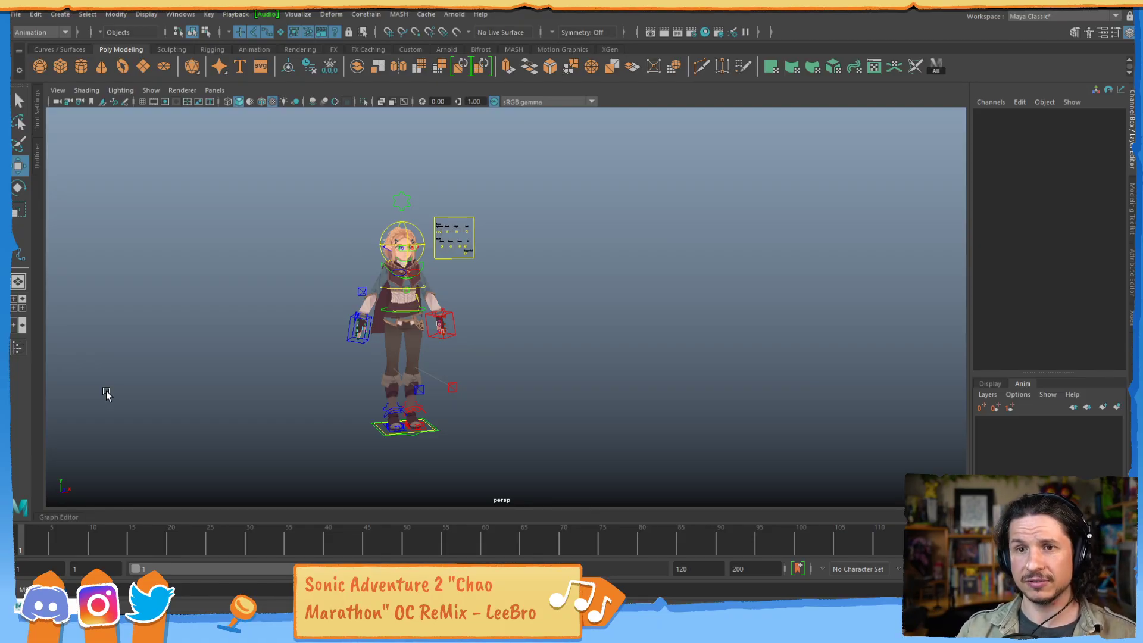
- Create a polygon cube, scale it uniformly to about 61, and move it in front of the character to about 71 in Z
click(59, 67)
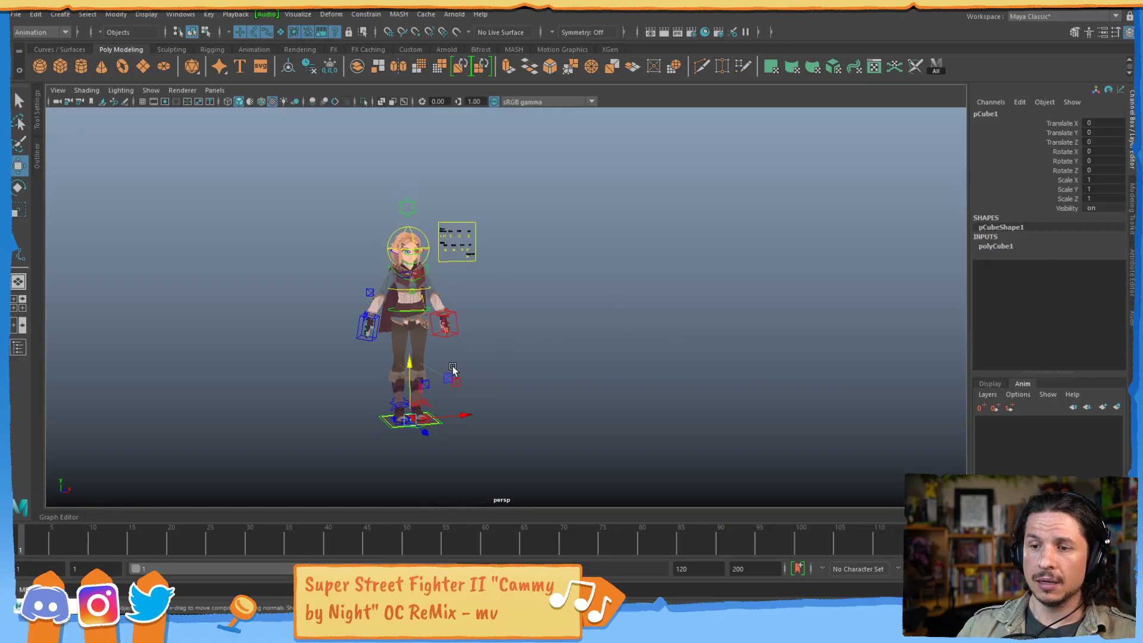
alt+drag(555, 286, 390, 401)
key(r)
drag(299, 366, 377, 398)
key(w)
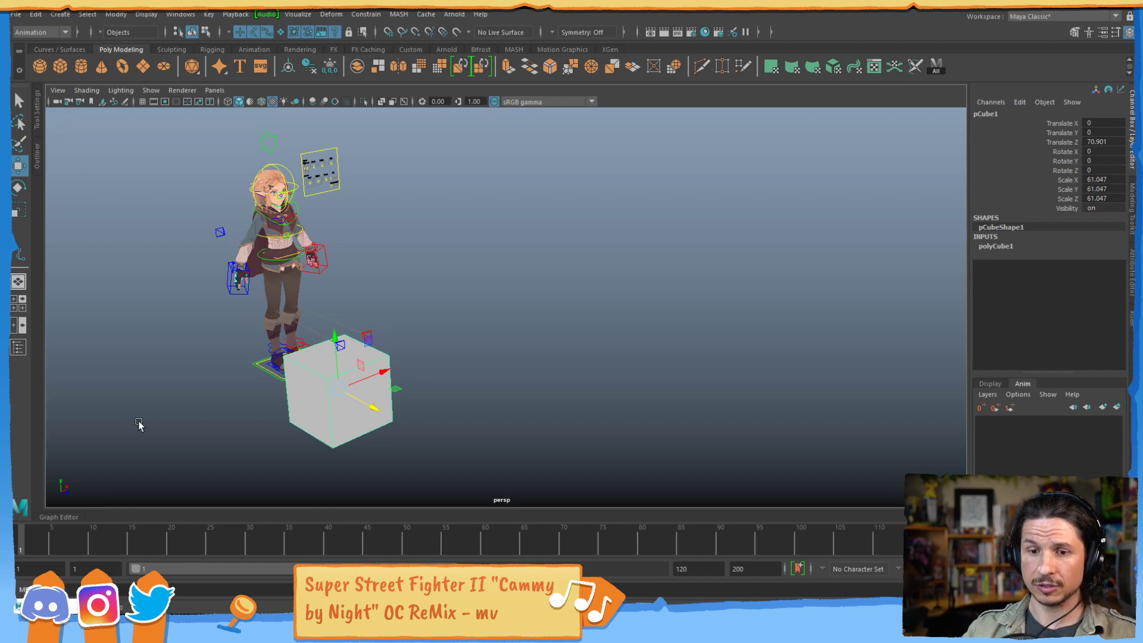
- Key the cube at frames 1 and 14, moving it forward to about 254 in Z at frame 14
key(s)
drag(25, 539, 123, 538)
key(s)
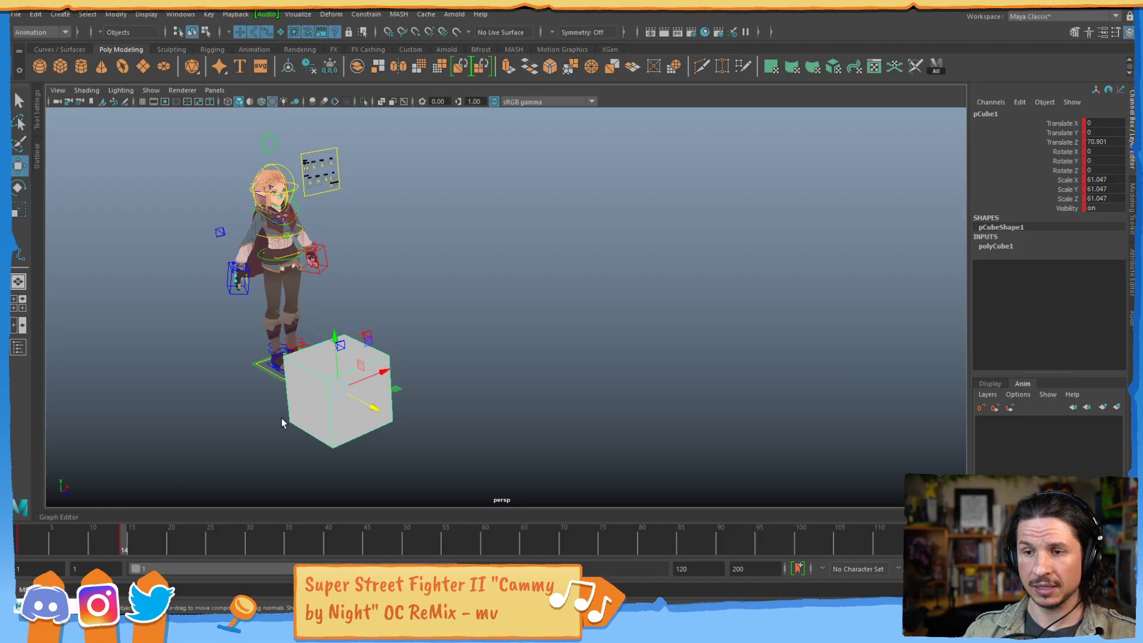
drag(367, 404, 536, 440)
- Raise the cube and move it farther forward at frame 31, and scrub back through the animation
alt+drag(540, 365, 459, 375)
drag(82, 538, 257, 526)
drag(513, 363, 577, 214)
drag(61, 540, 241, 530)
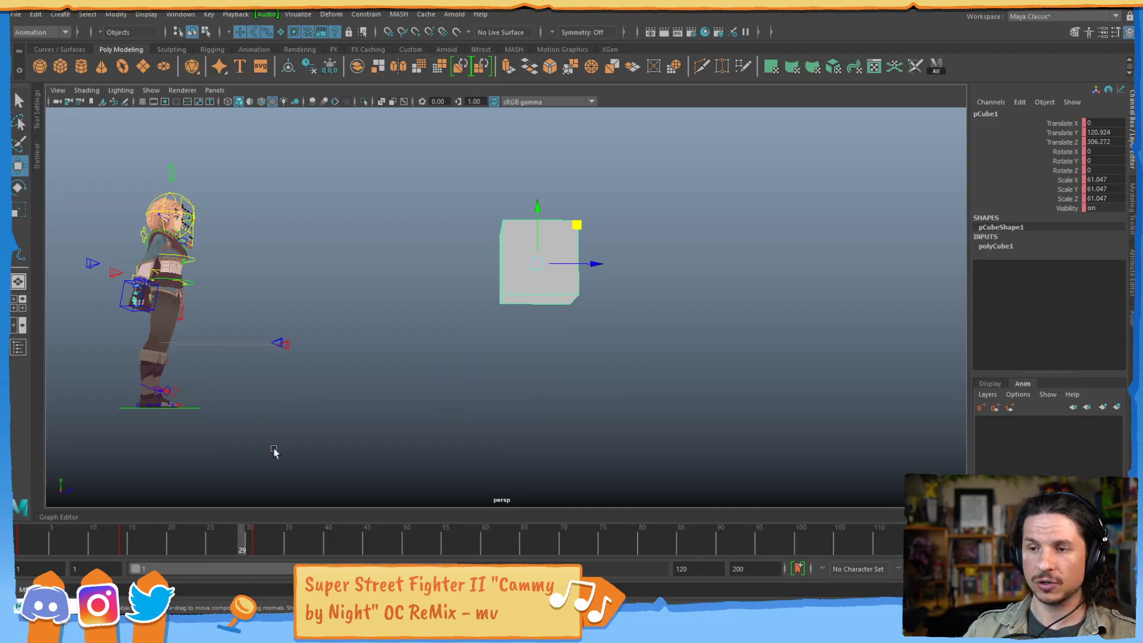
- Create an editable motion trail for the cube and lower the cube to about -34 in Y at frame 14
click(295, 14)
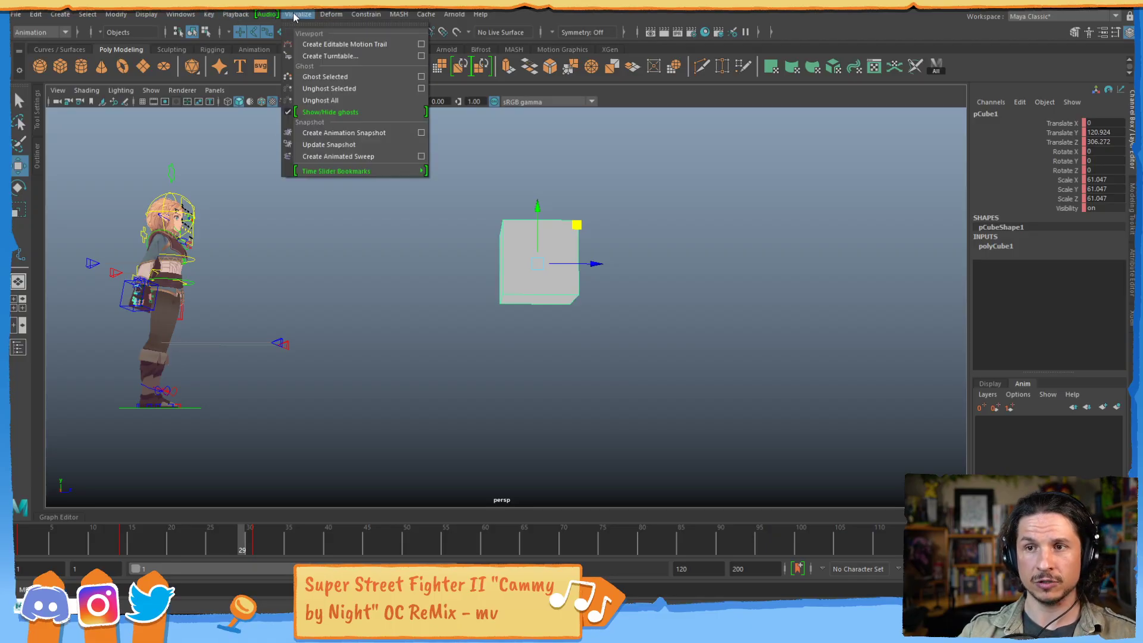
click(355, 45)
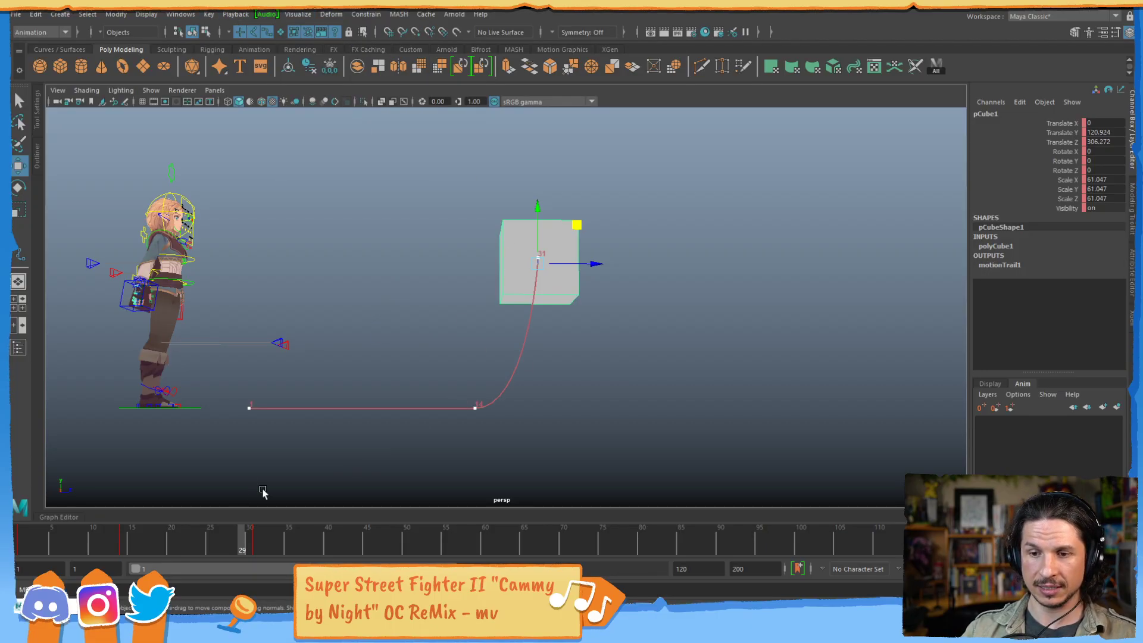
click(128, 542)
drag(128, 542, 122, 543)
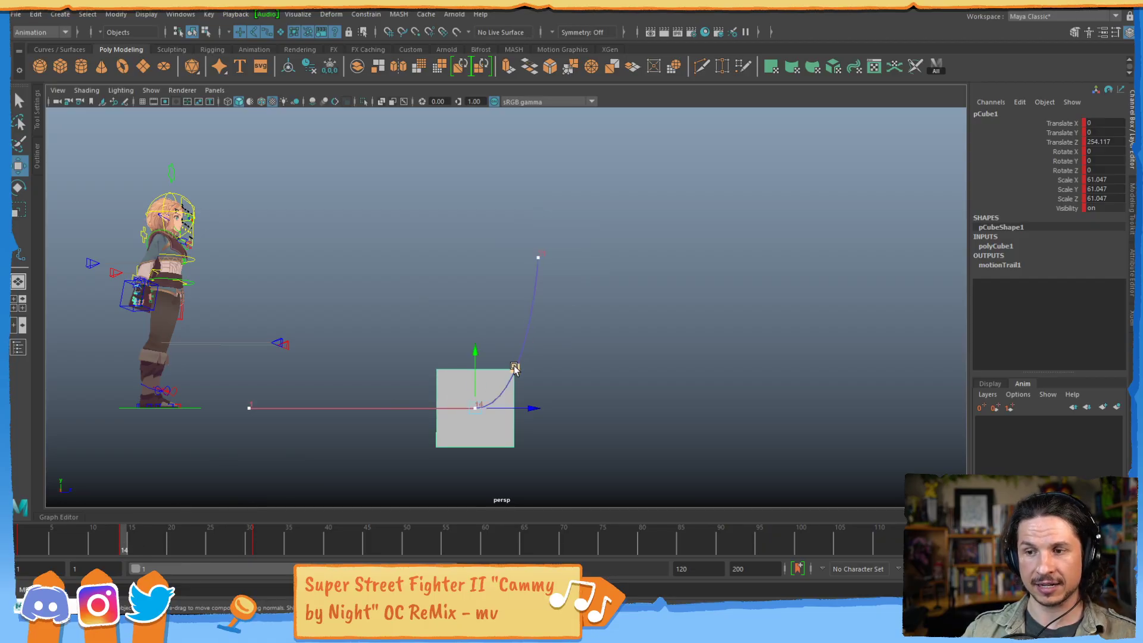
drag(514, 368, 511, 410)
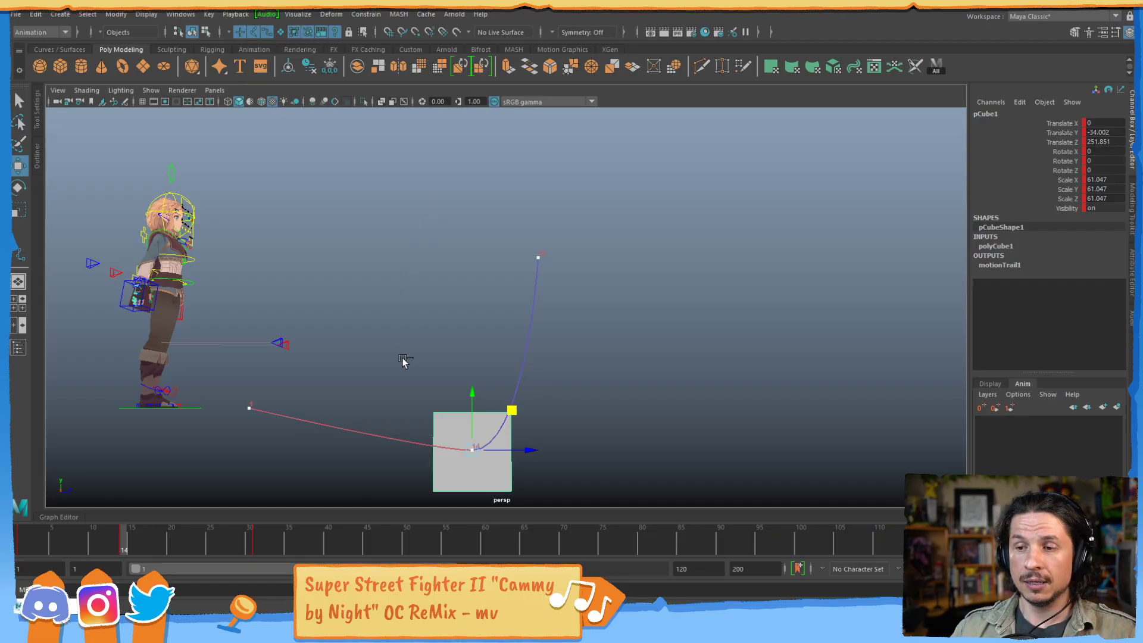
- Undo the cube's lowering, the motion trail and the cube's move at frame 31
key(ctrl+z)
key(ctrl+z)
key(ctrl+z)
key(ctrl+z)
key(ctrl+z)
key(ctrl+z)
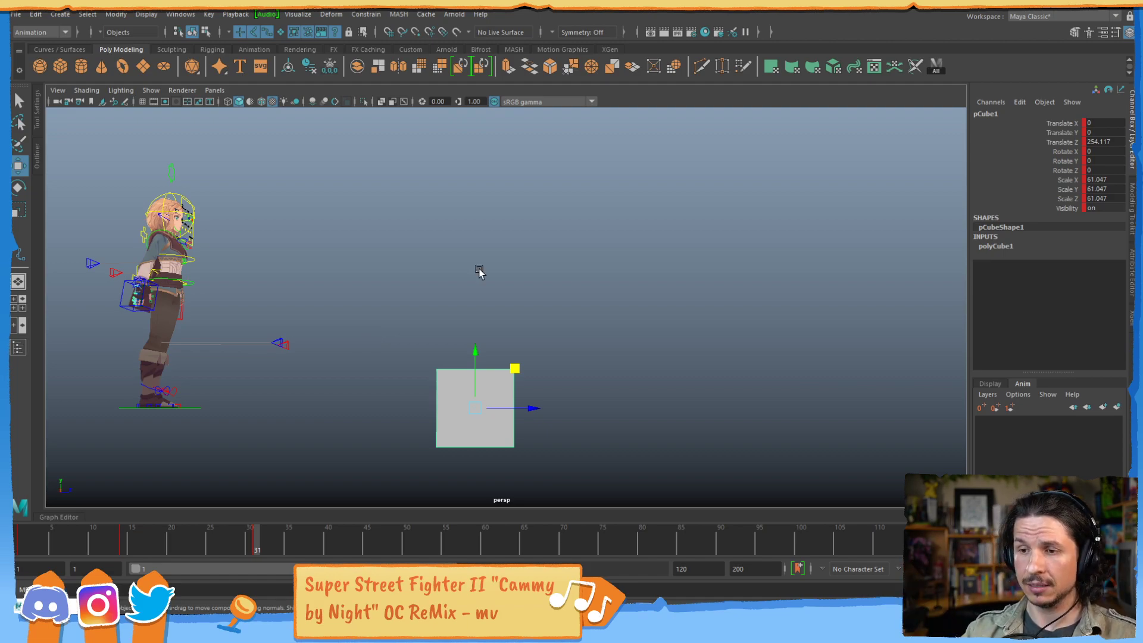
- Start a cubic CV curve with uniform knot spacing beside the cube, placing its first four control points in a shallow wave
alt+drag(584, 267, 499, 313)
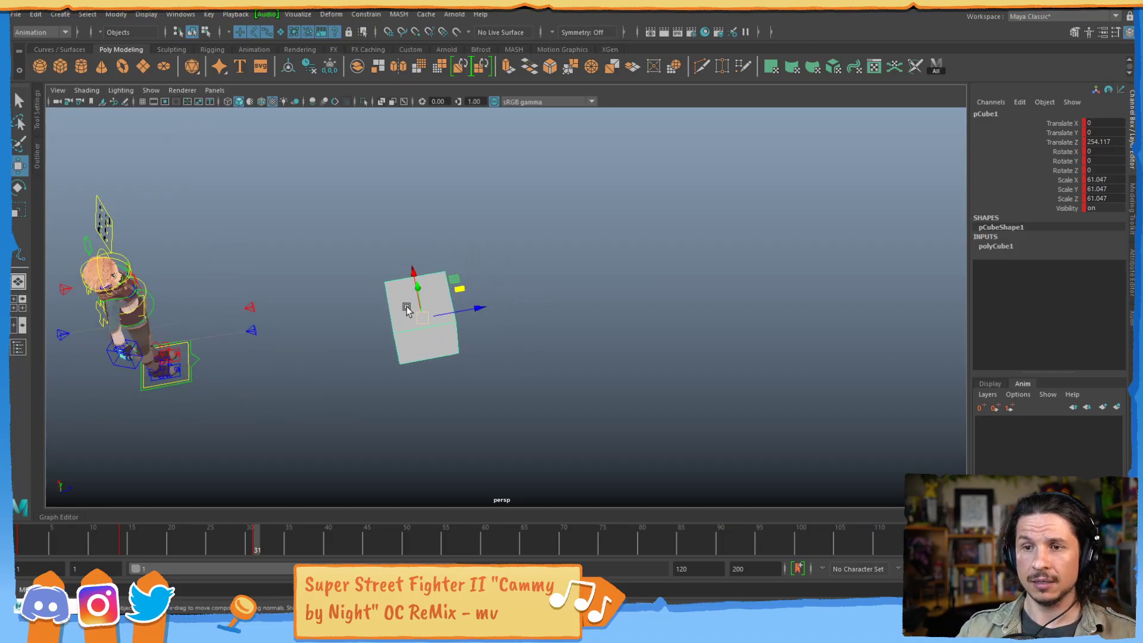
click(60, 14)
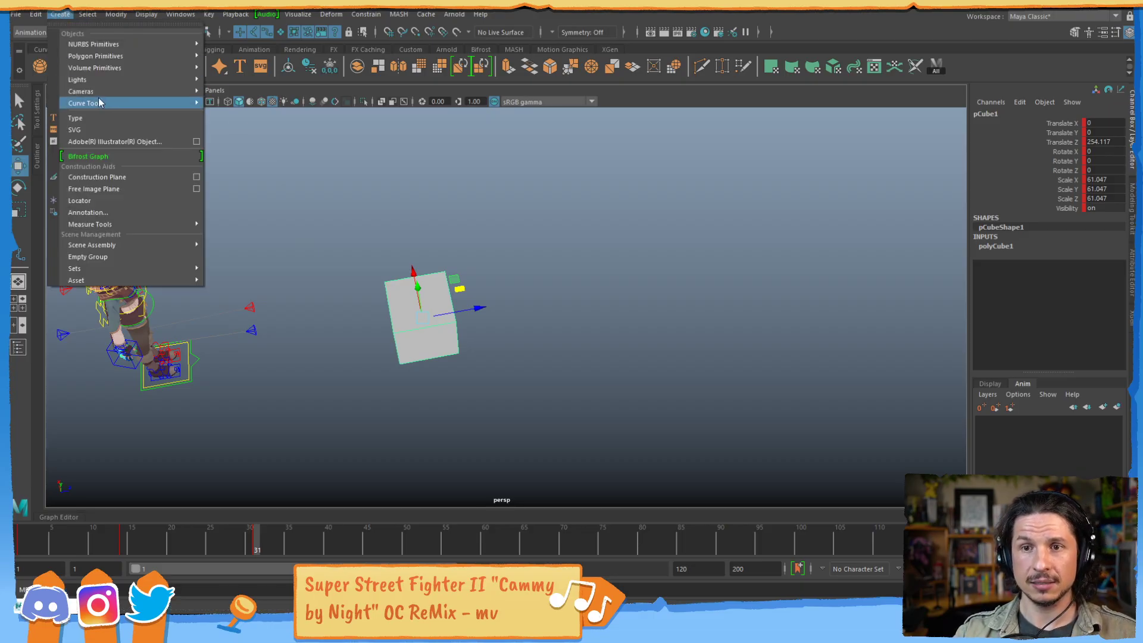
mouse_move(97, 105)
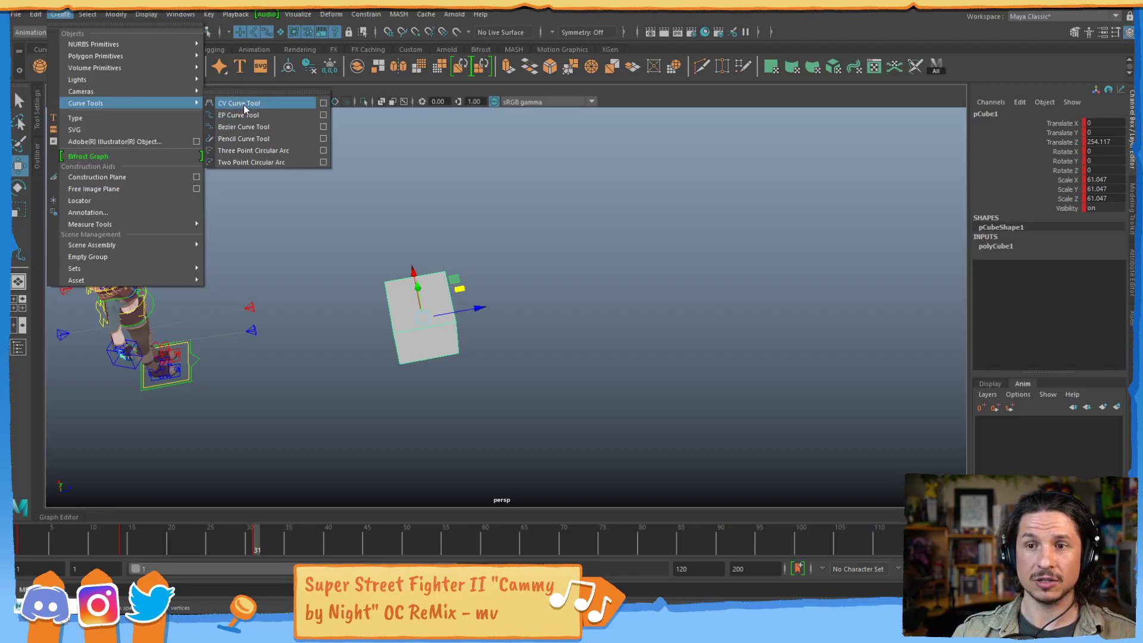
click(247, 105)
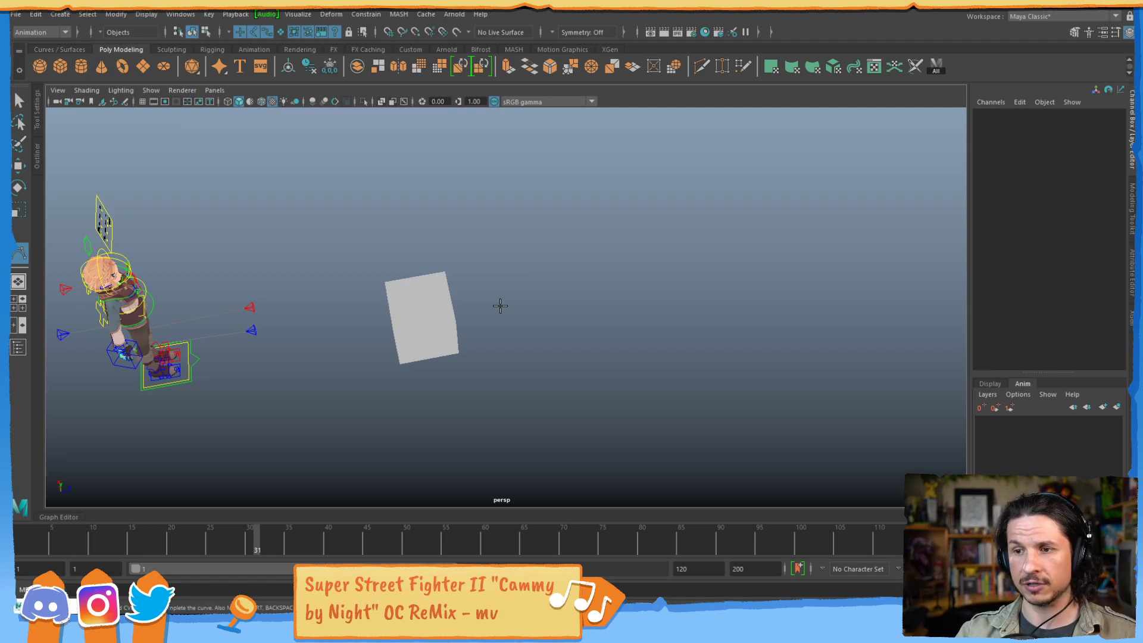
alt+drag(619, 290, 484, 332)
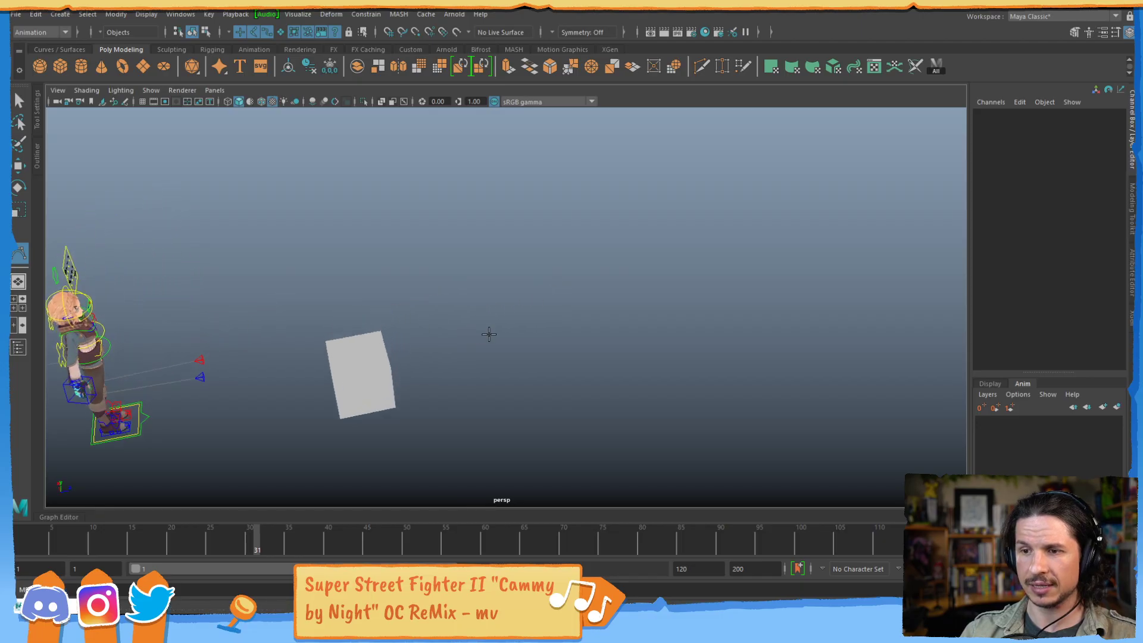
click(37, 119)
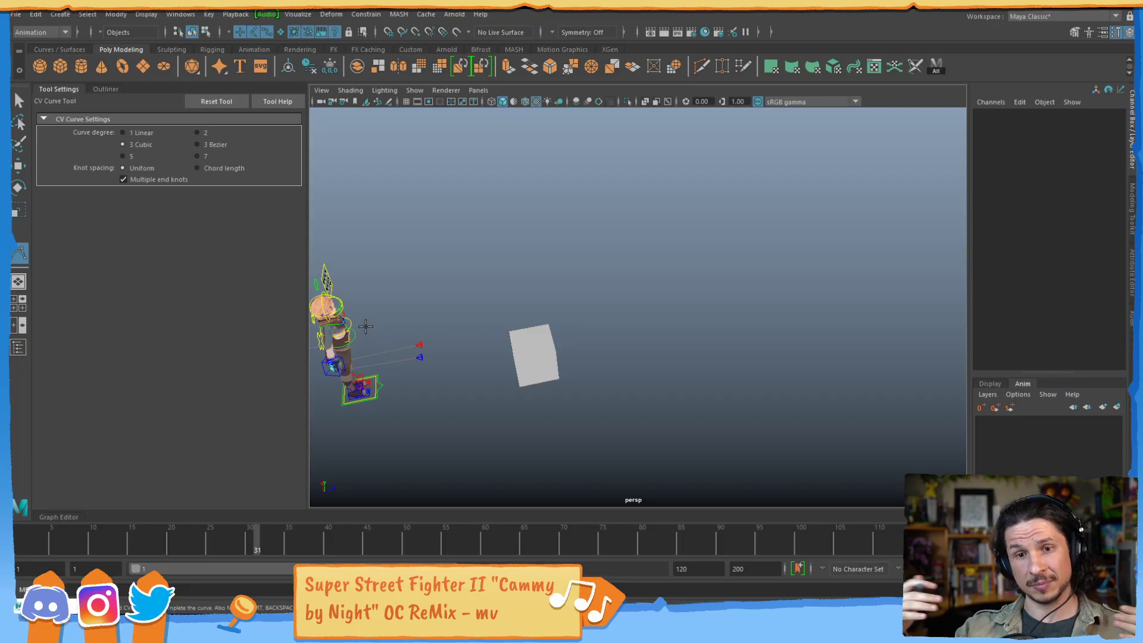
alt+middle_drag(673, 293, 598, 317)
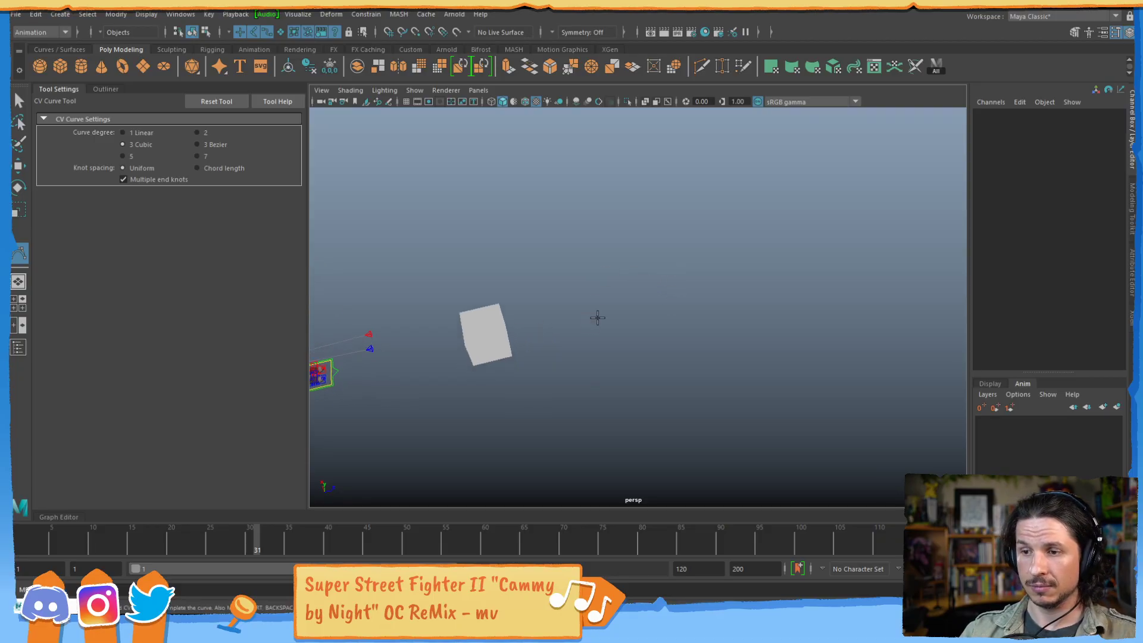
click(558, 364)
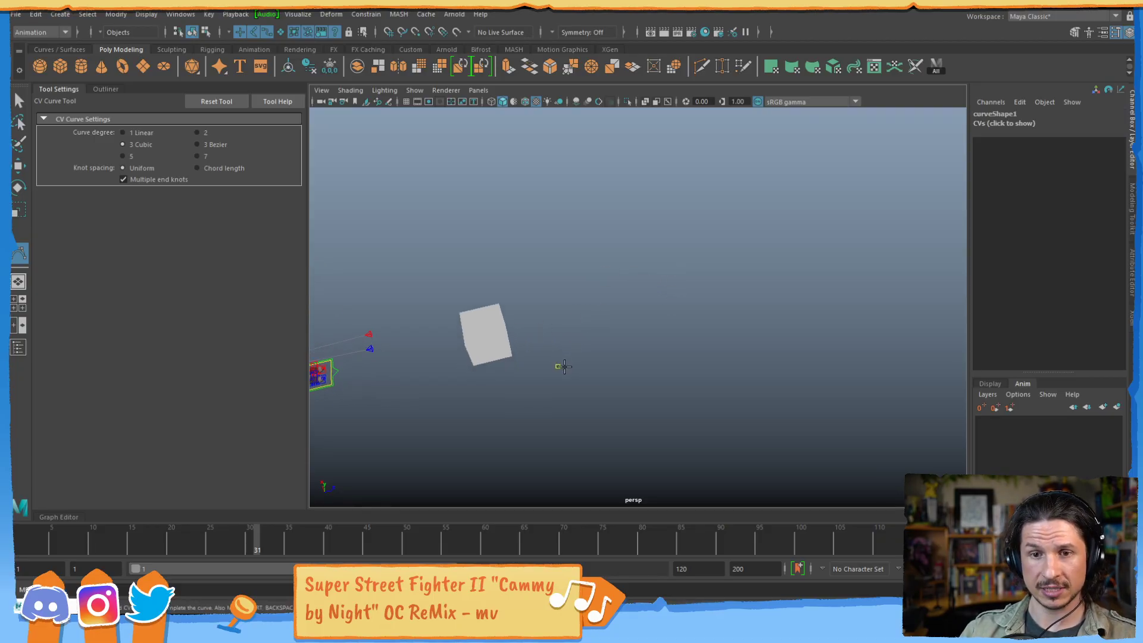
click(612, 294)
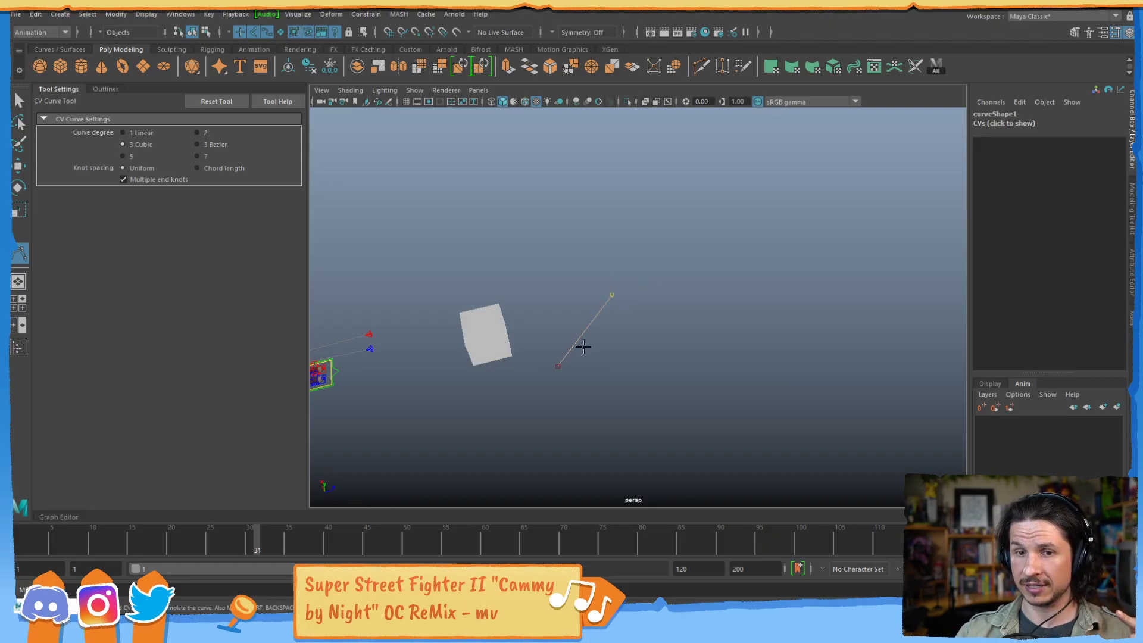
click(698, 334)
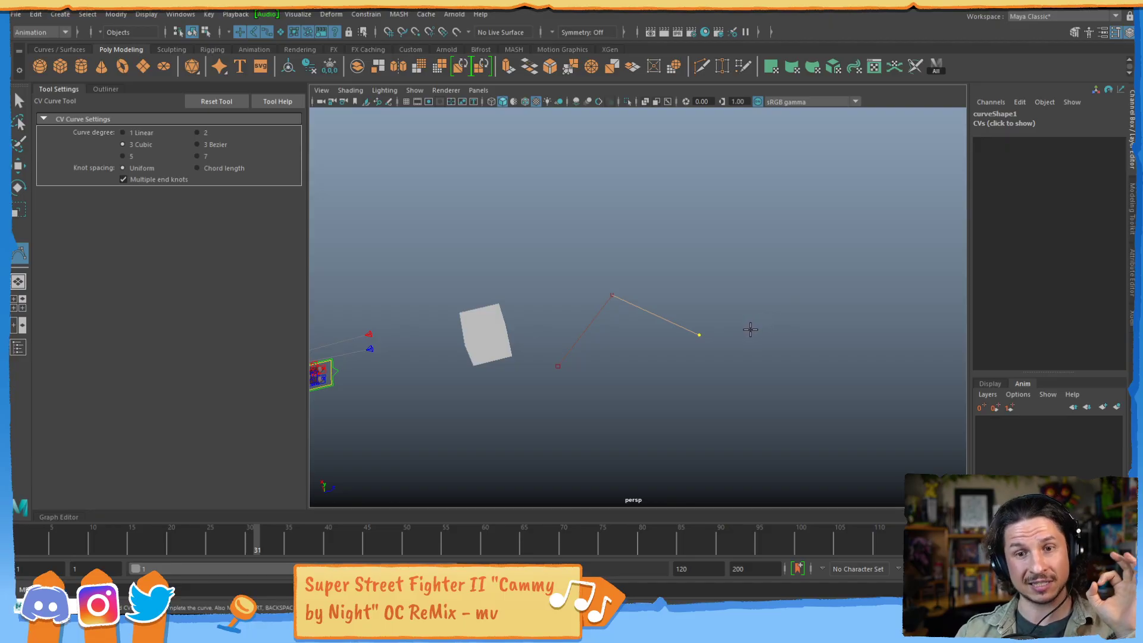
click(764, 295)
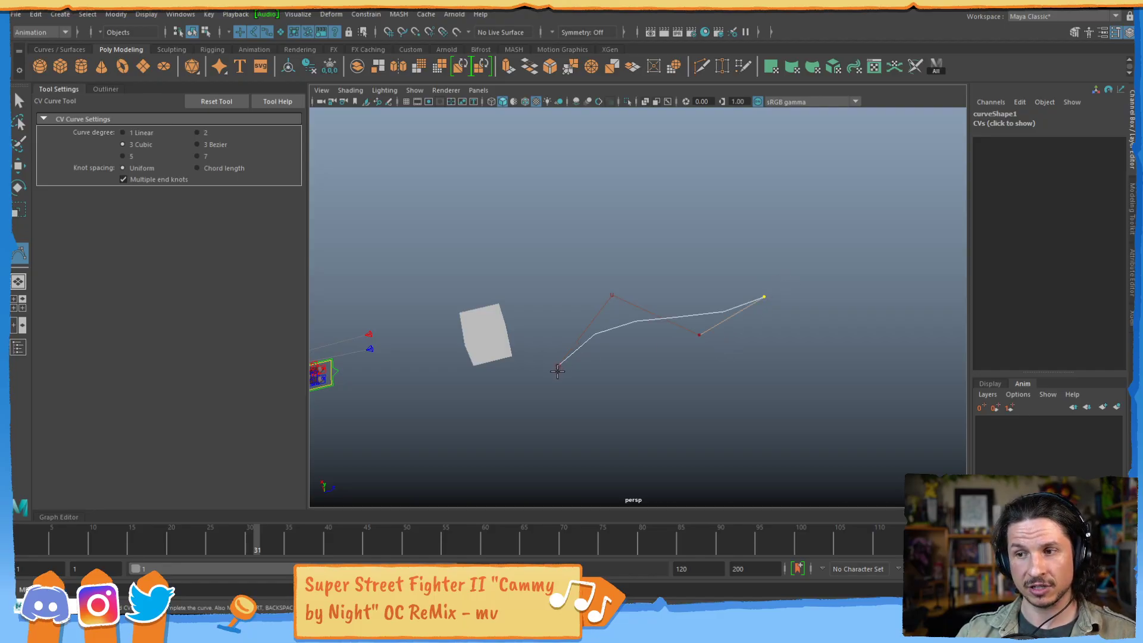
- Extend the curve with eight control points that loop around the cube and head back outward in front of it
click(813, 215)
click(647, 166)
click(498, 195)
click(386, 261)
click(406, 400)
click(584, 449)
click(777, 417)
click(814, 487)
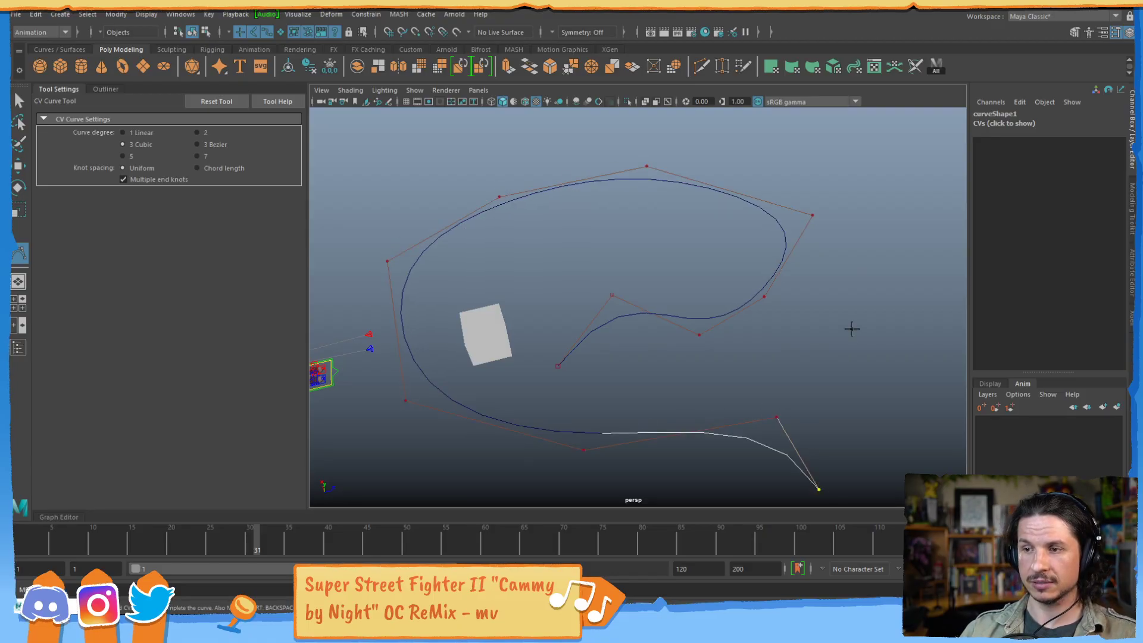
- Add three control points that bend the curve back toward the character's side, and complete the curve
alt+right_drag(852, 328, 638, 342)
alt+middle_drag(638, 342, 632, 258)
click(669, 408)
click(506, 420)
click(431, 336)
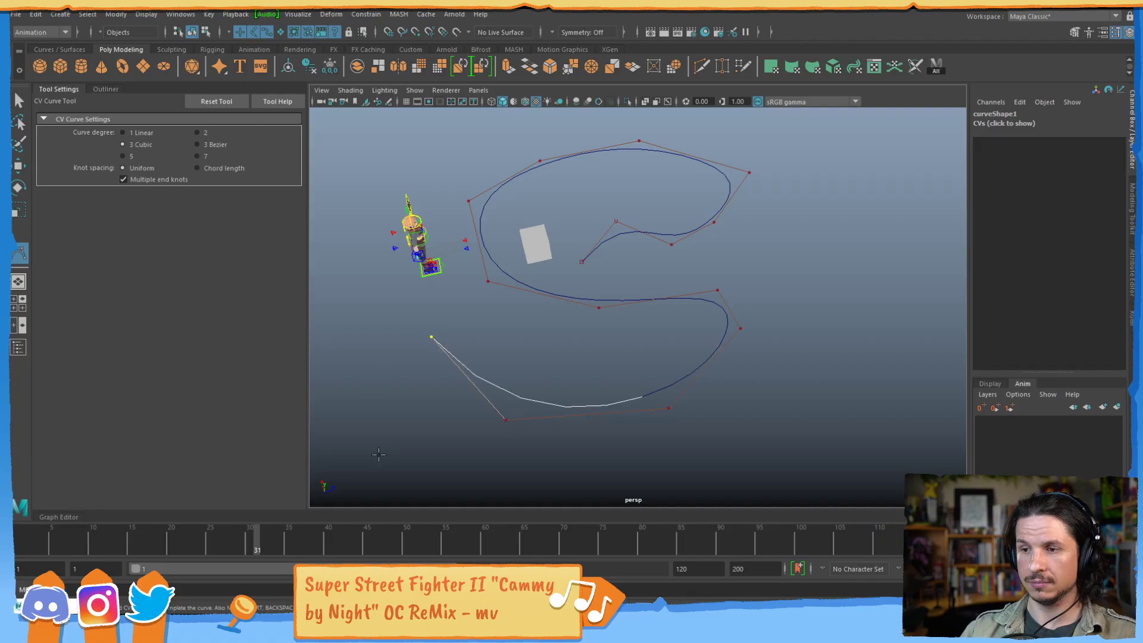
key(w)
alt+middle_drag(607, 272, 620, 286)
mouse_move(622, 340)
alt+mouse_down()
mouse_move(619, 349)
mouse_move(599, 336)
mouse_move(617, 338)
alt+mouse_up()
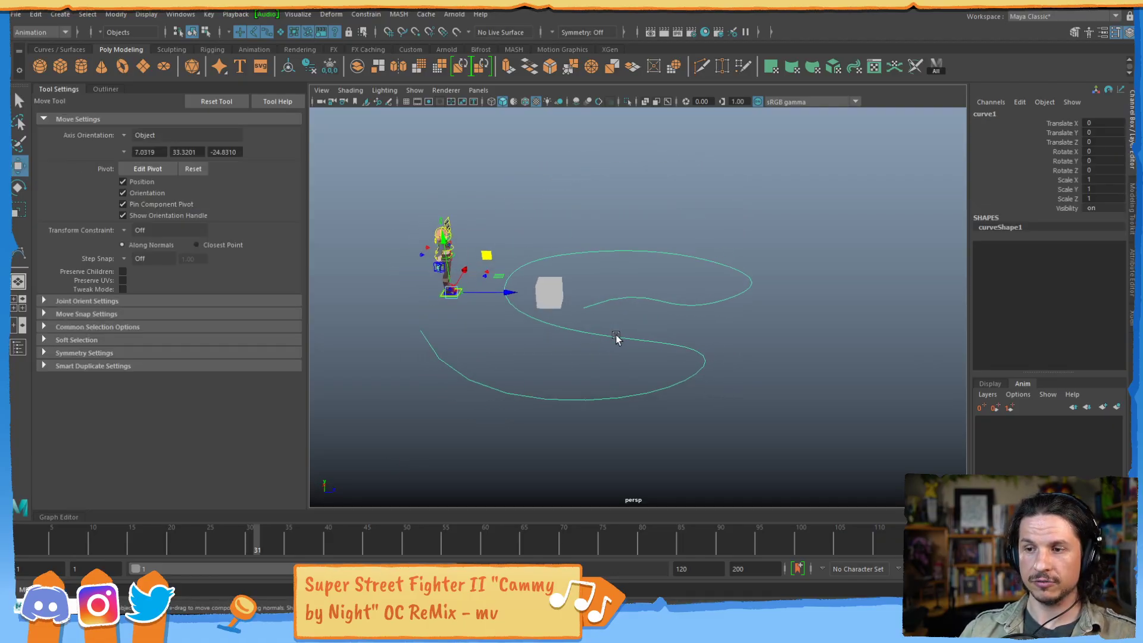
- Reshape the curve by moving several of its control vertices, and return to object selection
right_drag(618, 338, 580, 331)
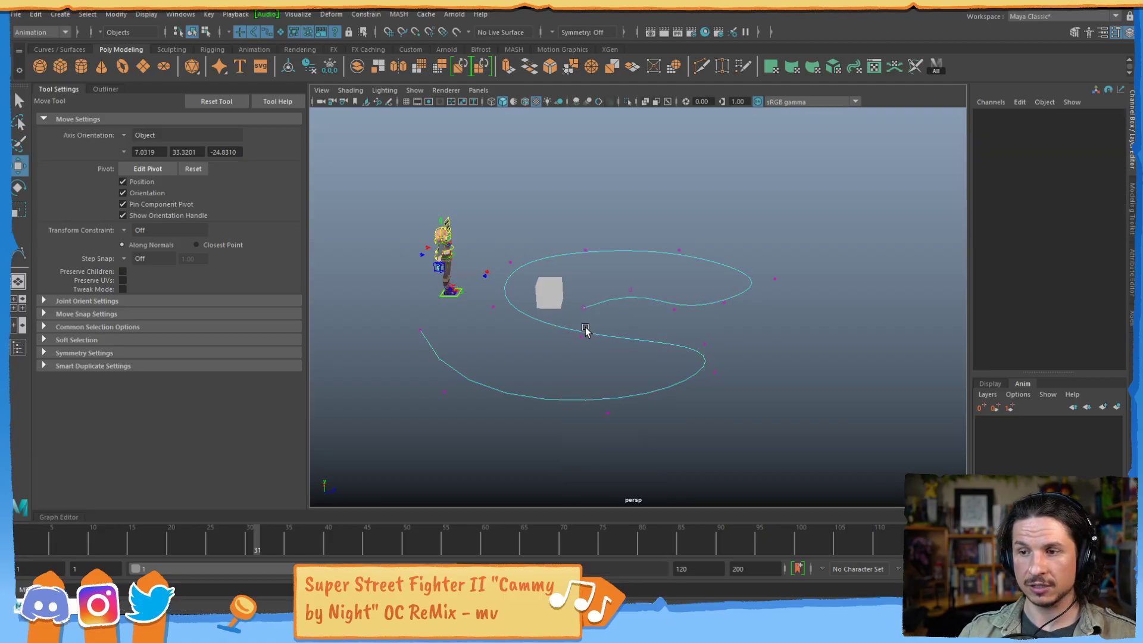
click(578, 331)
drag(577, 332, 550, 386)
alt+drag(618, 372, 635, 337)
alt+drag(713, 341, 757, 408)
click(730, 343)
click(637, 368)
drag(636, 312, 528, 387)
mouse_move(554, 323)
mouse_down()
mouse_move(553, 365)
mouse_move(551, 331)
mouse_move(572, 403)
mouse_move(503, 388)
mouse_move(574, 327)
mouse_up()
click(523, 431)
click(457, 364)
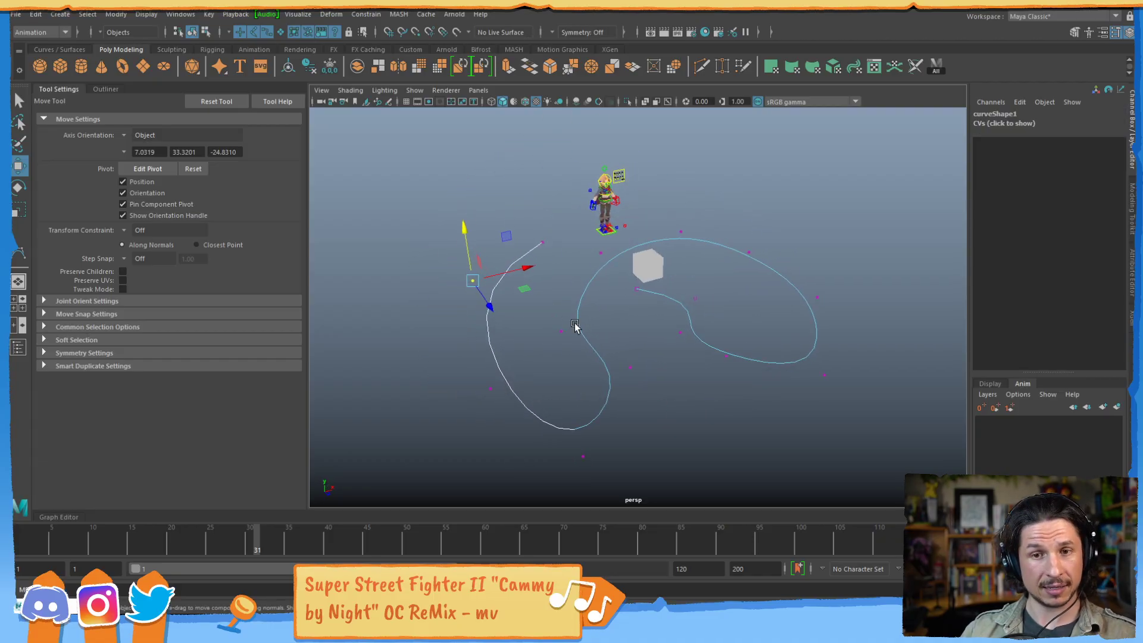
key(F8)
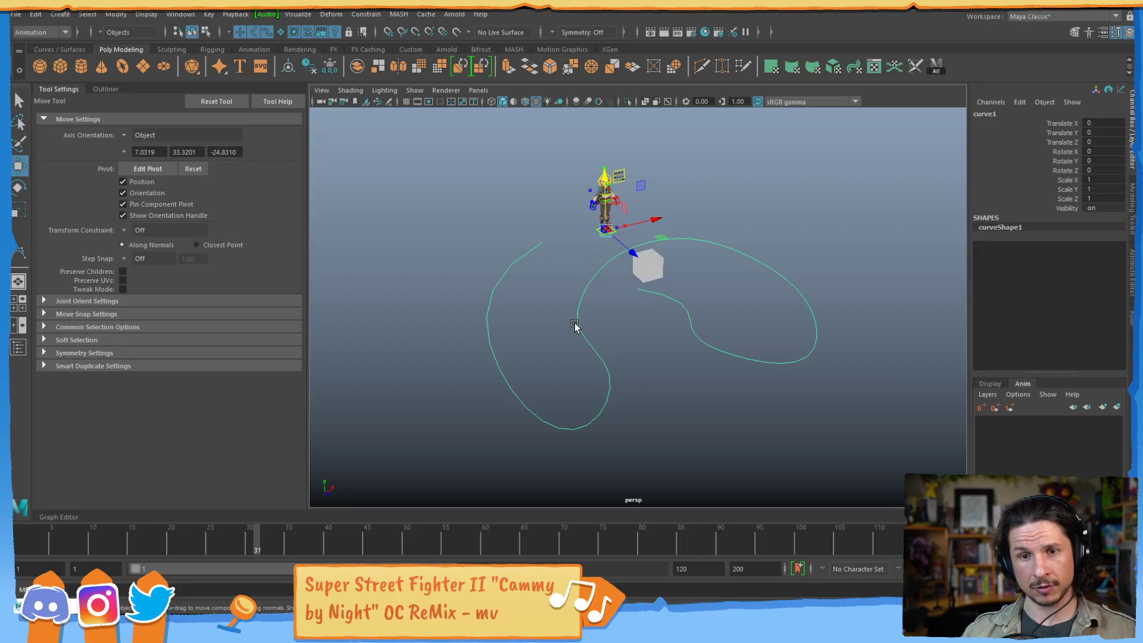
- Select the cube together with the curve
alt+drag(639, 282, 653, 372)
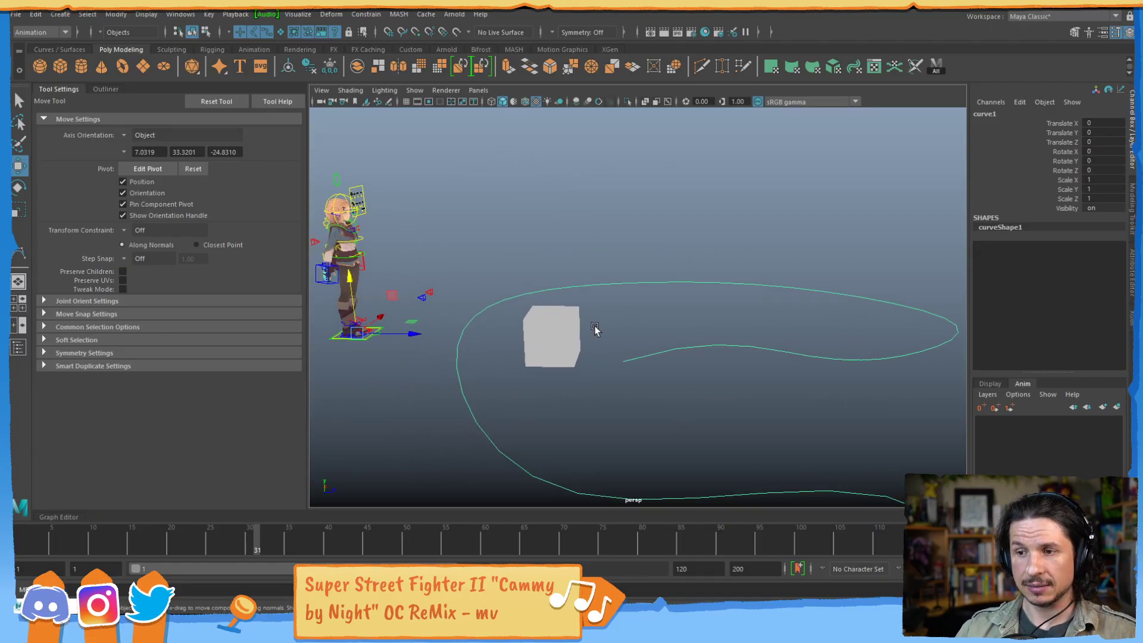
click(597, 301)
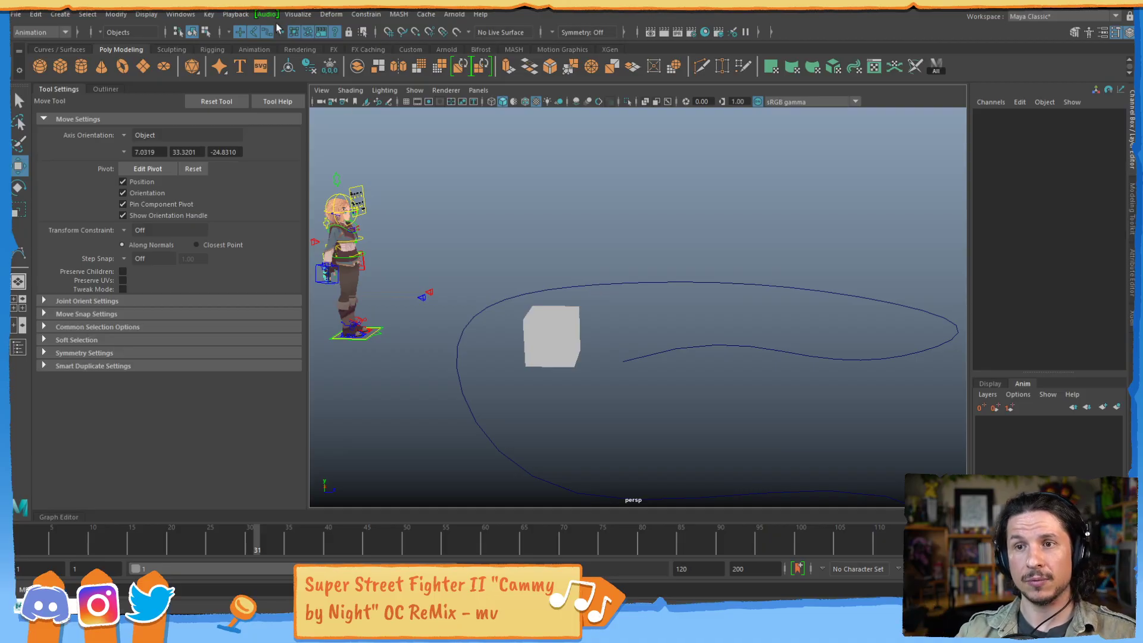
click(557, 357)
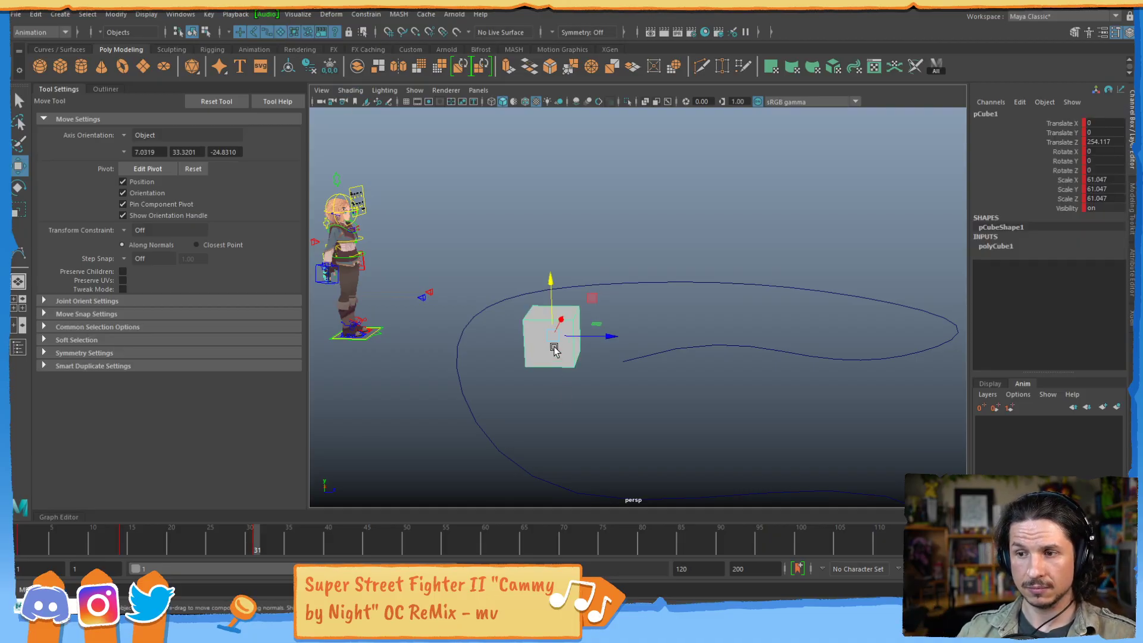
click(698, 345)
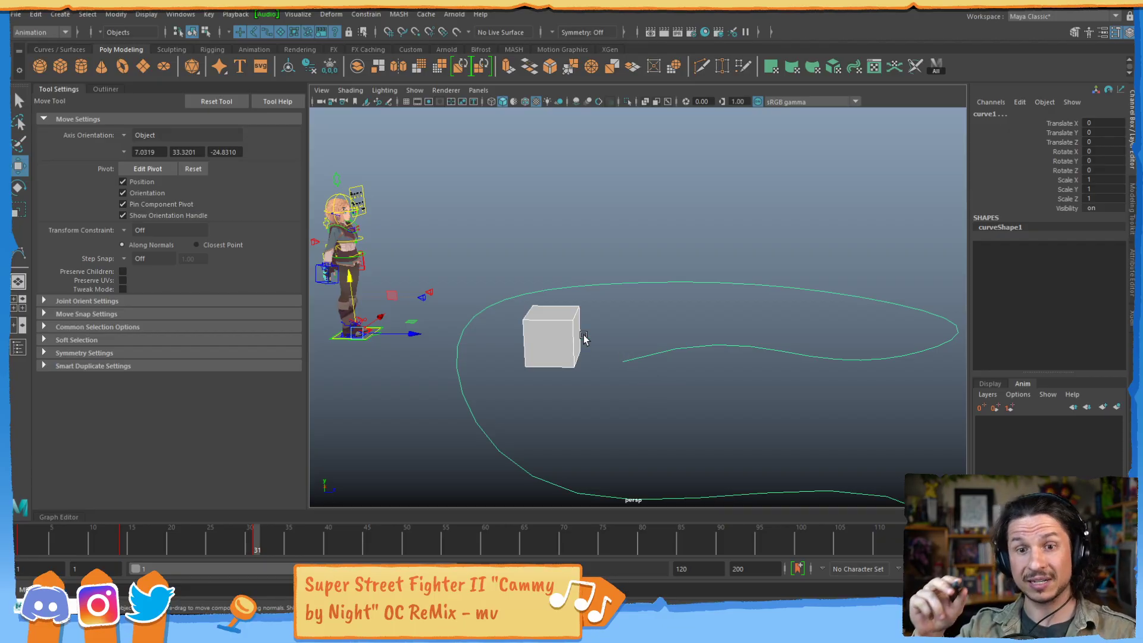
alt+drag(583, 338, 523, 397)
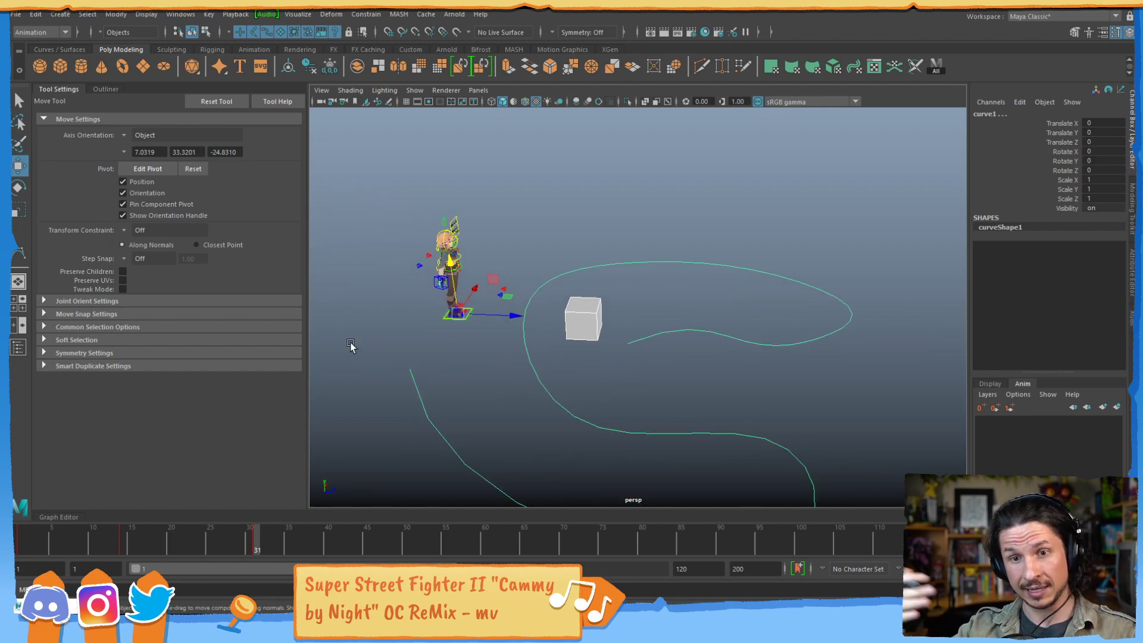
- Try moving the cube onto the curve's open end near the character, and undo the move
click(582, 331)
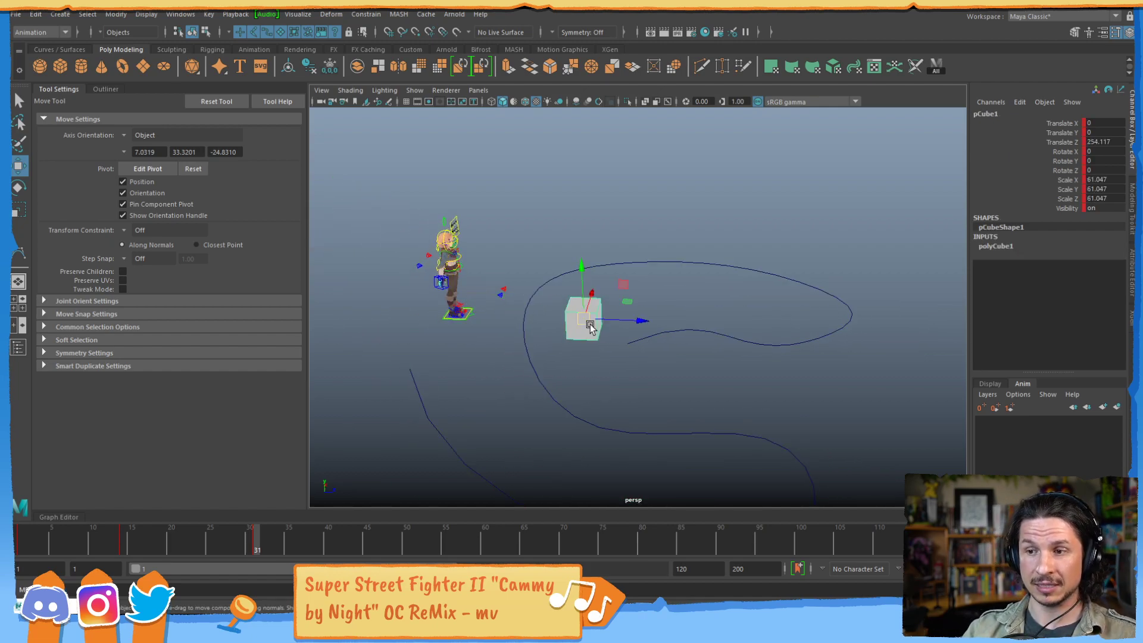
alt+drag(627, 309, 420, 364)
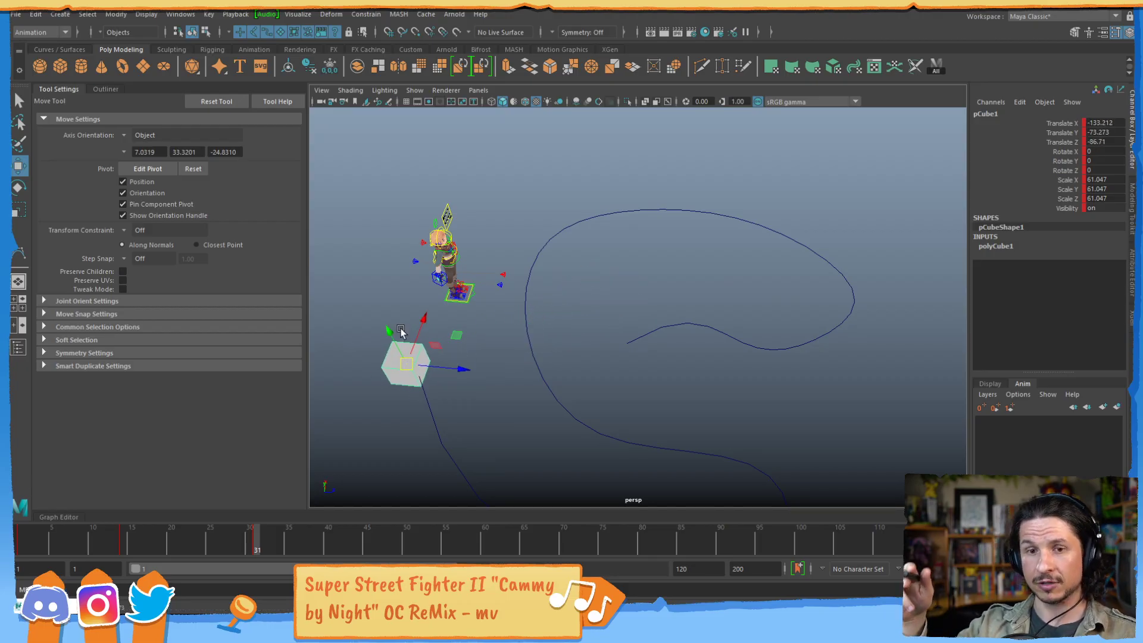
key(ctrl+z)
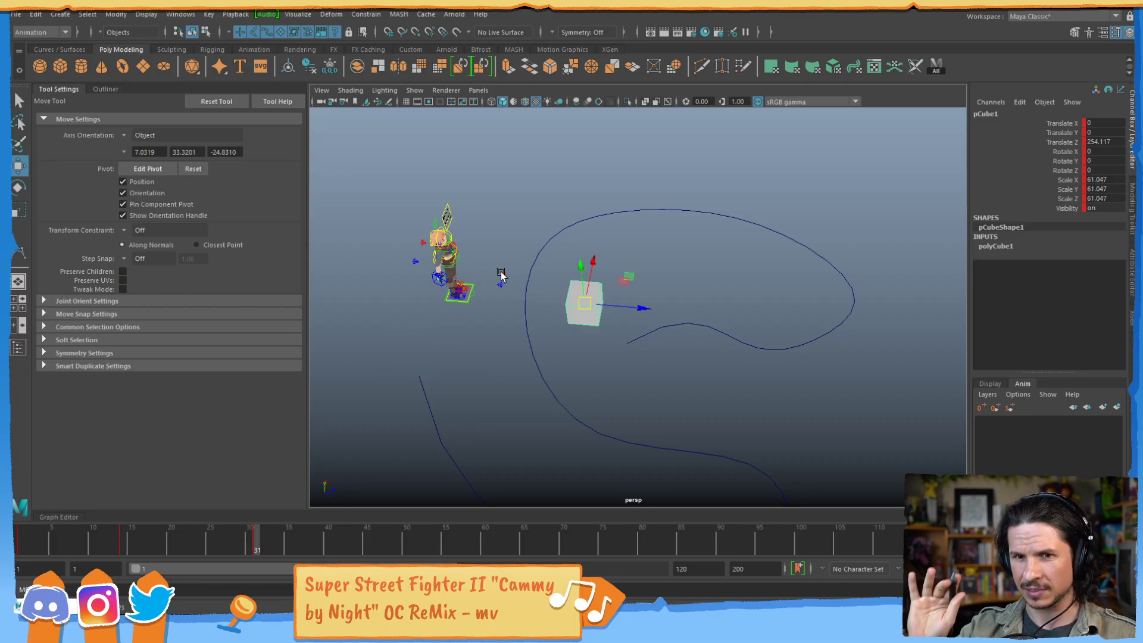
alt+drag(502, 275, 523, 247)
alt+right_drag(523, 247, 589, 353)
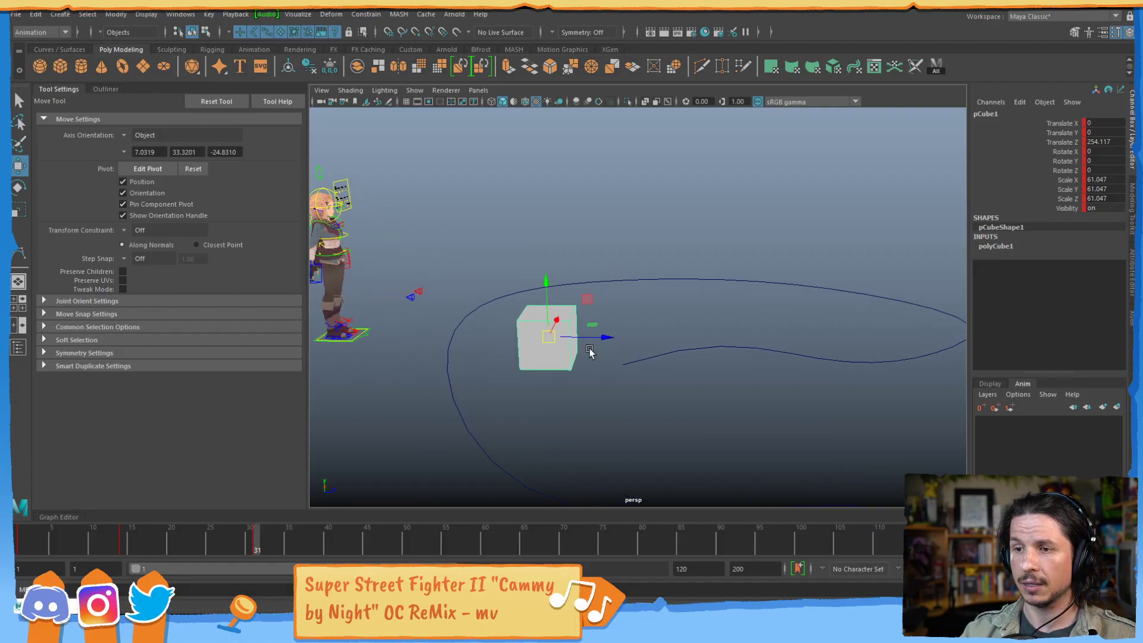
- Try to attach the cube to the curve as a motion path
click(538, 403)
key(ctrl+z)
click(668, 364)
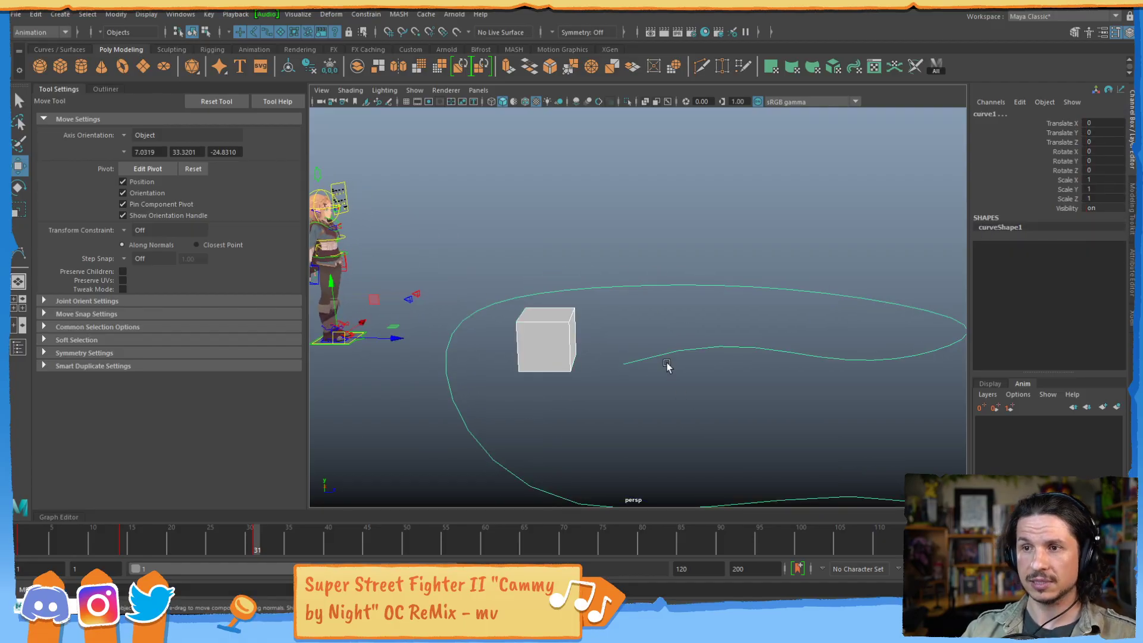
click(366, 14)
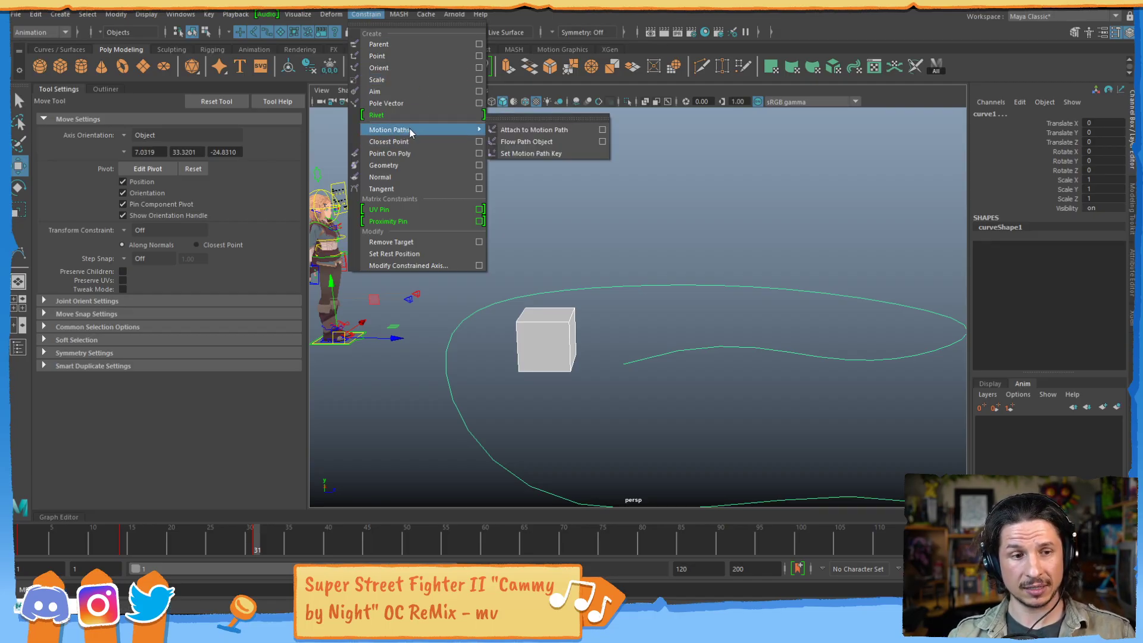
click(564, 131)
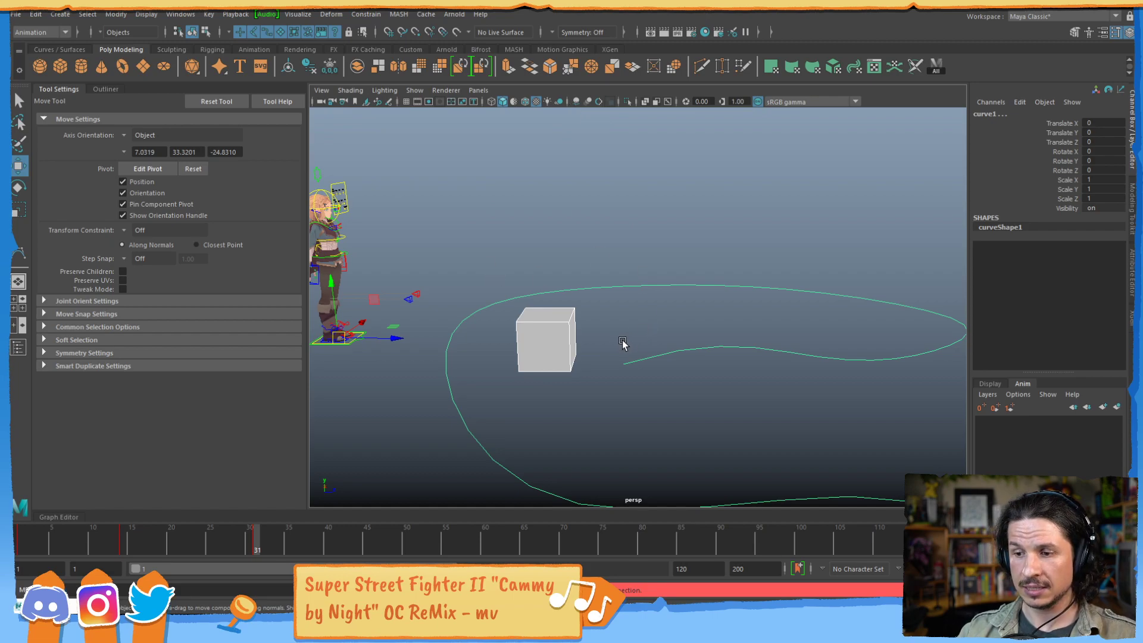
- Delete the keys on all of the cube's channels, from Translate X to Visibility
click(574, 352)
alt+middle_drag(628, 335, 603, 331)
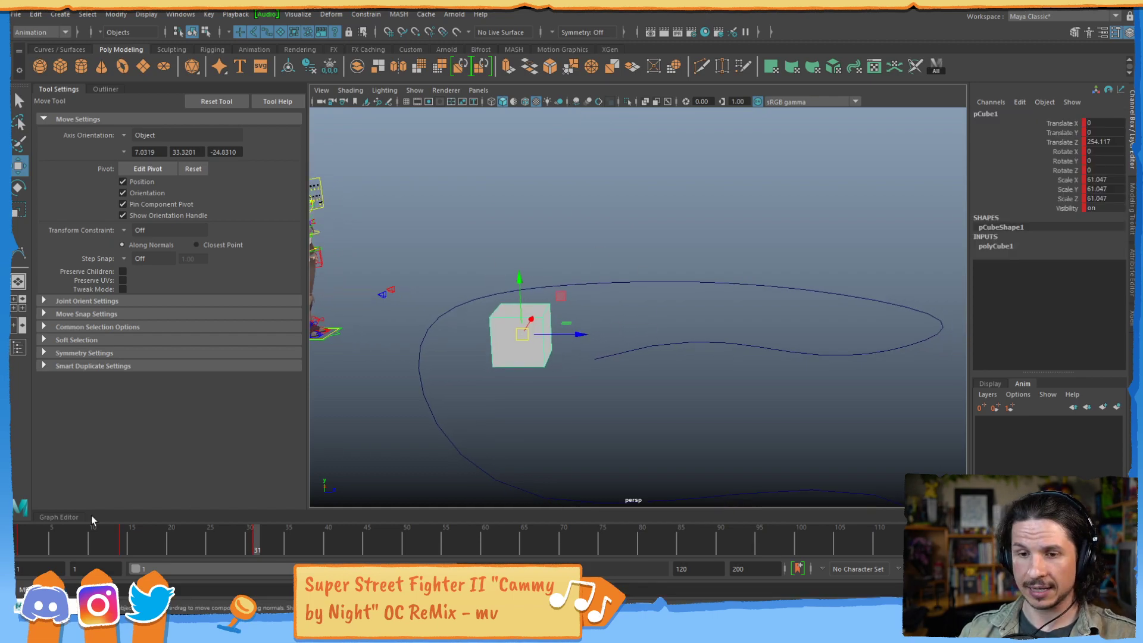
drag(1063, 128, 1062, 209)
right_click(1065, 180)
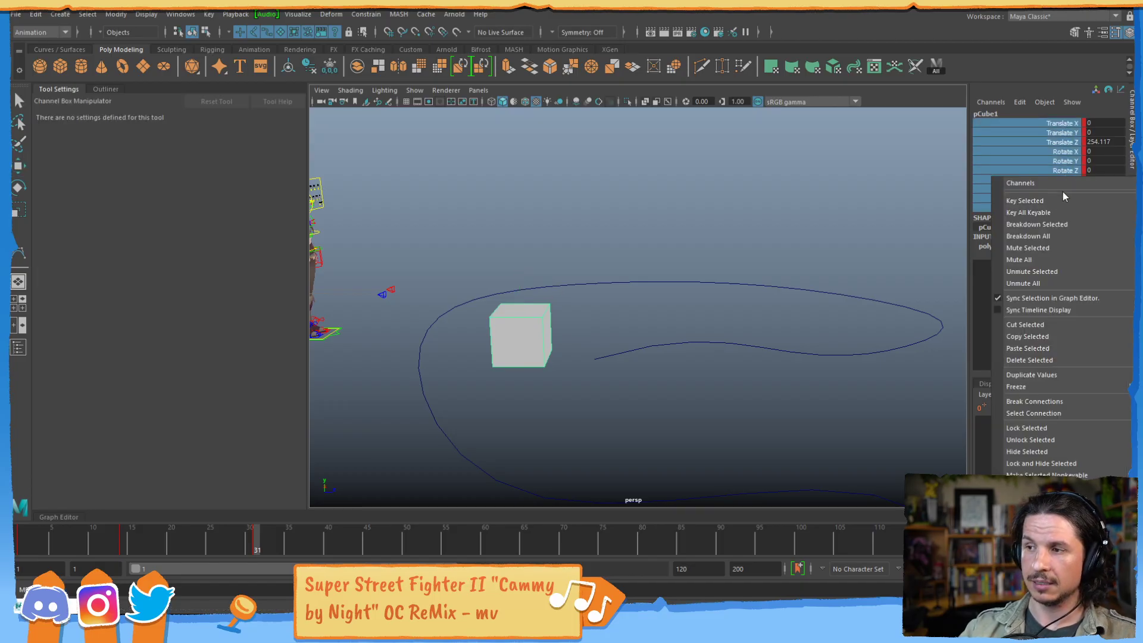
click(1041, 360)
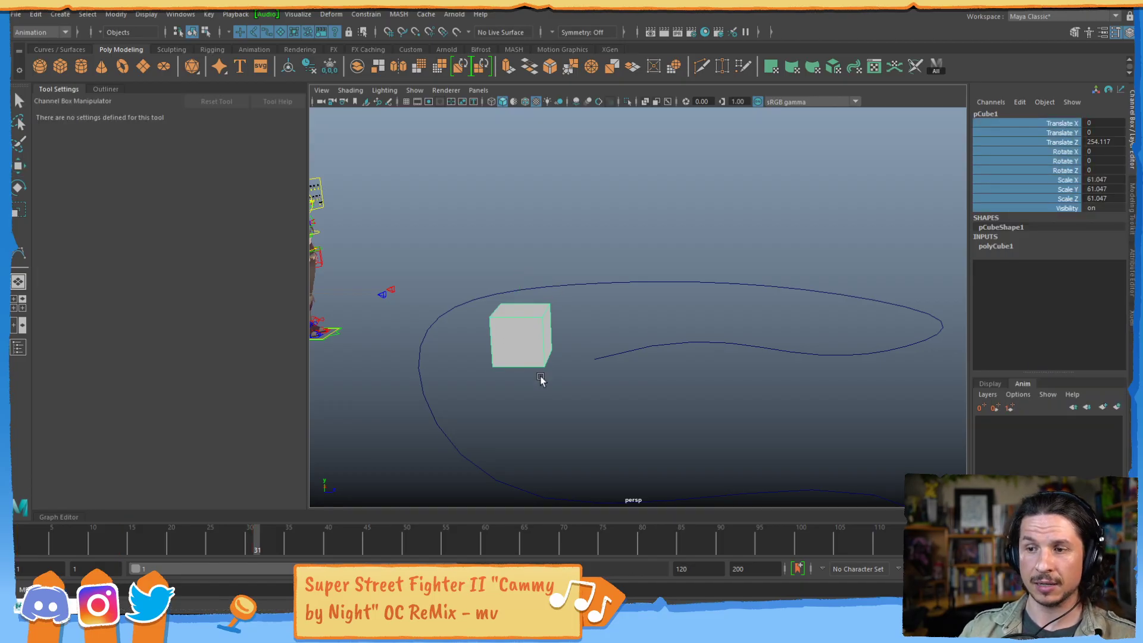
key(w)
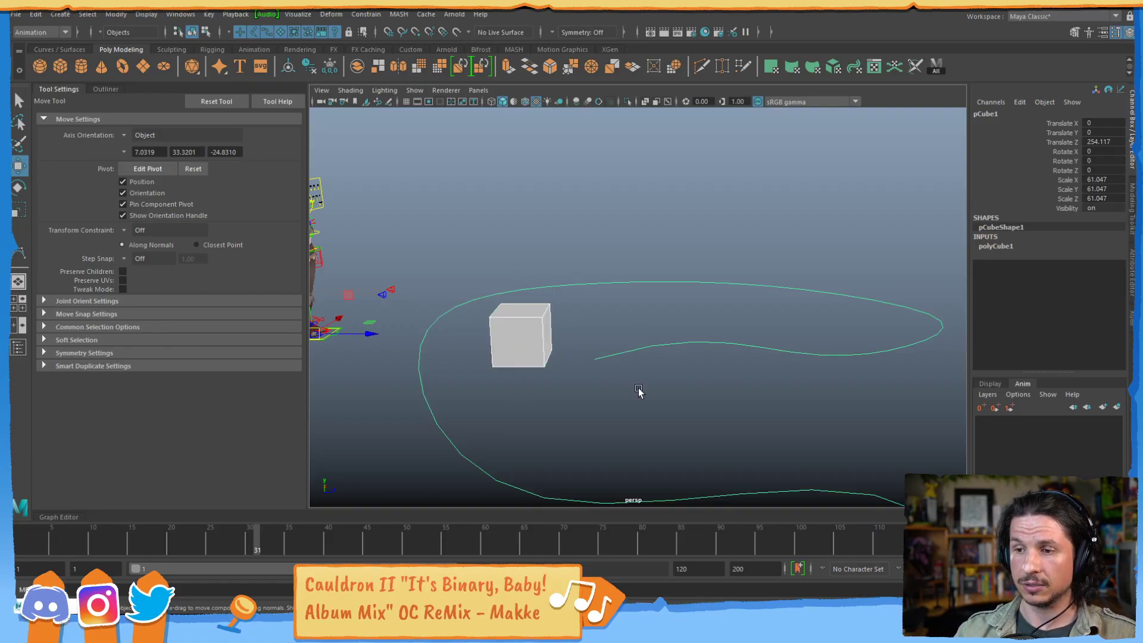
- Select the cube together with the curve and attach the cube to the motion path
shift+drag(638, 385, 607, 339)
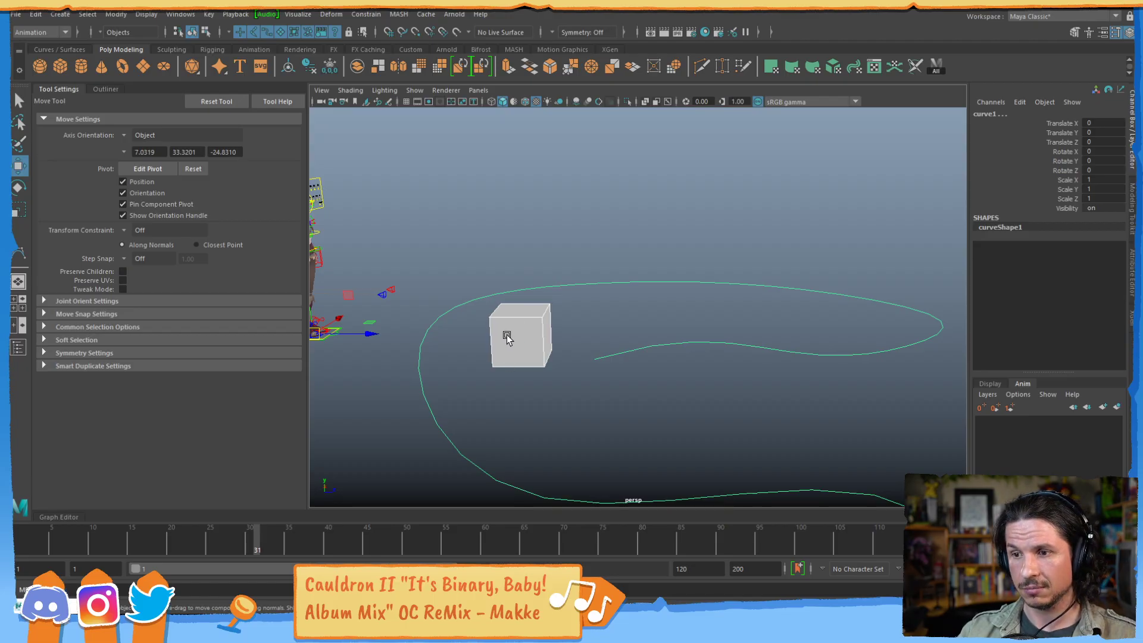
click(365, 13)
mouse_move(388, 130)
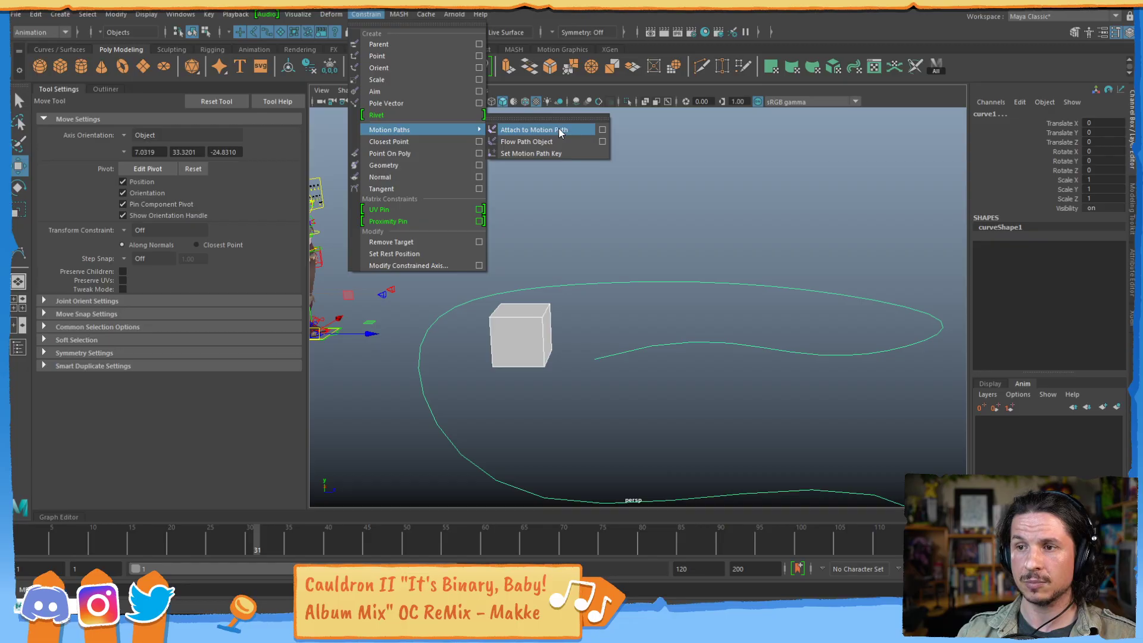
click(559, 132)
- Scrub through the animation between frames 1 and 120 to check how the cube travels along the curve
scroll(761, 280, down, 3)
alt+right_drag(730, 289, 619, 296)
alt+middle_drag(619, 295, 640, 260)
alt+drag(639, 260, 669, 254)
drag(27, 538, 467, 435)
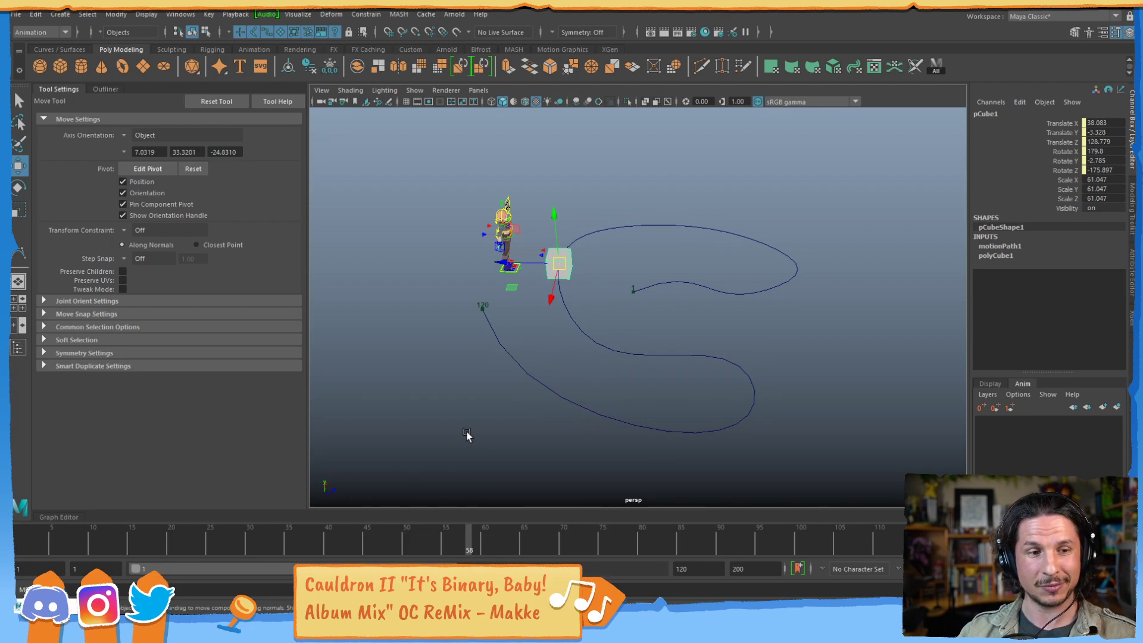
mouse_move(560, 290)
alt+mouse_down()
mouse_move(597, 234)
mouse_move(664, 245)
mouse_move(584, 329)
mouse_move(570, 283)
alt+mouse_up()
click(570, 283)
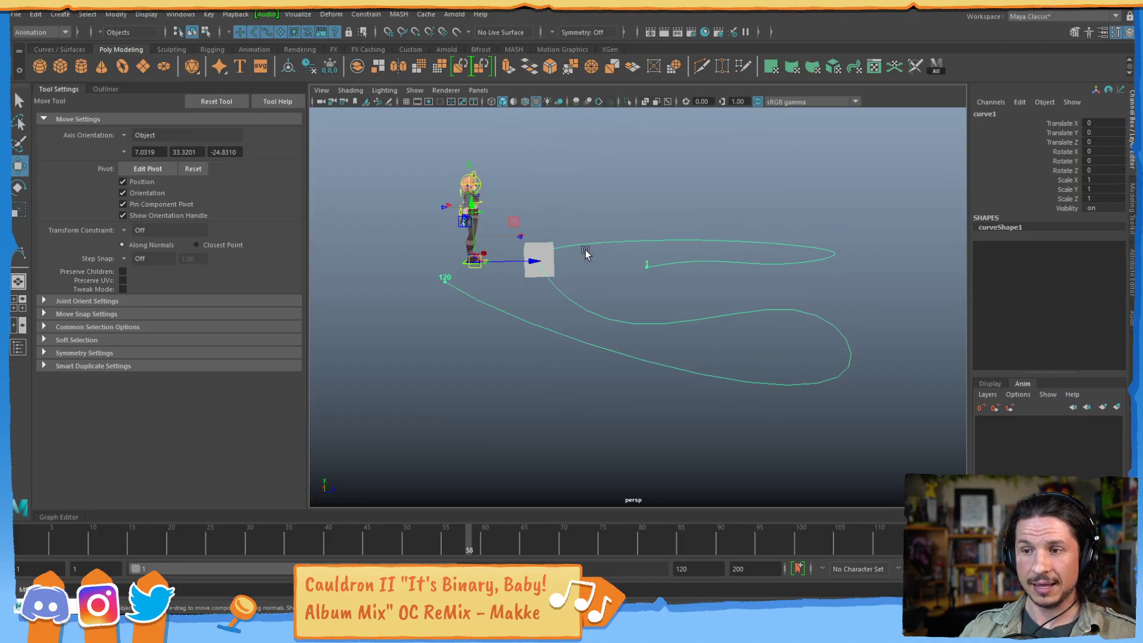
click(538, 260)
alt+drag(595, 327, 538, 345)
drag(301, 530, 900, 474)
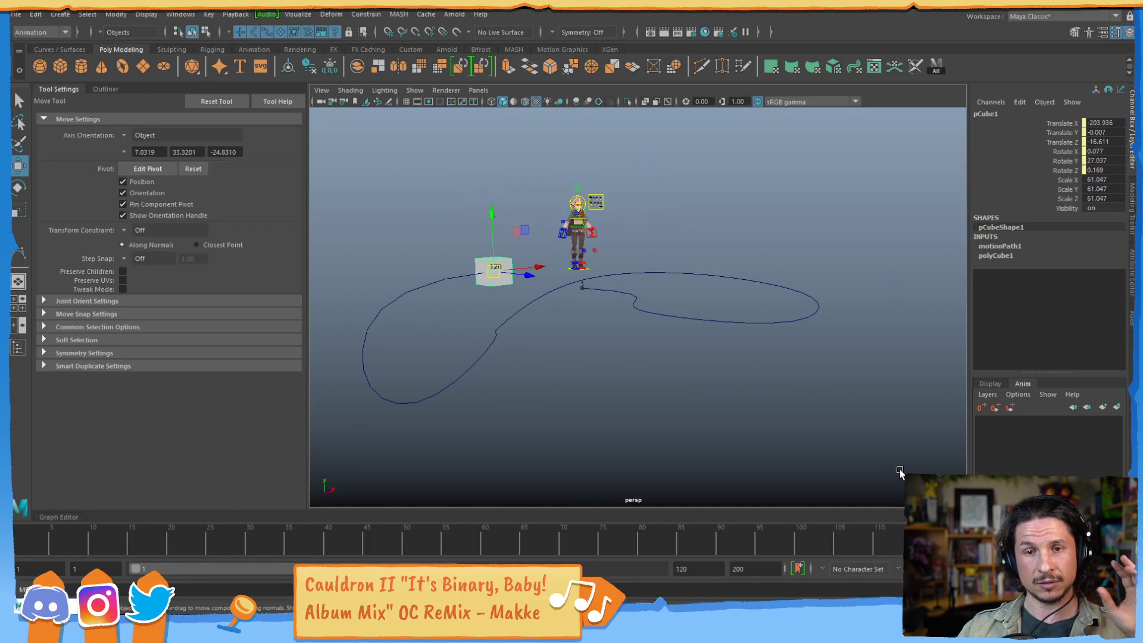
click(951, 539)
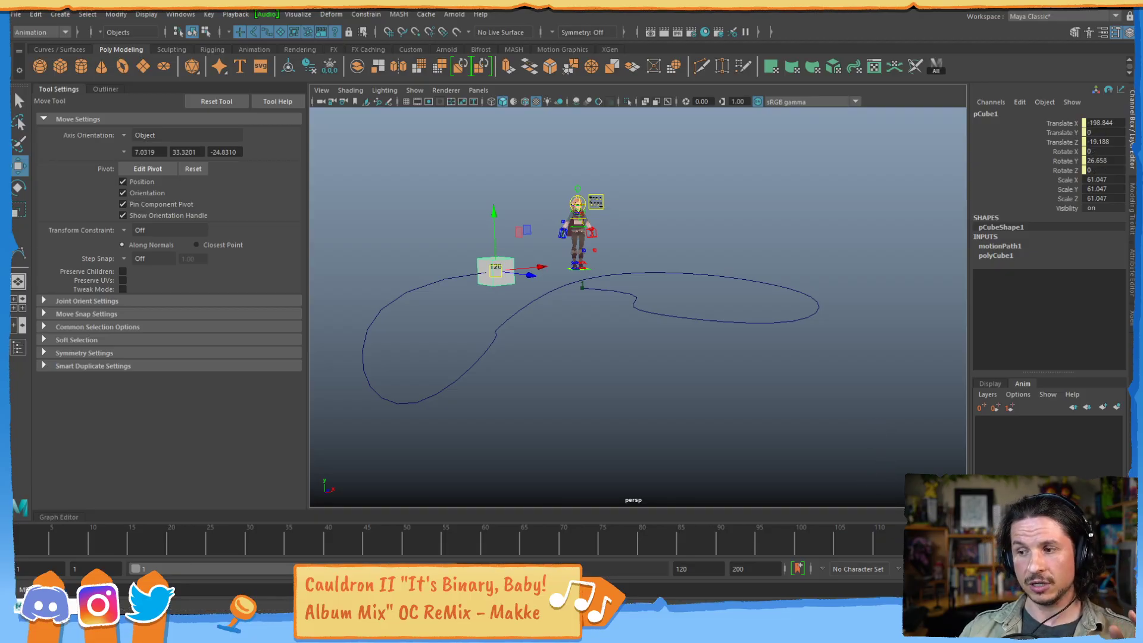
click(22, 542)
click(951, 539)
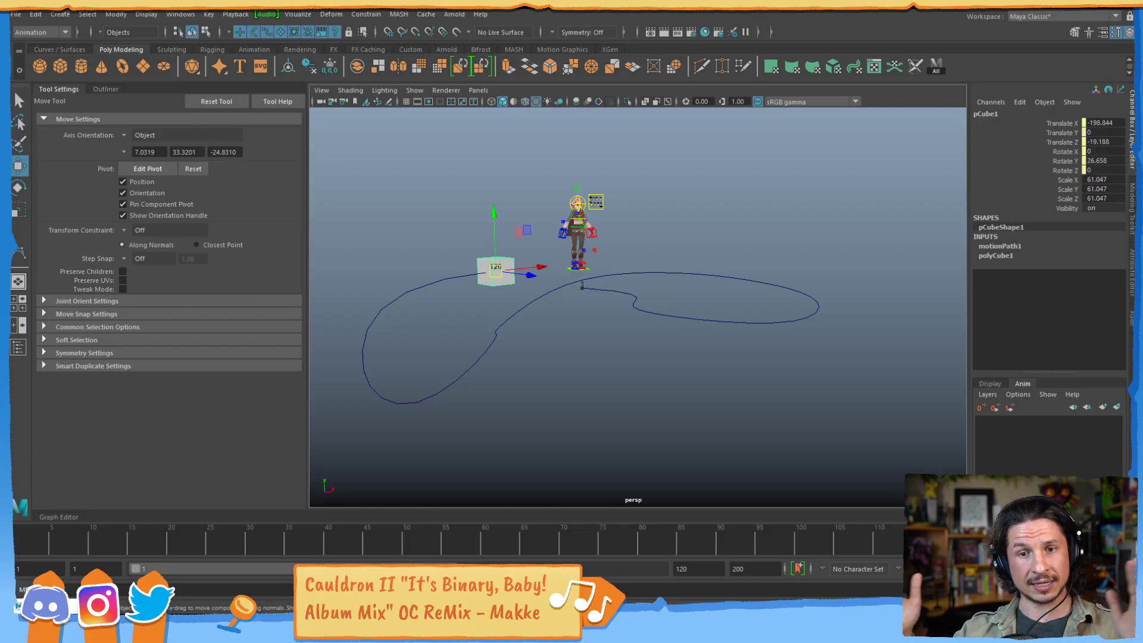
drag(157, 538, 375, 539)
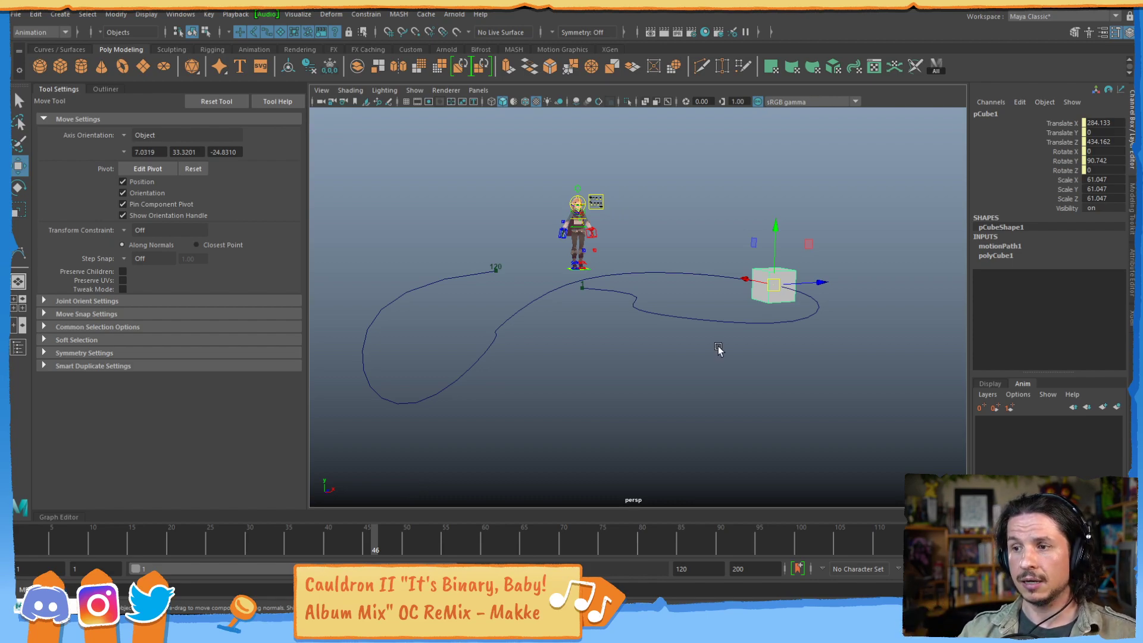
- Open the Graph Editor, frame the cube's motion path U Value curve, and enlarge the editor for more working room
click(55, 517)
key(f)
alt+middle_drag(559, 488, 532, 460)
scroll(546, 481, up, 3)
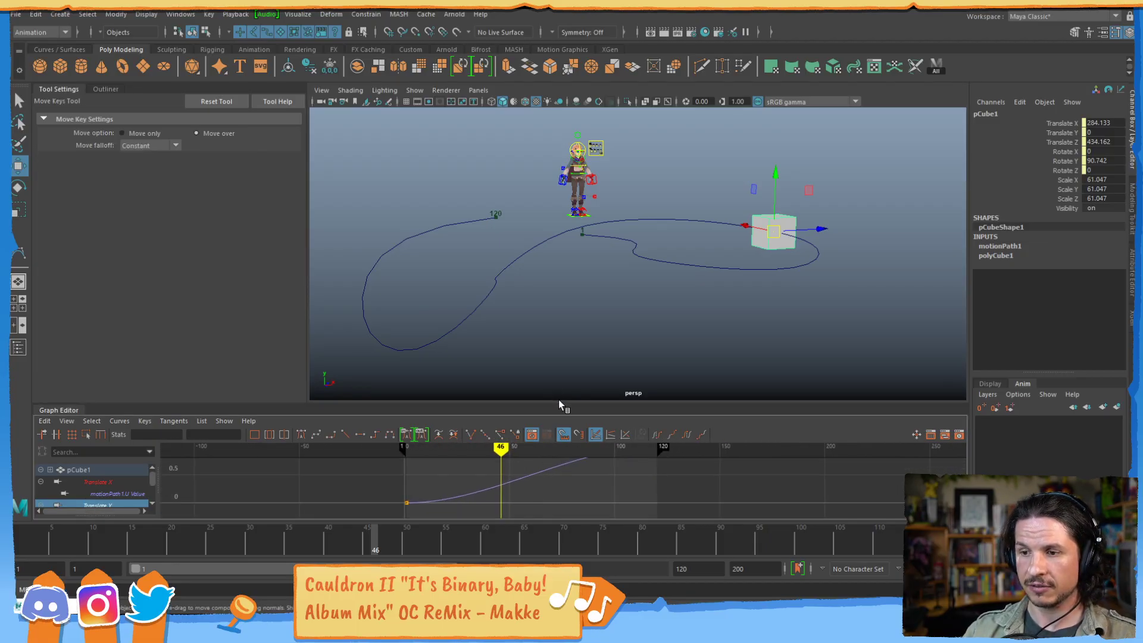
drag(559, 404, 562, 320)
alt+shift+right_drag(566, 424, 583, 424)
alt+middle_drag(506, 419, 498, 443)
- Insert a key at frame 50 on the motion path's U Value curve
drag(497, 445, 476, 475)
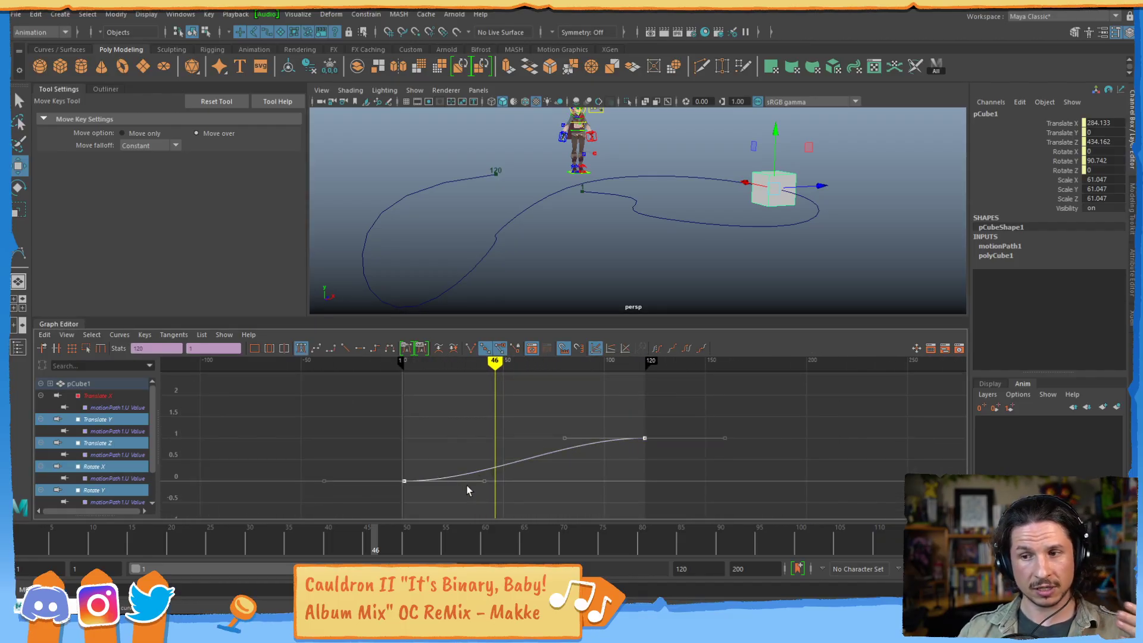
click(645, 438)
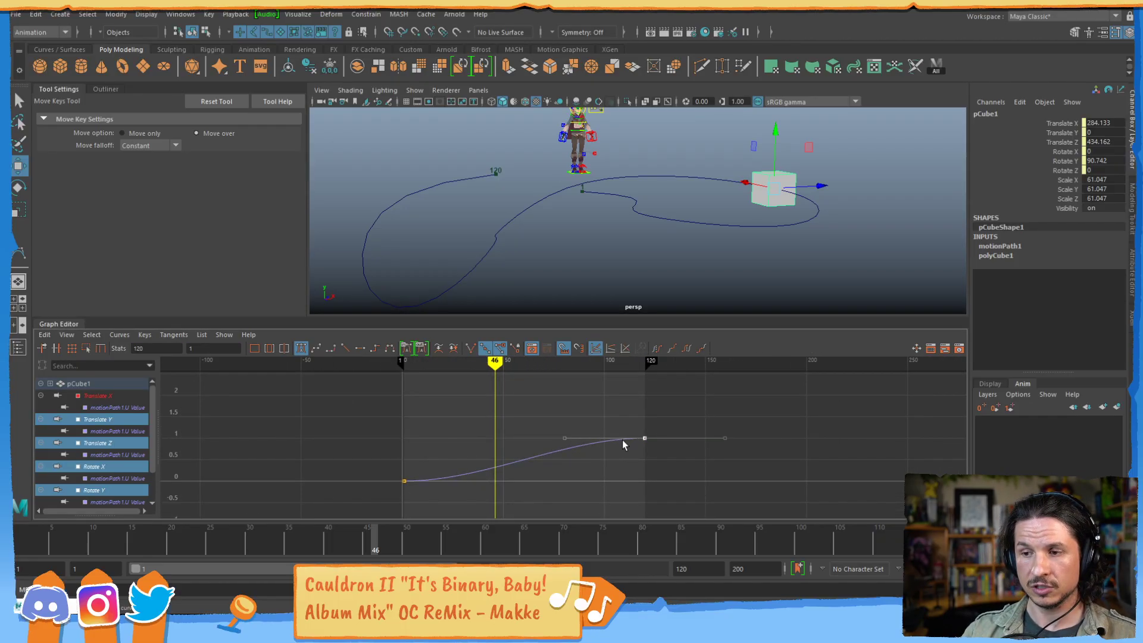
drag(262, 523, 407, 527)
click(404, 481)
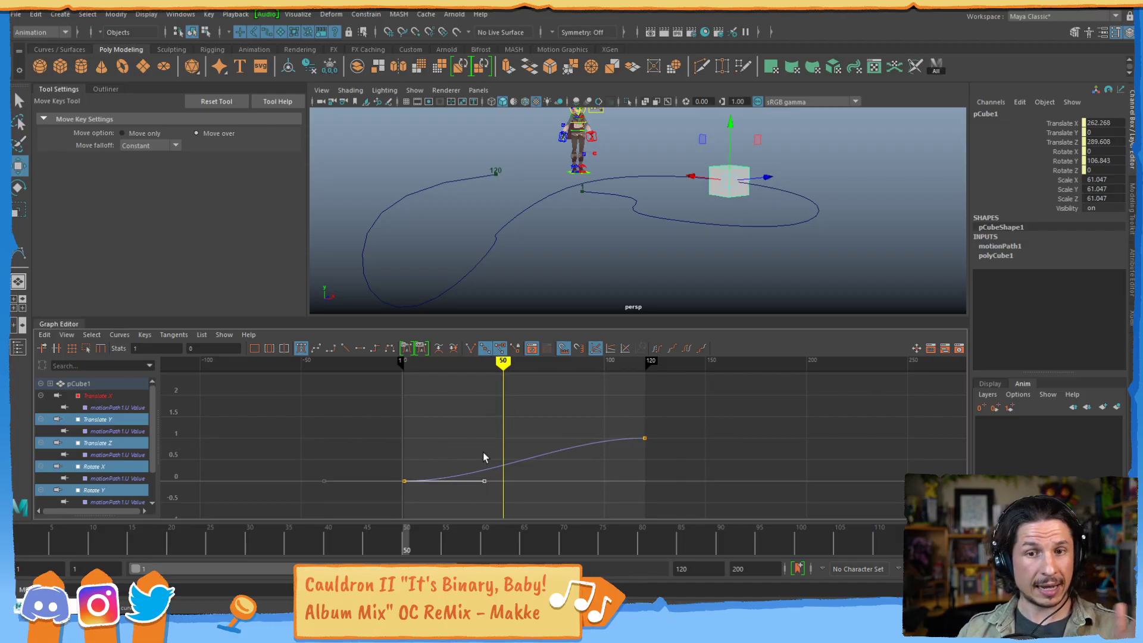
click(519, 454)
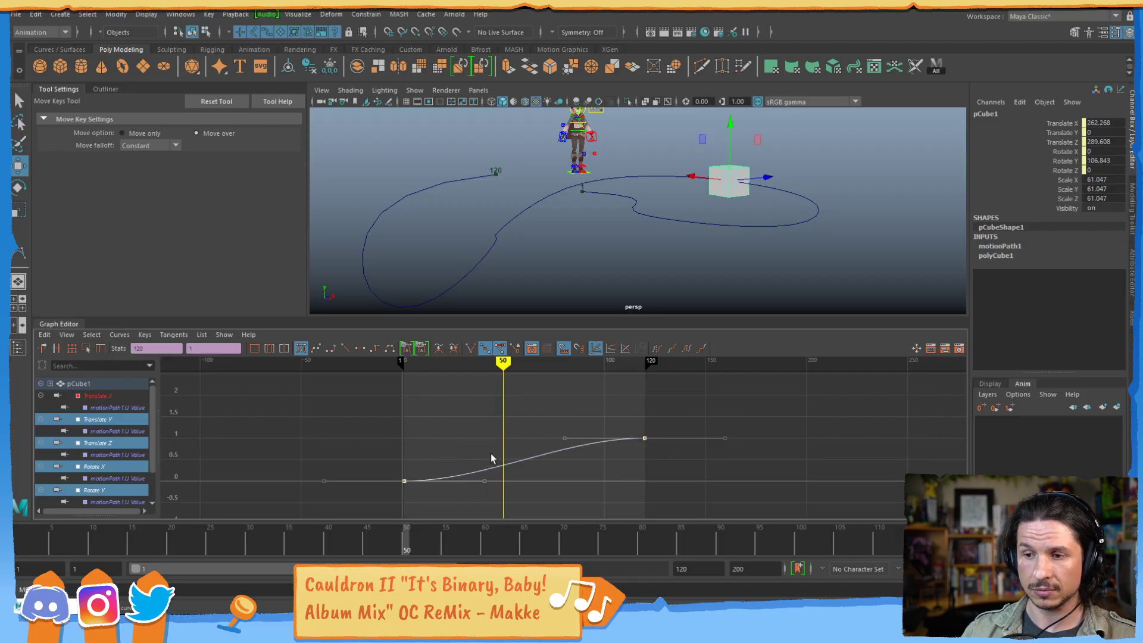
key(i)
middle_click(505, 463)
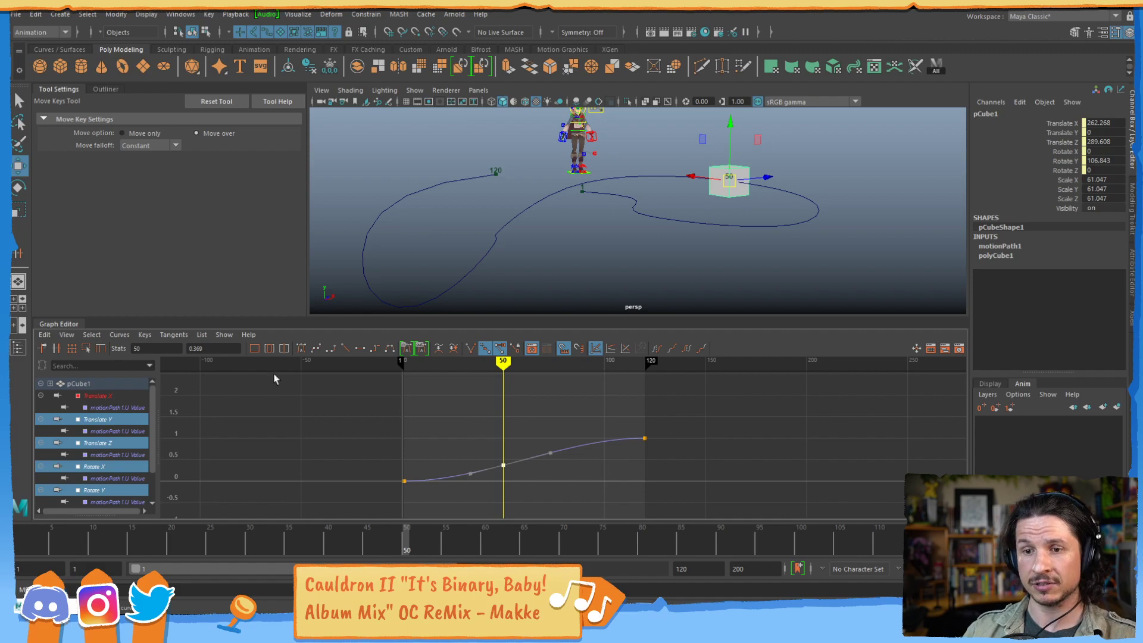
- Set the frame 50 key's value to 1 and scrub back to check the cube's motion
click(215, 348)
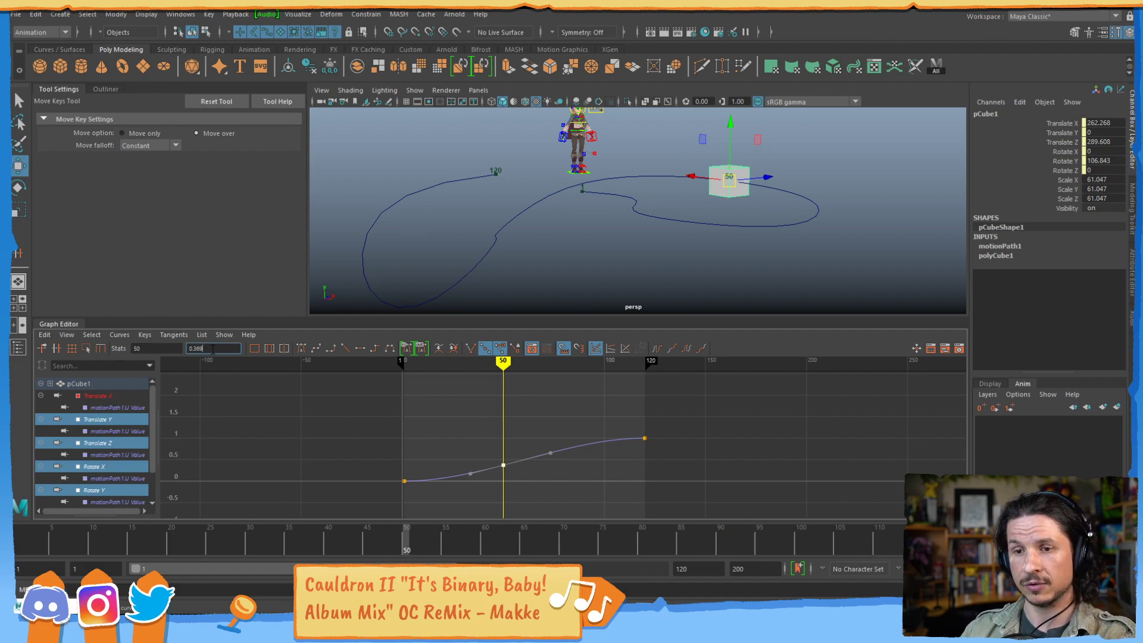
text(1)
key(Return)
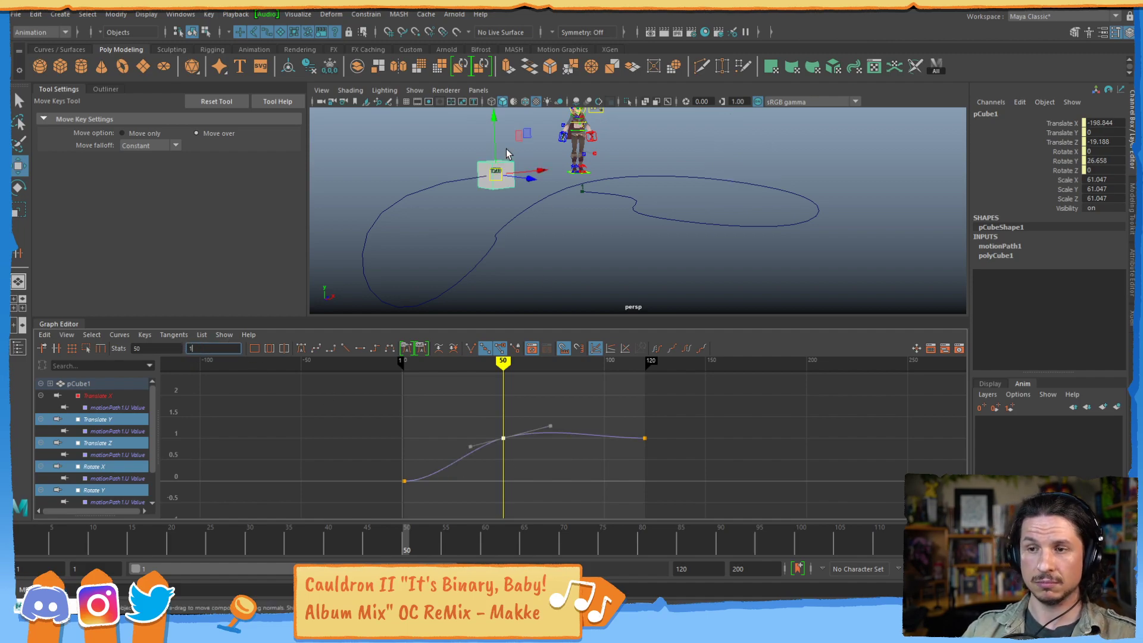
drag(339, 534, 274, 497)
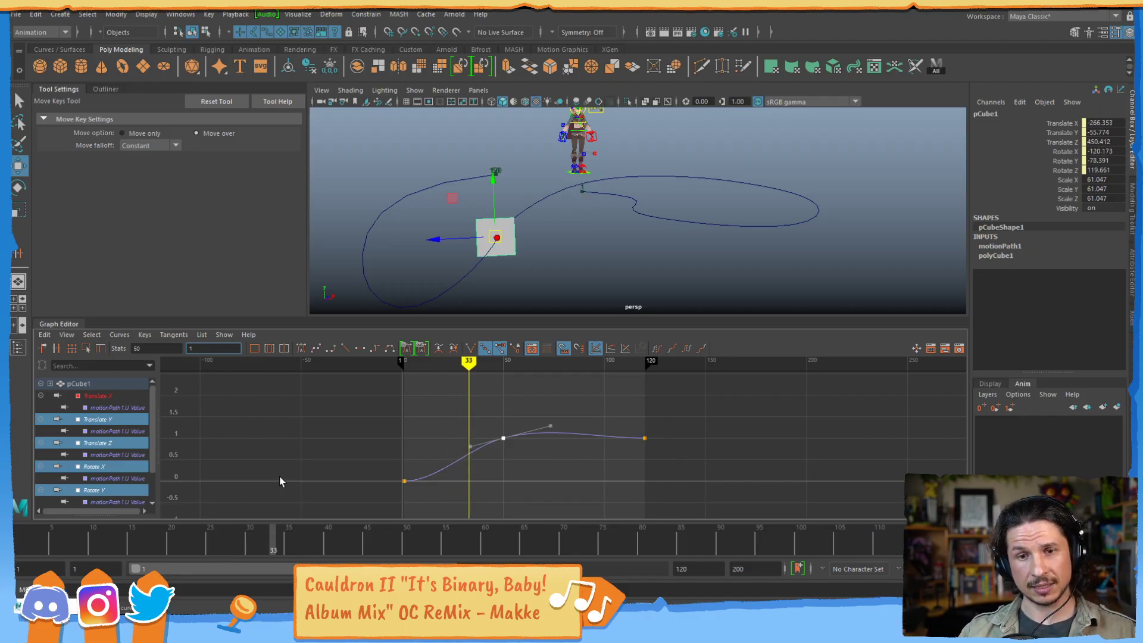
- Lower the frame 50 key to about 0.7 with a downward-sloping tangent, and scrub through the cube's back-and-forth motion
middle_drag(523, 453, 548, 477)
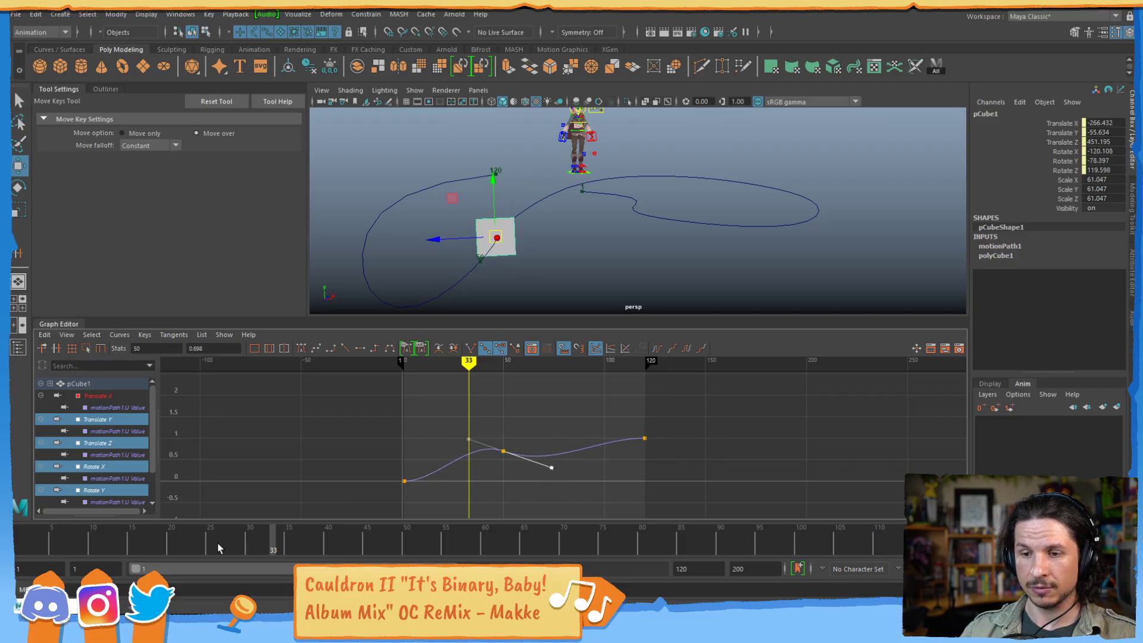
drag(50, 553, 375, 474)
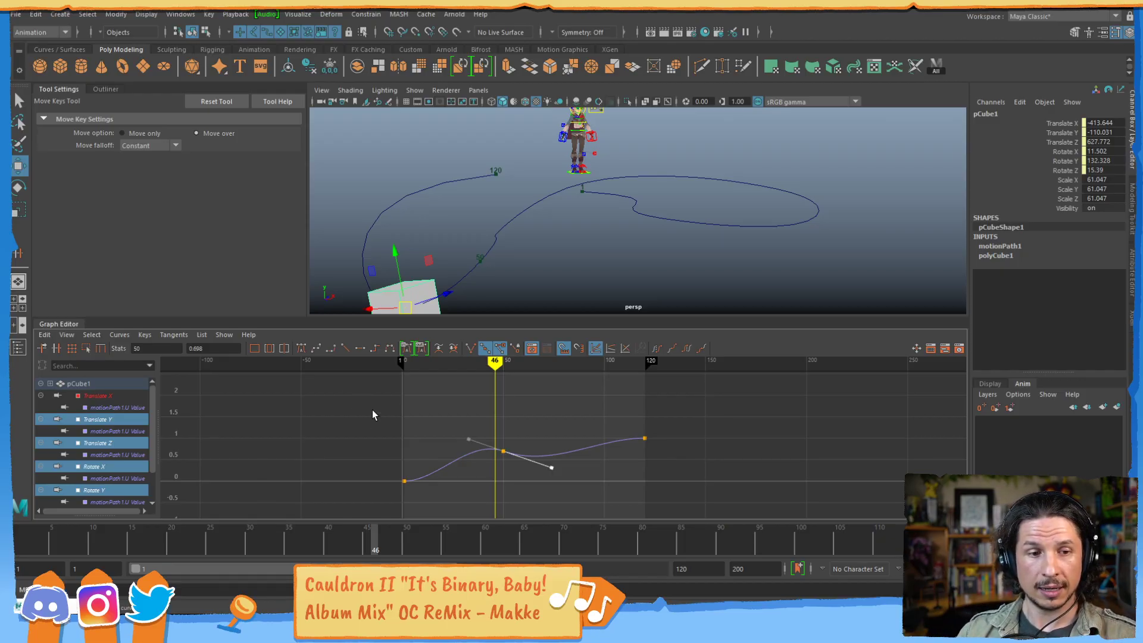
- Delete the frame 50 key from the U Value curve
scroll(547, 475, down, 3)
alt+right_drag(553, 467, 558, 420)
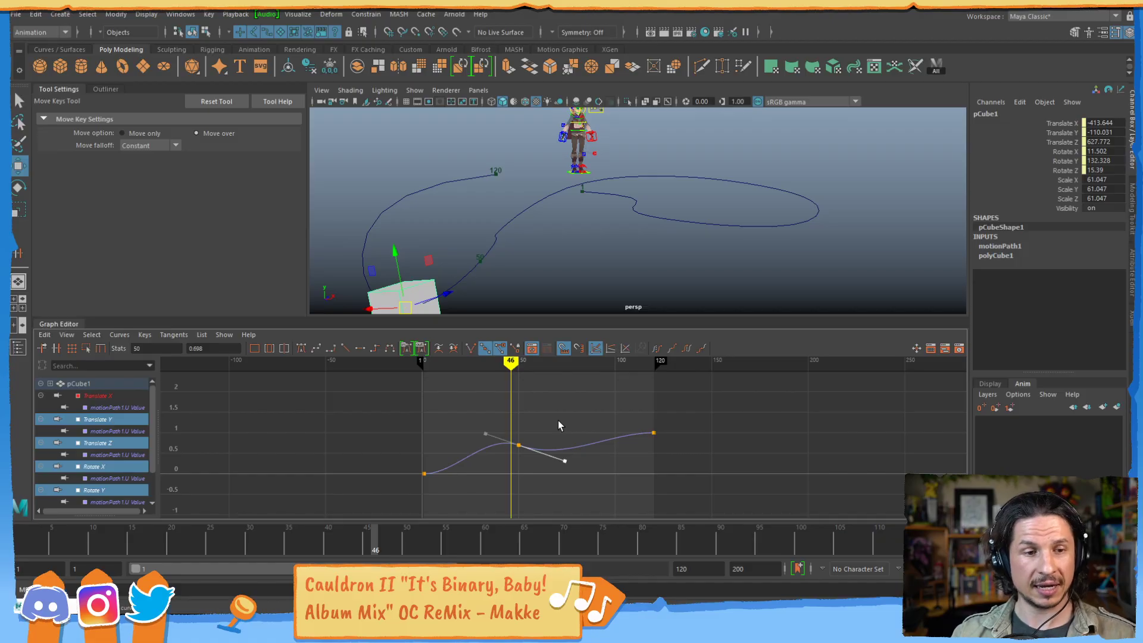
click(527, 444)
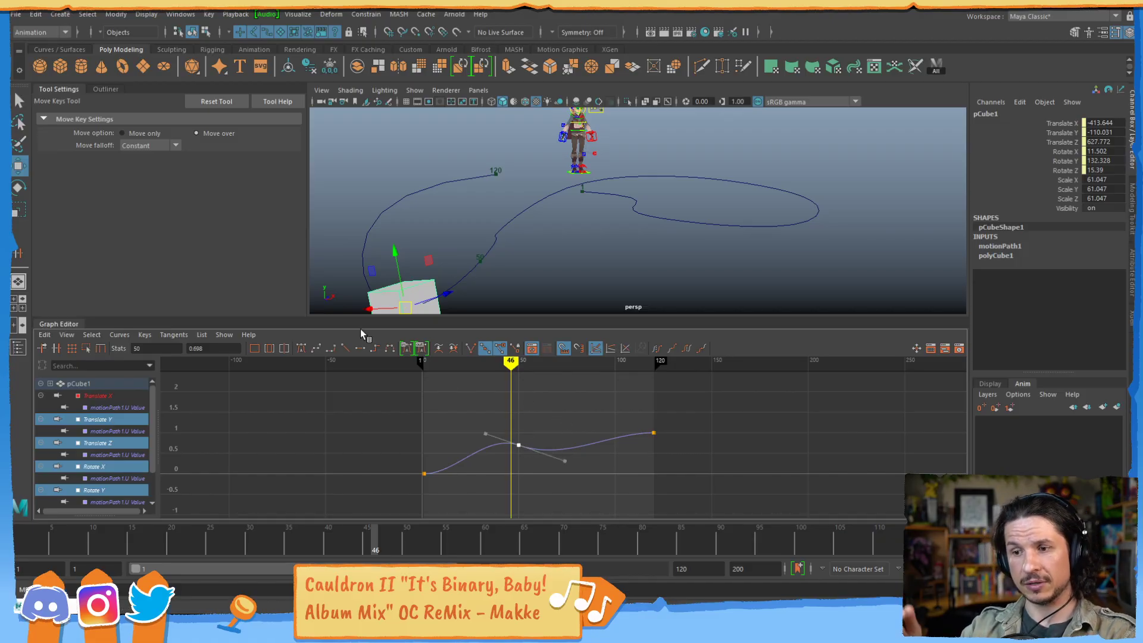
key(Delete)
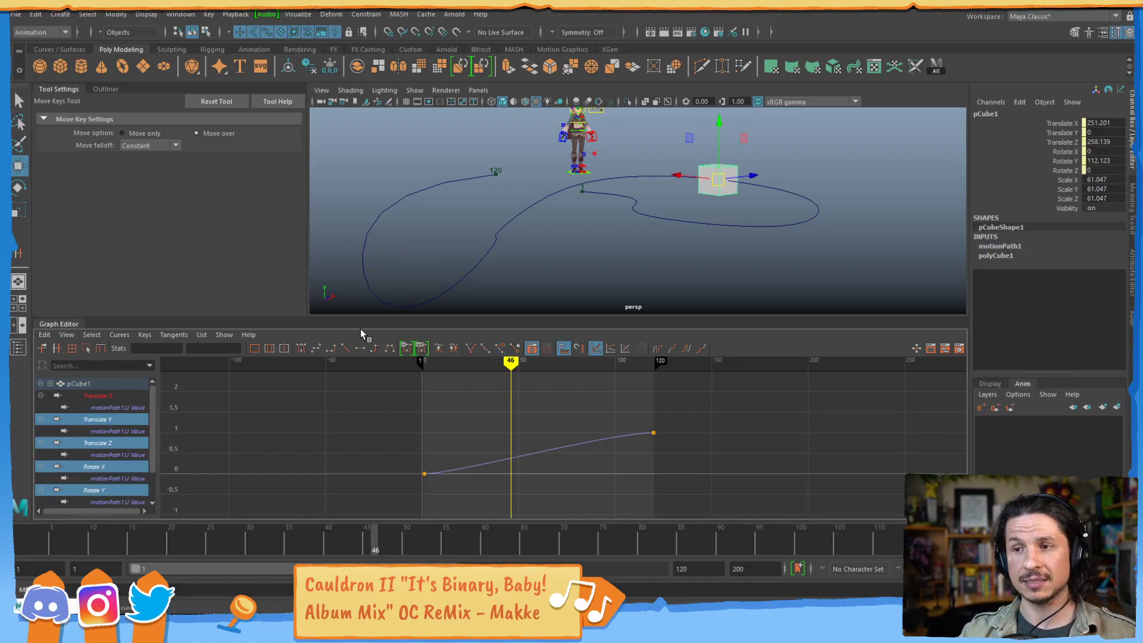
- Reselect the cube, insert a U Value key at frame 32, lower it to about 0.084, and adjust its tangent for a slow start
drag(440, 445, 433, 512)
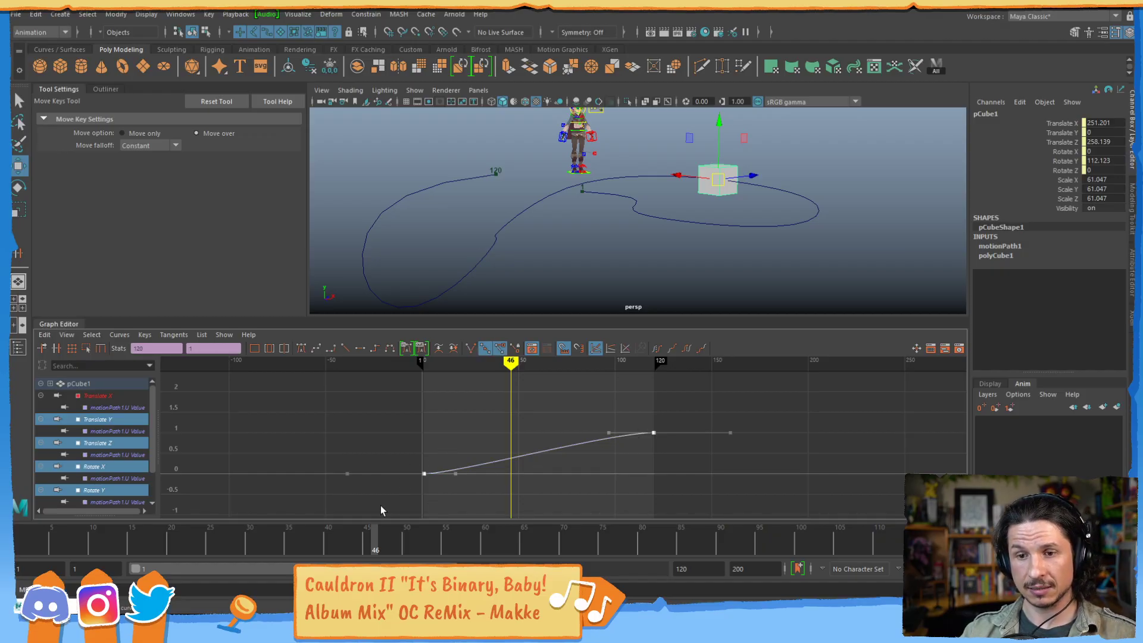
click(706, 205)
click(716, 190)
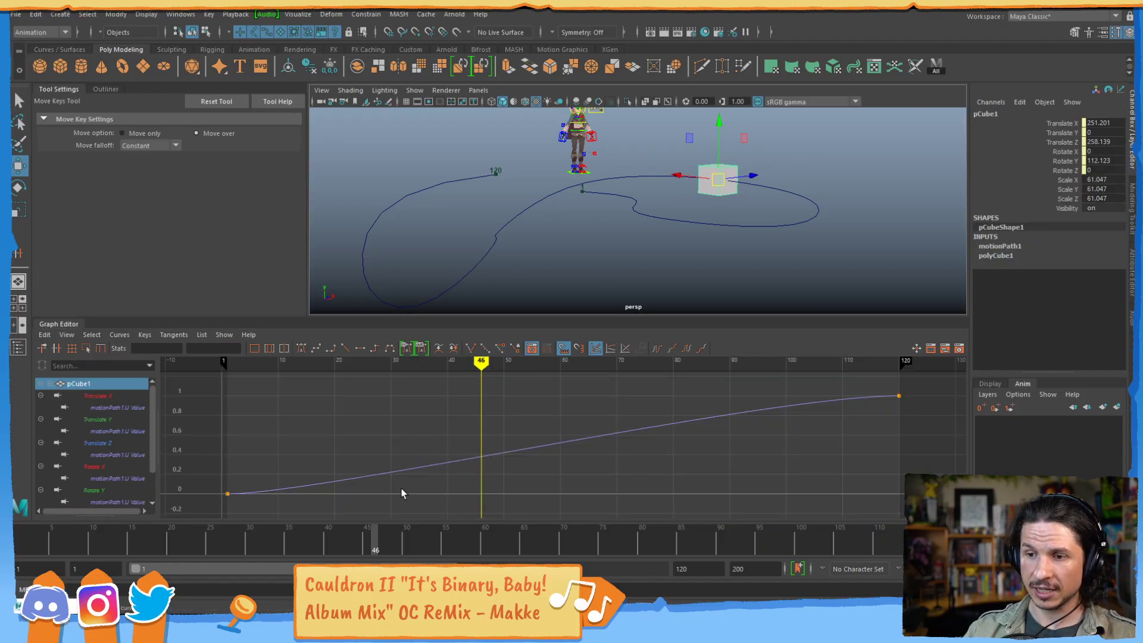
drag(211, 510, 244, 444)
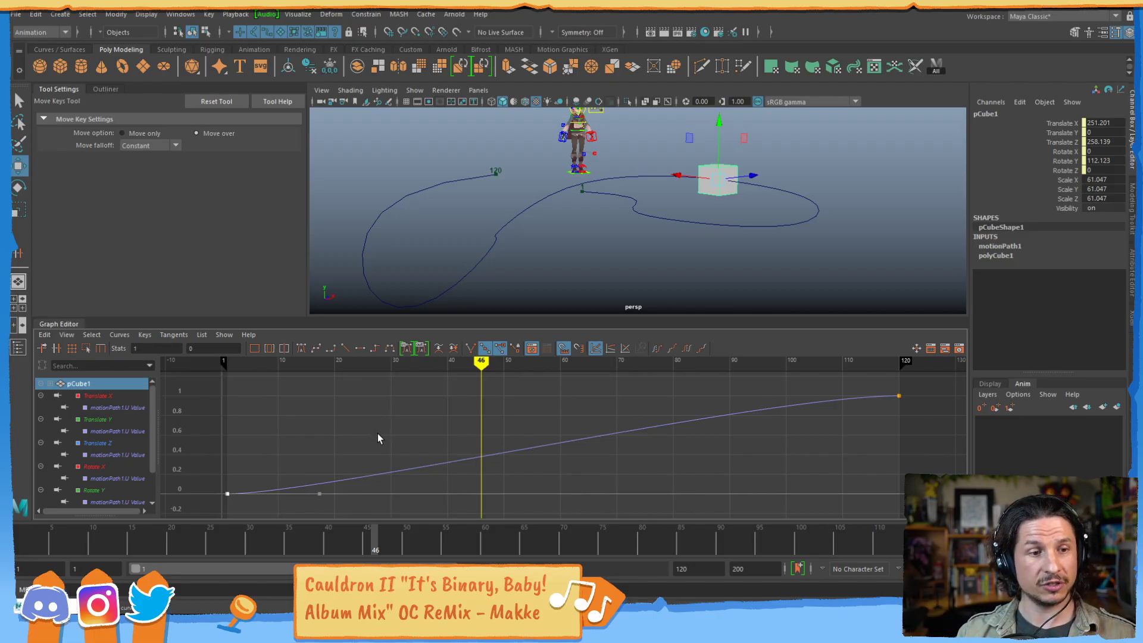
middle_click(402, 470)
shift+middle_drag(403, 435, 407, 453)
drag(468, 456, 452, 481)
middle_drag(443, 446, 445, 458)
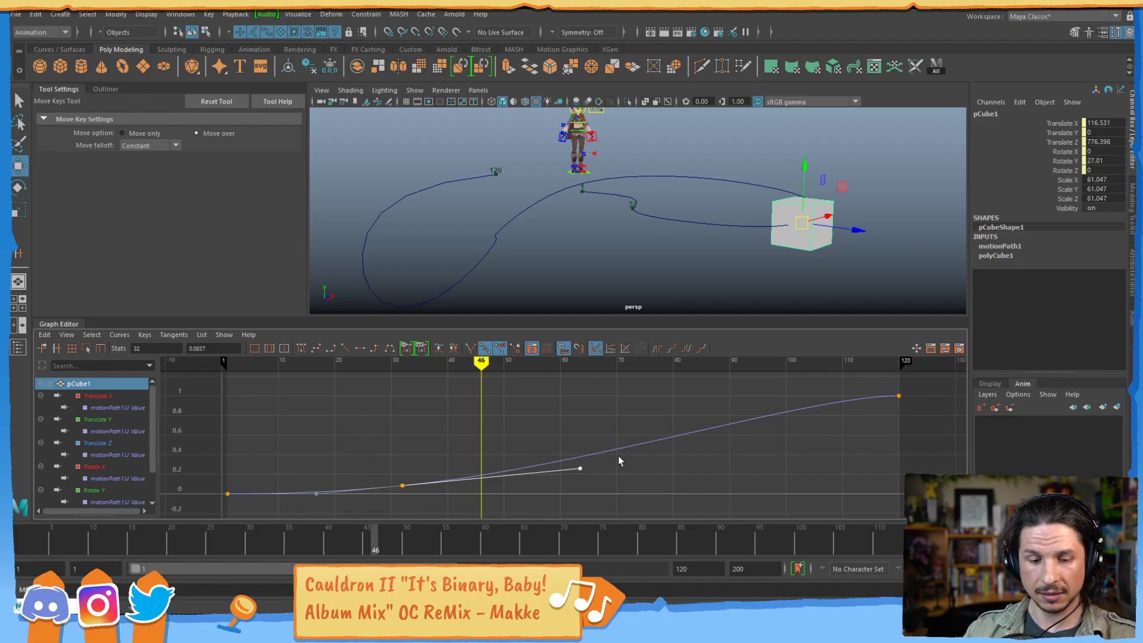
- Insert a U Value key at frame 79 and raise it to about 0.91
key(i)
middle_click(667, 438)
drag(648, 409, 697, 476)
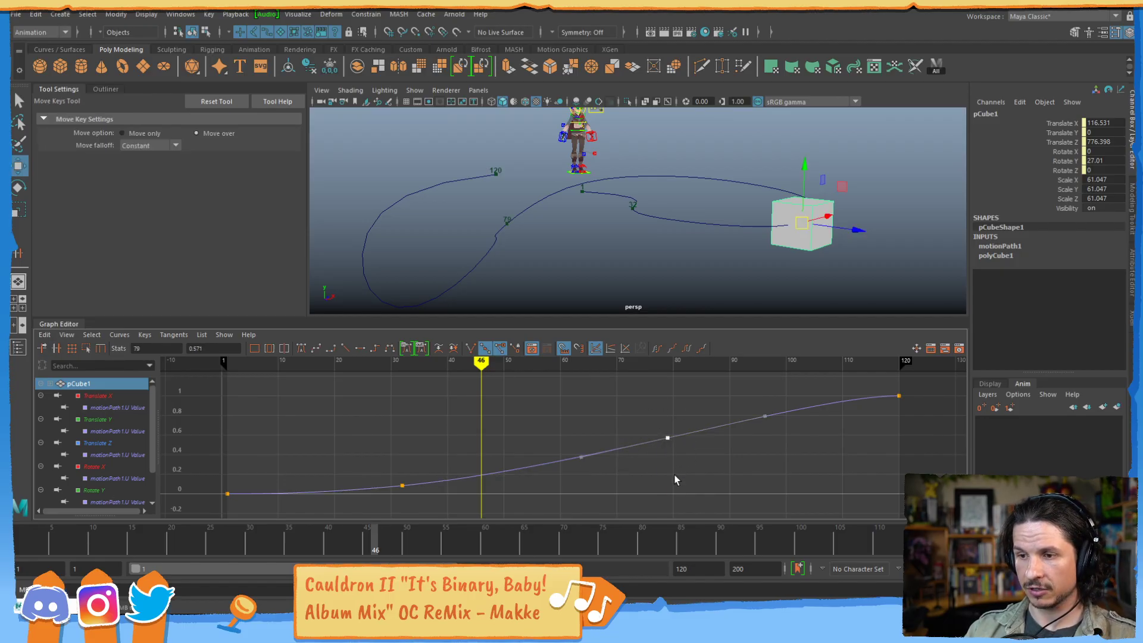
shift+middle_drag(675, 482, 670, 430)
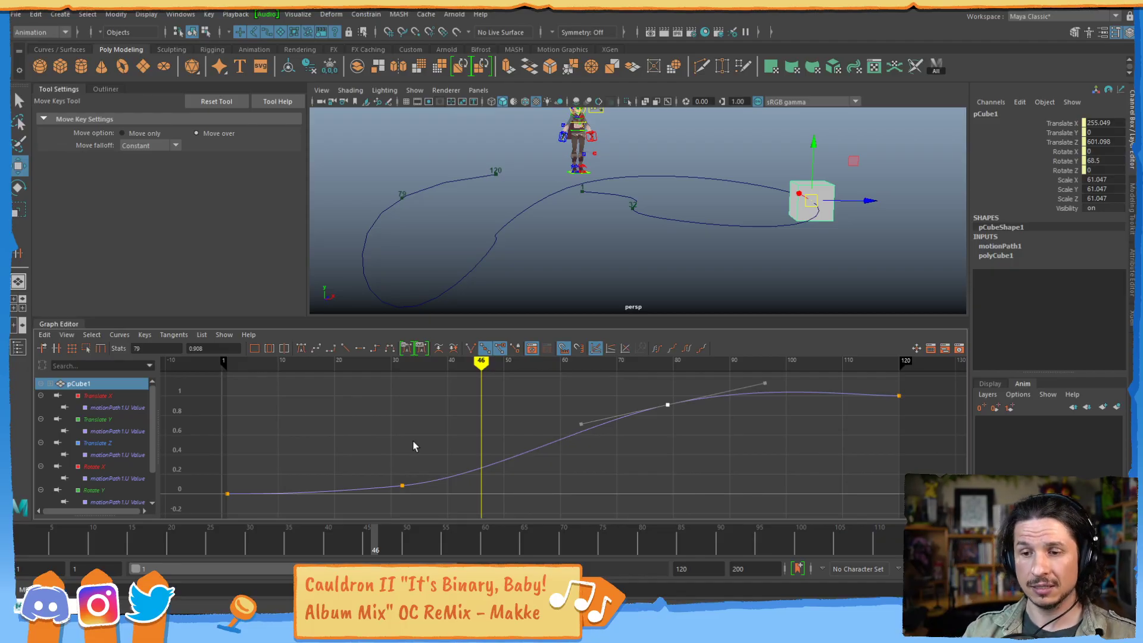
- Lower the later inserted U Value key to about 0.86, ease the curve into the end key, and scrub through the cube's motion
alt+shift+right_drag(530, 456, 566, 433)
alt+middle_drag(592, 485, 589, 420)
alt+right_drag(589, 421, 448, 462)
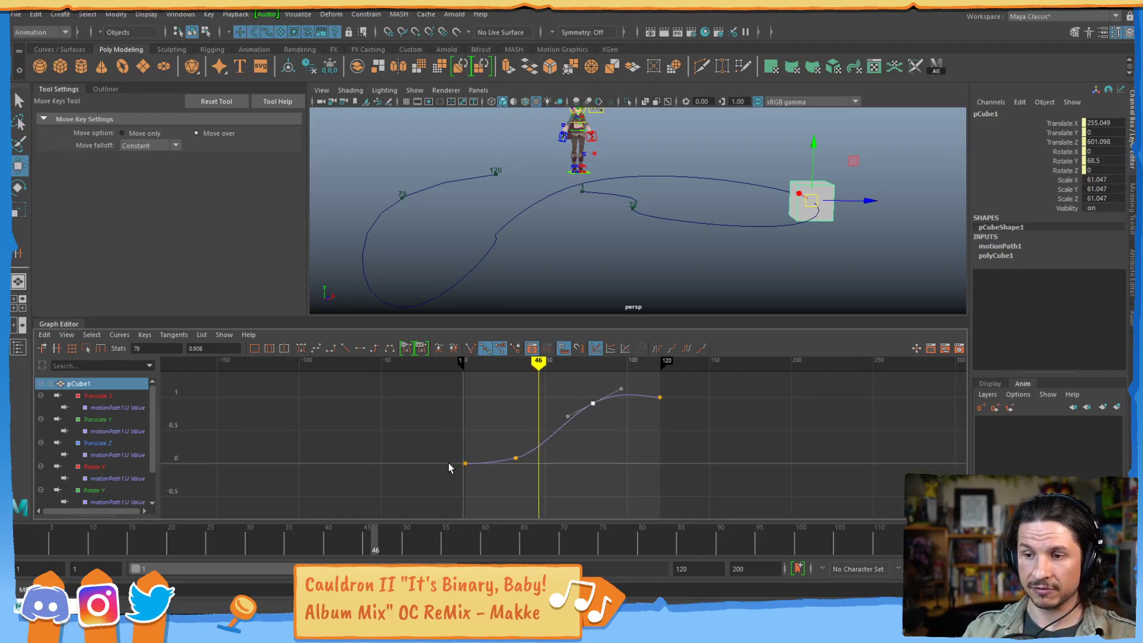
alt+right_drag(525, 450, 545, 452)
alt+middle_drag(545, 452, 510, 470)
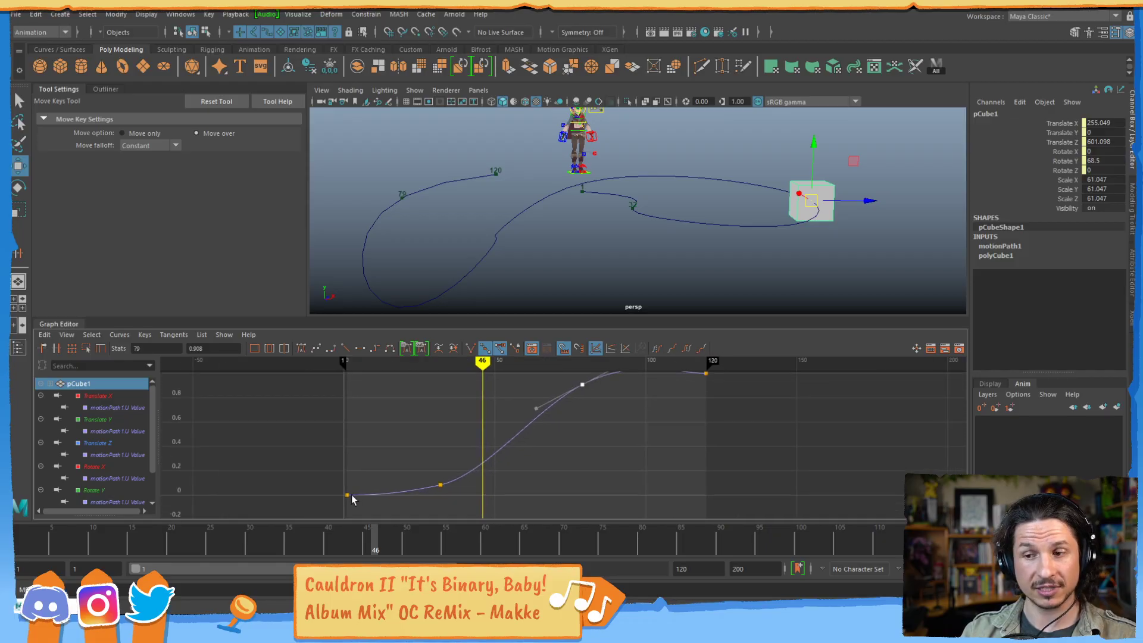
alt+middle_drag(573, 387, 460, 466)
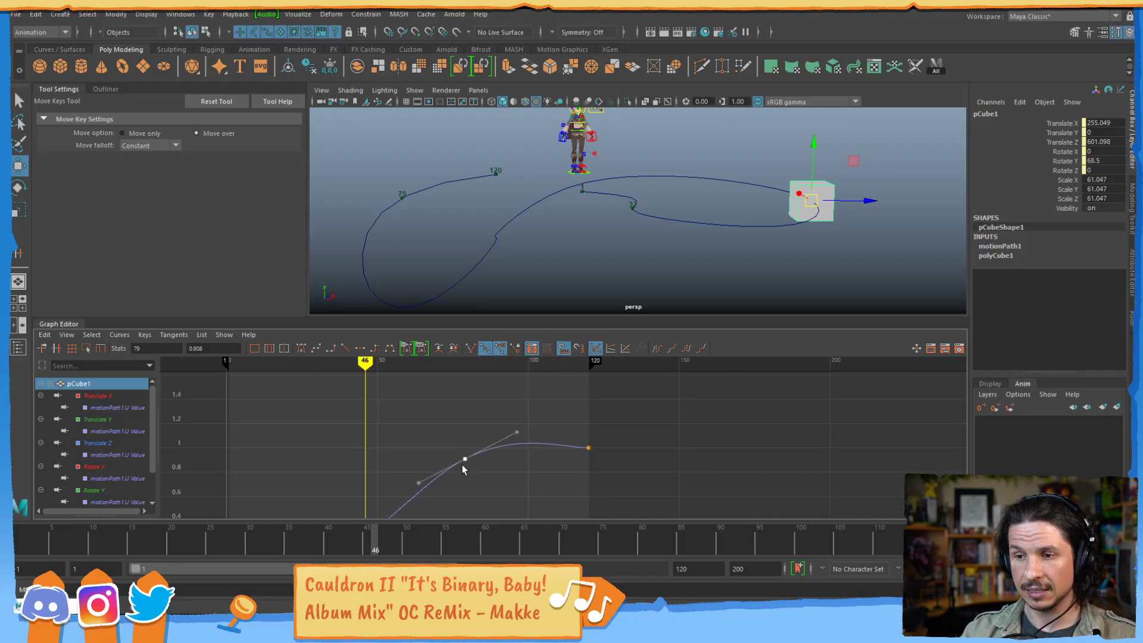
alt+shift+right_drag(539, 444, 536, 439)
drag(503, 398, 532, 458)
mouse_move(532, 467)
middle_down()
mouse_move(553, 509)
mouse_move(519, 468)
mouse_move(532, 451)
middle_up()
scroll(527, 487, down, 4)
scroll(537, 446, up, 4)
drag(444, 398, 498, 459)
shift+middle_drag(498, 448, 540, 444)
scroll(497, 466, down, 5)
click(520, 461)
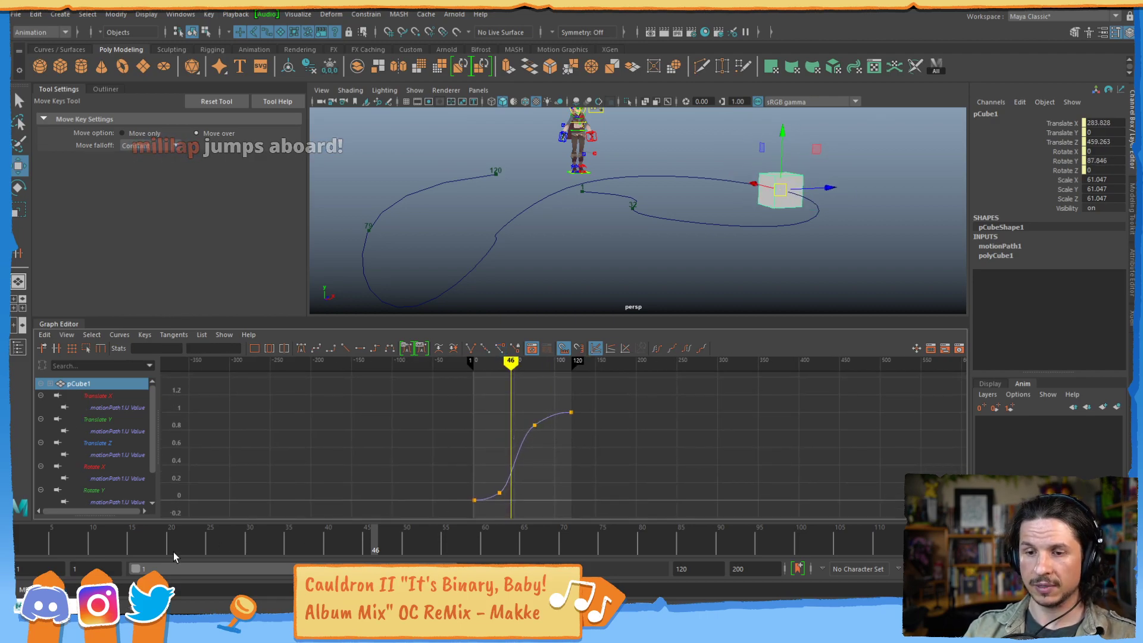
drag(24, 546, 934, 555)
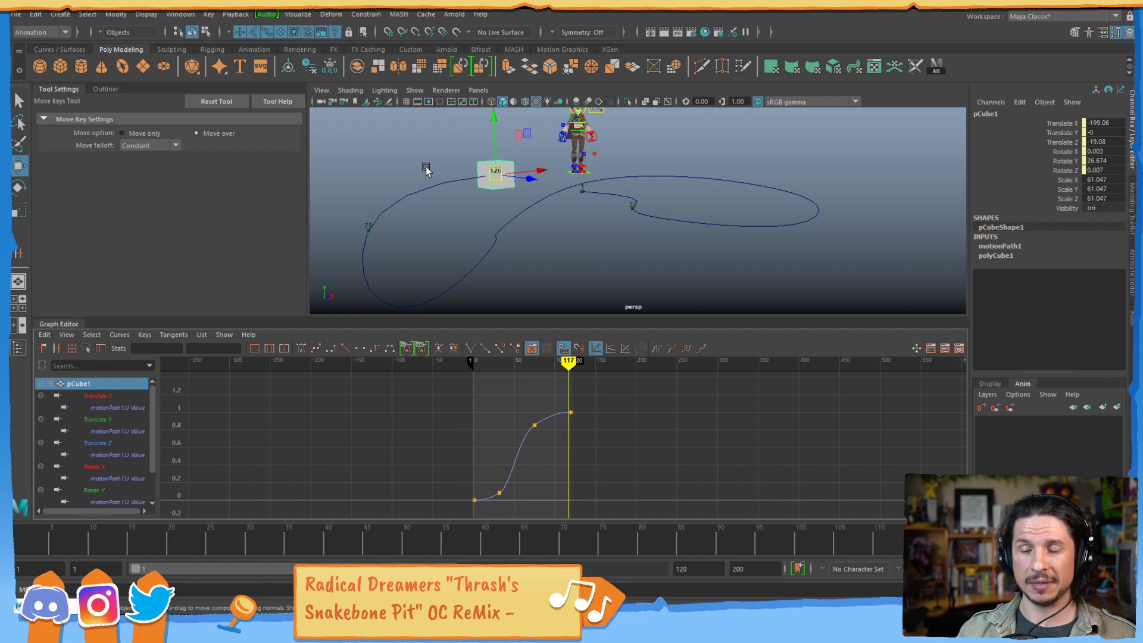
- Select the path curve and display its control vertices for editing
key(w)
alt+drag(549, 195, 661, 153)
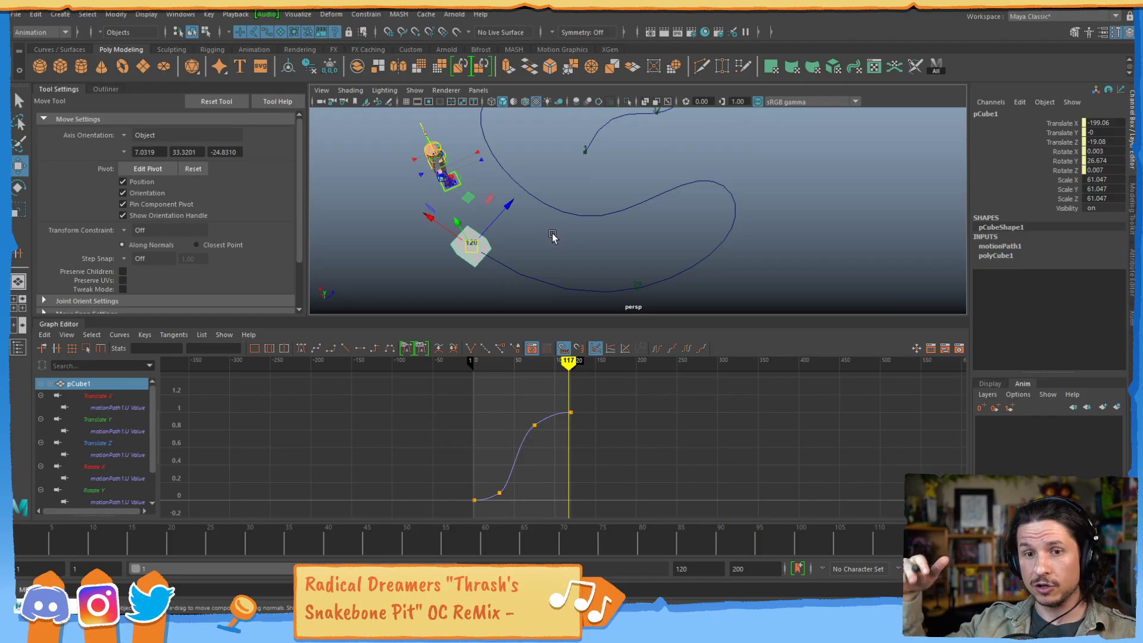
alt+drag(589, 279, 682, 232)
click(737, 208)
right_drag(748, 210, 660, 236)
alt+drag(658, 234, 603, 217)
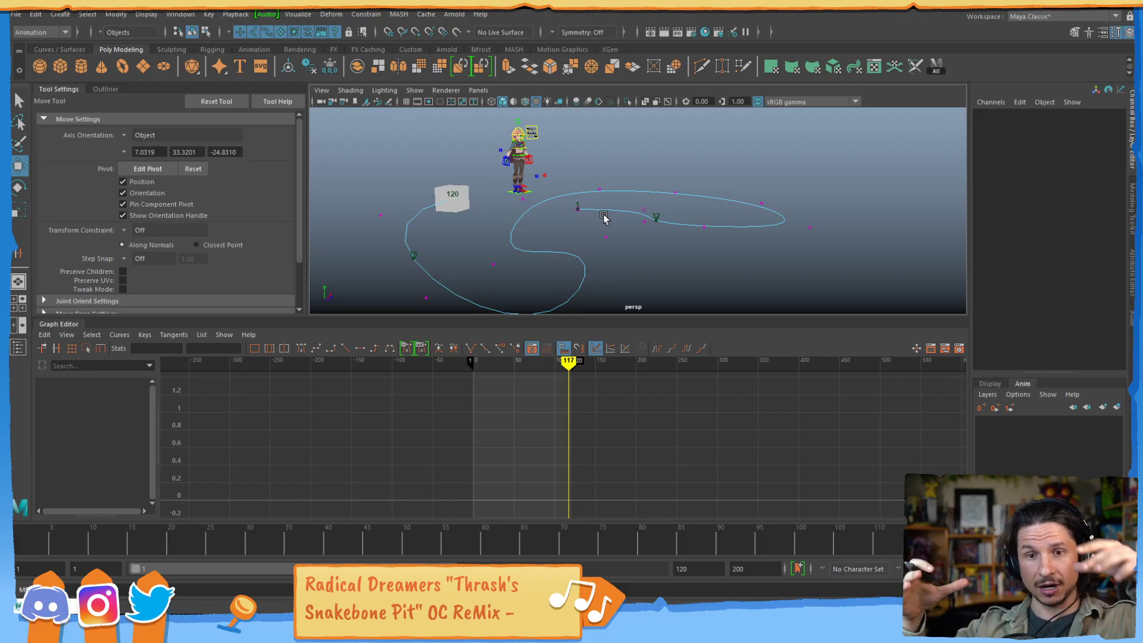
- Raise the third control vertex near the path's start above the ground and scrub the cube over the reshaped path
mouse_move(657, 201)
mouse_down()
mouse_move(628, 216)
mouse_move(661, 221)
mouse_up()
drag(632, 170, 633, 152)
alt+drag(694, 256, 692, 287)
drag(691, 260, 723, 206)
alt+drag(718, 238, 720, 99)
drag(639, 233, 655, 110)
mouse_move(708, 206)
alt+mouse_down()
mouse_move(620, 219)
mouse_move(695, 221)
alt+mouse_up()
drag(27, 543, 179, 450)
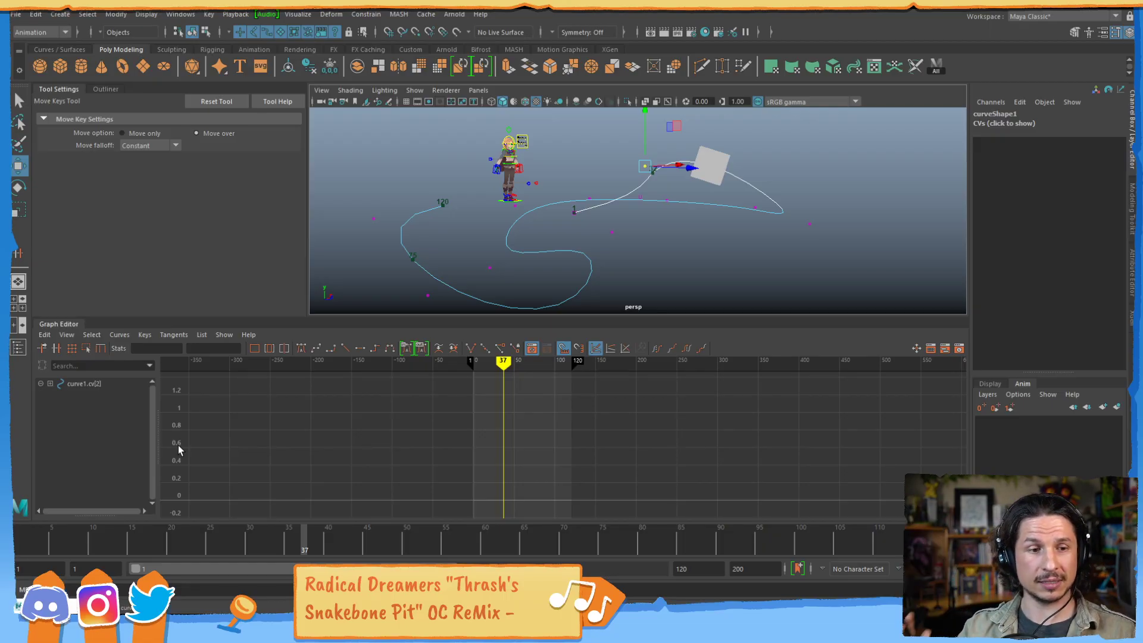
- Return to object mode and delete both the path curve and the cube
key(w)
alt+drag(653, 243, 702, 229)
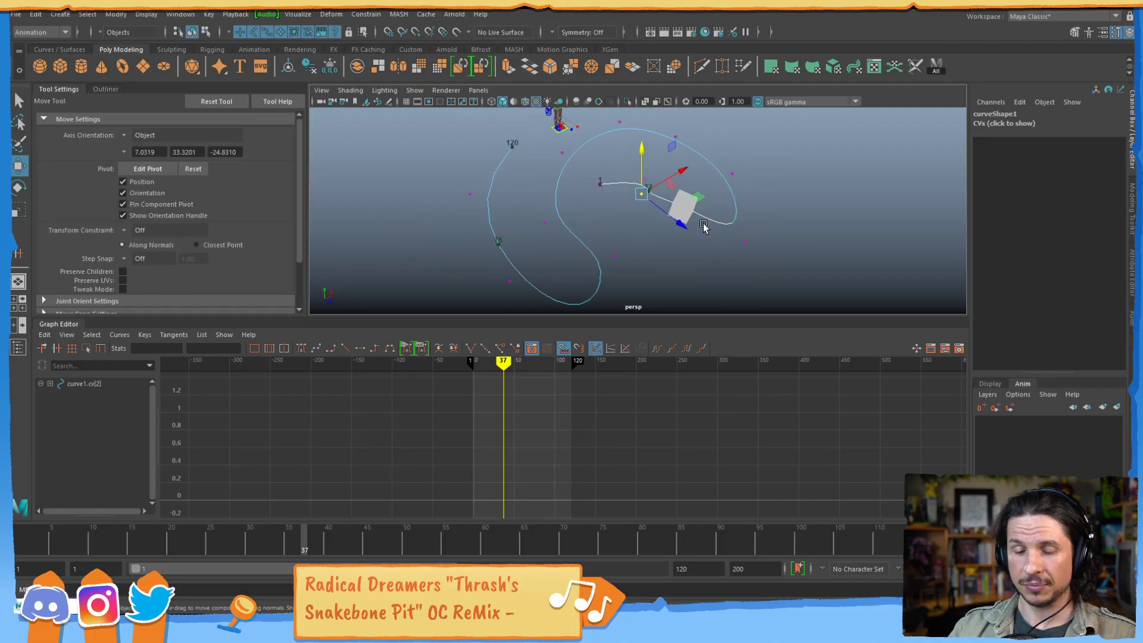
key(F8)
key(F8)
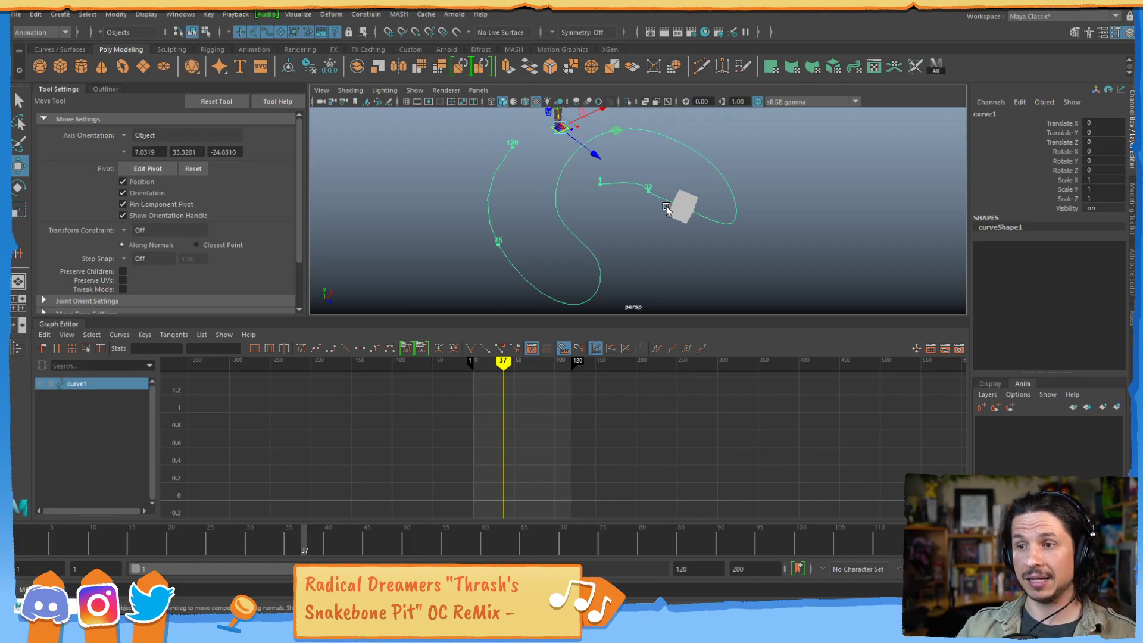
drag(784, 213, 630, 257)
key(Delete)
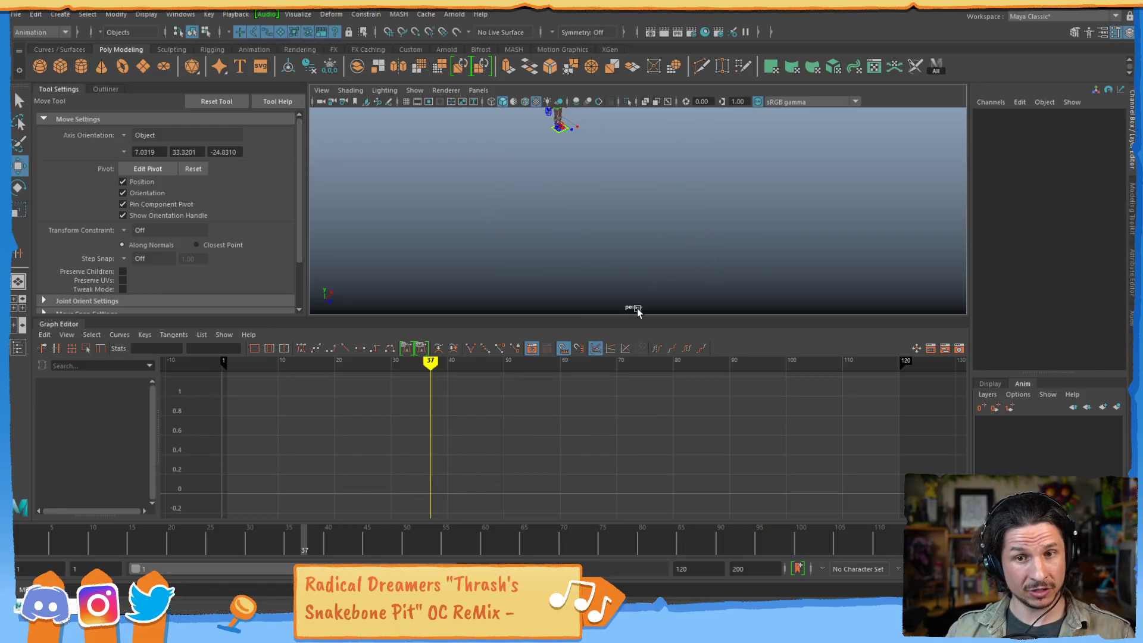
- Collapse the Graph Editor and the tool settings, and frame the whole character in the enlarged viewport
click(82, 324)
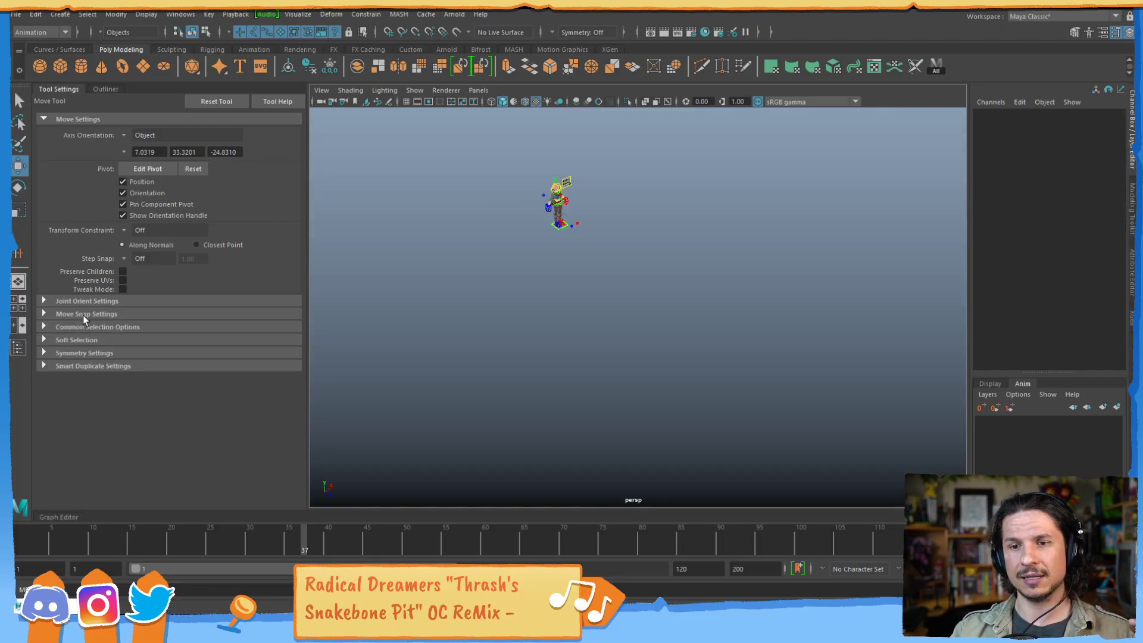
click(60, 89)
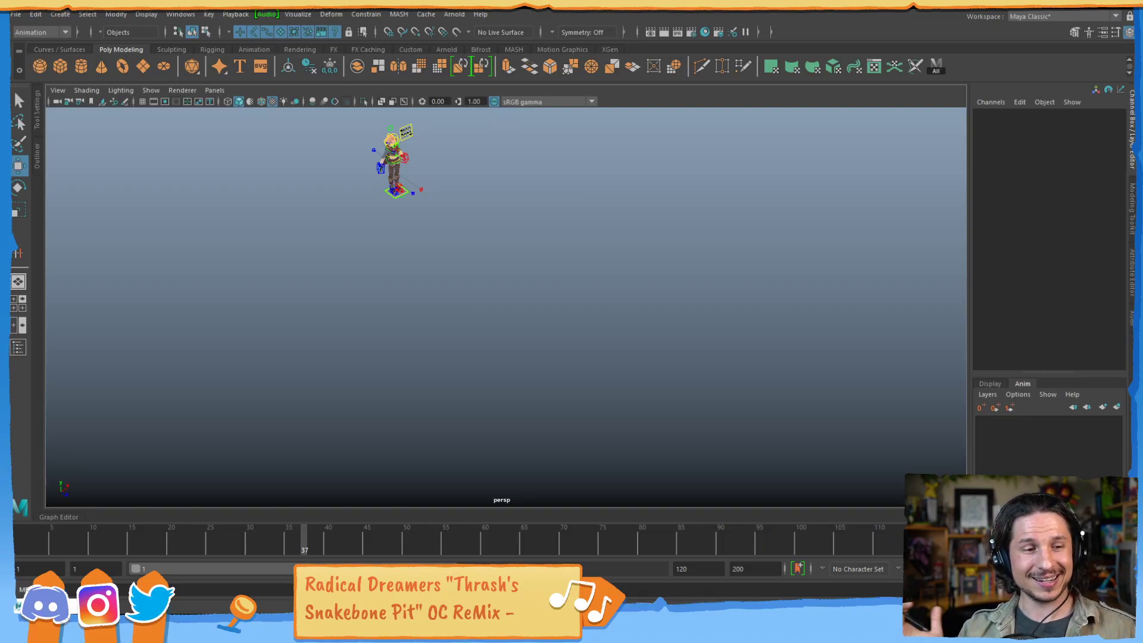
alt+middle_drag(432, 183, 560, 342)
alt+right_drag(559, 343, 845, 305)
alt+drag(702, 329, 665, 280)
alt+middle_drag(665, 279, 492, 322)
alt+right_drag(491, 322, 708, 304)
alt+middle_drag(708, 305, 742, 265)
alt+right_drag(742, 266, 803, 302)
alt+middle_drag(682, 307, 695, 281)
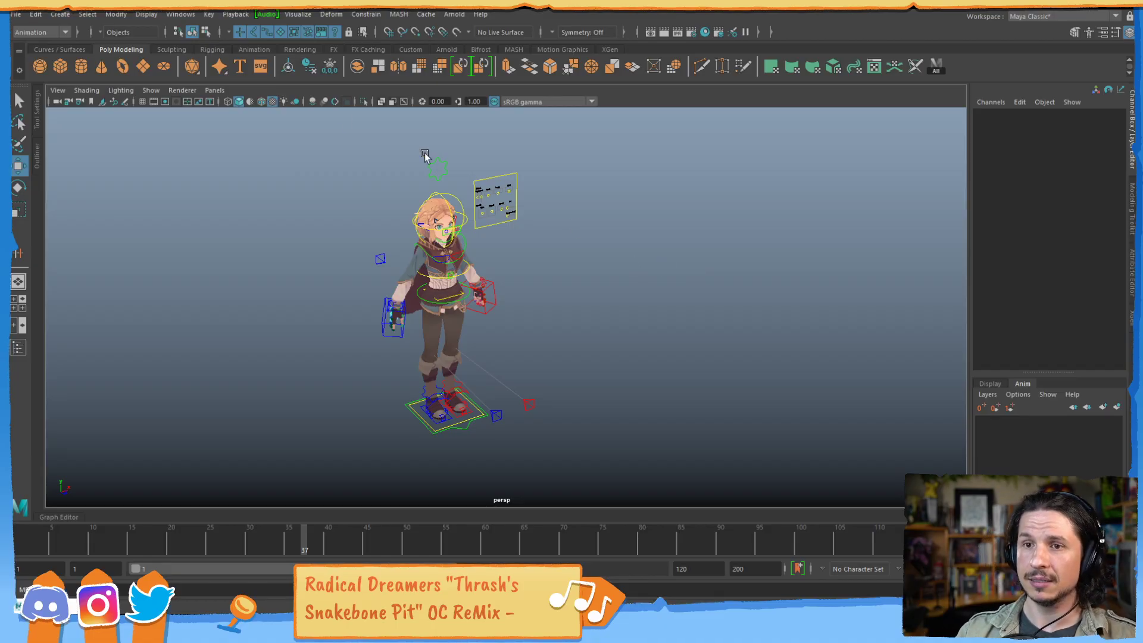
- Create a NURBS circle at the character's feet and scale it uniformly to about 120
click(59, 15)
mouse_move(109, 57)
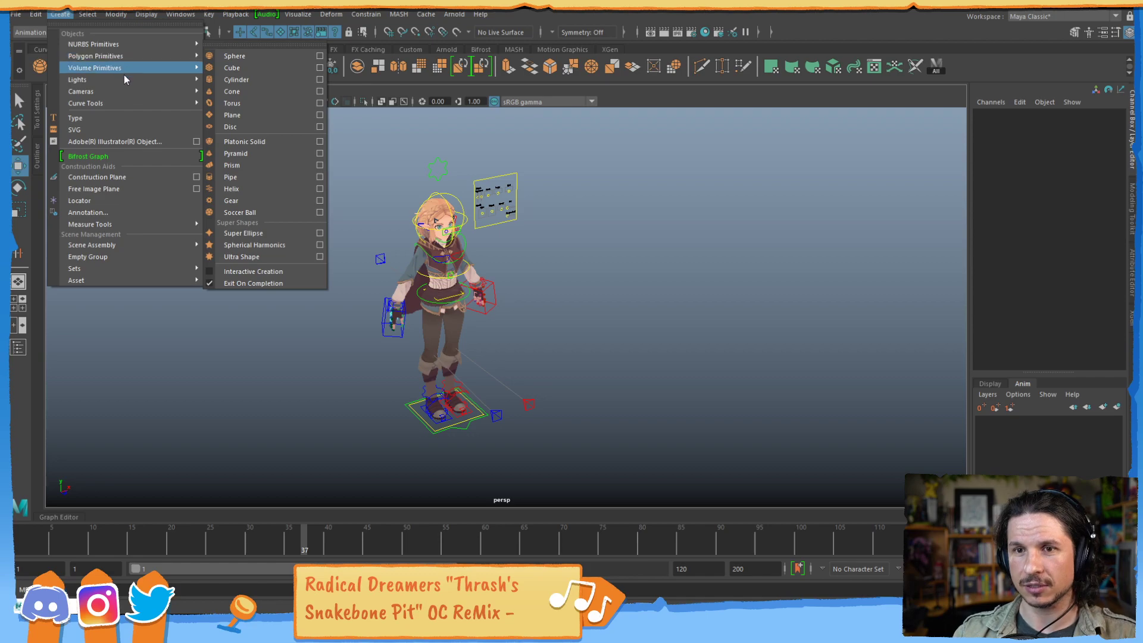
mouse_move(123, 94)
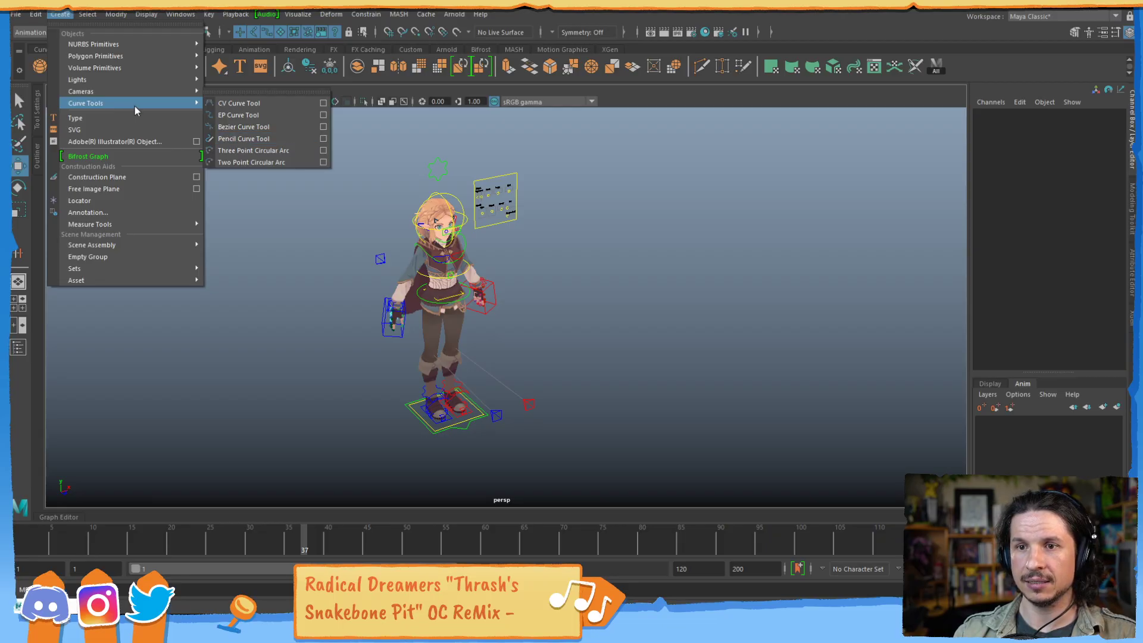
mouse_move(138, 41)
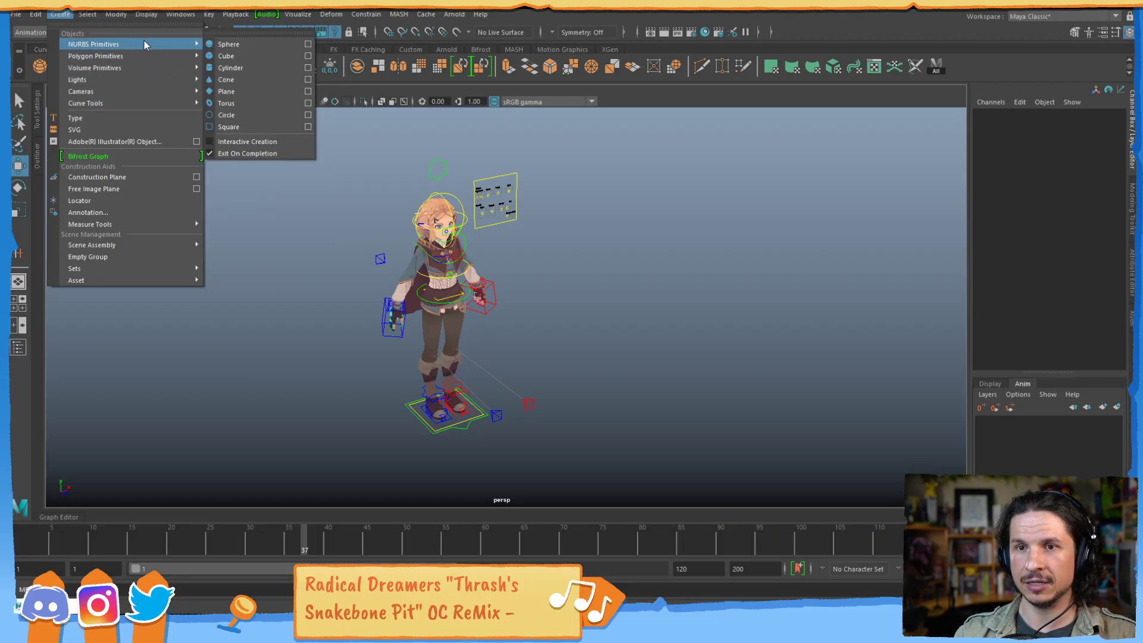
click(254, 117)
key(r)
drag(446, 410, 694, 370)
key(w)
scroll(493, 304, down, 1)
alt+middle_drag(493, 303, 513, 281)
alt+drag(513, 281, 541, 339)
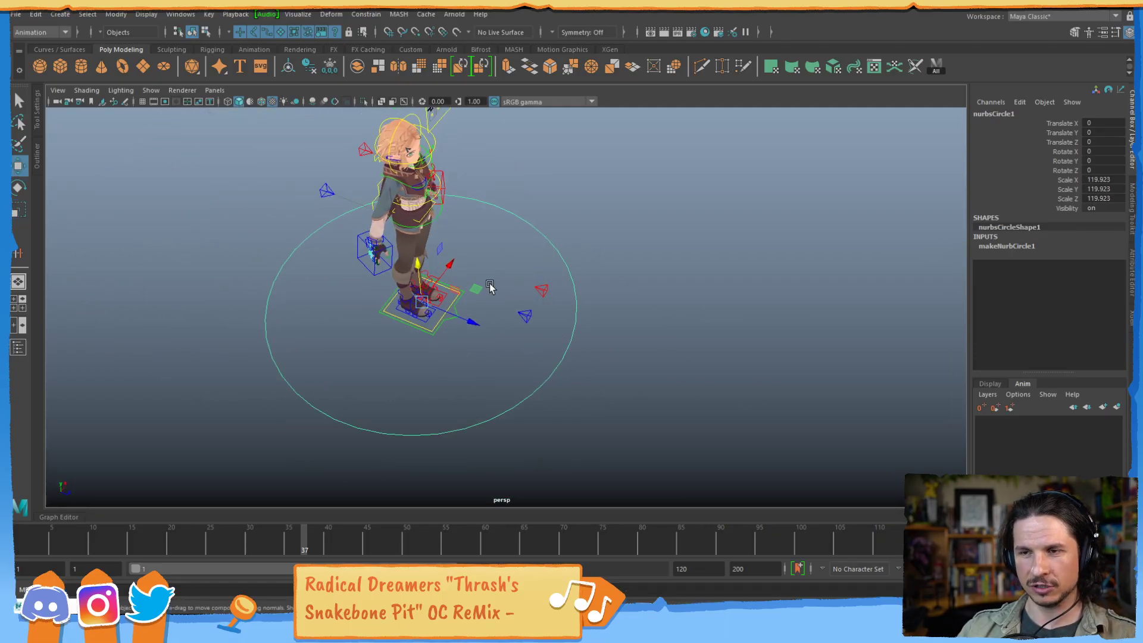
- Create a polygon cube, scale it uniformly to about 65, and move it outside the circle
click(423, 303)
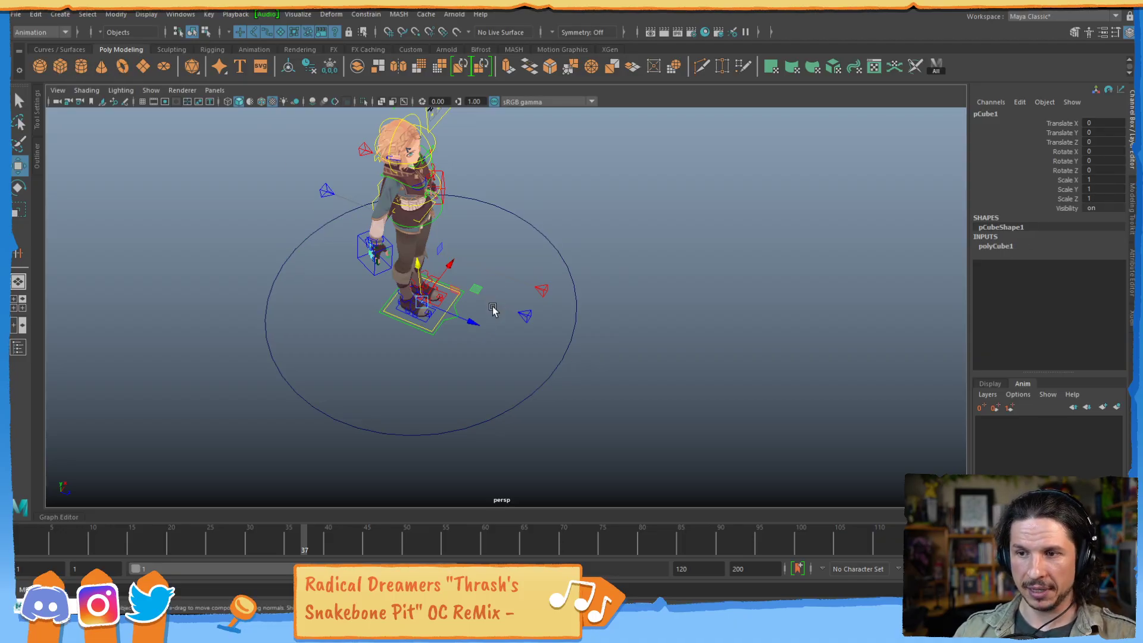
key(r)
drag(428, 308, 744, 378)
key(w)
- Attach the cube to the NURBS circle as a motion path and scrub the timeline to frame 120
click(550, 370)
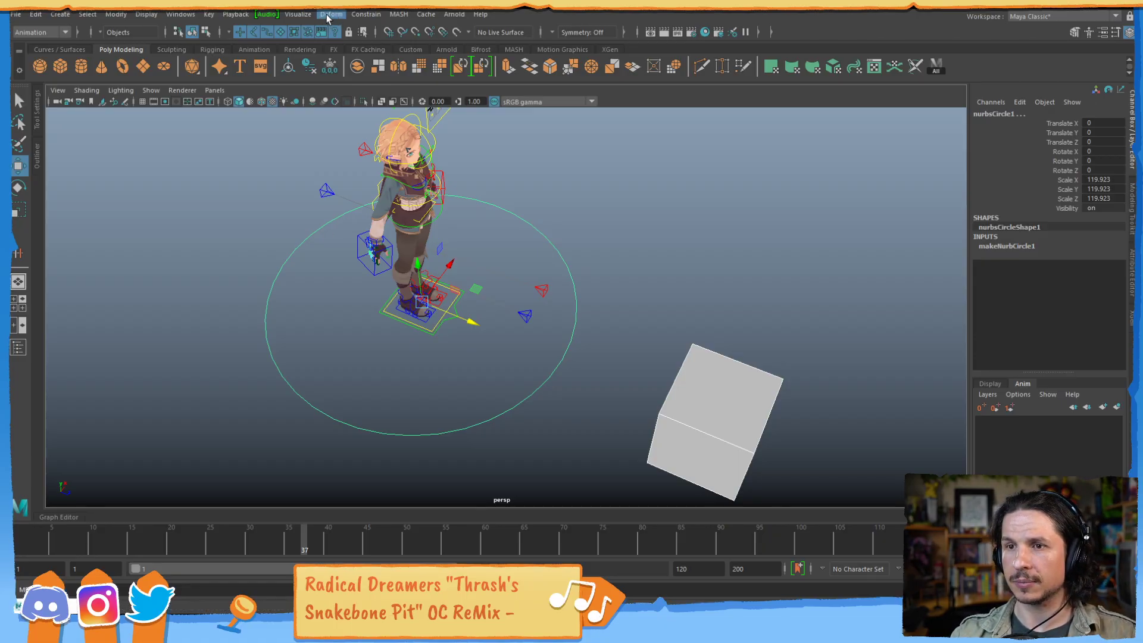
click(365, 14)
mouse_move(417, 129)
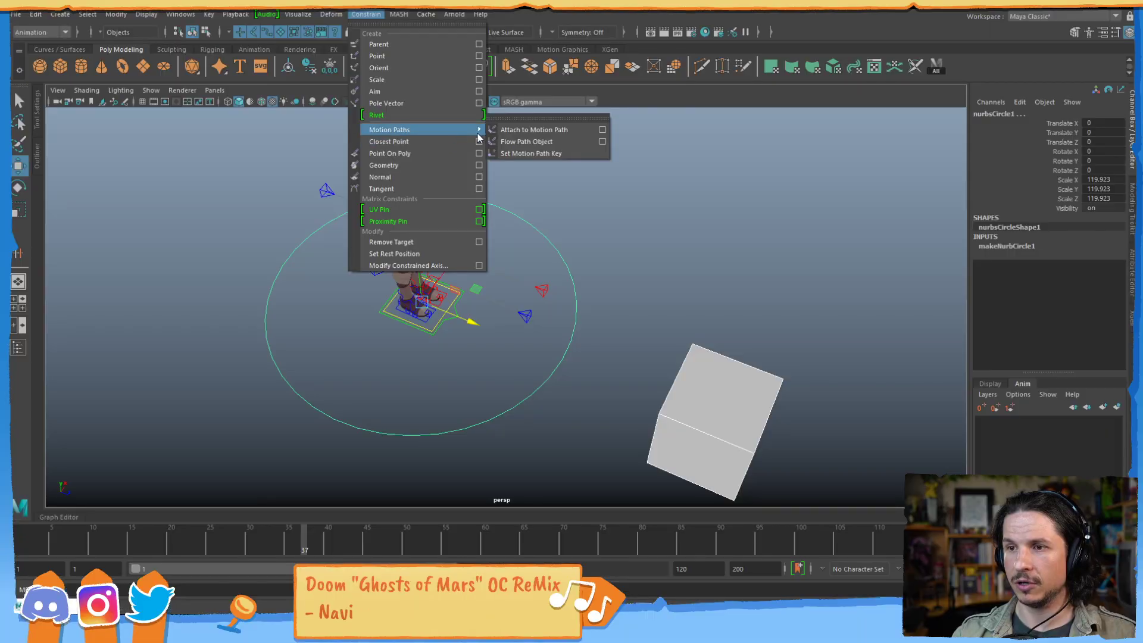
click(576, 129)
drag(60, 543, 862, 365)
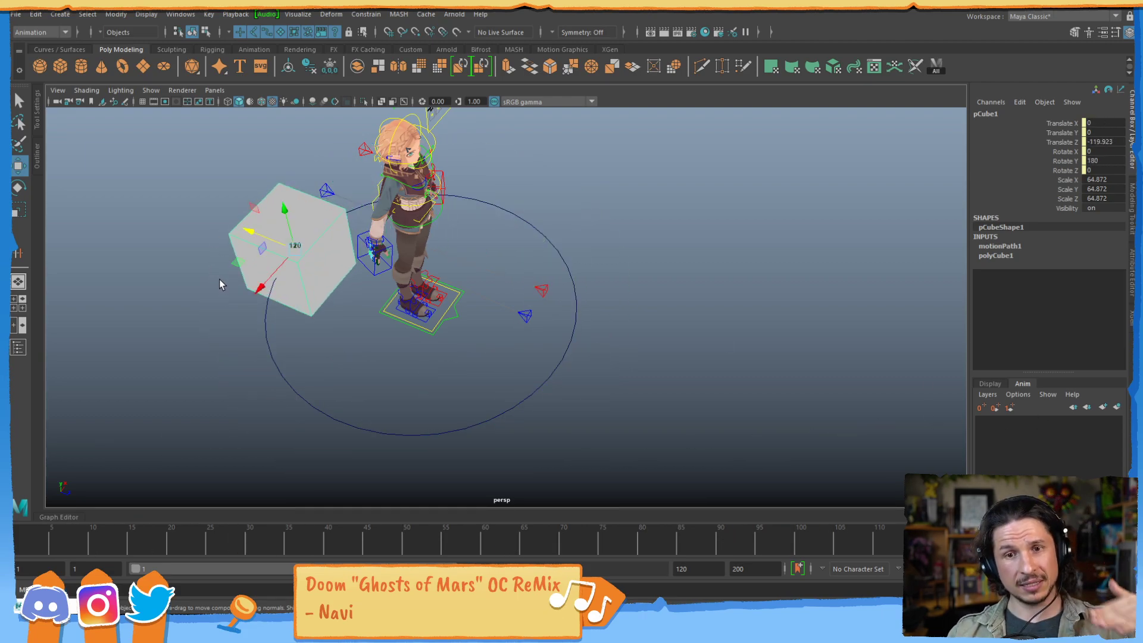
- Make the cube's U Value keys linear in the Graph Editor and set the curve's post infinity to Cycle
drag(53, 510, 54, 315)
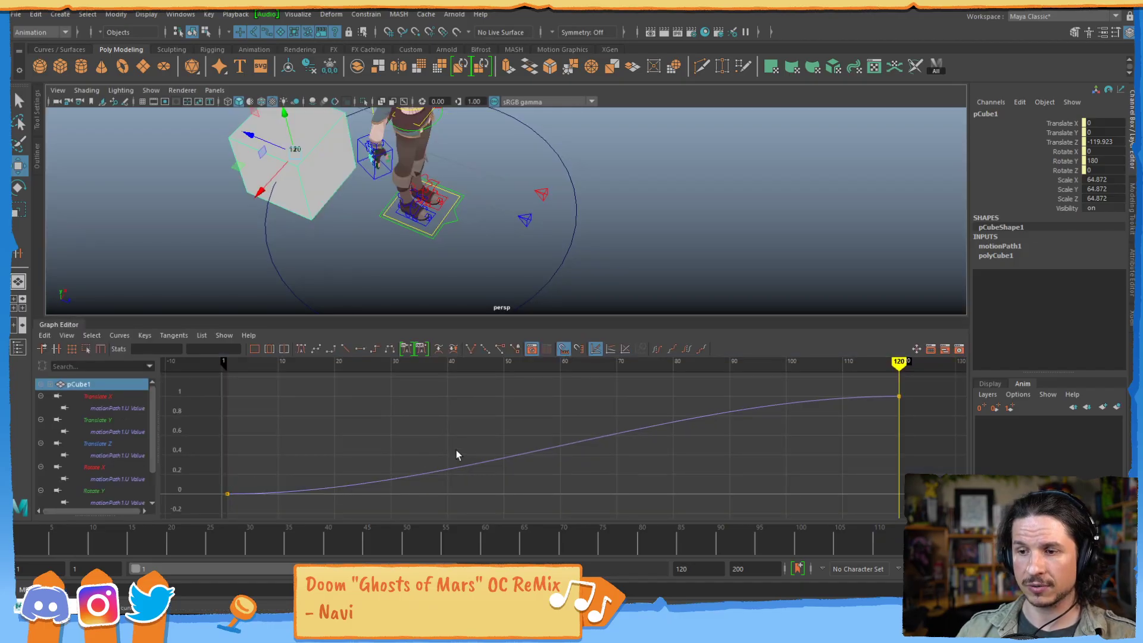
click(344, 349)
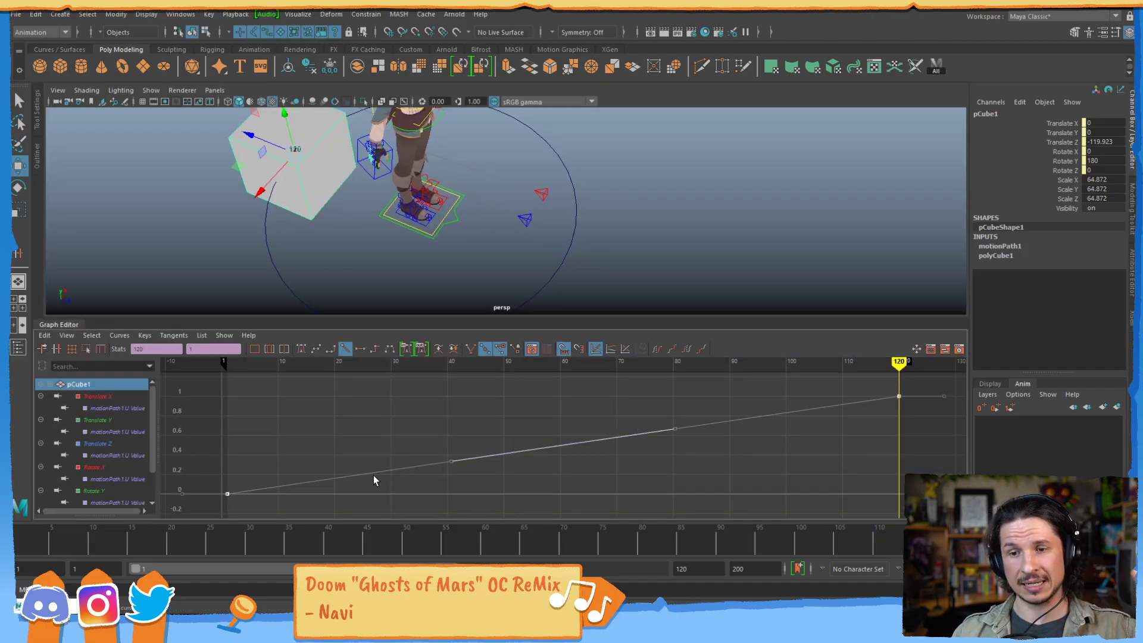
click(119, 335)
mouse_move(187, 56)
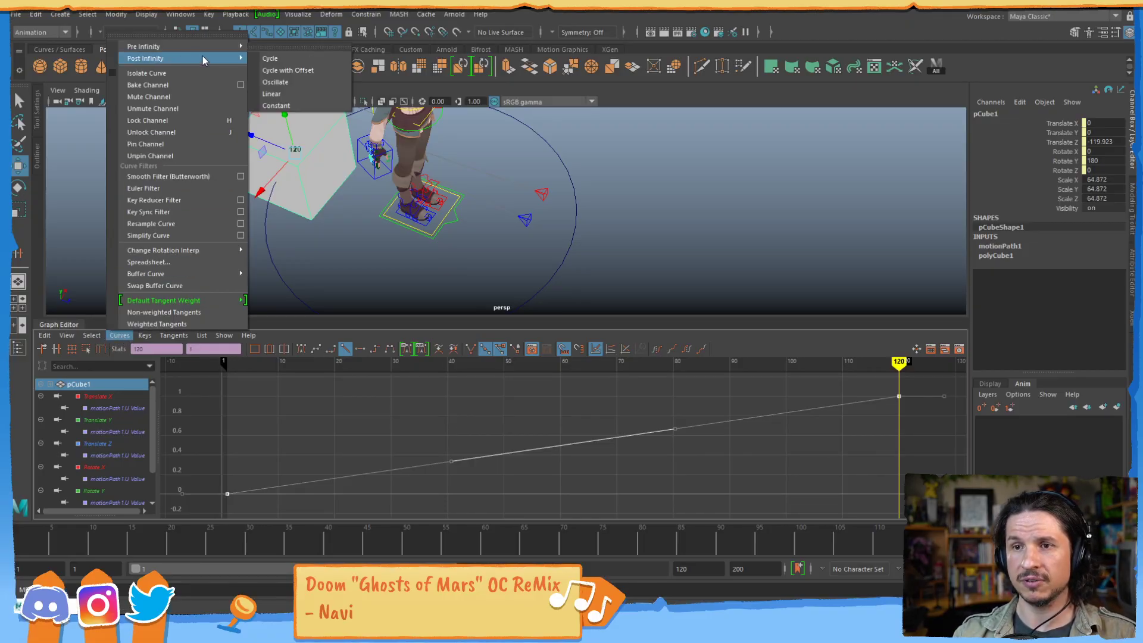
click(297, 59)
- Move the end U Value key to about frame 68, show infinity curves, and scrub through the looping motion
alt+right_drag(826, 402, 626, 402)
shift+middle_drag(626, 408, 393, 459)
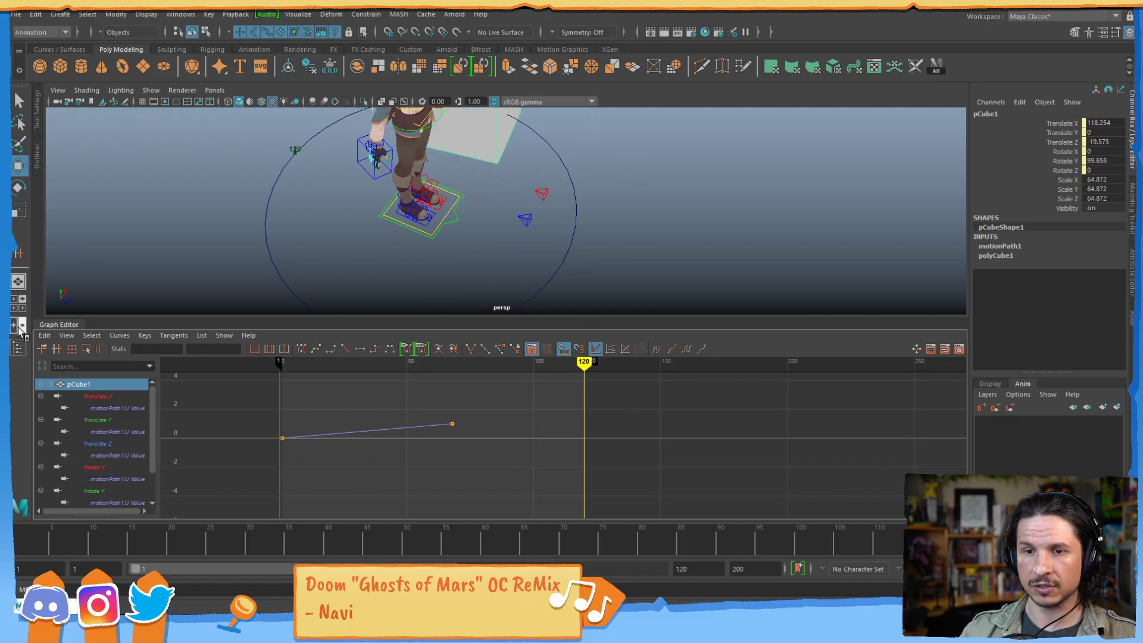
click(67, 335)
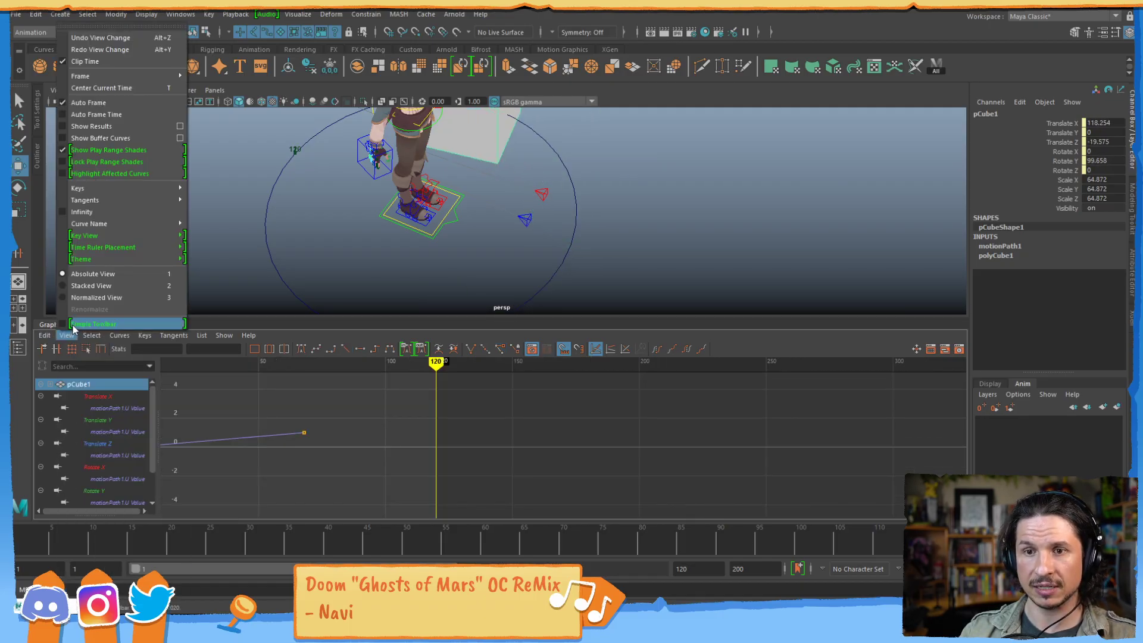
click(95, 212)
drag(24, 539, 462, 440)
- Select the NURBS circle and switch to editing its control vertices
alt+drag(450, 235, 517, 234)
key(f)
alt+right_drag(705, 190, 321, 219)
alt+right_drag(687, 158, 443, 220)
alt+drag(430, 234, 421, 263)
click(428, 298)
alt+middle_drag(417, 289, 418, 254)
right_drag(415, 256, 354, 248)
- Select several control vertices around the circle and move them vertically into a wavy path, and scrub the cube along it
drag(457, 246, 416, 289)
shift+drag(641, 235, 707, 275)
alt+drag(648, 205, 598, 262)
shift+drag(381, 280, 470, 235)
alt+middle_drag(515, 272, 467, 218)
mouse_move(497, 236)
alt+mouse_down()
mouse_move(488, 227)
mouse_move(497, 214)
alt+mouse_up()
drag(510, 159, 516, 219)
alt+drag(568, 213, 441, 248)
drag(41, 533, 960, 441)
- Return to object mode and raise the wavy circle to about 190 in Translate Y, level with the character's head
key(F8)
key(F8)
click(577, 234)
click(579, 203)
alt+middle_drag(566, 182, 565, 286)
drag(486, 210, 495, 17)
alt+middle_drag(494, 128, 500, 223)
alt+right_drag(500, 223, 566, 232)
alt+drag(566, 232, 485, 230)
alt+right_drag(486, 230, 618, 213)
alt+drag(617, 213, 616, 177)
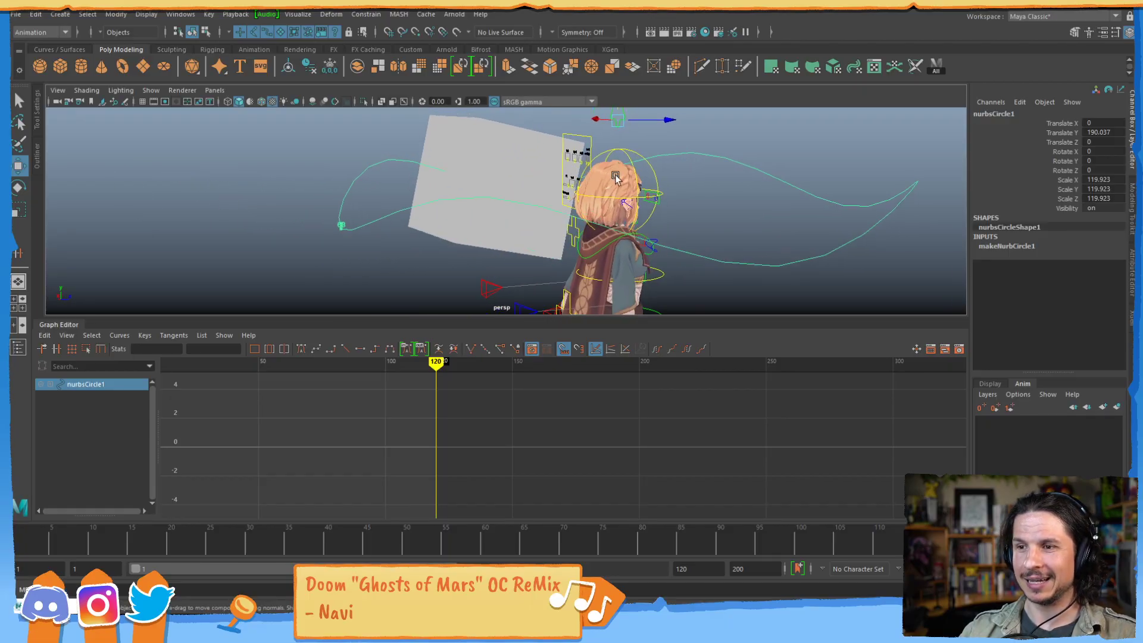
- Parent-constrain the wavy circle to the character's head control with Maintain Offset on
click(654, 174)
shift+click(727, 158)
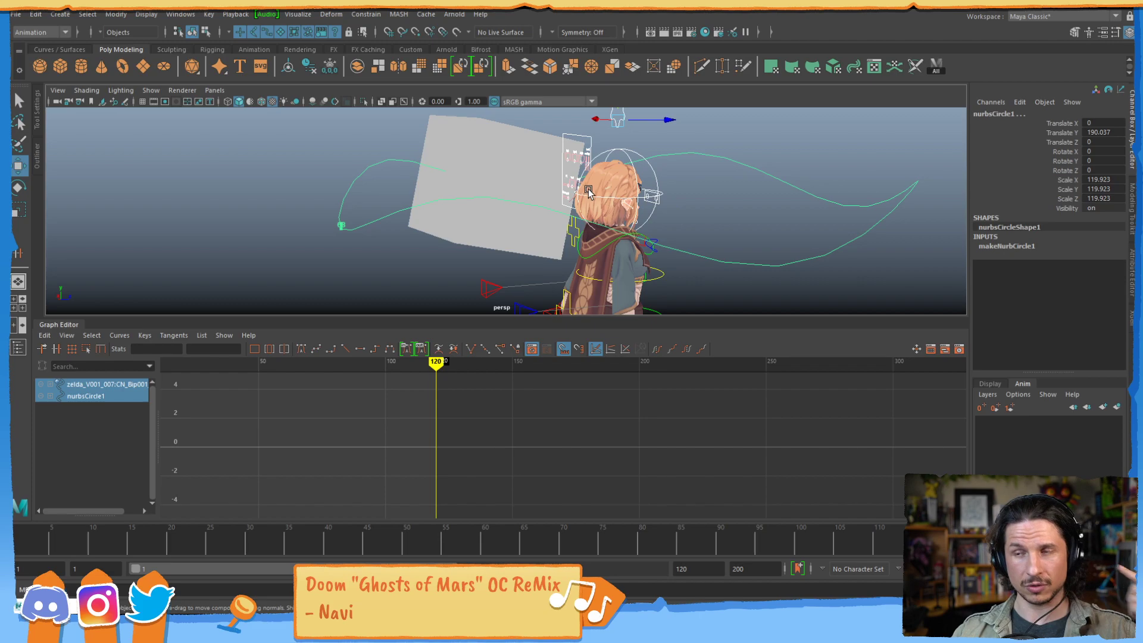
click(366, 14)
click(479, 45)
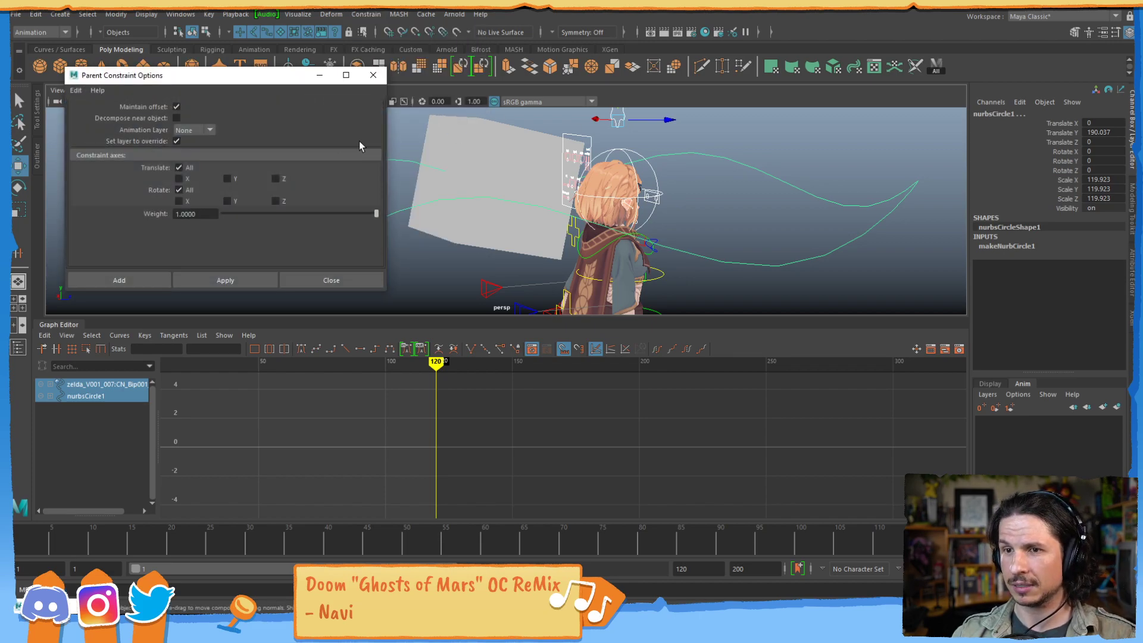
click(128, 281)
- Rotate the character's head control to tilt the orbit path, and scrub the cube's motion around the head
click(745, 208)
alt+drag(745, 208, 426, 182)
click(451, 175)
drag(38, 542, 548, 452)
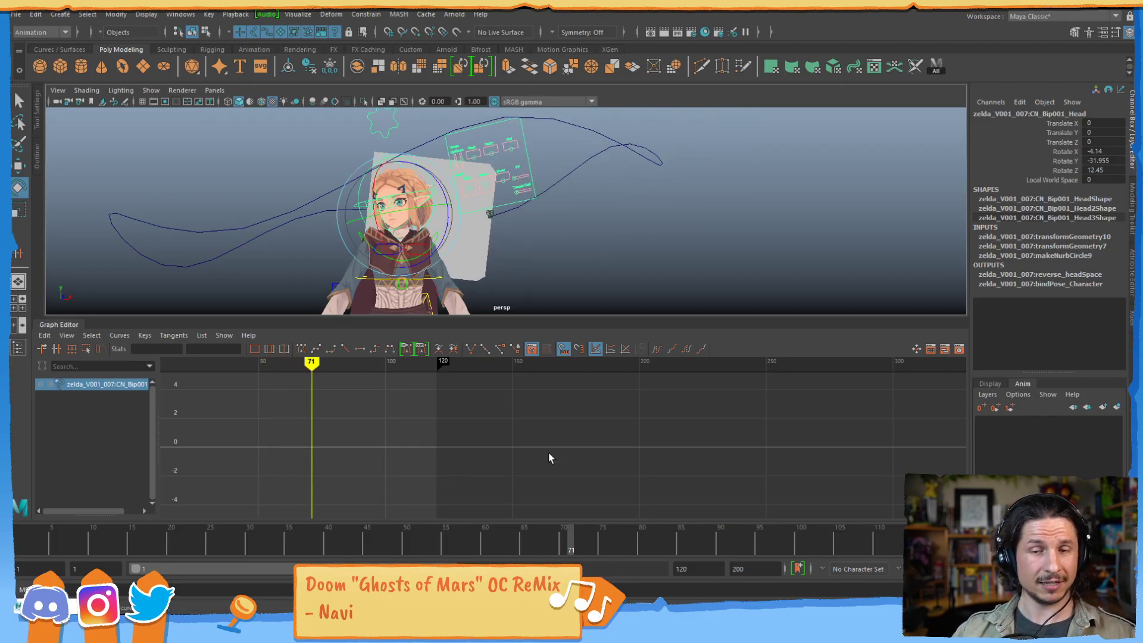
key(.)
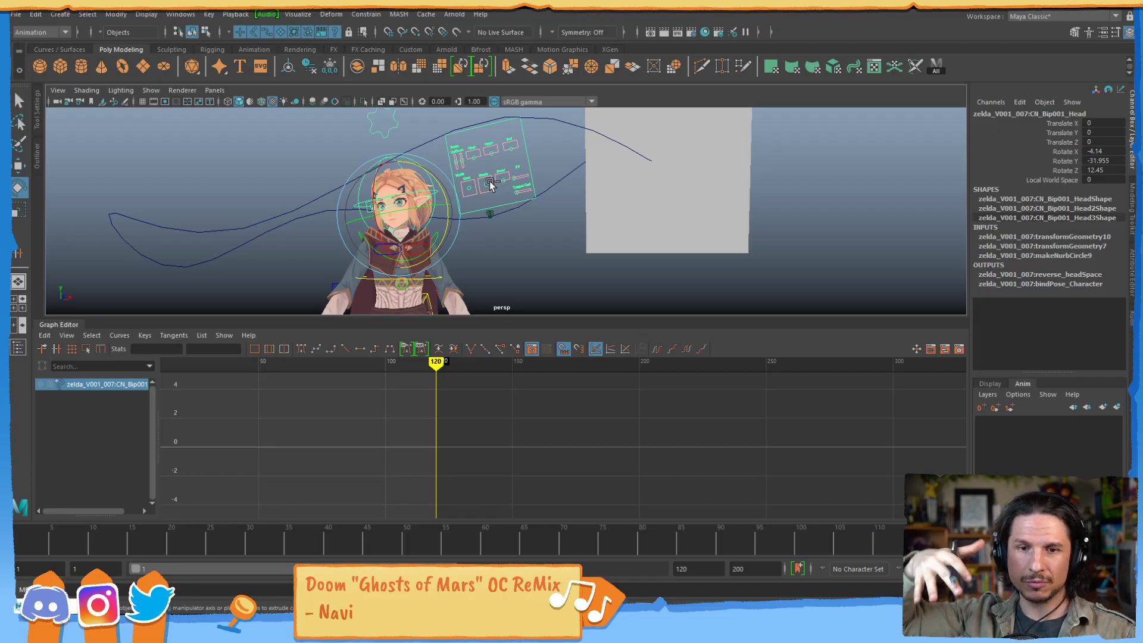
- Undo the head rotation and the parent constraint on the circle
key(ctrl+z)
key(ctrl+z)
key(ctrl+z)
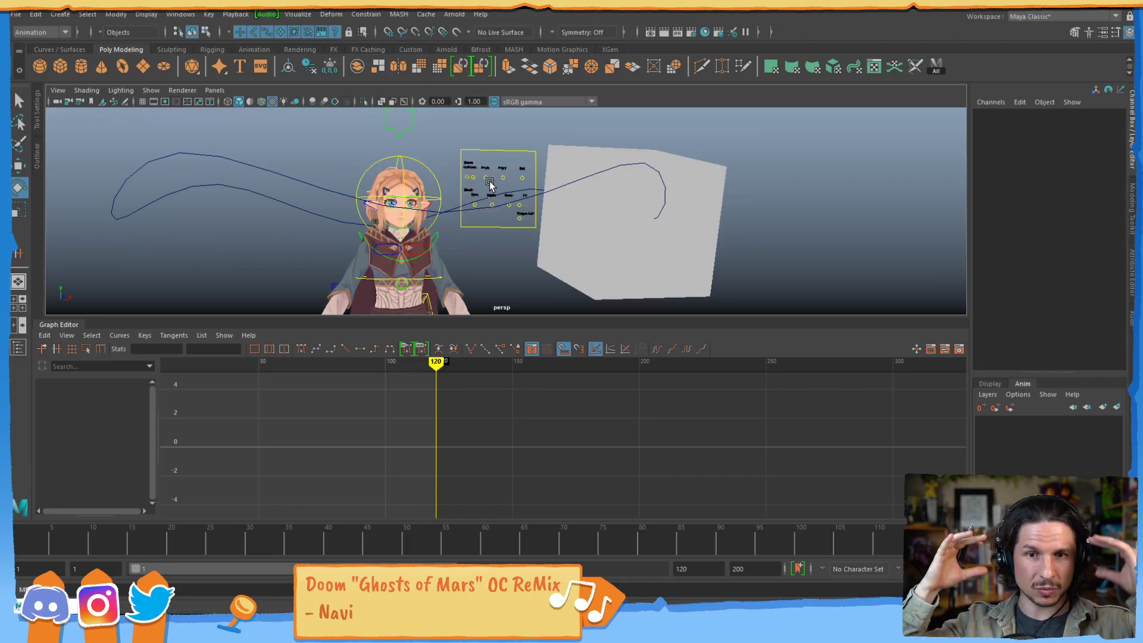
click(489, 182)
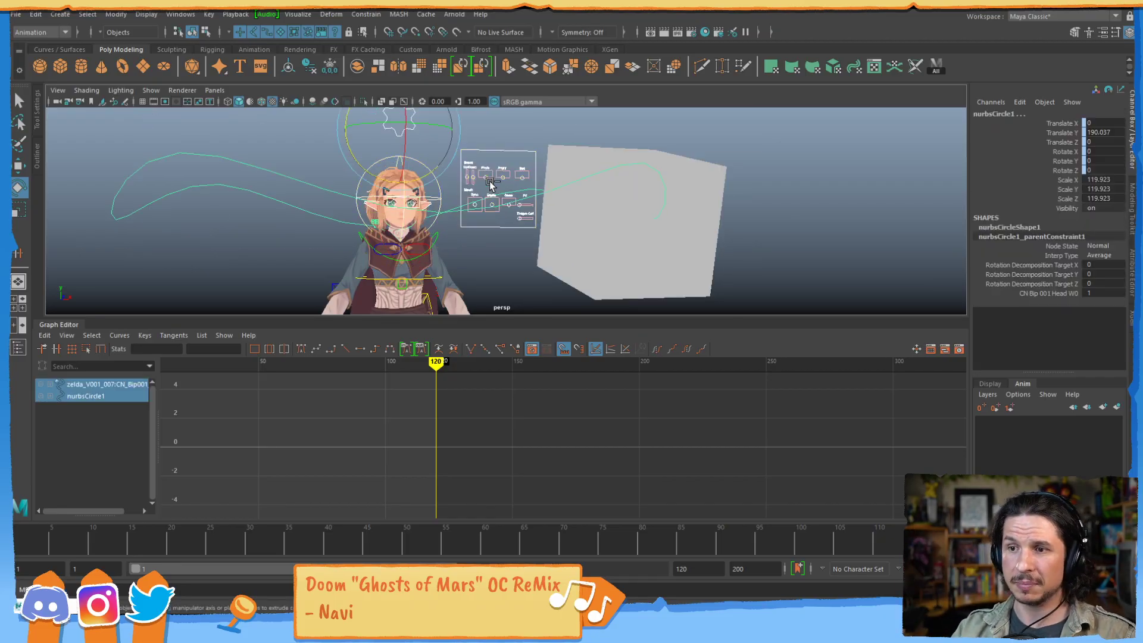
key(ctrl+z)
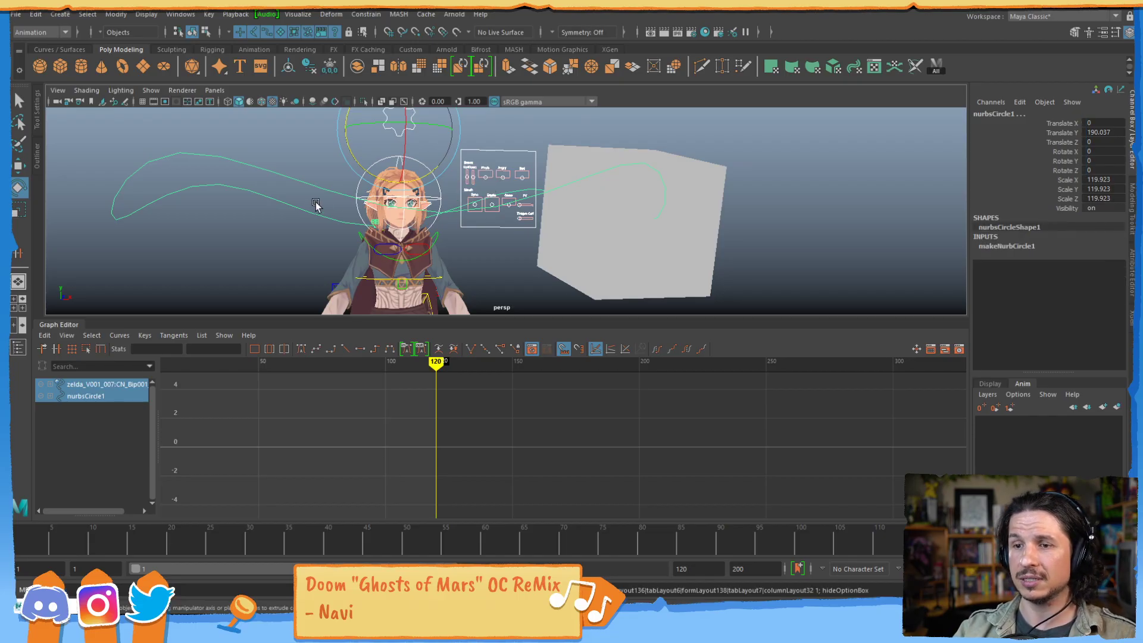
- Point-constrain the wavy circle to the character's head control with Maintain Offset on
mouse_move(427, 225)
alt+mouse_down()
mouse_move(425, 262)
mouse_move(418, 209)
alt+mouse_up()
alt+right_drag(418, 209, 402, 188)
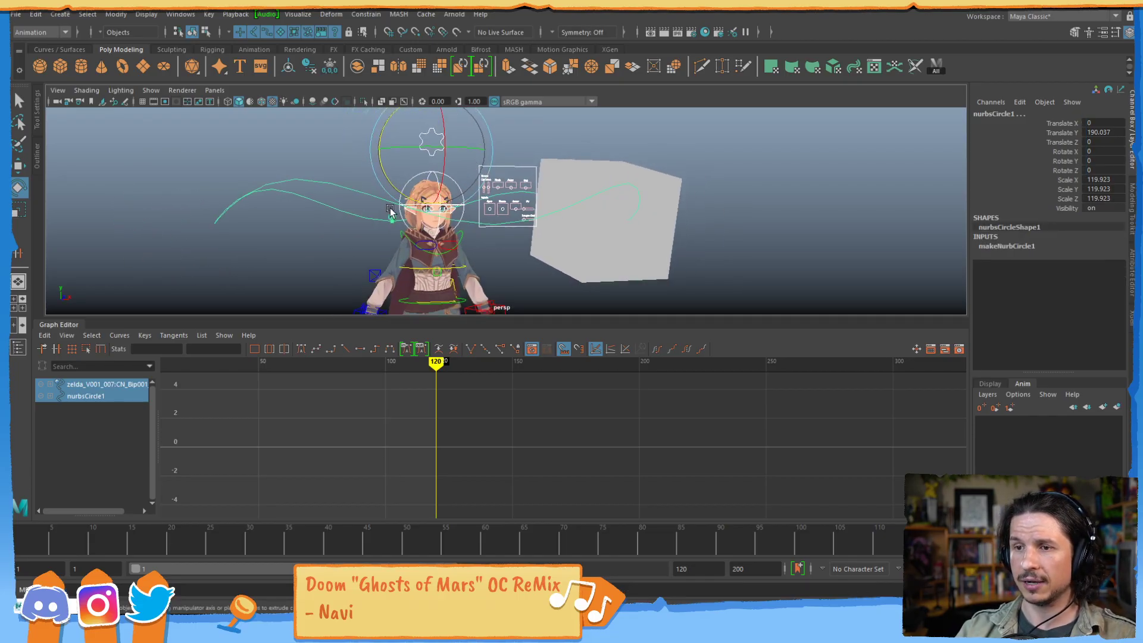
click(375, 14)
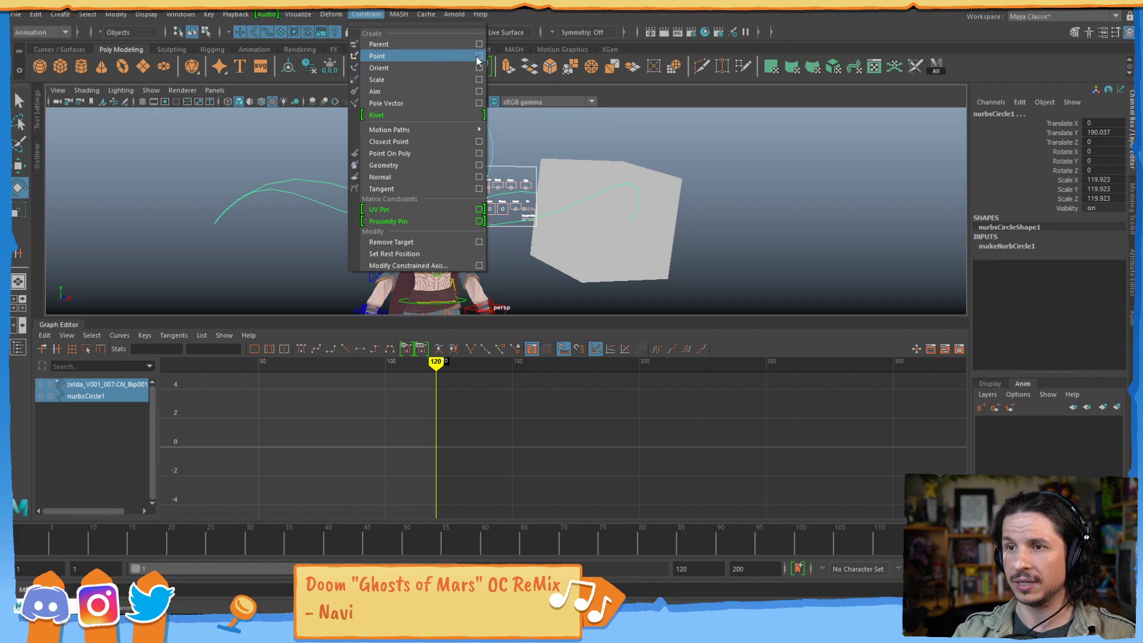
click(478, 56)
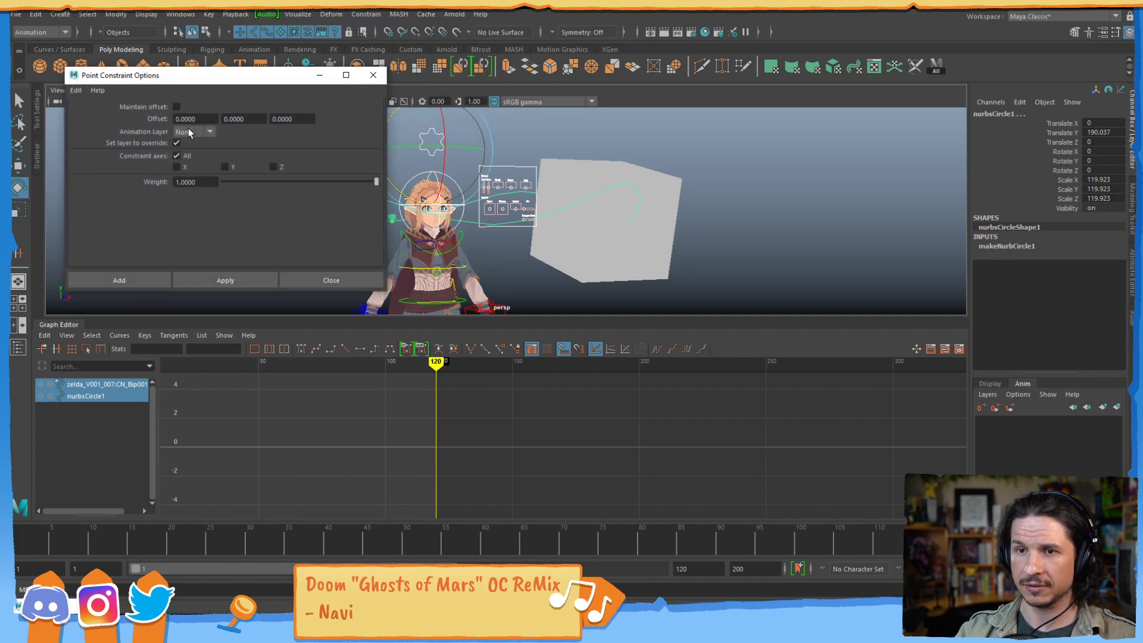
click(176, 106)
click(138, 288)
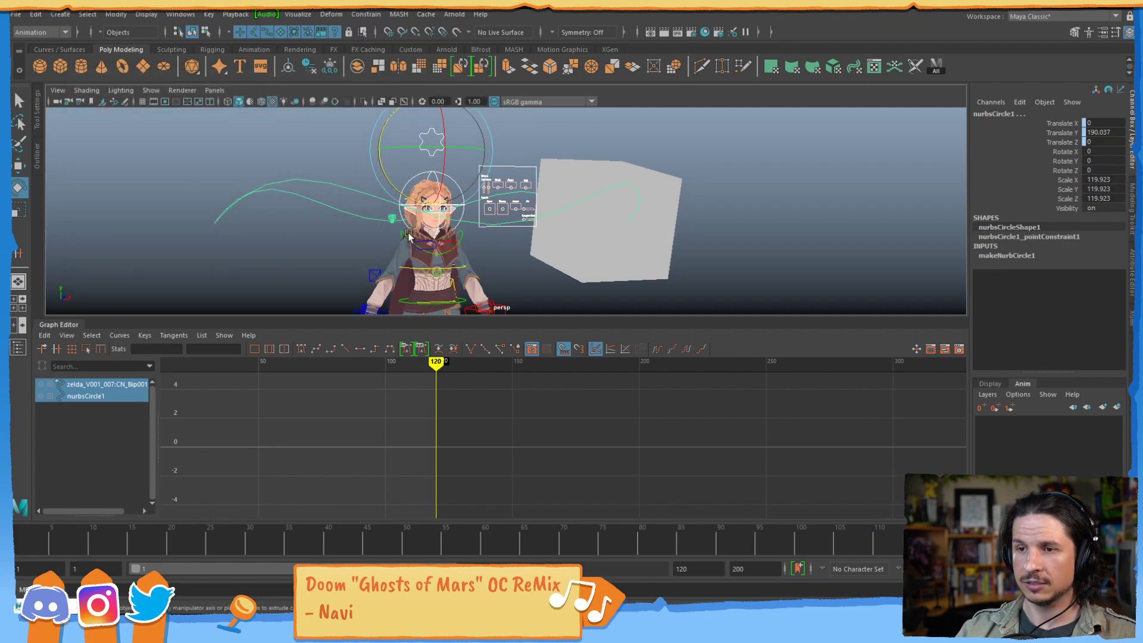
- Try rotating the character's head control to test the point-constrained circle, and undo the rotation
alt+drag(415, 232, 382, 228)
mouse_move(413, 164)
mouse_down()
mouse_move(395, 172)
mouse_move(408, 157)
mouse_move(417, 173)
mouse_up()
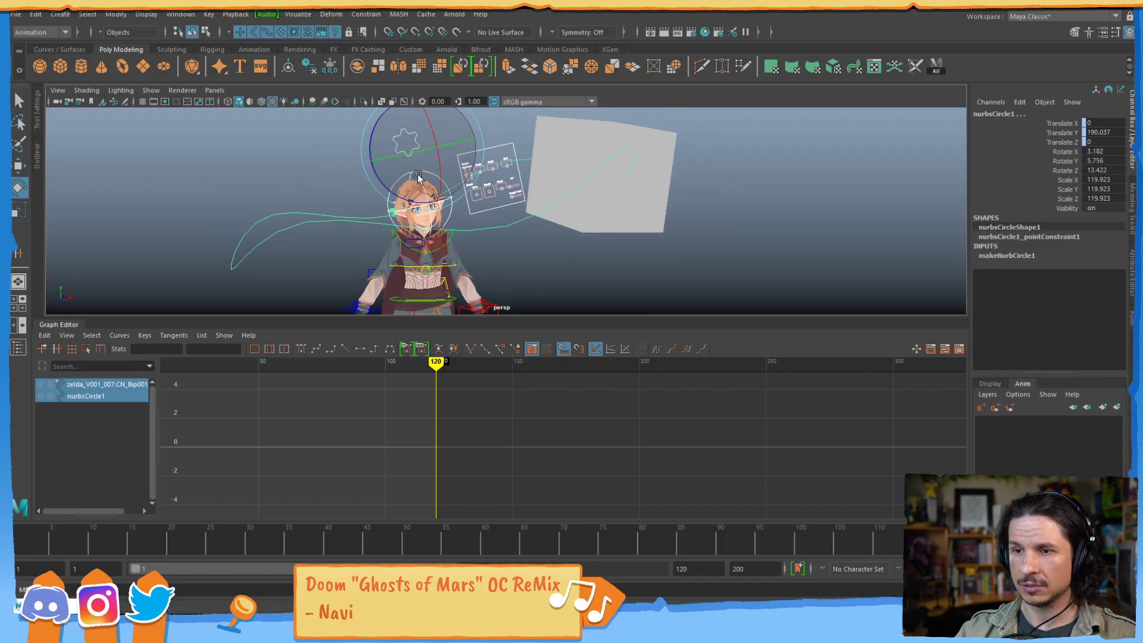
key(ctrl+z)
click(417, 208)
click(400, 219)
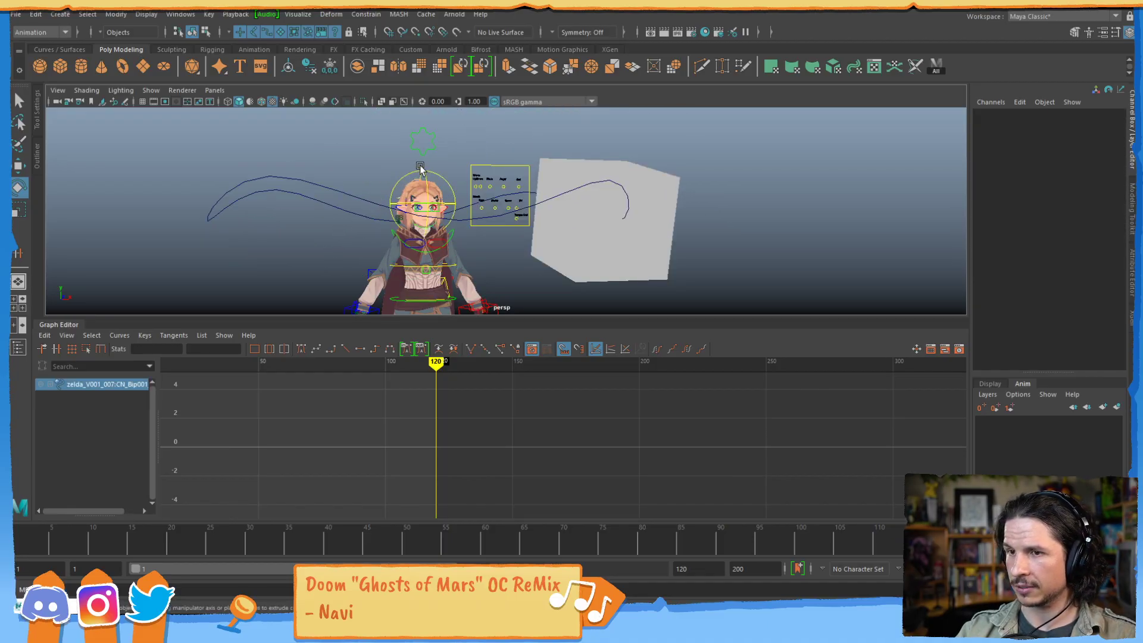
drag(400, 219, 401, 169)
key(ctrl+z)
- Move the character's COG control backward to about -66.5 in Translate Z to test how the circle follows
alt+drag(451, 228, 501, 274)
alt+middle_drag(501, 274, 505, 203)
alt+drag(442, 229, 474, 229)
click(465, 220)
alt+middle_drag(472, 174, 424, 223)
click(453, 213)
key(w)
alt+drag(456, 214, 501, 207)
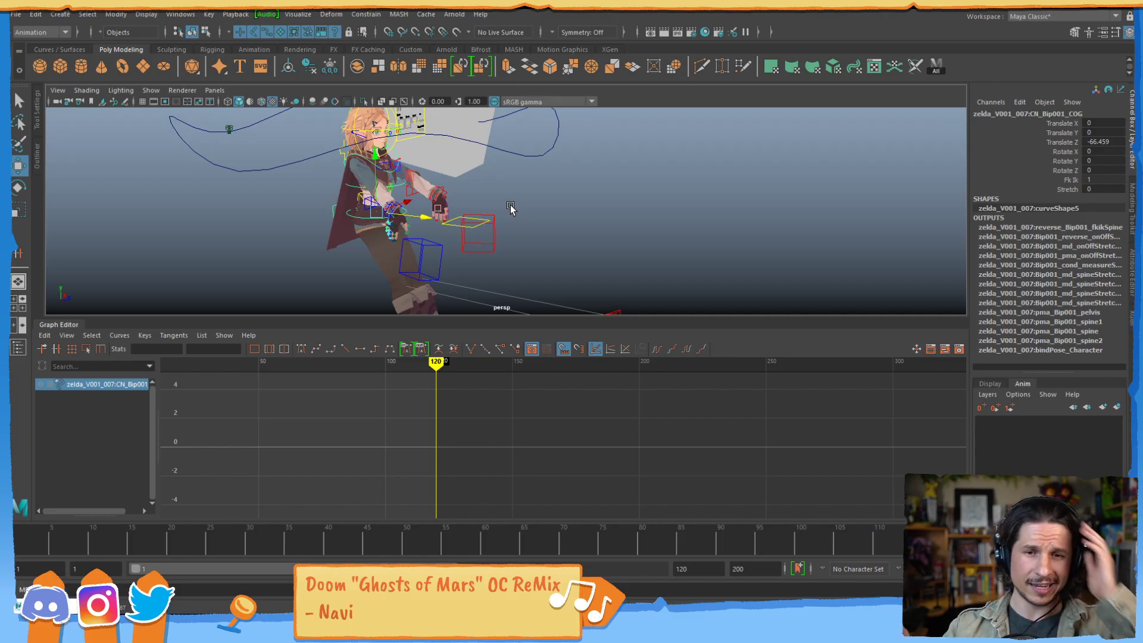
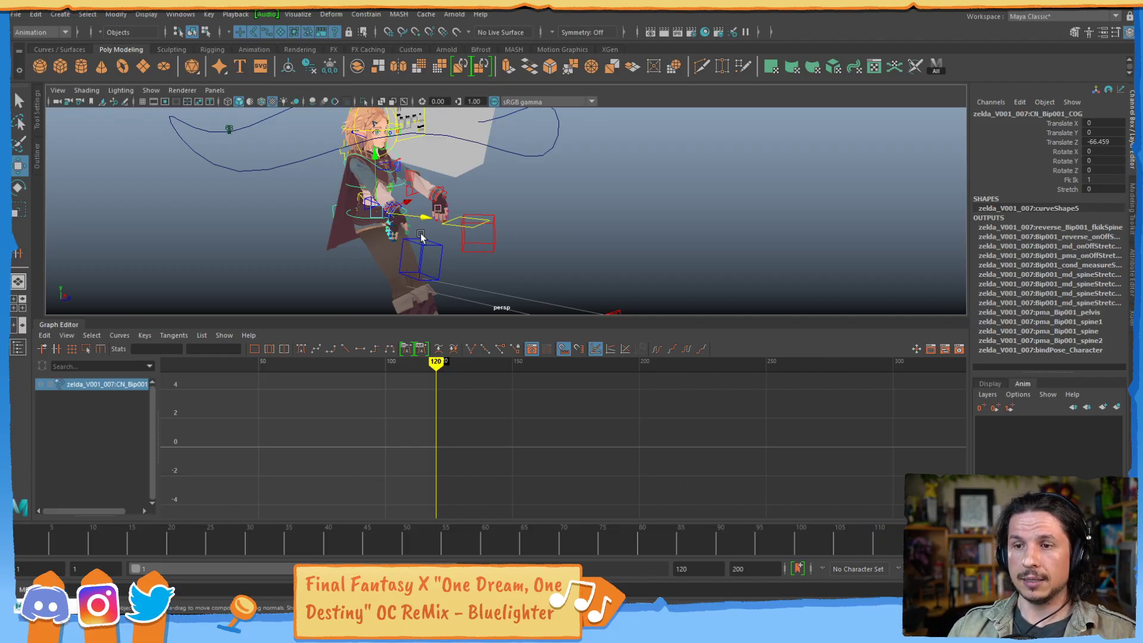
- Clear the cube and wavy circle and undo the character's control changes, leaving only the character in its default pose
alt+right_drag(681, 164, 472, 153)
alt+drag(472, 153, 591, 161)
click(591, 161)
click(616, 200)
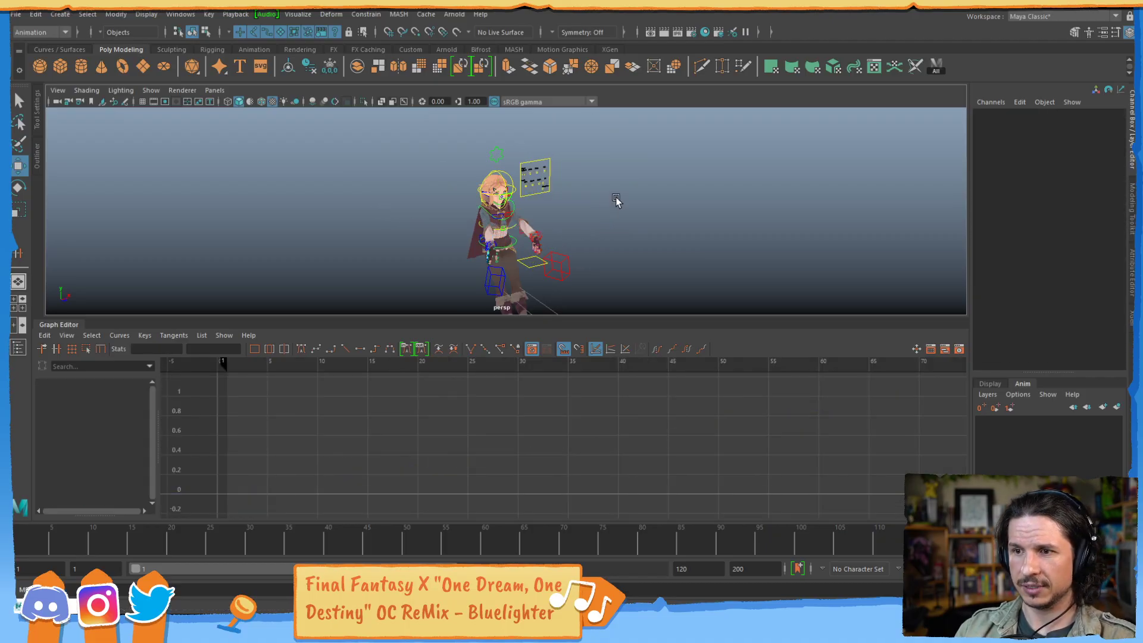
key(ctrl+z)
key(ctrl+z)
key(ctrl+z)
key(ctrl+z)
key(ctrl+z)
key(ctrl+z)
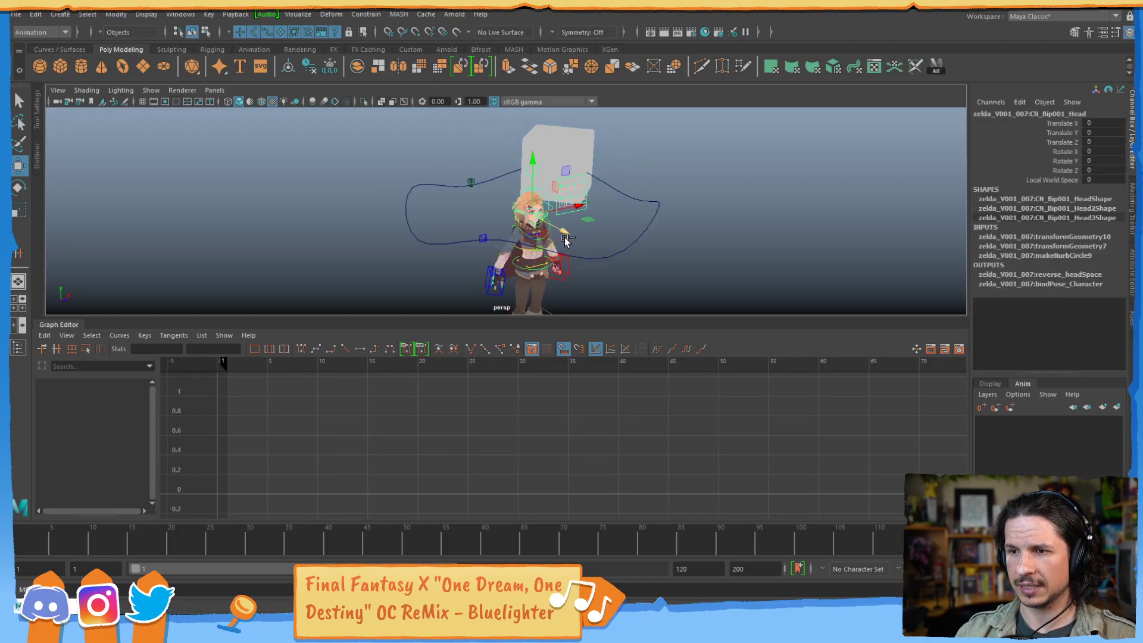
key(ctrl+z)
key(ctrl+z)
key(ctrl+z)
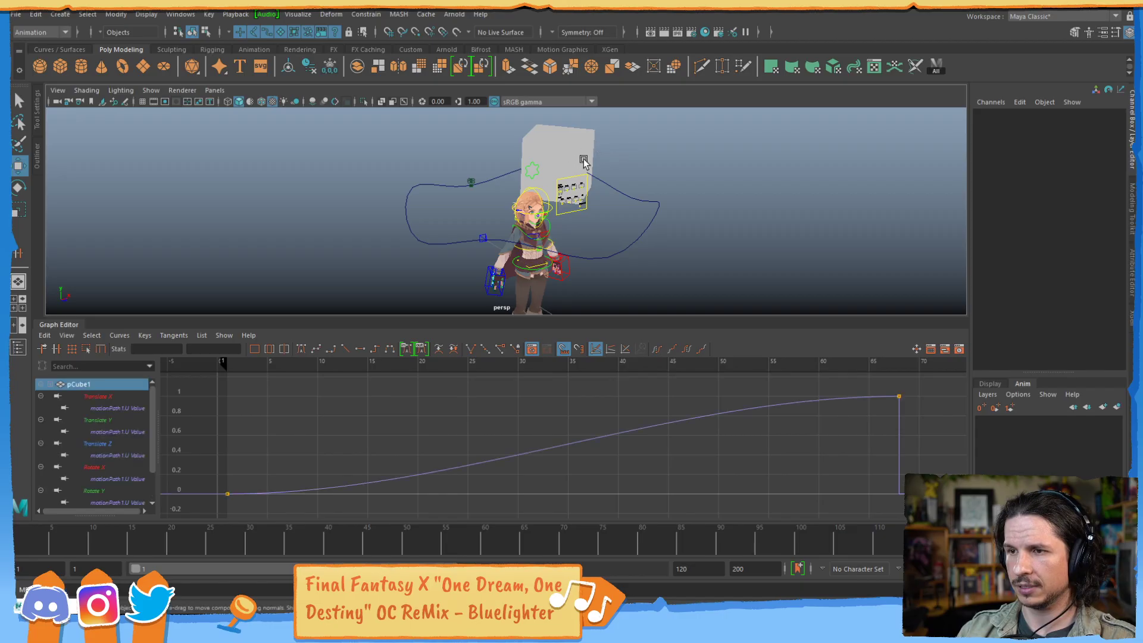
key(ctrl+z)
key(ctrl+z)
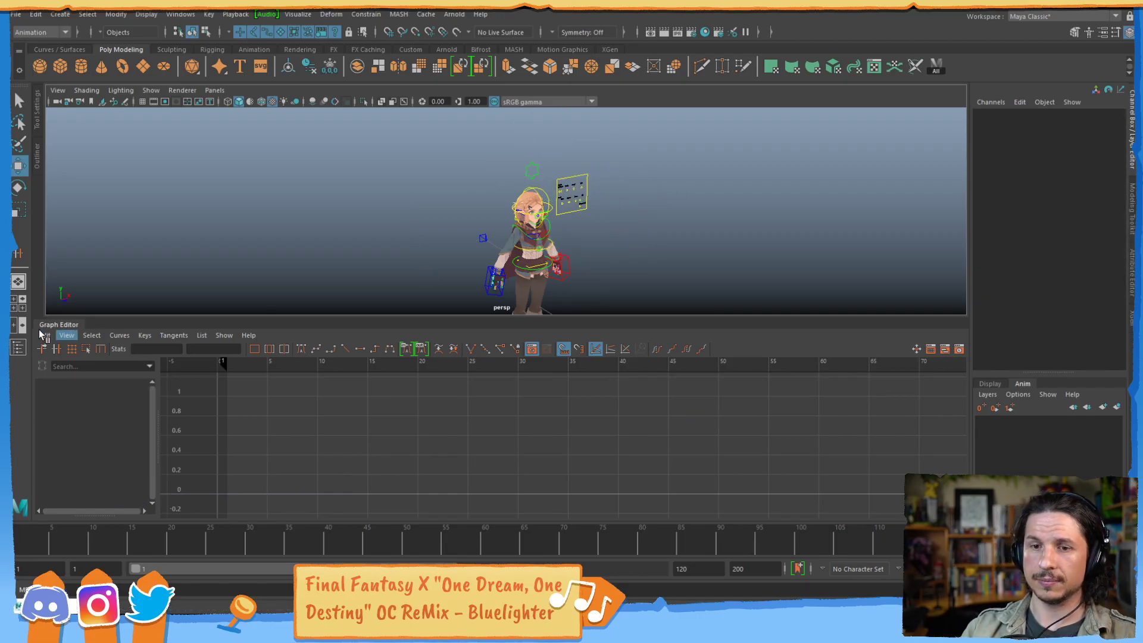
- Collapse the Graph Editor and frame the full character at an angle in the enlarged viewport
click(19, 347)
click(63, 324)
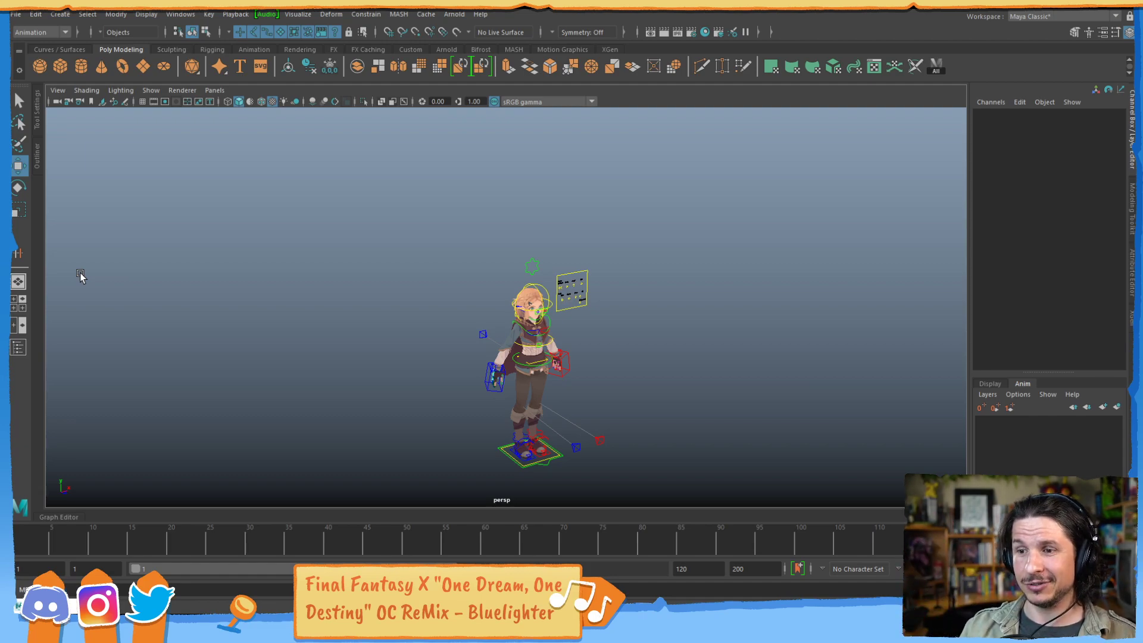
alt+drag(563, 344, 606, 350)
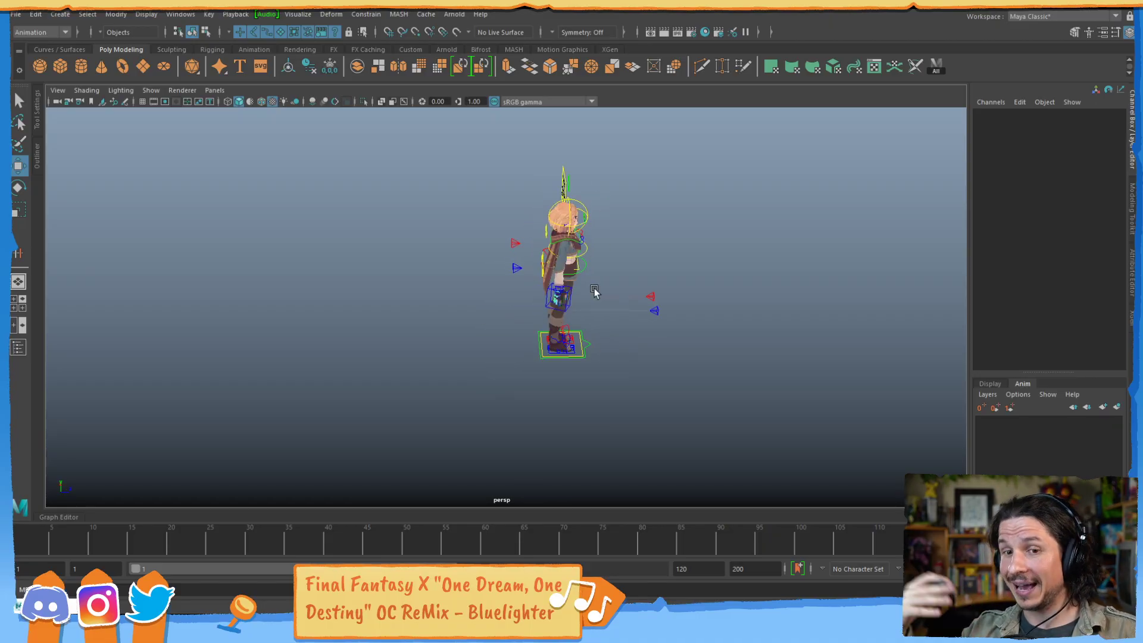
alt+middle_drag(597, 200, 465, 238)
alt+right_drag(464, 237, 635, 307)
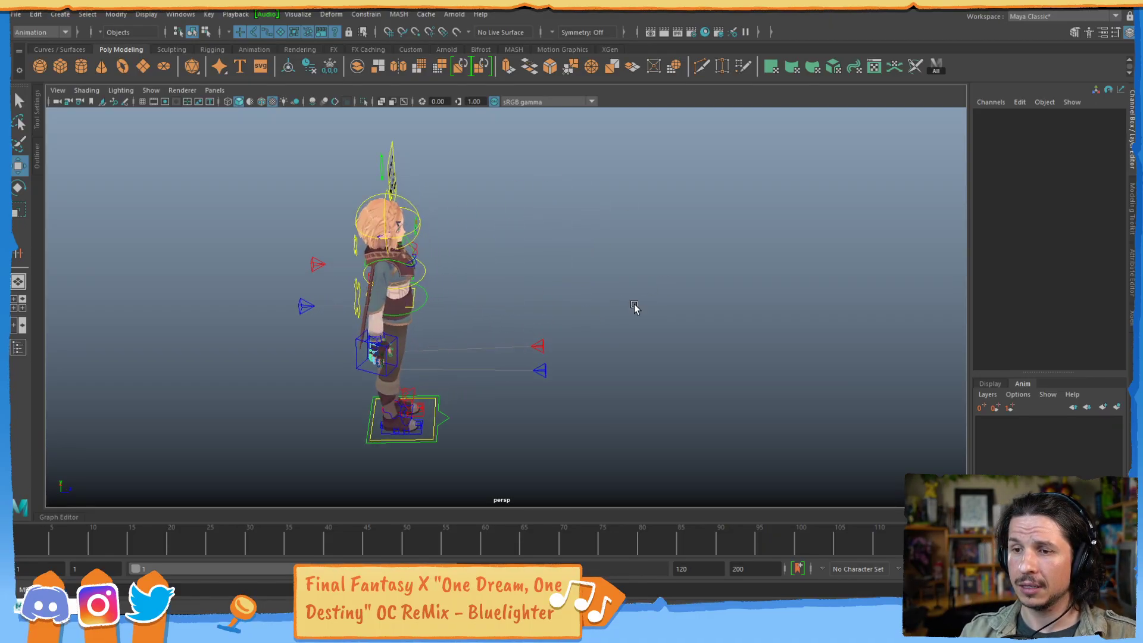
alt+drag(635, 308, 510, 282)
alt+middle_drag(510, 282, 597, 286)
alt+drag(597, 286, 537, 246)
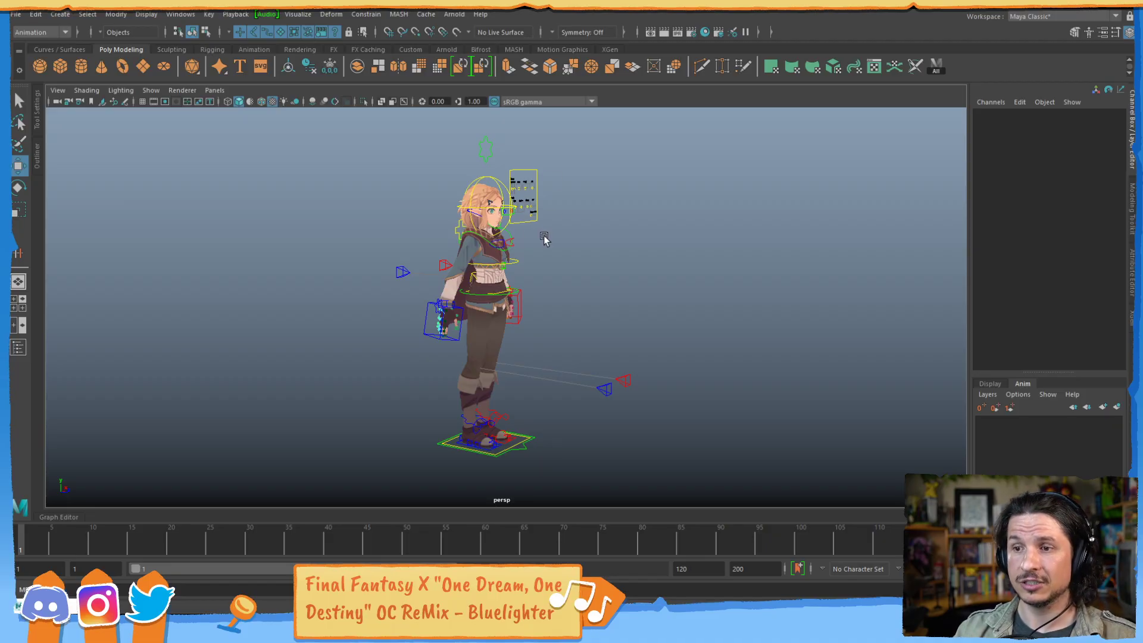
- Open Studio Library, make surfaces unselectable in the viewport, and select the character's head control
click(41, 606)
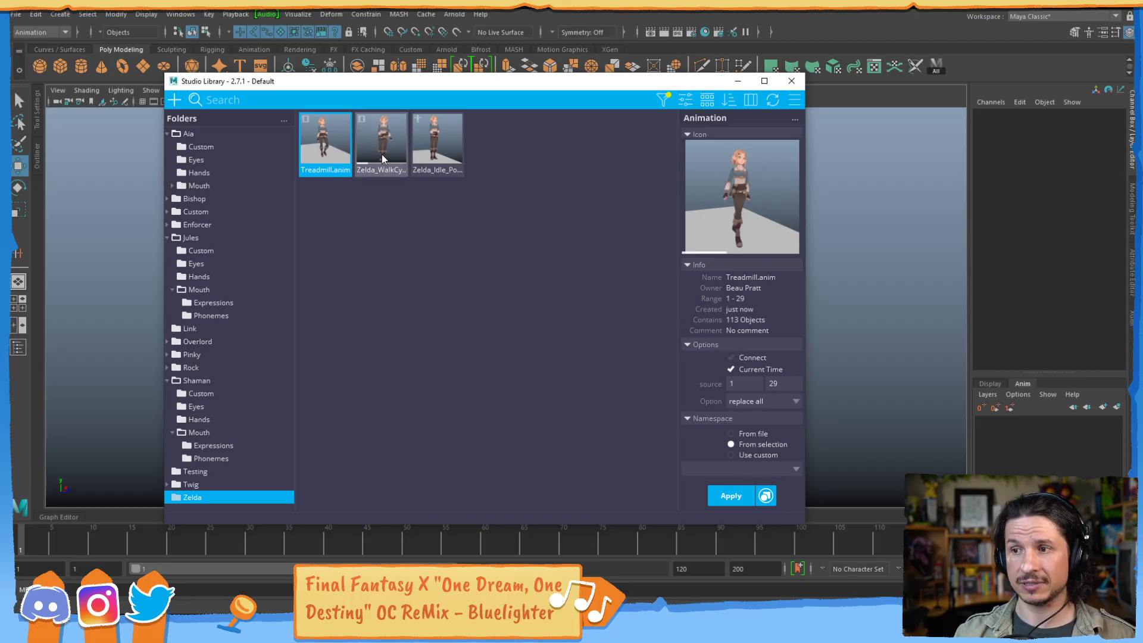
drag(578, 82, 749, 174)
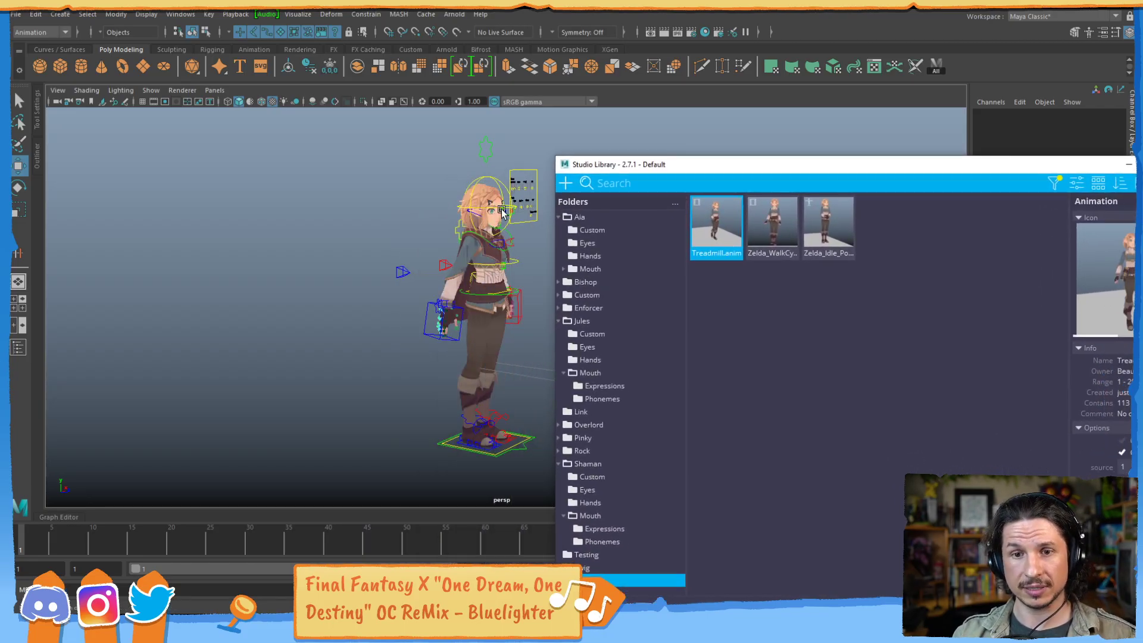
click(454, 189)
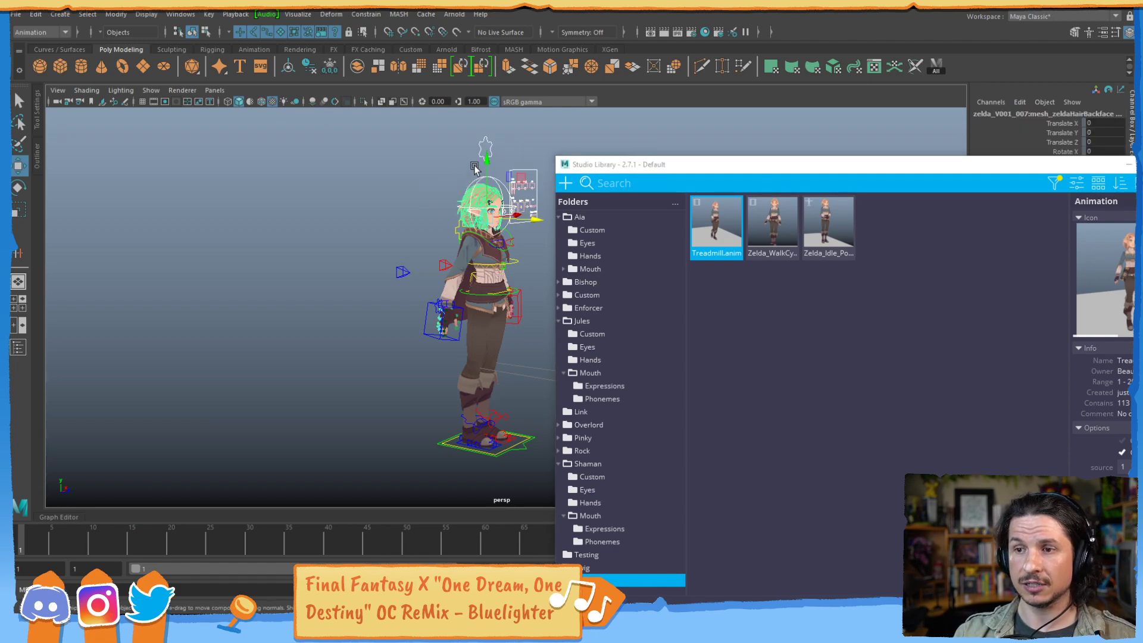
click(280, 32)
click(428, 169)
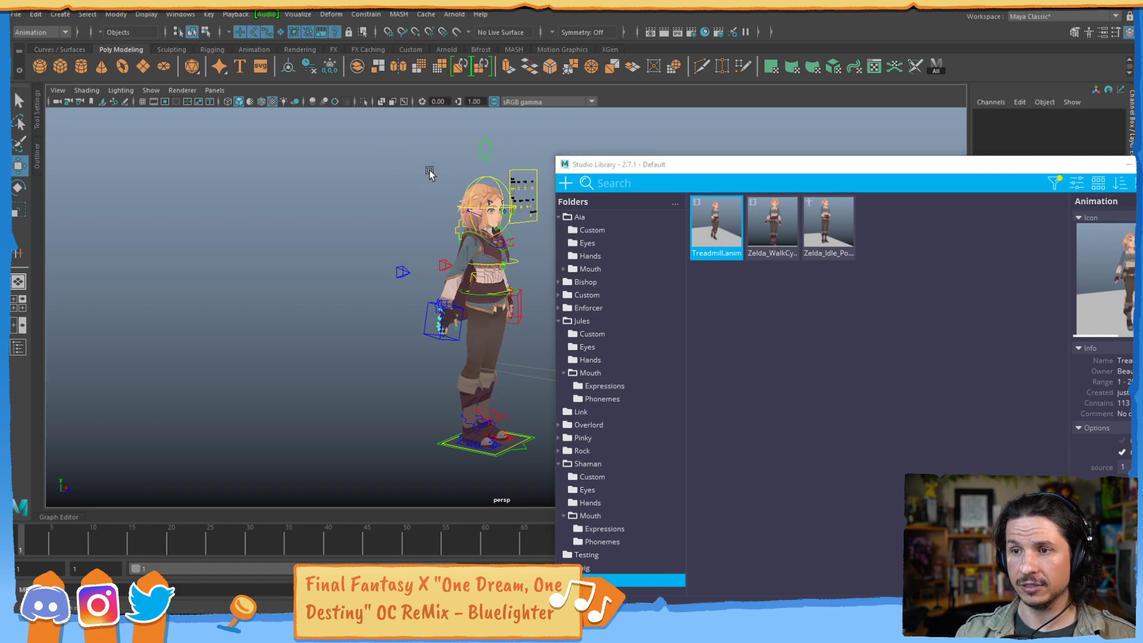
drag(460, 165, 502, 181)
- Select the rig controls stored in Treadmill.anim and remove the root controls on the ground from the selection
drag(732, 166, 461, 106)
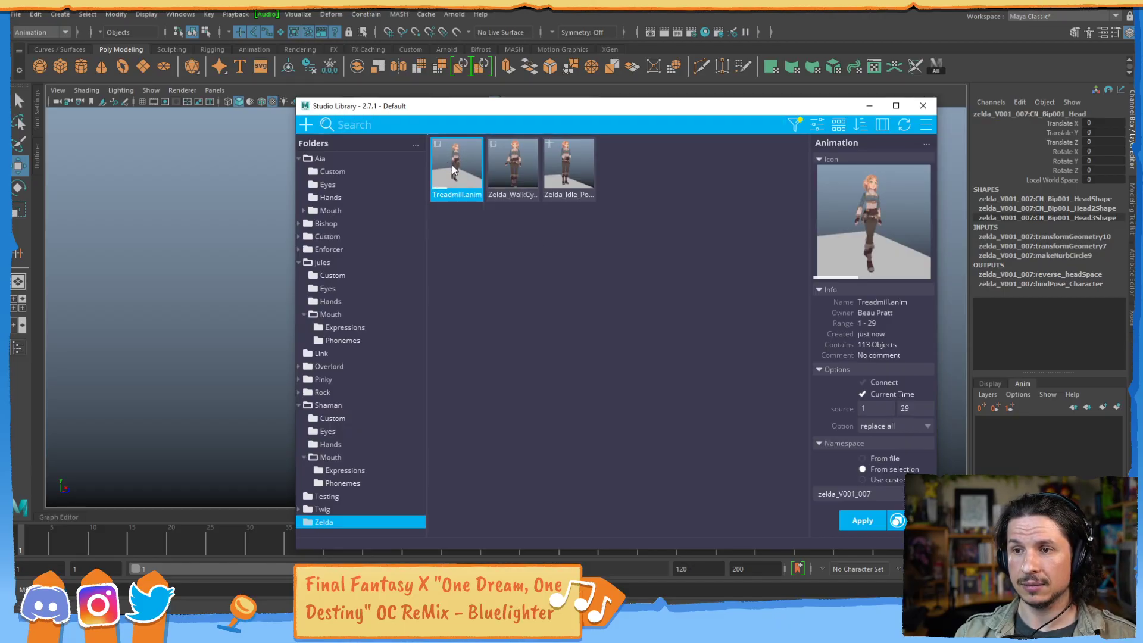
right_click(453, 171)
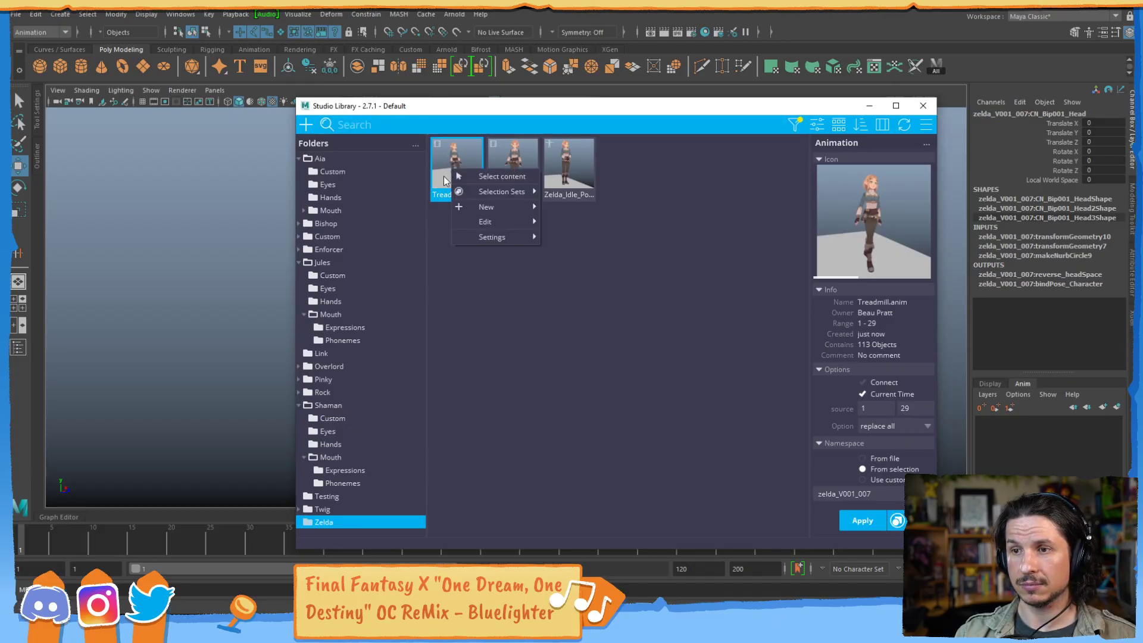
click(491, 177)
drag(495, 108, 766, 409)
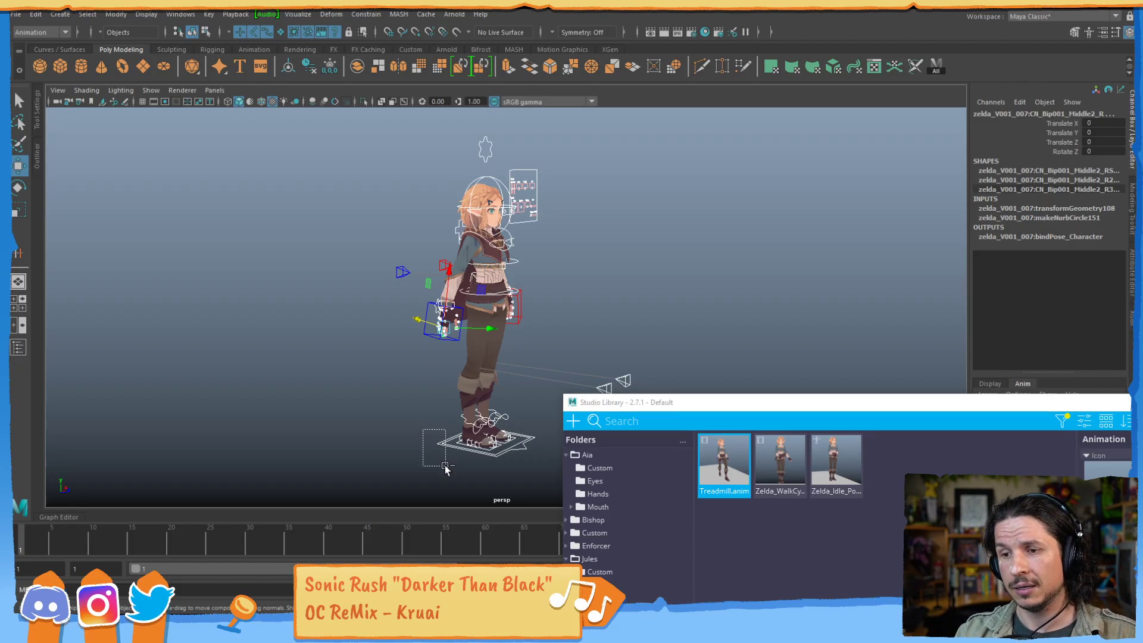
alt+drag(506, 346, 424, 378)
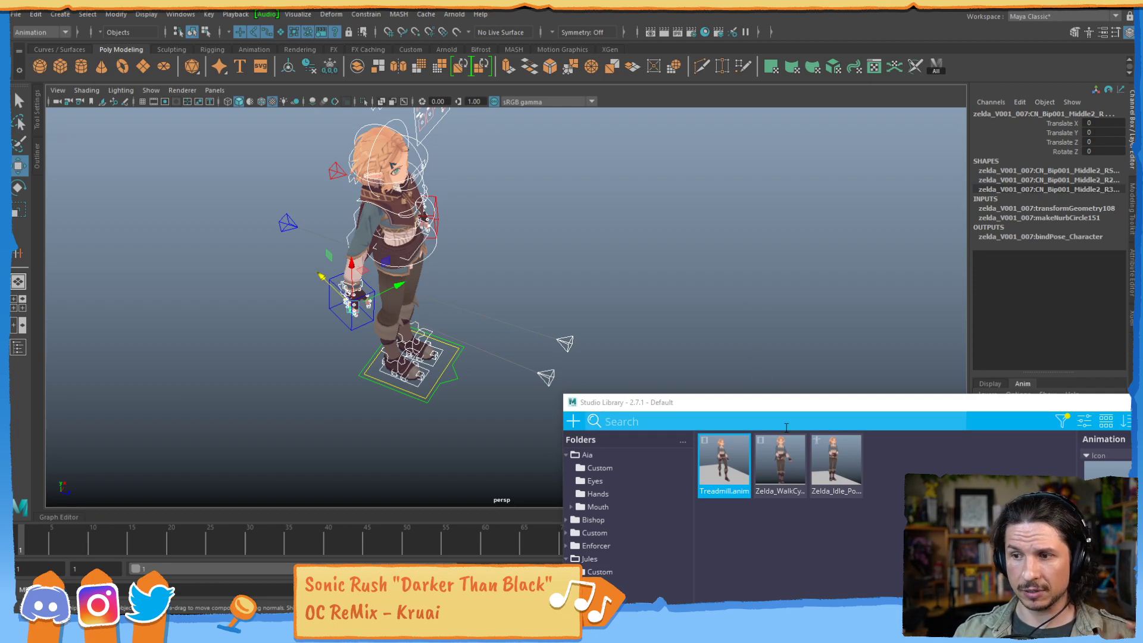
- Apply the Treadmill.anim animation to the selected controls, continue past the student version notice, and minimise Studio Library
double_click(801, 405)
drag(669, 4, 715, 71)
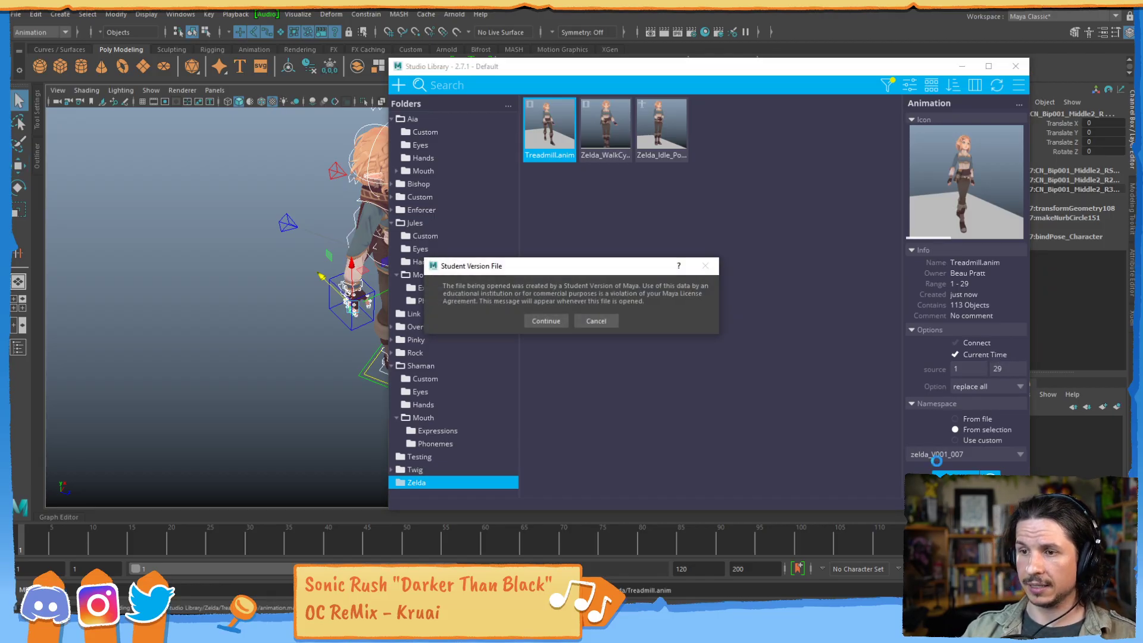
click(544, 317)
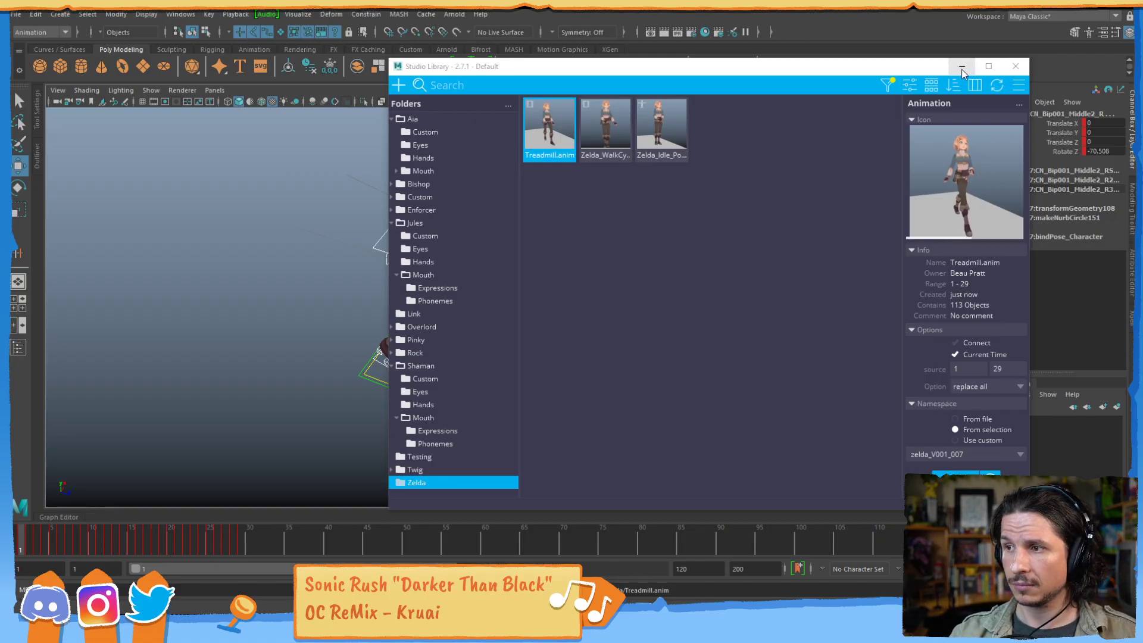
click(402, 379)
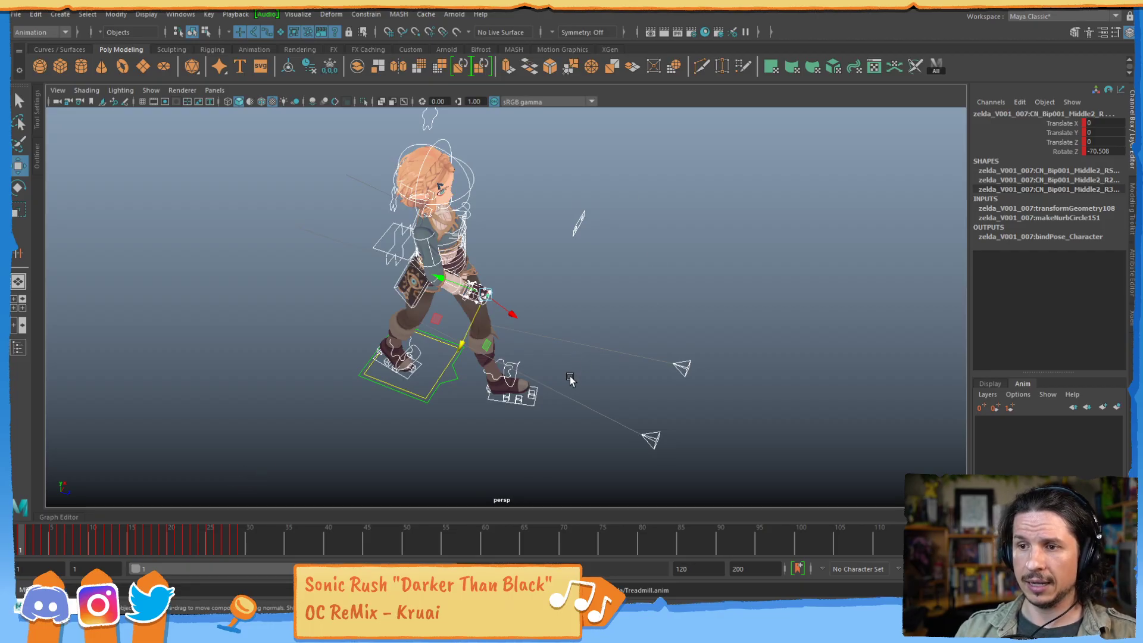
- Scrub the timeline to frame 16 to review the character's walk from the side
alt+drag(569, 377, 584, 310)
alt+right_drag(583, 310, 501, 332)
alt+middle_drag(501, 332, 464, 359)
drag(25, 541, 140, 530)
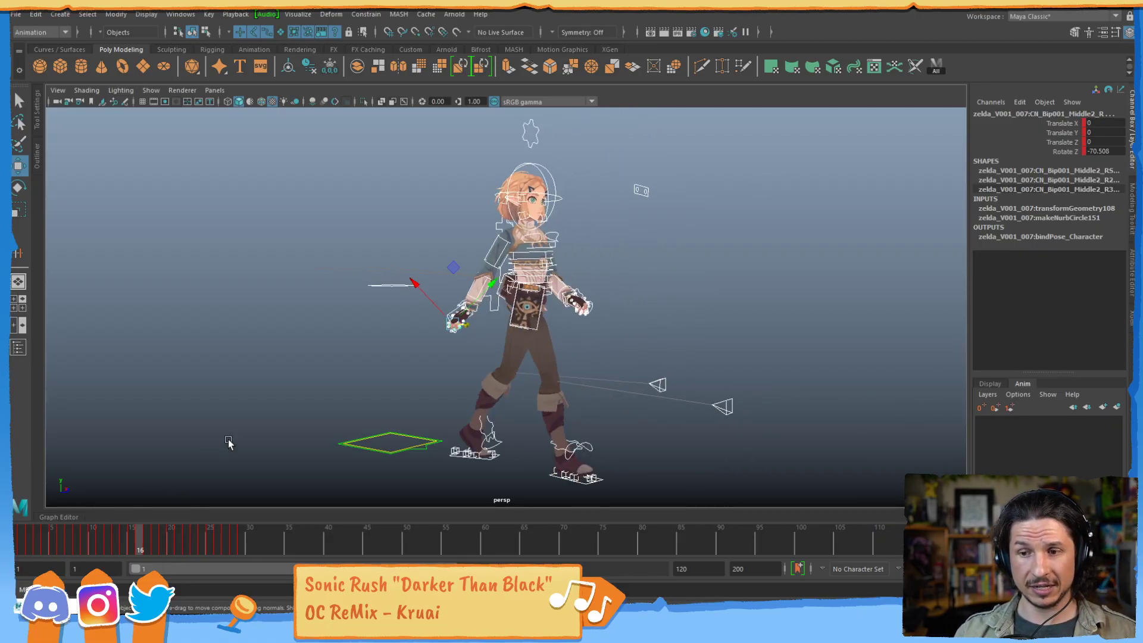
- Set Post Infinity to Cycle with Offset on all the walk's animation curves, play it back, and collapse the Graph Editor
click(65, 517)
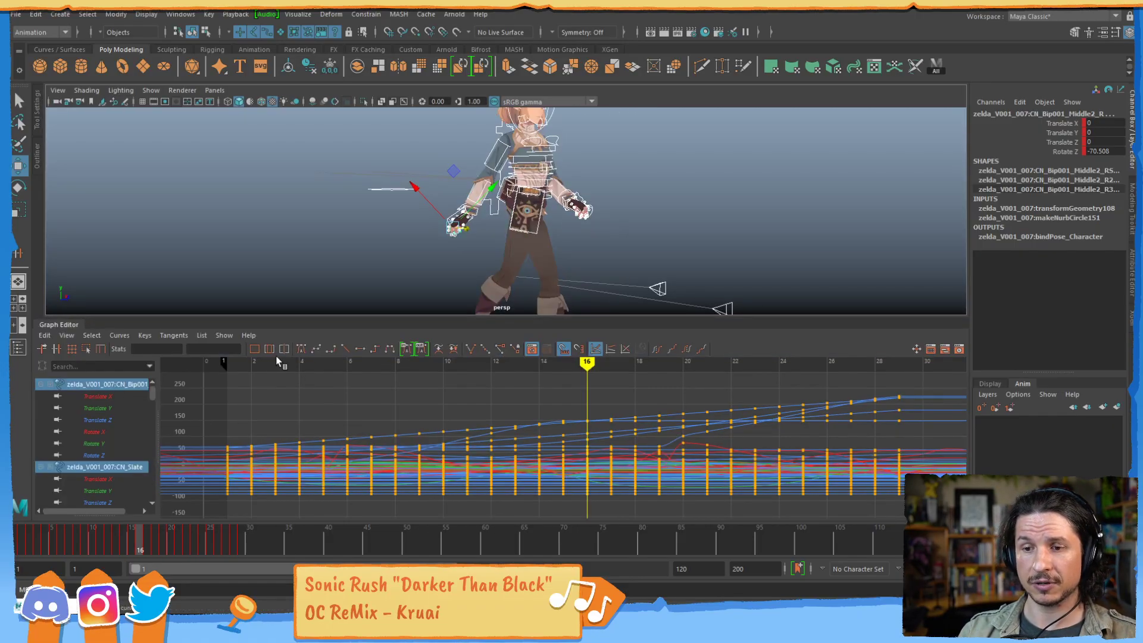
key(space)
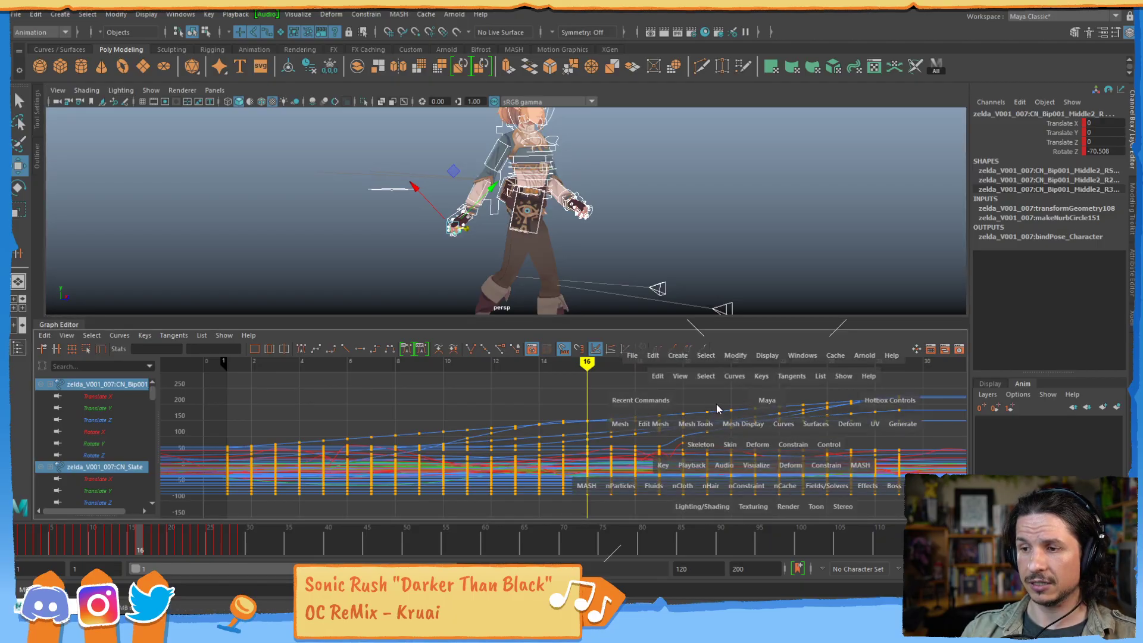
scroll(708, 408, down, 5)
drag(780, 403, 458, 491)
key(f)
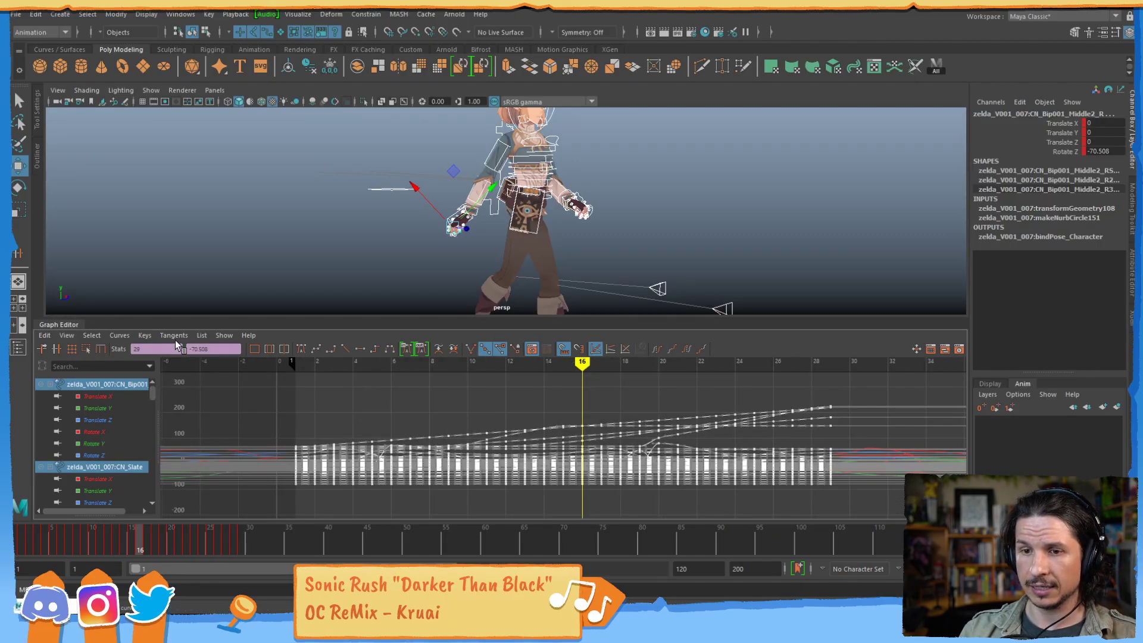
click(119, 335)
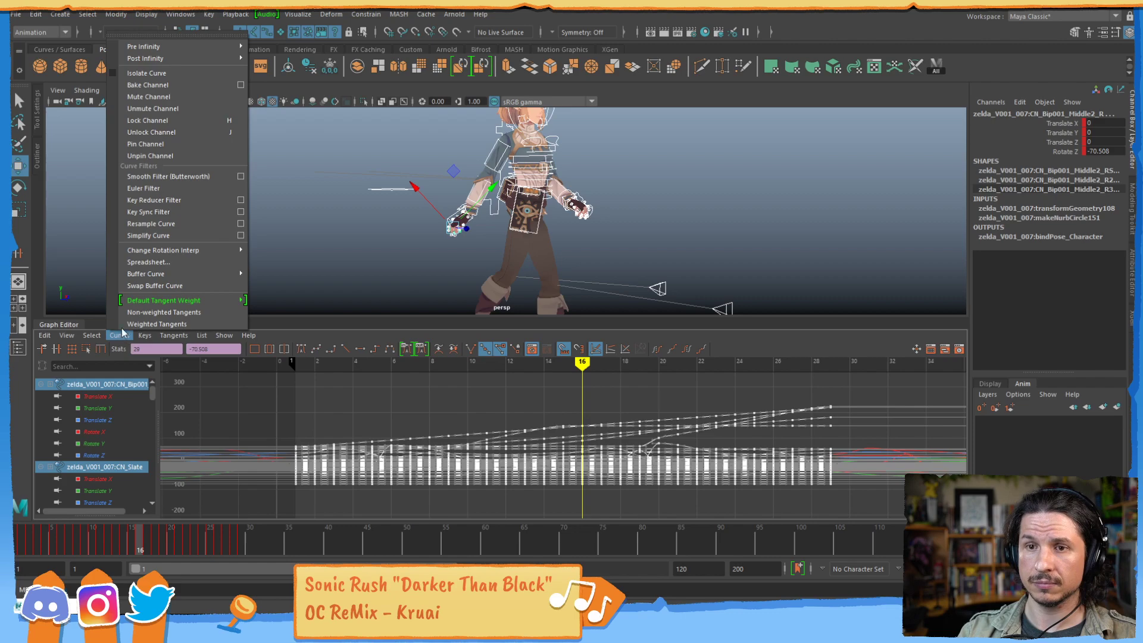
mouse_move(178, 58)
click(313, 70)
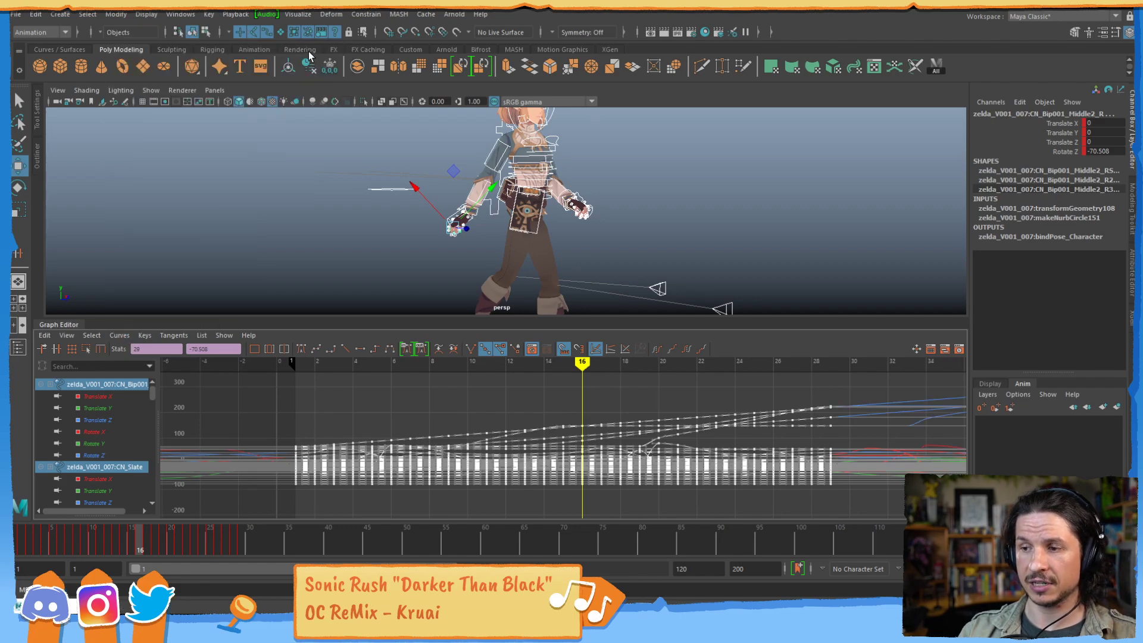
key(alt+v)
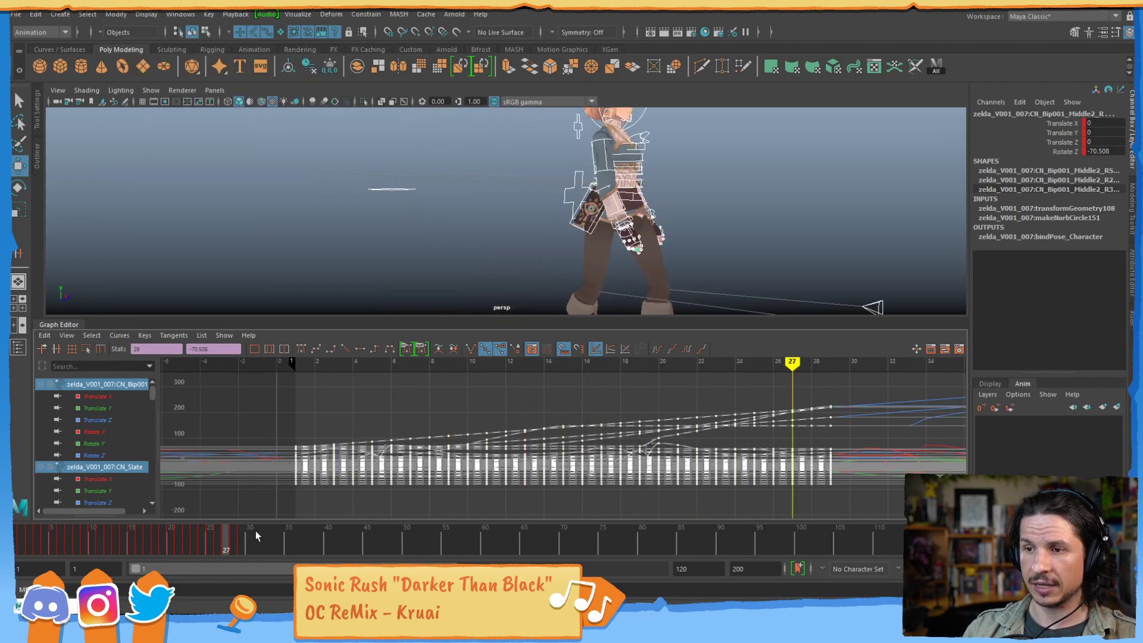
double_click(58, 325)
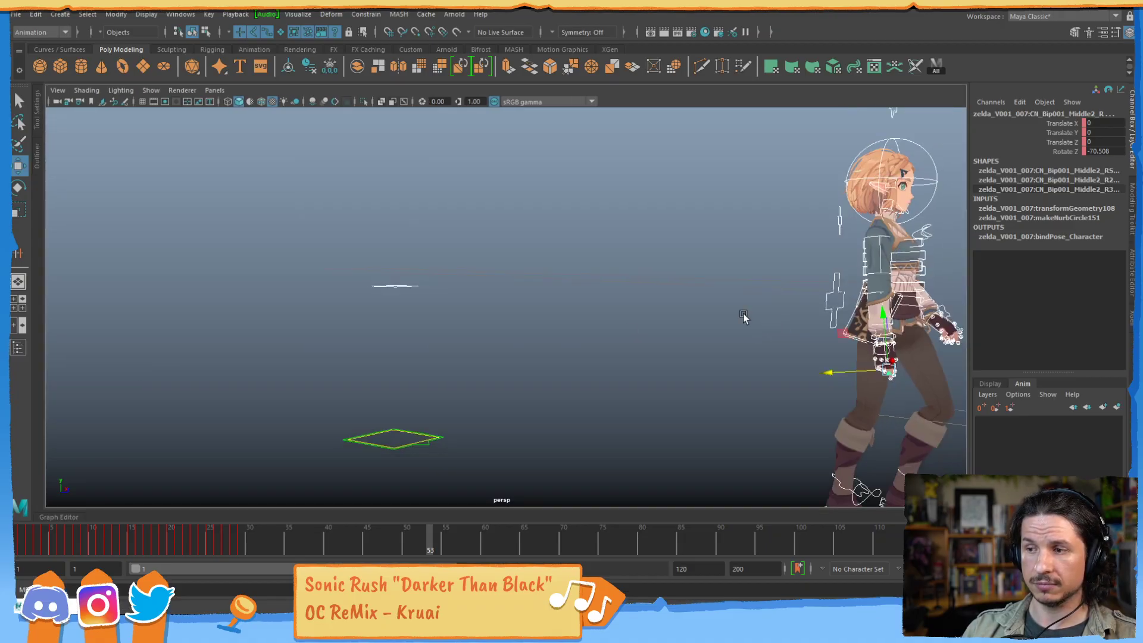
- Return the timeline to frame 1 and clear the selection of the character's rig controls
alt+right_drag(744, 316, 535, 304)
alt+drag(536, 303, 464, 298)
alt+right_drag(463, 298, 497, 309)
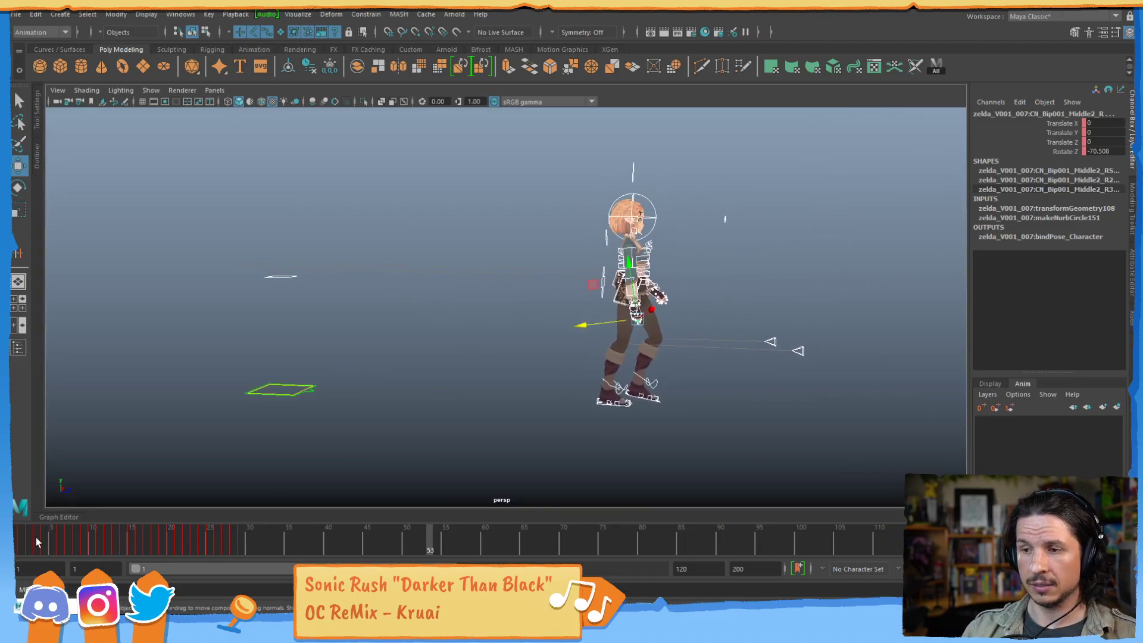
drag(35, 537, 32, 405)
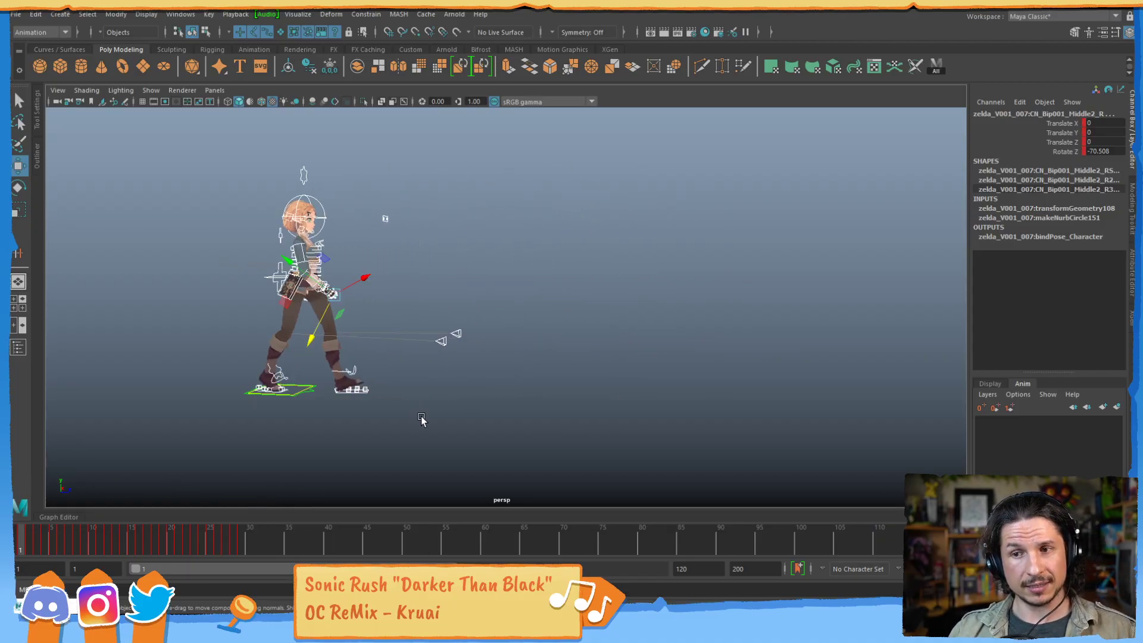
click(421, 419)
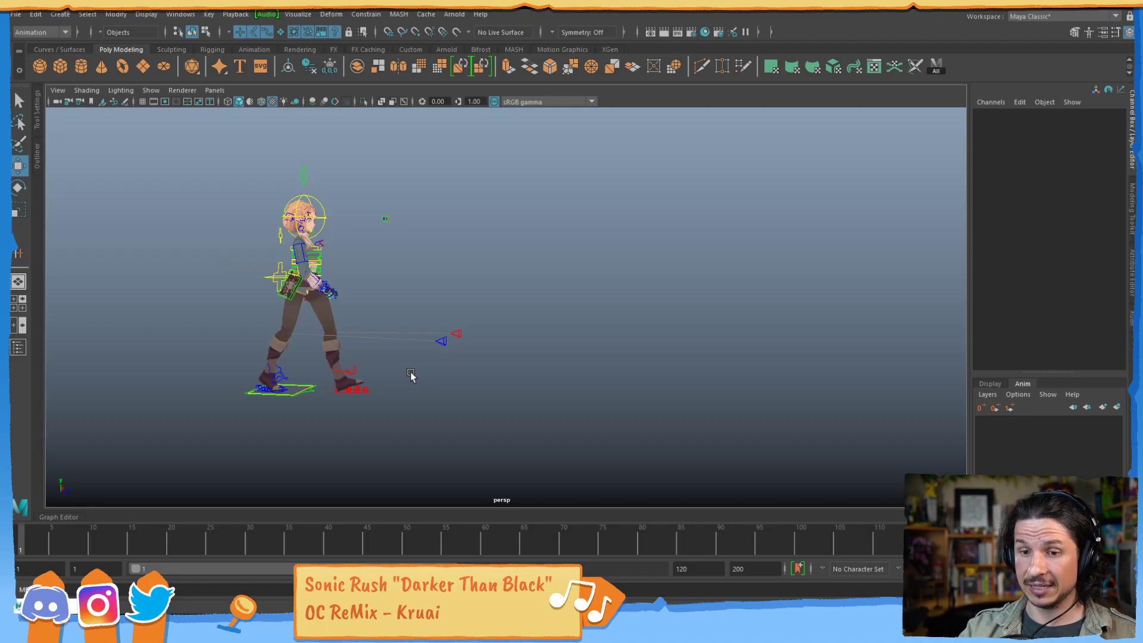
- Scrub between frames 1 and 3 to examine how the character moves away from the ground root control
mouse_move(23, 540)
mouse_down()
mouse_move(429, 520)
mouse_move(115, 508)
mouse_move(36, 524)
mouse_up()
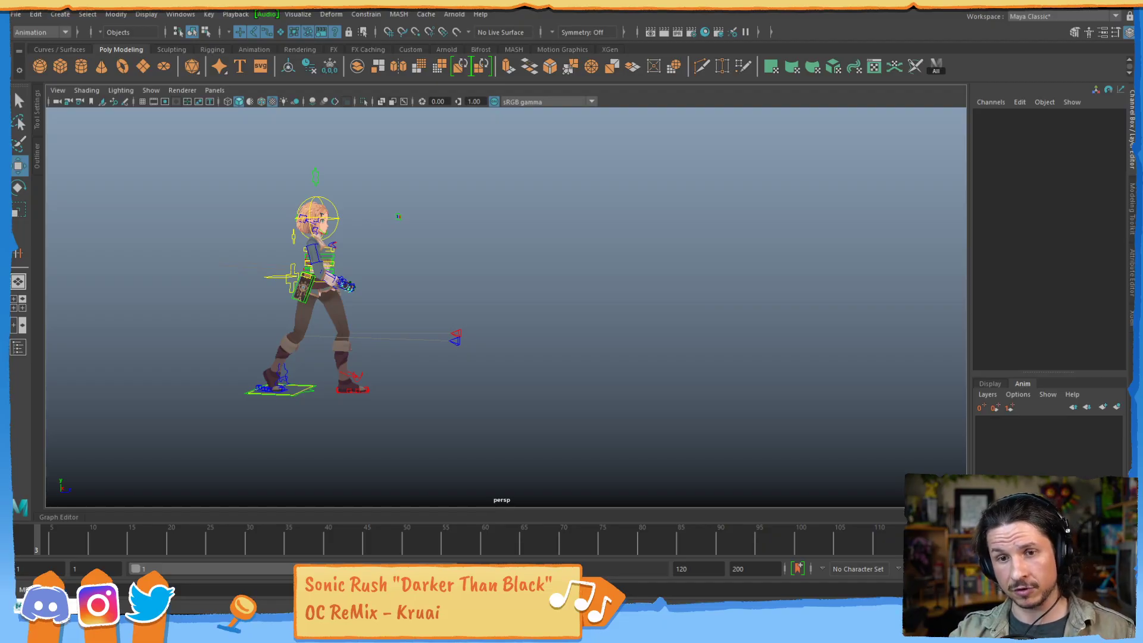
drag(34, 541, 21, 542)
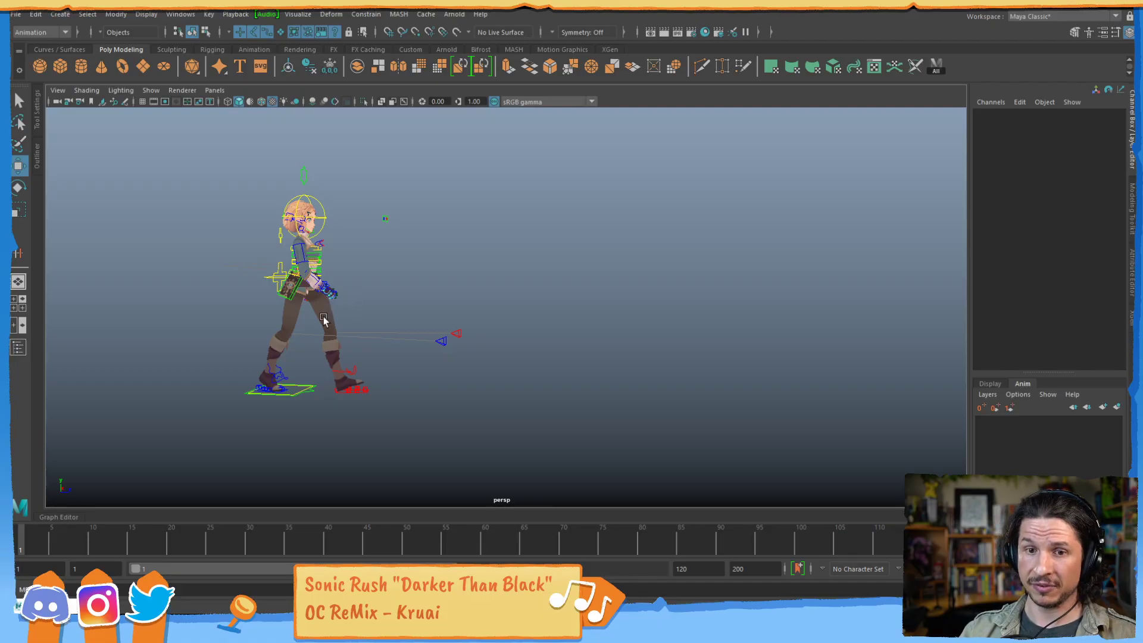
alt+right_drag(350, 296, 506, 375)
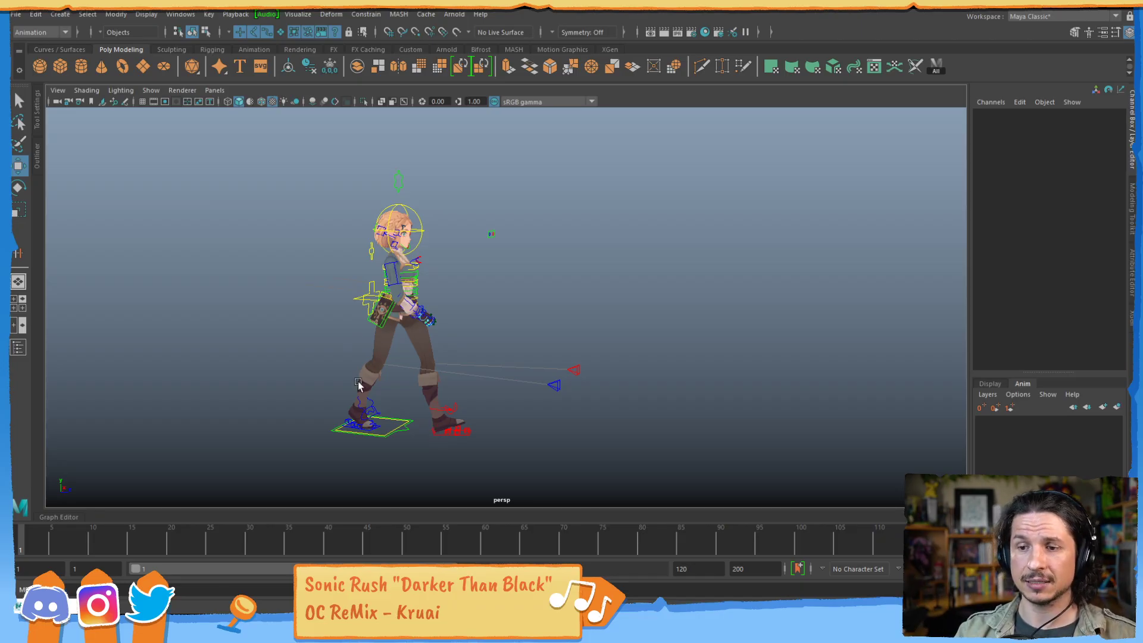
alt+drag(334, 345, 370, 360)
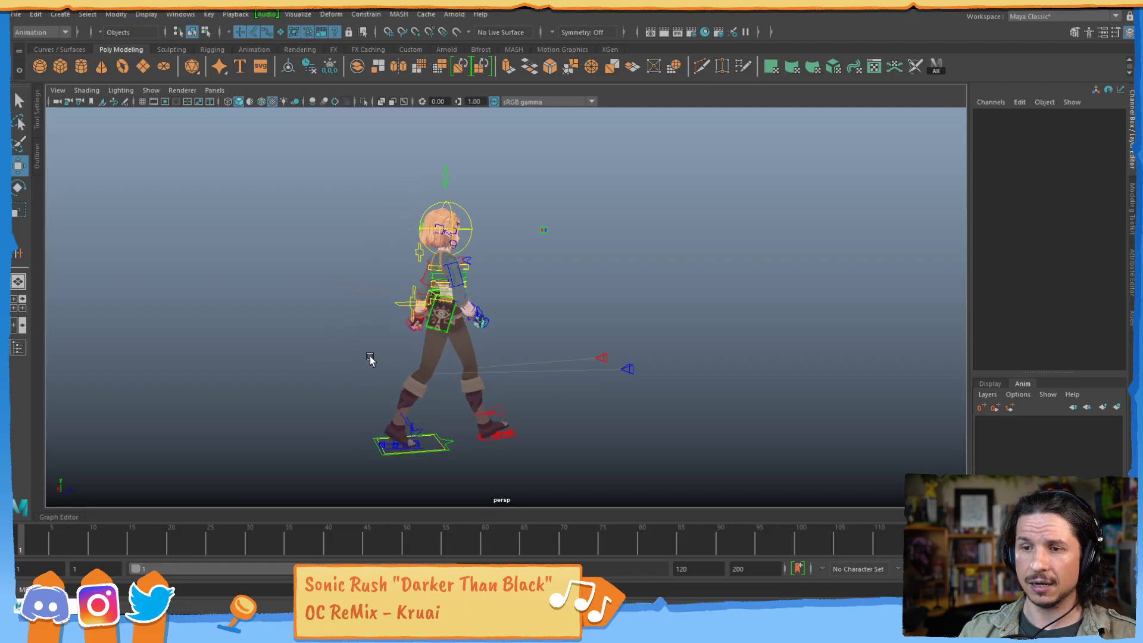
alt+right_drag(370, 359, 431, 360)
alt+drag(431, 359, 335, 317)
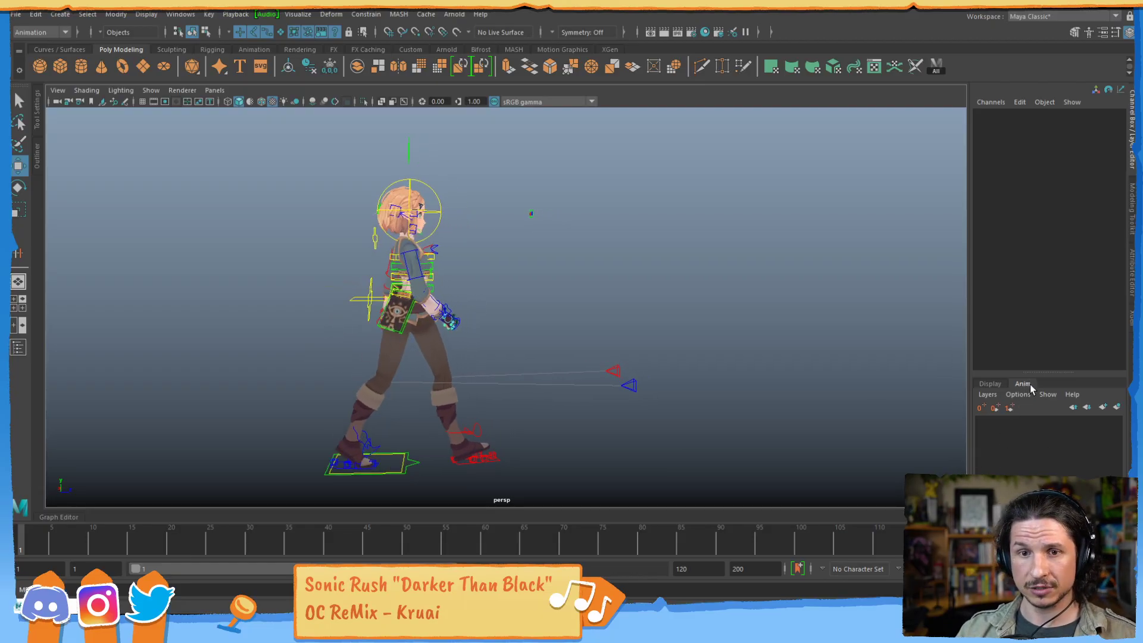
- Enlarge the animation layer list, create an empty animation layer above BaseAnimation, and select it
drag(1060, 376, 1018, 328)
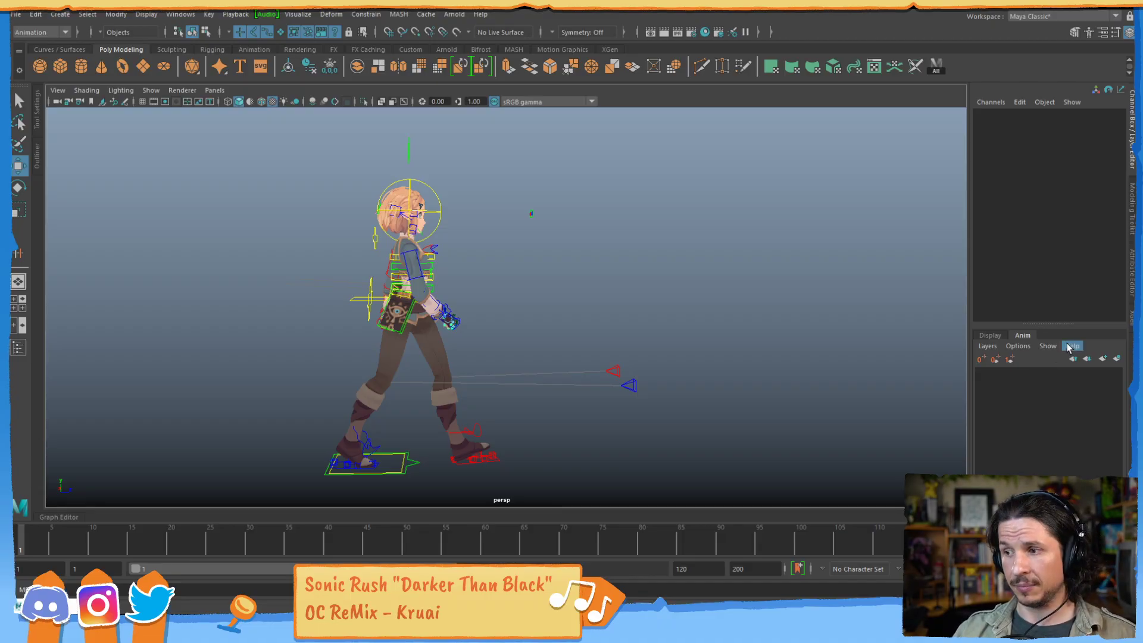
click(1103, 359)
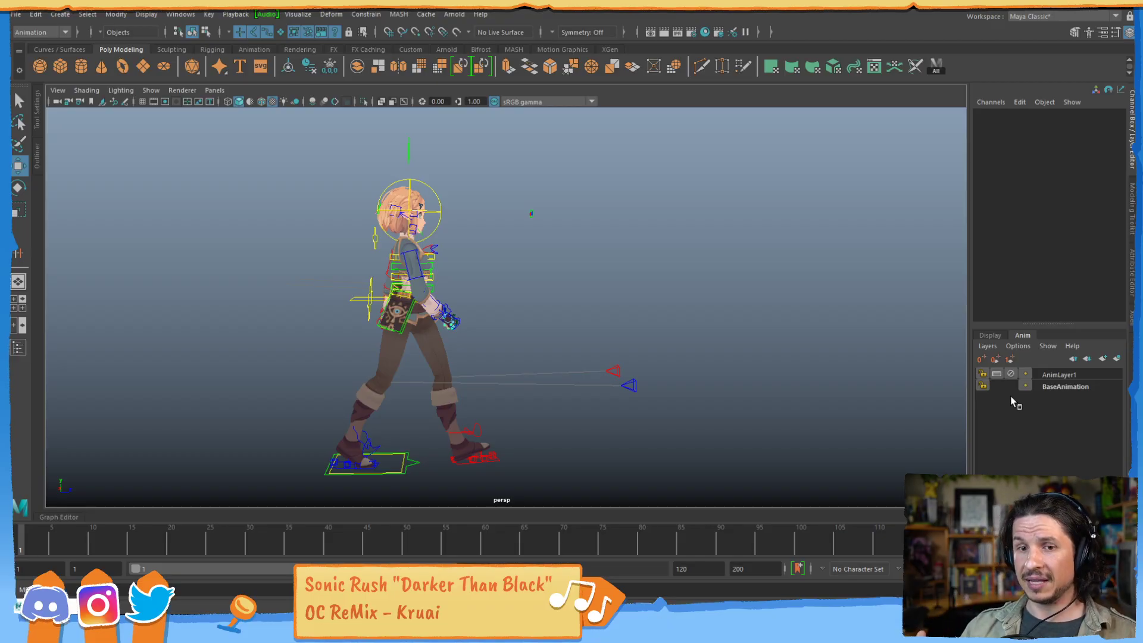
click(1095, 387)
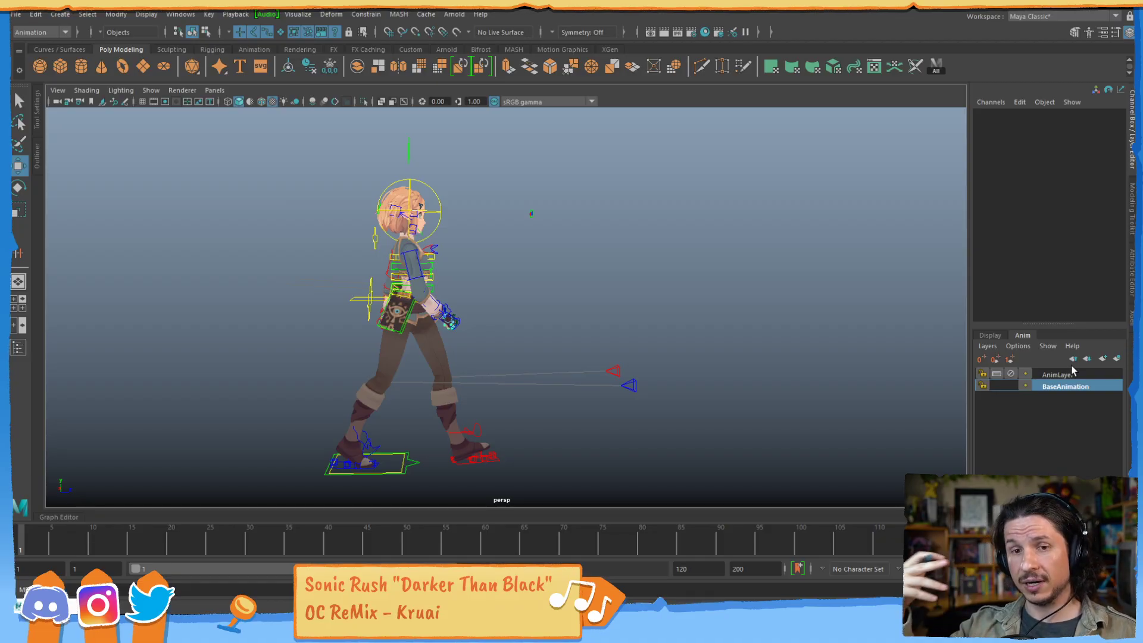
click(1056, 374)
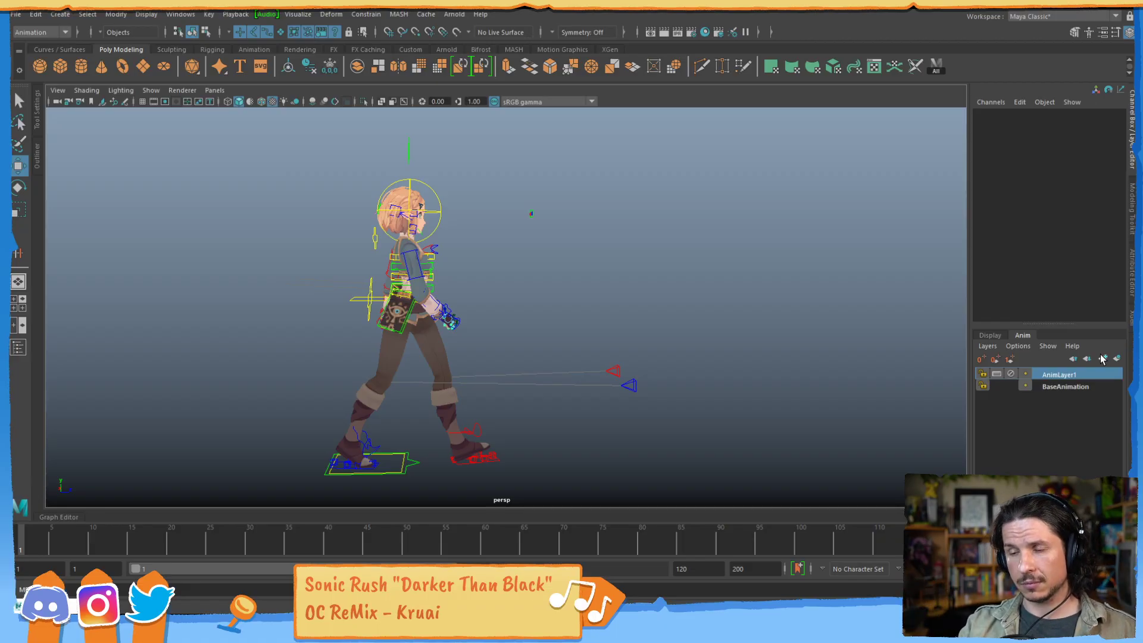
click(1065, 388)
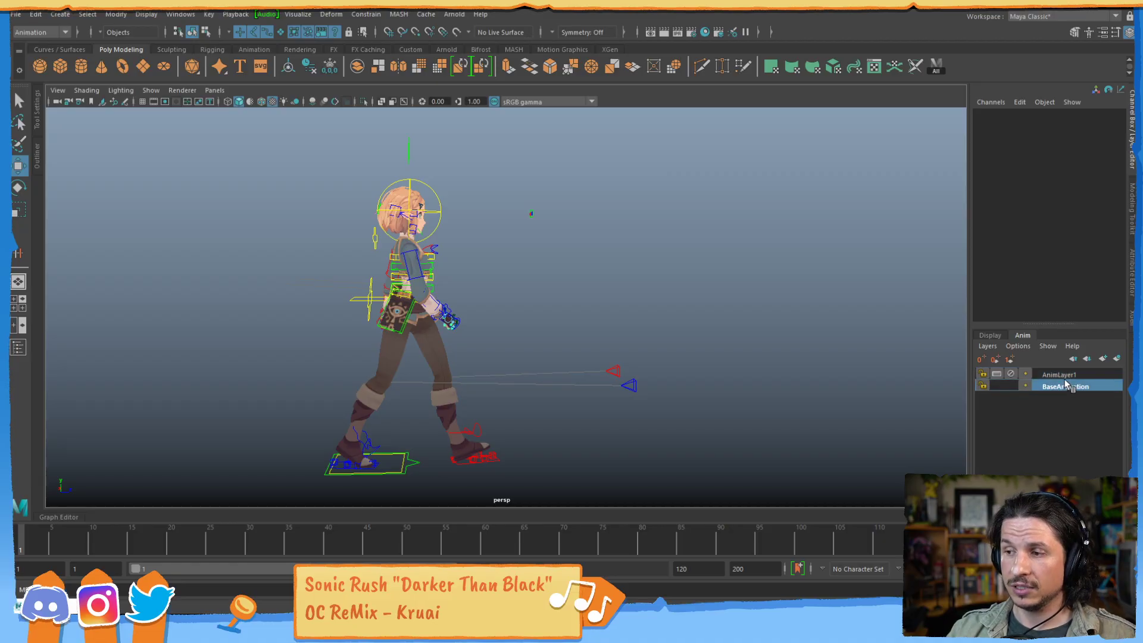
click(1065, 376)
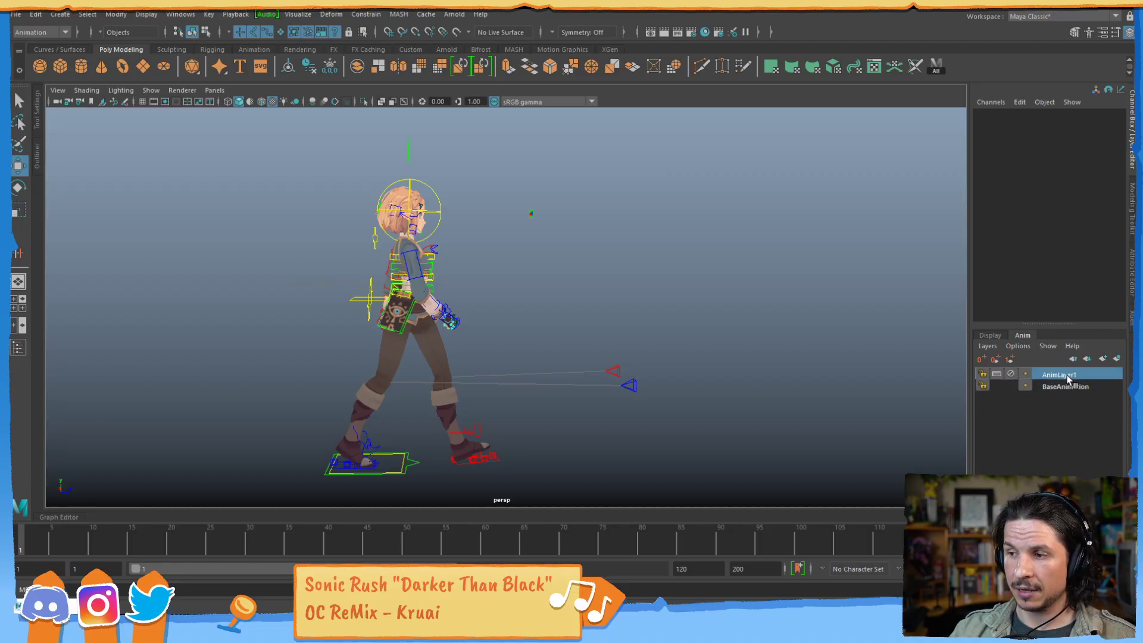
- Rename the new animation layer Reverser and keep it selected
double_click(1070, 375)
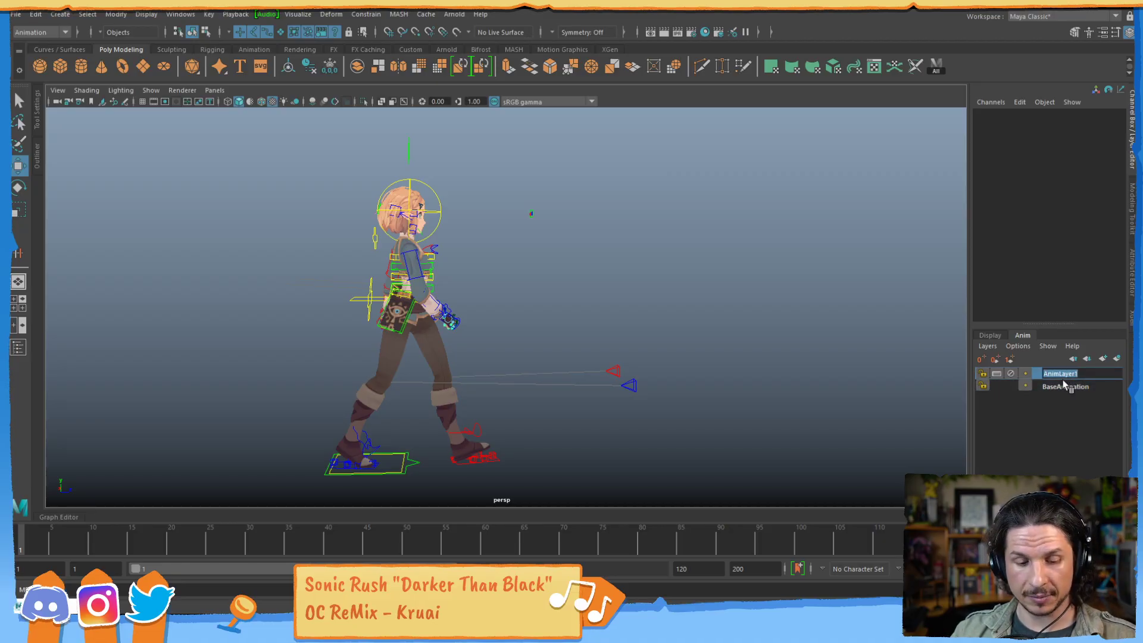
text(Reverser)
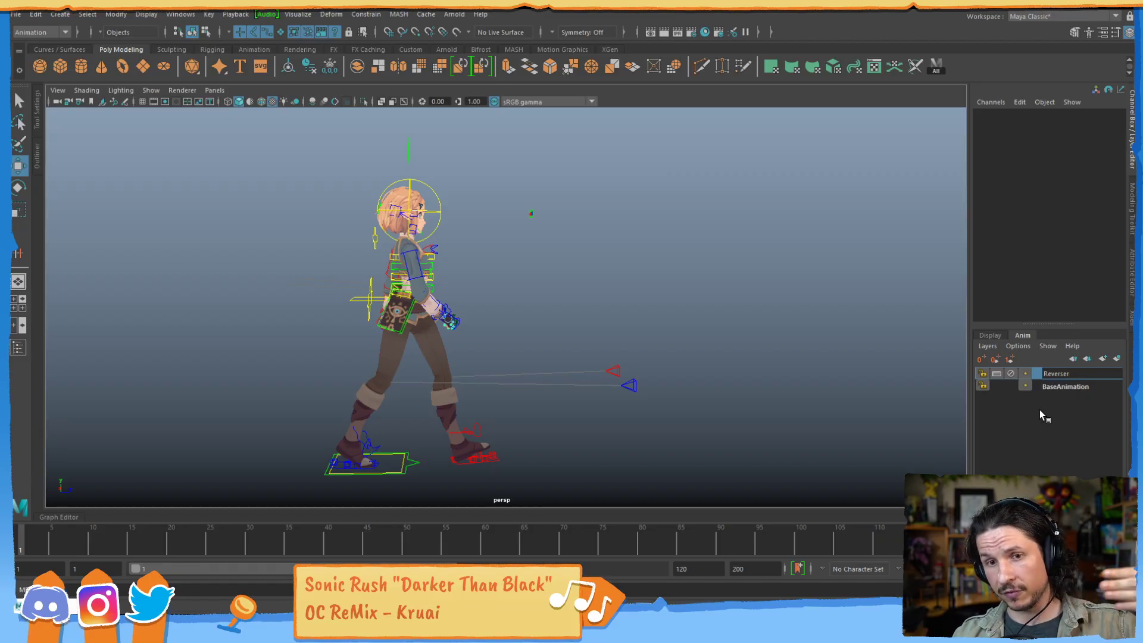
key(Return)
click(1059, 375)
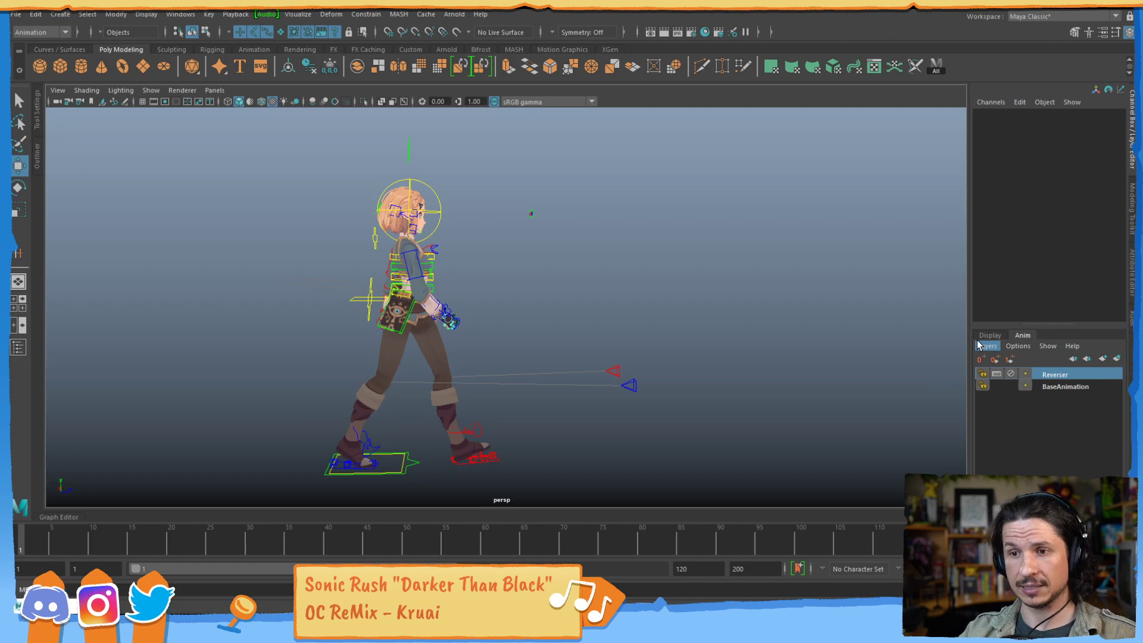
- Select the character's centre-of-gravity control, both IK foot controls and both knee pole vector controls
alt+drag(344, 292, 433, 276)
click(433, 276)
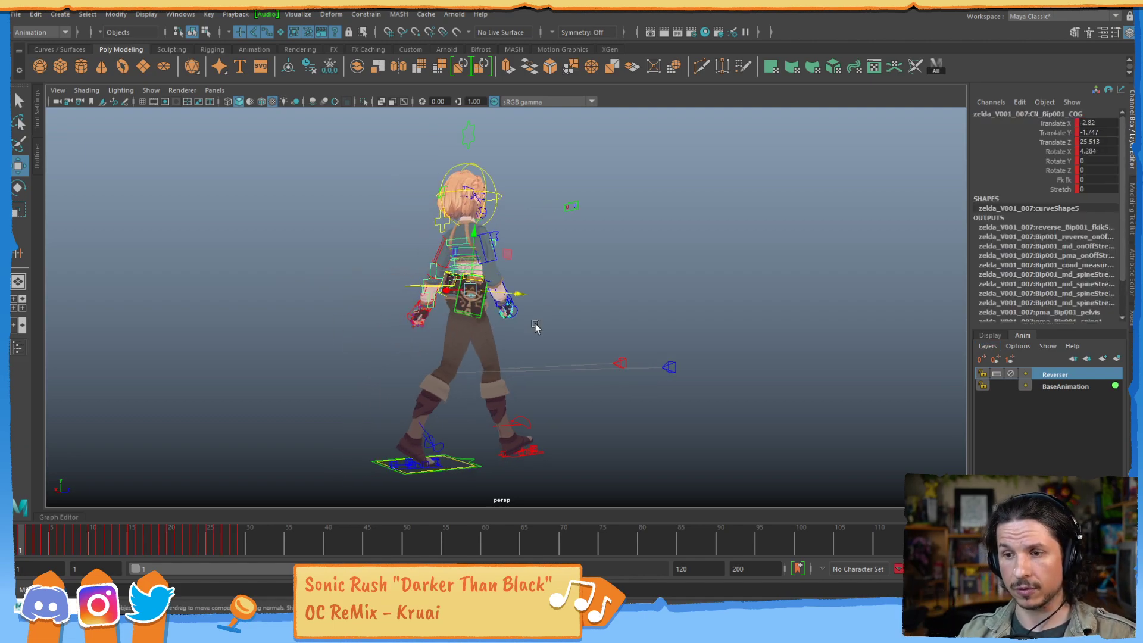
alt+drag(535, 327, 459, 369)
alt+middle_drag(459, 370, 471, 268)
alt+right_drag(470, 268, 655, 334)
alt+drag(541, 301, 530, 344)
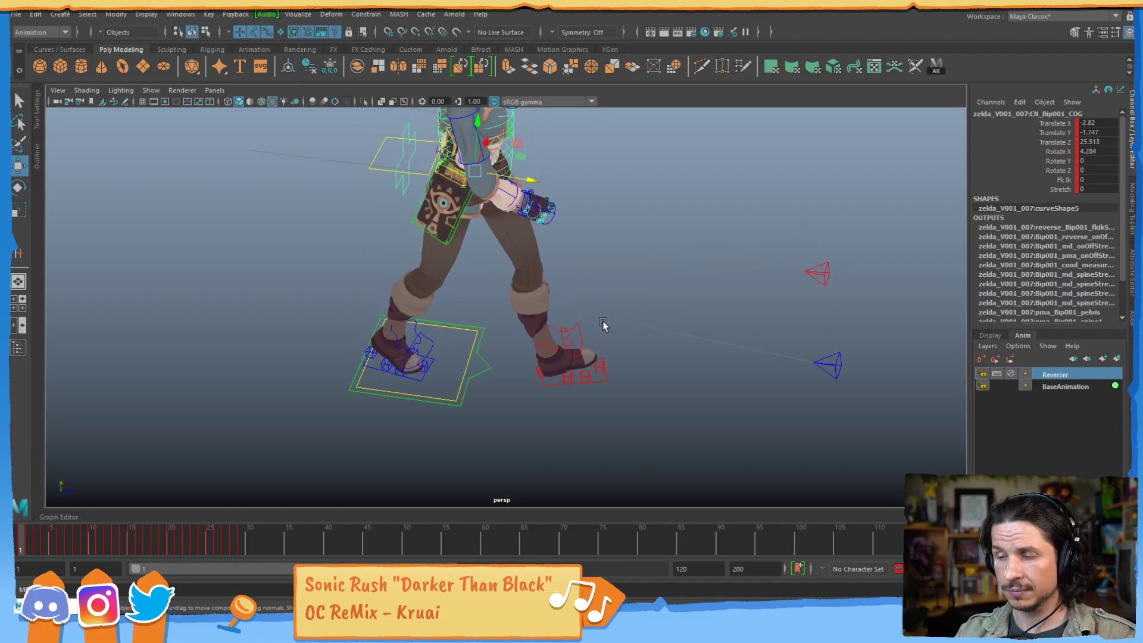
click(554, 387)
click(419, 375)
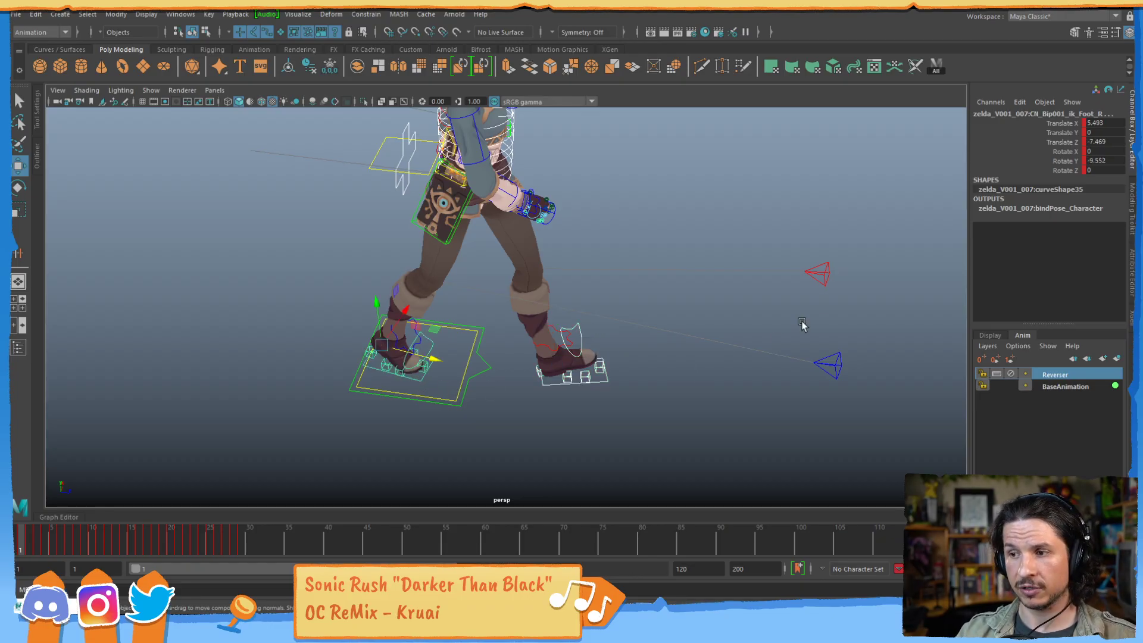
drag(901, 227, 753, 428)
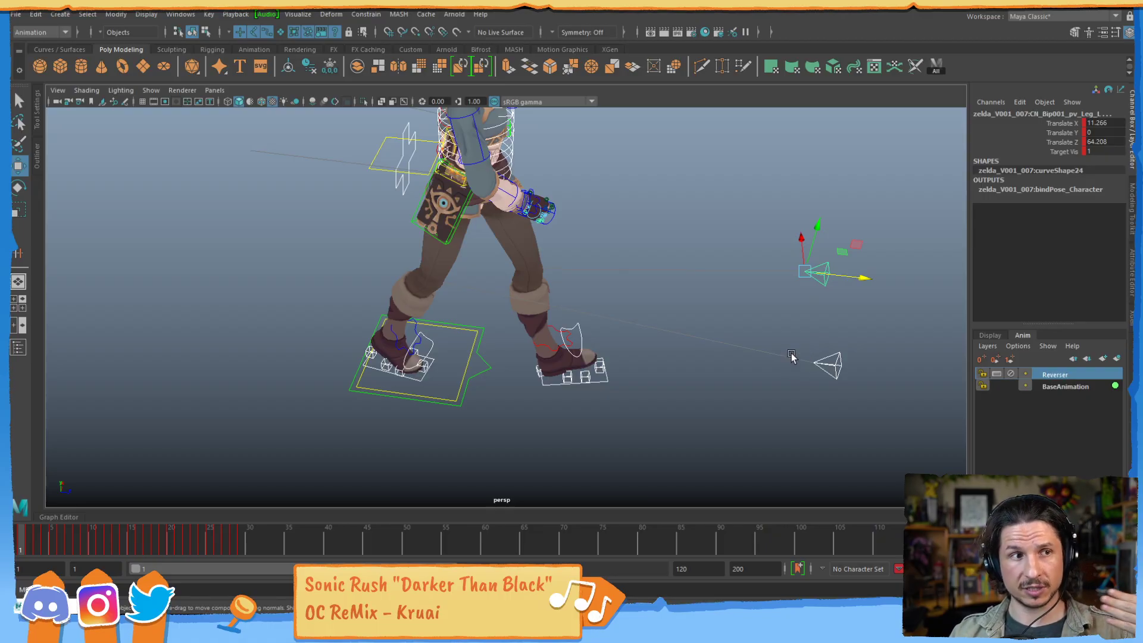
- Play the walk through to frame 27 with the controls selected, and return to frame 1
key(alt+v)
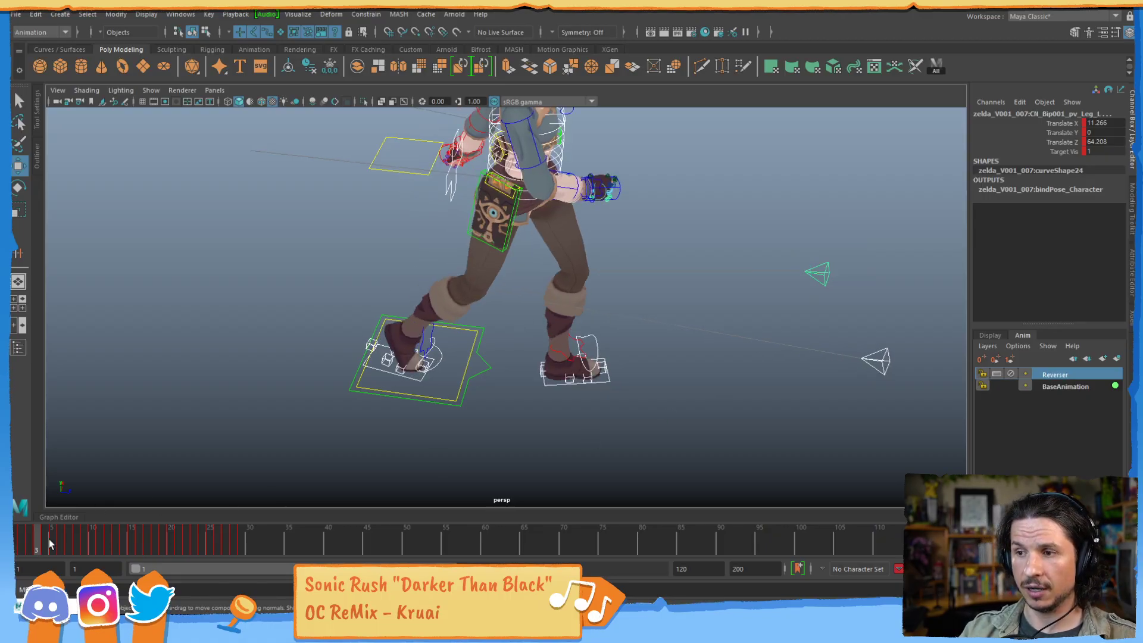
alt+drag(531, 299, 563, 278)
alt+right_drag(563, 278, 551, 294)
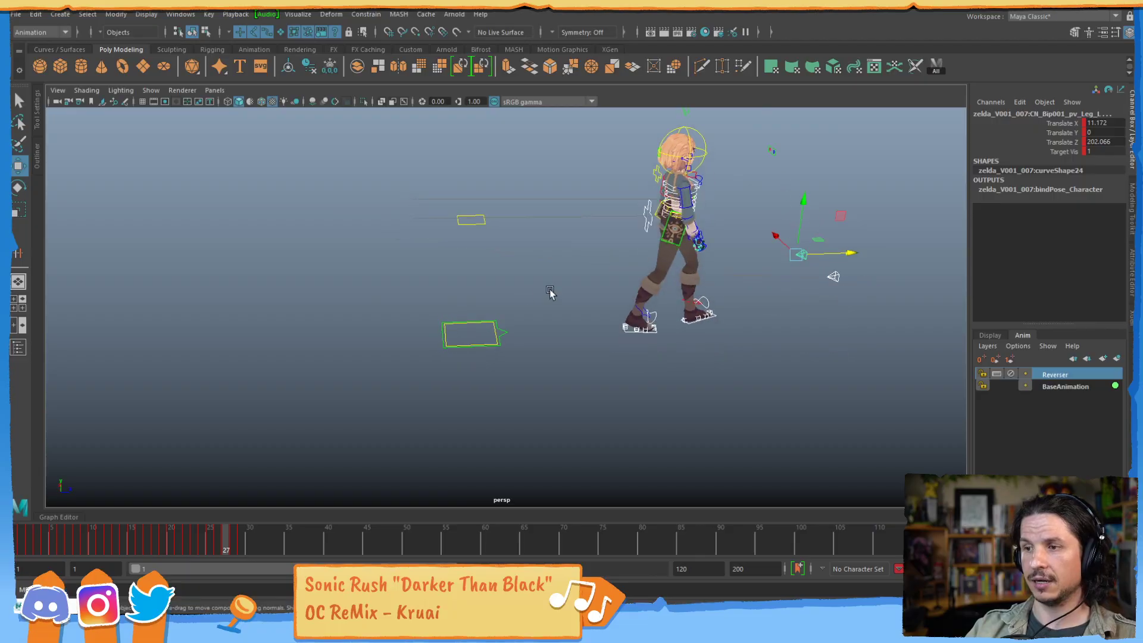
alt+middle_drag(552, 294, 396, 305)
drag(205, 538, 16, 477)
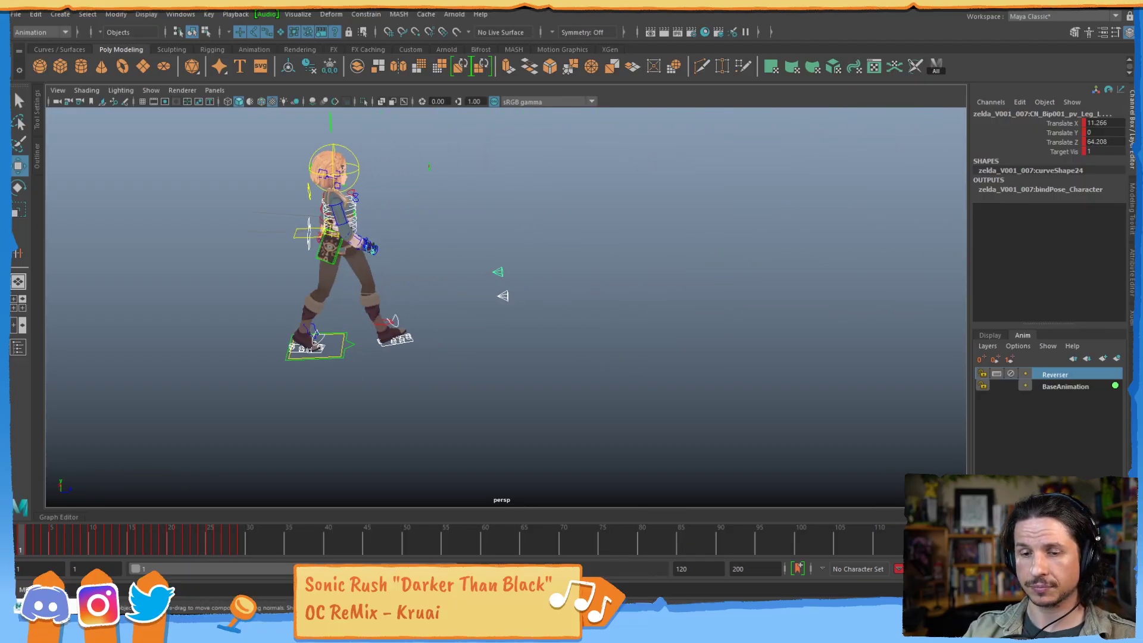
alt+right_drag(391, 328, 594, 323)
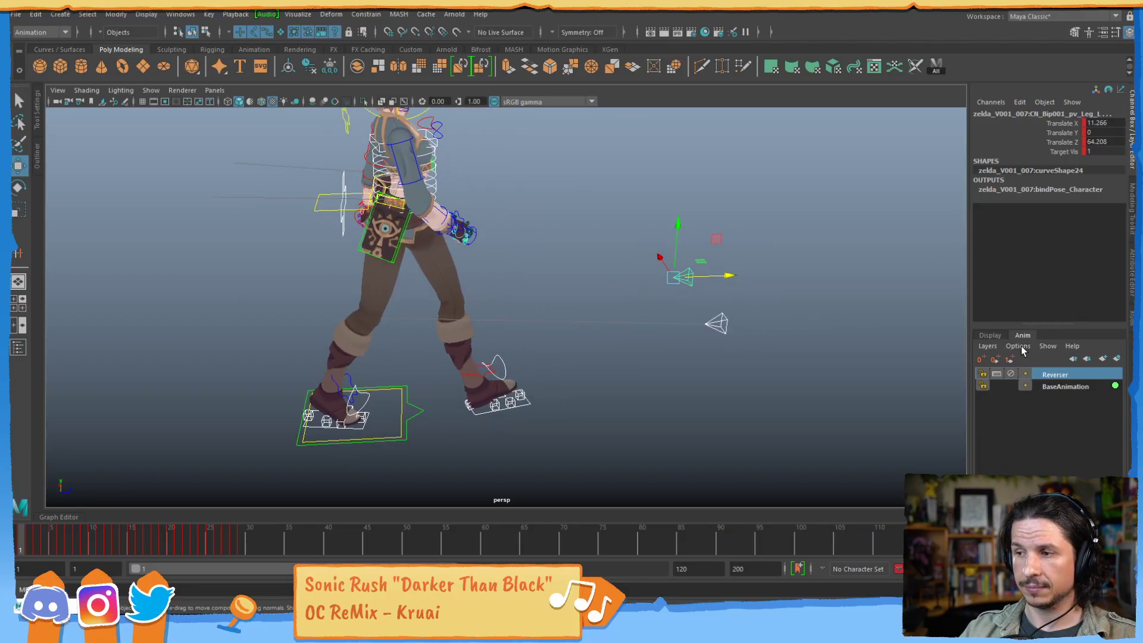
- Add the selected controls to the Reverser layer, check that its layer mode is Additive, and clear the selection
right_click(1059, 379)
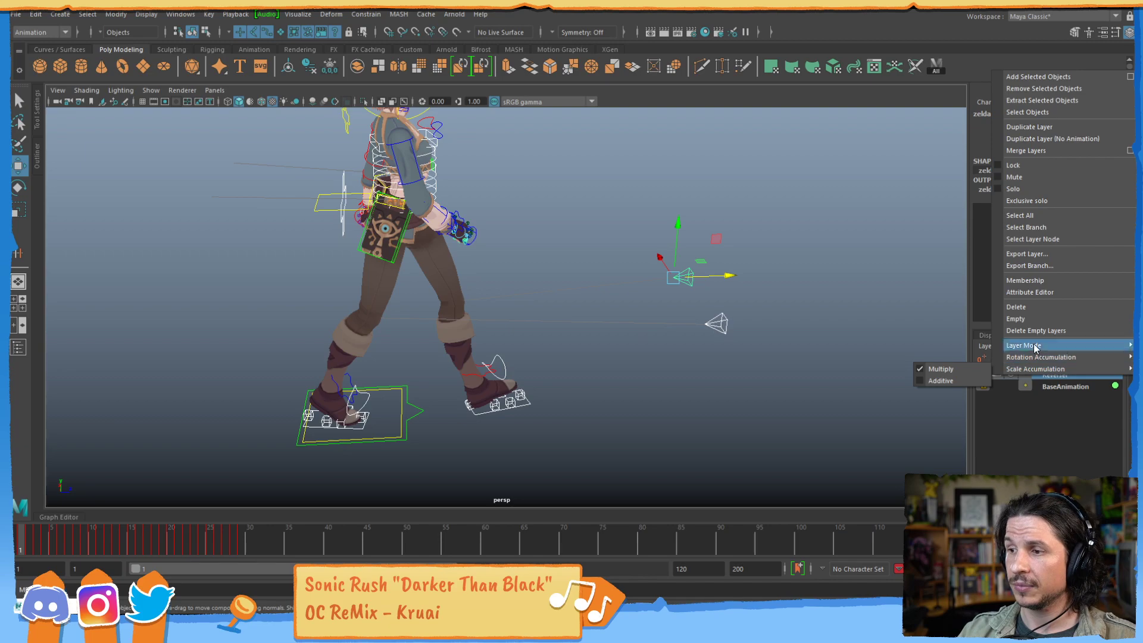
click(1055, 76)
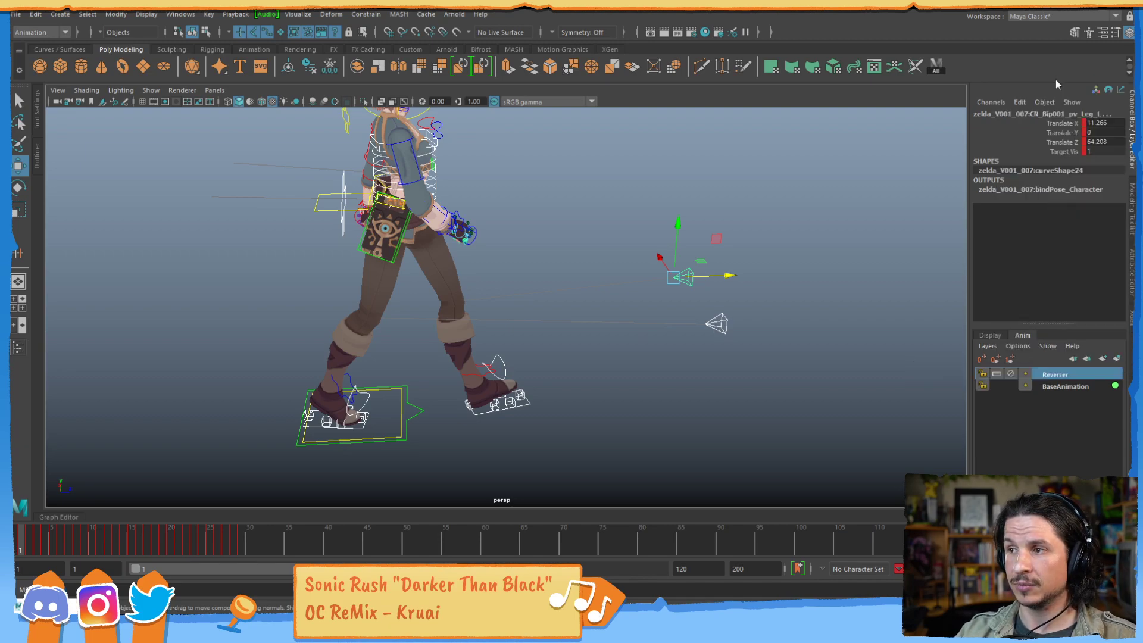
right_click(1067, 373)
mouse_move(1060, 343)
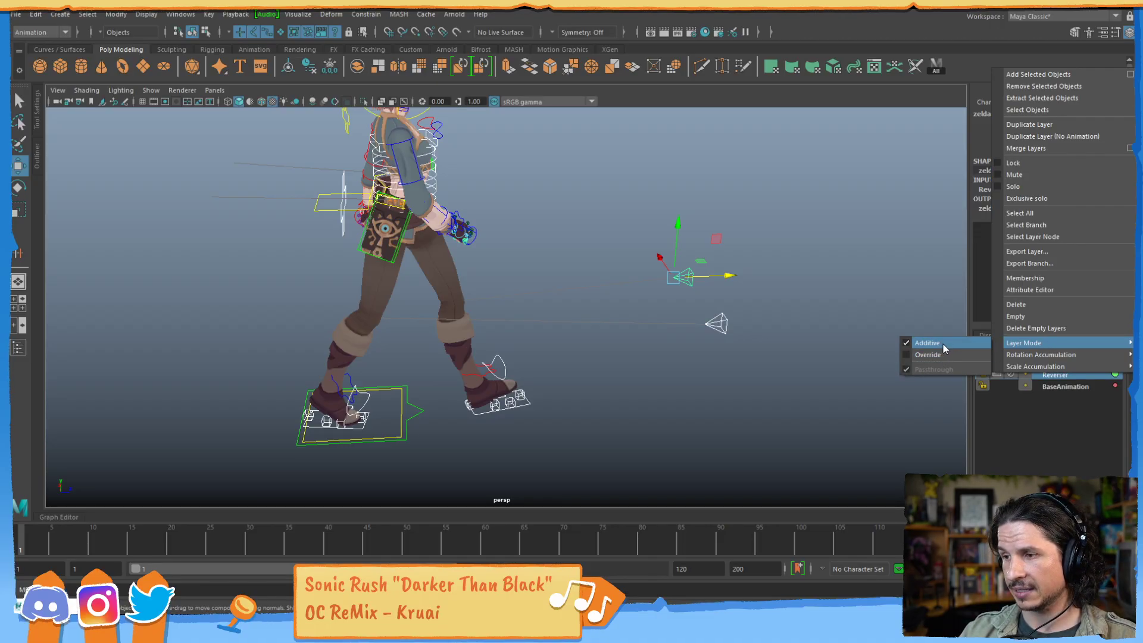
click(902, 311)
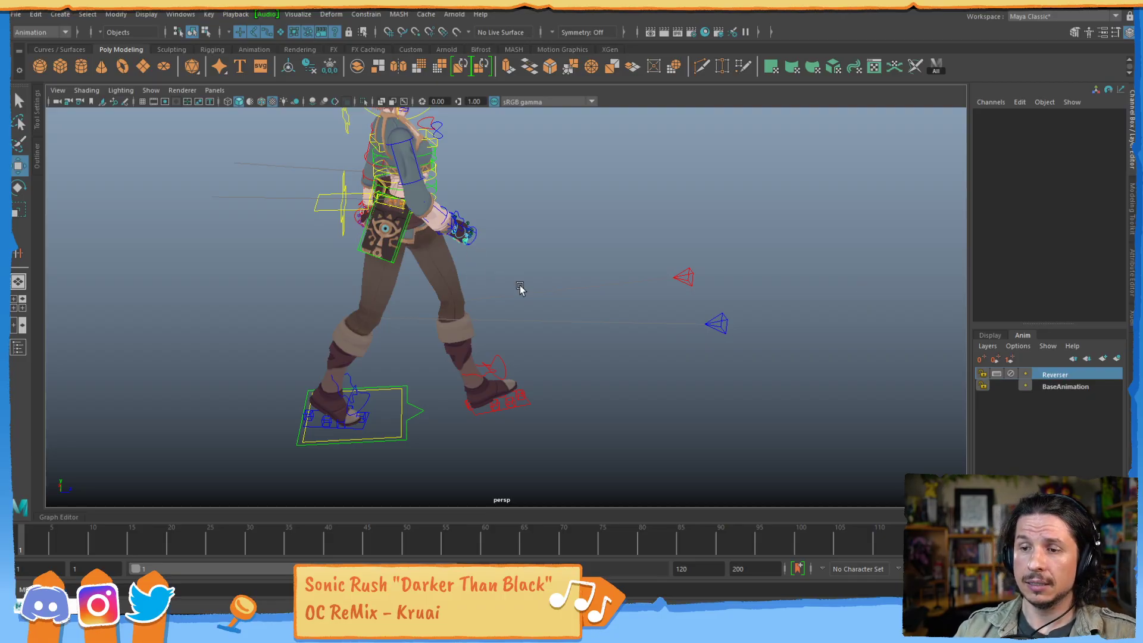
- Scrub the opening frames from the side to examine the forward travel of the body and feet, ending at frame 1
alt+drag(519, 289, 502, 286)
alt+middle_drag(502, 285, 533, 287)
mouse_move(37, 542)
mouse_down()
mouse_move(258, 502)
mouse_move(464, 489)
mouse_move(384, 498)
mouse_move(20, 443)
mouse_up()
alt+middle_drag(389, 305, 441, 358)
alt+drag(440, 358, 462, 370)
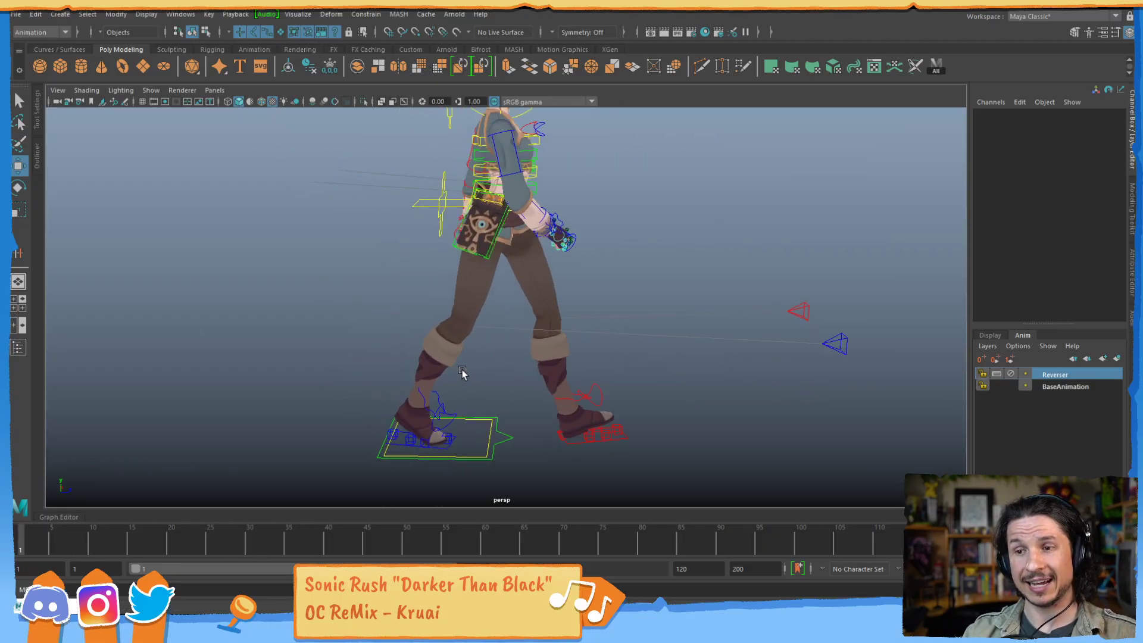
- Select the character's centre-of-gravity control and show its animation curves in the Graph Editor
mouse_move(427, 232)
mouse_down()
mouse_move(448, 227)
mouse_move(431, 232)
mouse_up()
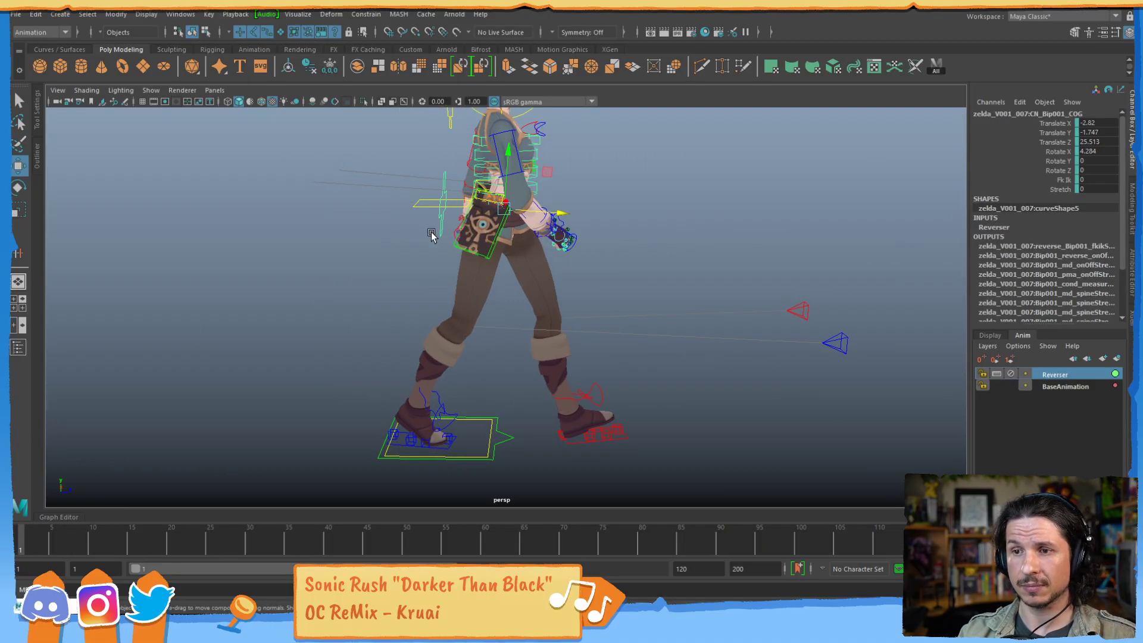
click(73, 517)
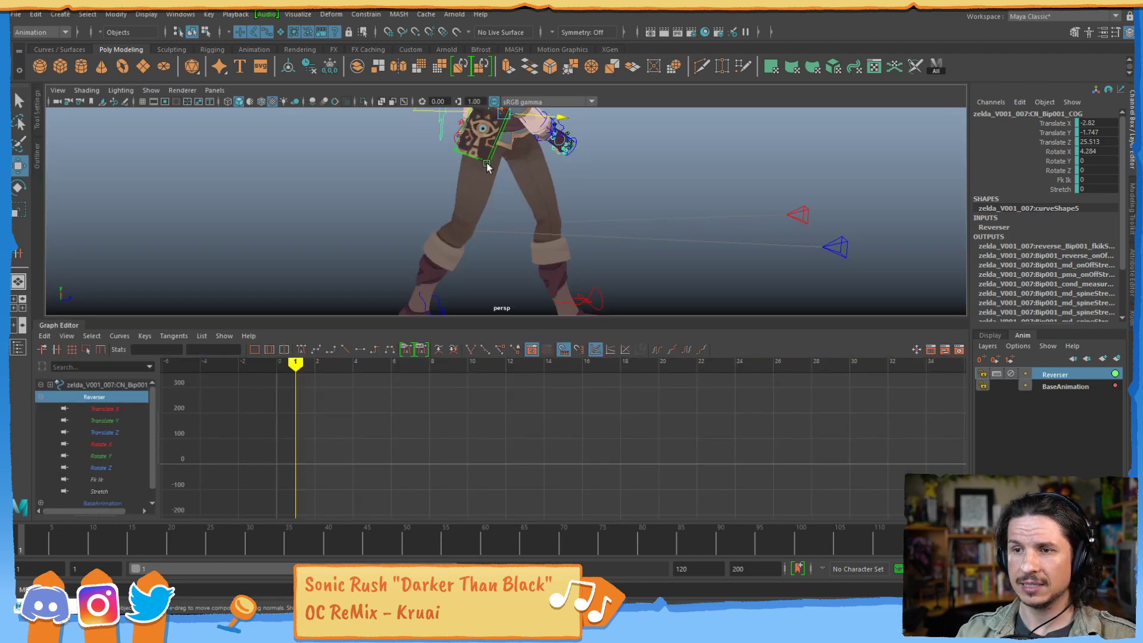
alt+middle_drag(488, 168, 543, 256)
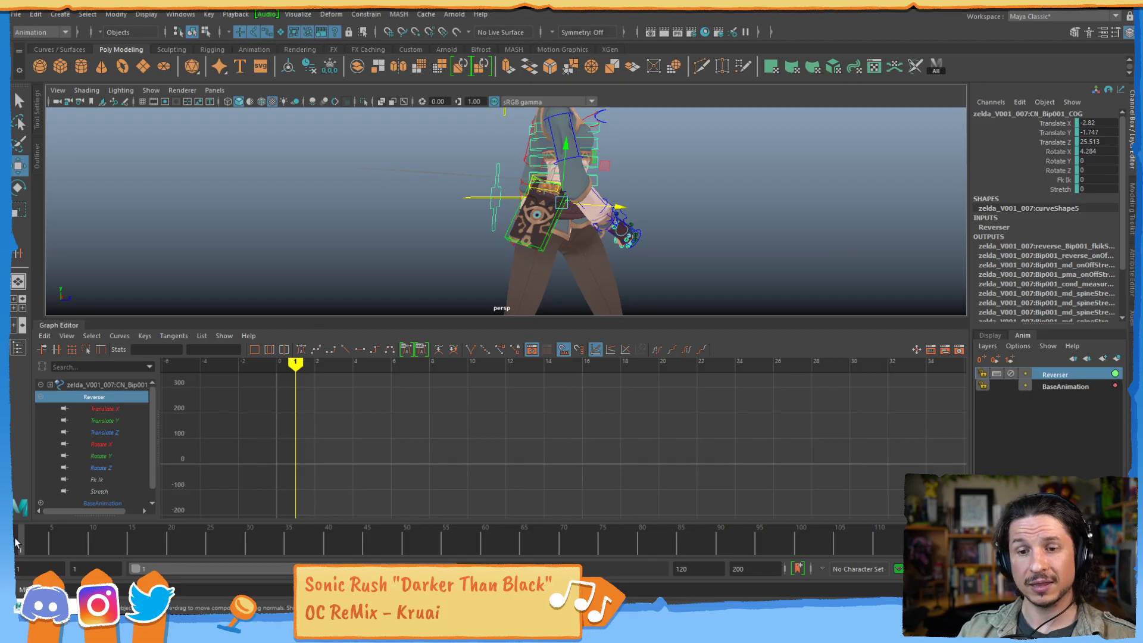
click(441, 220)
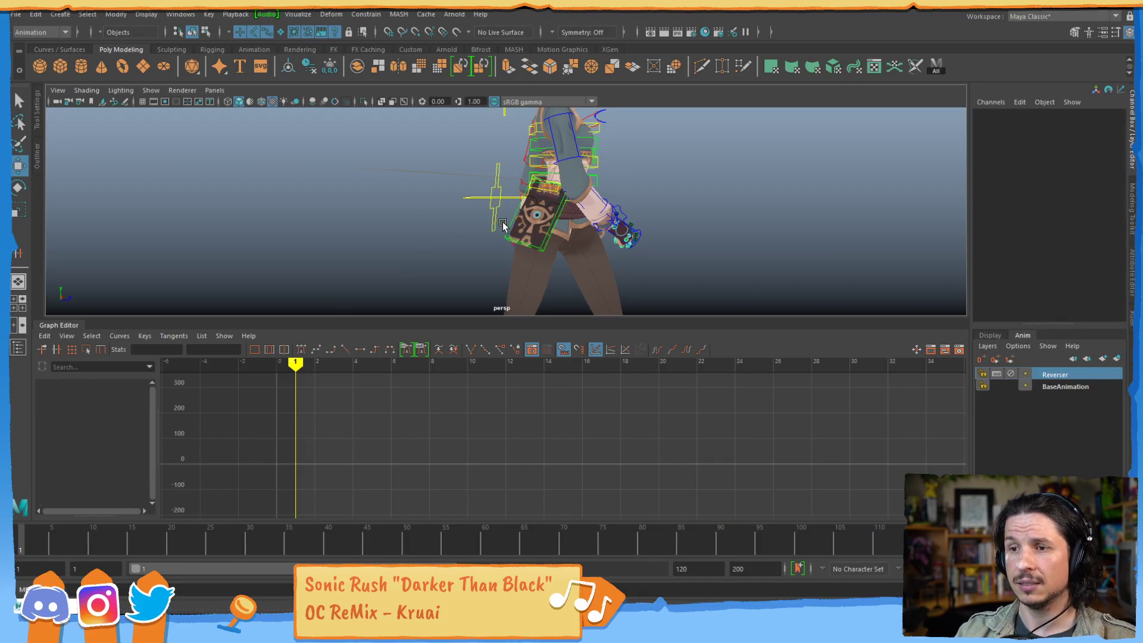
drag(481, 214, 502, 222)
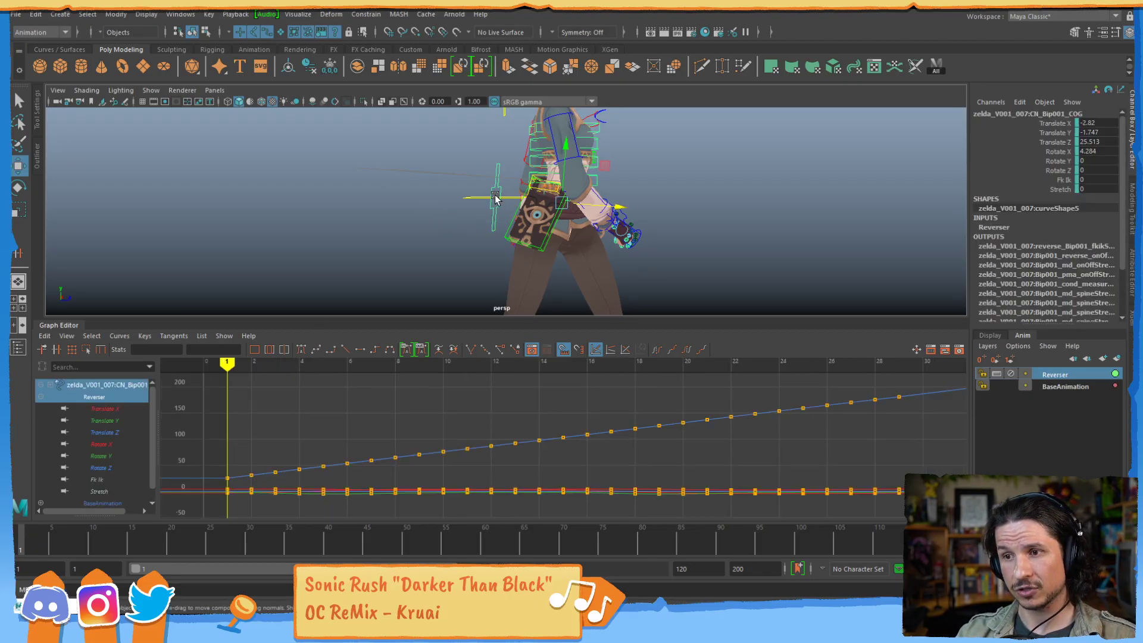
- Copy all Translate Z keys of the centre-of-gravity control from the BaseAnimation layer
click(1070, 389)
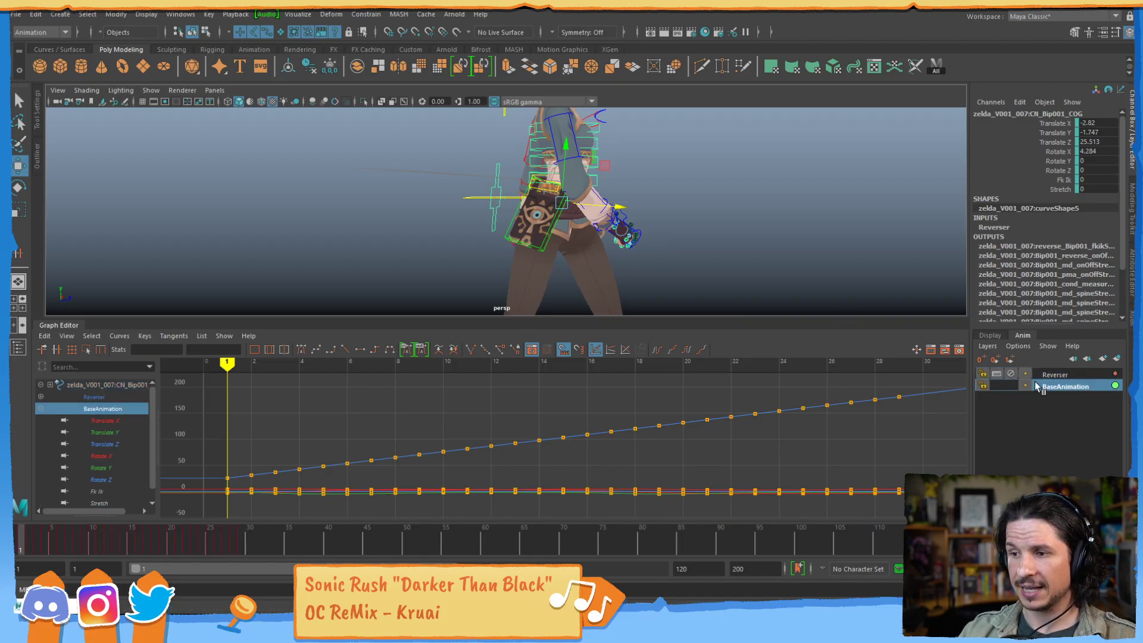
click(125, 445)
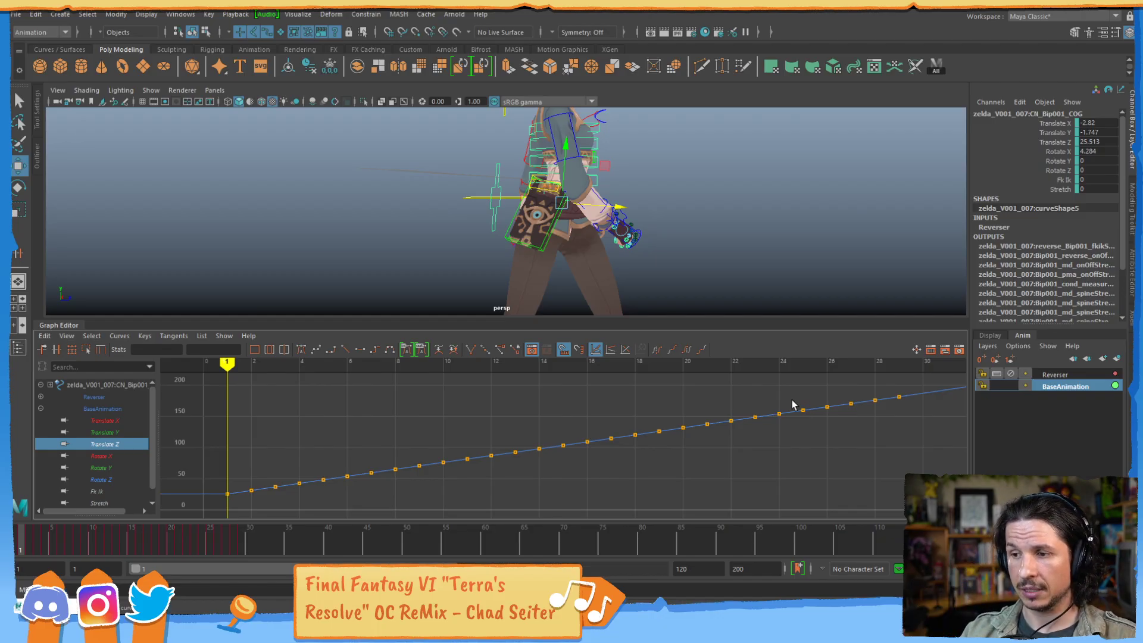
scroll(855, 396, down, 1)
drag(878, 384, 247, 517)
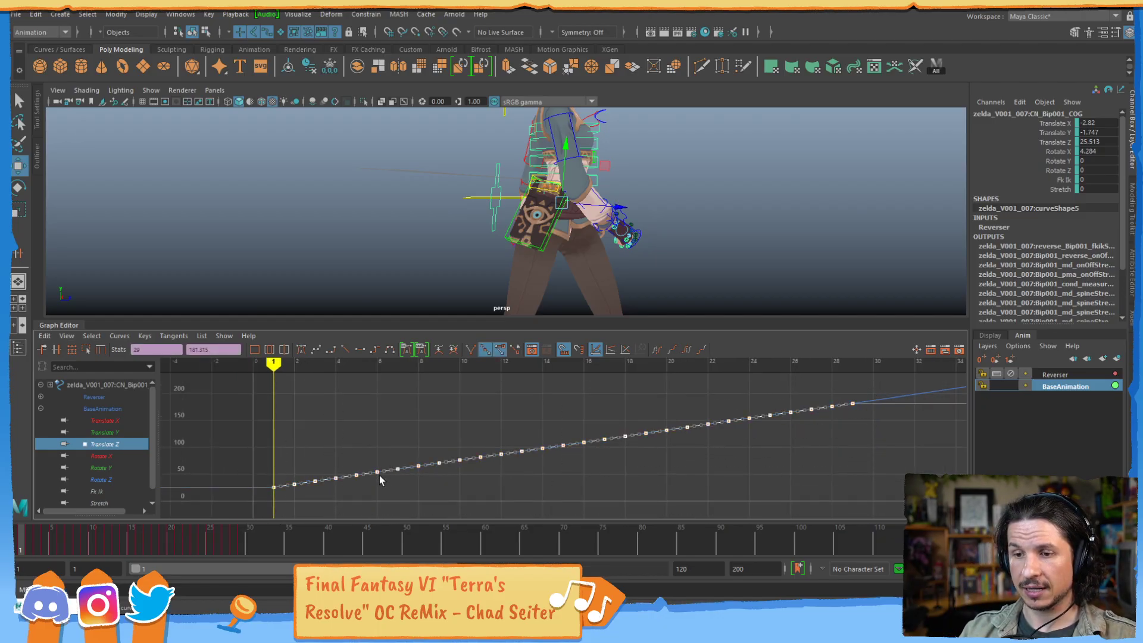
click(48, 337)
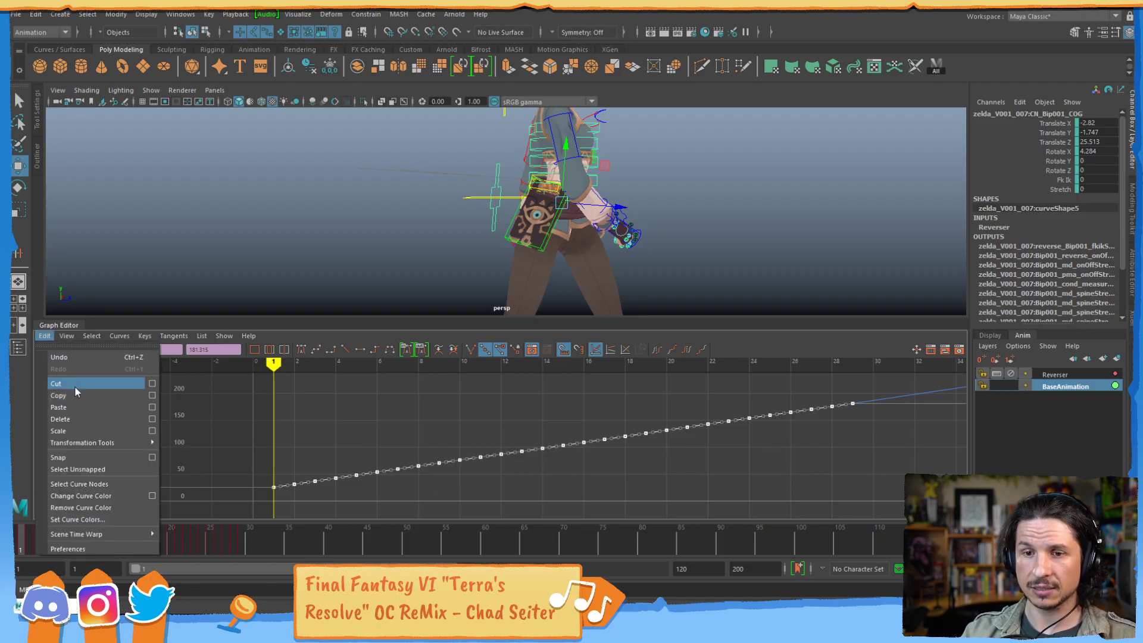
click(71, 394)
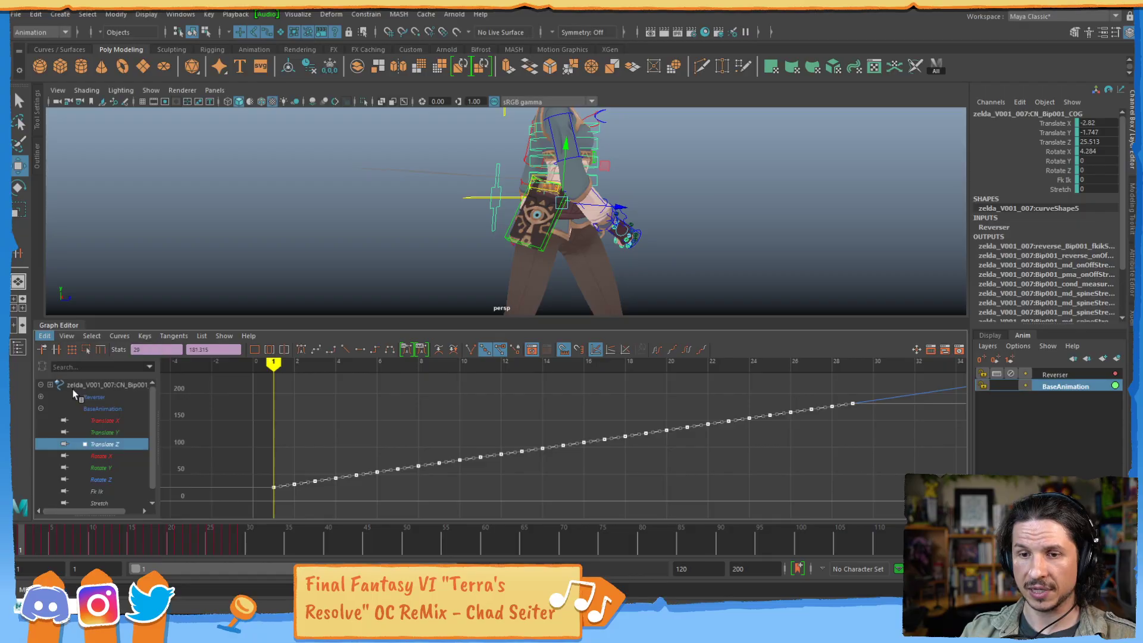
- Key the centre-of-gravity control at frame 1 on the Reverser layer and paste the copied keys onto its Translate Z curve
click(1068, 376)
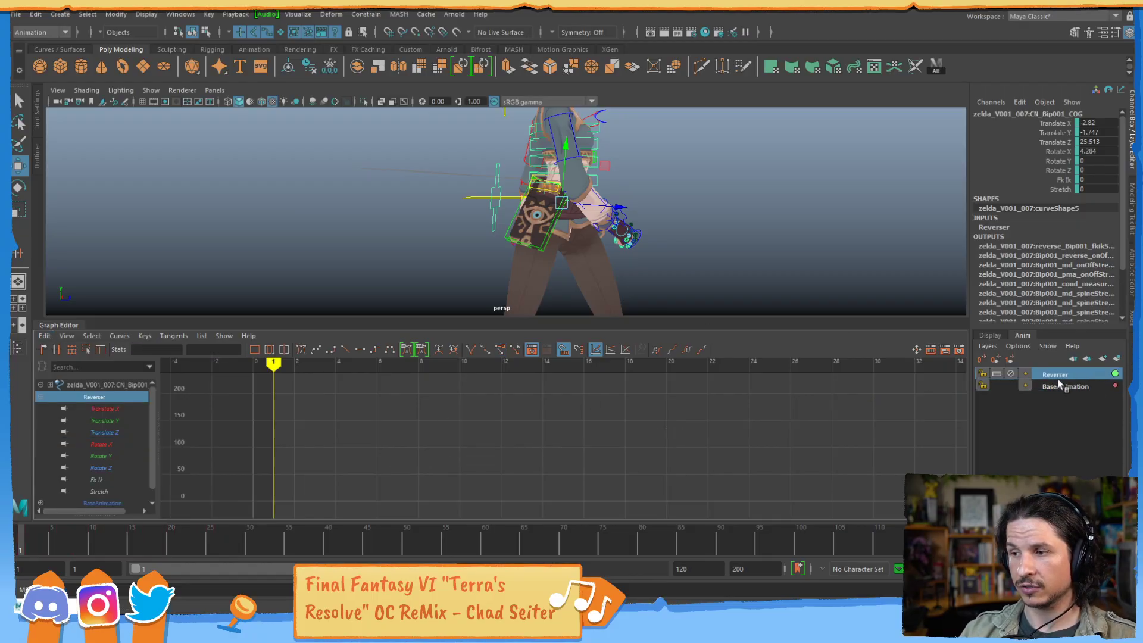
click(115, 431)
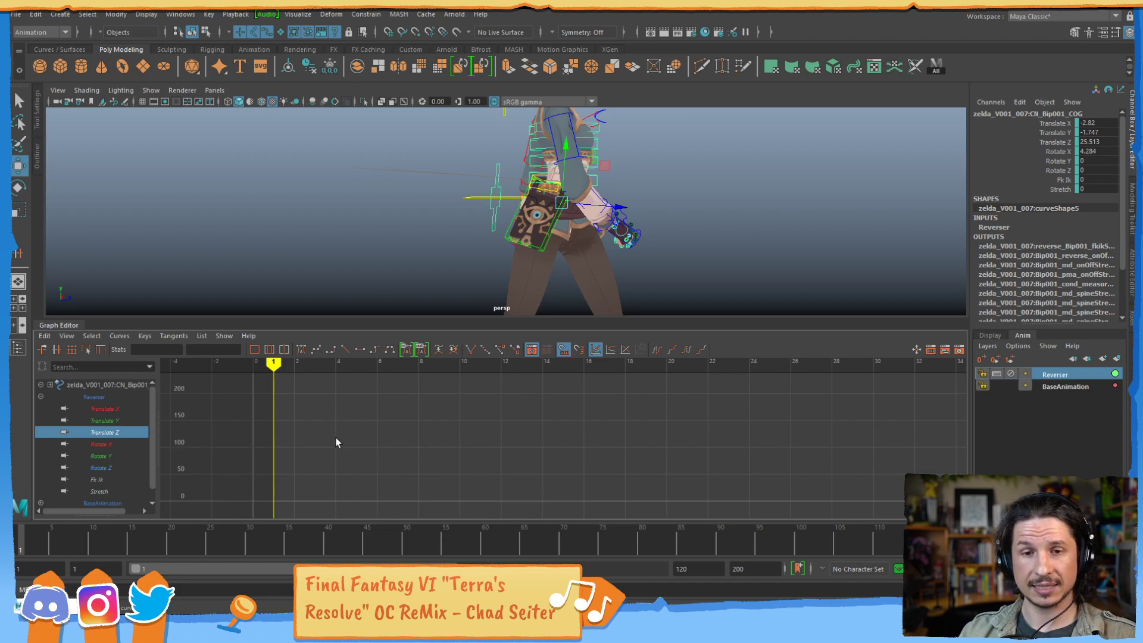
key(f)
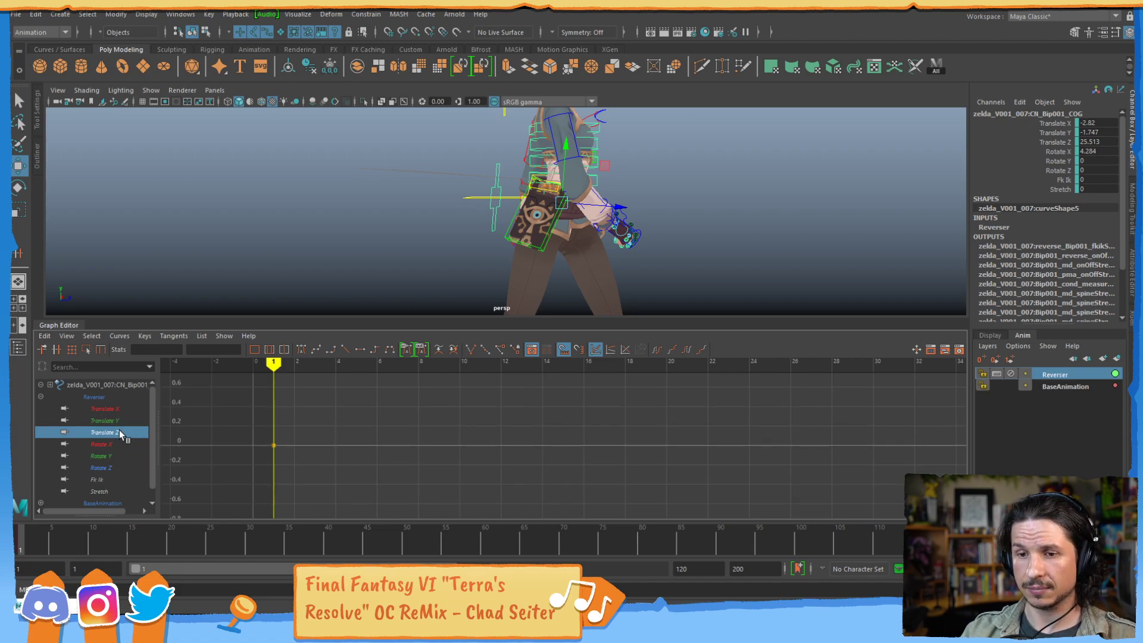
drag(300, 428, 267, 460)
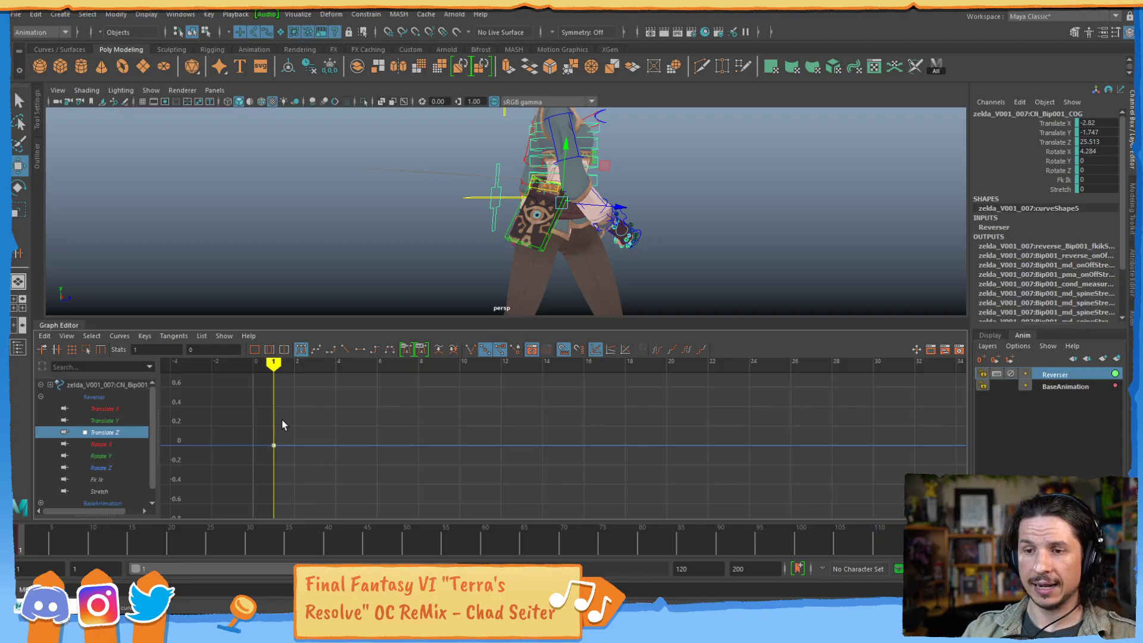
click(45, 335)
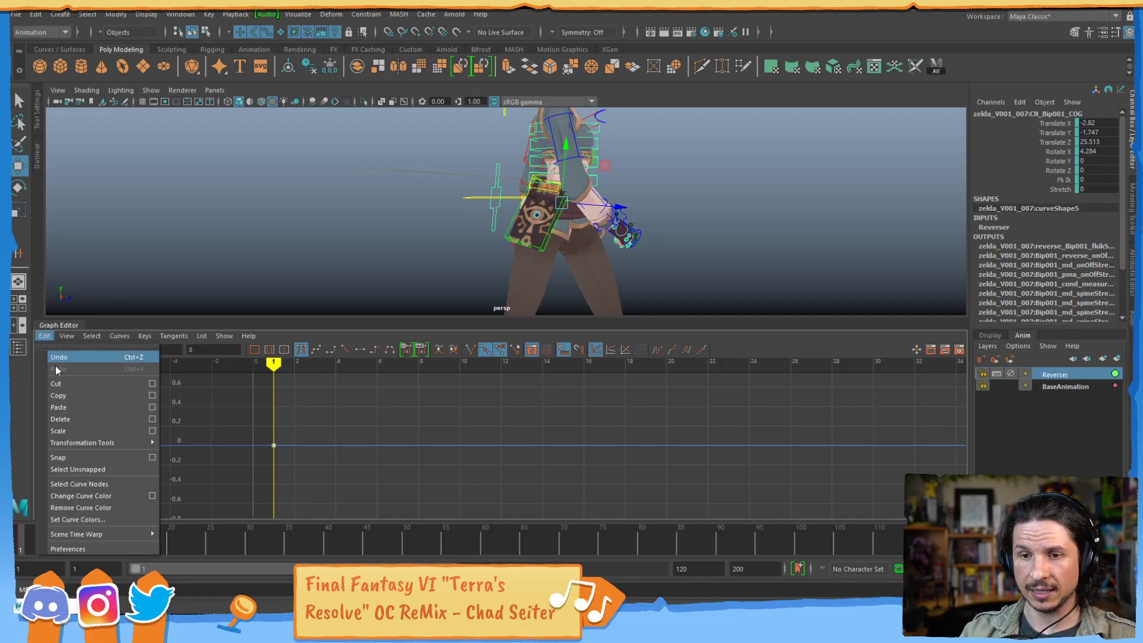
click(80, 408)
key(f)
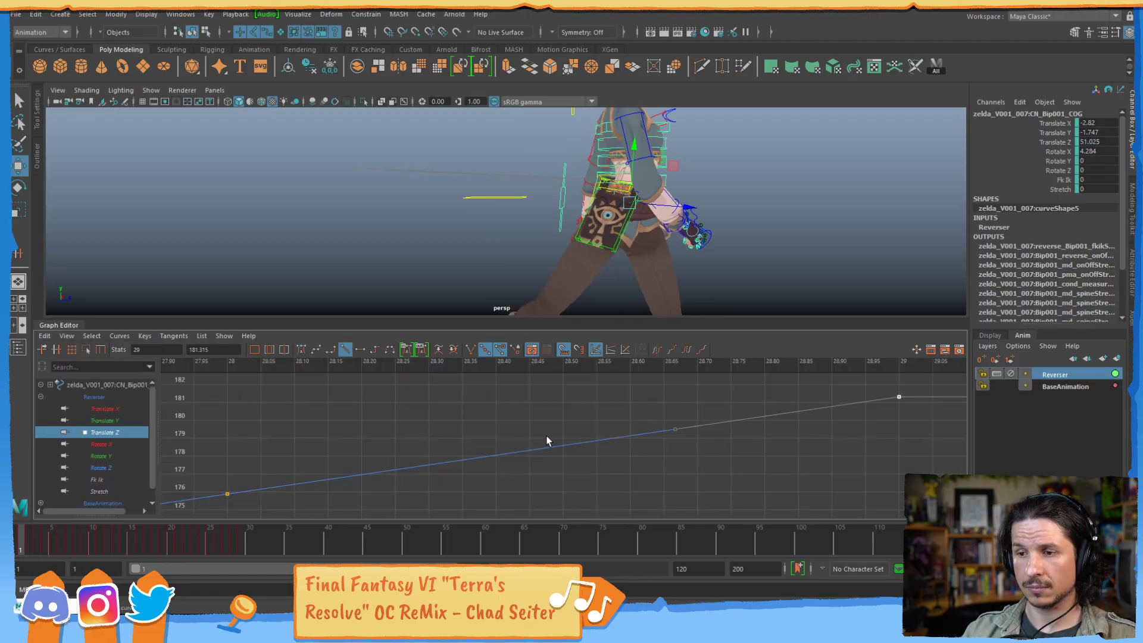
click(403, 447)
scroll(457, 454, down, 5)
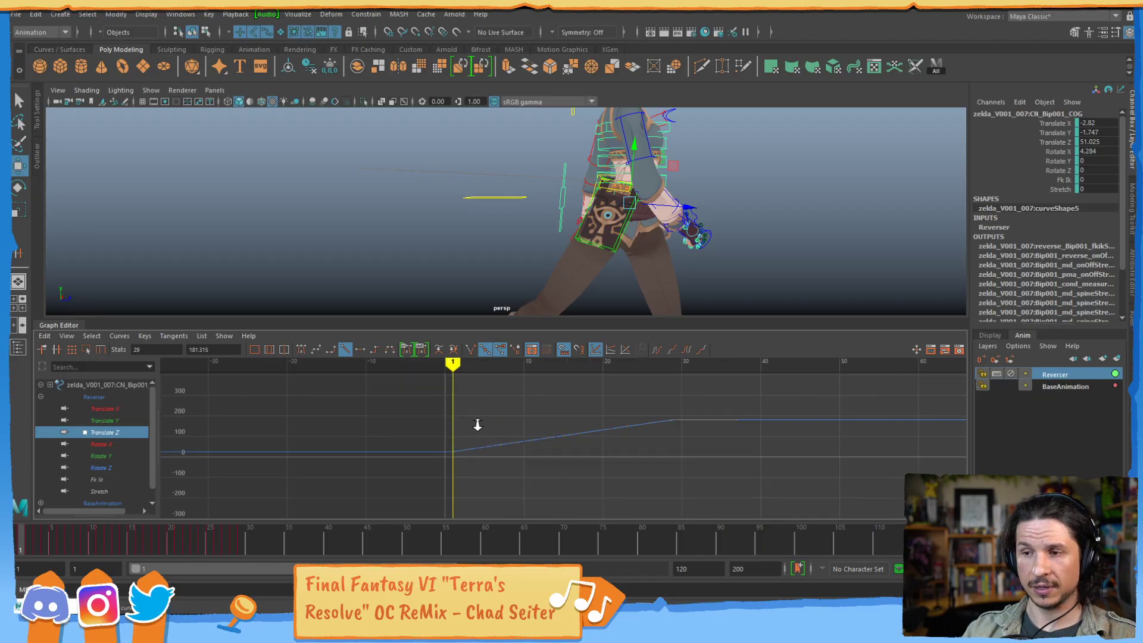
scroll(643, 431, up, 3)
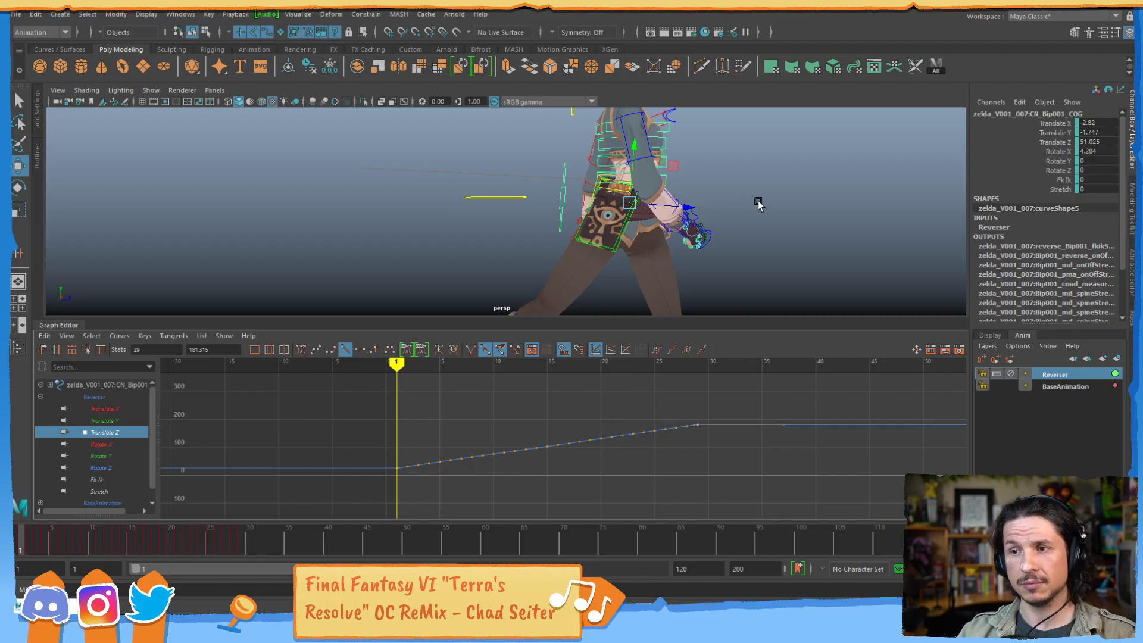
- Scrub the opening frames with the whole character in view to check the effect of the pasted keys, ending at frame 1
alt+right_drag(846, 201, 616, 202)
alt+middle_drag(616, 202, 600, 140)
alt+right_drag(694, 167, 594, 208)
alt+middle_drag(594, 208, 572, 245)
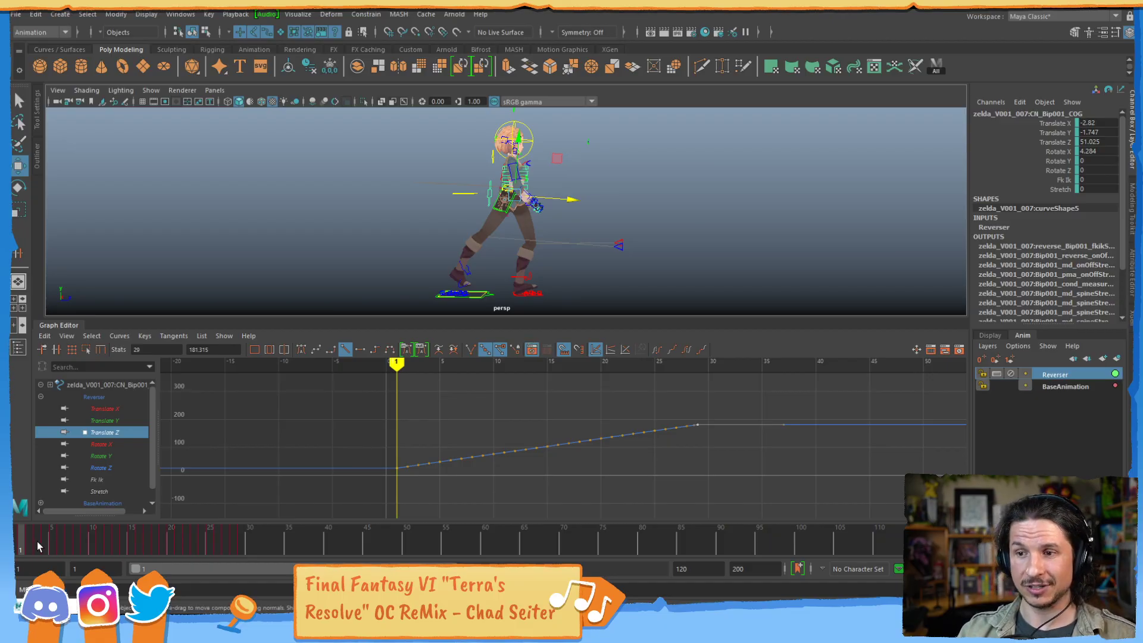
mouse_move(37, 541)
mouse_down()
mouse_move(225, 537)
mouse_move(45, 514)
mouse_move(244, 506)
mouse_move(108, 537)
mouse_move(20, 538)
mouse_up()
- Scale all of the control's Reverser Translate Z keys by a value of -1 about pivot 0, and scrub to frame 10 to check the walk
click(697, 410)
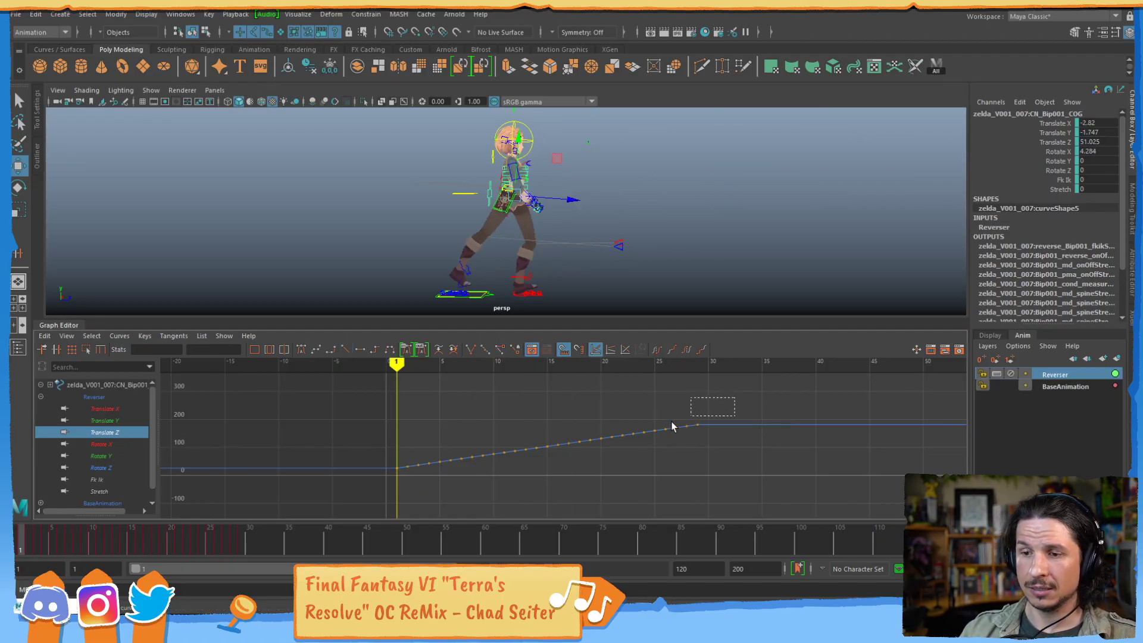
drag(672, 426, 670, 428)
click(464, 430)
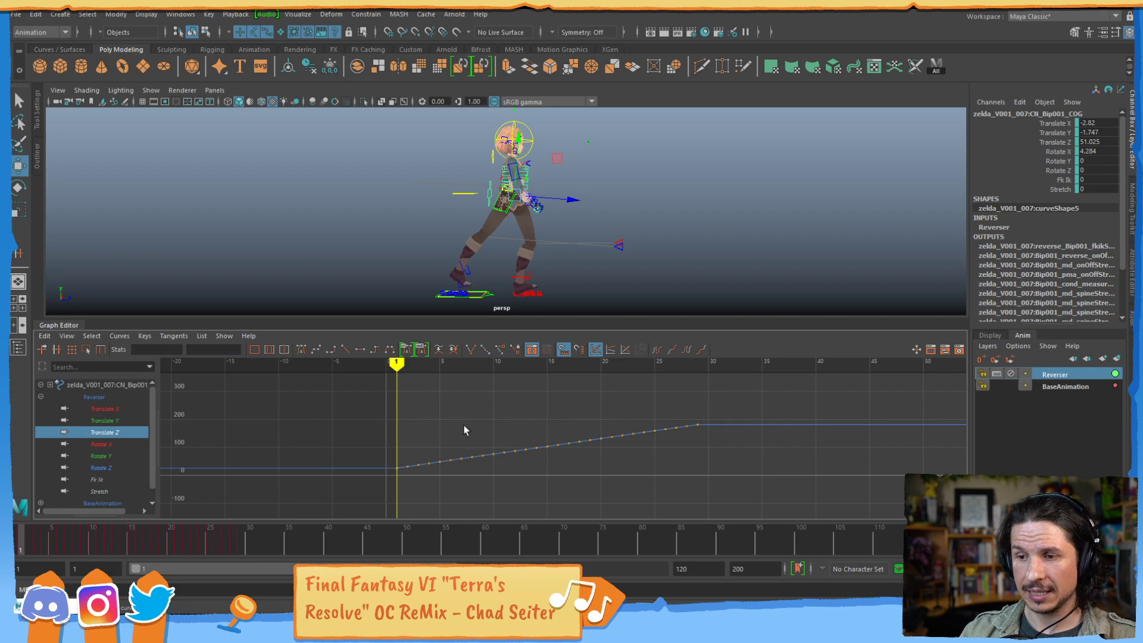
click(478, 454)
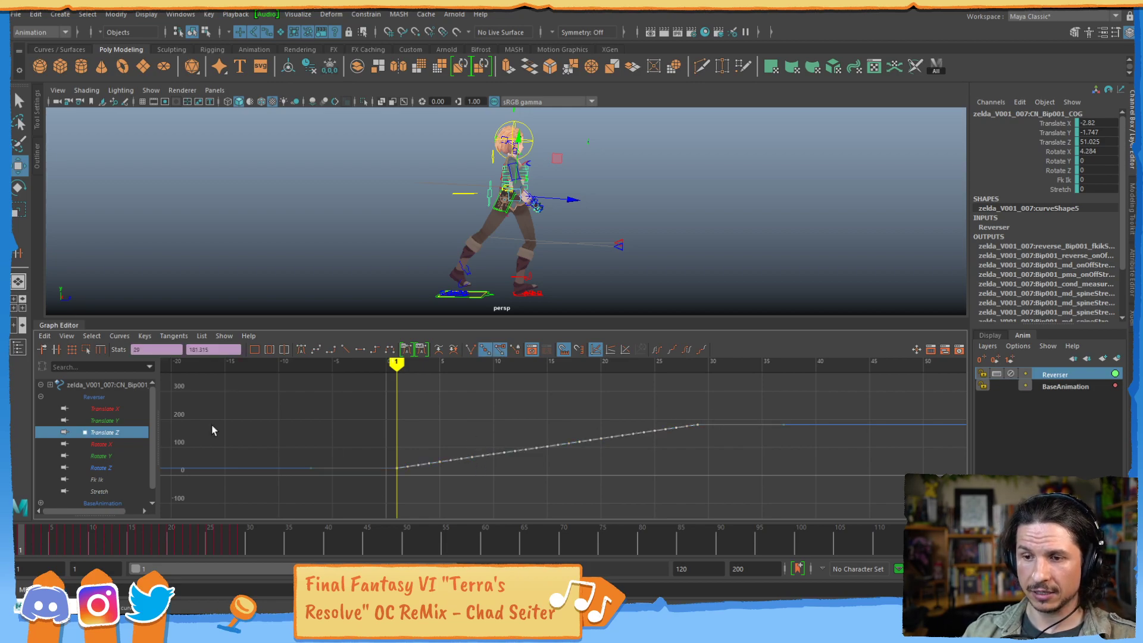
click(45, 336)
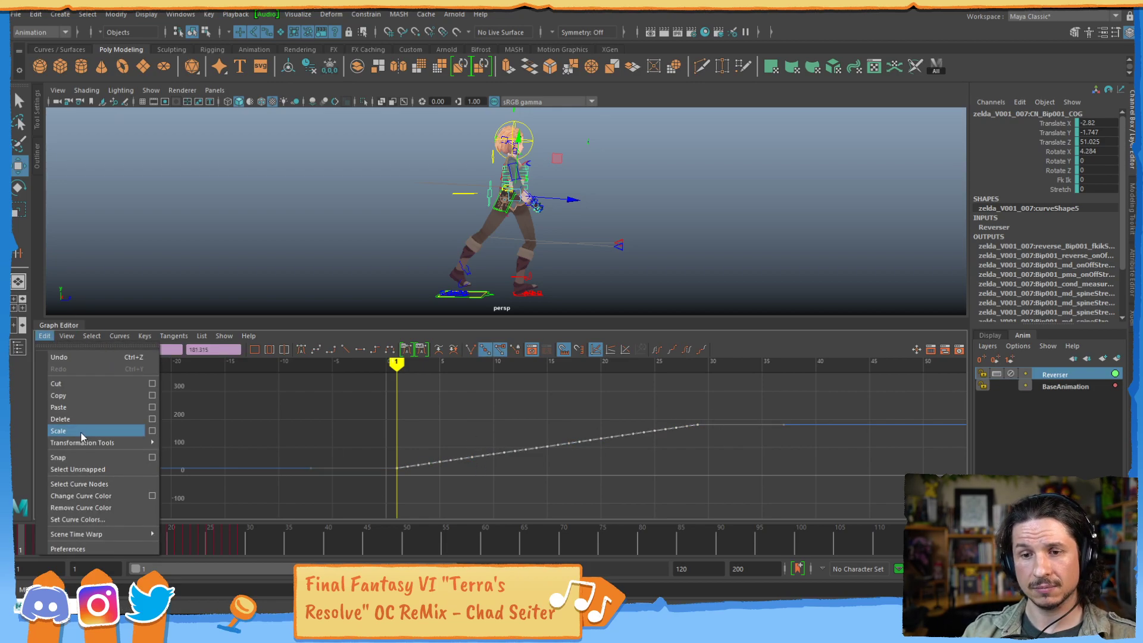
click(153, 430)
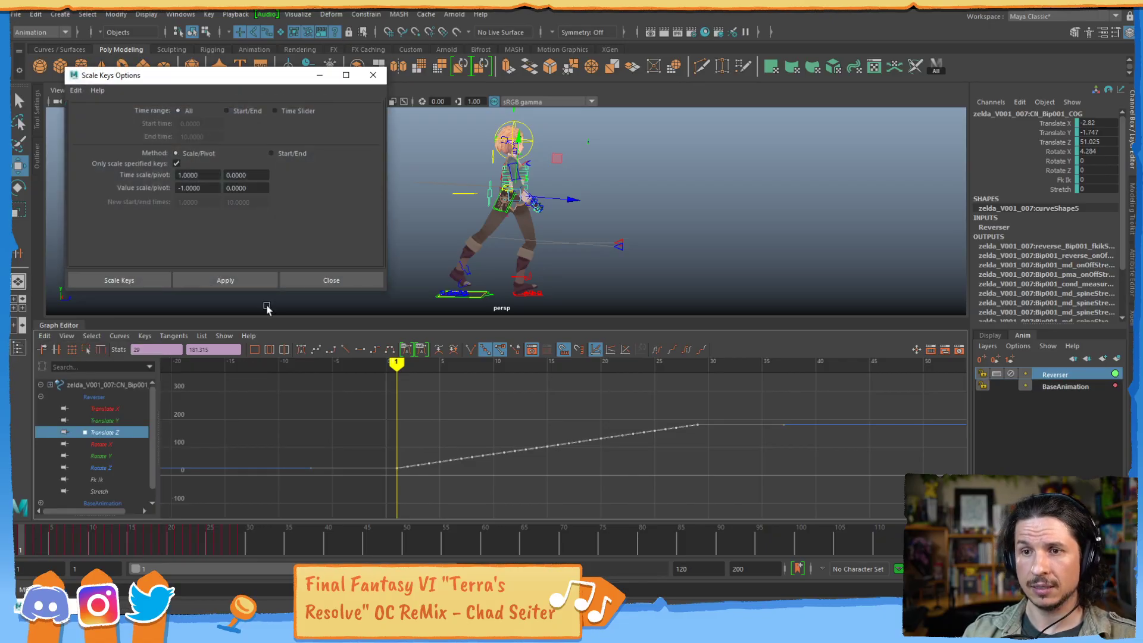
double_click(203, 188)
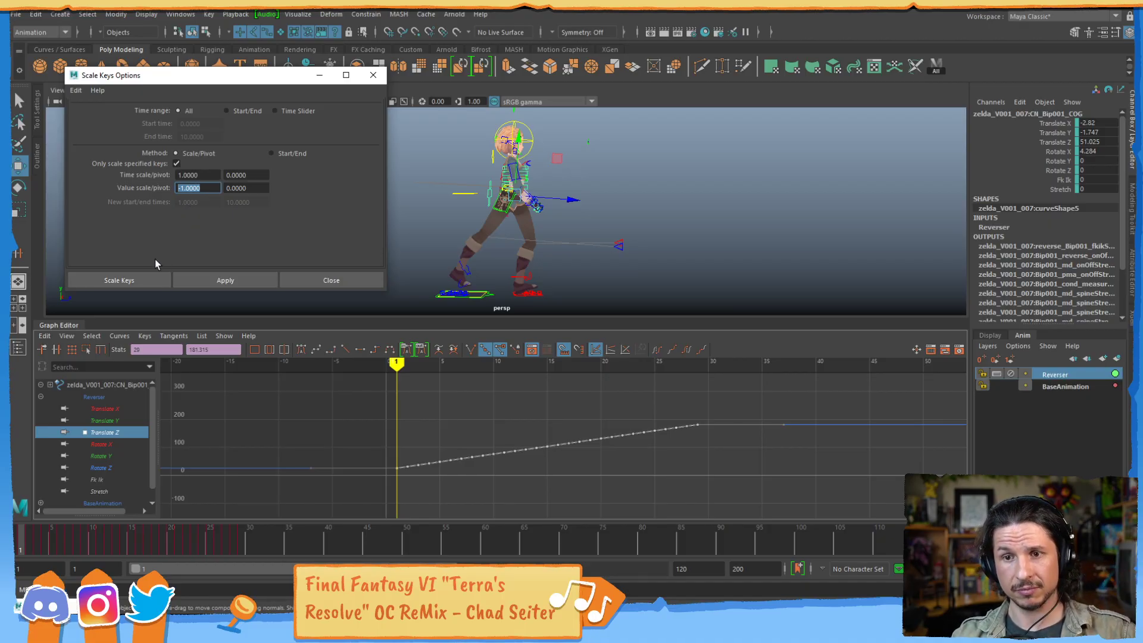
click(129, 277)
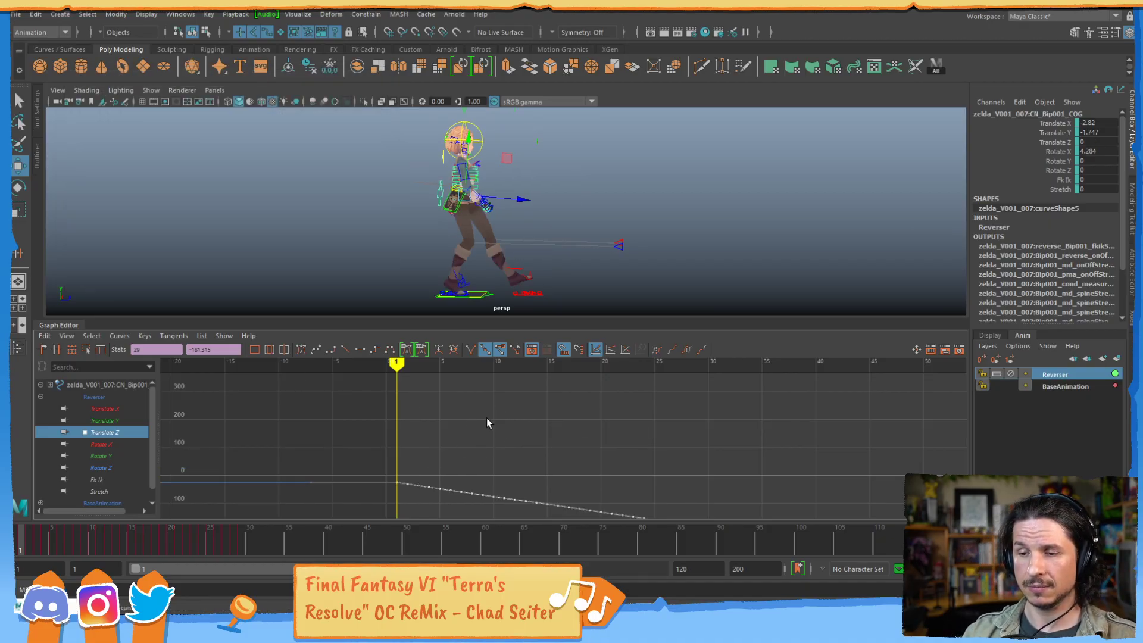
alt+middle_drag(500, 416, 464, 364)
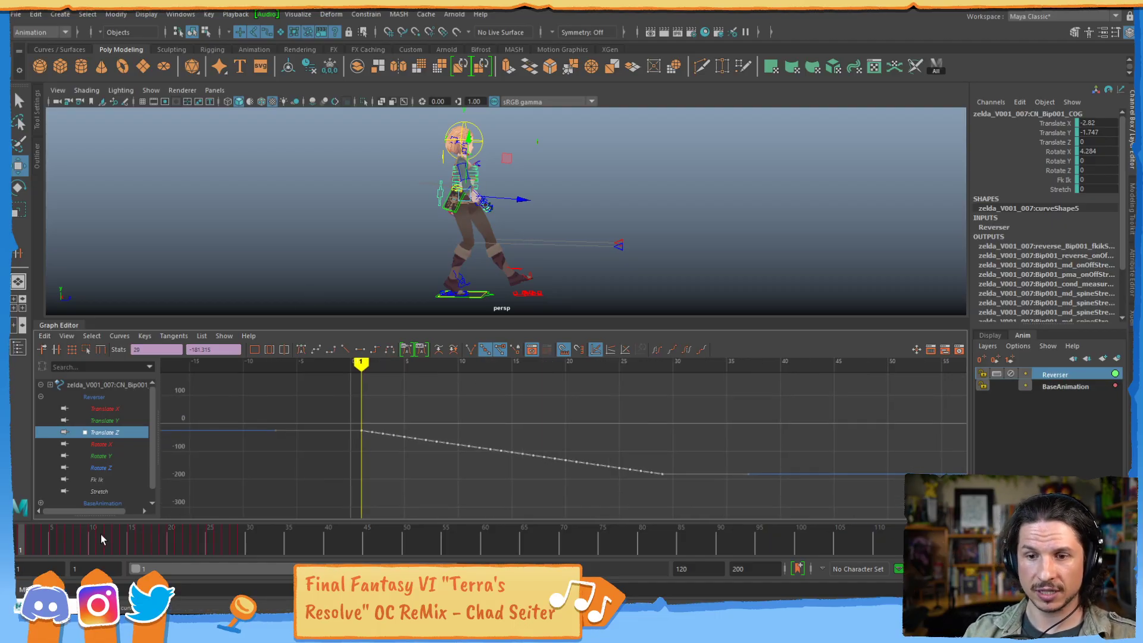
drag(26, 541, 93, 538)
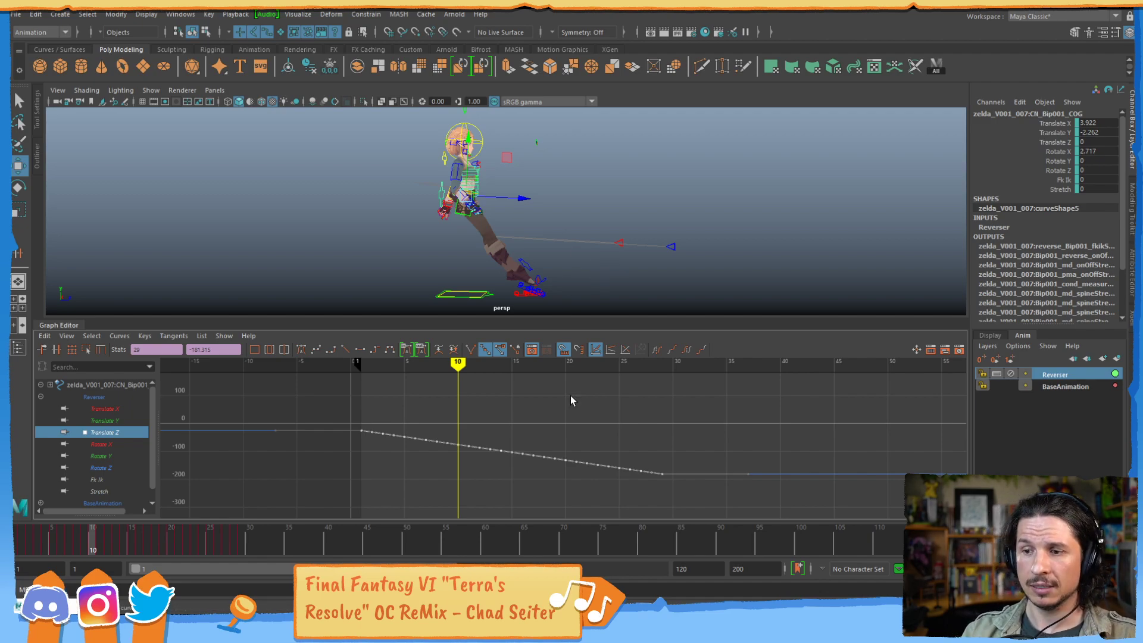
- Copy all the inverted Translate Z keys of the centre-of-gravity control from the Reverser layer
click(558, 449)
drag(546, 451, 545, 468)
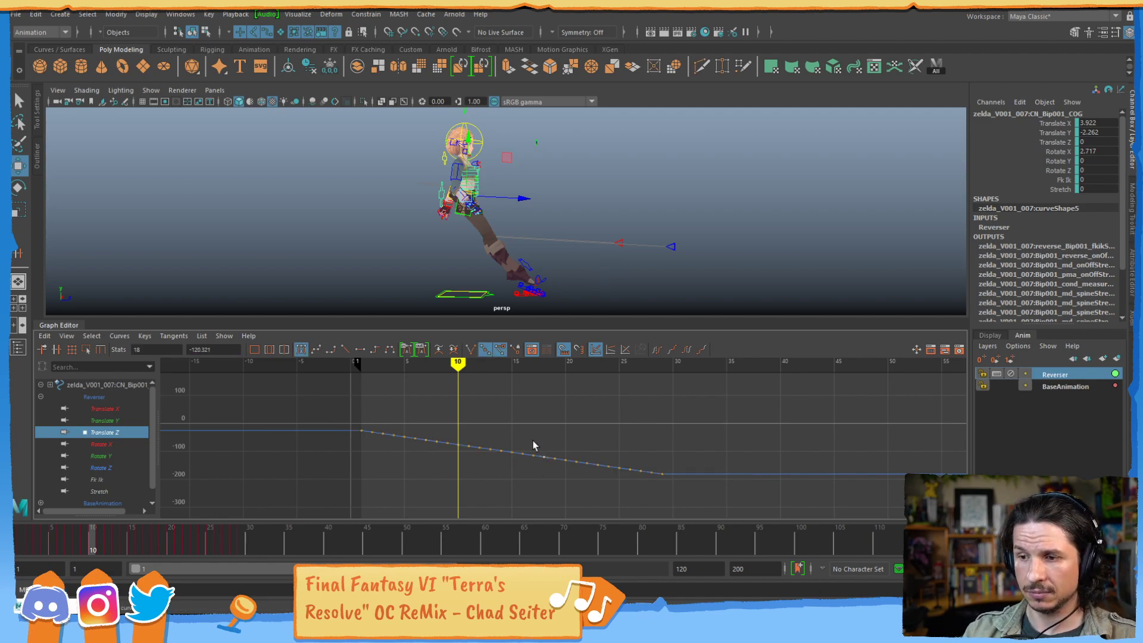
drag(713, 428, 273, 513)
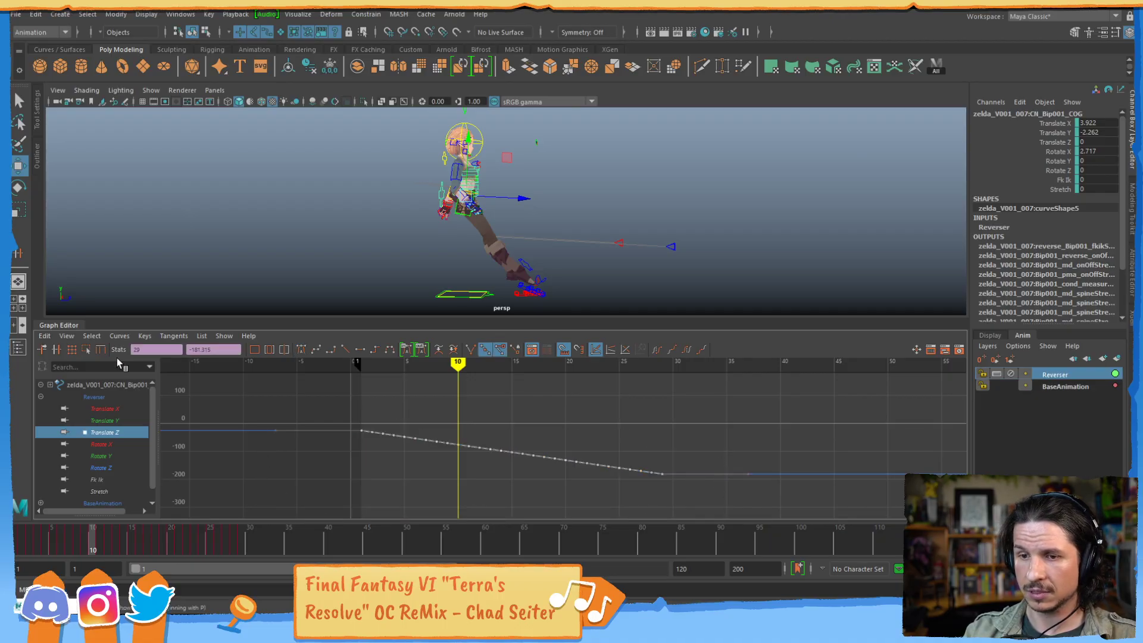
click(49, 337)
click(67, 396)
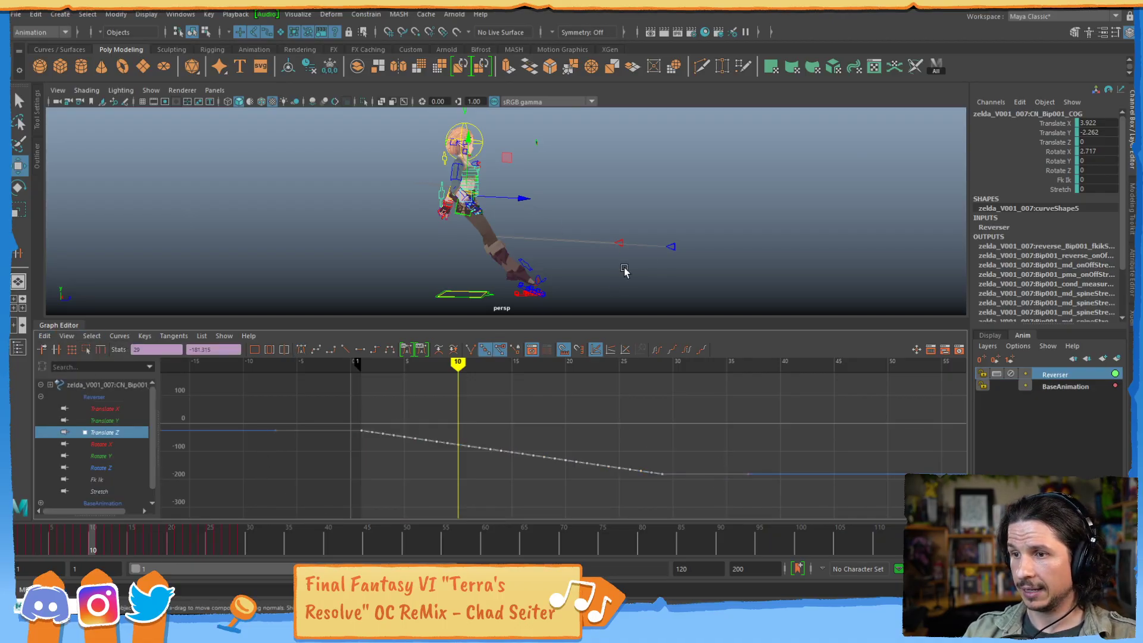
- Select the knee controls together with the IK foot controls
drag(716, 229, 584, 272)
alt+middle_drag(503, 257, 528, 192)
alt+right_drag(527, 193, 652, 221)
alt+drag(585, 237, 569, 269)
alt+right_drag(570, 269, 706, 256)
alt+middle_drag(643, 262, 595, 215)
alt+right_drag(595, 215, 649, 238)
click(550, 237)
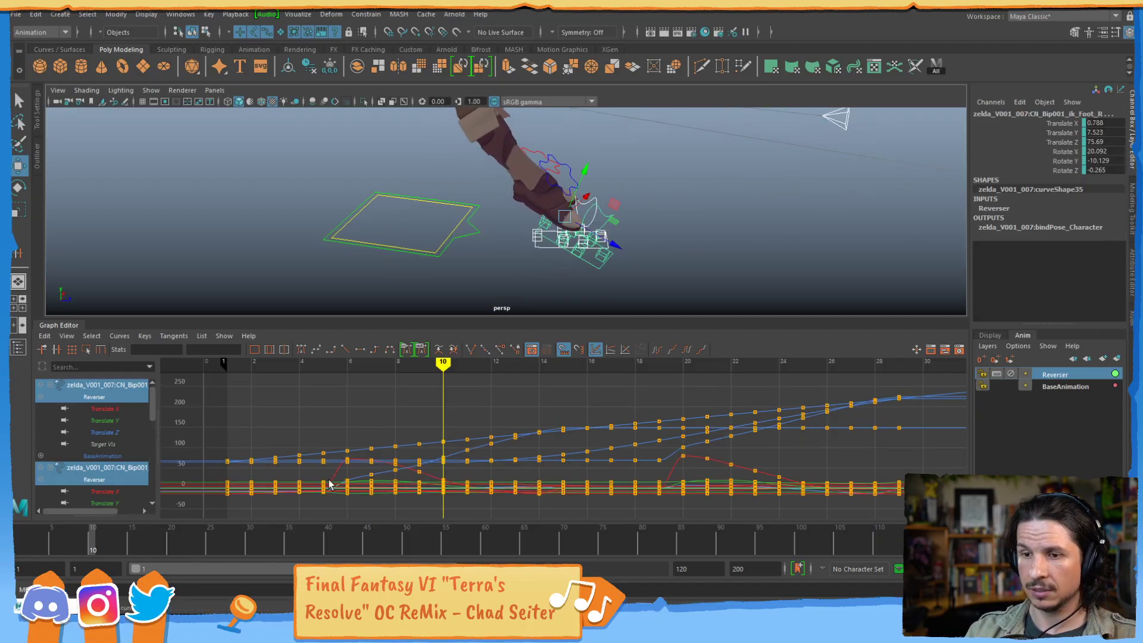
- Set a key for the selected leg controls at frame 1 on the Reverser layer
click(1065, 375)
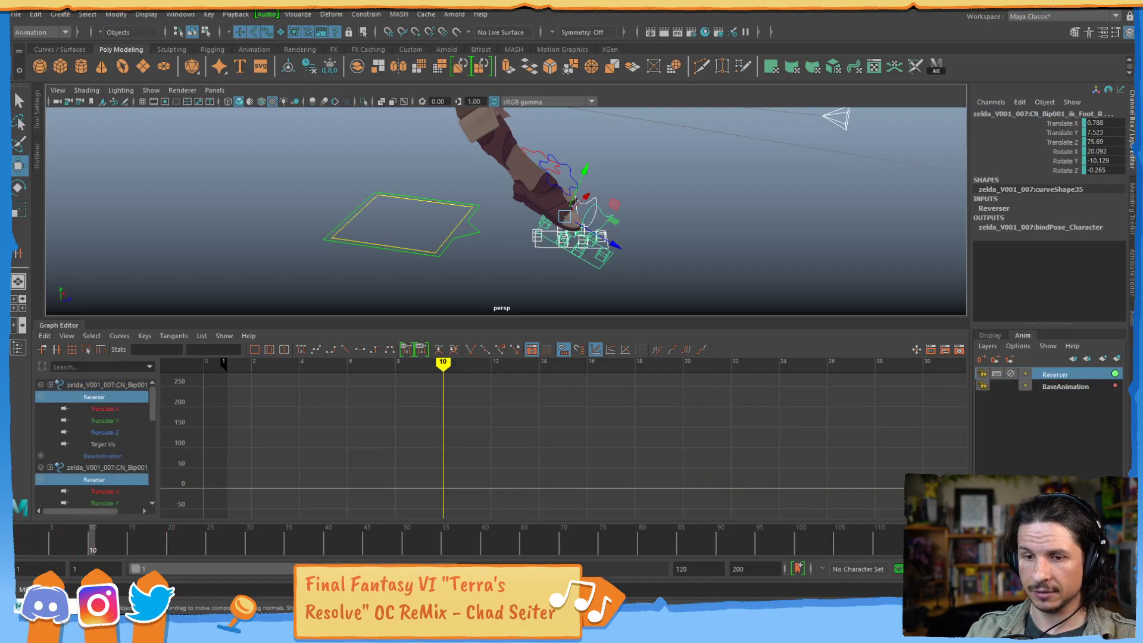
click(21, 540)
key(s)
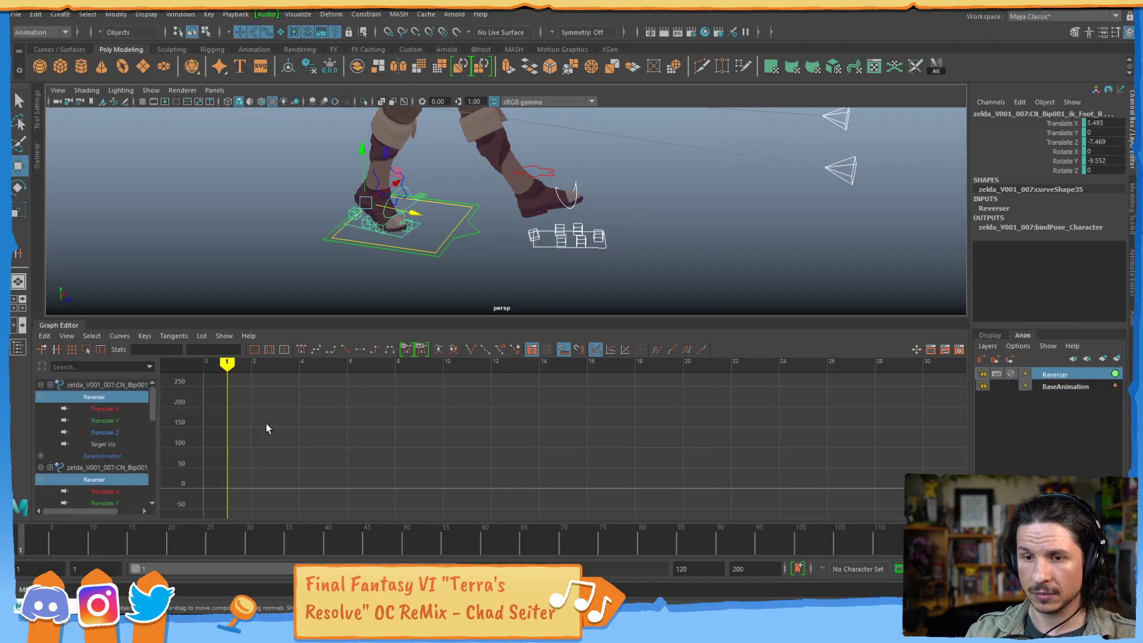
key(f)
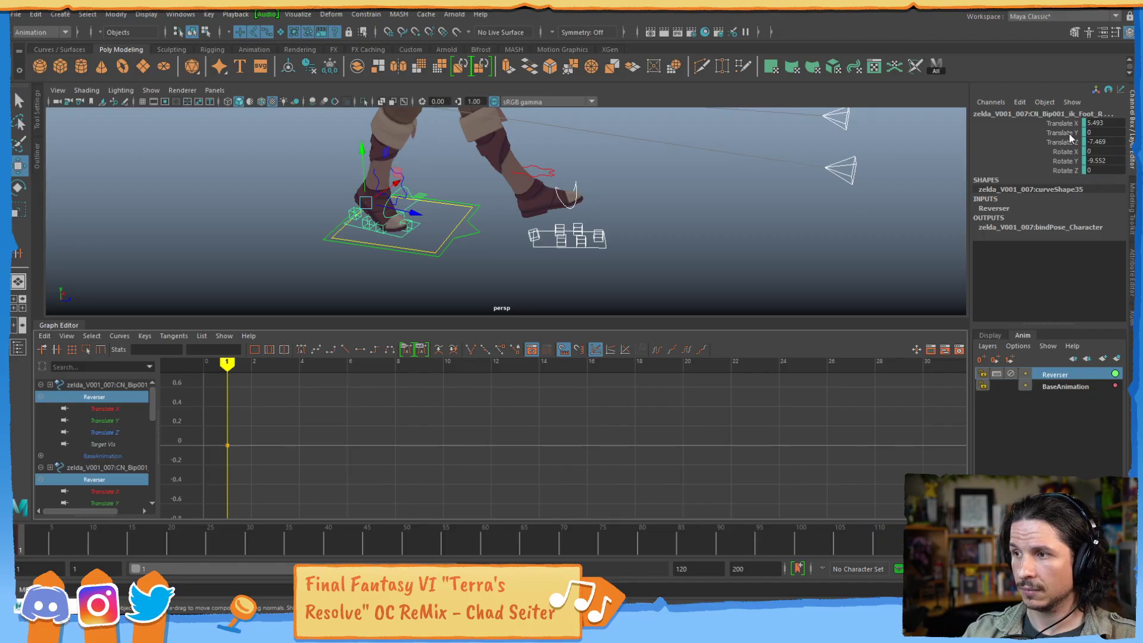
- Paste the inverted keys onto the Reverser Translate Z curves of the selected knee and foot controls at frame 1
click(1065, 142)
key(f)
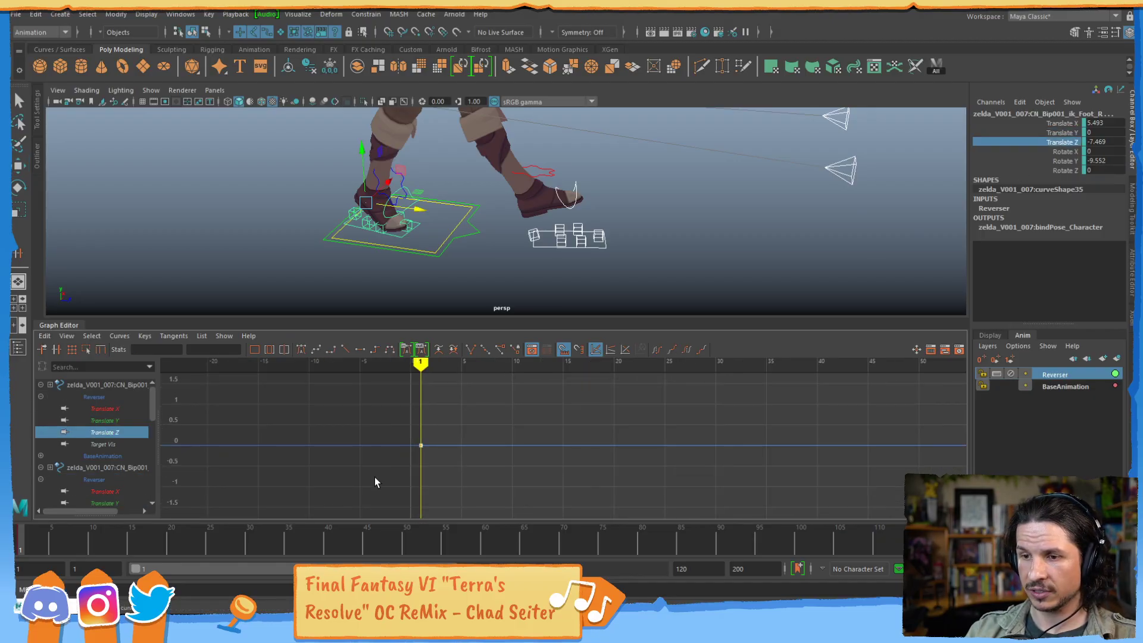
drag(383, 455, 447, 445)
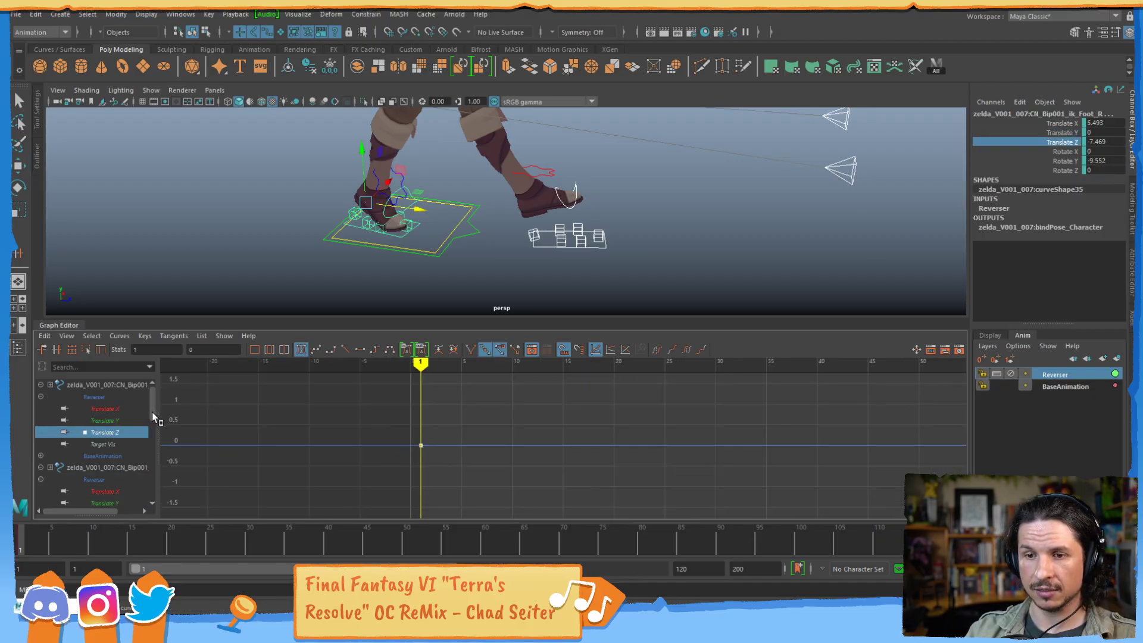
scroll(152, 412, down, 3)
click(46, 336)
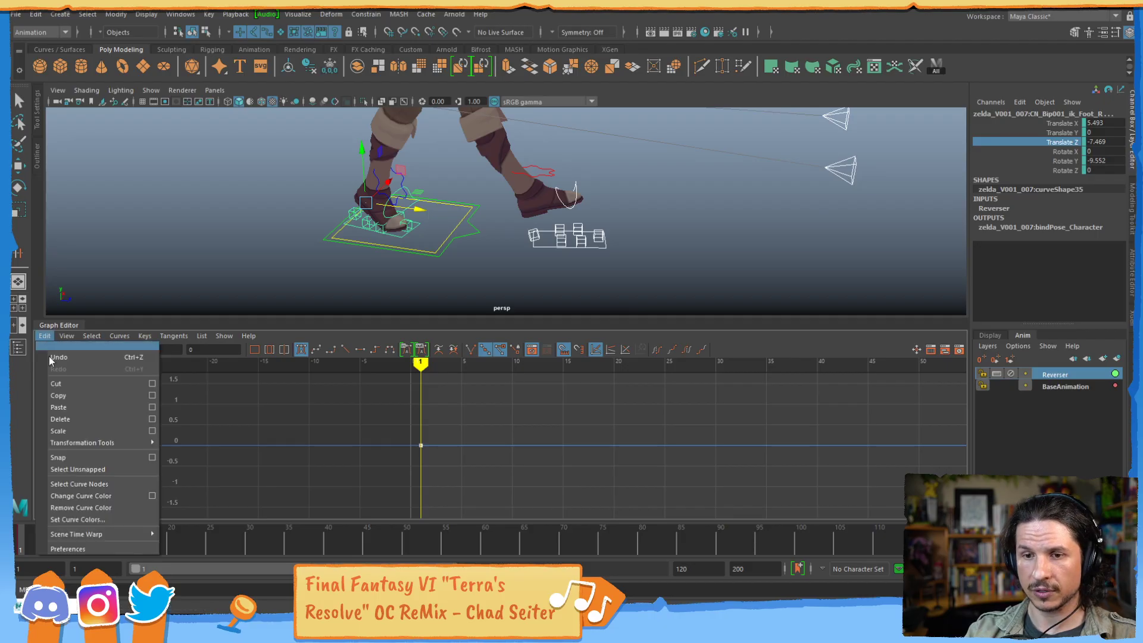
click(67, 407)
key(a)
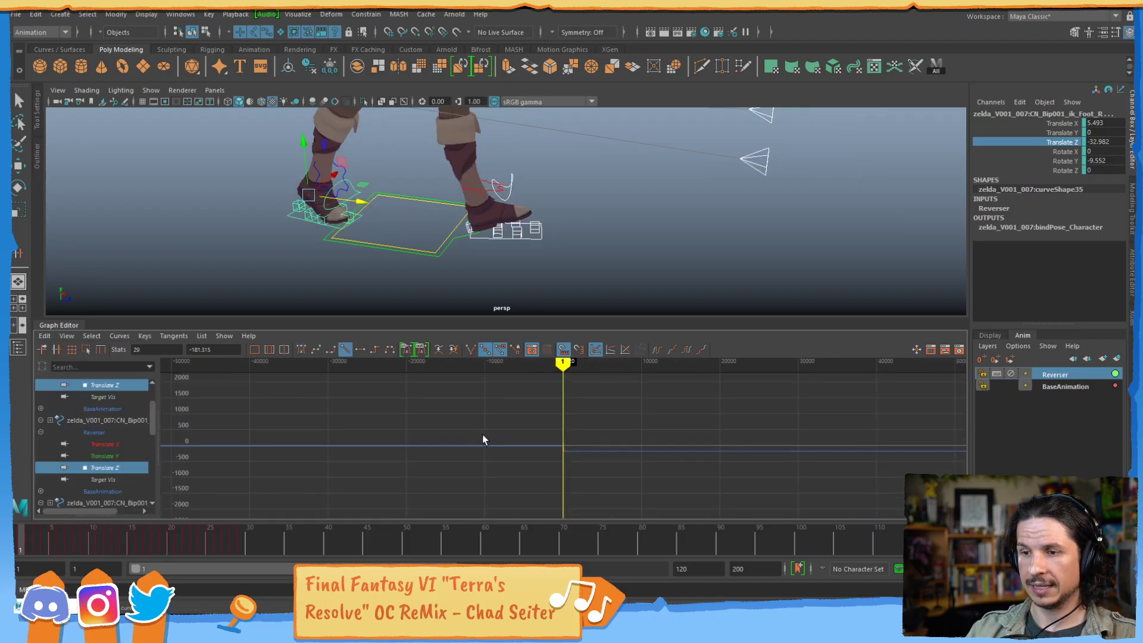
alt+right_drag(525, 444, 654, 463)
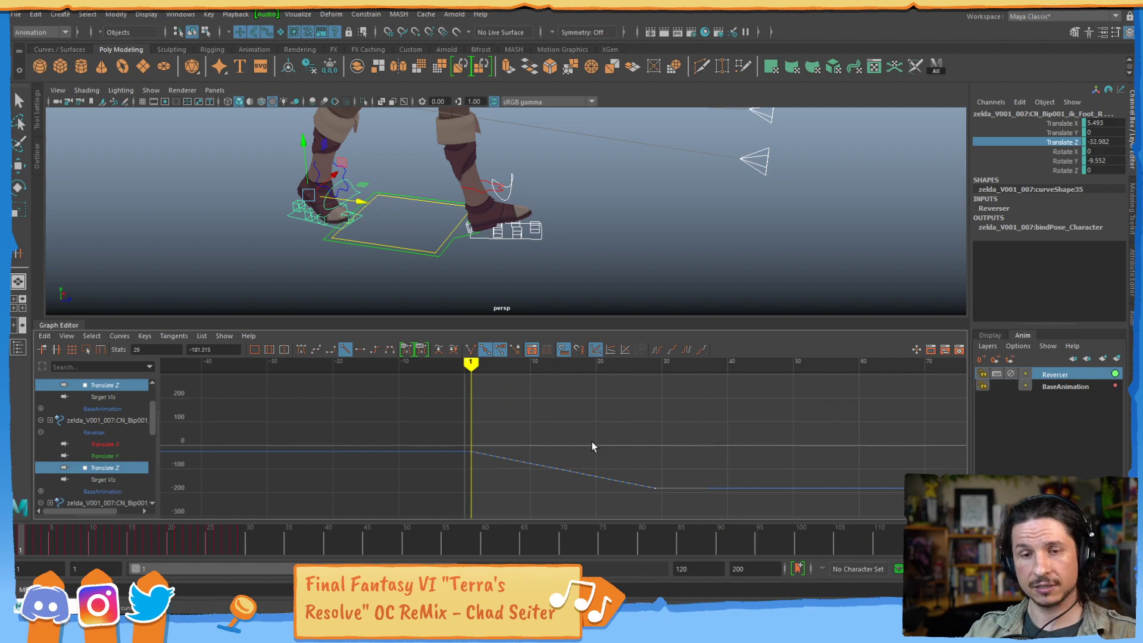
- Check from the side and at an angle that the body and feet stay in place over the first frames of the walk
alt+right_drag(583, 139, 513, 124)
alt+drag(513, 124, 547, 154)
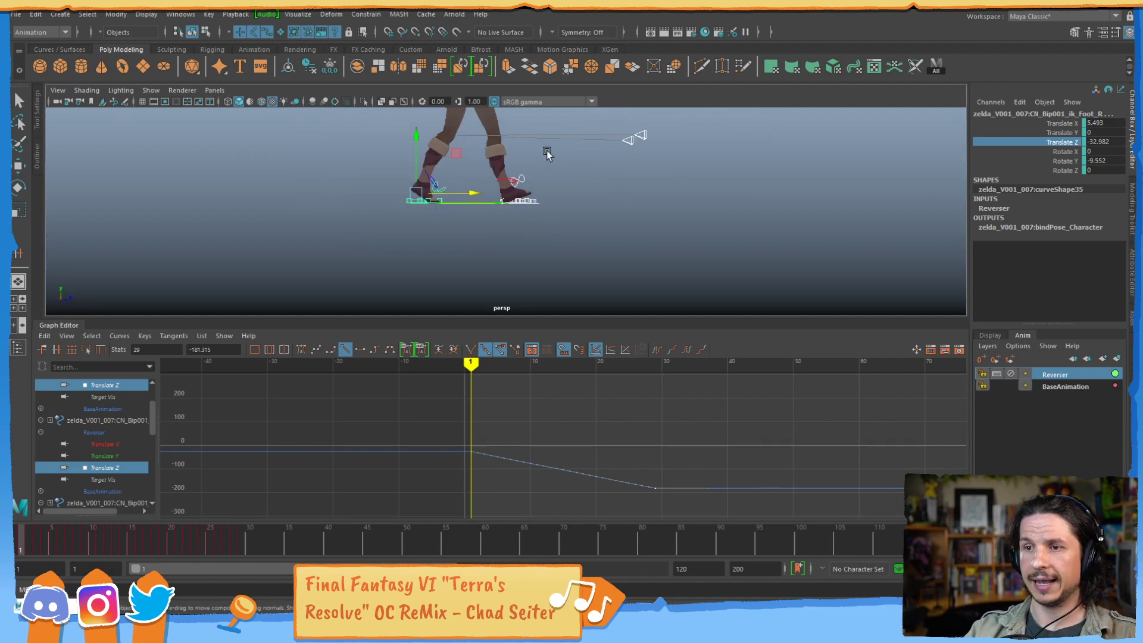
alt+right_drag(548, 153, 489, 177)
alt+middle_drag(489, 178, 475, 230)
alt+right_drag(526, 169, 484, 214)
alt+middle_drag(485, 215, 458, 238)
drag(47, 539, 100, 530)
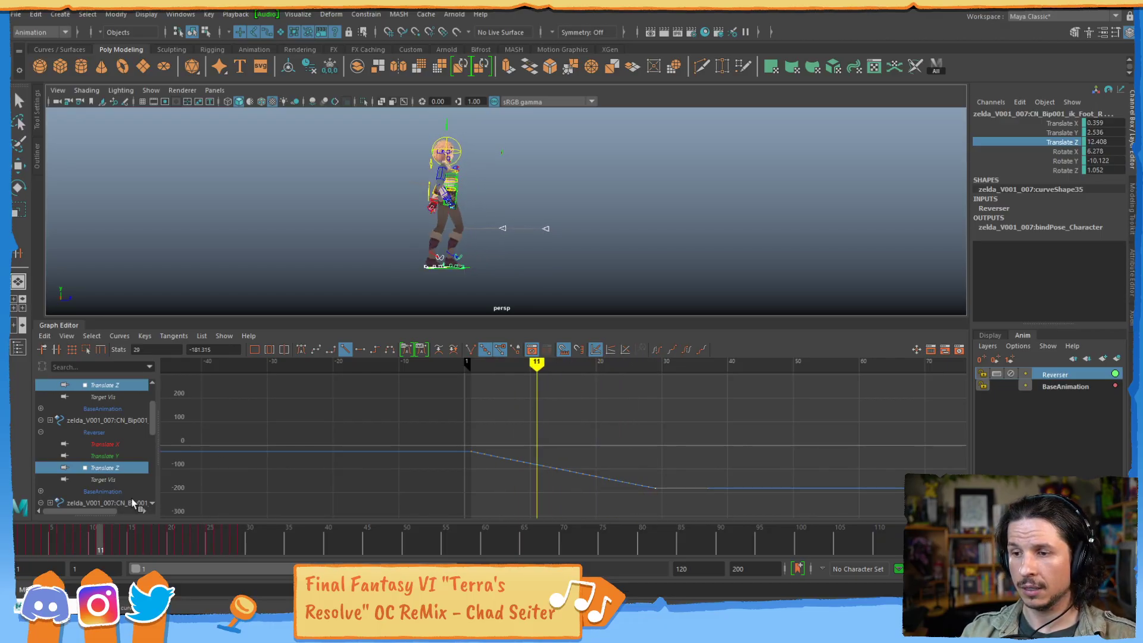
alt+drag(399, 223, 565, 206)
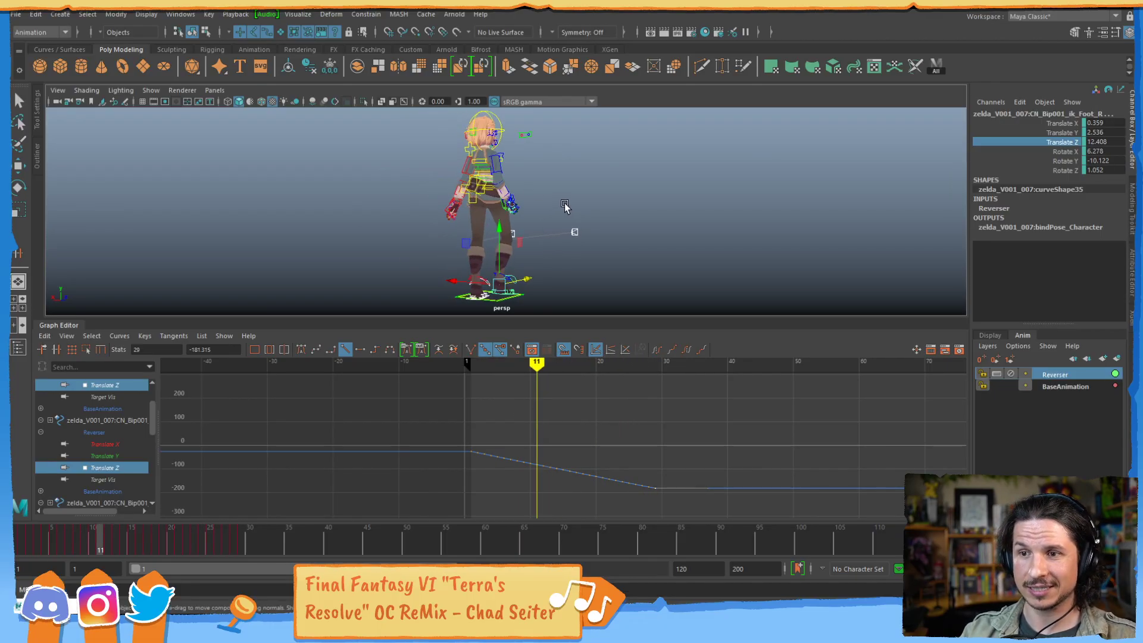
scroll(503, 191, up, 2)
- Select the centre-of-gravity control and play the walk past its last Reverser key
shift+click(465, 198)
alt+drag(760, 188, 469, 281)
key(alt+v)
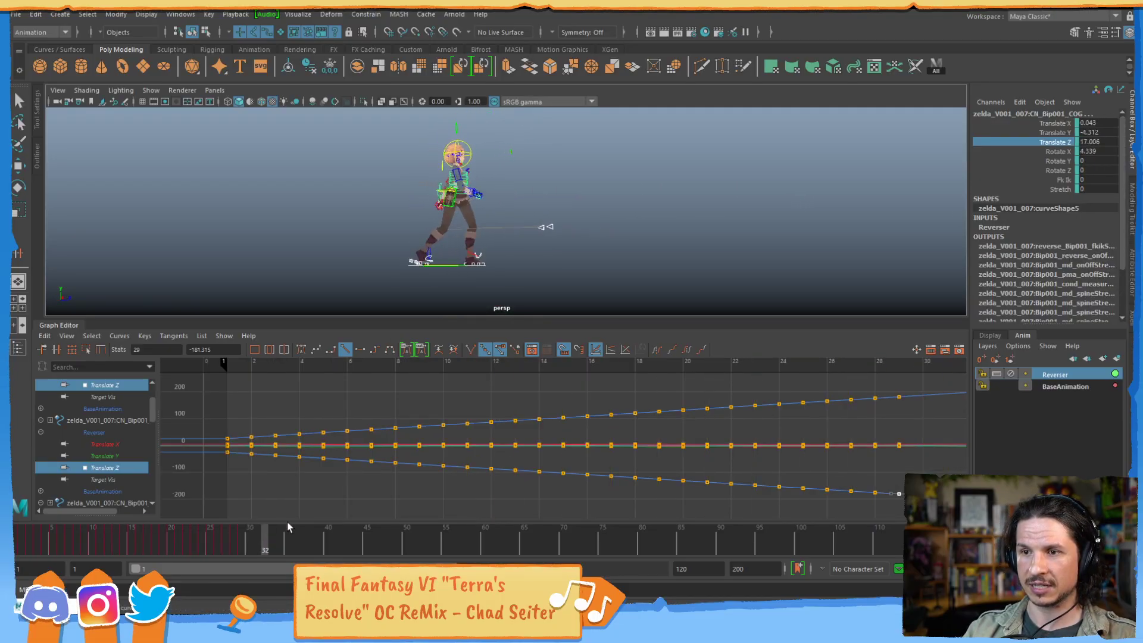
drag(327, 536, 116, 491)
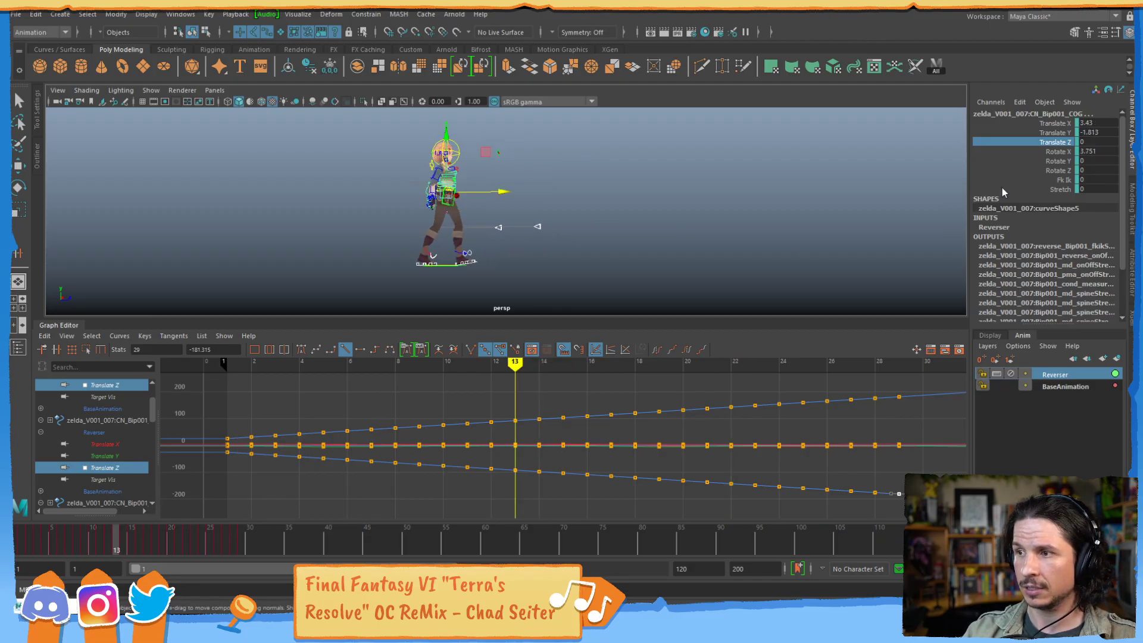
- Set the post-infinity of the centre-of-gravity control's Reverser Translate Z curve to Cycle with Offset
click(1062, 141)
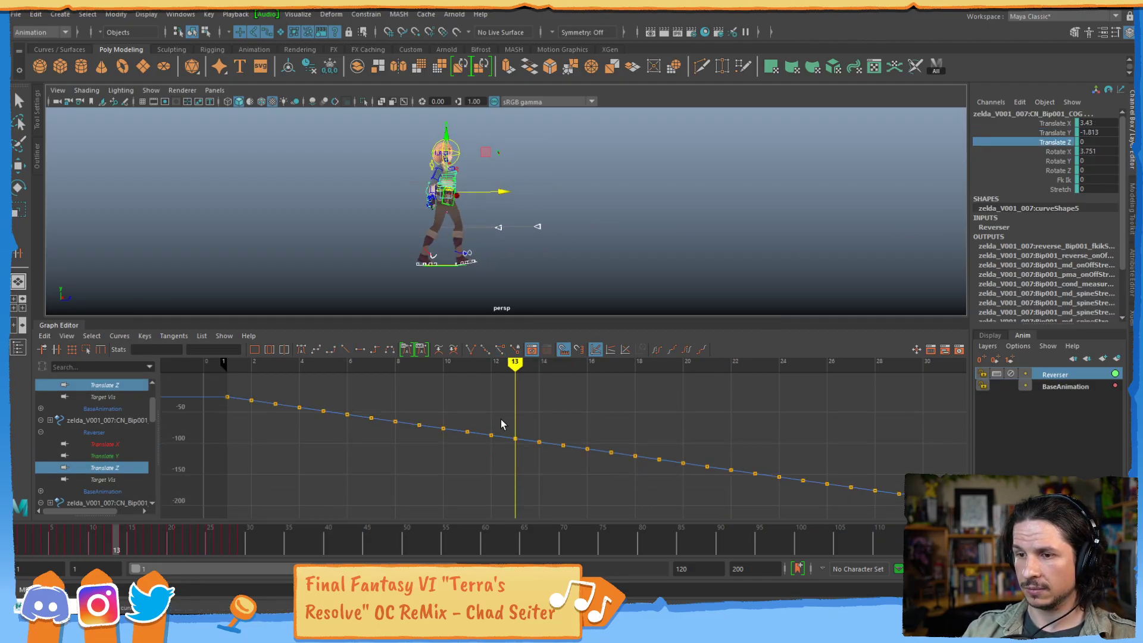
click(490, 433)
click(145, 336)
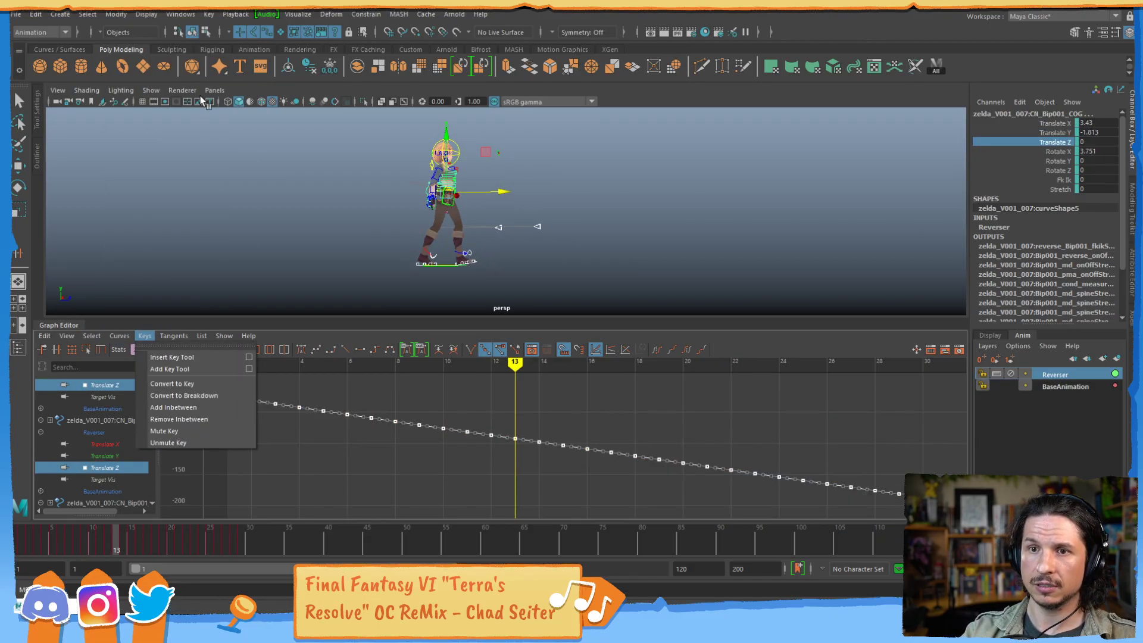
mouse_move(118, 334)
mouse_move(194, 59)
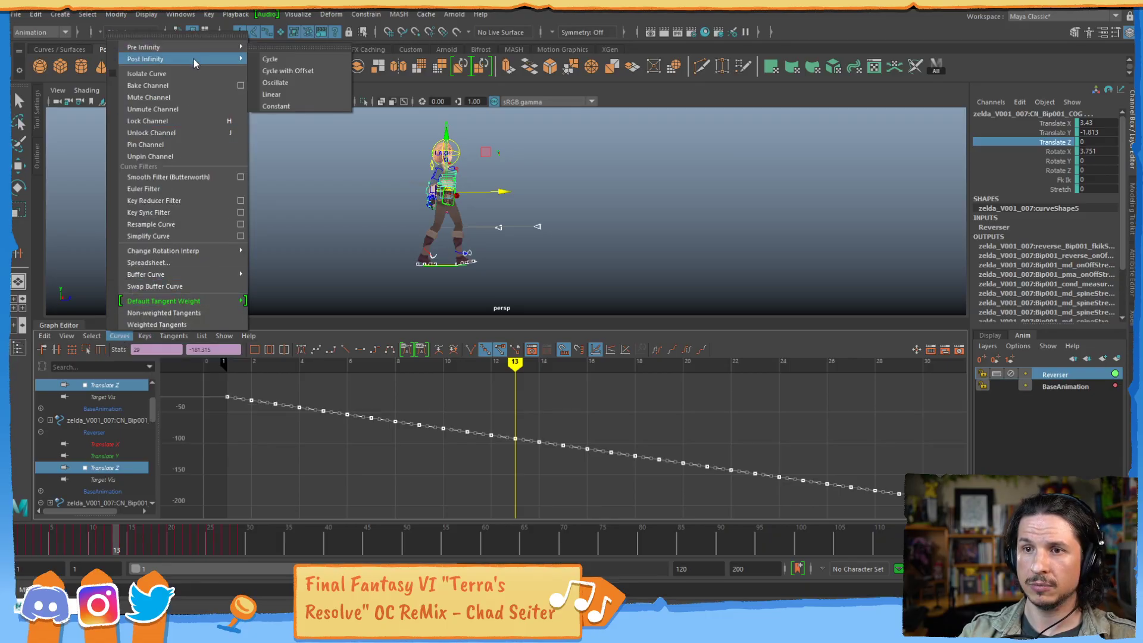
click(317, 63)
click(670, 429)
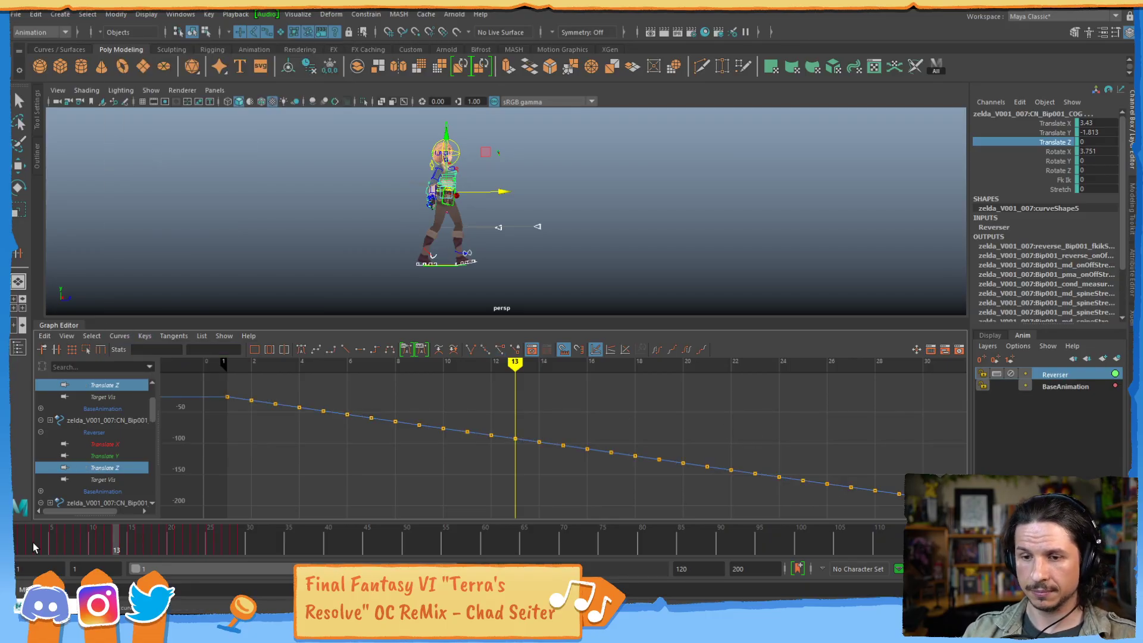
- Review the in-place walk out to frame 100 and play it back with the Graph Editor collapsed
drag(33, 541, 800, 503)
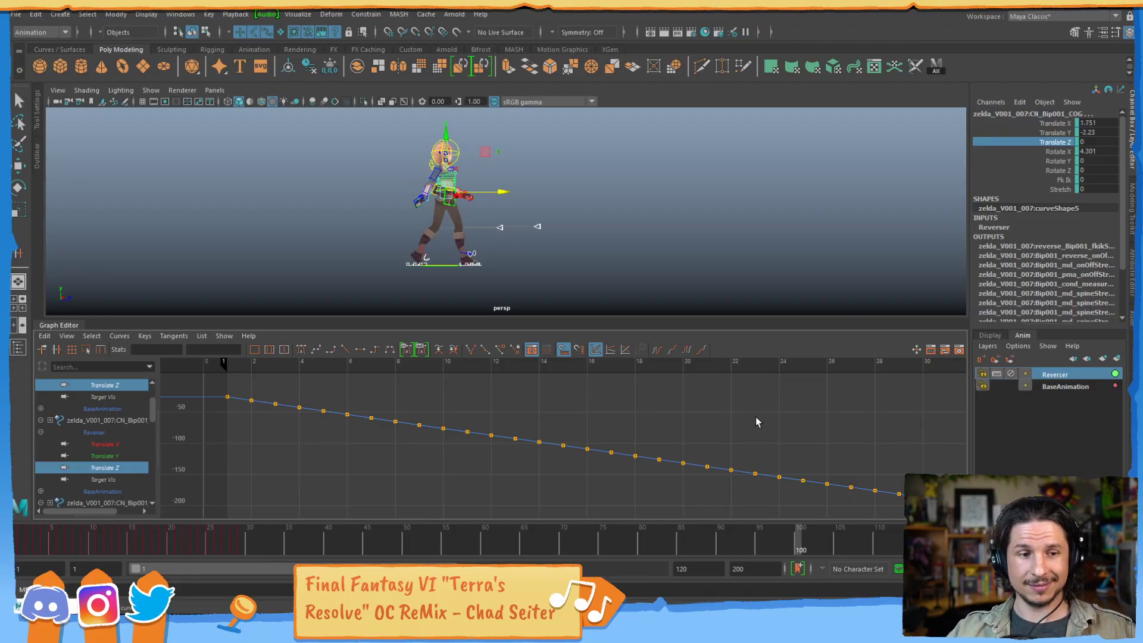
click(76, 325)
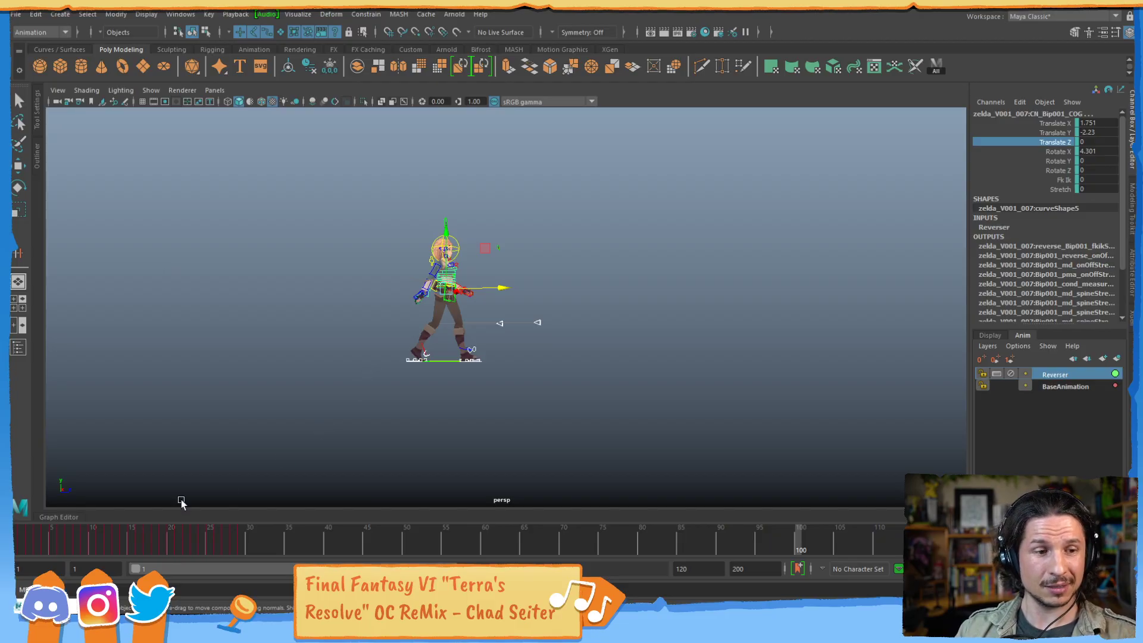
drag(62, 539, 19, 526)
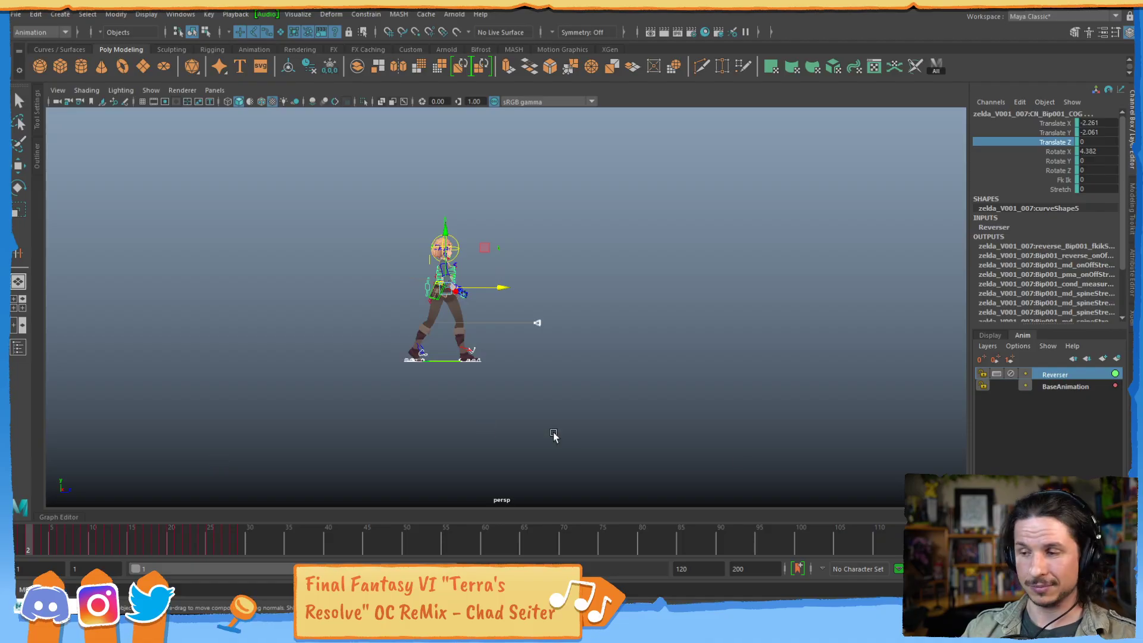
key(alt+v)
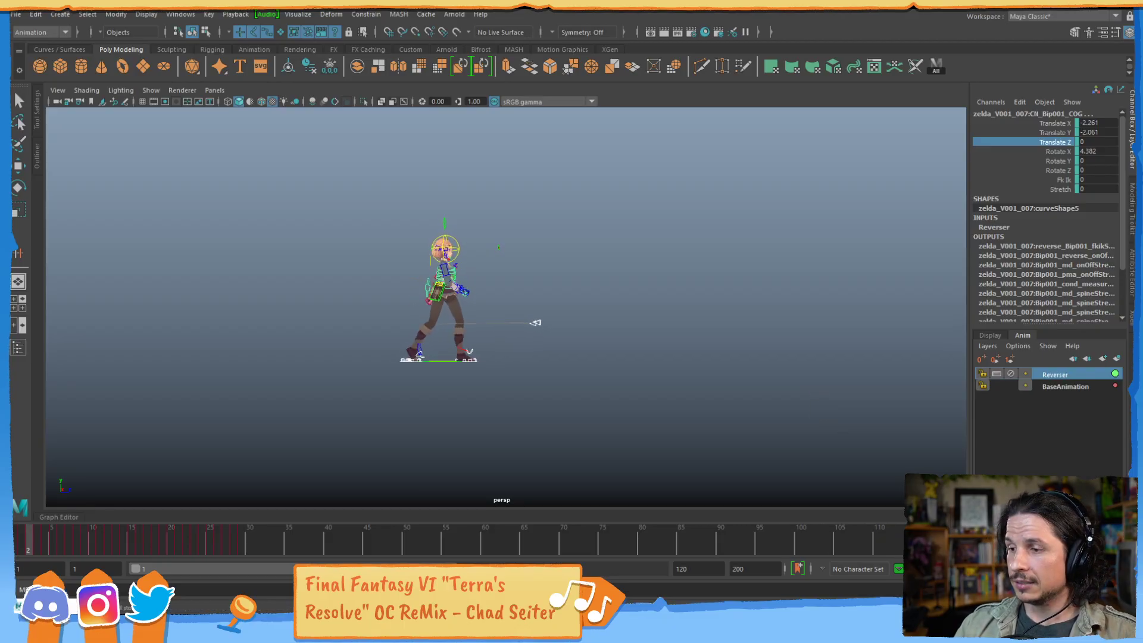
key(alt+v)
drag(103, 528, 20, 533)
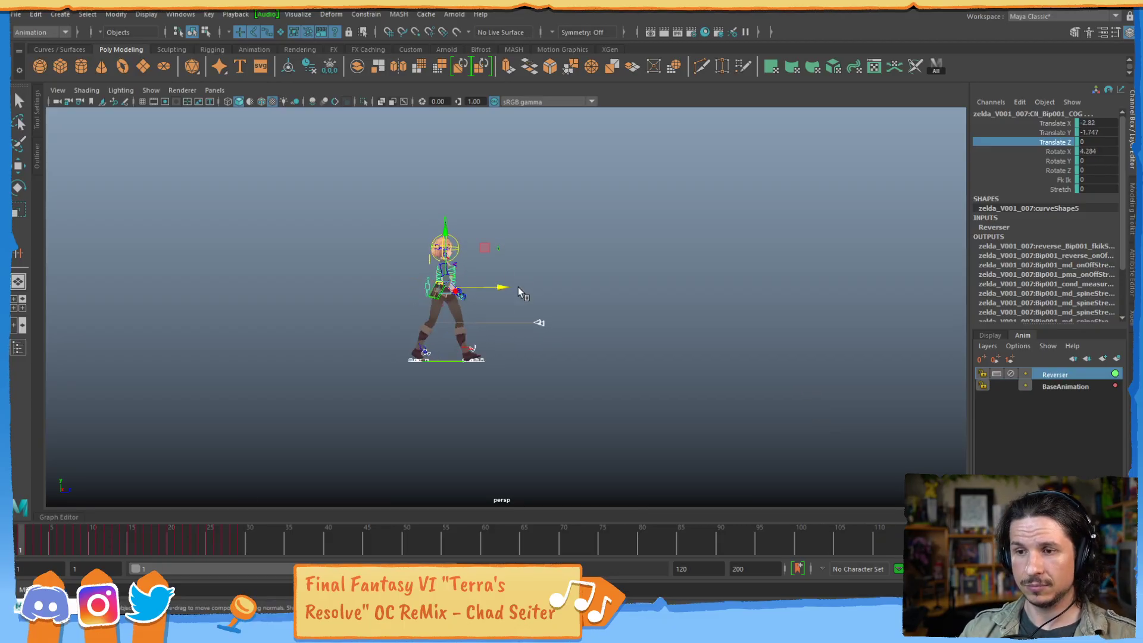
- Mute the Reverser layer to compare the original forward walk, and unmute it again
alt+drag(518, 287, 461, 342)
alt+right_drag(461, 342, 558, 337)
alt+drag(559, 337, 601, 298)
alt+middle_drag(601, 298, 598, 301)
alt+drag(598, 302, 615, 347)
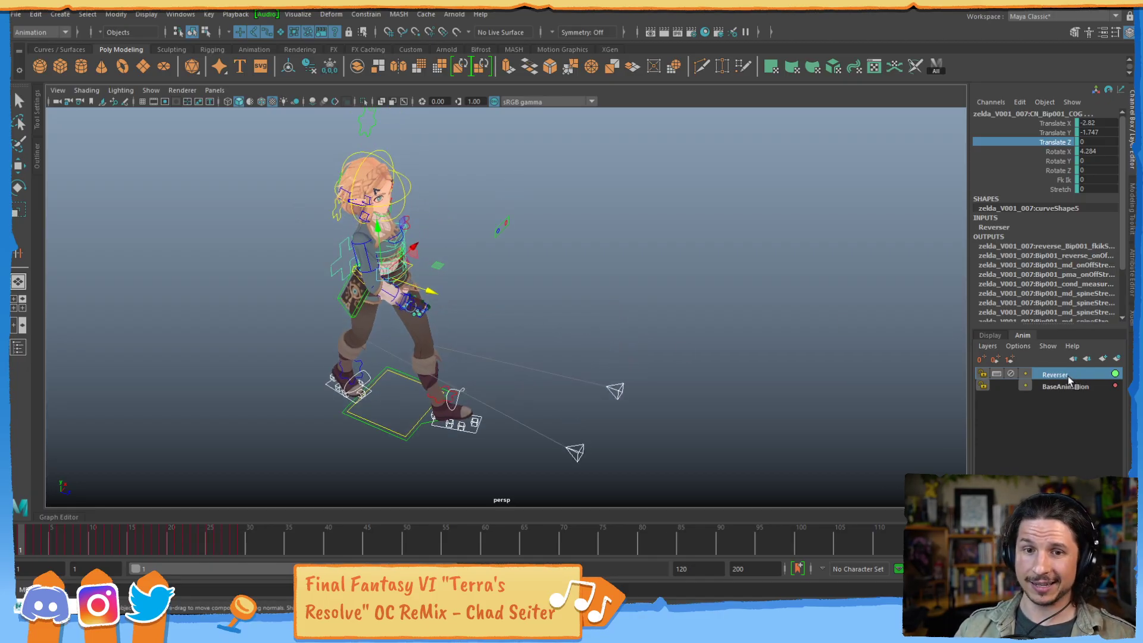
click(1011, 374)
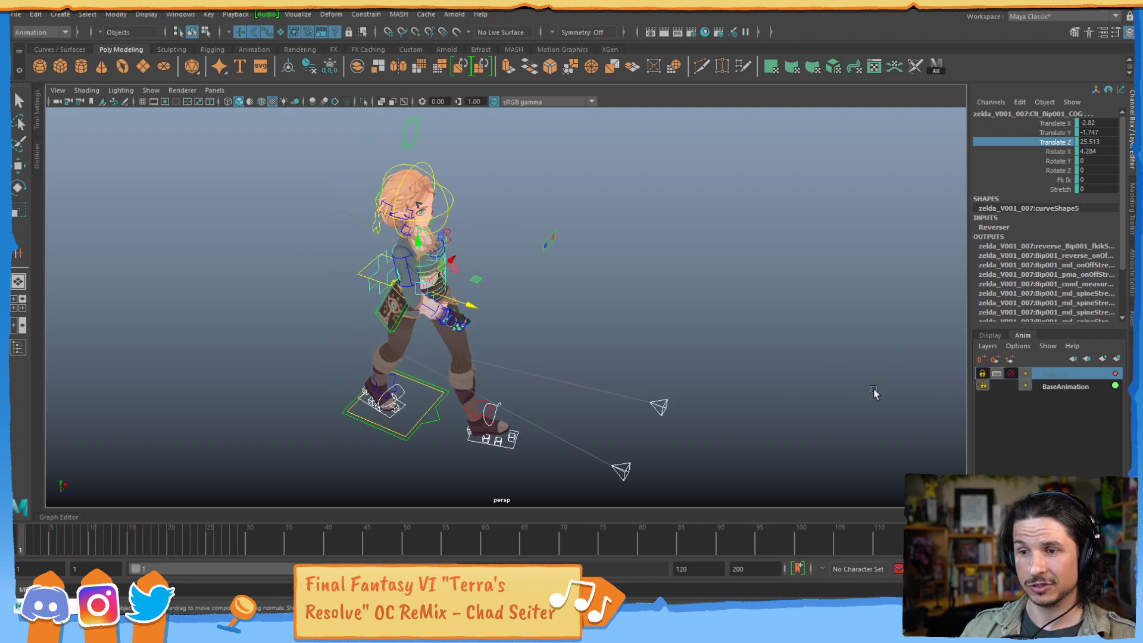
drag(176, 546, 124, 524)
drag(56, 515, 53, 517)
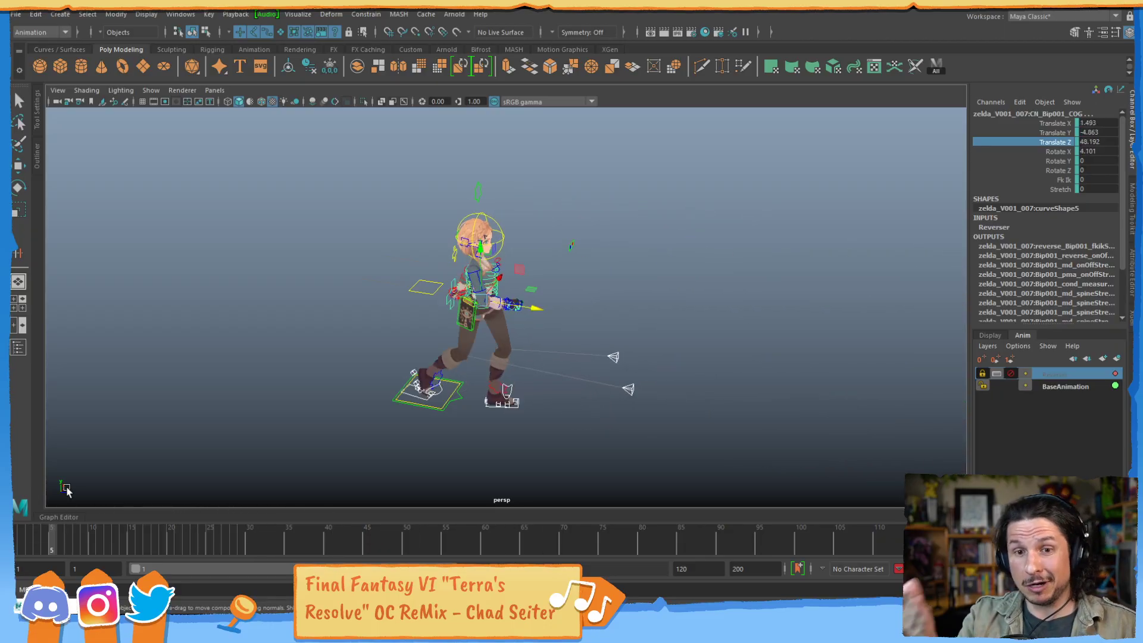
click(1011, 373)
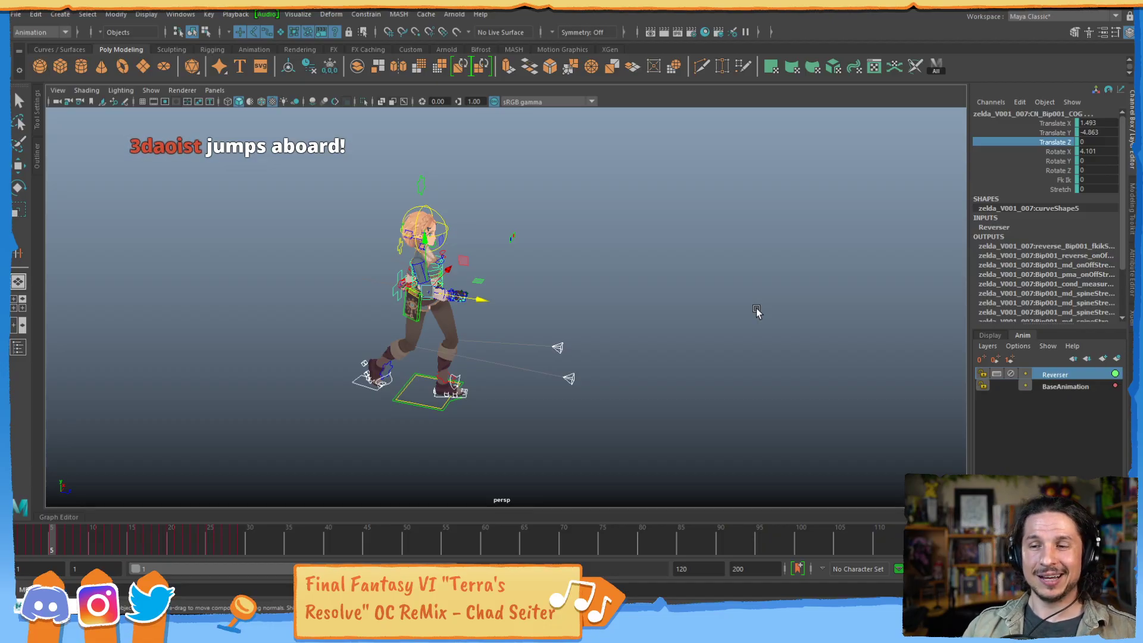
- Step the animation back to frame 1
key(alt+comma)
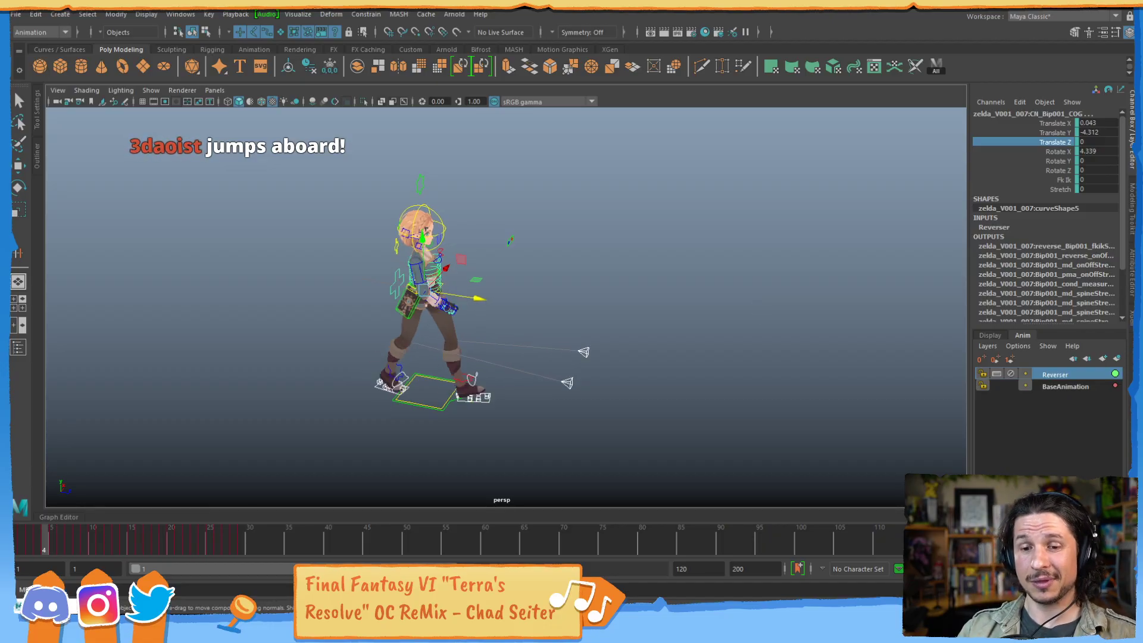
key(alt+comma)
key(alt+comma)
key(alt+comma)
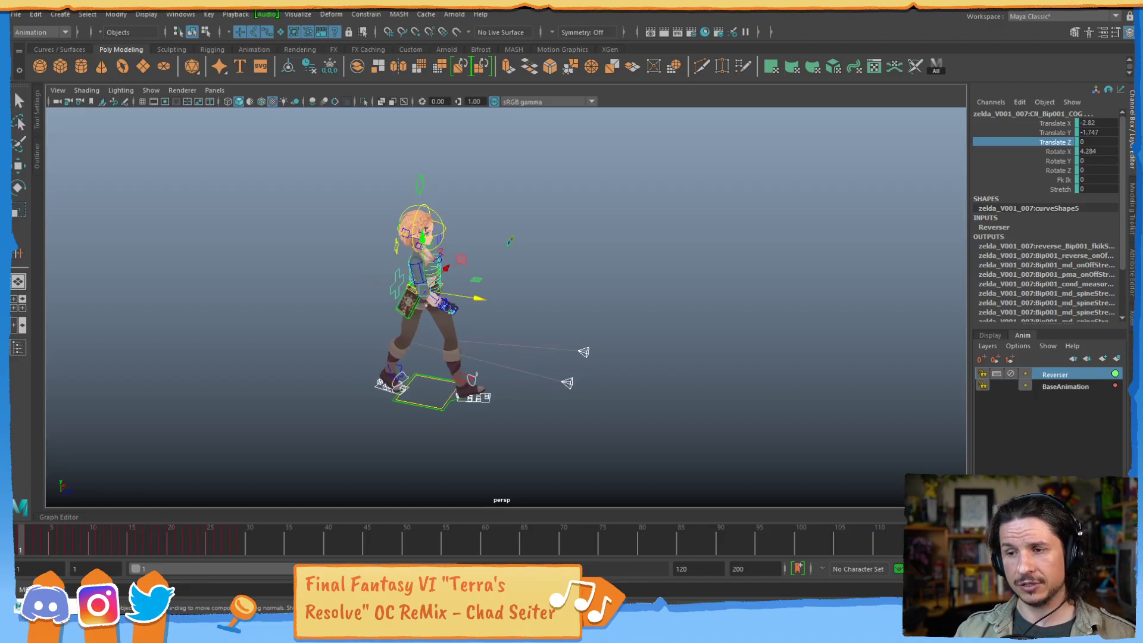
- Try moving the character's global control across the ground, and undo the moves
click(501, 387)
alt+drag(559, 340, 438, 358)
click(429, 357)
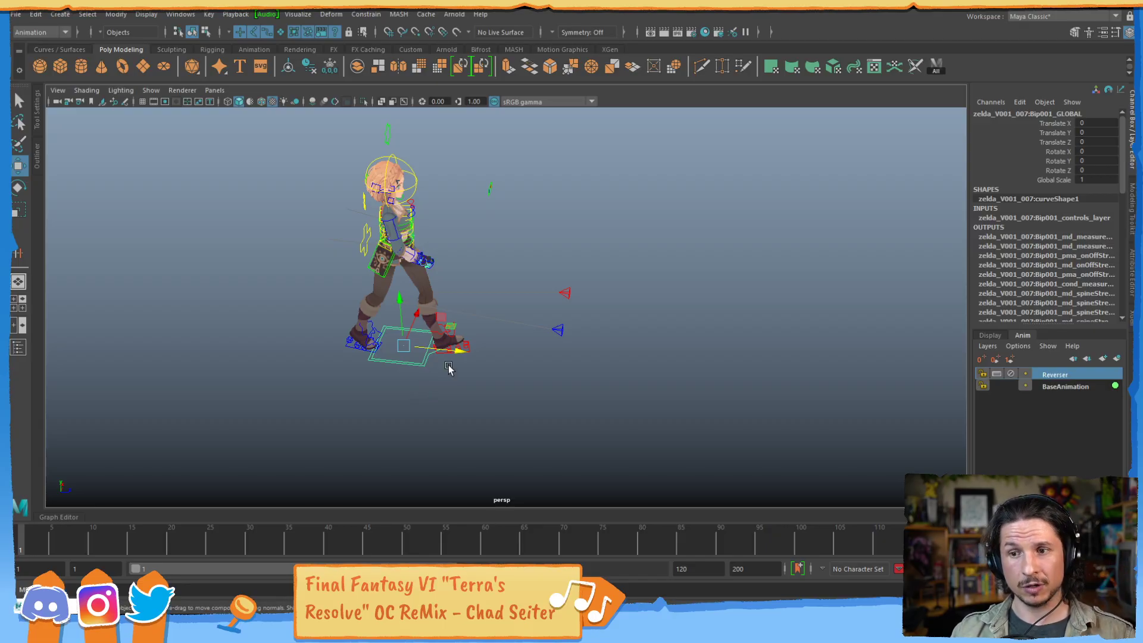
middle_drag(452, 332, 642, 398)
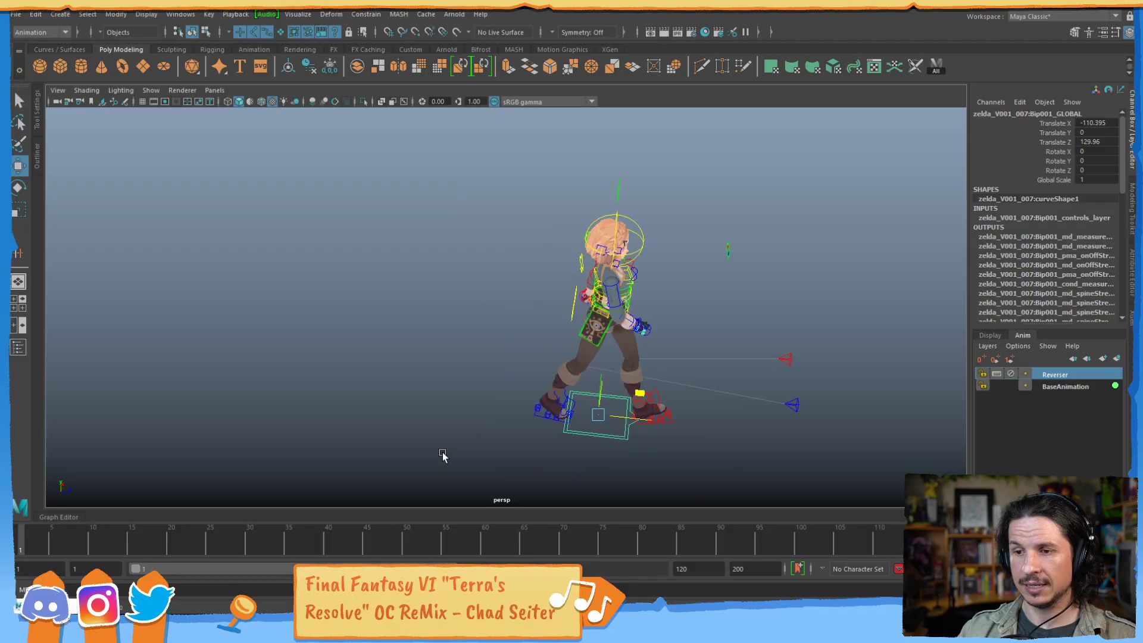
drag(81, 545, 132, 503)
key(ctrl+z)
key(ctrl+z)
key(ctrl+z)
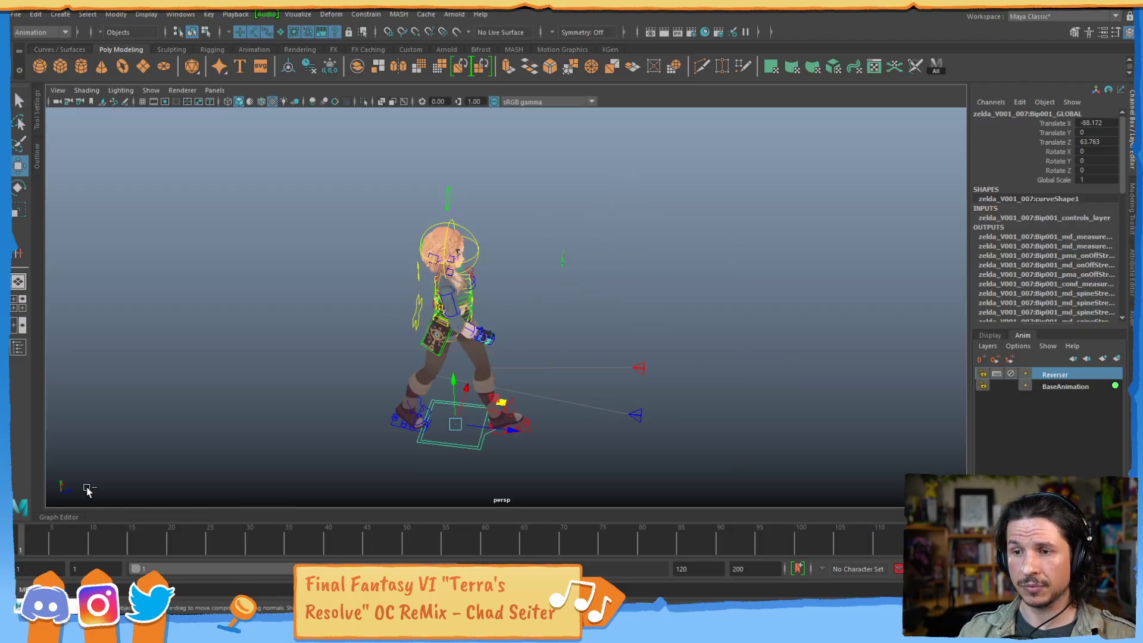
- Create a polygon plane under the character as a ground surface
alt+drag(275, 412, 313, 360)
alt+right_drag(314, 360, 444, 357)
alt+drag(443, 357, 476, 329)
click(60, 14)
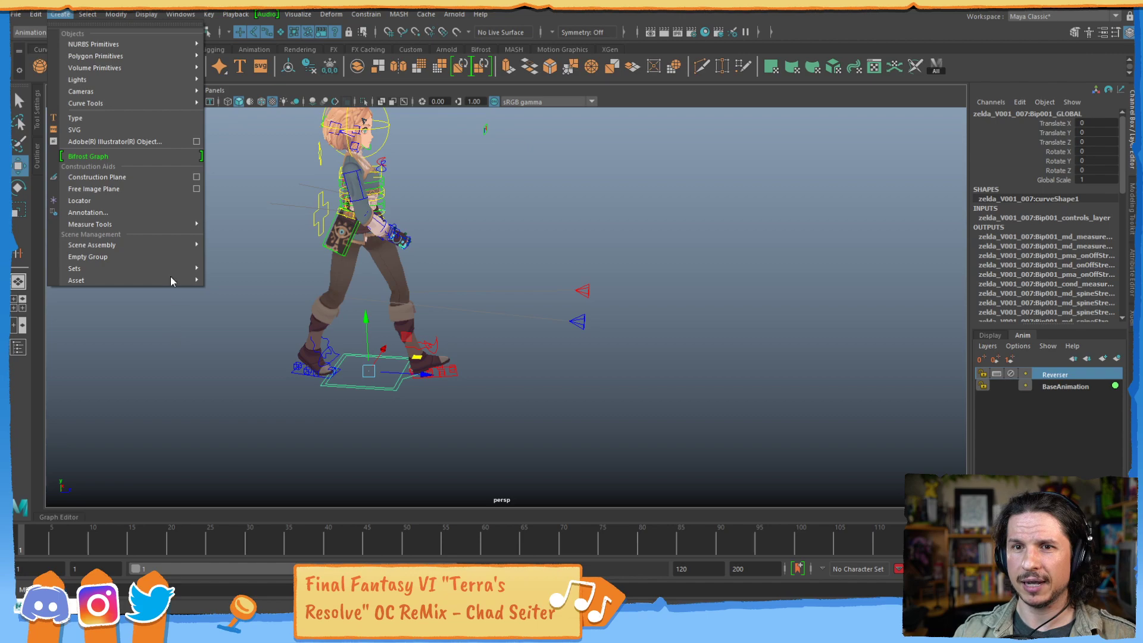
mouse_move(98, 56)
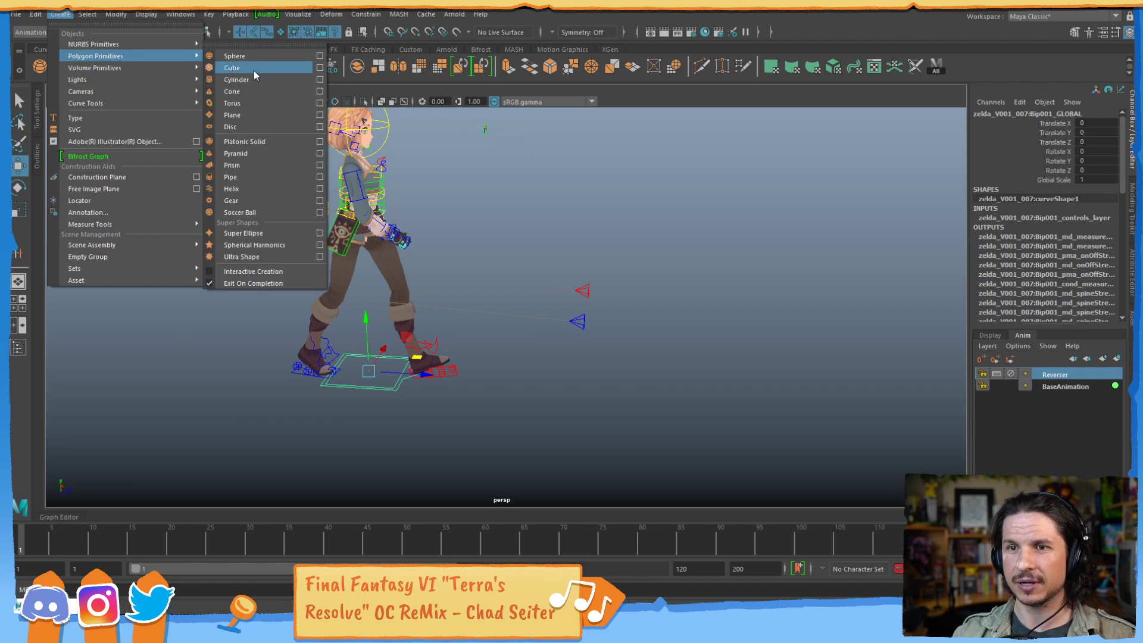
click(249, 113)
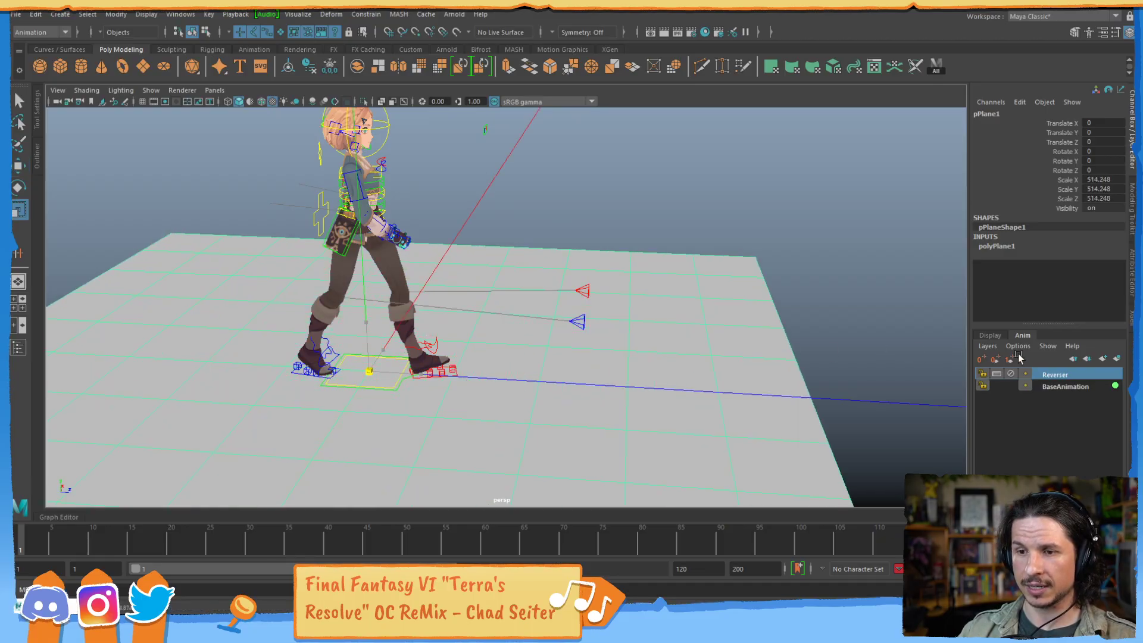
- Scale the ground plane uniformly to about 1297 and shift it forward along the walking direction
drag(1019, 358, 1026, 357)
drag(369, 371, 587, 262)
scroll(589, 265, down, 4)
key(w)
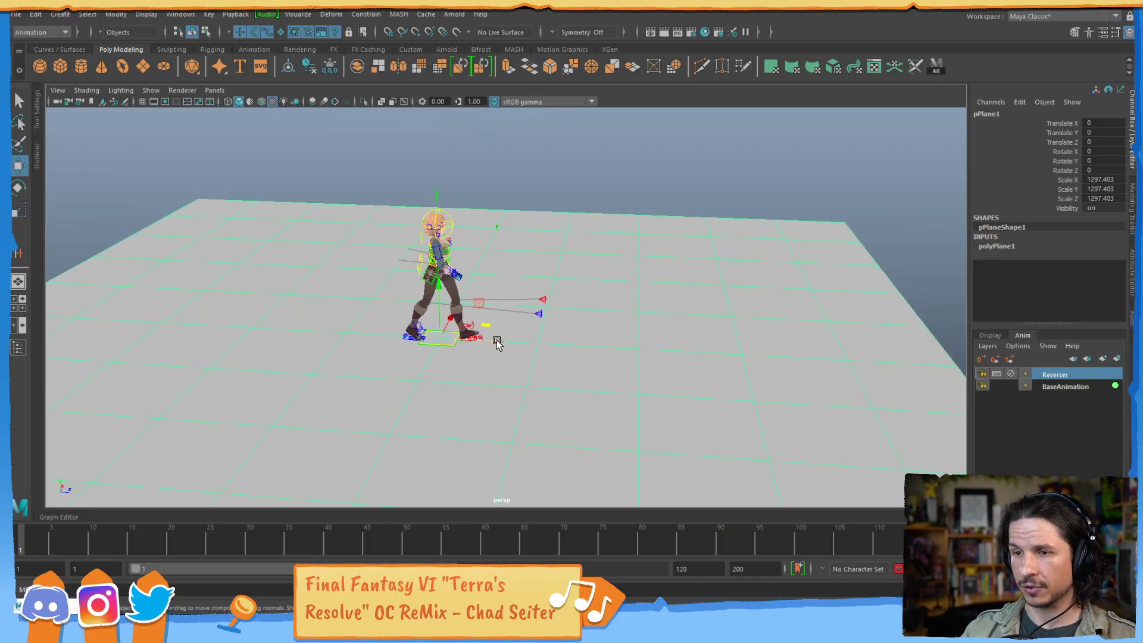
drag(497, 344, 720, 353)
- Give the ground plane a Lambert material with a Checker texture on its color, lightening Color 2 to mid grey
right_drag(604, 281, 703, 536)
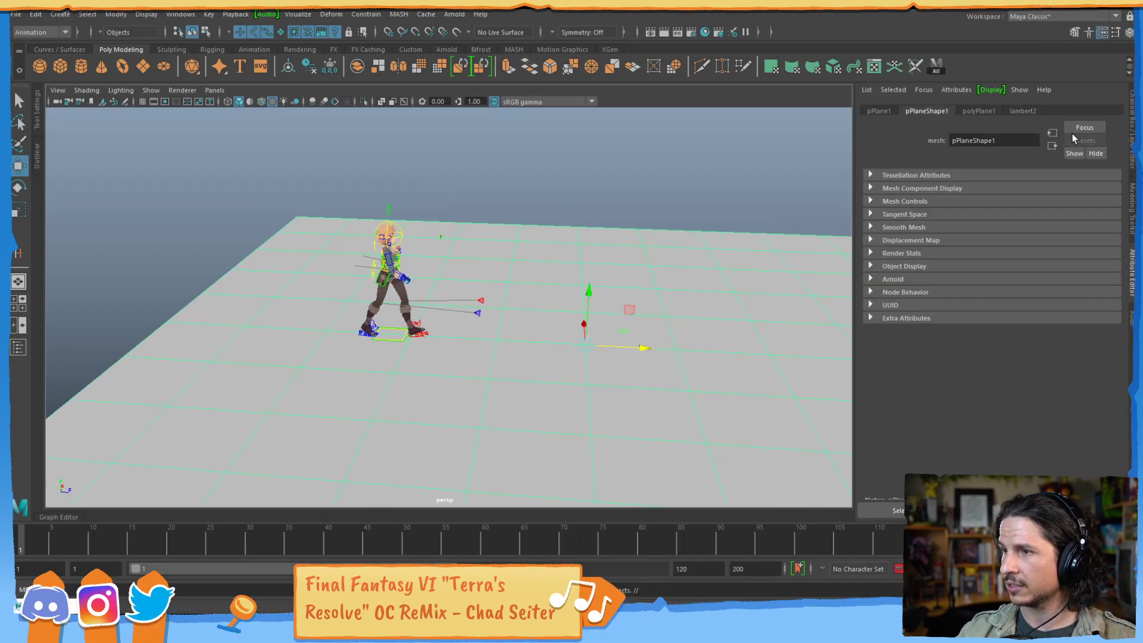
click(1022, 111)
click(1108, 243)
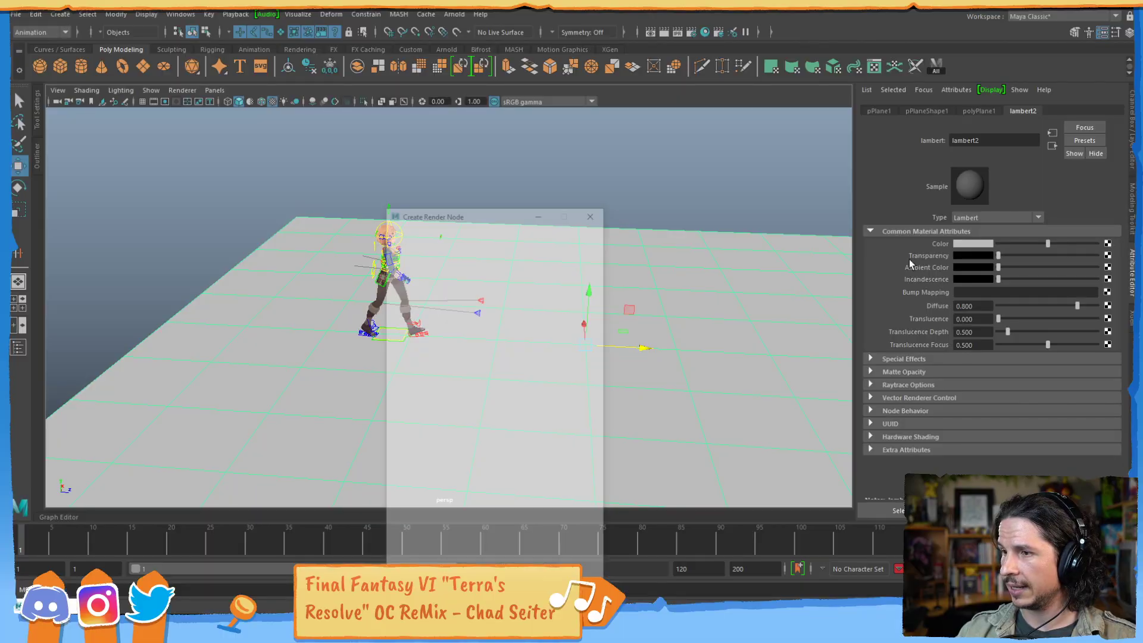
click(498, 279)
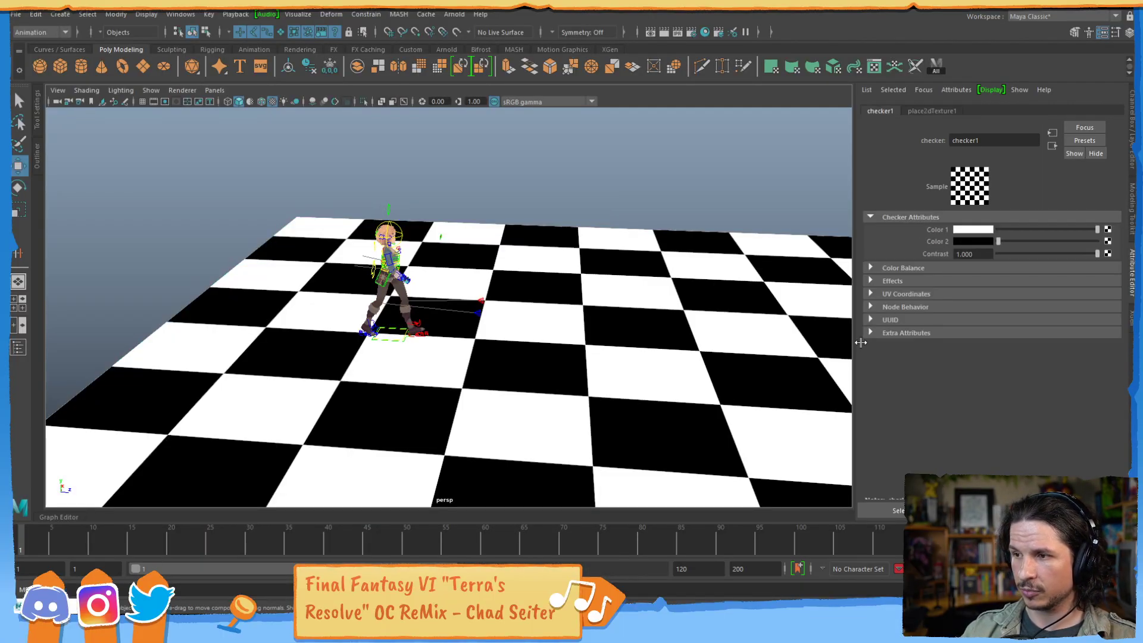
drag(999, 242, 1025, 243)
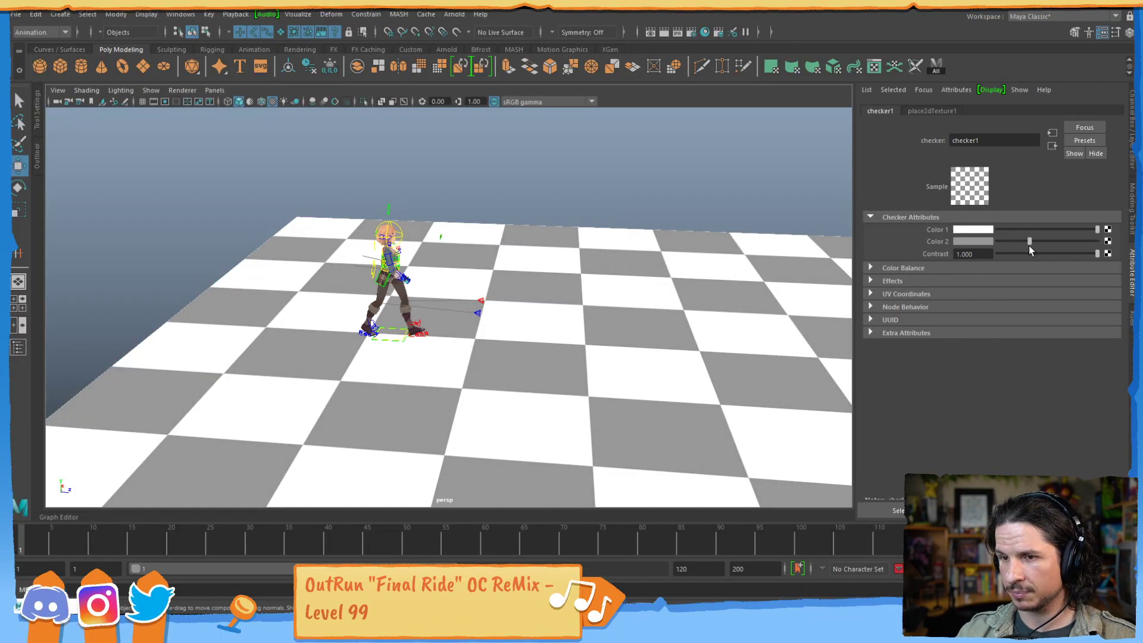
- Set the checker texture's Repeat UV to 20 by 20 and check the tile size against the character
click(944, 110)
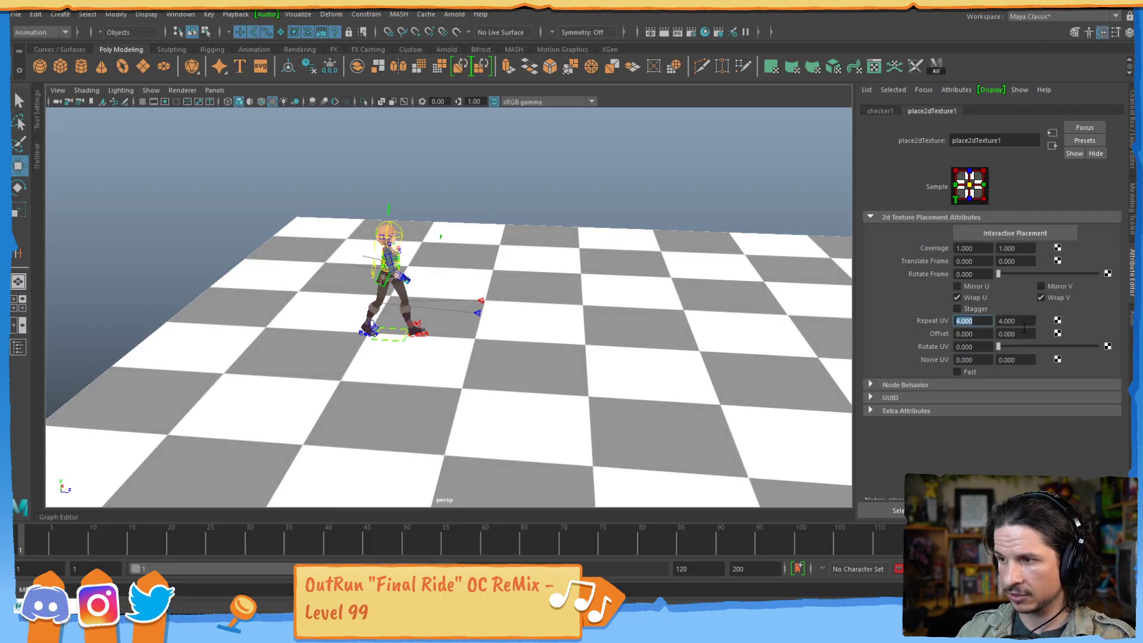
text(20)
key(Tab)
text(20)
key(Return)
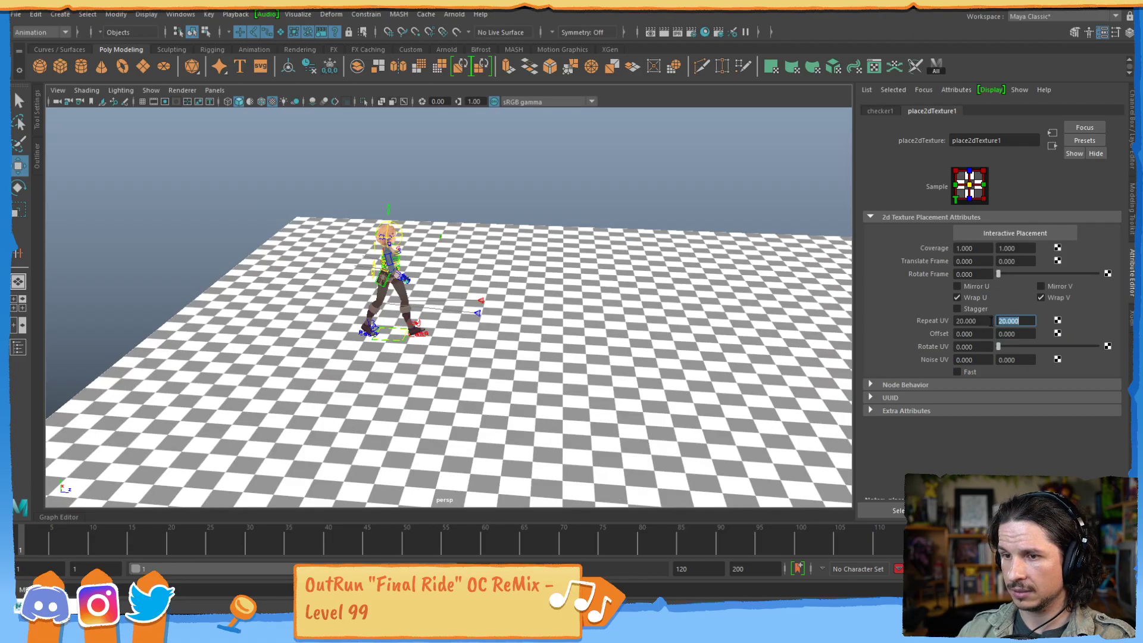
alt+drag(473, 348, 421, 329)
alt+right_drag(421, 329, 538, 334)
alt+drag(538, 333, 555, 308)
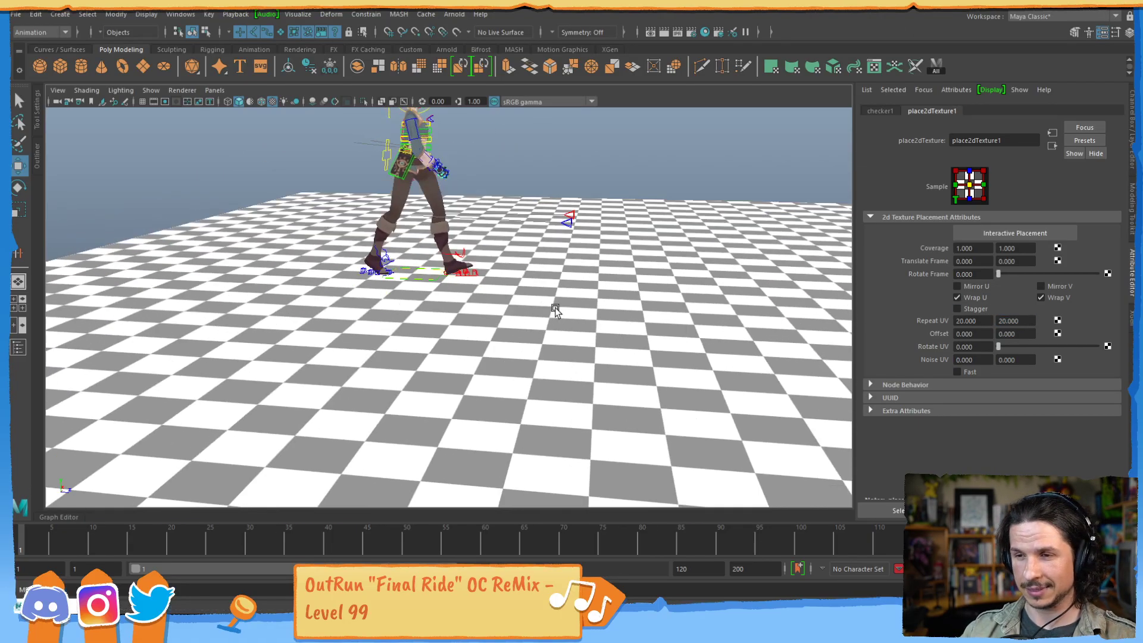
alt+middle_drag(555, 309, 540, 357)
alt+right_drag(540, 357, 540, 318)
alt+drag(540, 317, 553, 331)
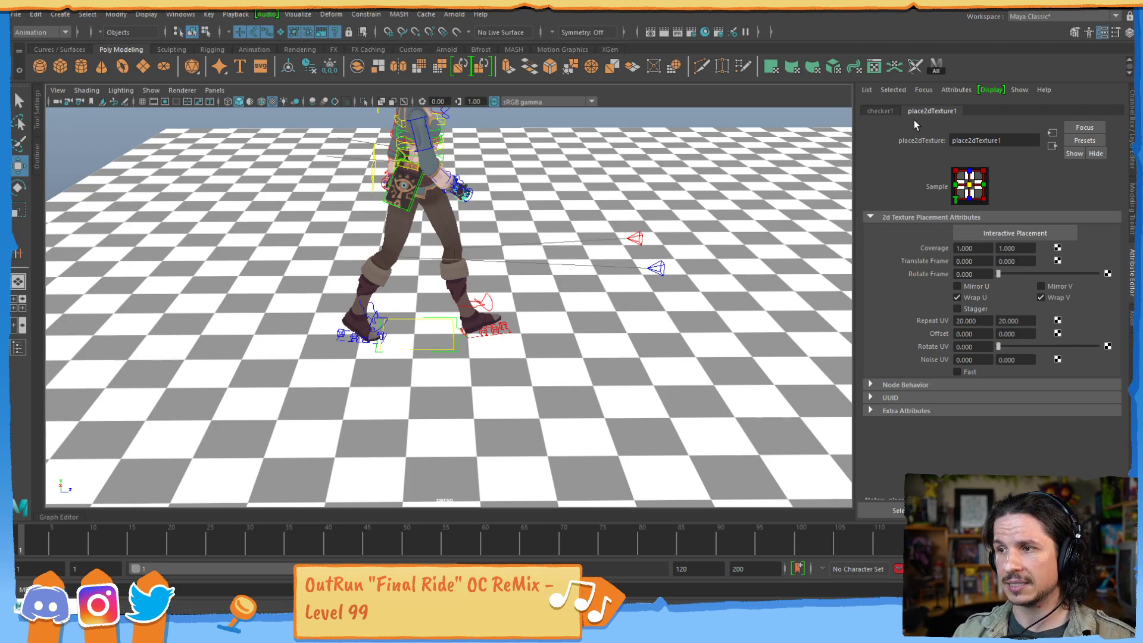
- Darken the checker texture's Color 1 to light grey and Color 2 to a slightly darker grey
click(886, 111)
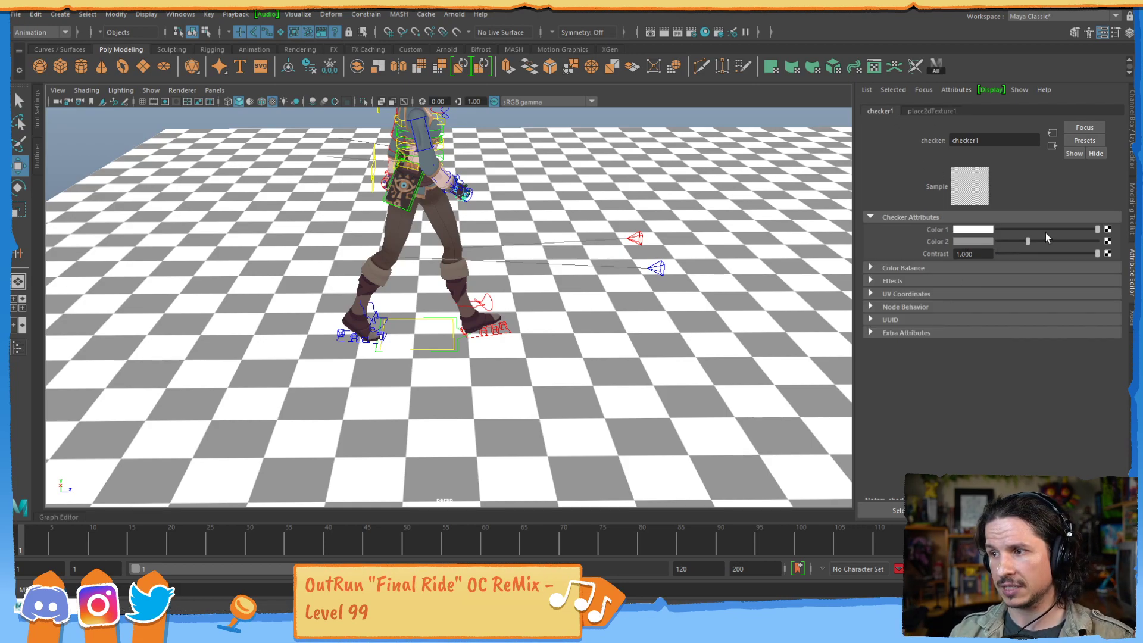
drag(1089, 229, 1035, 230)
alt+drag(534, 289, 569, 317)
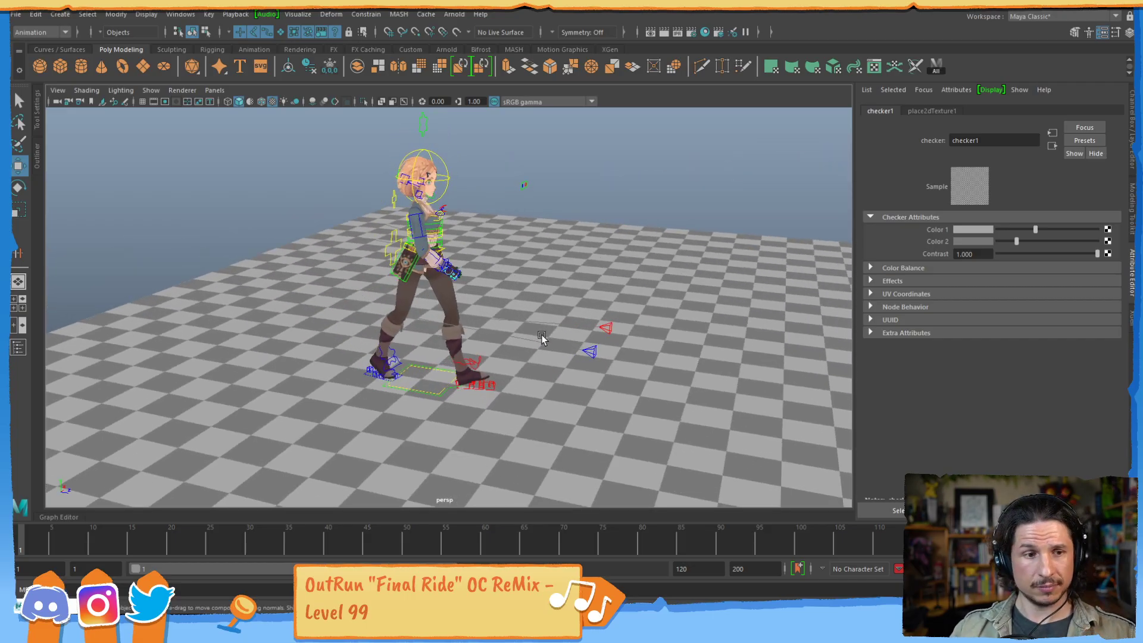
- Start a CV curve at the character's front foot and place its first points forward along the ground, curving to one side
click(65, 15)
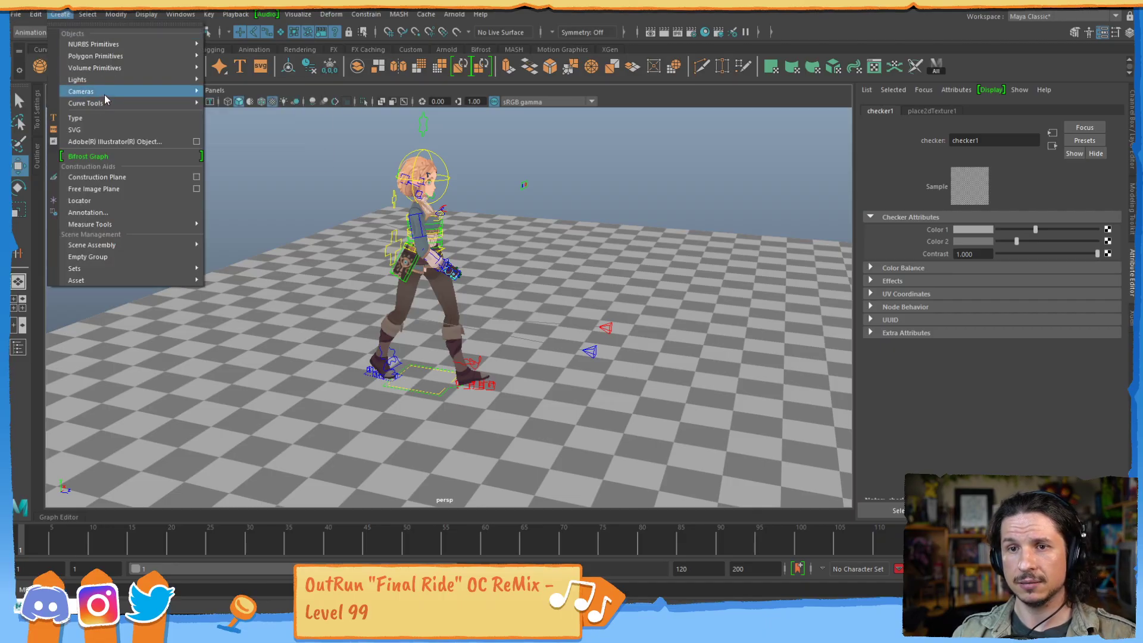
mouse_move(104, 103)
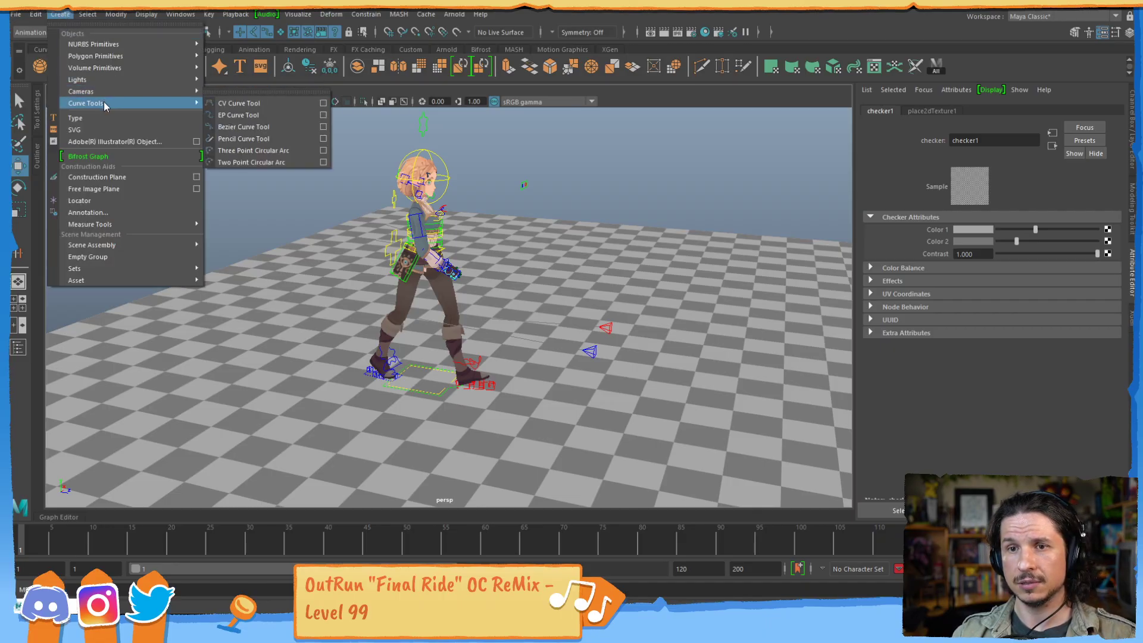
click(271, 103)
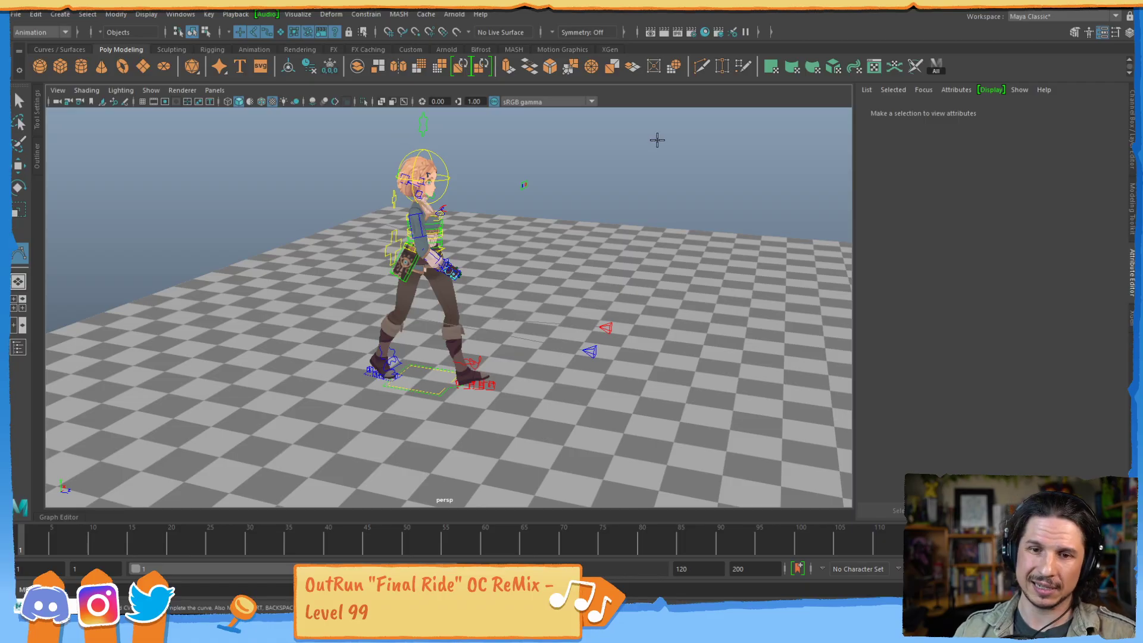
alt+drag(653, 234, 540, 289)
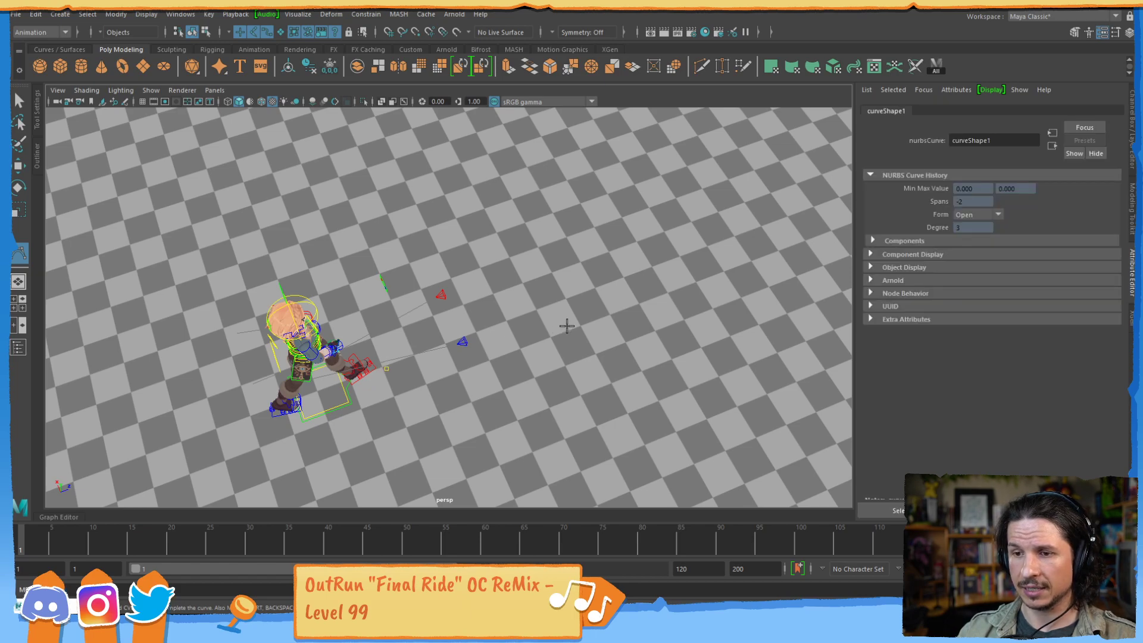
click(610, 289)
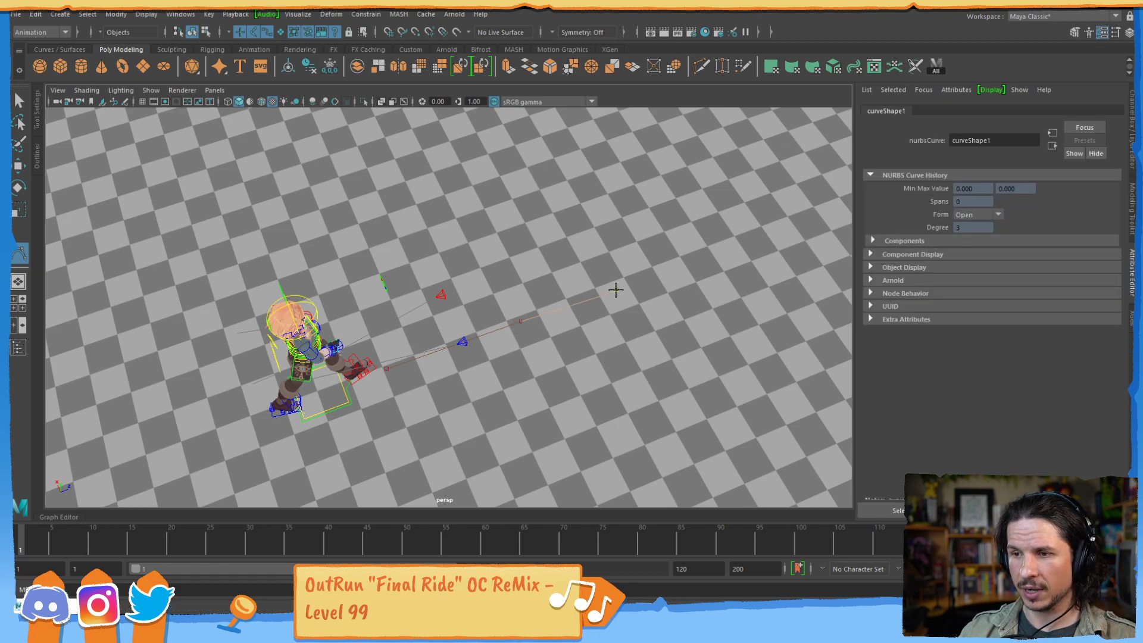
alt+middle_drag(806, 261, 518, 225)
scroll(624, 300, down, 2)
click(631, 284)
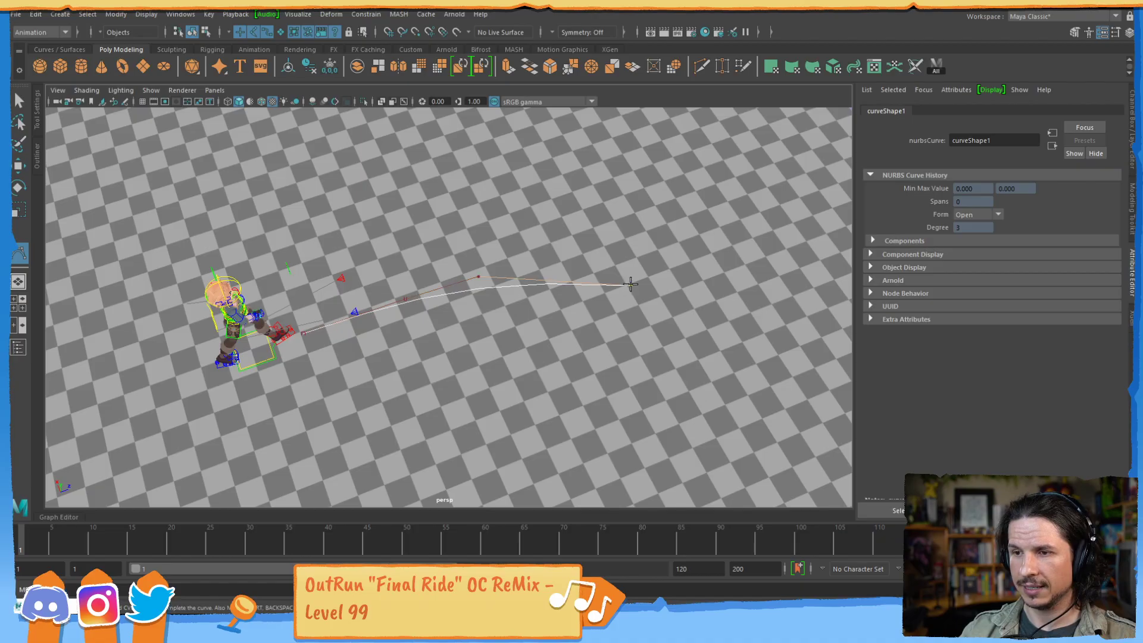
click(733, 367)
- Extend the path curve through an S-bend and a wide loop back toward the character, and finish the curve
alt+drag(773, 345, 676, 374)
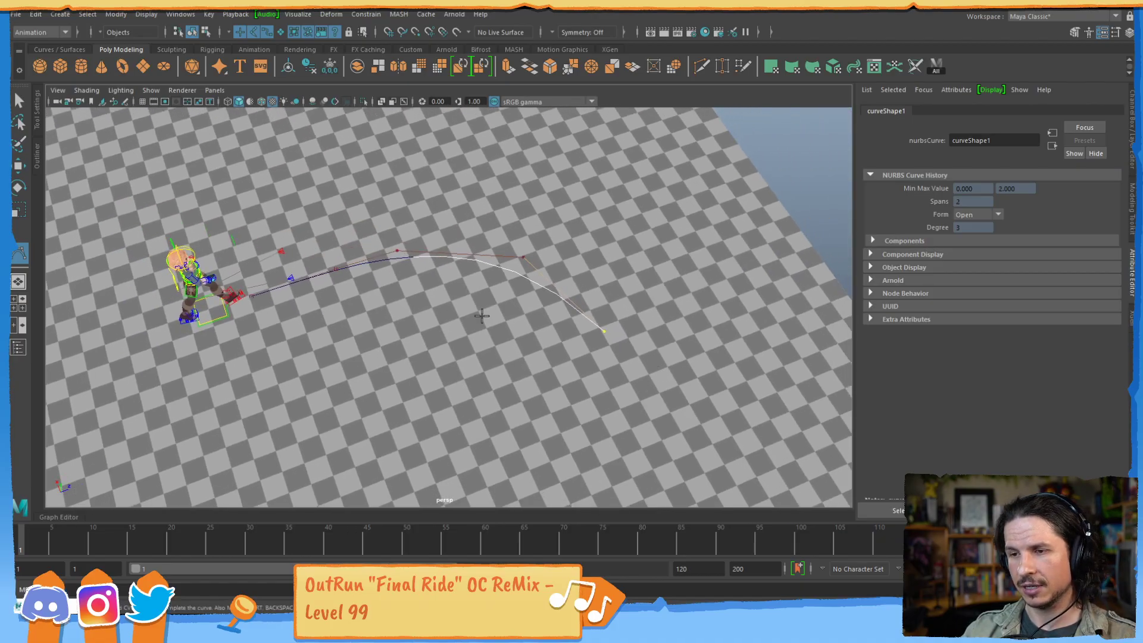
click(723, 360)
click(766, 306)
click(712, 194)
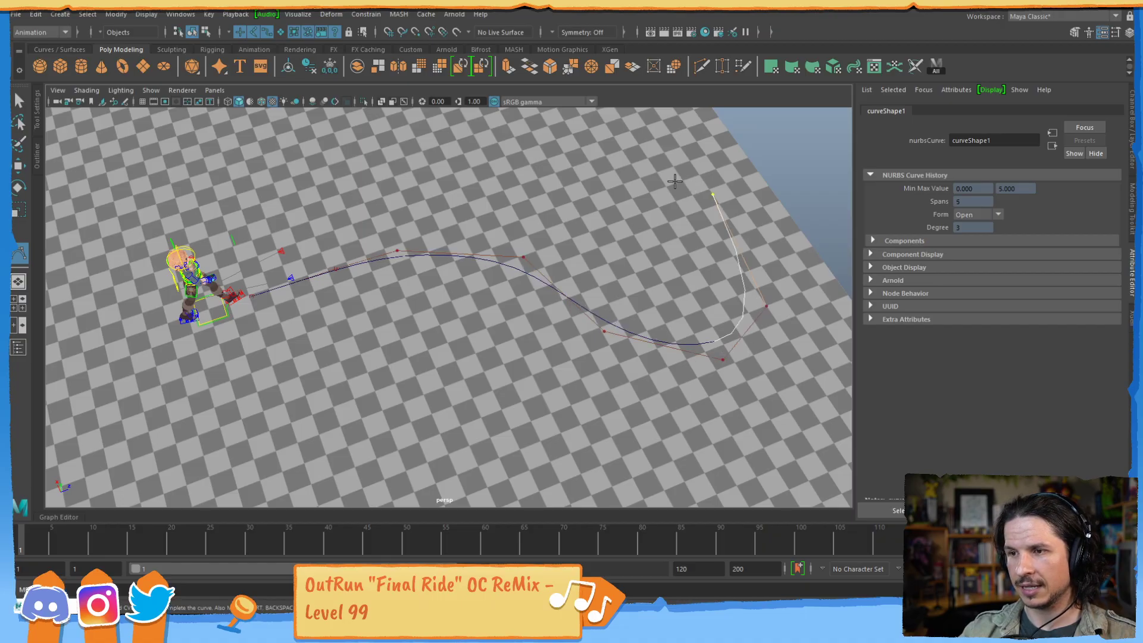
click(602, 158)
click(491, 169)
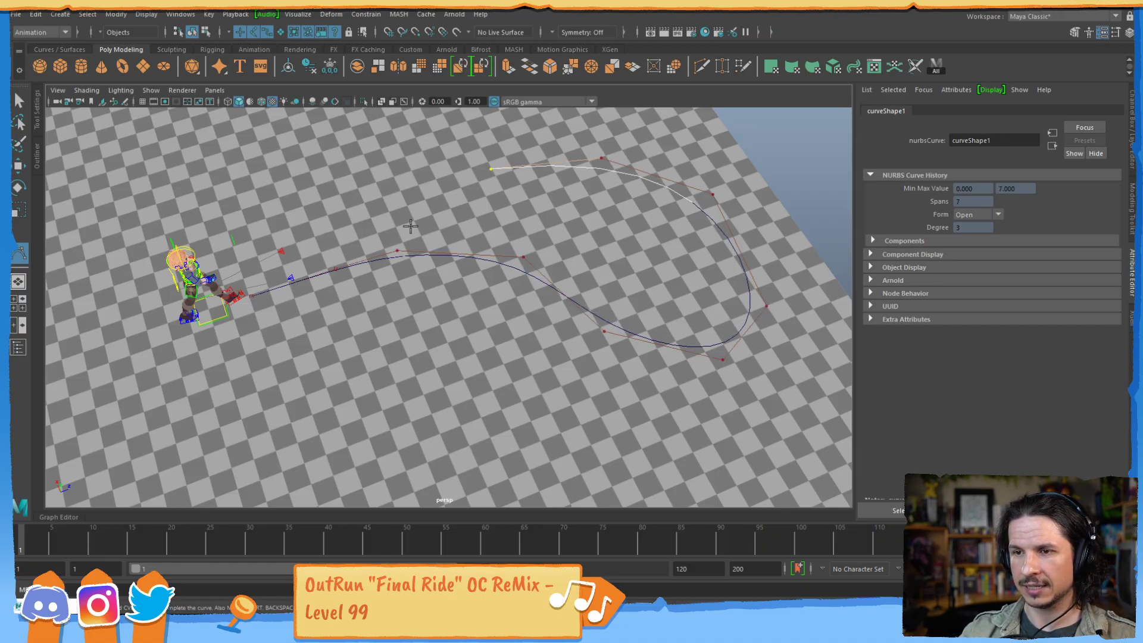
alt+drag(410, 226, 382, 209)
alt+middle_drag(382, 209, 422, 249)
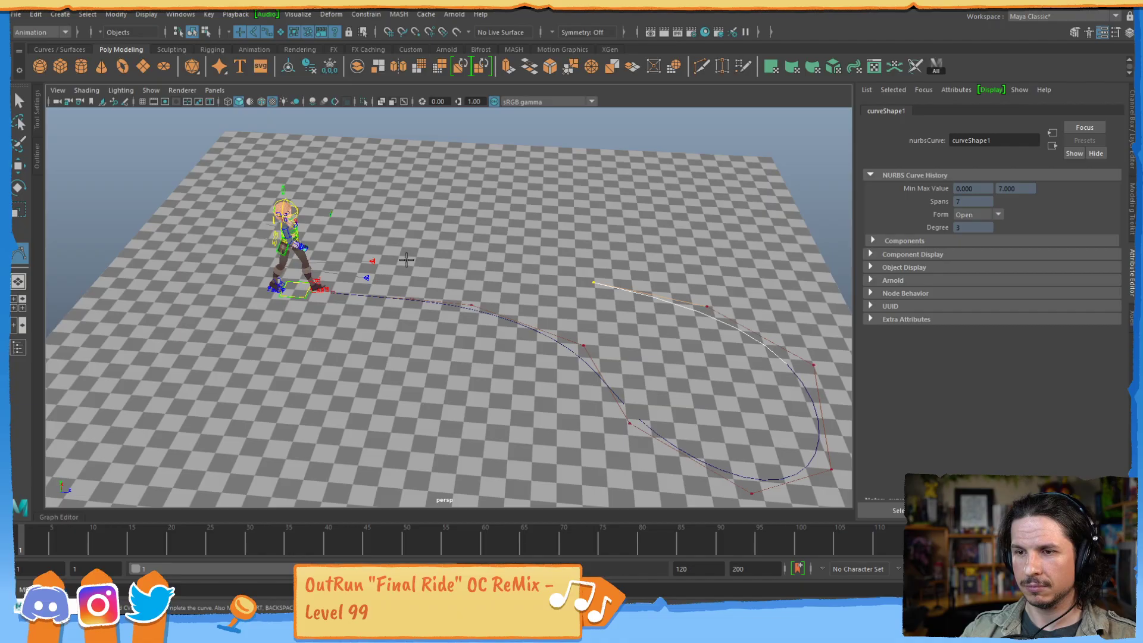
click(407, 259)
click(328, 237)
key(w)
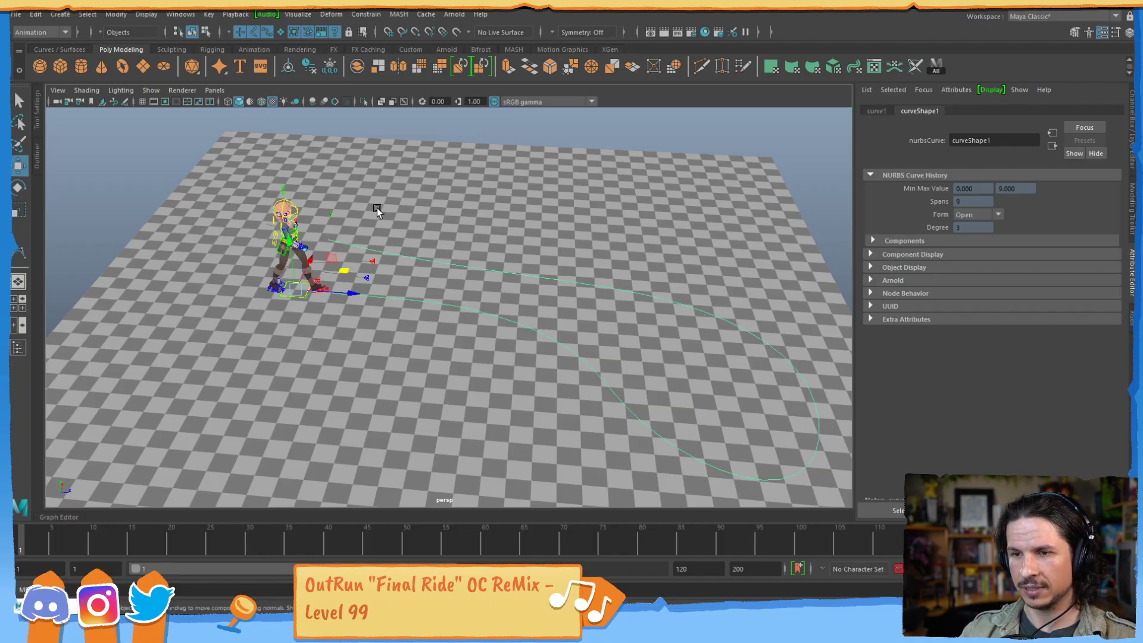
- Move the curve's end control vertex away from the character toward the far side of the ground plane
right_drag(349, 244, 310, 245)
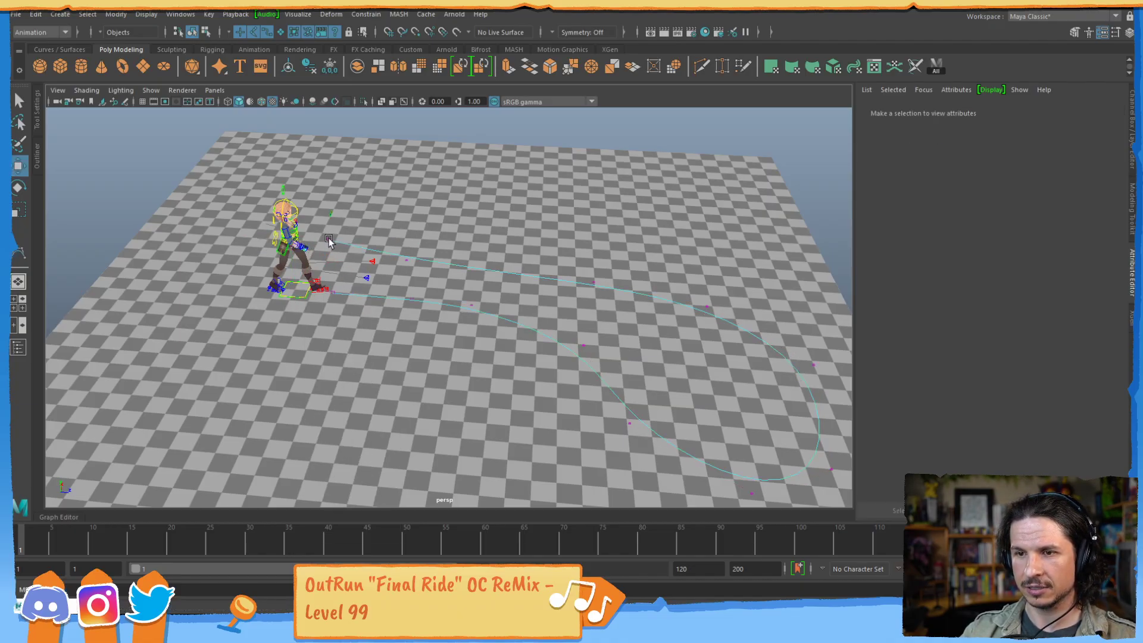
click(327, 239)
alt+drag(379, 281, 596, 291)
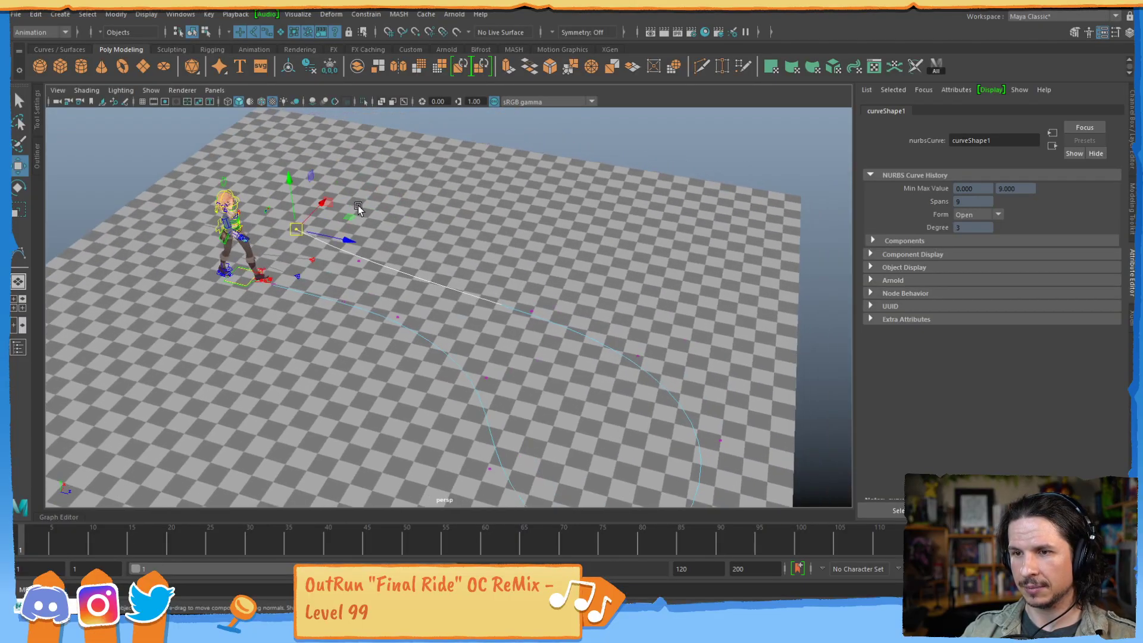
drag(344, 234, 601, 172)
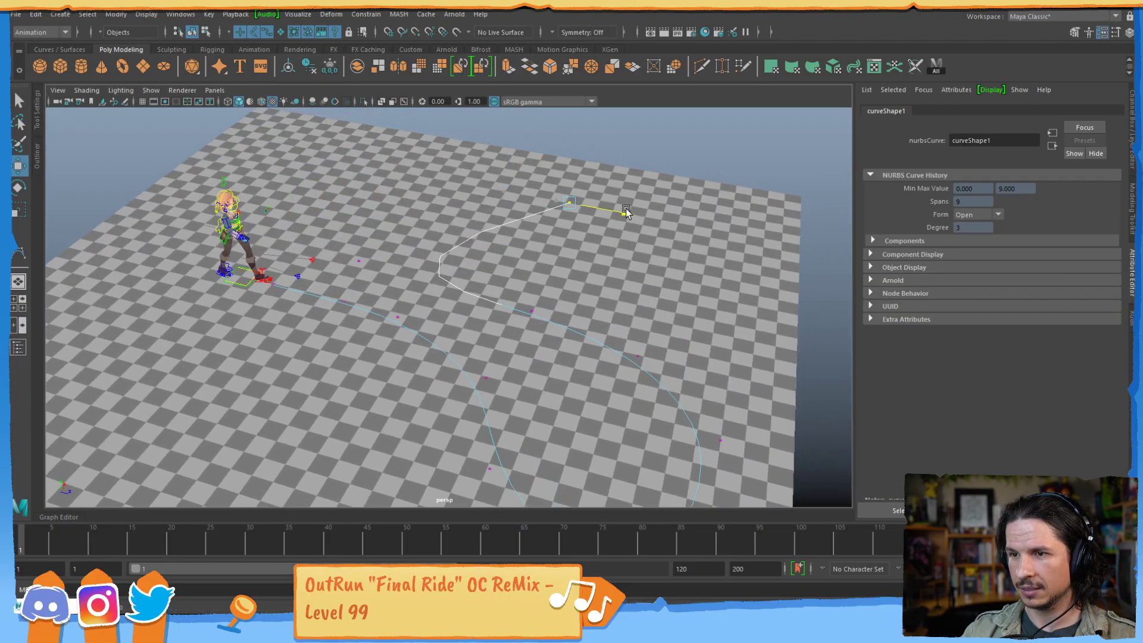
- Reposition the control vertices leading up to the curve's end to smooth its last bend
click(533, 309)
alt+drag(472, 294, 465, 291)
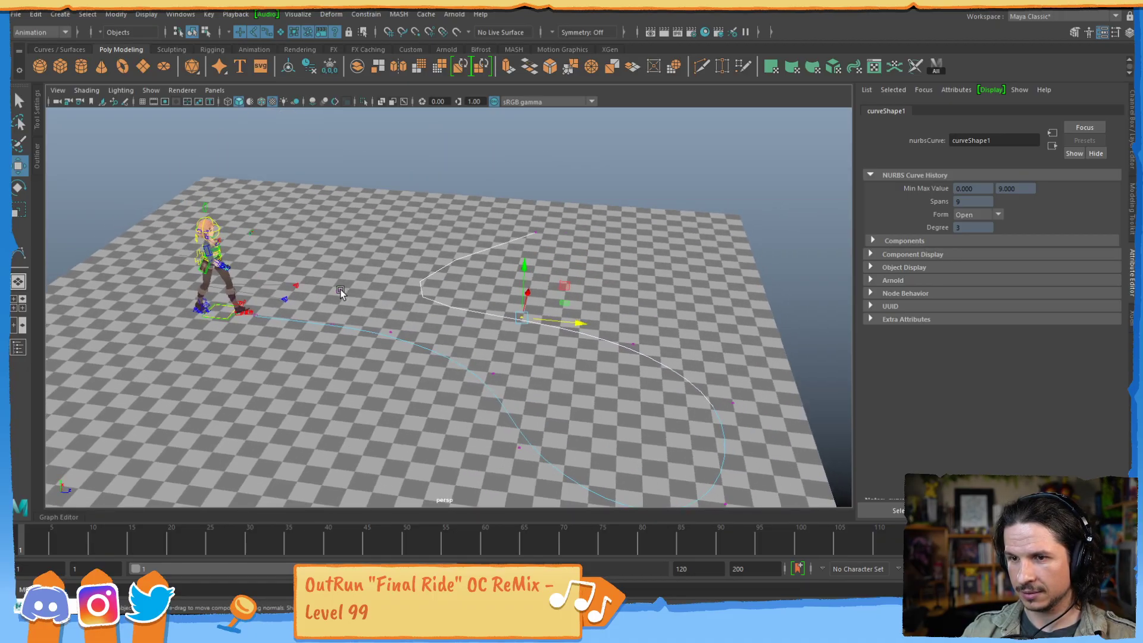
drag(396, 298, 475, 313)
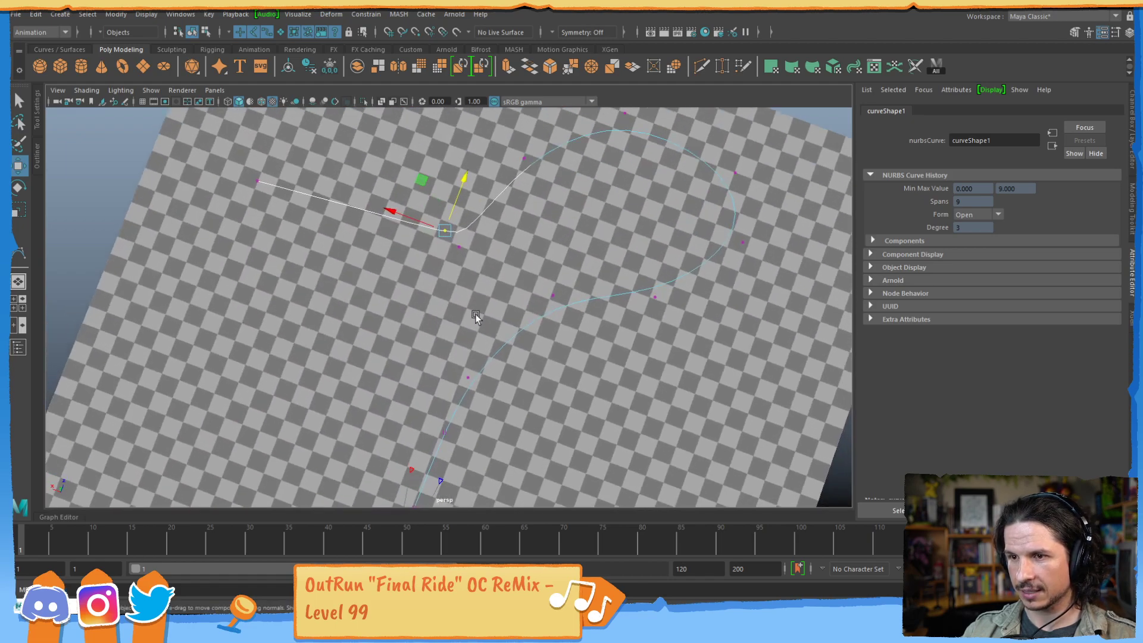
drag(384, 217, 464, 248)
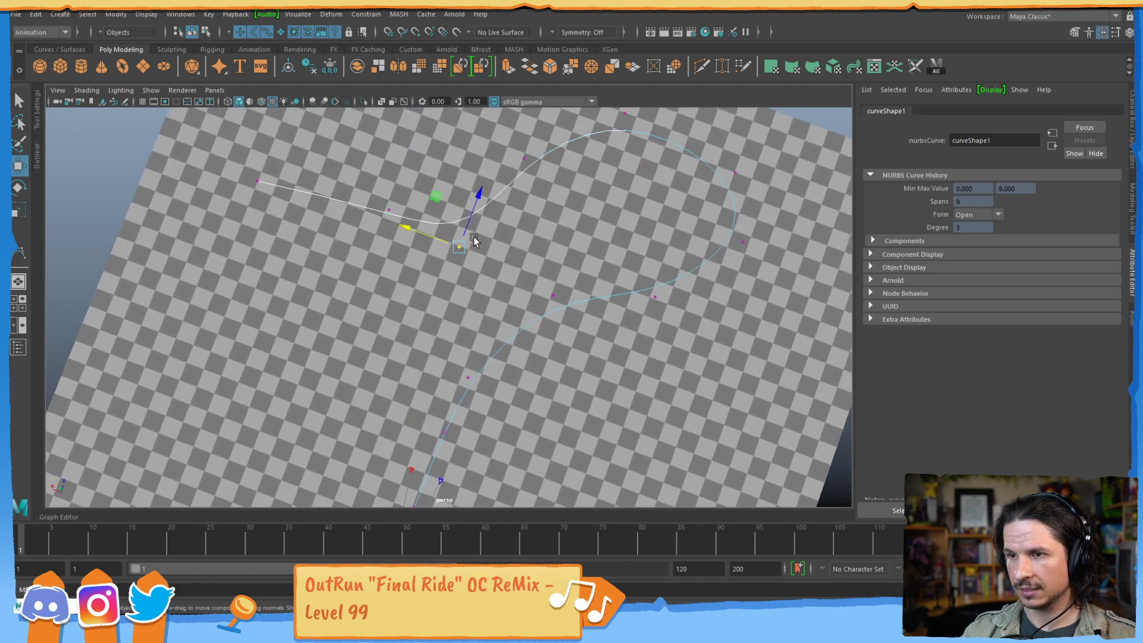
drag(438, 198, 462, 173)
alt+drag(439, 351, 441, 325)
- Raise the curve's end control vertex above the ground and lift the neighbouring one slightly, making the path climb
click(301, 341)
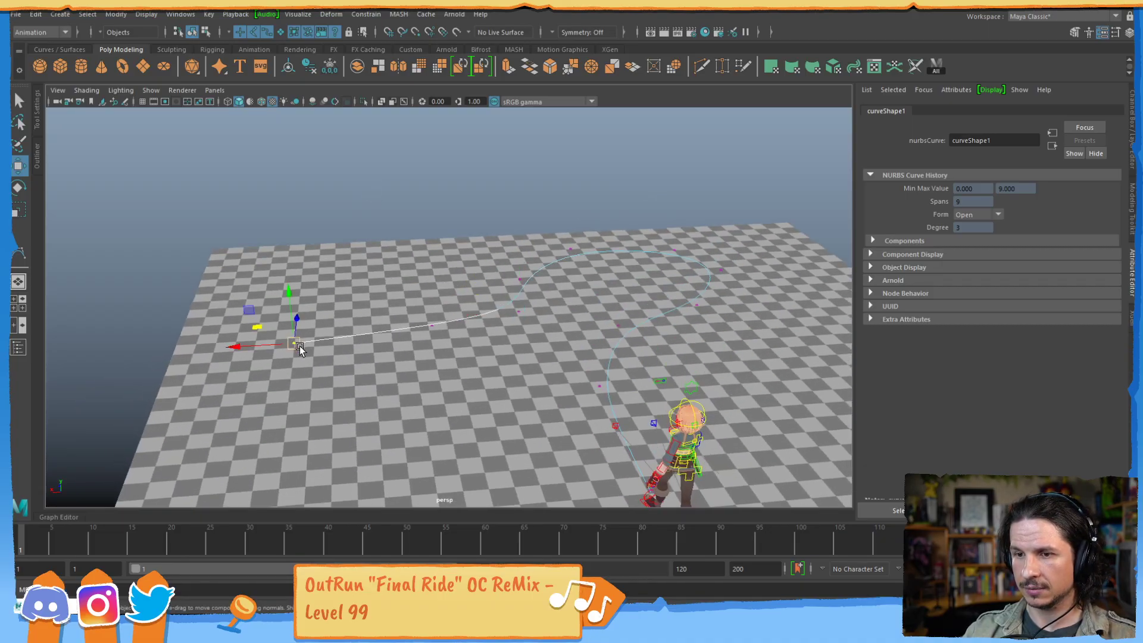
alt+drag(299, 337, 308, 185)
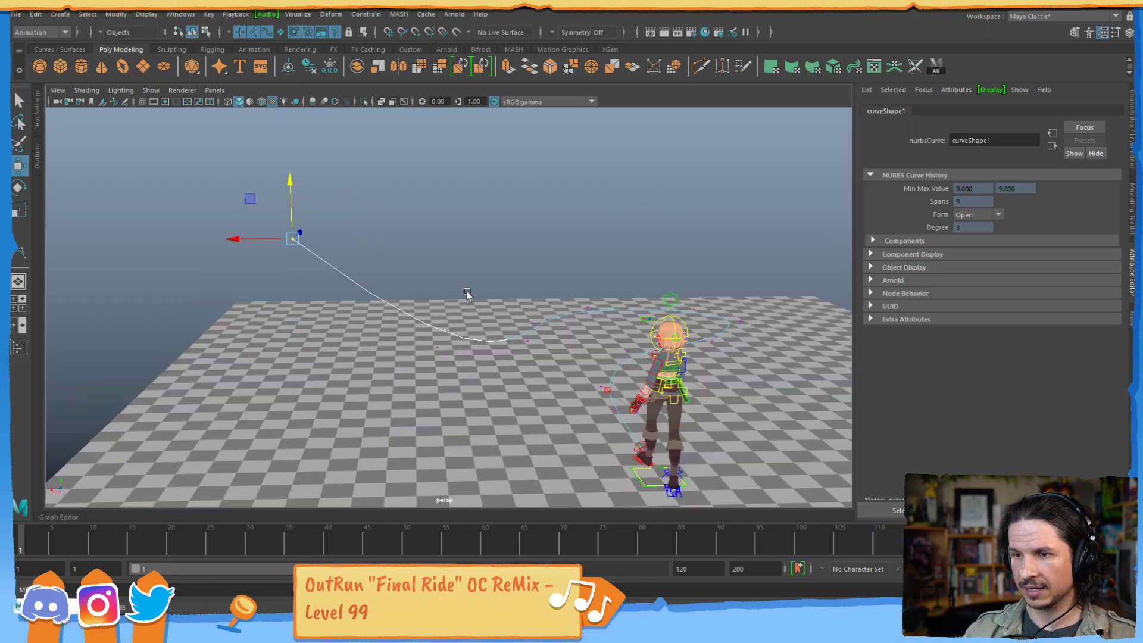
alt+drag(466, 291, 449, 357)
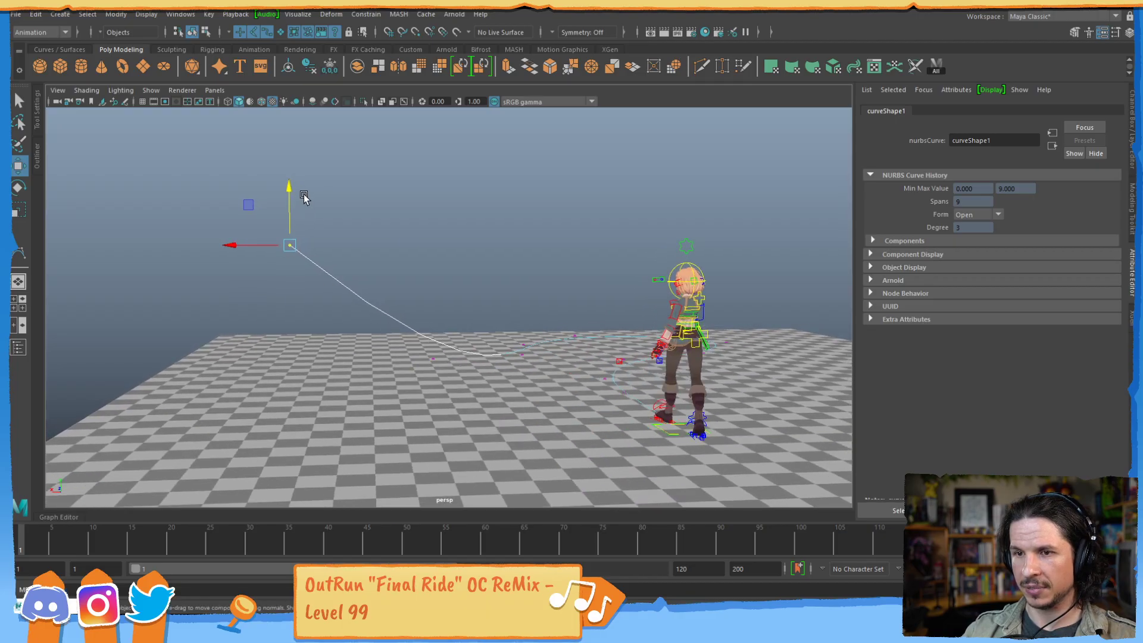
drag(290, 192, 290, 225)
drag(242, 275, 469, 356)
drag(447, 282, 446, 274)
alt+drag(466, 357, 210, 270)
- Delete the ground plane's crosswise edge loops beneath the rising part of the curve
click(209, 270)
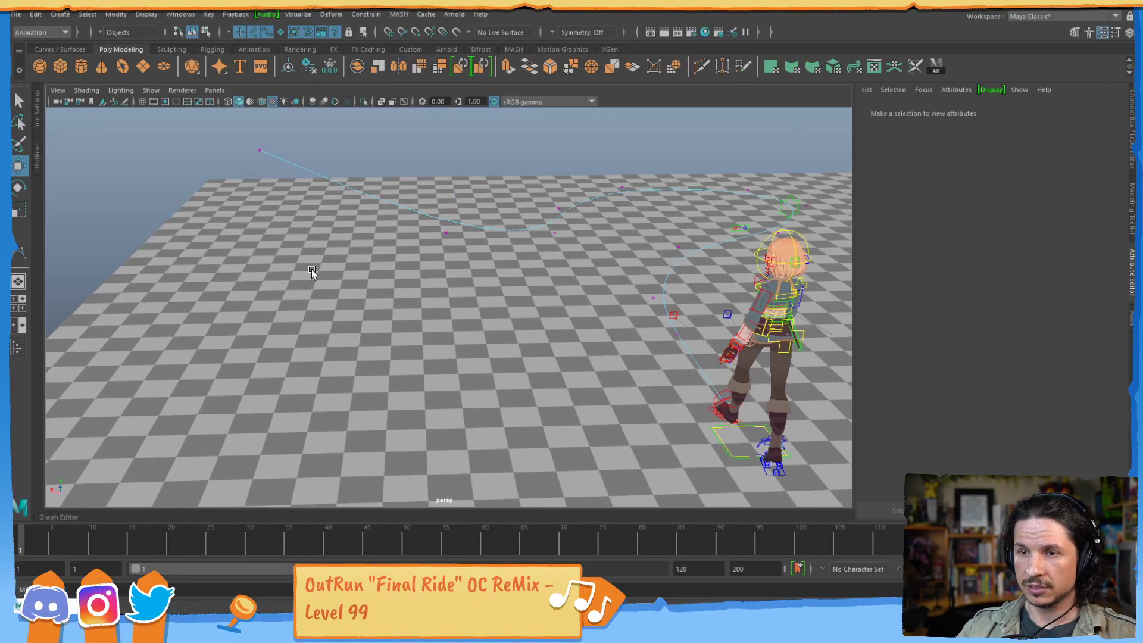
key(F8)
key(F8)
click(231, 251)
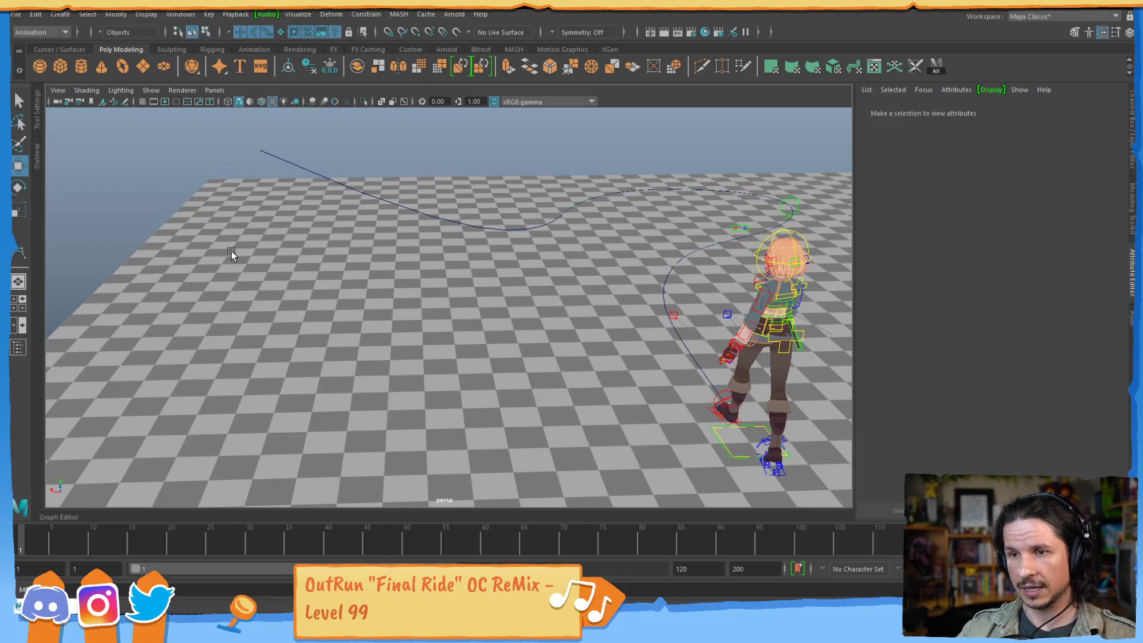
click(262, 269)
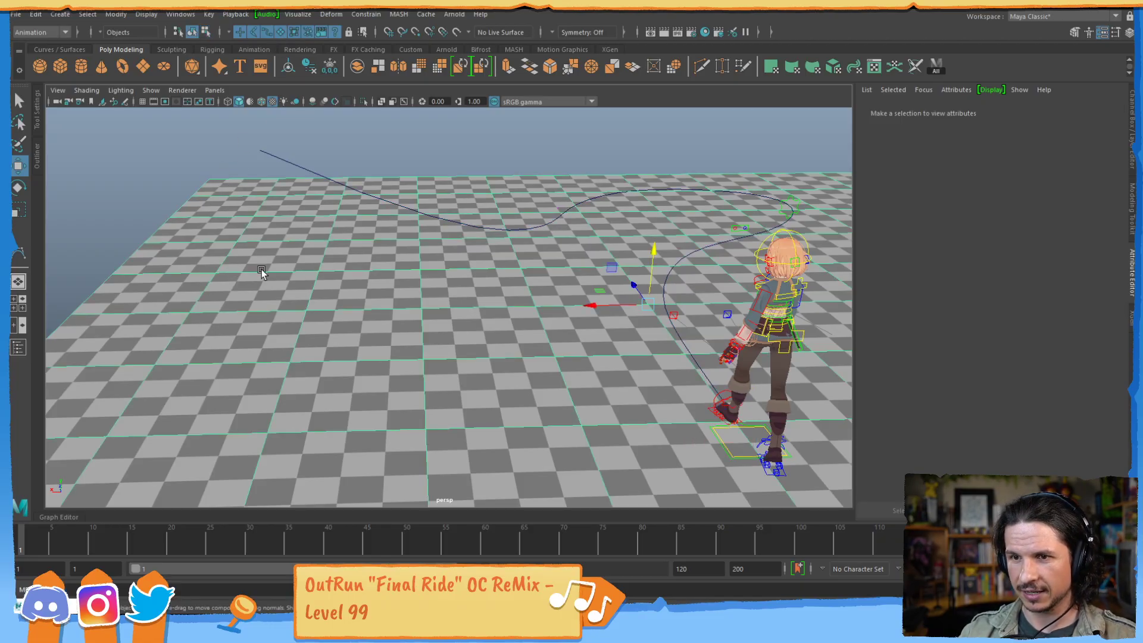
alt+drag(393, 283, 365, 294)
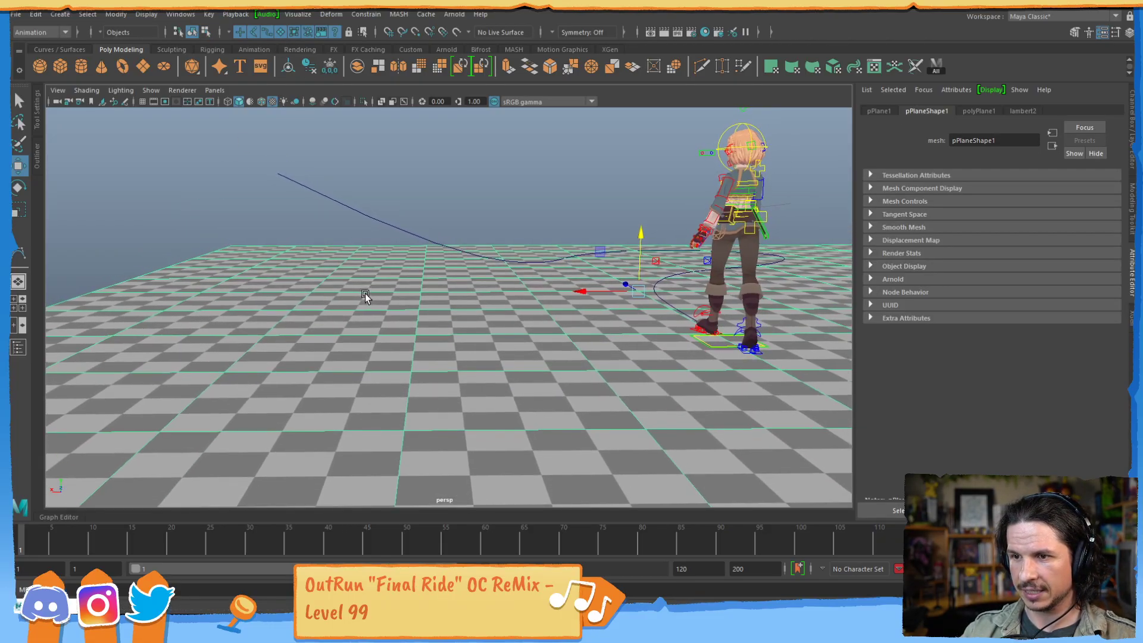
right_drag(406, 281, 404, 250)
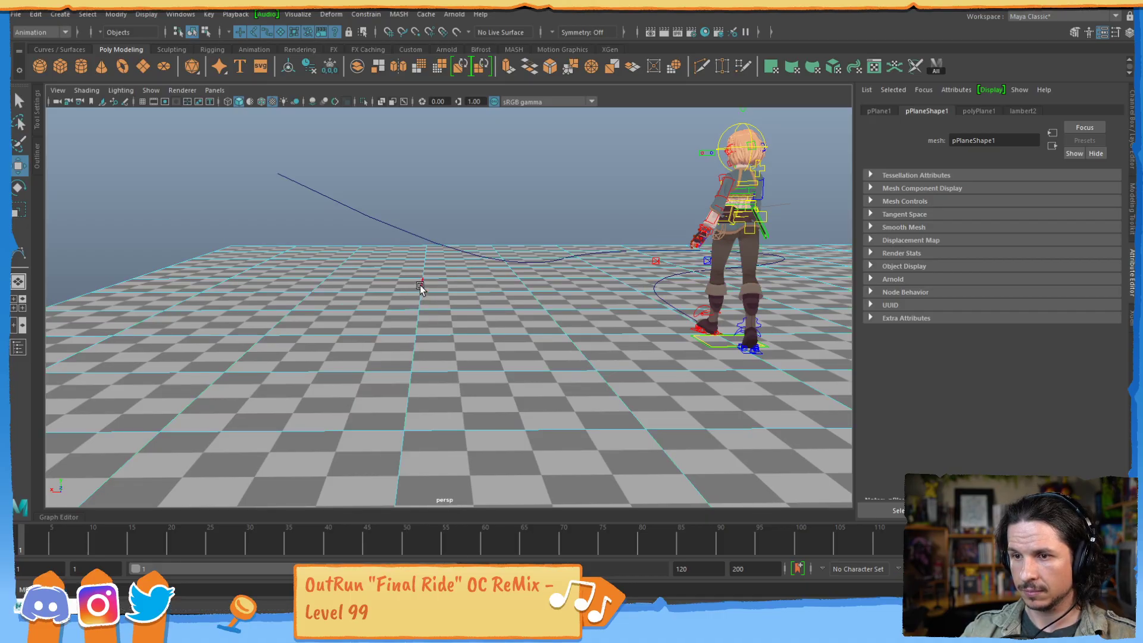
click(420, 288)
shift+click(311, 284)
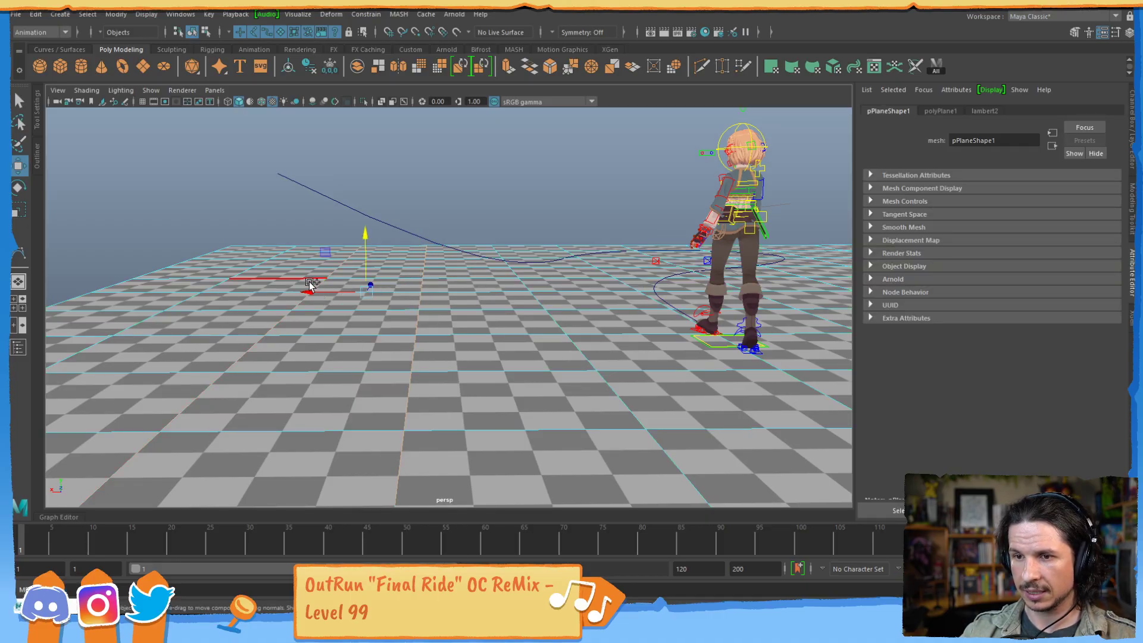
shift+click(226, 278)
shift+right_drag(231, 266, 166, 287)
double_click(160, 267)
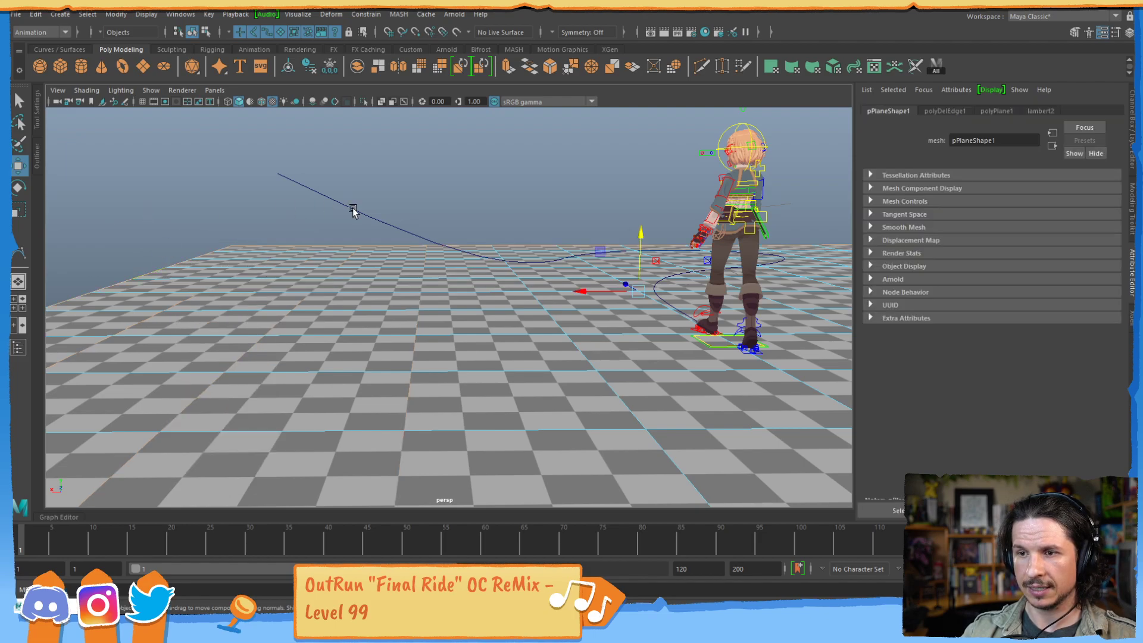
- Raise the row of vertices along the ground plane's outer edge by the curve's end to form a slope
alt+drag(352, 209, 313, 256)
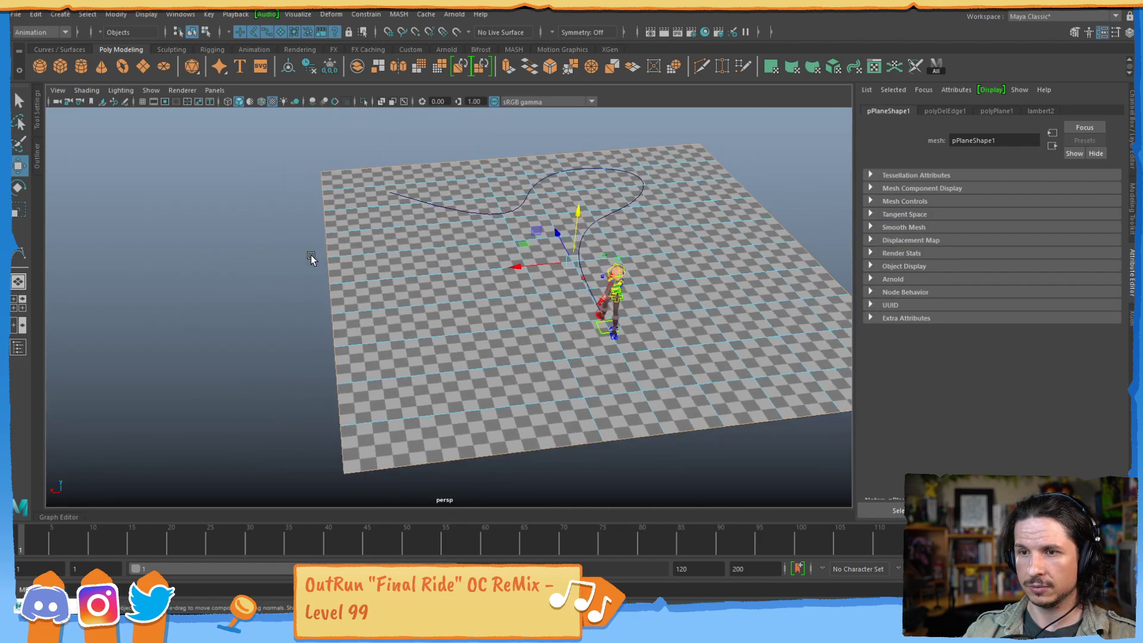
right_drag(370, 219, 272, 179)
drag(266, 136, 392, 524)
alt+drag(379, 413, 373, 193)
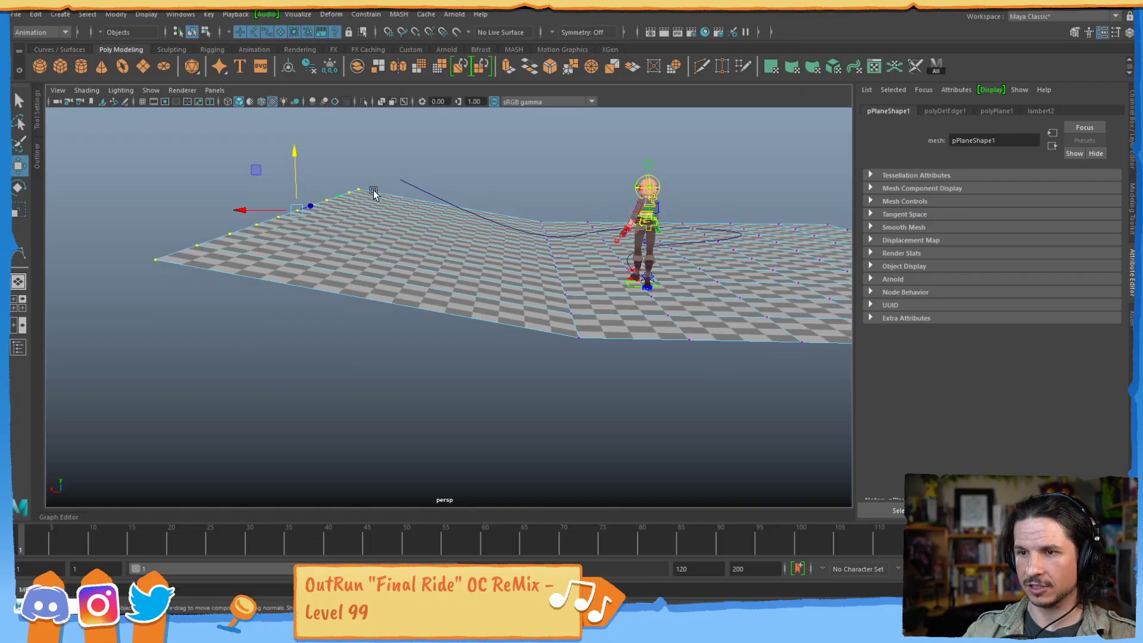
drag(296, 155, 305, 92)
alt+drag(396, 241, 439, 293)
alt+right_drag(439, 293, 714, 344)
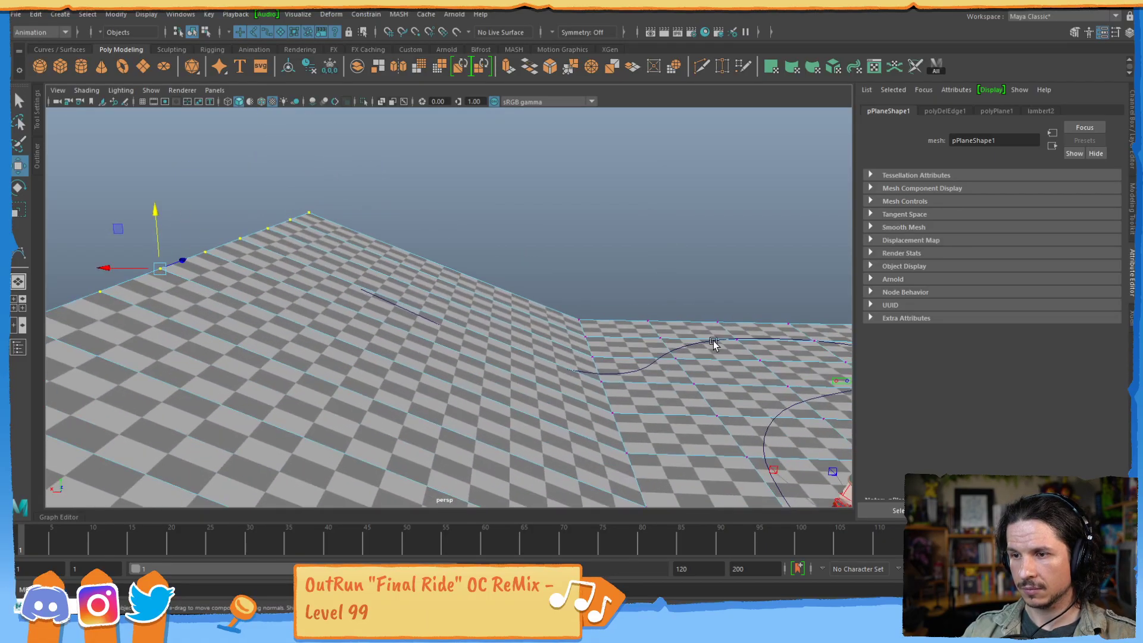
- Reposition the path curve's control vertices around the foot of the slope so the curve follows the ground's bend
alt+drag(715, 344, 583, 277)
scroll(583, 277, up, 2)
click(569, 318)
click(573, 325)
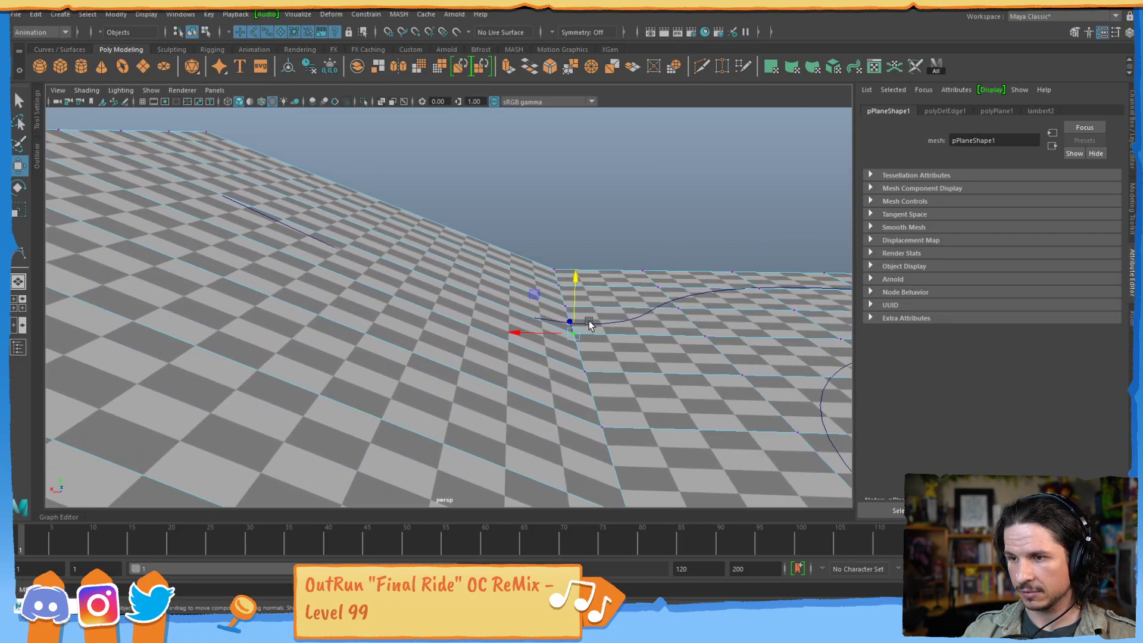
click(614, 321)
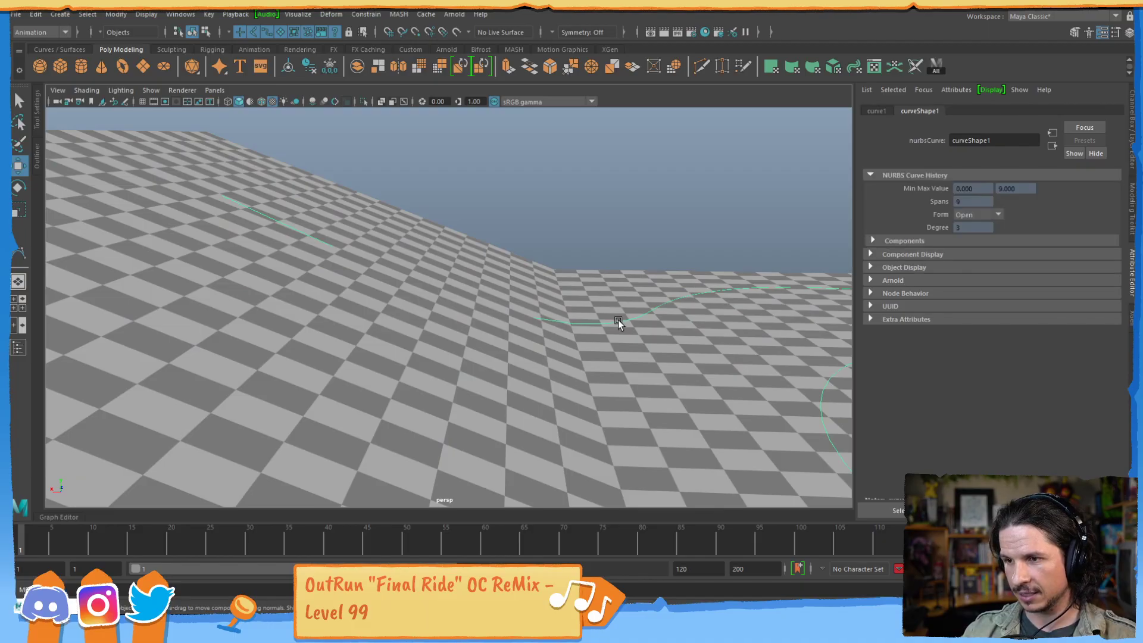
right_click(620, 321)
right_drag(620, 321, 560, 315)
alt+drag(560, 315, 478, 335)
click(439, 391)
drag(524, 298, 567, 366)
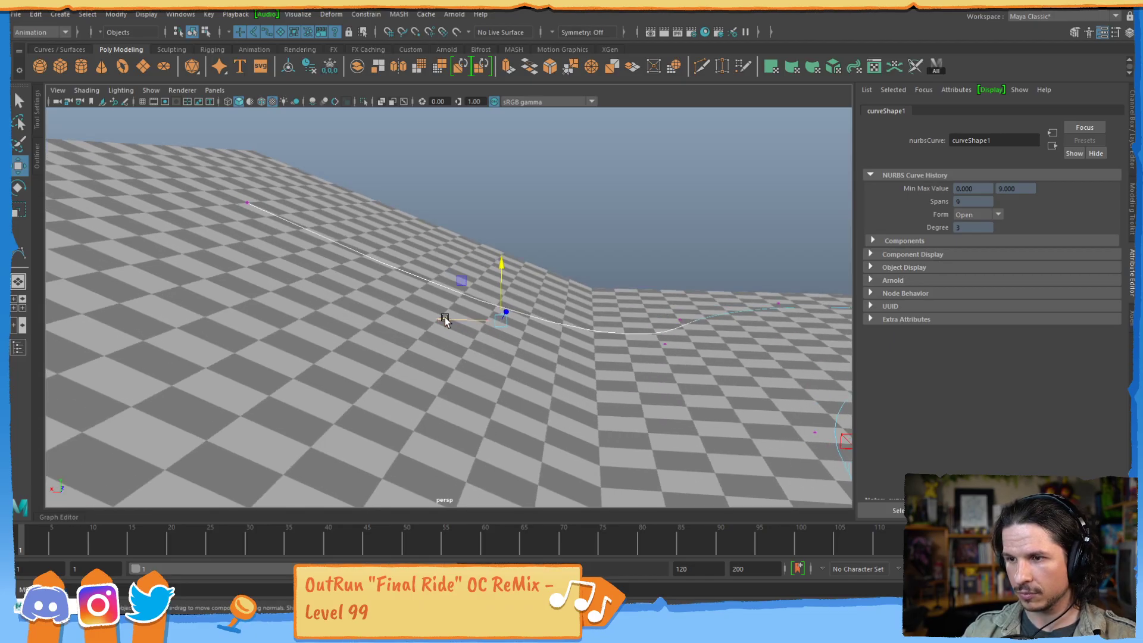
drag(444, 316, 504, 329)
drag(574, 275, 574, 295)
click(666, 342)
alt+drag(668, 345, 650, 433)
alt+middle_drag(632, 180, 597, 278)
drag(585, 236, 581, 276)
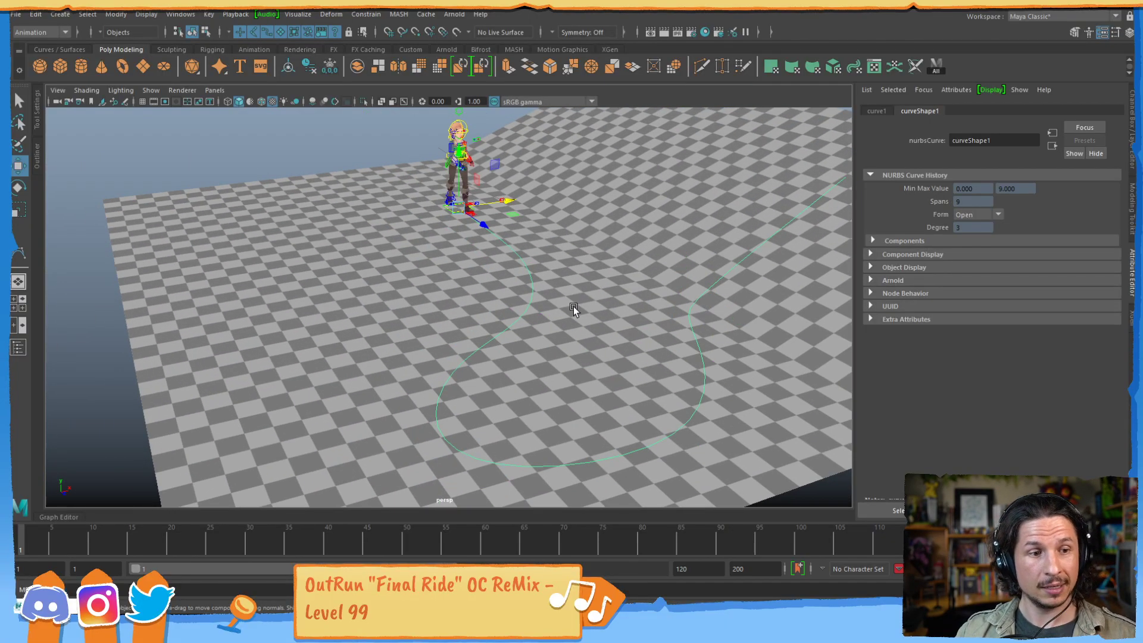
- Select the rig's global control beneath the character's feet and frame it
alt+middle_drag(423, 233, 540, 285)
alt+right_drag(506, 262, 730, 251)
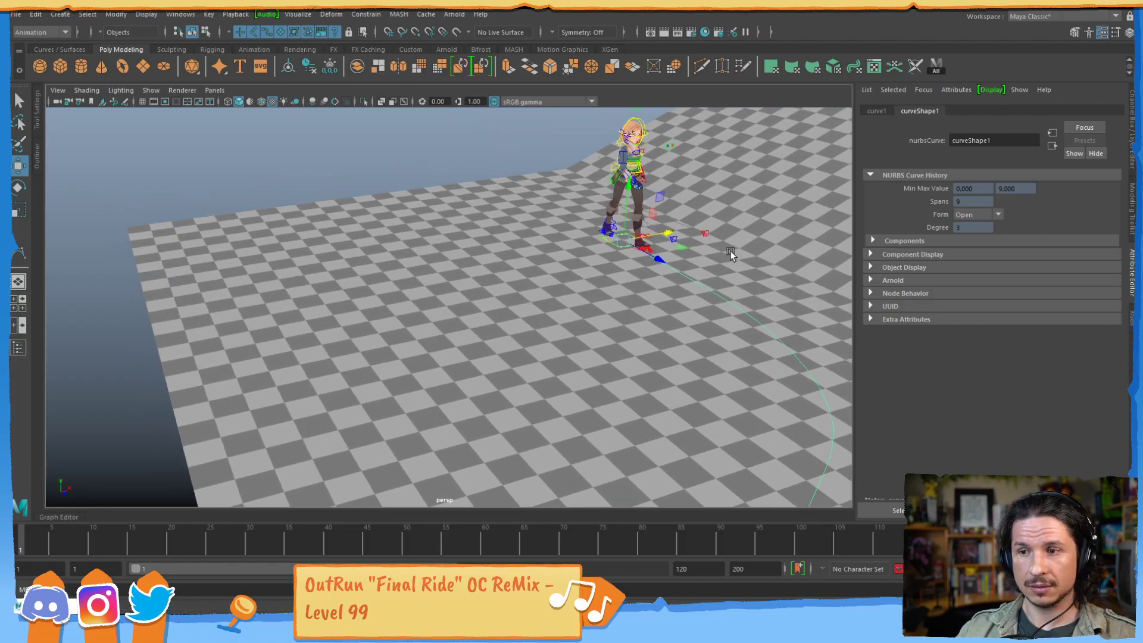
alt+drag(470, 256, 639, 267)
alt+middle_drag(640, 266, 755, 333)
alt+right_drag(465, 299, 779, 282)
alt+drag(449, 317, 483, 351)
alt+right_drag(483, 345, 778, 336)
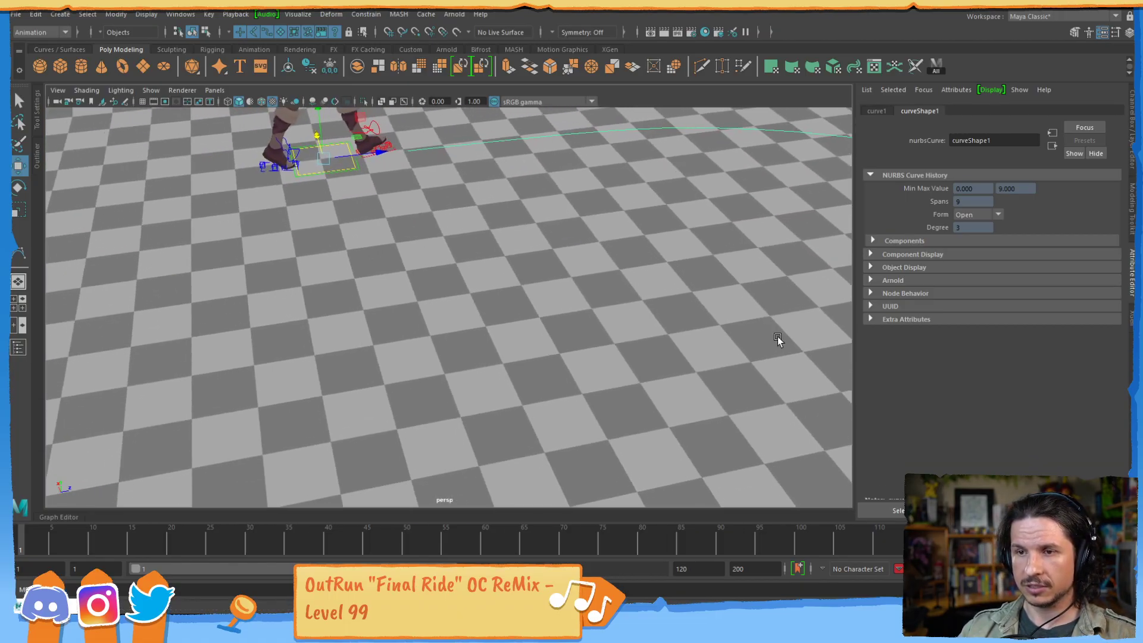
alt+middle_drag(488, 321, 497, 423)
alt+right_drag(498, 423, 781, 230)
alt+middle_drag(524, 225, 502, 242)
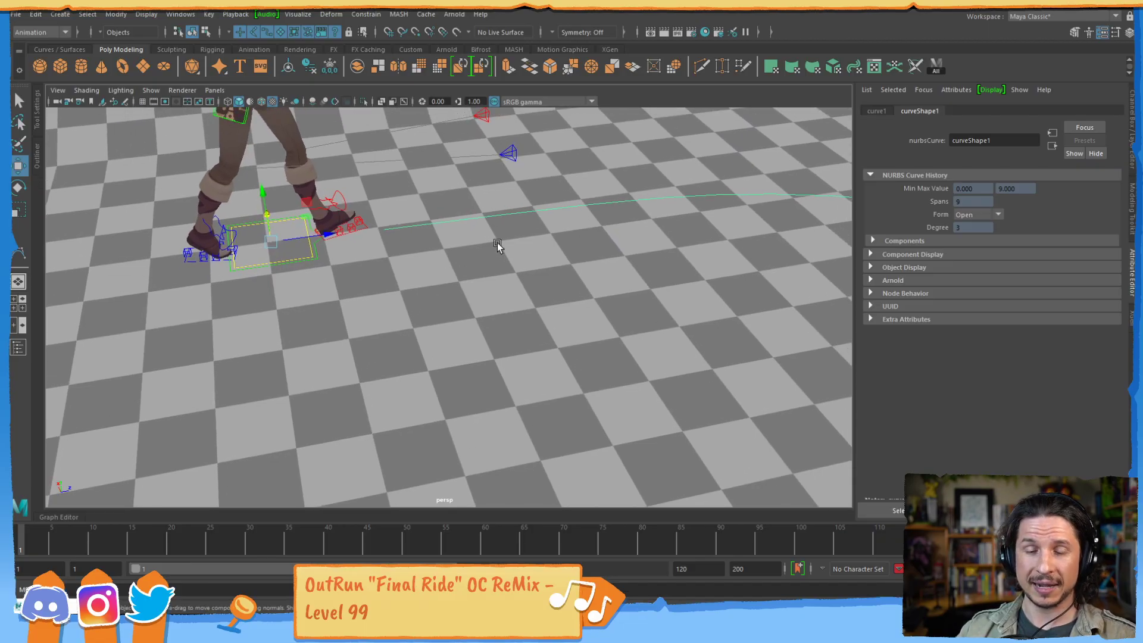
click(320, 242)
click(318, 243)
key(f)
- Examine the character's global control in relation to the start of the curve and the slope beyond
alt+right_drag(637, 229, 527, 225)
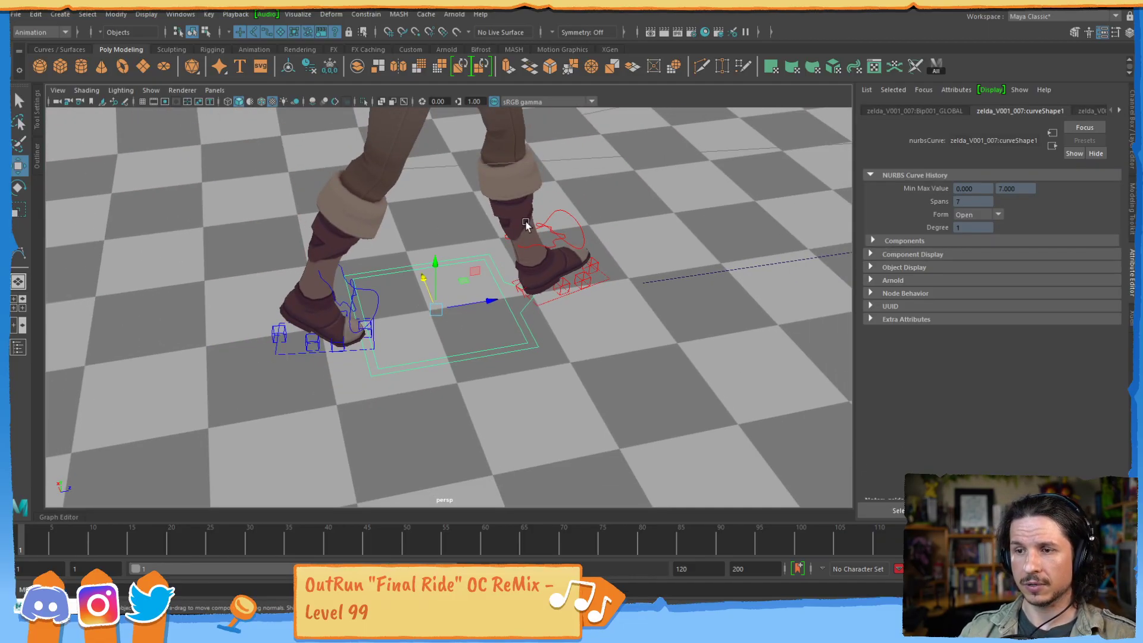
alt+middle_drag(693, 228, 486, 245)
alt+right_drag(486, 246, 365, 283)
alt+drag(364, 283, 348, 295)
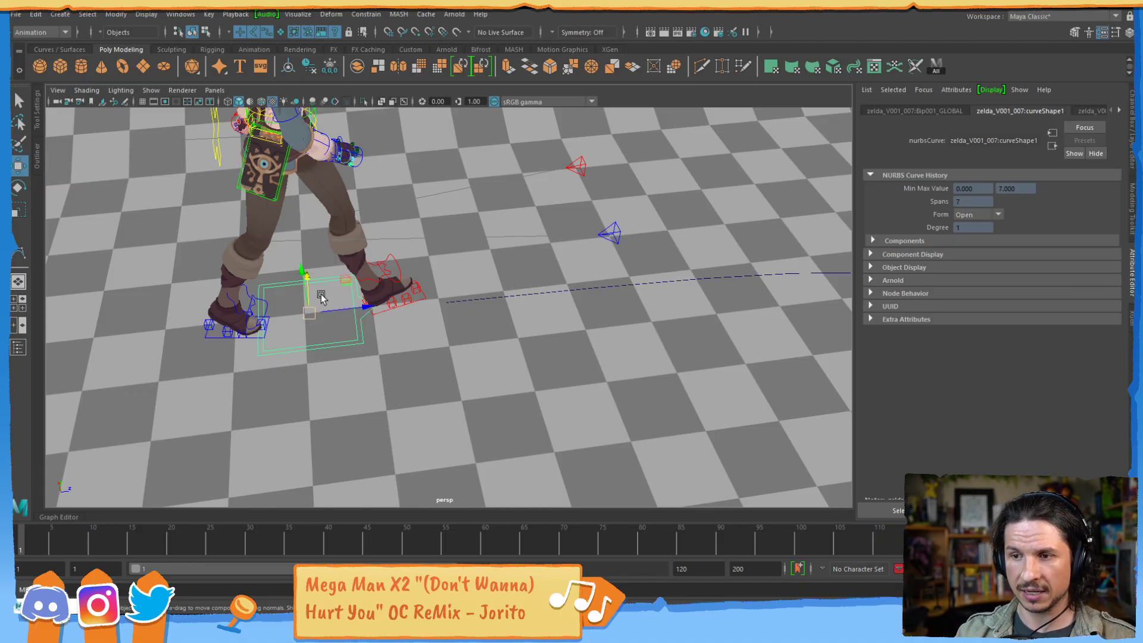
alt+right_drag(696, 263, 387, 288)
alt+drag(452, 274, 413, 280)
alt+middle_drag(438, 303, 480, 323)
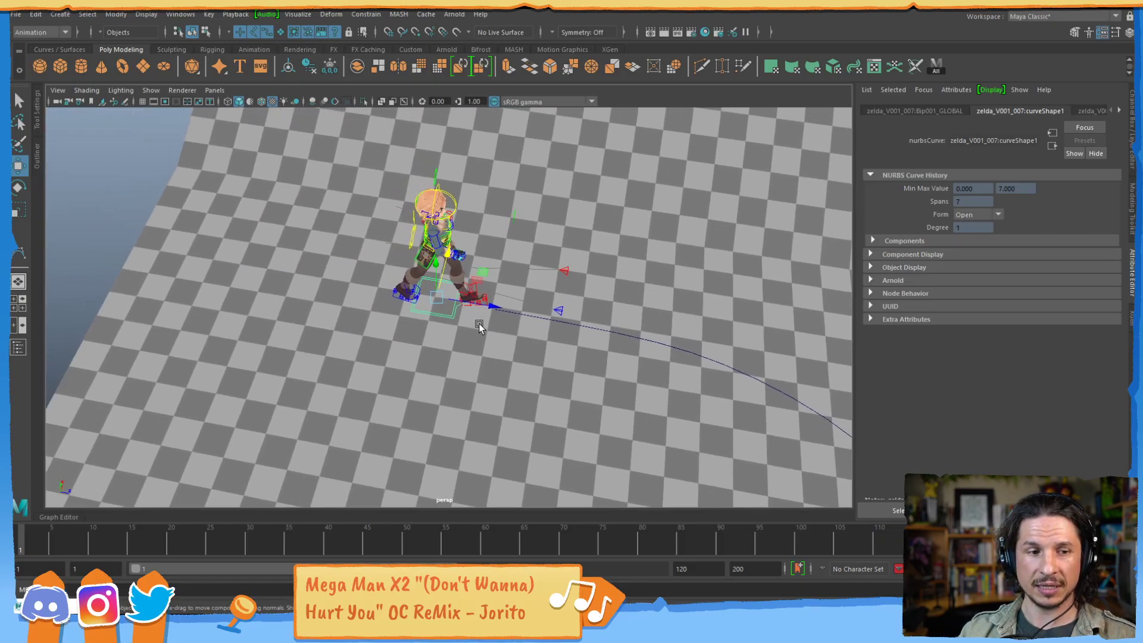
alt+drag(532, 342, 477, 346)
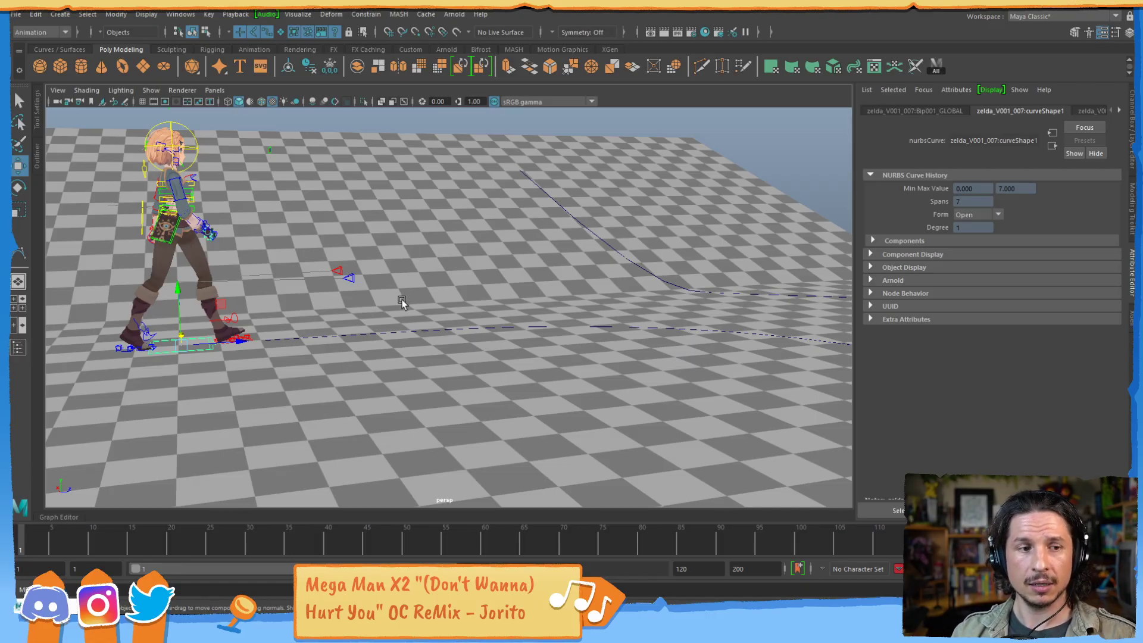
alt+drag(395, 292, 395, 295)
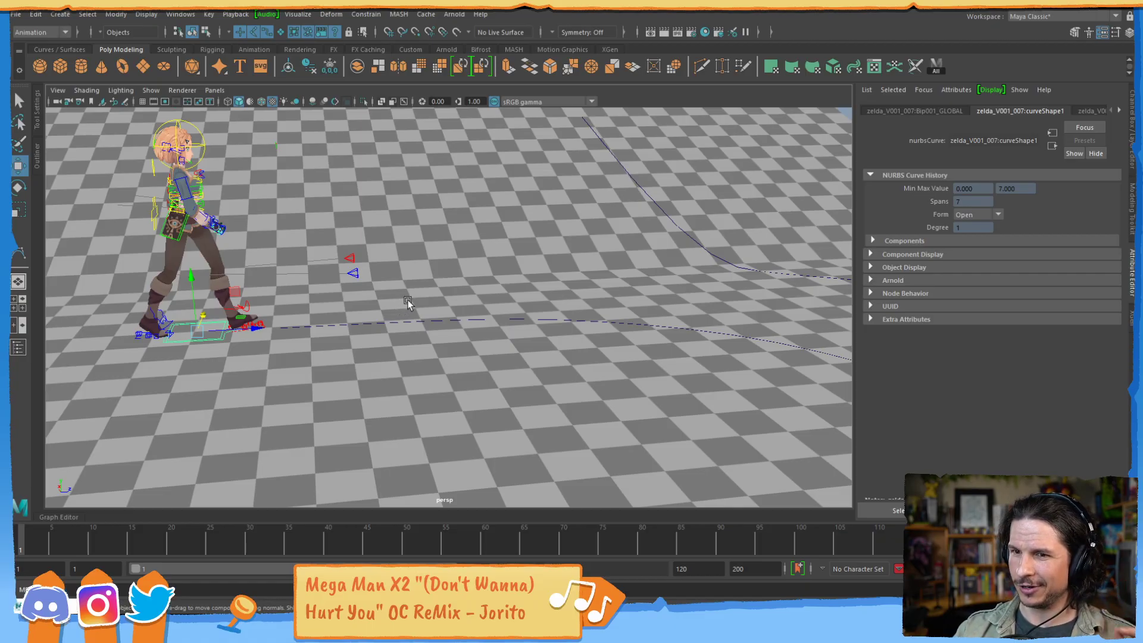
alt+middle_drag(323, 306, 550, 322)
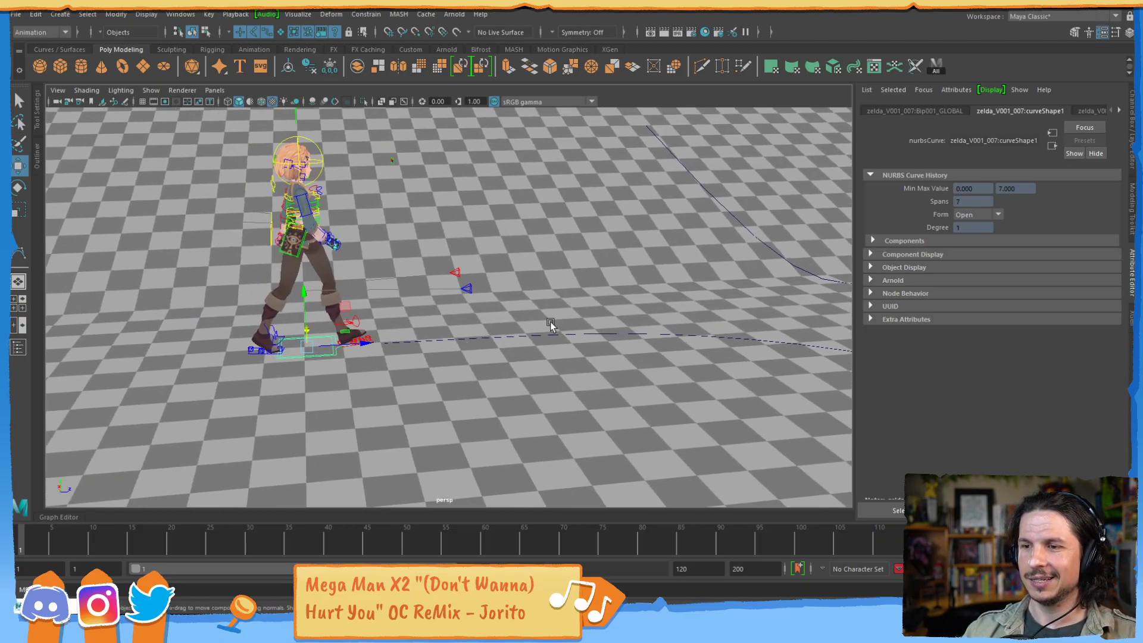
- Attach the character's global control to the curve with Attach to Motion Path, using the curve as the path
scroll(550, 322, up, 3)
scroll(501, 330, up, 1)
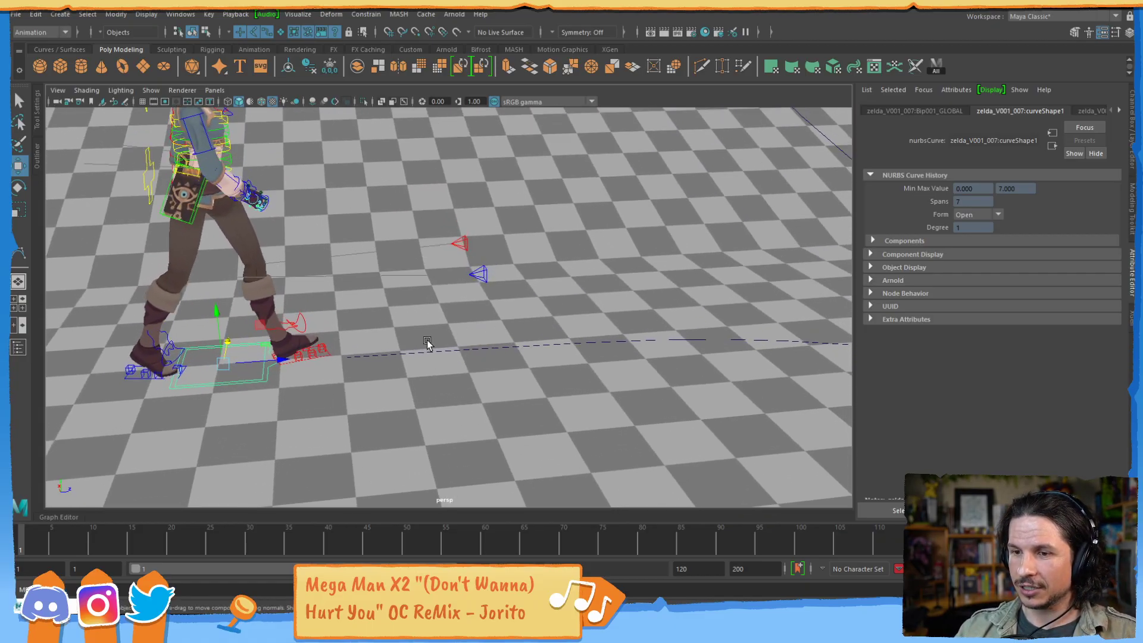
click(274, 373)
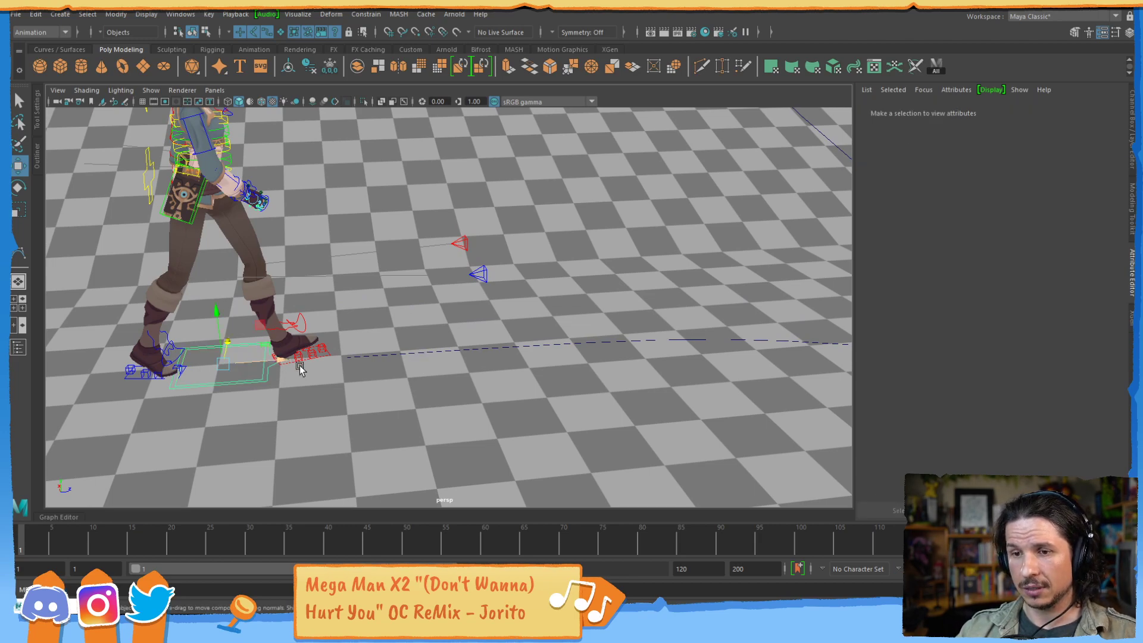
click(403, 345)
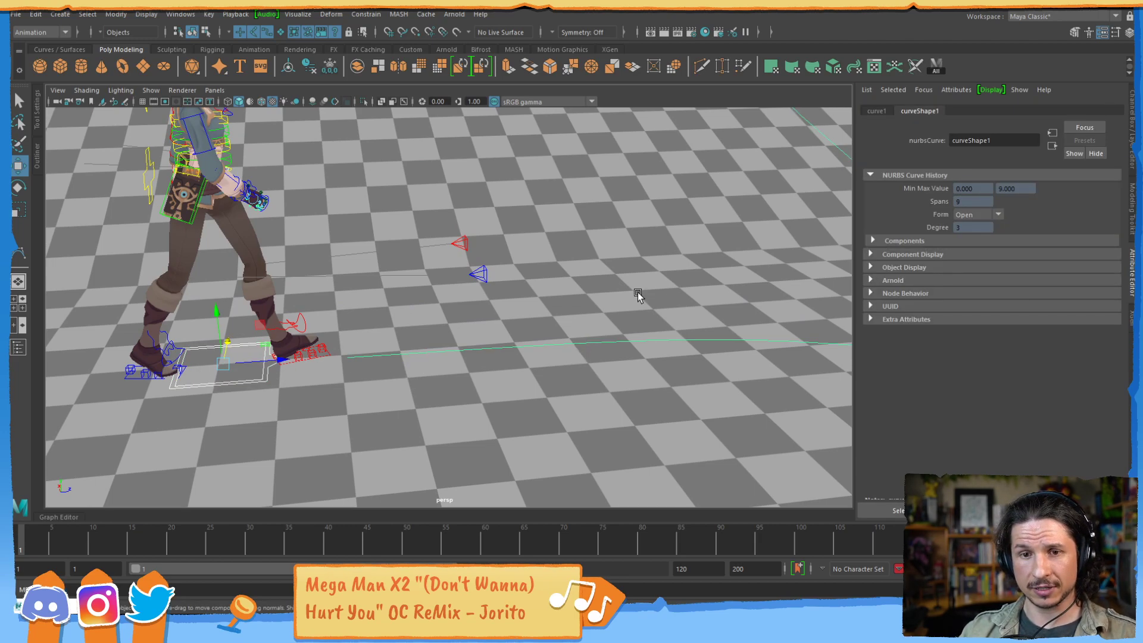
scroll(497, 276, down, 5)
alt+drag(352, 279, 376, 304)
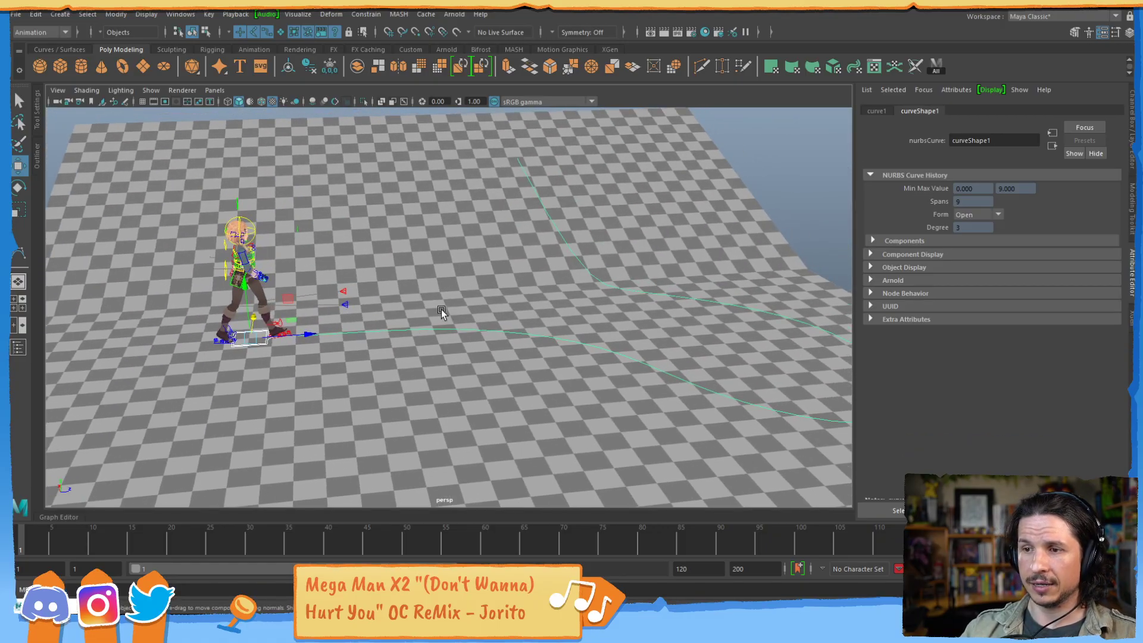
click(366, 15)
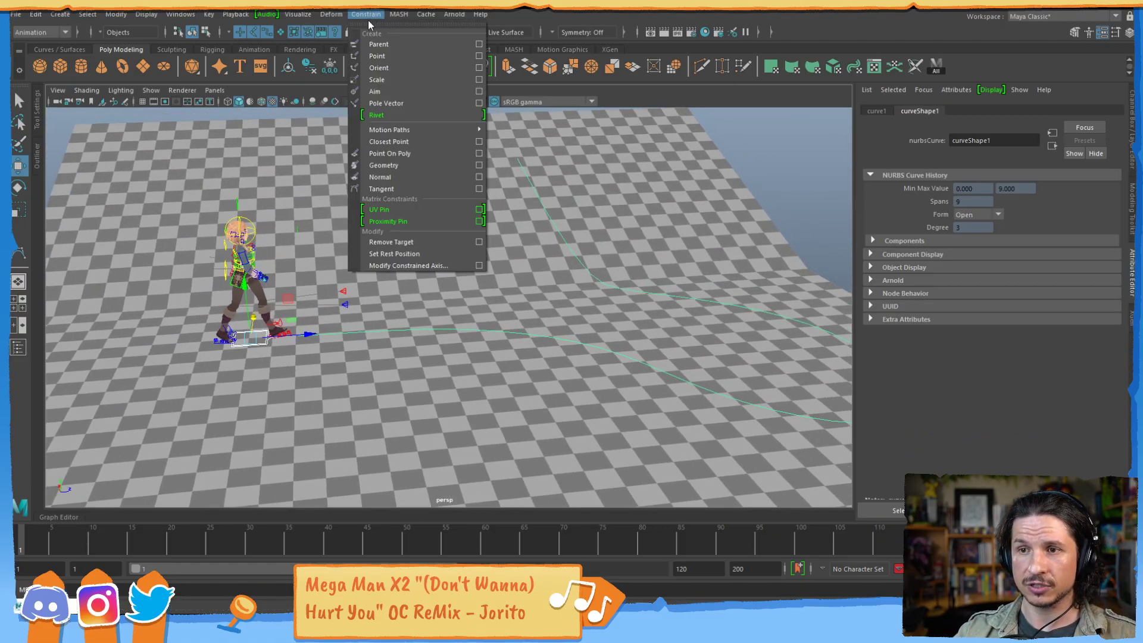
mouse_move(419, 129)
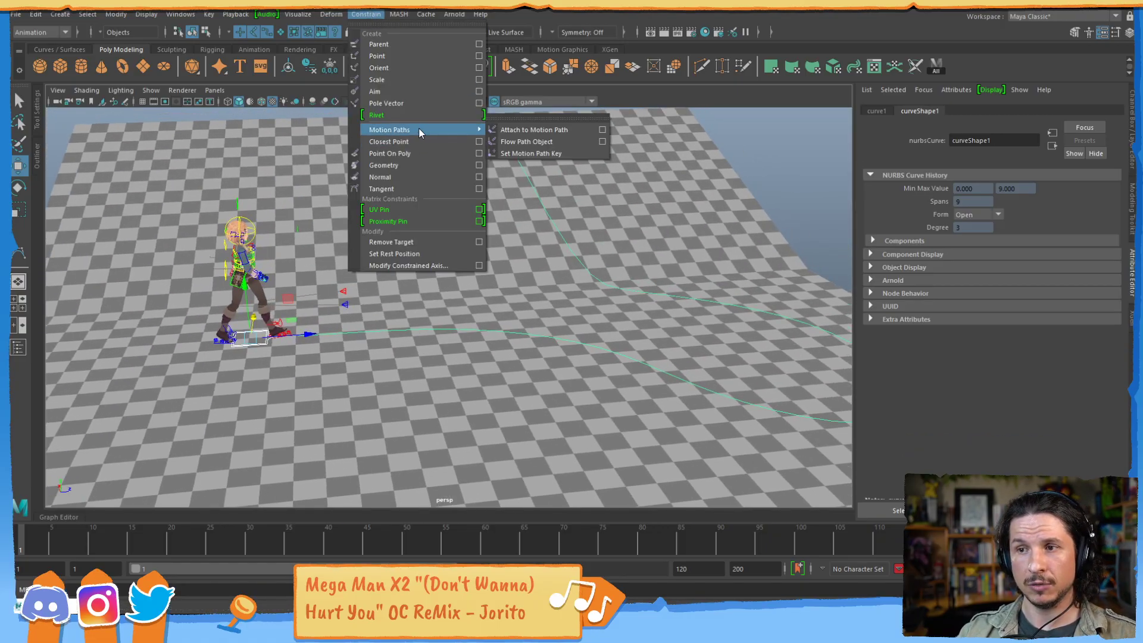
click(550, 130)
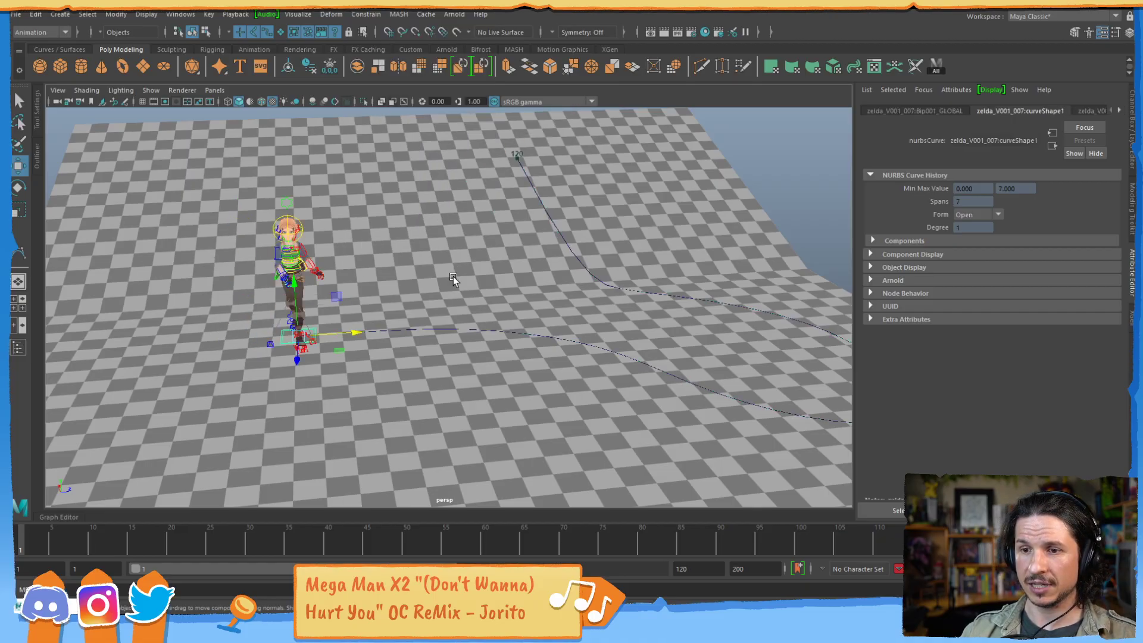
- Scrub to frame 6, display the global control's channels and inspect which way the character faces on the path
alt+drag(332, 332, 462, 313)
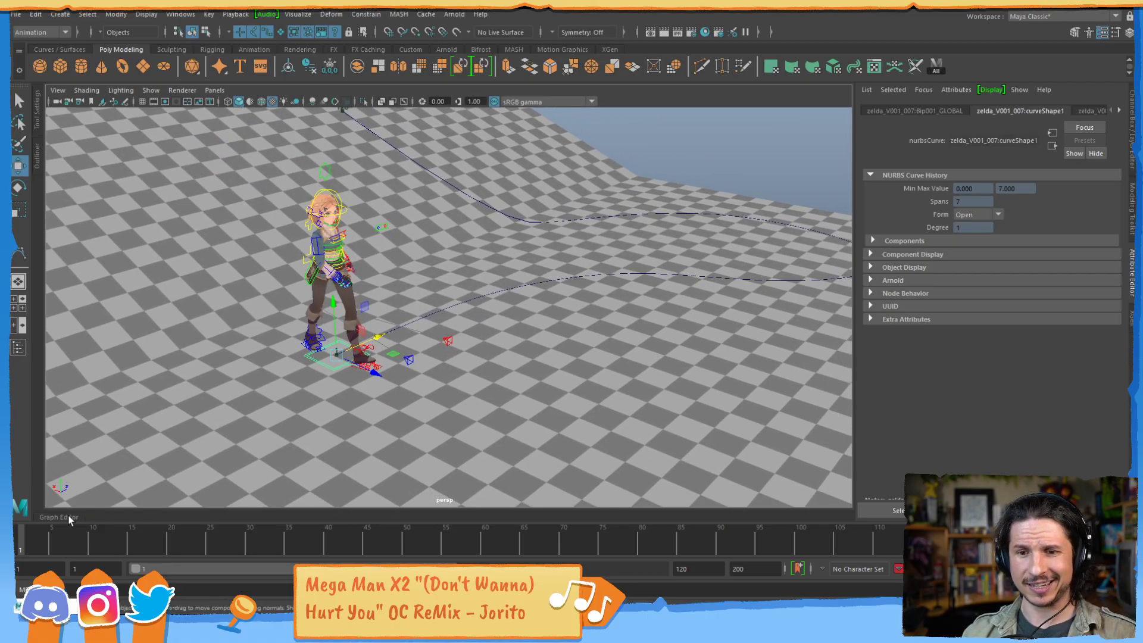
mouse_move(50, 539)
mouse_down()
mouse_move(527, 463)
mouse_move(777, 470)
mouse_move(457, 469)
mouse_move(120, 497)
mouse_move(59, 519)
mouse_up()
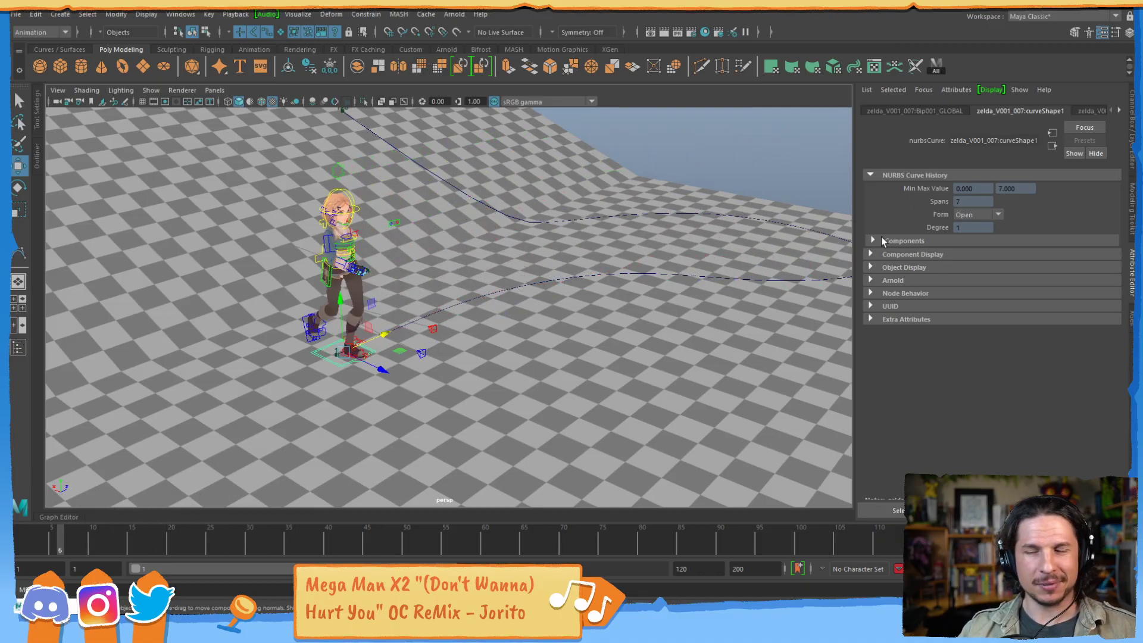
click(1131, 130)
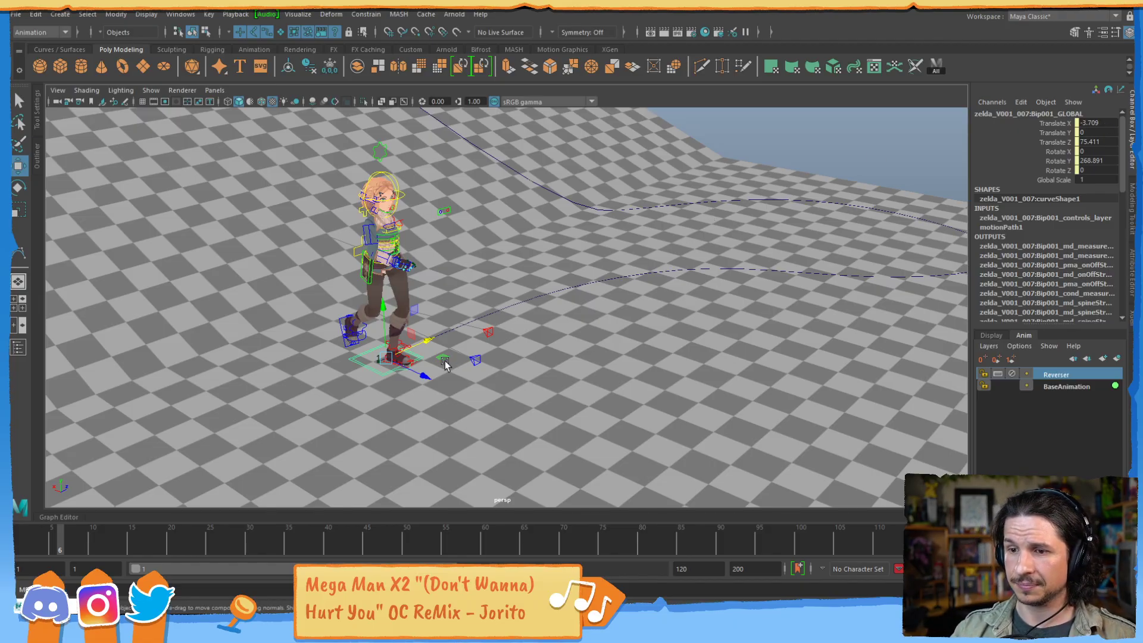
alt+drag(445, 361, 396, 375)
alt+right_drag(411, 343, 764, 269)
alt+drag(764, 269, 585, 297)
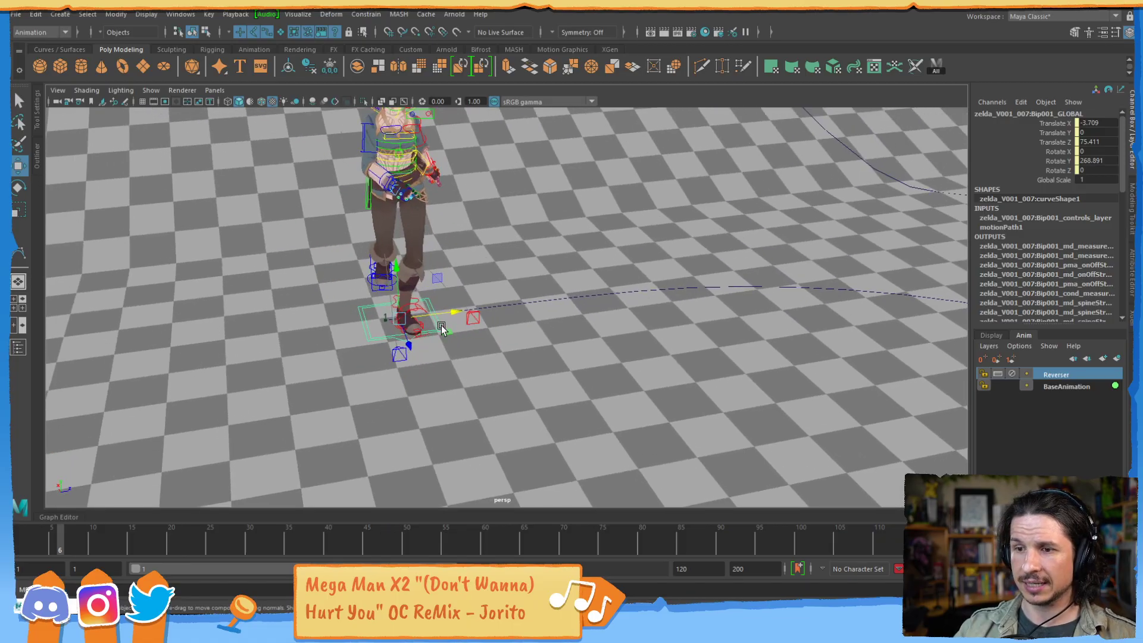
- Expand the global control's motionPath1 input and go through its twist attributes
click(1001, 227)
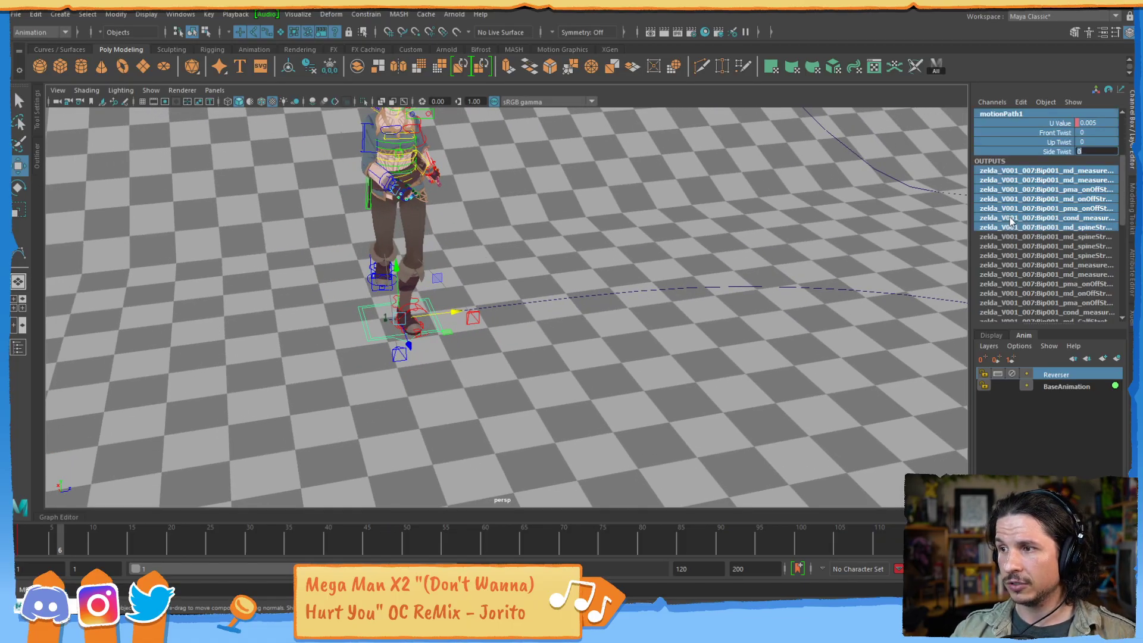
drag(1124, 175, 1114, 138)
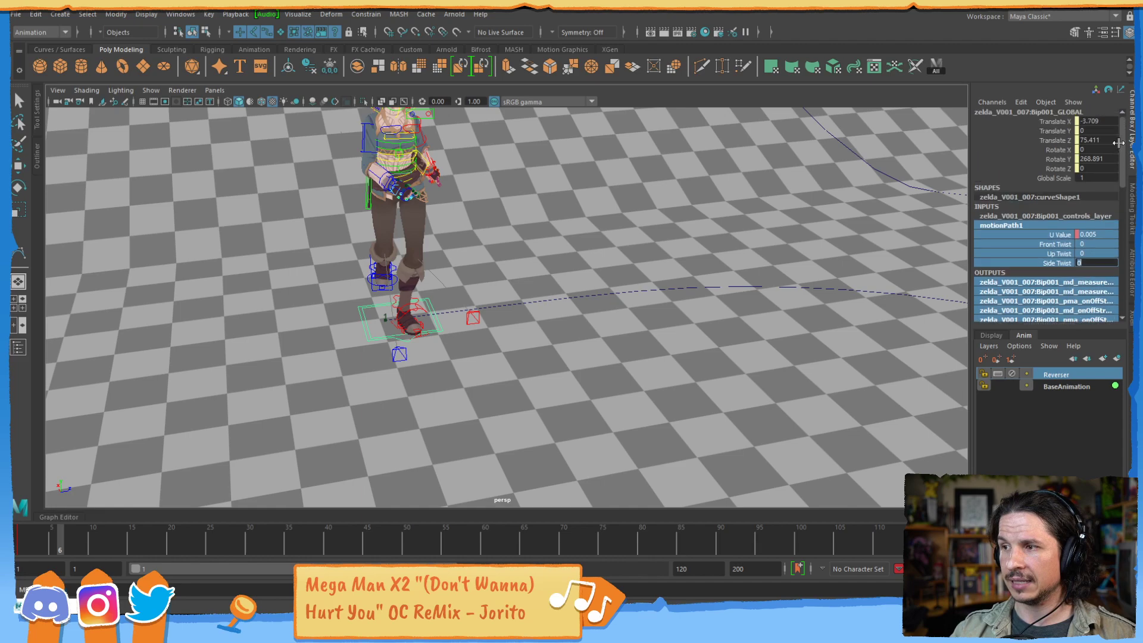
click(1046, 188)
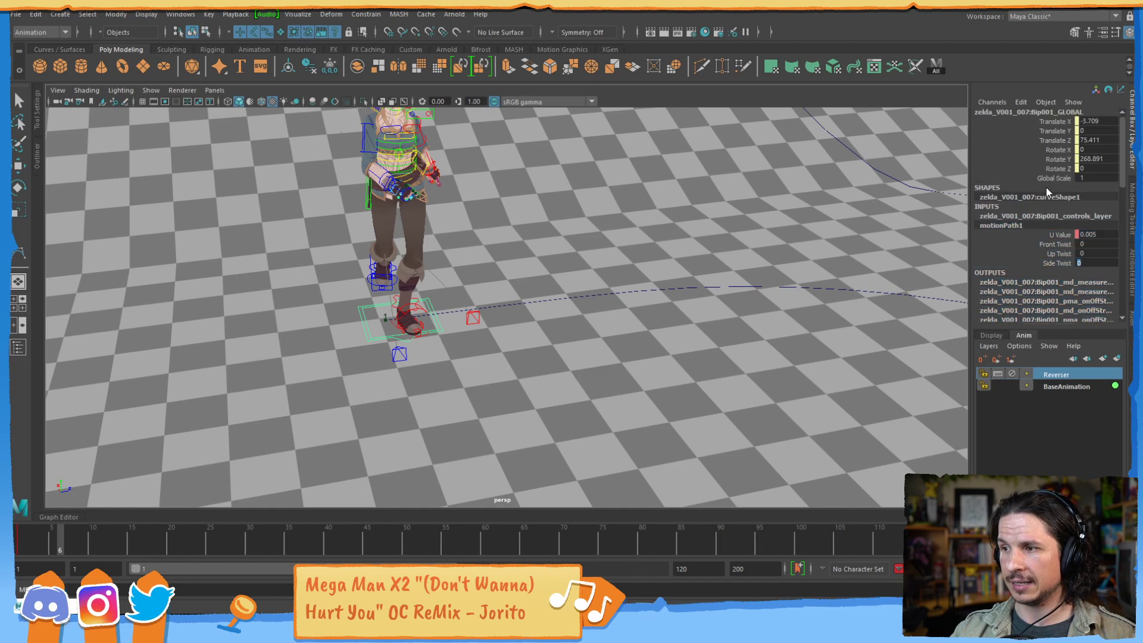
click(1066, 245)
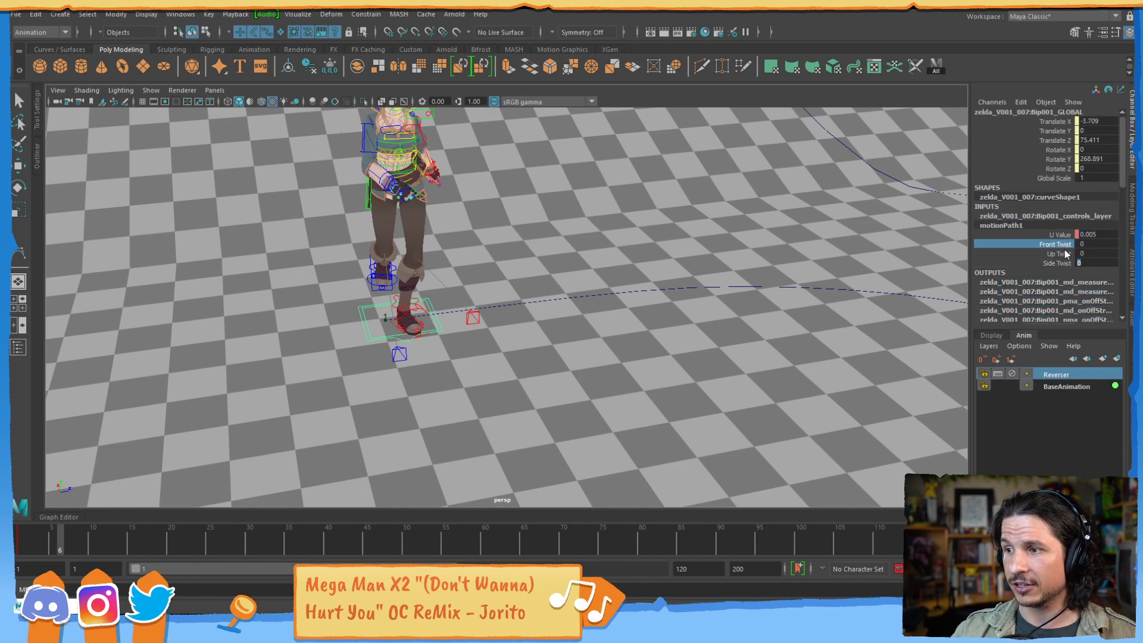
click(1066, 263)
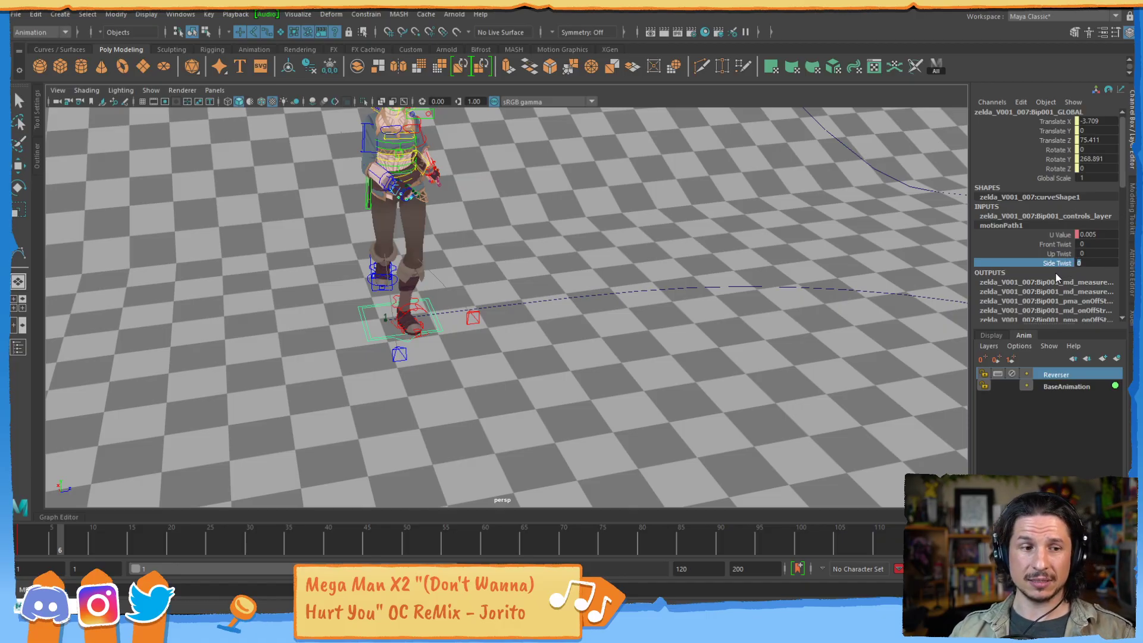
- Try turning the character with motionPath1's Front Twist and Up Twist, and return Front Twist to 0
click(1057, 244)
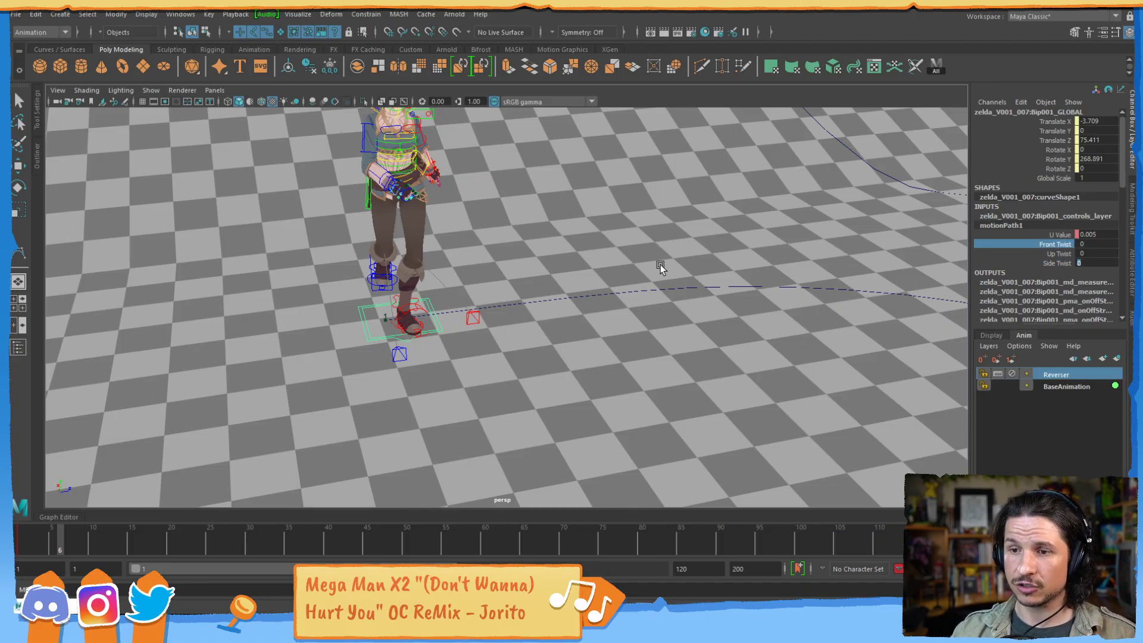
mouse_move(659, 264)
middle_down()
mouse_move(705, 264)
mouse_move(647, 273)
middle_up()
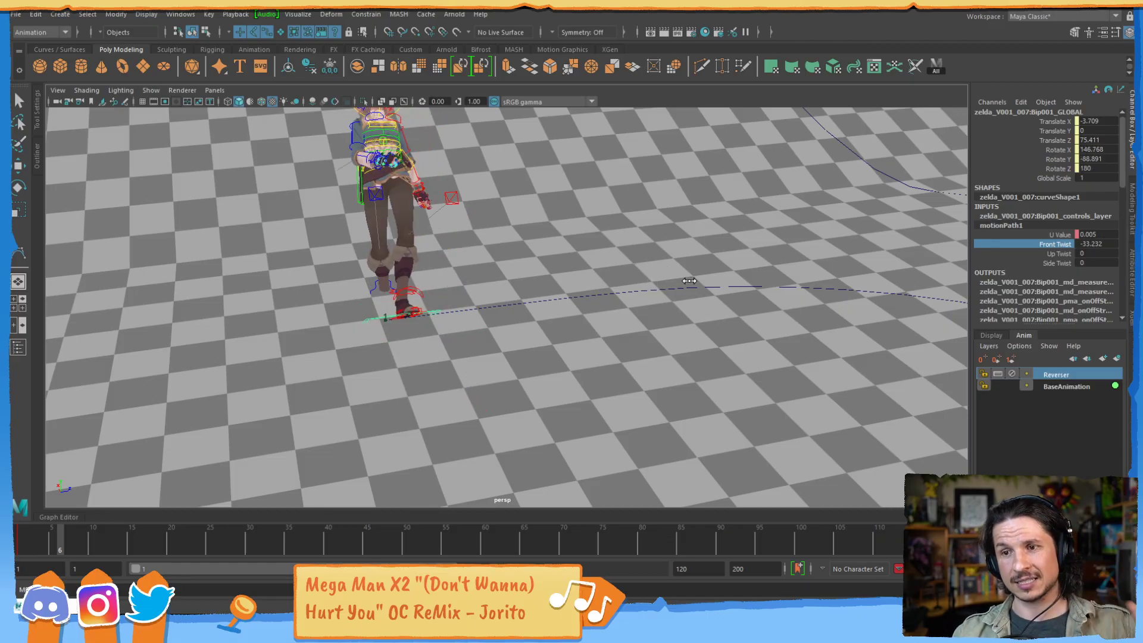
middle_drag(689, 280, 781, 239)
key(ctrl+z)
click(1057, 254)
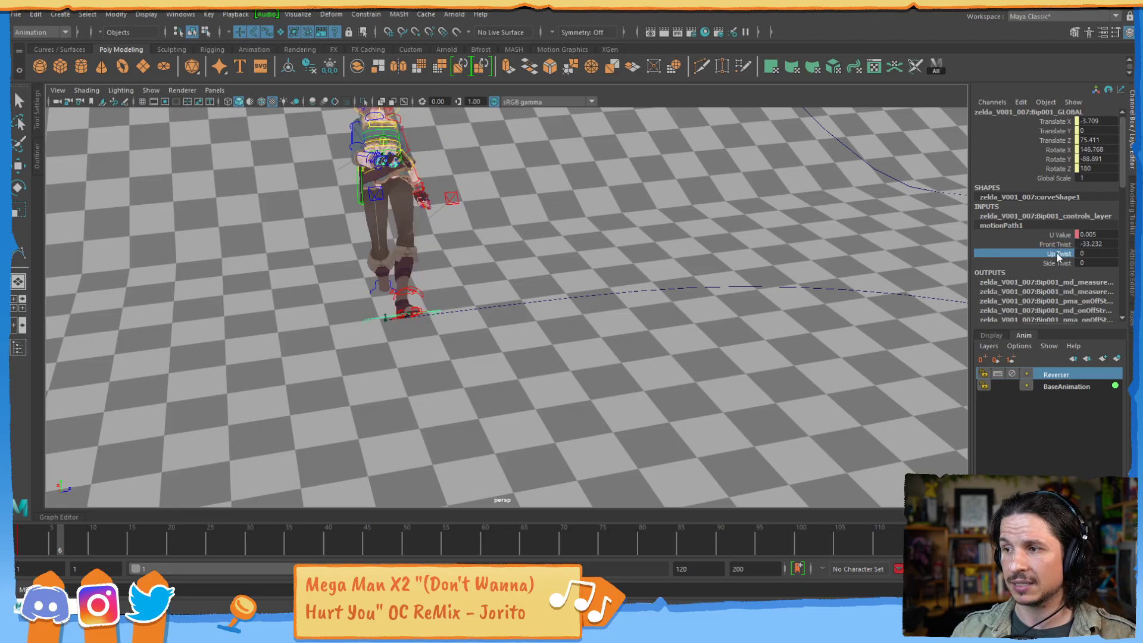
middle_drag(646, 267, 817, 256)
key(ctrl+z)
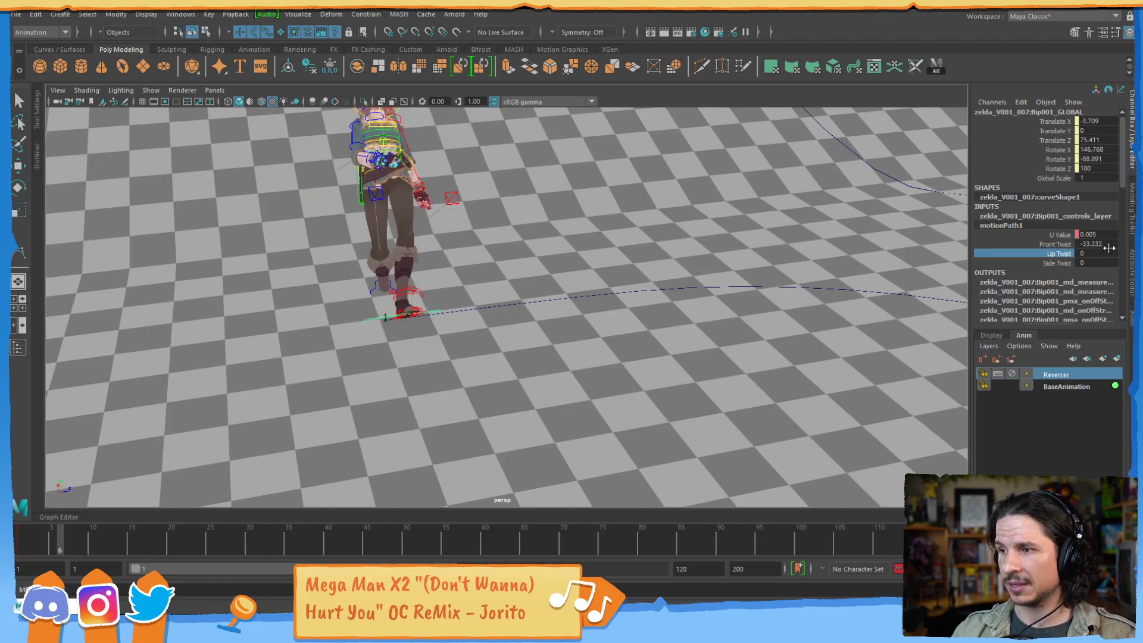
click(1092, 246)
text(0)
key(Return)
- Set motionPath1's Up Twist to 90 so the character faces along the path
click(1058, 254)
middle_drag(722, 280, 794, 284)
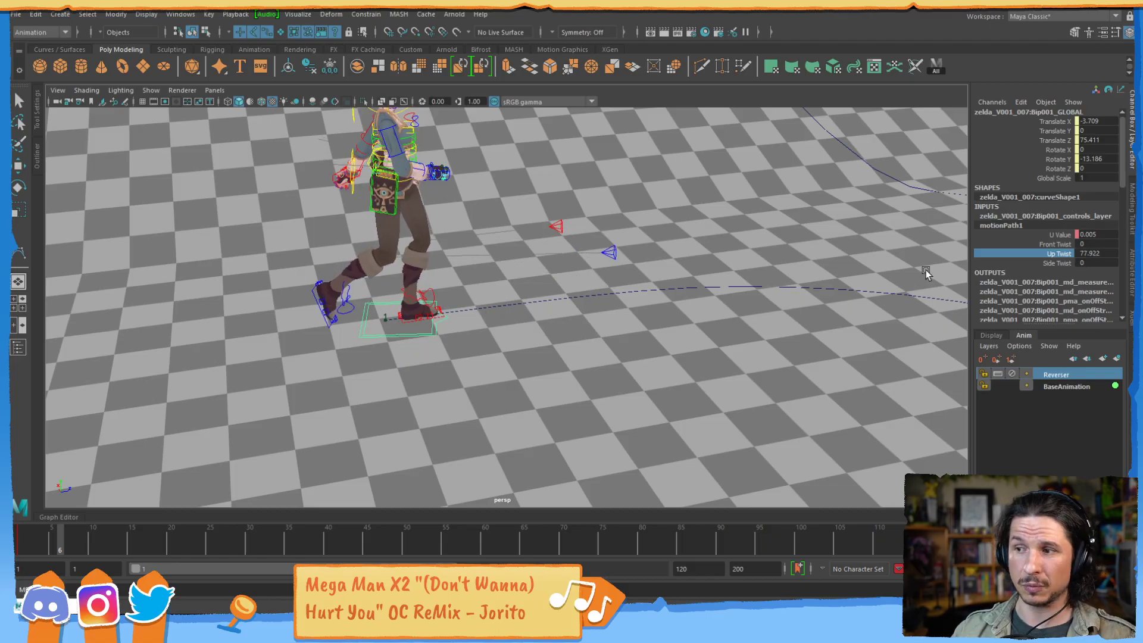
click(1105, 254)
text(90)
key(Return)
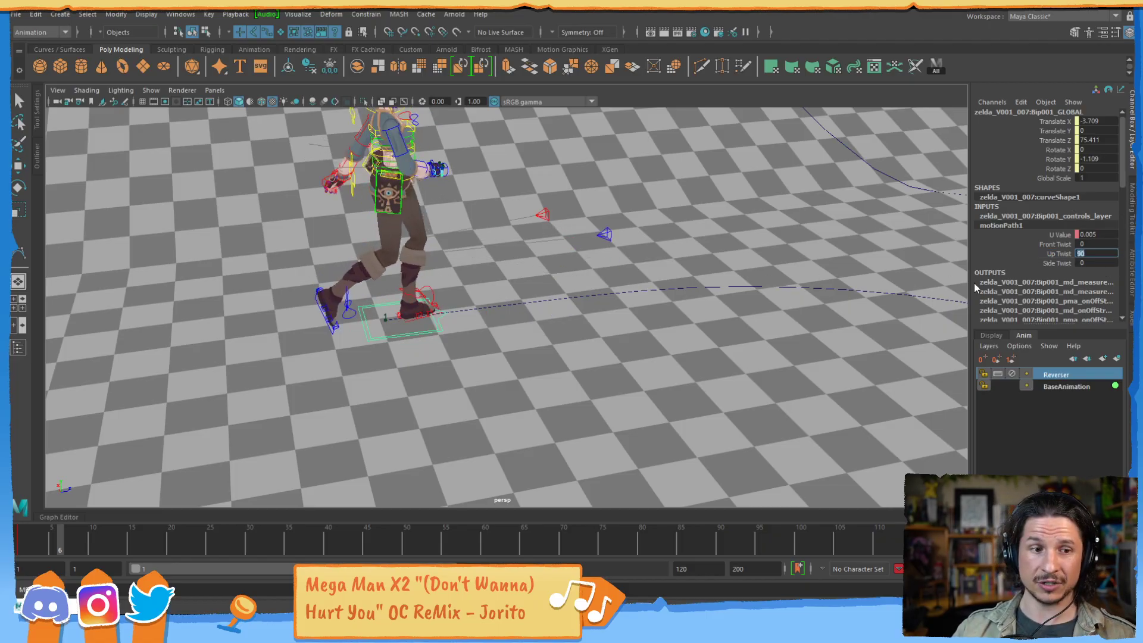
- Try rotating the character with motionPath1's Side Twist, and undo the change
alt+drag(599, 235, 551, 240)
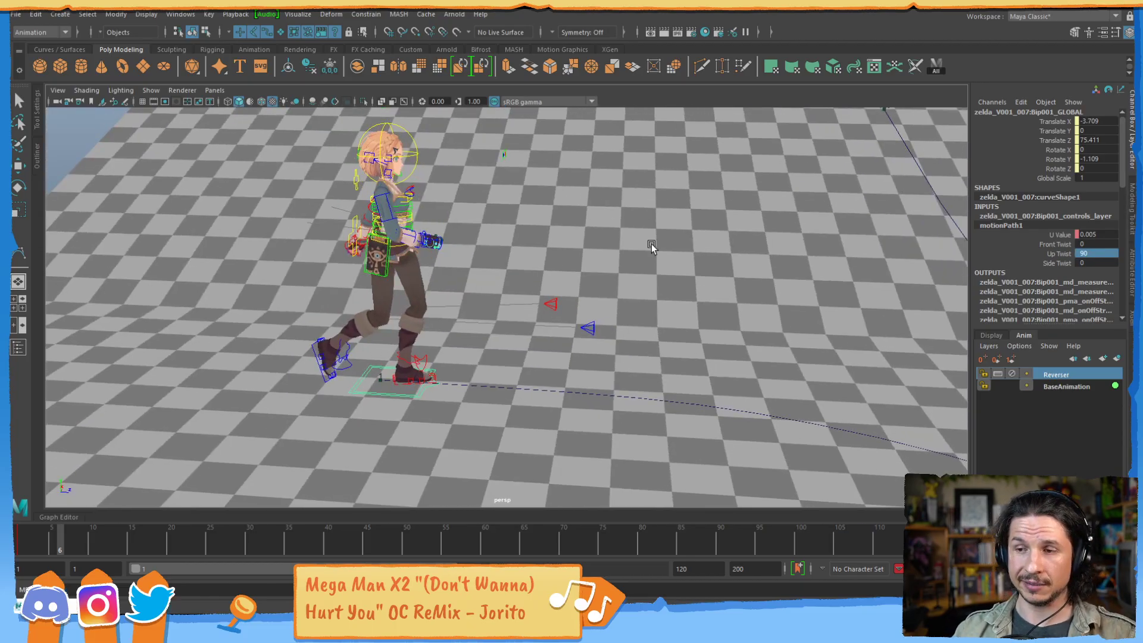
alt+right_drag(834, 249, 776, 263)
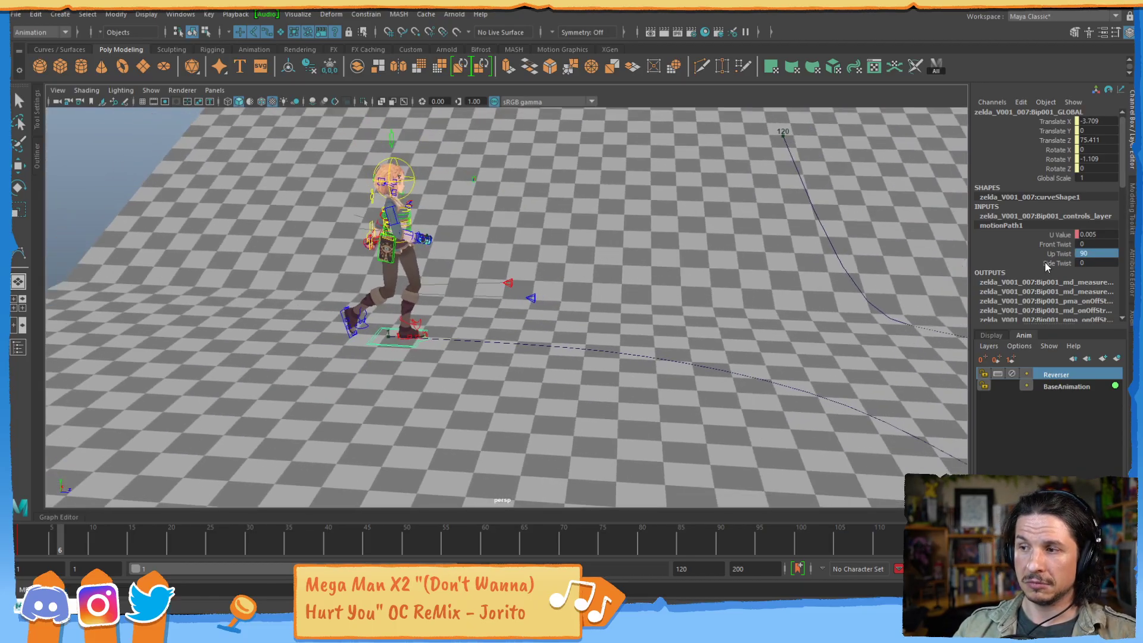
click(1053, 263)
middle_drag(776, 269, 769, 276)
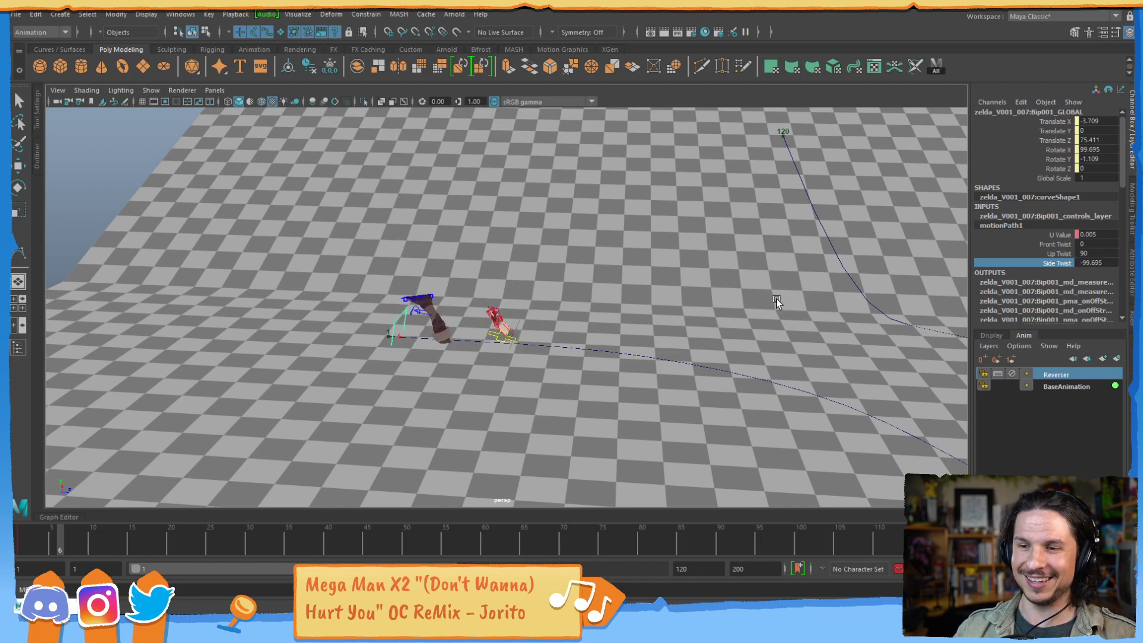
key(ctrl+z)
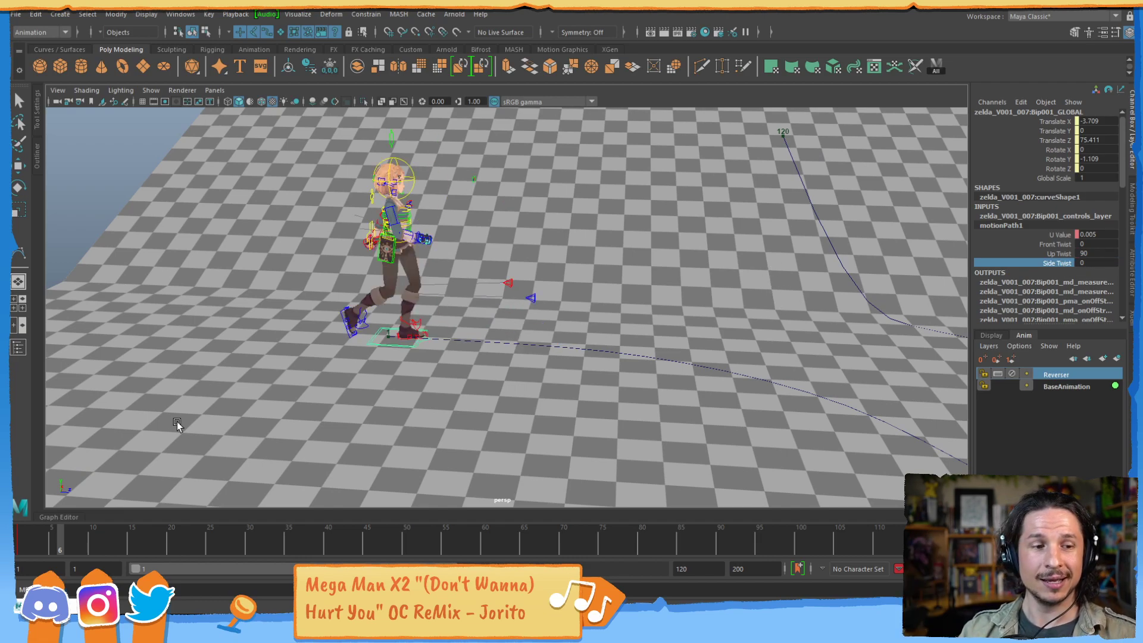
- Scrub to frame 48 and play the animation to check how the character follows the whole path
drag(31, 542, 393, 501)
scroll(569, 260, down, 3)
scroll(569, 261, down, 1)
alt+middle_drag(686, 299, 594, 295)
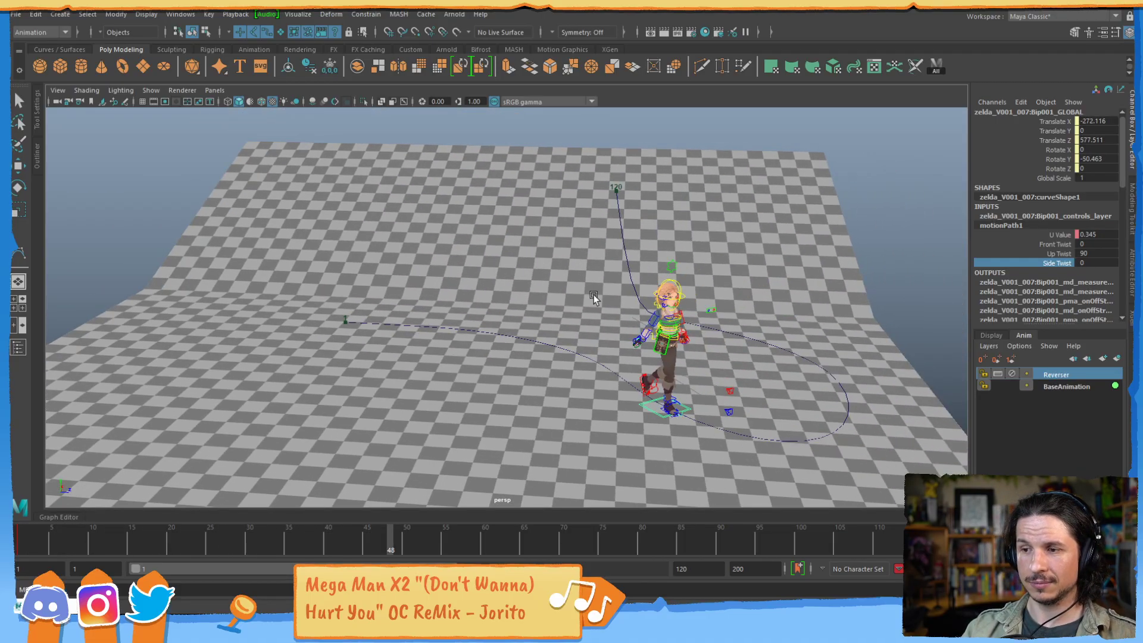
key(alt+v)
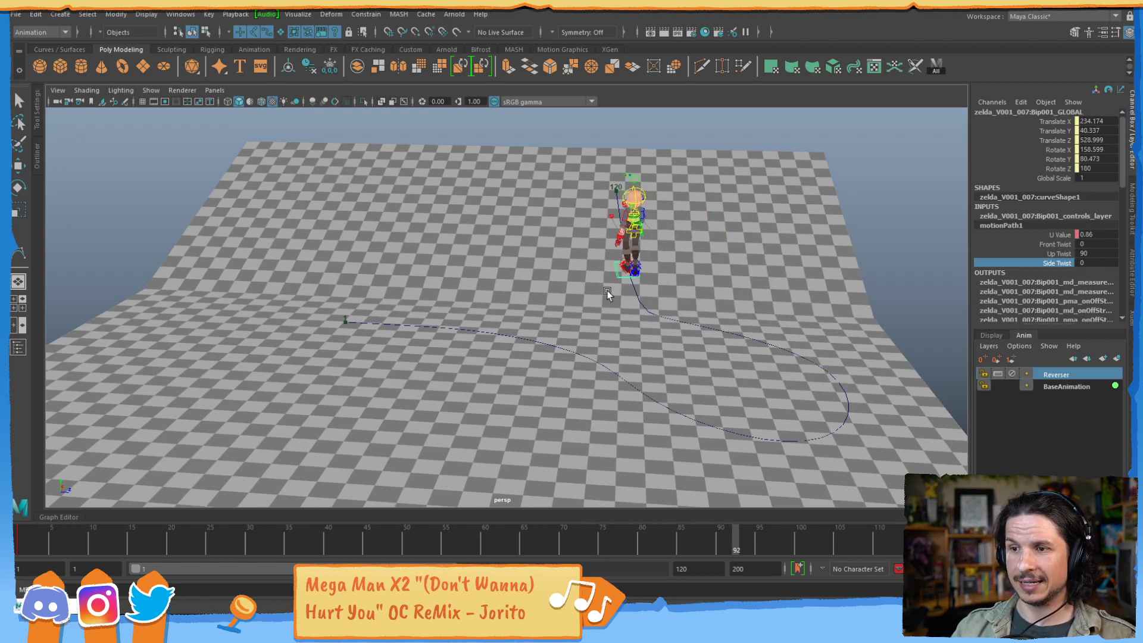
- Try leaning the character on the slope at frame 92 with motionPath1's Side Twist, and undo the change
alt+drag(536, 322, 619, 335)
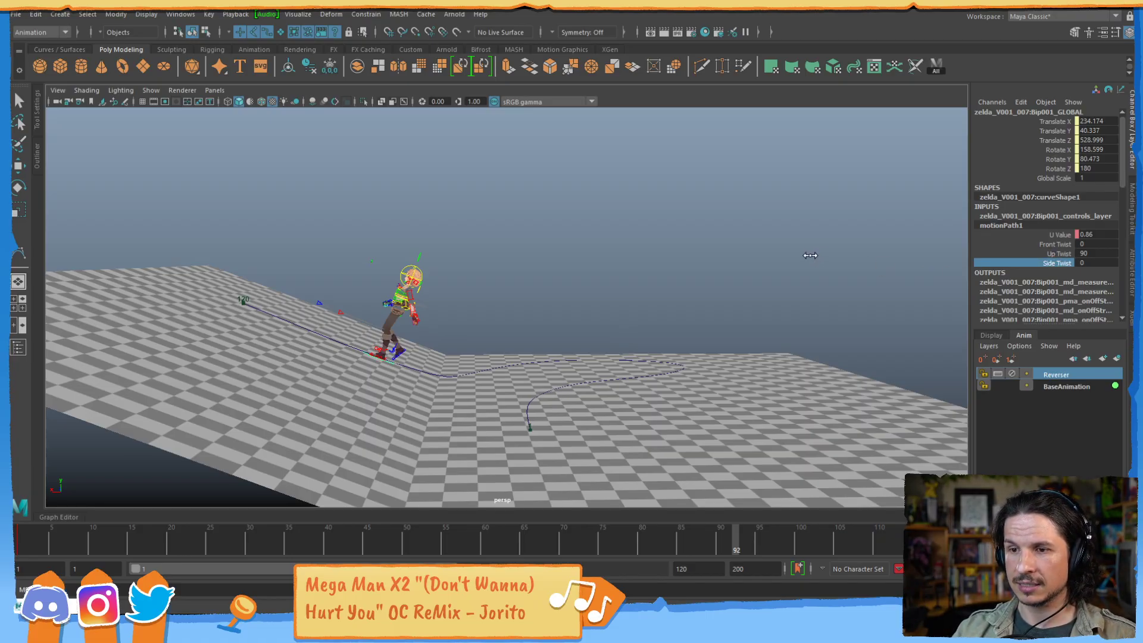
middle_drag(810, 255, 731, 244)
key(ctrl+z)
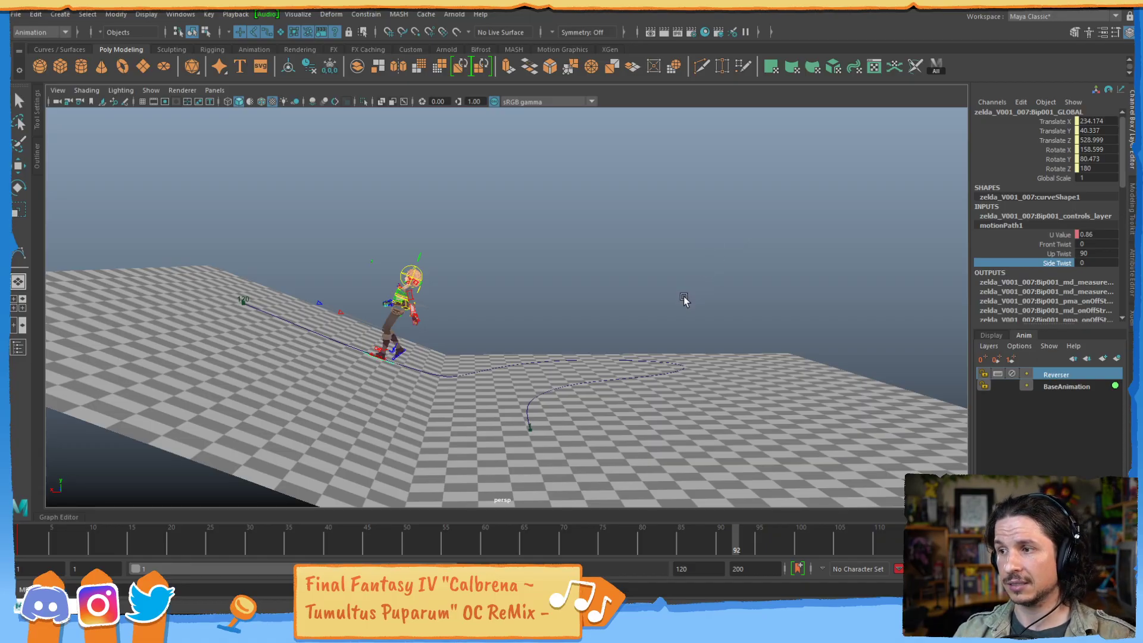
alt+middle_drag(670, 315, 699, 299)
alt+drag(685, 337, 701, 307)
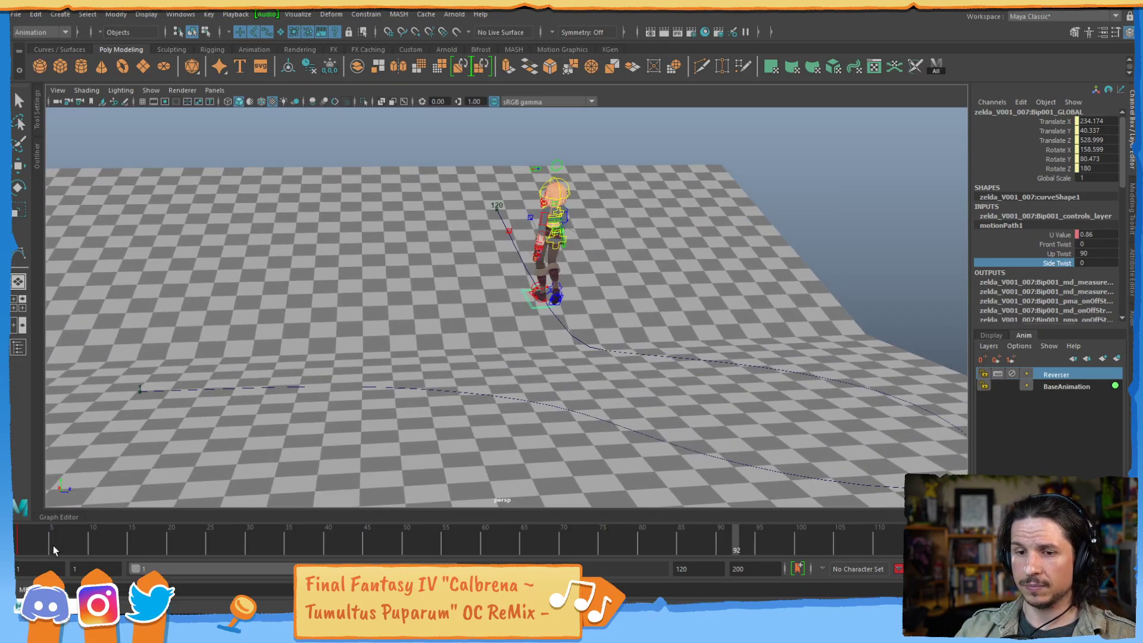
- Scrub back to frame 6 and examine the character's feet at the start of the path
mouse_move(52, 545)
mouse_down()
mouse_move(126, 528)
mouse_move(68, 531)
mouse_up()
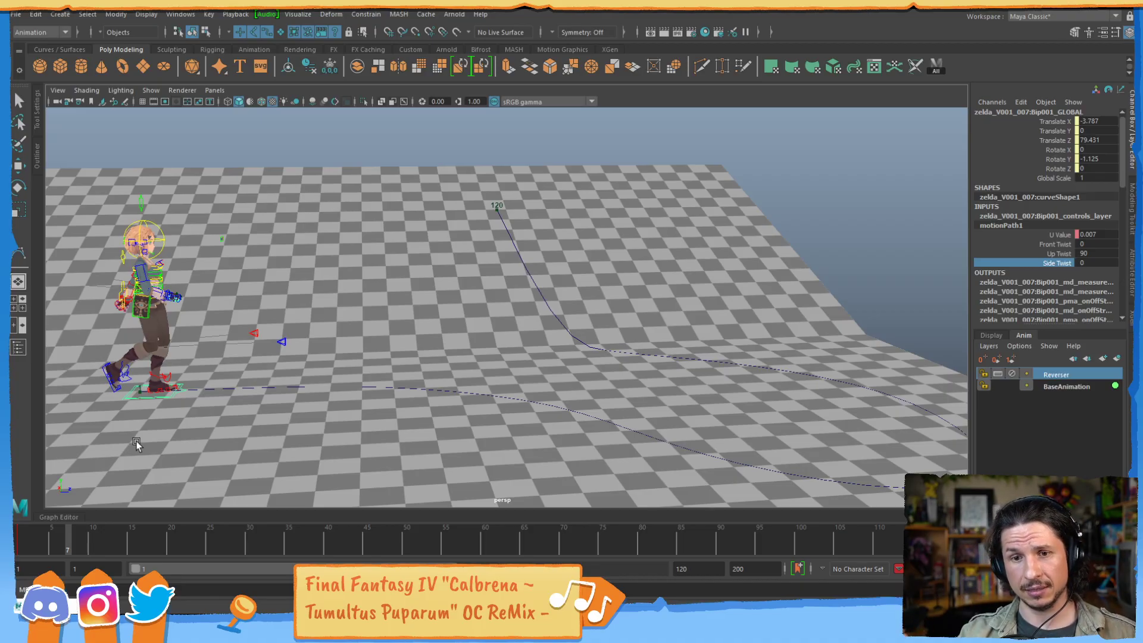
drag(34, 544, 60, 544)
alt+middle_drag(232, 376, 495, 308)
alt+right_drag(495, 308, 708, 295)
alt+drag(708, 294, 395, 334)
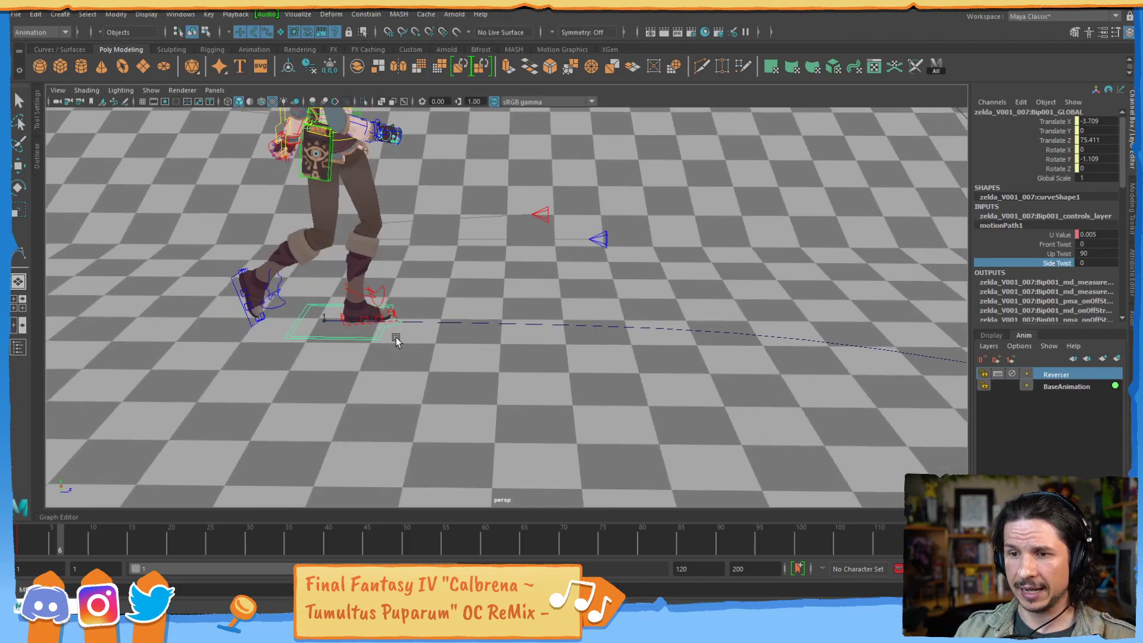
- Open the Graph Editor for the global control and make the tangents of its motionPath1 U Value curve linear
key(w)
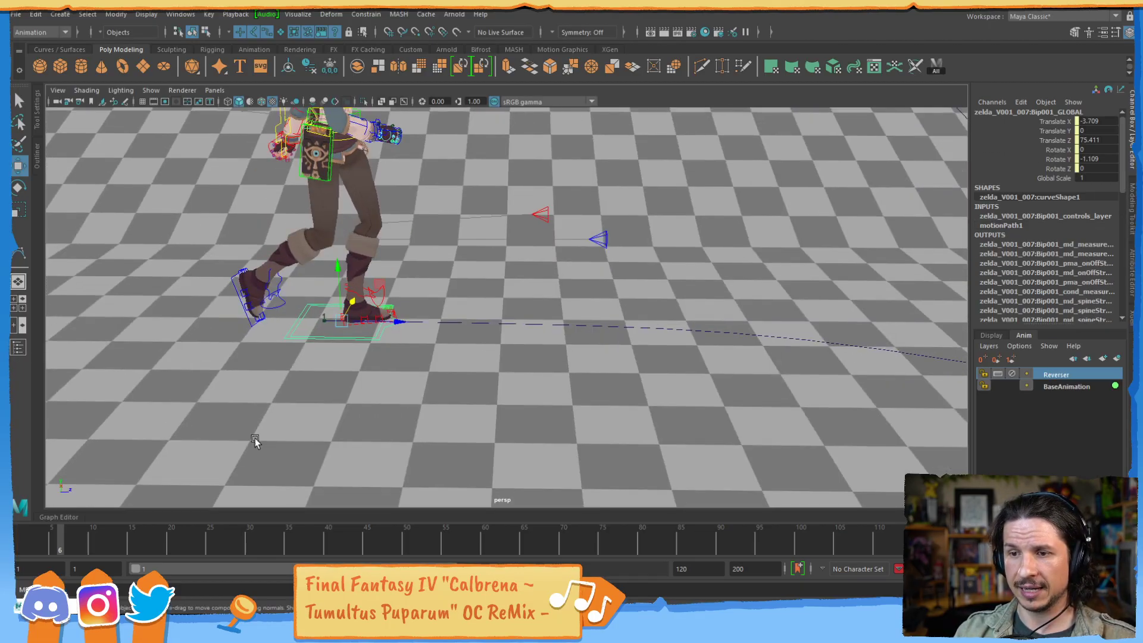
click(59, 516)
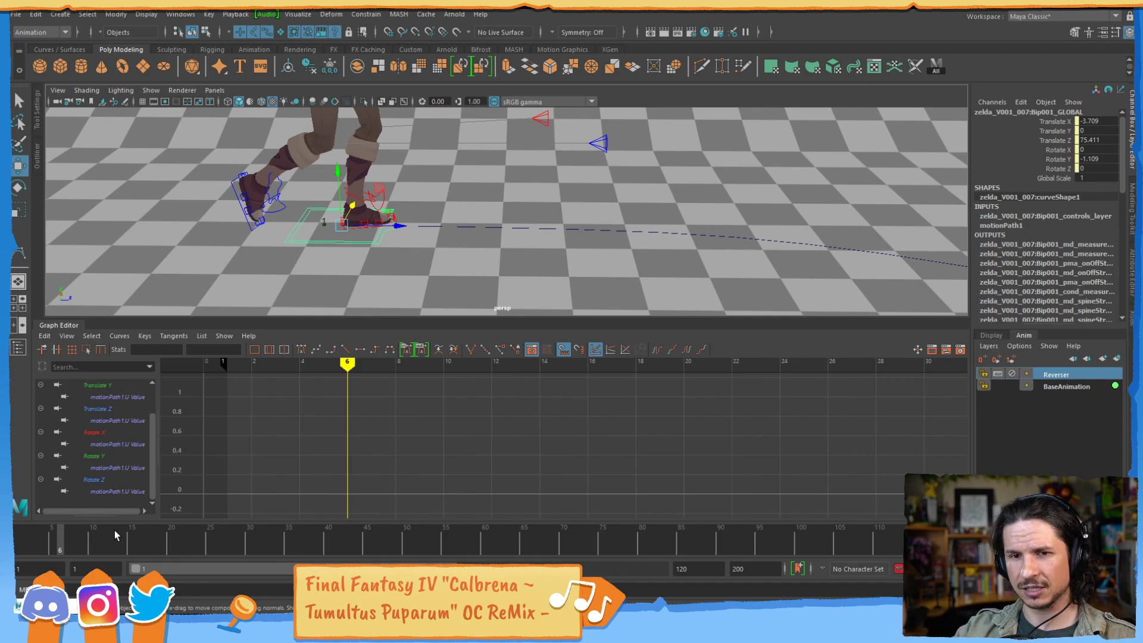
key(a)
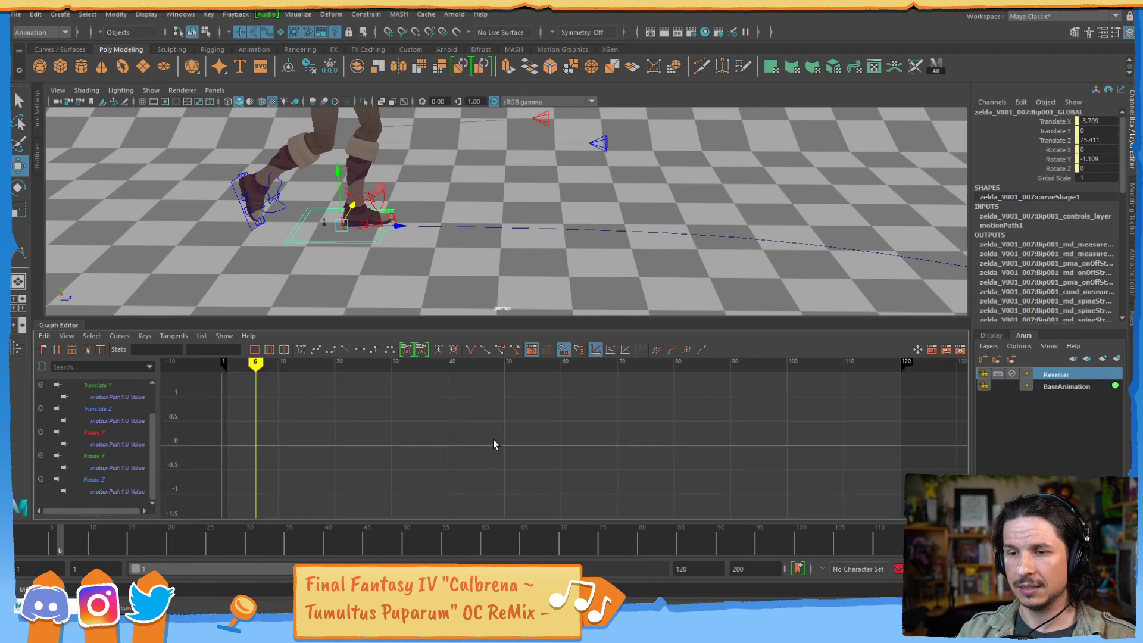
click(389, 233)
click(390, 234)
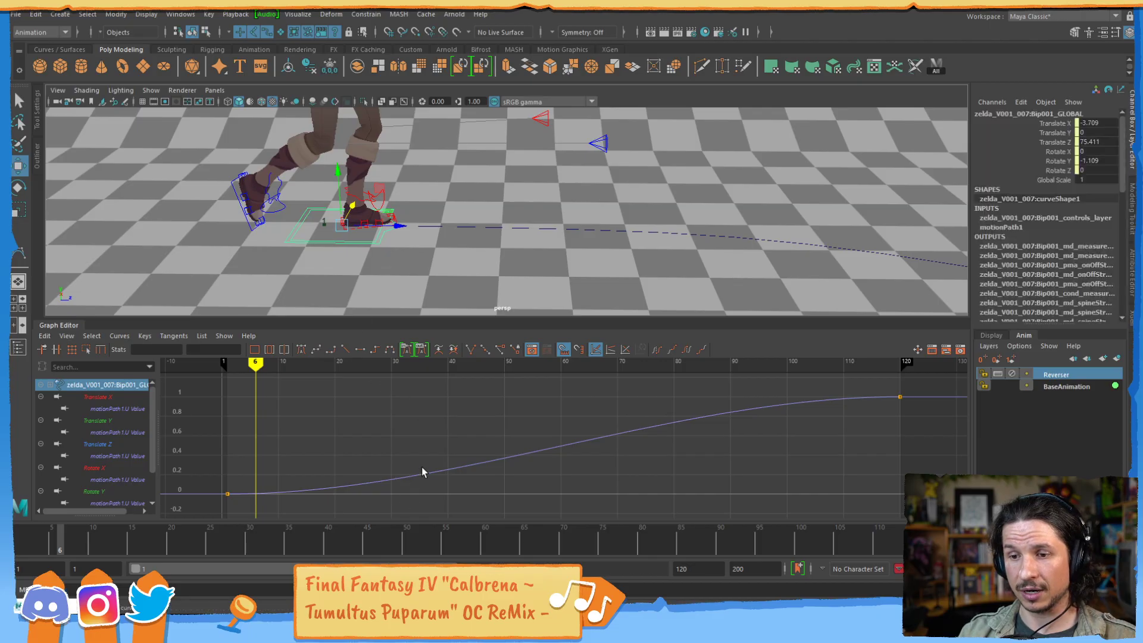
click(639, 426)
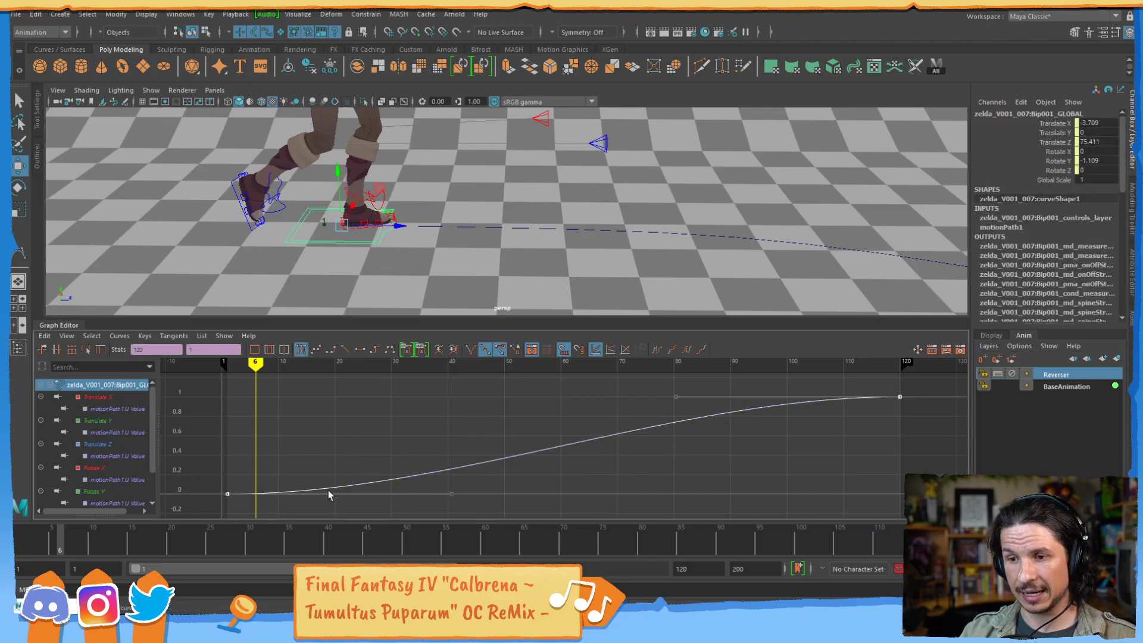
click(344, 350)
- Scrub the timeline back to frame 1 to check the character's travel along the path with the linear curve
scroll(612, 180, down, 5)
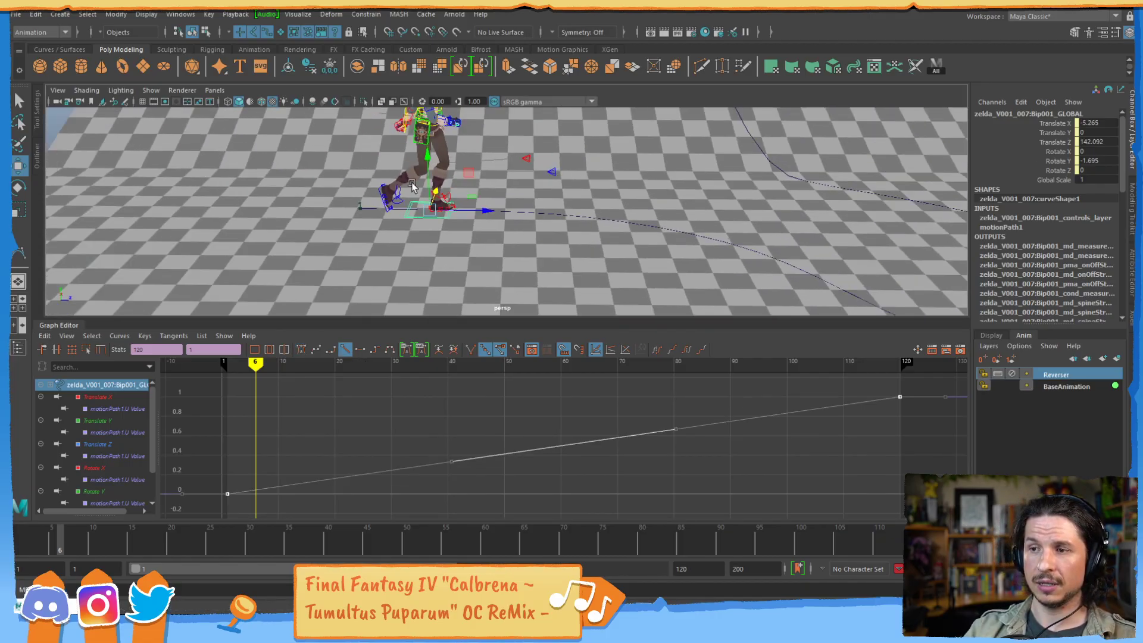
alt+drag(412, 185, 685, 191)
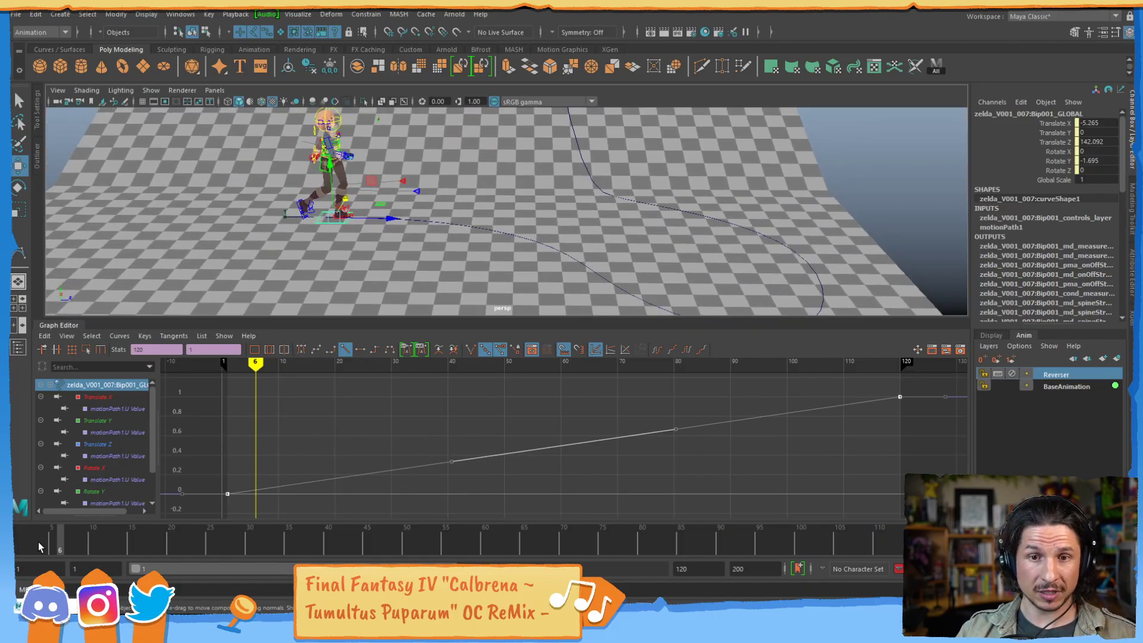
drag(38, 541, 11, 506)
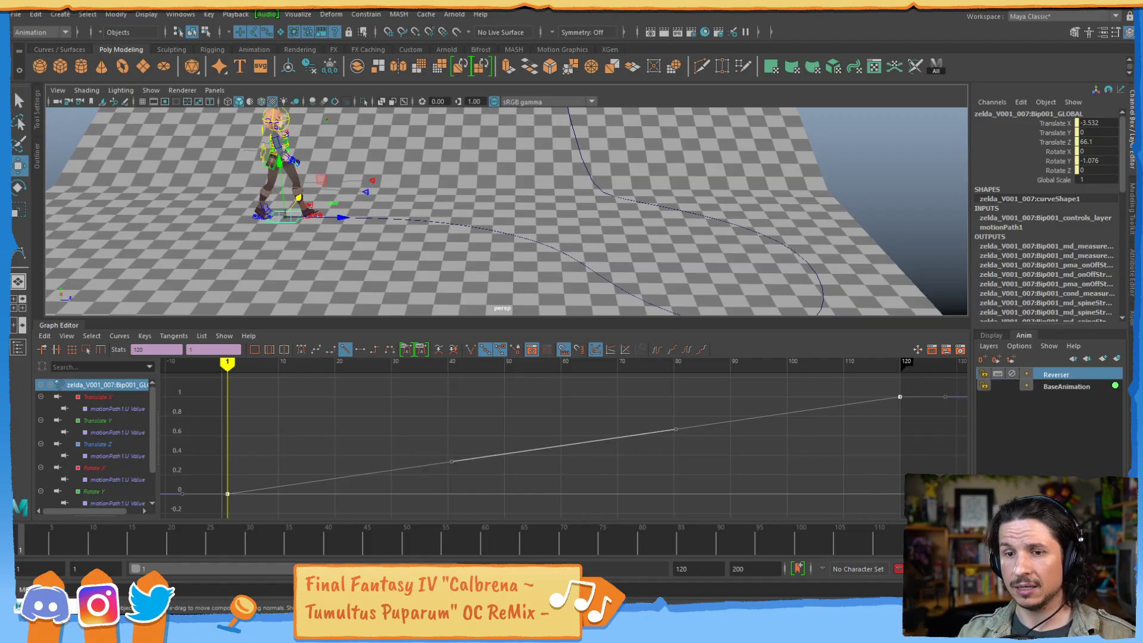
- Select the COG control and inspect its Translate Z keys at frames 10 and 1 on the Reverser layer
click(263, 159)
click(132, 432)
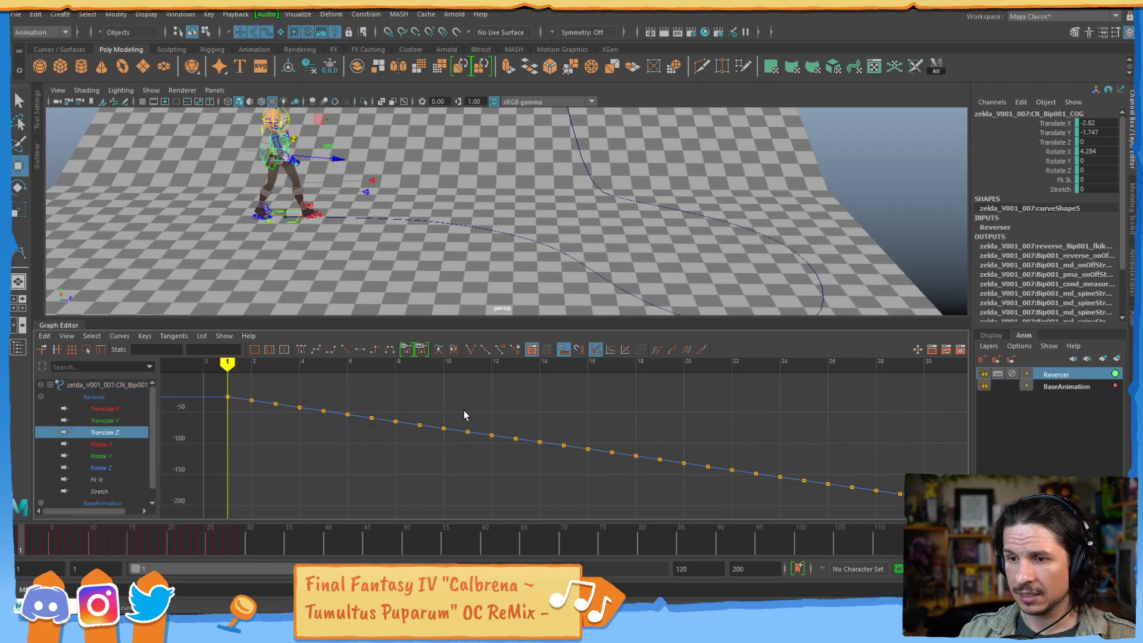
alt+middle_drag(647, 406, 575, 441)
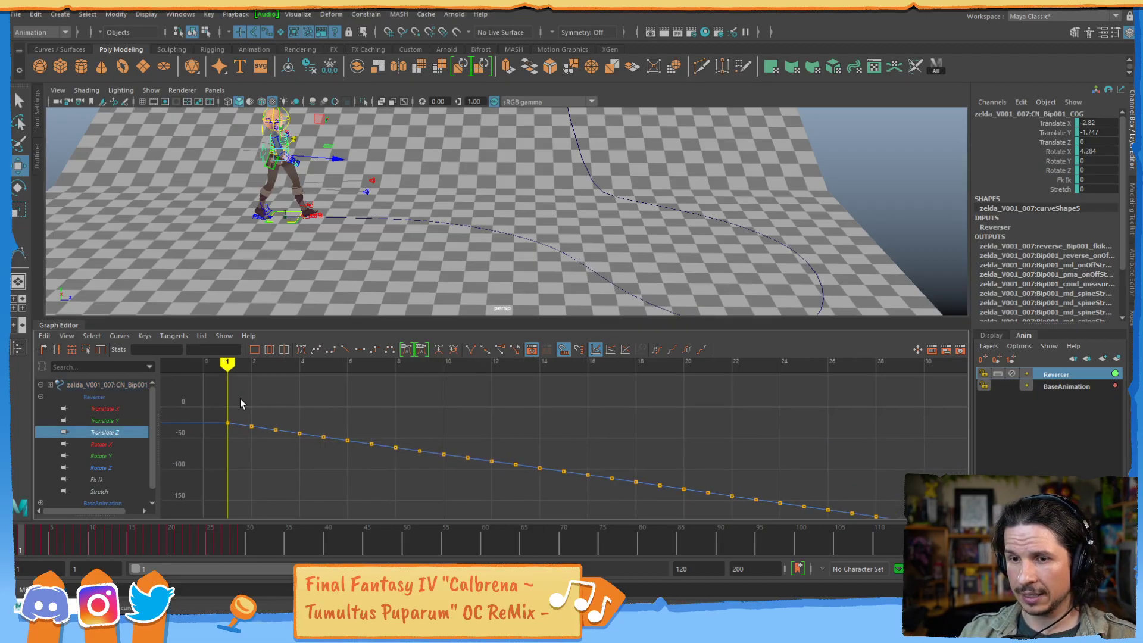
click(444, 454)
click(227, 422)
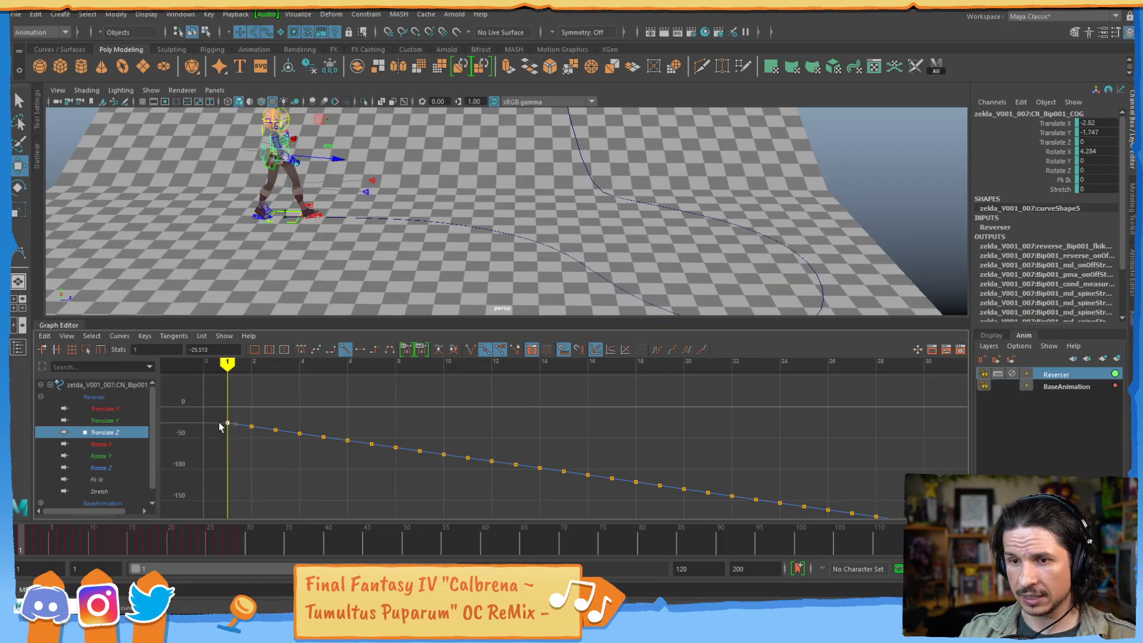
- Switch to the BaseAnimation layer and compare the COG's Translate Z keys at frames 1, 10 and 12
click(1070, 391)
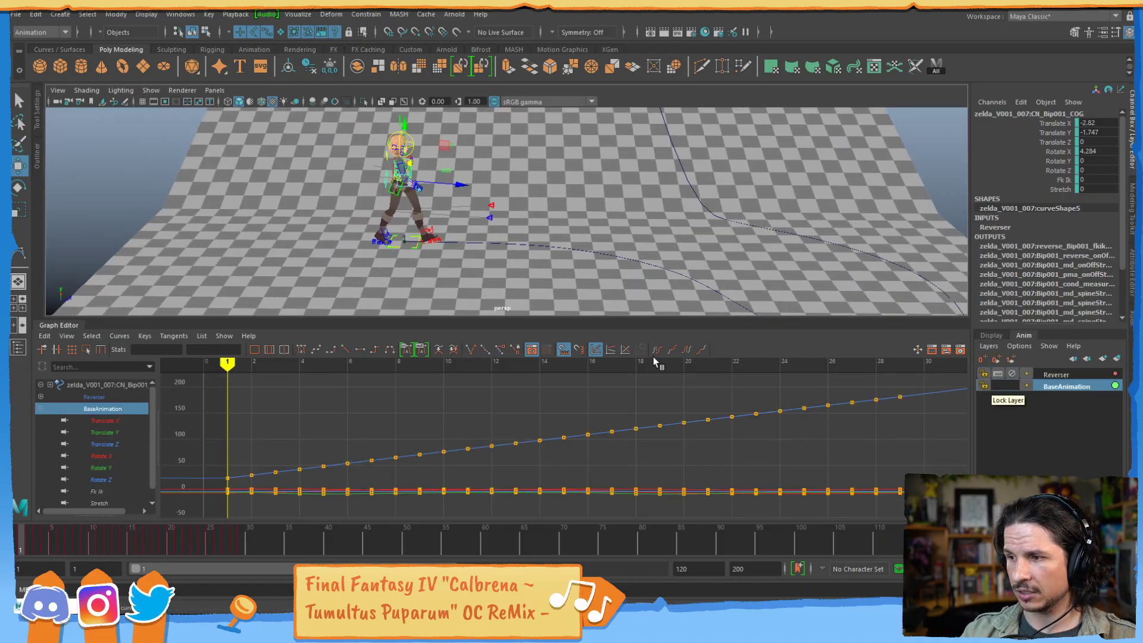
alt+middle_drag(405, 275, 468, 280)
alt+right_drag(361, 399, 439, 435)
alt+middle_drag(392, 414, 628, 445)
alt+right_drag(628, 446, 530, 444)
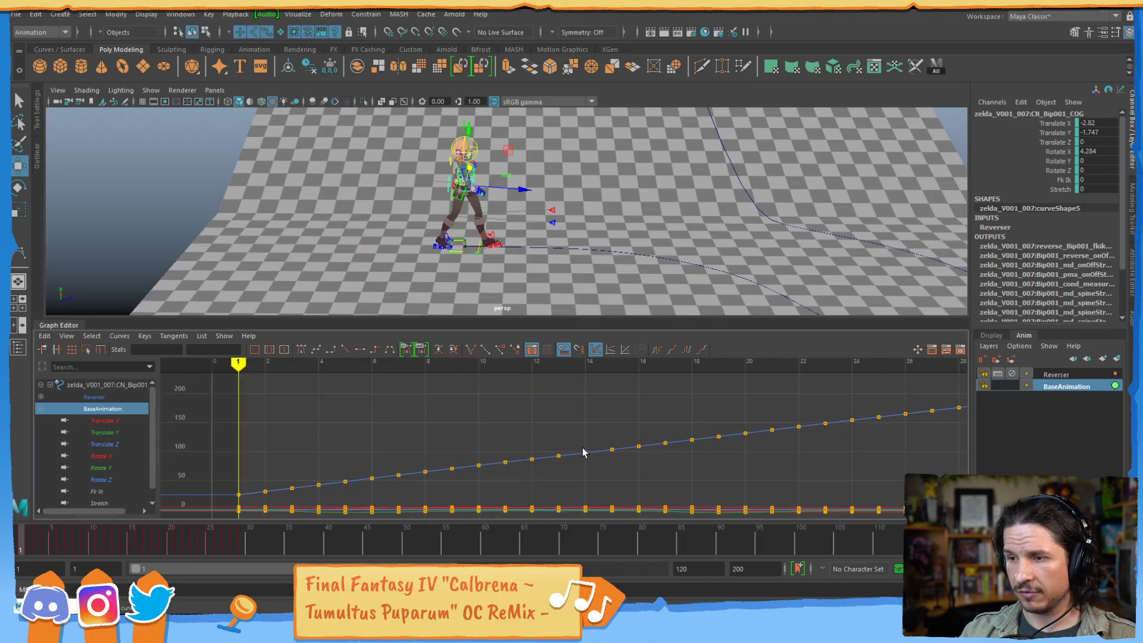
key(a)
click(478, 465)
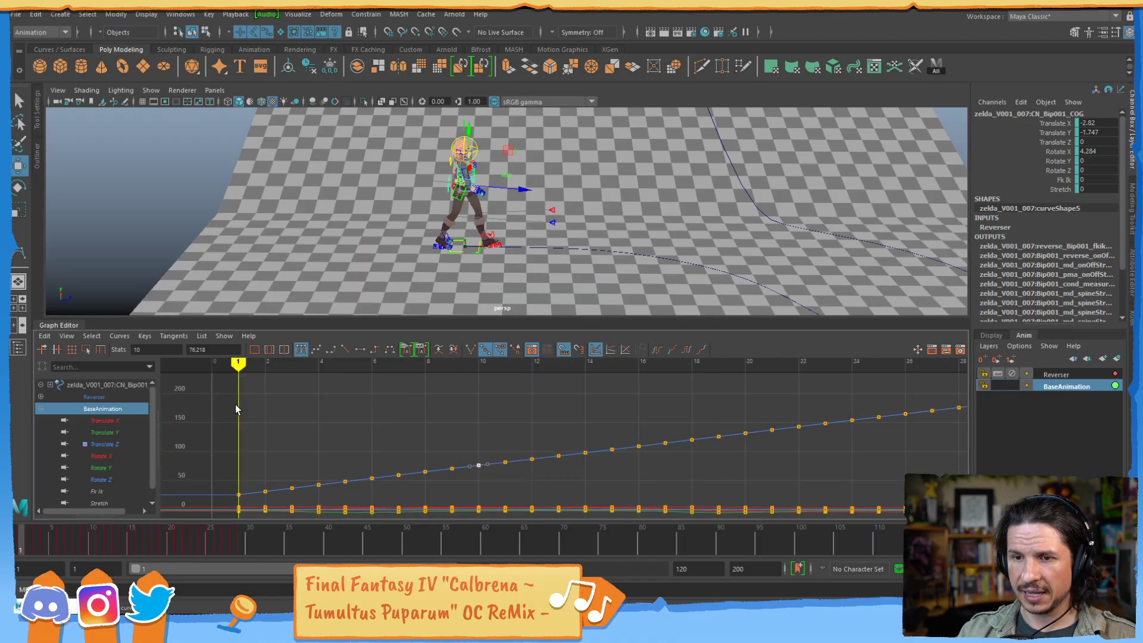
click(240, 489)
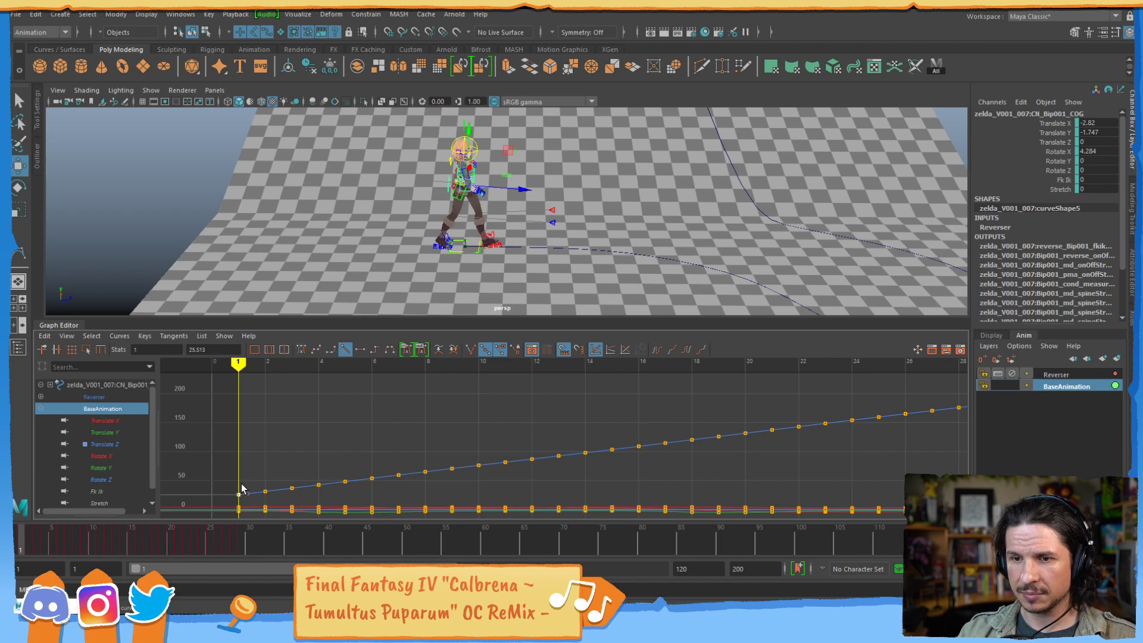
click(531, 459)
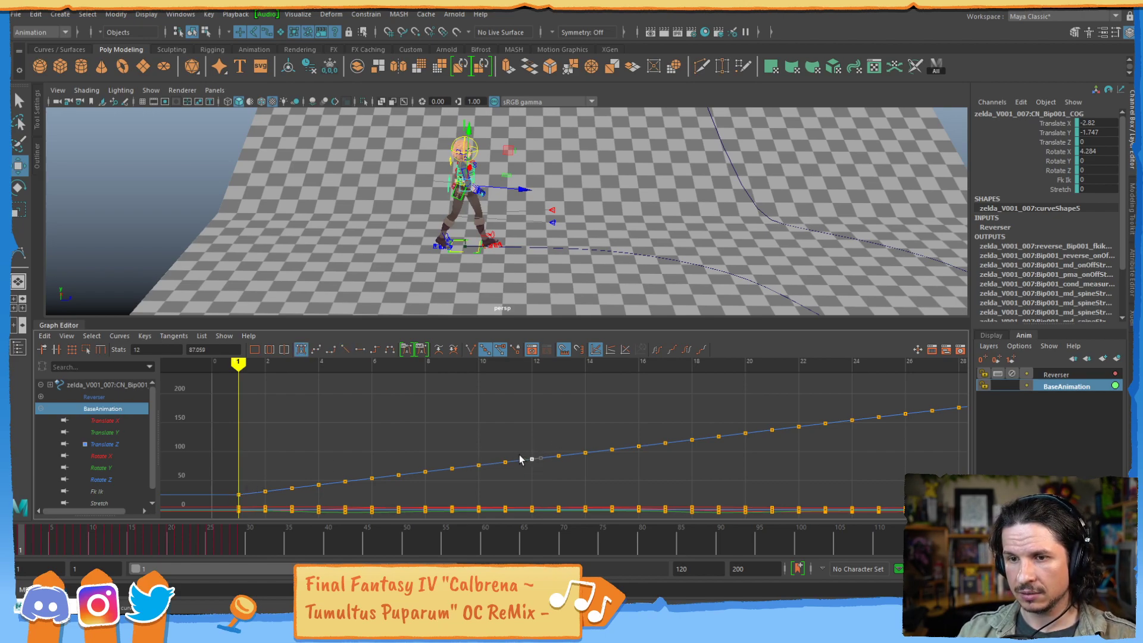
click(505, 462)
click(479, 466)
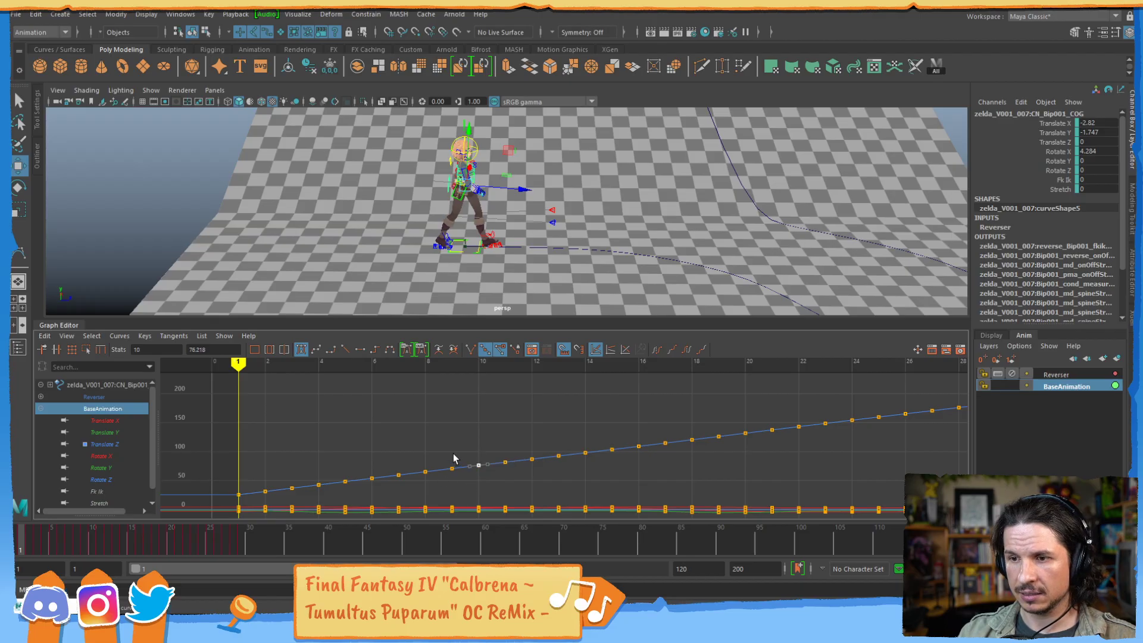
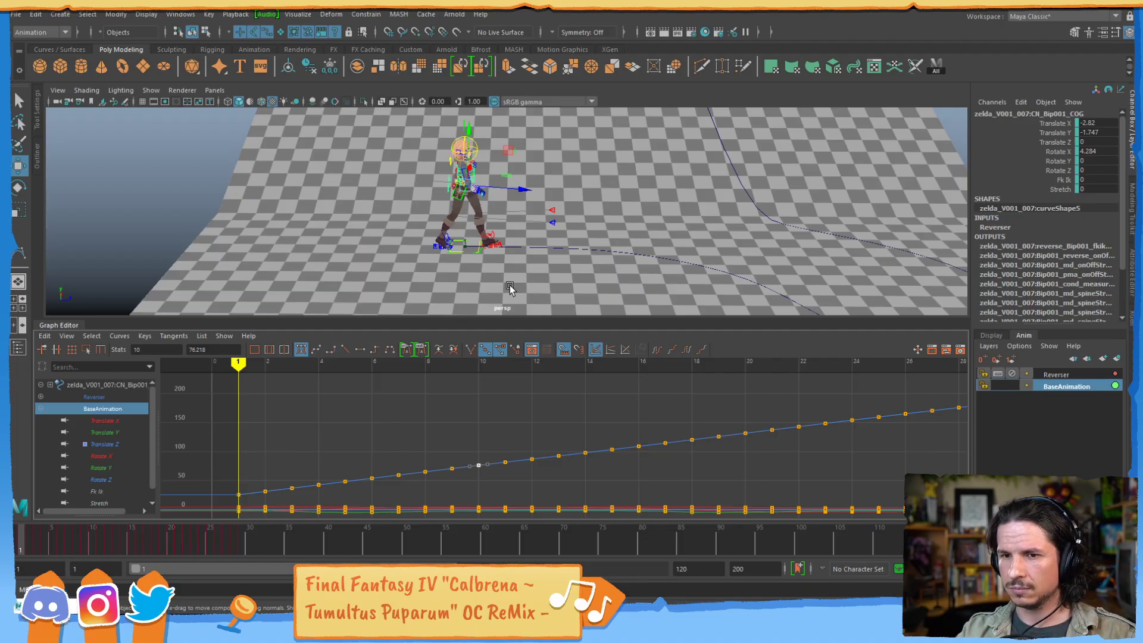
- Close the Graph Editor, show the path curve's control vertices and select the one just ahead of the character
double_click(75, 327)
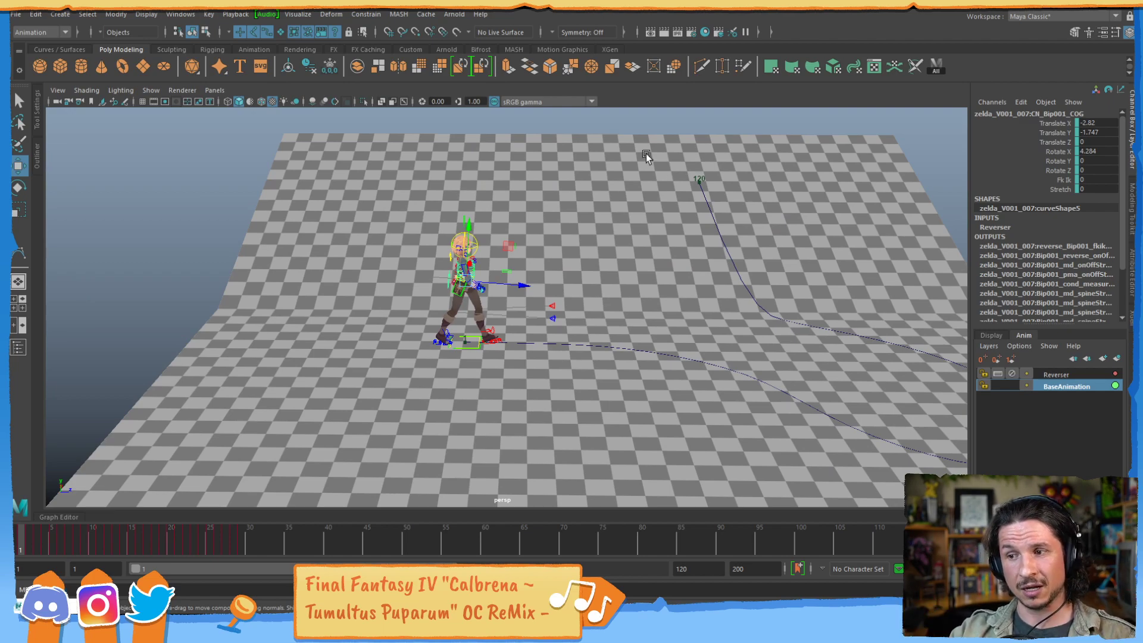
click(737, 369)
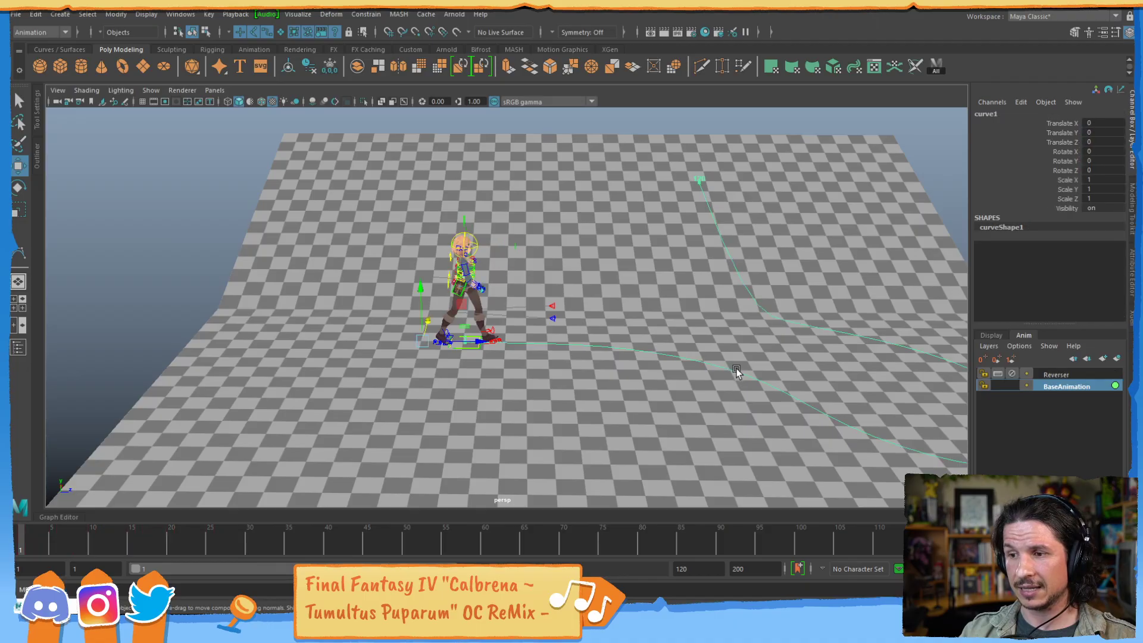
right_drag(737, 369, 666, 327)
alt+drag(665, 327, 594, 381)
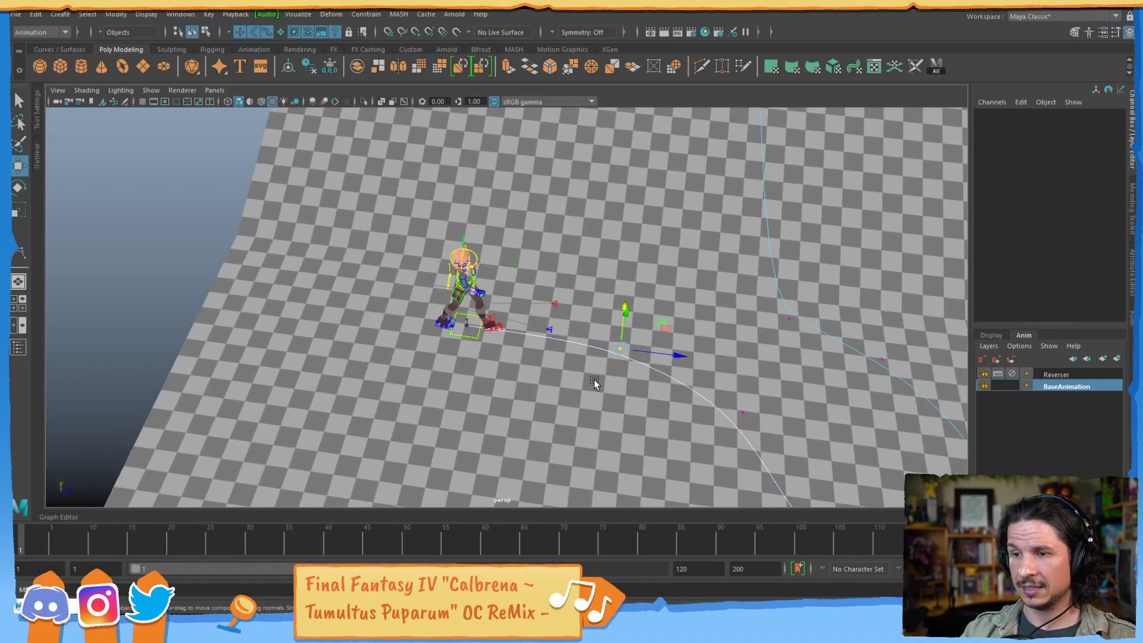
alt+right_drag(762, 332, 572, 333)
alt+drag(571, 333, 519, 398)
- Try pulling the selected path control vertex far beyond the ground plane, and undo both moves
drag(609, 306, 116, 582)
alt+right_drag(632, 353, 440, 351)
alt+middle_drag(440, 351, 490, 290)
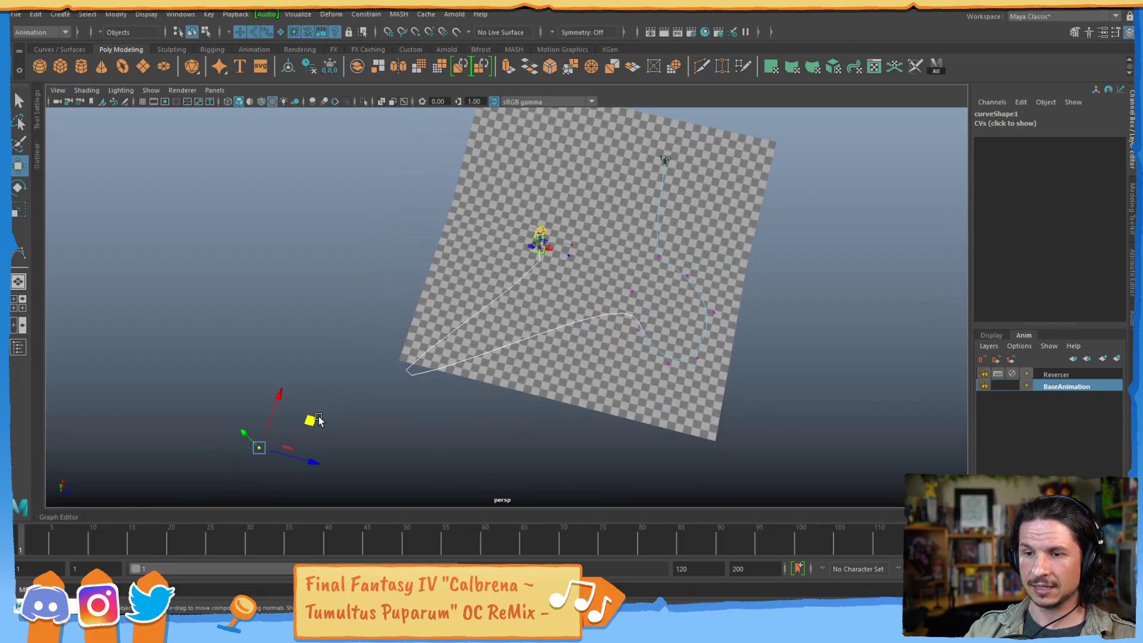
drag(259, 447, 173, 516)
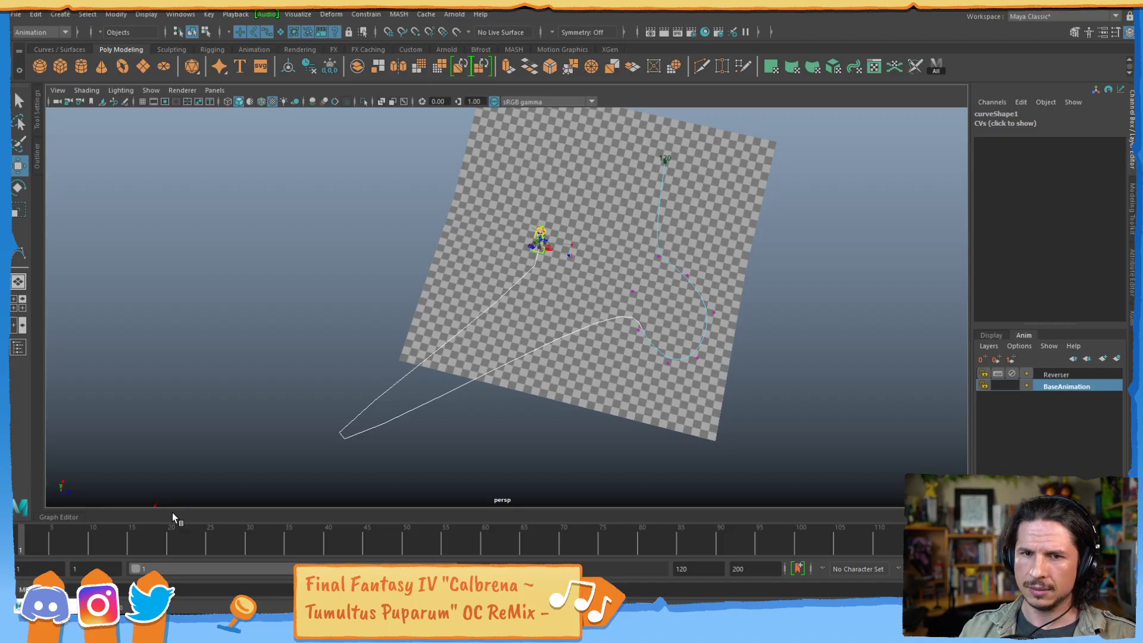
key(ctrl+z)
key(ctrl+z)
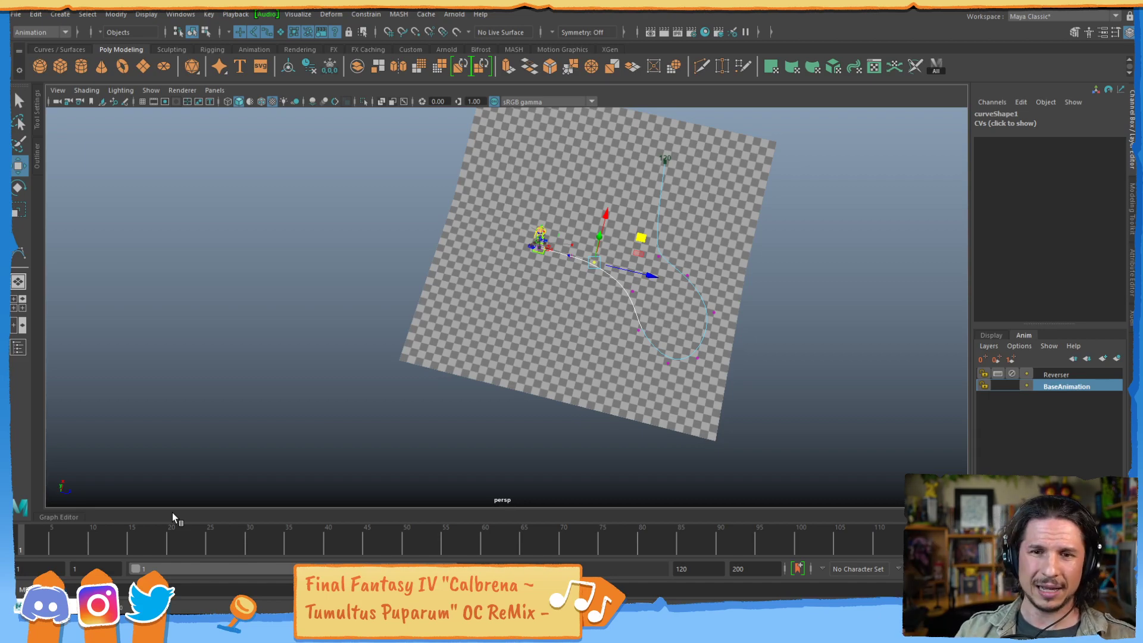
- Leave control-vertex editing on the path curve and return to object selection, with the character in close view
alt+right_drag(513, 317, 639, 323)
alt+drag(639, 323, 555, 359)
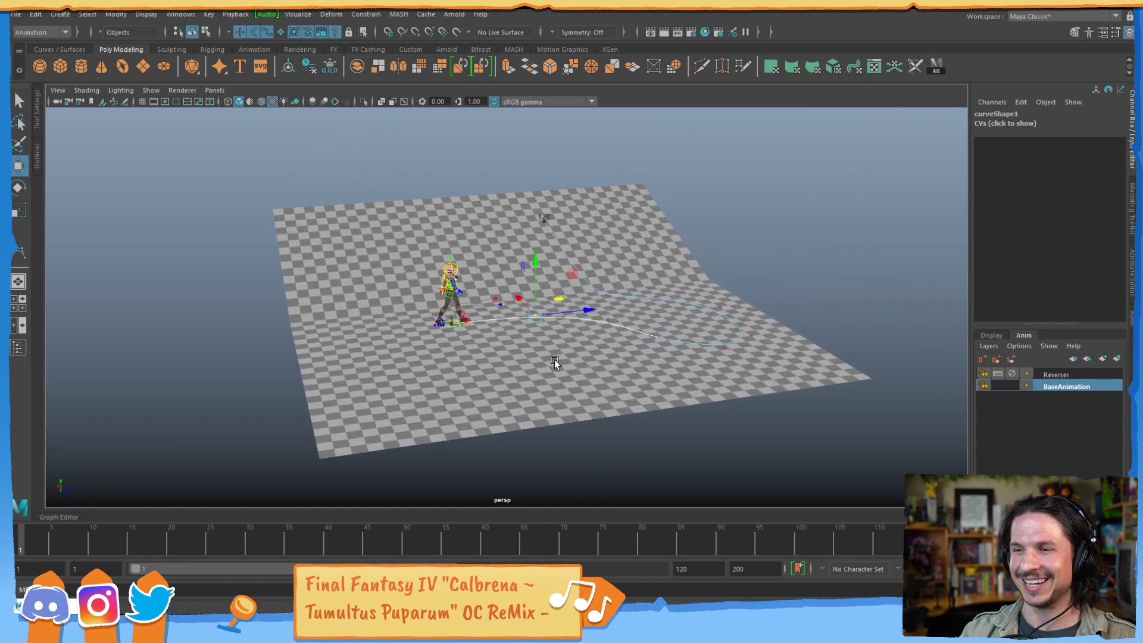
alt+right_drag(554, 360, 948, 303)
alt+drag(513, 304, 539, 335)
alt+right_drag(539, 335, 730, 340)
key(F8)
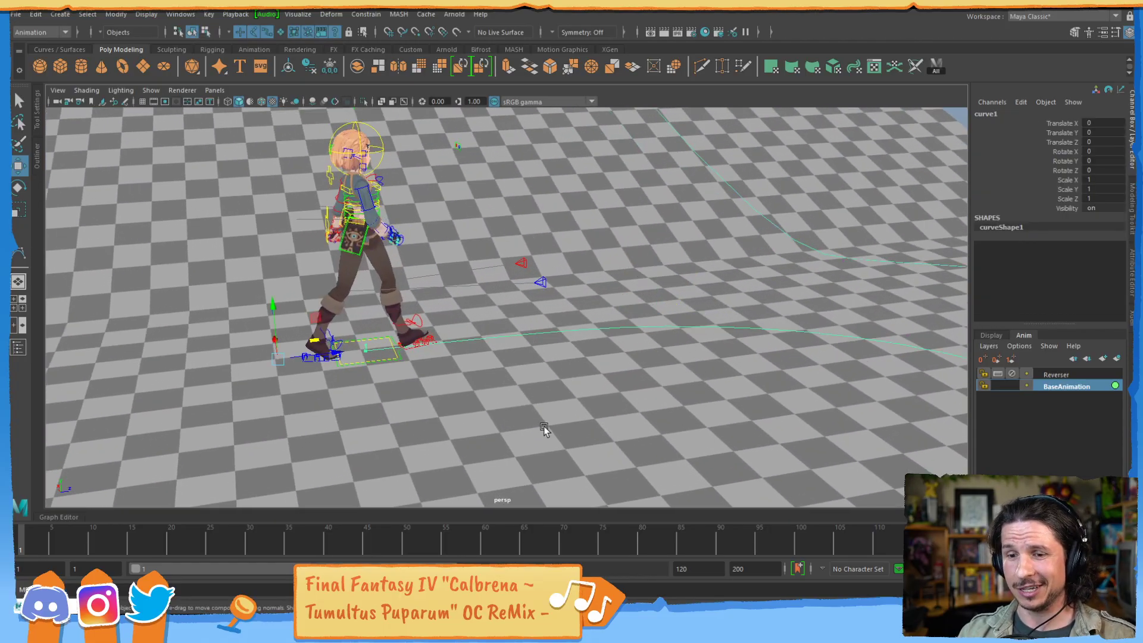
- Examine the feet's ground contact along the path between frames 1 and 16 for sliding
drag(45, 549, 21, 562)
alt+middle_drag(519, 321, 613, 306)
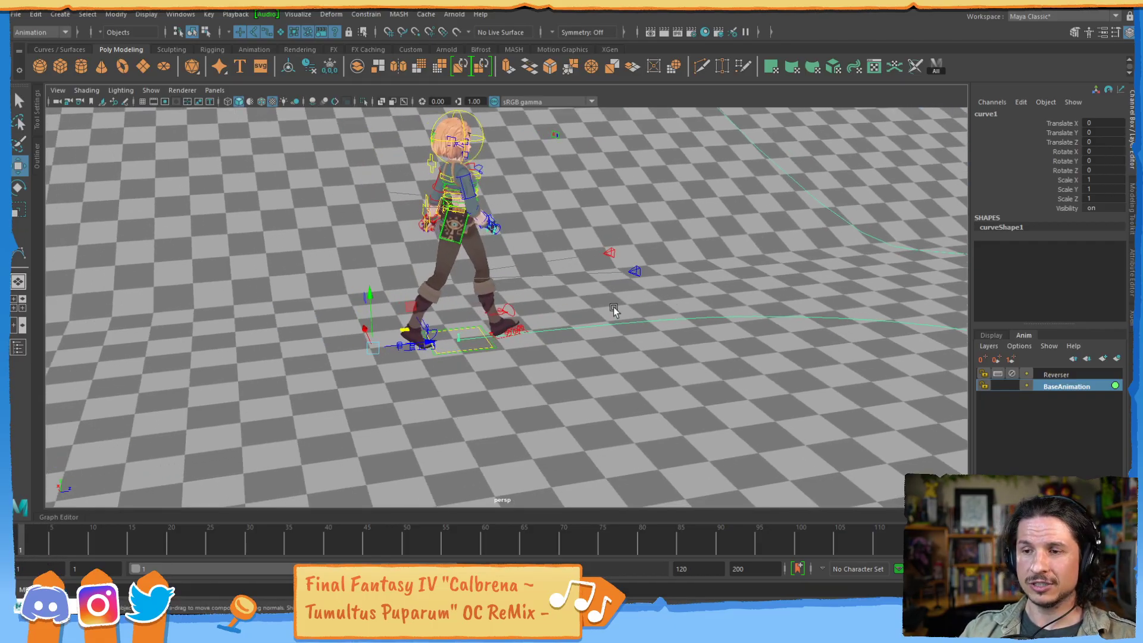
alt+right_drag(613, 306, 774, 333)
alt+drag(774, 333, 508, 312)
alt+right_drag(508, 312, 770, 379)
key(f)
alt+middle_drag(345, 378, 715, 325)
alt+right_drag(512, 342, 617, 304)
alt+middle_drag(617, 304, 469, 332)
alt+right_drag(469, 332, 791, 351)
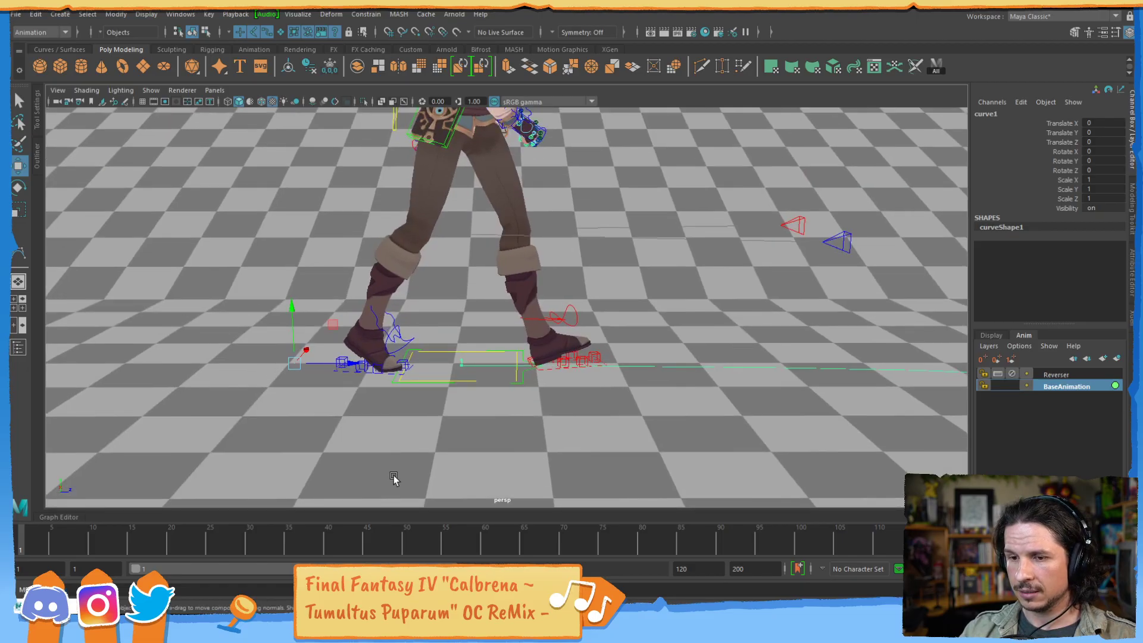
drag(128, 544, 139, 537)
alt+middle_drag(799, 340, 291, 299)
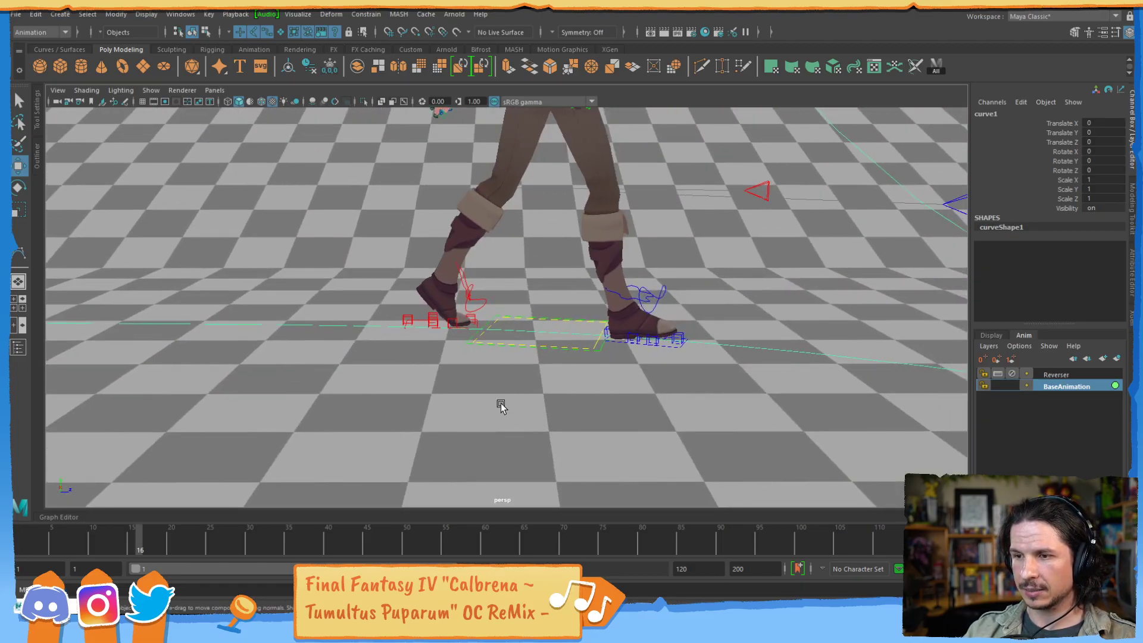
drag(135, 549, 16, 541)
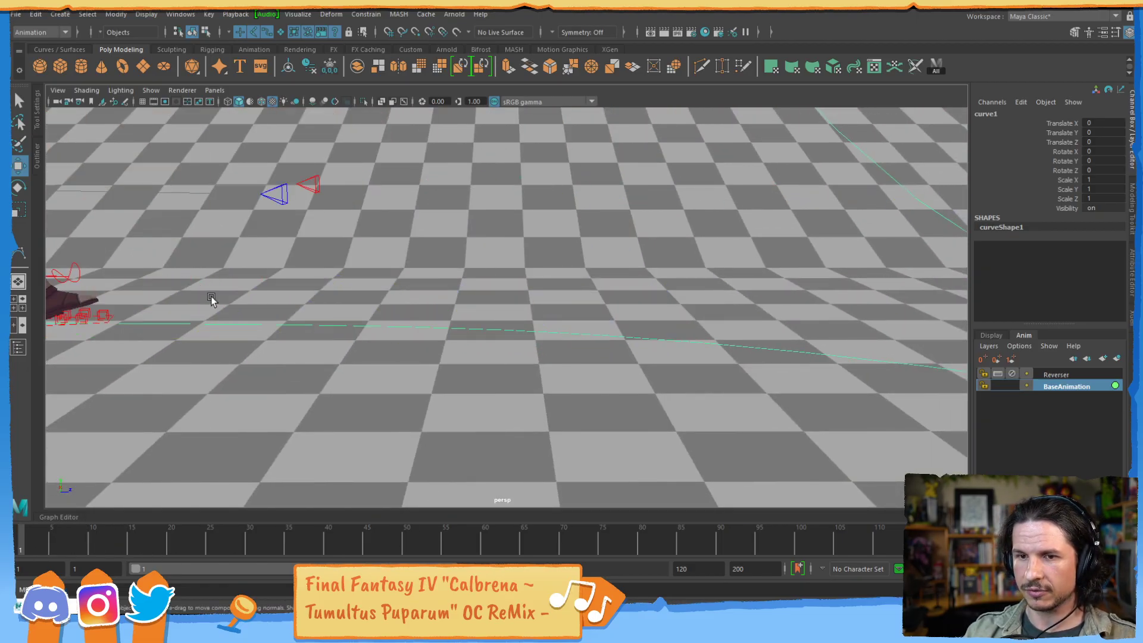
- Compare the front heel's position on the ground between frames 1 and 2
alt+middle_drag(212, 298, 607, 314)
alt+right_drag(607, 314, 674, 334)
alt+middle_drag(674, 333, 542, 335)
alt+right_drag(541, 334, 881, 348)
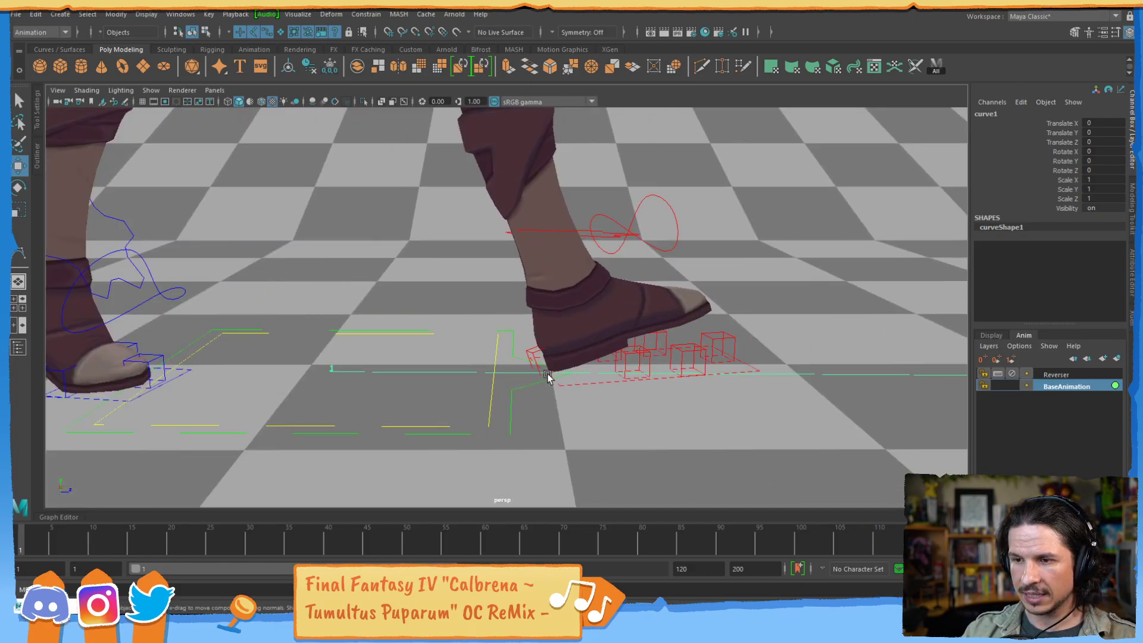
key(alt+period)
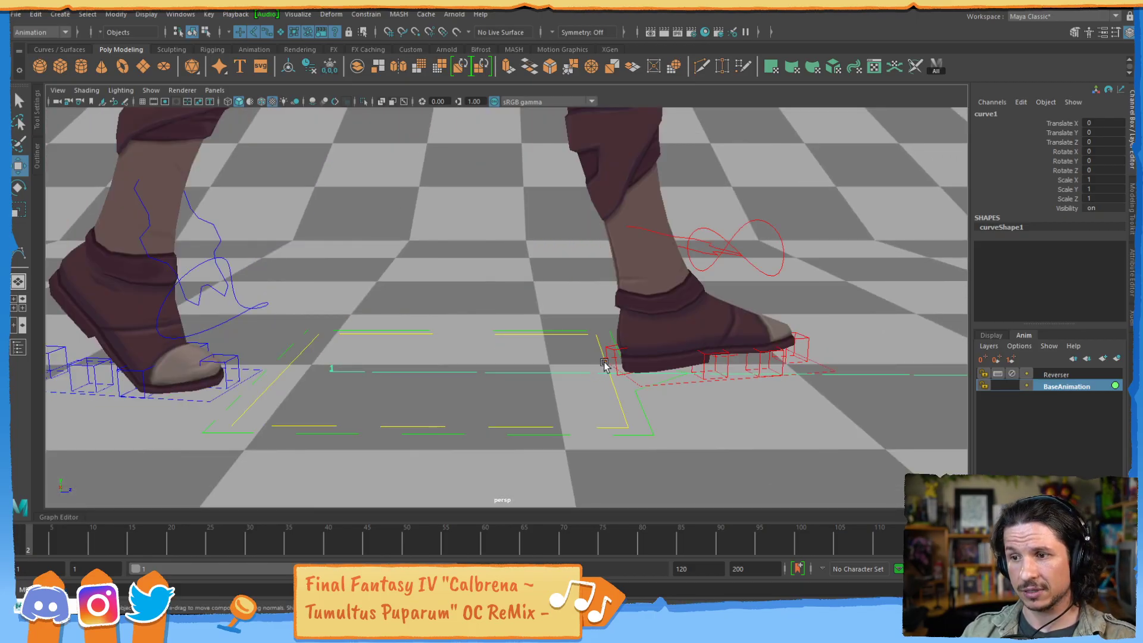
key(alt+comma)
key(alt+period)
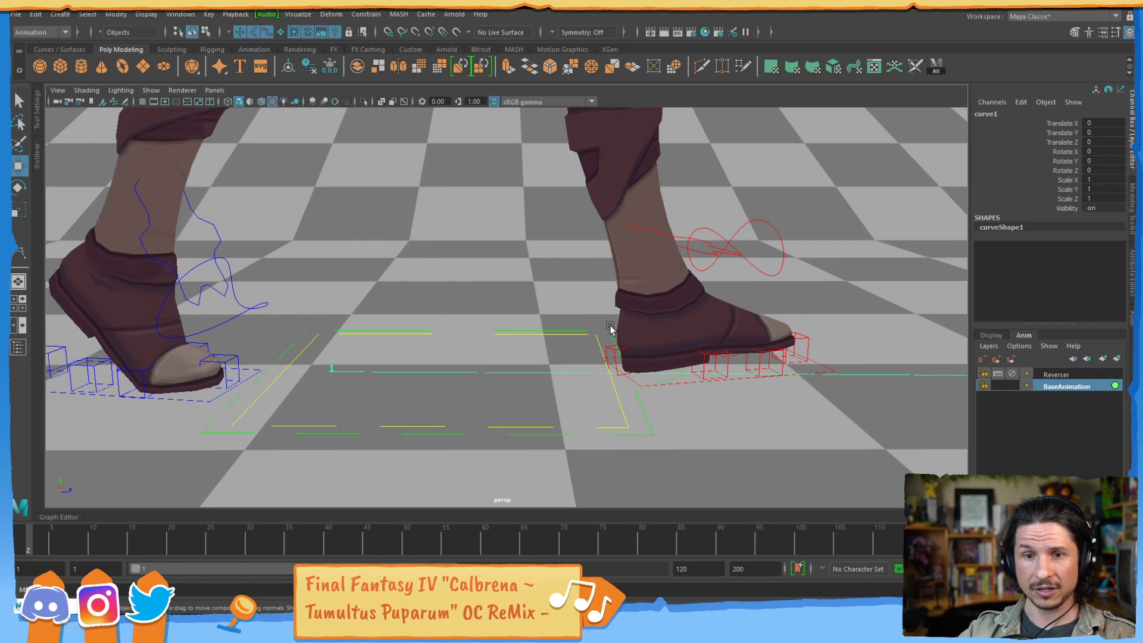
key(alt+comma)
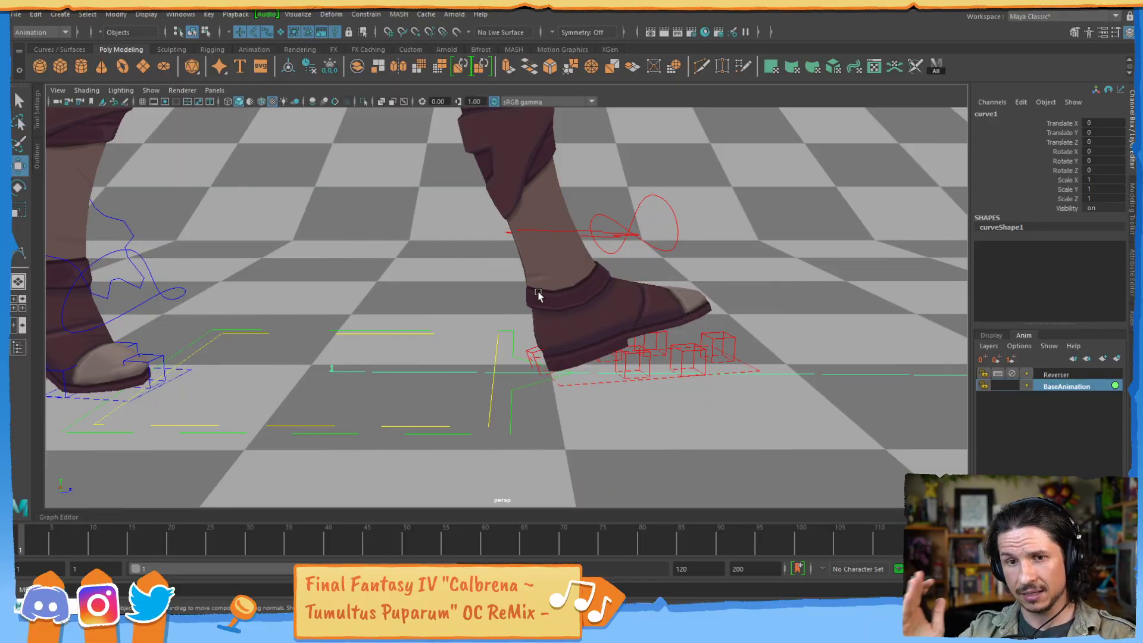
- Create a locator and scale it up uniformly to about 15.9
click(64, 15)
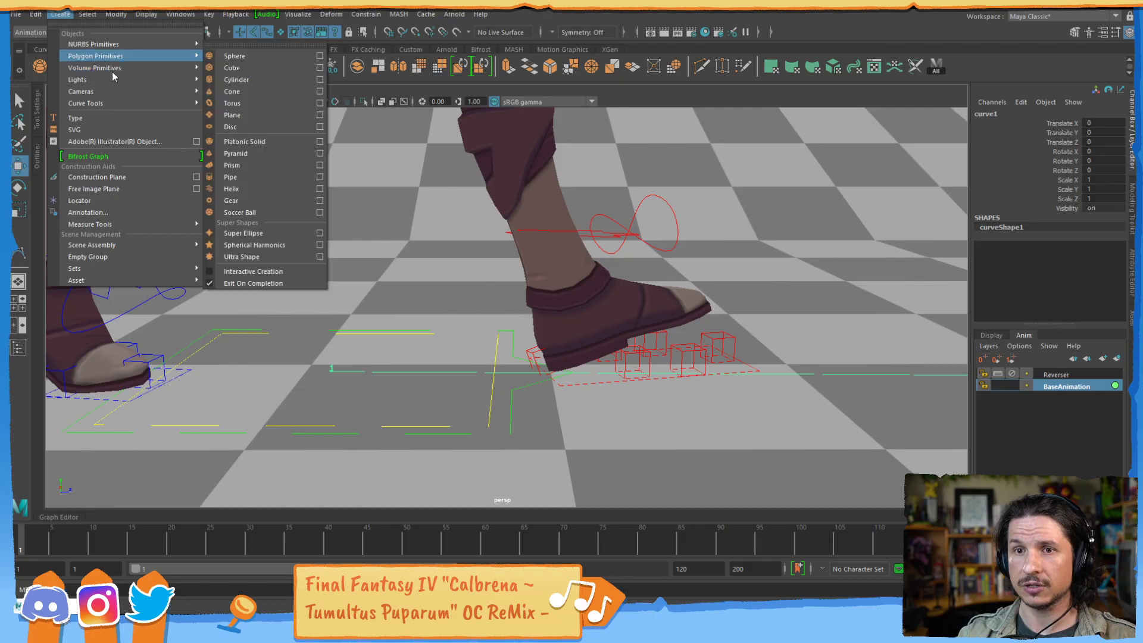
click(105, 201)
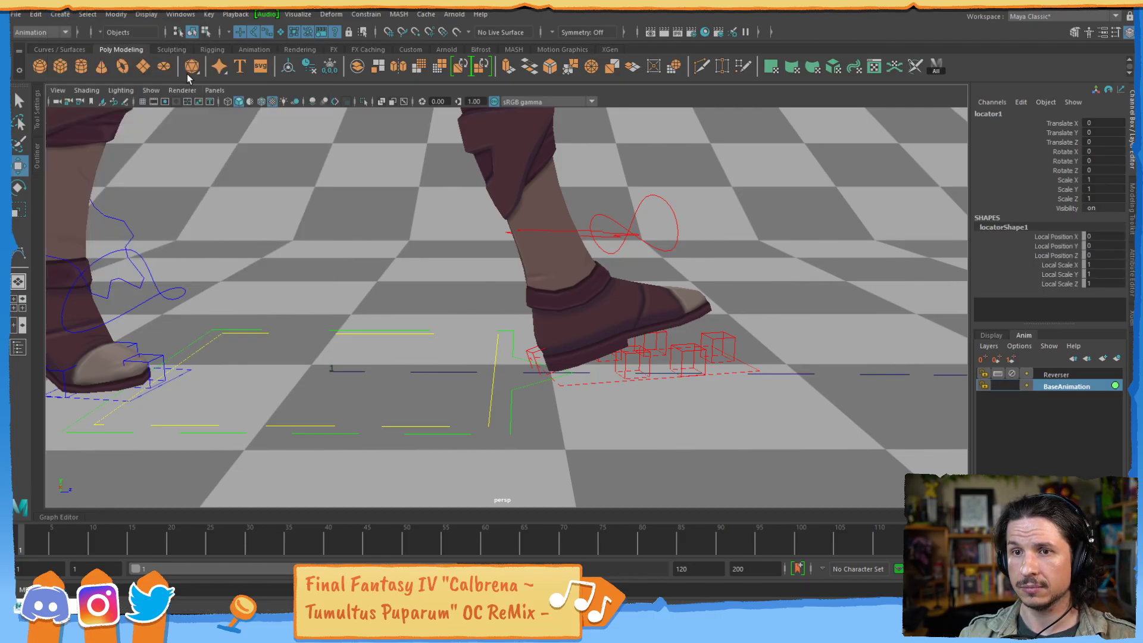
click(150, 93)
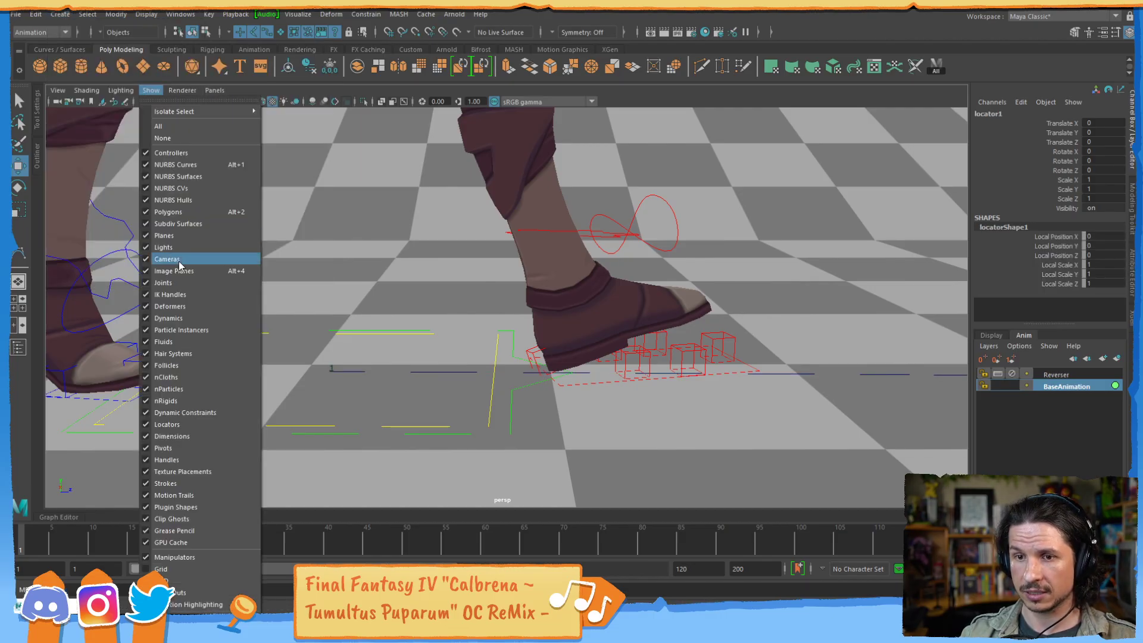
click(205, 337)
scroll(429, 360, down, 4)
scroll(552, 310, down, 6)
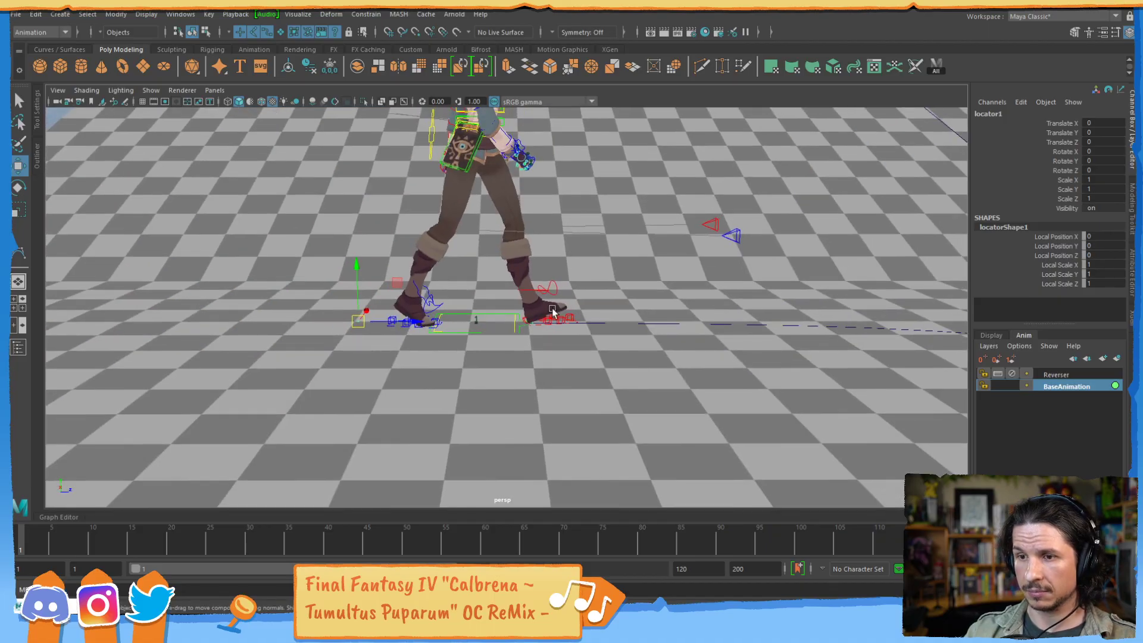
key(r)
drag(358, 321, 447, 322)
- Move the locator to the front foot's heel contact point, at about X -2.25 and Z 94.59
key(w)
drag(569, 331, 580, 331)
key(f)
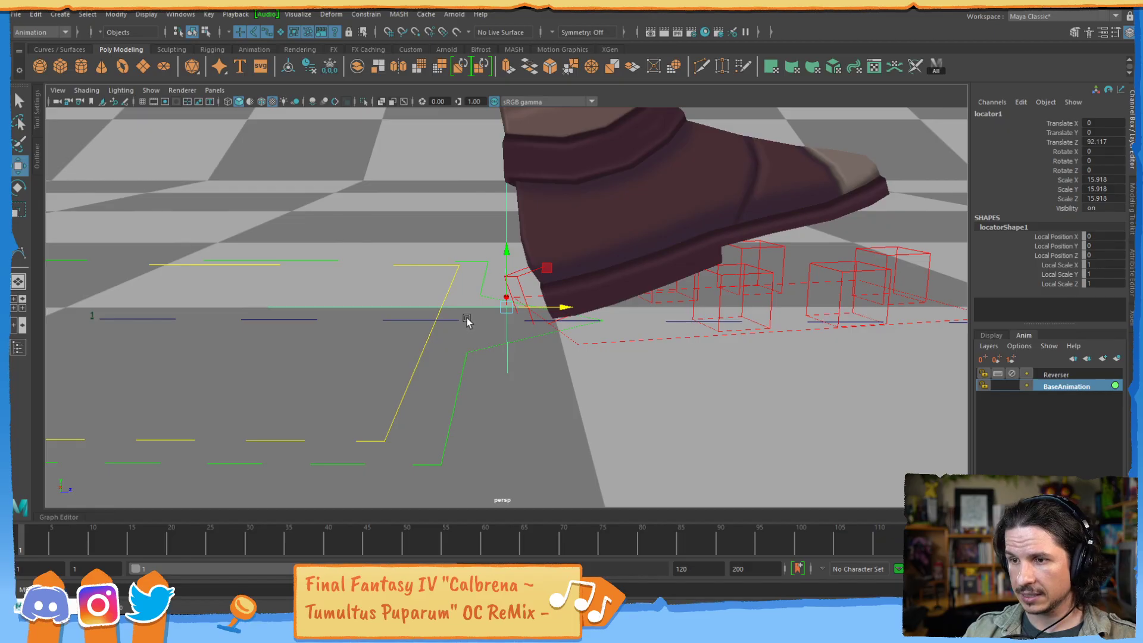
alt+drag(466, 322, 610, 312)
drag(446, 284, 415, 285)
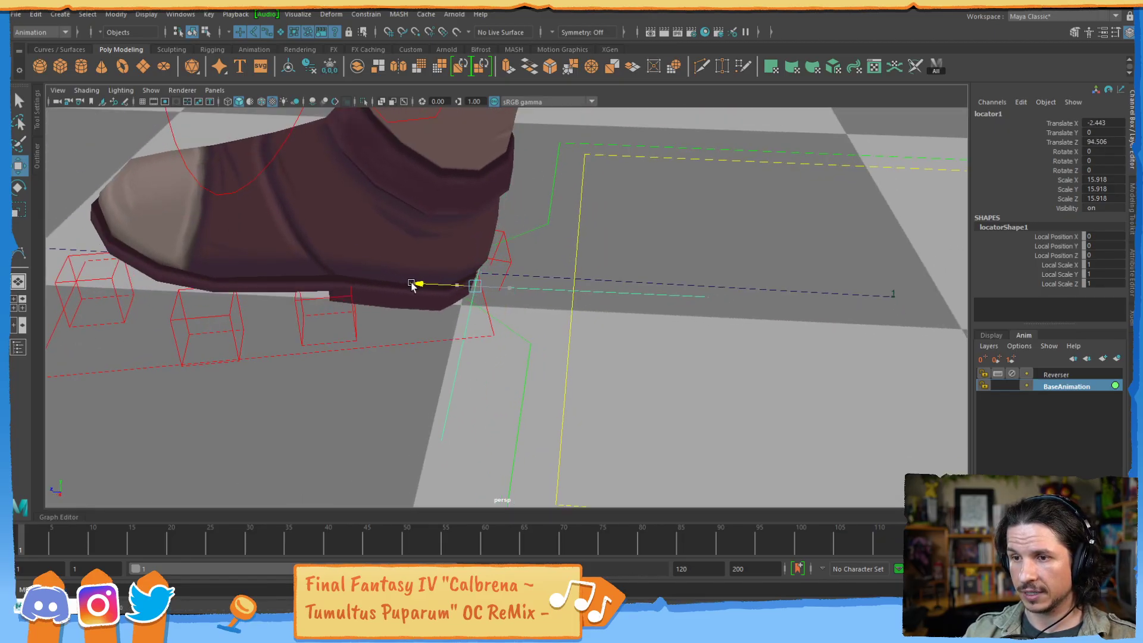
alt+drag(490, 284, 403, 371)
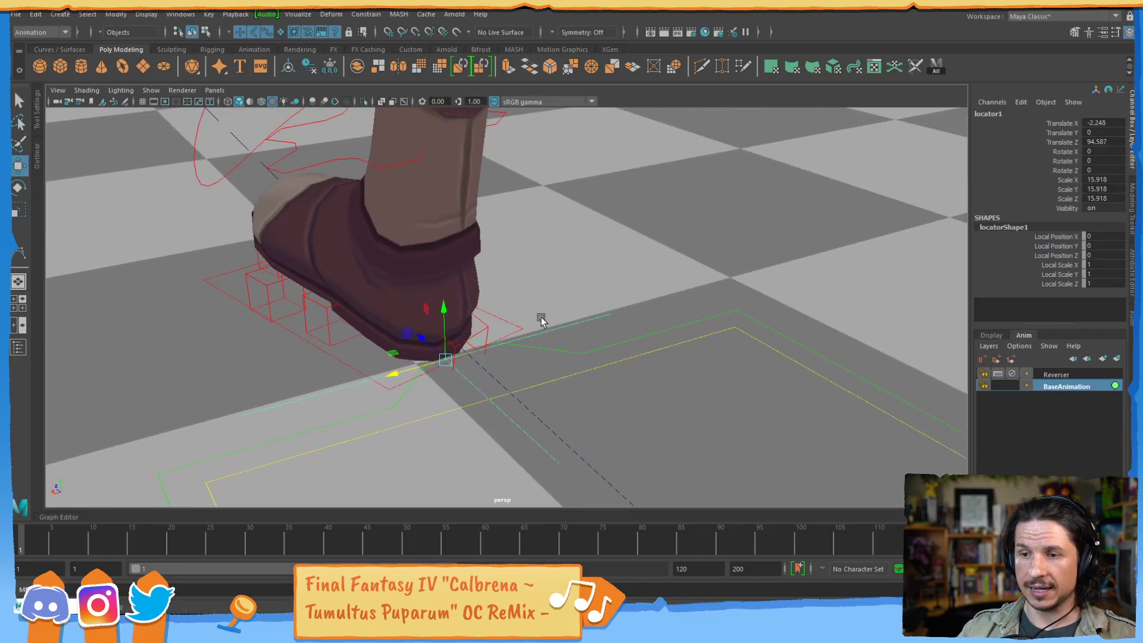
- Select the character's global control, go to frame 2, and select its motion path U Value key at frame 120 in the Graph Editor
alt+right_drag(541, 320, 463, 274)
click(620, 315)
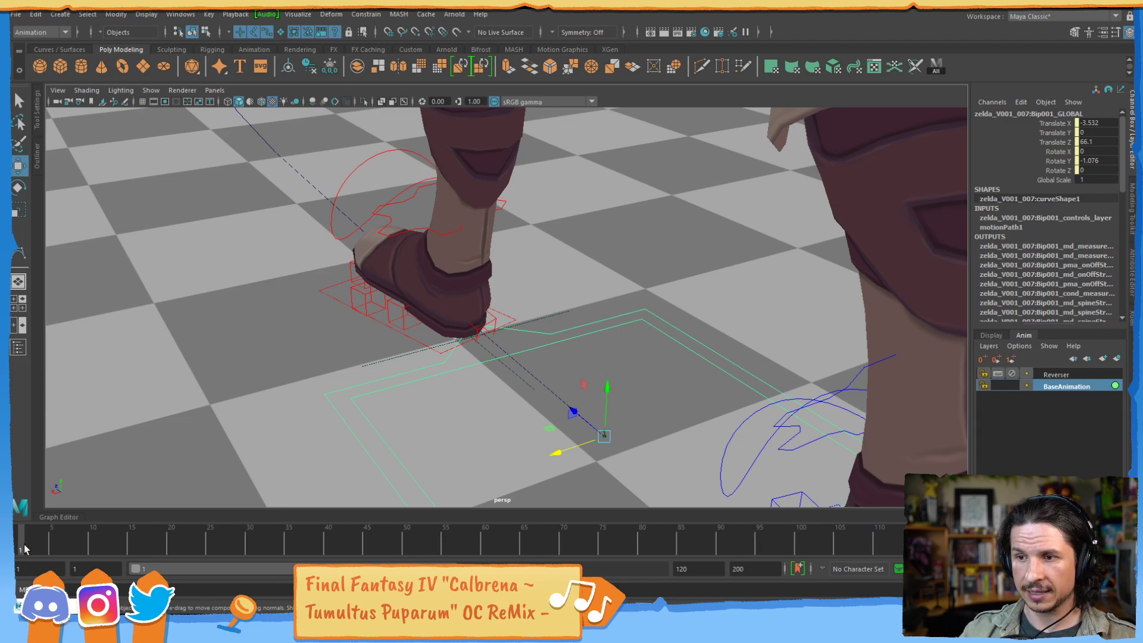
drag(24, 544, 26, 541)
click(67, 518)
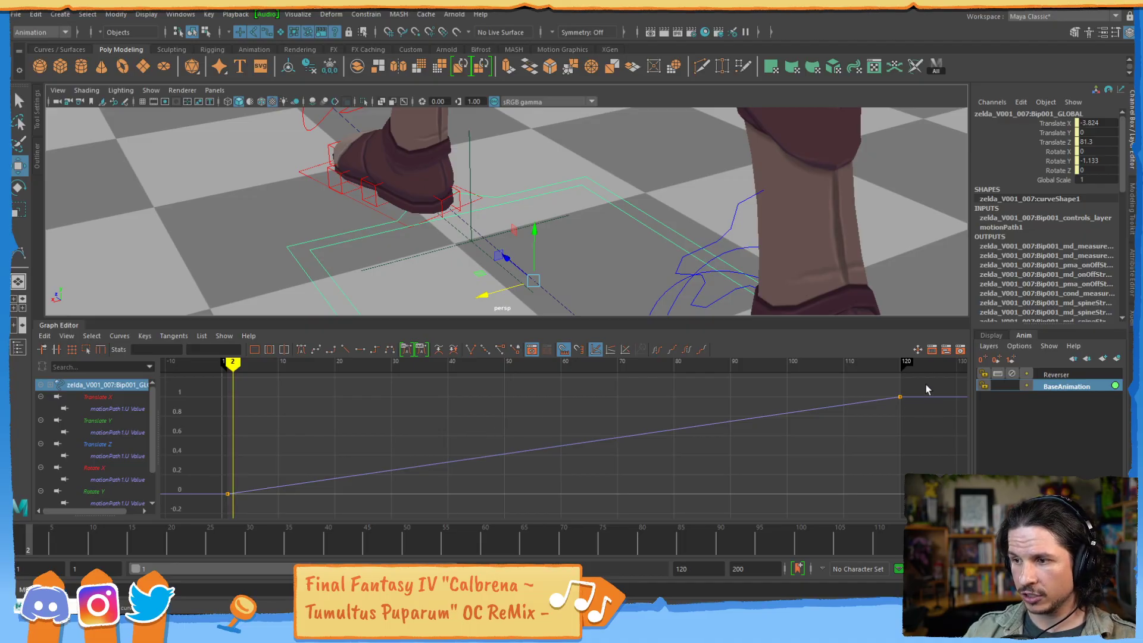
drag(923, 385, 869, 412)
alt+middle_drag(464, 444, 468, 420)
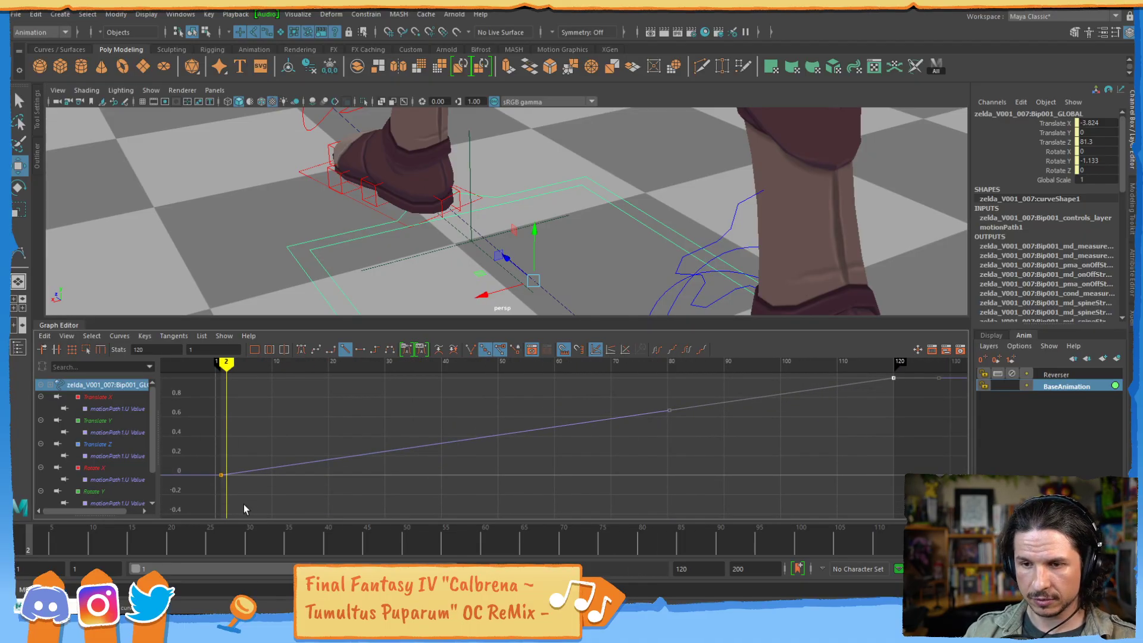
alt+middle_drag(286, 439, 381, 406)
- Compare the planted heel with the locator from frame 2 to frame 6 in a low side view
alt+drag(400, 274, 491, 234)
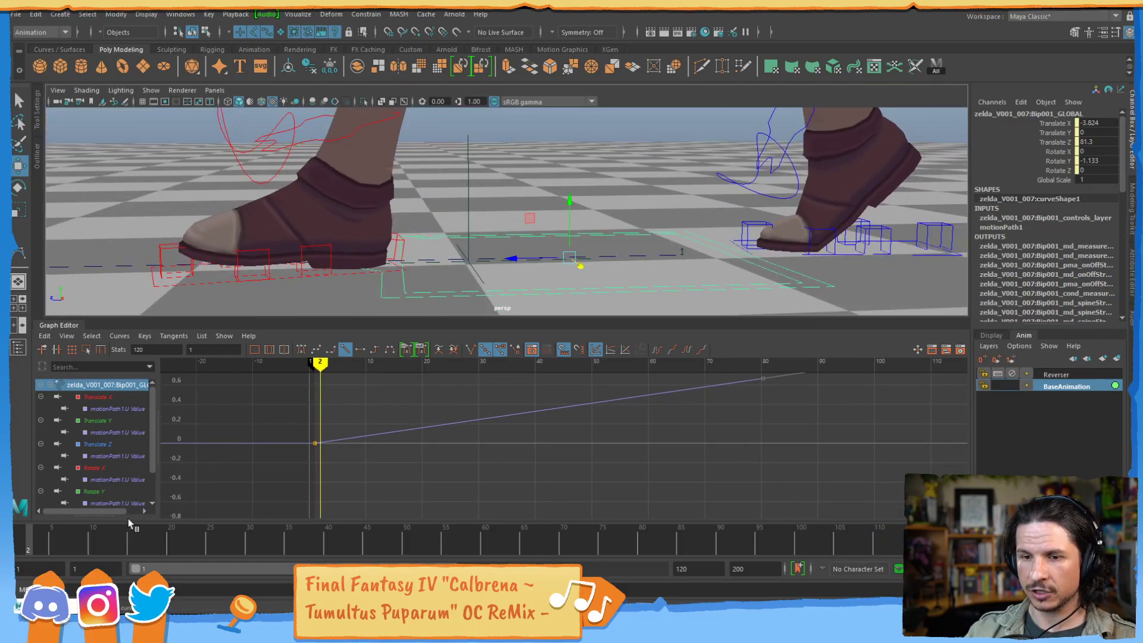
drag(37, 547, 60, 540)
alt+right_drag(400, 276, 355, 198)
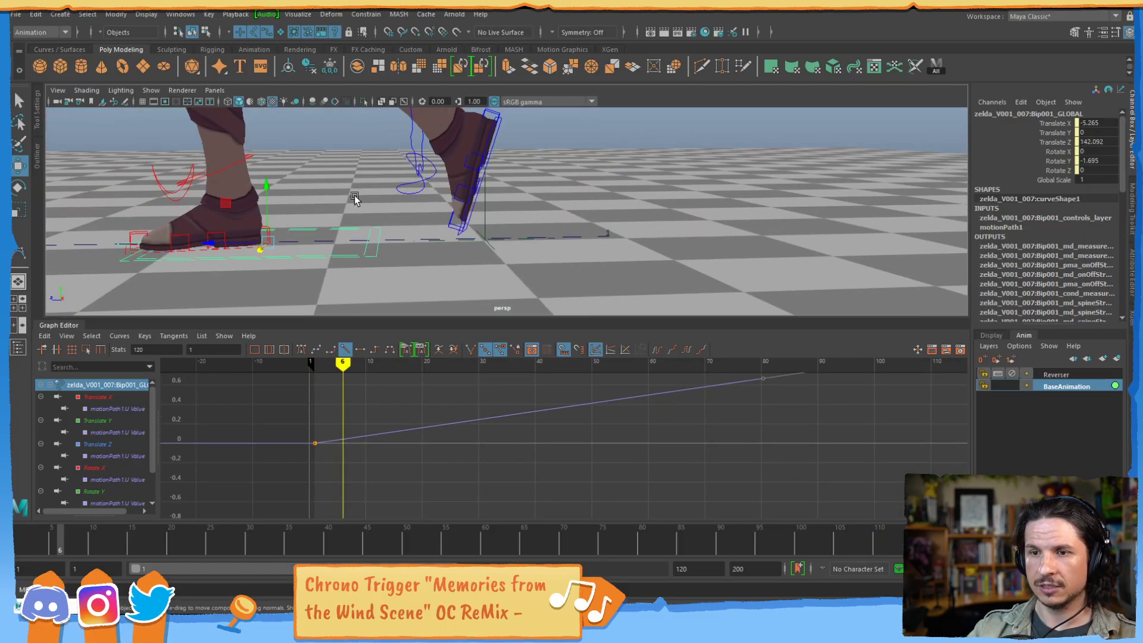
- Insert a key at frame 7 on the motion path U Value curve of the character's global control
drag(74, 544, 92, 549)
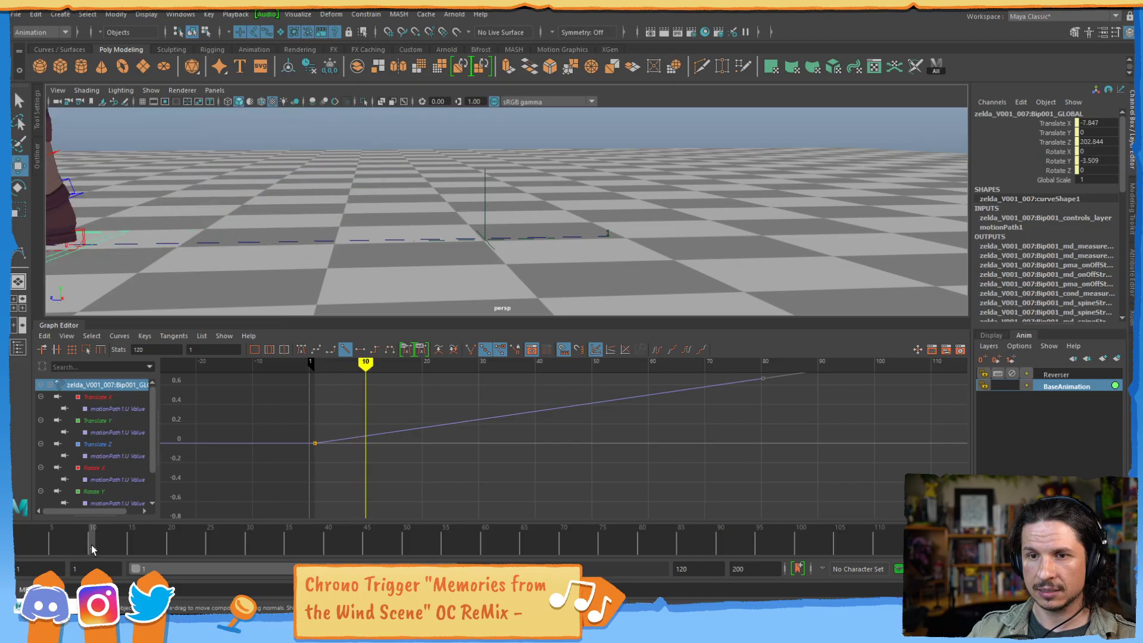
alt+drag(299, 207, 442, 252)
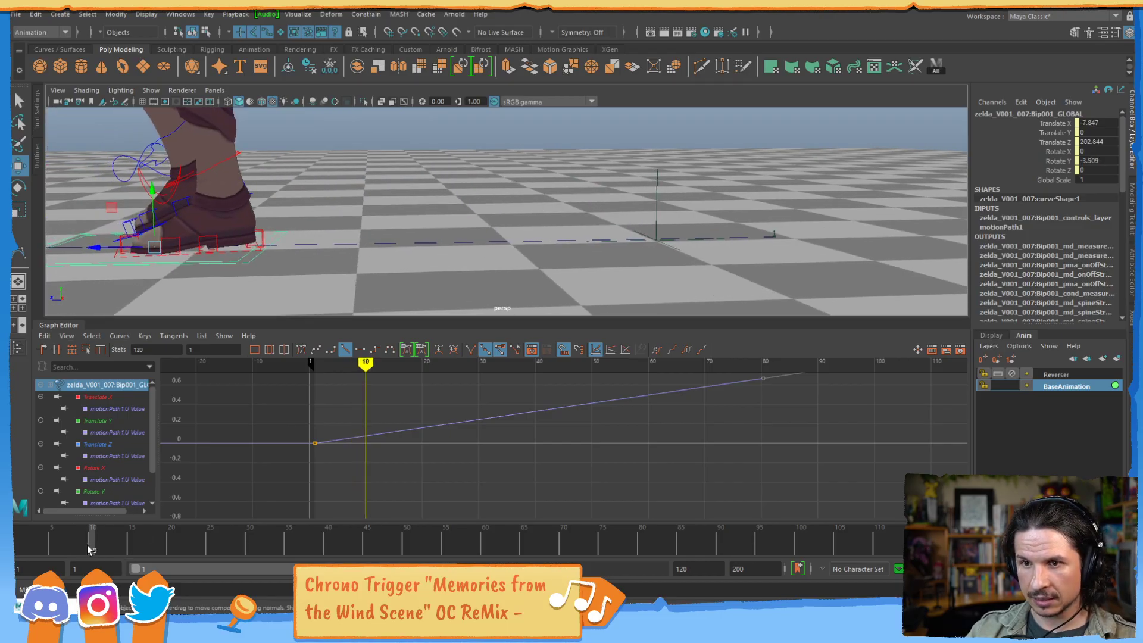
drag(88, 548, 68, 548)
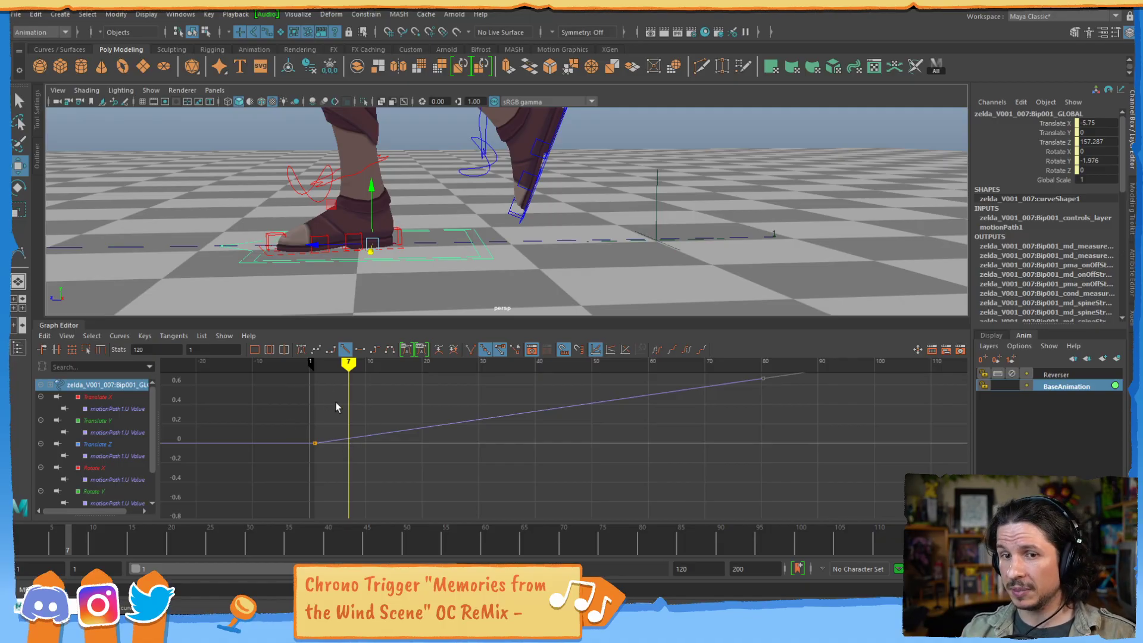
alt+right_drag(372, 447, 466, 457)
mouse_move(172, 436)
alt+middle_down()
mouse_move(413, 469)
mouse_move(697, 441)
alt+middle_up()
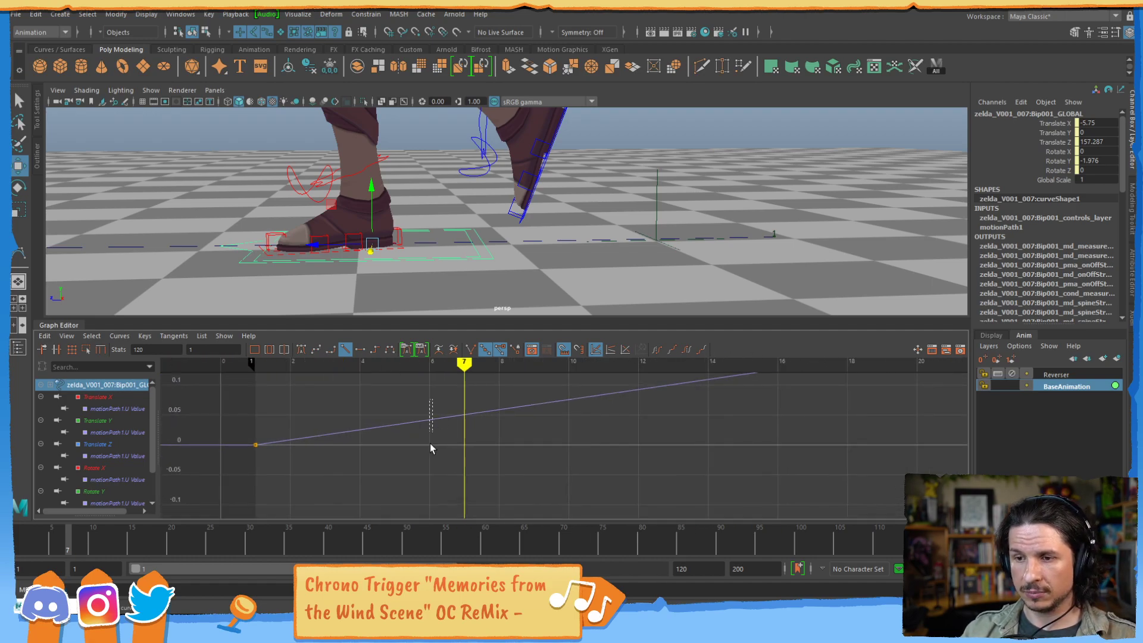
mouse_move(431, 447)
mouse_down()
mouse_move(457, 419)
mouse_move(437, 438)
mouse_up()
key(i)
middle_click(464, 415)
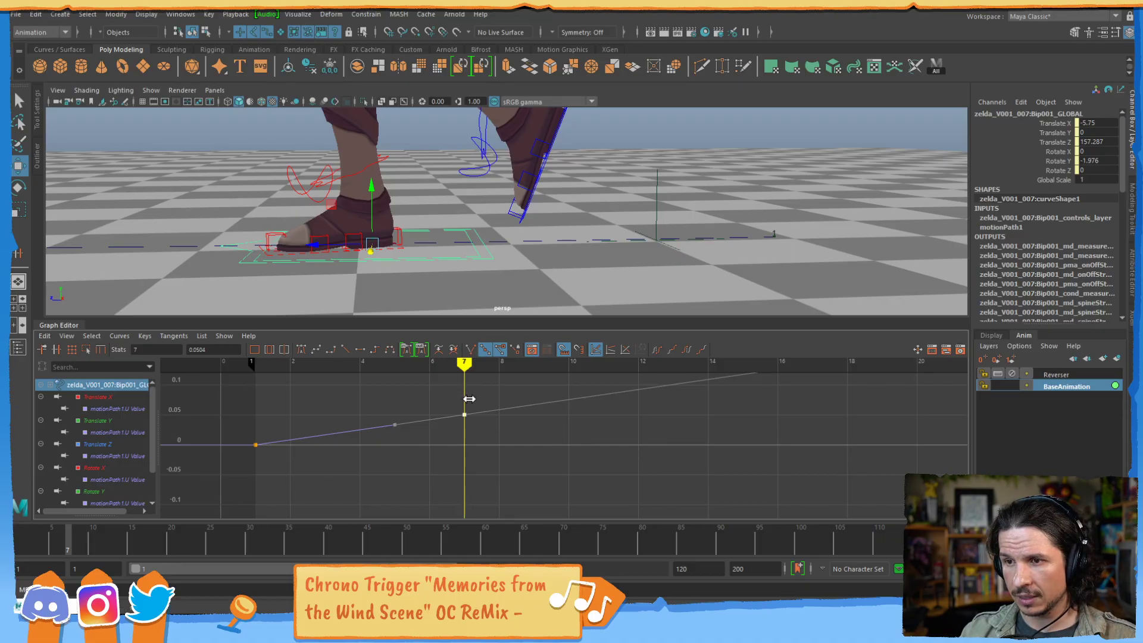
- Lower the frame 7 key of the U Value curve to about 0.0149 and make the tangents linear
middle_drag(464, 395, 465, 417)
key(f)
key(a)
scroll(691, 461, up, 5)
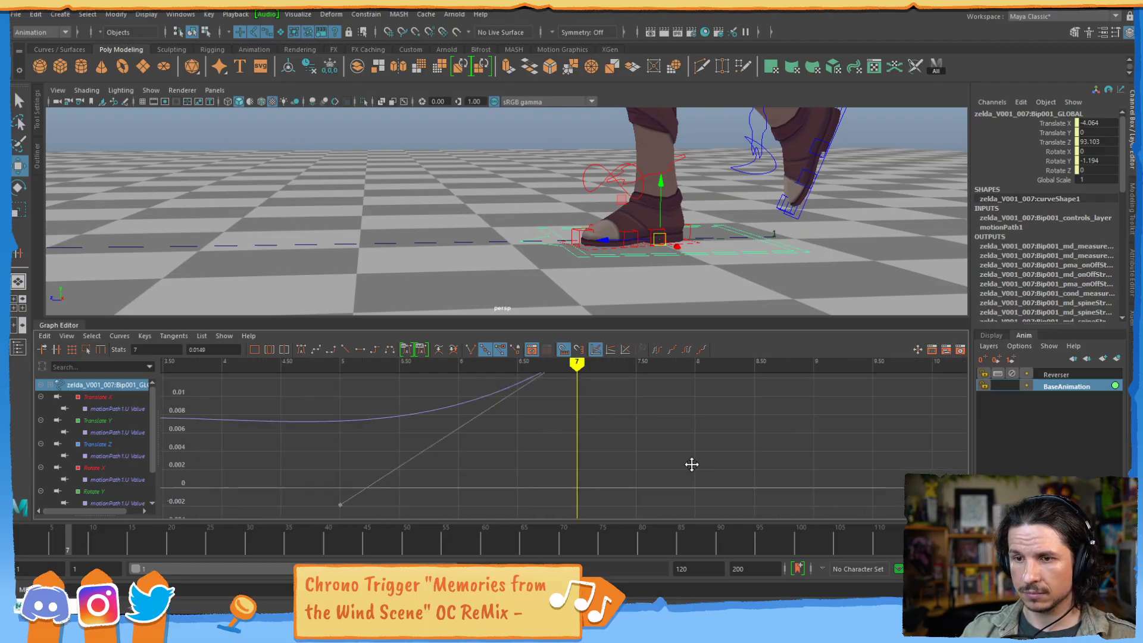
click(467, 434)
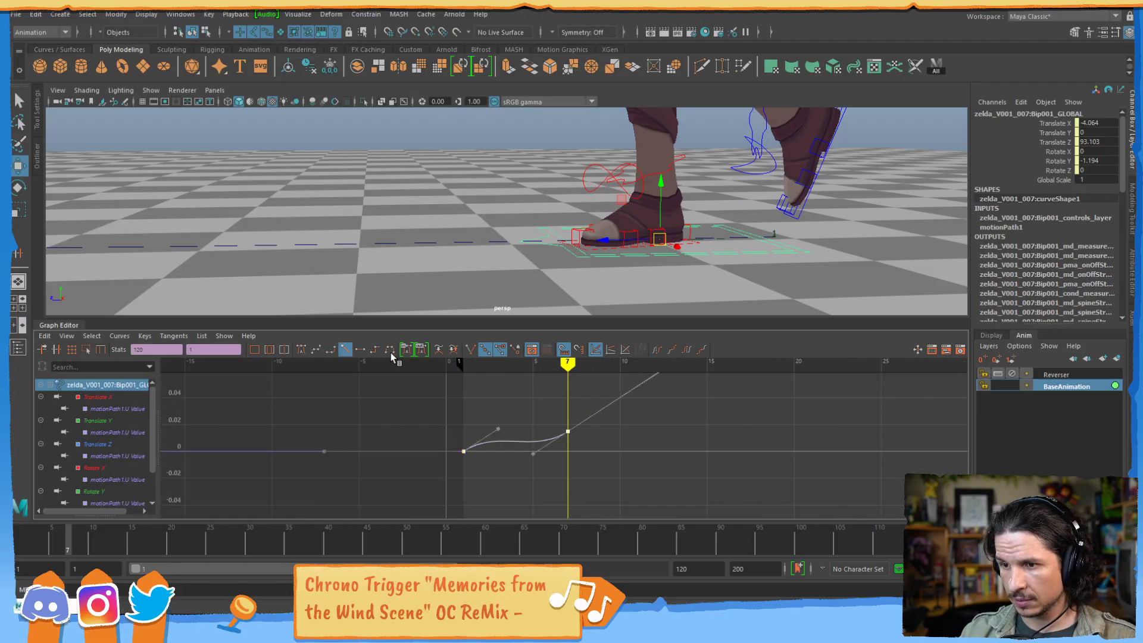
scroll(577, 415, up, 4)
alt+middle_drag(577, 414, 488, 426)
alt+middle_drag(731, 244, 661, 232)
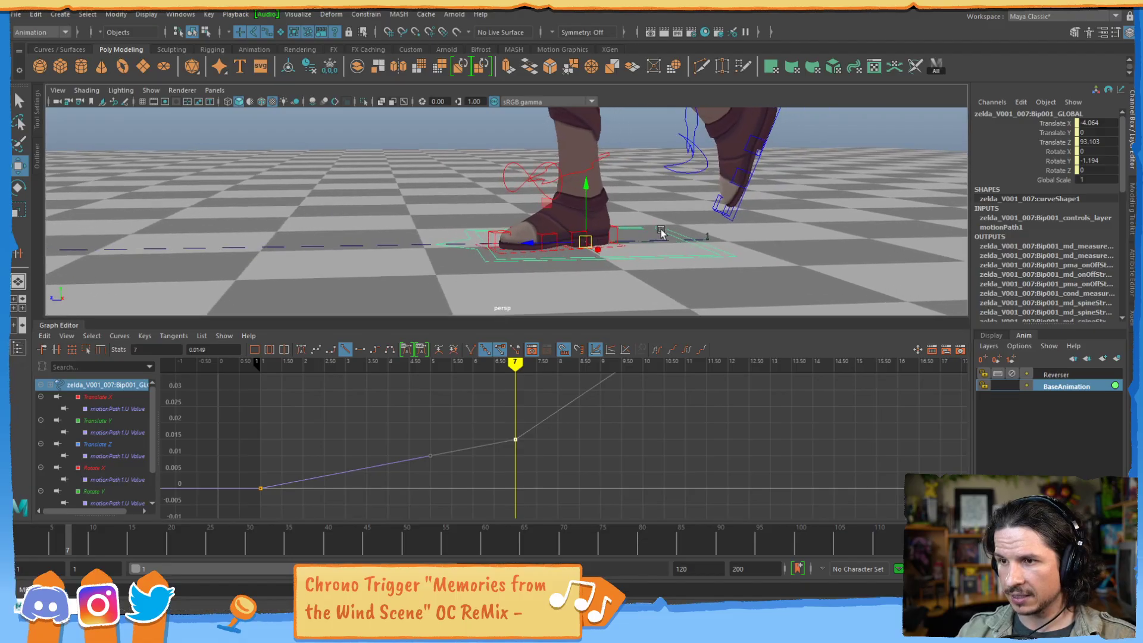
- Raise the frame 7 key to about 0.0182, using the planted foot's heel in the viewport as reference
key(f)
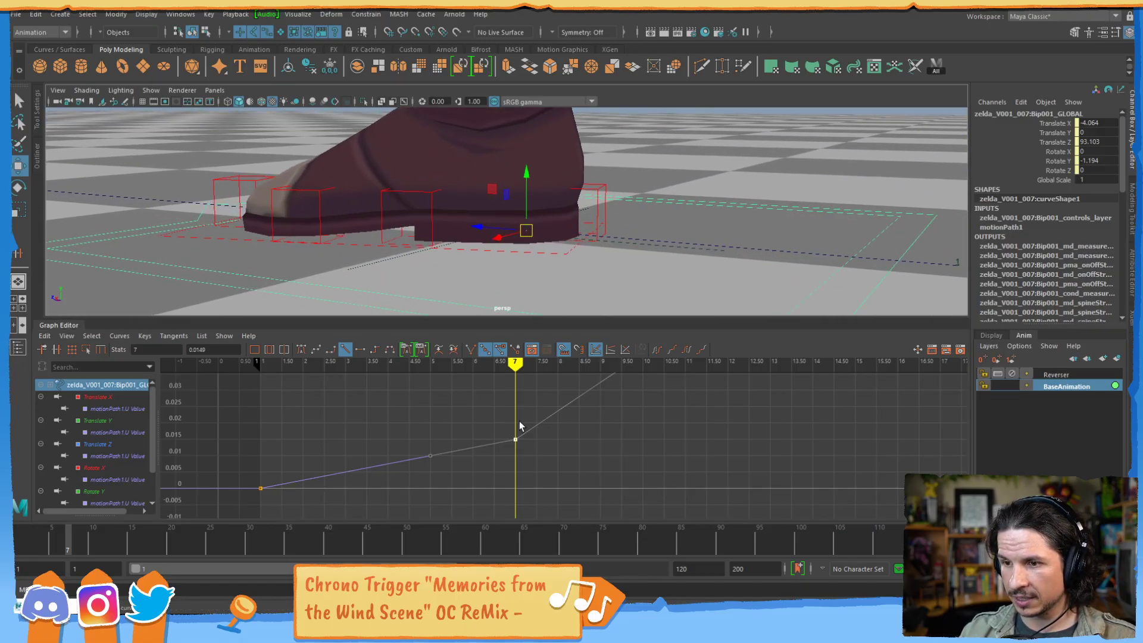
shift+middle_drag(529, 455, 517, 437)
alt+right_drag(516, 437, 569, 440)
alt+middle_drag(435, 452, 598, 510)
alt+shift+right_drag(598, 510, 556, 401)
alt+middle_drag(556, 402, 595, 481)
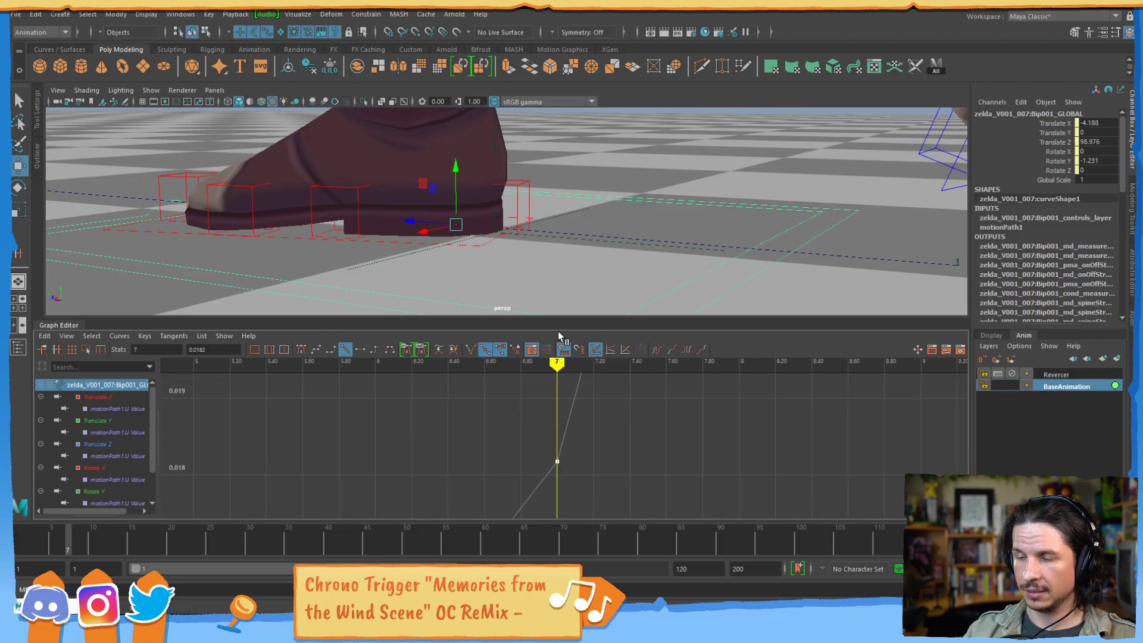
alt+drag(513, 222, 563, 214)
alt+right_drag(564, 214, 722, 244)
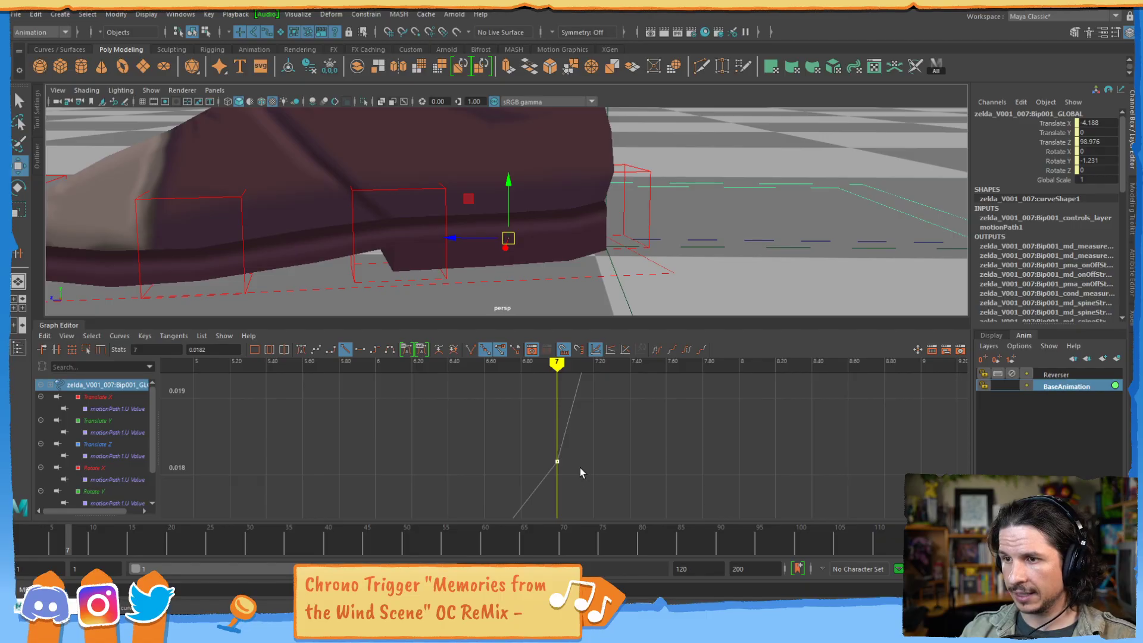
shift+middle_drag(580, 468, 585, 466)
alt+right_drag(650, 433, 573, 441)
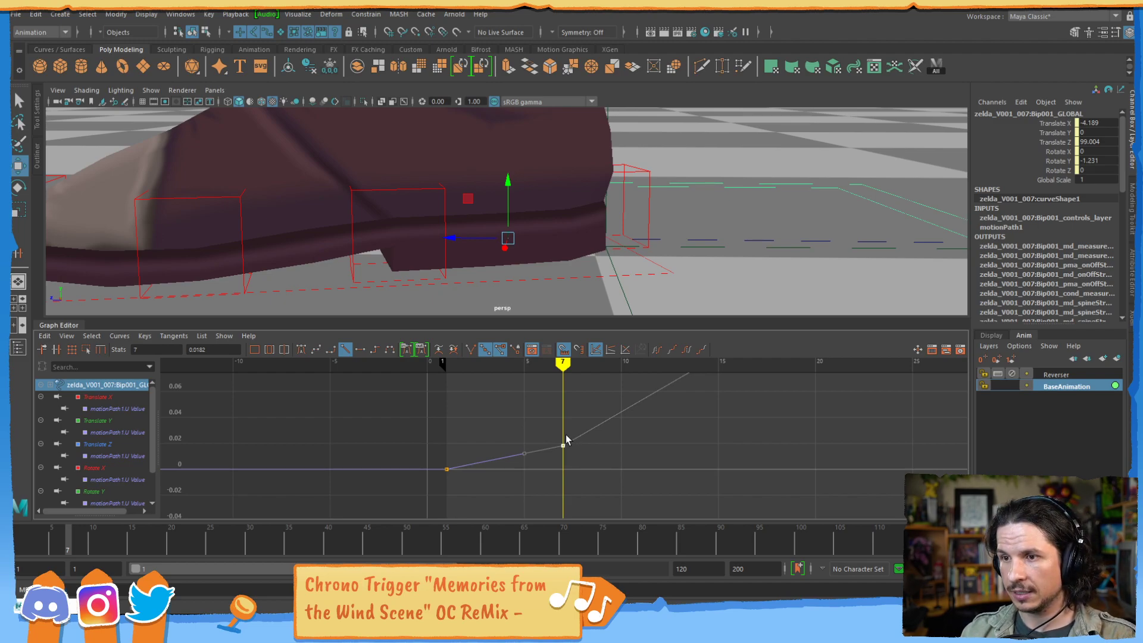
- At frame 3, move locator1 along Z to about 95.14, against the back of the planted heel
drag(81, 522, 16, 547)
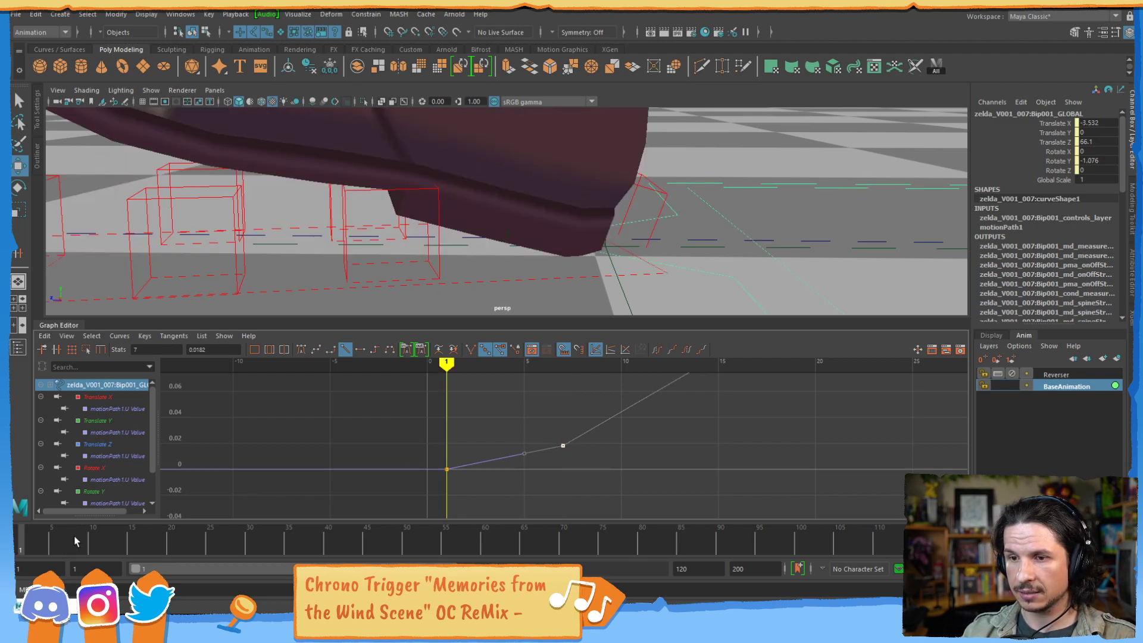
mouse_move(93, 542)
mouse_down()
mouse_move(18, 546)
mouse_move(70, 547)
mouse_move(18, 548)
mouse_move(63, 549)
mouse_move(37, 556)
mouse_up()
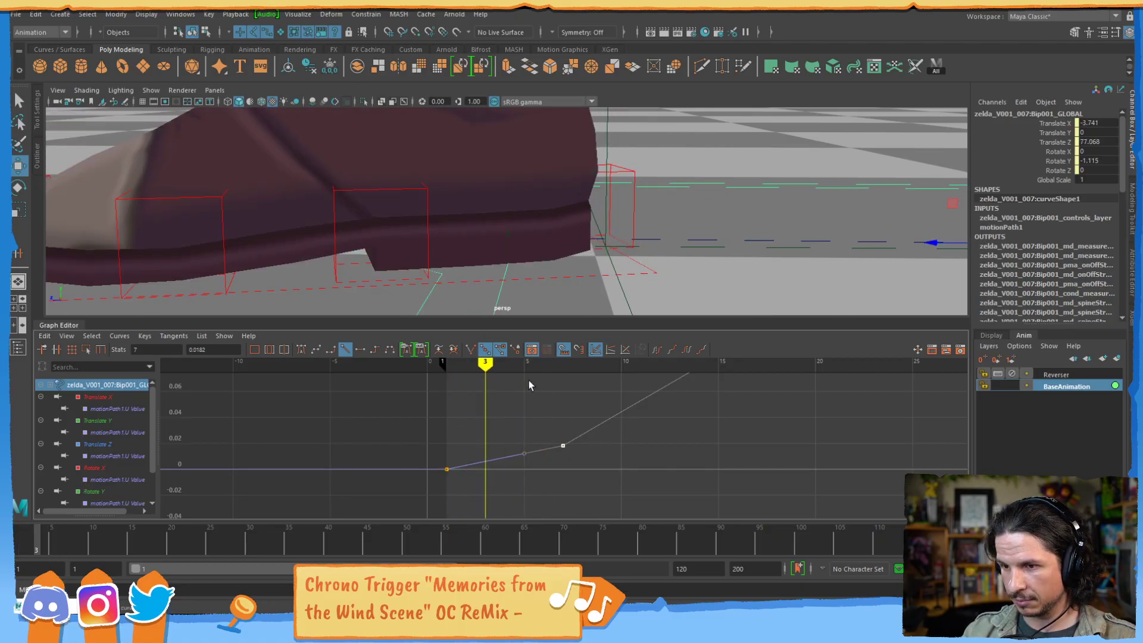
click(605, 194)
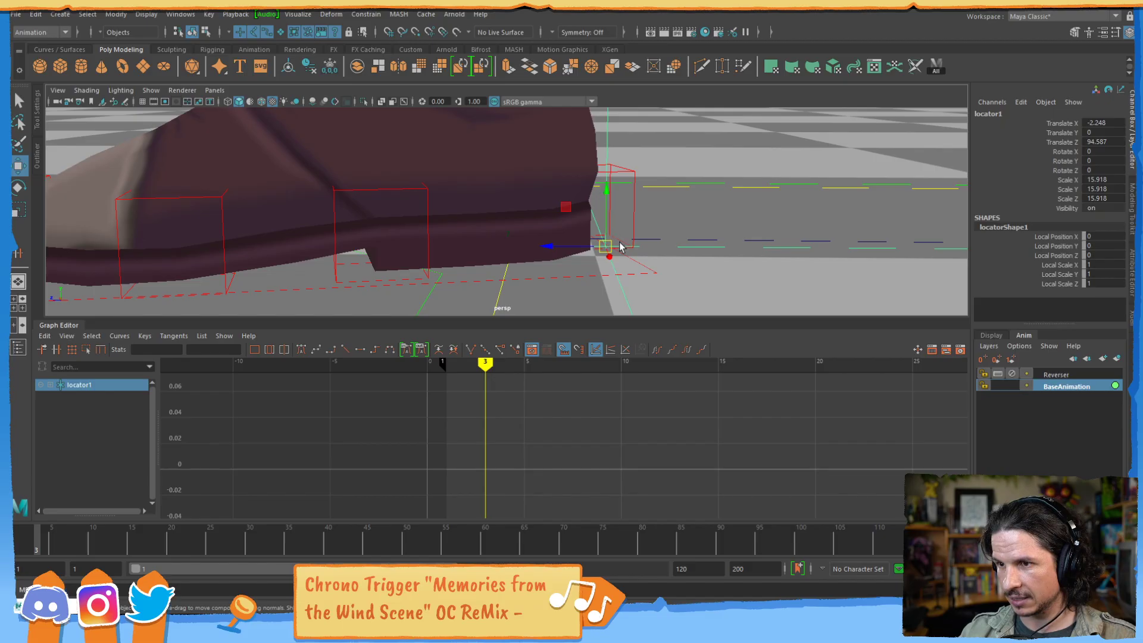
drag(552, 246, 544, 247)
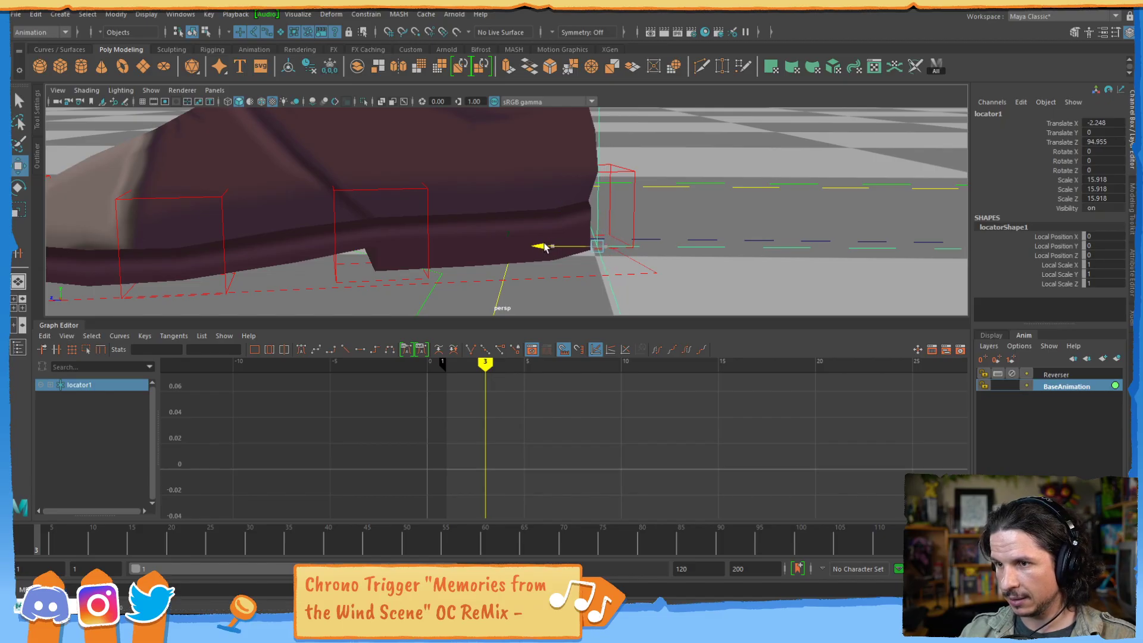
click(683, 251)
click(683, 245)
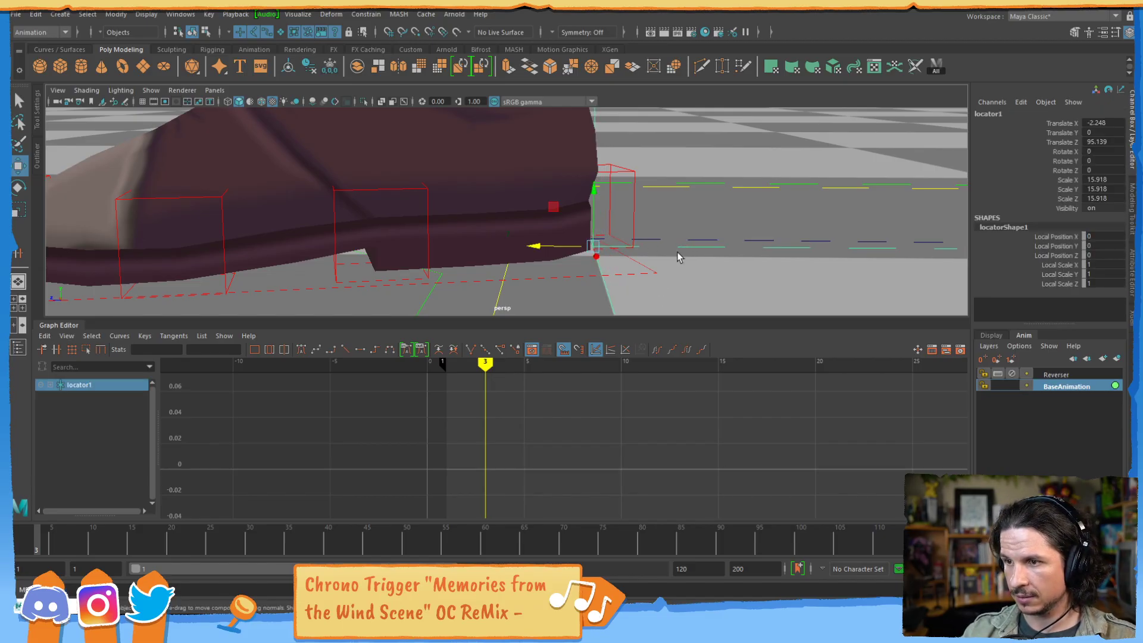
- Fine-tune the global control's frame 7 U Value key to about 0.0185, aligning the heel with the locator
click(697, 187)
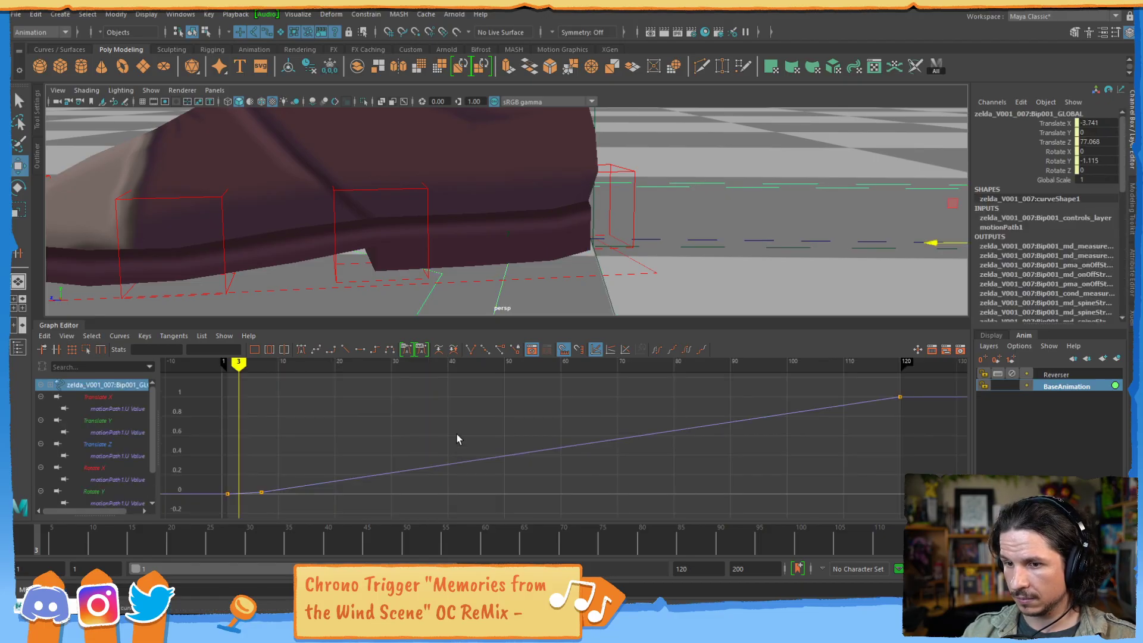
click(261, 491)
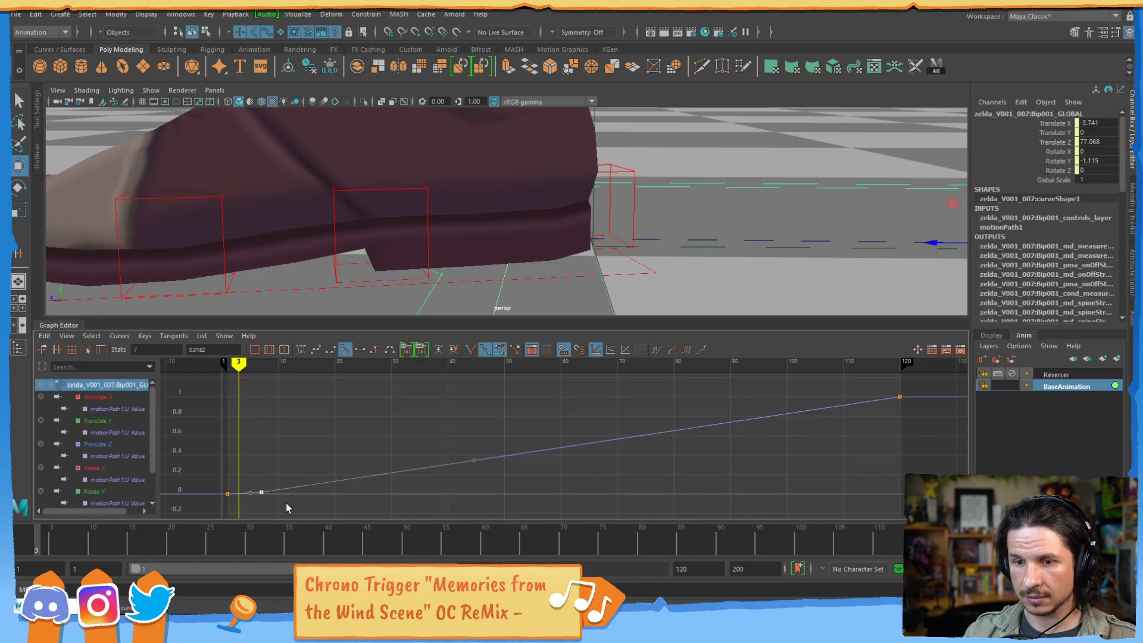
drag(50, 545, 68, 547)
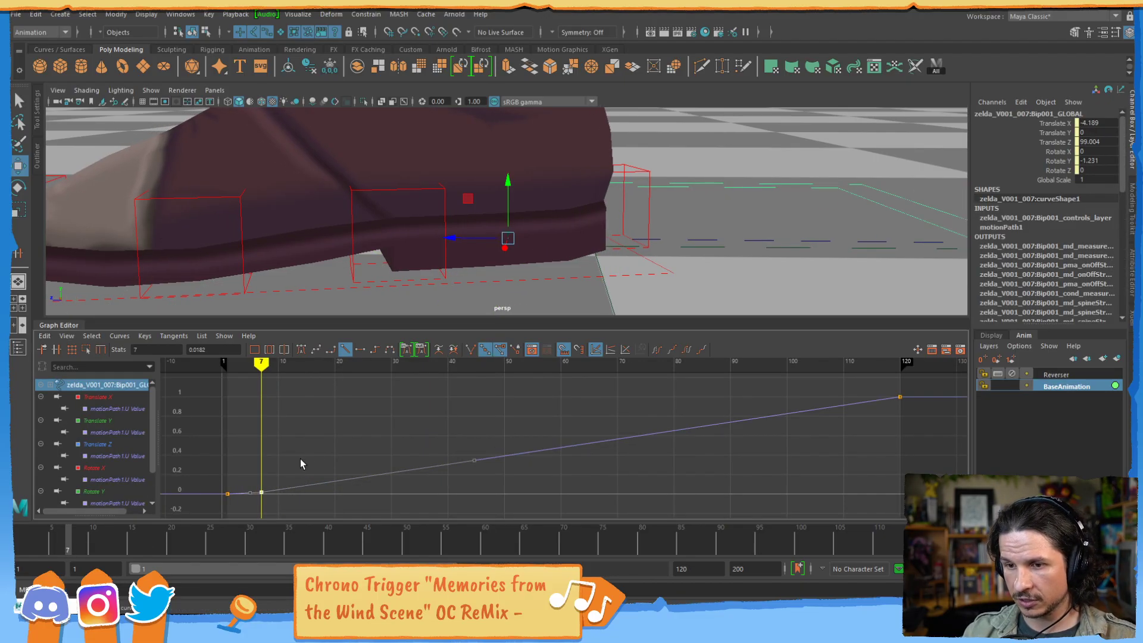
alt+middle_drag(317, 478, 453, 334)
alt+right_drag(429, 459, 466, 456)
alt+middle_drag(297, 485, 540, 449)
alt+shift+right_drag(540, 449, 540, 419)
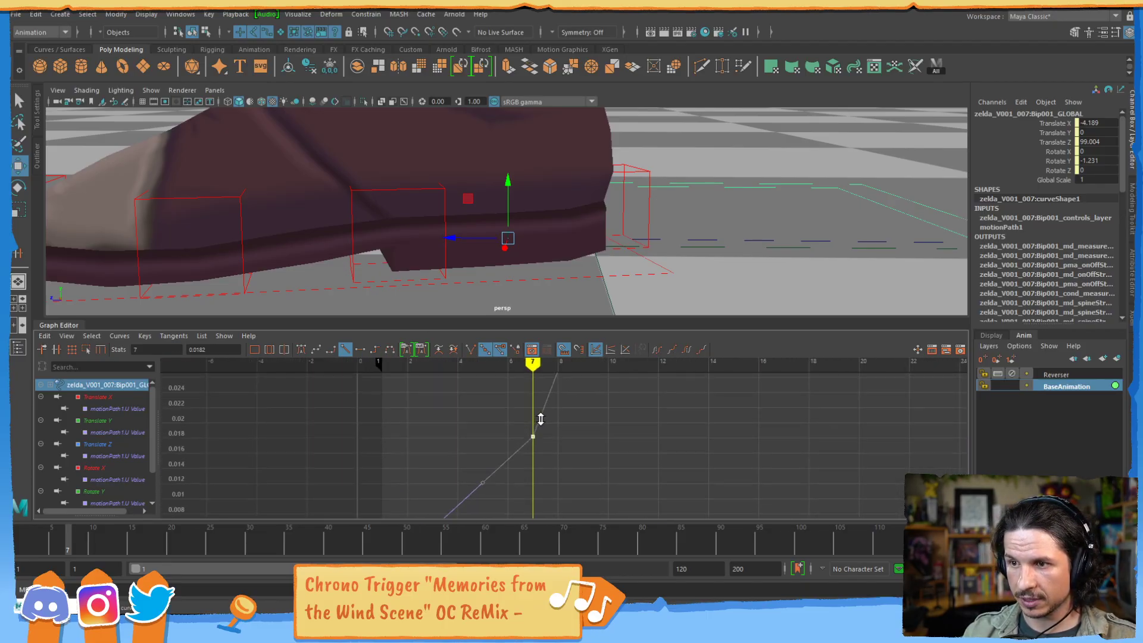
shift+middle_drag(524, 453, 566, 442)
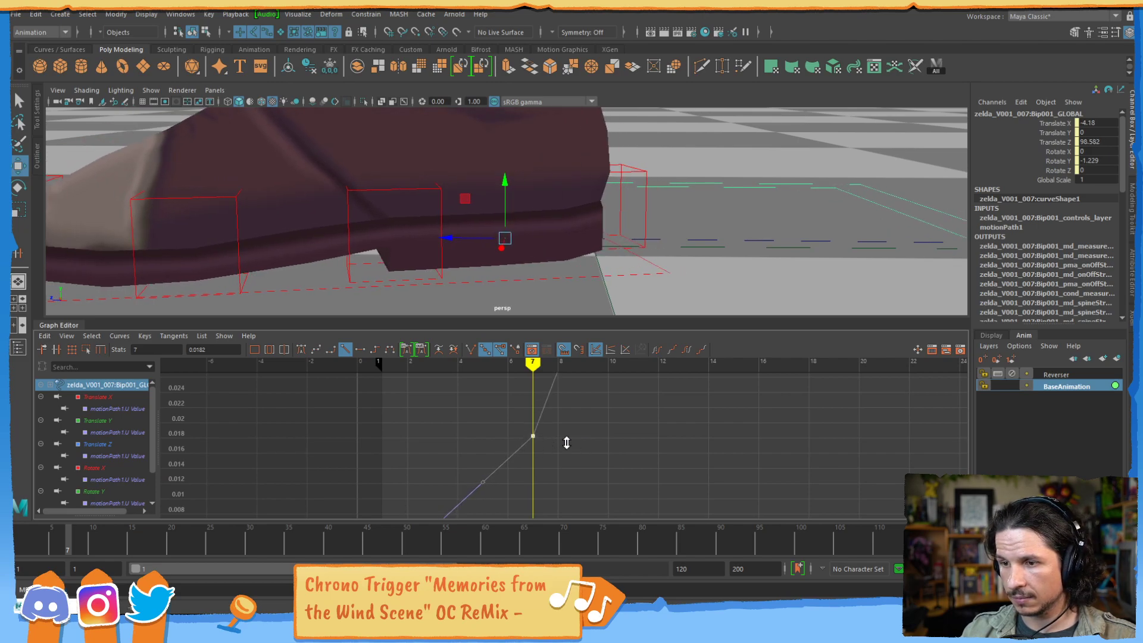
alt+right_drag(566, 442, 586, 435)
key(f)
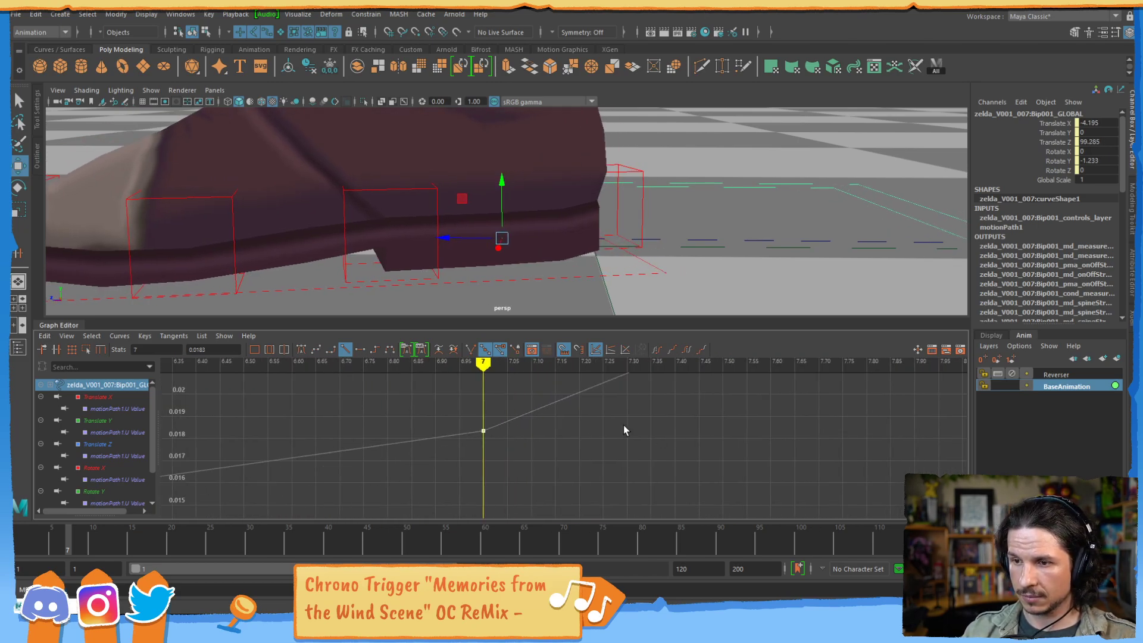
shift+middle_drag(492, 466, 499, 458)
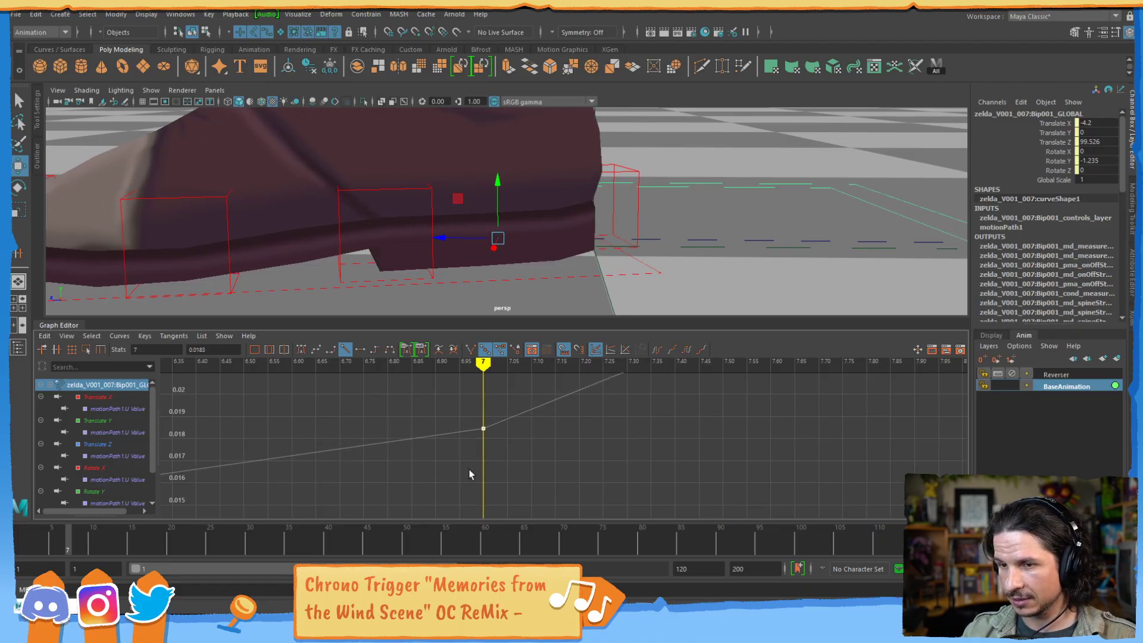
- Check the planted foot against the locator and along the path over the first frames up to frame 5
mouse_move(34, 528)
mouse_down()
mouse_move(31, 542)
mouse_move(91, 541)
mouse_move(36, 543)
mouse_up()
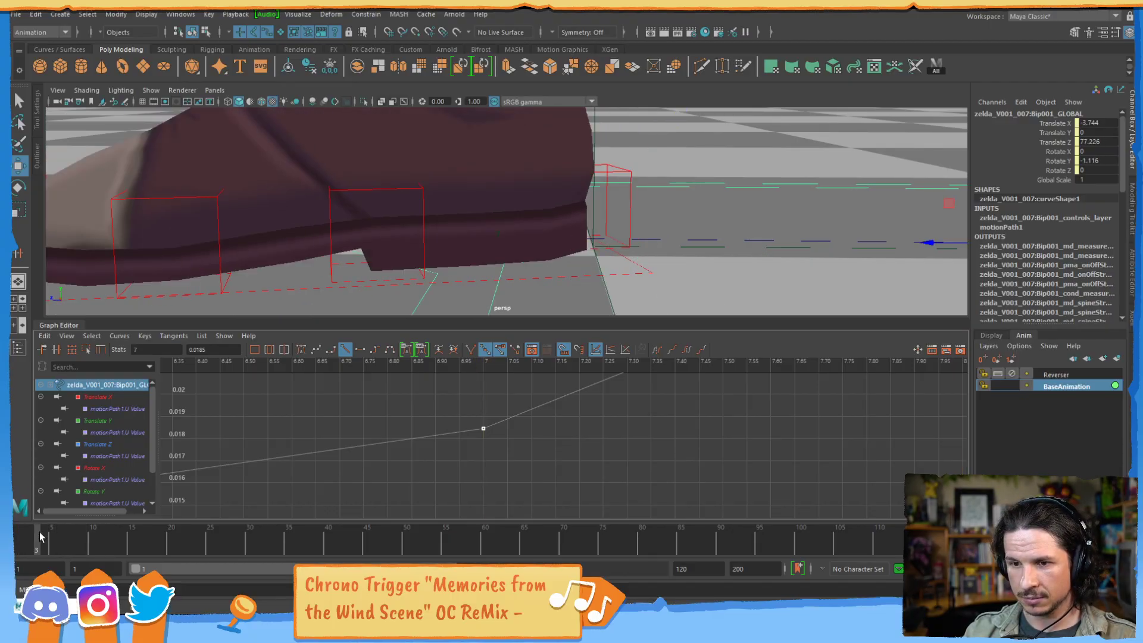
alt+middle_drag(440, 432, 749, 427)
alt+right_drag(749, 426, 572, 430)
alt+middle_drag(485, 440, 638, 402)
alt+right_drag(685, 409, 535, 437)
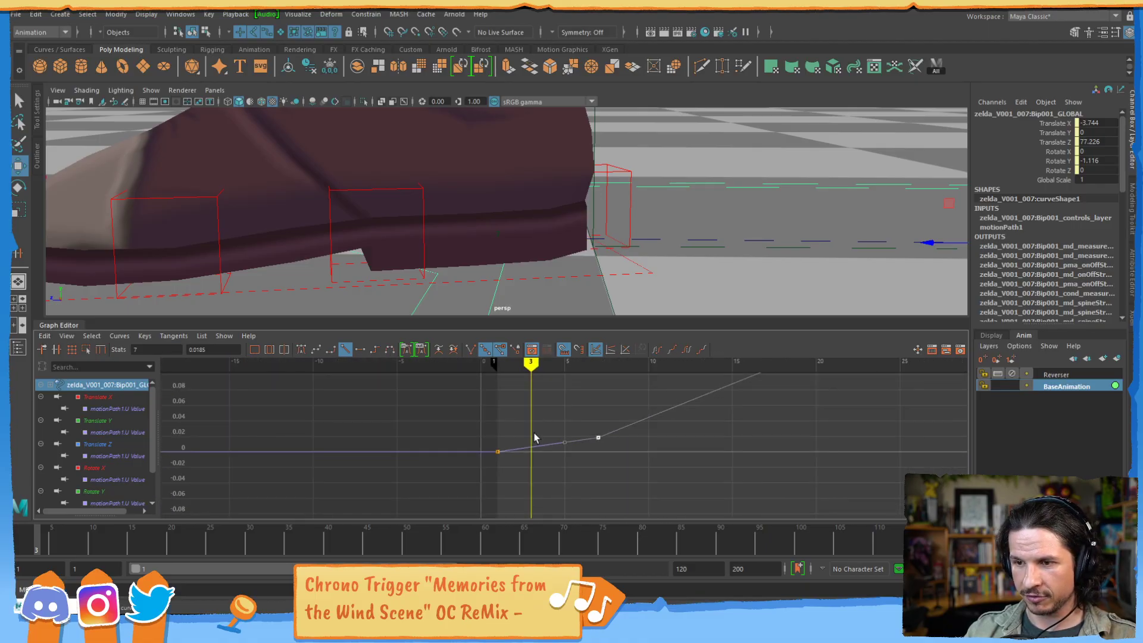
alt+right_drag(327, 430, 548, 438)
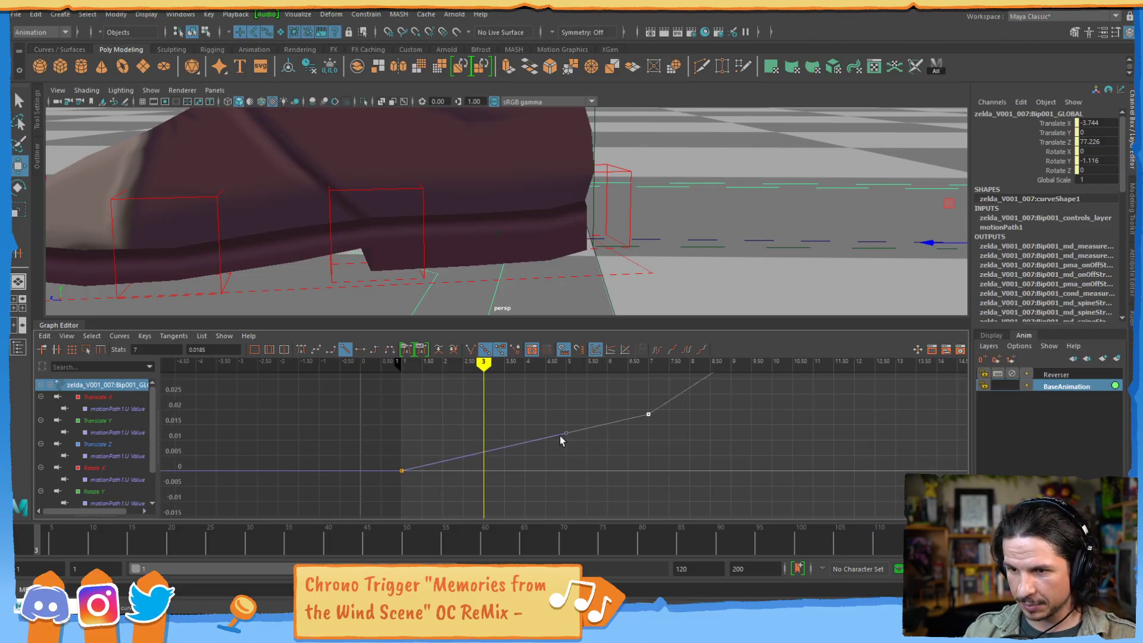
alt+middle_drag(560, 434, 536, 443)
drag(19, 552, 45, 555)
alt+right_drag(824, 214, 397, 167)
alt+drag(441, 178, 505, 208)
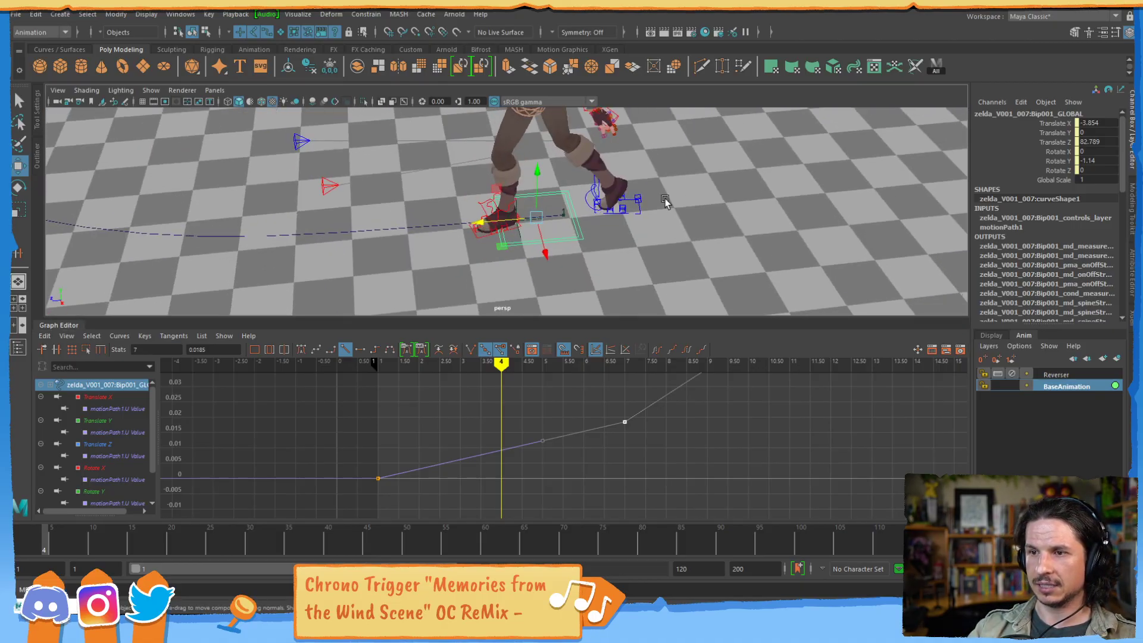
alt+drag(667, 200, 508, 231)
drag(33, 539, 53, 560)
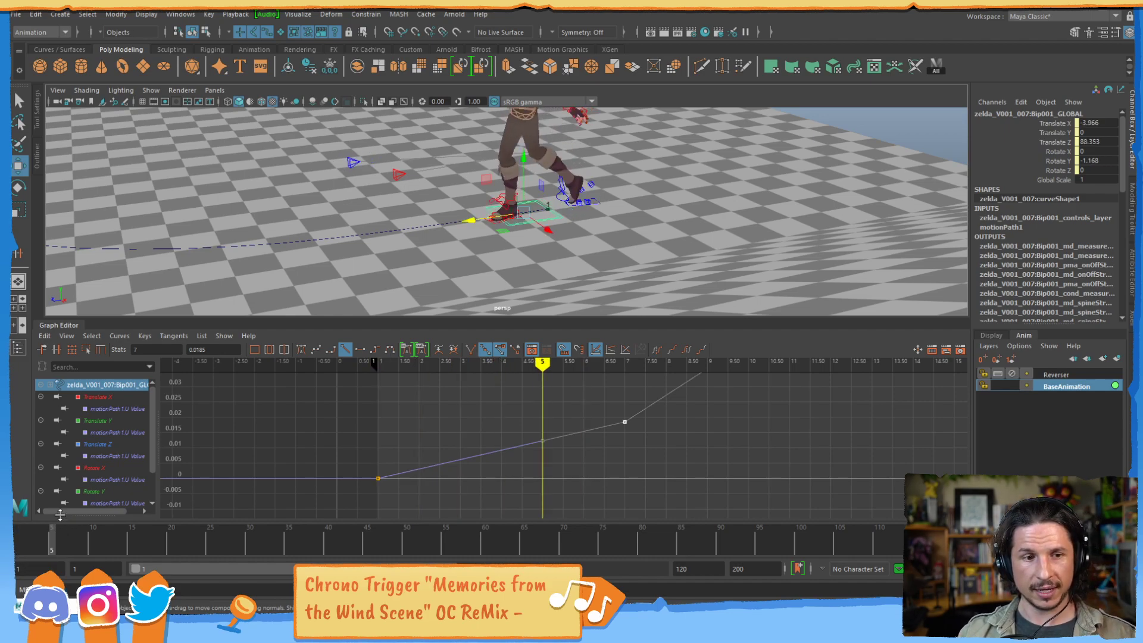
- Delete the last key of the U Value curve, at frame 120
alt+middle_drag(668, 414, 645, 436)
alt+right_drag(679, 429, 595, 422)
alt+middle_drag(556, 409, 526, 449)
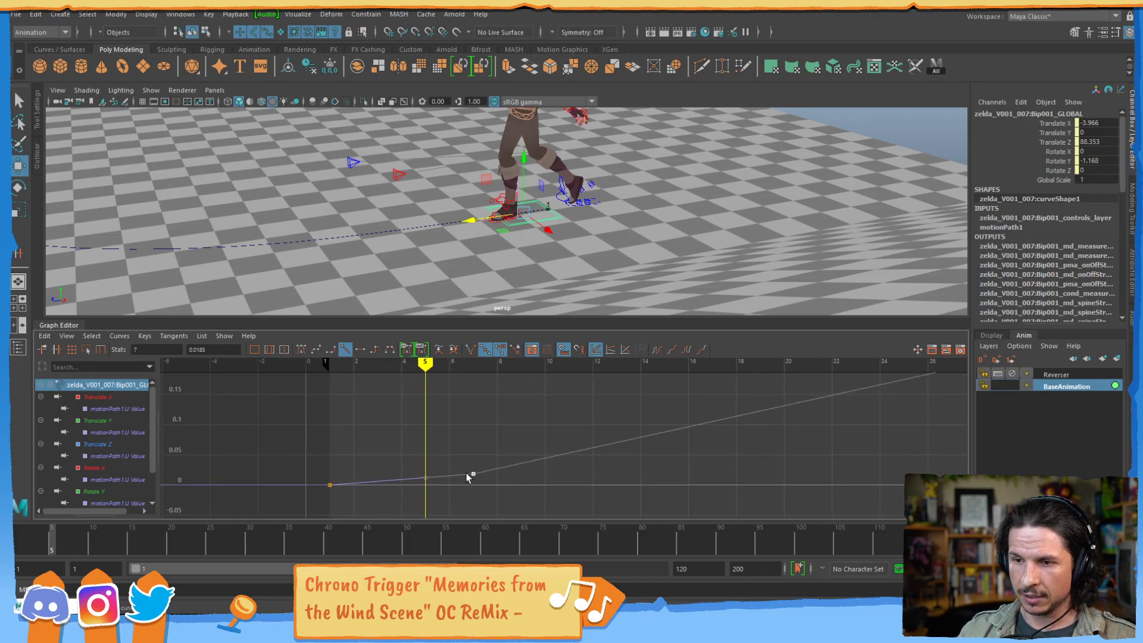
alt+right_drag(748, 433, 586, 421)
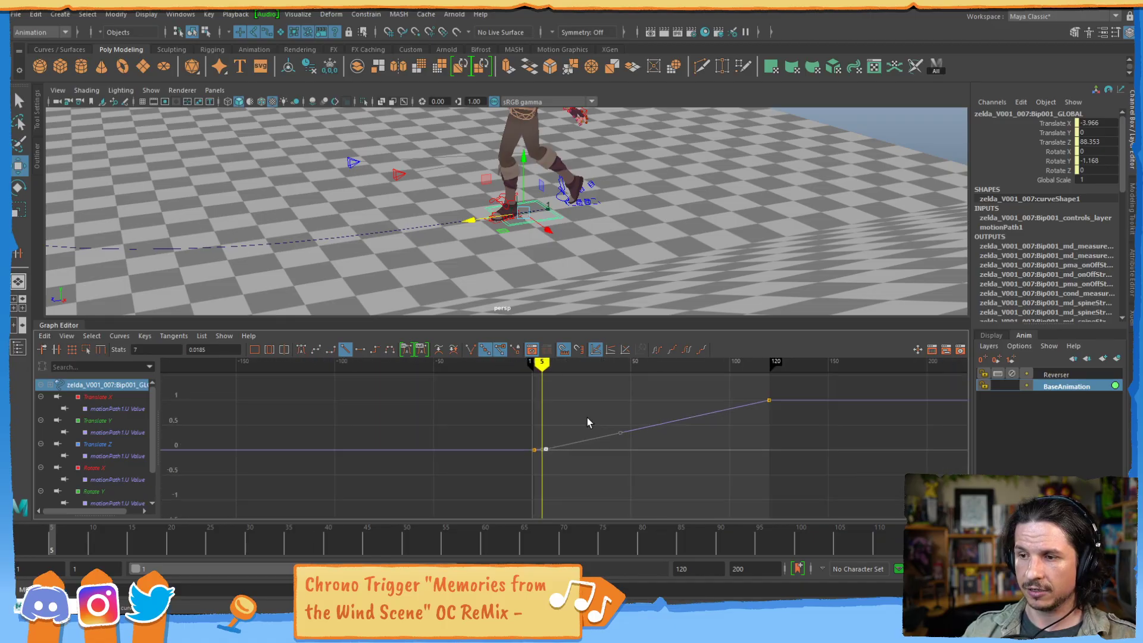
key(Delete)
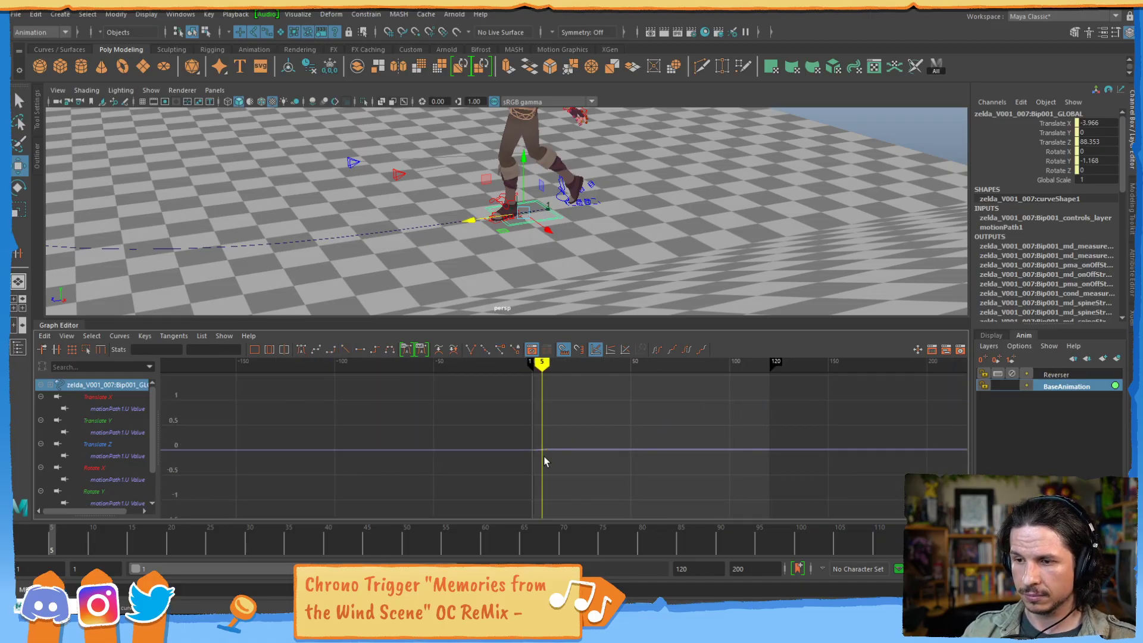
- Select the U Value keys at frames 1 and 7 and set the curve's post infinity to Cycle with Offset
click(545, 451)
alt+right_drag(535, 462, 420, 490)
alt+middle_drag(420, 490, 391, 435)
drag(47, 541, 67, 521)
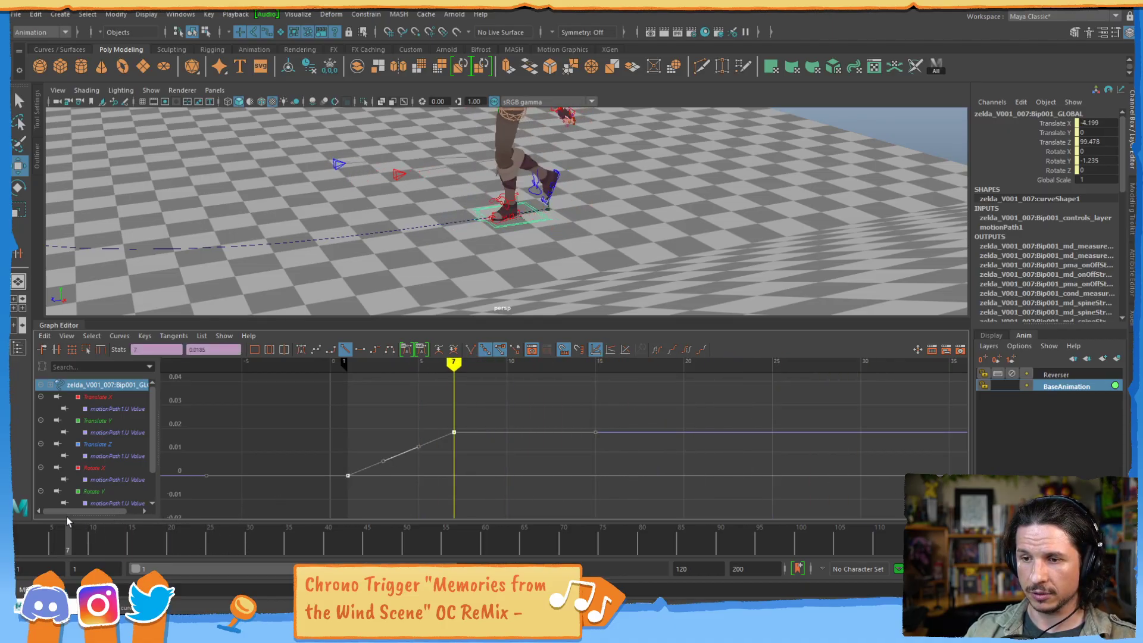
click(119, 336)
mouse_move(184, 60)
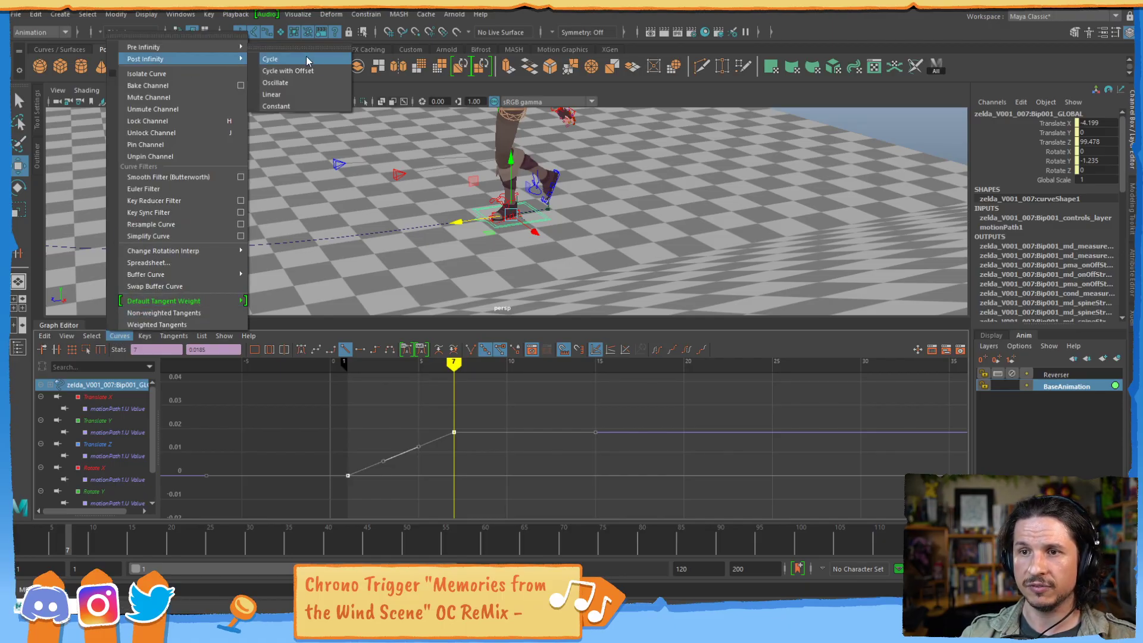
click(301, 71)
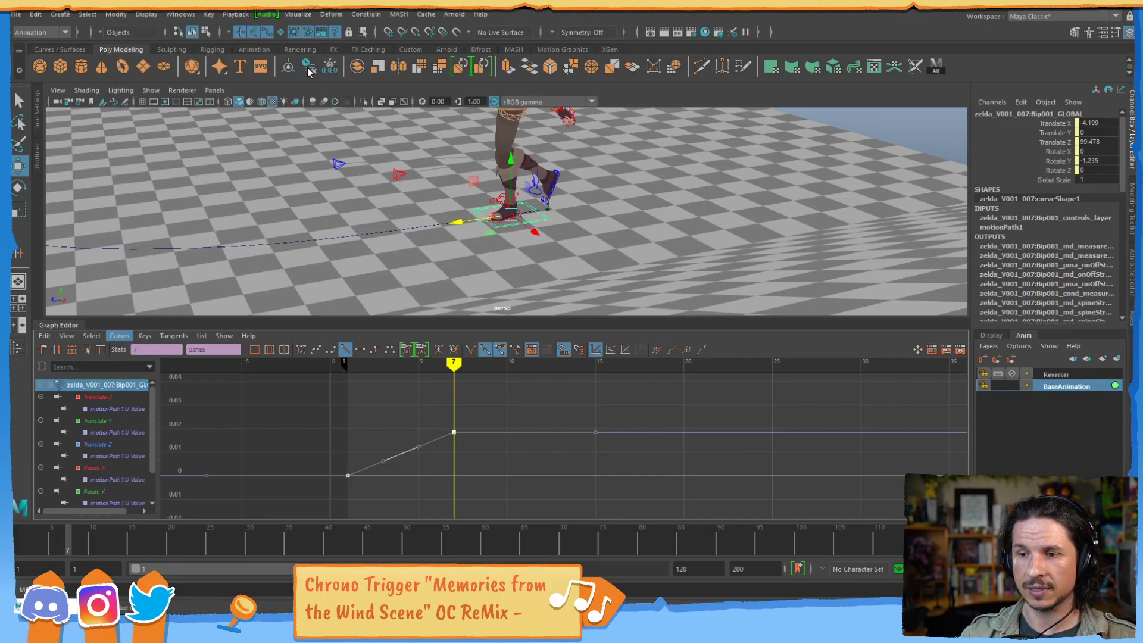
- Examine the cycled U Value curve beyond frame 120 and play the character's walk along the path
alt+right_drag(633, 391, 587, 409)
alt+shift+right_drag(668, 405, 633, 394)
alt+middle_drag(632, 393, 600, 443)
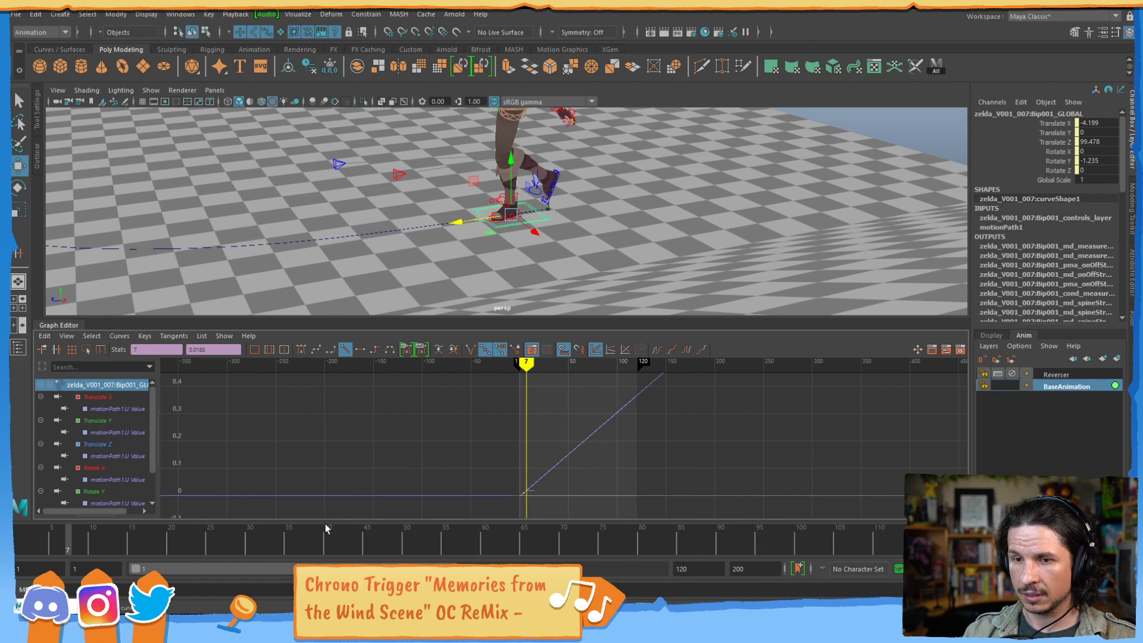
click(91, 535)
mouse_move(156, 524)
mouse_down()
mouse_move(231, 506)
mouse_move(585, 479)
mouse_move(130, 464)
mouse_up()
key(alt+v)
alt+right_drag(777, 217, 341, 243)
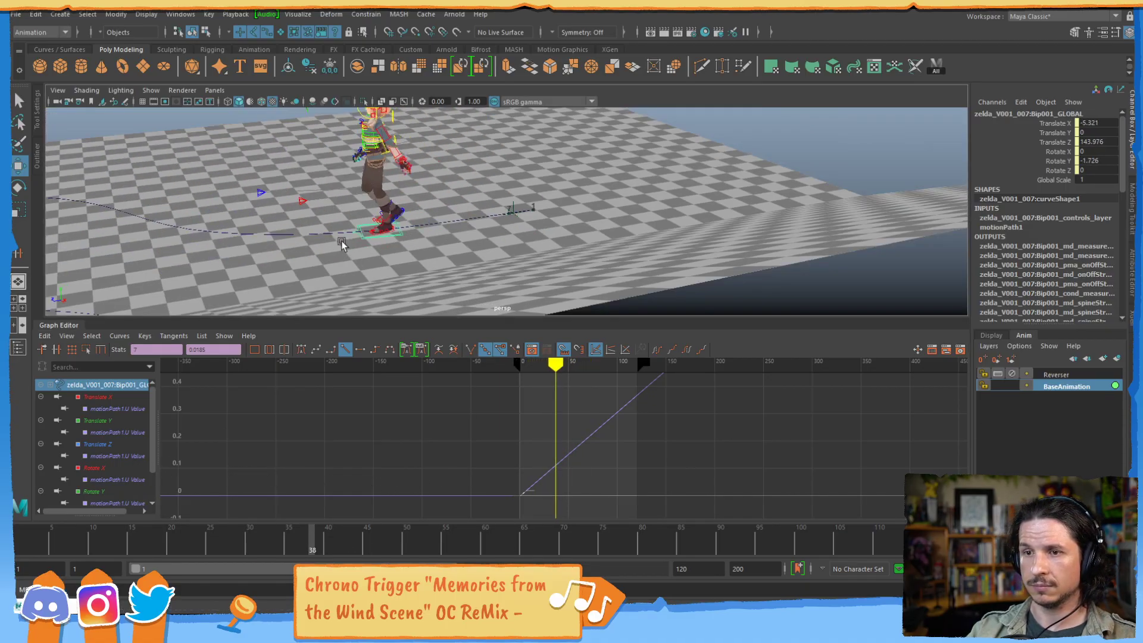
alt+drag(341, 242, 726, 247)
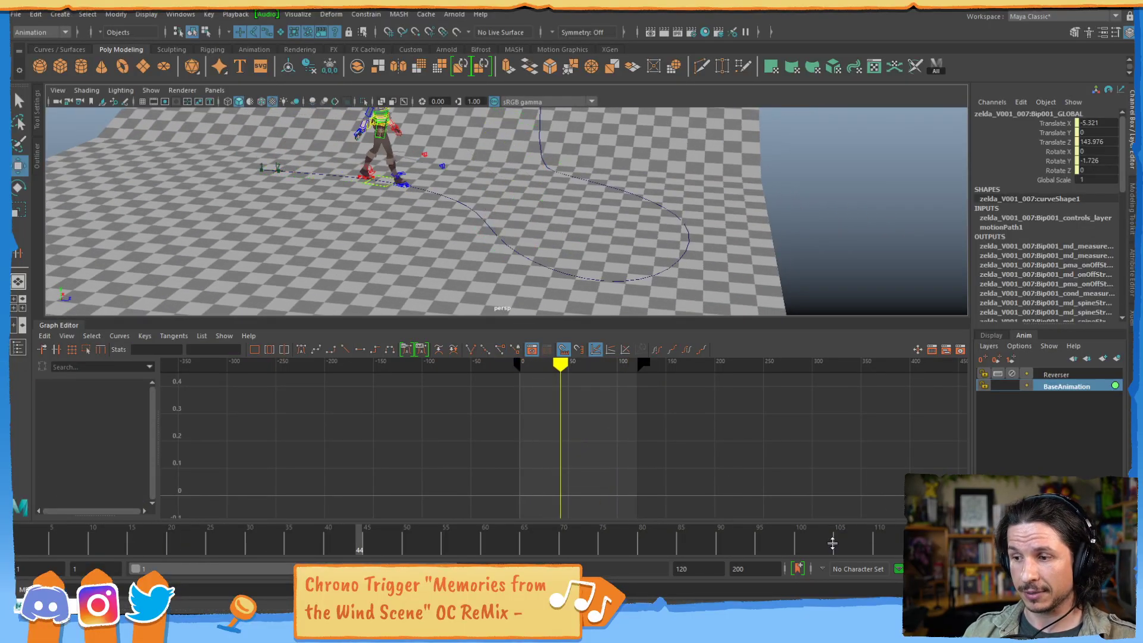
- Extend the playback range to end at frame 500
drag(451, 569, 741, 567)
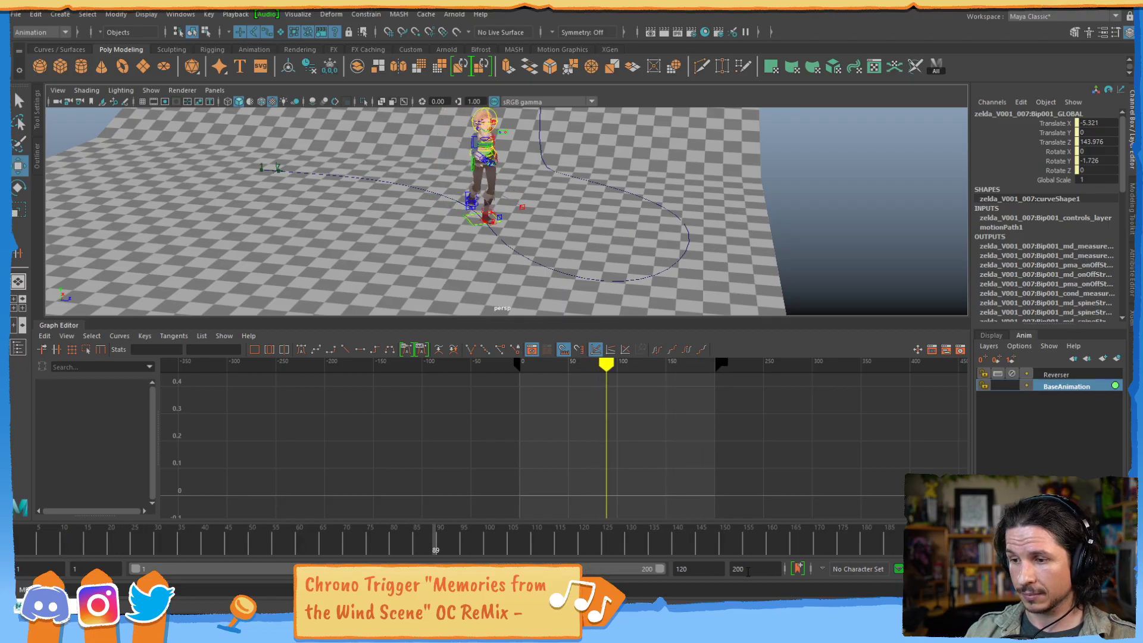
click(702, 569)
text(500)
key(Return)
double_click(684, 569)
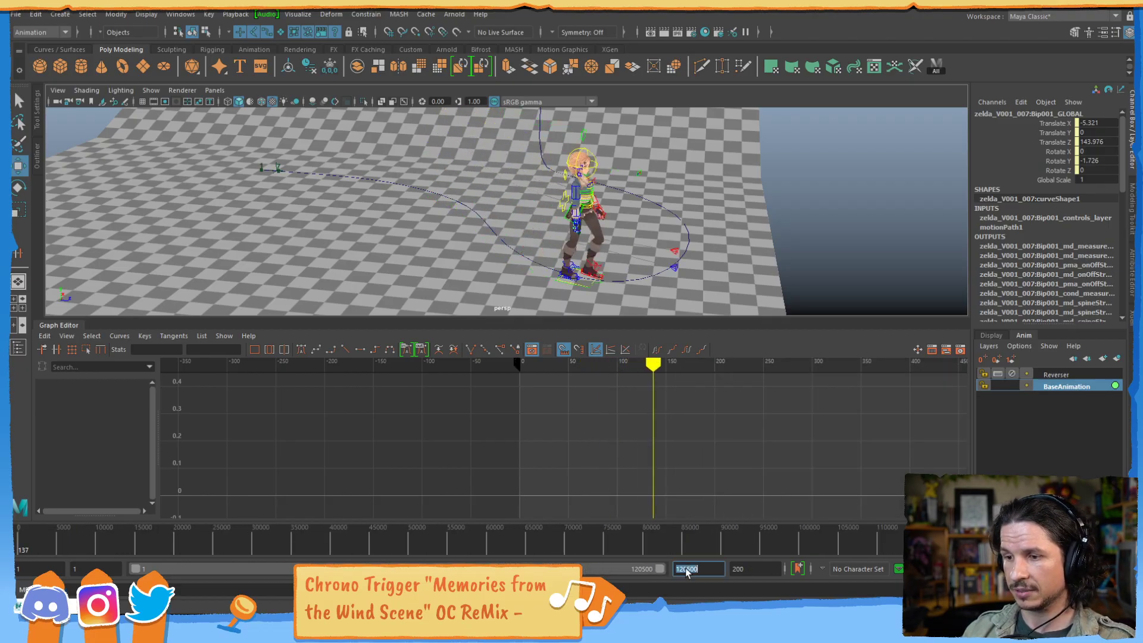
text(500)
key(Return)
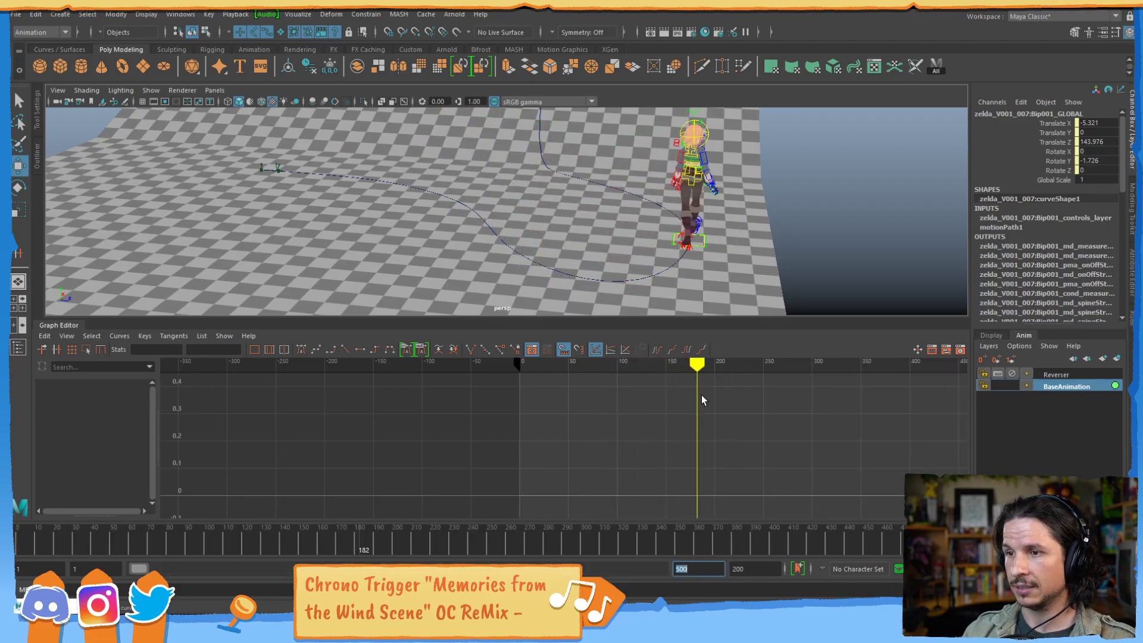
- Find the frame where the character nears the end of the path and set the playback end to 320
alt+drag(633, 232, 602, 246)
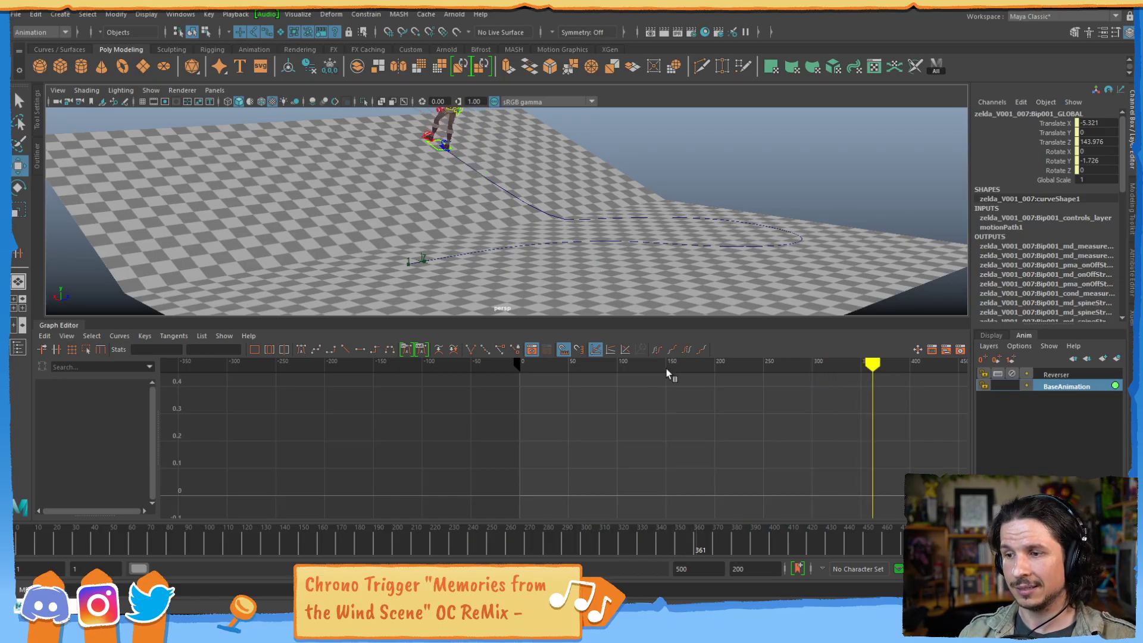
drag(670, 548, 625, 543)
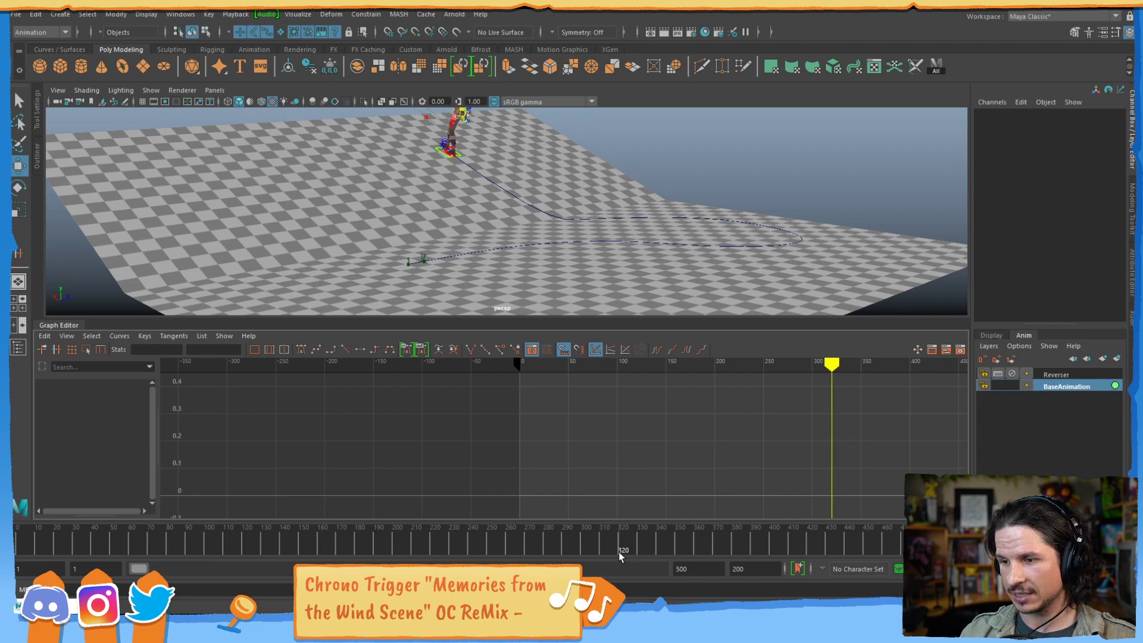
drag(619, 552, 609, 555)
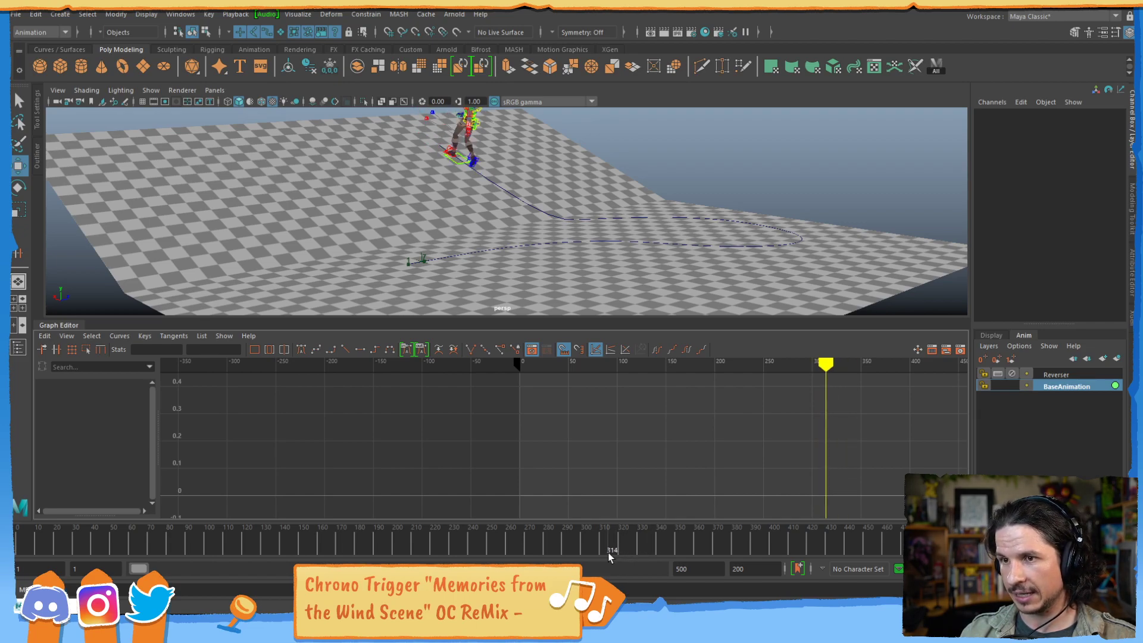
double_click(685, 569)
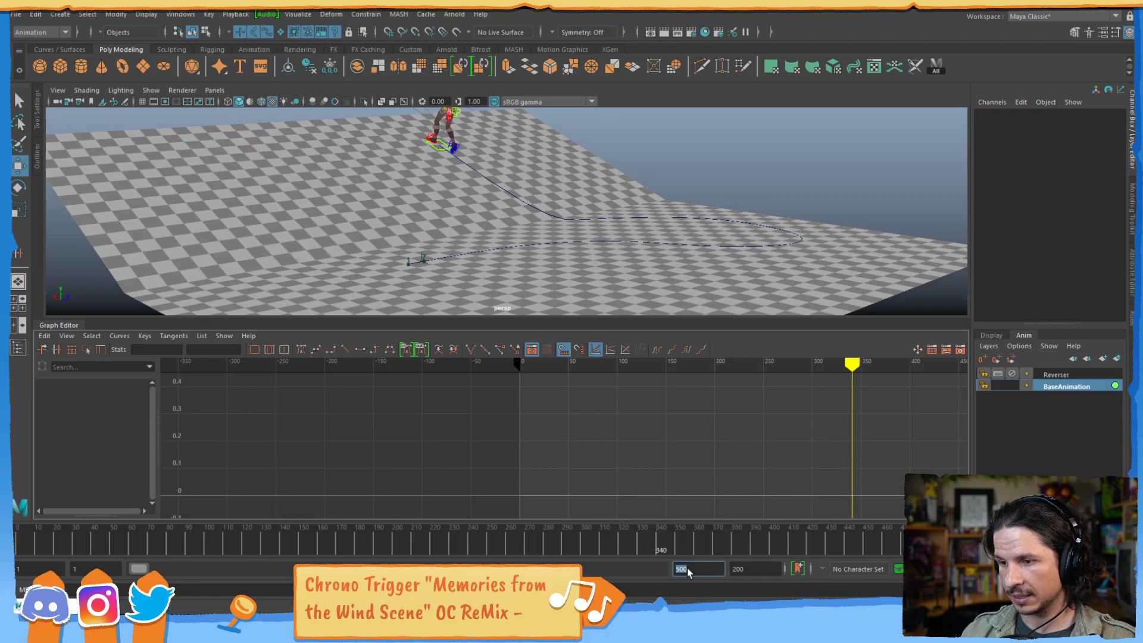
text(320)
key(Return)
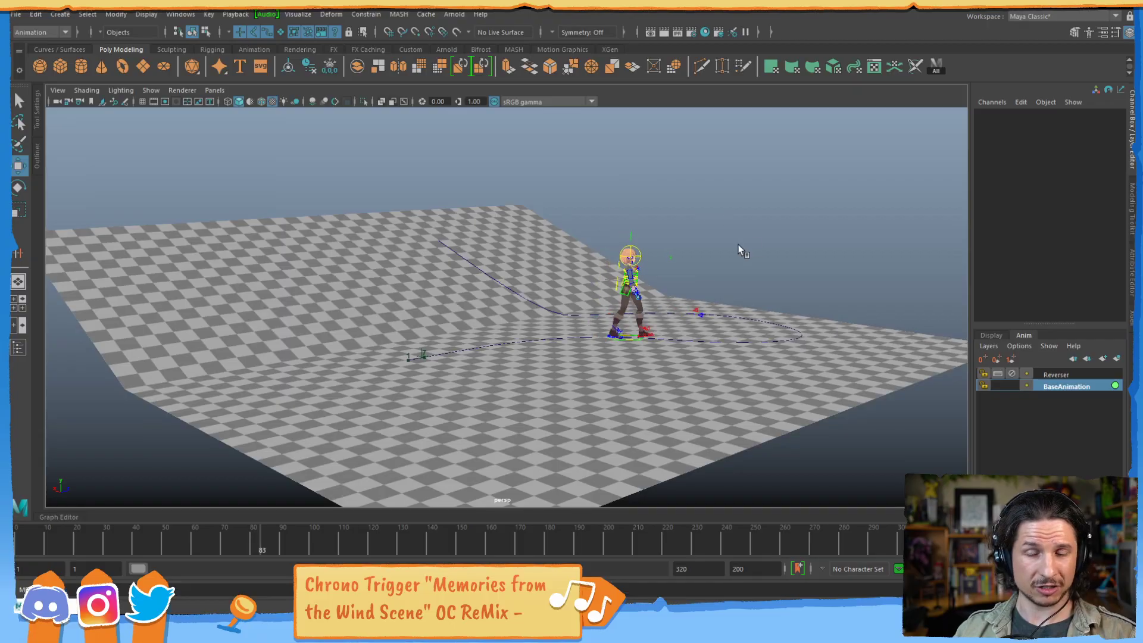
- Review the walk along the whole path from several angles, including the transition onto the slope around frame 258
alt+drag(738, 245, 588, 243)
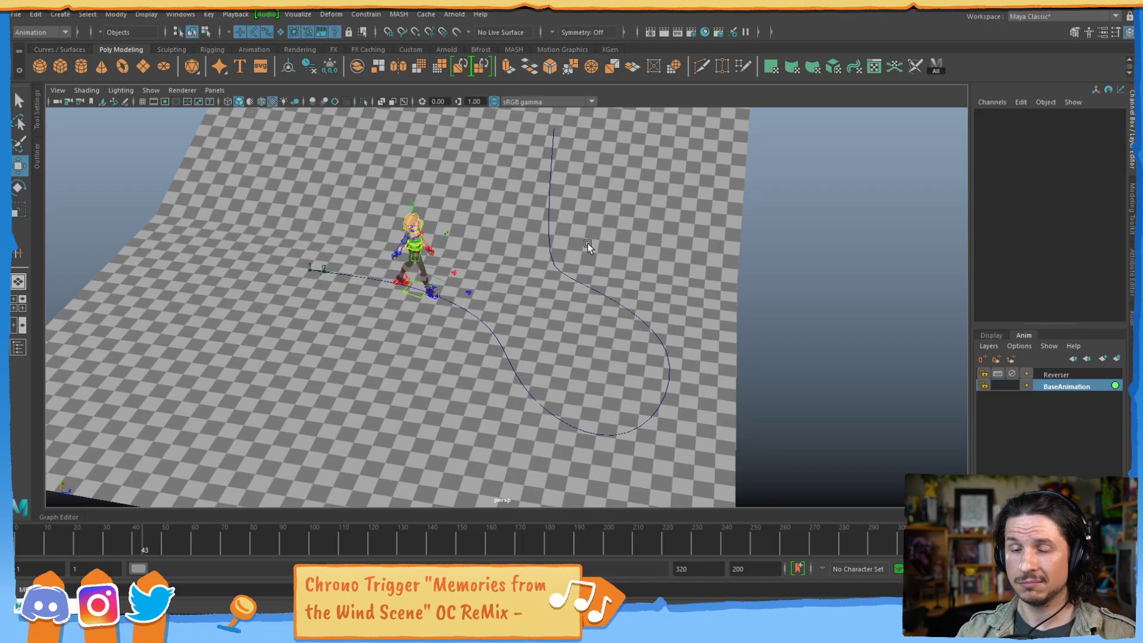
alt+drag(510, 319, 538, 312)
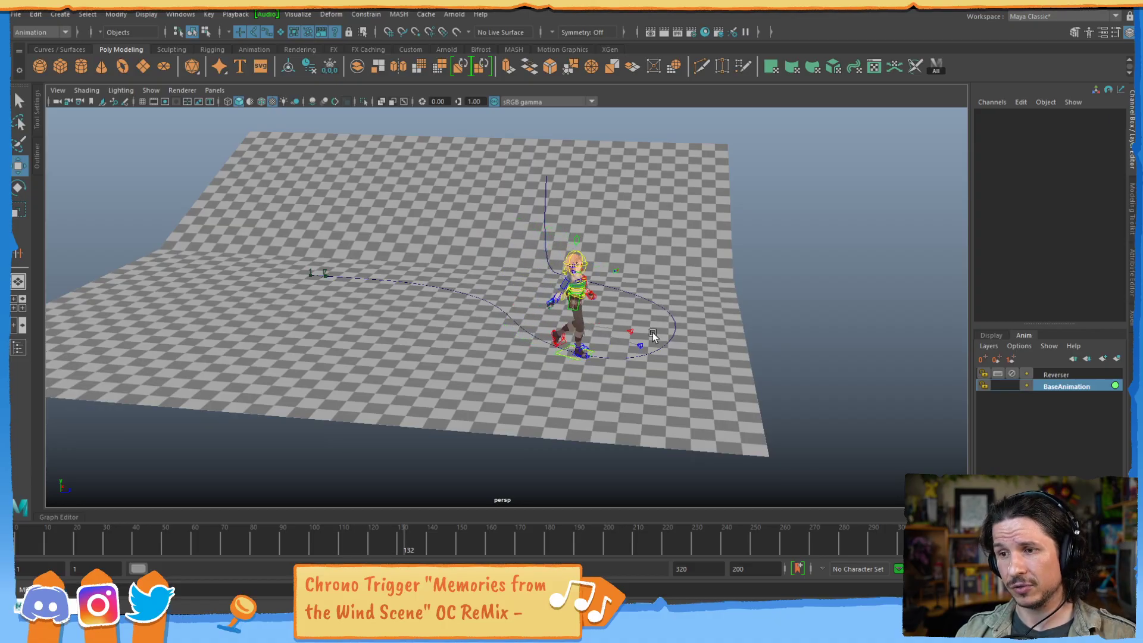
alt+drag(654, 334, 523, 358)
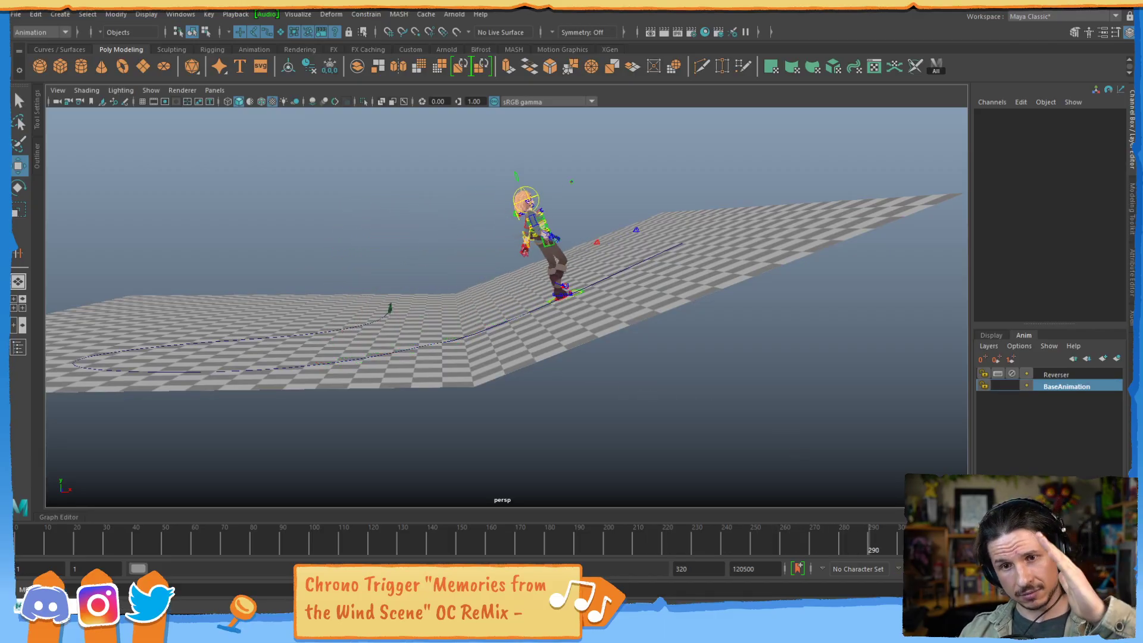
click(34, 539)
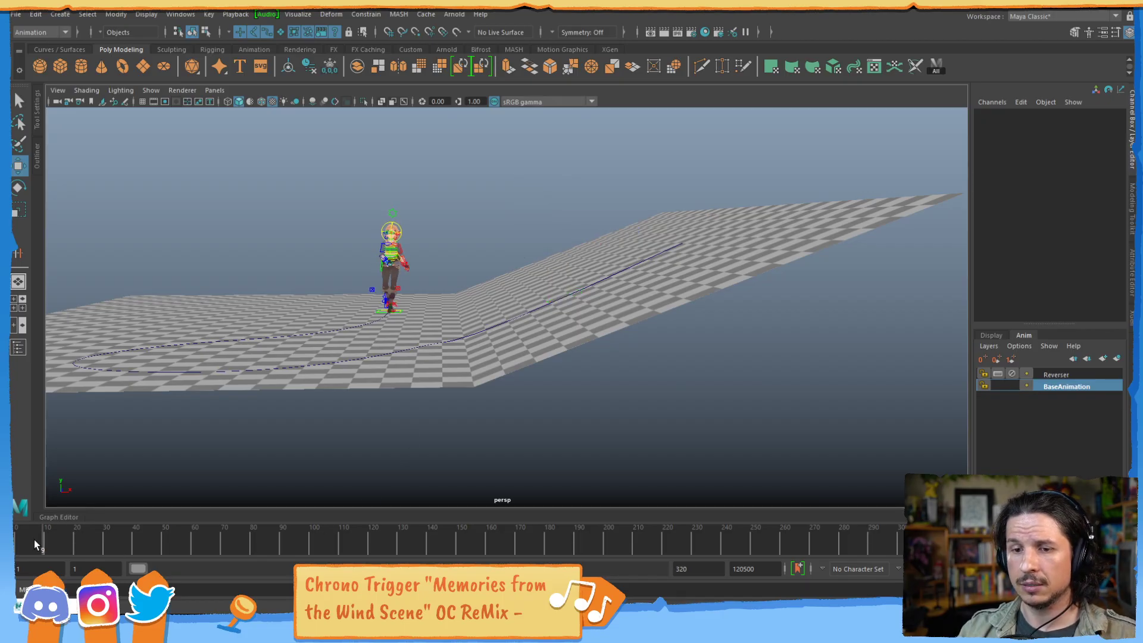
drag(60, 539, 773, 479)
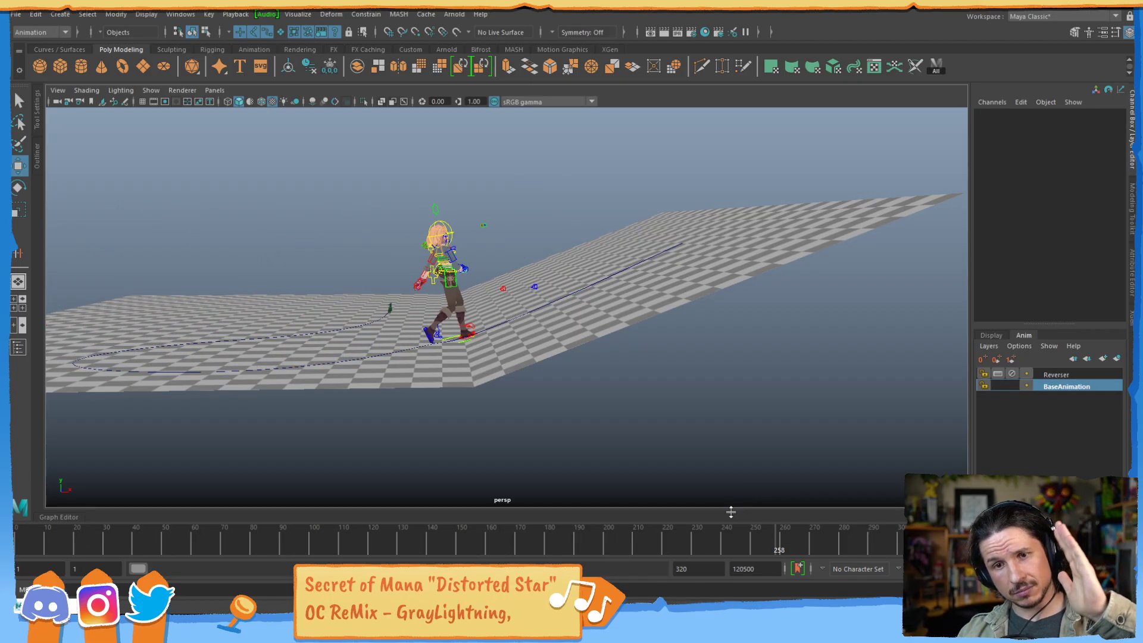
- Select the character's global control at the foot of the slope and show its motionPath1 attributes
alt+right_drag(450, 353, 666, 312)
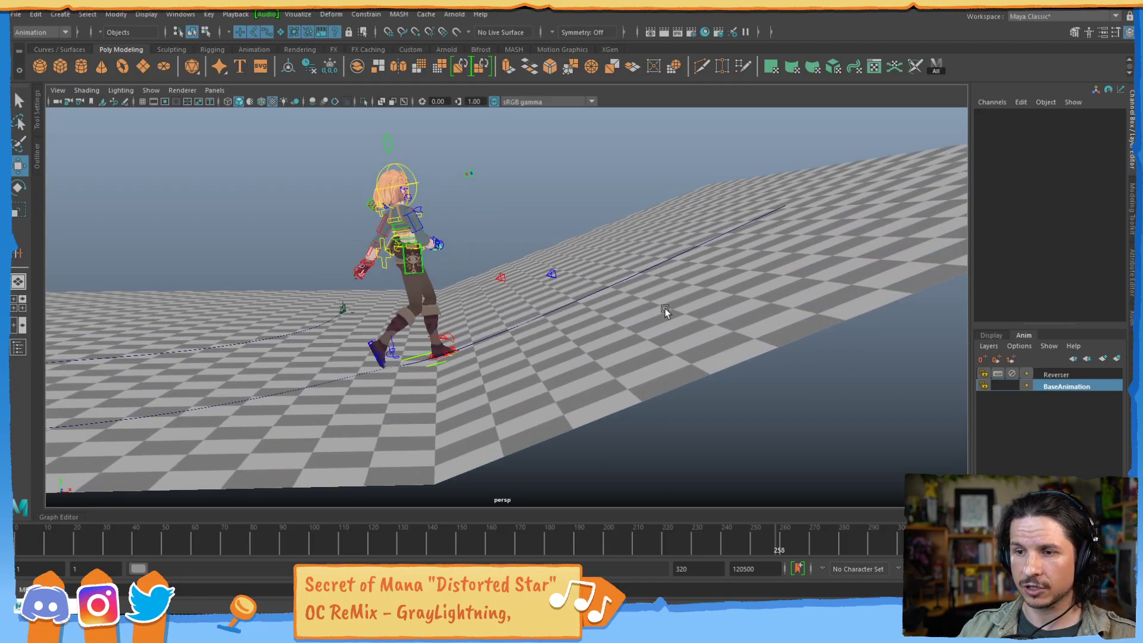
alt+middle_drag(444, 357, 500, 376)
alt+right_drag(499, 376, 619, 351)
click(507, 408)
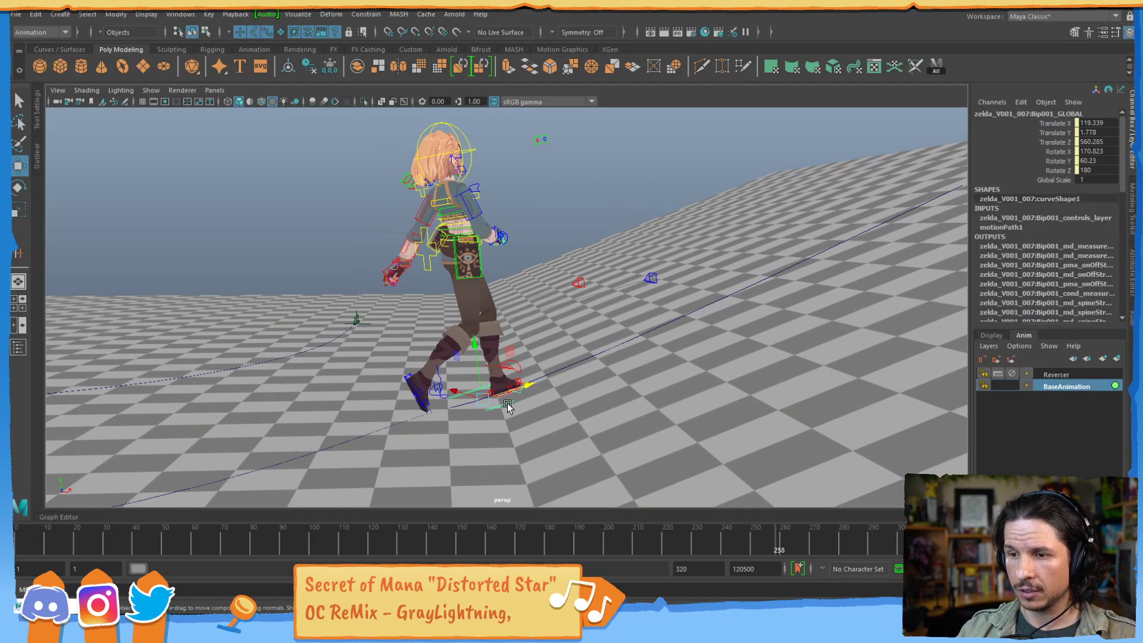
click(1005, 227)
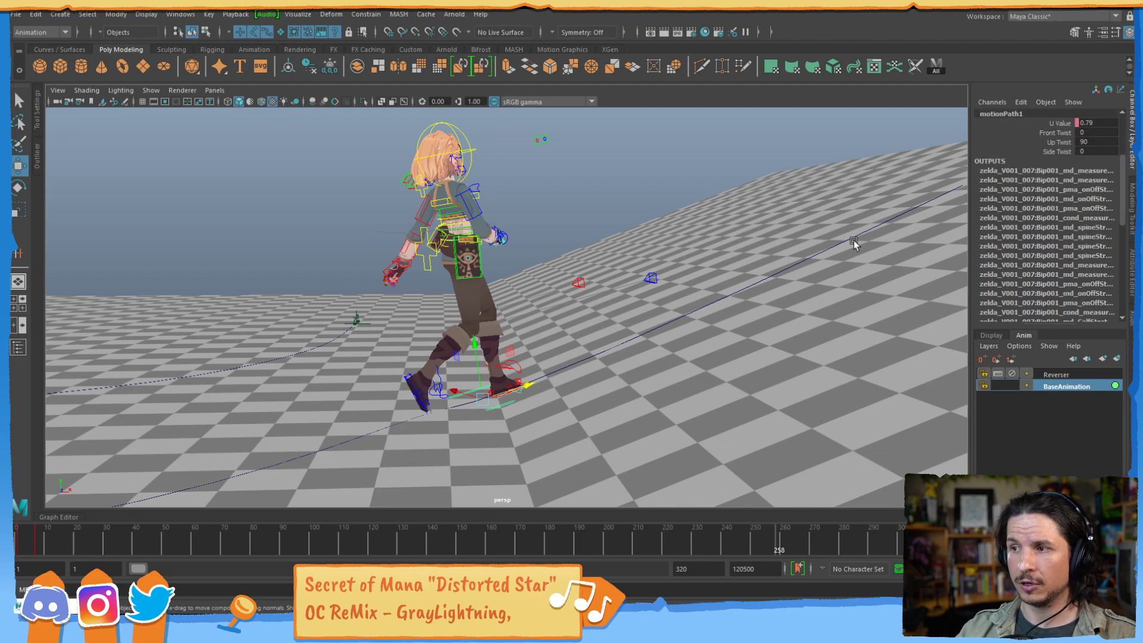
- At frame 268 on the slope, try out motionPath1's Side Twist and key it at 0
alt+middle_drag(588, 327, 535, 313)
alt+right_drag(535, 312, 523, 301)
alt+middle_drag(523, 301, 466, 275)
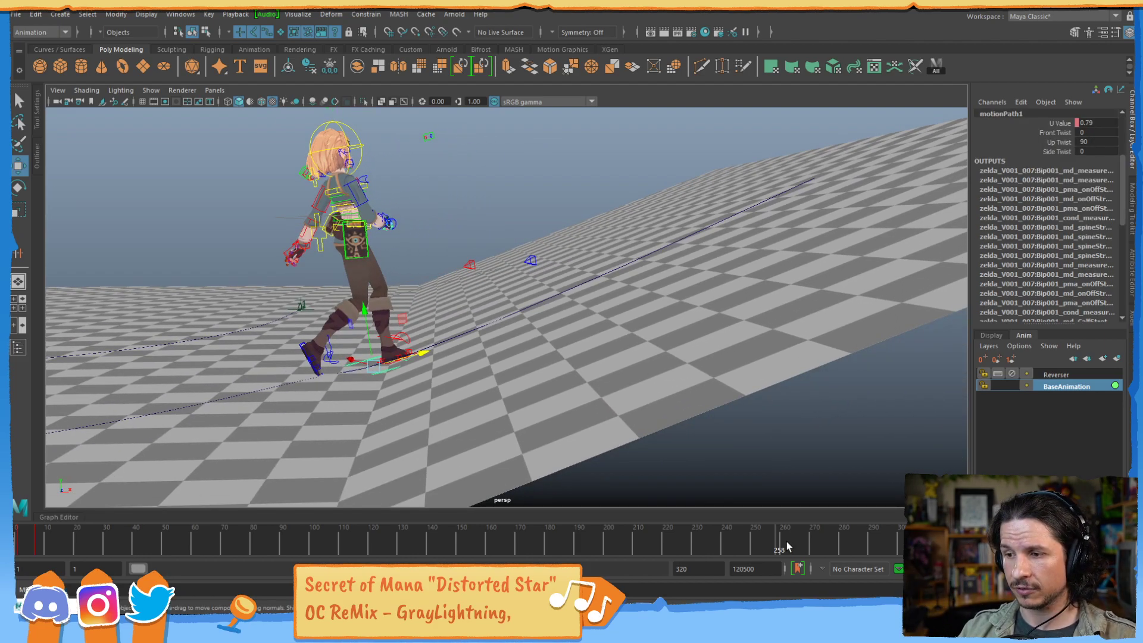
mouse_move(787, 546)
mouse_down()
mouse_move(819, 549)
mouse_move(809, 548)
mouse_up()
alt+middle_drag(696, 264, 657, 299)
alt+drag(656, 300, 630, 326)
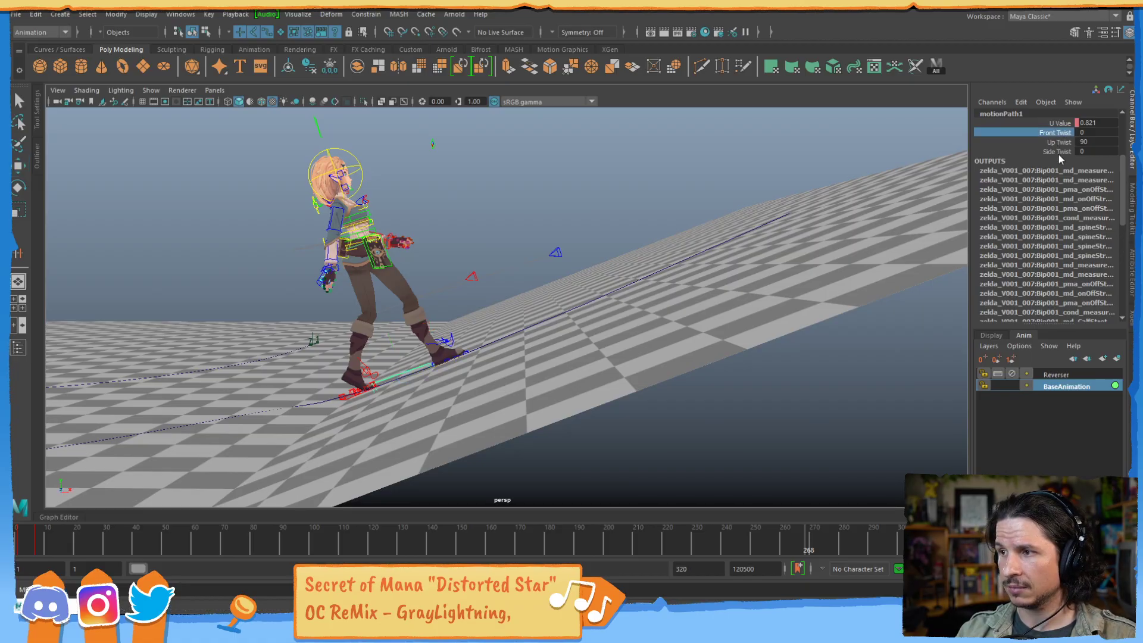
middle_drag(662, 244, 595, 257)
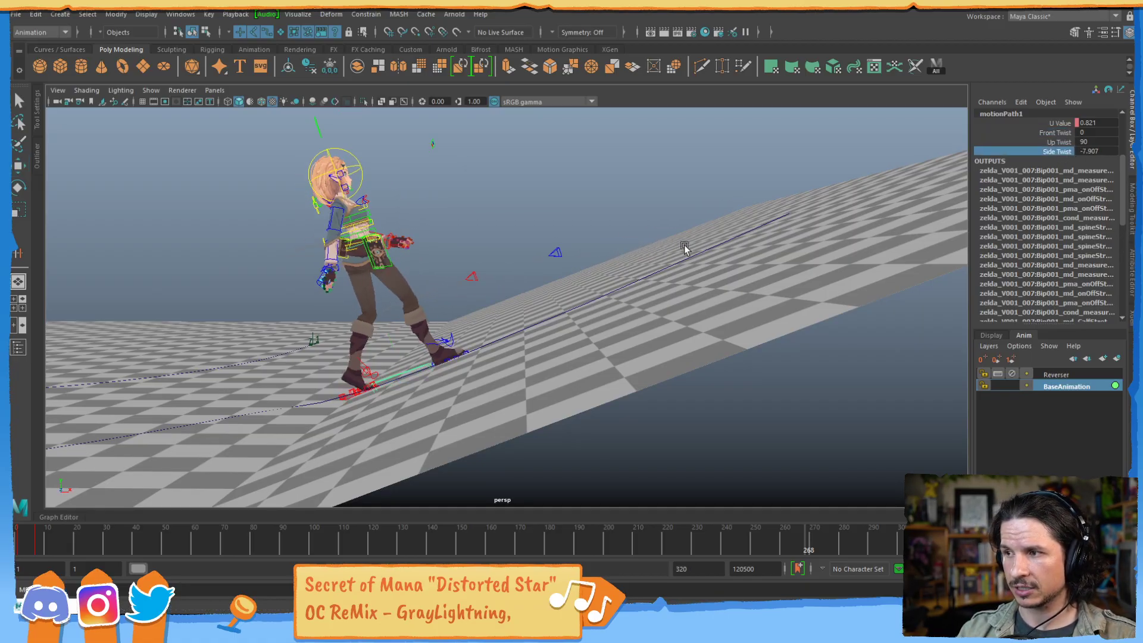
right_click(1060, 153)
click(1051, 173)
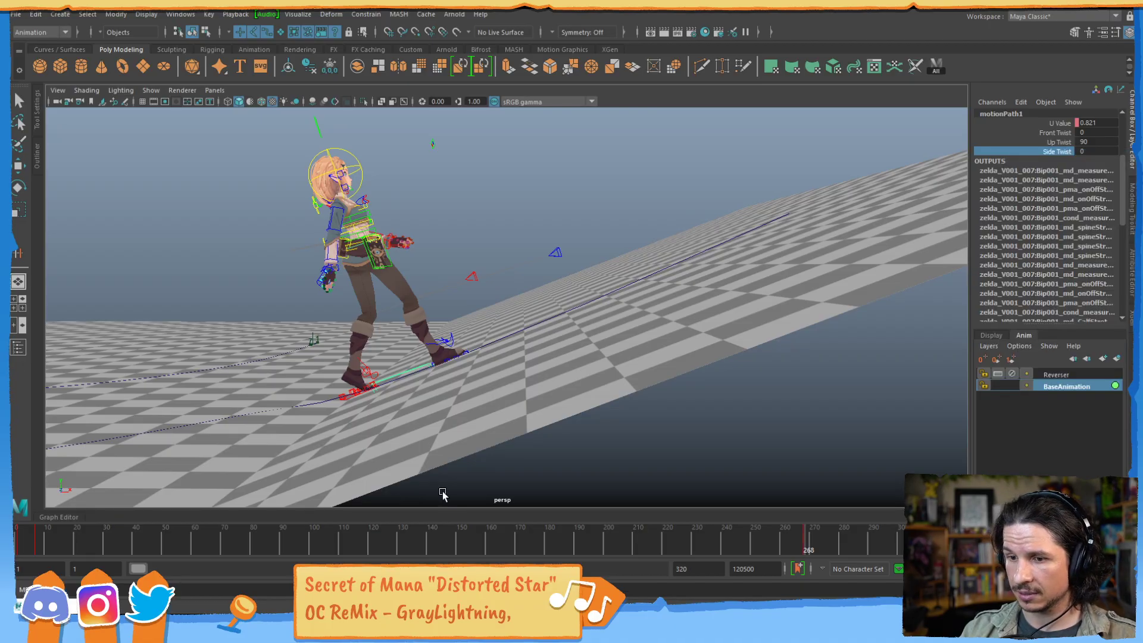
- Key motionPath1's Side Twist at 0 on frame 251, just before the slope
drag(798, 539, 764, 538)
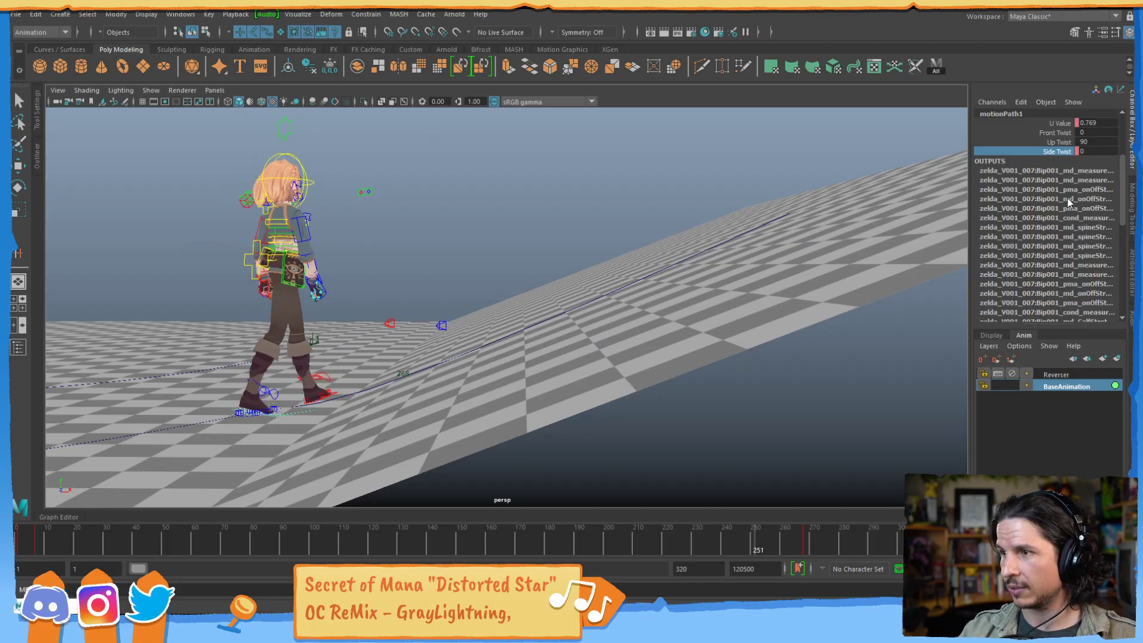
right_click(1059, 154)
click(1059, 176)
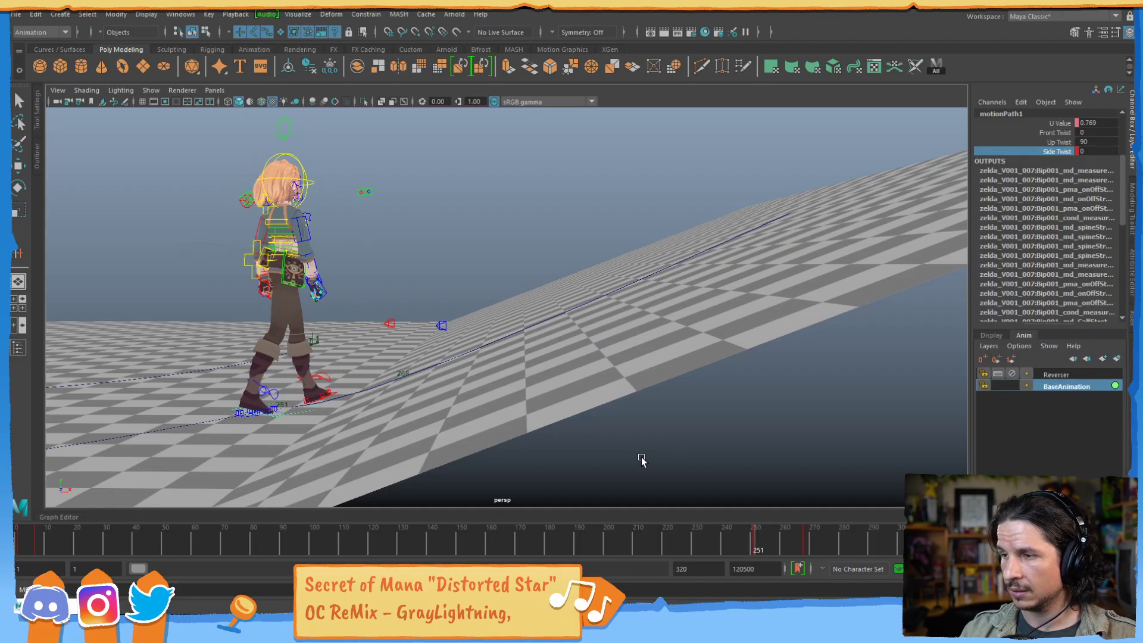
- Straighten the character on the slope by setting Side Twist to about -21.8 at frame 268 and about -13 at frame 259
drag(757, 543, 805, 545)
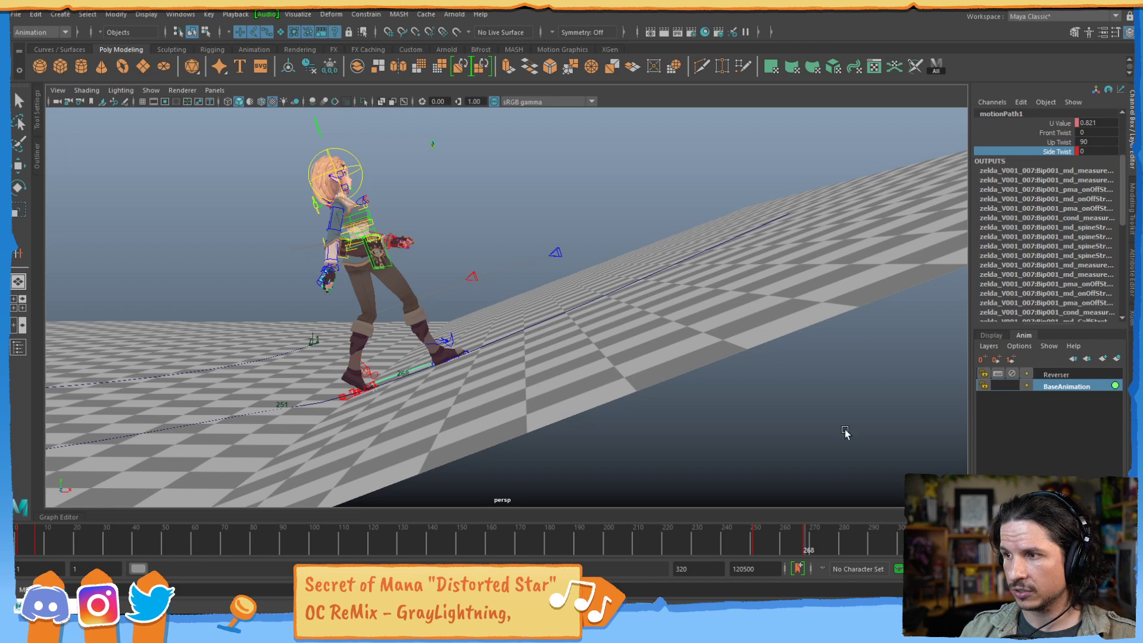
middle_drag(602, 274, 482, 300)
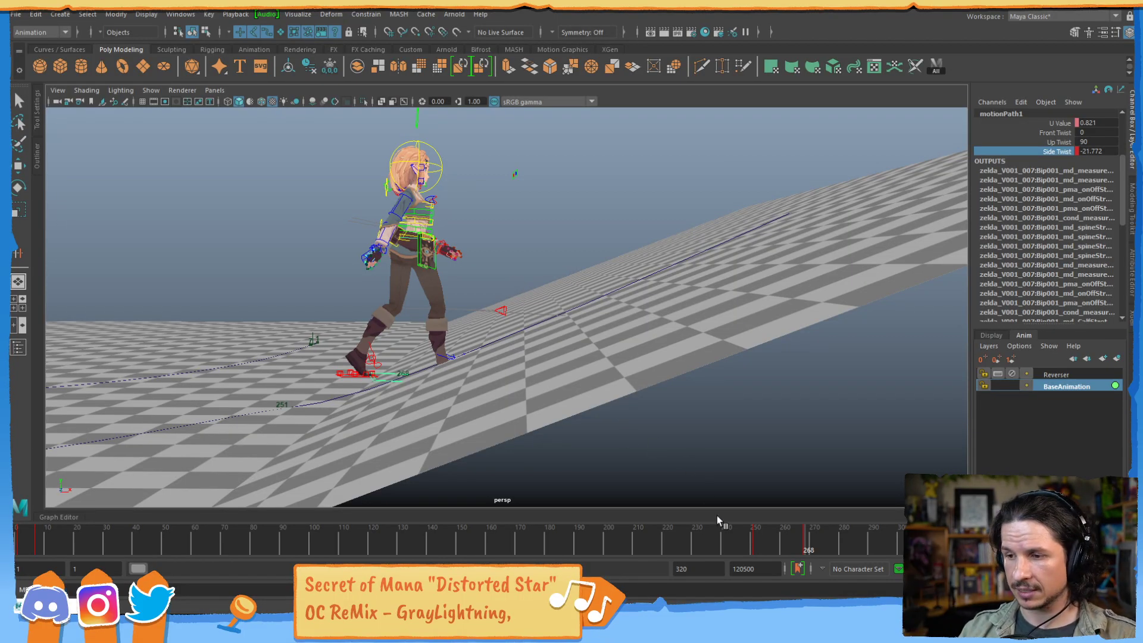
drag(750, 546, 778, 548)
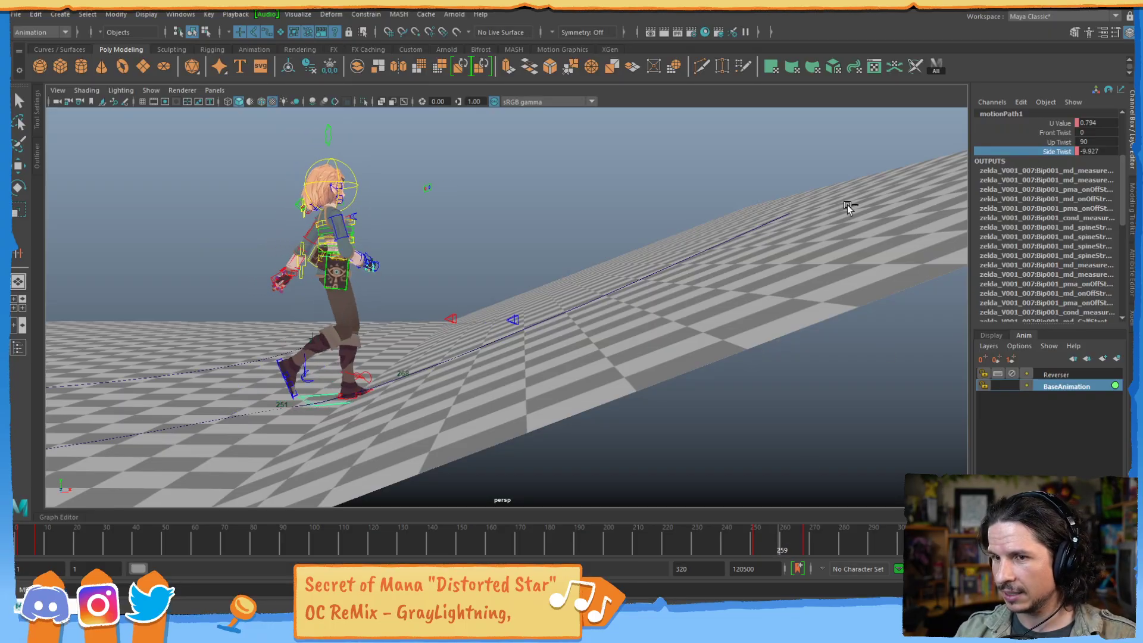
middle_drag(682, 284, 666, 284)
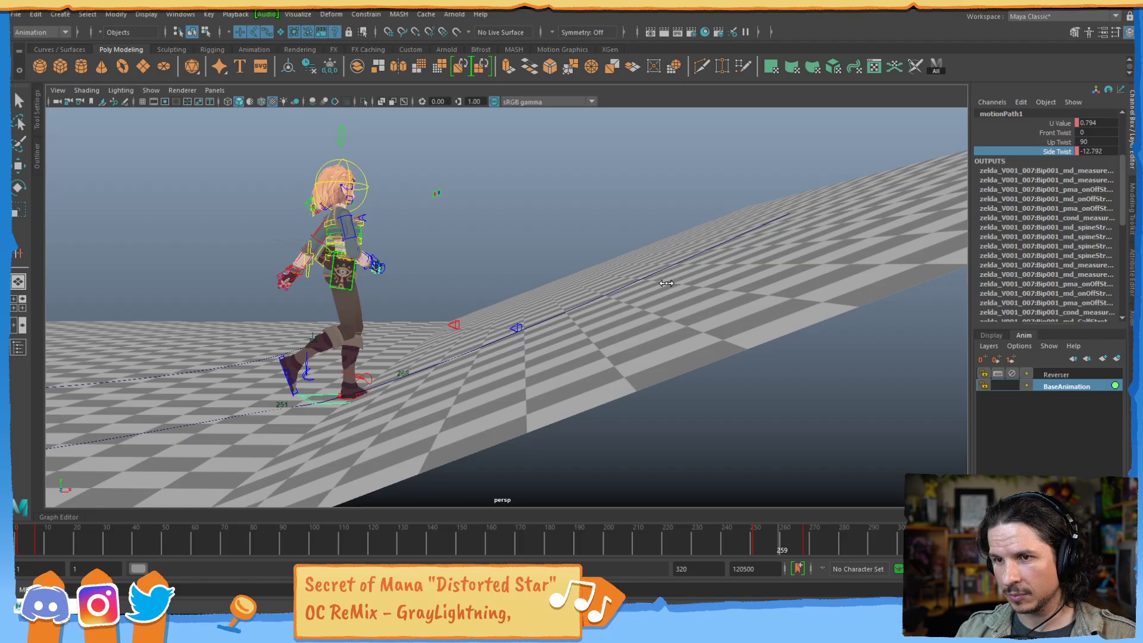
- Examine the Side Twist curve between frames 251 and 268 in the Graph Editor
click(52, 515)
alt+shift+right_drag(797, 428, 738, 445)
alt+middle_drag(738, 454, 421, 437)
alt+middle_drag(829, 439, 777, 434)
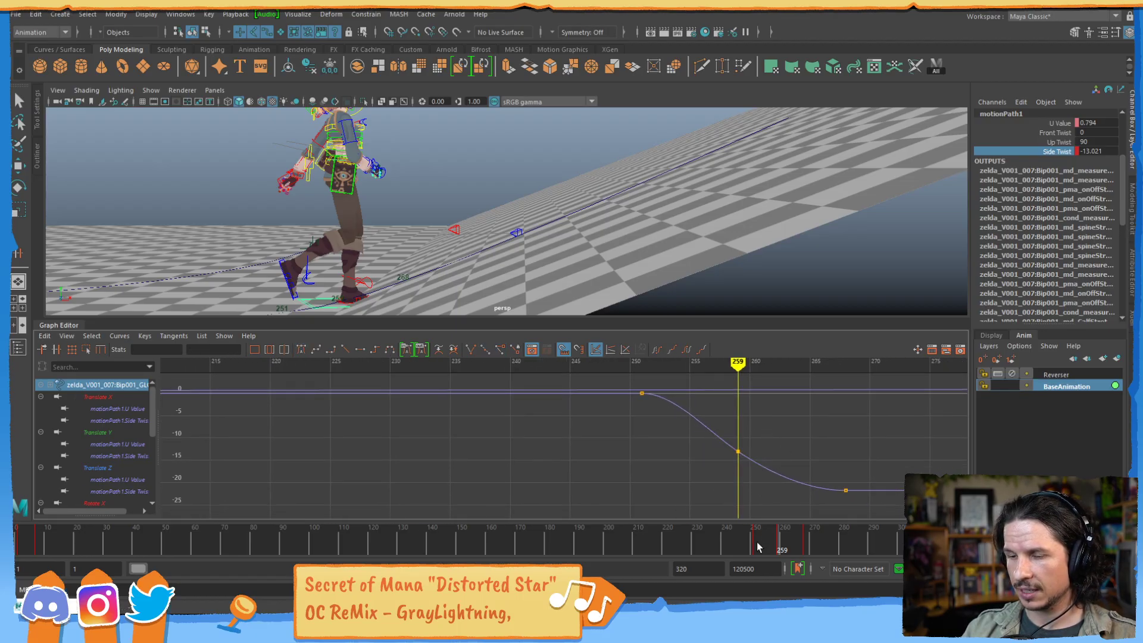
- Check the character's posture as it walks onto the slope, and play the walk from the start of the path
drag(757, 546, 833, 483)
alt+right_drag(768, 213, 538, 193)
alt+middle_drag(539, 194, 573, 202)
key(alt+shift+v)
key(alt+v)
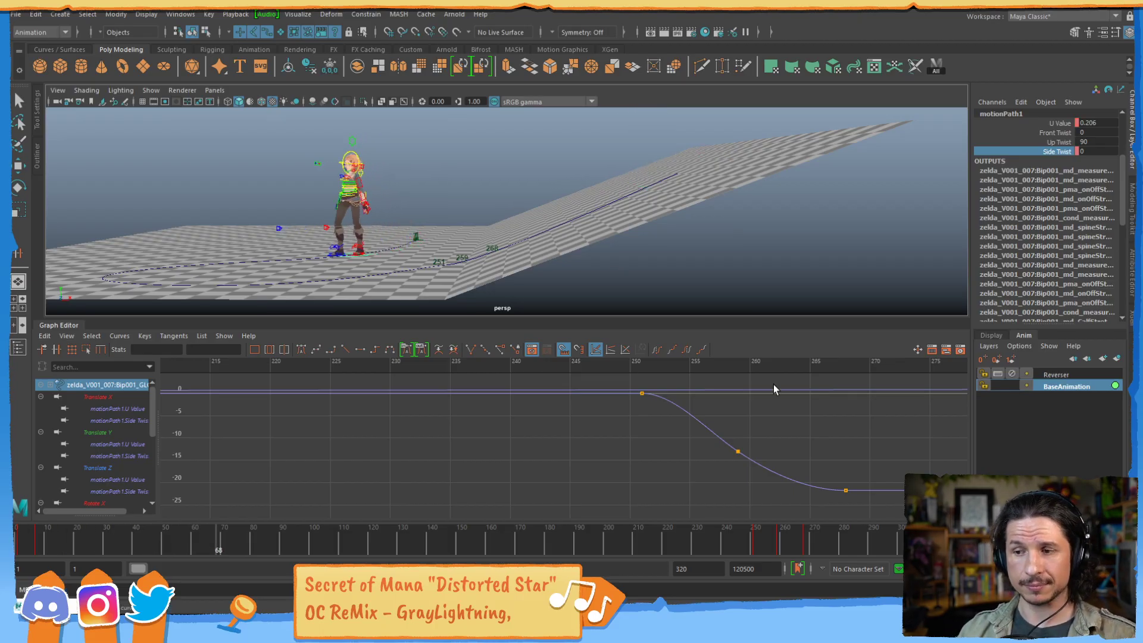
drag(775, 539, 649, 534)
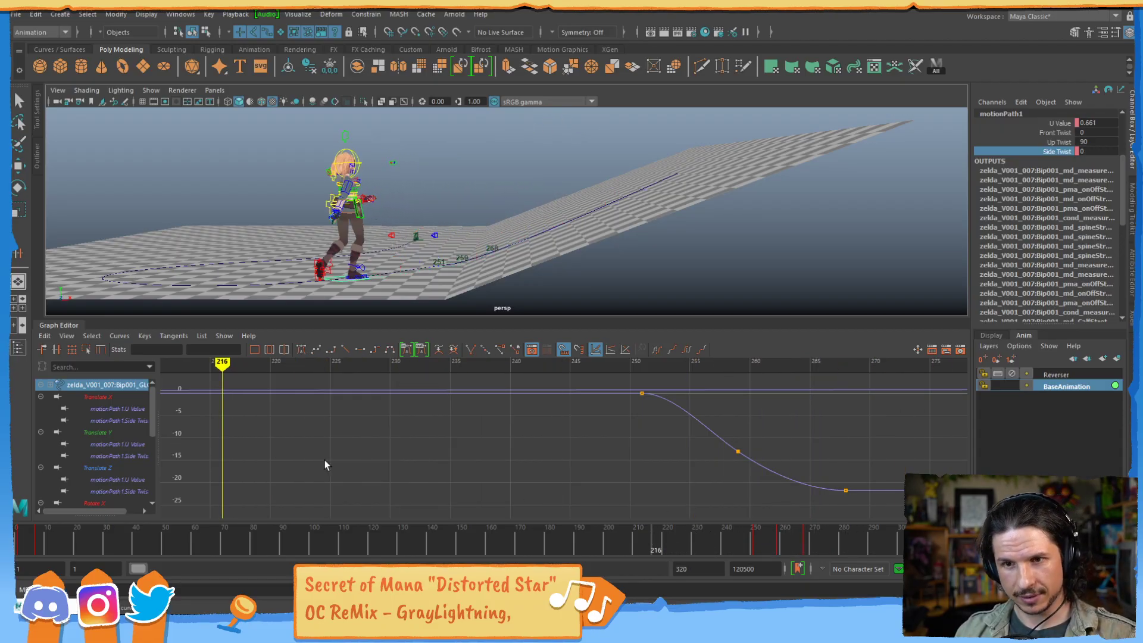
- Hide the Graph Editor and inspect the feet's contact with the slope up close around frame 278
click(76, 325)
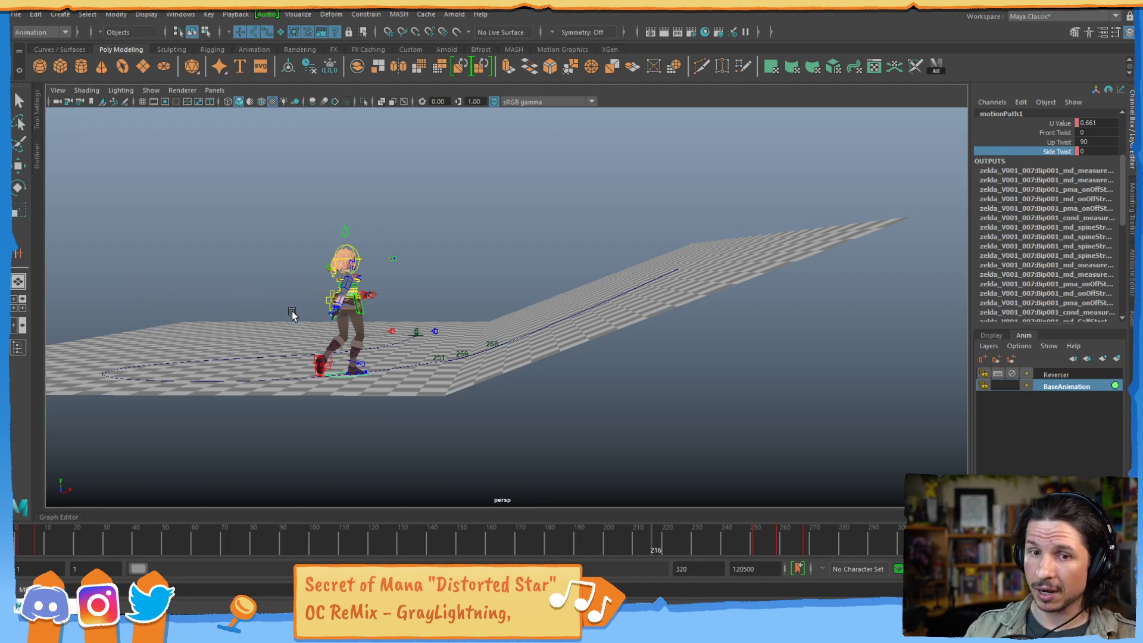
alt+drag(292, 314, 539, 290)
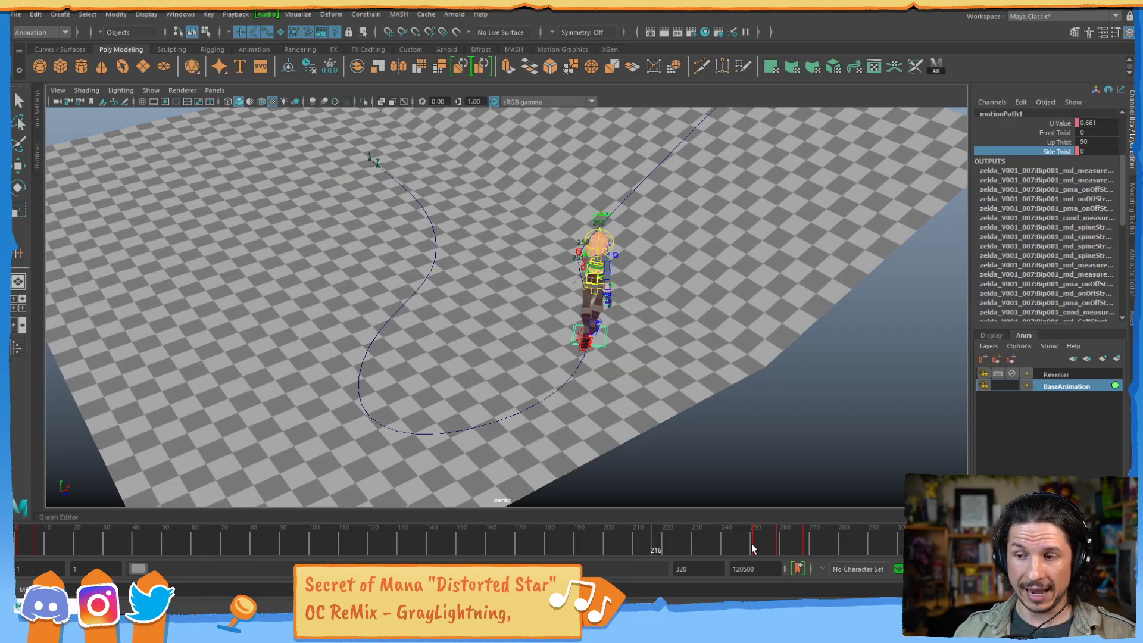
drag(752, 548, 832, 530)
alt+drag(756, 324, 543, 330)
alt+right_drag(543, 331, 619, 330)
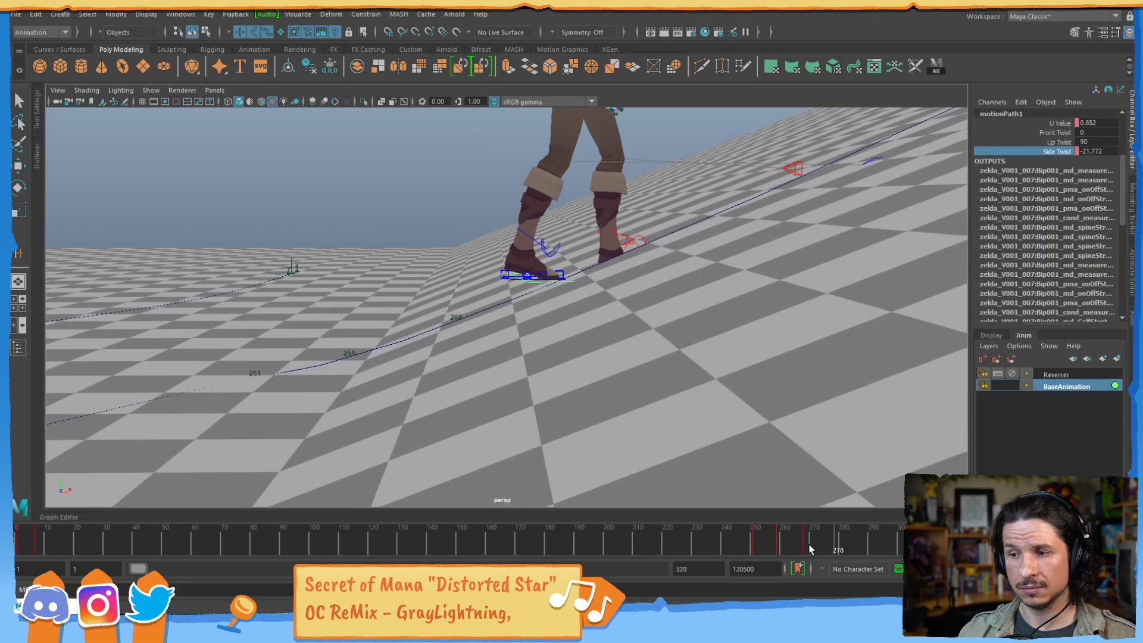
- Scrub back to frame 172 and examine the character's position on the bend of the motion path
drag(809, 549, 638, 523)
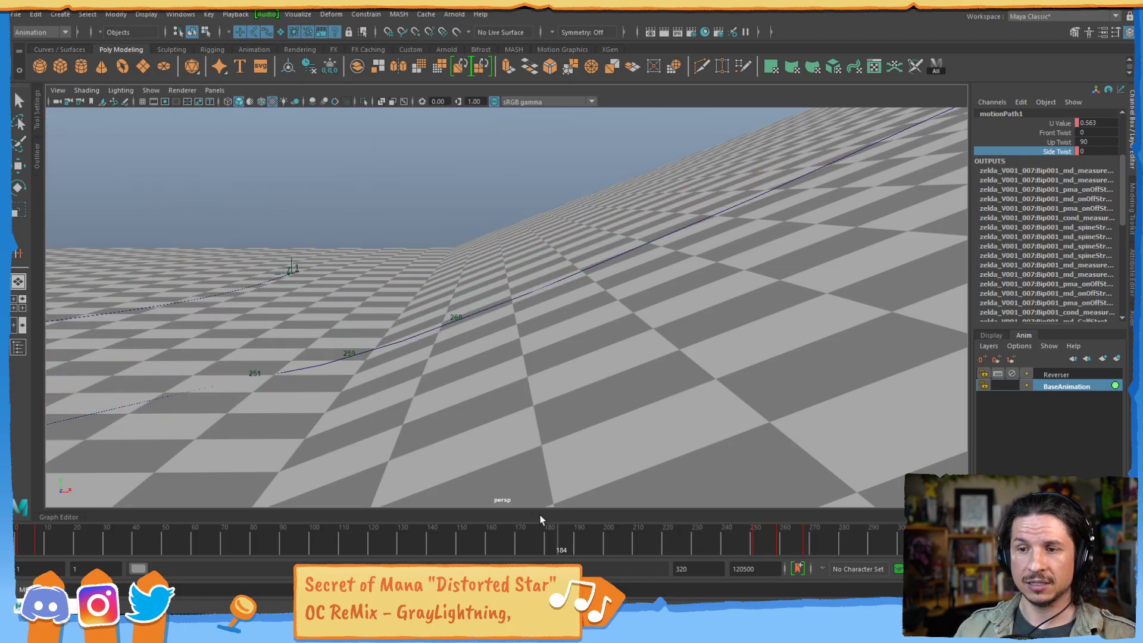
drag(541, 519, 526, 523)
alt+drag(612, 306, 357, 381)
alt+right_drag(744, 280, 454, 255)
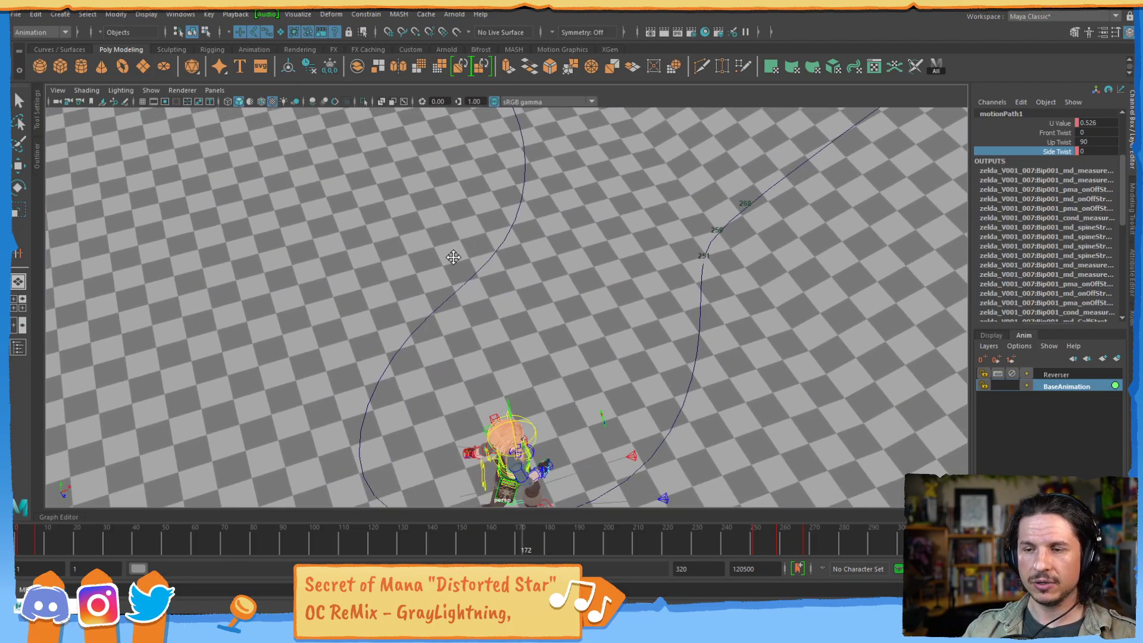
alt+middle_drag(454, 255, 453, 92)
alt+middle_drag(452, 343, 439, 427)
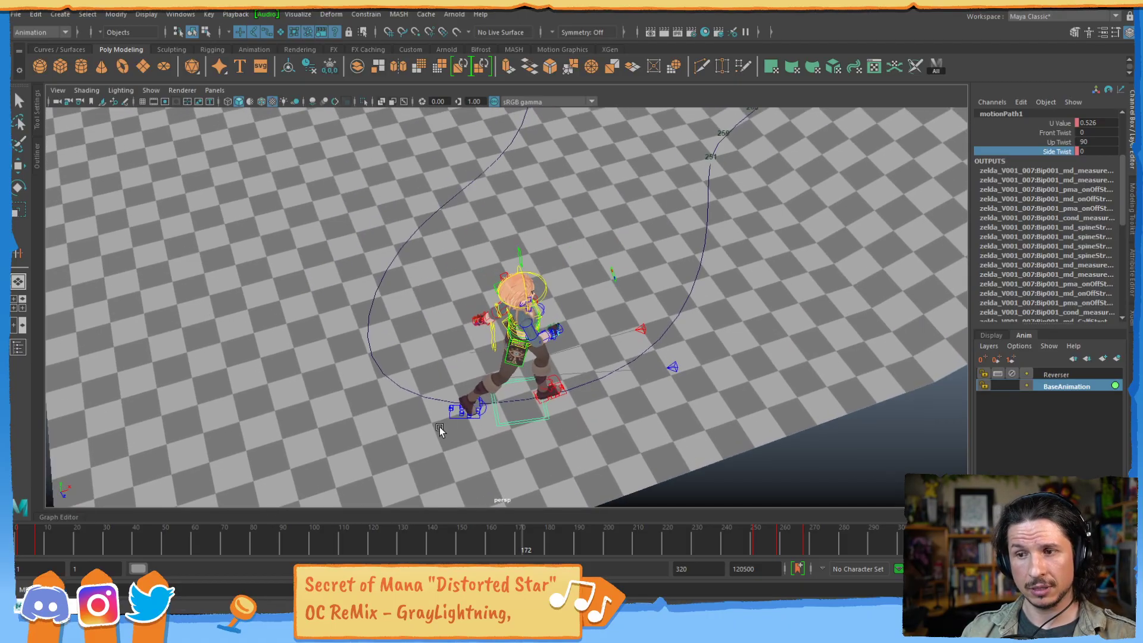
- Step back and forth through the frames around 49 to 54 to check the feet for sliding on the early part of the path
drag(224, 543, 165, 524)
alt+middle_drag(455, 185, 429, 417)
alt+right_drag(430, 417, 475, 365)
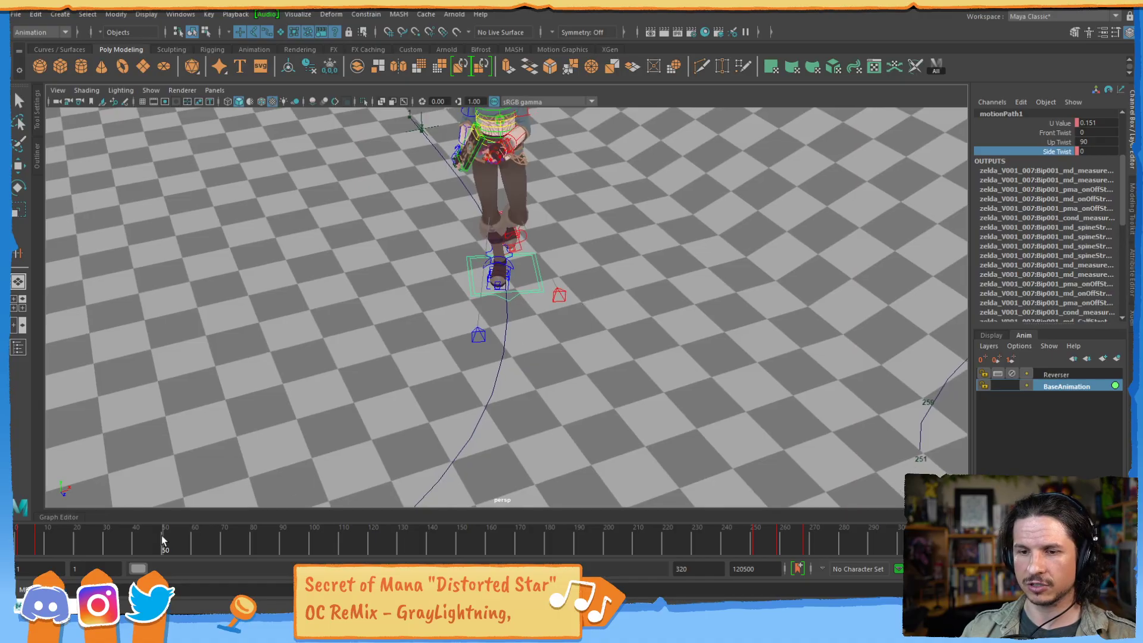
mouse_move(168, 541)
mouse_down()
mouse_move(146, 538)
mouse_move(192, 539)
mouse_move(150, 537)
mouse_move(174, 539)
mouse_up()
key(alt+comma)
key(alt+comma)
key(alt+comma)
key(alt+comma)
key(alt+comma)
key(alt+comma)
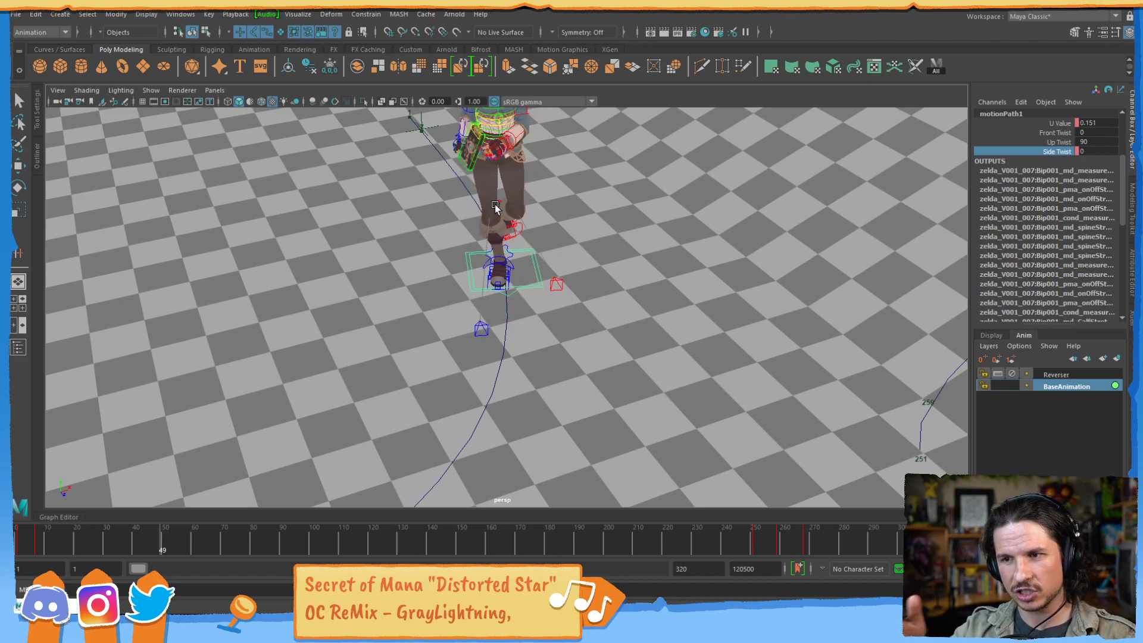
key(alt+period)
key(alt+period)
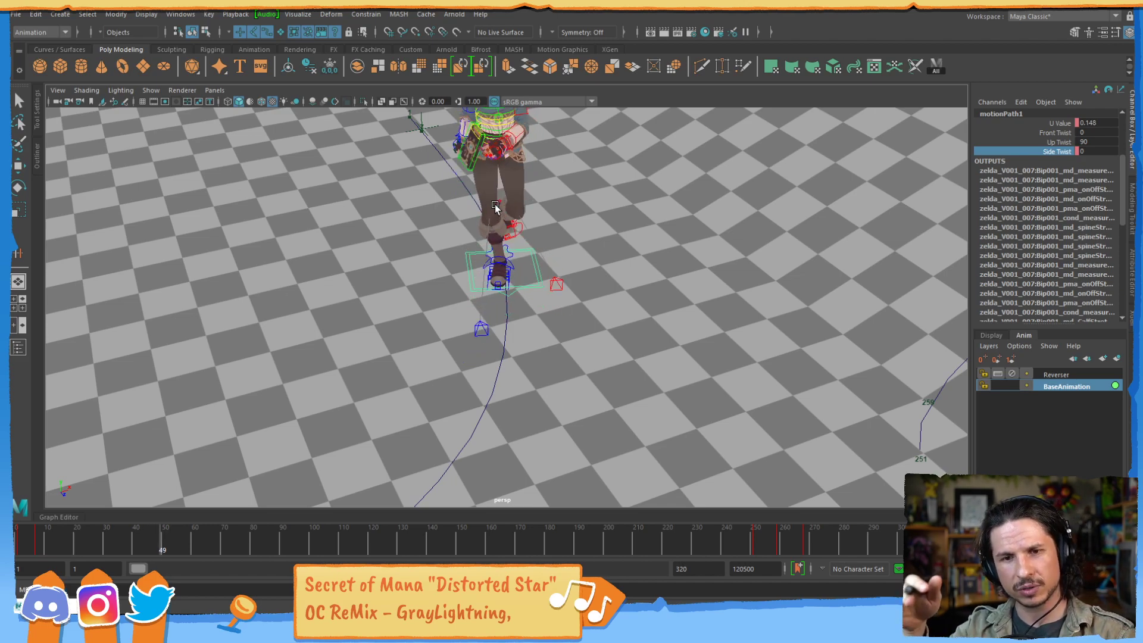
key(alt+period)
key(alt+period)
key(alt+period)
key(alt+period)
key(alt+period)
key(alt+period)
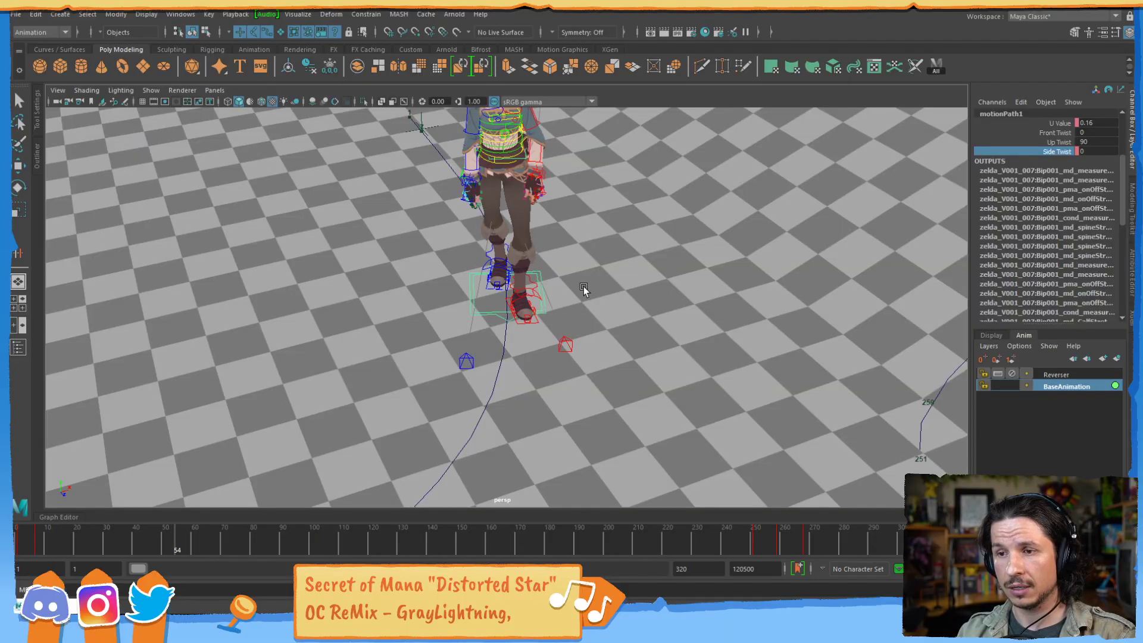
- Step back and forth between frames 139 and 147 to examine the planted foot as the character turns along the bend
alt+middle_drag(773, 344, 740, 137)
alt+right_drag(741, 137, 492, 337)
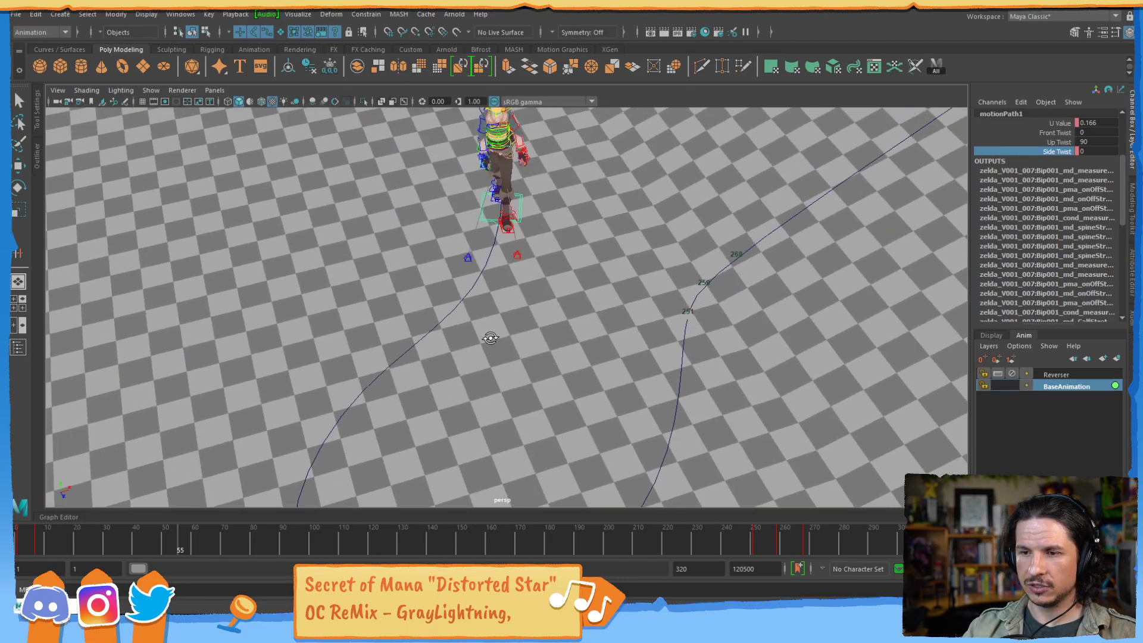
alt+middle_drag(411, 492, 413, 380)
drag(362, 539, 426, 538)
alt+drag(342, 423, 408, 340)
alt+right_drag(408, 341, 582, 321)
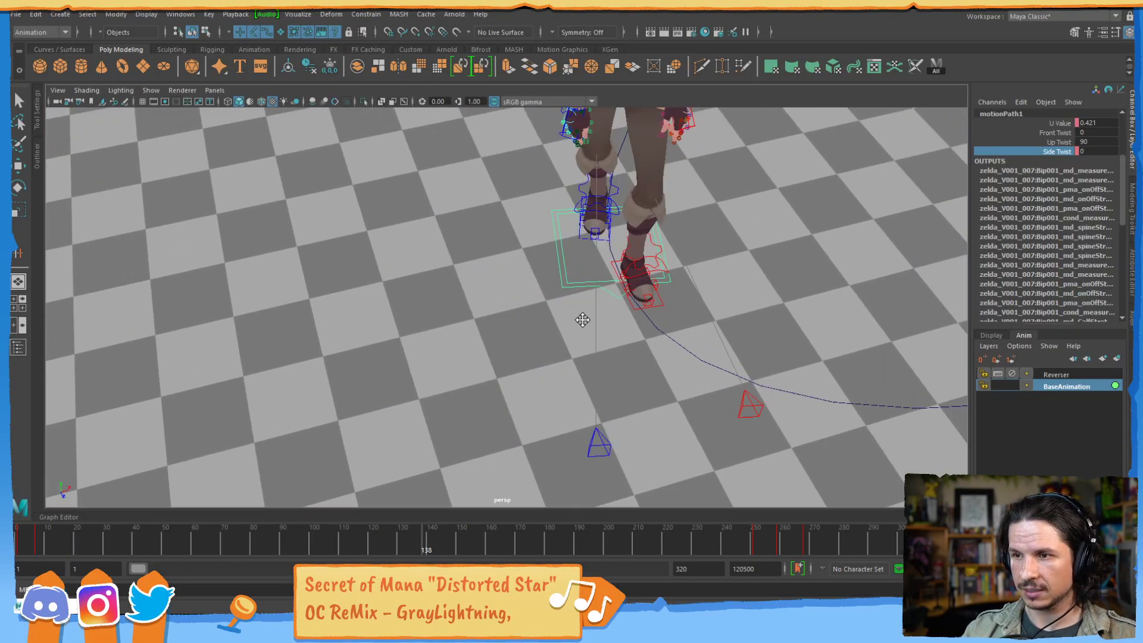
alt+drag(581, 320, 572, 331)
alt+middle_drag(572, 331, 453, 382)
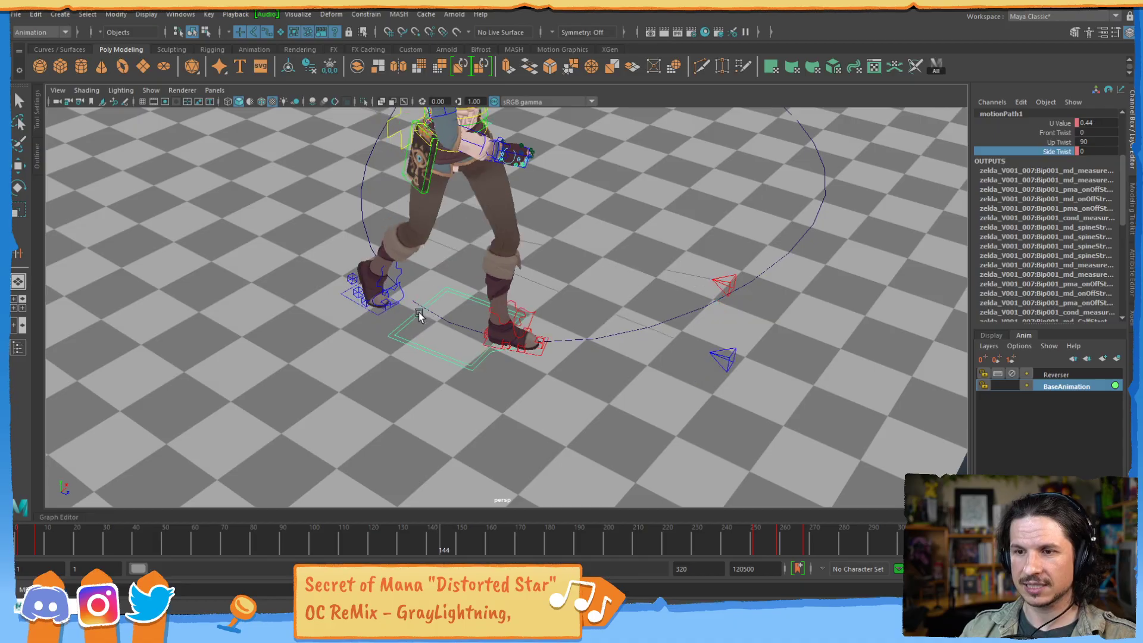
key(alt+comma)
key(alt+comma)
key(alt+comma)
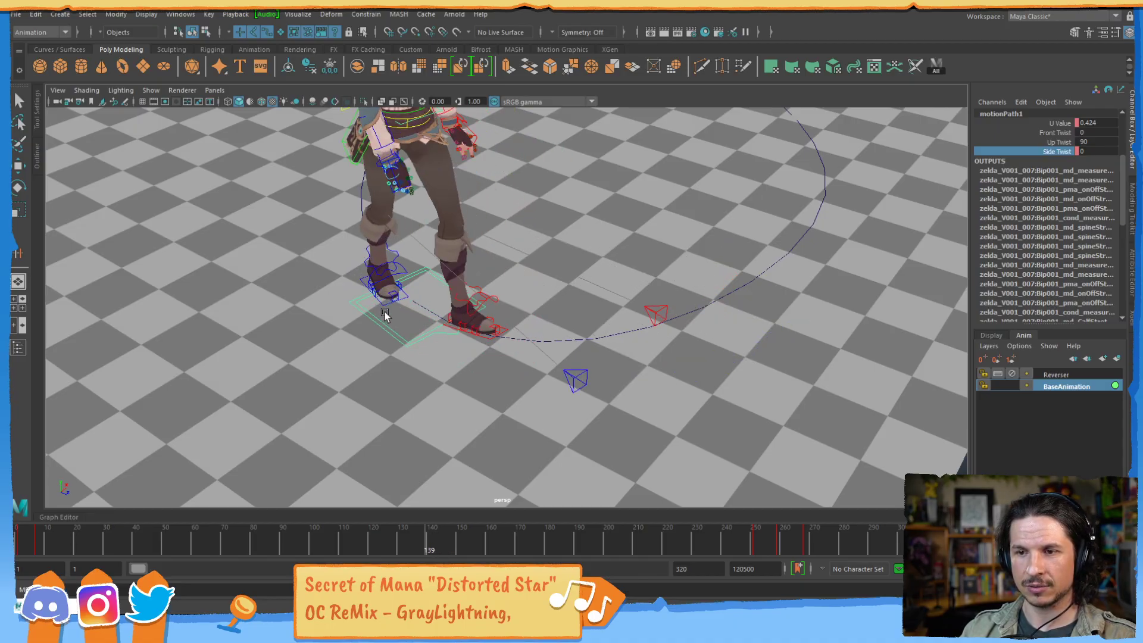
key(alt+period)
key(alt+period)
key(alt+period)
key(alt+period)
key(alt+period)
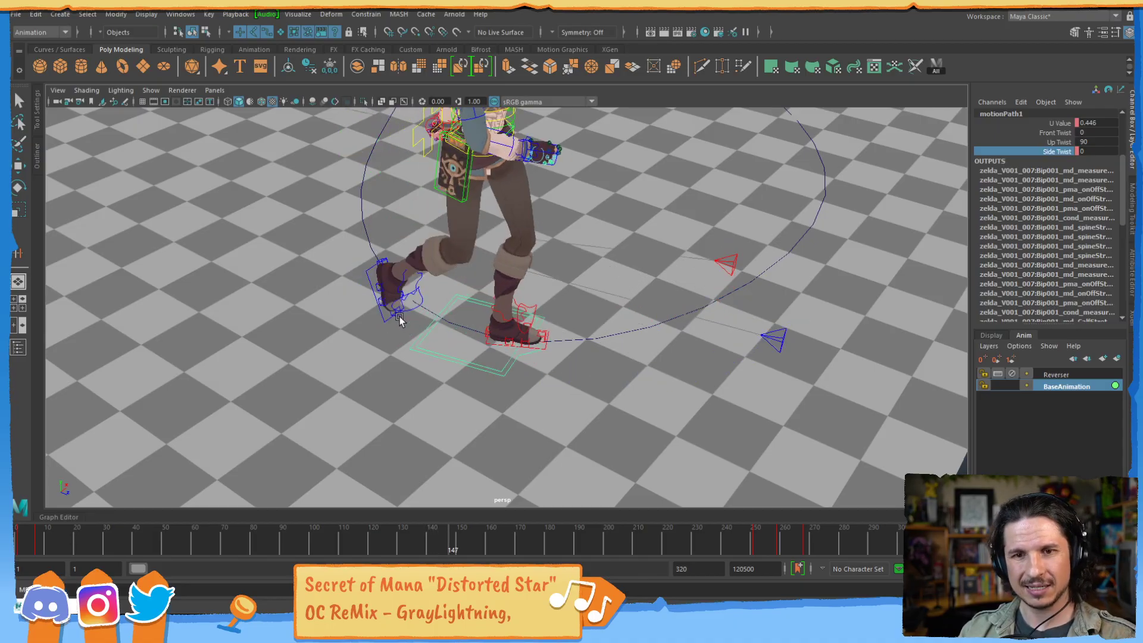
key(alt+comma)
key(alt+comma)
key(alt+comma)
key(alt+comma)
key(alt+comma)
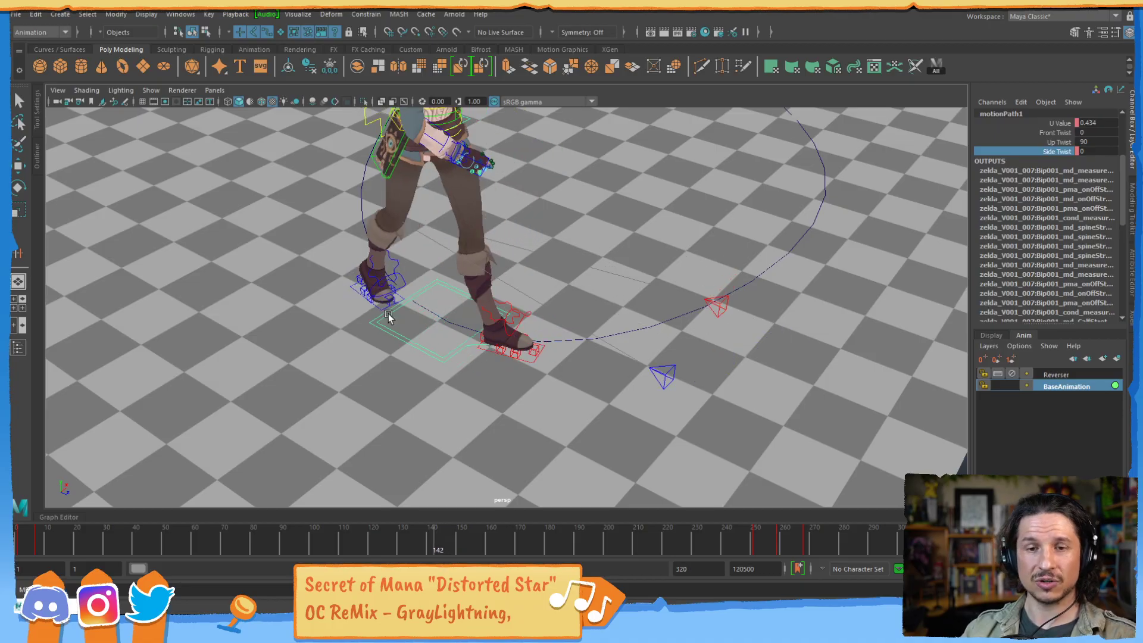
key(alt+period)
key(alt+period)
key(alt+period)
key(alt+period)
key(alt+period)
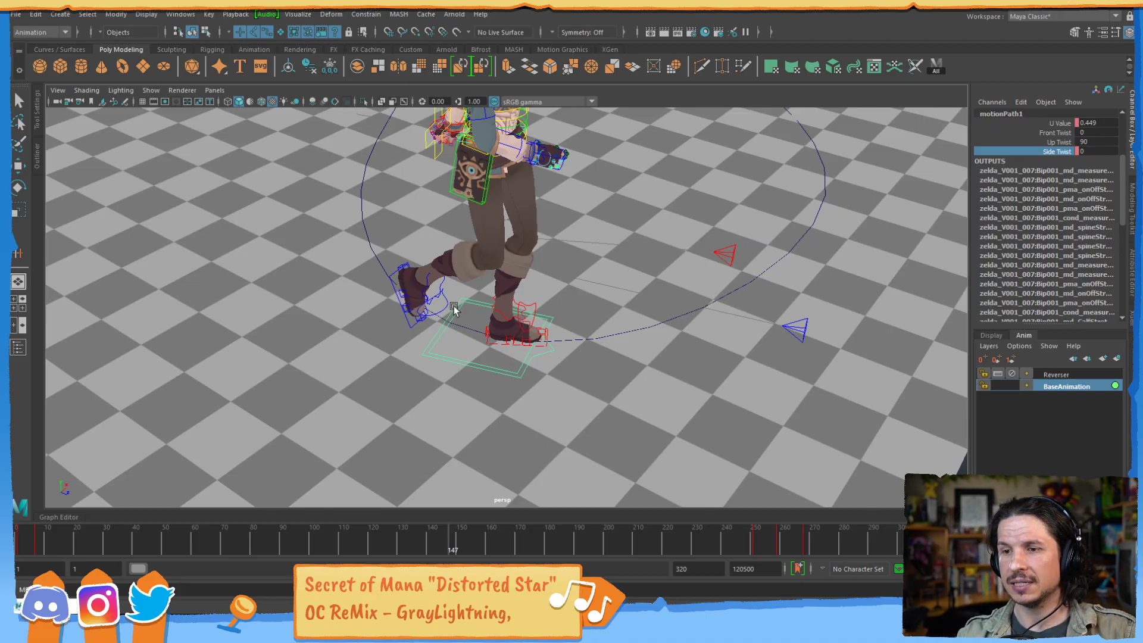
- Try rotating the character's COG control at frame 147, and undo the rotation
click(437, 334)
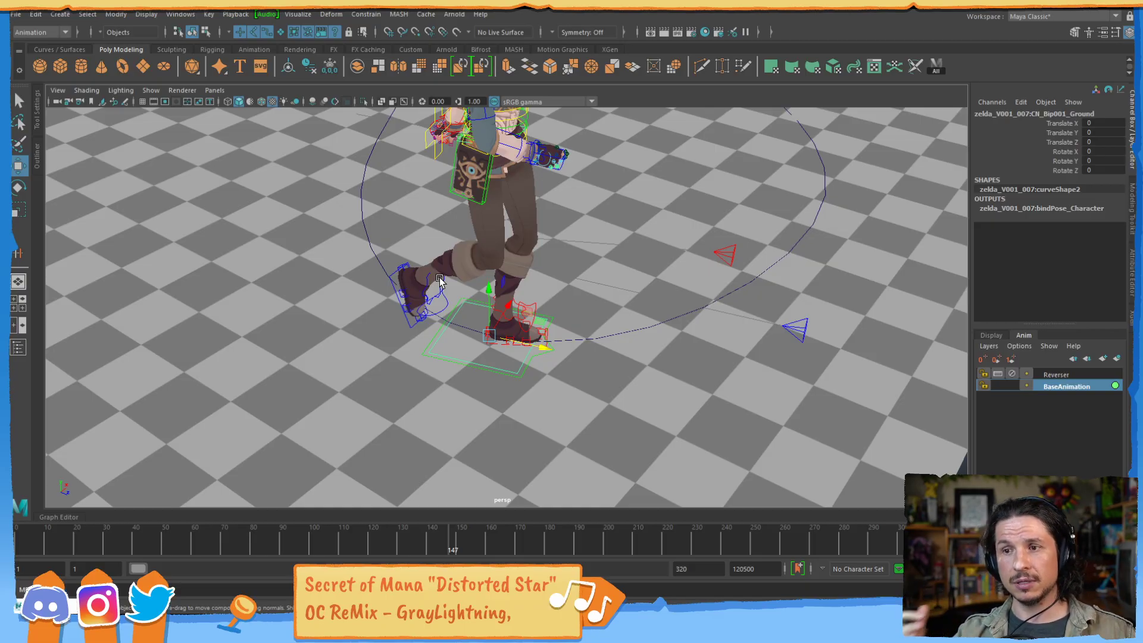
alt+drag(559, 200, 534, 268)
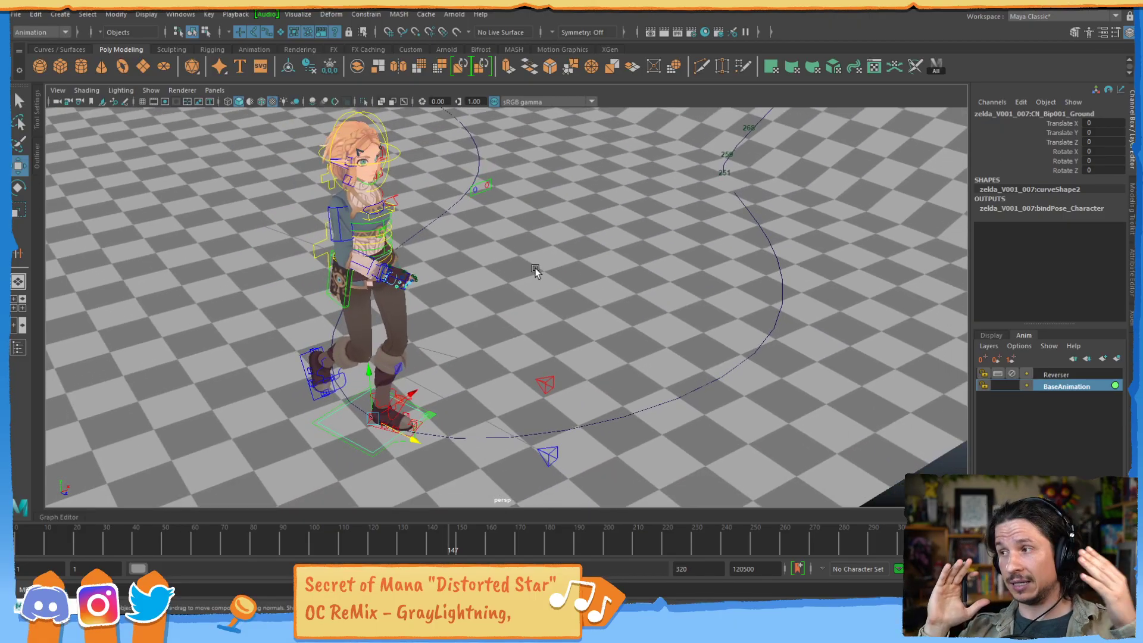
click(308, 257)
key(e)
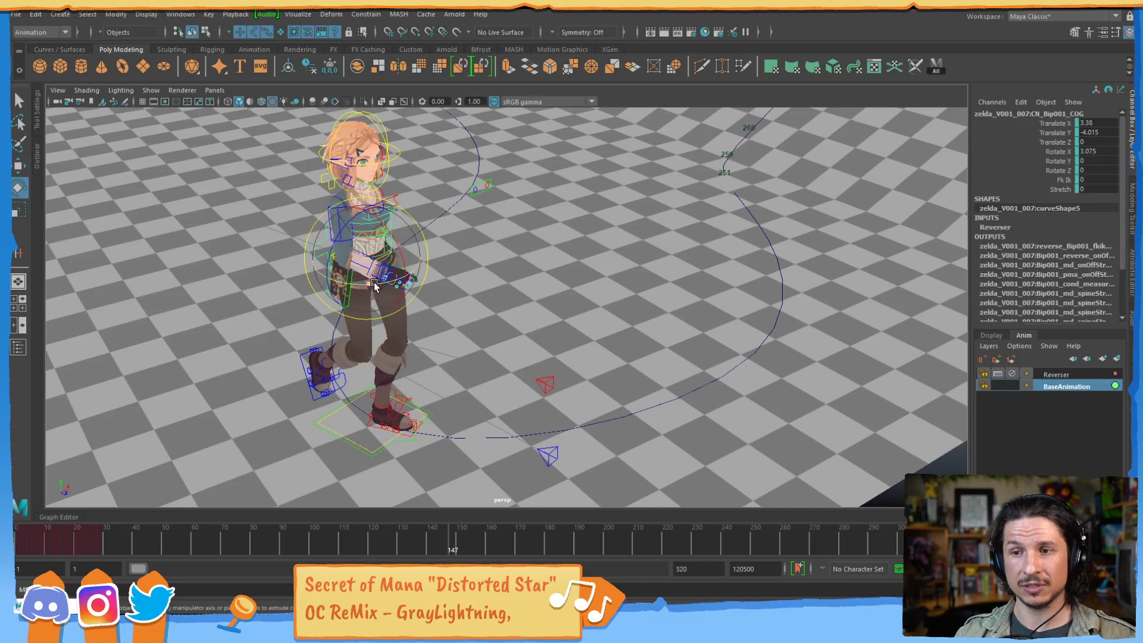
mouse_move(358, 288)
mouse_down()
mouse_move(398, 277)
mouse_move(367, 285)
mouse_up()
key(ctrl+z)
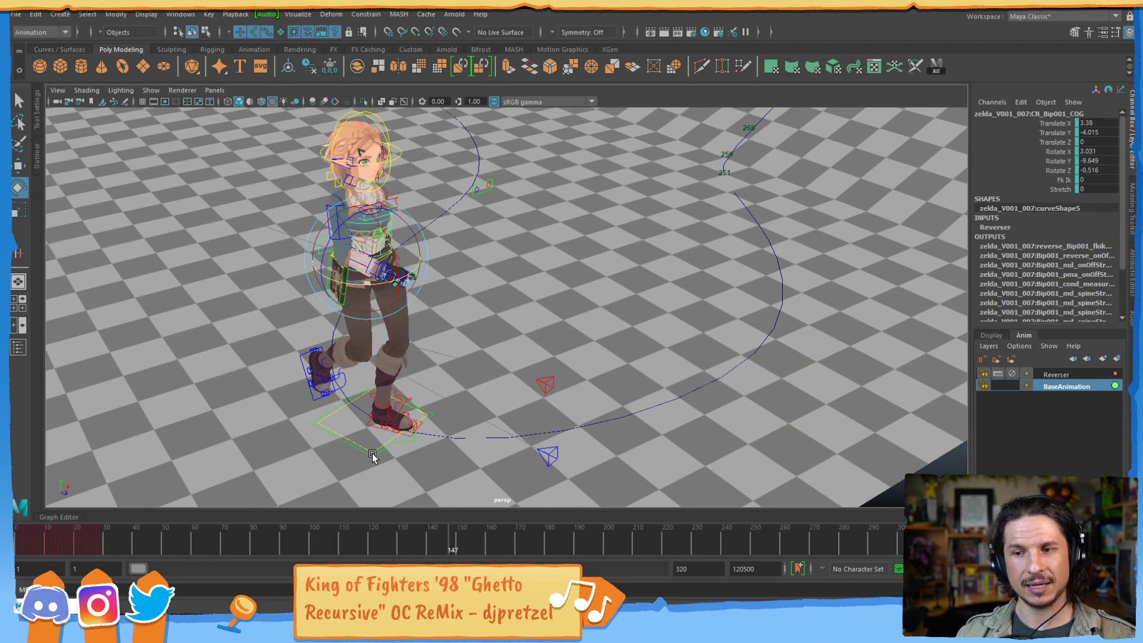
key(ctrl+z)
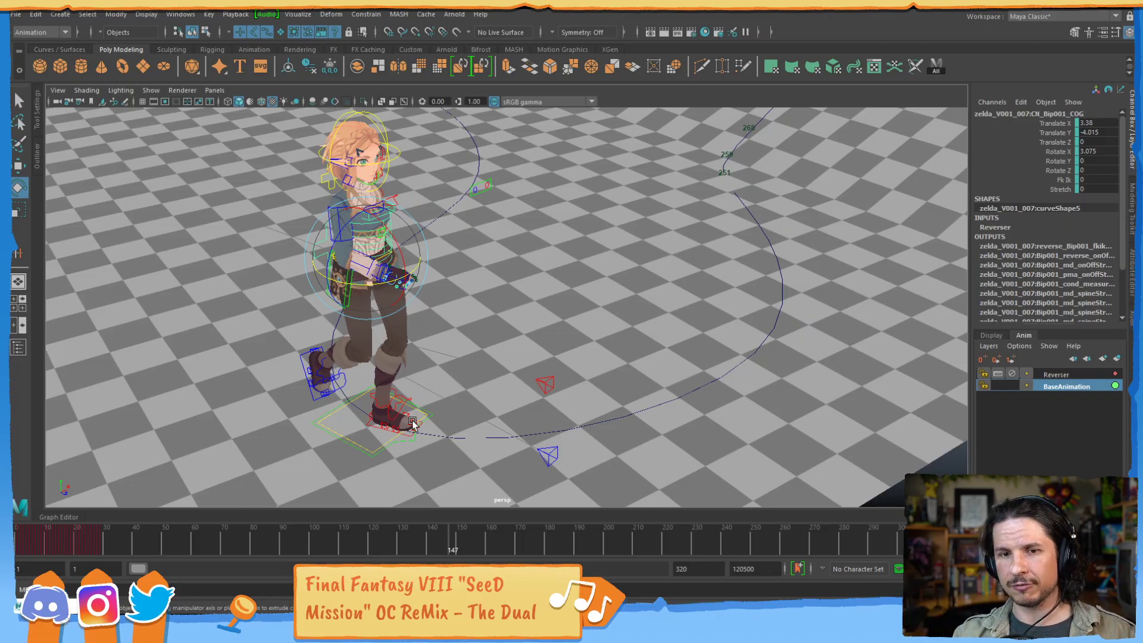
- Return to frame 1, frame the character's feet closely, and create a locator at the origin
drag(448, 547, 426, 532)
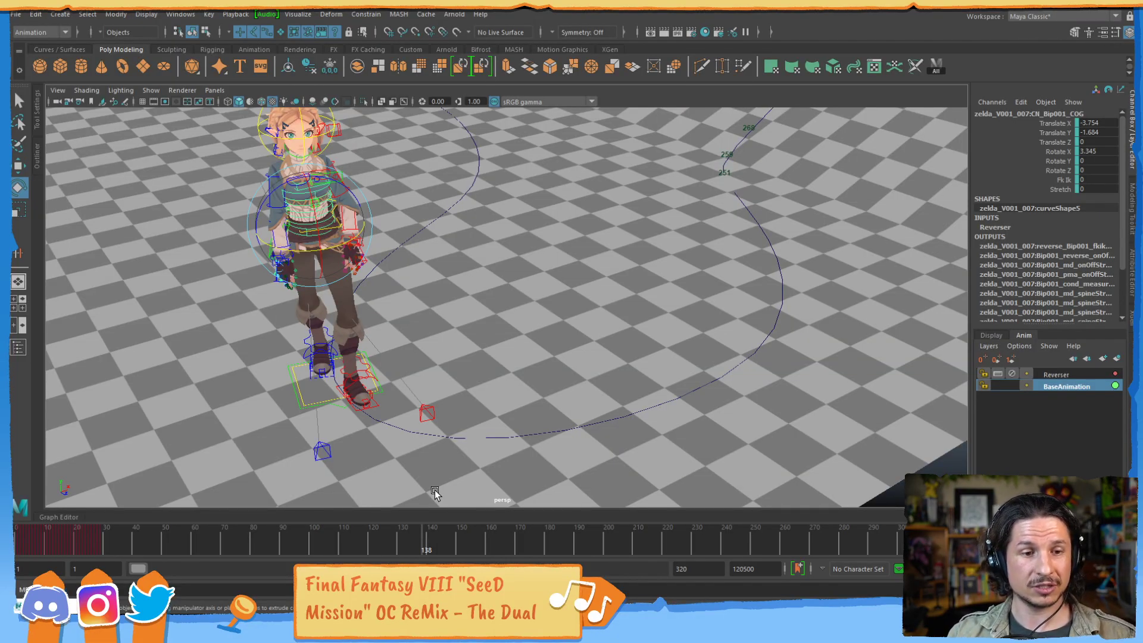
drag(429, 537, 26, 527)
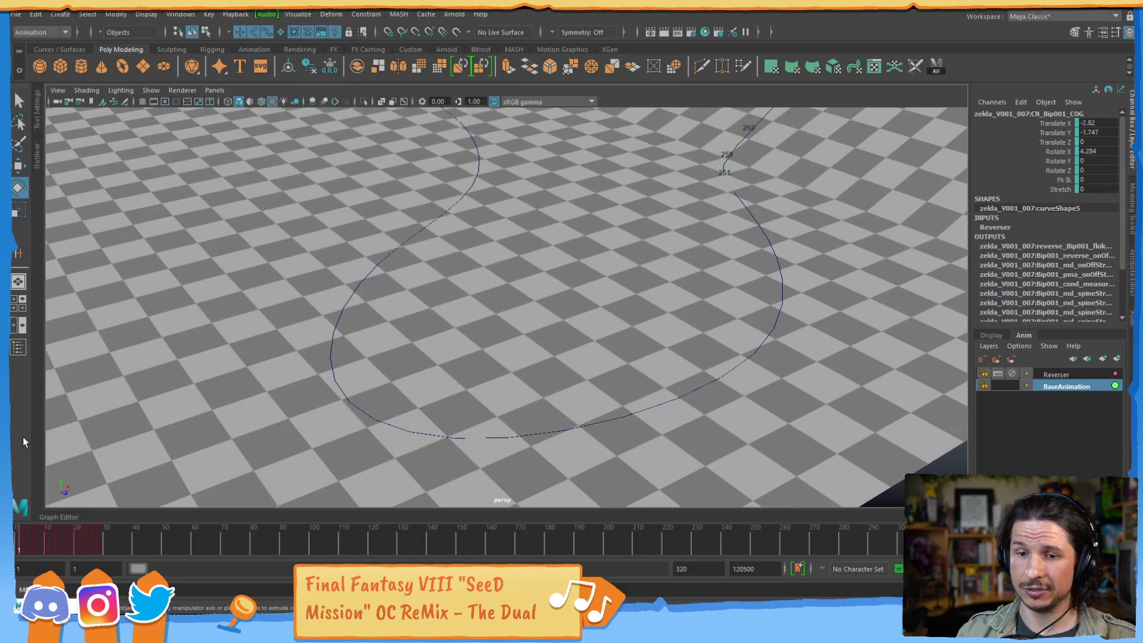
alt+drag(566, 245, 487, 302)
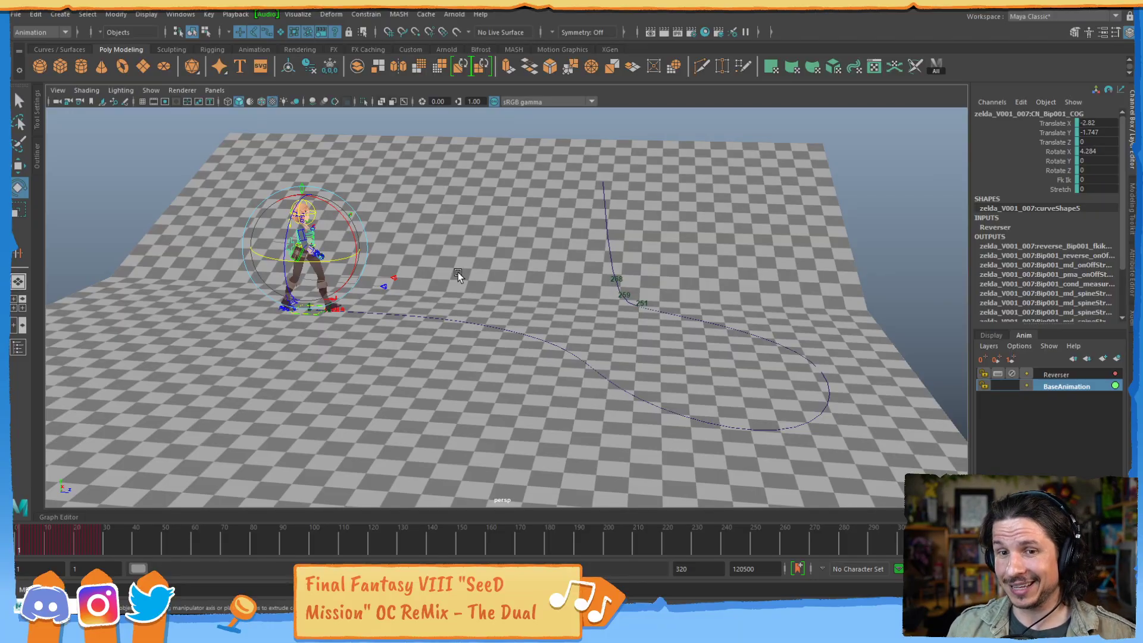
alt+middle_drag(333, 344, 483, 341)
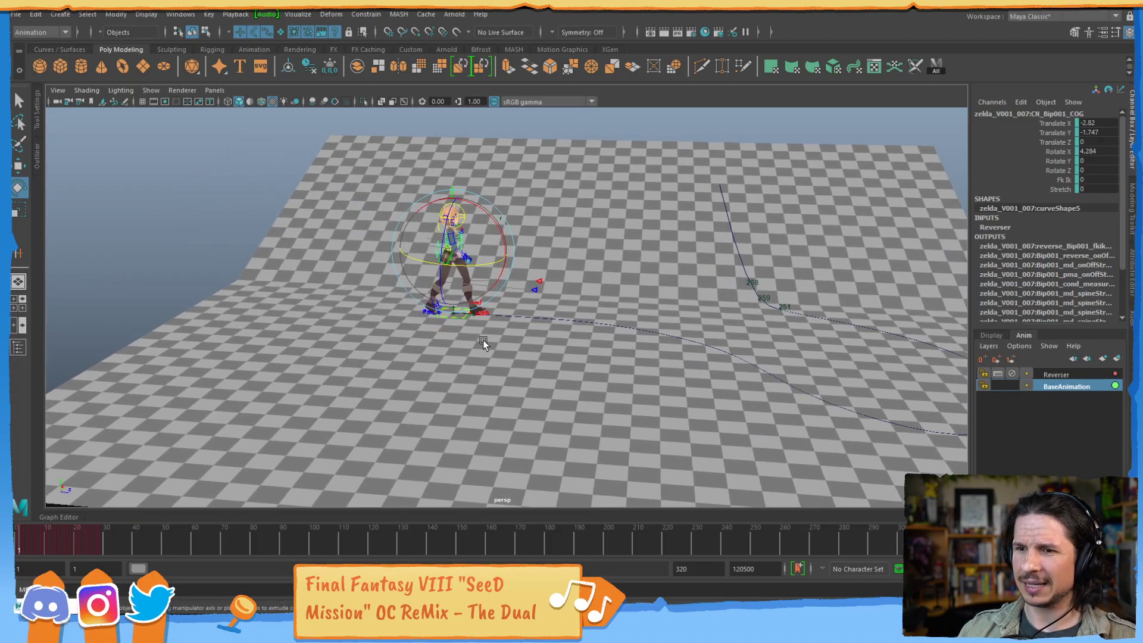
alt+right_drag(483, 341, 687, 301)
alt+middle_drag(435, 292, 489, 315)
alt+right_drag(489, 315, 651, 312)
alt+middle_drag(652, 312, 690, 348)
alt+right_drag(689, 348, 762, 369)
alt+middle_drag(650, 343, 654, 324)
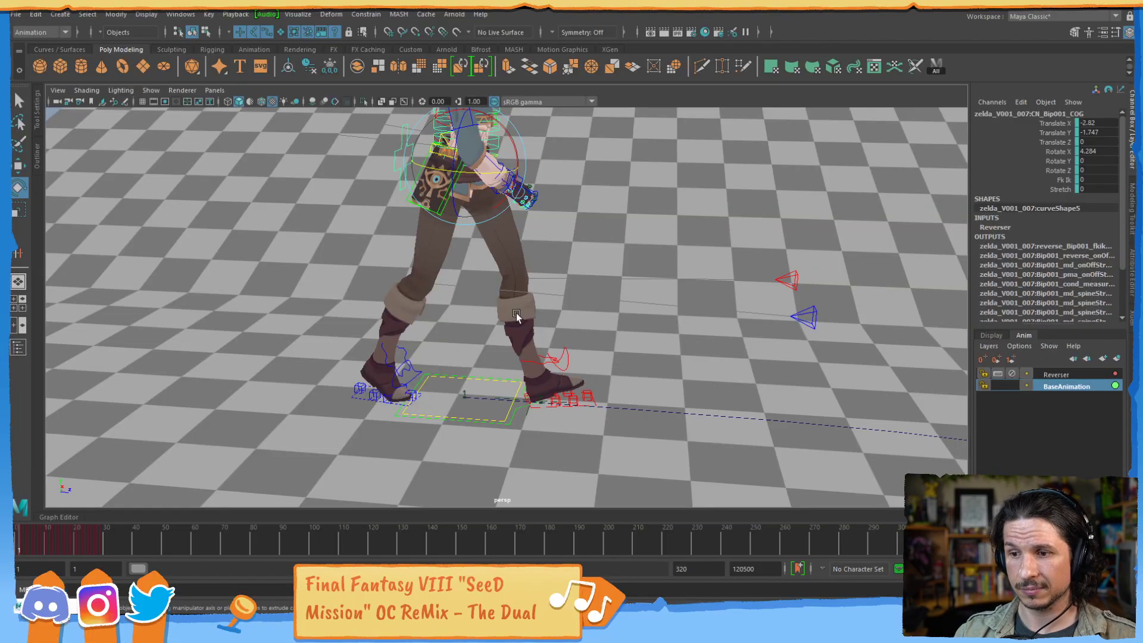
alt+drag(517, 333, 549, 338)
click(61, 14)
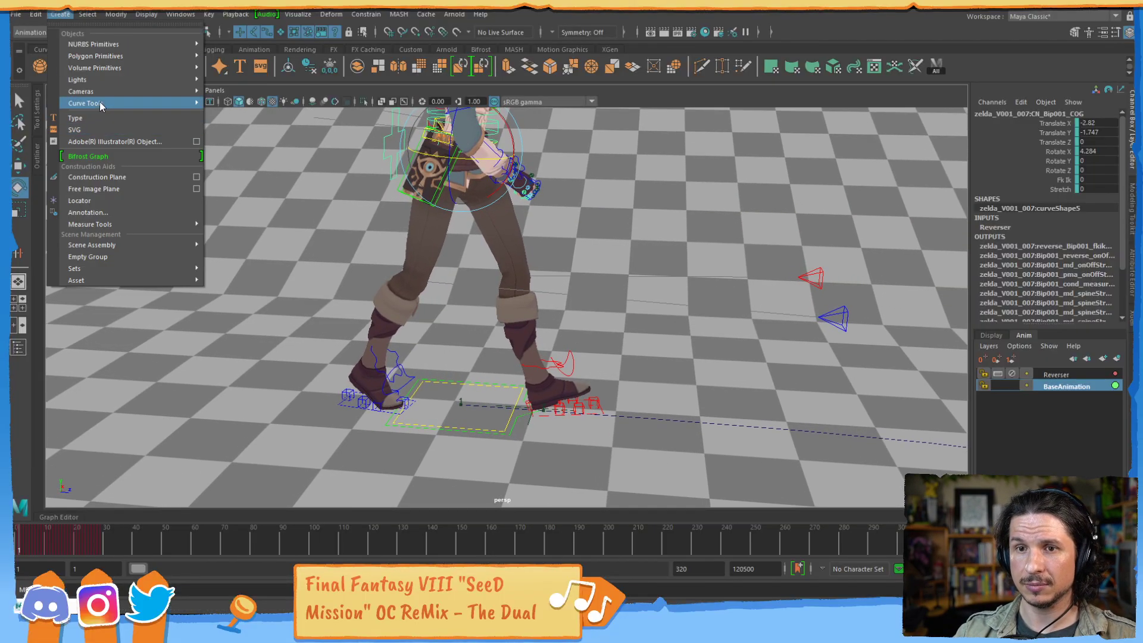
click(100, 201)
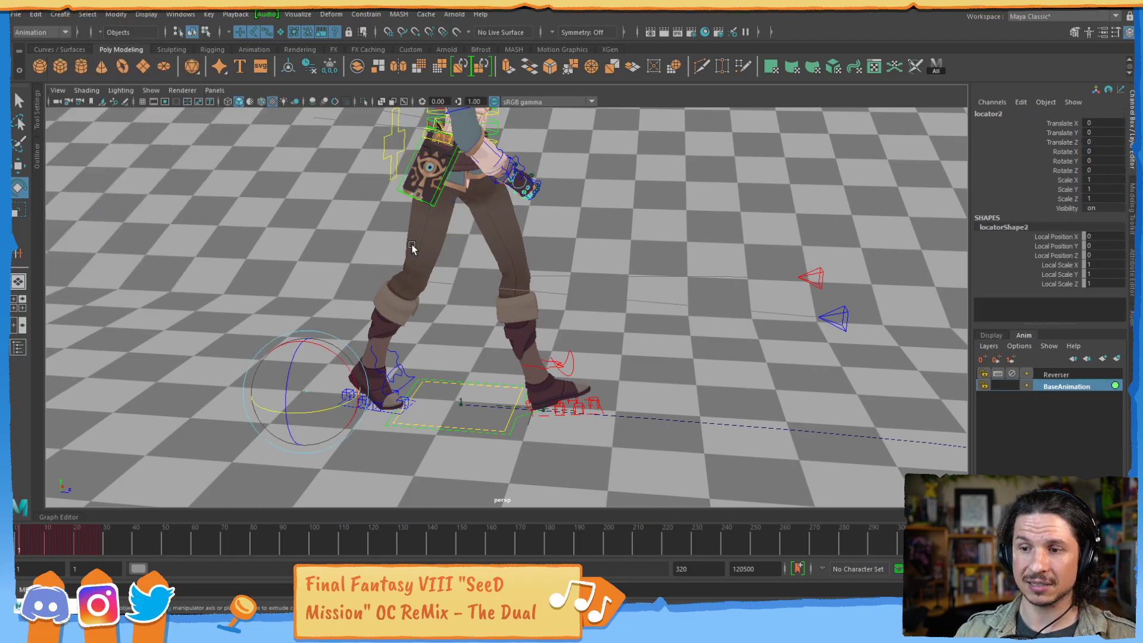
- Scale the new locator uniformly to about 14.1 and raise it to a Translate Y of about 28.3
key(w)
key(r)
drag(312, 393, 354, 390)
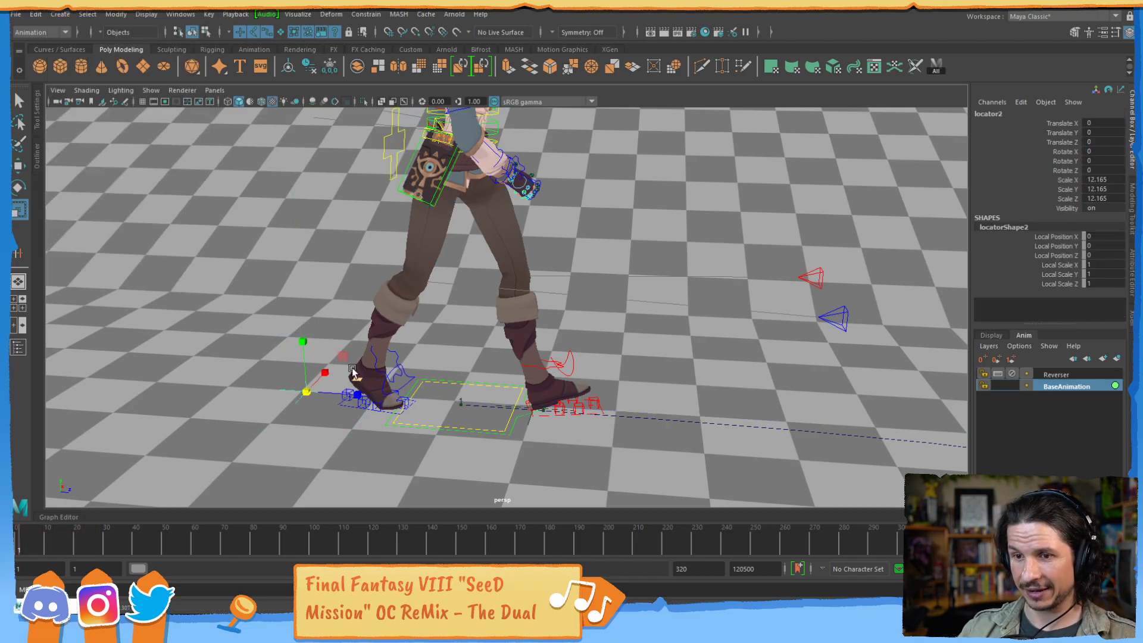
key(w)
drag(304, 340, 302, 278)
key(r)
drag(303, 332, 318, 331)
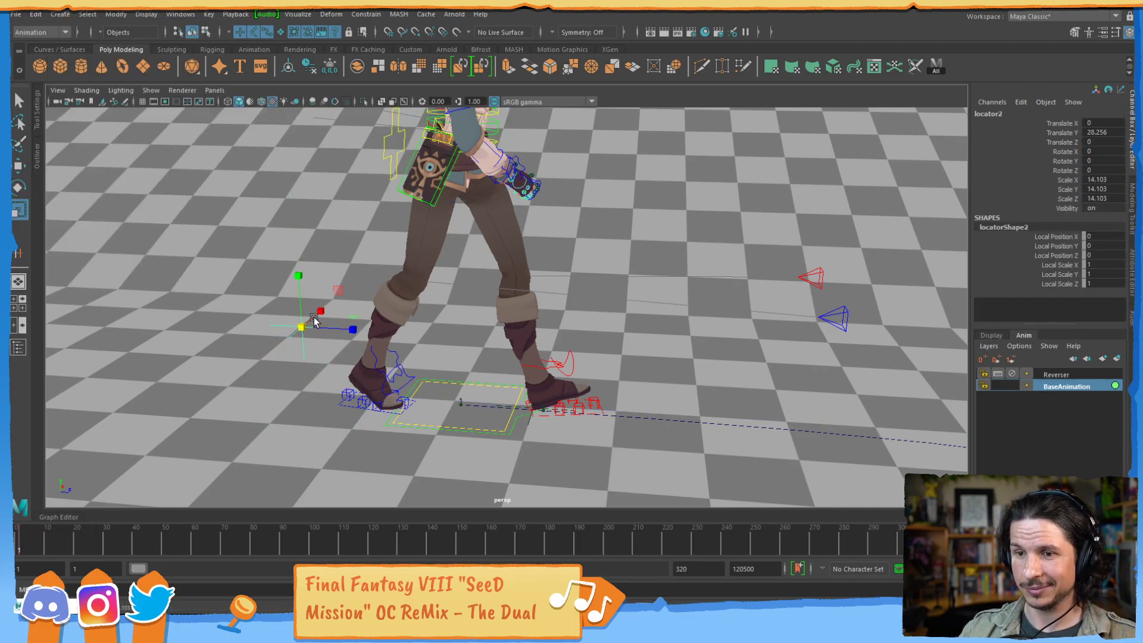
key(w)
- Rename the locator R_FootLocation
click(1005, 114)
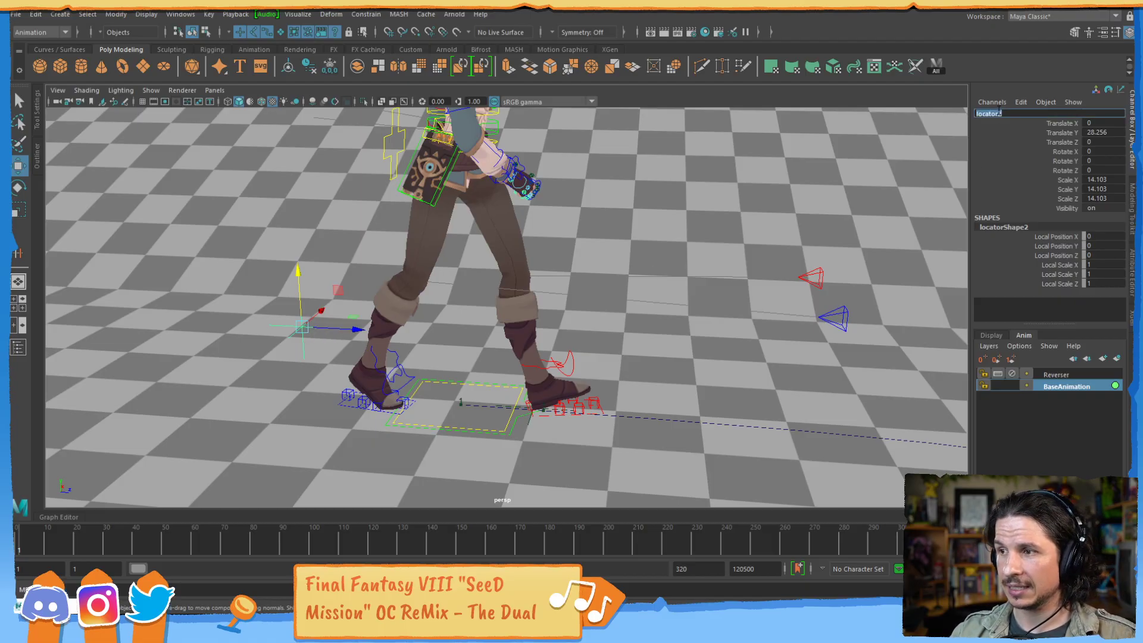
text(rFootLo)
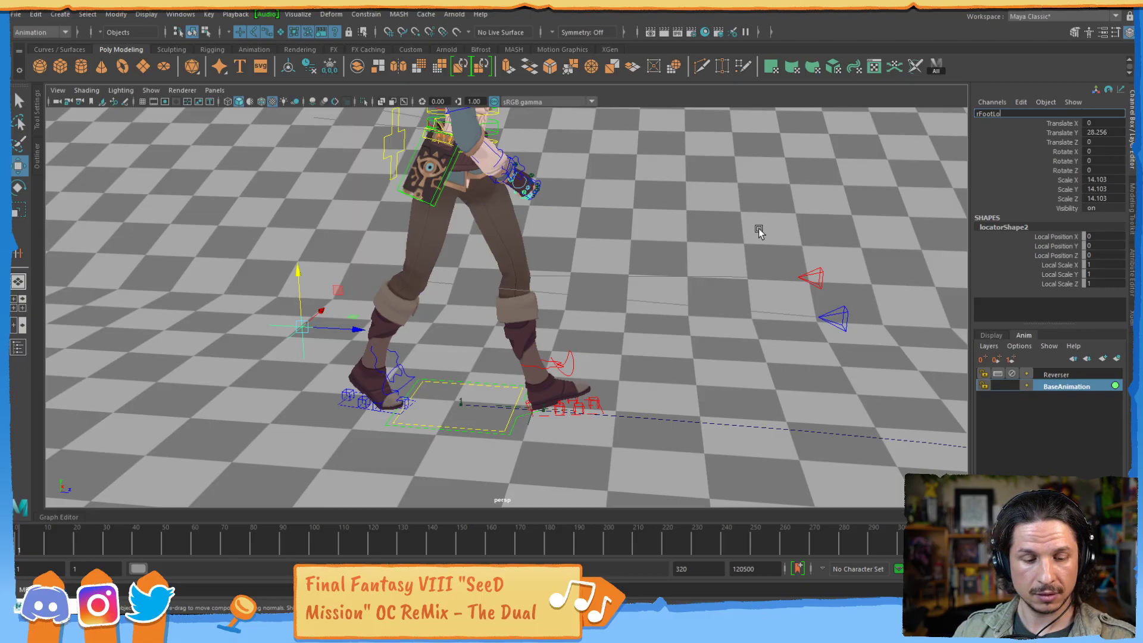
text(catio)
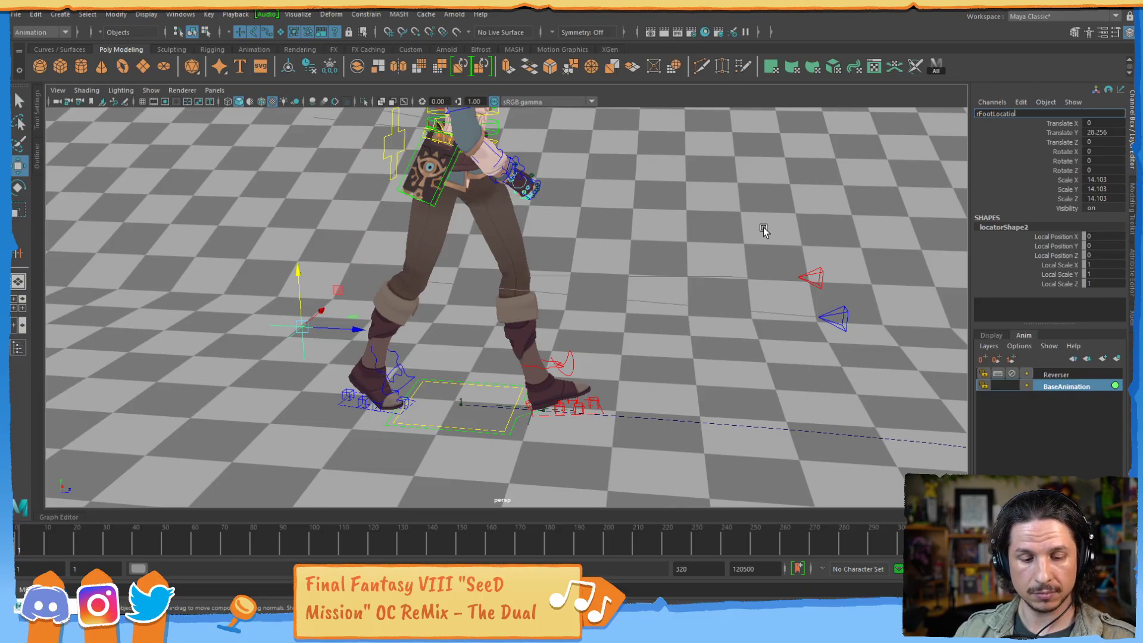
text(n)
key(Return)
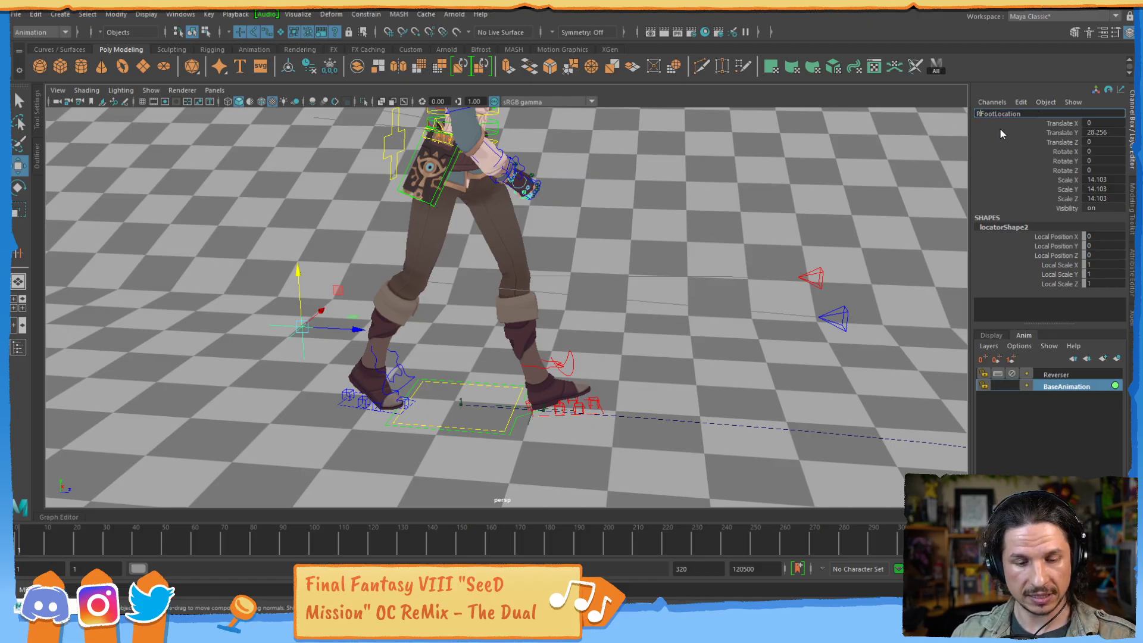
key(Return)
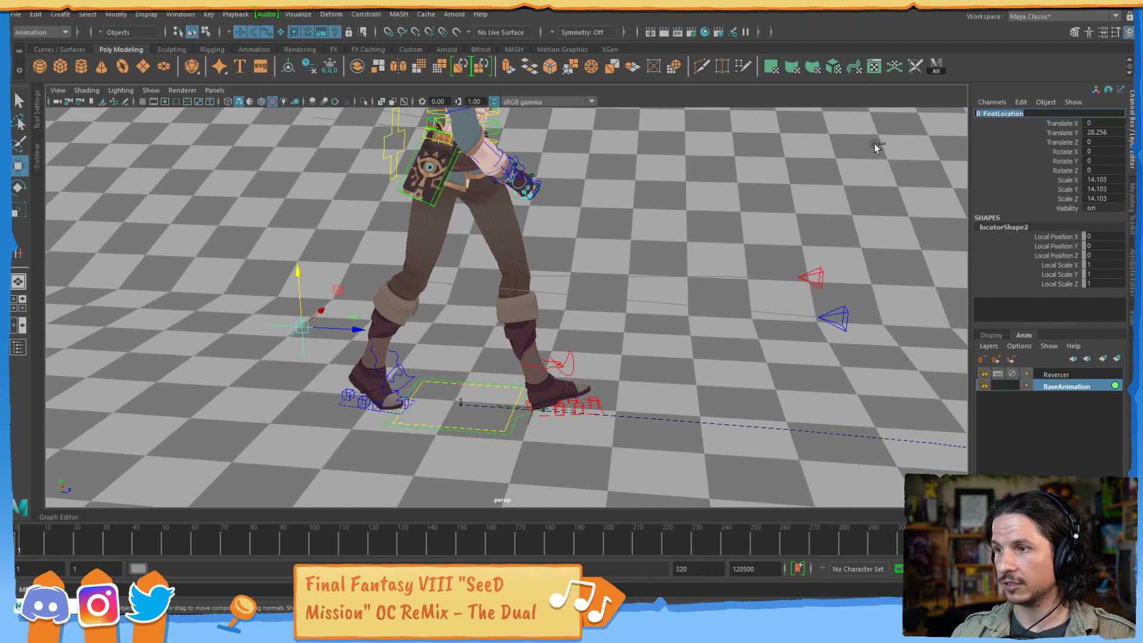
- Duplicate the R_FootLocation locator and move the copy behind it to a Translate Z of about -41.8
alt+middle_drag(334, 357, 363, 361)
click(316, 343)
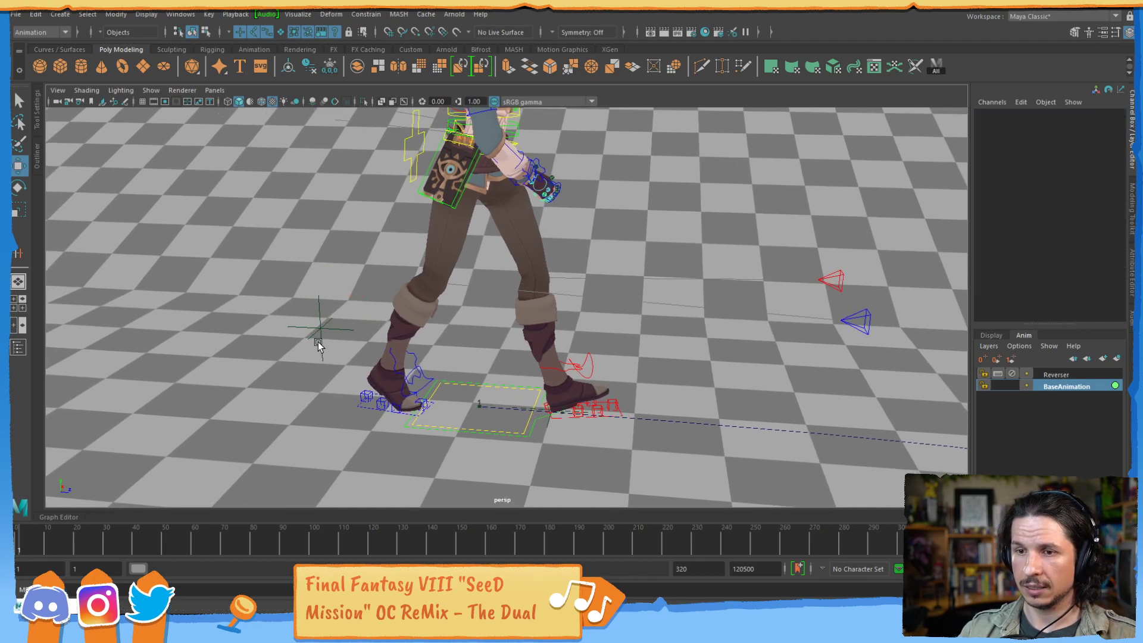
click(326, 331)
key(ctrl+d)
drag(372, 332, 275, 334)
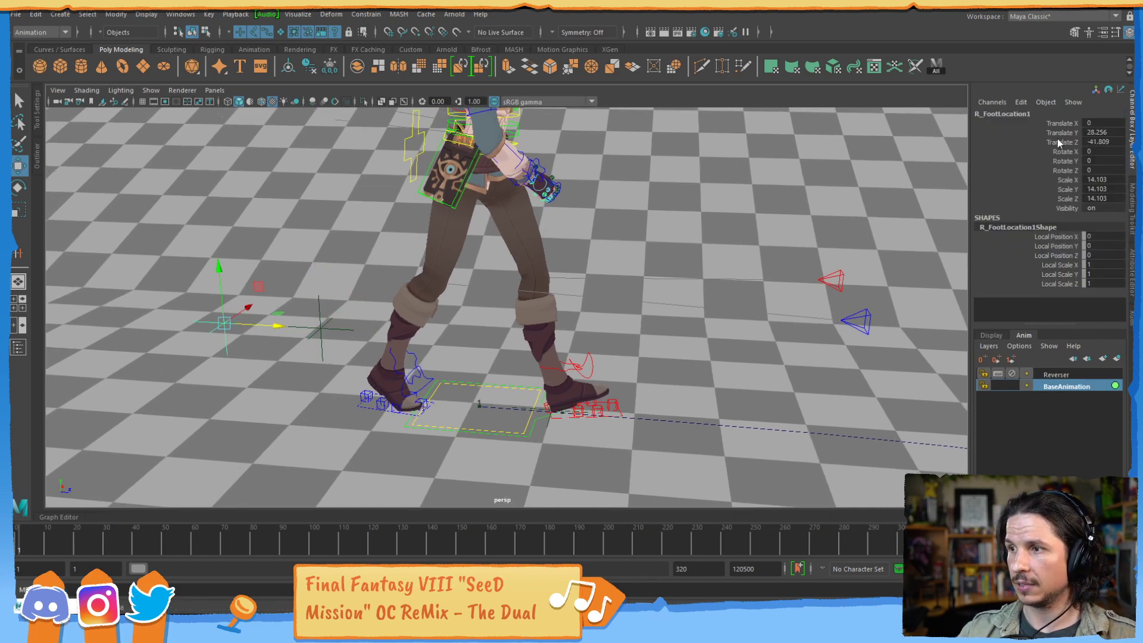
- Rename the duplicated locator L_FootLocation
click(1004, 113)
key(BackSpace)
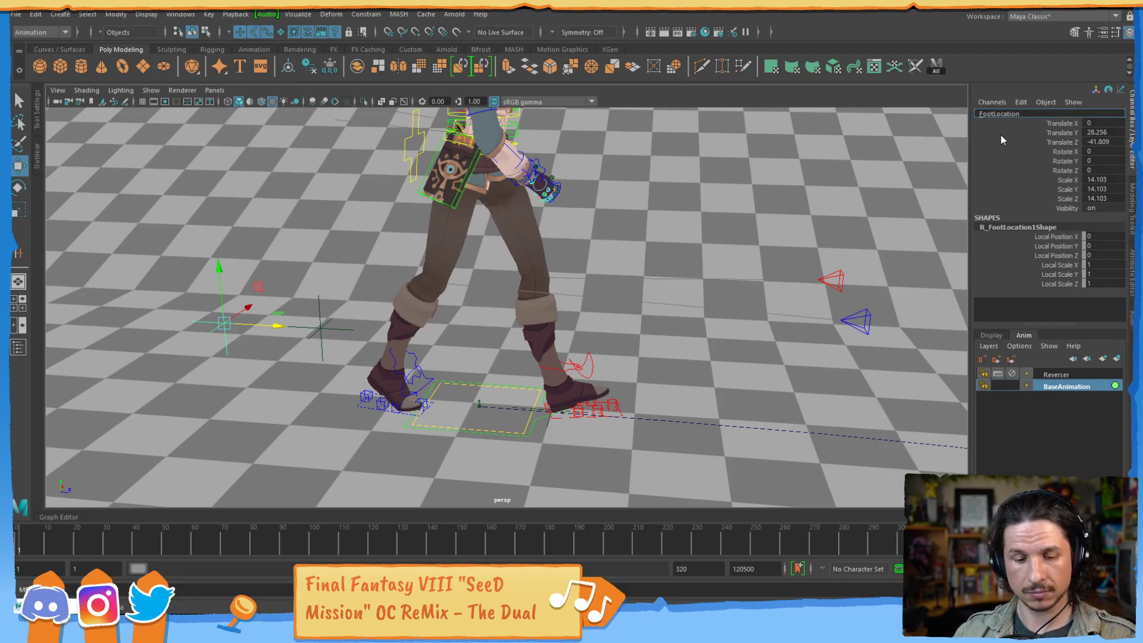
text(L_)
key(Return)
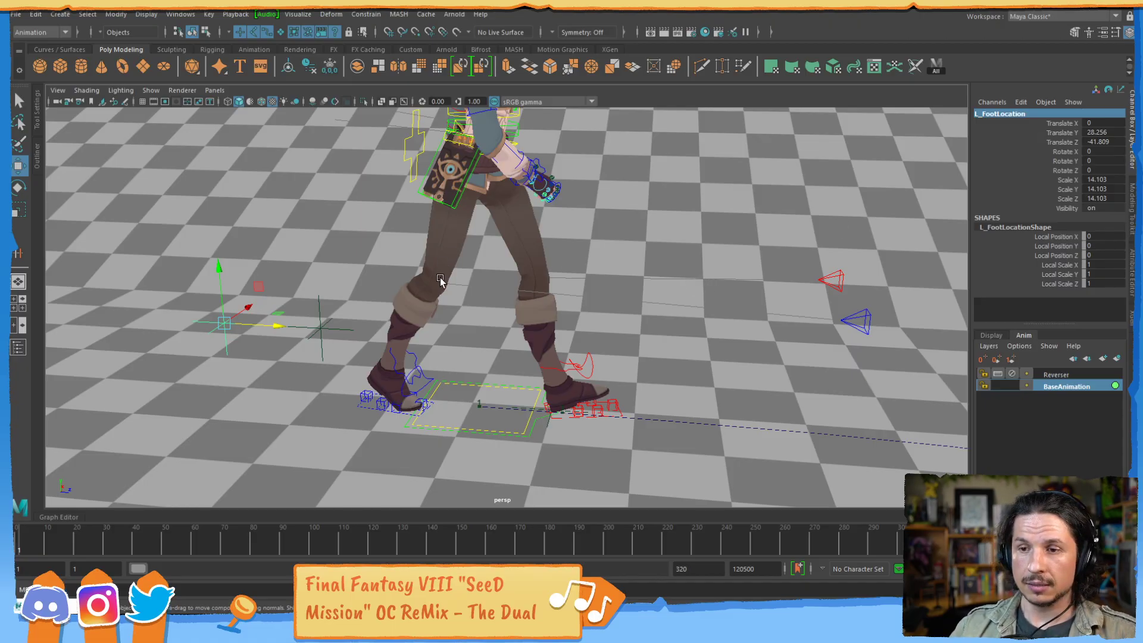
- Parent-constrain L_FootLocation to the left foot IK control with Maintain offset off and all translate and rotate axes constrained
key(f)
scroll(293, 291, down, 5)
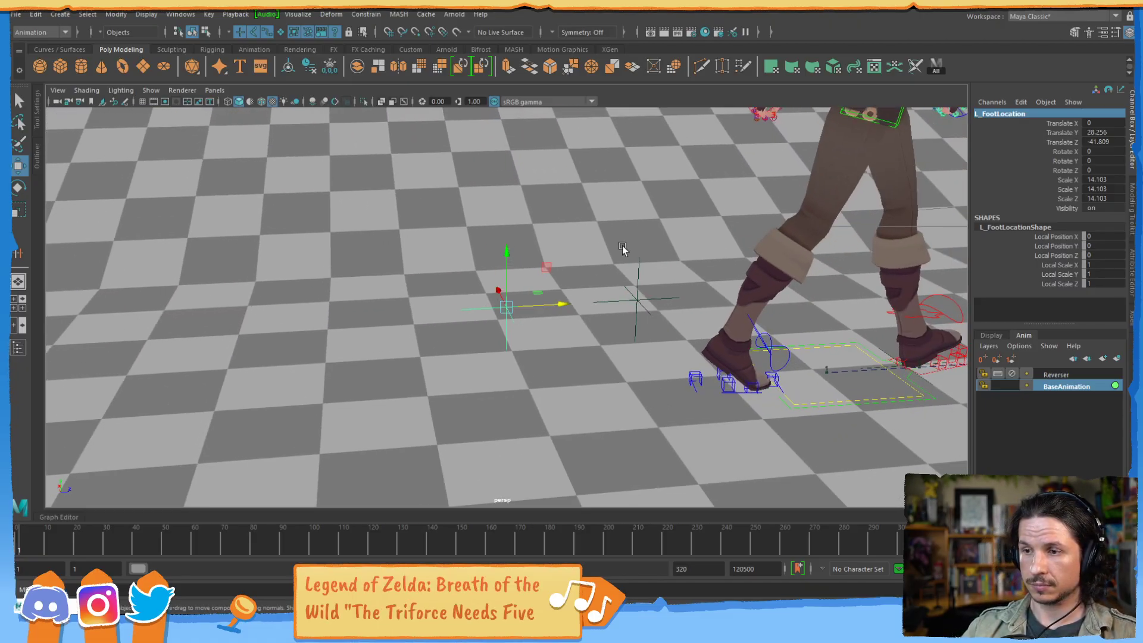
alt+middle_drag(713, 243, 622, 284)
alt+drag(623, 284, 650, 291)
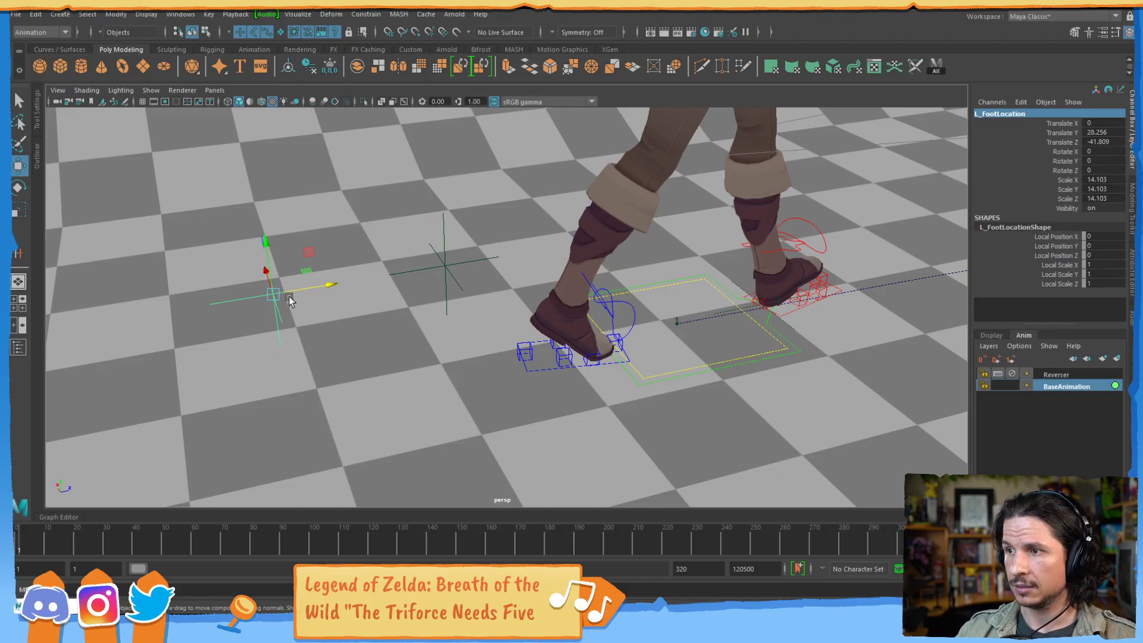
alt+drag(288, 295, 387, 323)
drag(308, 376, 332, 355)
click(605, 249)
alt+drag(548, 319, 700, 305)
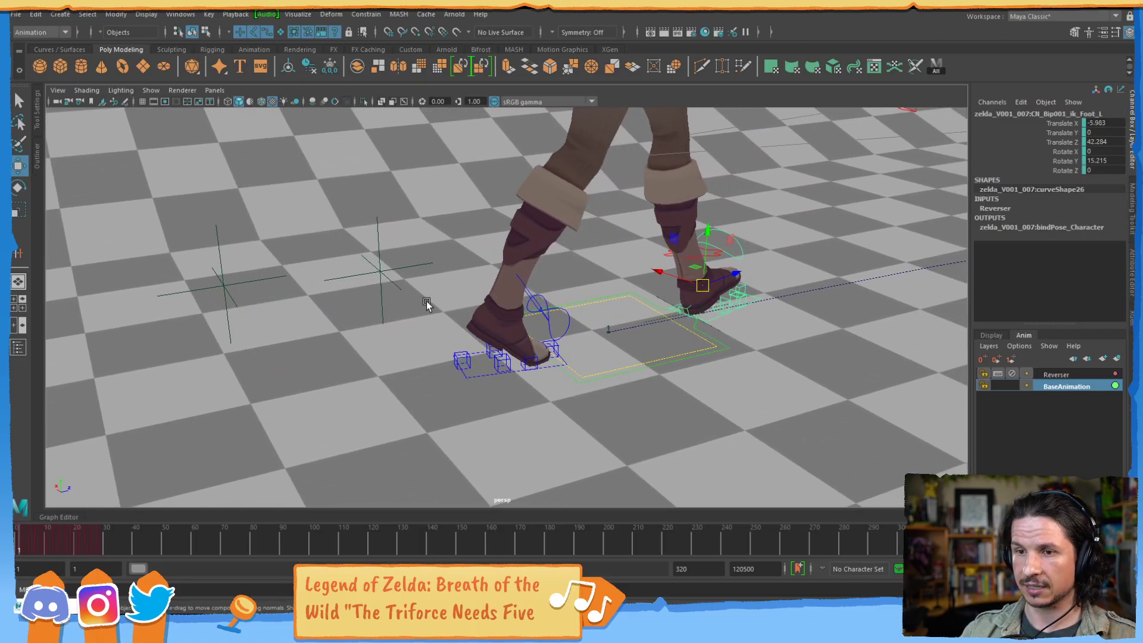
click(224, 286)
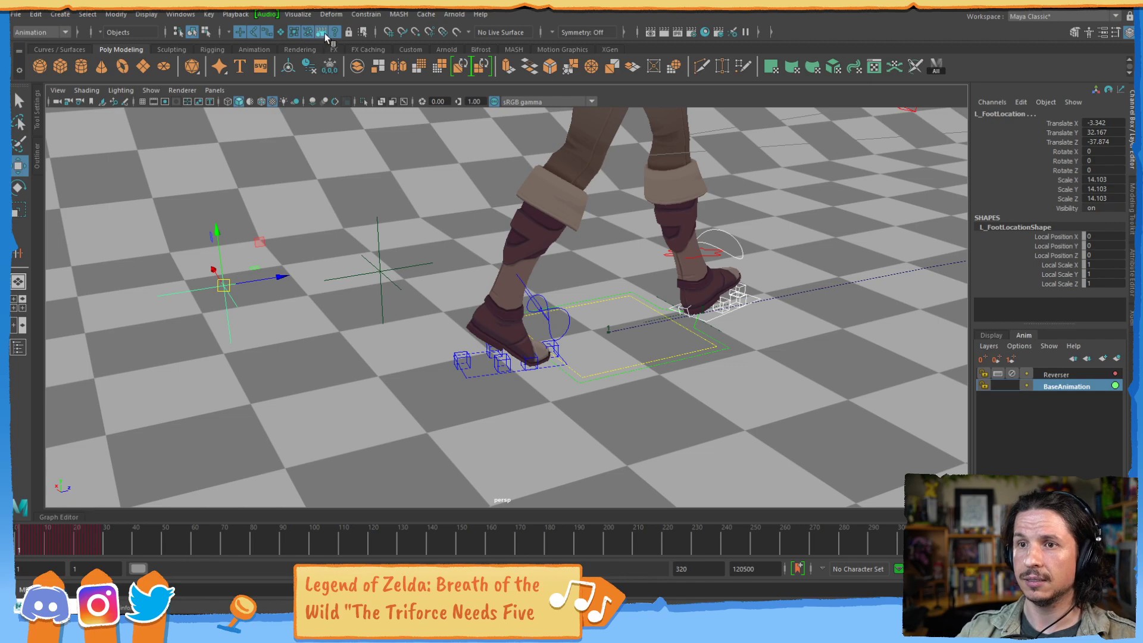
click(368, 14)
click(479, 44)
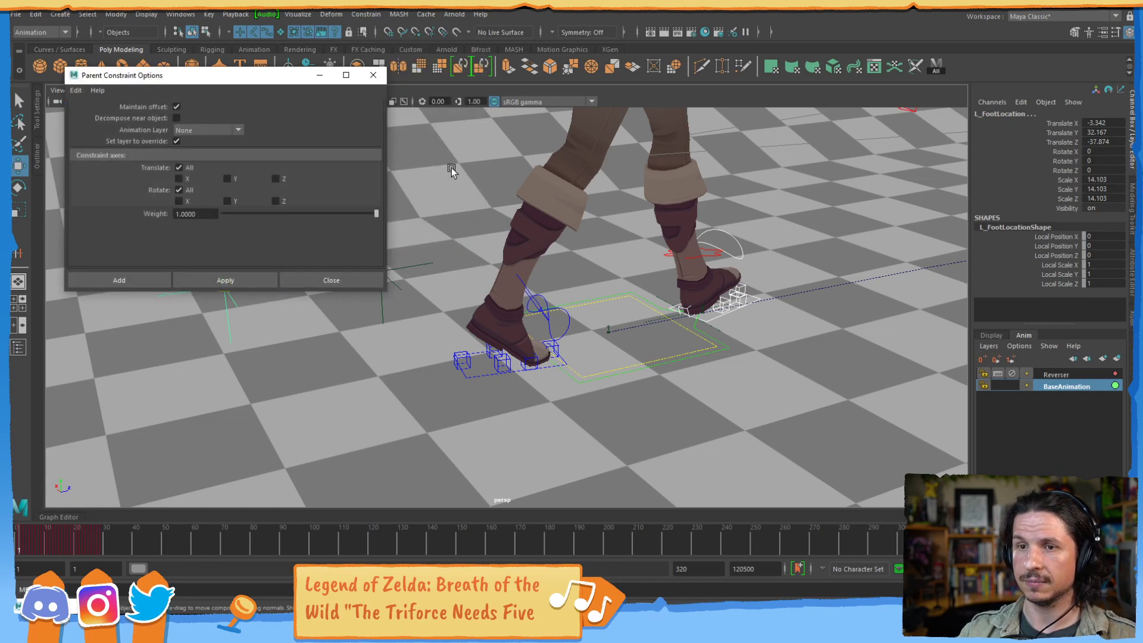
click(142, 274)
- Parent-constrain R_FootLocation to the right foot IK control using the same constraint settings
alt+drag(751, 284, 512, 256)
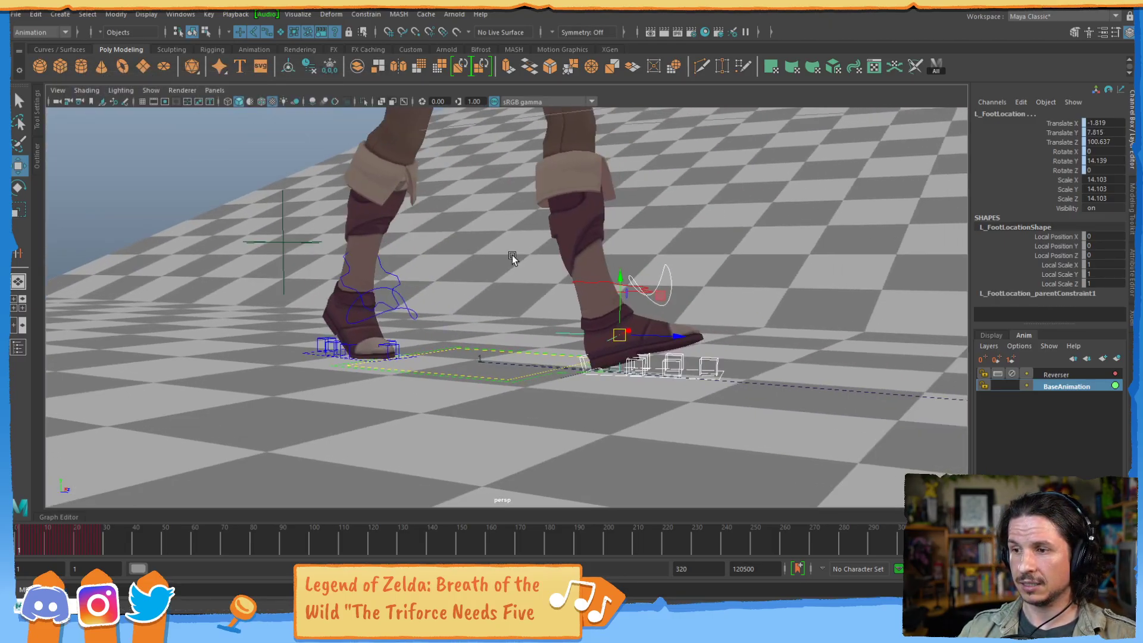
alt+right_drag(513, 256, 670, 322)
alt+drag(317, 342, 334, 326)
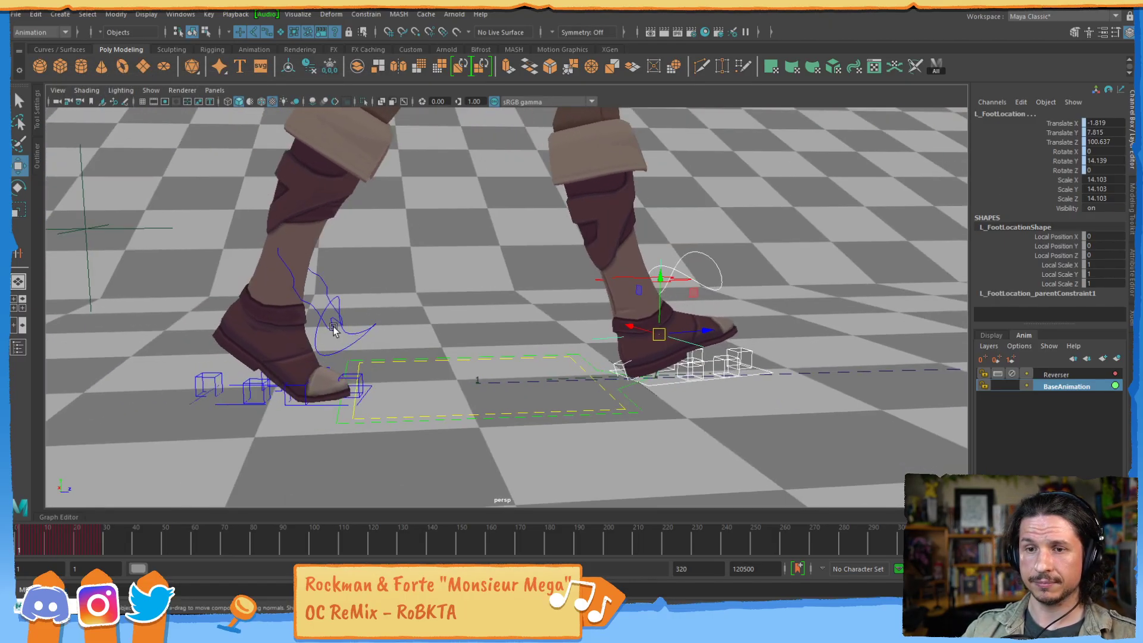
alt+middle_drag(333, 327, 432, 347)
click(376, 398)
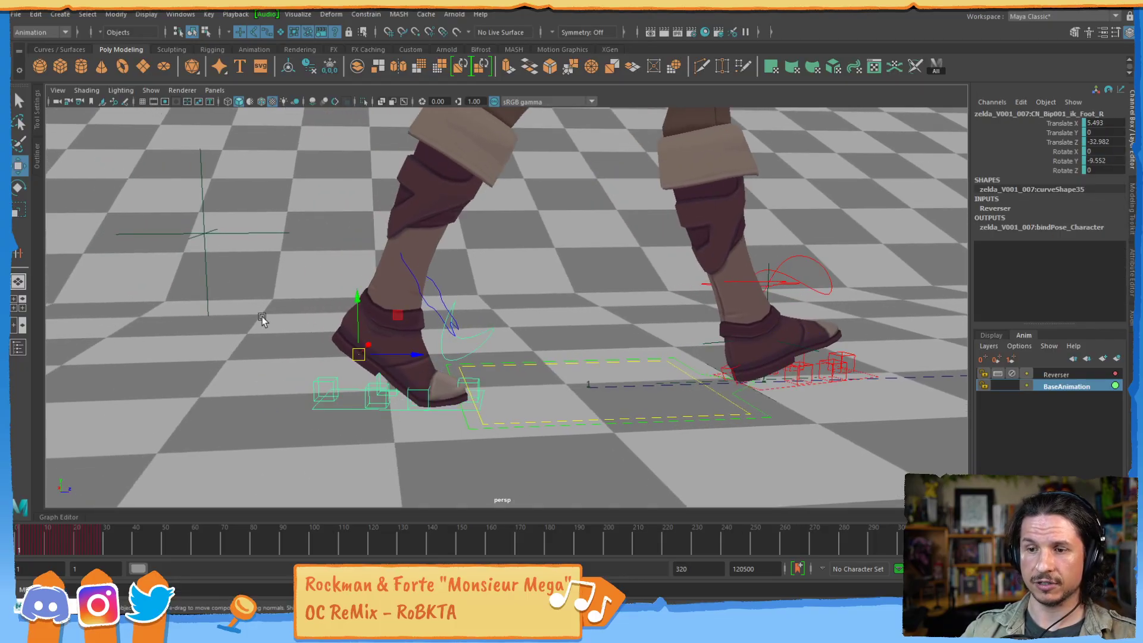
click(203, 234)
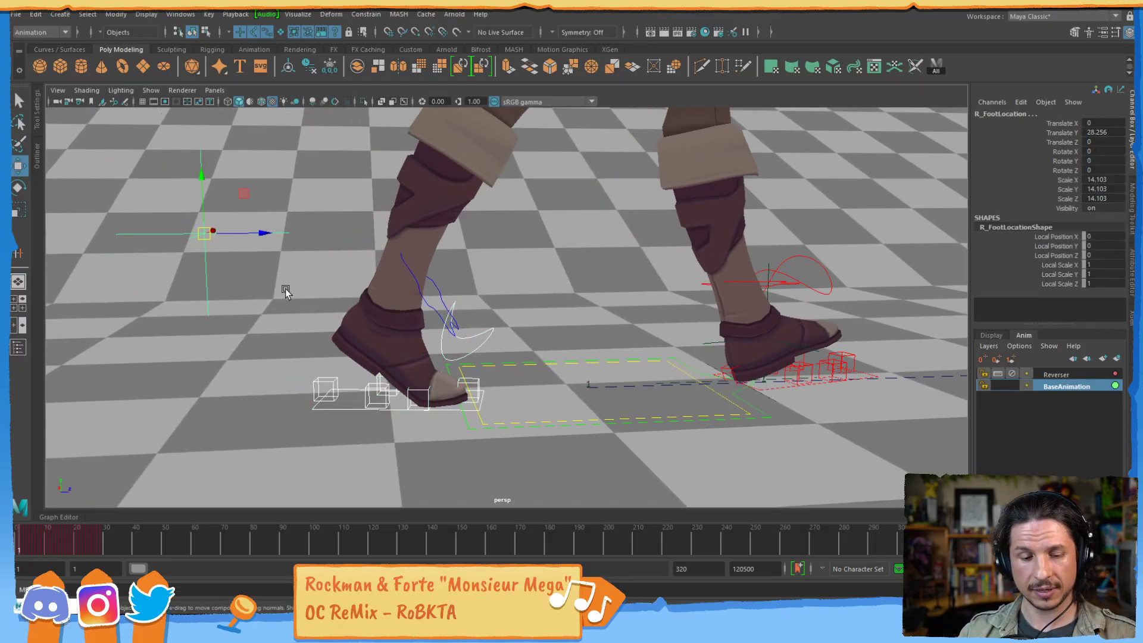
key(g)
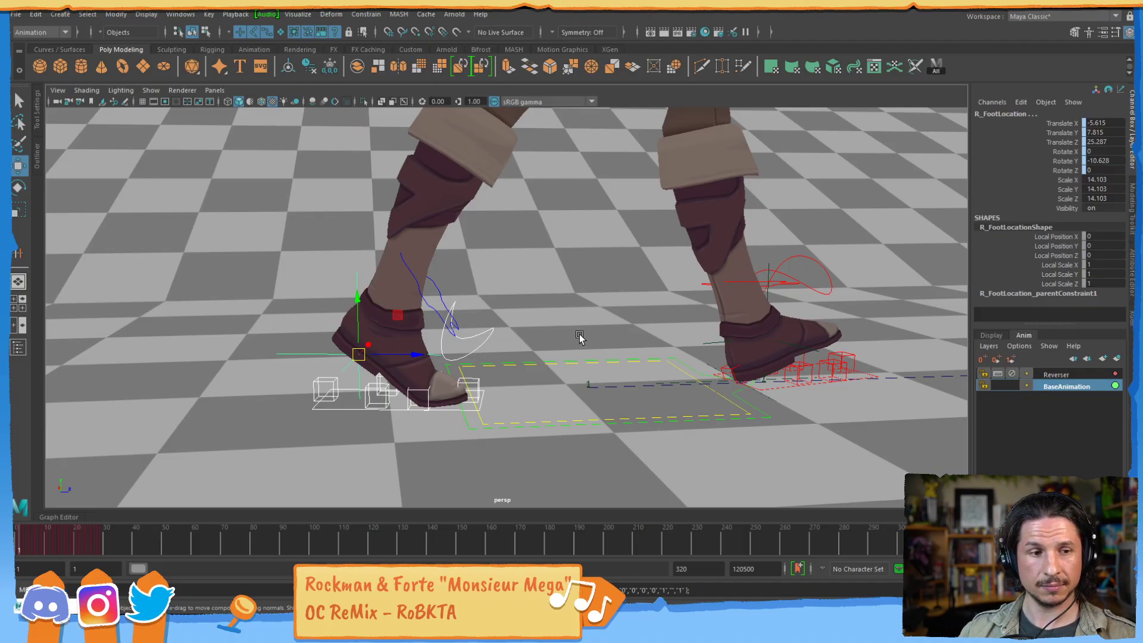
- Bake both foot locators' keyable channels from frame 1 to 100 into a new animation layer, sampling by 1
drag(45, 527, 592, 233)
drag(104, 535, 18, 536)
alt+drag(254, 299, 421, 363)
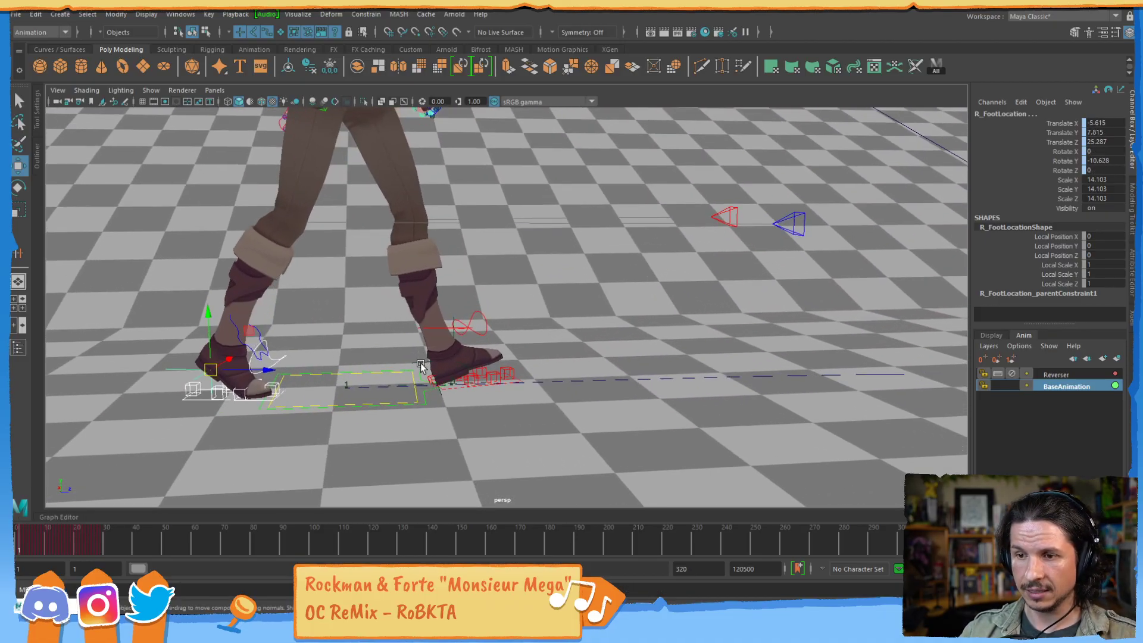
click(423, 364)
click(206, 334)
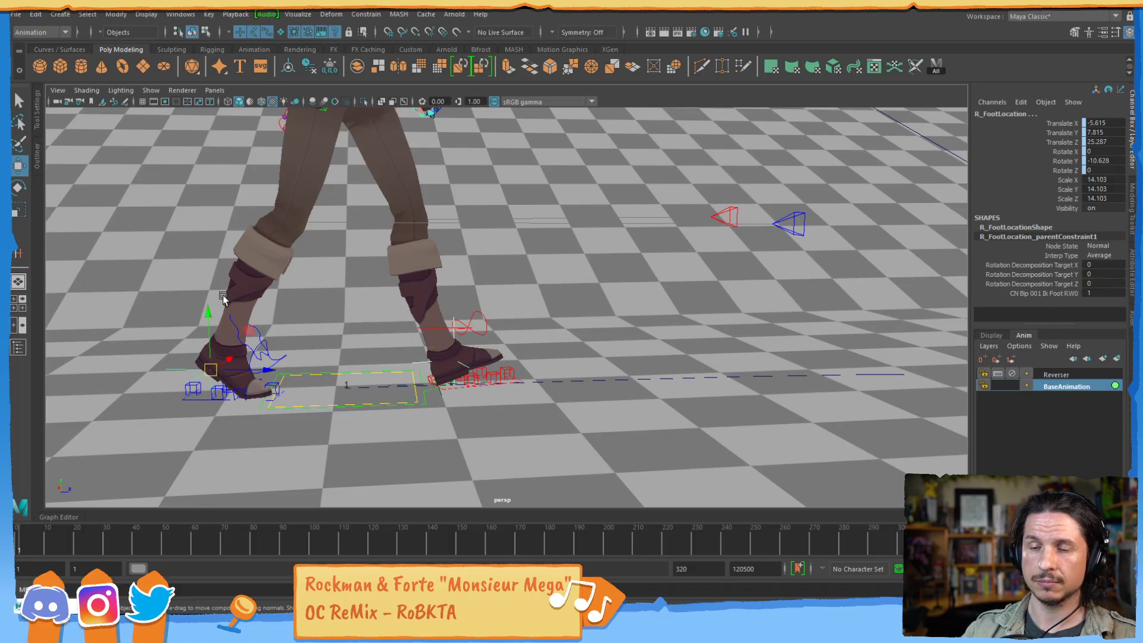
click(36, 14)
mouse_move(73, 122)
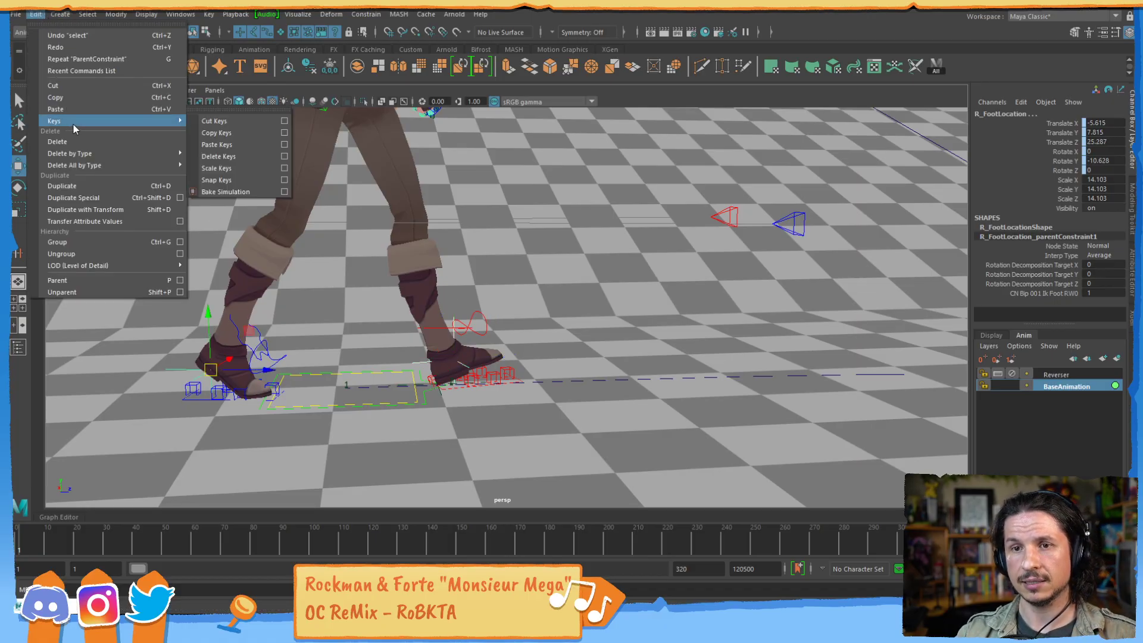
click(287, 195)
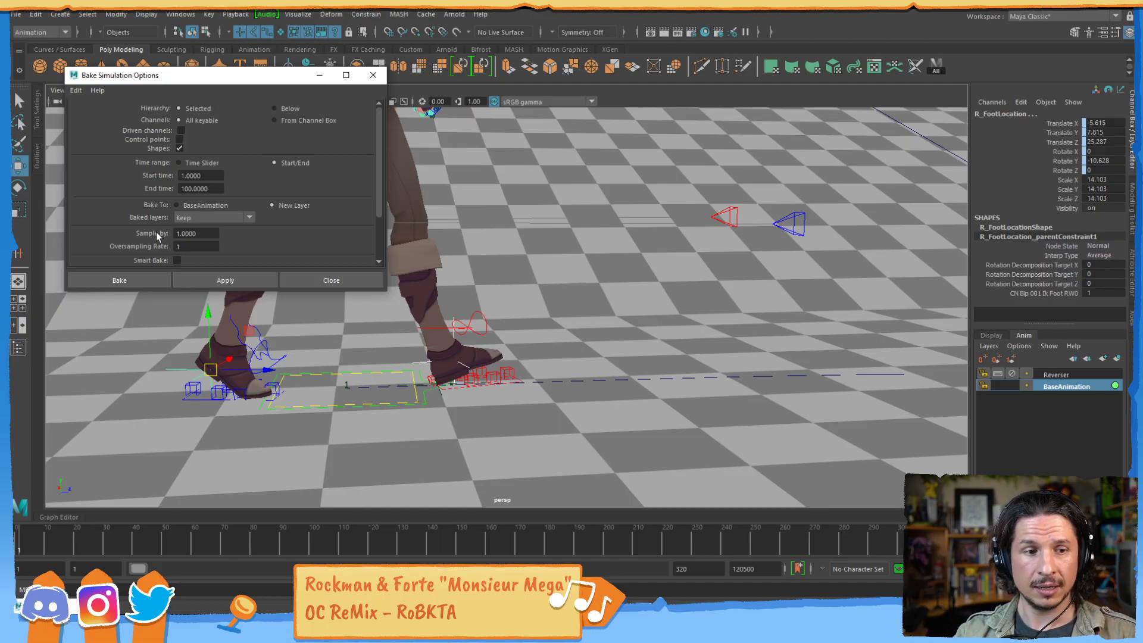
click(152, 280)
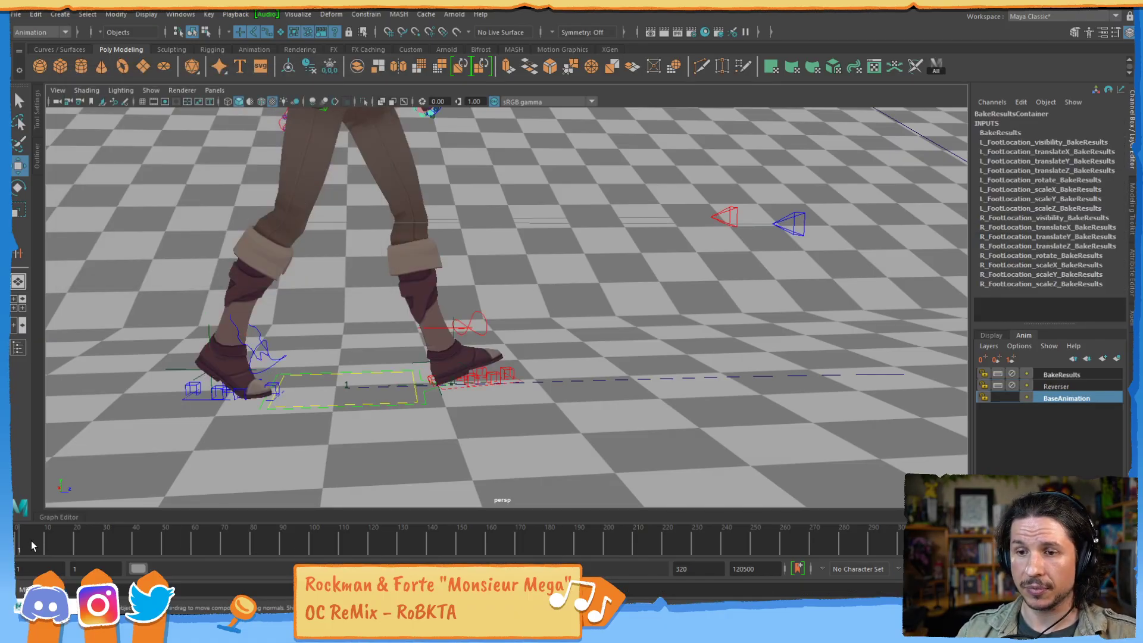
- Check the baked locators over the first frames, return to frame 1, and parent-constrain the left foot IK control to L_FootLocation
drag(33, 546, 74, 542)
click(455, 358)
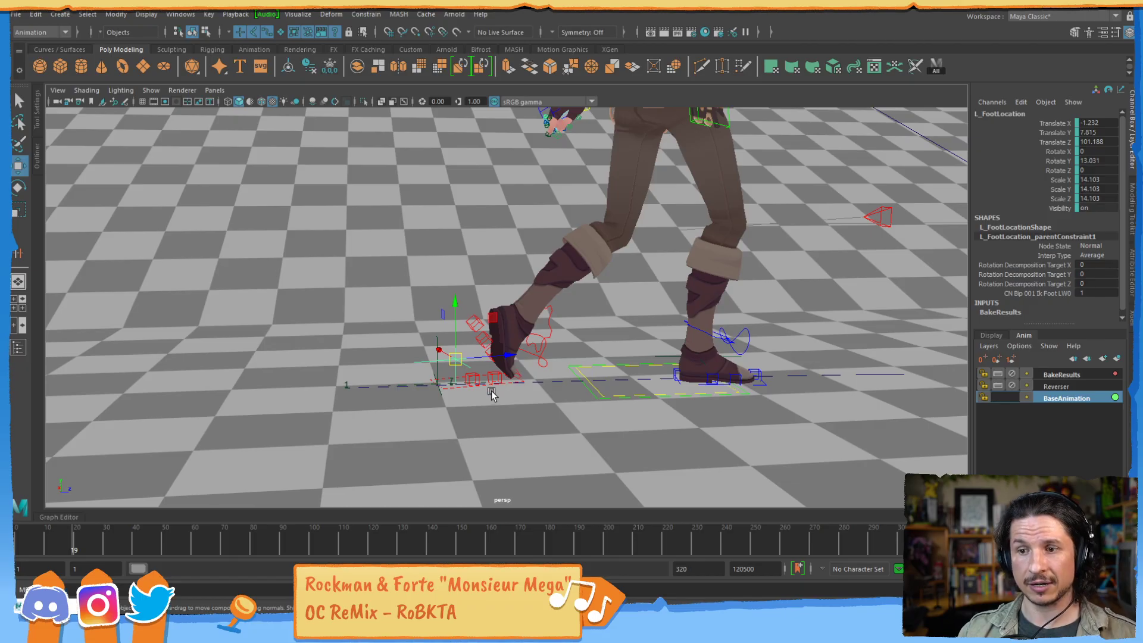
drag(52, 548, 18, 545)
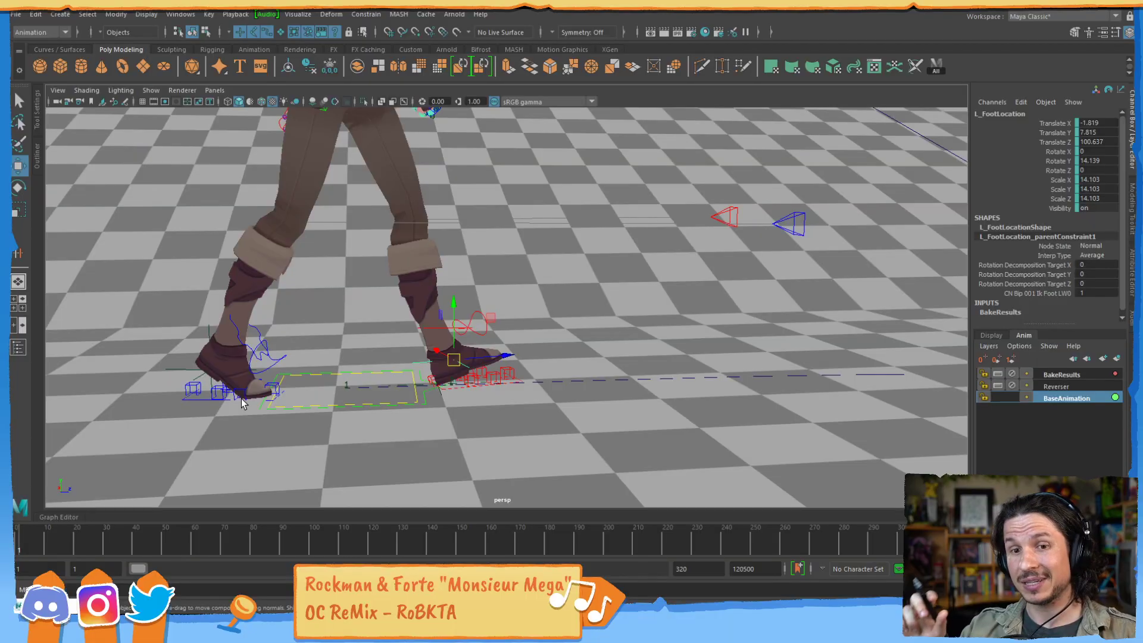
alt+middle_drag(241, 403, 313, 353)
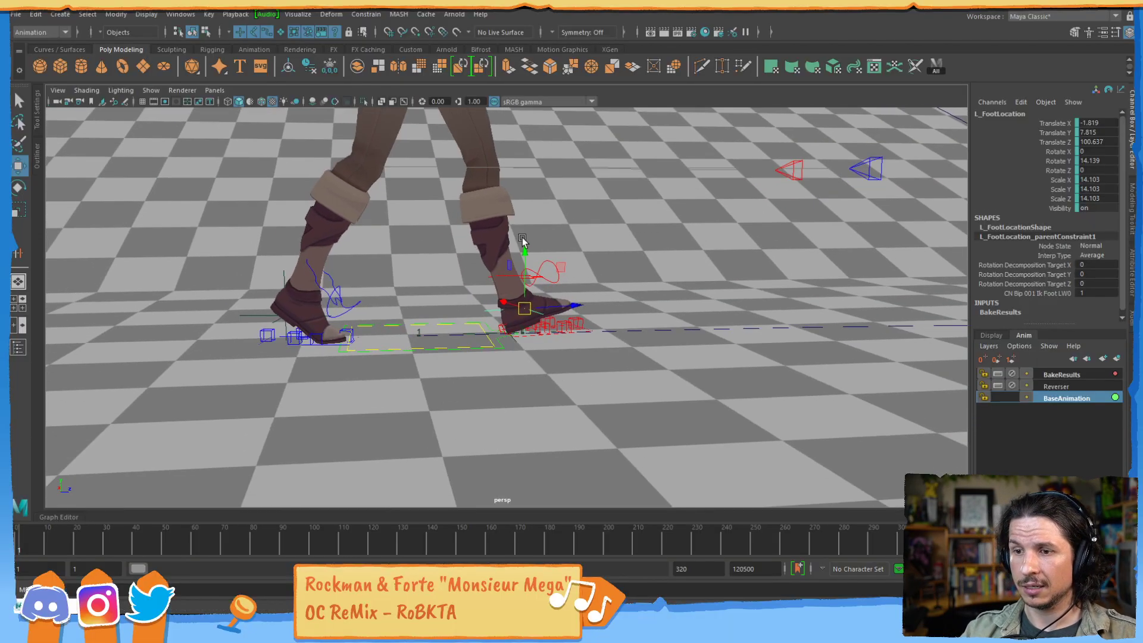
alt+right_drag(316, 351, 735, 273)
mouse_move(571, 324)
alt+middle_down()
mouse_move(530, 342)
mouse_move(563, 322)
alt+middle_up()
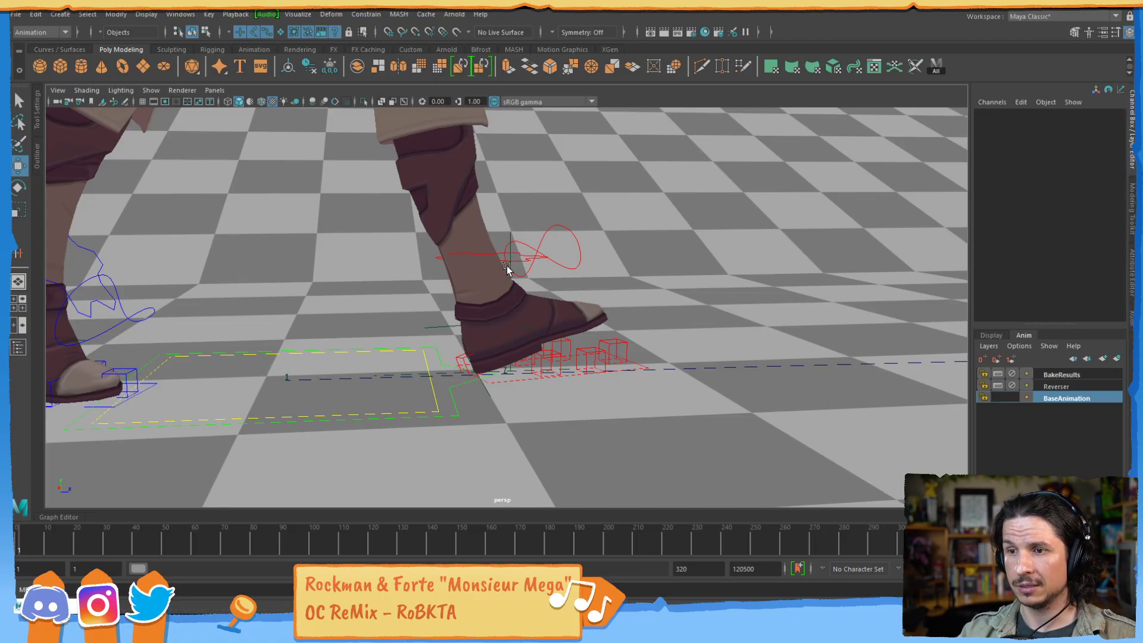
click(528, 381)
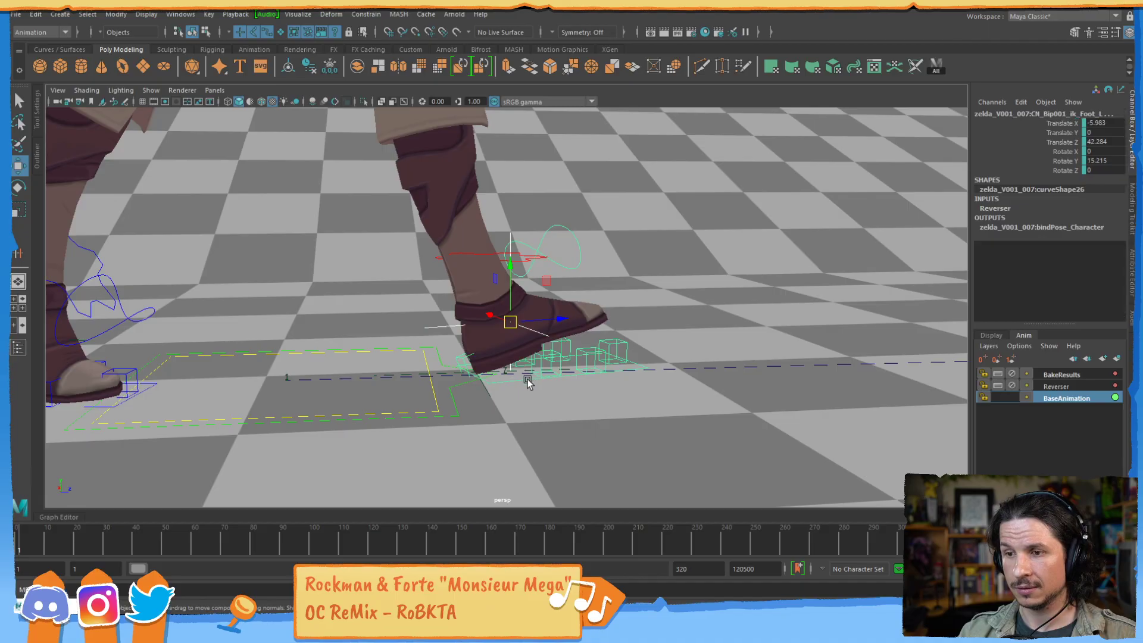
click(366, 13)
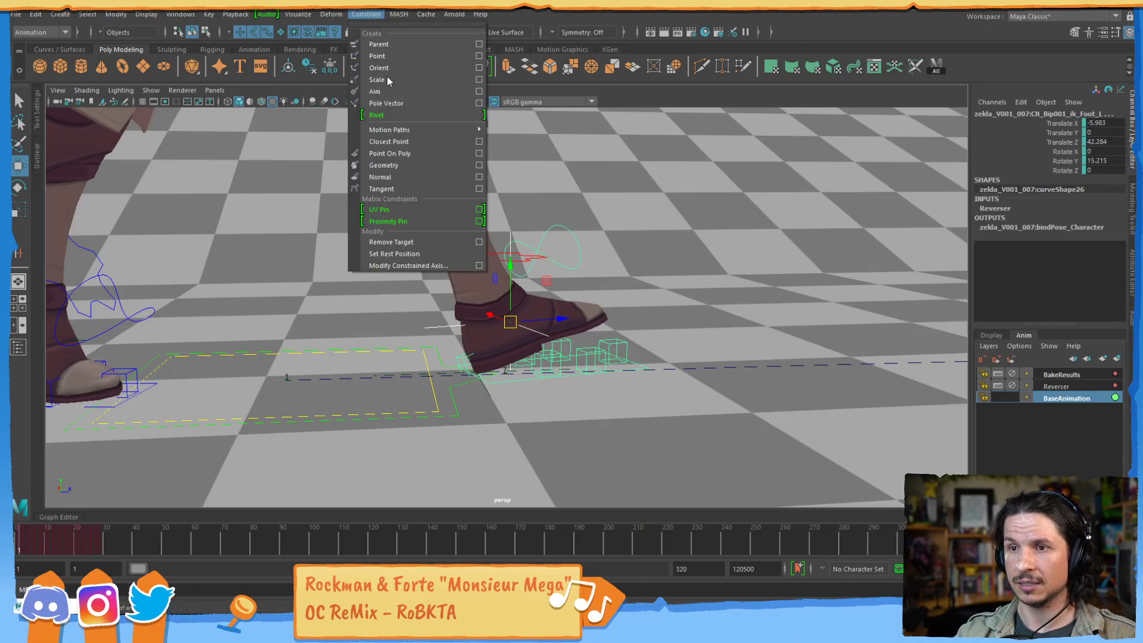
click(398, 44)
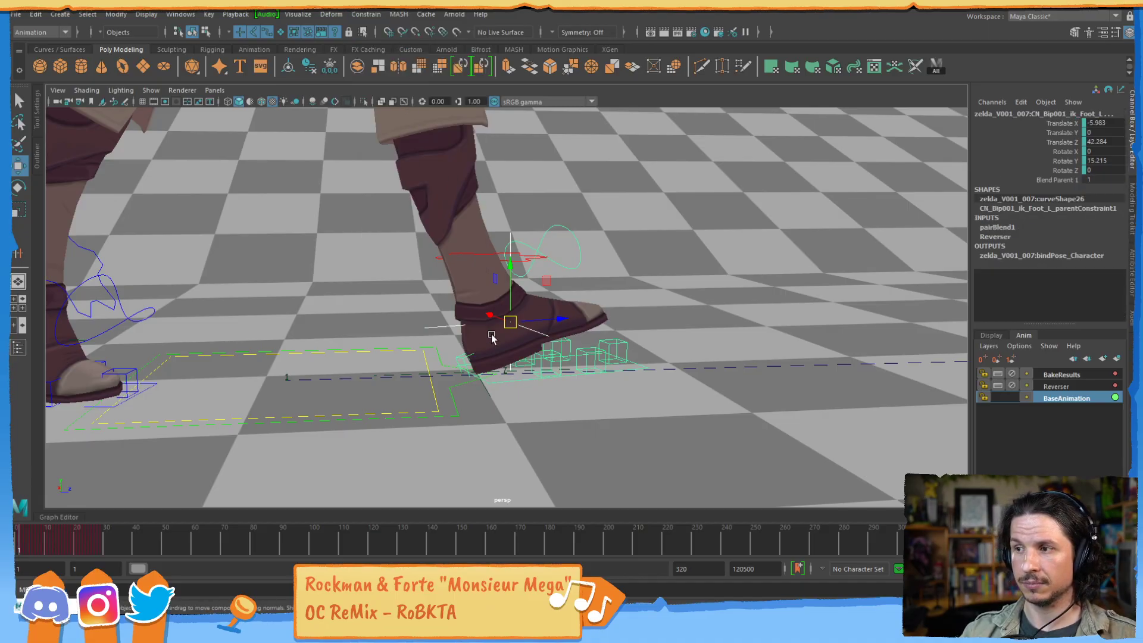
- Parent-constrain the right foot IK control to the R_FootLocation locator
alt+right_drag(491, 338, 324, 321)
alt+middle_drag(325, 321, 477, 301)
click(256, 308)
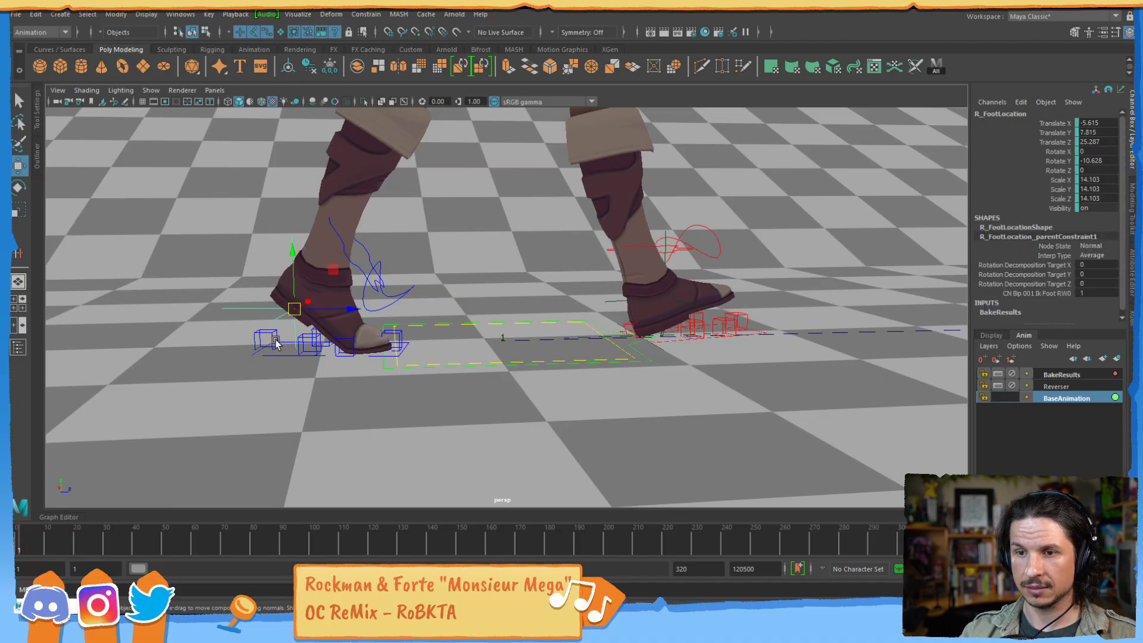
click(285, 356)
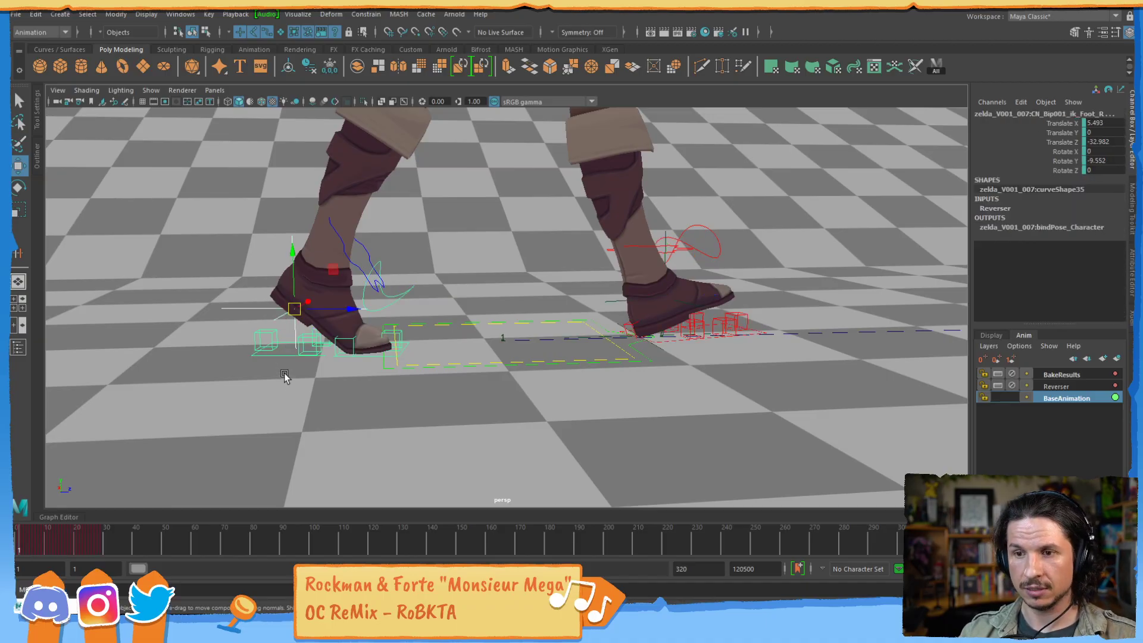
key(g)
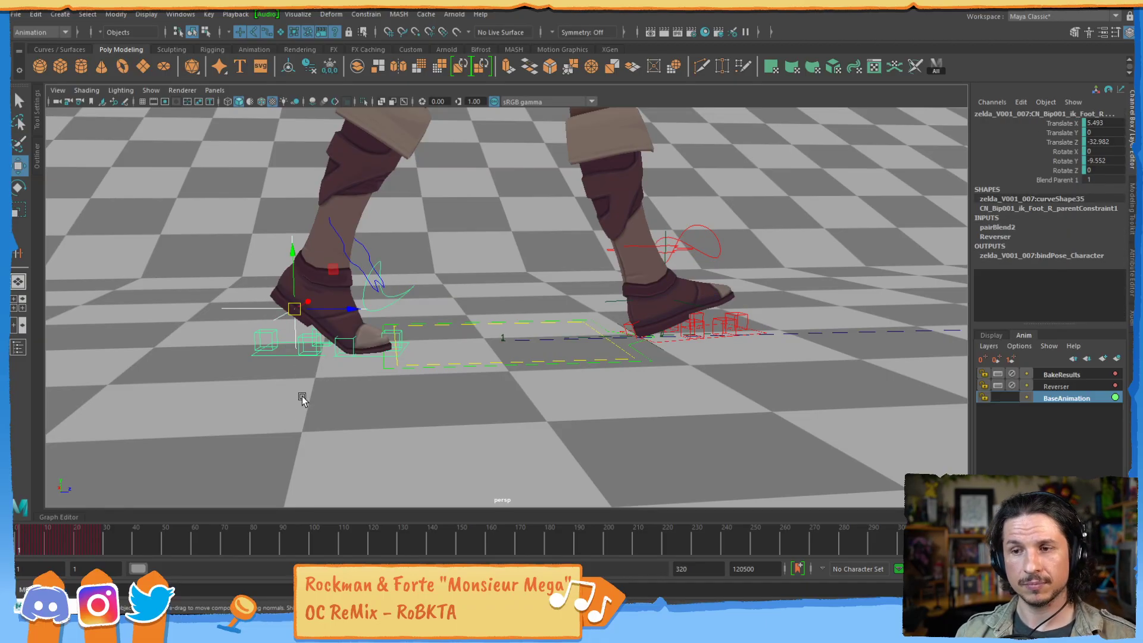
- Scrub through the walk and back to frame 1, examining how the constrained feet follow the character along the path
drag(50, 538, 104, 533)
alt+right_drag(781, 271, 449, 217)
alt+middle_drag(902, 249, 571, 291)
alt+right_drag(572, 292, 470, 357)
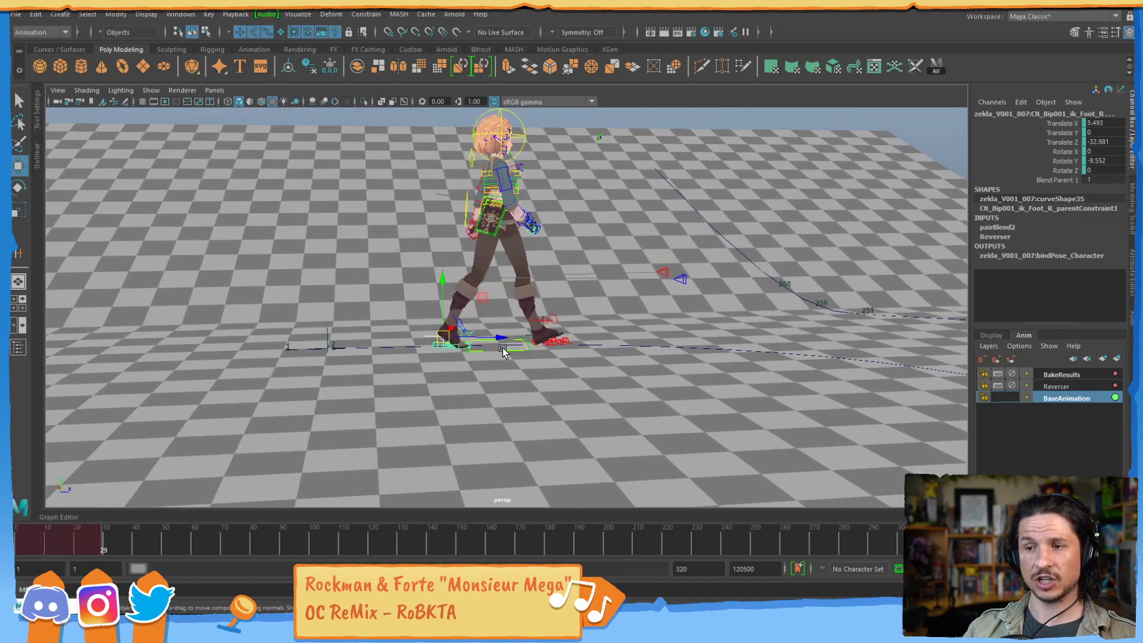
alt+drag(470, 381, 426, 394)
drag(192, 538, 18, 529)
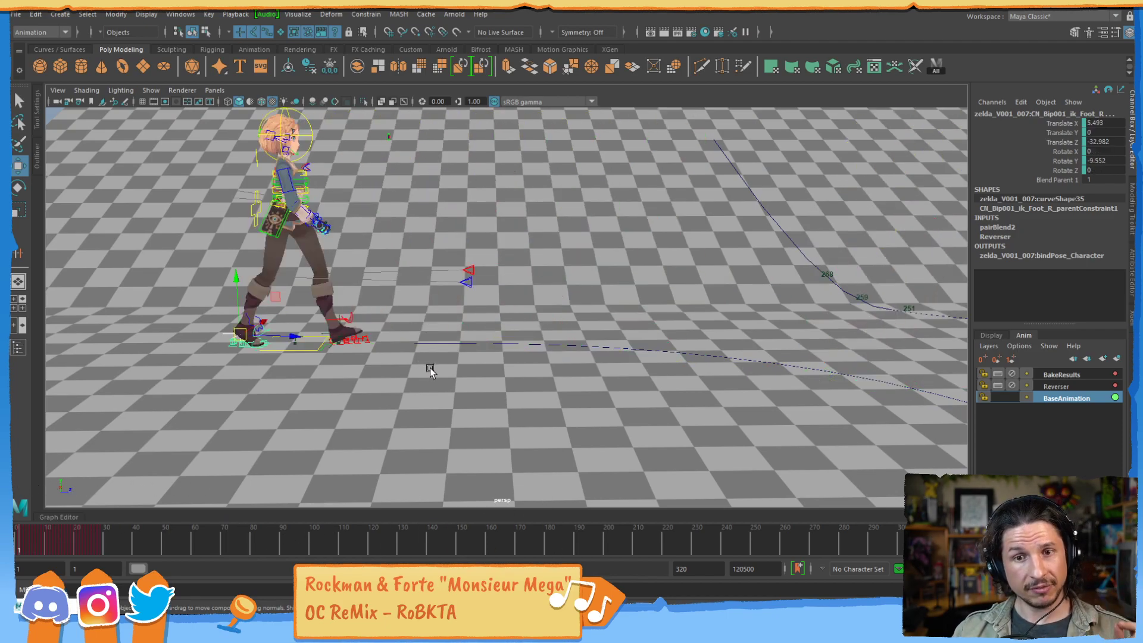
alt+middle_drag(314, 350, 572, 325)
alt+right_drag(571, 325, 851, 331)
alt+middle_drag(658, 314, 528, 327)
alt+right_drag(526, 326, 601, 327)
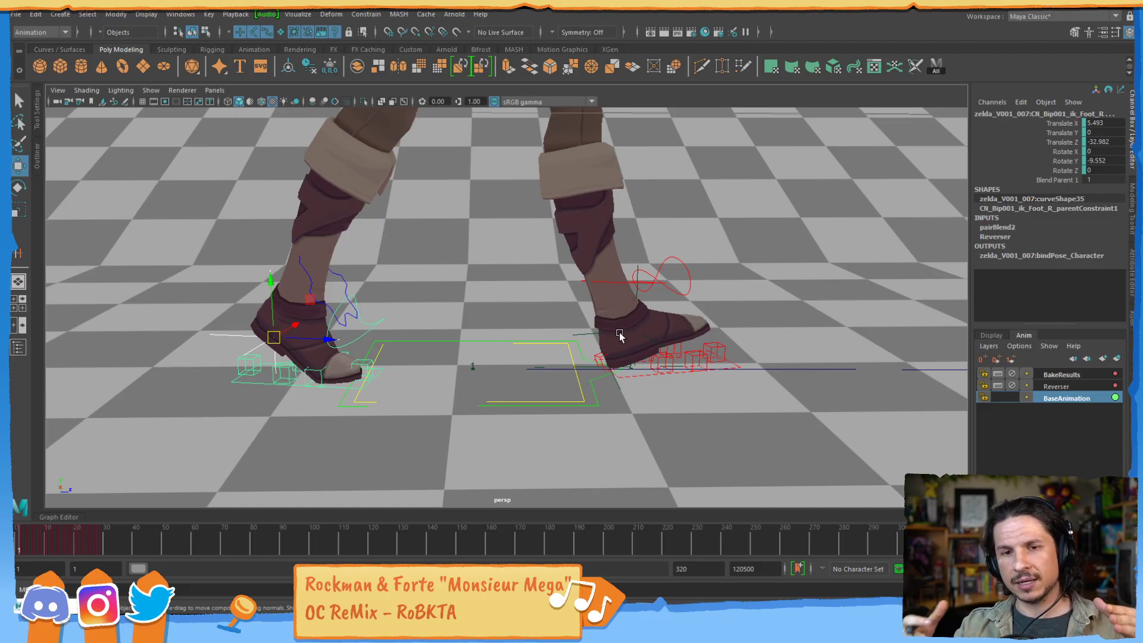
- Try moving the L_FootLocation locator to drive the left foot, and restore its baked pose at frame 1
click(595, 392)
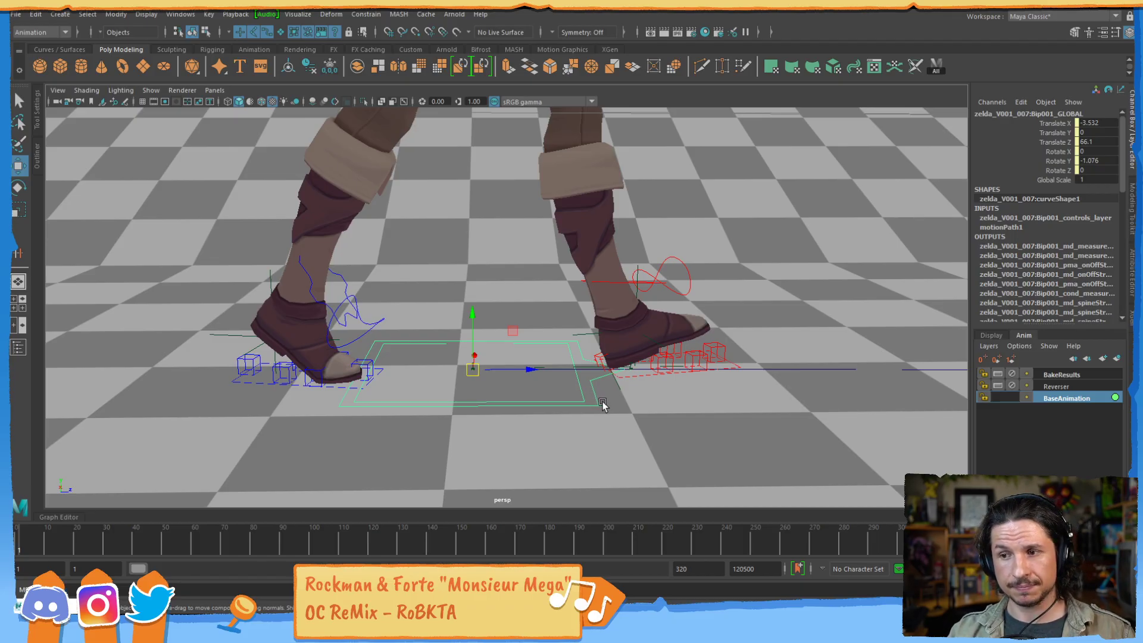
click(629, 288)
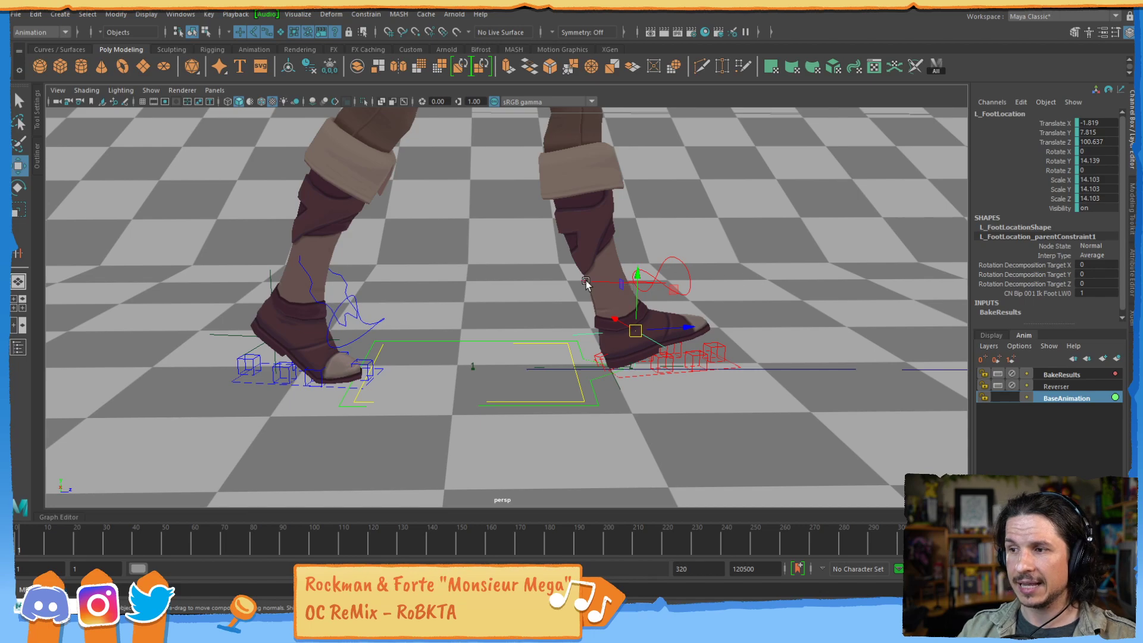
alt+drag(586, 285, 381, 220)
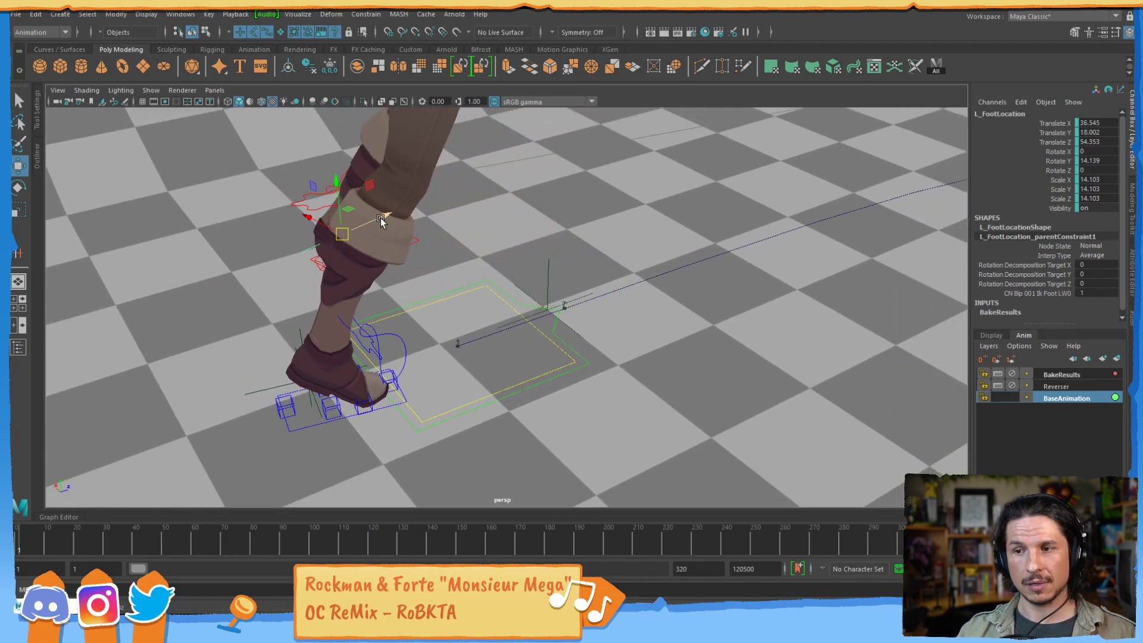
drag(57, 545, 17, 549)
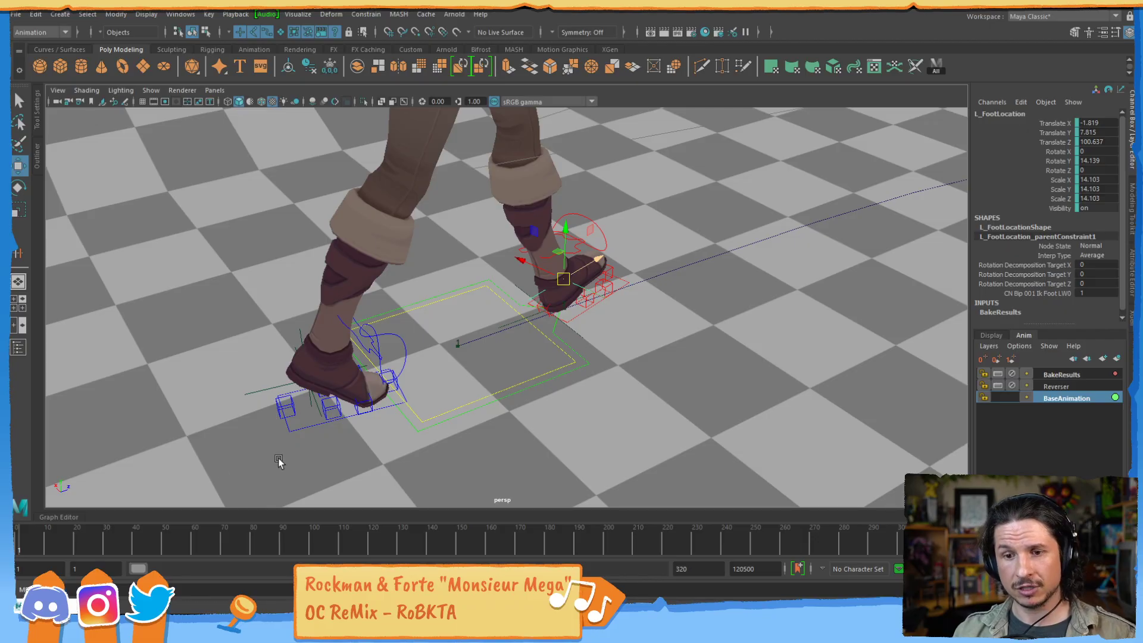
- Open the Graph Editor and examine the L_FootLocation animation curves across the walk
click(65, 517)
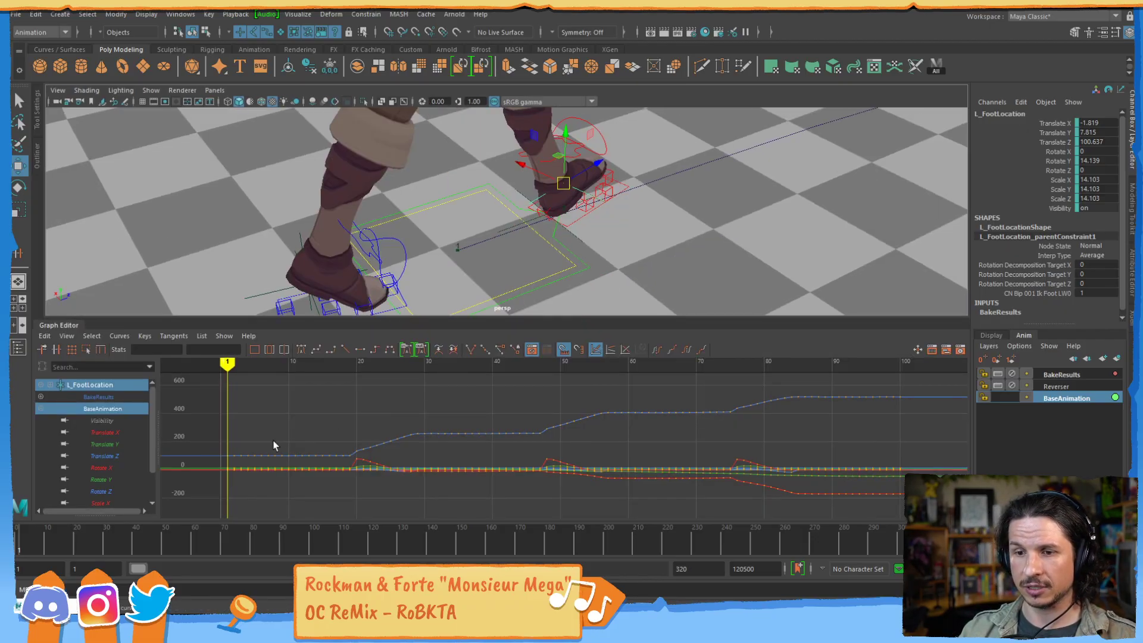
alt+middle_drag(274, 443, 526, 416)
scroll(352, 471, up, 5)
scroll(618, 430, down, 8)
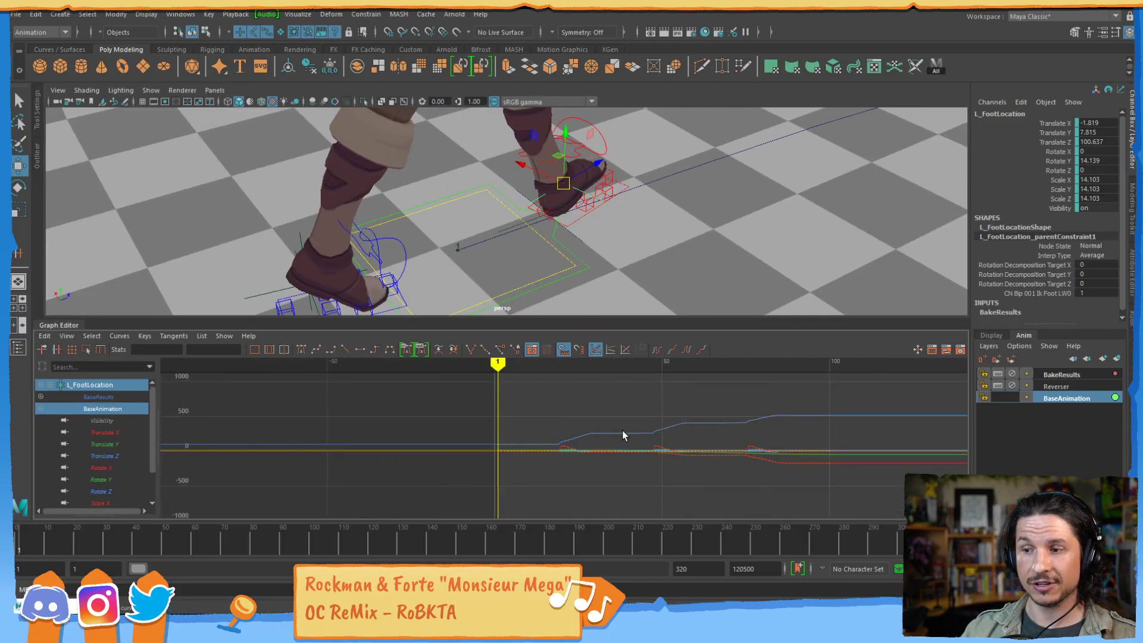
scroll(625, 433, down, 6)
mouse_move(641, 439)
alt+shift+right_down()
mouse_move(610, 416)
mouse_move(652, 443)
alt+shift+right_up()
scroll(703, 457, up, 5)
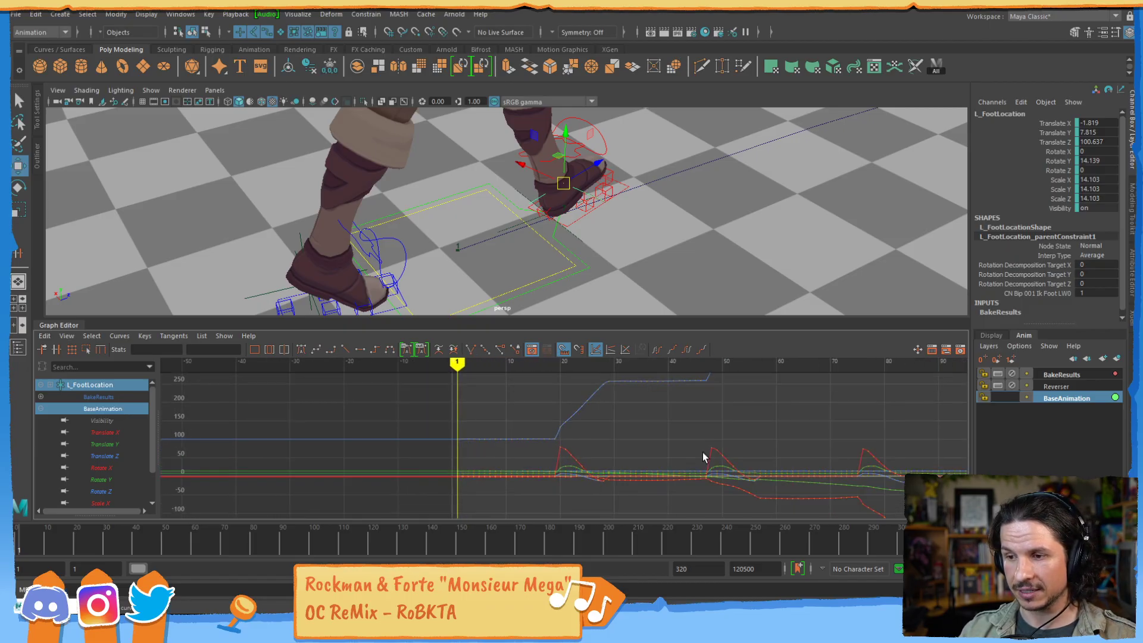
alt+middle_drag(702, 458, 656, 459)
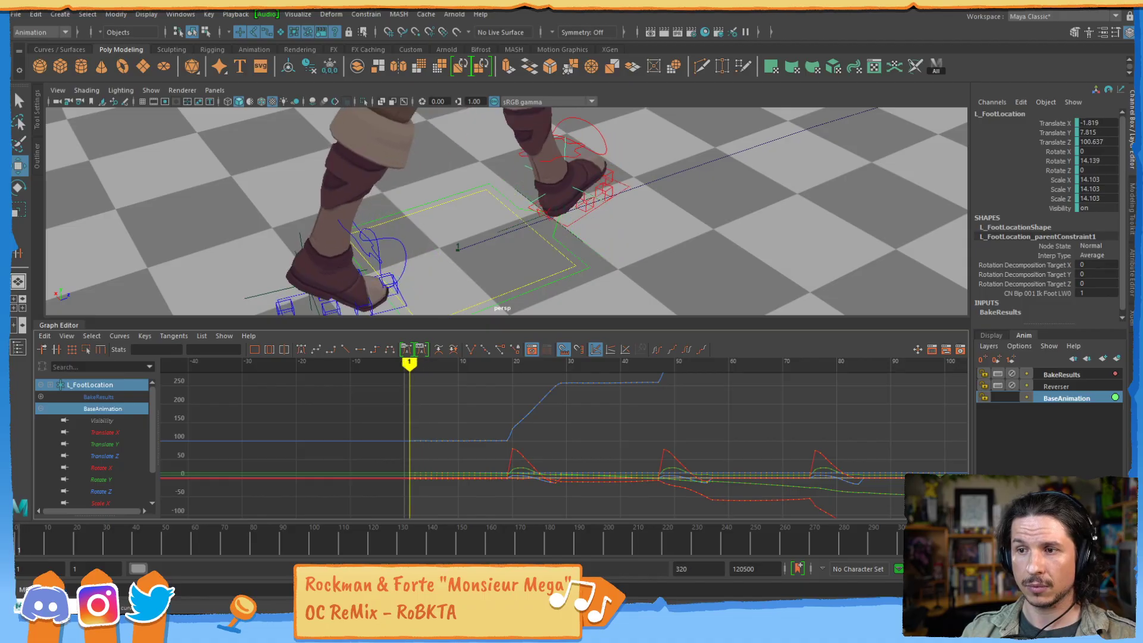
- View the left foot from the side and examine the L_FootLocation curves over roughly the first 30 frames
click(592, 209)
click(585, 194)
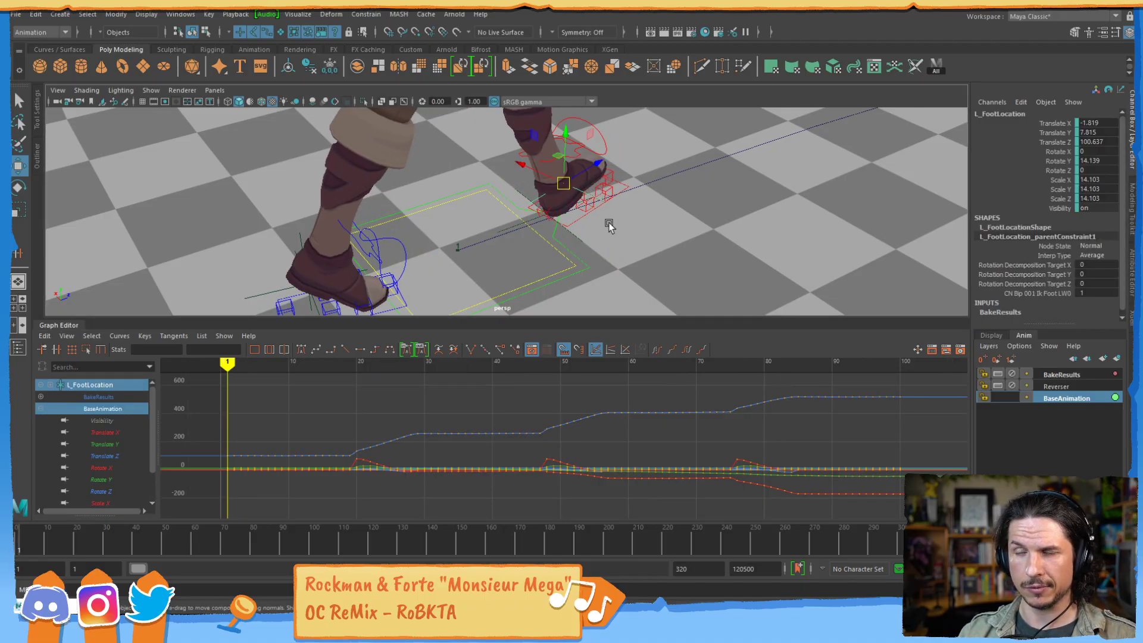
alt+drag(607, 222, 483, 194)
alt+drag(594, 256, 625, 237)
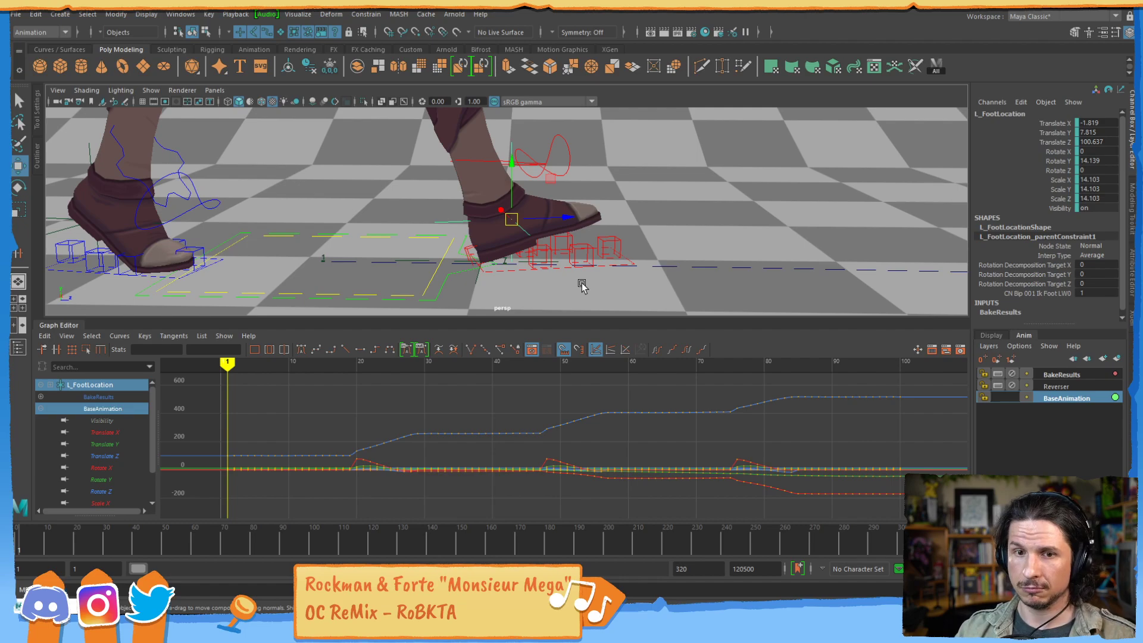
alt+right_drag(318, 455, 490, 431)
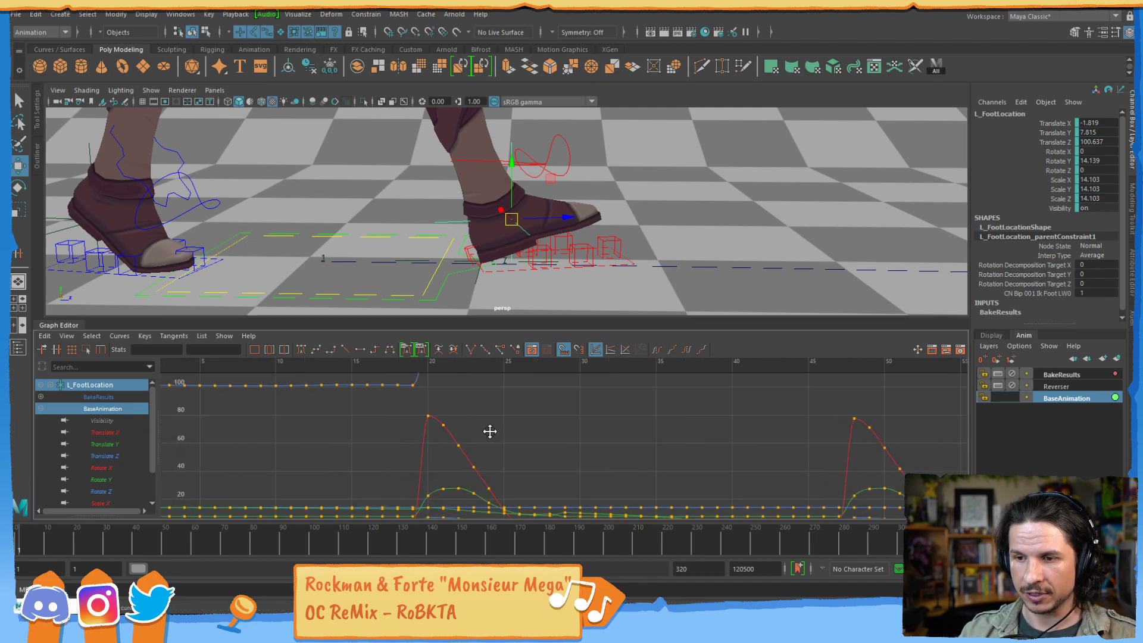
alt+middle_drag(490, 431, 563, 415)
alt+middle_drag(430, 430, 426, 437)
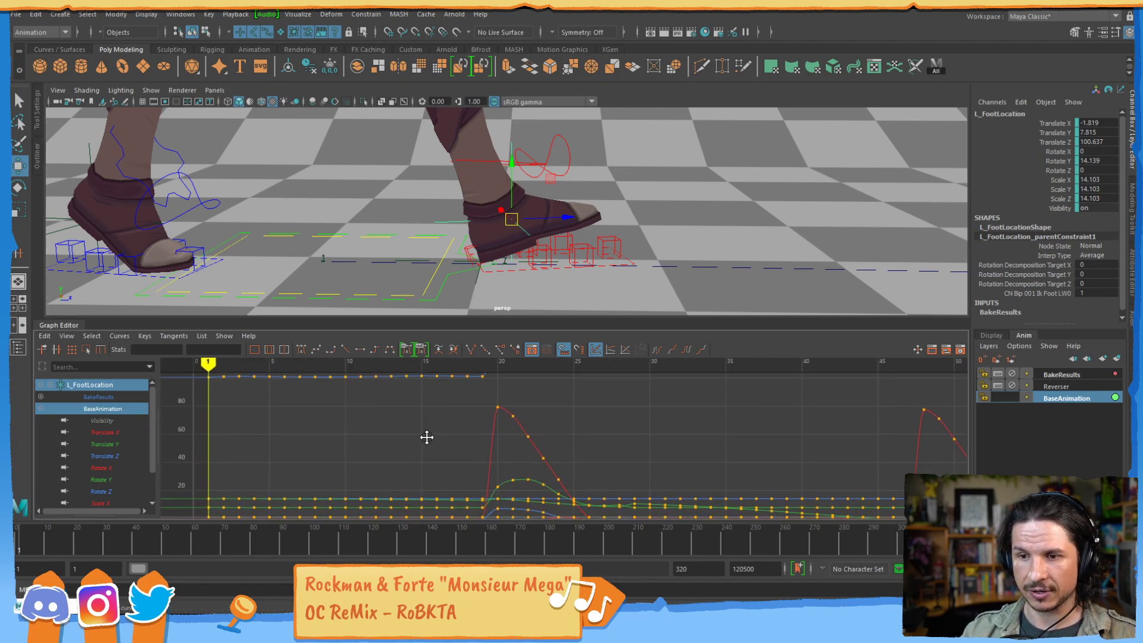
alt+right_drag(427, 437, 298, 450)
alt+right_drag(459, 423, 494, 431)
alt+middle_drag(495, 431, 650, 416)
alt+middle_drag(336, 427, 404, 447)
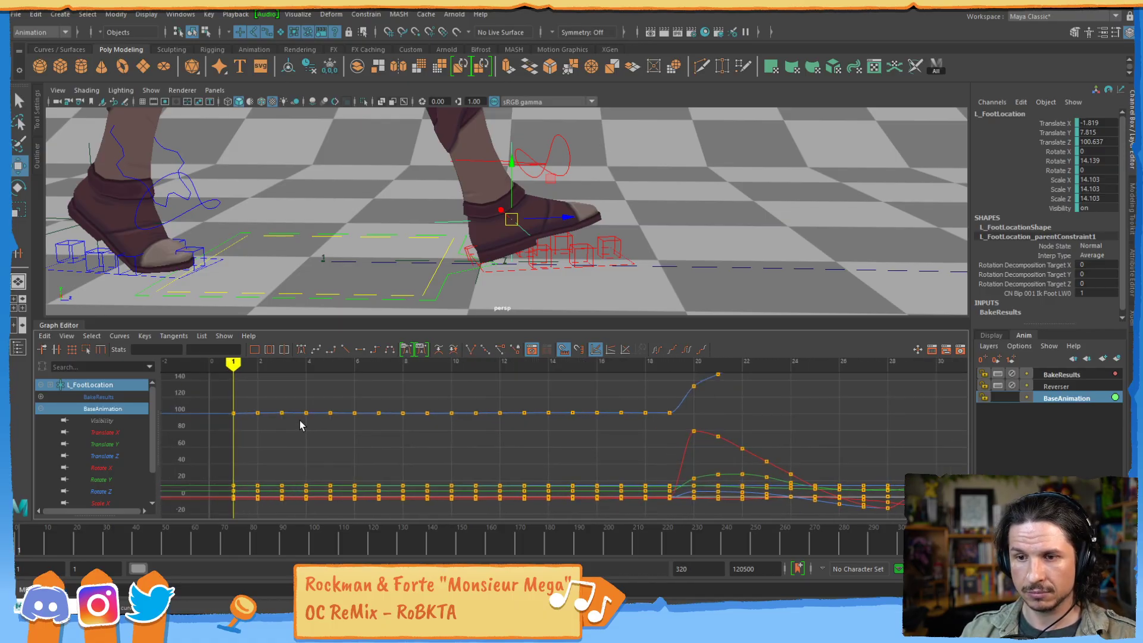
- Step through the left foot's first ground contact and settle on frame 19, just before the locator lifts off
key(period)
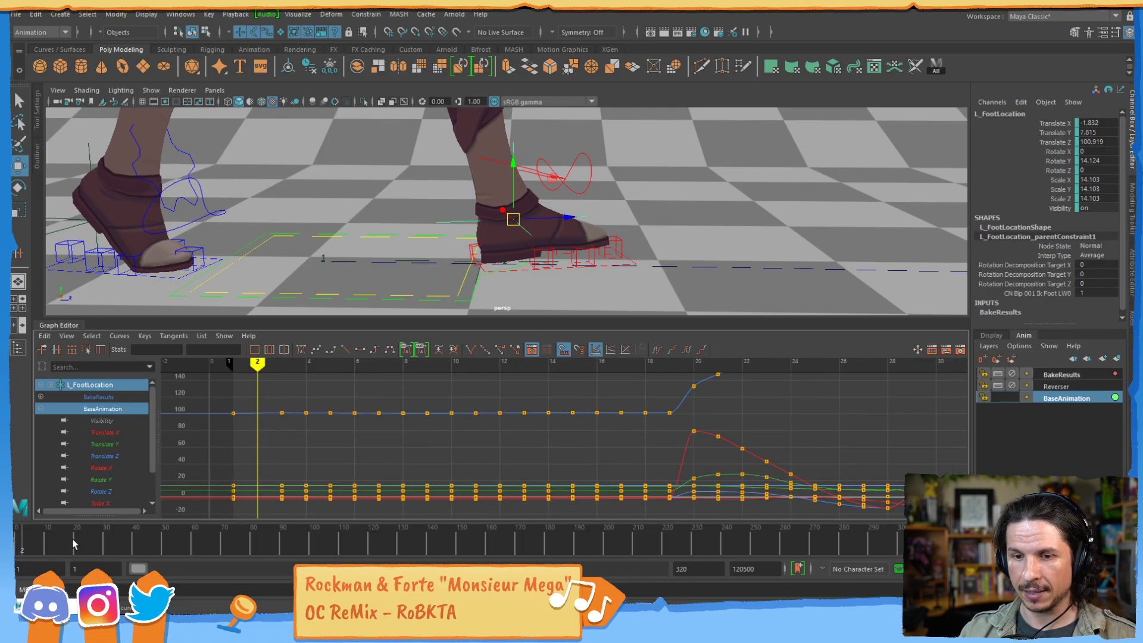
drag(26, 538, 62, 525)
key(alt+period)
key(alt+period)
key(alt+period)
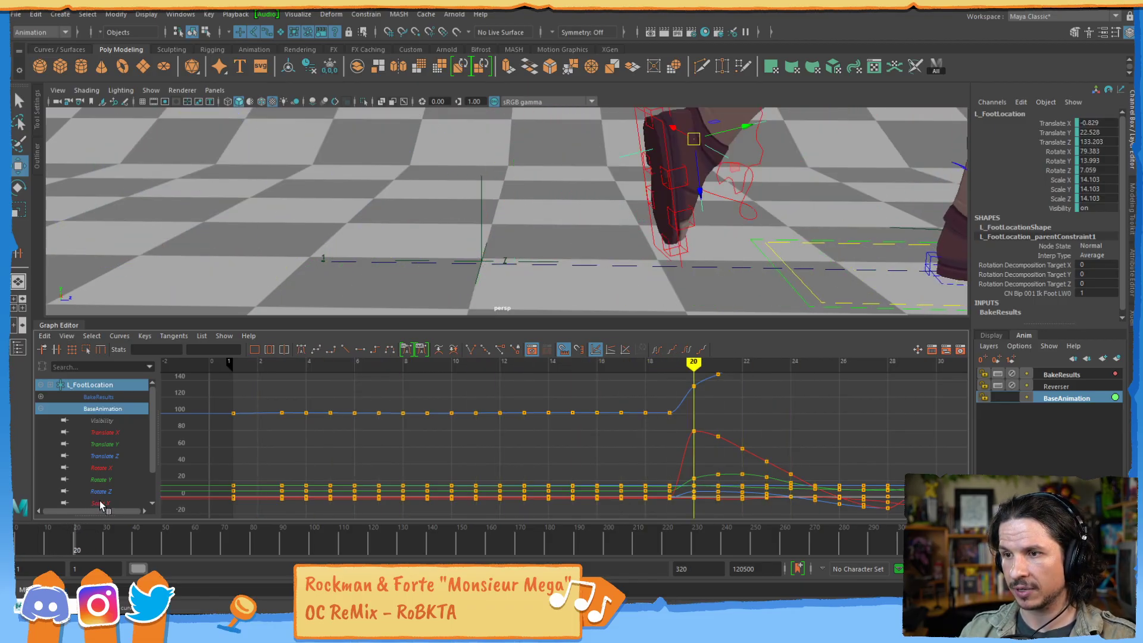
key(alt+comma)
alt+middle_drag(666, 438, 640, 423)
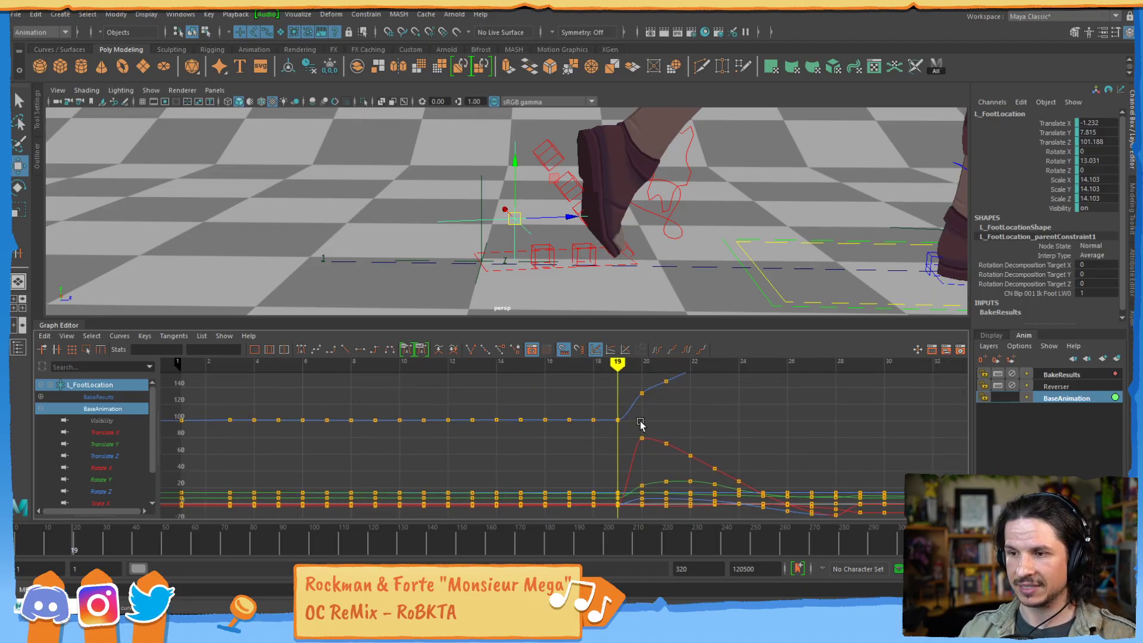
- Delete all L_FootLocation keys between frames 1 and 19, and reselect the locator
drag(598, 420, 208, 528)
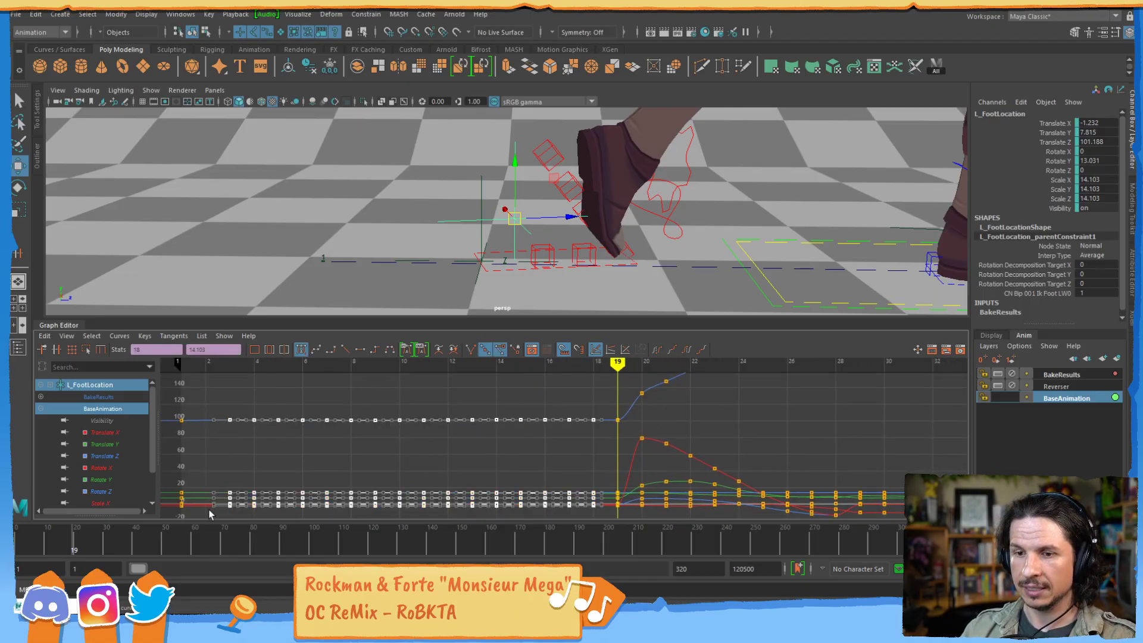
key(Delete)
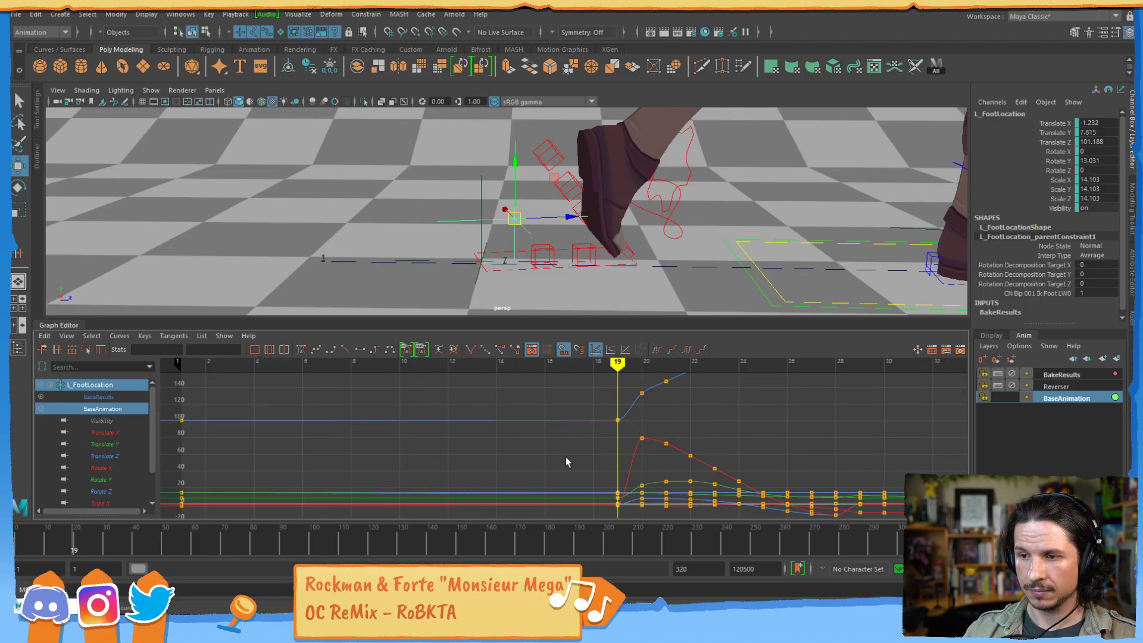
click(512, 157)
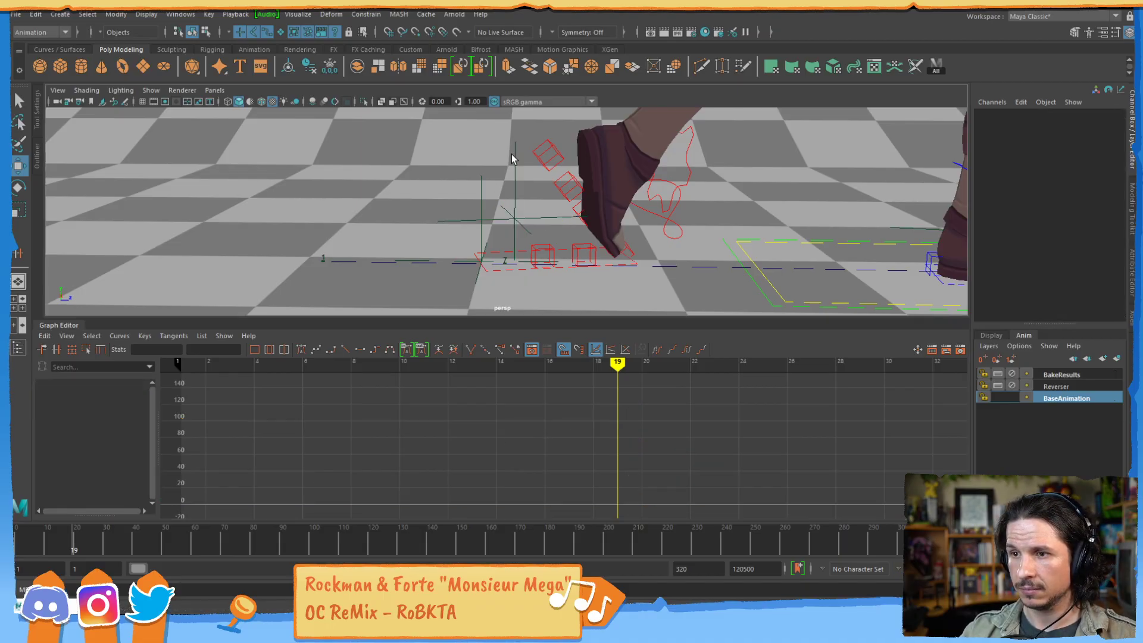
click(516, 161)
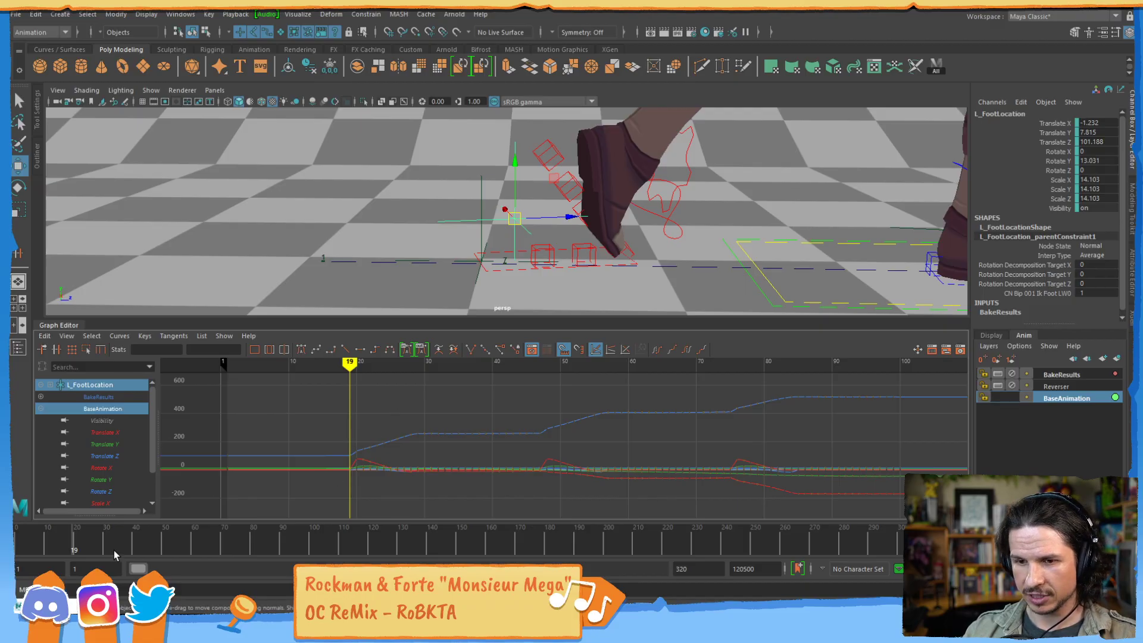
- Try enabling Sync Timeline Display, turn it back off, and look through the time slider's display and key options
right_click(136, 546)
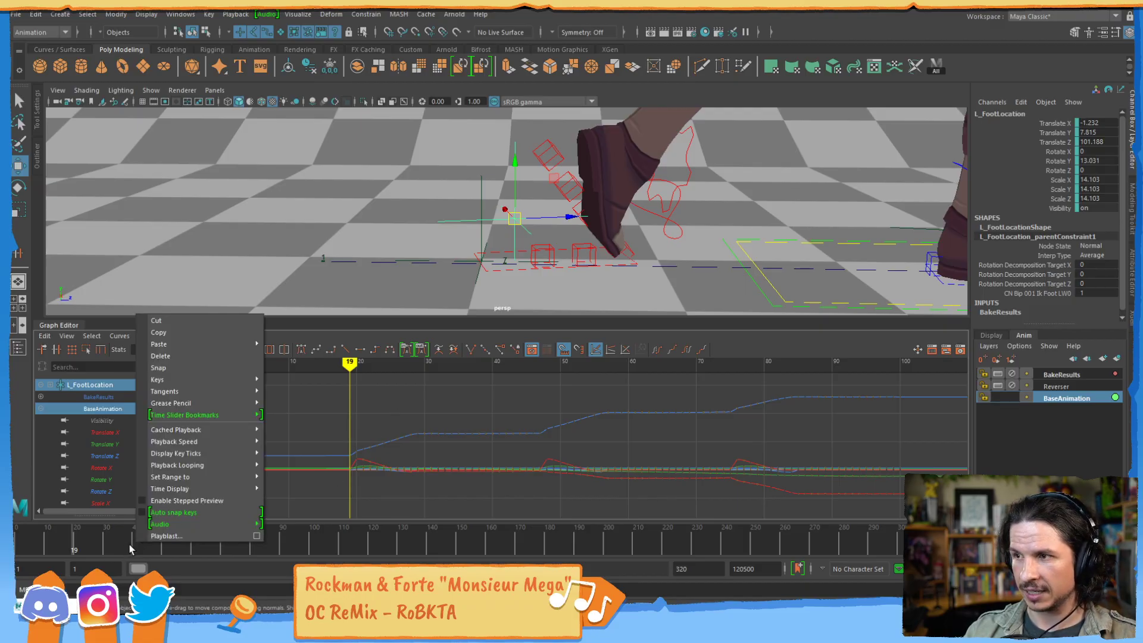
click(991, 102)
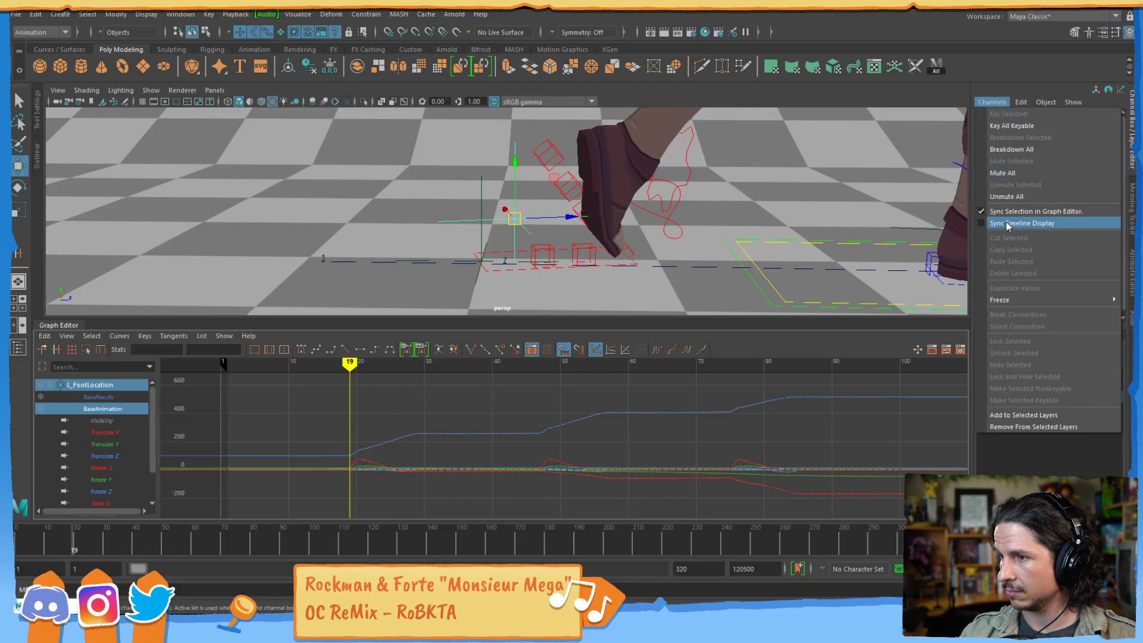
click(1007, 224)
click(993, 104)
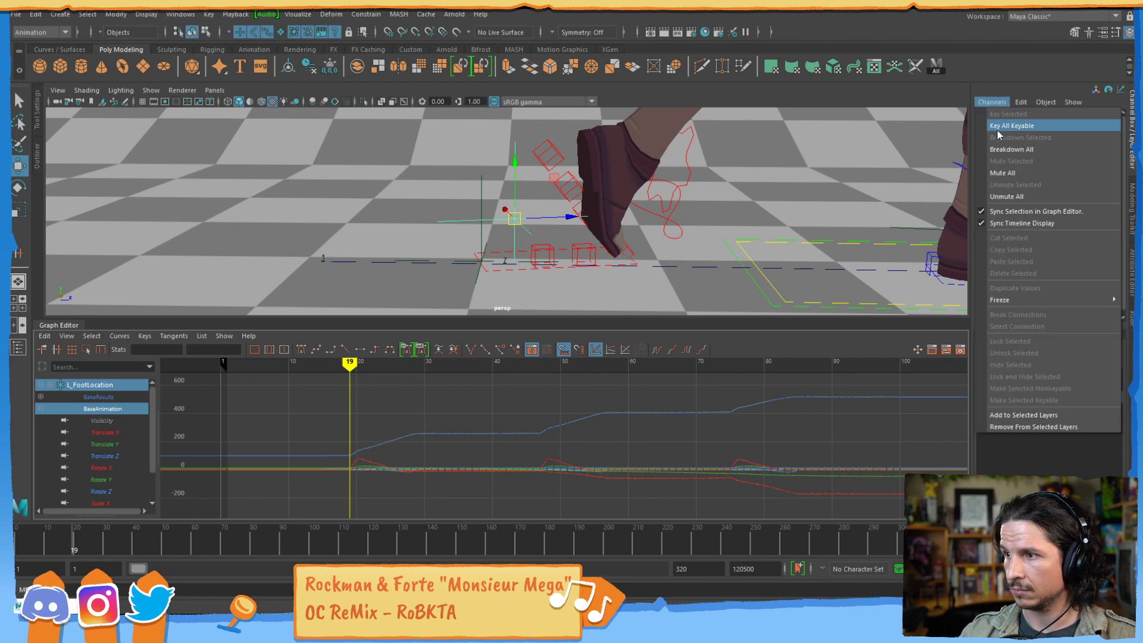
click(1007, 224)
click(65, 544)
right_click(81, 545)
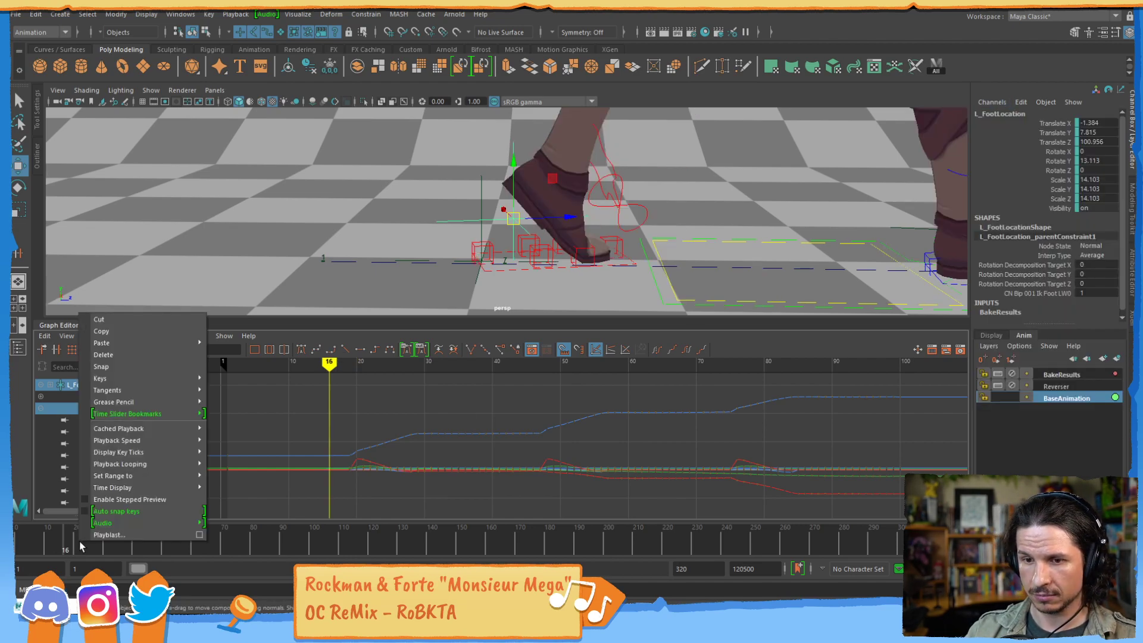
mouse_move(140, 419)
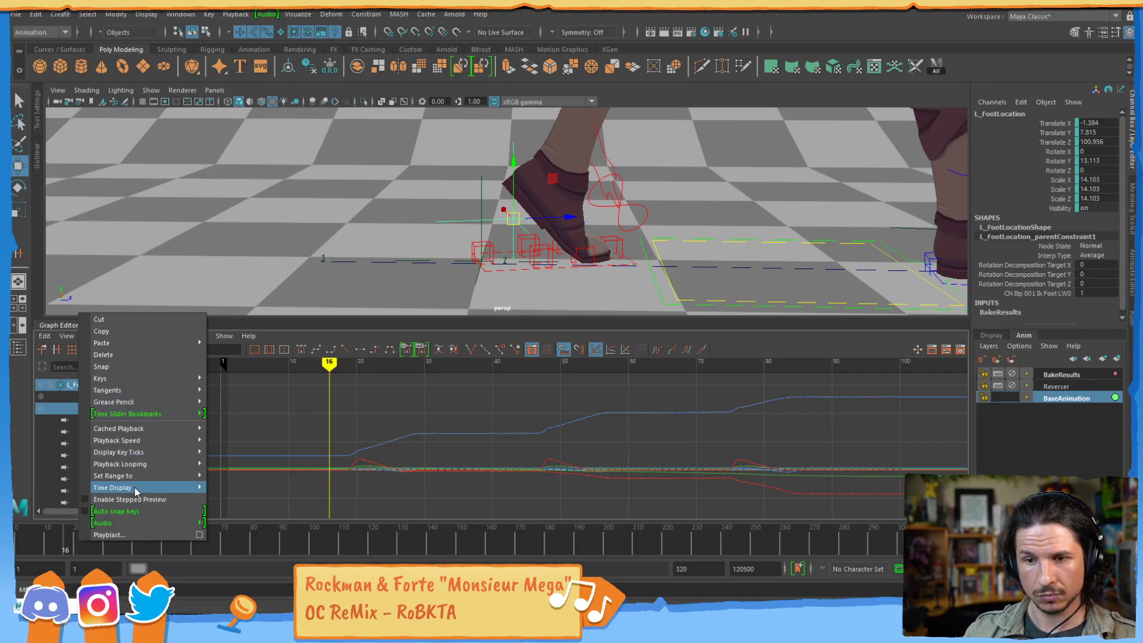
mouse_move(146, 488)
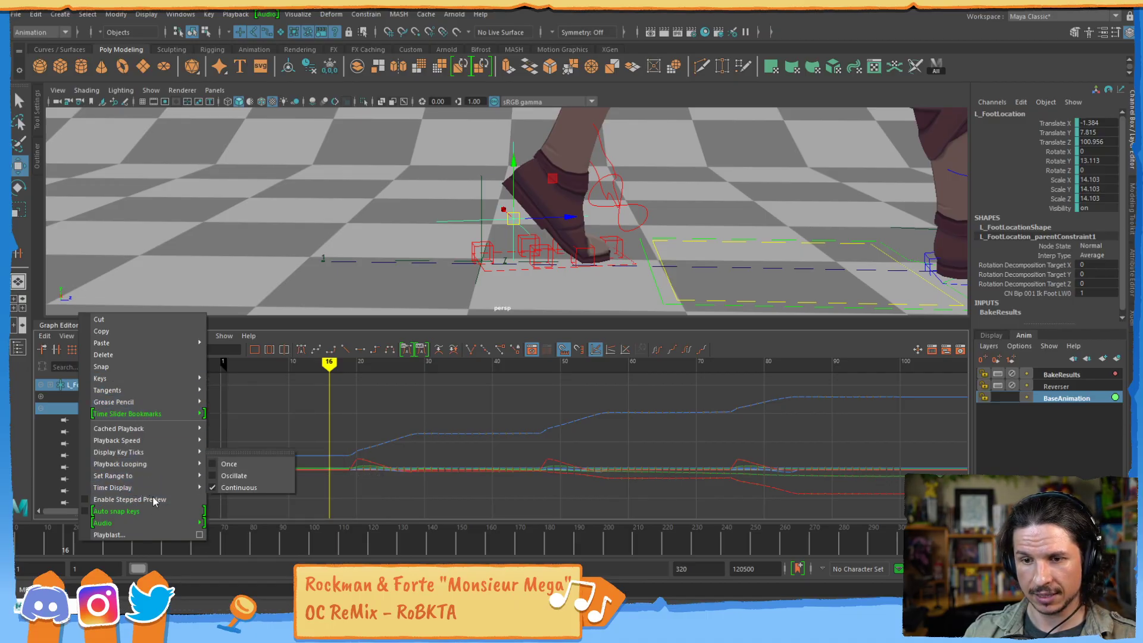
mouse_move(158, 445)
mouse_move(153, 378)
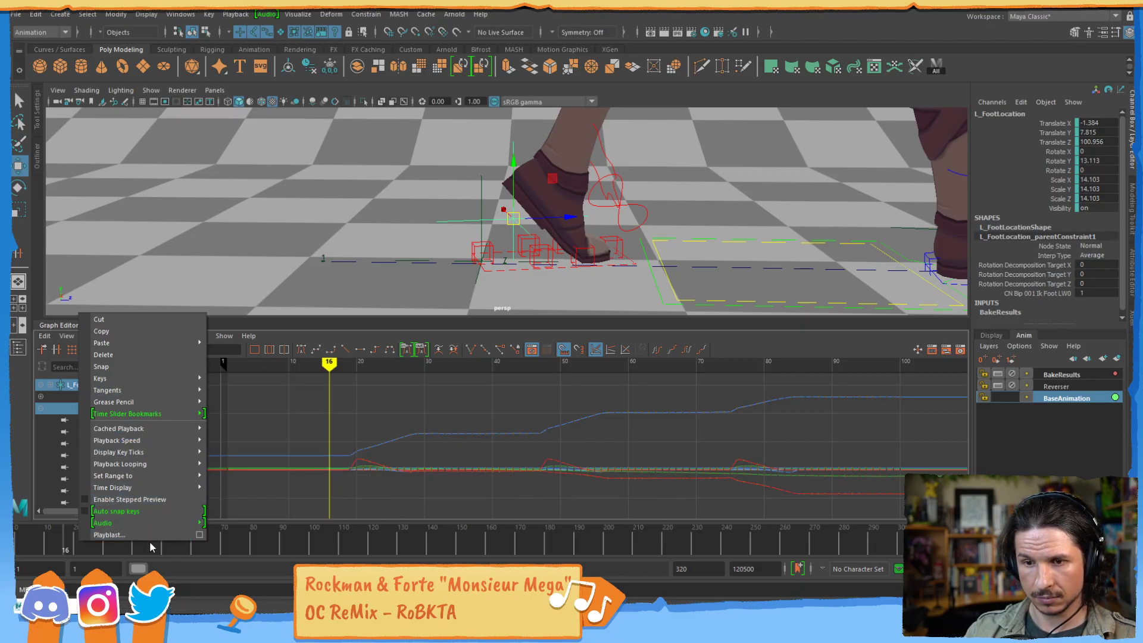
click(49, 553)
- Copy the L_FootLocation pose from frame 19 to frame 1 and key it there
alt+middle_drag(349, 467, 537, 456)
alt+shift+right_drag(532, 457, 502, 428)
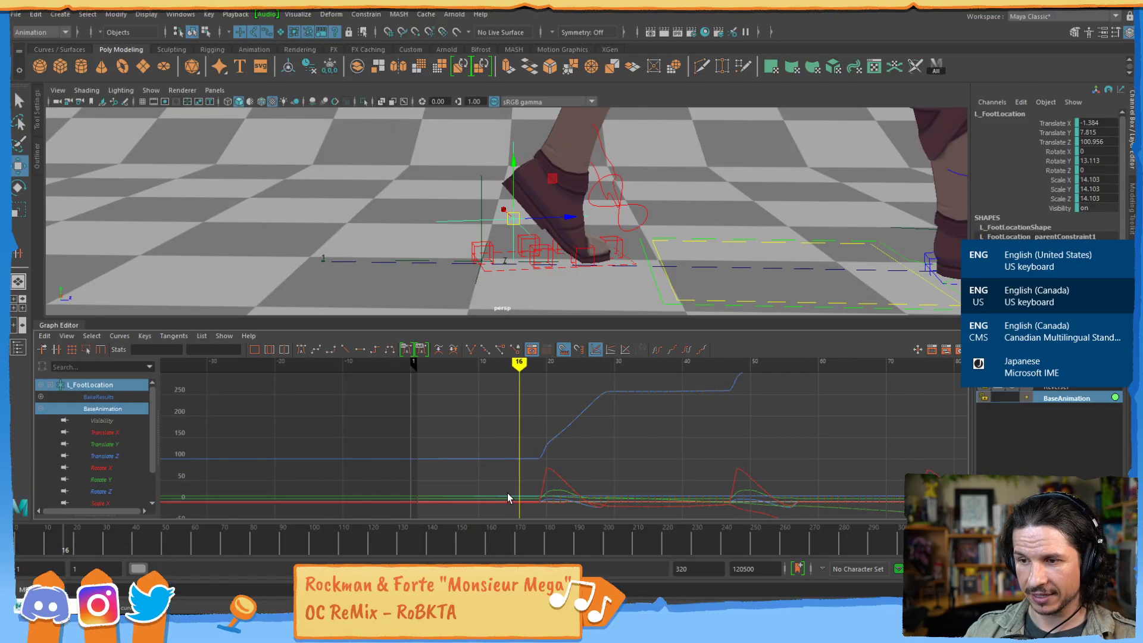
alt+middle_drag(474, 465, 479, 414)
alt+shift+right_drag(479, 413, 504, 396)
alt+middle_drag(504, 396, 631, 423)
alt+shift+right_drag(631, 423, 633, 432)
mouse_move(633, 432)
alt+shift+right_down()
mouse_move(612, 431)
mouse_move(621, 431)
alt+shift+right_up()
drag(56, 543, 74, 543)
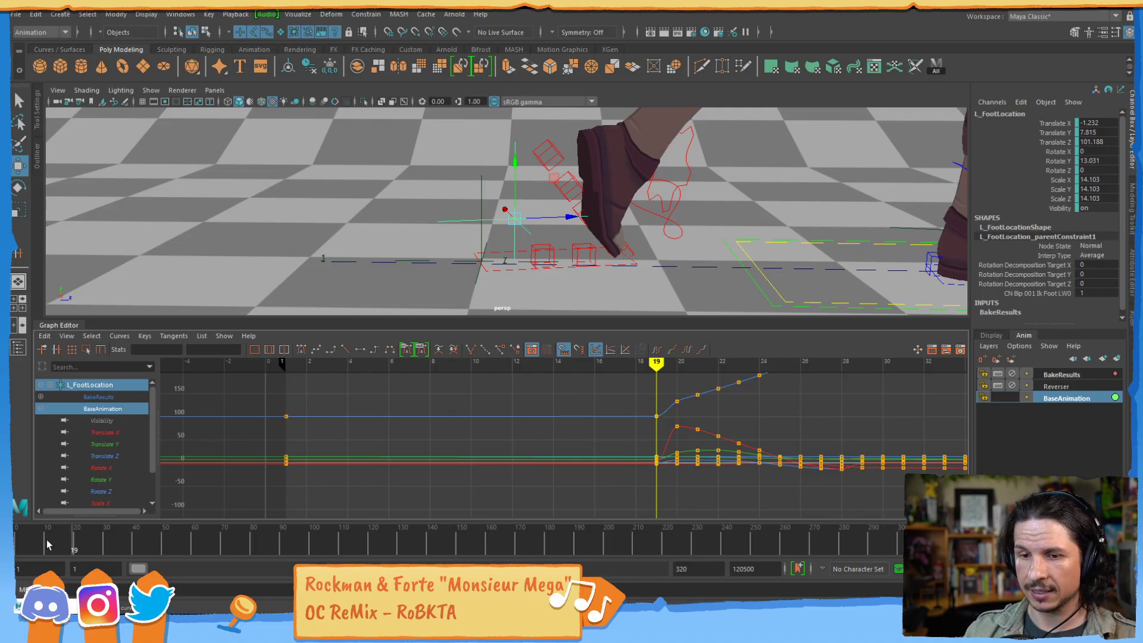
drag(72, 548, 16, 558)
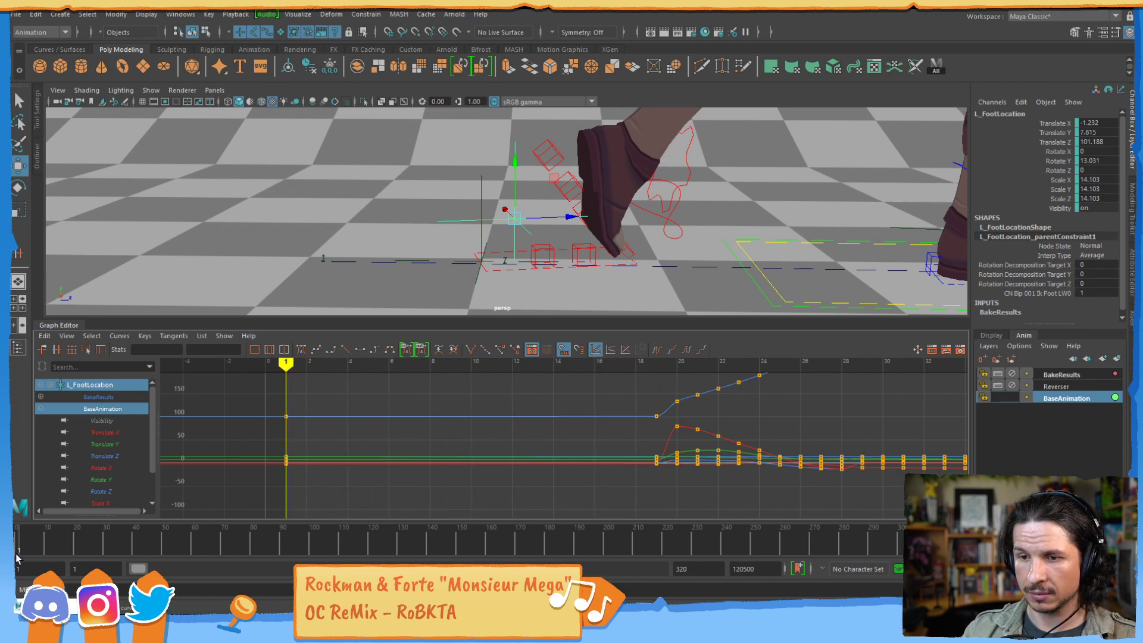
key(s)
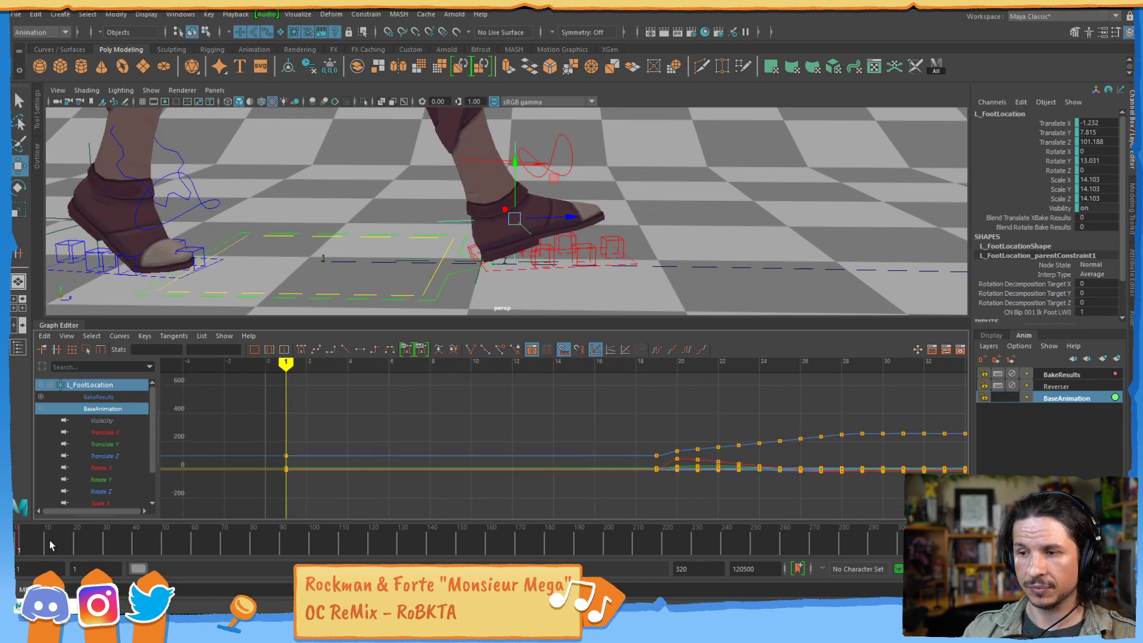
- Check the L_FootLocation curve between frames 1 and 19, reselect the locator, and make BakeResults the active animation layer
mouse_move(491, 446)
alt+right_down()
mouse_move(466, 439)
mouse_move(479, 434)
mouse_move(476, 413)
mouse_move(498, 445)
mouse_move(492, 490)
mouse_move(494, 405)
mouse_move(500, 444)
alt+right_up()
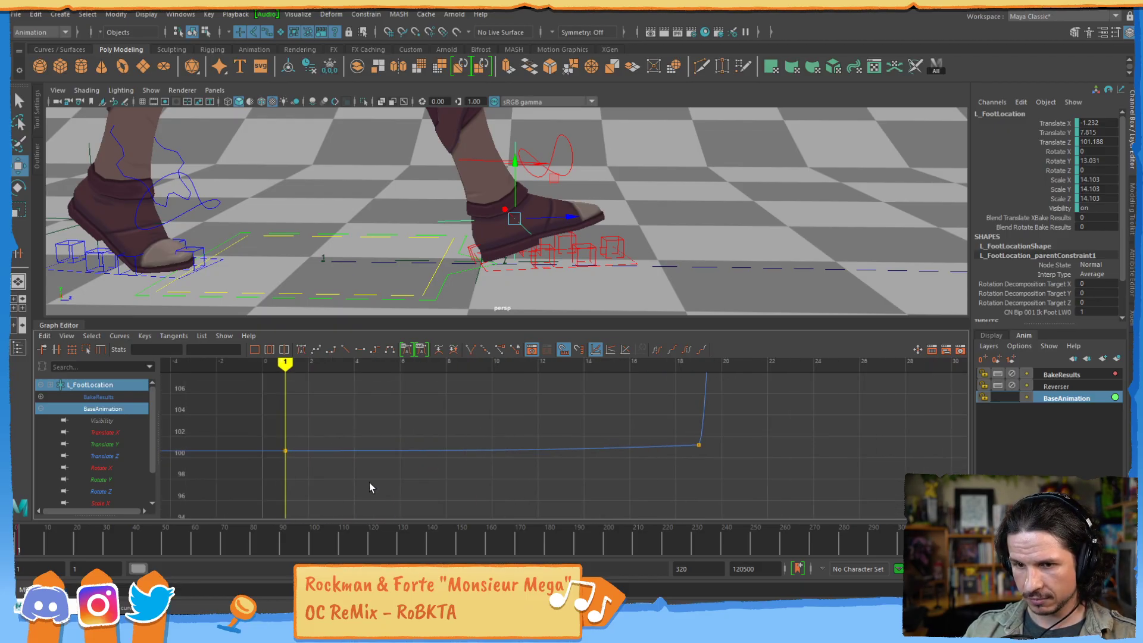
alt+middle_drag(459, 213, 494, 230)
click(494, 231)
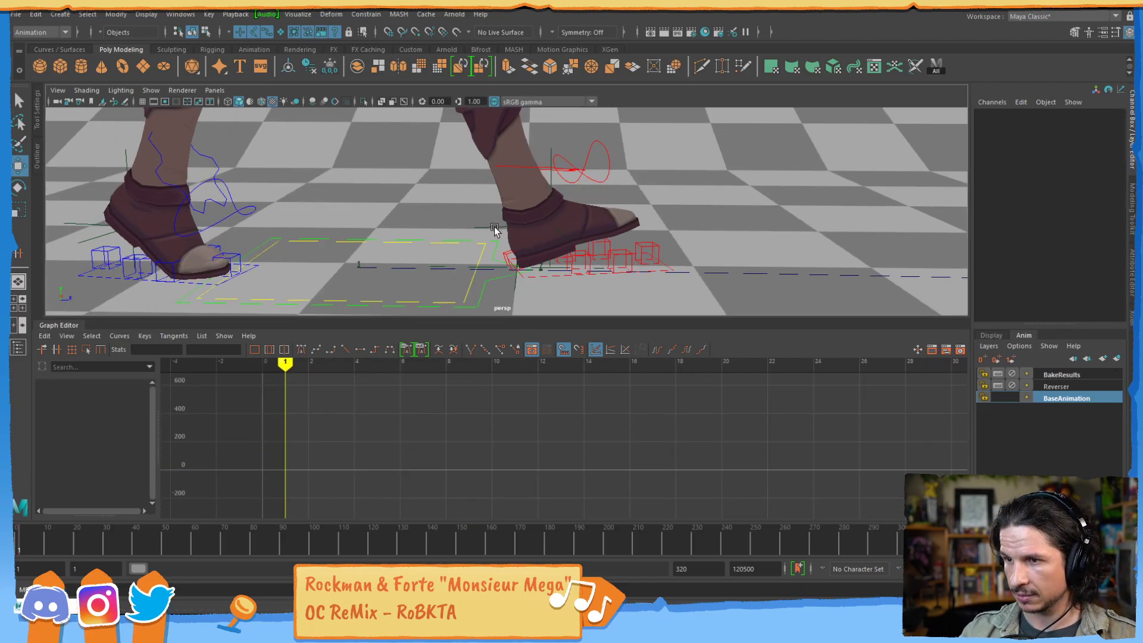
click(494, 230)
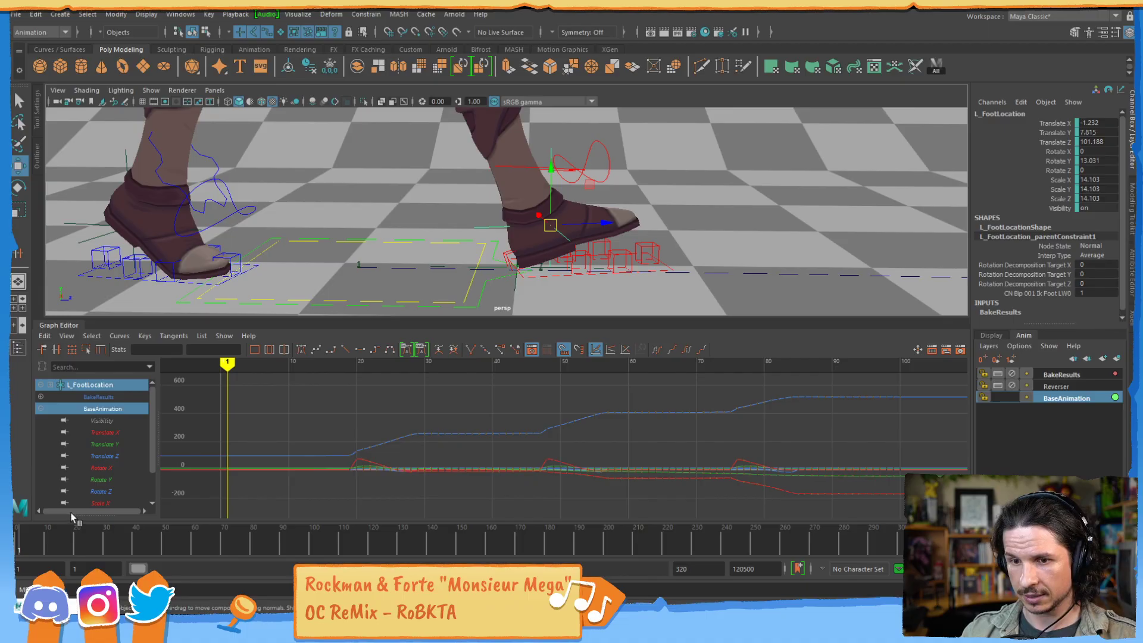
click(1066, 387)
click(1065, 375)
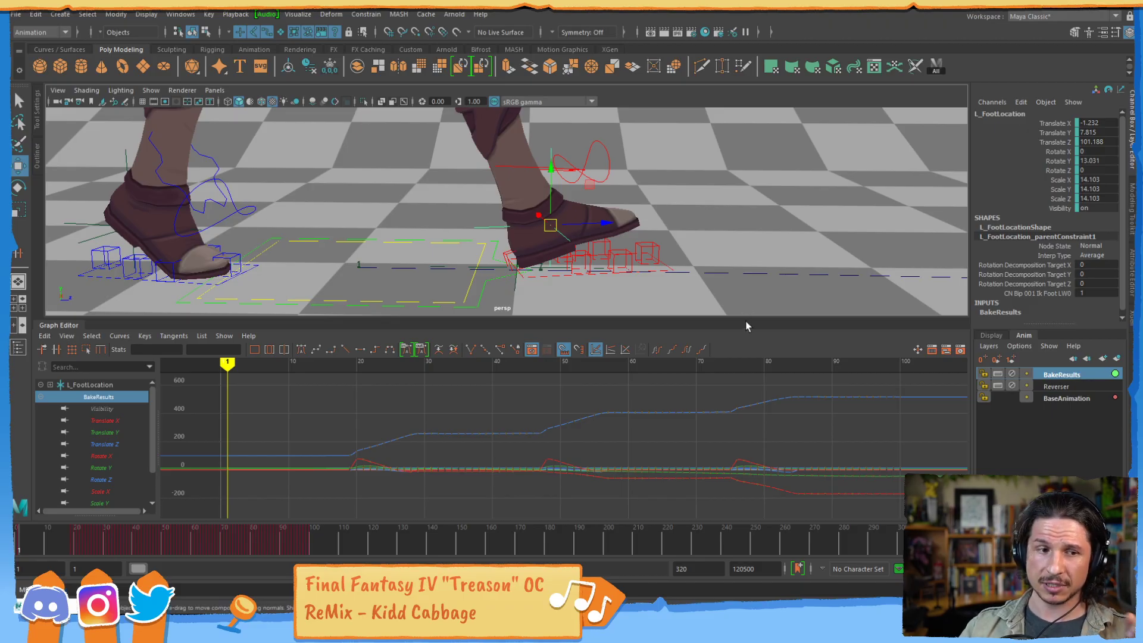
- Undo the layer switch, the copied pose key and the key deletion to restore L_FootLocation's baked keys at frame 1
key(ctrl+z)
key(ctrl+z)
key(ctrl+z)
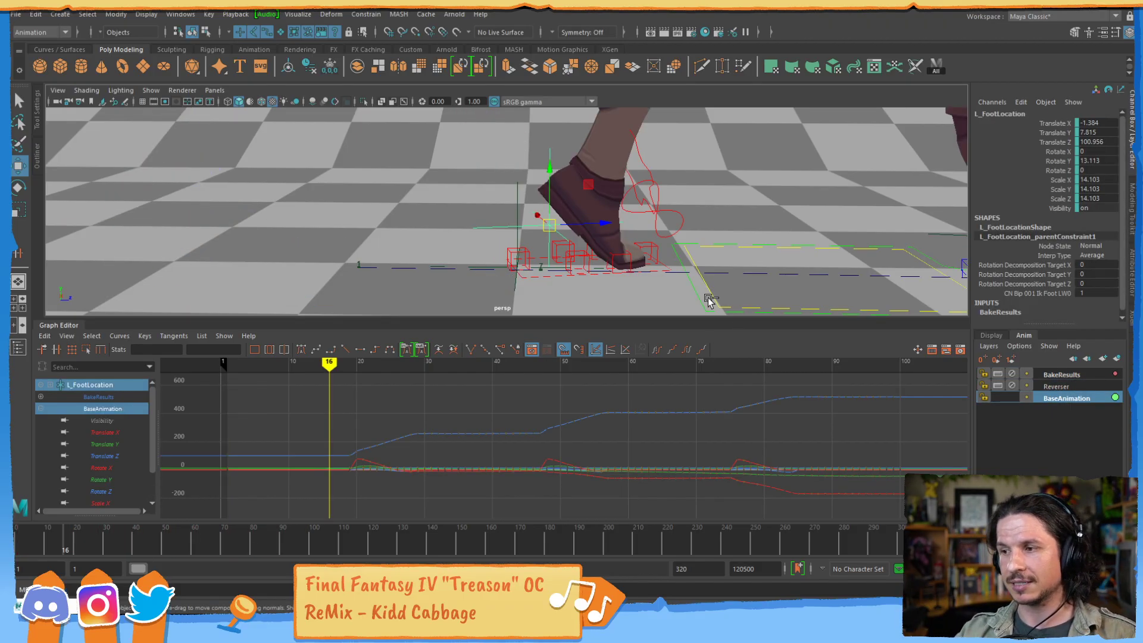
key(ctrl+z)
key(ctrl+z)
key(ctrl+z)
key(ctrl+z)
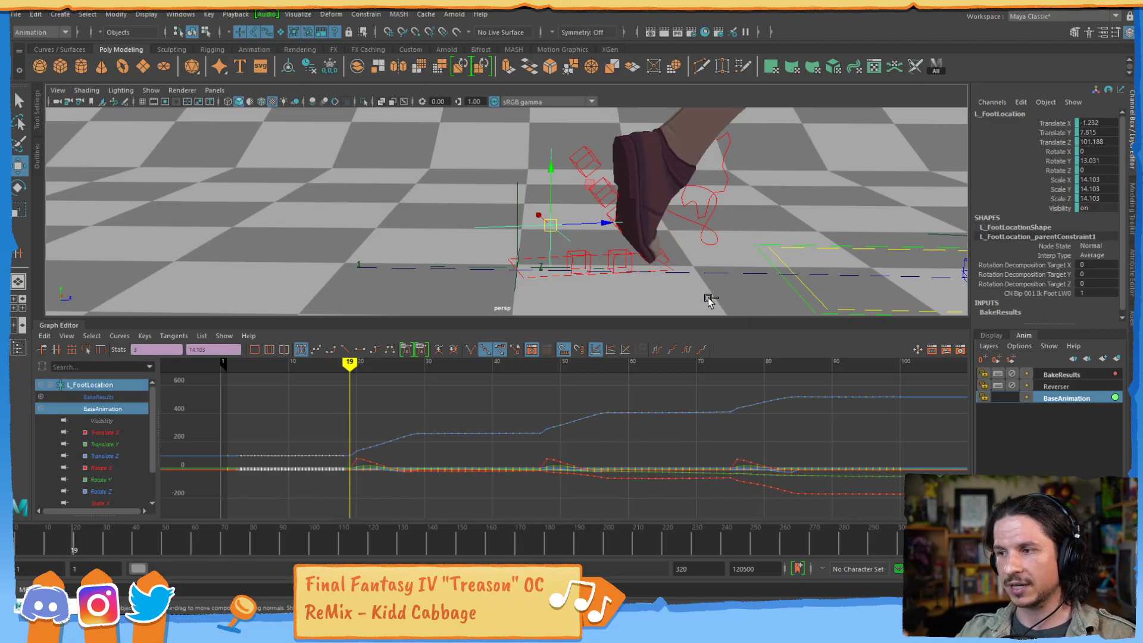
key(ctrl+z)
key(ctrl+z)
key(ctrl+z)
key(ctrl+z)
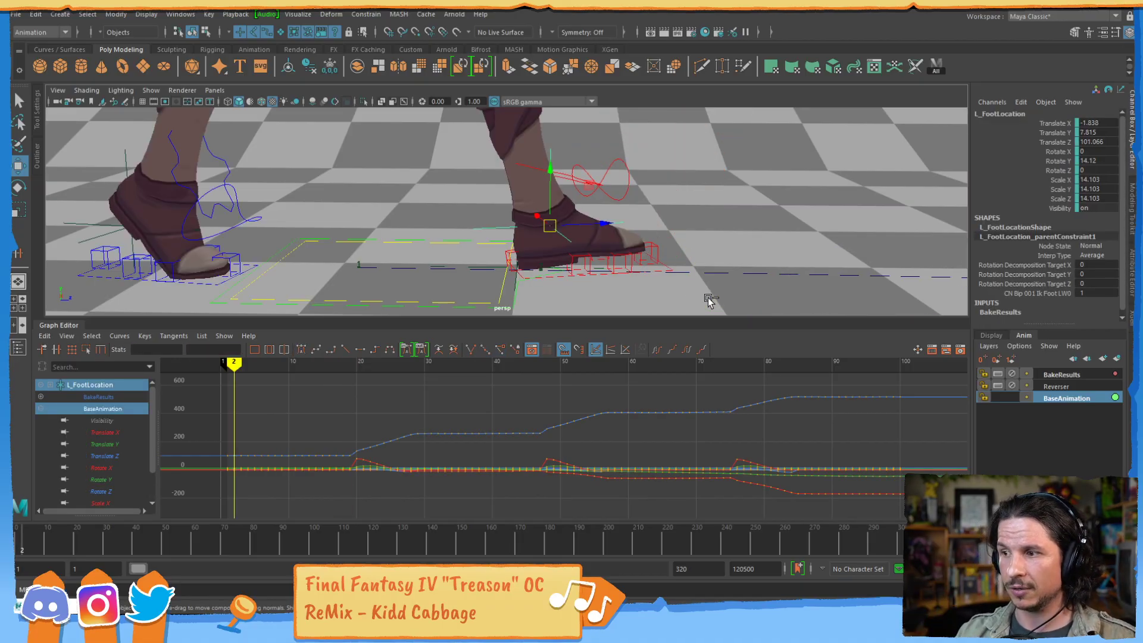
key(ctrl+z)
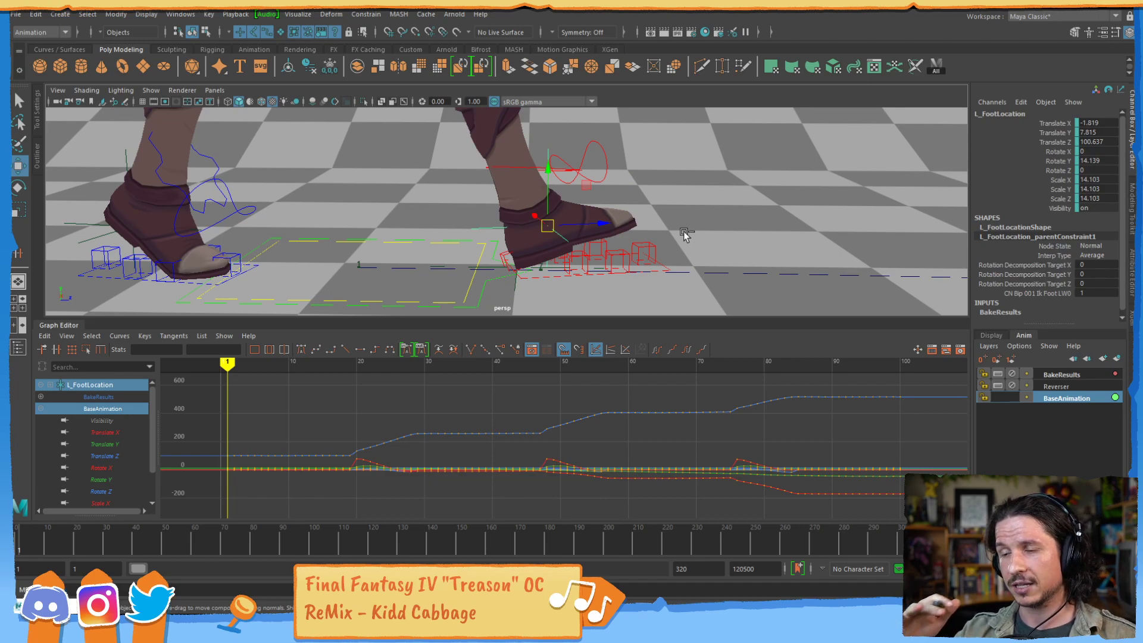
- Undo the earlier work on the foot locators back through their bake to the BakeResults layer
key(ctrl+z)
key(ctrl+z)
key(ctrl+z)
key(ctrl+z)
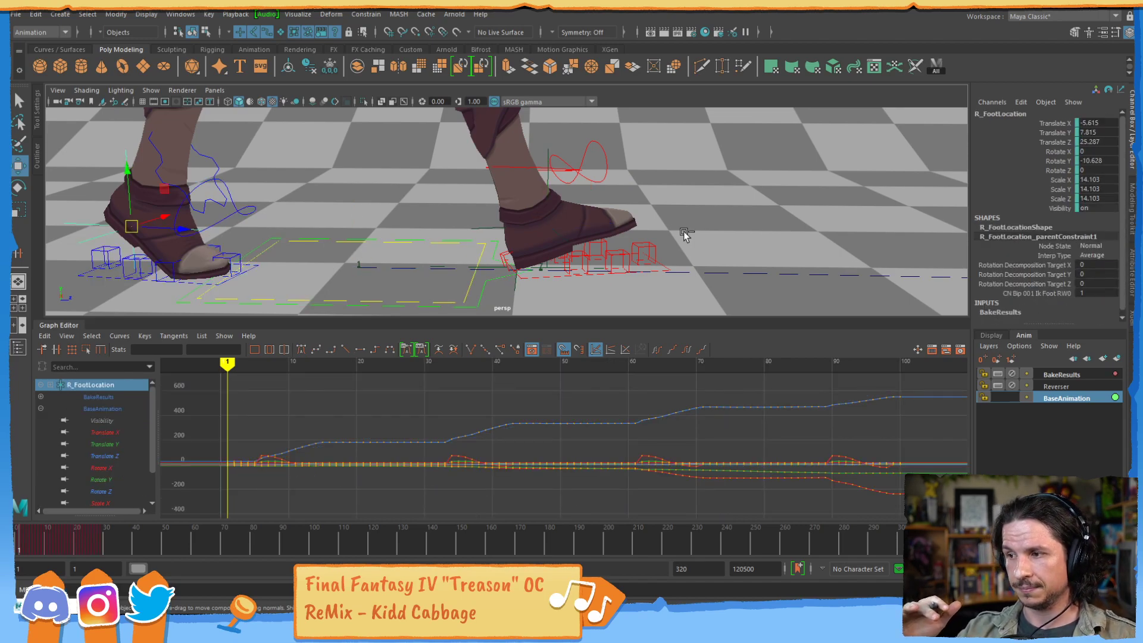
key(ctrl+z)
key(ctrl+z)
key(ctrl+z)
key(ctrl+z)
key(ctrl+z)
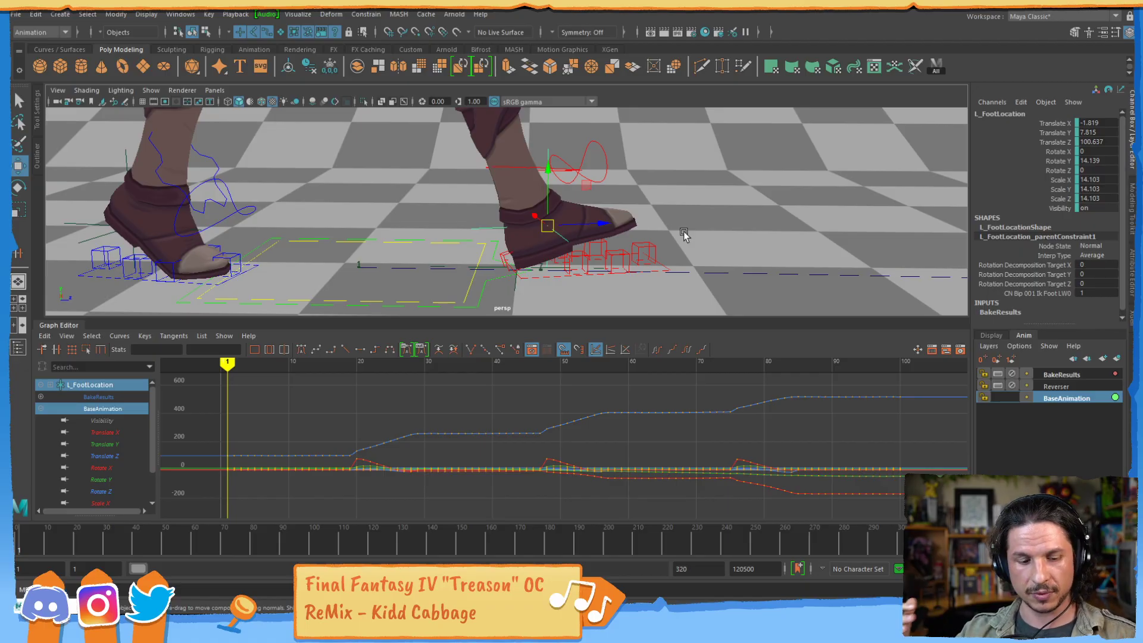
key(ctrl+z)
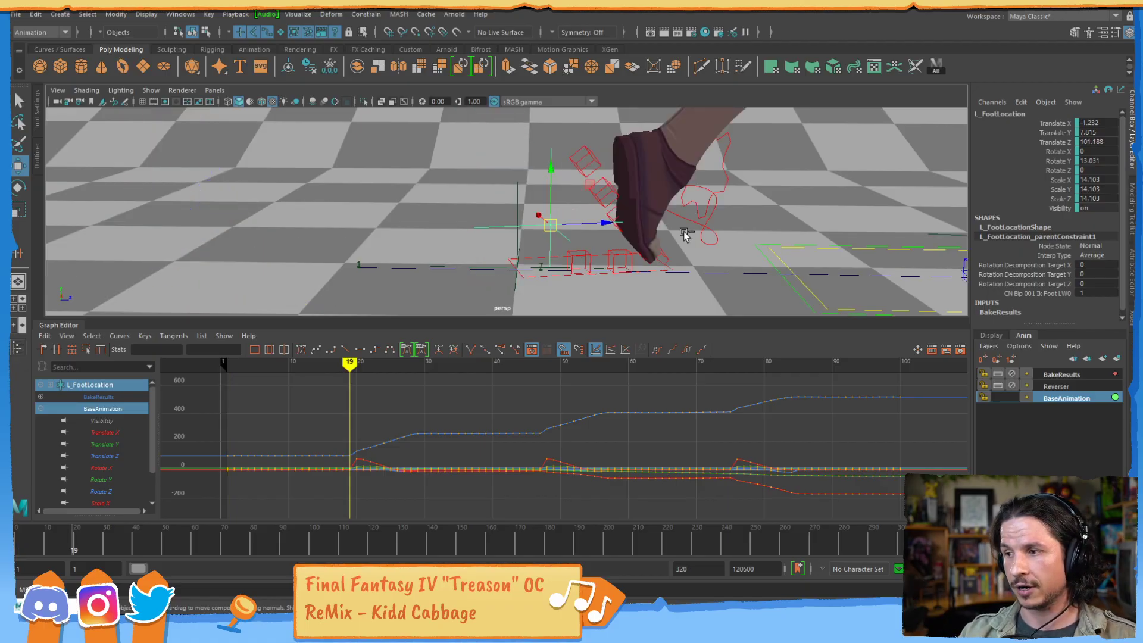
key(ctrl+z)
key(ctrl+z)
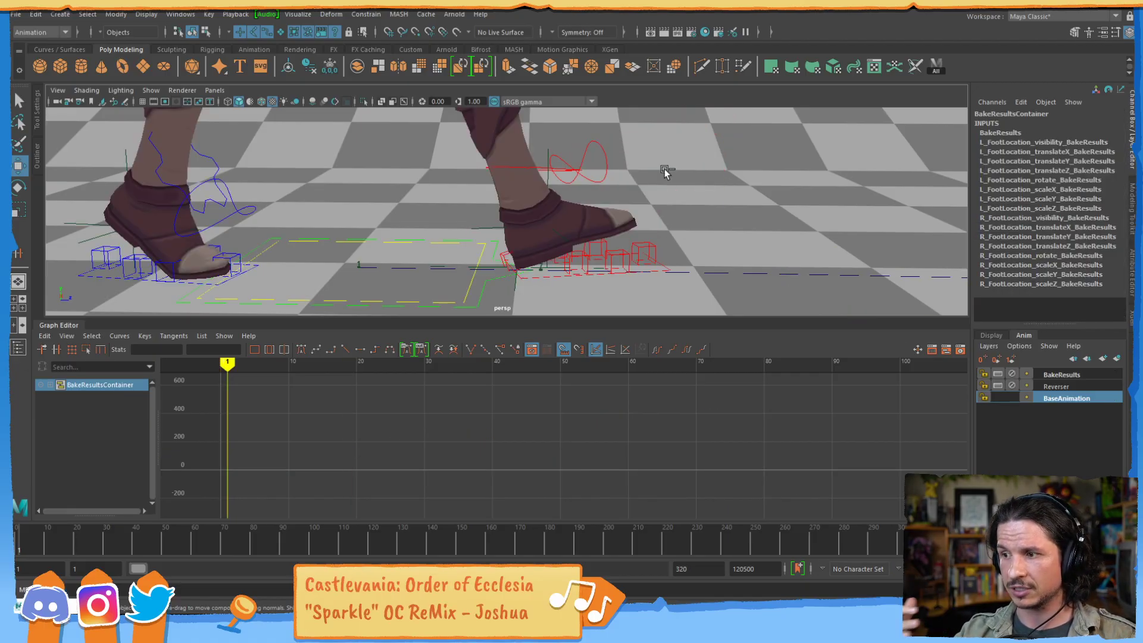
key(ctrl+z)
key(ctrl+z)
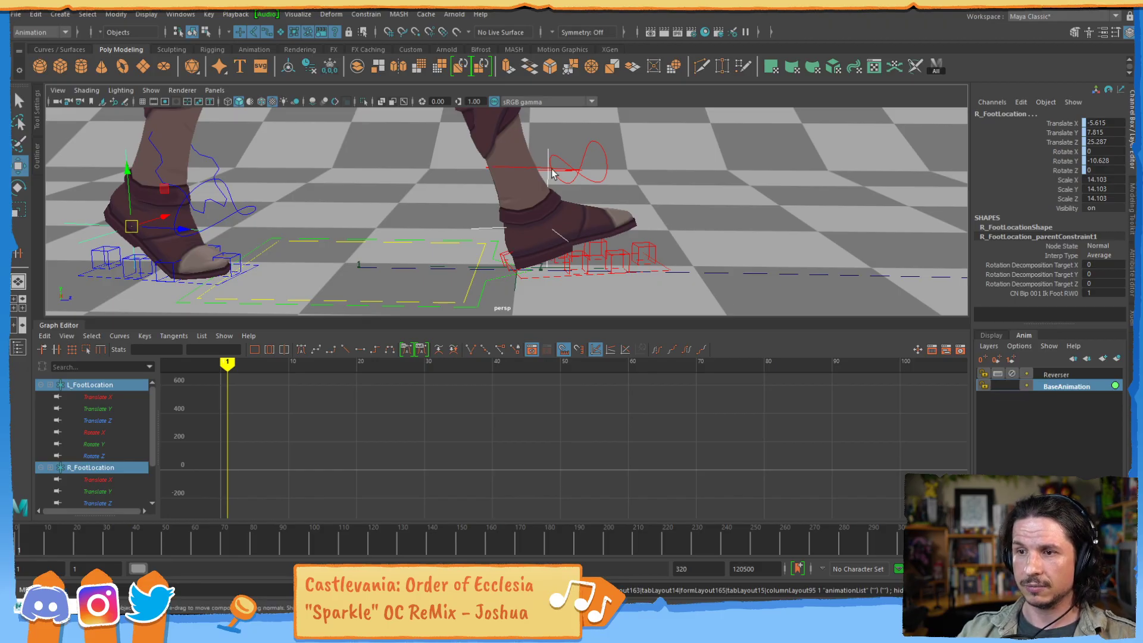
- Bake L_FootLocation and R_FootLocation to BaseAnimation over the time slider range, using the reset Bake Simulation settings
click(566, 197)
click(549, 188)
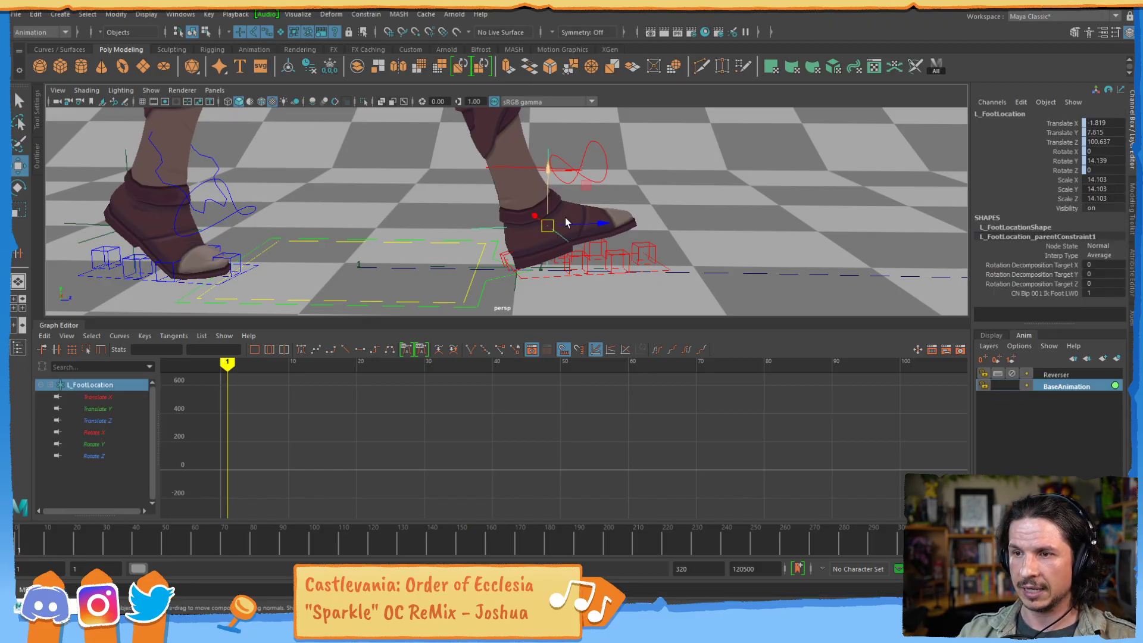
alt+drag(587, 244, 525, 293)
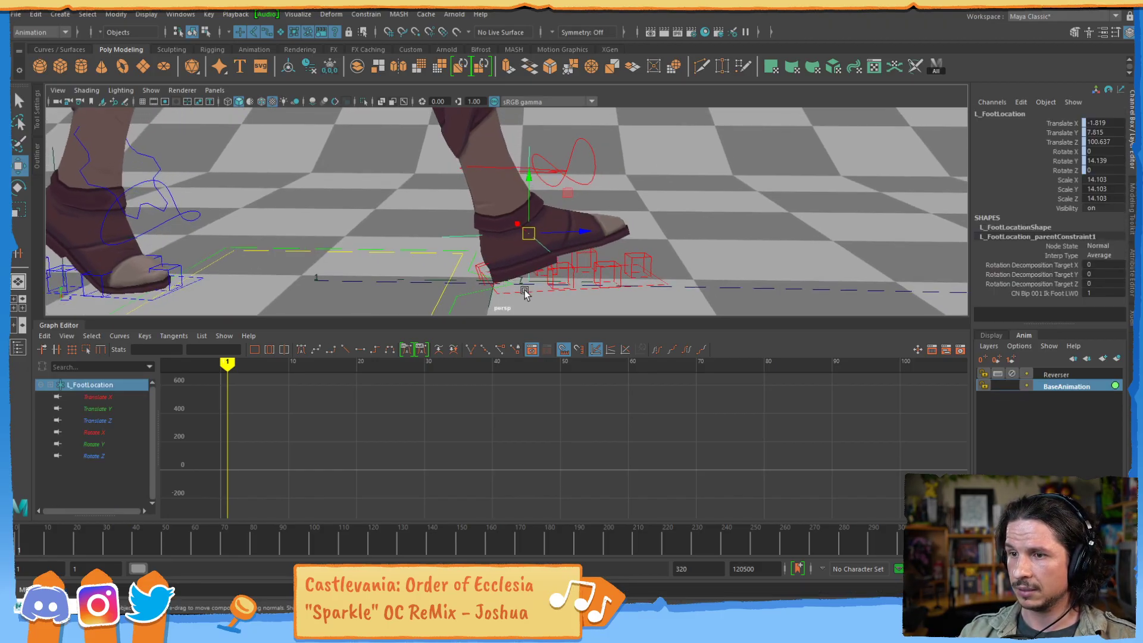
click(525, 290)
click(529, 149)
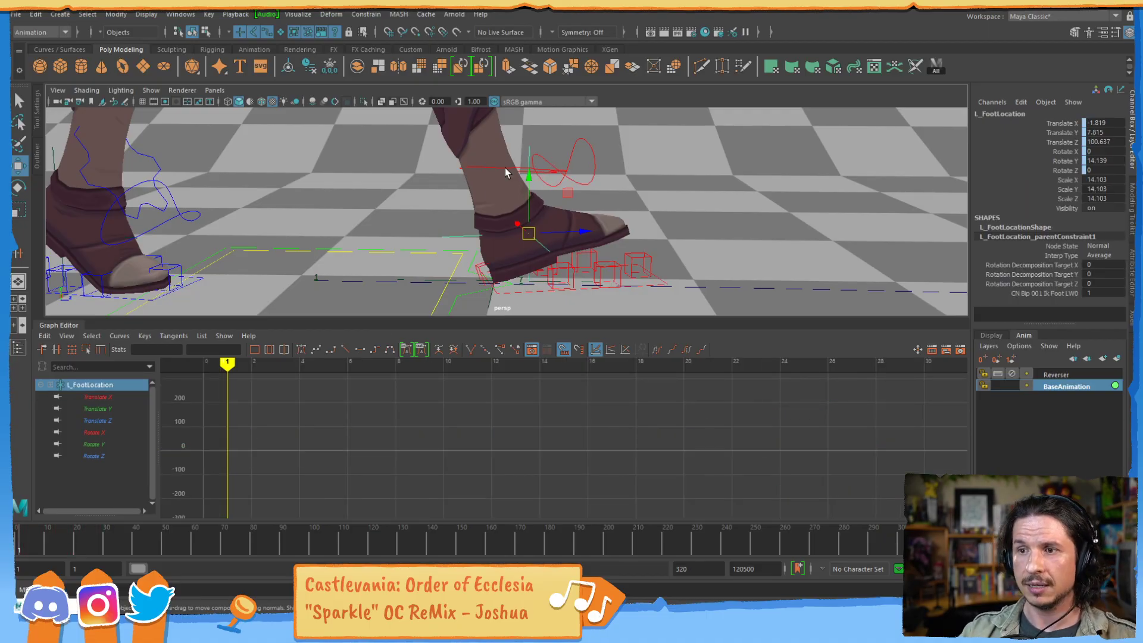
shift+click(54, 162)
click(35, 14)
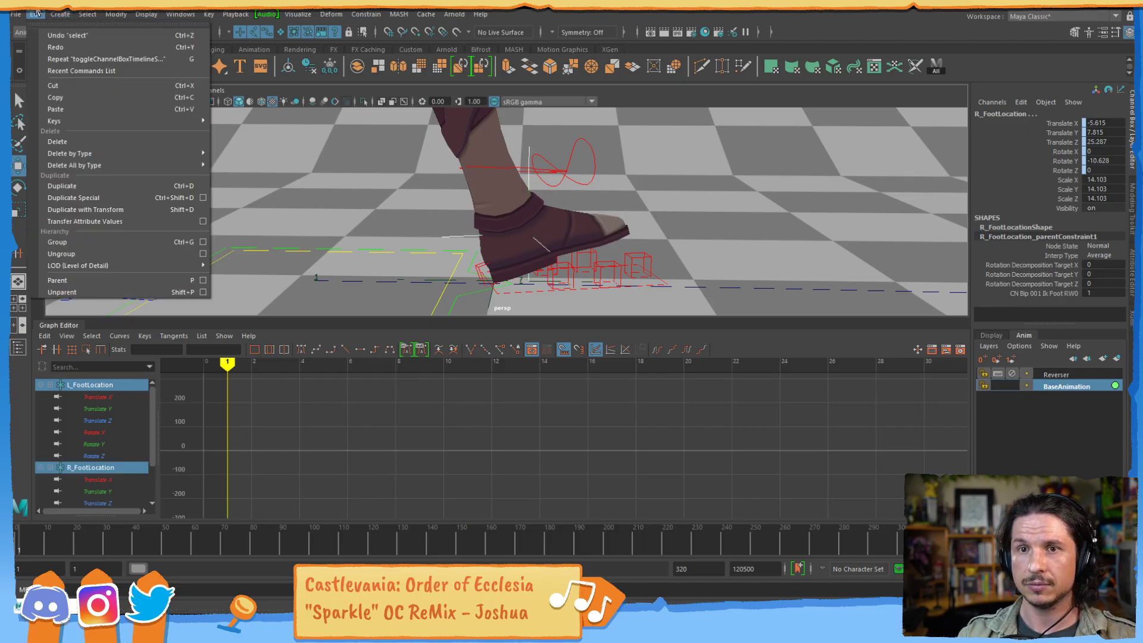
mouse_move(101, 121)
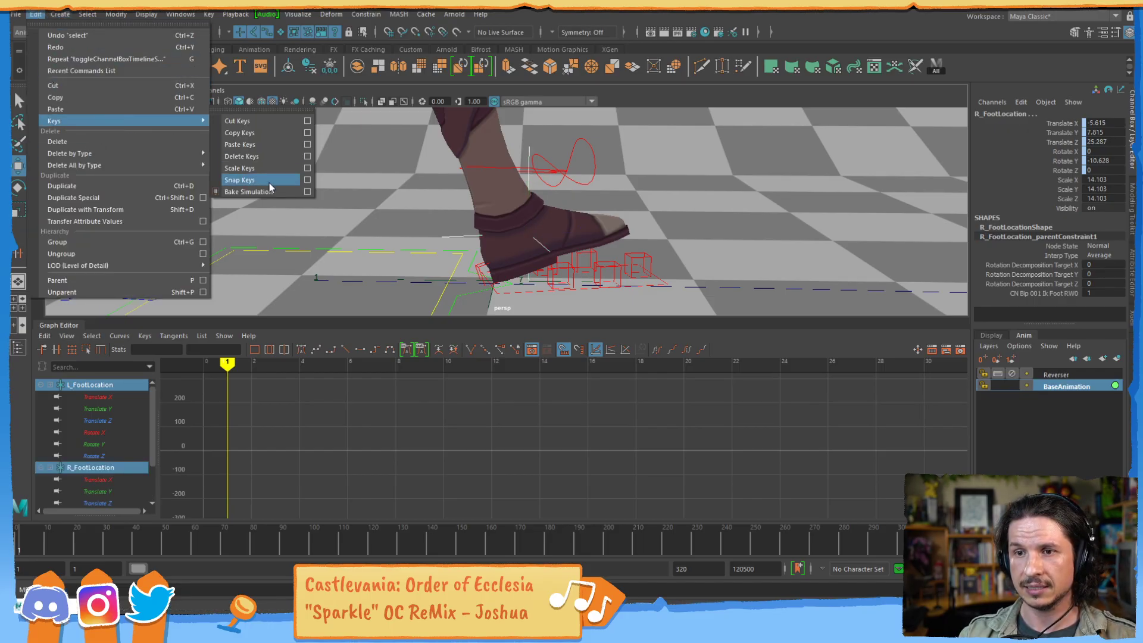
click(307, 192)
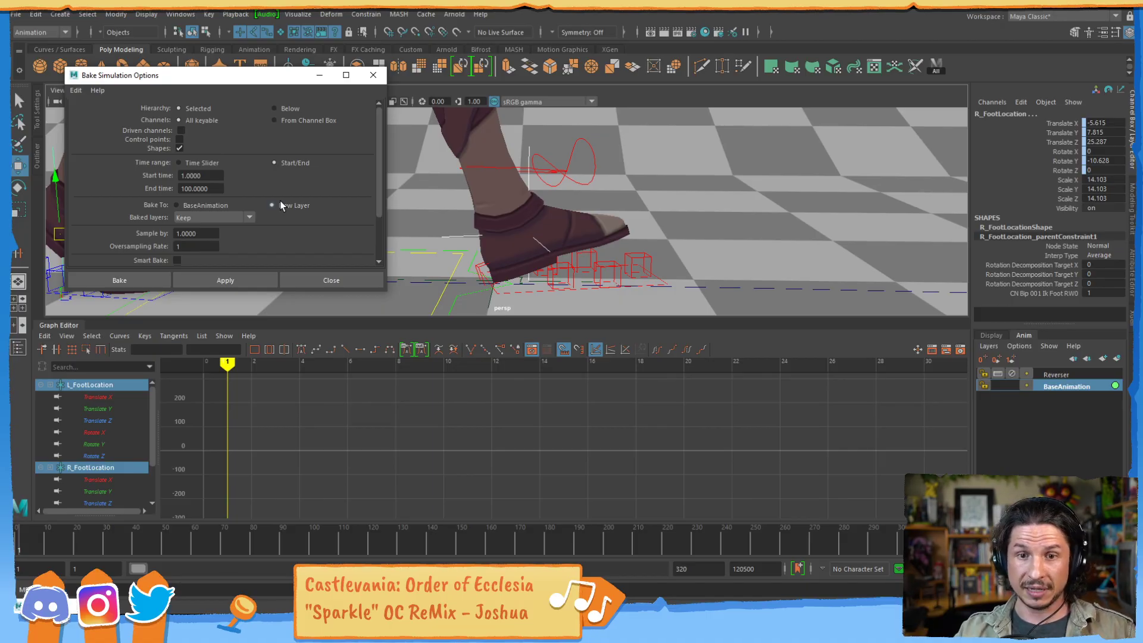
click(76, 90)
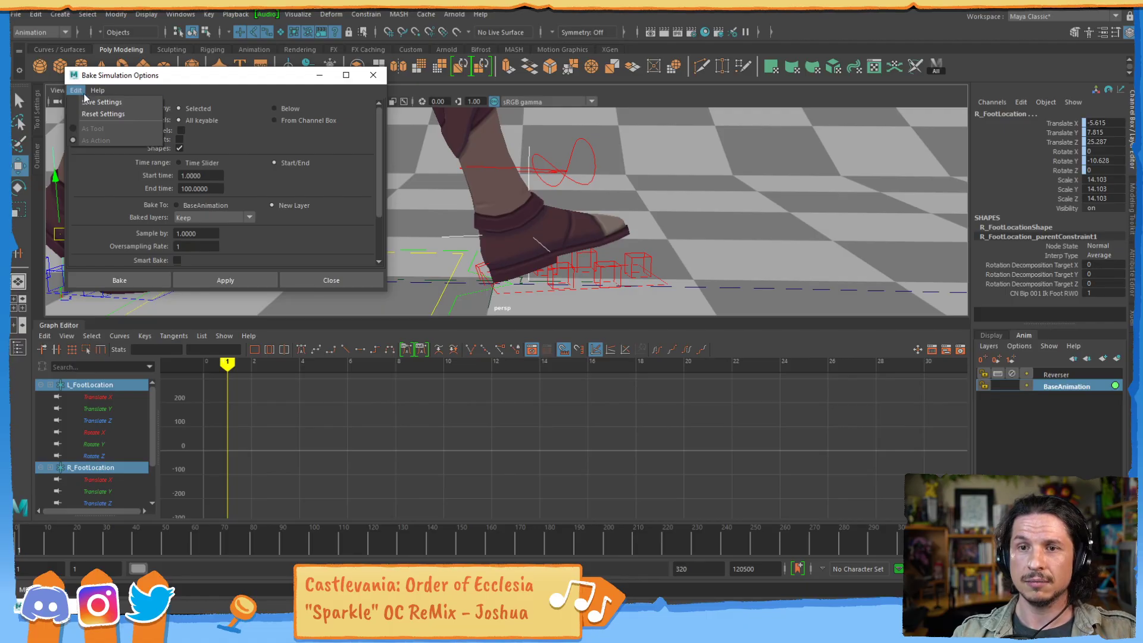
click(93, 114)
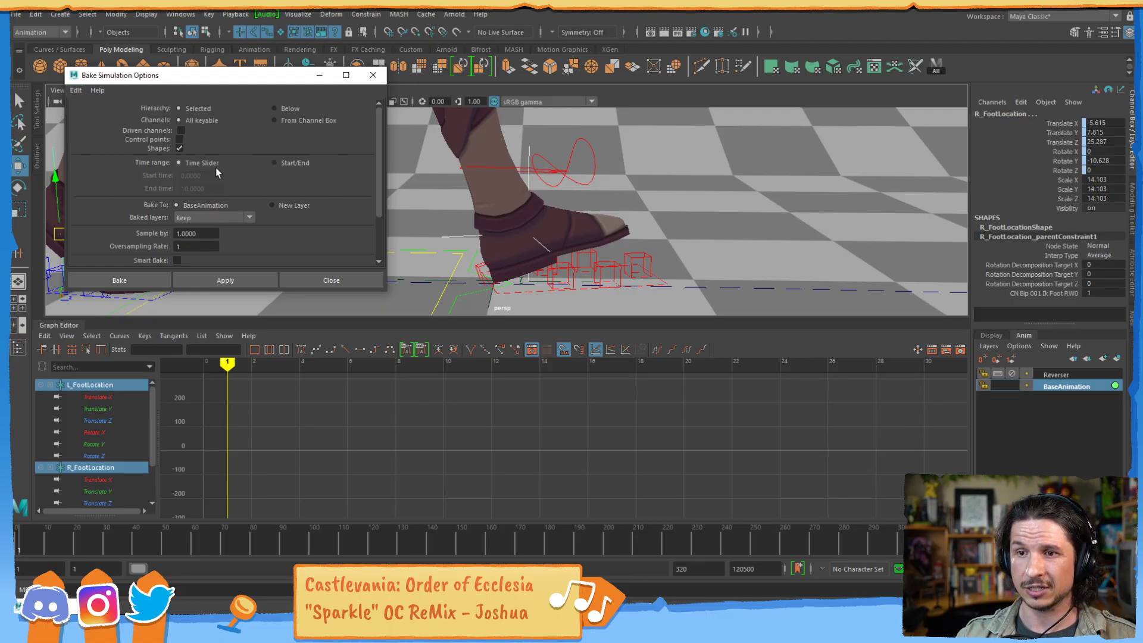
click(140, 276)
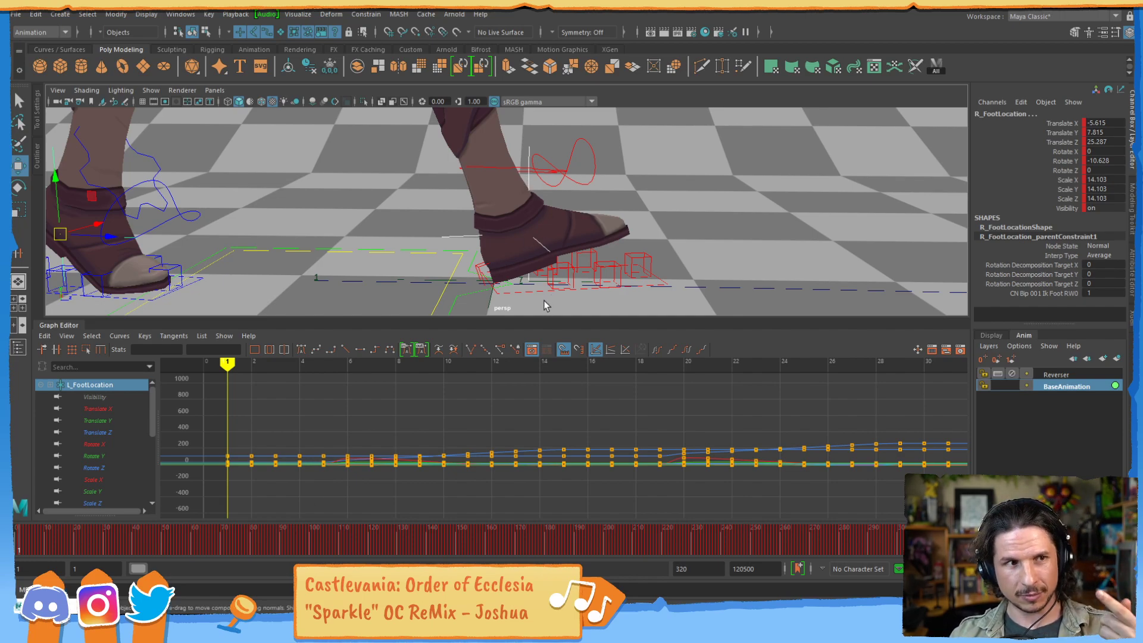
- Parent-constrain the left foot IK control to the baked L_FootLocation locator
click(531, 154)
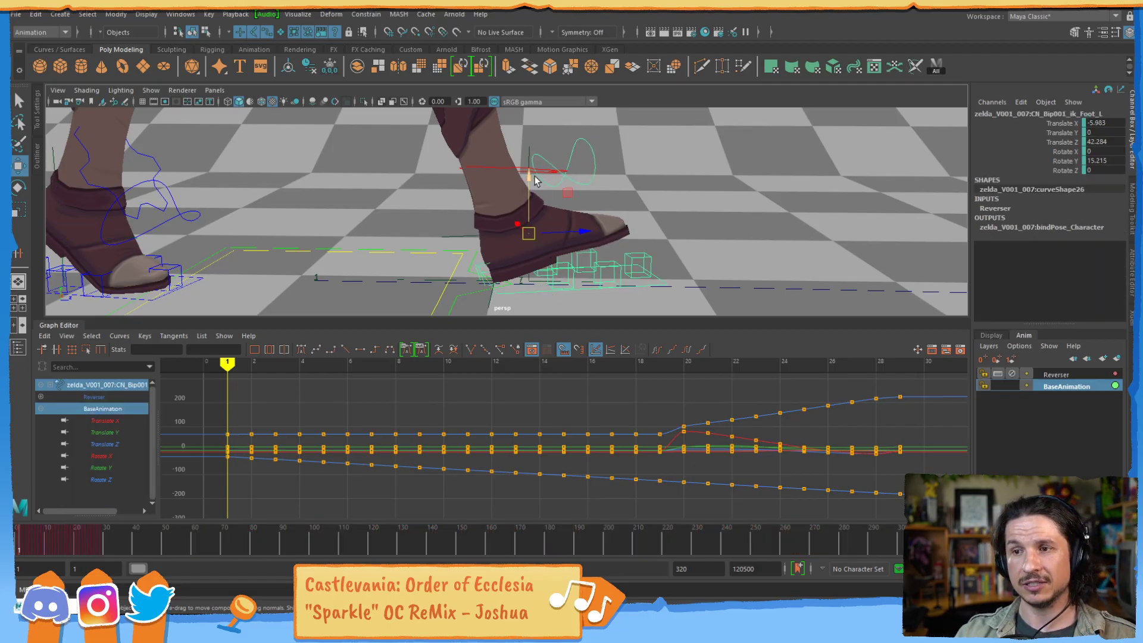
click(537, 256)
click(534, 295)
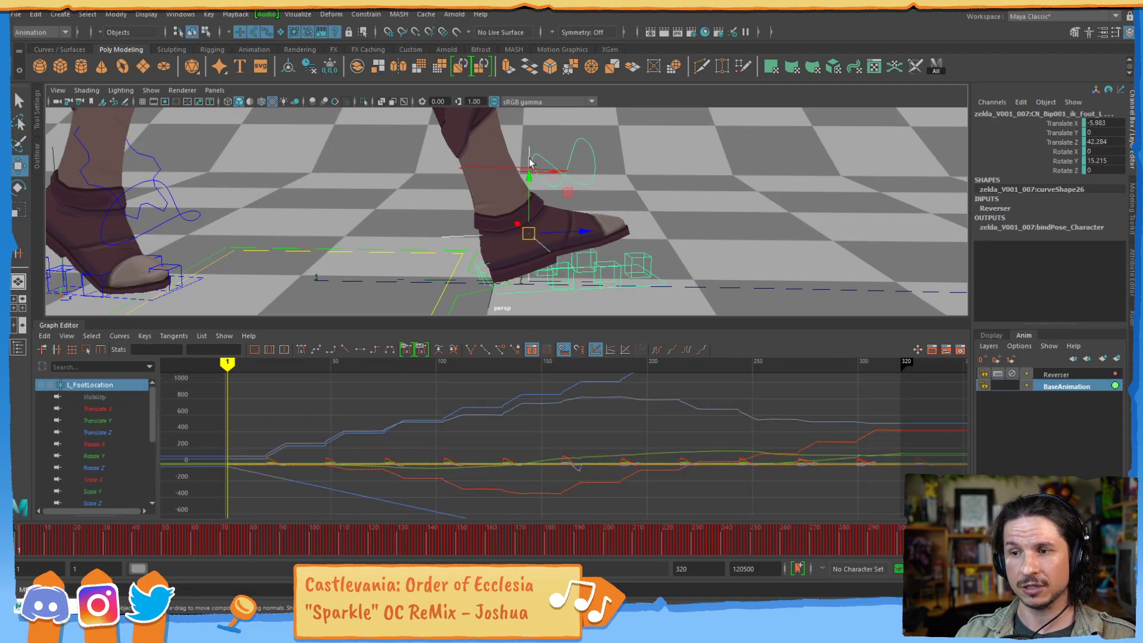
click(362, 15)
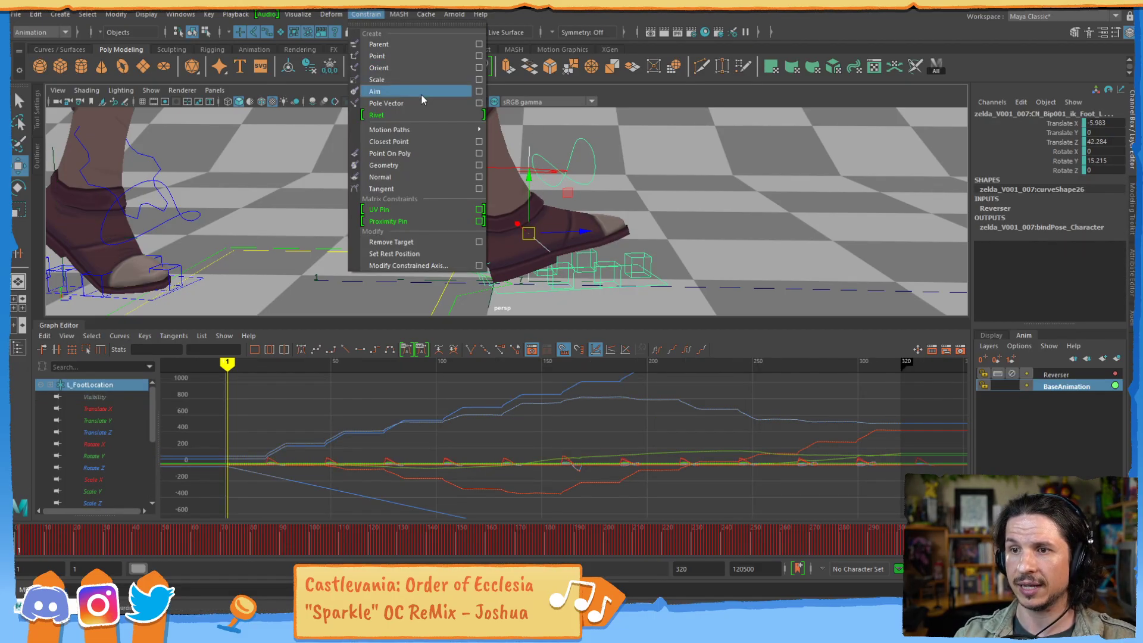
click(435, 45)
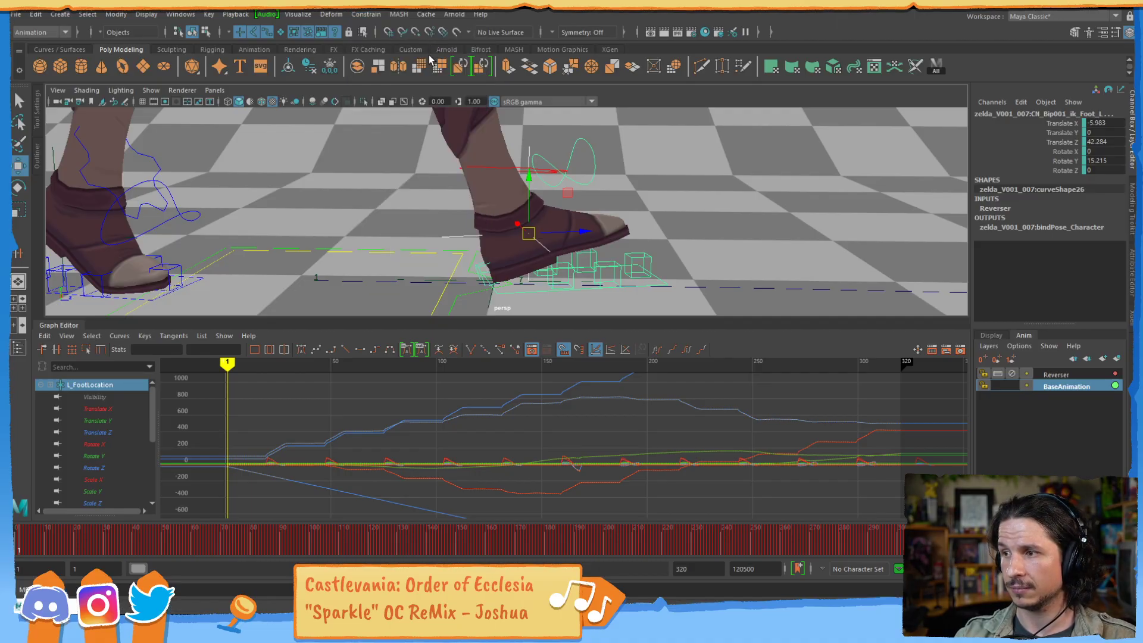
- Parent-constrain the right foot IK control to the baked R_FootLocation locator
alt+middle_drag(271, 212, 337, 271)
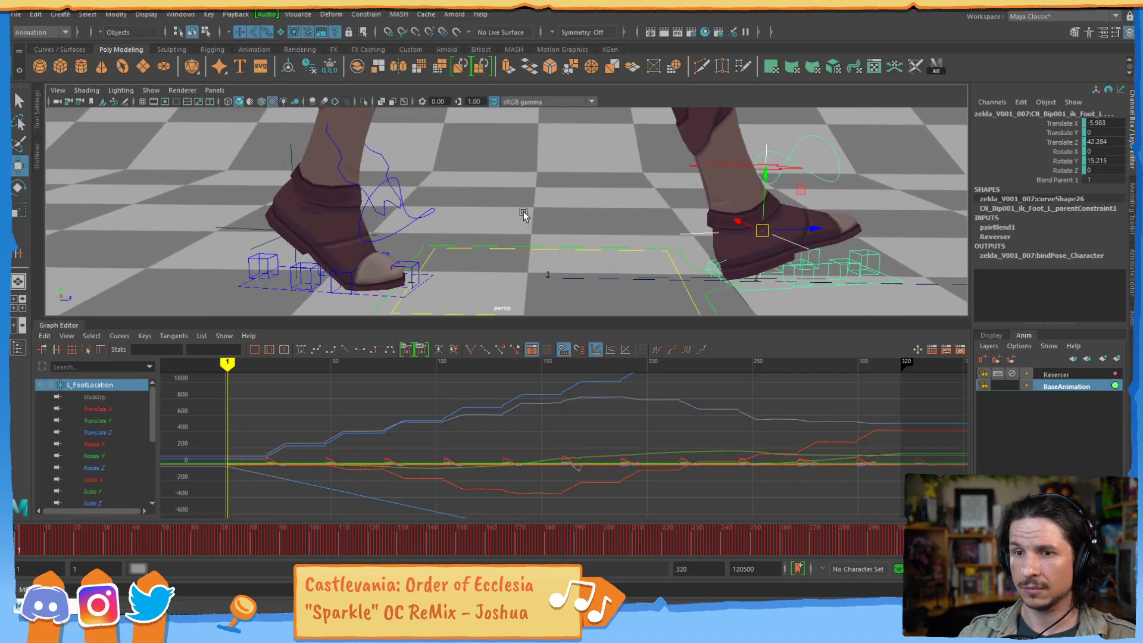
click(291, 156)
shift+click(321, 291)
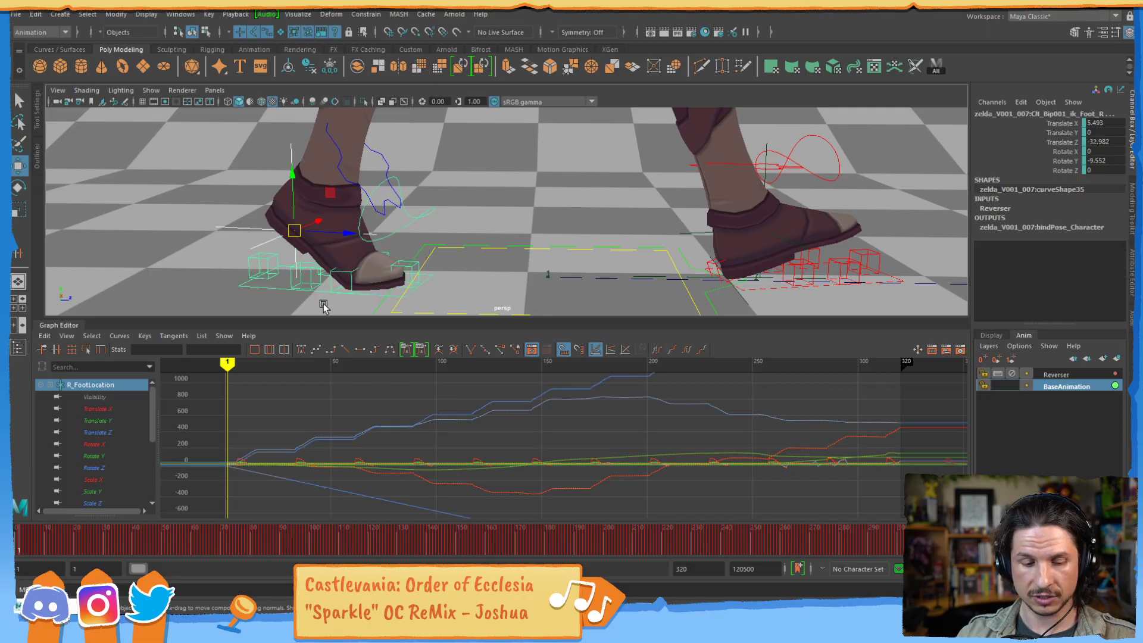
key(g)
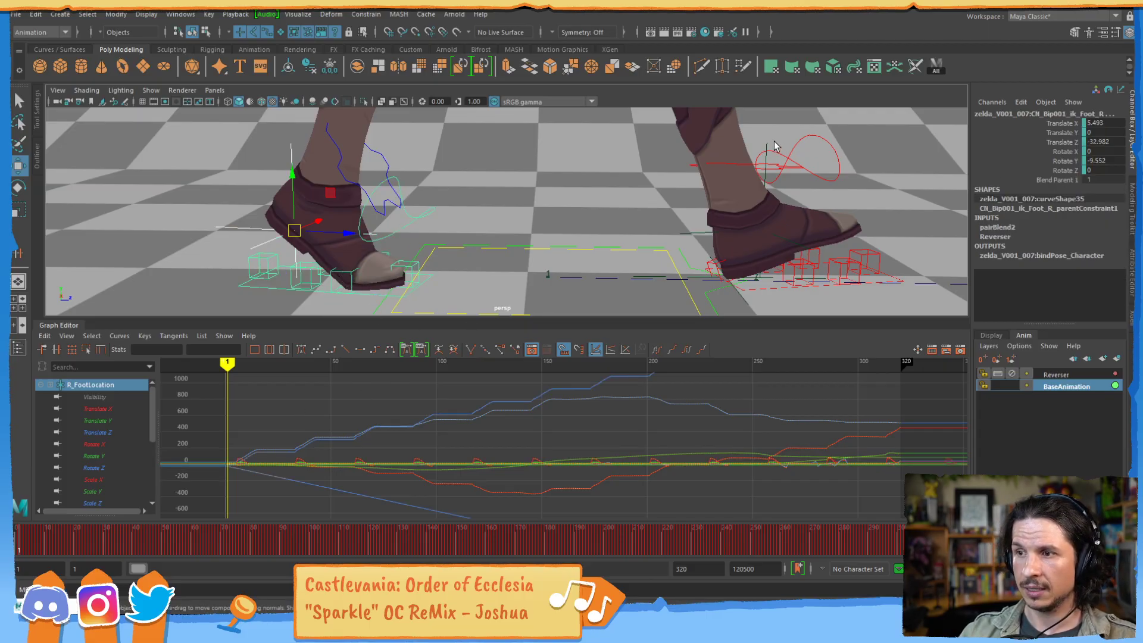
- Select L_FootLocation, set the animation end time to 320, and shorten the playback range to end at frame 96
click(767, 157)
alt+middle_drag(246, 480, 457, 484)
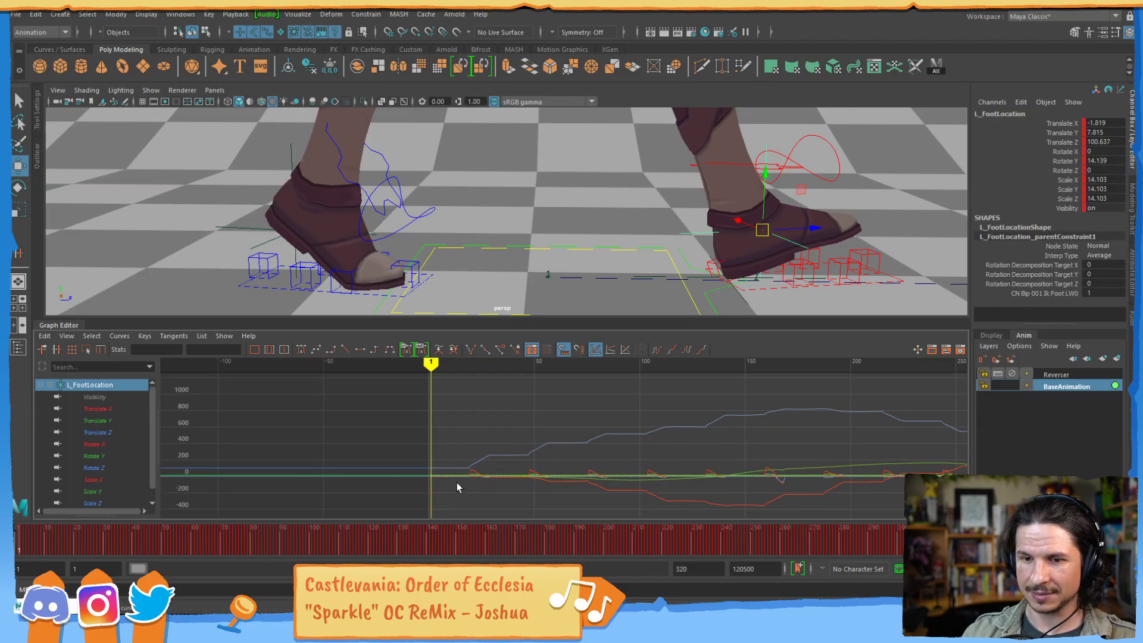
alt+shift+right_drag(457, 483, 484, 452)
alt+middle_drag(484, 452, 497, 373)
alt+shift+right_drag(498, 475, 500, 459)
alt+middle_drag(500, 459, 602, 418)
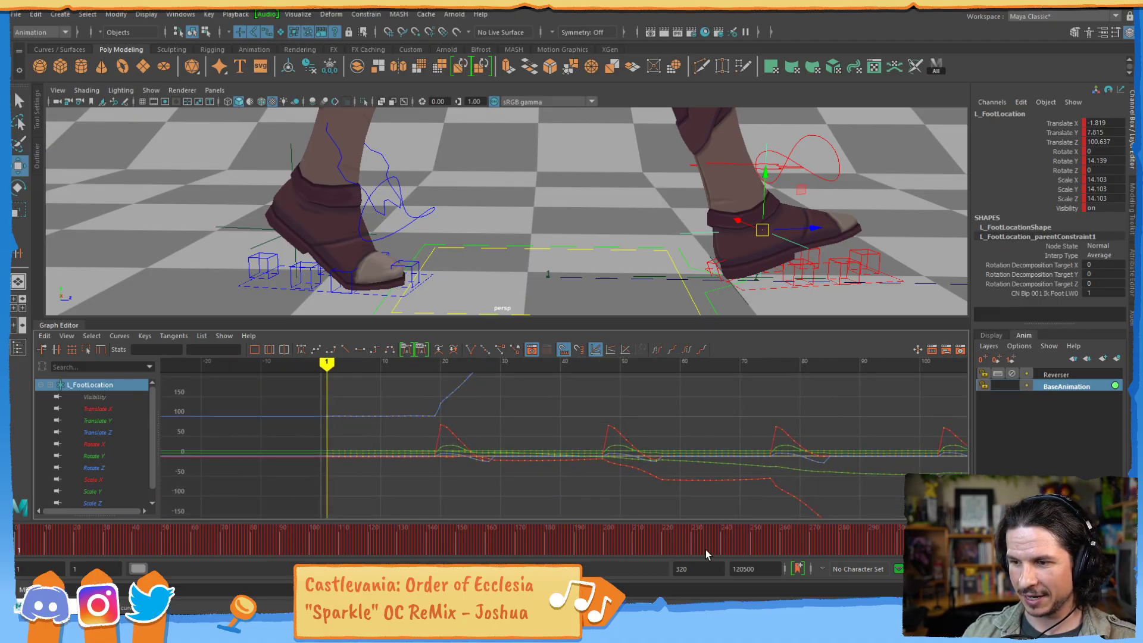
click(764, 566)
text(320)
key(Return)
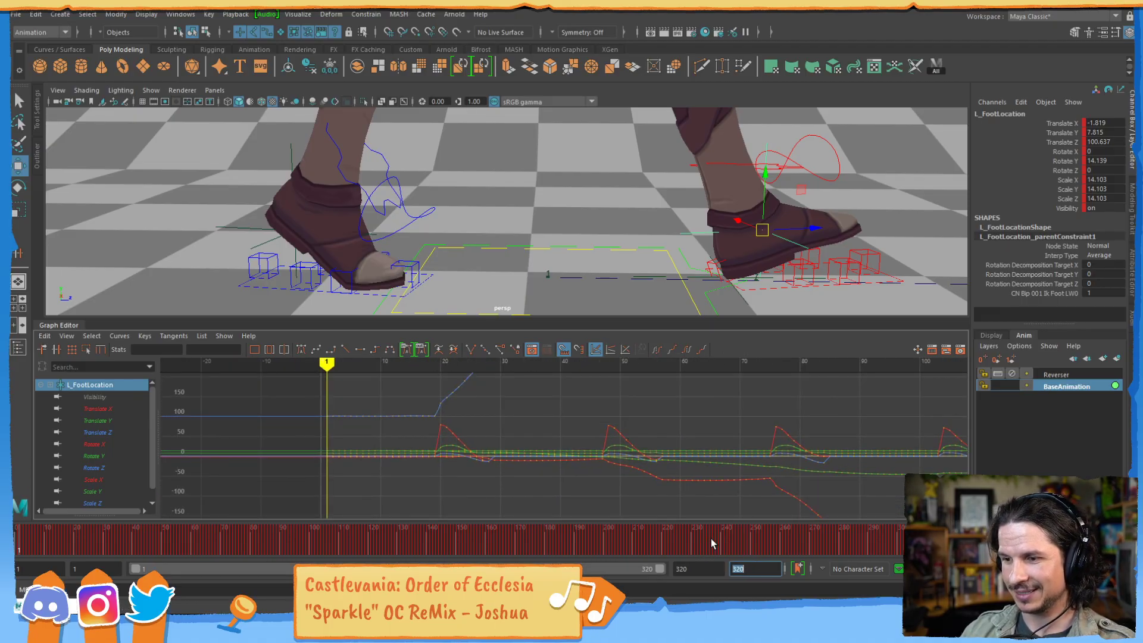
drag(638, 567, 283, 572)
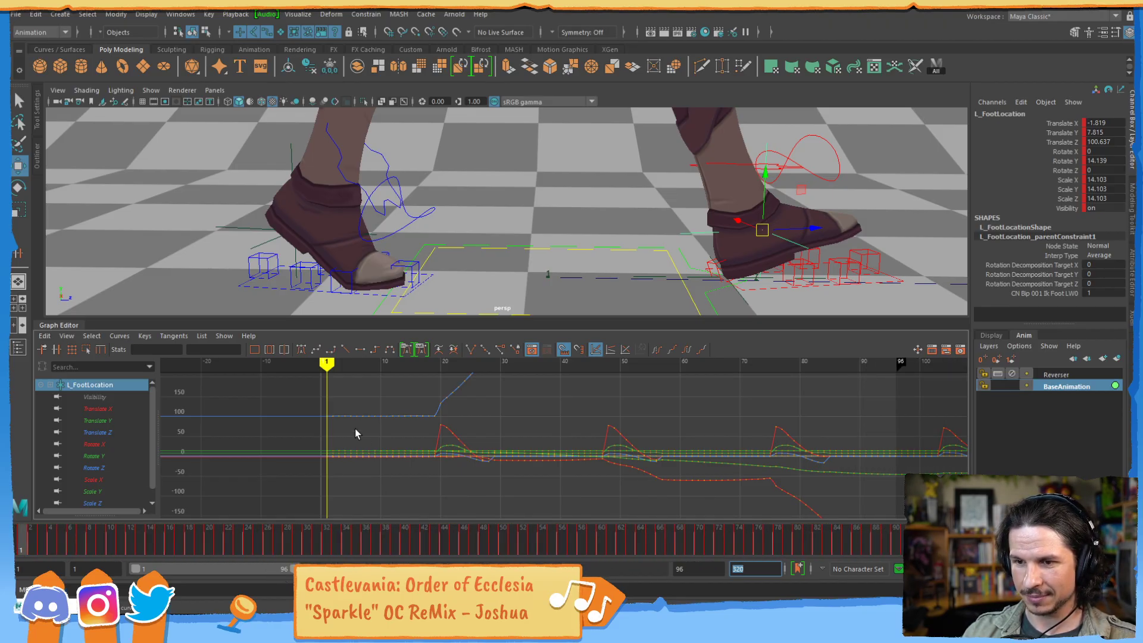
- Delete all L_FootLocation keys between frames 1 and 19, keeping the keys on those two frames
alt+middle_drag(357, 434, 416, 454)
alt+shift+right_drag(416, 454, 461, 452)
alt+middle_drag(410, 447, 681, 441)
alt+middle_drag(351, 435, 700, 434)
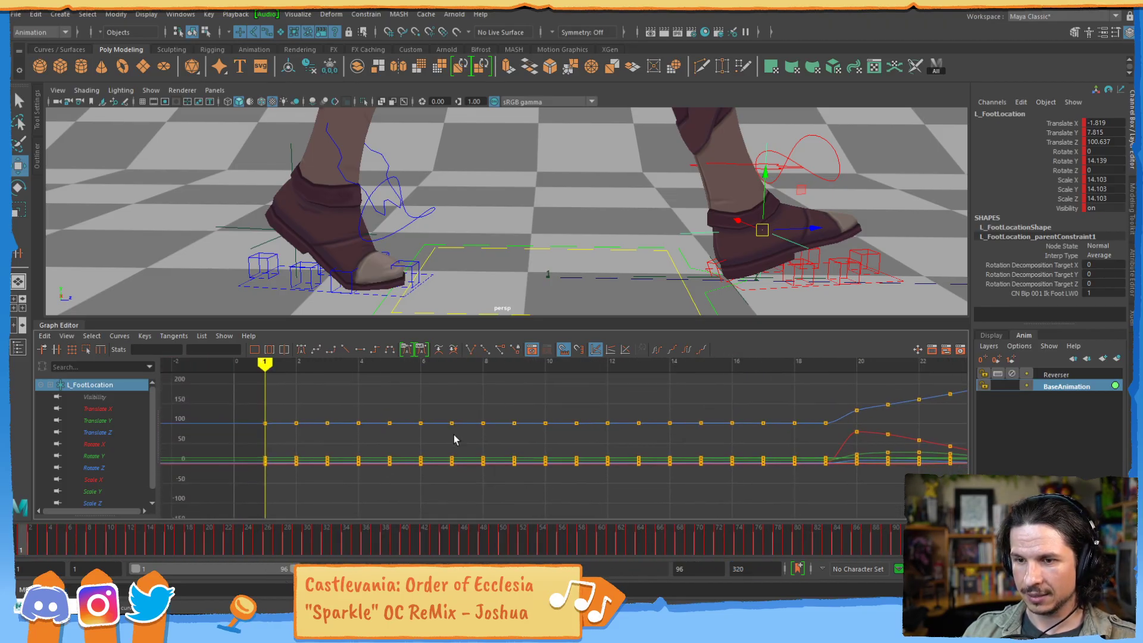
drag(283, 400, 802, 506)
key(Delete)
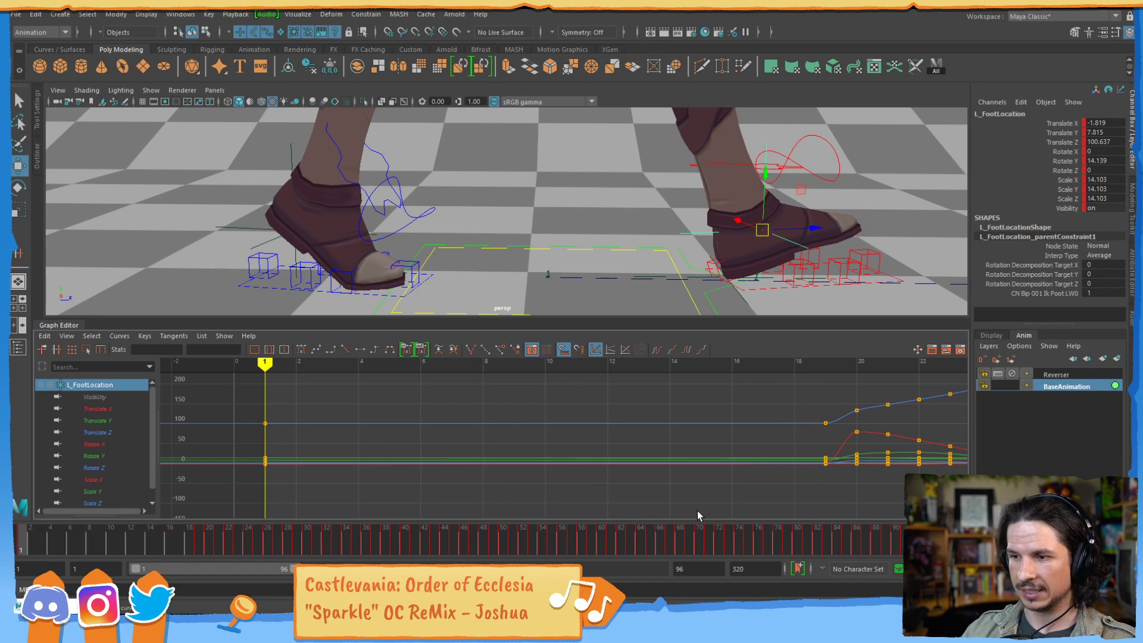
- Copy the L_FootLocation pose from frame 19 to frame 1, key it, and check the flattened curve
click(198, 544)
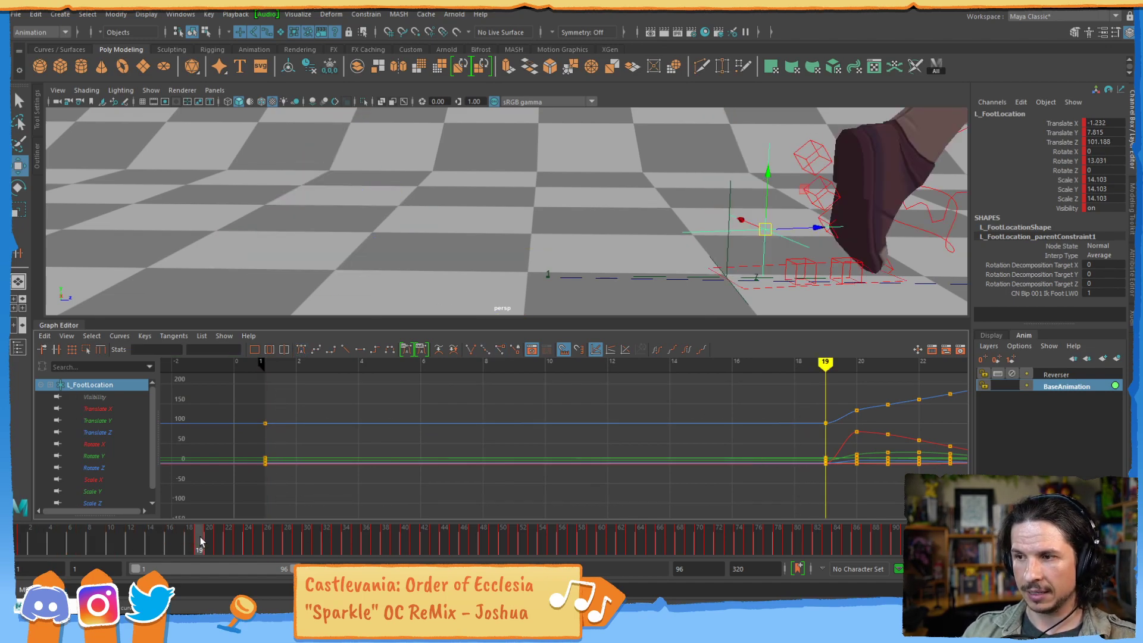
drag(200, 541, 20, 546)
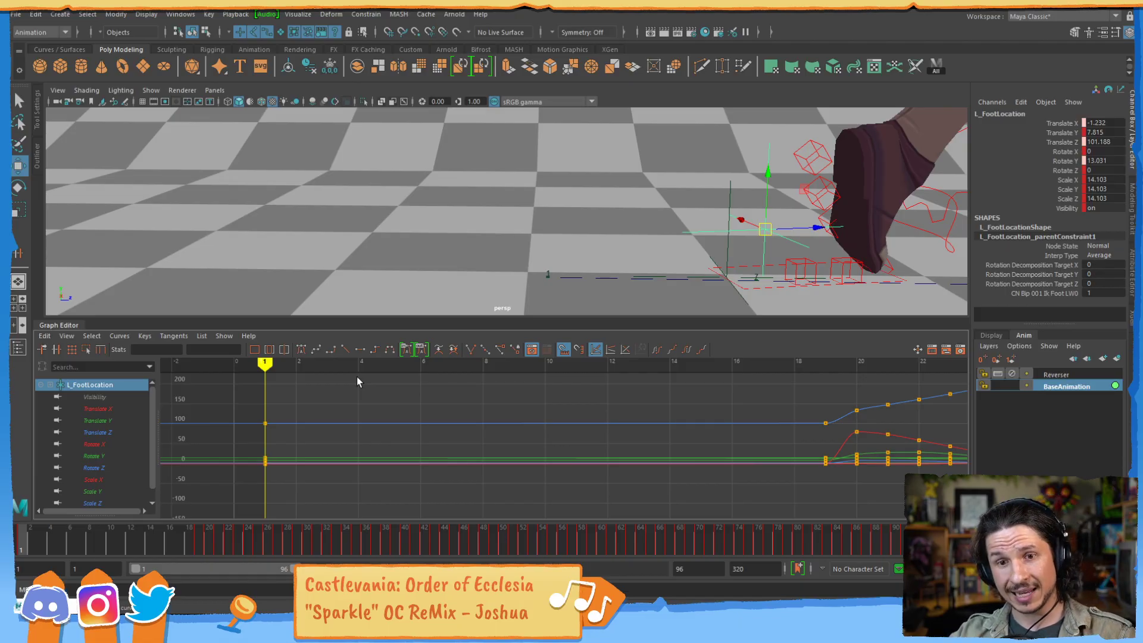
alt+shift+right_drag(454, 489, 454, 402)
alt+middle_drag(467, 426, 462, 504)
alt+shift+right_drag(462, 504, 467, 426)
alt+middle_drag(461, 389, 456, 418)
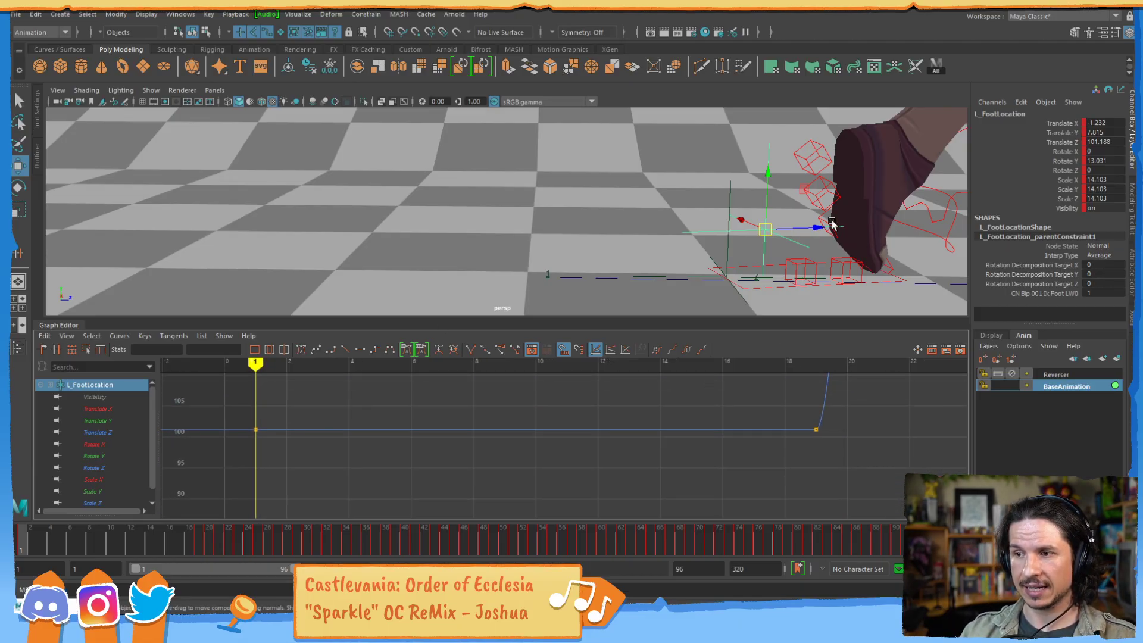
- Scrub from frame 1 to frame 32 to check the left foot's contact through its planted frames and next step
alt+middle_drag(775, 191, 595, 157)
alt+drag(690, 162, 699, 190)
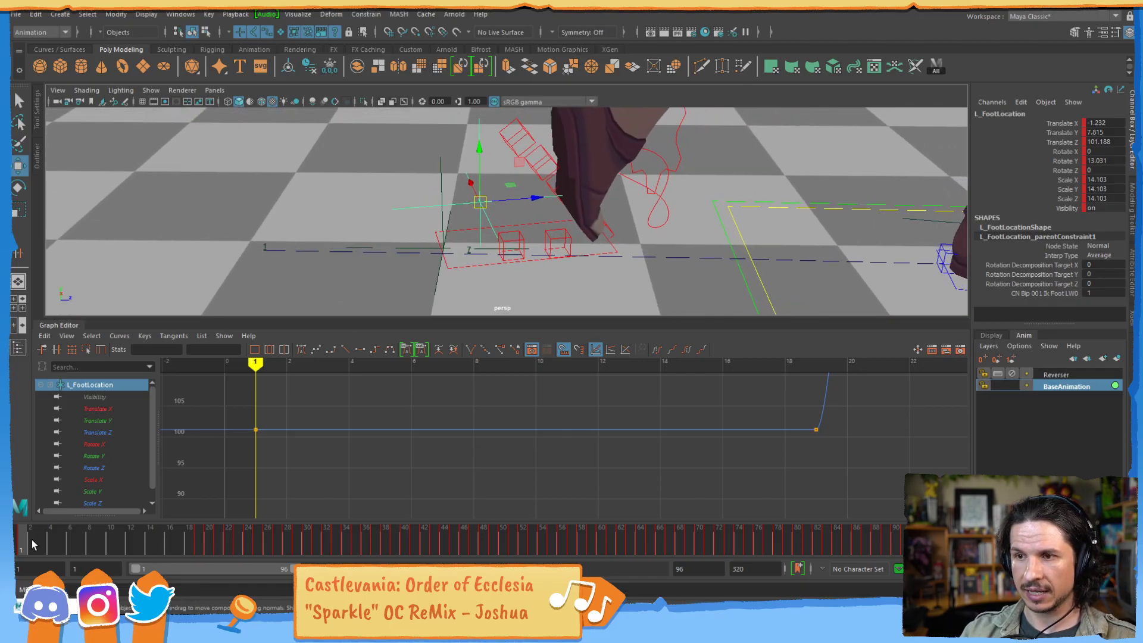
drag(24, 528, 179, 510)
alt+drag(209, 209, 523, 199)
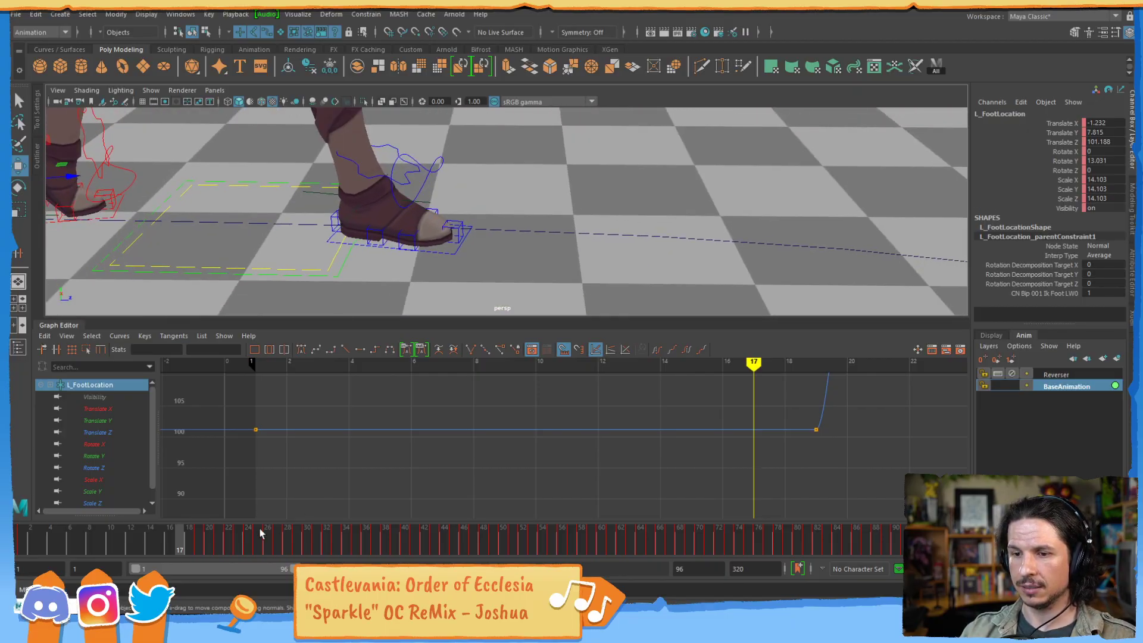
drag(197, 544, 331, 511)
- Delete the L_FootLocation keys on frames 30 through 46, keeping the keys on frames 29 and 47
alt+middle_drag(743, 267, 586, 235)
alt+drag(586, 235, 659, 242)
alt+right_drag(744, 453, 592, 423)
alt+middle_drag(675, 375, 534, 466)
alt+shift+right_drag(405, 479, 470, 482)
key(a)
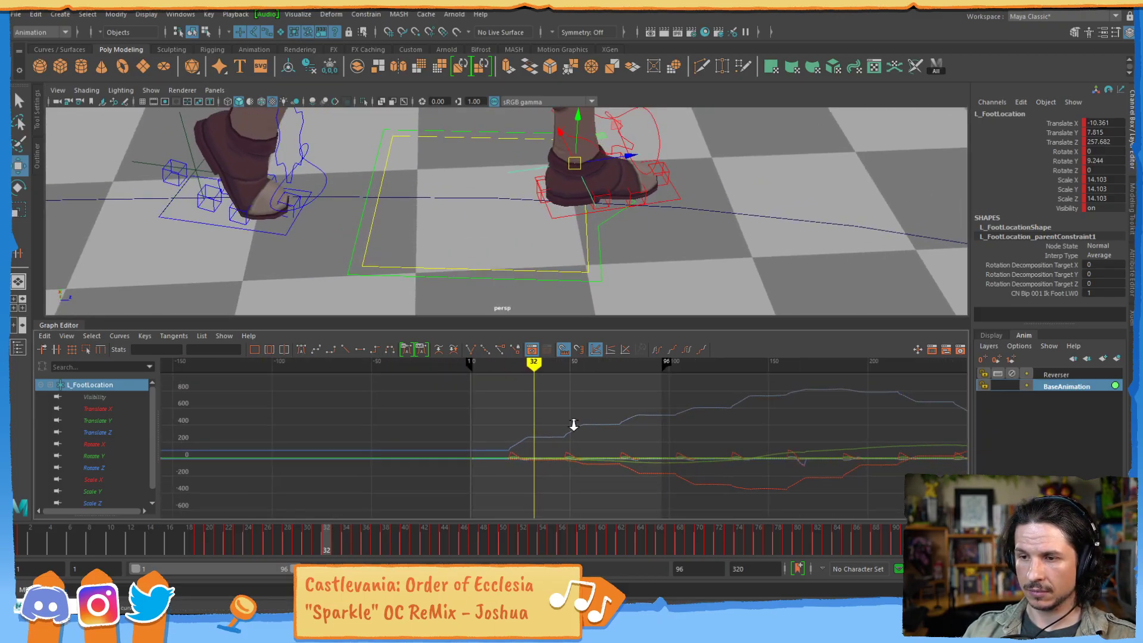
alt+shift+right_drag(494, 437, 619, 441)
alt+middle_drag(571, 440, 677, 421)
alt+middle_drag(513, 423, 535, 432)
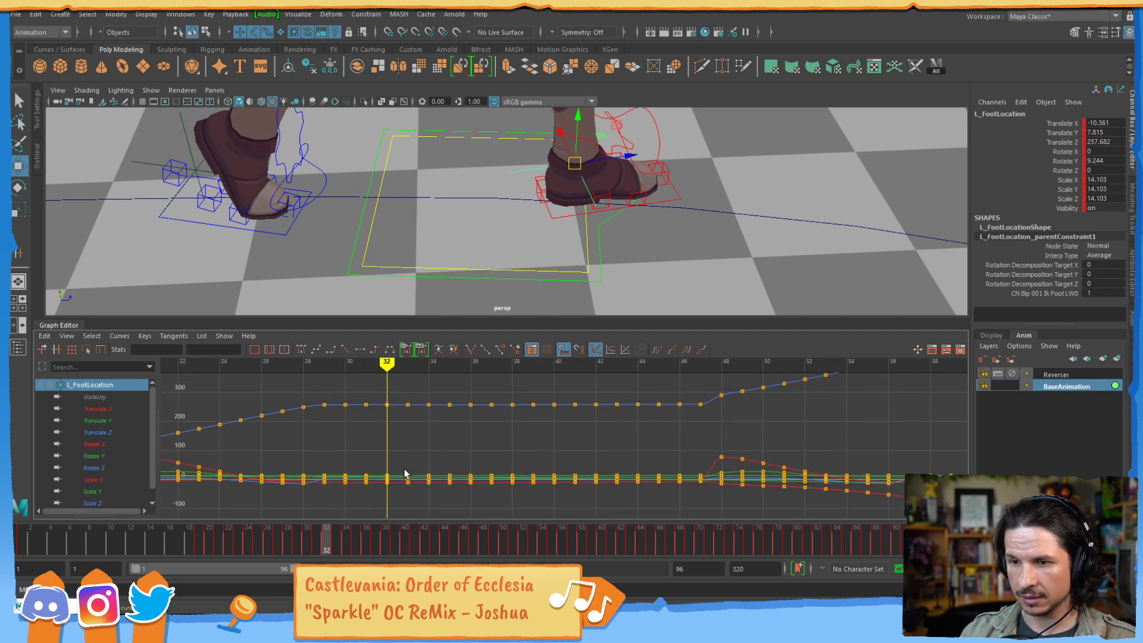
drag(301, 538, 302, 541)
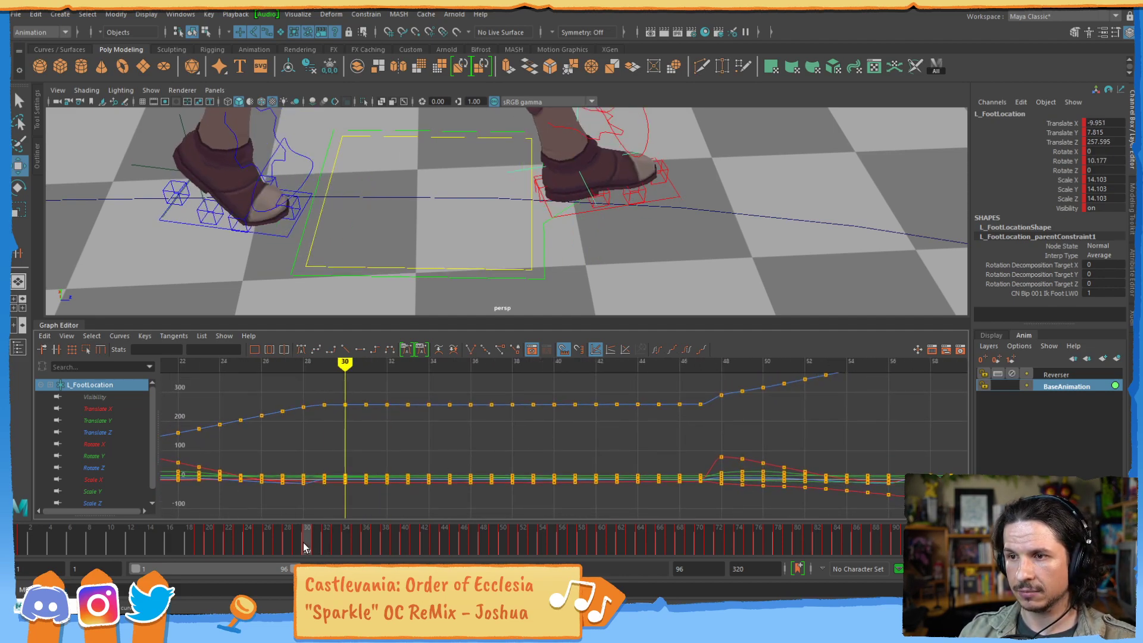
key(Delete)
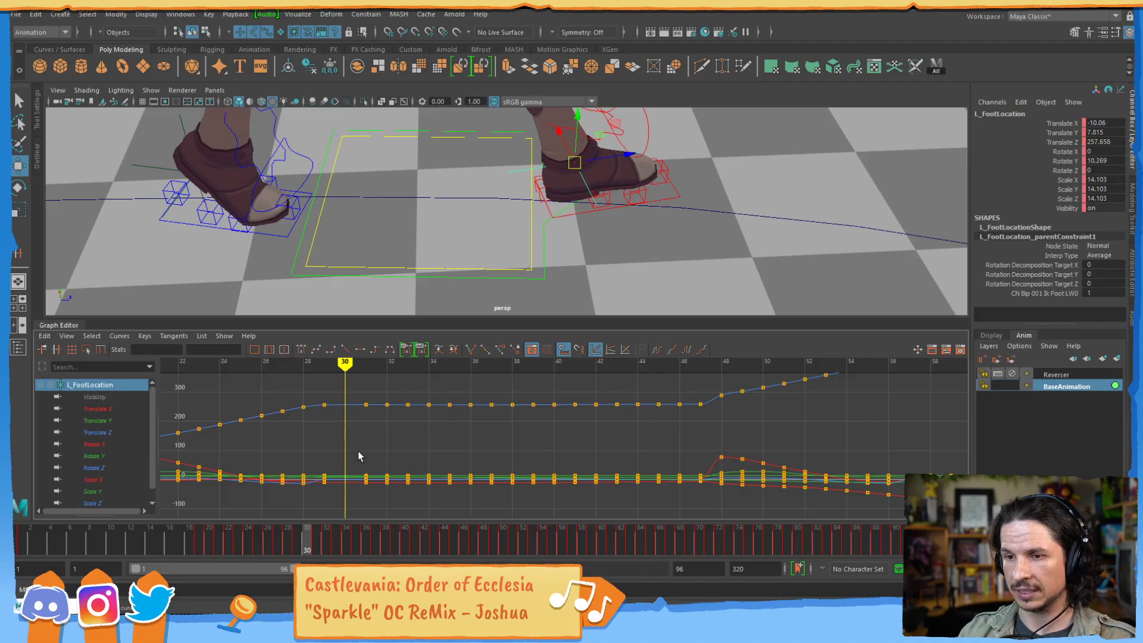
click(701, 404)
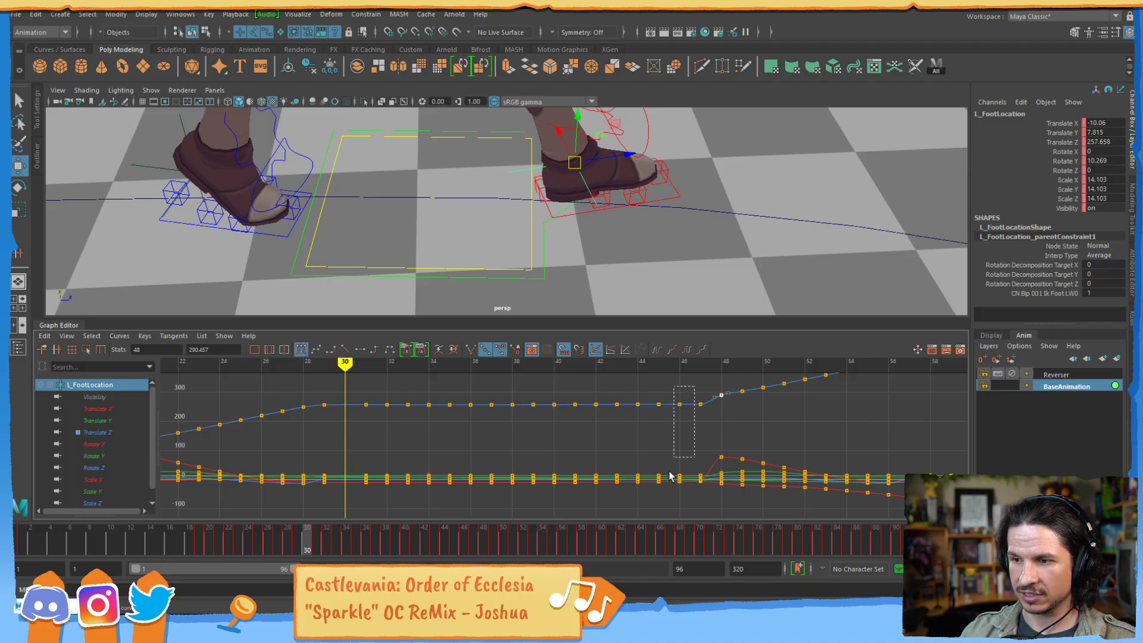
drag(677, 384, 344, 518)
key(Delete)
- Compare the left foot's planted pose at frames 29 and 47 and view the character along the motion path
click(292, 540)
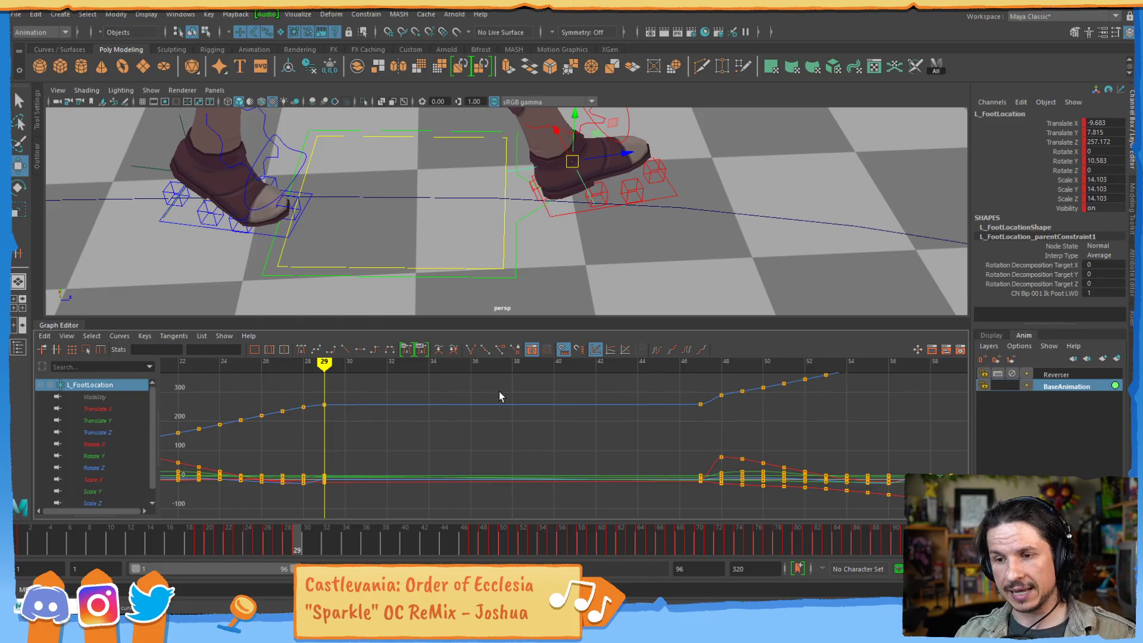
click(472, 543)
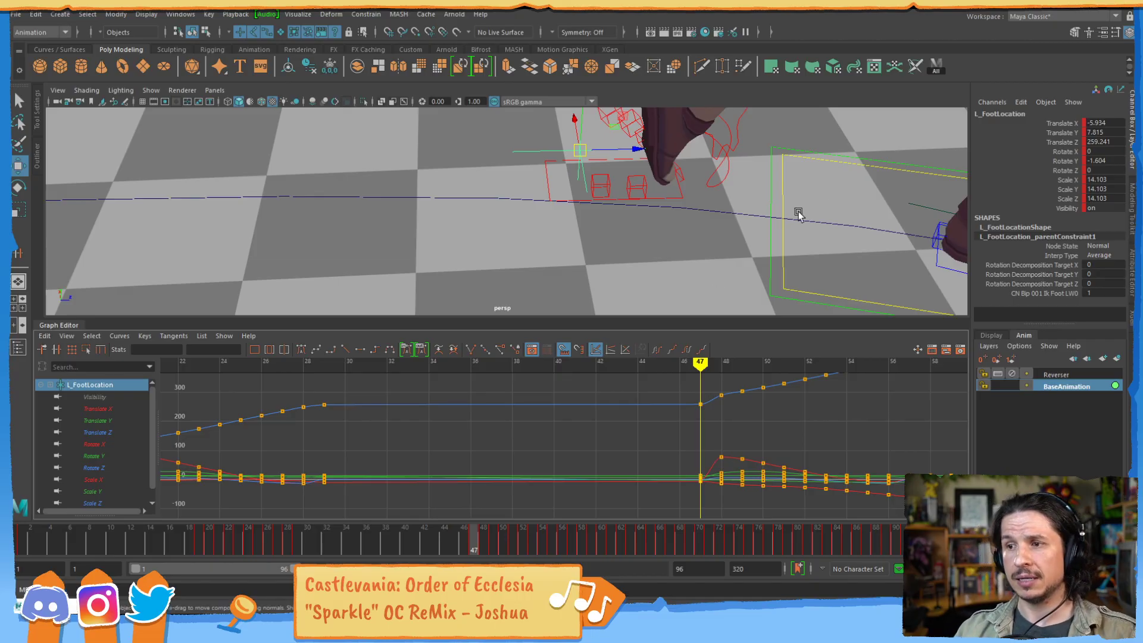
alt+right_drag(895, 185, 613, 154)
alt+drag(613, 153, 607, 206)
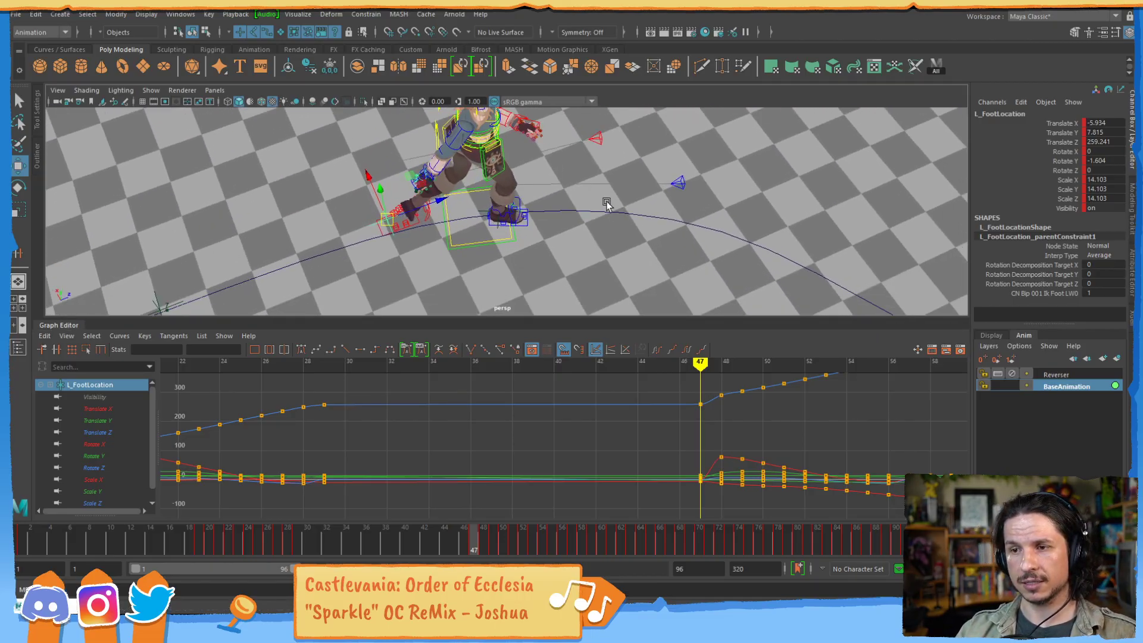
alt+middle_drag(607, 206, 571, 211)
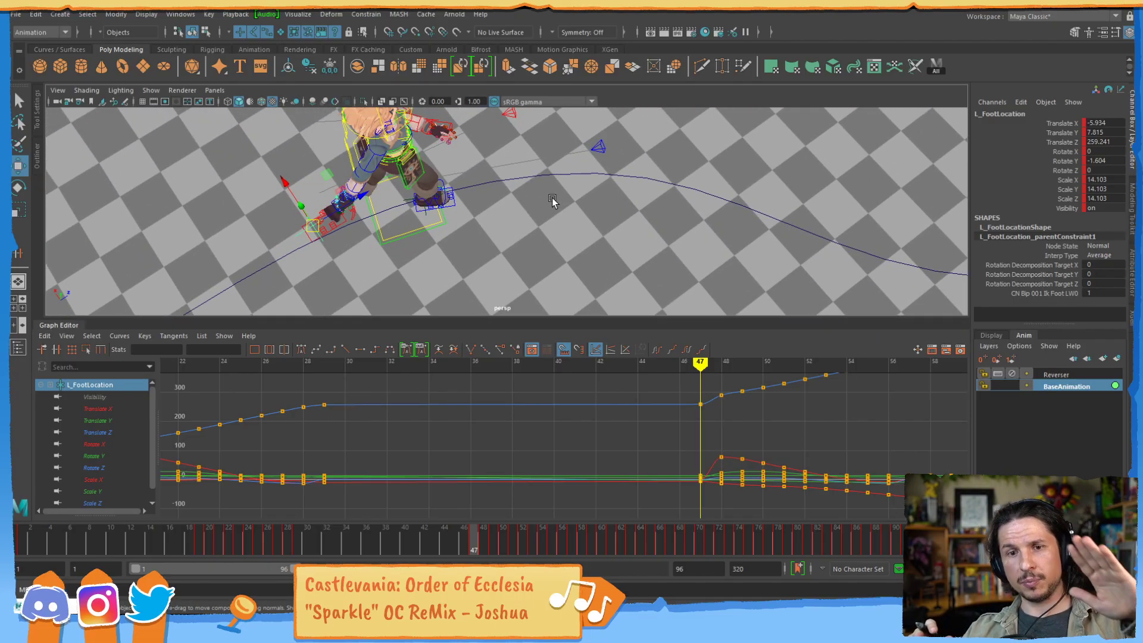
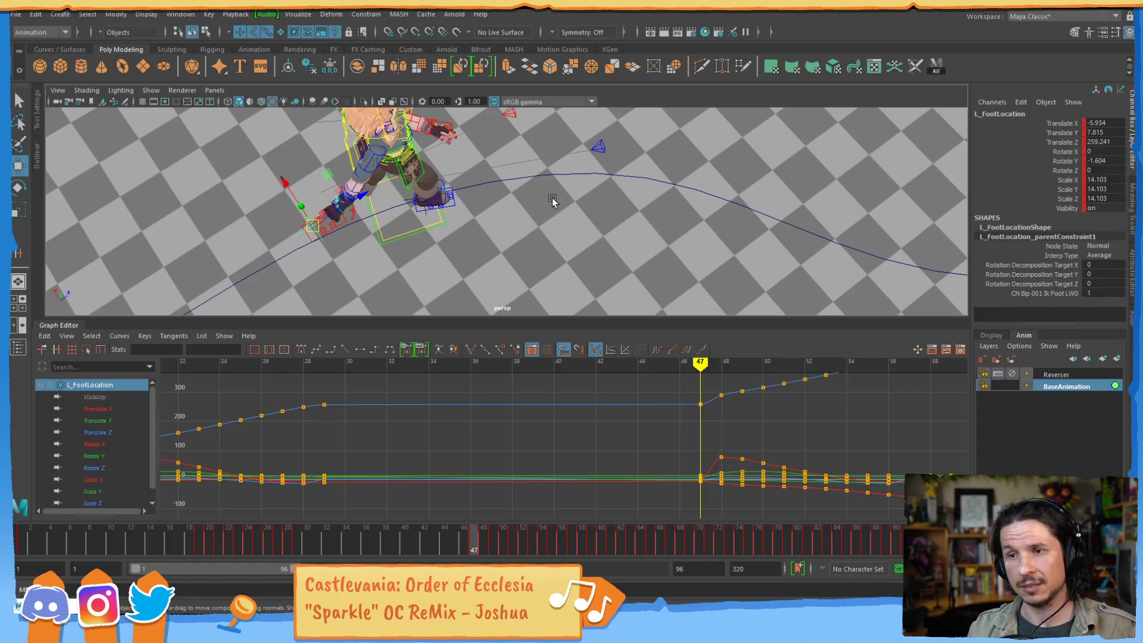
- Copy the L_FootLocation pose from frame 47 to frame 29 and key it
mouse_move(466, 540)
mouse_down()
mouse_move(424, 539)
mouse_move(475, 548)
mouse_up()
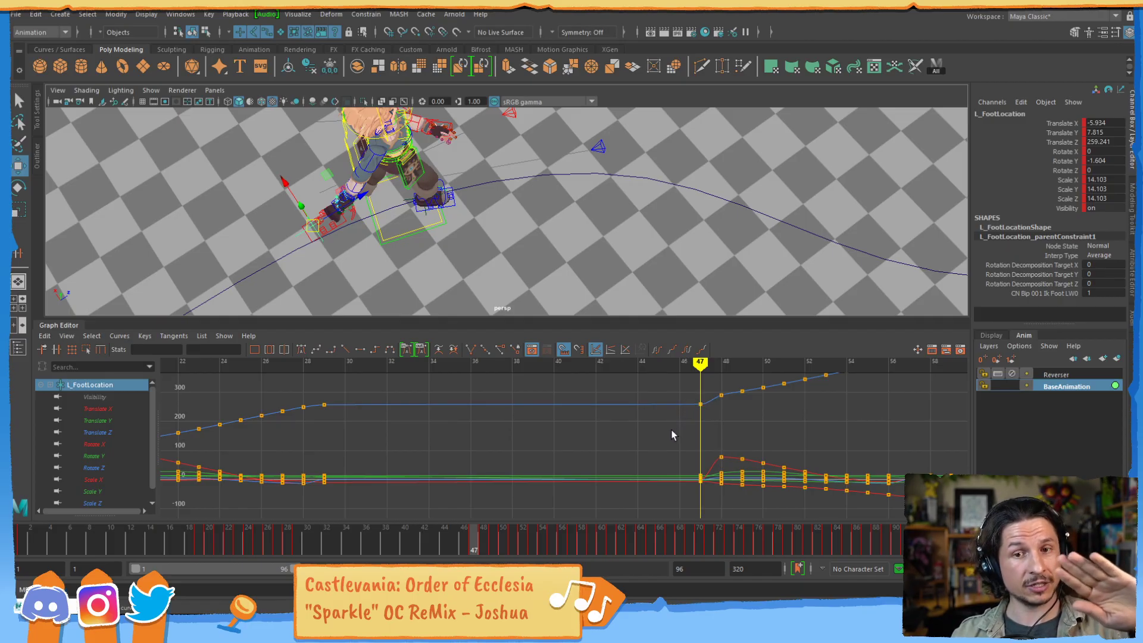
drag(473, 538, 309, 543)
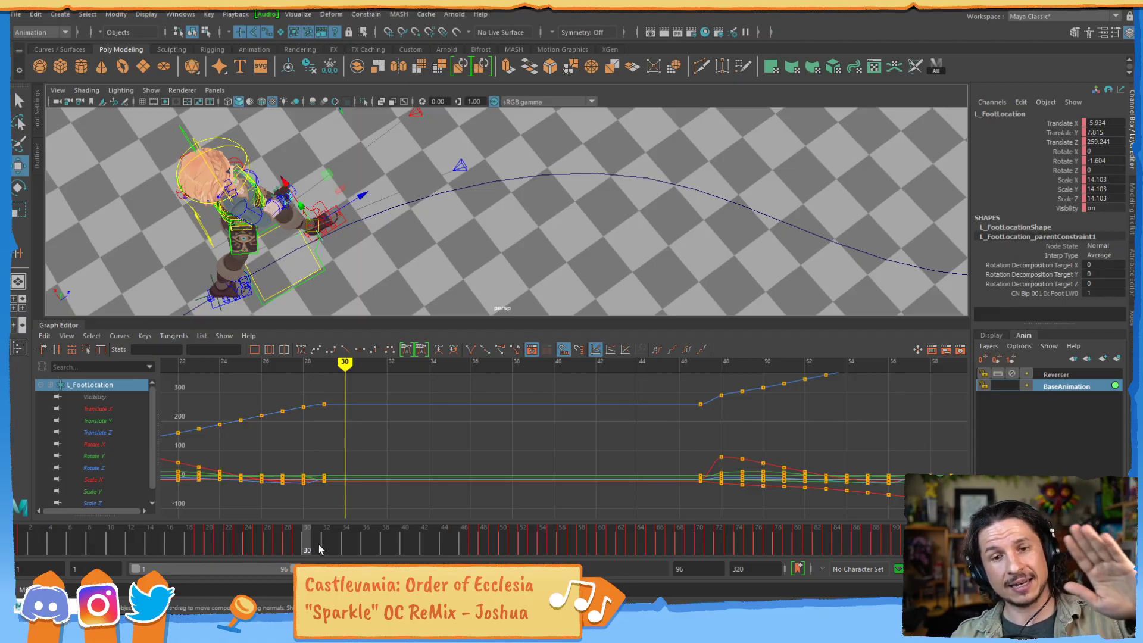
drag(300, 541, 326, 543)
- Examine the left foot up close and scrub to frame 48 to check its planted frames and lift-off for sliding
alt+middle_drag(353, 239, 528, 217)
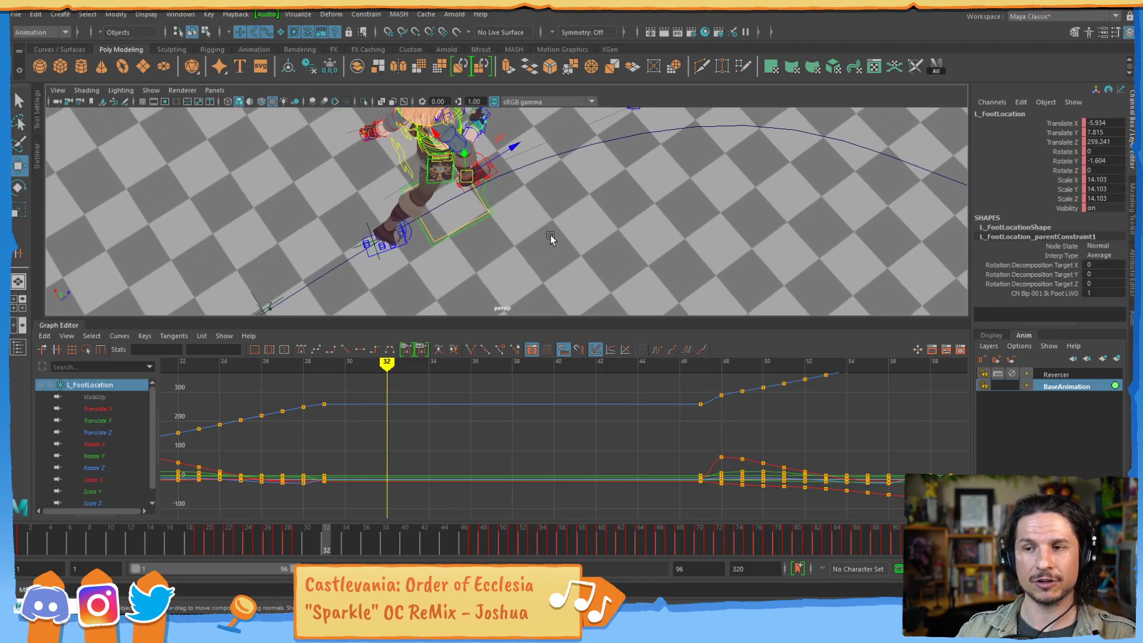
alt+drag(549, 239, 443, 169)
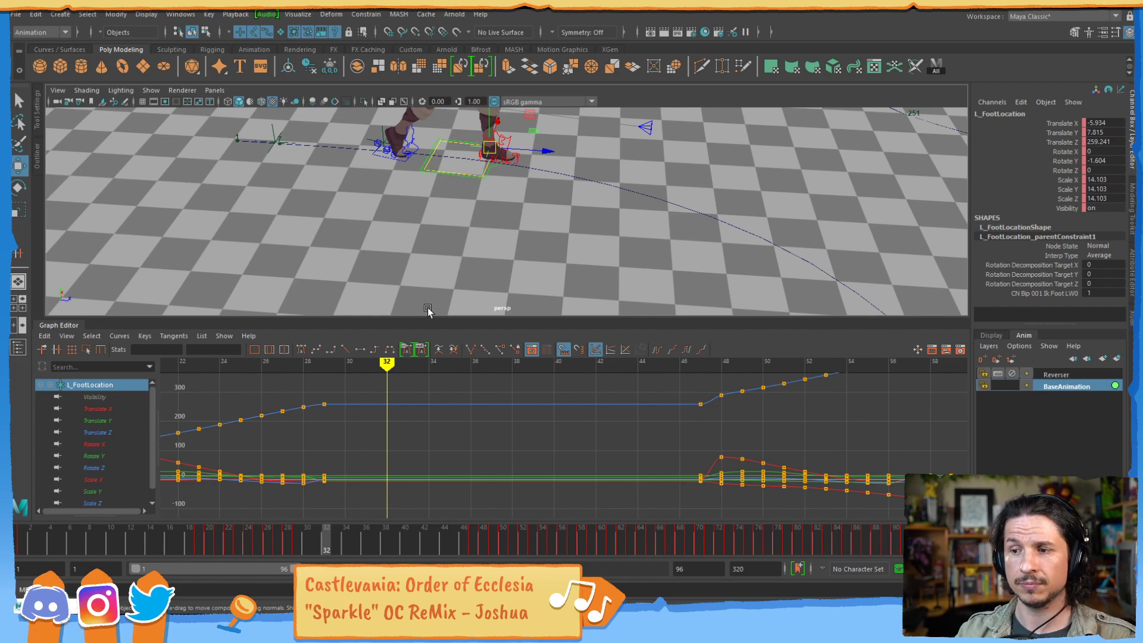
alt+middle_drag(493, 191, 476, 253)
alt+right_drag(476, 253, 796, 207)
alt+drag(499, 238, 554, 245)
alt+middle_drag(554, 245, 527, 200)
alt+right_drag(526, 200, 562, 278)
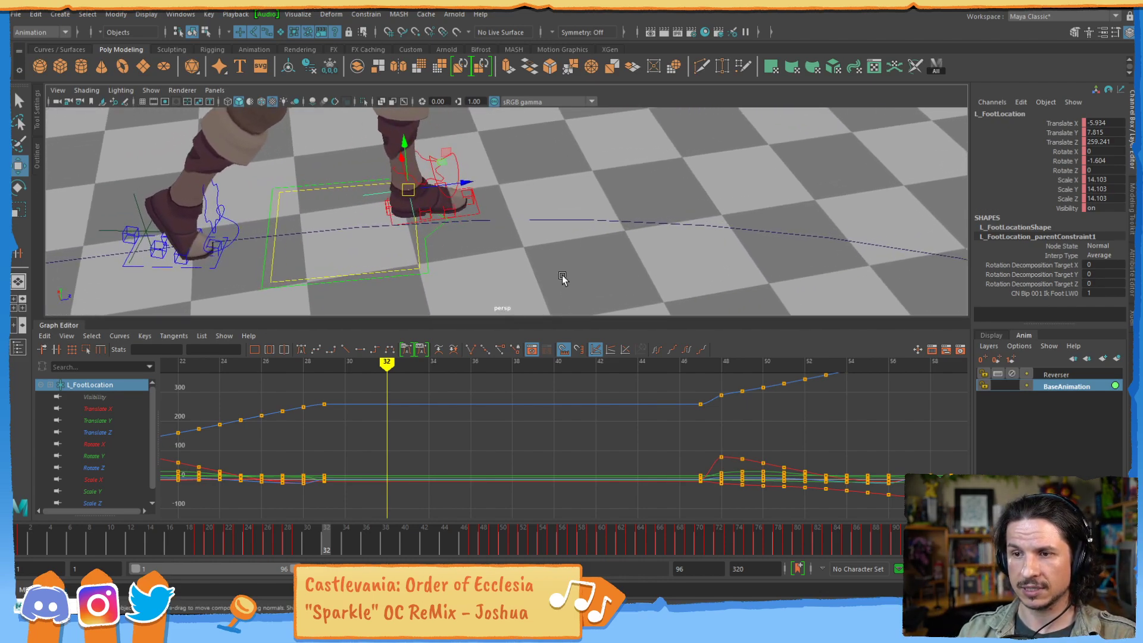
drag(276, 539, 506, 497)
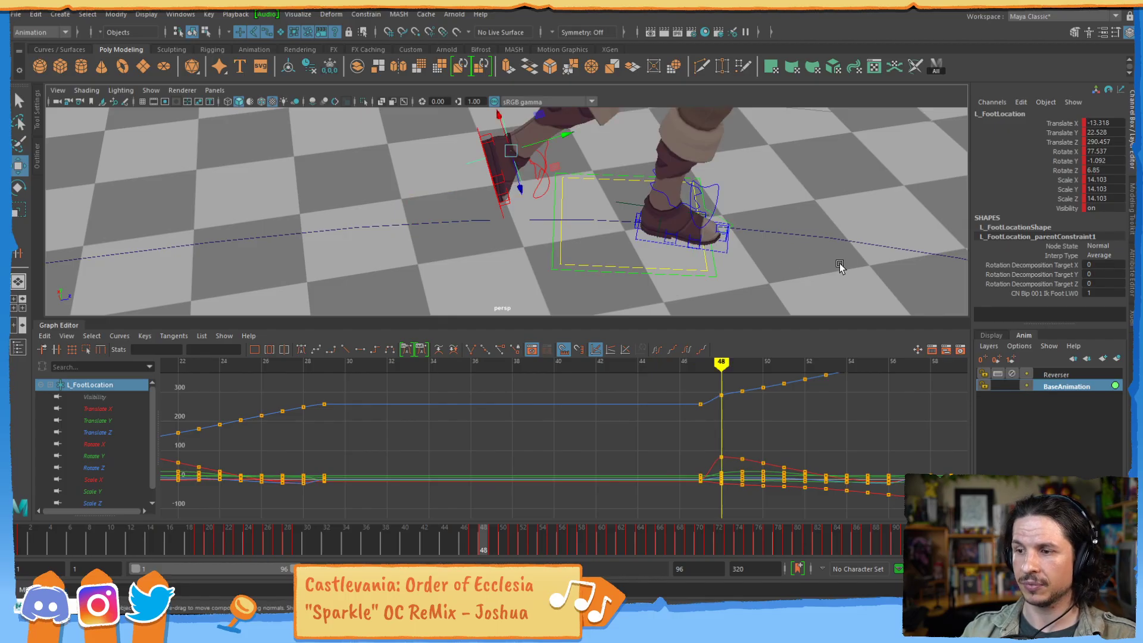
- Frame the L_FootLocation curves in the Graph Editor and display them in normalized view
alt+middle_drag(721, 415, 582, 405)
scroll(582, 405, down, 5)
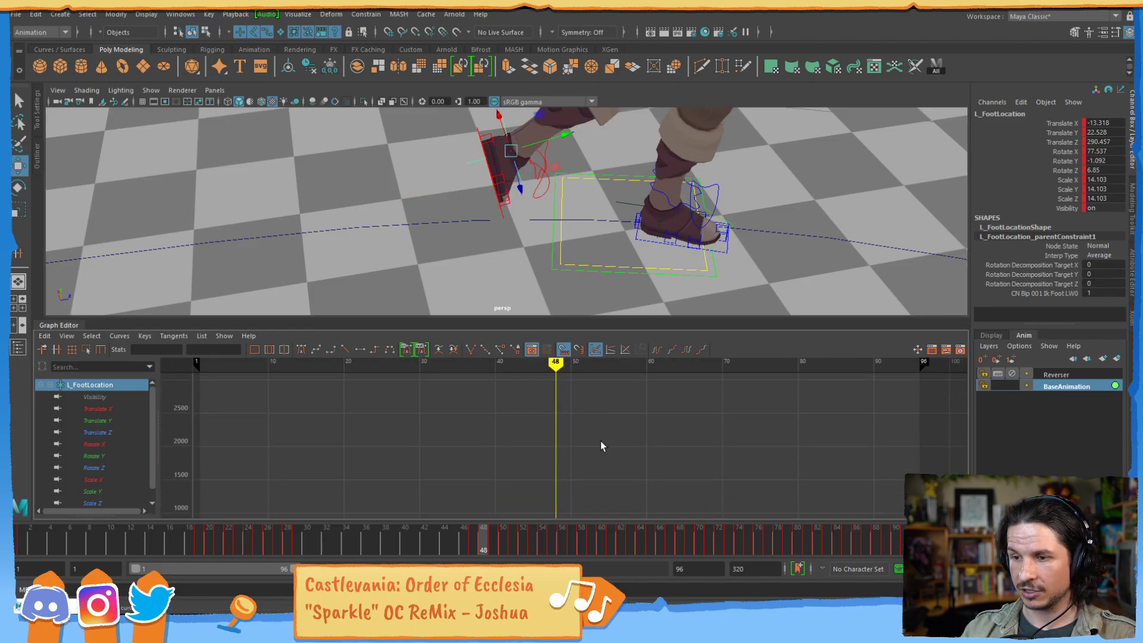
alt+right_drag(598, 468, 348, 408)
key(f)
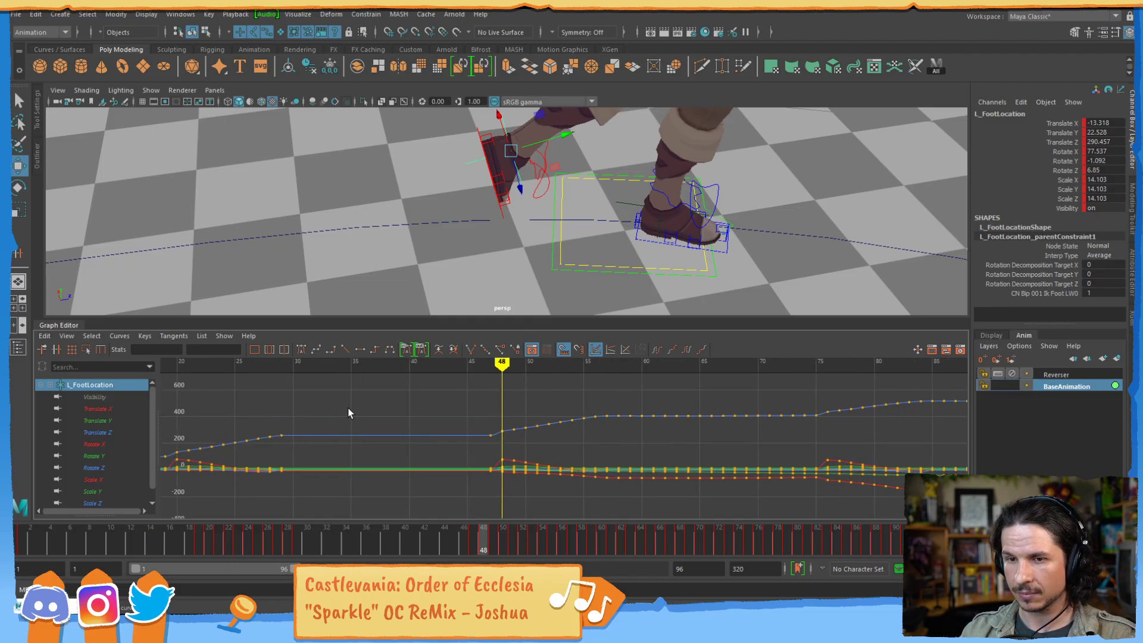
click(68, 336)
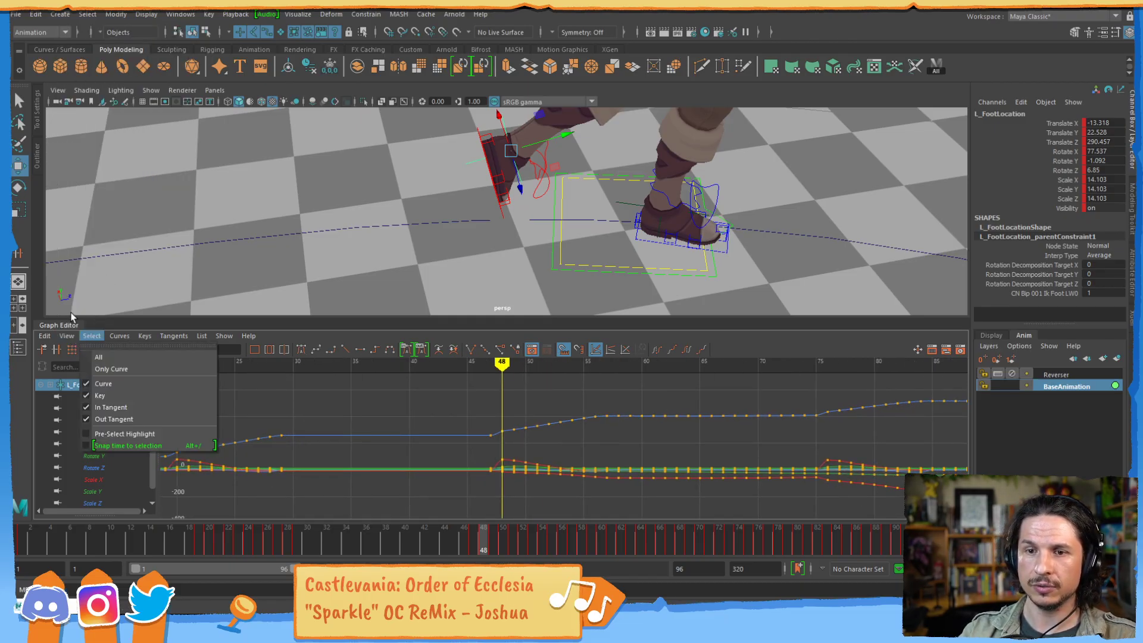
click(99, 298)
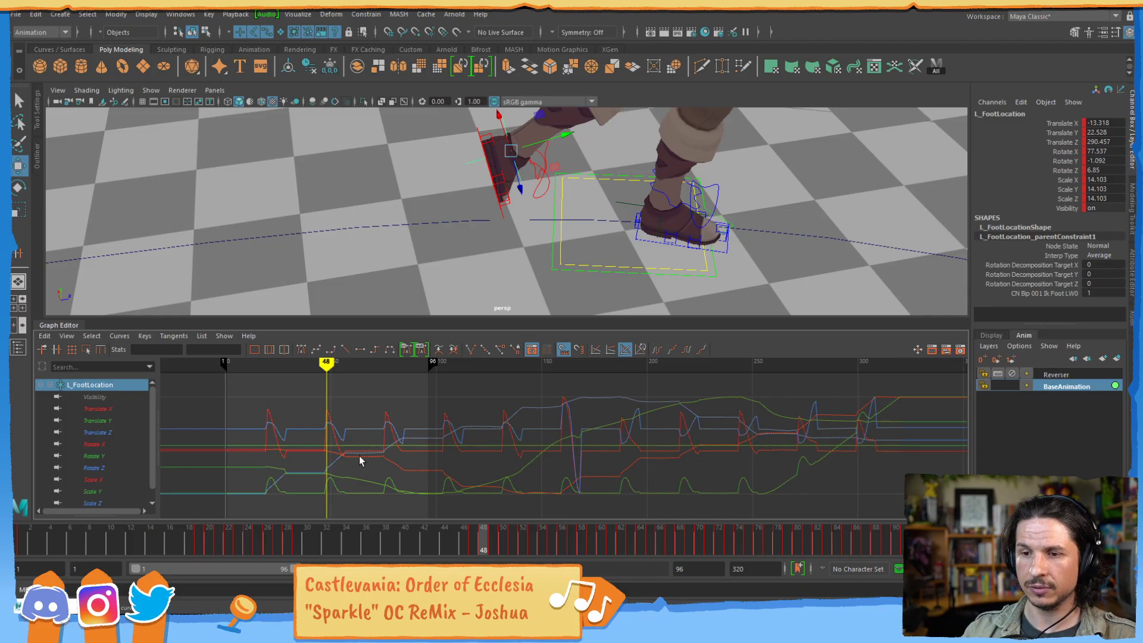
- Delete the L_FootLocation keys between frames 57 and 75, then copy the frame 75 pose to frame 57 and key it
alt+right_drag(359, 460, 495, 446)
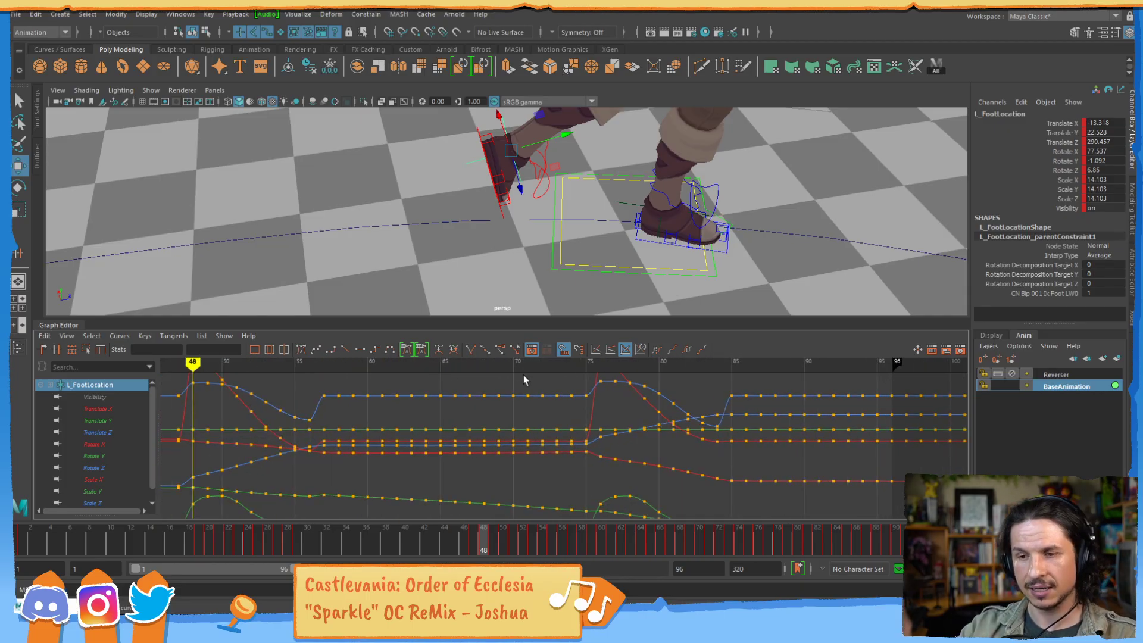
alt+middle_drag(523, 375, 508, 401)
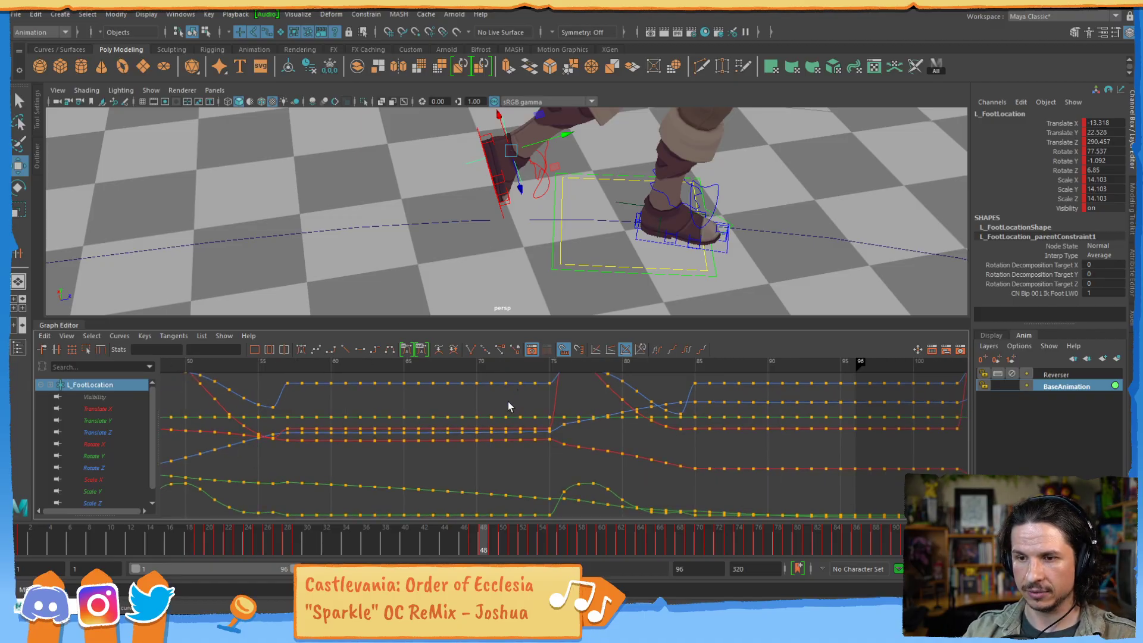
alt+right_drag(508, 401, 476, 431)
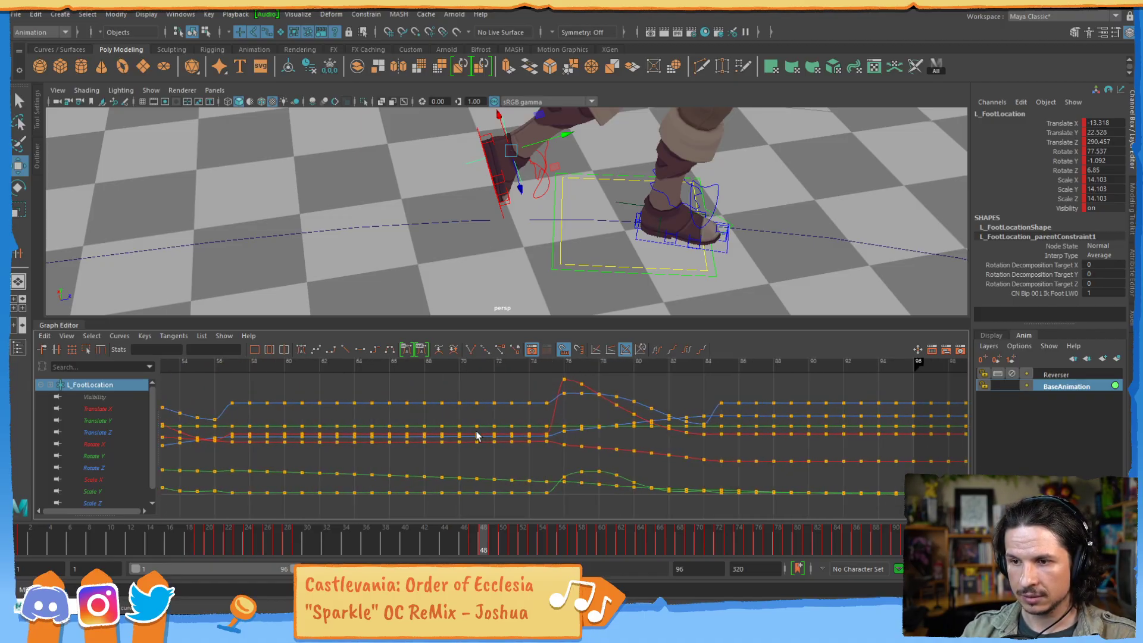
alt+middle_drag(333, 412, 376, 405)
drag(285, 390, 581, 495)
key(Delete)
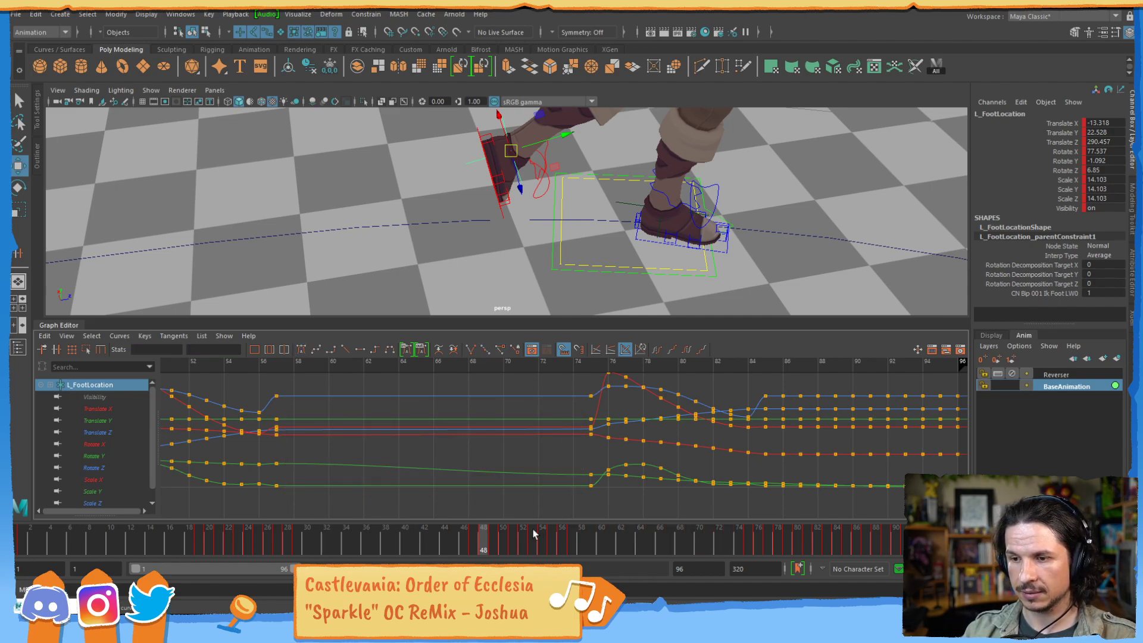
drag(741, 541, 591, 543)
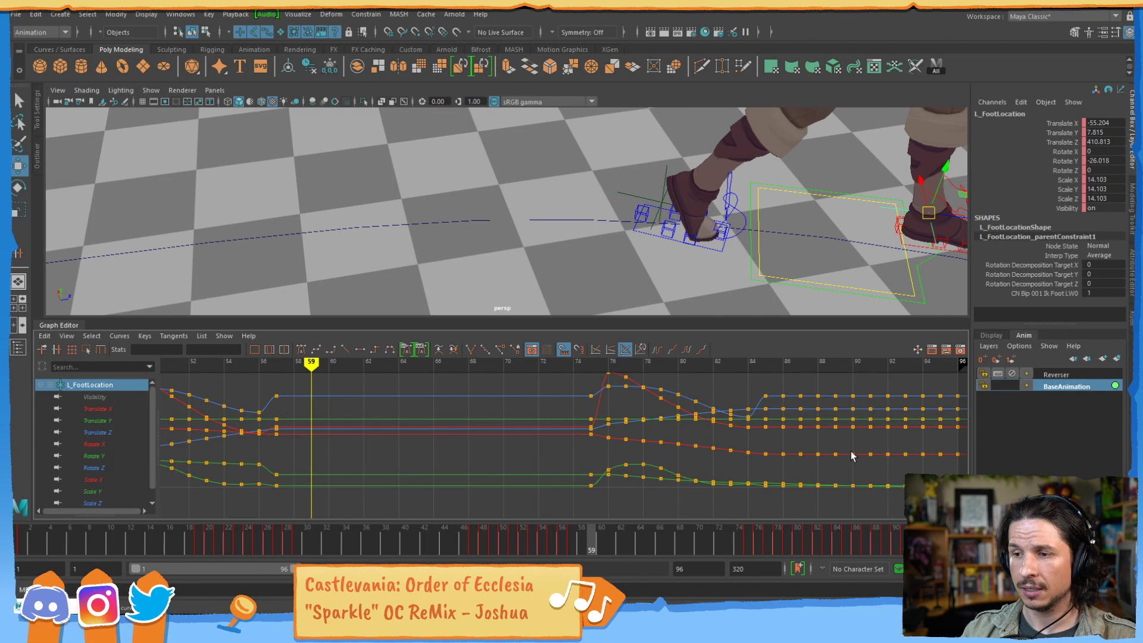
- Shift the playback range to 26–121, delete the L_FootLocation keys between frames 85 and 103, and key the frame 103 pose on frame 85
alt+middle_drag(852, 456, 444, 441)
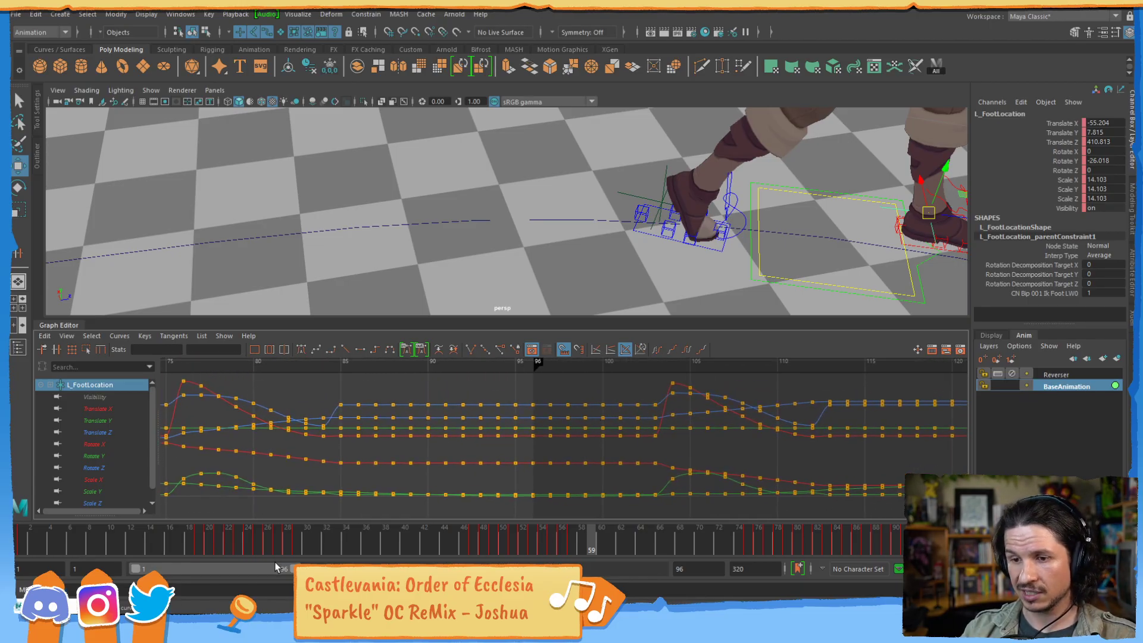
drag(274, 562, 317, 561)
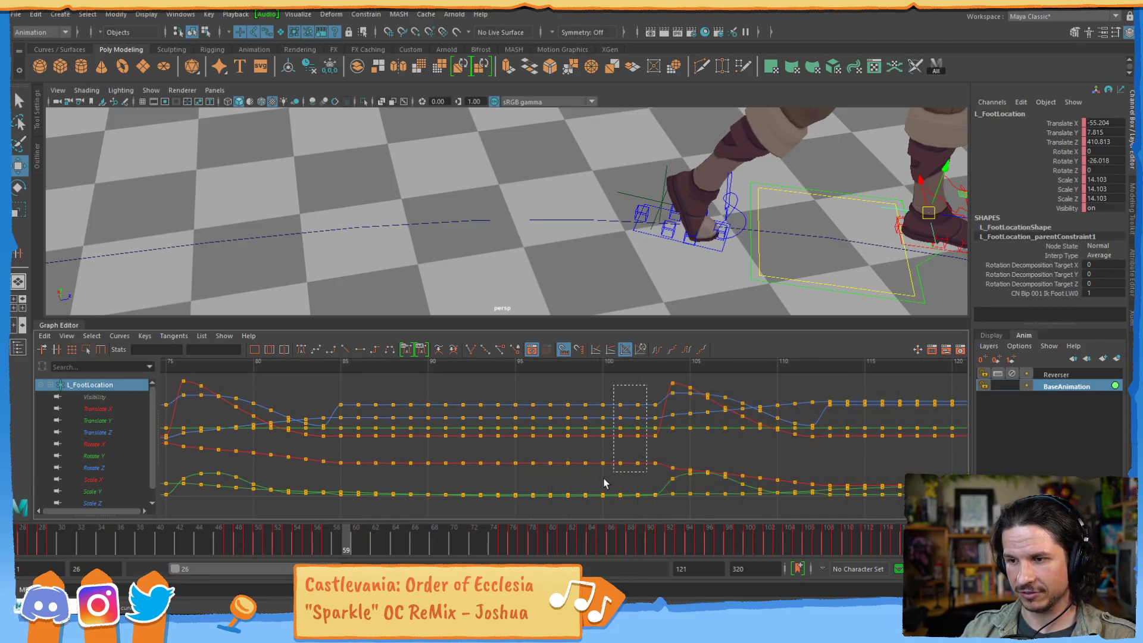
drag(604, 482, 344, 513)
key(Delete)
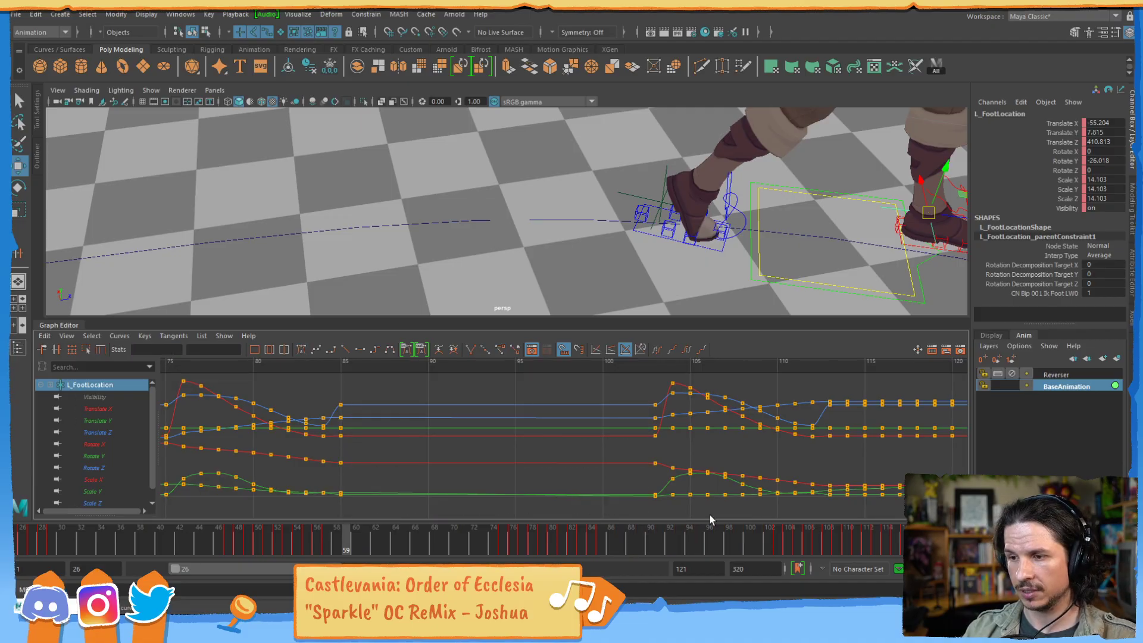
mouse_move(777, 543)
mouse_down()
mouse_move(583, 543)
mouse_move(600, 541)
mouse_up()
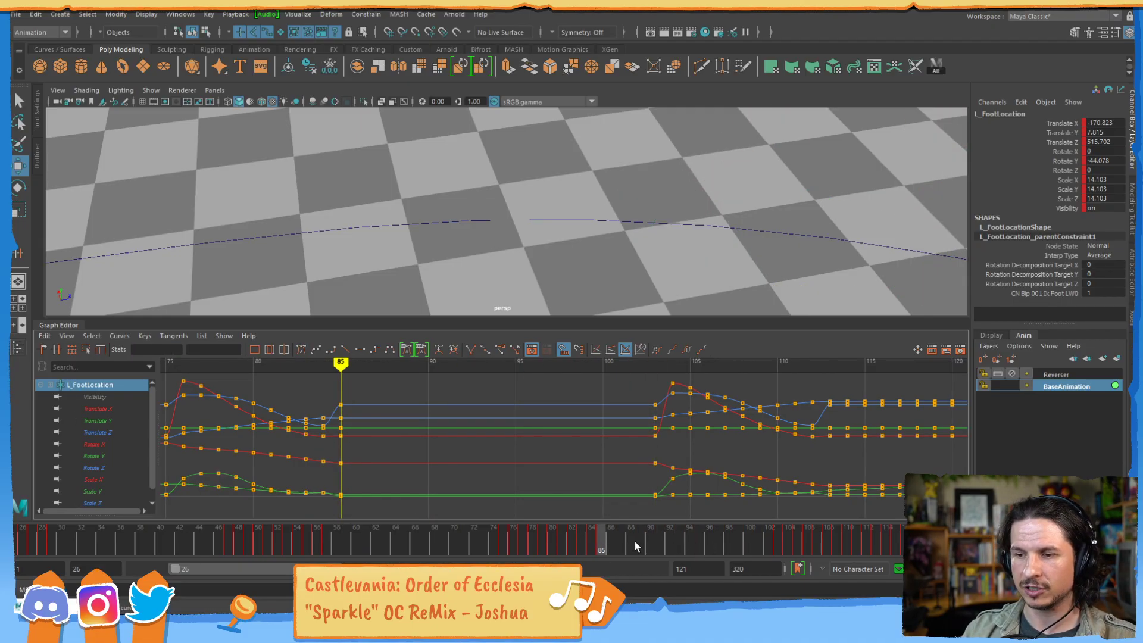
- Shift the playback range to 70–165, delete the L_FootLocation keys between frames 113 and 131, and key the frame 131 pose on frame 113
drag(318, 569, 391, 569)
alt+middle_drag(723, 428, 403, 429)
alt+middle_drag(658, 419, 483, 429)
drag(633, 398, 332, 512)
key(Delete)
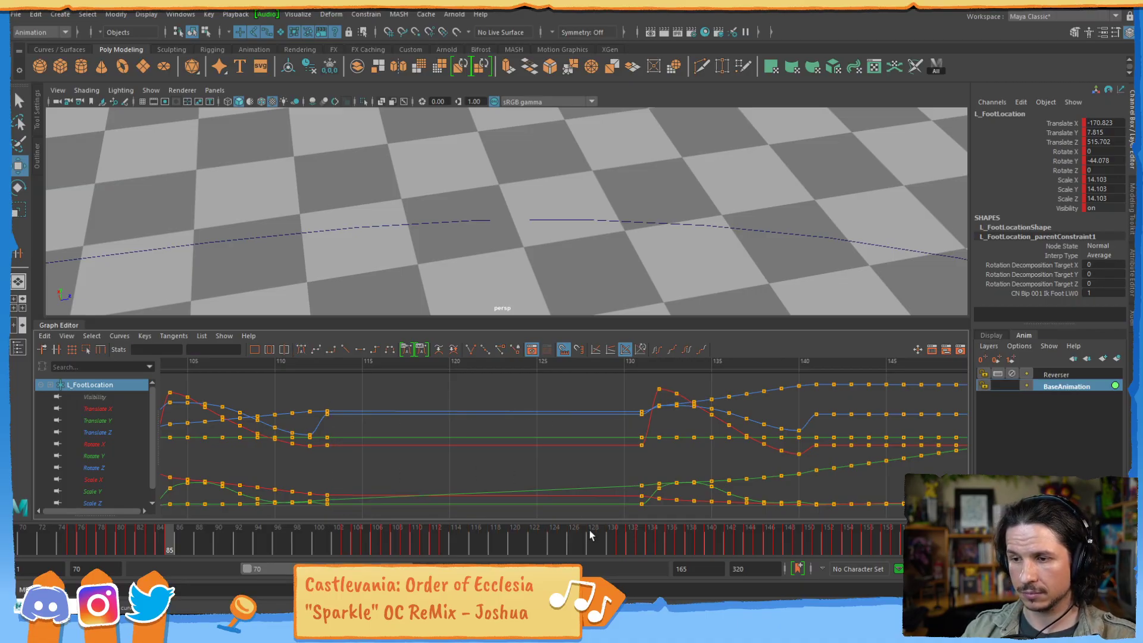
mouse_move(589, 533)
mouse_down()
mouse_move(620, 538)
mouse_move(427, 543)
mouse_move(466, 541)
mouse_move(445, 541)
mouse_up()
key(s)
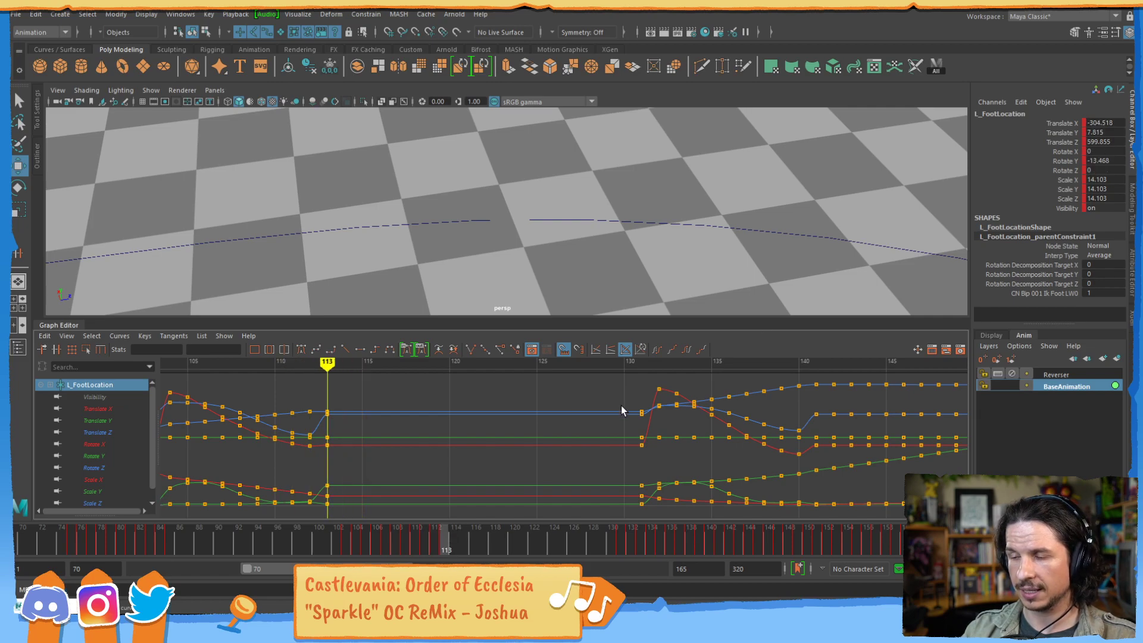
- Examine the left foot's landing and its curves around frames 112 and 113, then scrub to frame 128 to check the planted foot
alt+right_drag(607, 226, 557, 183)
alt+middle_drag(557, 183, 501, 277)
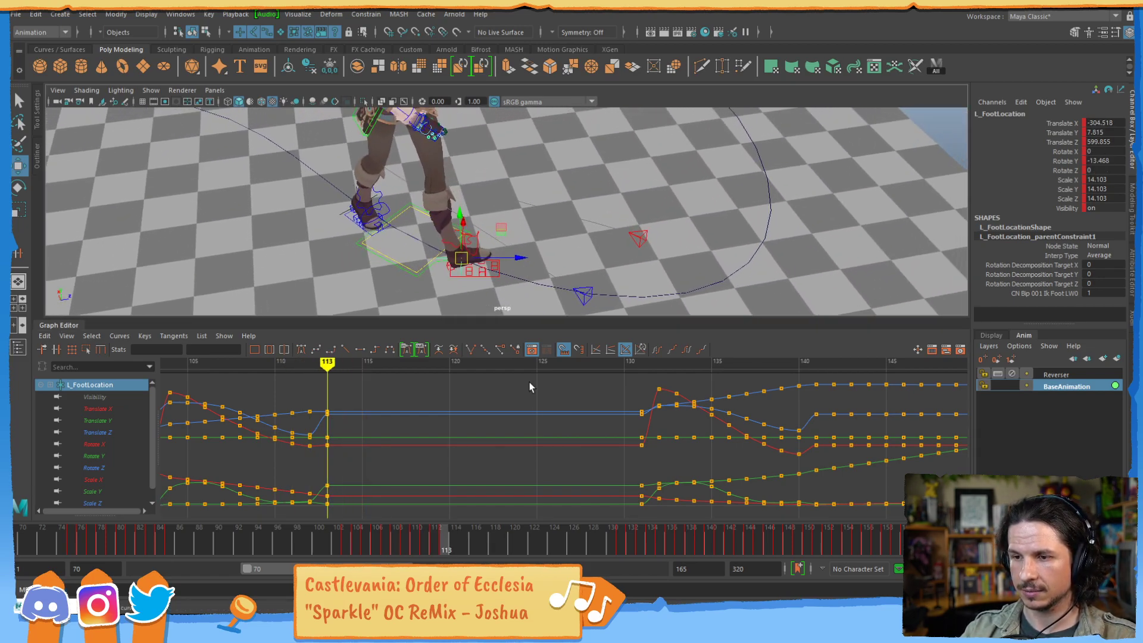
mouse_move(416, 543)
mouse_down()
mouse_move(469, 544)
mouse_move(437, 548)
mouse_up()
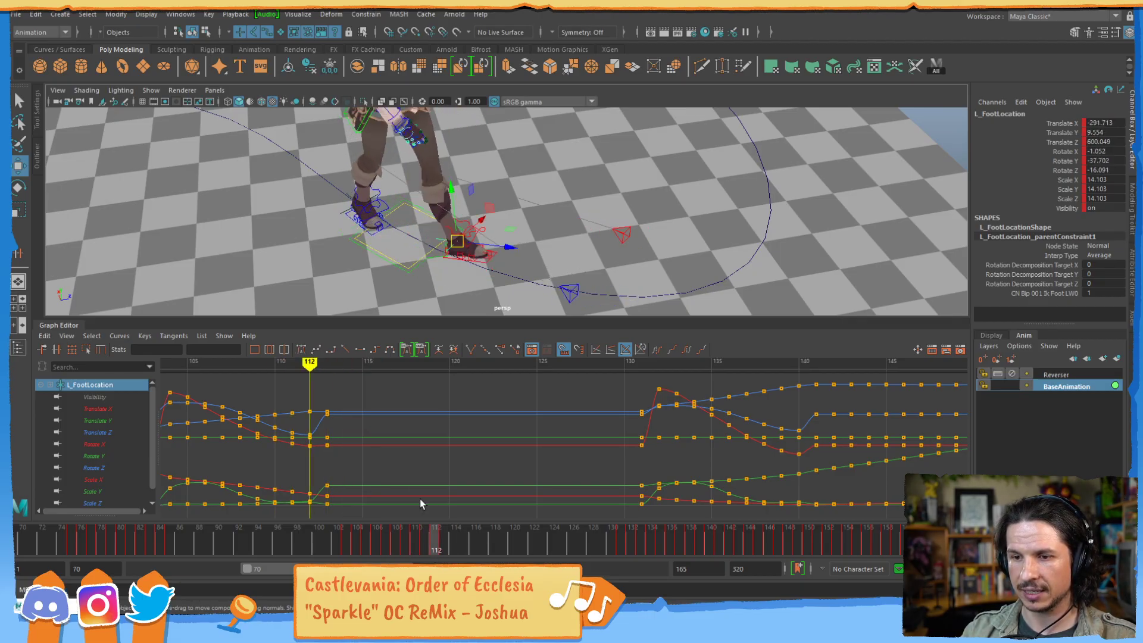
alt+middle_drag(333, 454, 461, 440)
alt+shift+right_drag(340, 441, 412, 440)
alt+middle_drag(257, 435, 419, 420)
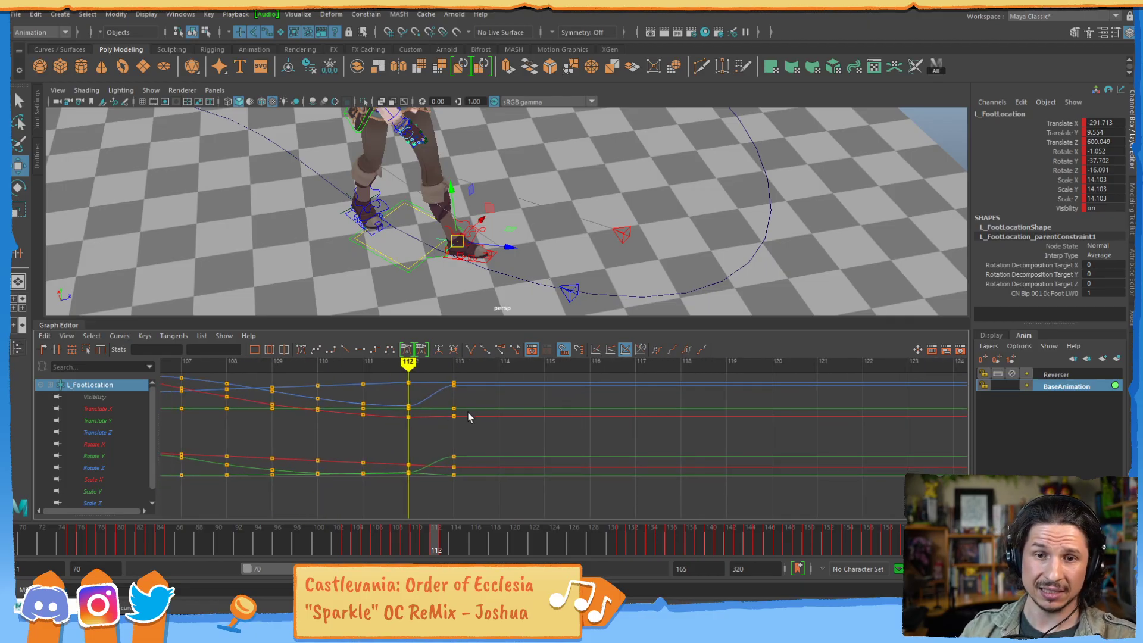
drag(446, 545, 593, 535)
- Shift the playback range to 119–214 and scrub to frame 141, where the left foot plants
alt+middle_drag(798, 418, 512, 430)
alt+middle_drag(712, 435, 460, 439)
alt+right_drag(460, 439, 333, 438)
alt+middle_drag(698, 430, 520, 425)
alt+right_drag(519, 425, 632, 433)
alt+middle_drag(661, 444, 550, 453)
alt+shift+right_drag(550, 453, 579, 455)
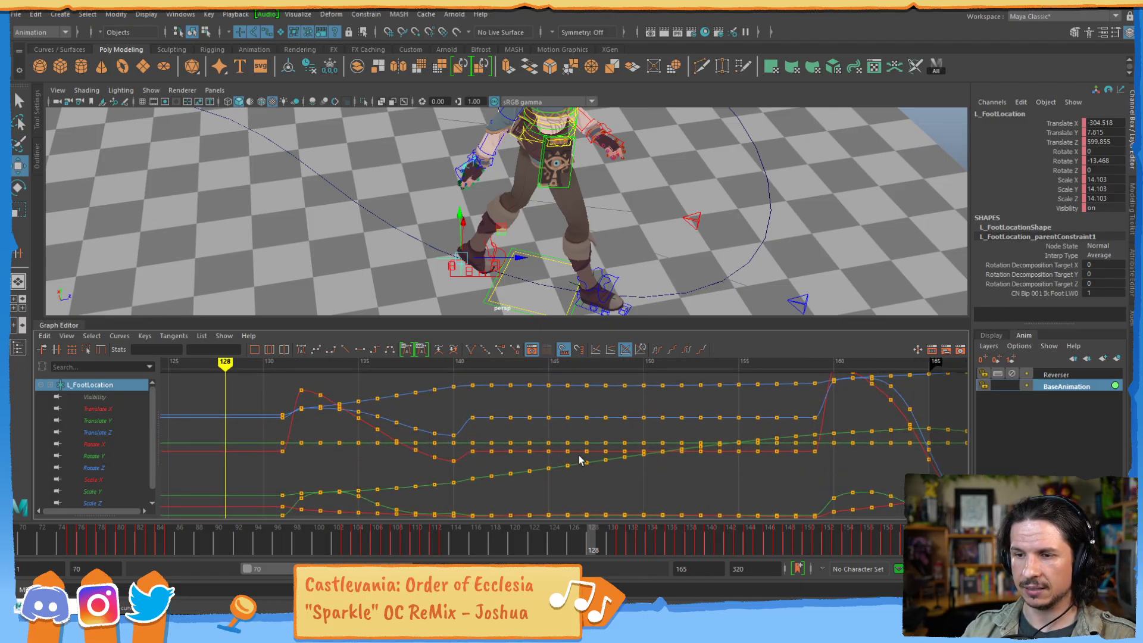
mouse_move(654, 455)
alt+right_down()
mouse_move(605, 449)
mouse_move(645, 448)
alt+right_up()
alt+middle_drag(598, 446, 469, 452)
click(650, 536)
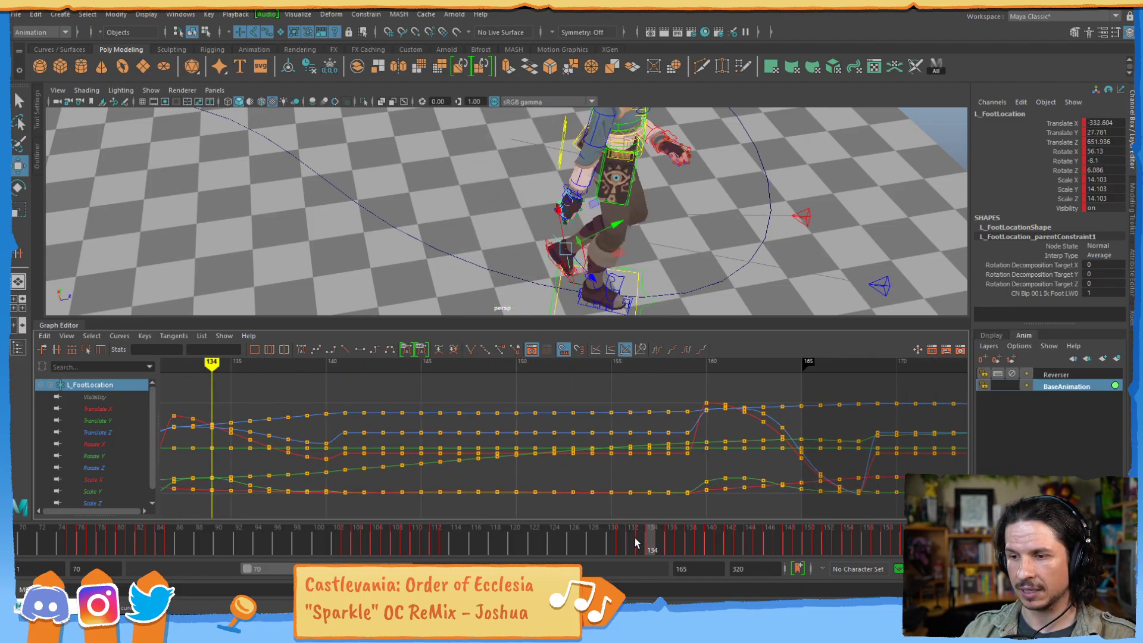
drag(382, 566, 464, 562)
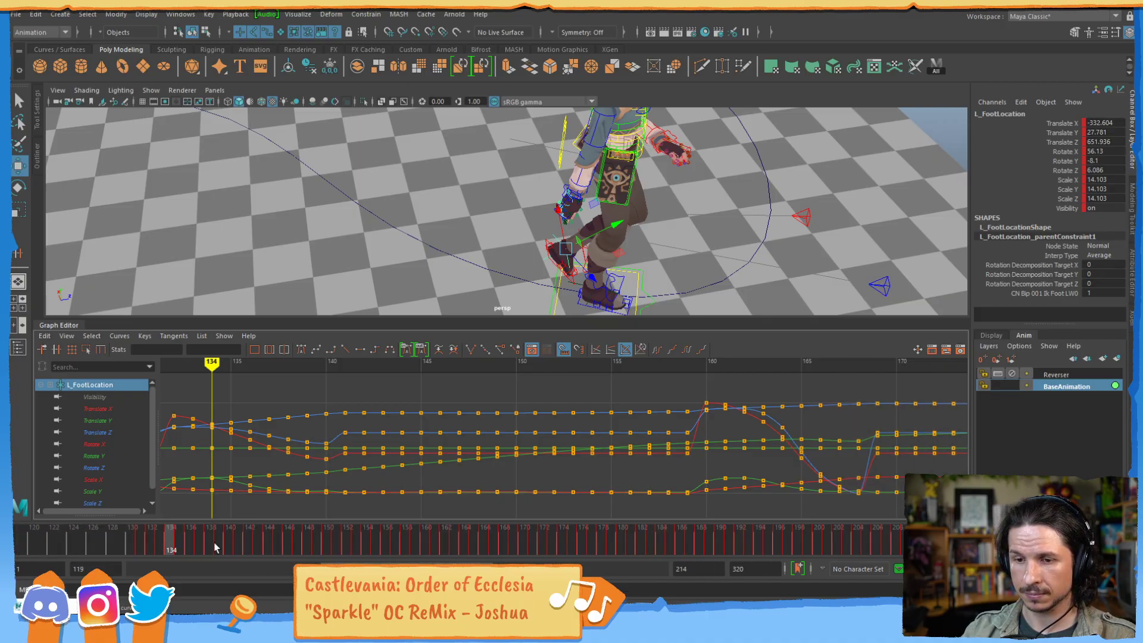
drag(205, 545, 237, 544)
- Delete the L_FootLocation keys between frames 141 and 159, then copy the frame 159 pose to frame 141 and key it
drag(357, 397, 676, 510)
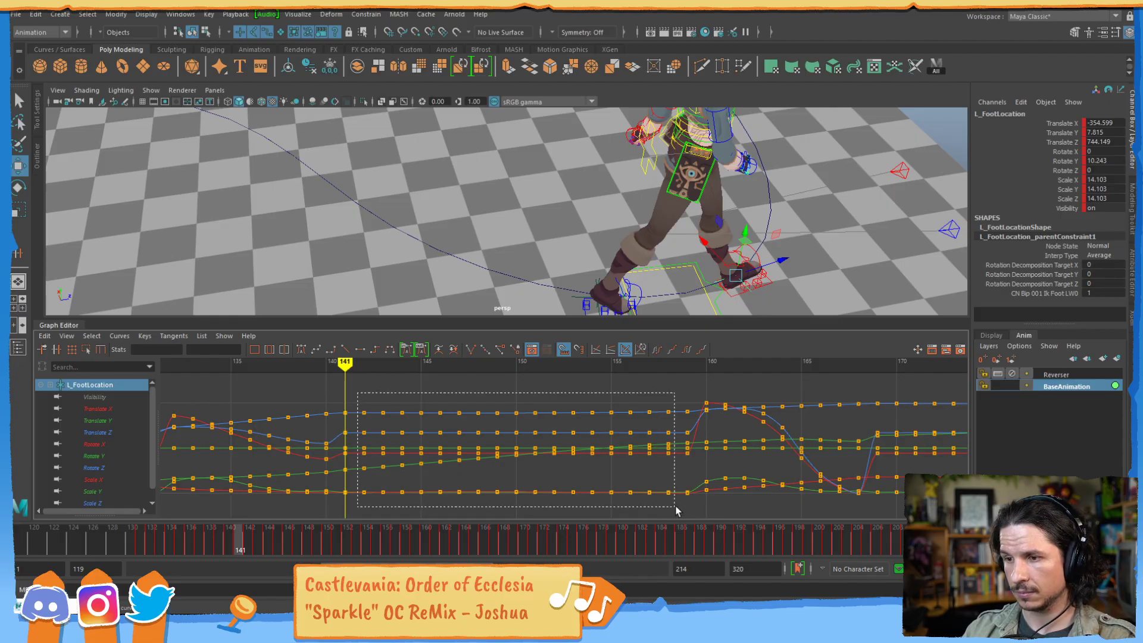
key(Delete)
click(415, 542)
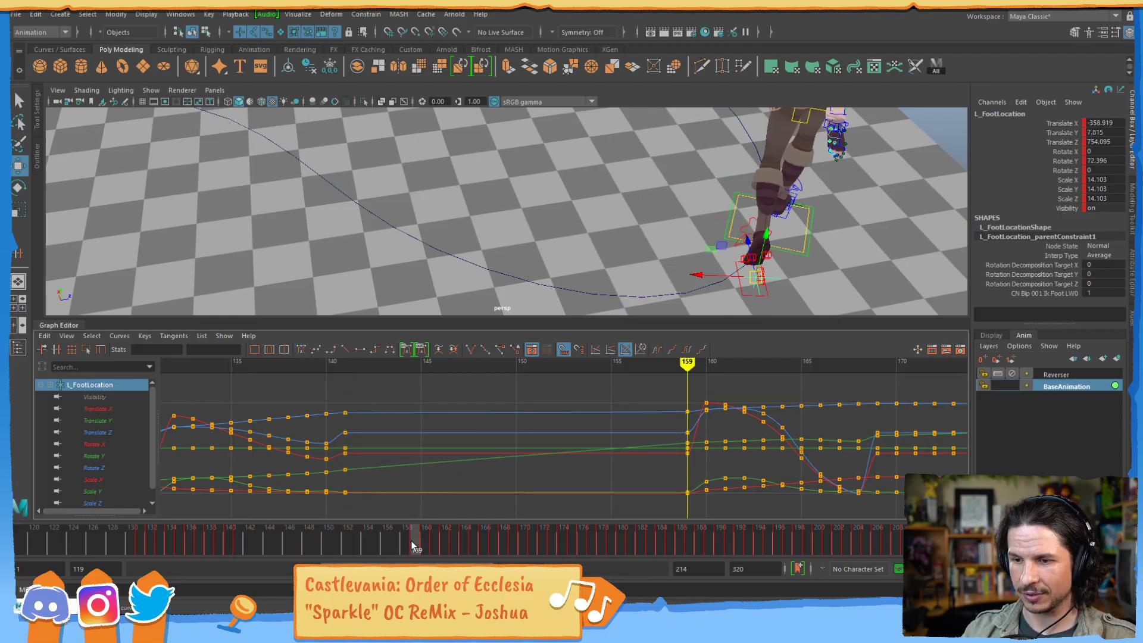
middle_drag(414, 542, 239, 545)
key(s)
drag(240, 546, 435, 543)
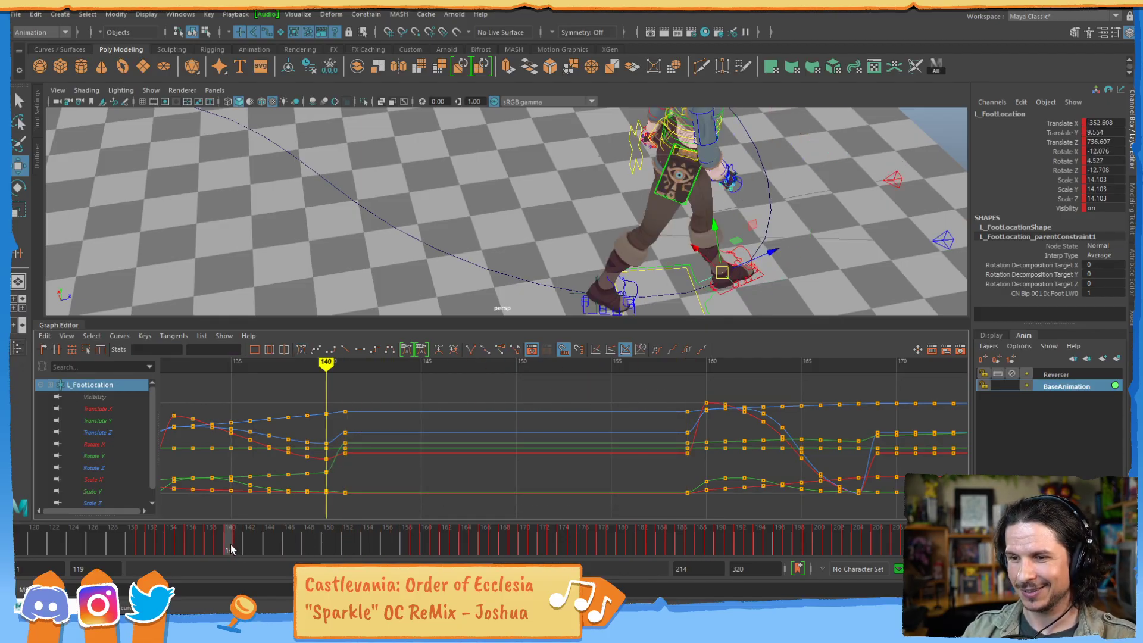
- Delete the L_FootLocation keys between frames 169 and 187, and key the frame 187 pose on frame 169
alt+middle_drag(806, 433, 194, 436)
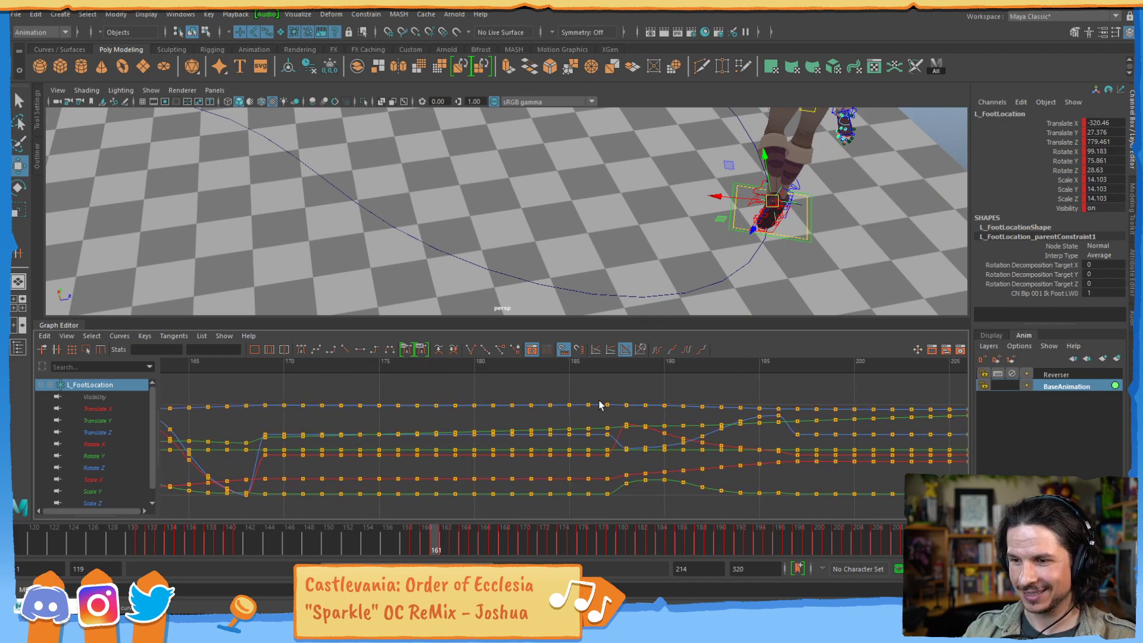
drag(586, 419, 271, 518)
key(Delete)
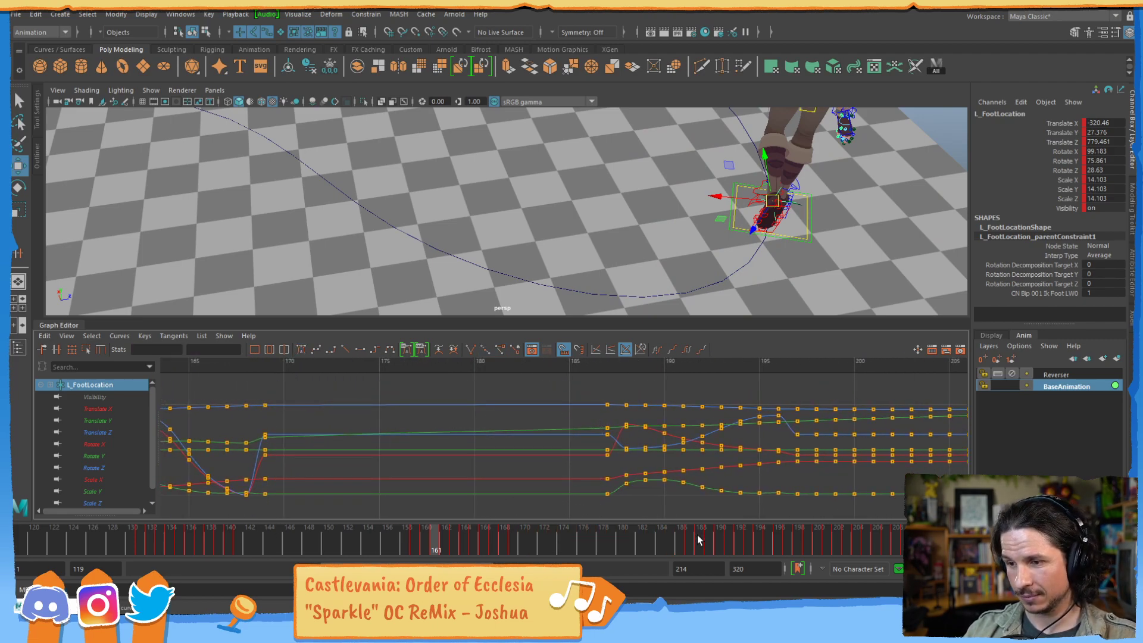
drag(687, 542, 520, 543)
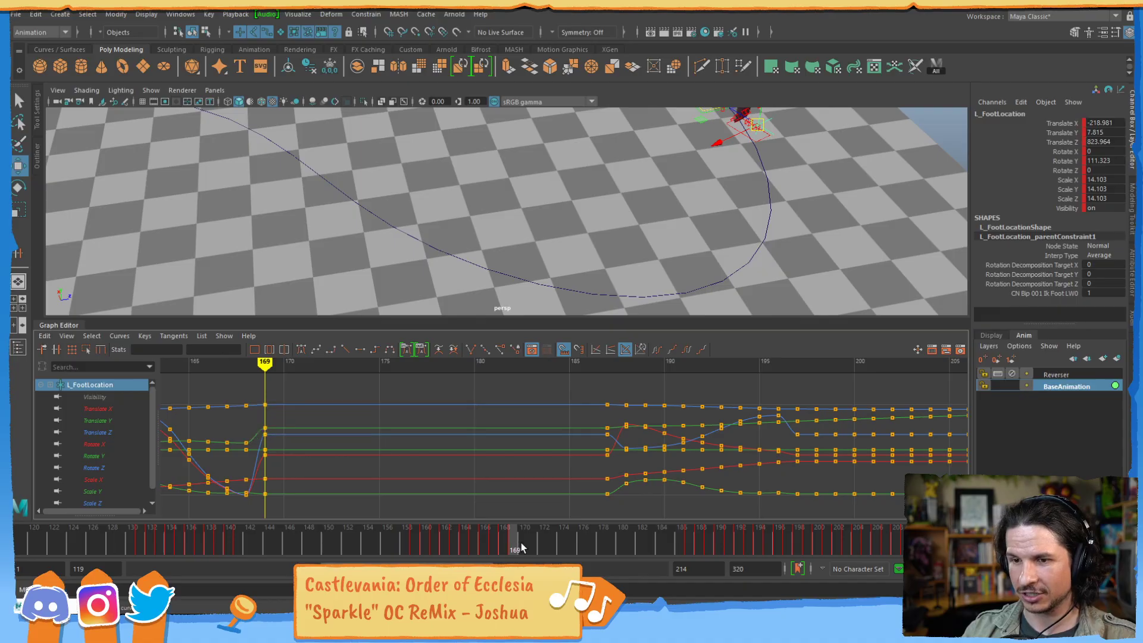
- Delete the L_FootLocation keys between frames 197 and 215, set the playback range to 191–320, and key the frame 215 pose on frame 197
alt+middle_drag(826, 452, 370, 428)
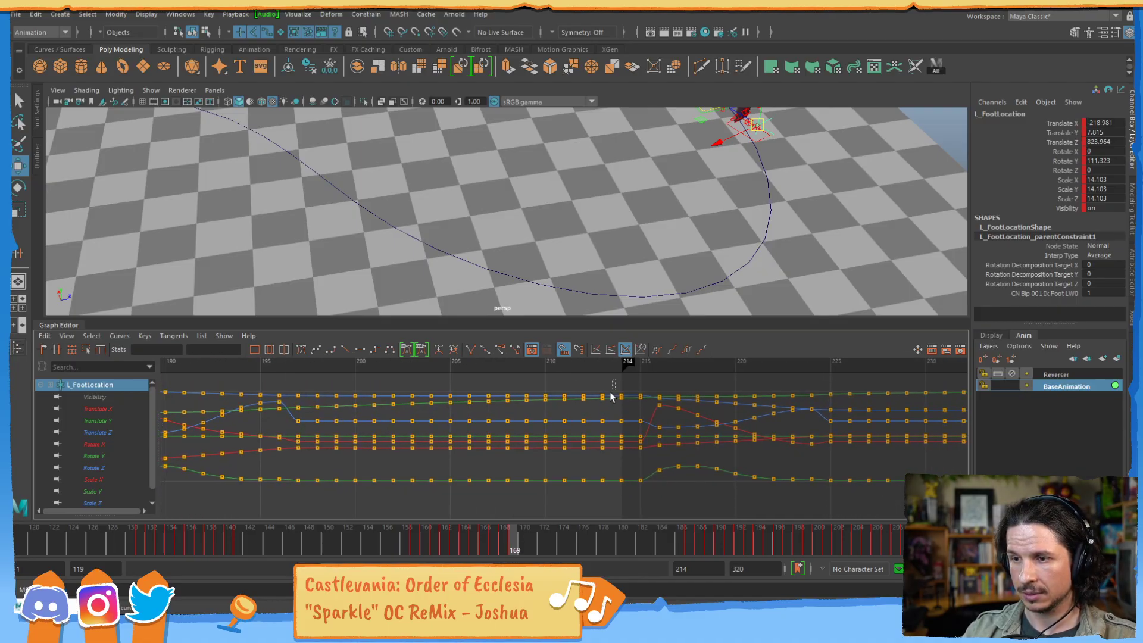
drag(592, 427, 619, 393)
drag(625, 494, 309, 378)
key(Delete)
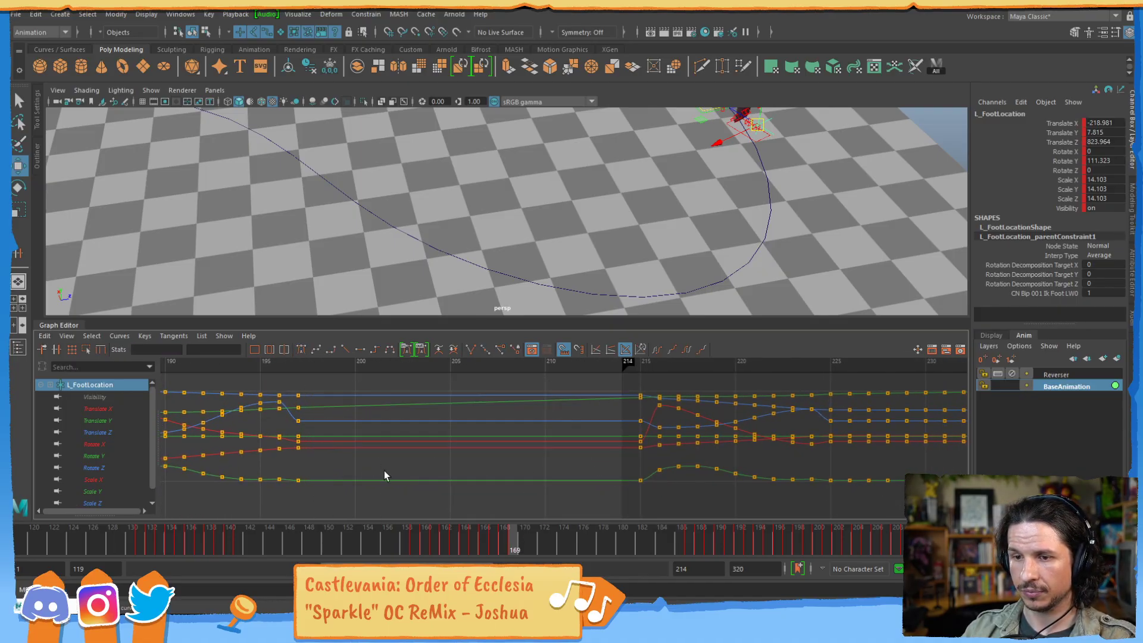
click(684, 545)
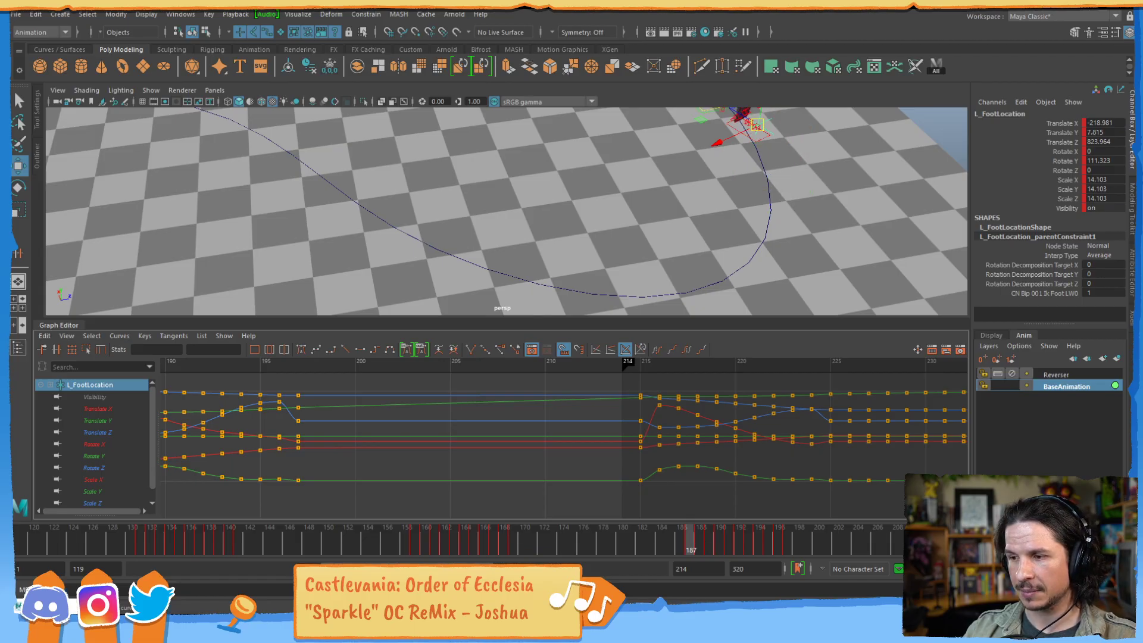
drag(429, 569, 609, 557)
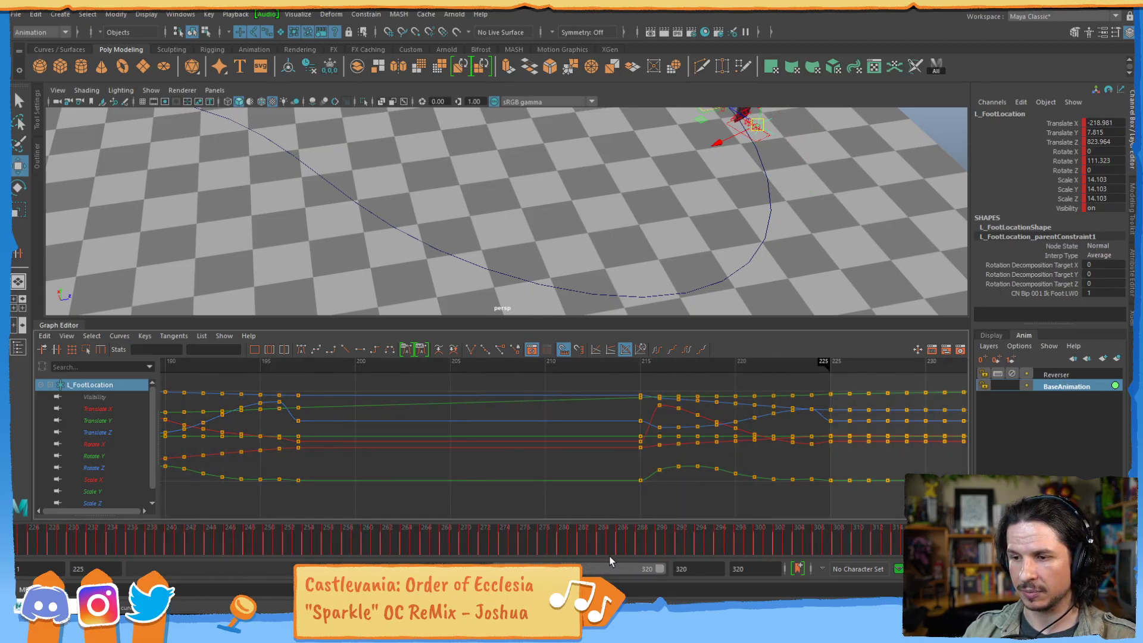
drag(471, 563, 414, 559)
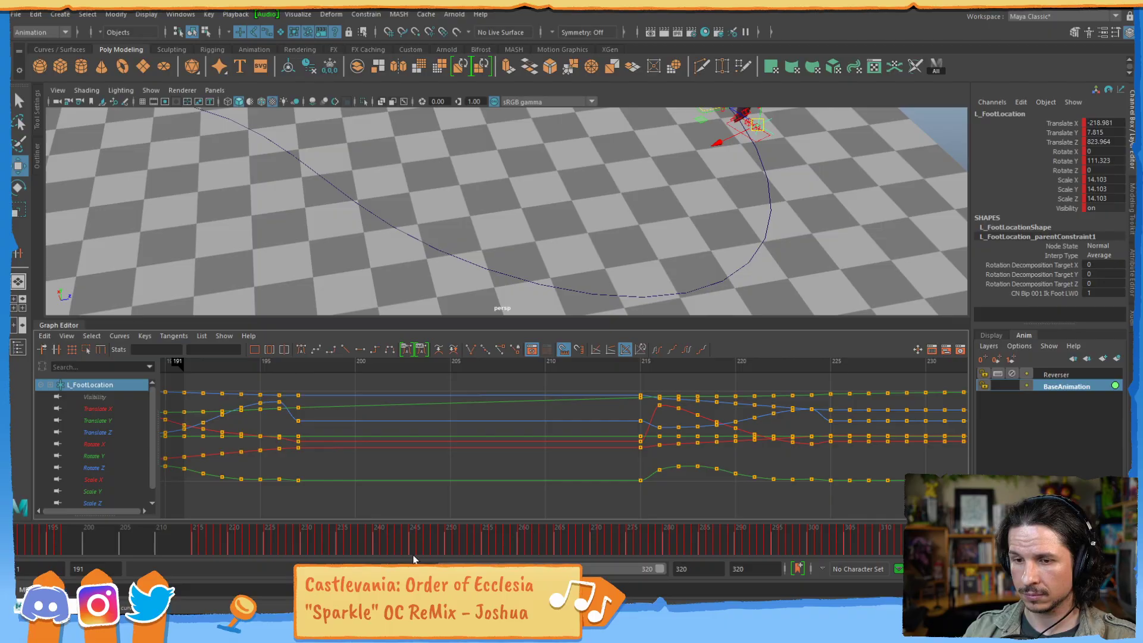
click(194, 544)
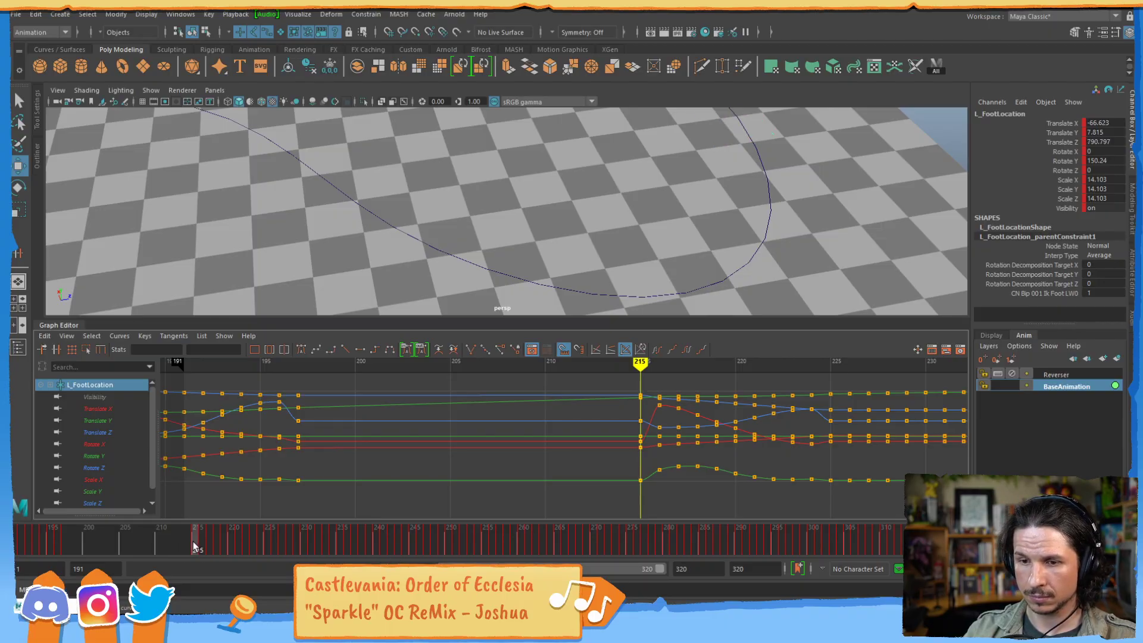
middle_drag(193, 542, 66, 545)
key(s)
- Delete the L_FootLocation keys between frames 225 and 243, and key the frame 243 pose on frame 225
alt+middle_drag(840, 439, 275, 446)
drag(514, 482, 294, 515)
key(Delete)
drag(392, 546, 268, 544)
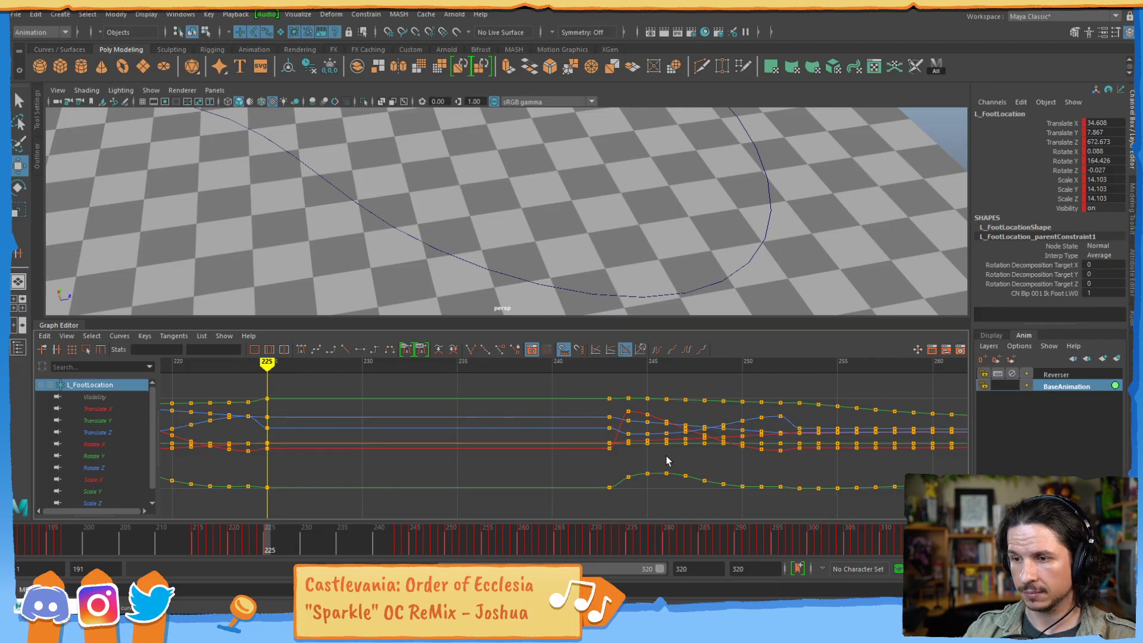
- Delete the L_FootLocation keys between frames 253 and 271, and key the frame 271 pose on frame 253
alt+middle_drag(666, 459, 333, 436)
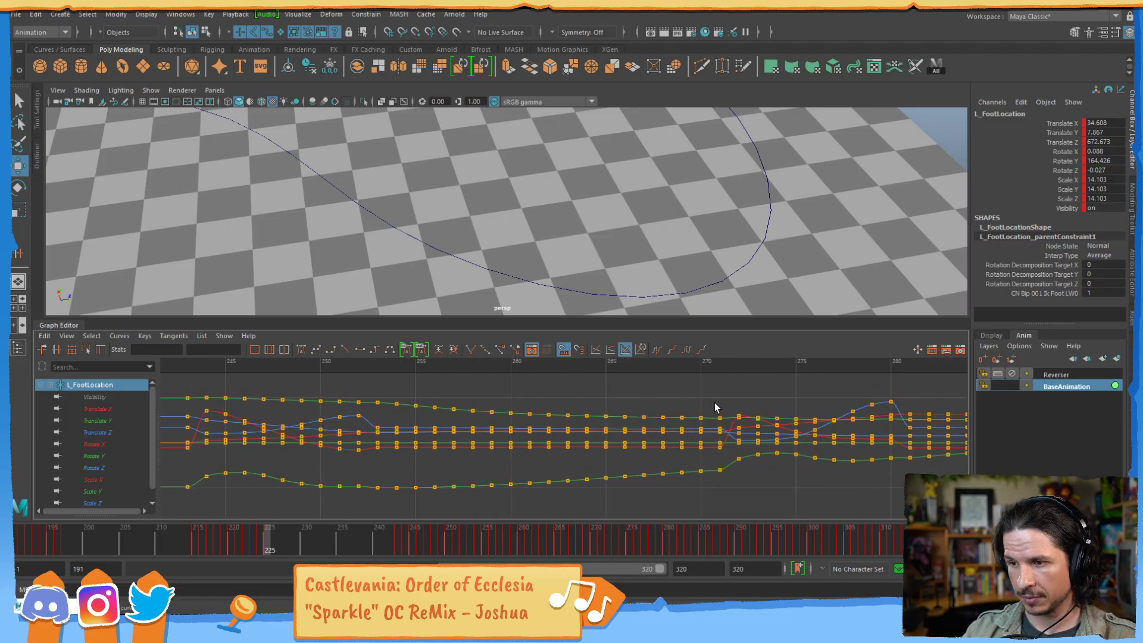
drag(714, 403, 398, 501)
drag(379, 502, 381, 500)
key(Delete)
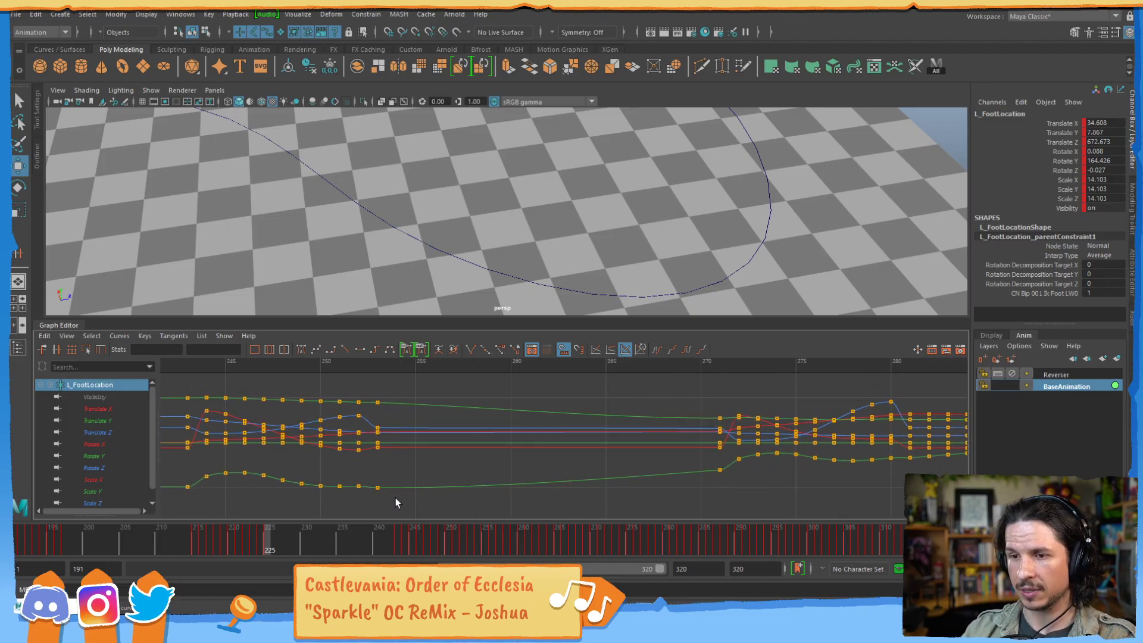
click(595, 544)
middle_drag(598, 541, 475, 541)
key(s)
- Delete the L_FootLocation keys between frames 281 and 299, and key the frame 299 pose on frame 281
alt+middle_drag(782, 443, 502, 420)
drag(479, 494, 483, 495)
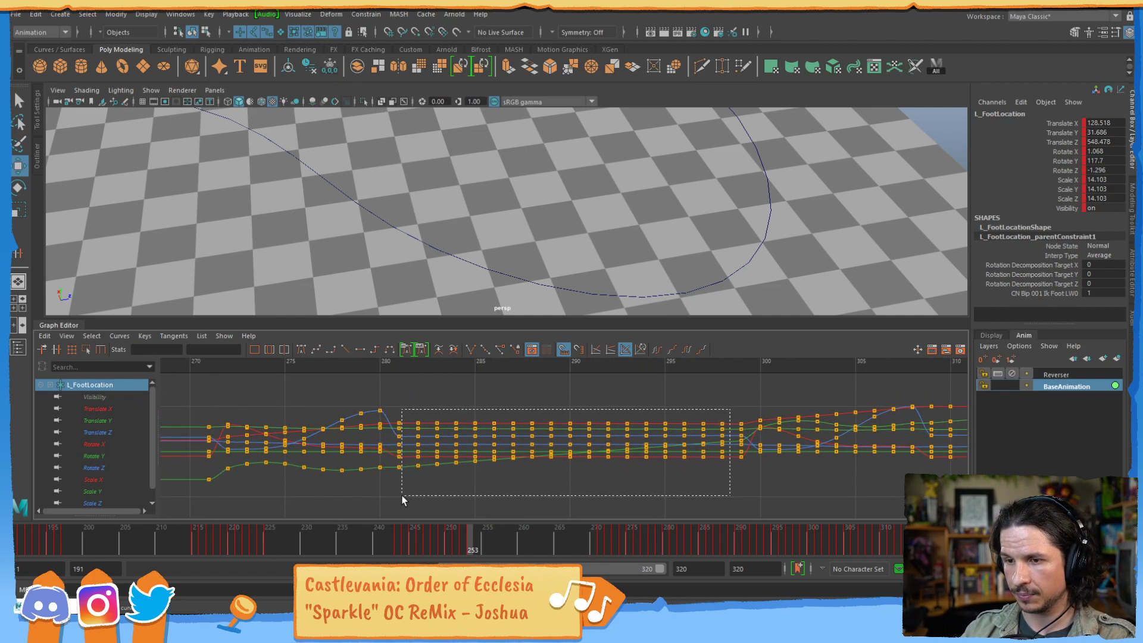
key(Delete)
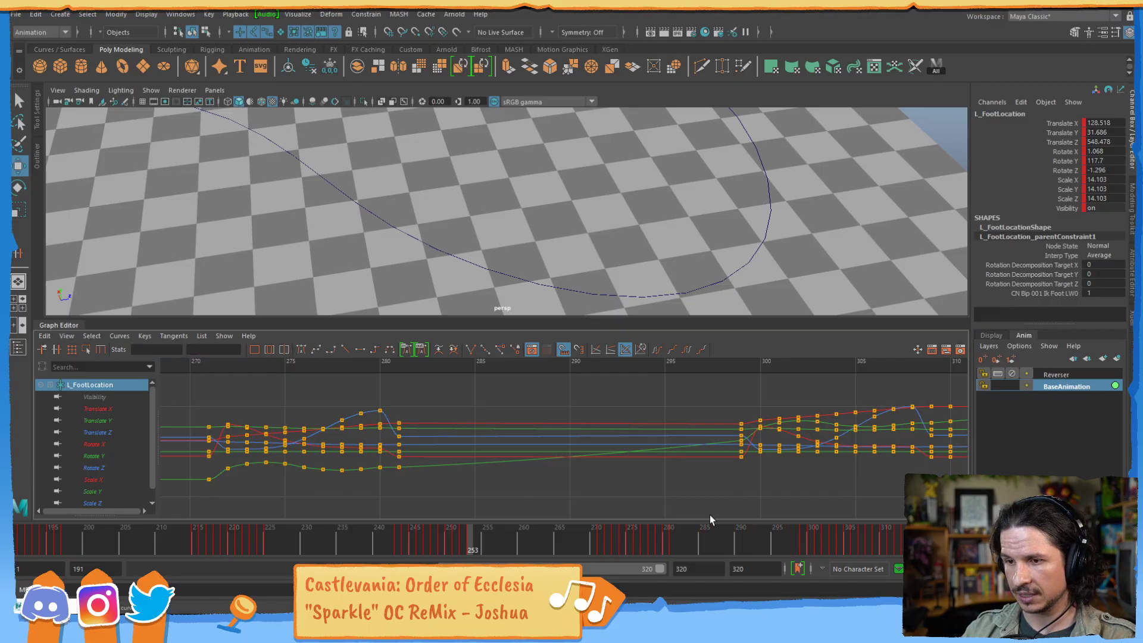
click(799, 545)
middle_drag(800, 545, 675, 543)
key(s)
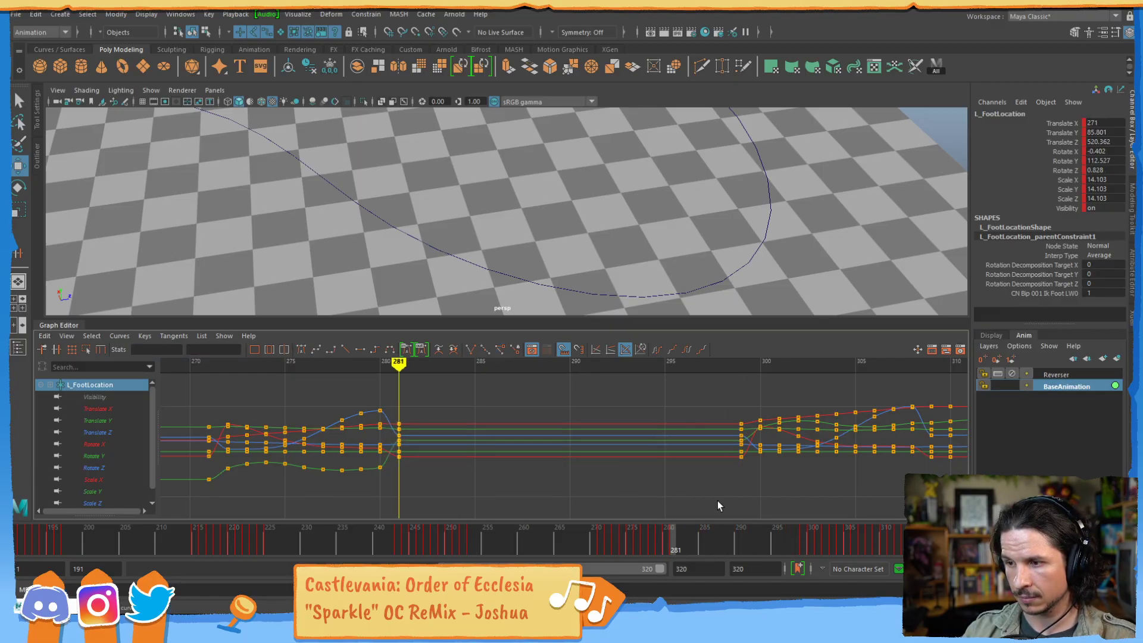
- Delete the L_FootLocation keys between frames 309 and 320, and key the frame 320 pose on frame 309
alt+middle_drag(872, 430, 424, 438)
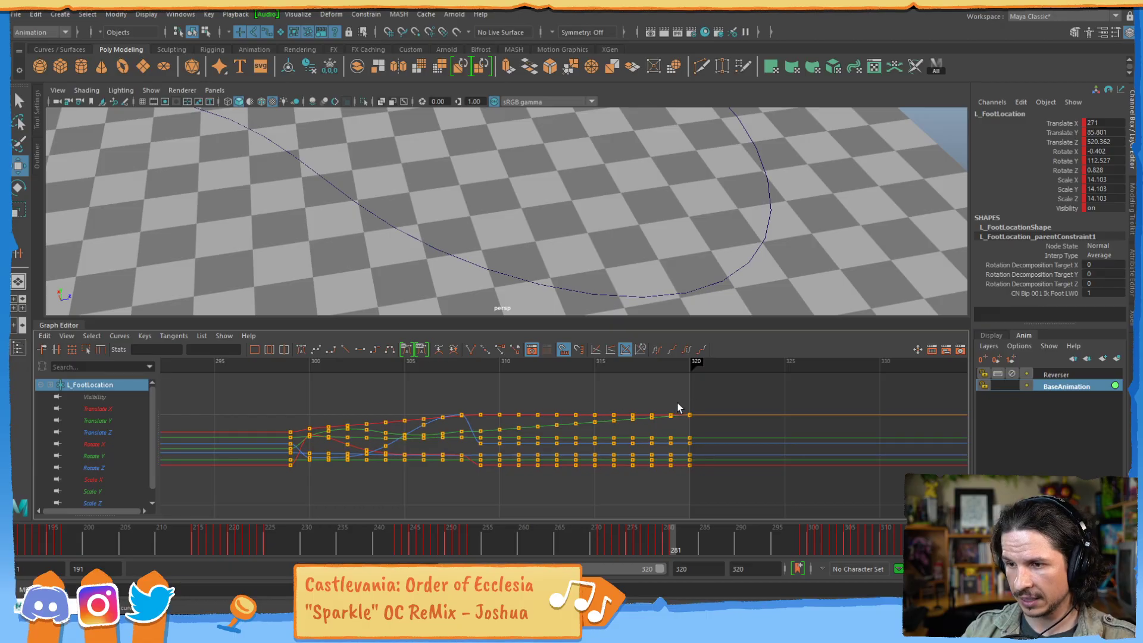
drag(678, 407, 493, 474)
key(Delete)
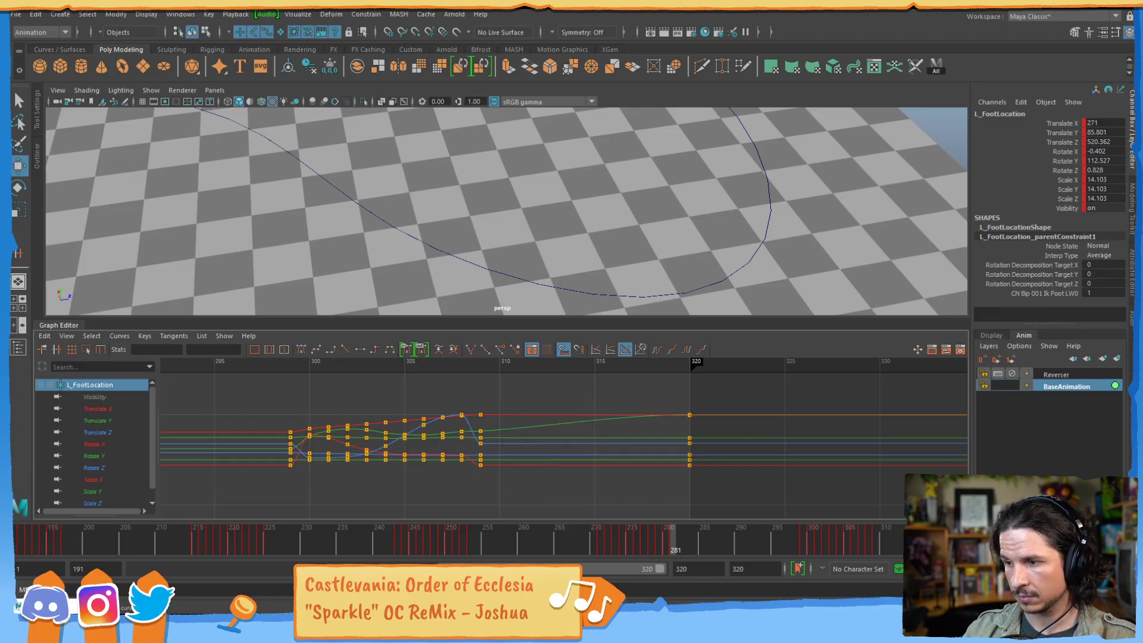
drag(958, 544, 879, 549)
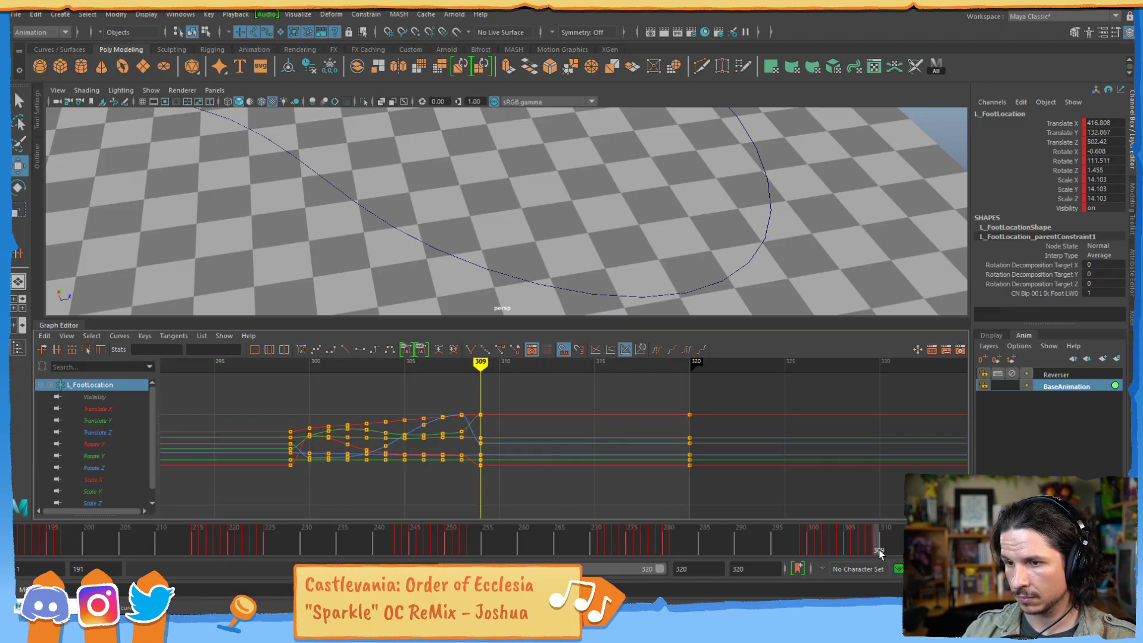
- Bring the whole motion path into view and extend the playback range to 1–320
alt+right_drag(586, 202, 458, 191)
alt+drag(458, 190, 609, 199)
alt+right_drag(609, 199, 406, 188)
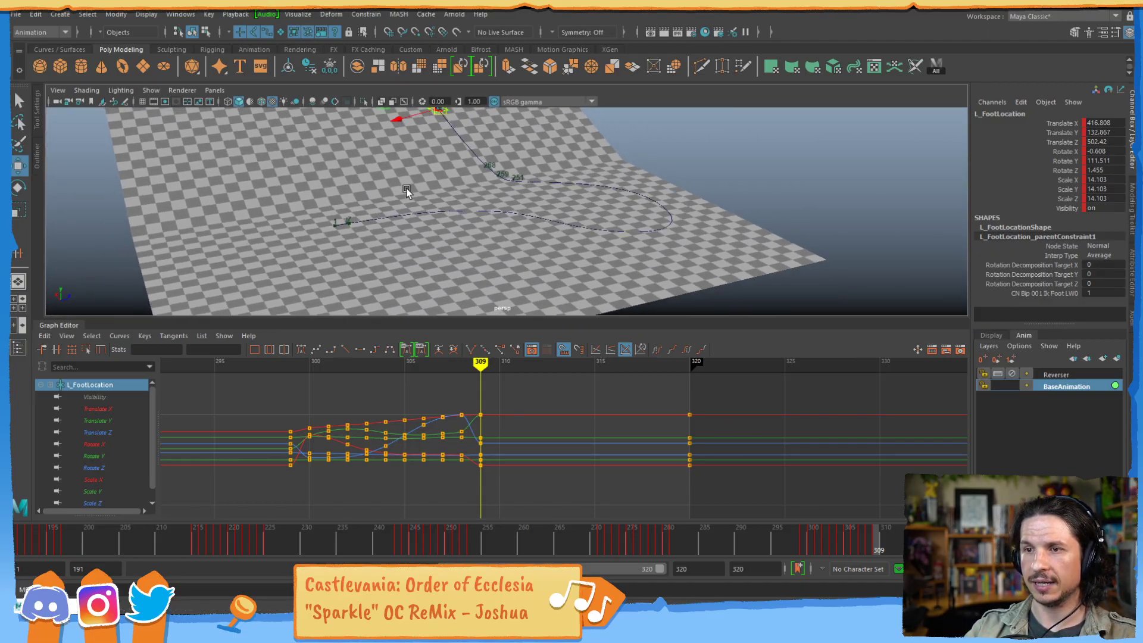
alt+middle_drag(406, 188, 405, 236)
alt+drag(405, 236, 399, 237)
click(38, 545)
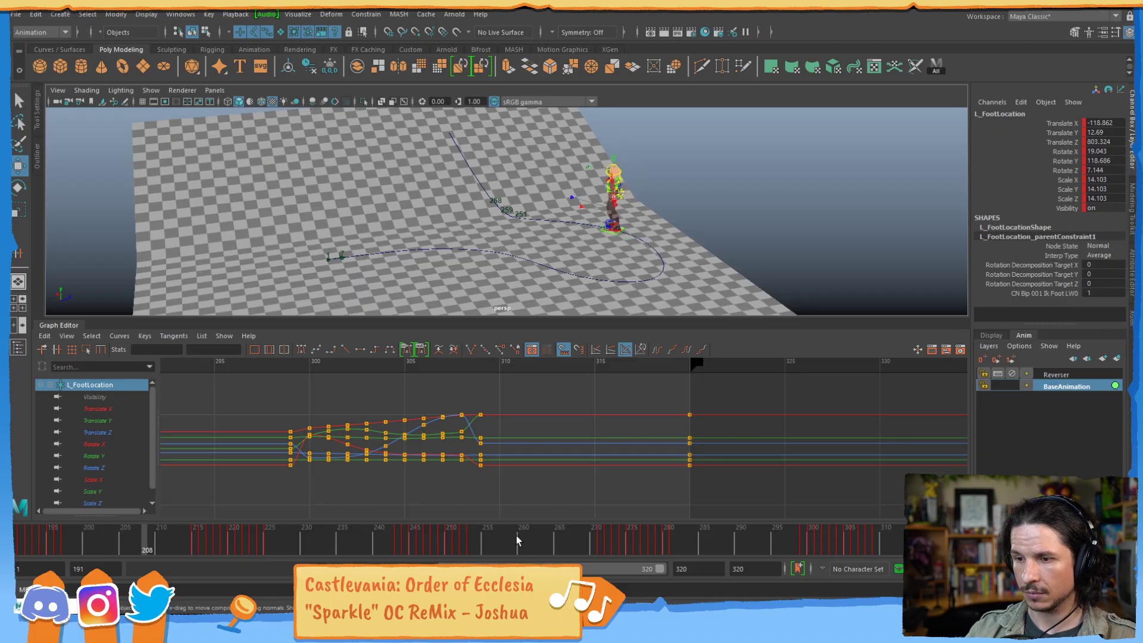
drag(446, 569, 134, 570)
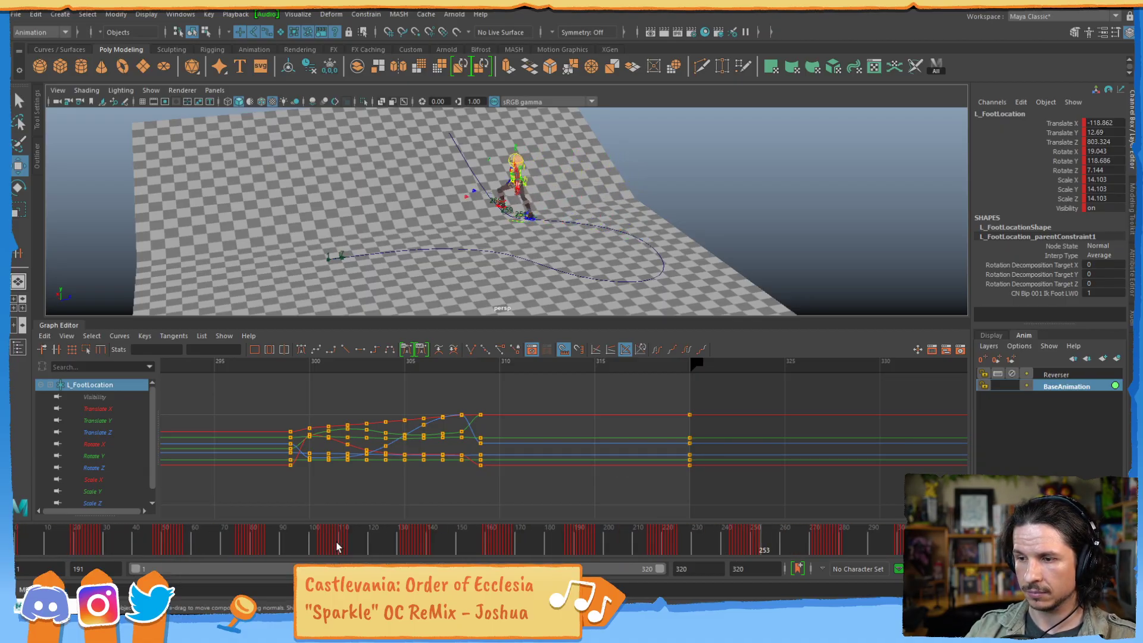
- Play the walk along the motion path and check the left foot from several angles
click(22, 542)
alt+drag(637, 194, 513, 232)
alt+right_drag(513, 232, 558, 235)
alt+drag(559, 232, 486, 200)
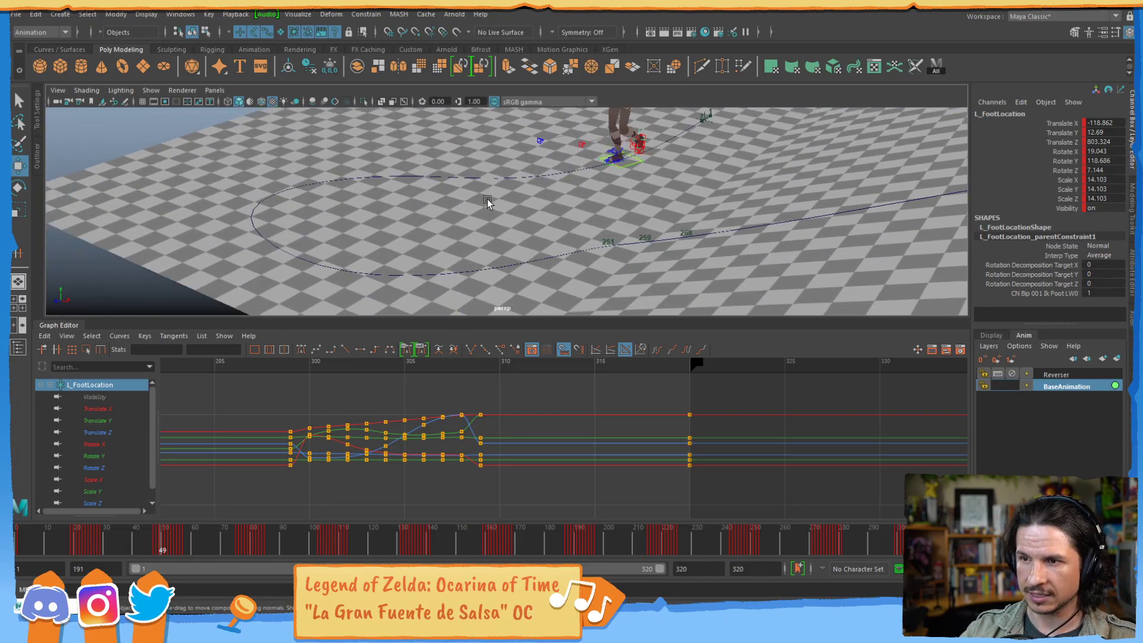
alt+right_drag(487, 200, 645, 178)
alt+drag(645, 178, 568, 234)
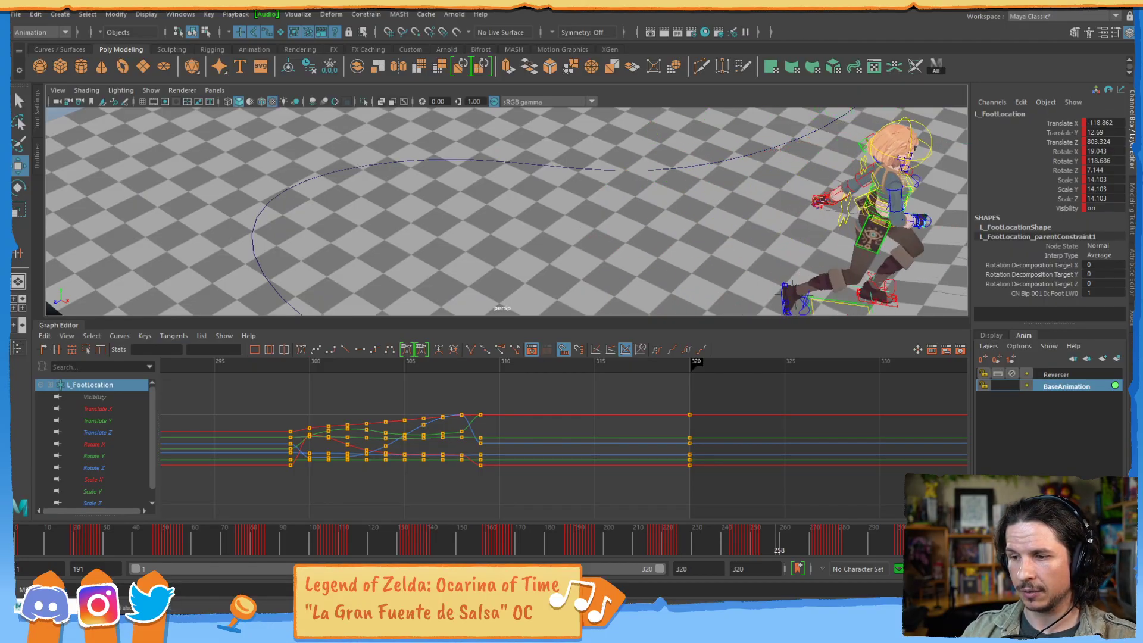
key(alt+v)
- Step back and forth through the frames around 143–147 to check the planted left foot for sliding
drag(480, 534, 449, 525)
alt+drag(359, 268, 460, 244)
alt+right_drag(459, 244, 626, 222)
alt+middle_drag(506, 228, 573, 233)
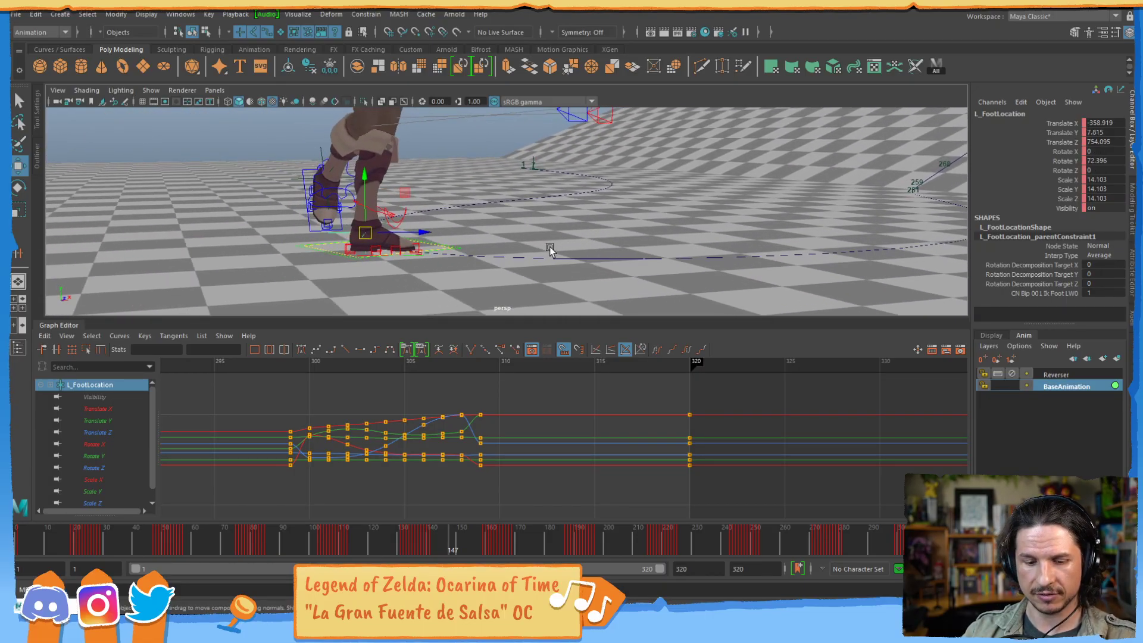
key(comma)
key(alt+comma)
key(alt+period)
key(alt+period)
key(alt+period)
key(alt+period)
key(alt+period)
key(alt+period)
key(alt+period)
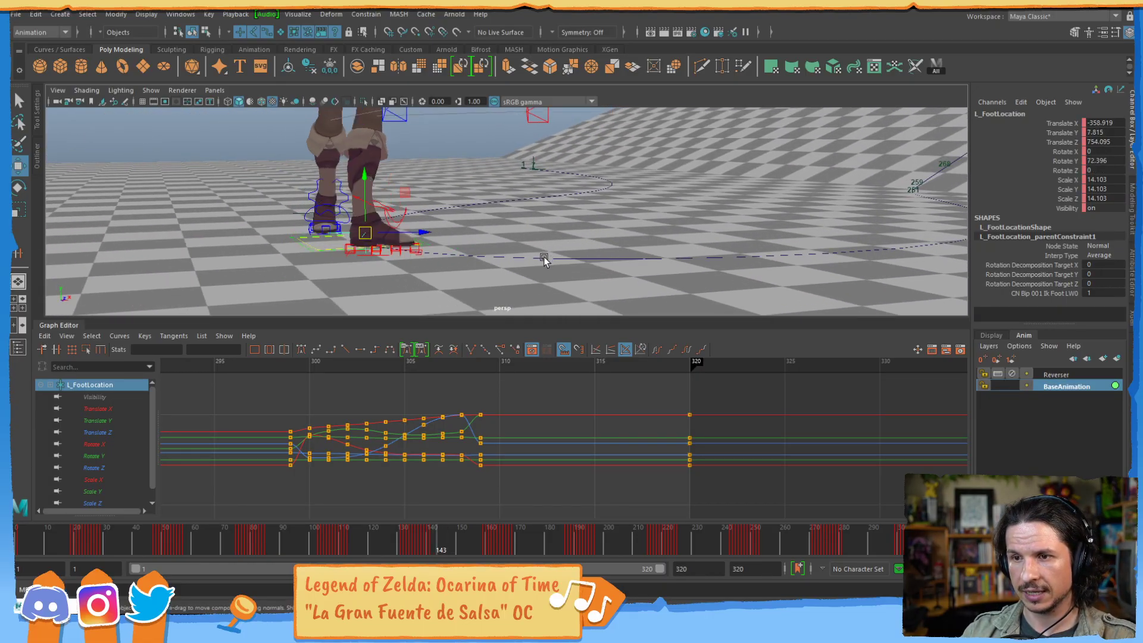
key(alt+comma)
key(alt+comma)
key(alt+comma)
key(alt+comma)
key(alt+comma)
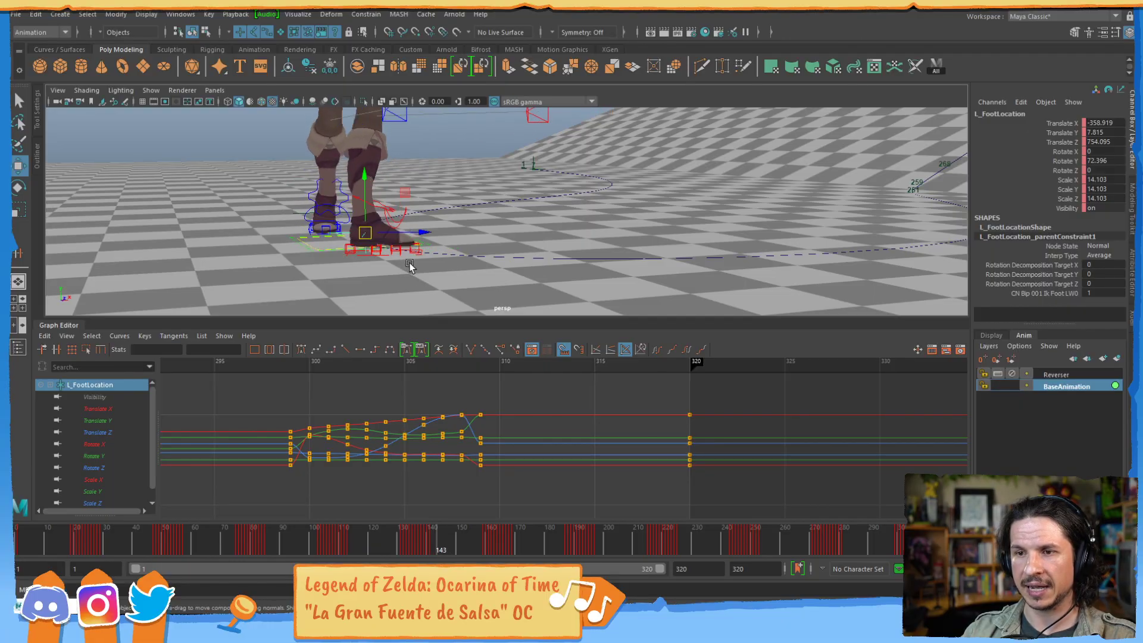
- Inspect the left foot's sole up close at frame 142, then step back to frame 139 to check its landing
mouse_move(464, 193)
alt+mouse_down()
mouse_move(459, 263)
mouse_move(551, 222)
mouse_move(492, 239)
mouse_move(538, 191)
mouse_move(511, 281)
mouse_move(441, 253)
mouse_move(443, 188)
alt+mouse_up()
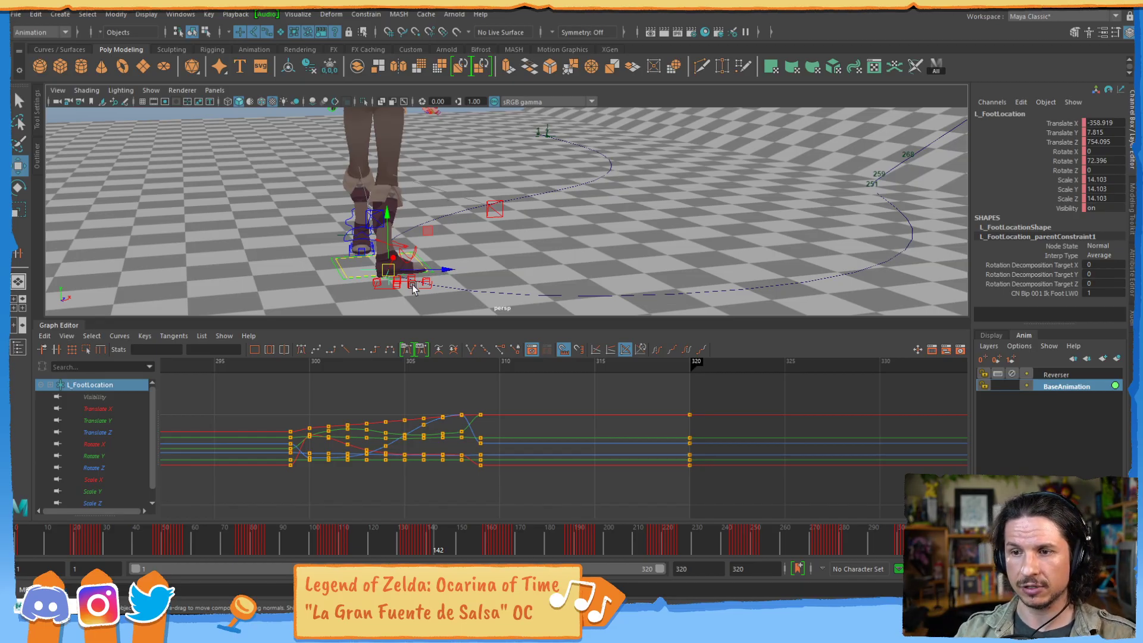
alt+drag(443, 188, 493, 165)
alt+right_drag(493, 164, 707, 176)
alt+middle_drag(706, 176, 605, 230)
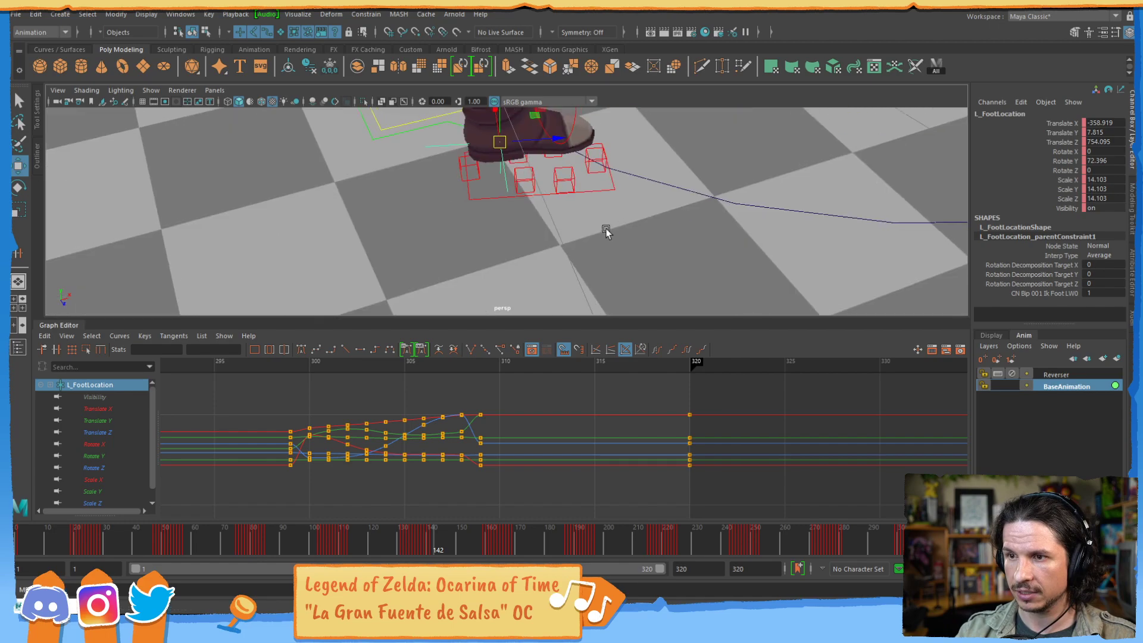
alt+right_drag(604, 230, 710, 212)
key(alt+comma)
key(alt+comma)
key(alt+comma)
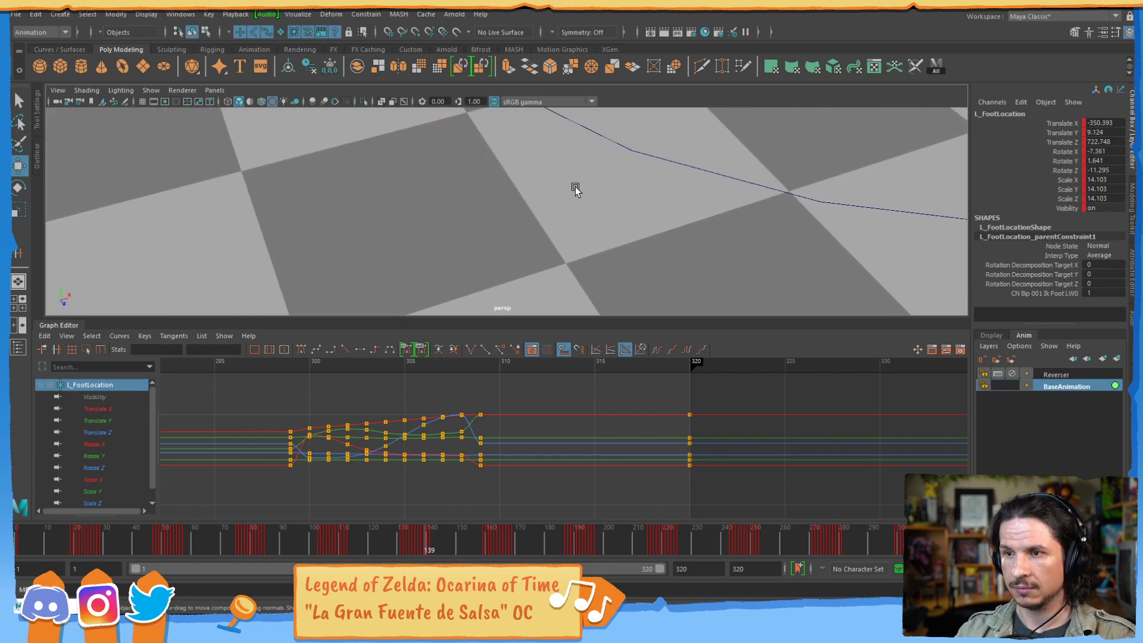
- Step forward to frame 145 to check the left foot's landing, and undo the accidental shift of its locator
key(alt+period)
key(alt+period)
key(alt+period)
key(alt+period)
key(alt+period)
key(alt+period)
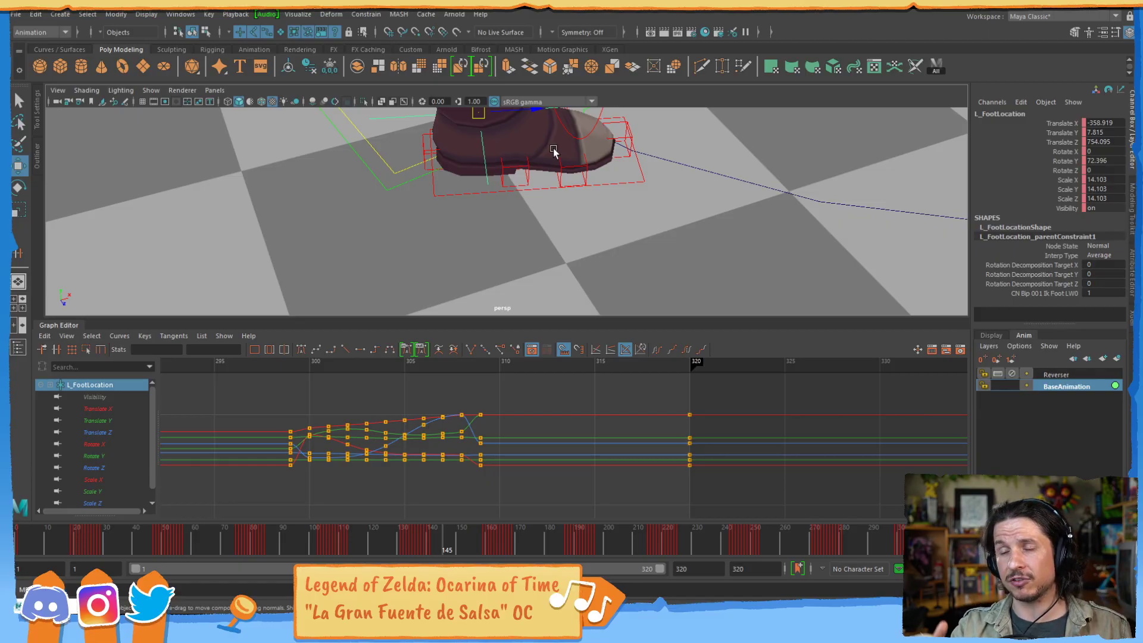
alt+drag(758, 206, 527, 212)
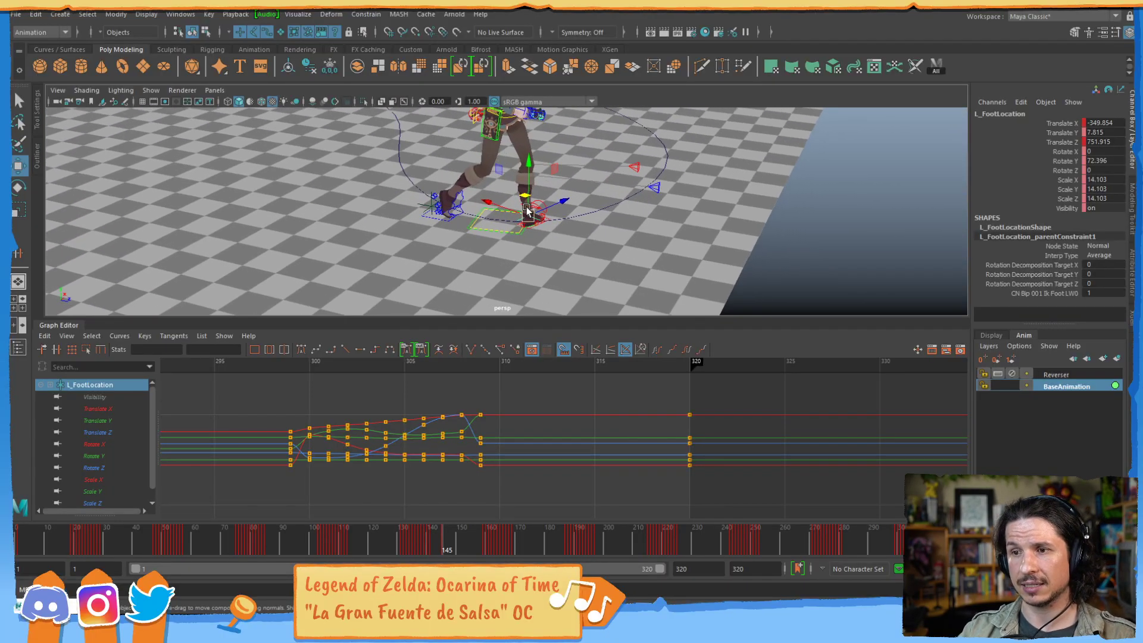
key(ctrl+z)
alt+middle_drag(282, 450, 564, 436)
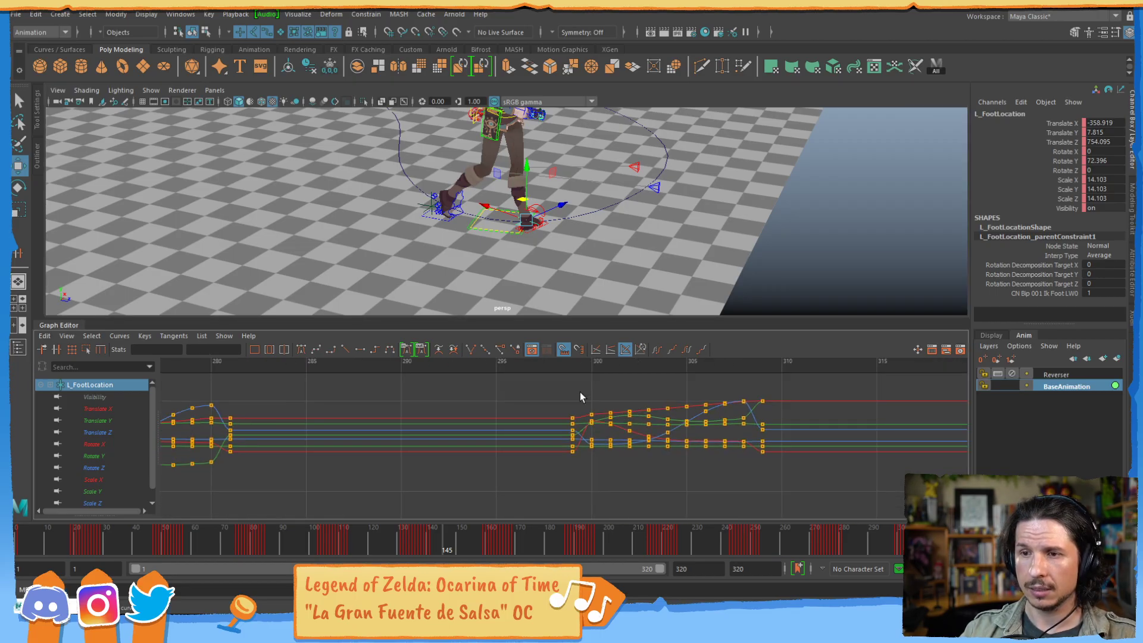
- Select the right foot locator, return to frame 1 and examine its animation curves
alt+middle_drag(452, 205, 563, 215)
scroll(563, 215, up, 5)
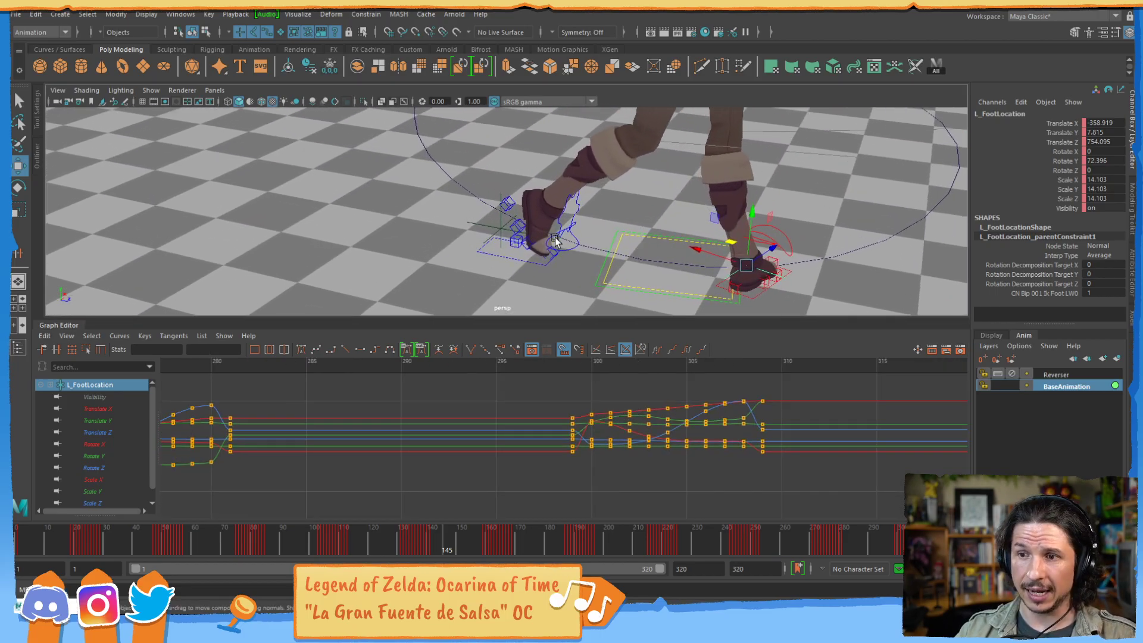
click(496, 231)
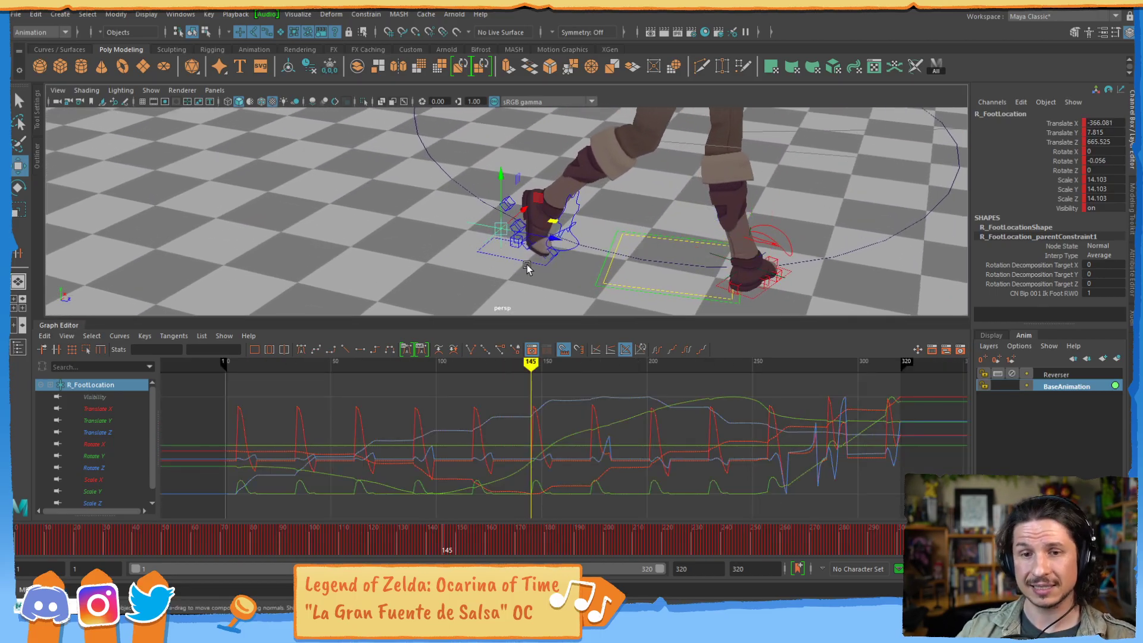
drag(25, 538, 14, 539)
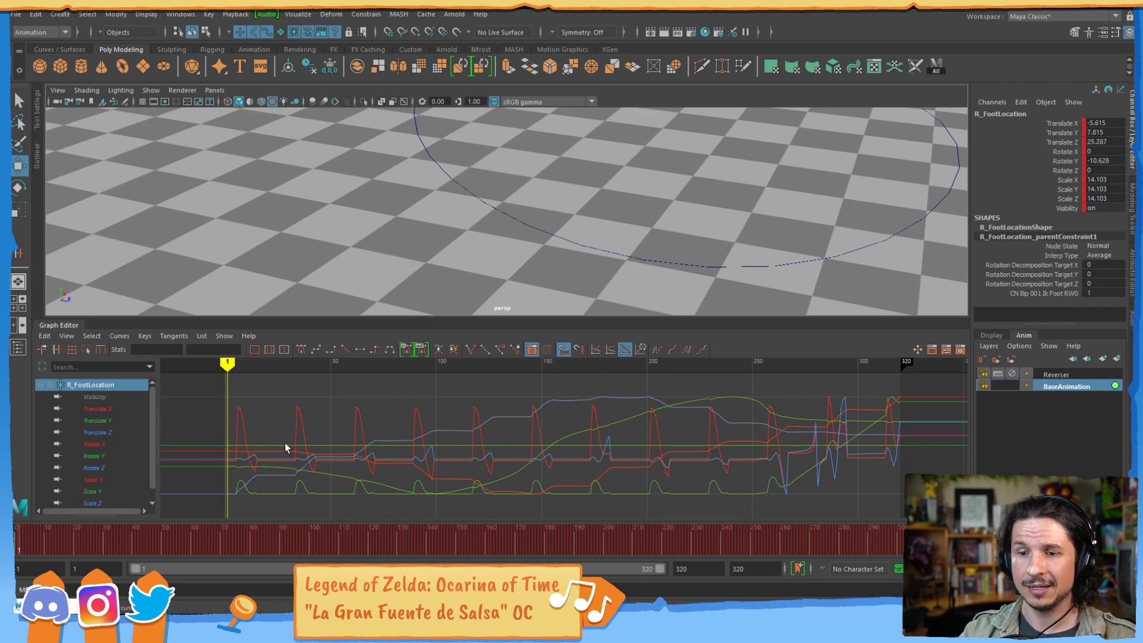
alt+shift+right_drag(288, 449, 381, 451)
alt+middle_drag(276, 454, 512, 425)
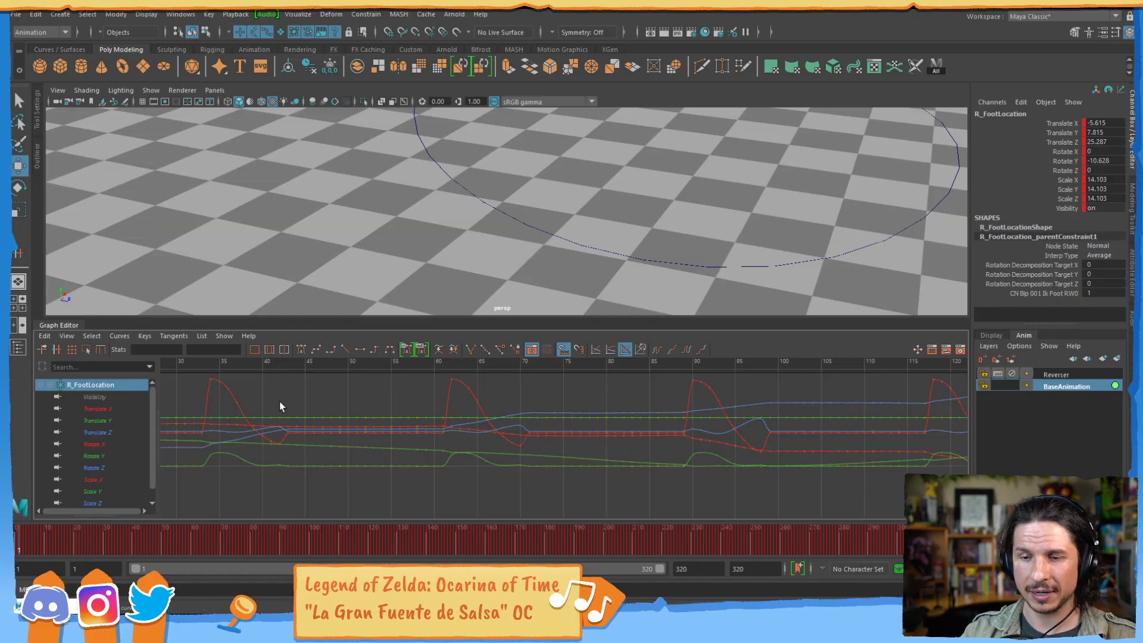
key(a)
alt+middle_drag(330, 426, 341, 452)
key(a)
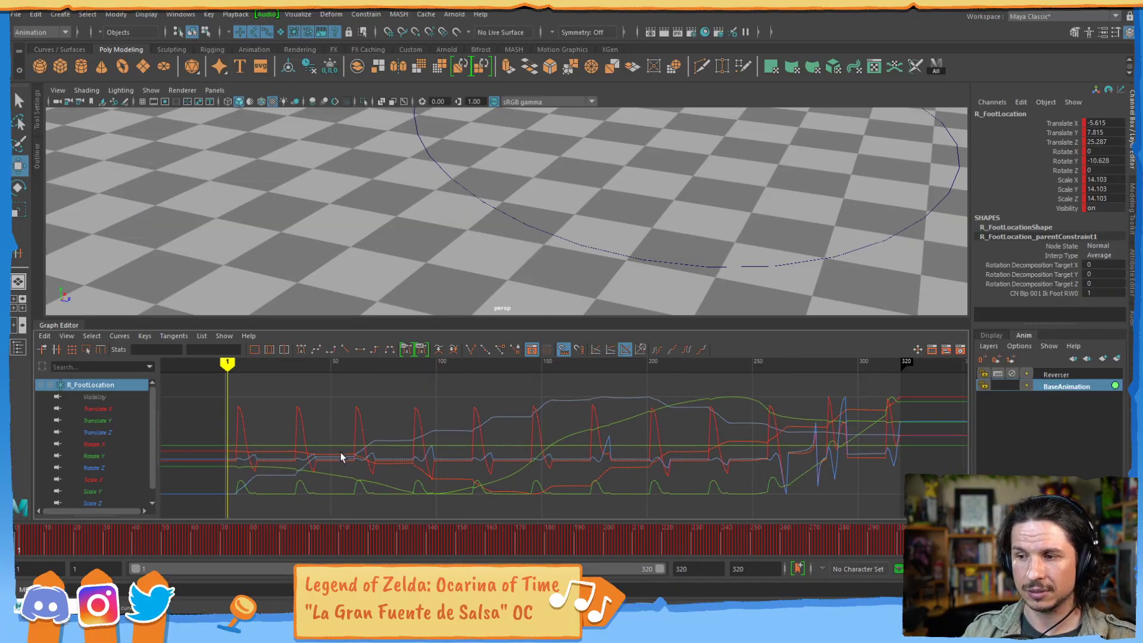
click(67, 336)
click(292, 411)
alt+middle_drag(285, 456, 319, 464)
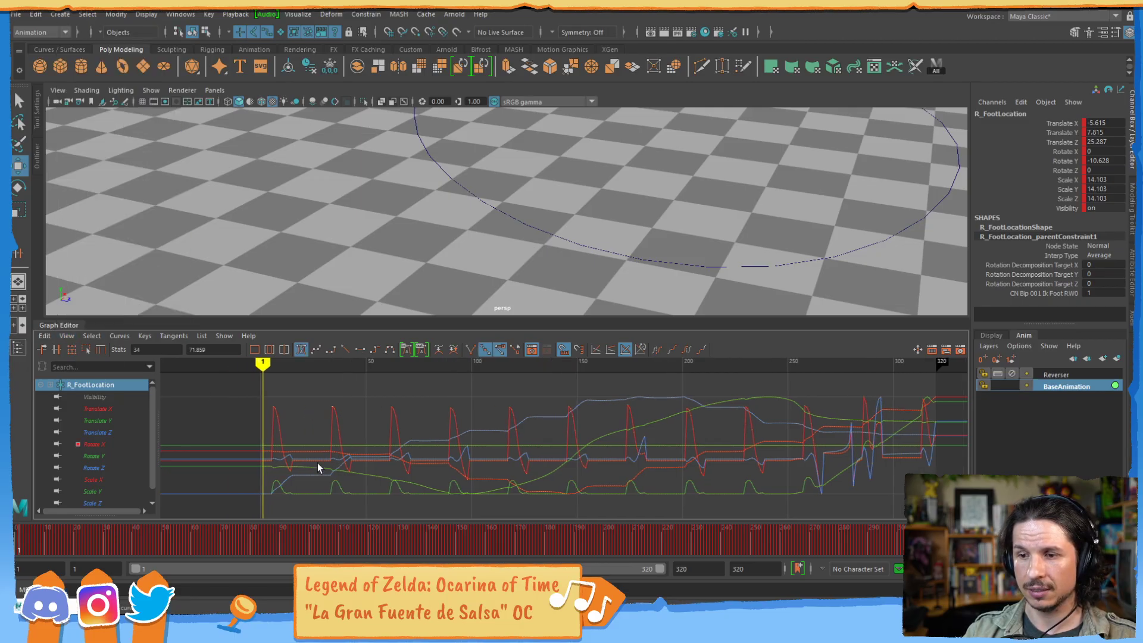
- Delete the right foot locator's planted-phase keys from frame 16 to frame 32
alt+right_drag(518, 174, 469, 180)
alt+middle_drag(469, 180, 552, 335)
alt+middle_drag(417, 190, 509, 238)
alt+drag(363, 229, 442, 230)
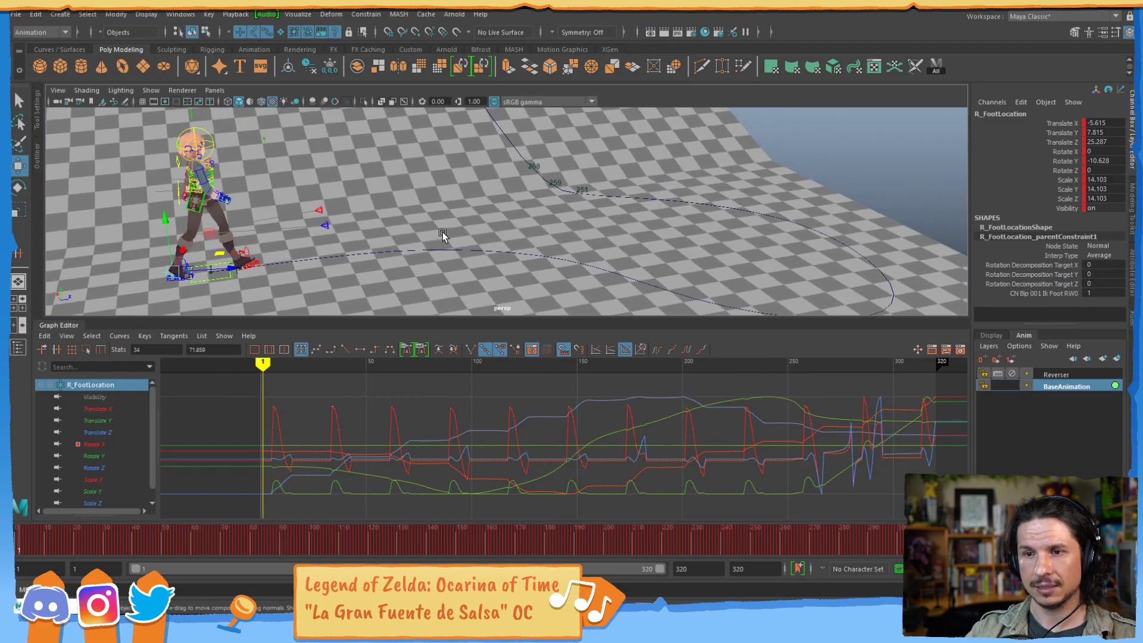
alt+middle_drag(441, 231, 655, 217)
alt+right_drag(381, 244, 445, 240)
alt+middle_drag(445, 240, 572, 201)
alt+right_drag(571, 201, 704, 299)
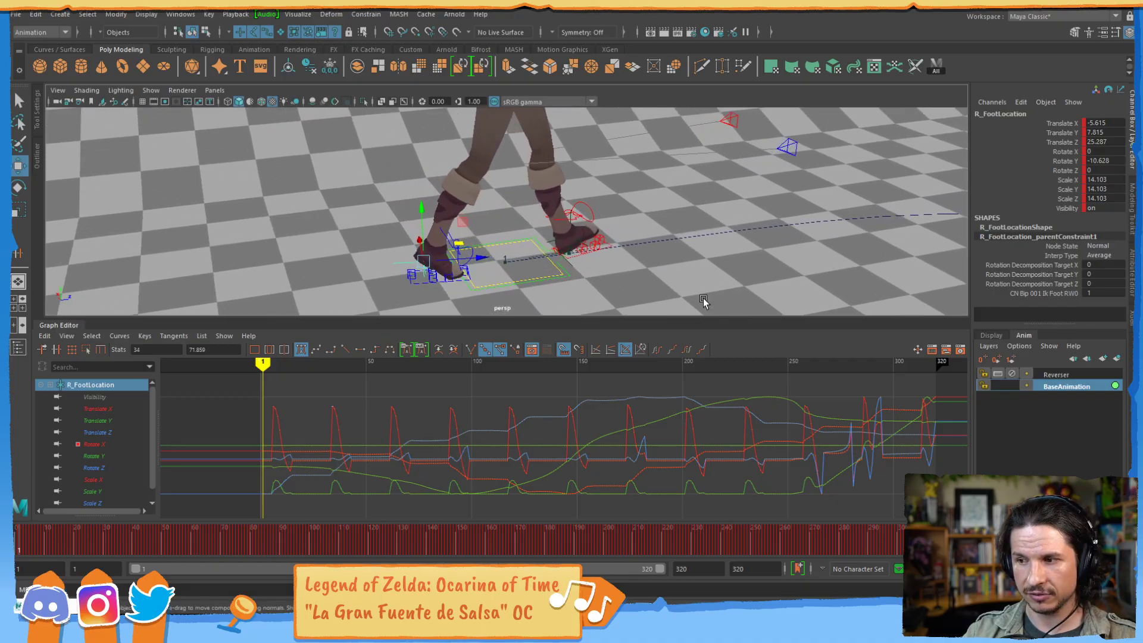
alt+shift+right_drag(370, 469, 476, 469)
alt+middle_drag(488, 466, 702, 442)
alt+shift+right_drag(402, 457, 421, 456)
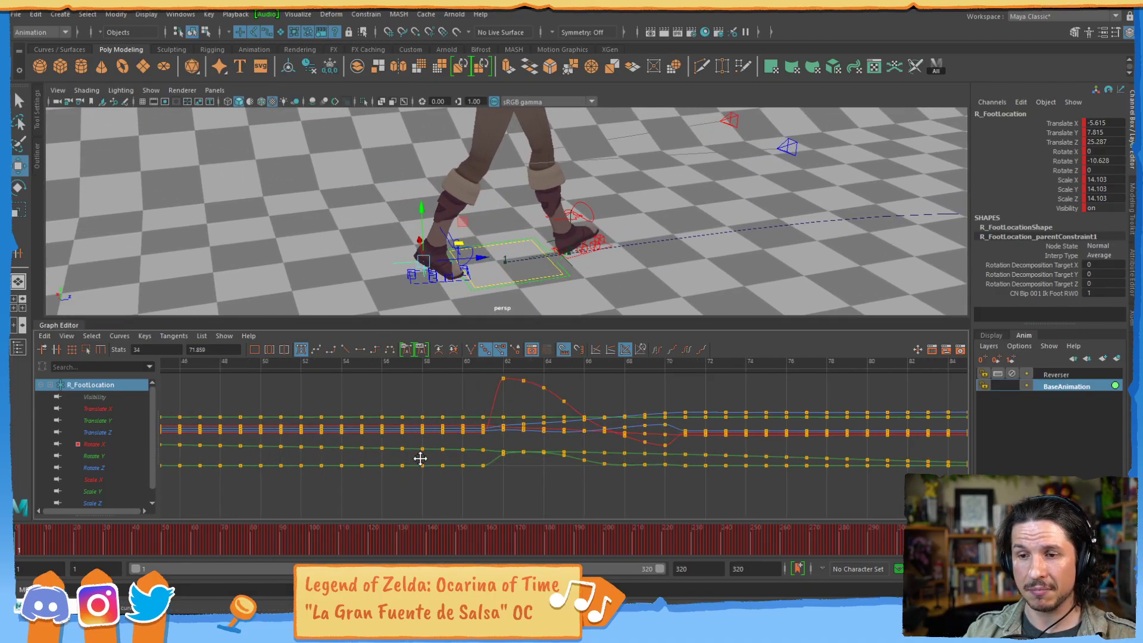
alt+middle_drag(420, 456, 684, 415)
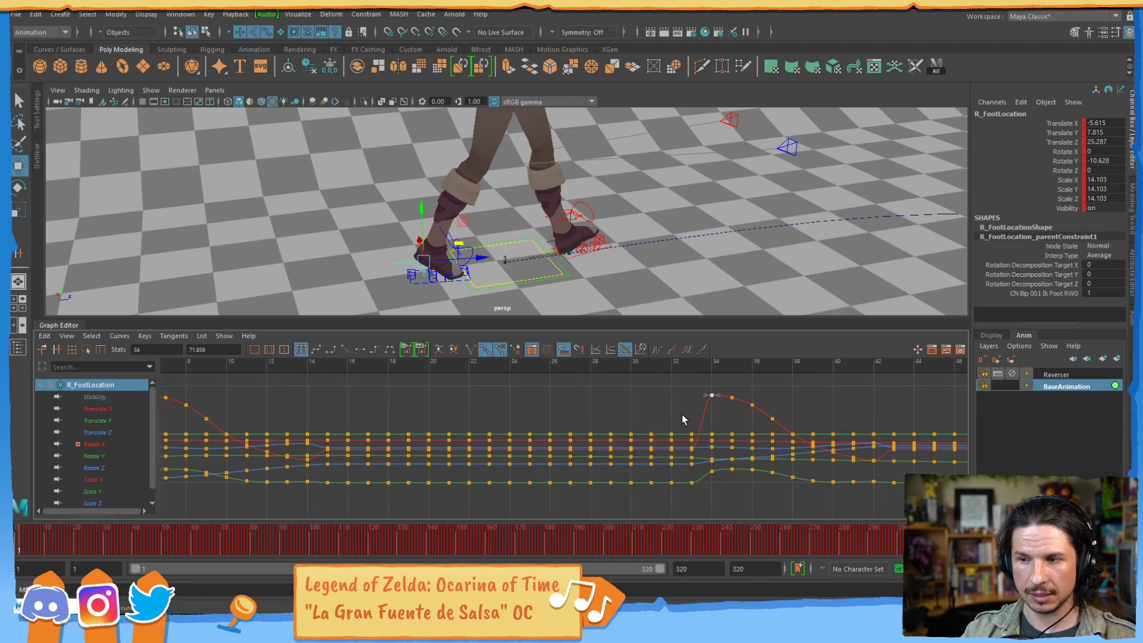
drag(680, 412, 344, 497)
key(Delete)
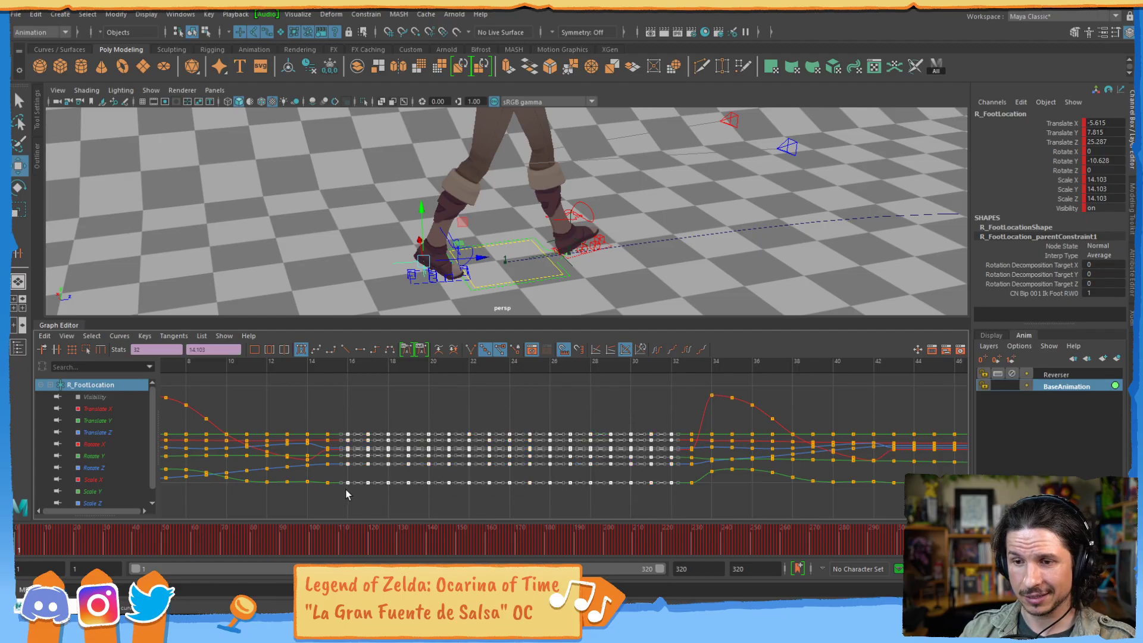
- Delete the right foot locator's planted-phase keys from frame 44 to frame 60
mouse_move(68, 545)
mouse_down()
mouse_move(52, 544)
mouse_move(120, 547)
mouse_up()
alt+middle_drag(710, 420, 253, 413)
drag(767, 412, 422, 503)
key(Delete)
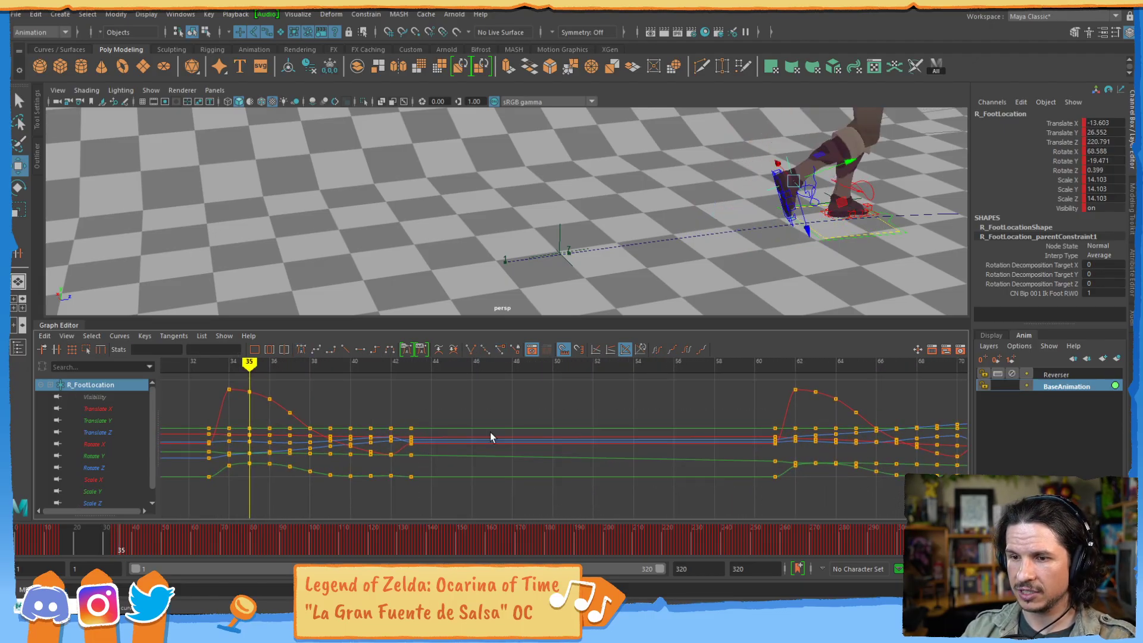
- Shorten the playback range to 1–192 and key the frame 61 pose of the right foot locator at frame 43
drag(662, 568, 382, 560)
click(311, 542)
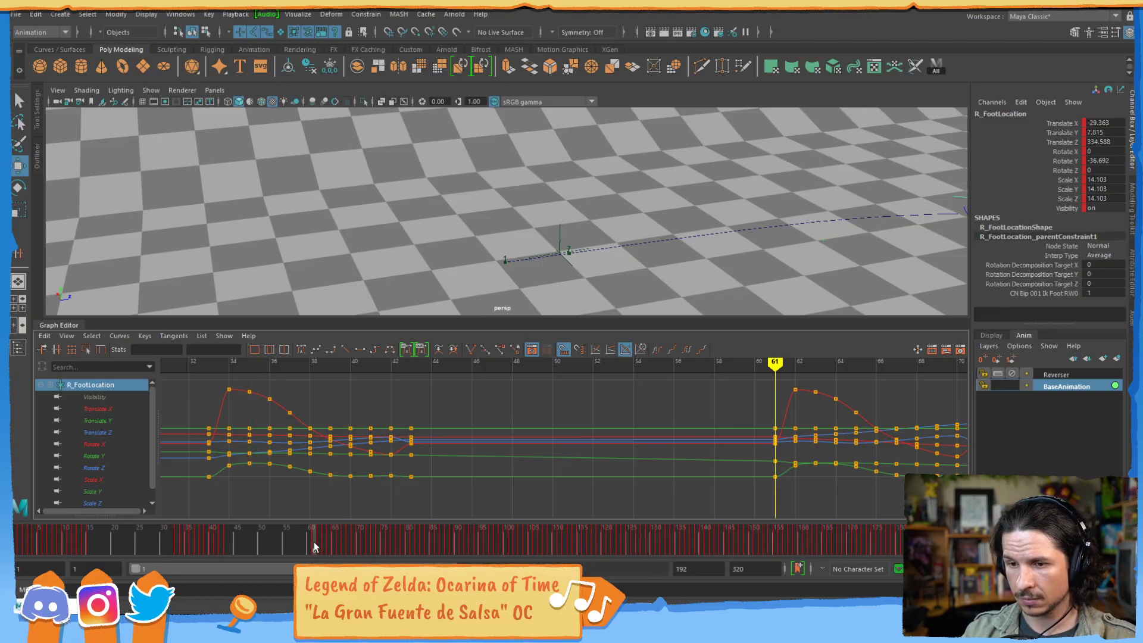
middle_drag(314, 543, 226, 542)
key(s)
- Delete the right foot locator's keys from frame 72 to 88 and key its frame 89 pose at frame 71
alt+middle_drag(858, 436, 228, 431)
drag(685, 426, 361, 498)
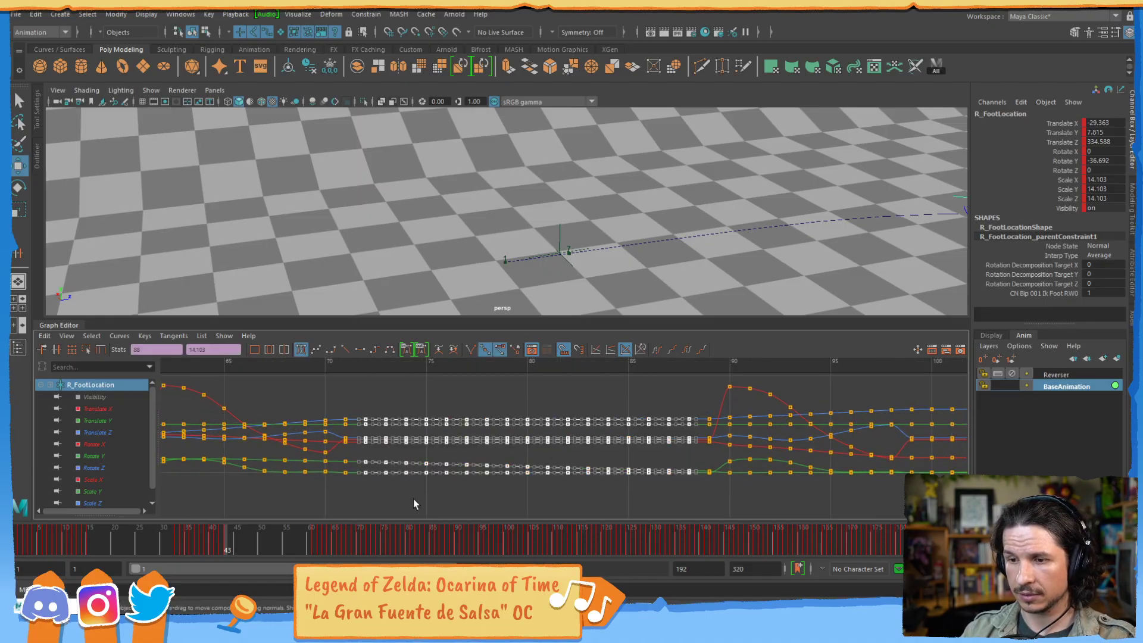
key(Delete)
drag(447, 548, 362, 545)
- Delete the right foot locator's keys from frame 100 to 116 and key its frame 117 pose at frame 99
alt+middle_drag(834, 441, 200, 442)
drag(573, 464, 292, 473)
key(Delete)
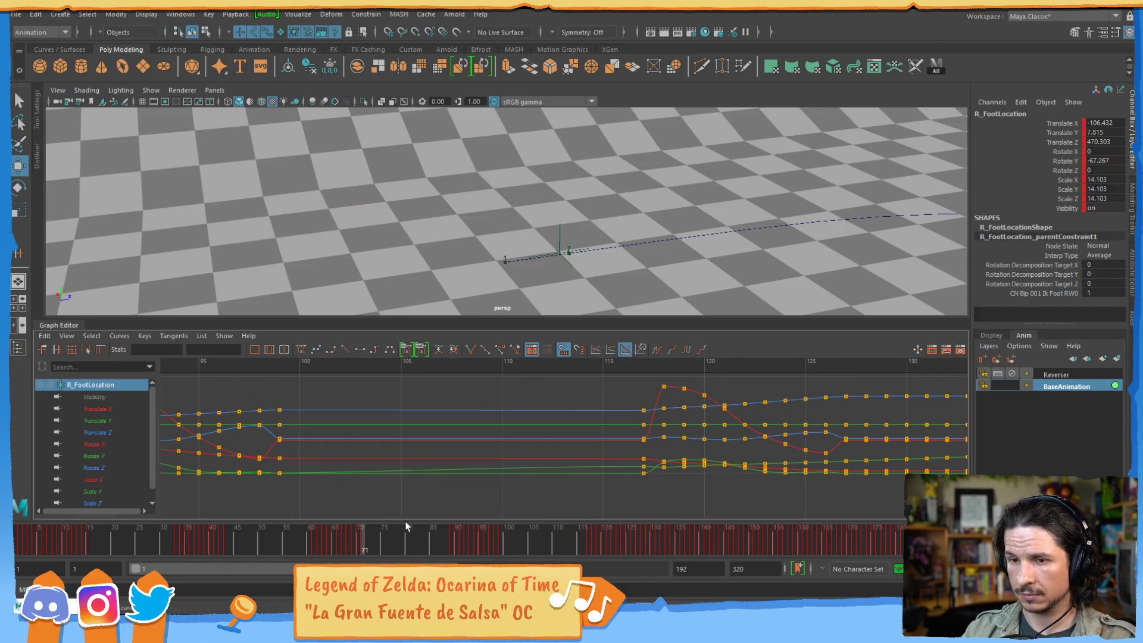
drag(585, 539, 501, 548)
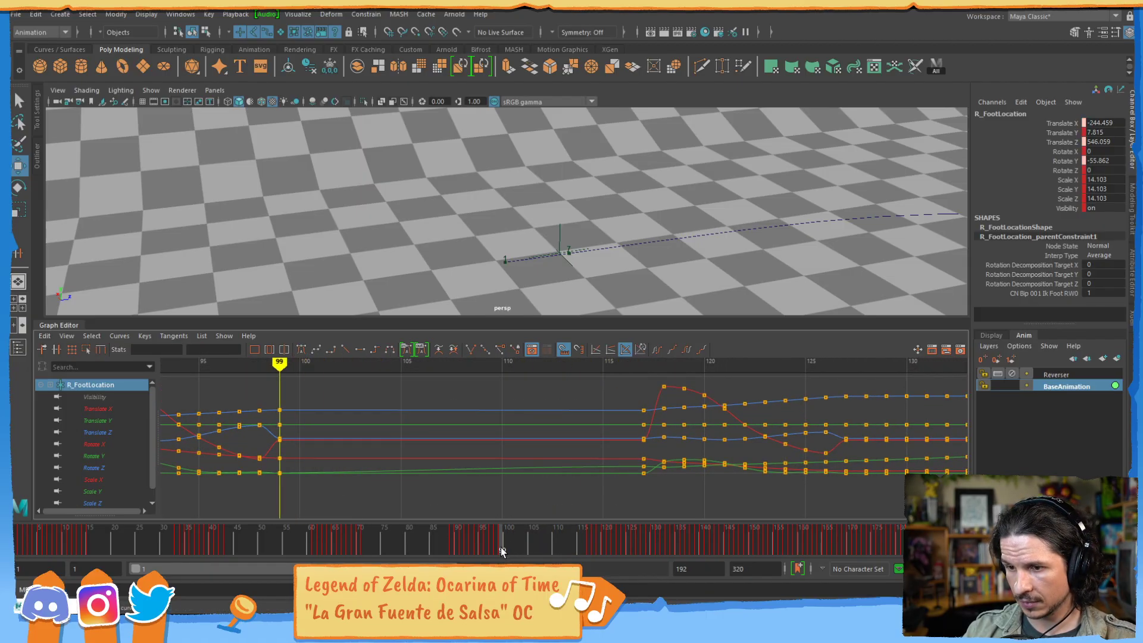
- Delete the right foot locator's keys from frame 128 to 144 and key its frame 145 pose at frame 127
alt+middle_drag(599, 481, 356, 436)
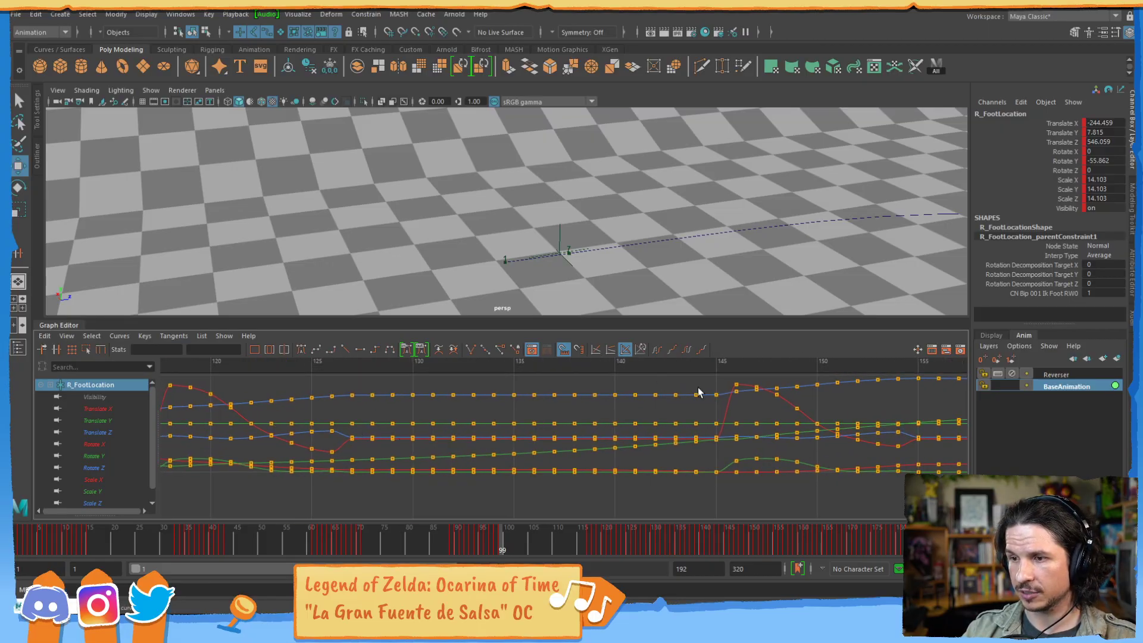
drag(532, 489, 368, 485)
key(Delete)
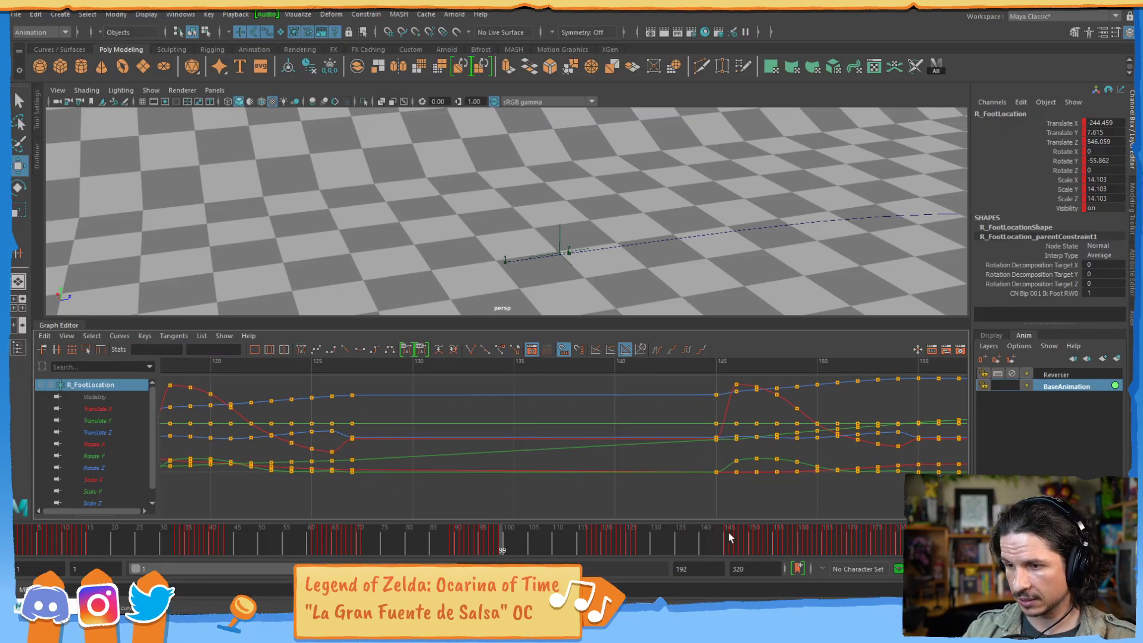
drag(730, 537, 638, 546)
key(s)
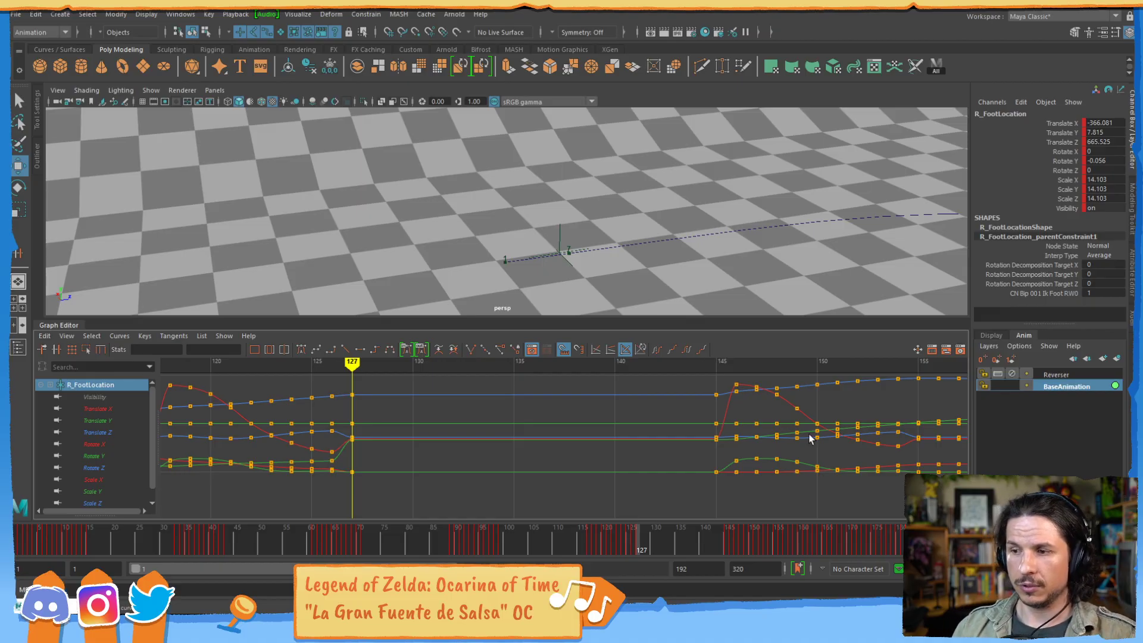
- Delete the right foot locator's keys from frame 156 to 172 and key its frame 173 pose at frame 155
alt+middle_drag(856, 440, 370, 439)
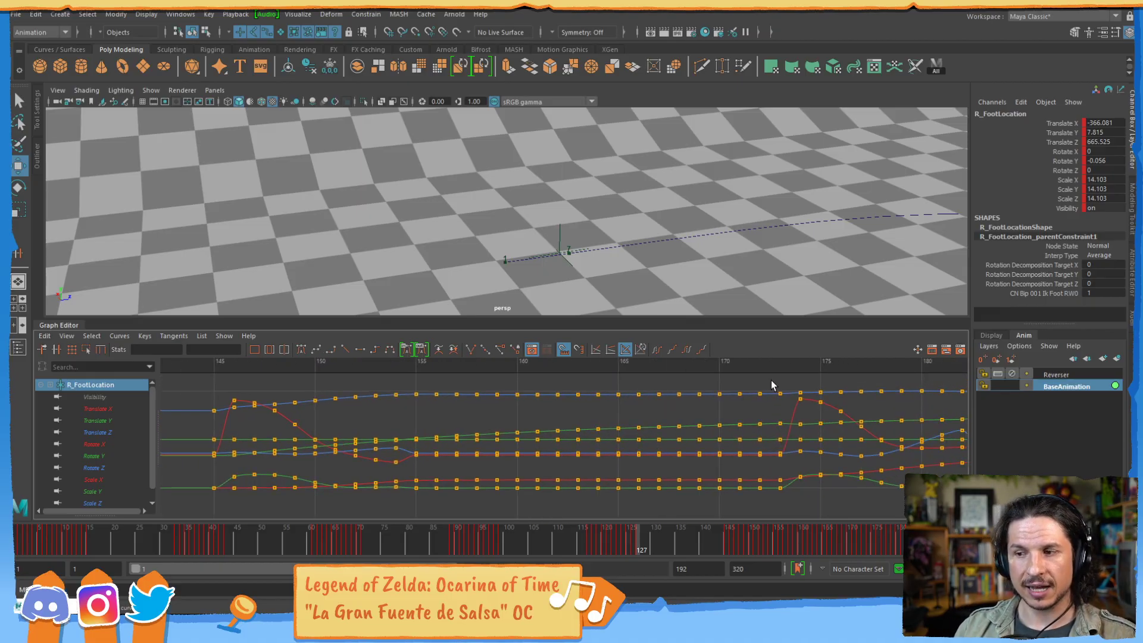
drag(770, 380, 433, 509)
key(Delete)
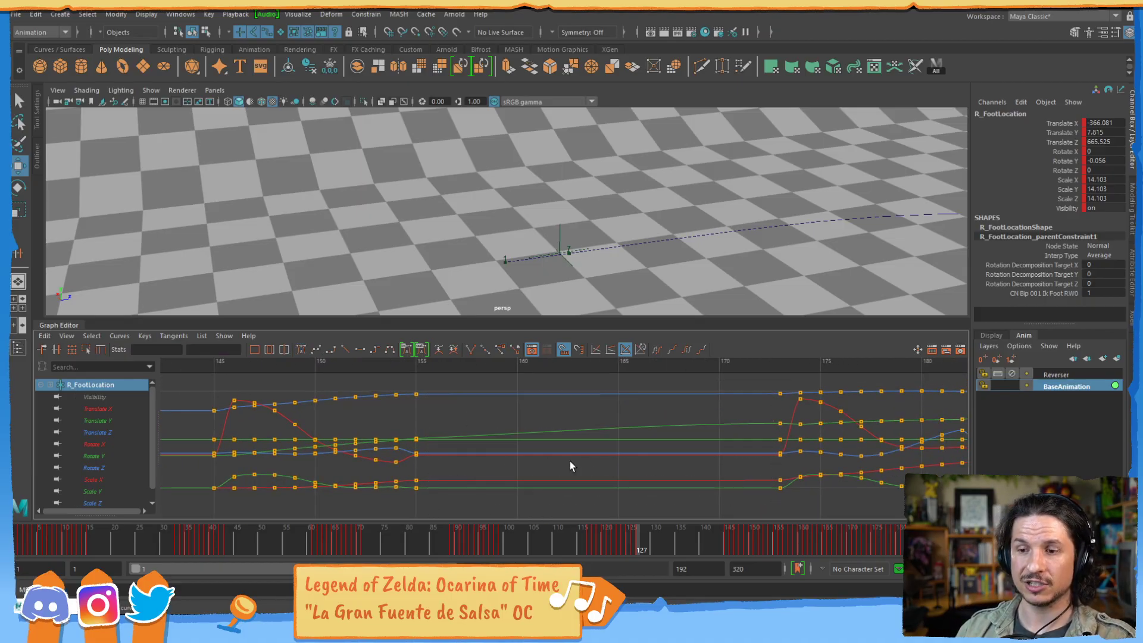
drag(863, 543, 775, 550)
key(s)
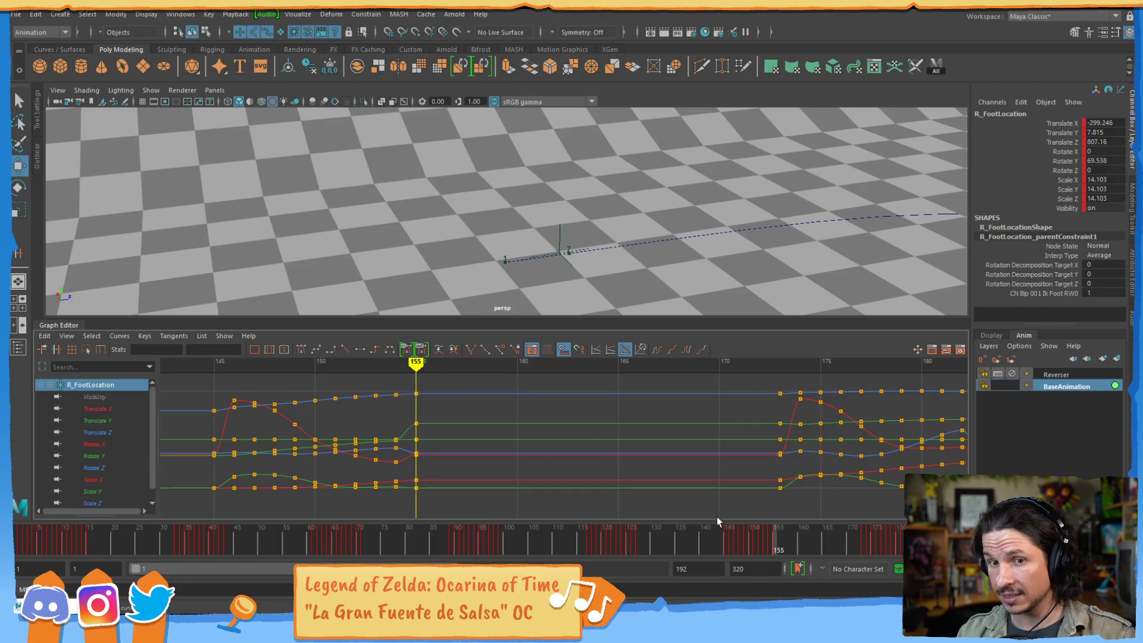
- Shift the playback range to 129–320 and delete the right foot locator's planted-phase keys up to frame 200
alt+middle_drag(885, 434, 339, 427)
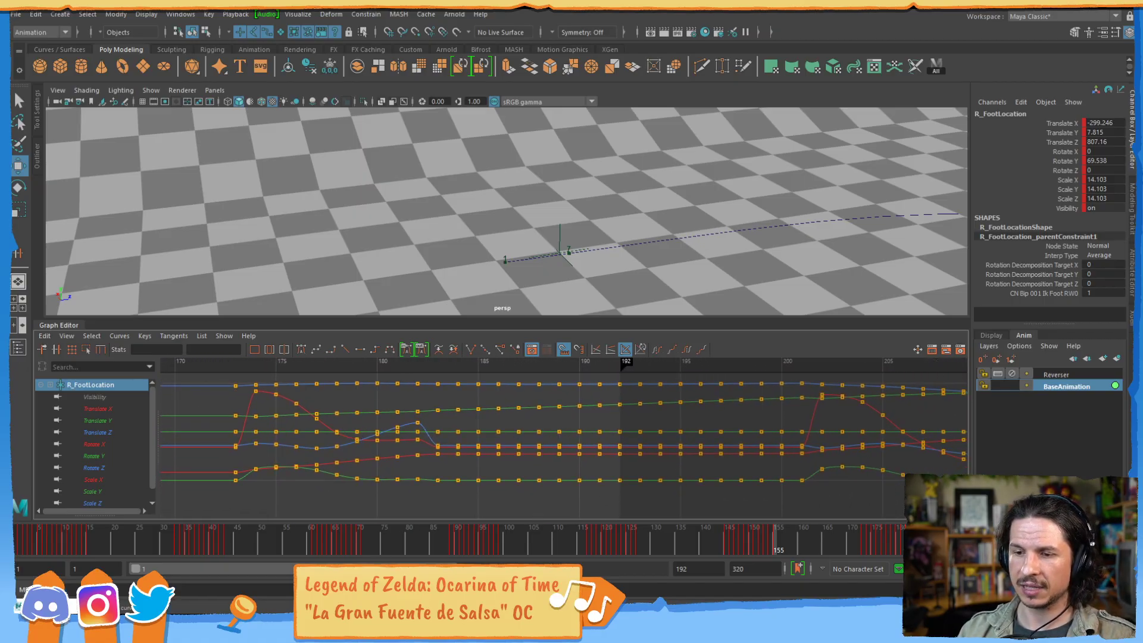
drag(369, 569, 625, 567)
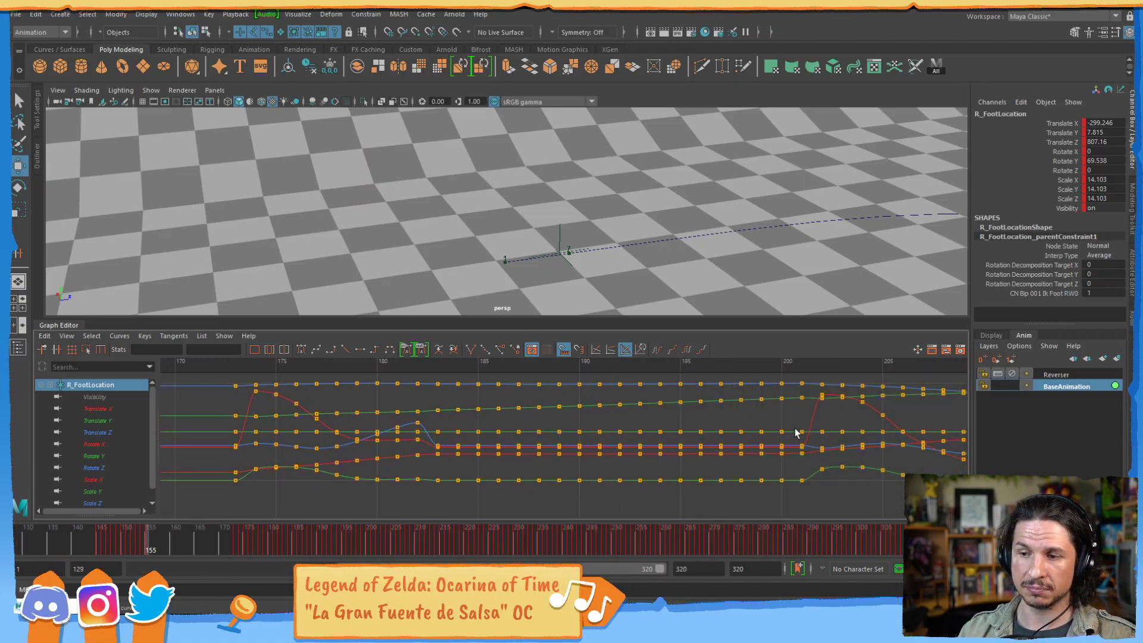
alt+middle_drag(794, 427, 652, 409)
drag(678, 393, 353, 507)
key(Delete)
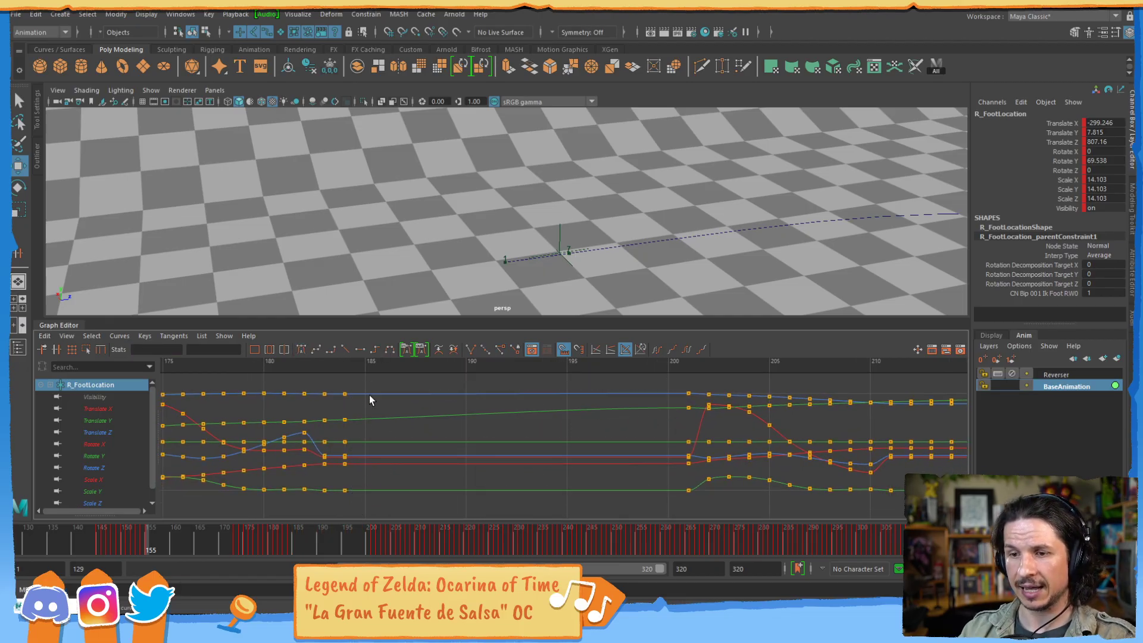
- Key the right foot locator's frame 201 pose at frame 183
click(371, 544)
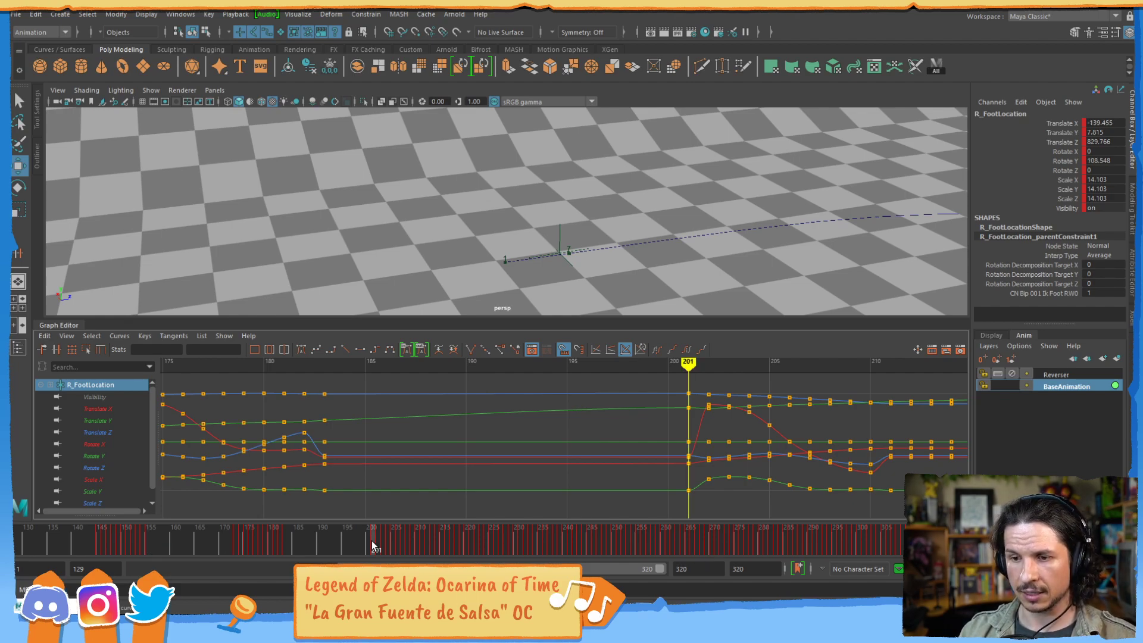
drag(370, 548, 290, 544)
key(s)
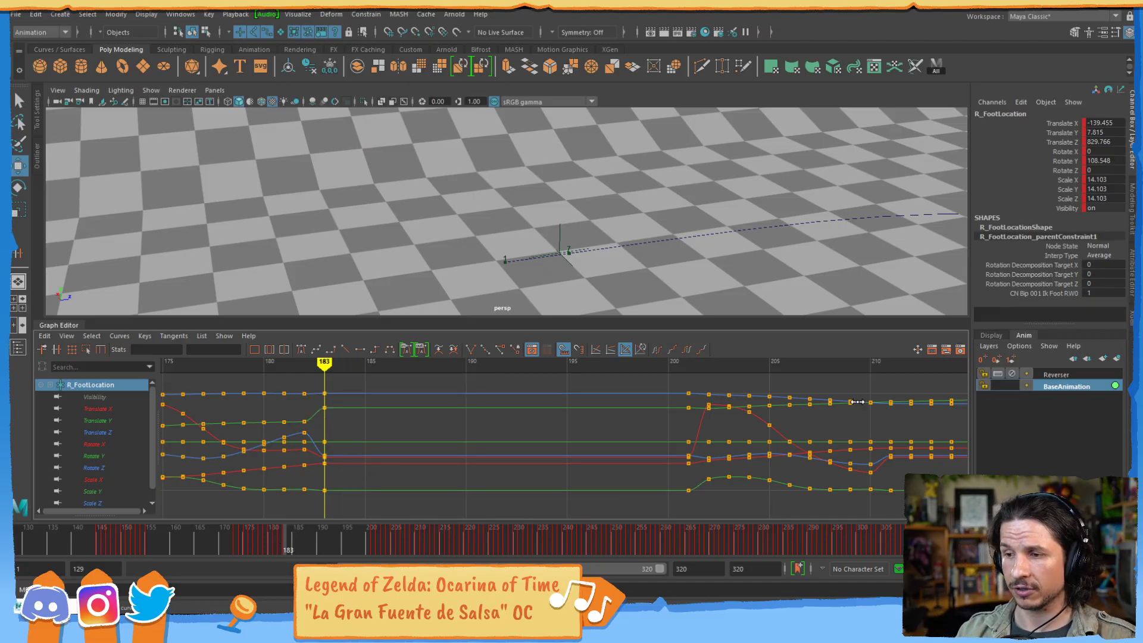
- Delete the right foot locator's keys from frame 212 to 228 and key its frame 229 pose at frame 211
alt+middle_drag(857, 402, 467, 415)
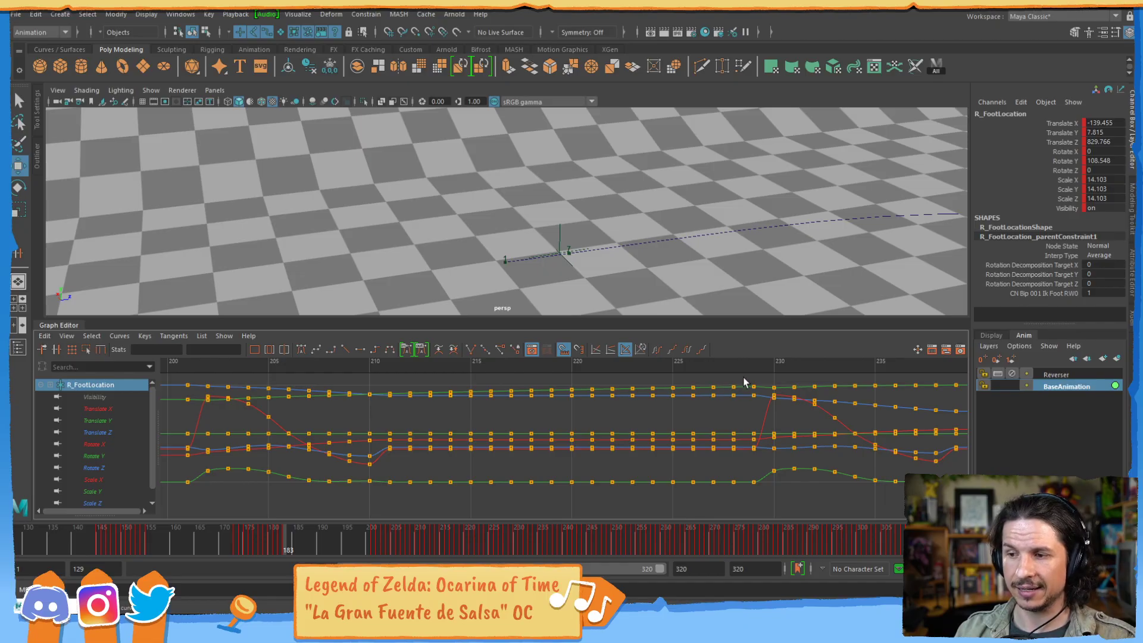
drag(537, 506, 398, 500)
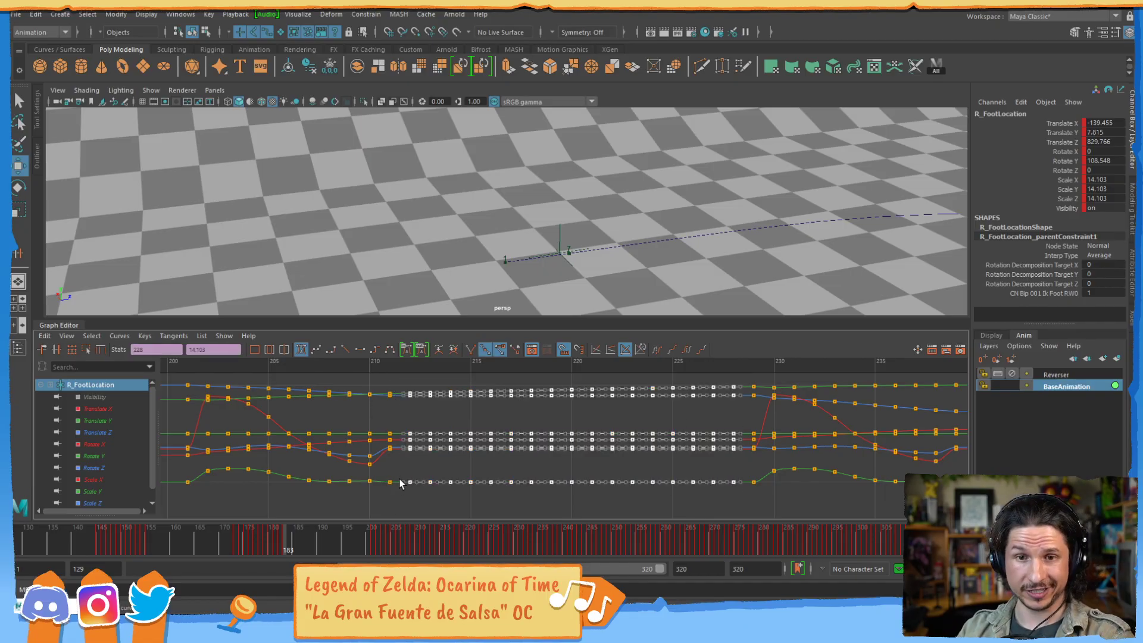
key(Delete)
click(511, 545)
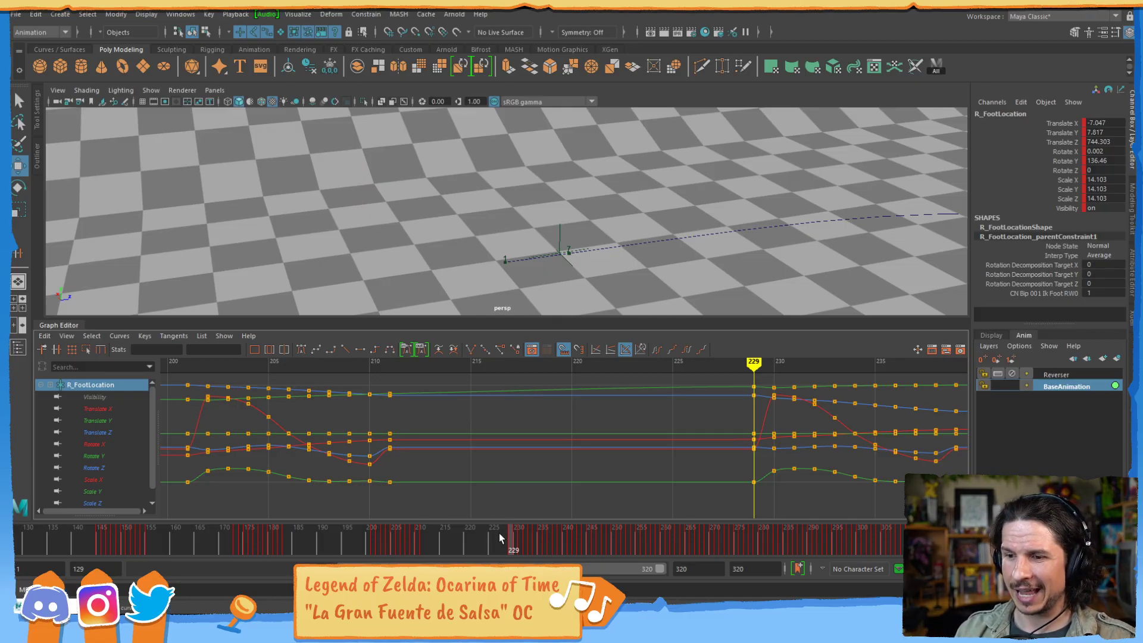
drag(508, 540, 416, 547)
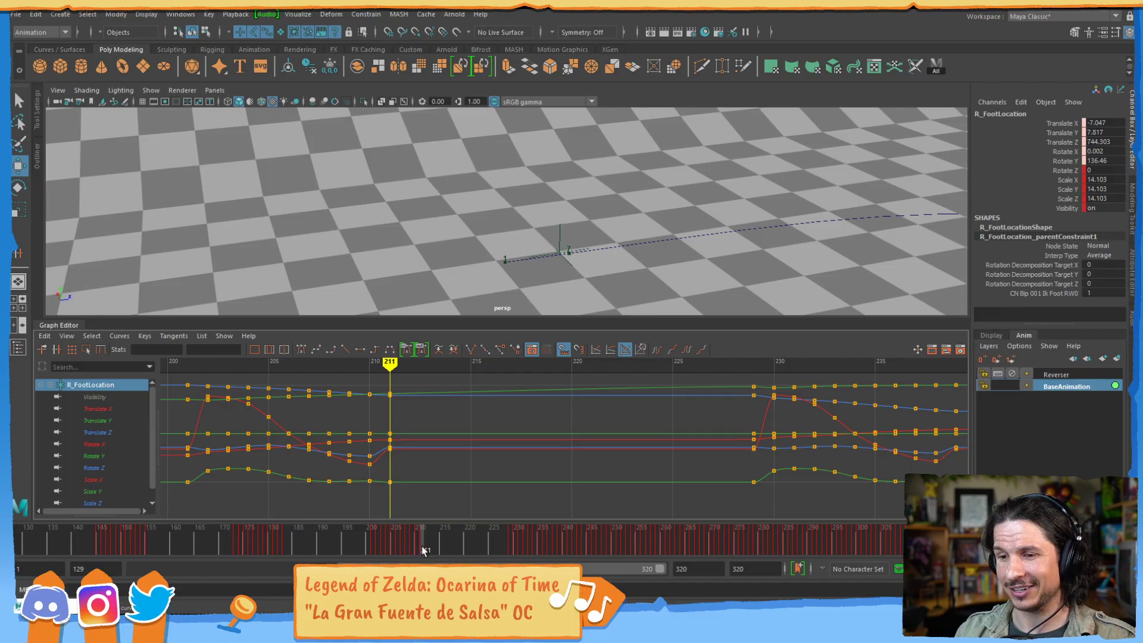
alt+middle_drag(809, 452, 203, 456)
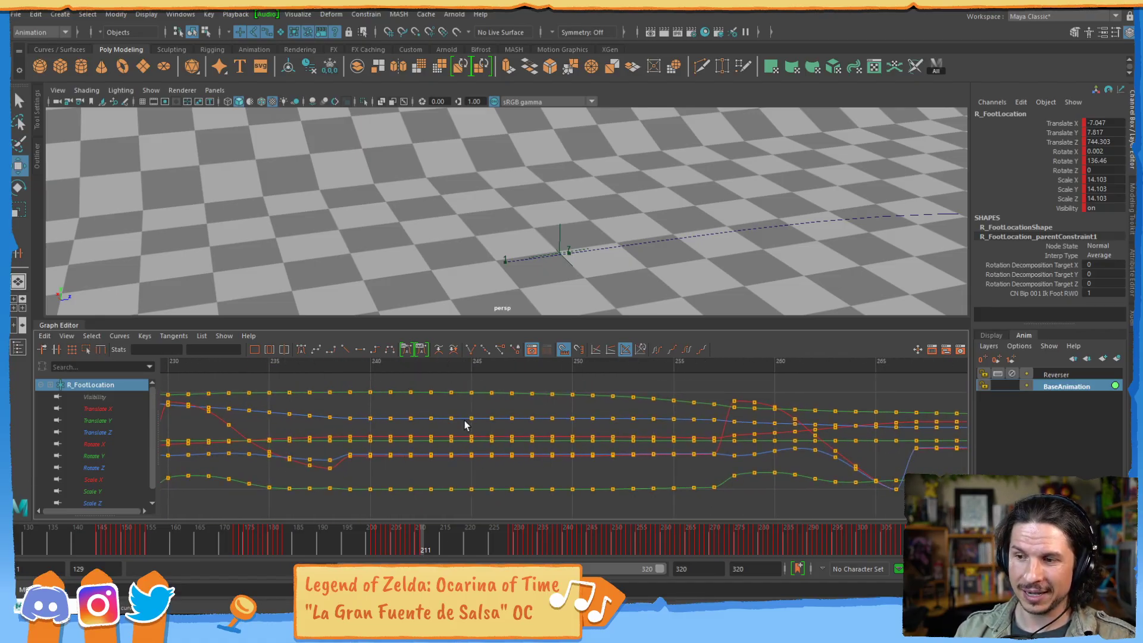
- Delete the right foot locator's keys from frame 240 to 256 and key its frame 257 pose at frame 239
alt+middle_drag(674, 420, 702, 426)
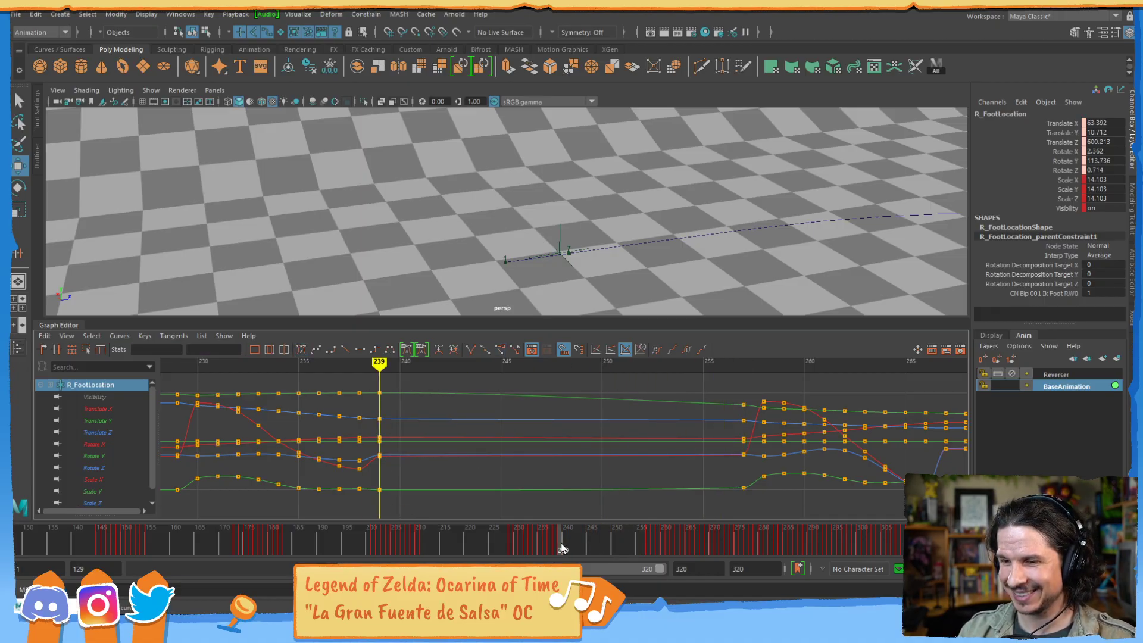
alt+middle_drag(841, 455, 290, 437)
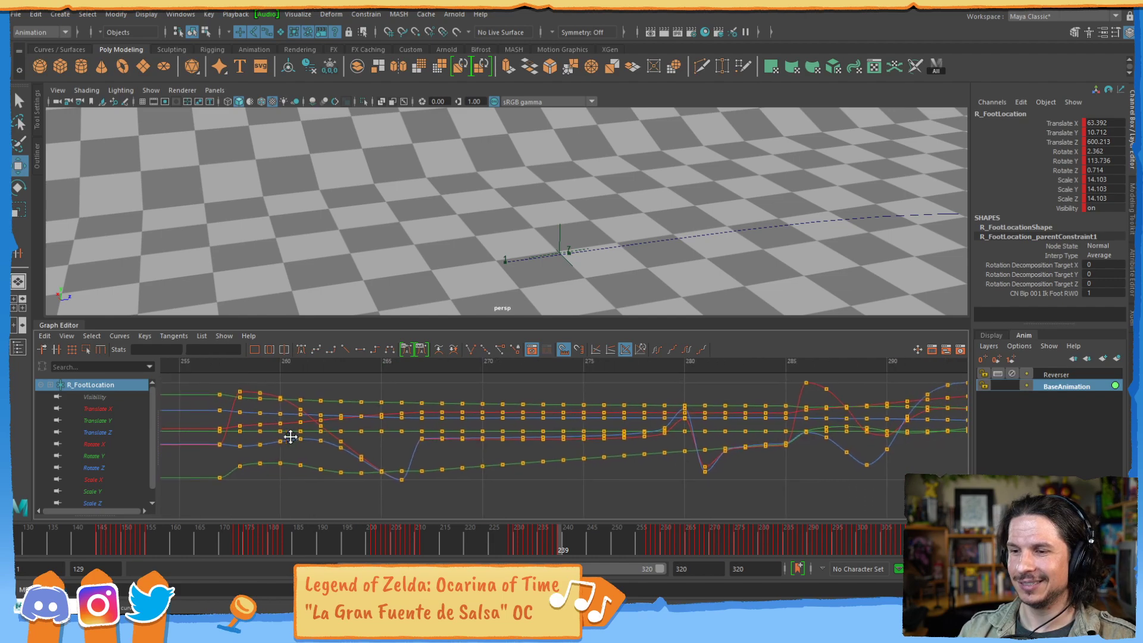
- Examine the right foot's contact with the slope around frames 266 to 278 to locate its next planted phase
alt+middle_drag(667, 440, 668, 439)
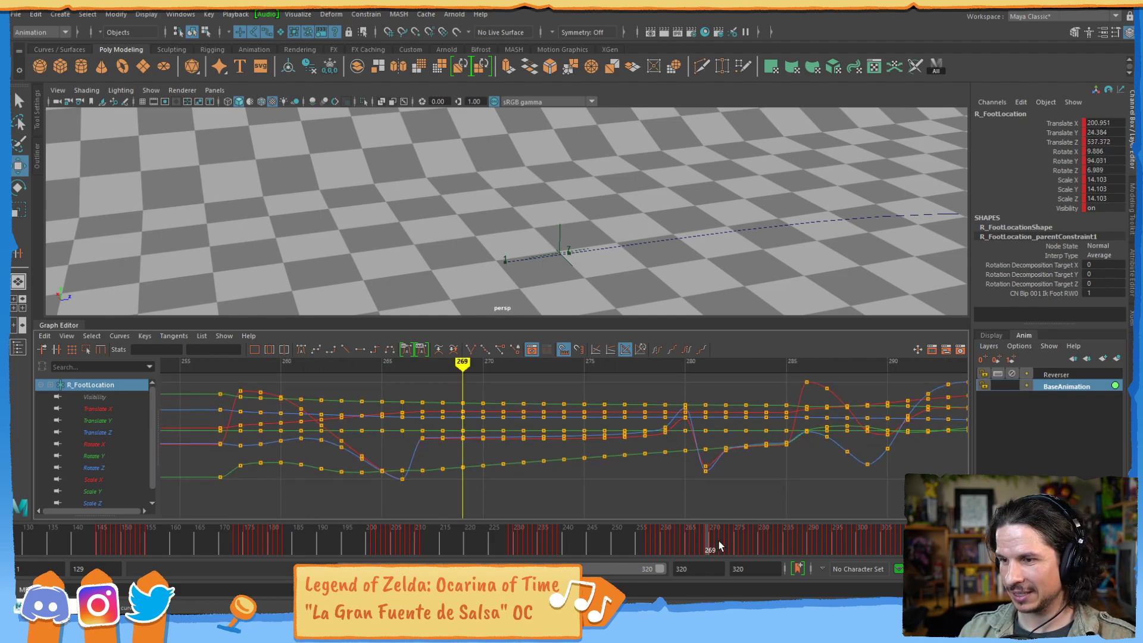
key(f)
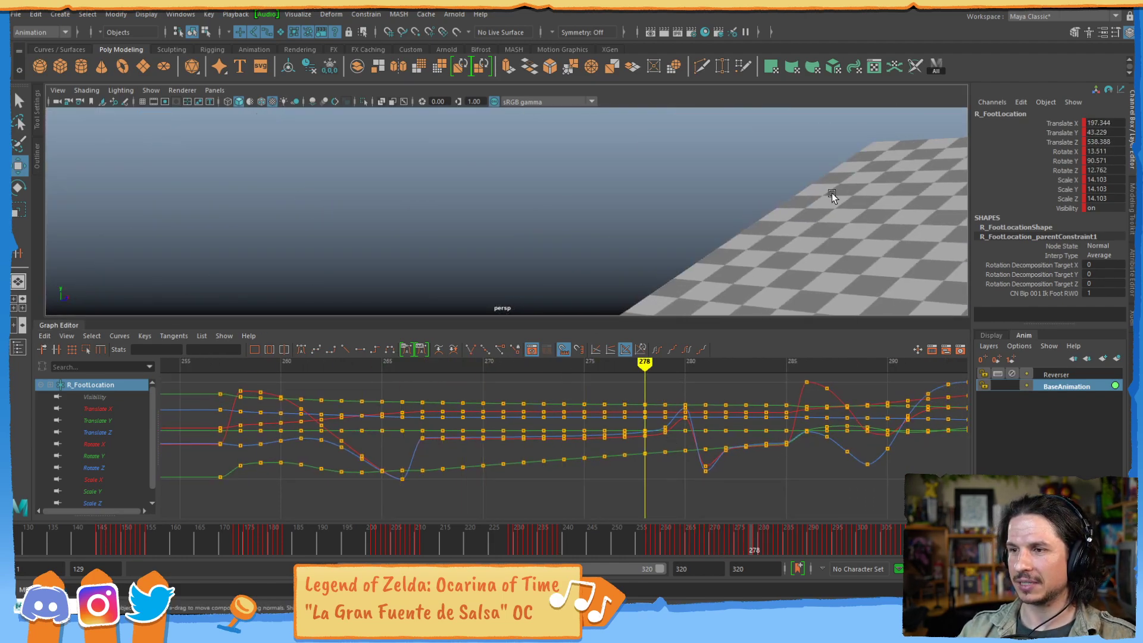
alt+drag(708, 208, 642, 217)
alt+right_drag(643, 217, 595, 226)
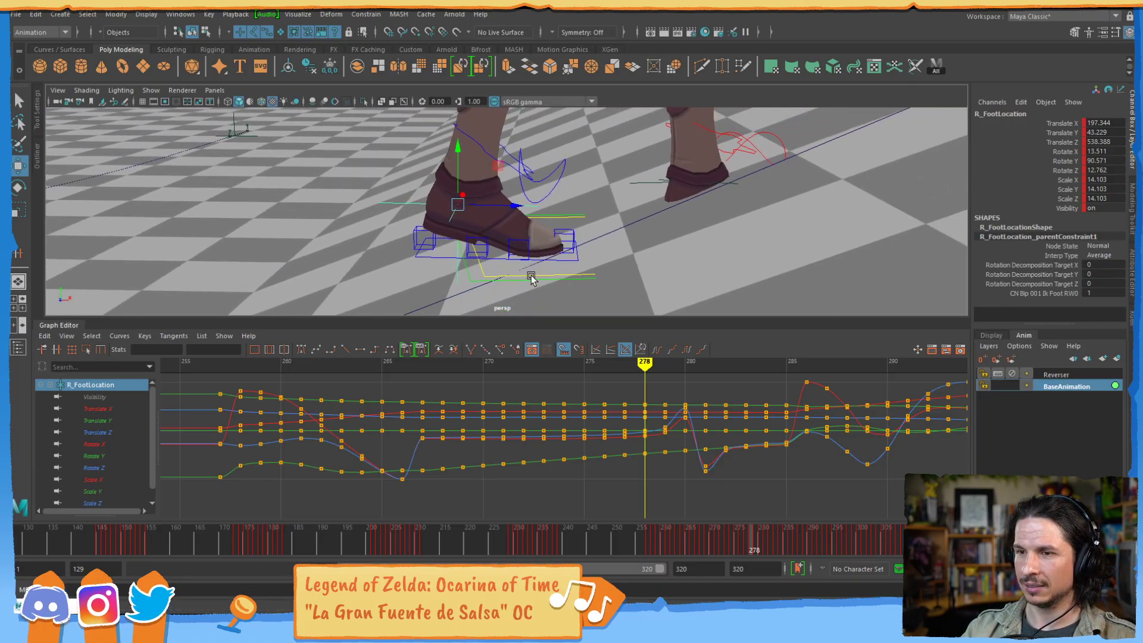
alt+drag(595, 226, 577, 234)
alt+middle_drag(753, 428, 477, 441)
alt+right_drag(702, 430, 589, 421)
key(f)
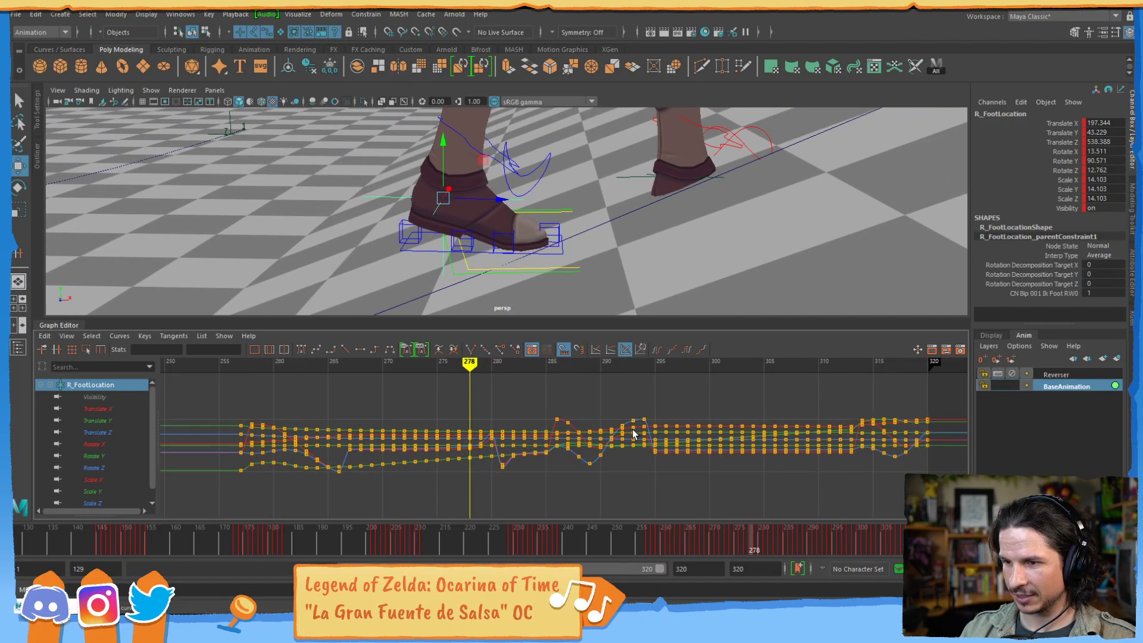
drag(750, 536, 692, 533)
alt+middle_drag(503, 463, 562, 481)
alt+shift+right_drag(562, 481, 570, 448)
alt+middle_drag(569, 448, 597, 441)
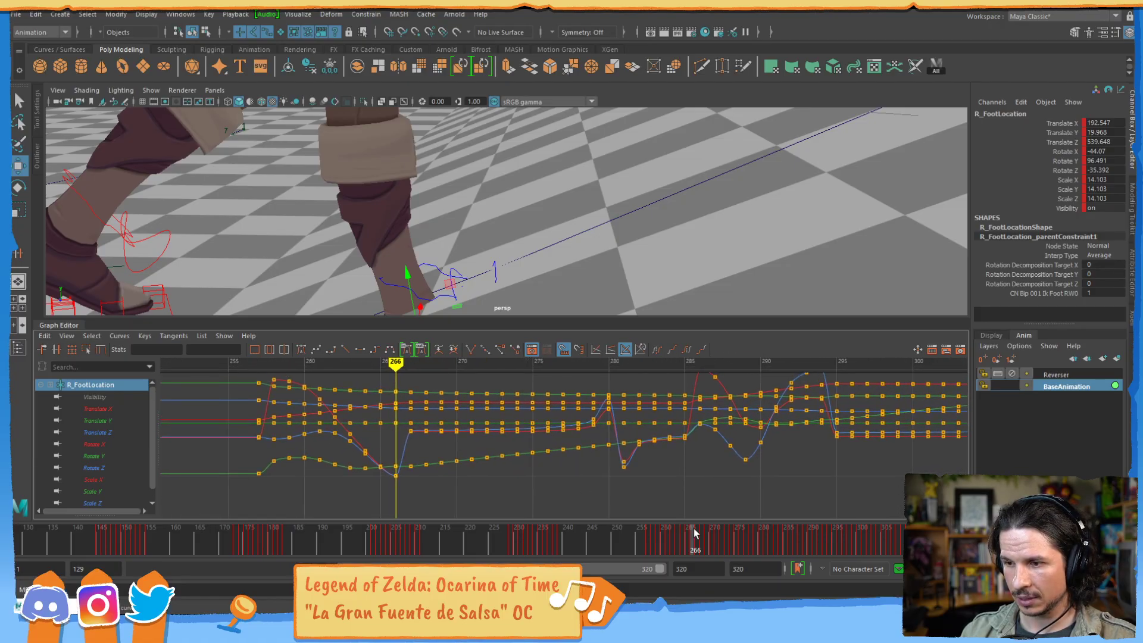
- Delete the right foot locator's keys from frame 268 to 284 and key its frame 285 pose at frame 267
mouse_move(693, 529)
mouse_down()
mouse_move(669, 538)
mouse_move(703, 535)
mouse_up()
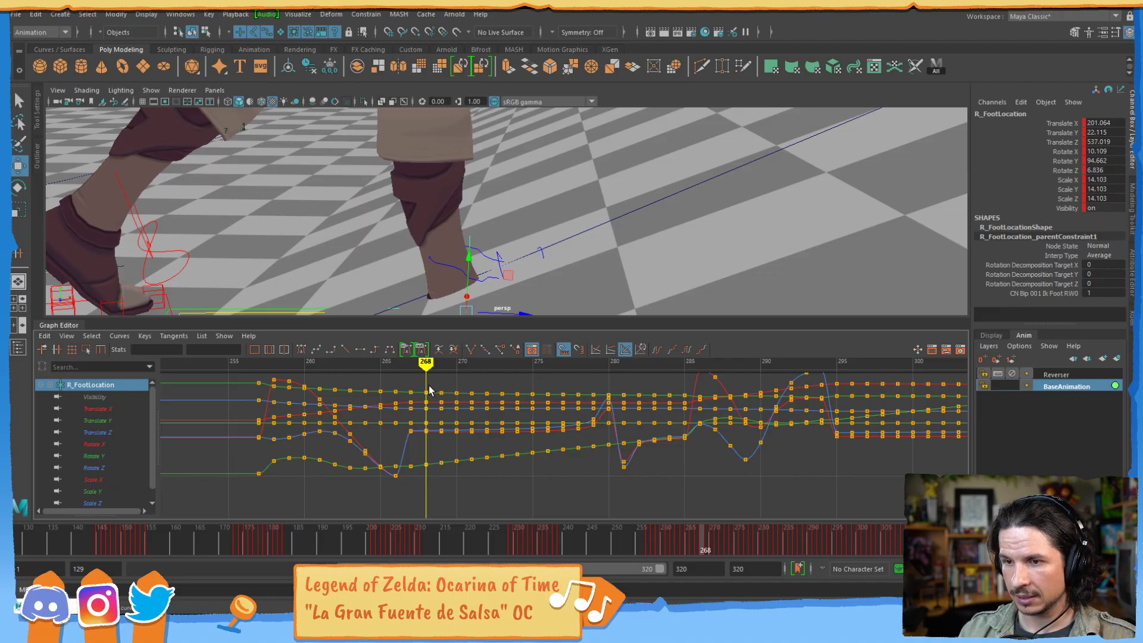
drag(586, 492, 585, 492)
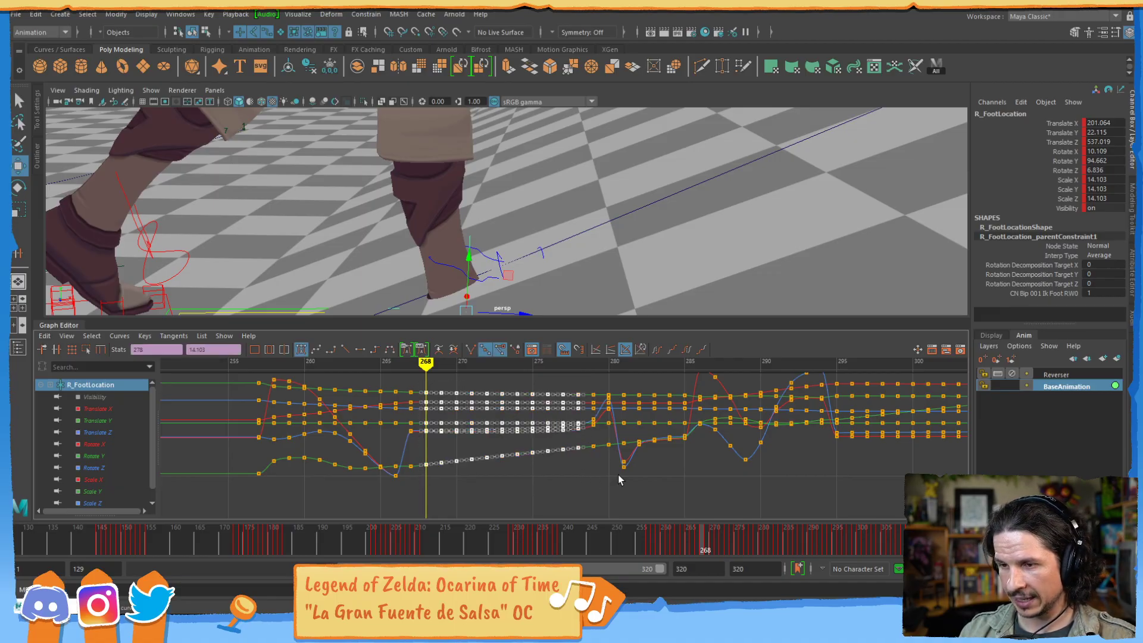
drag(709, 533, 780, 537)
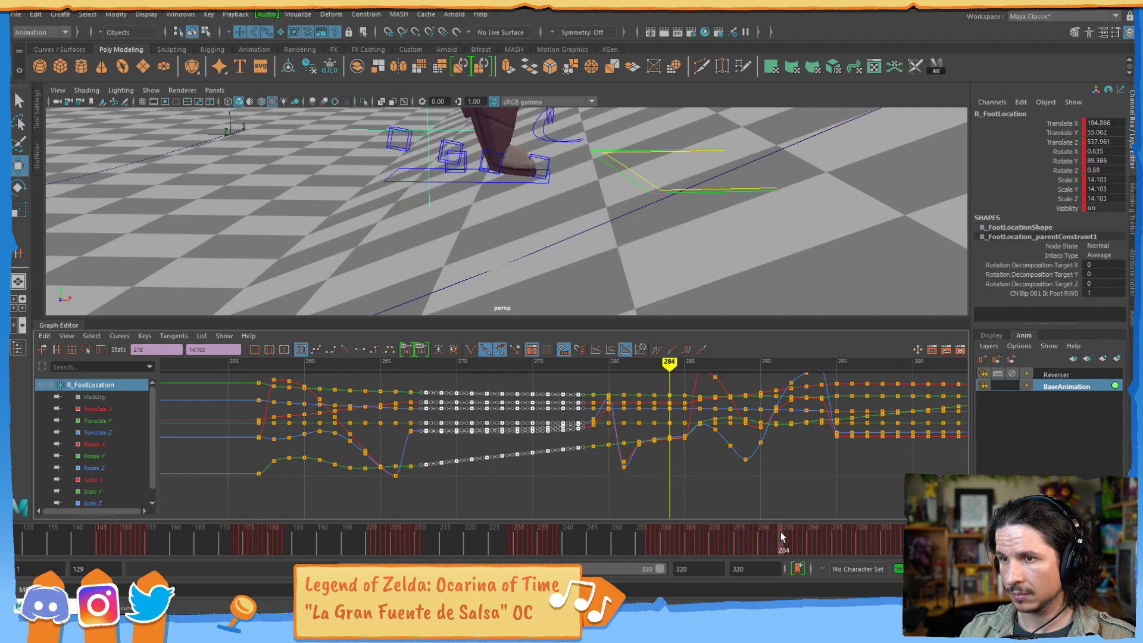
alt+middle_drag(679, 377, 682, 397)
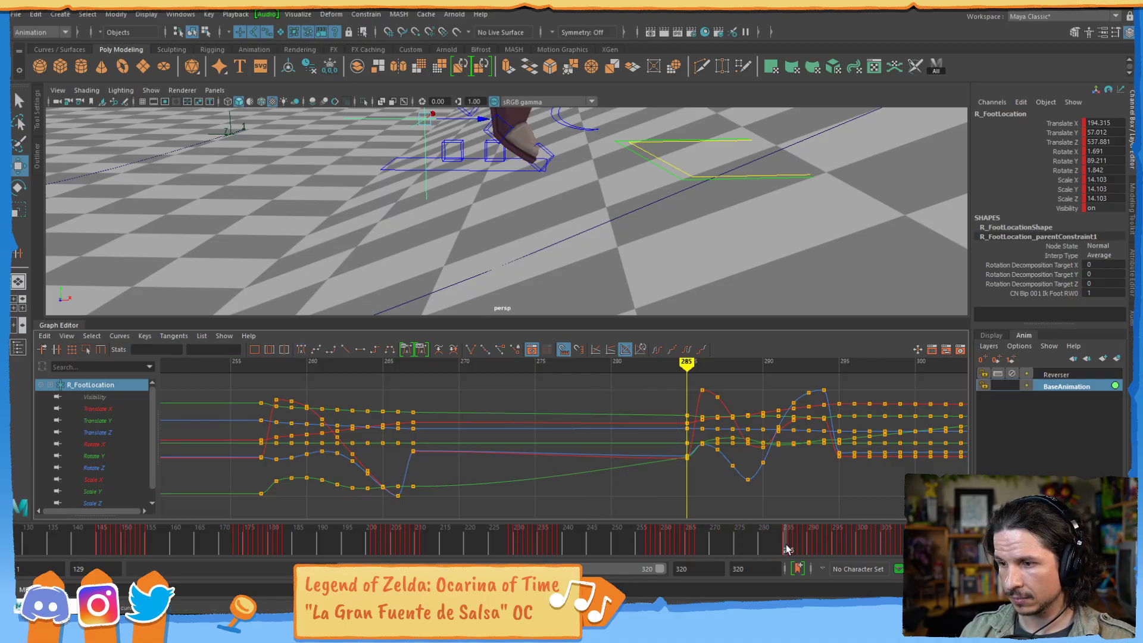
middle_drag(698, 553, 697, 552)
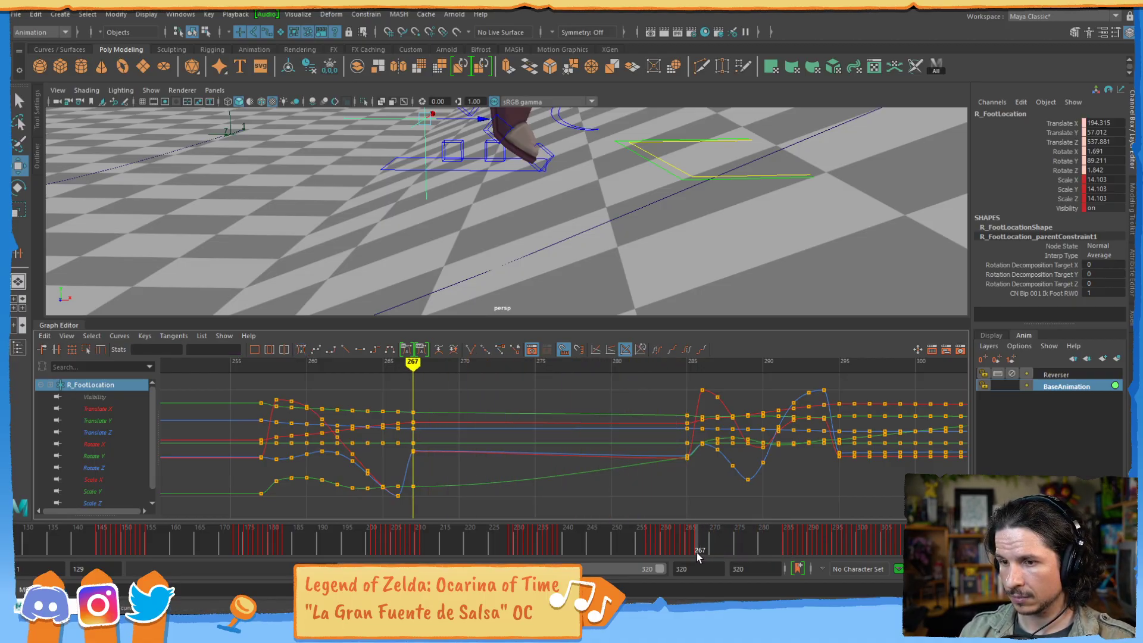
key(s)
- Scrub through the step on the slope around frames 267 to 285 to check the right foot for sliding
drag(699, 544, 771, 506)
alt+middle_drag(804, 216, 628, 244)
alt+right_drag(629, 244, 650, 178)
mouse_move(650, 178)
alt+middle_down()
mouse_move(622, 233)
mouse_move(653, 176)
alt+middle_up()
click(790, 547)
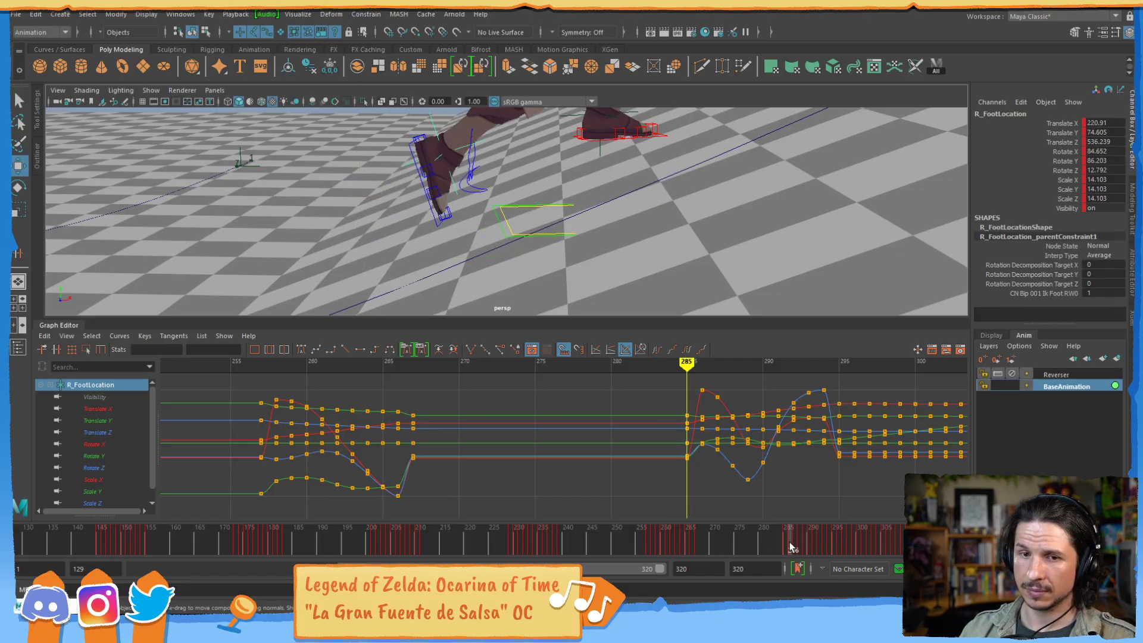
drag(803, 546, 786, 548)
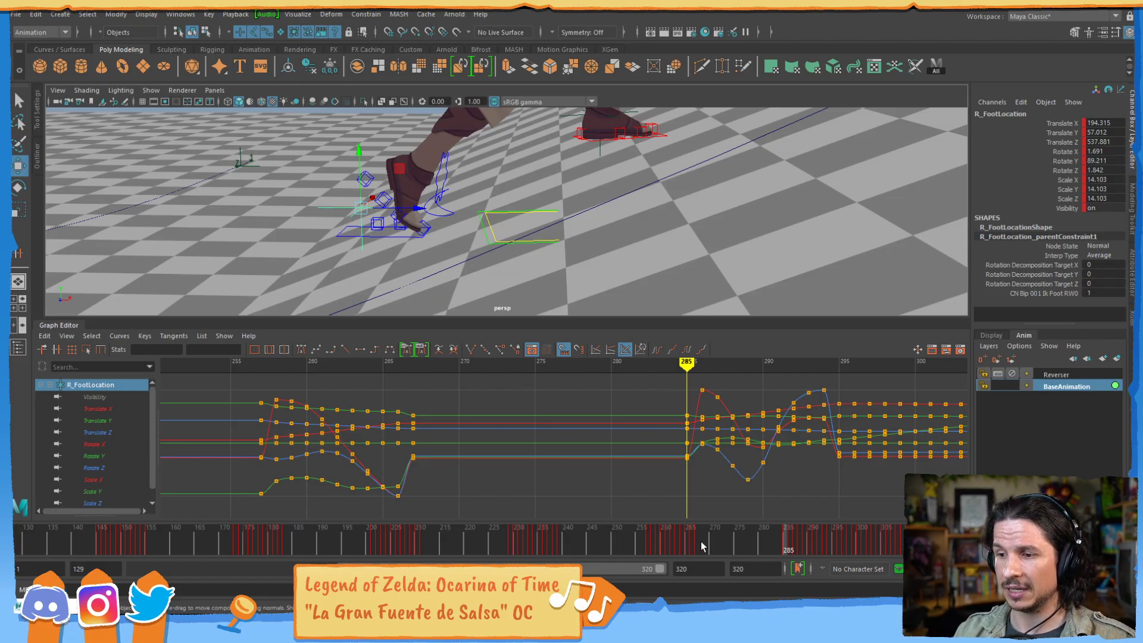
- Delete the right foot locator's keys from frame 296 to 312 and key its frame 313 pose at frame 295
drag(790, 551, 846, 542)
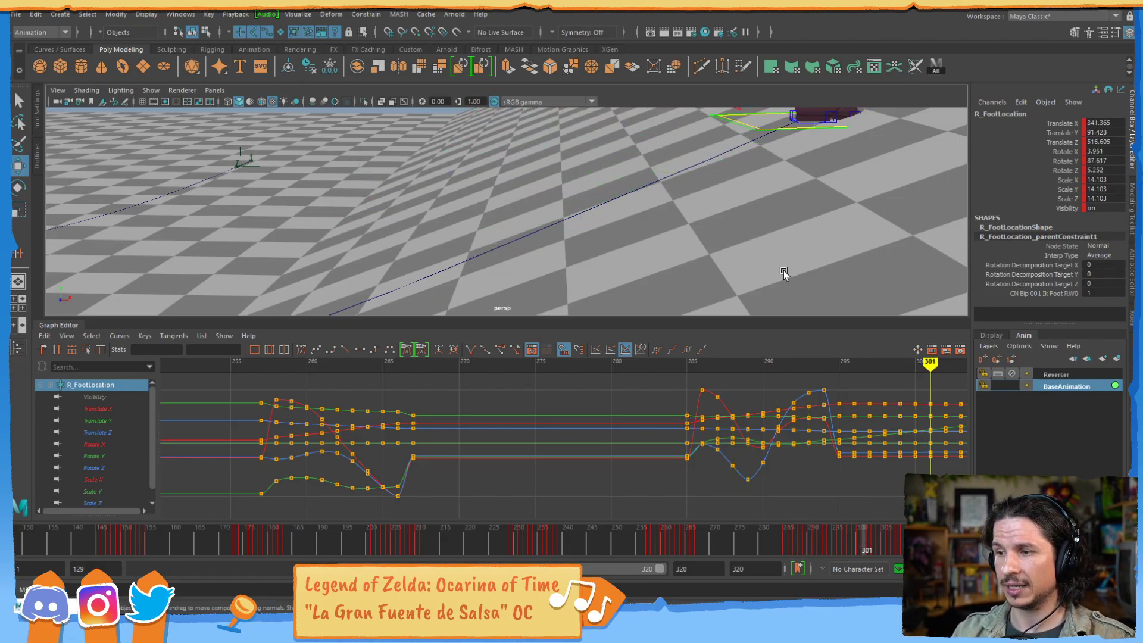
alt+middle_drag(833, 429, 500, 440)
mouse_move(654, 452)
alt+right_down()
mouse_move(705, 455)
mouse_move(816, 395)
alt+right_up()
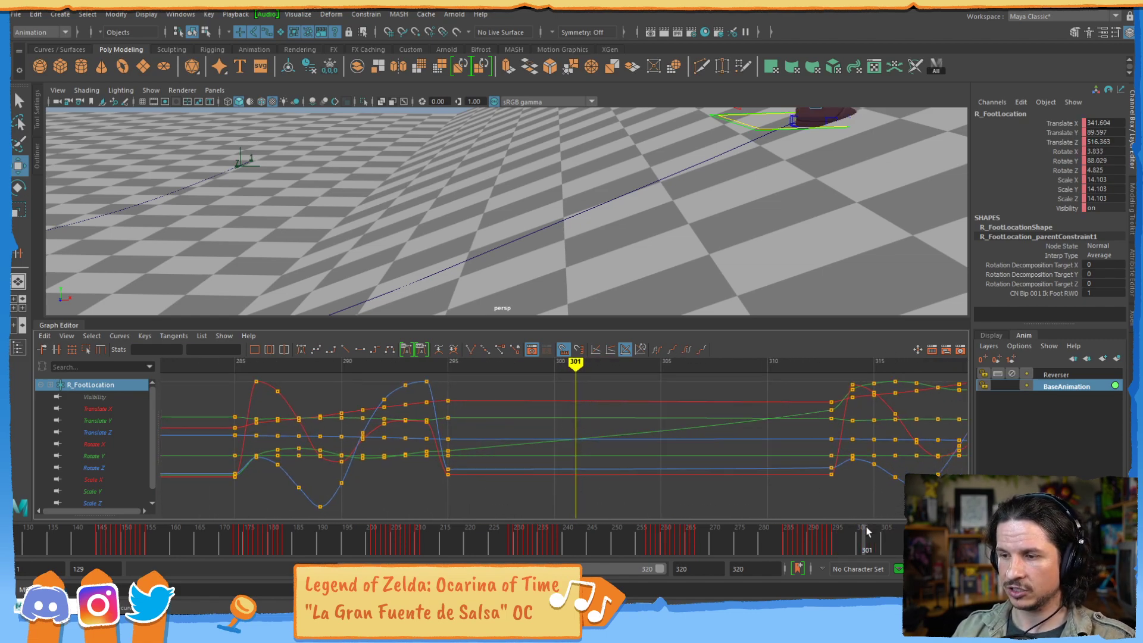
drag(835, 542, 926, 542)
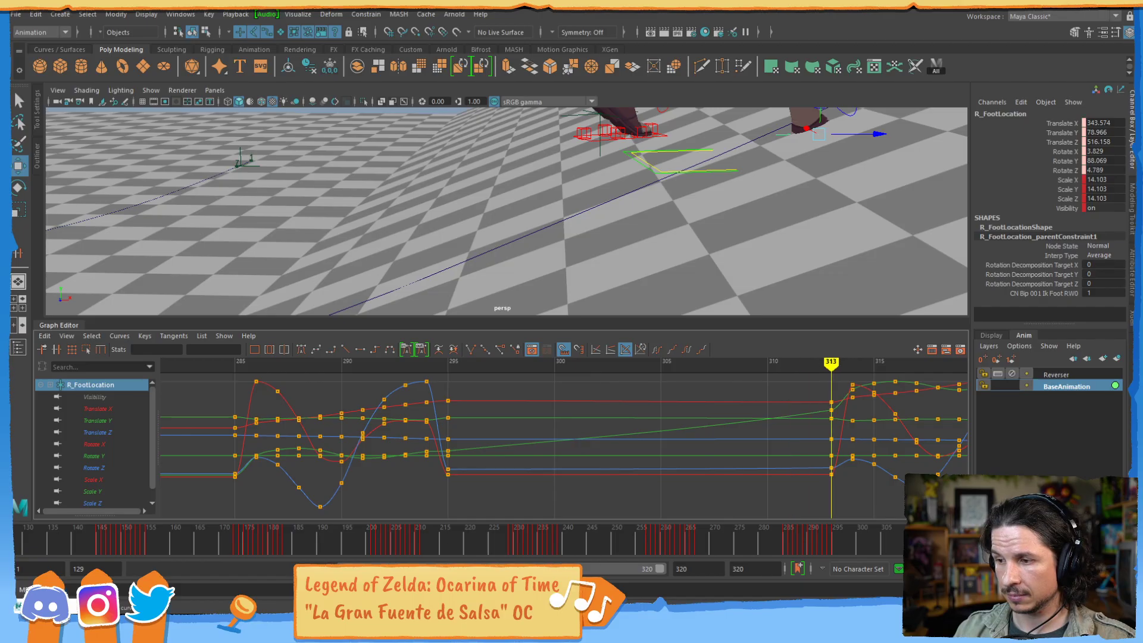
click(834, 549)
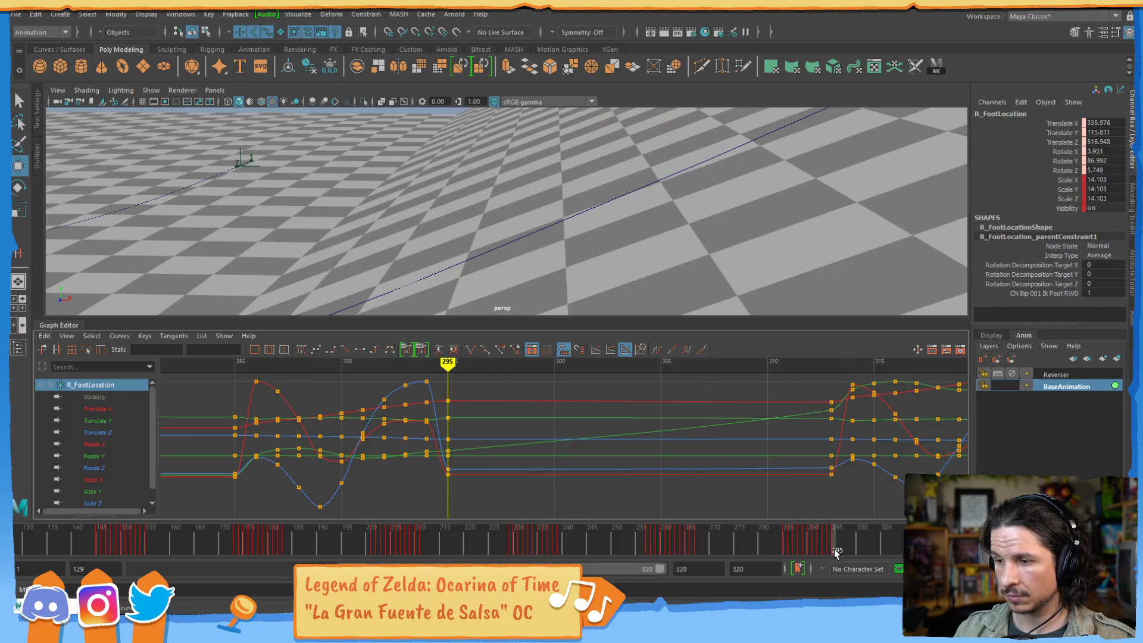
key(s)
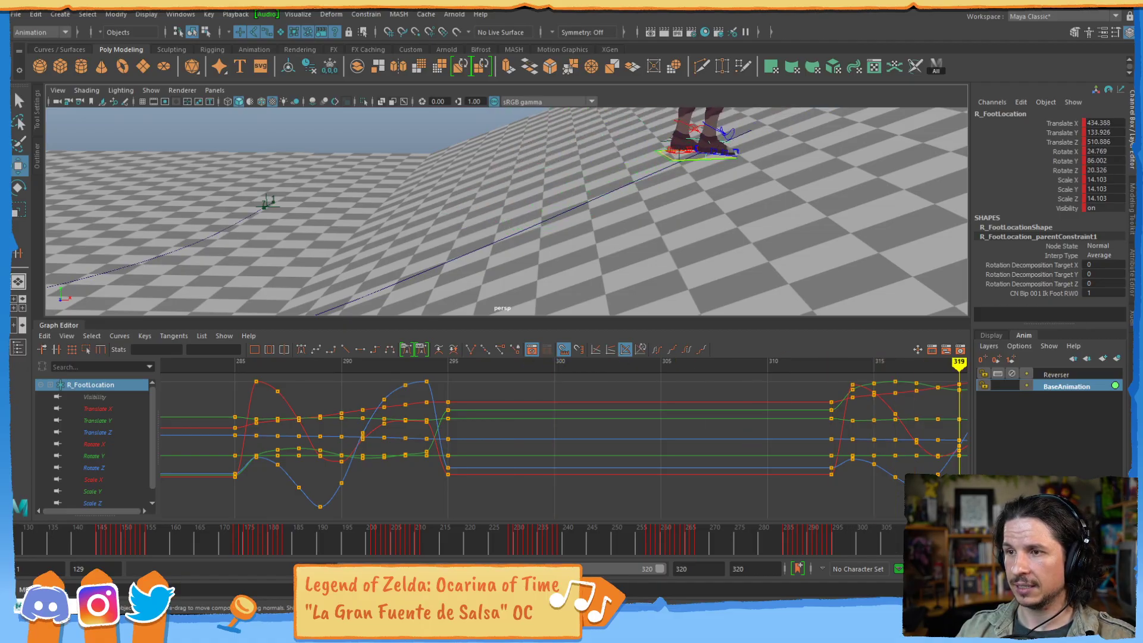
- Select the left foot locator and examine its animation curves between about frames 240 and 310
drag(835, 527, 758, 518)
alt+middle_drag(589, 245, 759, 201)
scroll(784, 213, up, 4)
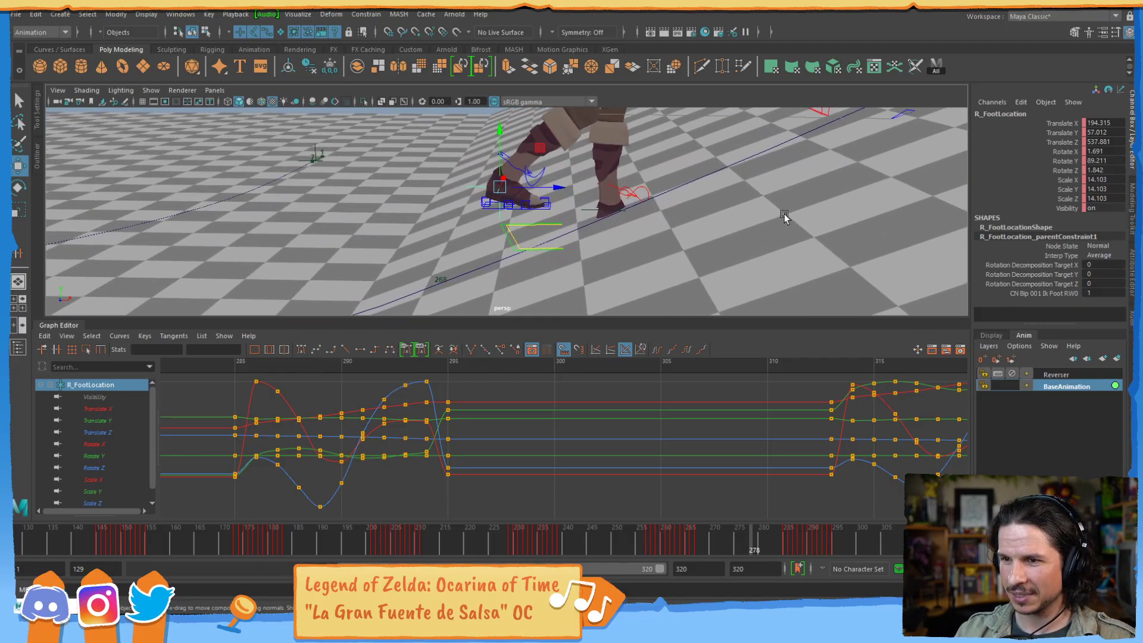
click(590, 204)
alt+shift+right_drag(619, 439, 738, 440)
alt+middle_drag(667, 438, 232, 430)
alt+right_drag(571, 418, 562, 415)
alt+middle_drag(797, 427, 558, 438)
scroll(791, 456, up, 4)
key(a)
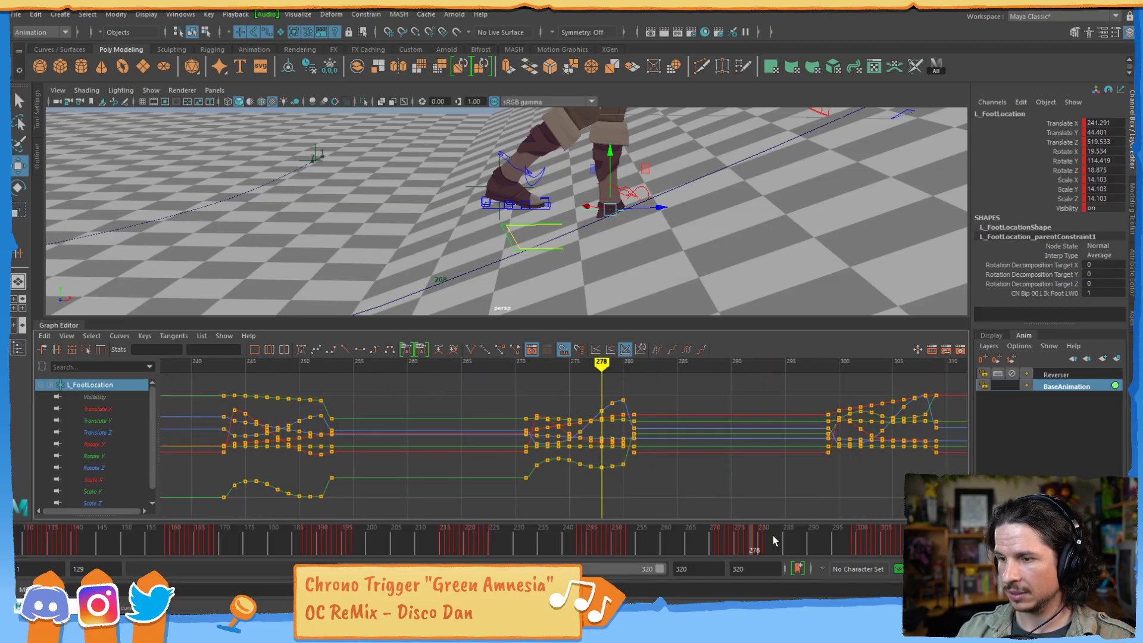
- Review the walk at frame 219 with the whole motion path in view and shift the playback range to 1–201
drag(742, 542, 465, 519)
alt+right_drag(506, 196, 436, 186)
alt+middle_drag(437, 187, 788, 167)
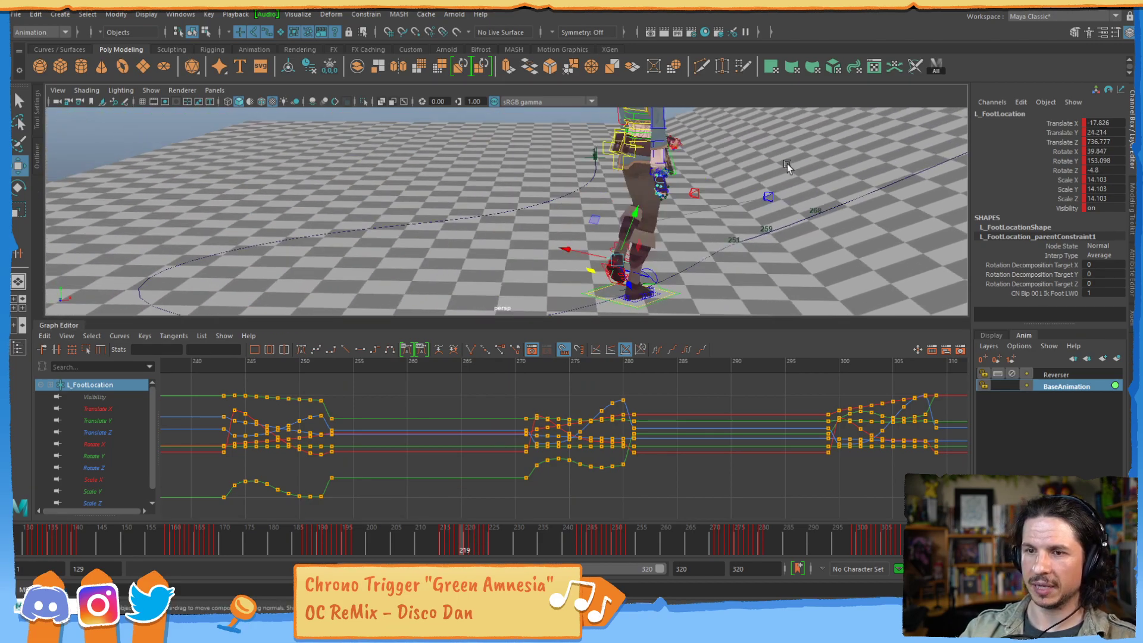
alt+right_drag(788, 166, 474, 214)
alt+drag(474, 214, 623, 245)
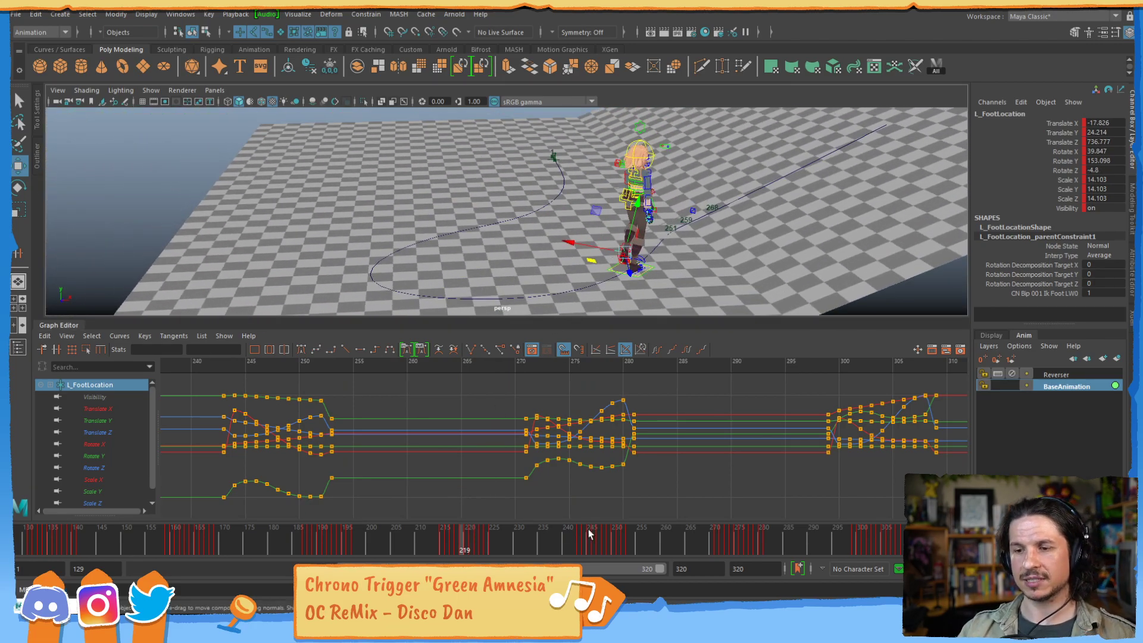
drag(405, 569, 155, 569)
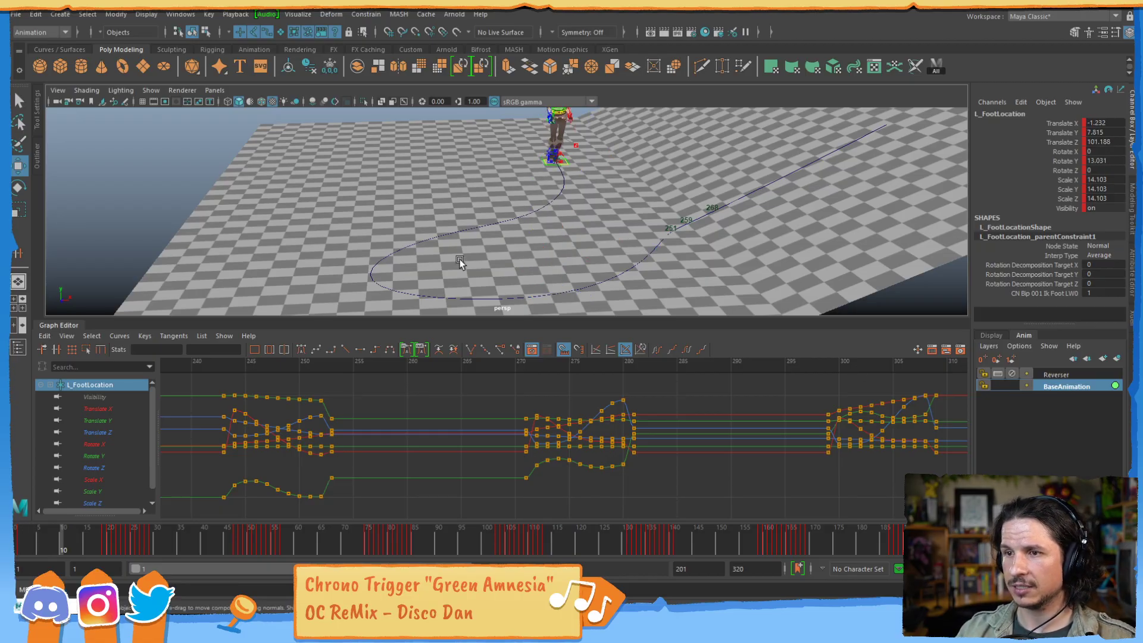
- Clear the selection and minimize the Graph Editor so the perspective view of the walk path fills the workspace
click(109, 178)
key(space)
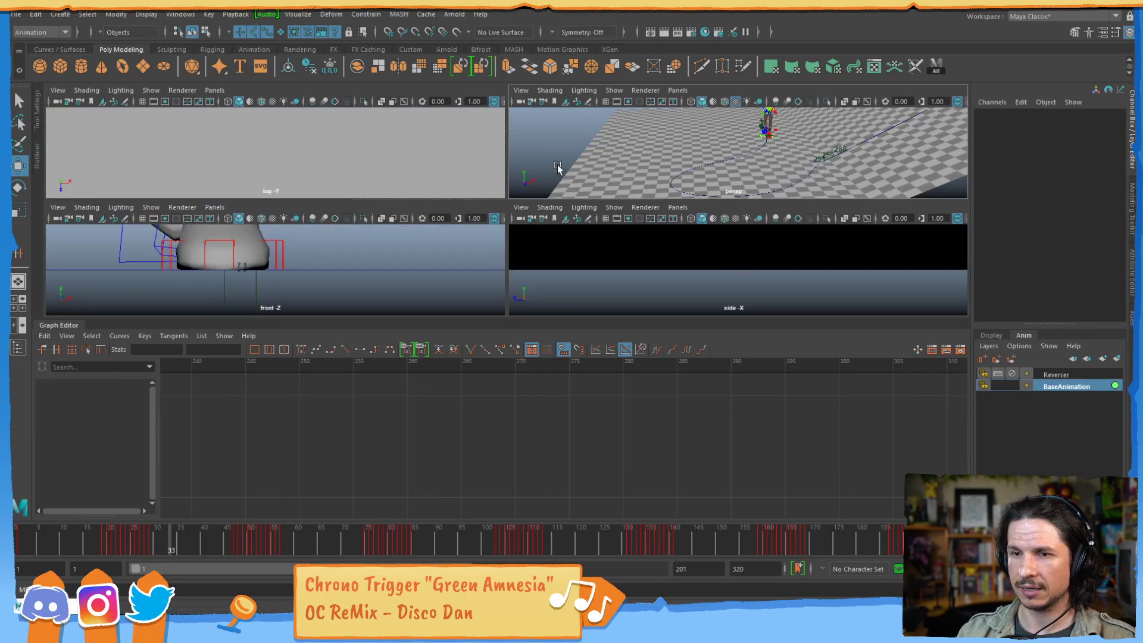
key(space)
double_click(71, 327)
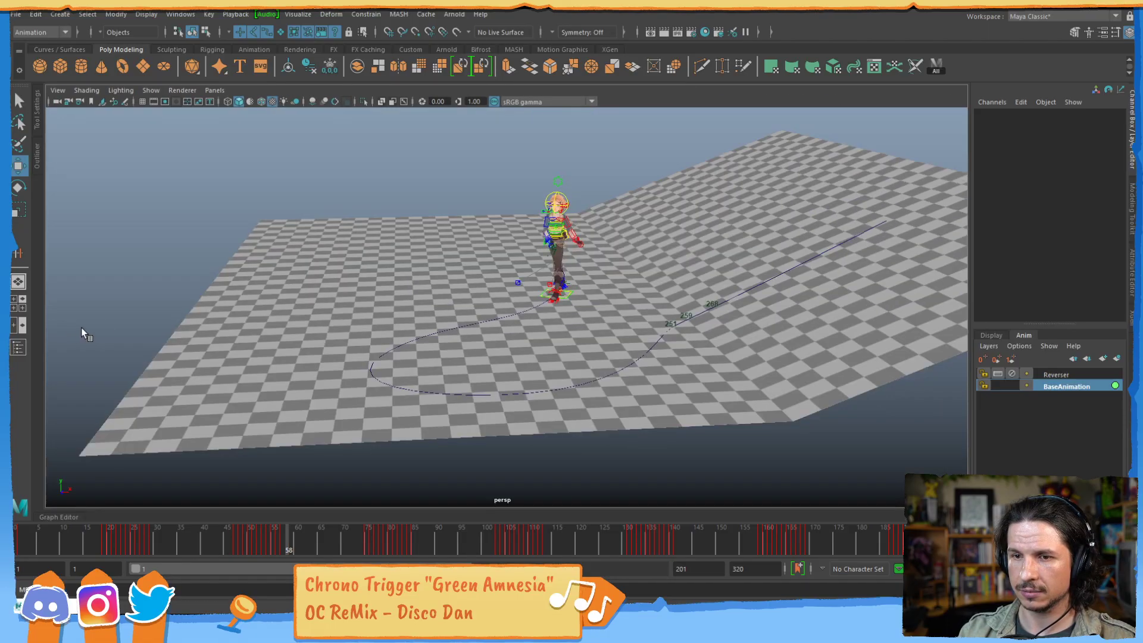
alt+right_drag(310, 306, 678, 319)
alt+drag(679, 320, 714, 350)
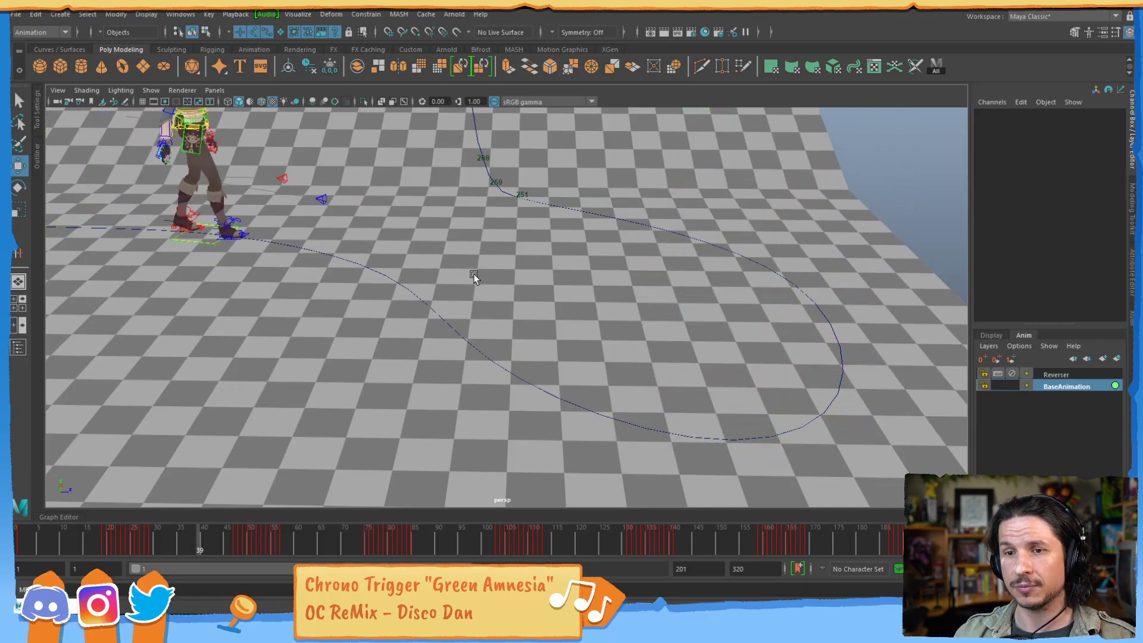
- Extend the playback range to frames 1–295 and scrub back to frame 79
alt+drag(512, 295, 644, 327)
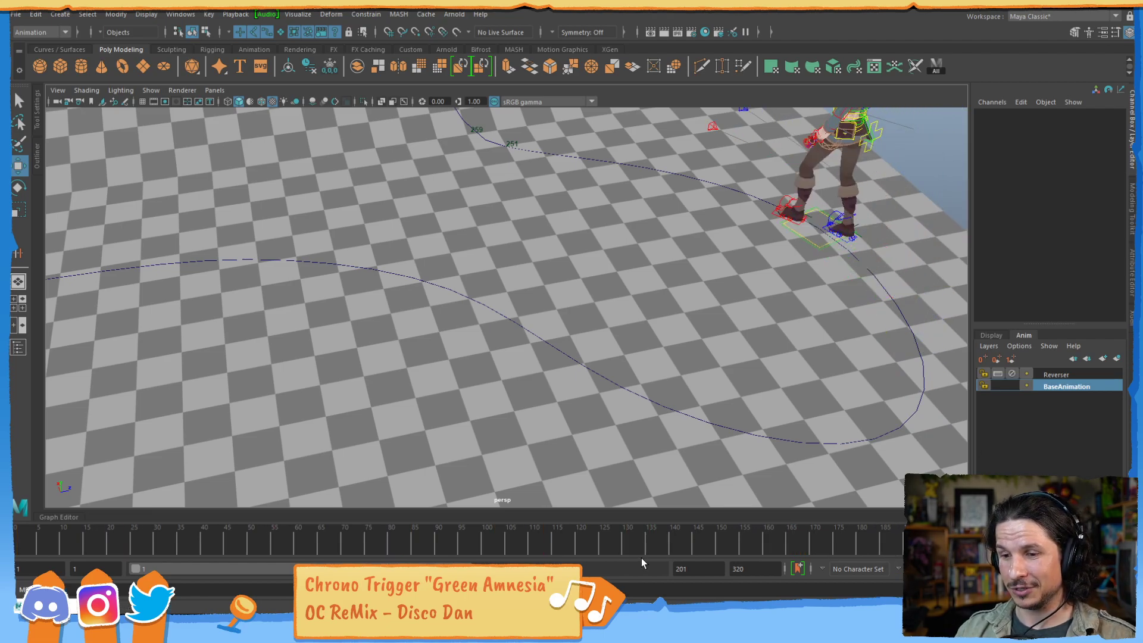
alt+drag(548, 315, 767, 370)
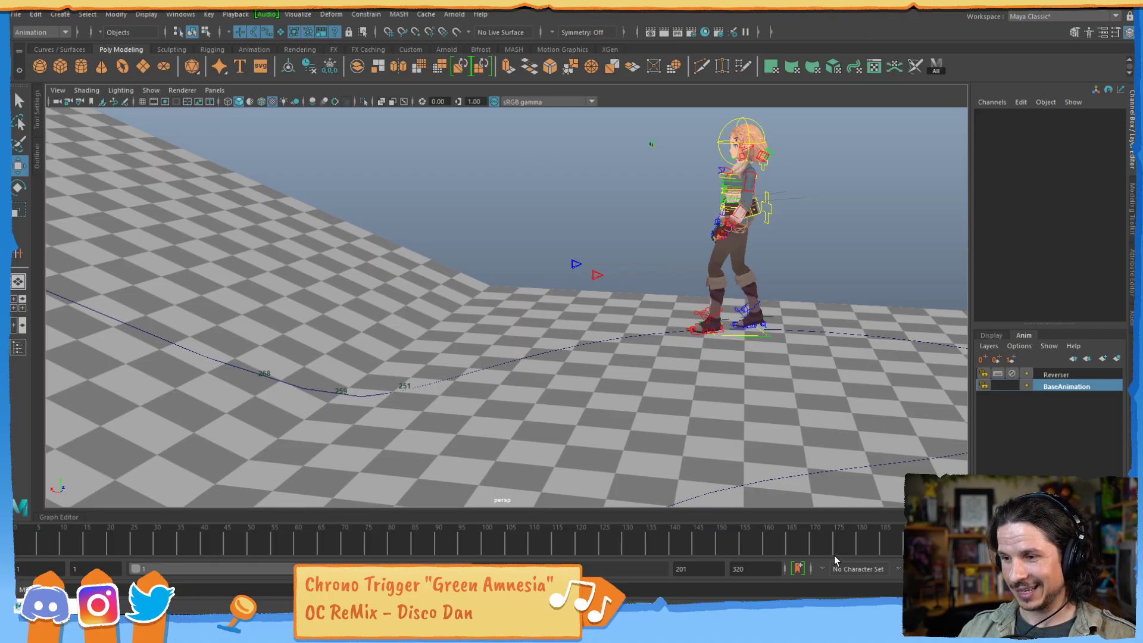
drag(833, 555, 550, 551)
drag(690, 545, 268, 551)
- Go to frame 14 at the start of the motion path and select the right foot locator in a close-up view
alt+middle_drag(607, 351, 758, 286)
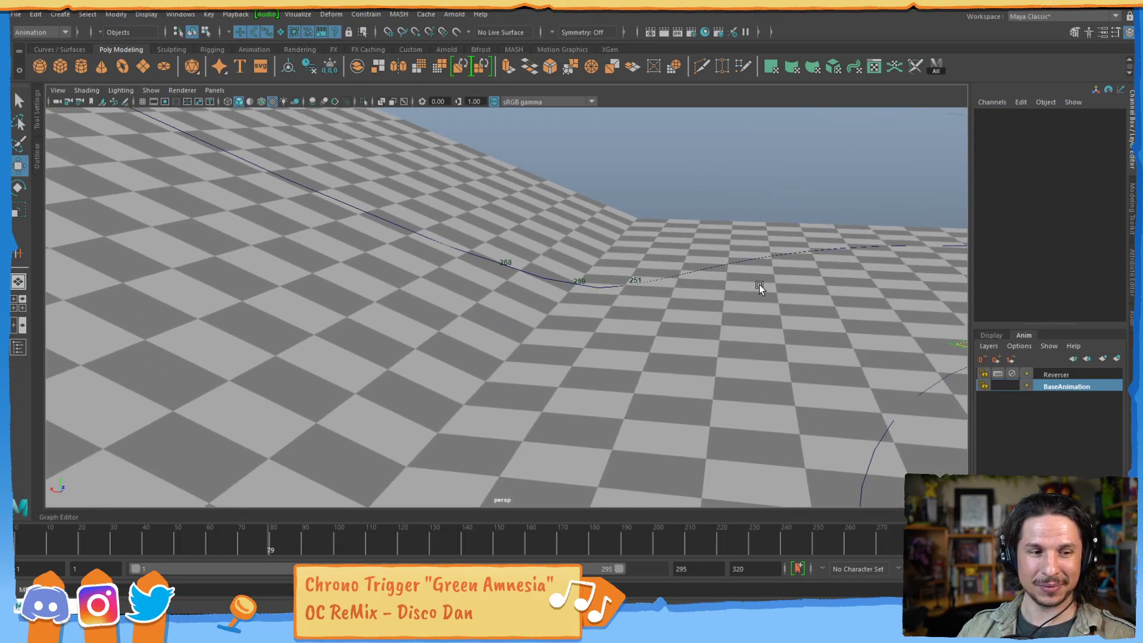
alt+right_drag(758, 286, 612, 336)
alt+drag(612, 337, 596, 300)
alt+right_drag(596, 300, 697, 353)
alt+right_drag(774, 330, 602, 359)
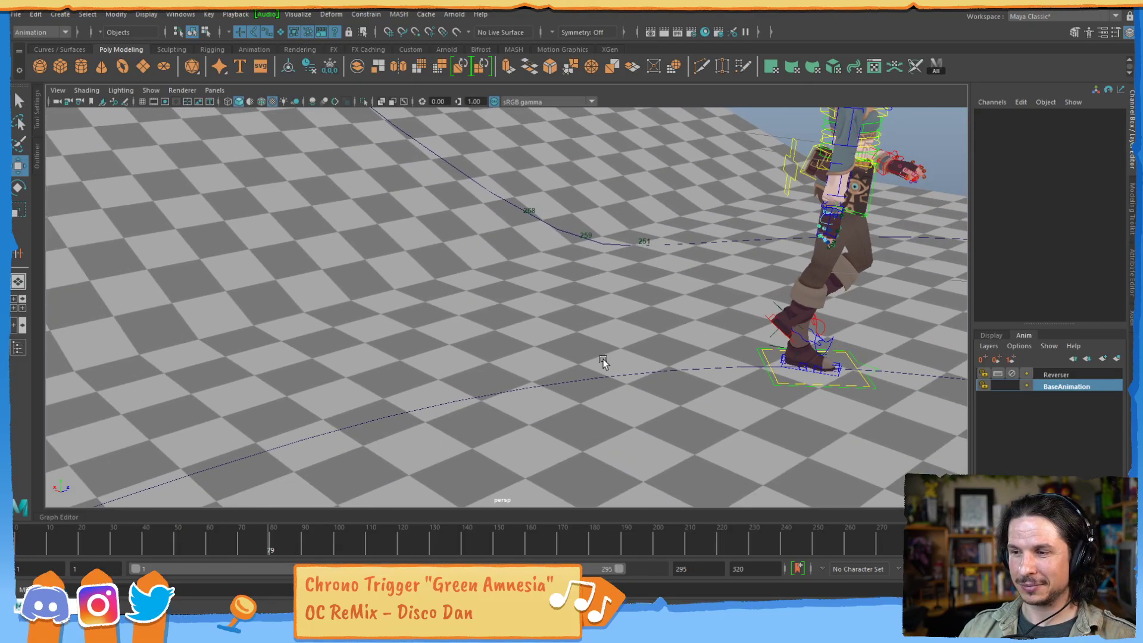
alt+middle_drag(603, 359, 728, 322)
alt+drag(729, 323, 563, 355)
alt+middle_drag(563, 354, 666, 350)
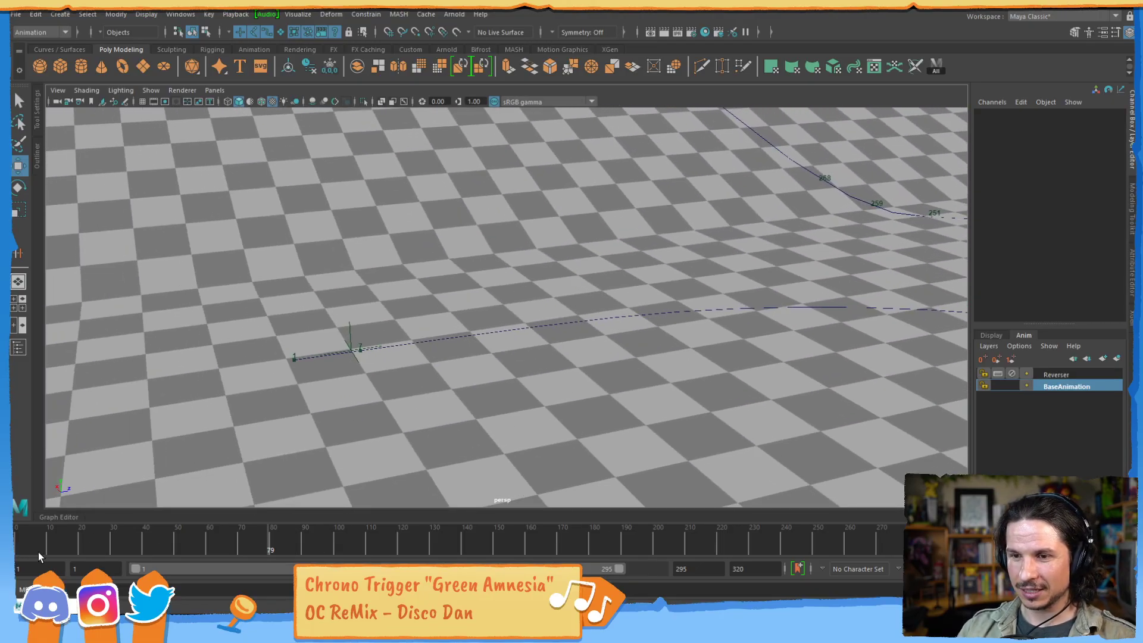
drag(38, 552, 62, 549)
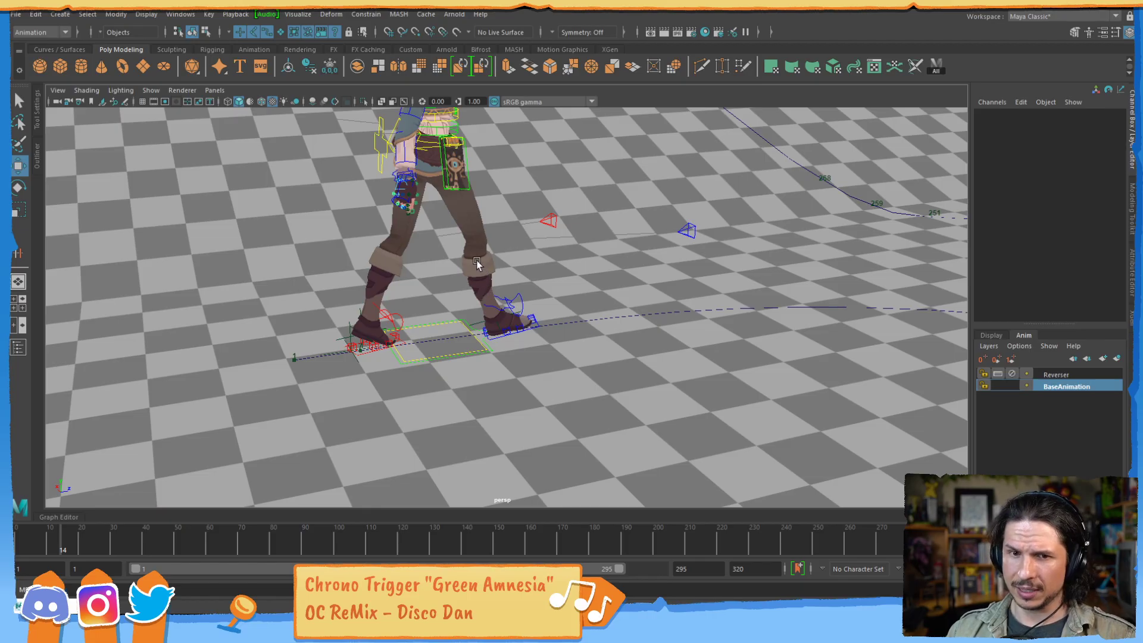
click(476, 326)
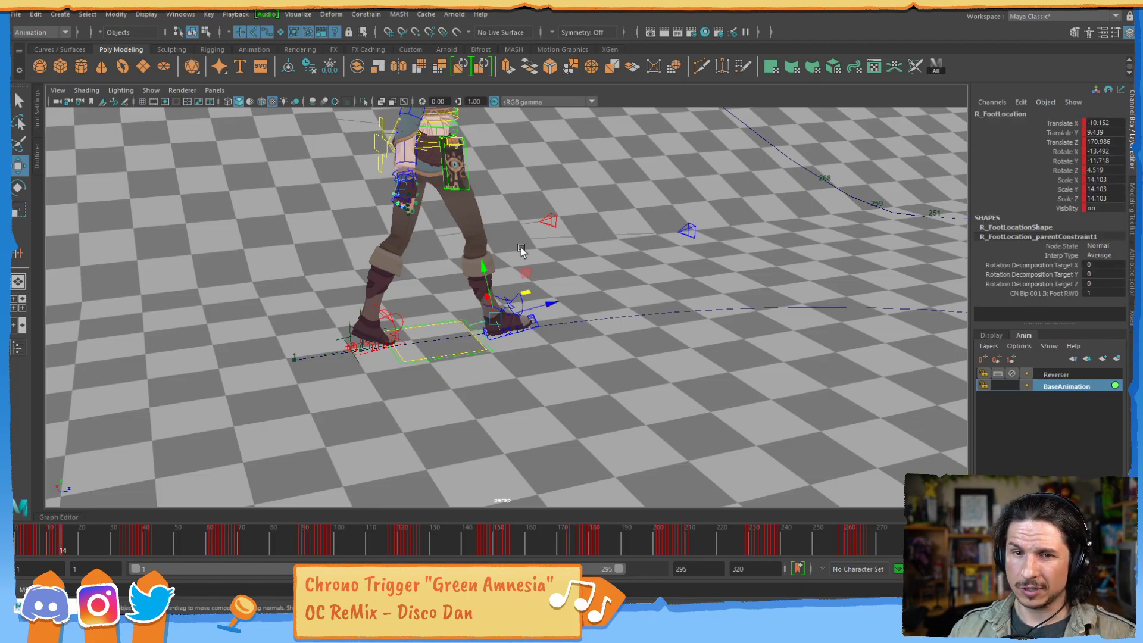
alt+right_drag(593, 364, 643, 341)
alt+drag(643, 340, 668, 317)
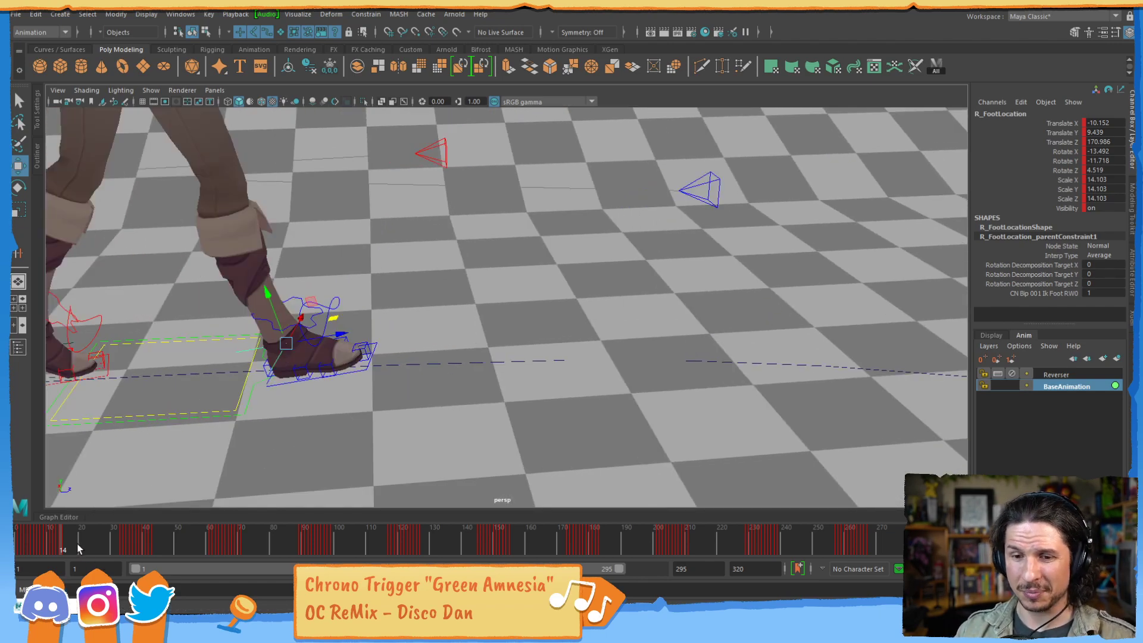
- Restore the Graph Editor for the right foot locator and go to frame 127 at the turn in the path
drag(86, 542, 82, 539)
click(75, 514)
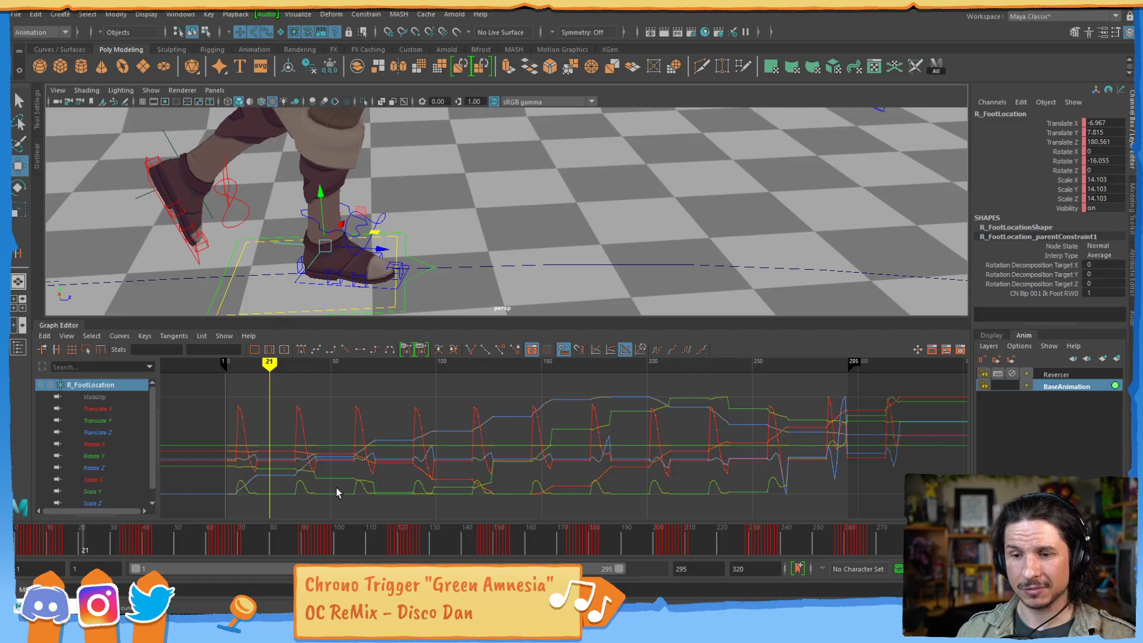
scroll(787, 198, down, 5)
alt+middle_drag(788, 198, 572, 156)
alt+middle_drag(738, 190, 569, 229)
drag(448, 542, 420, 542)
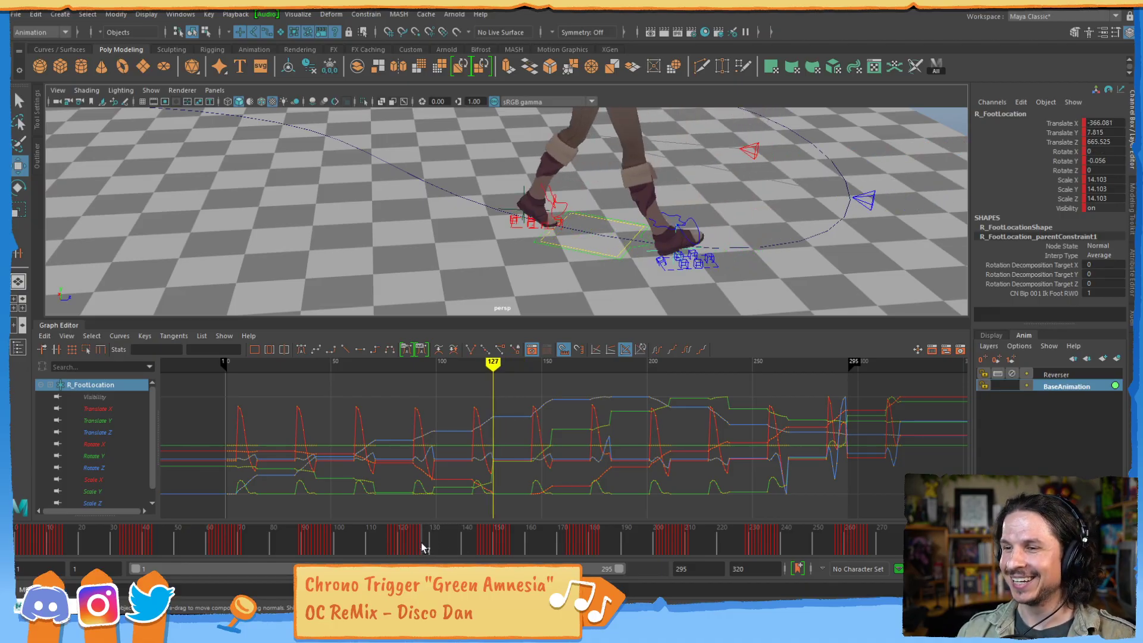
- Compare the right foot's position between frames 126 and 127 in a close-up view
alt+middle_drag(741, 264, 594, 198)
mouse_move(594, 199)
alt+right_down()
mouse_move(643, 232)
mouse_move(615, 206)
alt+right_up()
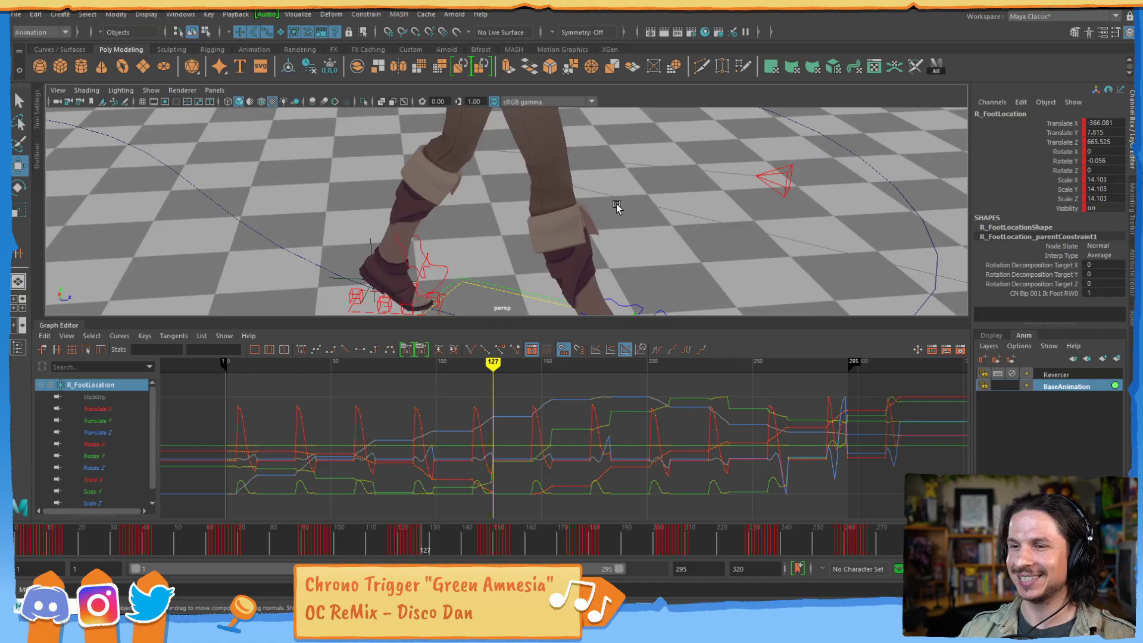
alt+middle_drag(615, 206, 602, 172)
alt+middle_drag(587, 229, 590, 237)
key(alt+comma)
key(alt+comma)
key(alt+comma)
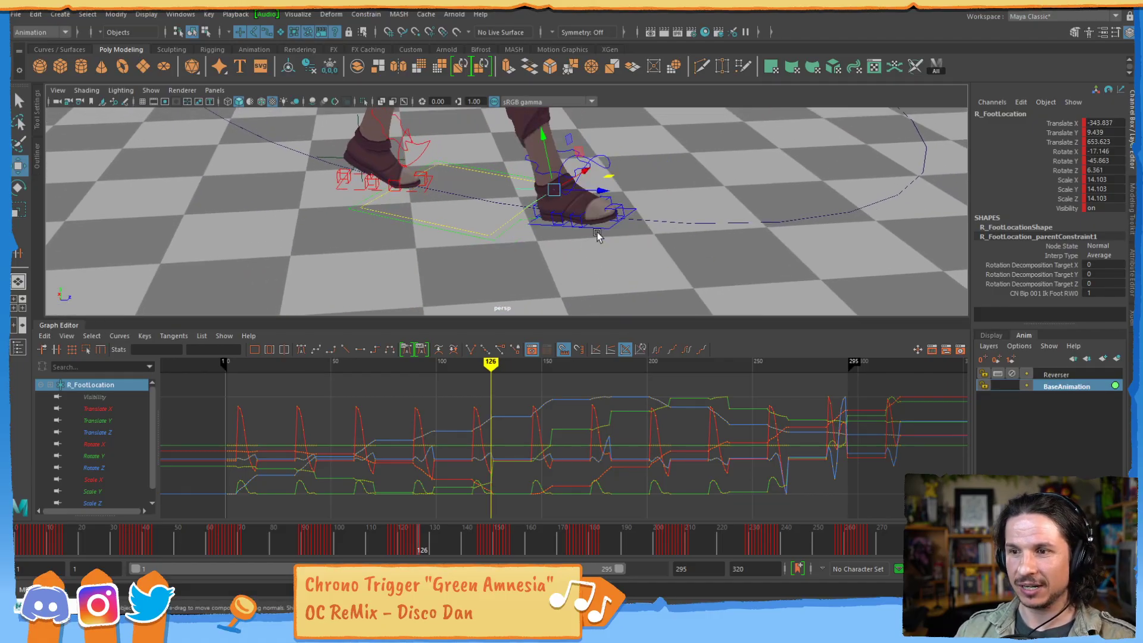
key(alt+period)
key(alt+period)
key(alt+period)
key(alt+period)
key(alt+comma)
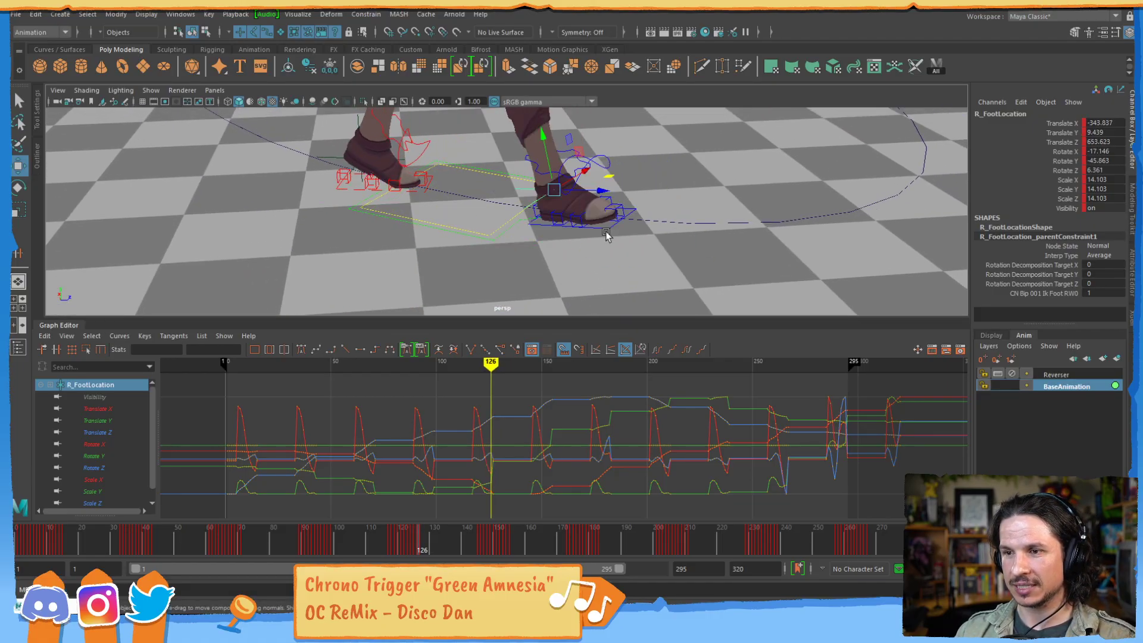
- Examine where the right foot plants relative to the motion path at frame 127
alt+right_drag(802, 183, 616, 205)
alt+drag(616, 205, 570, 190)
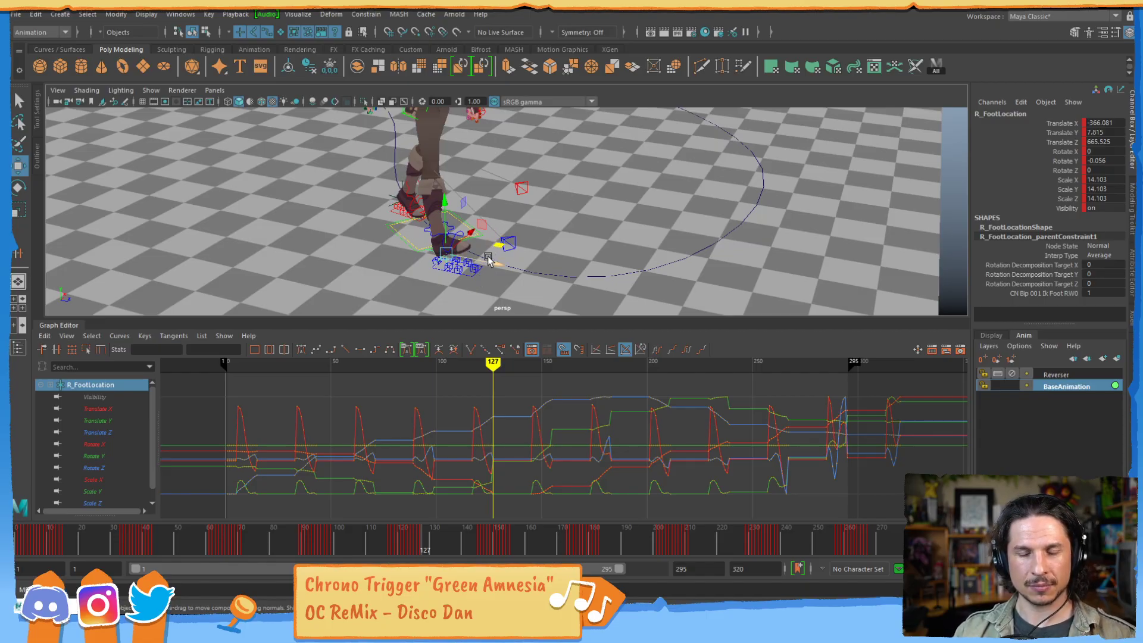
alt+middle_drag(487, 257, 543, 225)
alt+right_drag(543, 224, 607, 230)
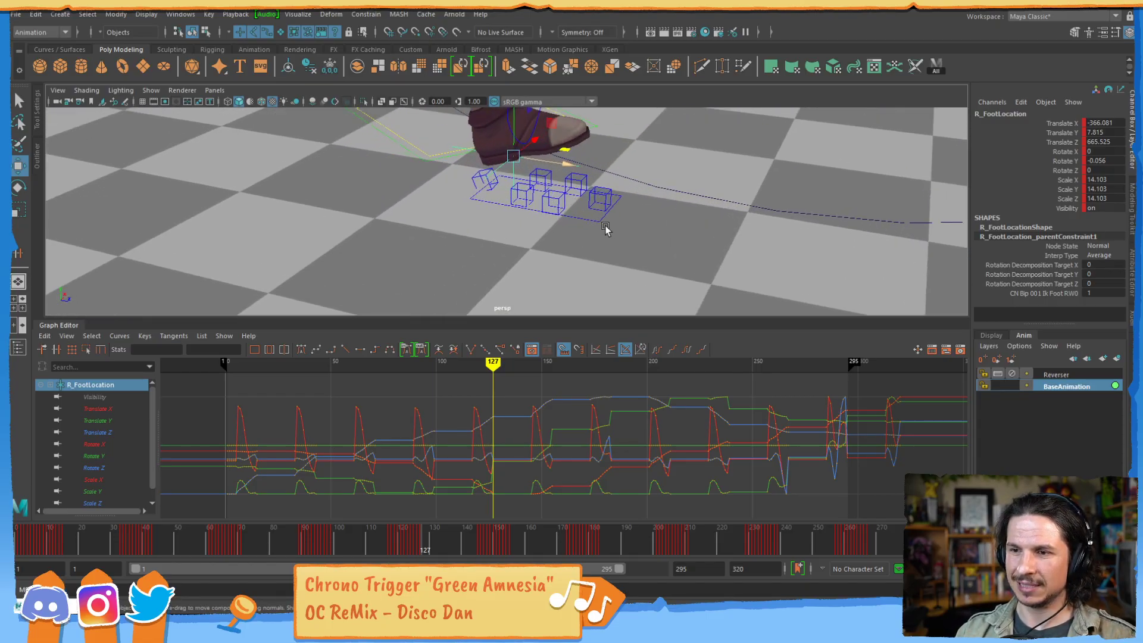
alt+middle_drag(607, 230, 584, 235)
alt+middle_drag(553, 285, 554, 236)
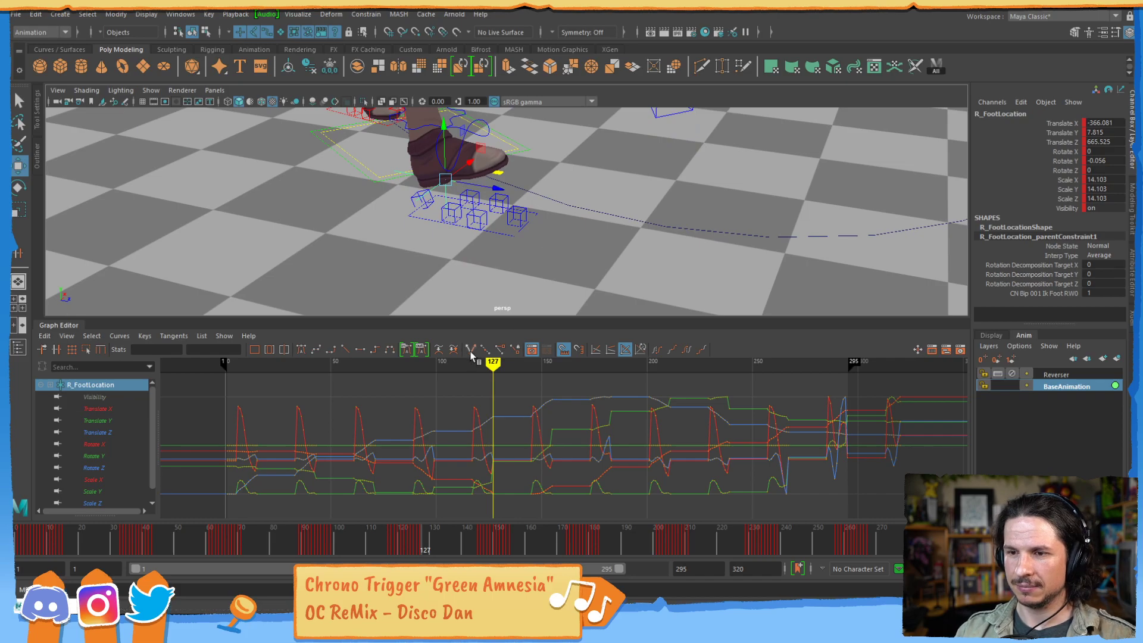
alt+shift+right_drag(513, 448, 538, 442)
- Check the legs from the side while the right foot is planted, from frame 127 to 135, and return to frame 127
alt+right_drag(642, 169, 616, 169)
alt+drag(616, 168, 510, 263)
alt+middle_drag(510, 263, 476, 238)
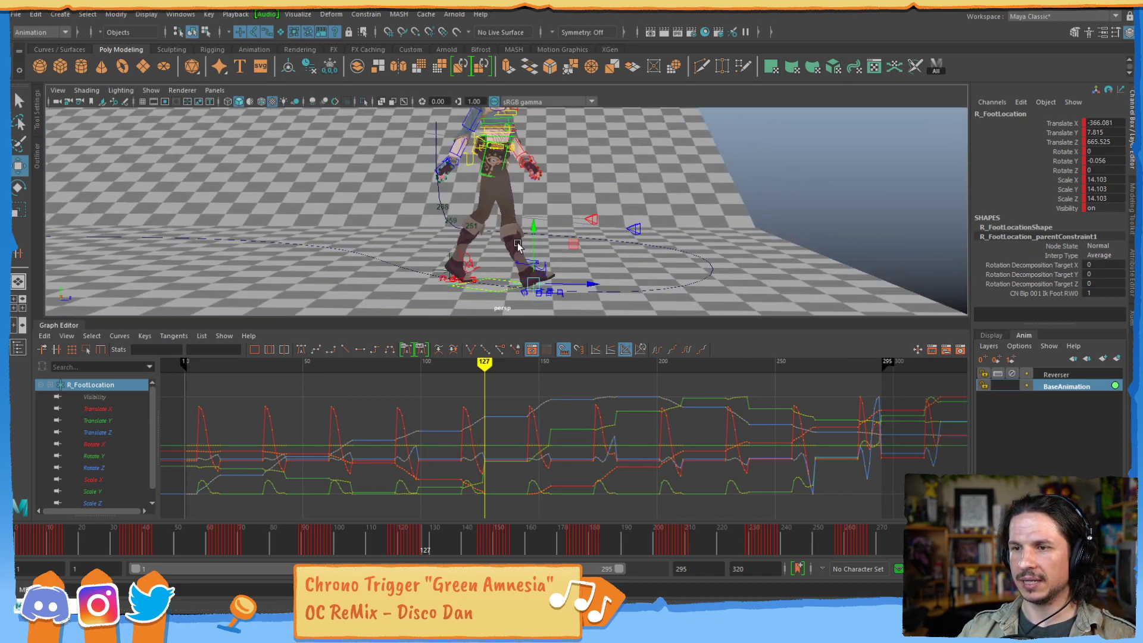
alt+right_drag(476, 238, 507, 217)
alt+middle_drag(508, 215, 506, 211)
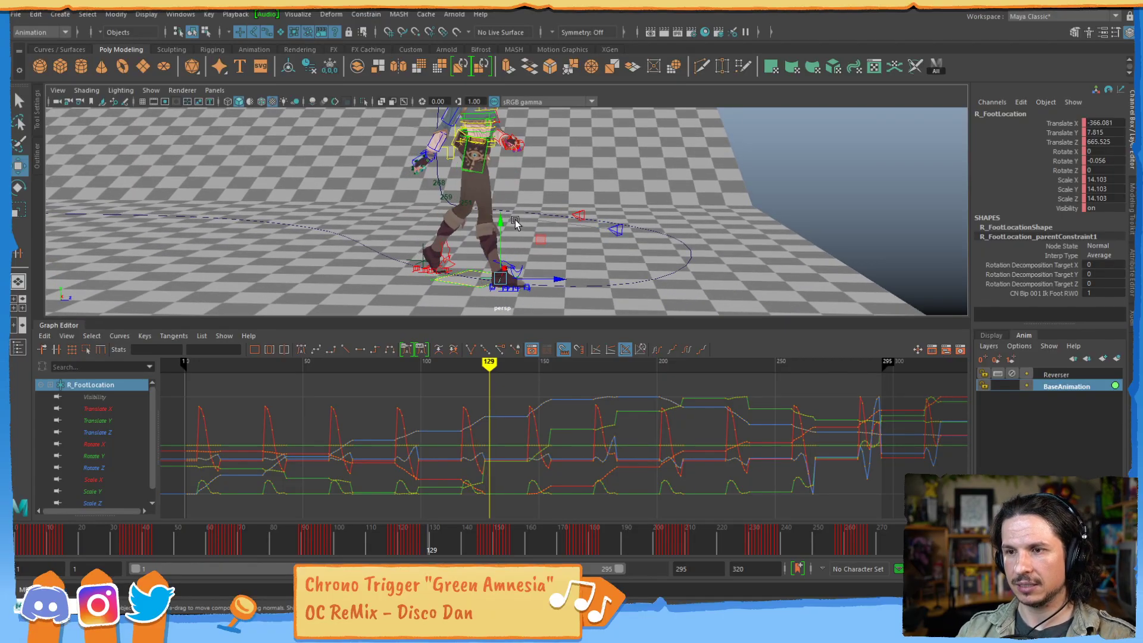
key(alt+comma)
key(alt+comma)
key(alt+comma)
key(alt+comma)
key(alt+comma)
key(alt+comma)
key(alt+comma)
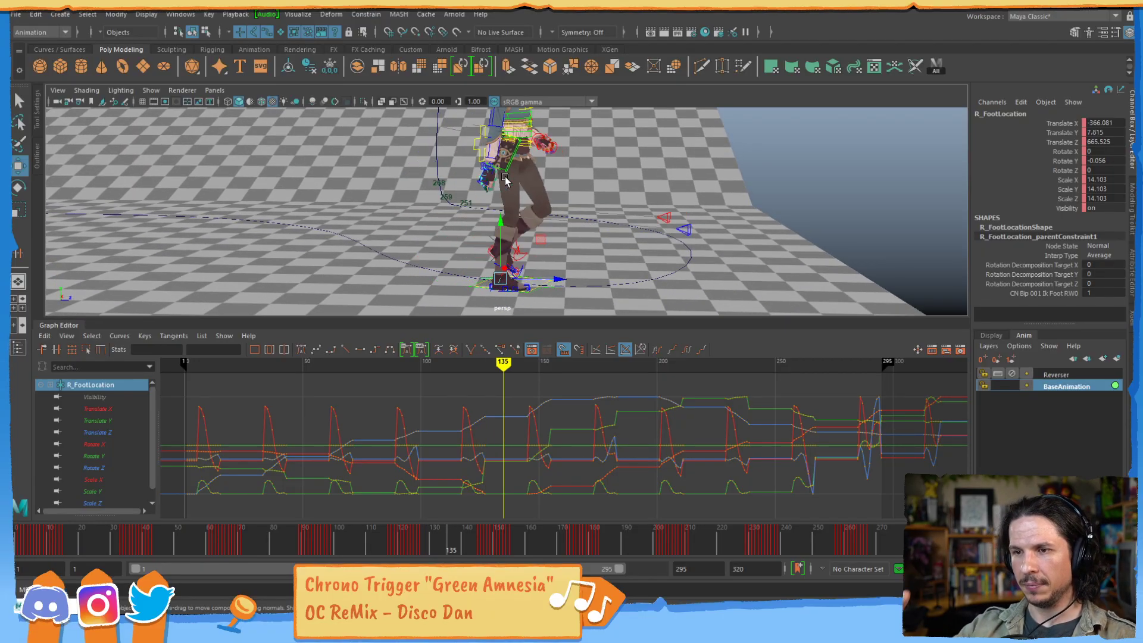
key(alt+period)
key(alt+period)
mouse_move(432, 542)
mouse_down()
mouse_move(479, 548)
mouse_move(419, 540)
mouse_up()
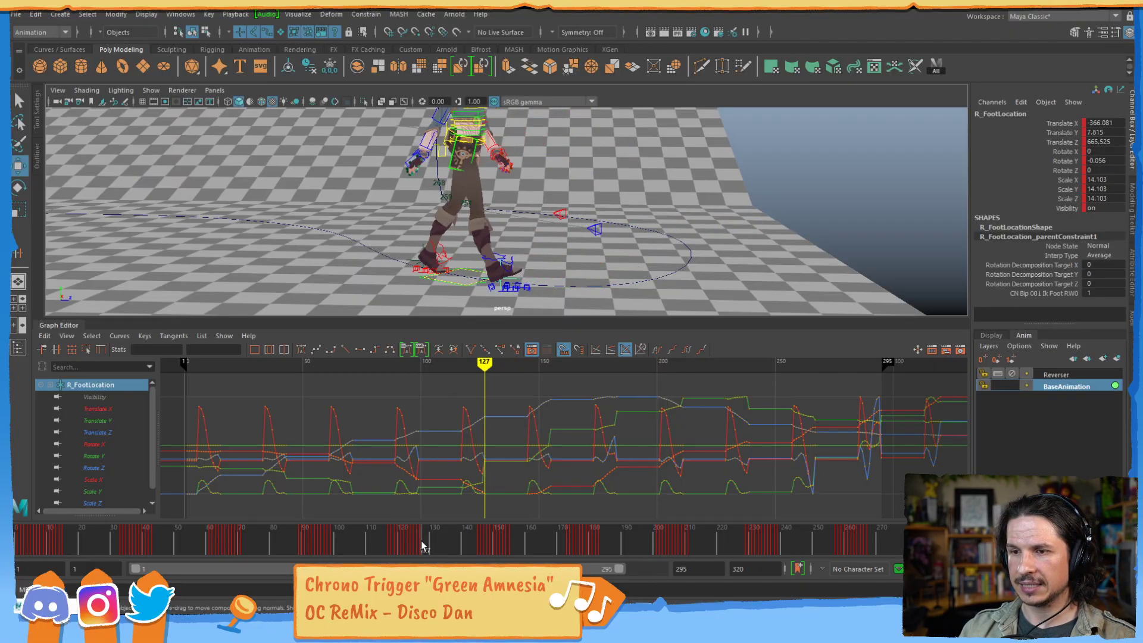
- Isolate the right foot locator's Translate X curve in the Graph Editor, framed on the planted stretch from frame 127 to 145
alt+drag(599, 191, 492, 298)
scroll(497, 442, up, 5)
alt+right_drag(525, 450, 664, 386)
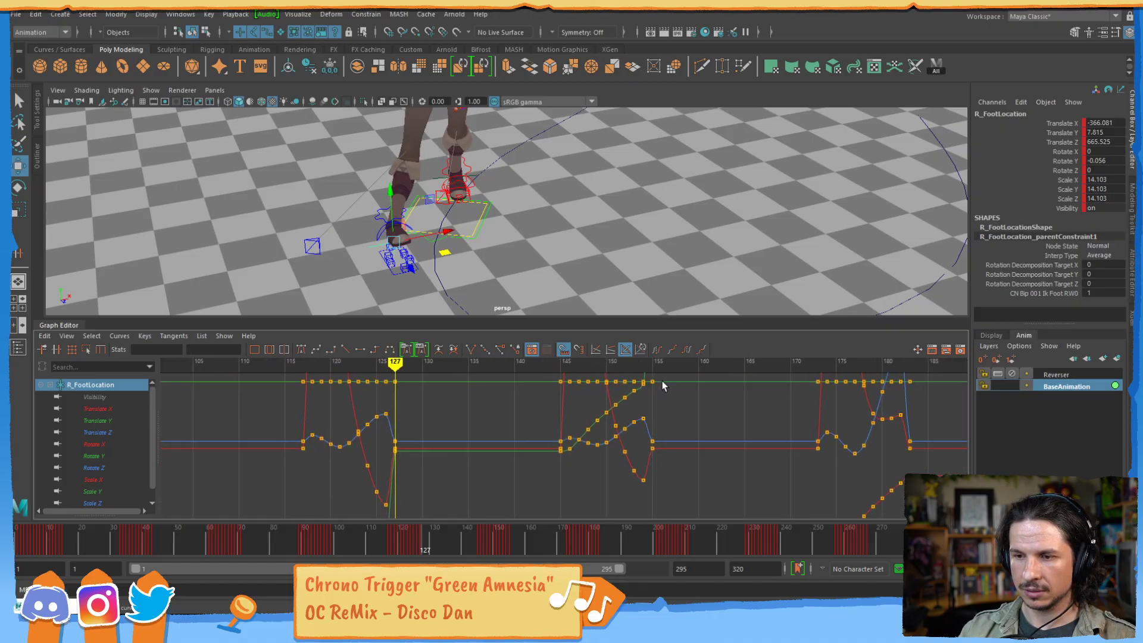
click(108, 444)
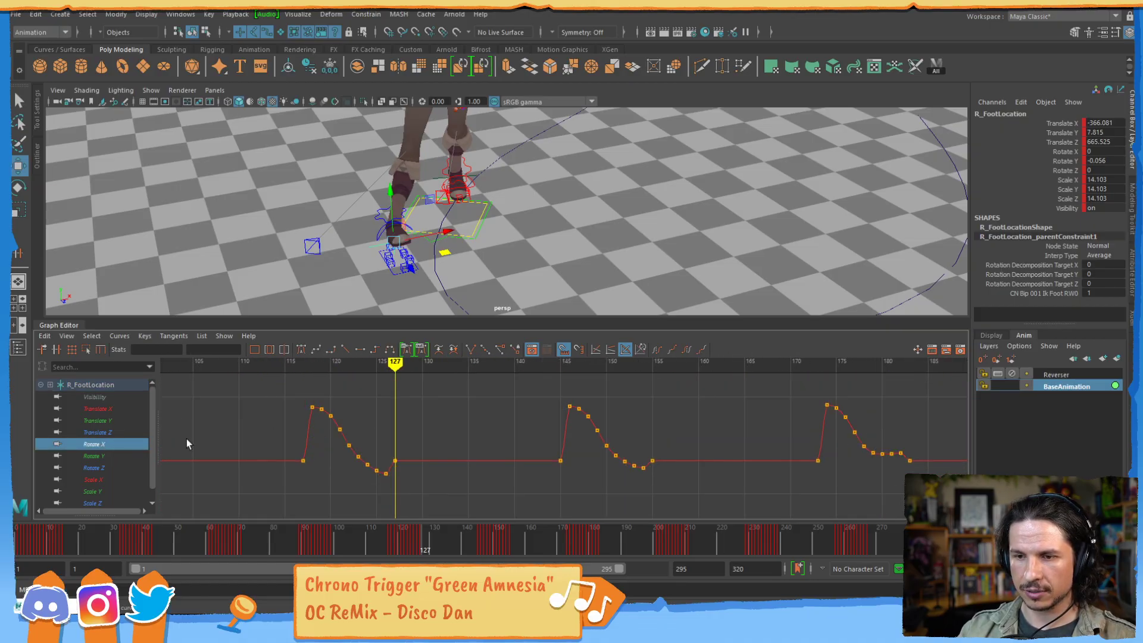
click(99, 408)
alt+middle_drag(425, 482, 427, 452)
alt+right_drag(427, 452, 571, 457)
- Try to raise the Translate X keys at frames 127 and 145 together to about -340.5
drag(825, 464, 817, 468)
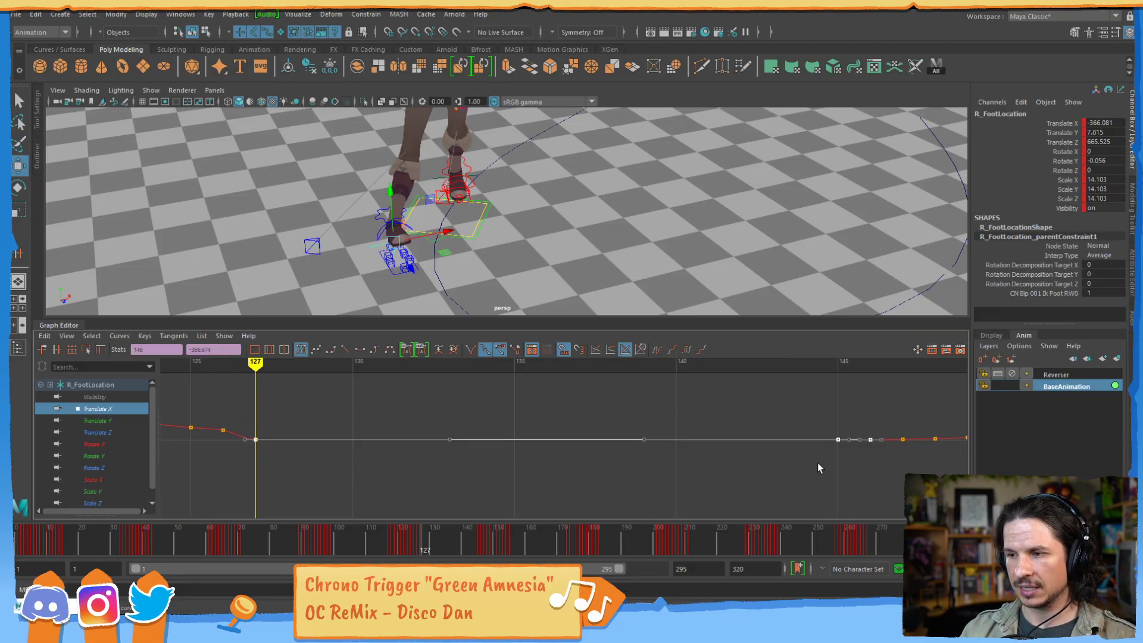
drag(851, 402, 565, 507)
drag(249, 489, 249, 489)
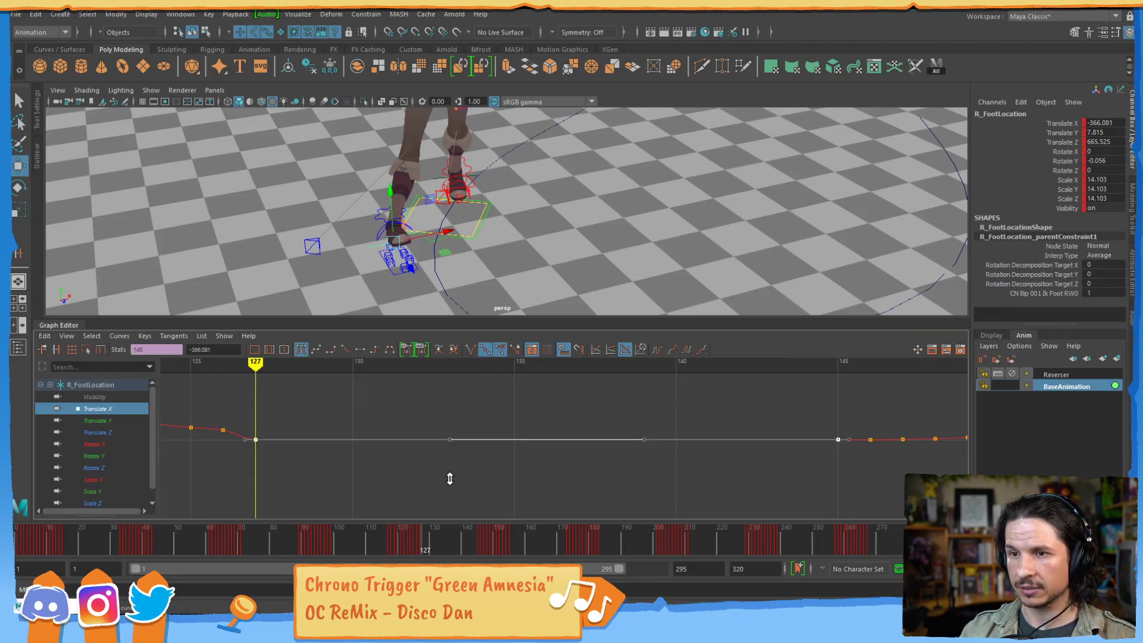
shift+middle_drag(449, 474, 451, 467)
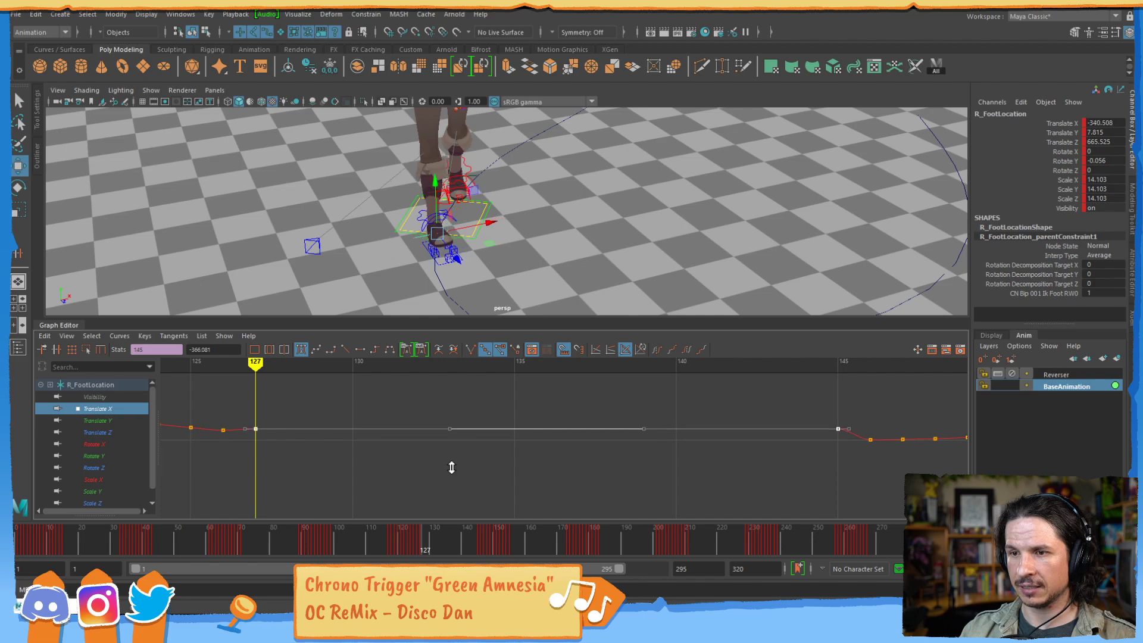
- Review the shifted right foot plant by stepping back and forth between frames 126 and 142 with the body in view
alt+drag(467, 287, 434, 218)
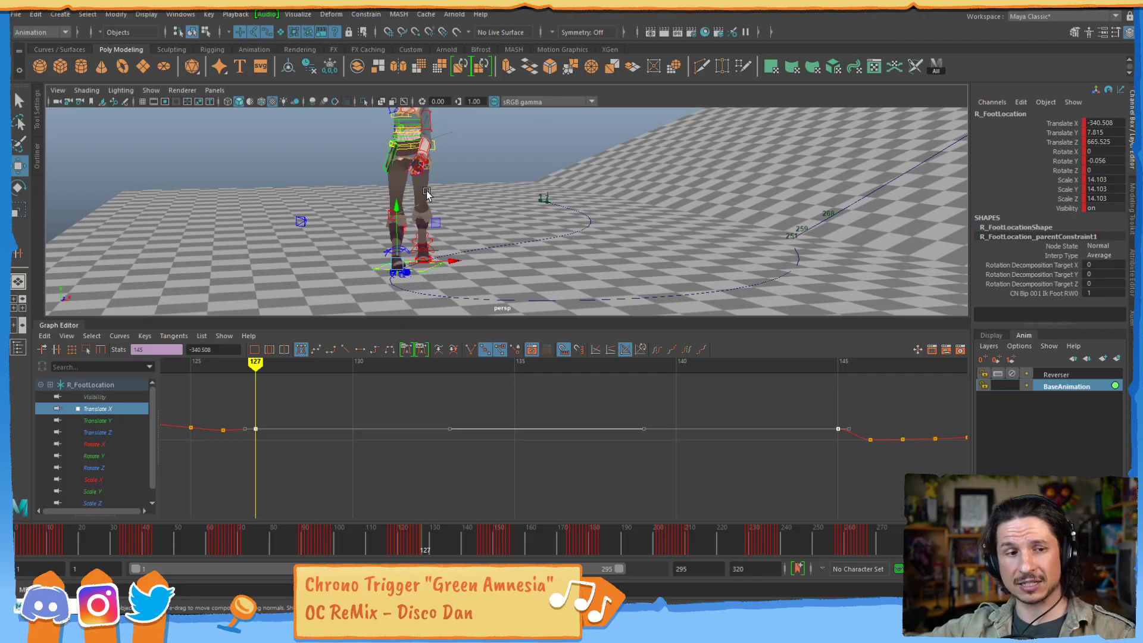
key(alt+comma)
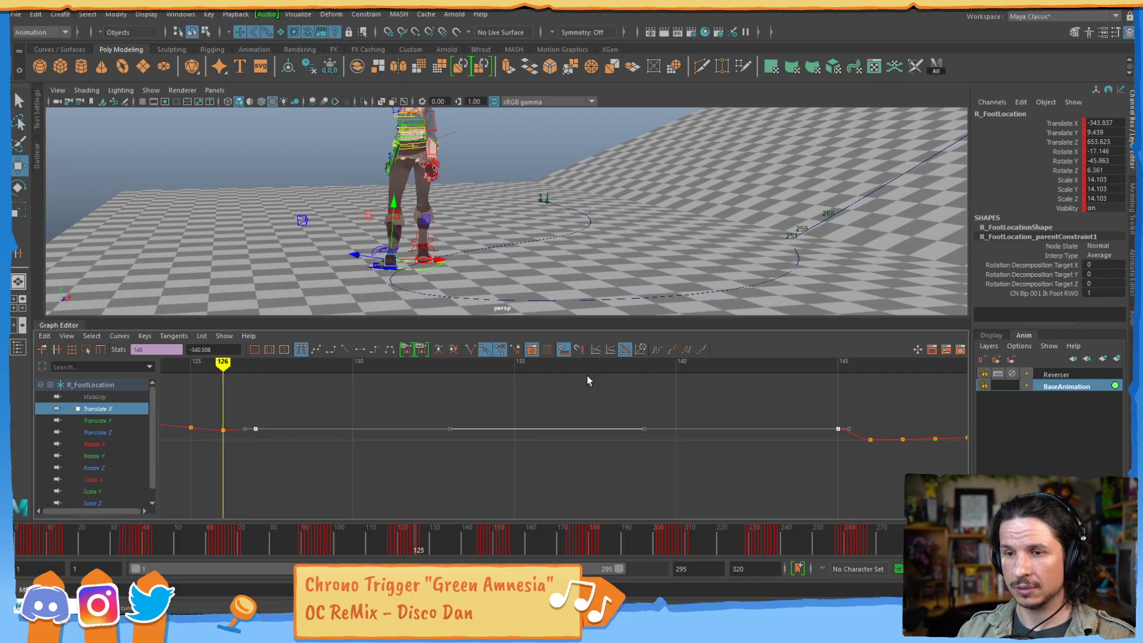
key(alt+period)
key(alt+period)
key(alt+period)
key(alt+period)
key(alt+period)
key(alt+period)
key(alt+period)
key(alt+period)
key(alt+period)
key(alt+period)
key(alt+period)
key(alt+period)
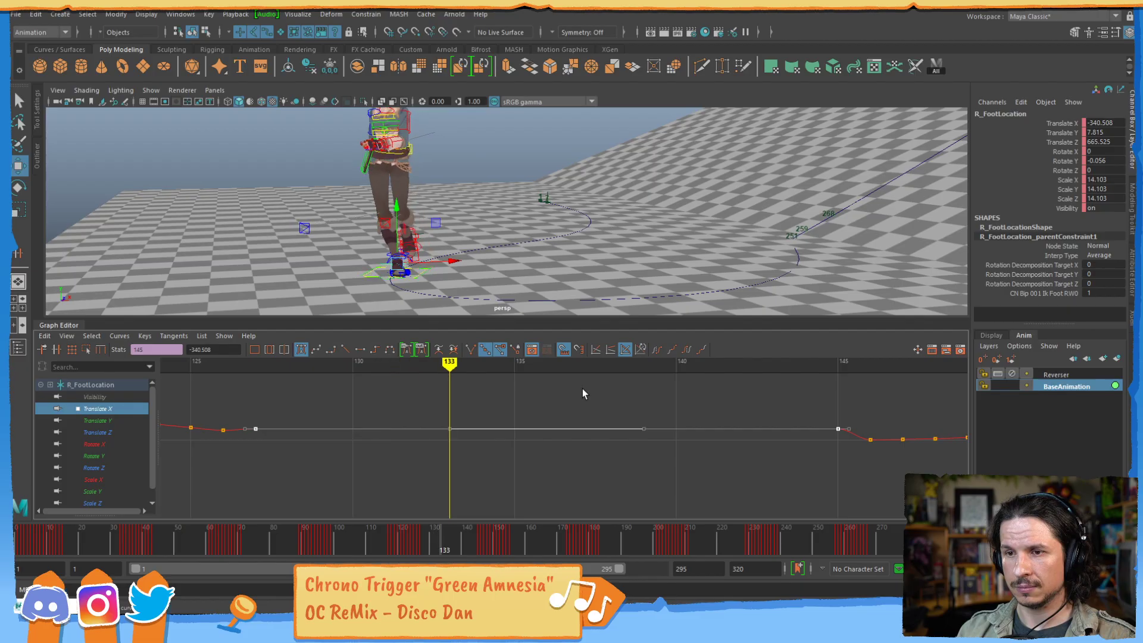
key(alt+comma)
key(alt+comma)
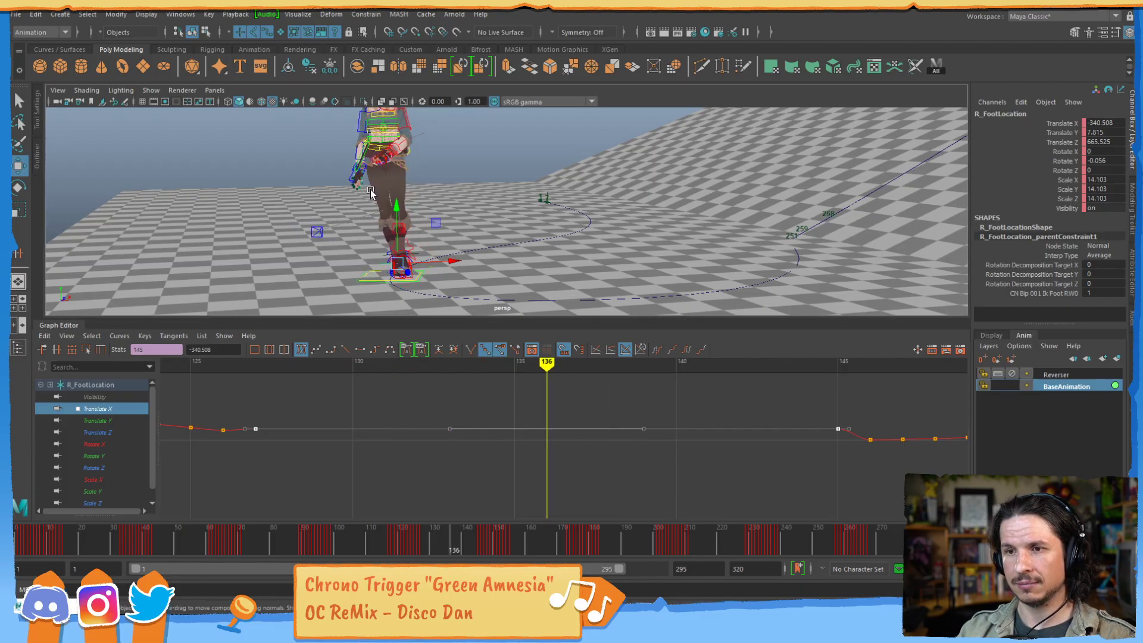
key(alt+period)
key(alt+period)
key(alt+period)
key(alt+period)
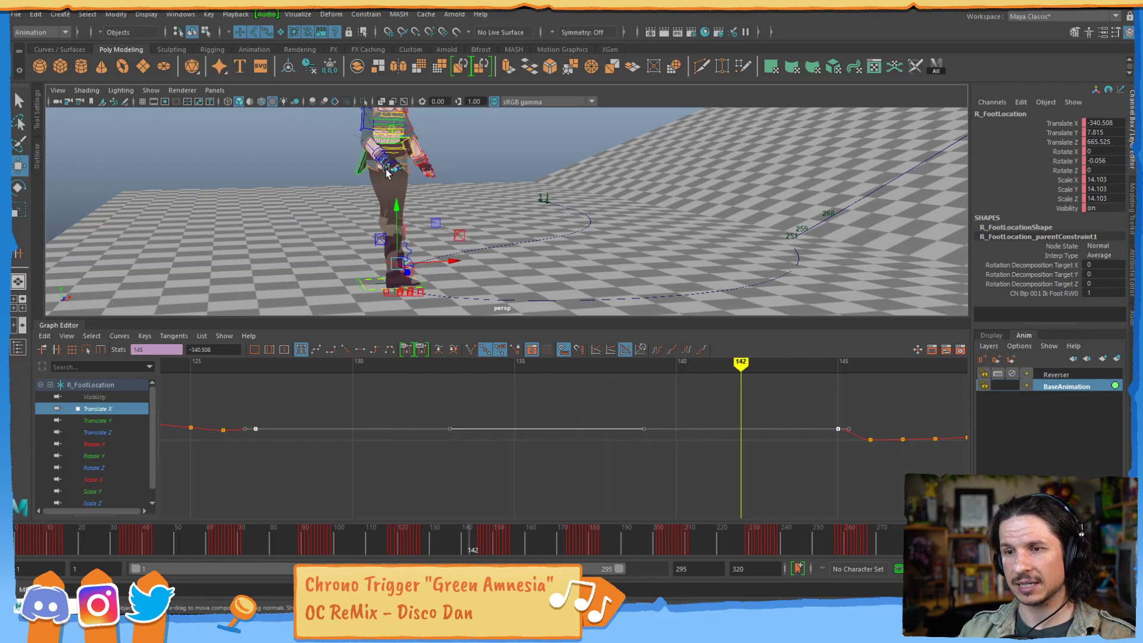
key(alt+comma)
key(alt+comma)
key(alt+comma)
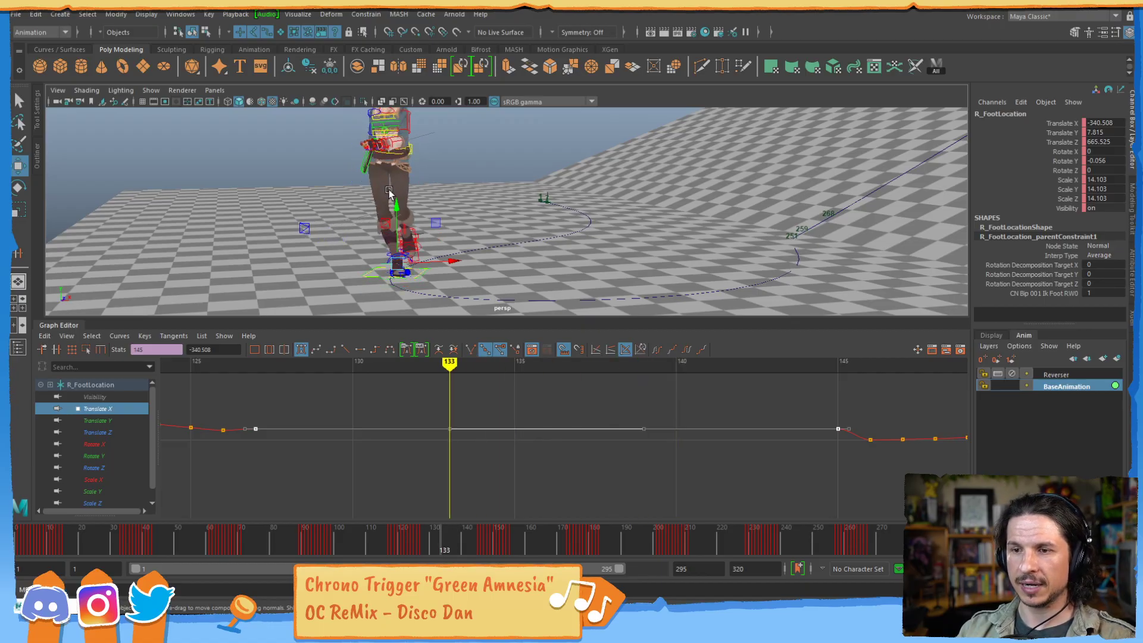
- Return to frame 127 and undo the last shift of the right foot's Translate X keys
key(alt+comma)
key(alt+comma)
key(alt+comma)
key(ctrl+z)
key(ctrl+z)
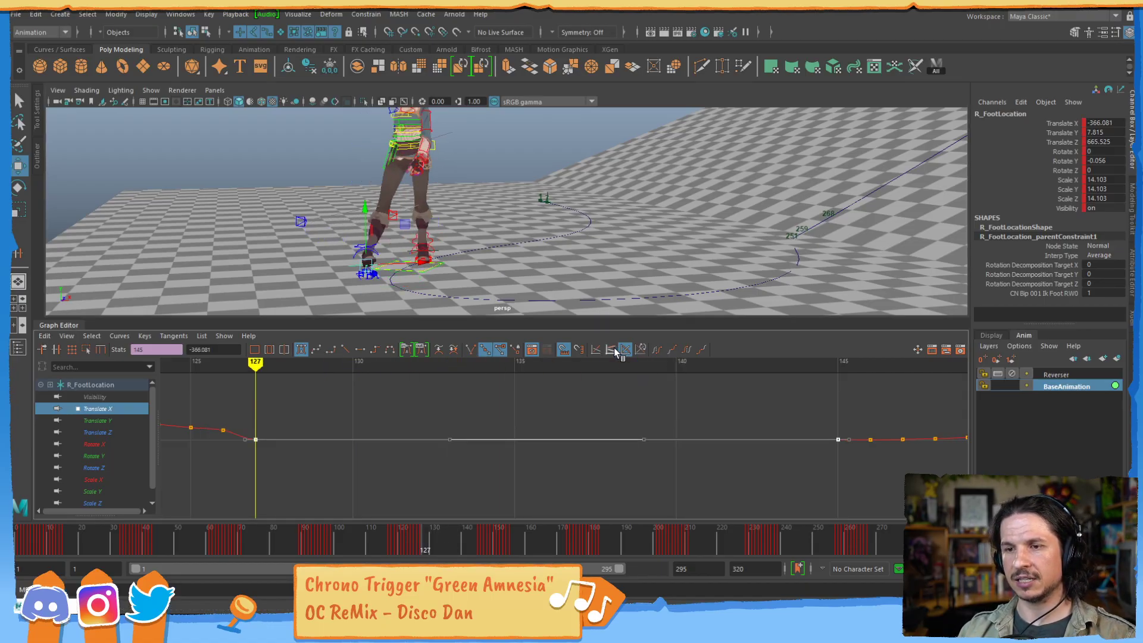
- Create an animation layer named WalkAdjust for the right foot, left foot and COG controls
alt+drag(432, 225, 630, 256)
alt+right_drag(631, 256, 687, 244)
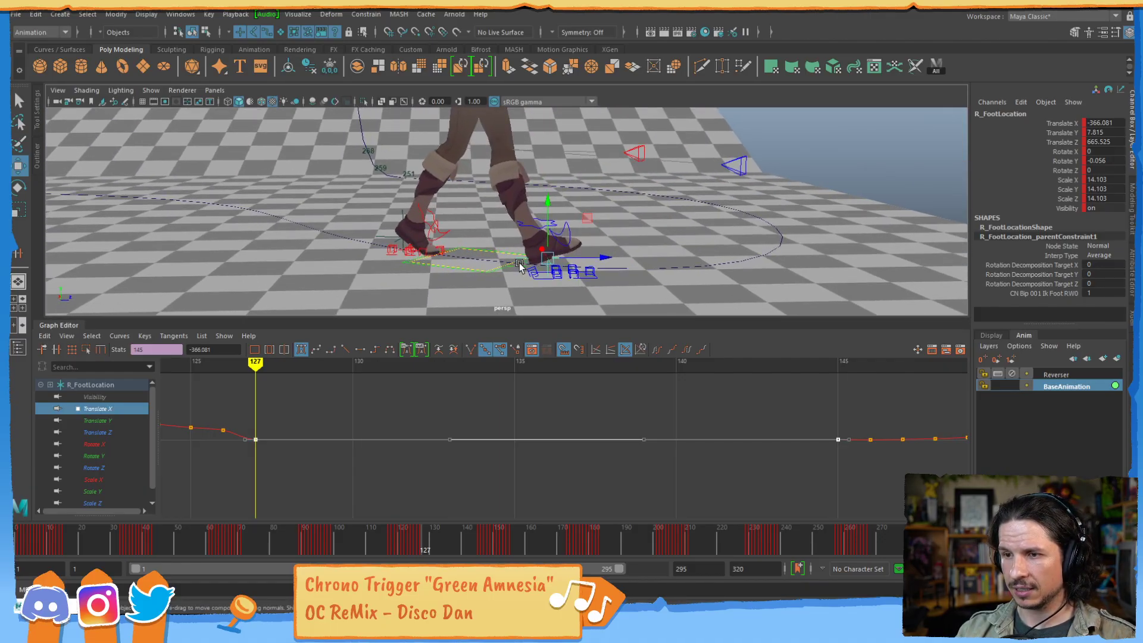
alt+middle_drag(474, 275, 520, 268)
alt+right_drag(520, 267, 659, 262)
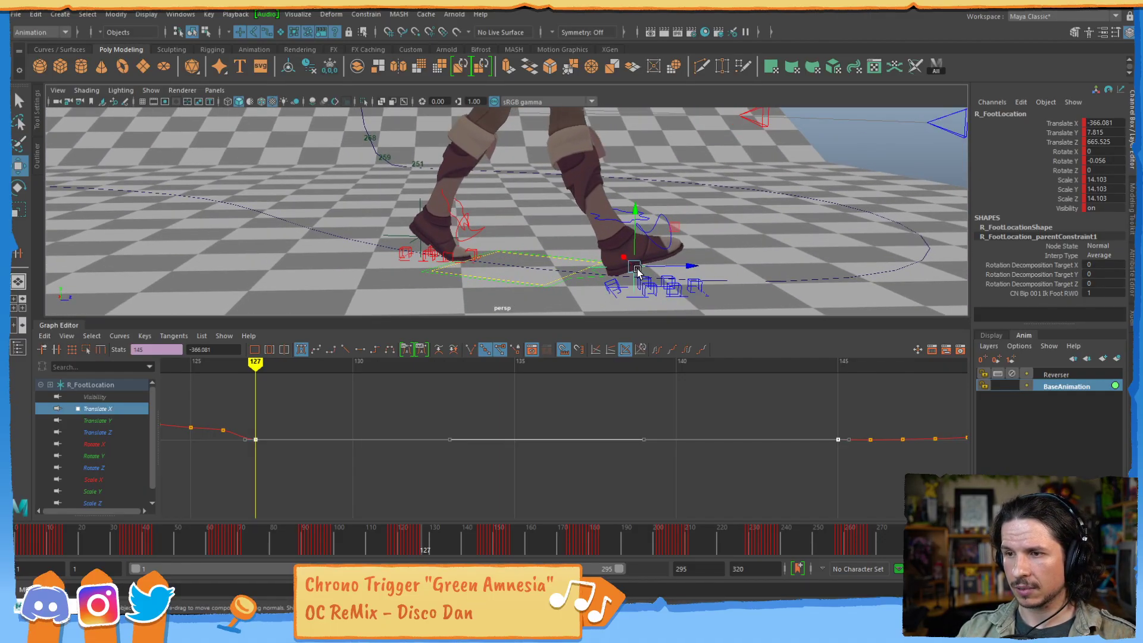
shift+click(403, 235)
alt+middle_drag(510, 159, 582, 243)
alt+right_drag(581, 242, 485, 255)
alt+middle_drag(488, 179, 494, 236)
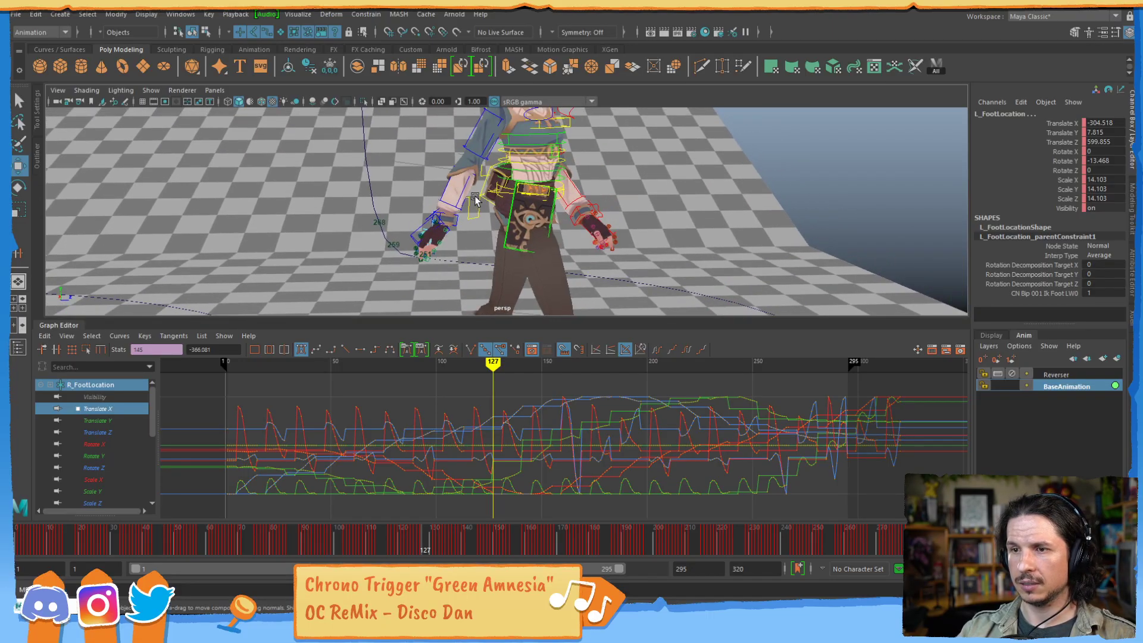
shift+click(482, 213)
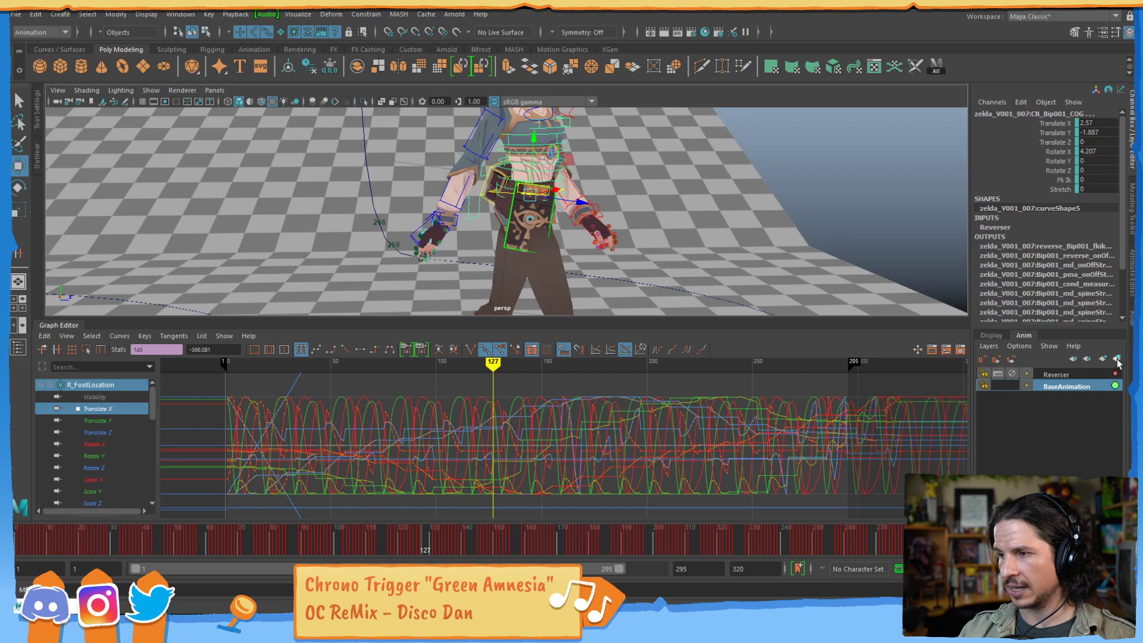
double_click(1062, 374)
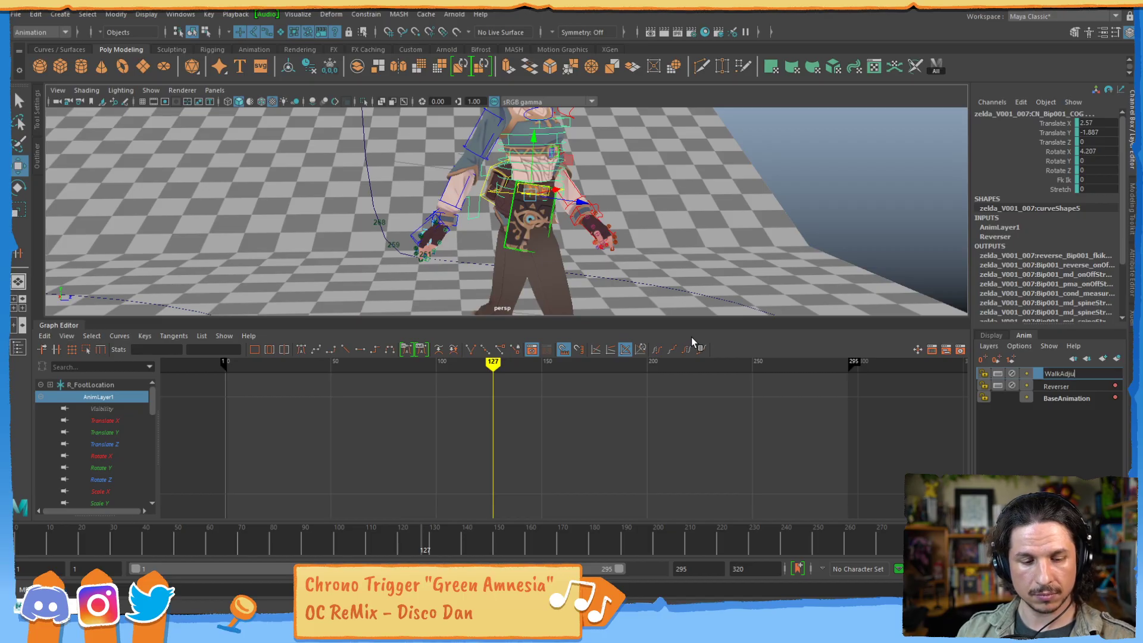
key(Return)
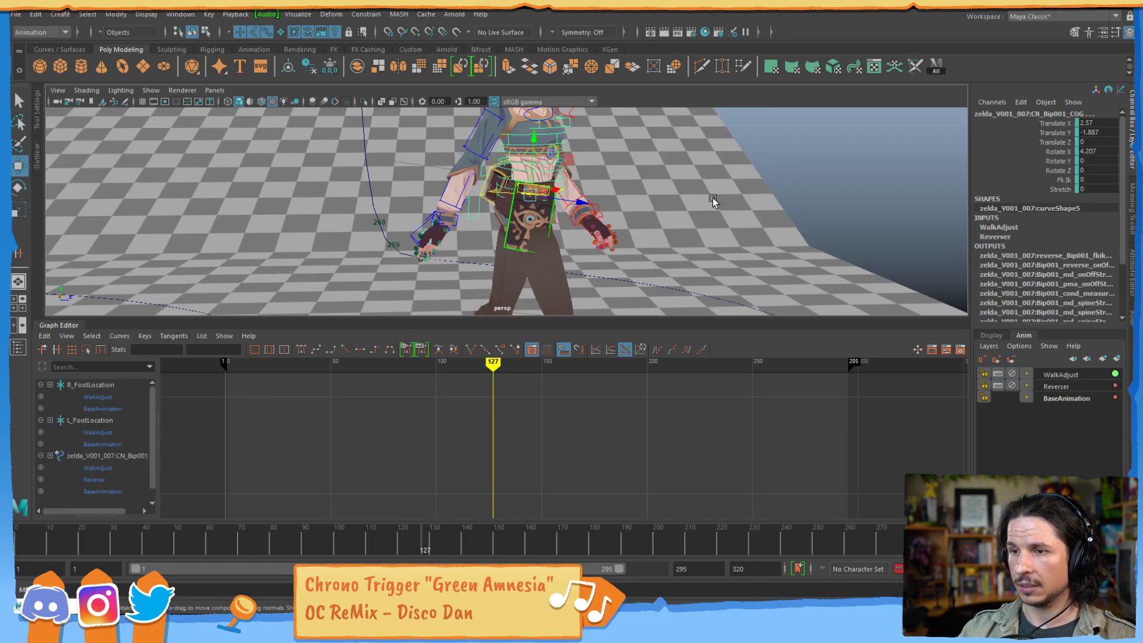
- Key the selected foot and COG controls at frame 126 on the WalkAdjust layer
alt+drag(712, 197, 476, 237)
alt+middle_drag(476, 236, 588, 188)
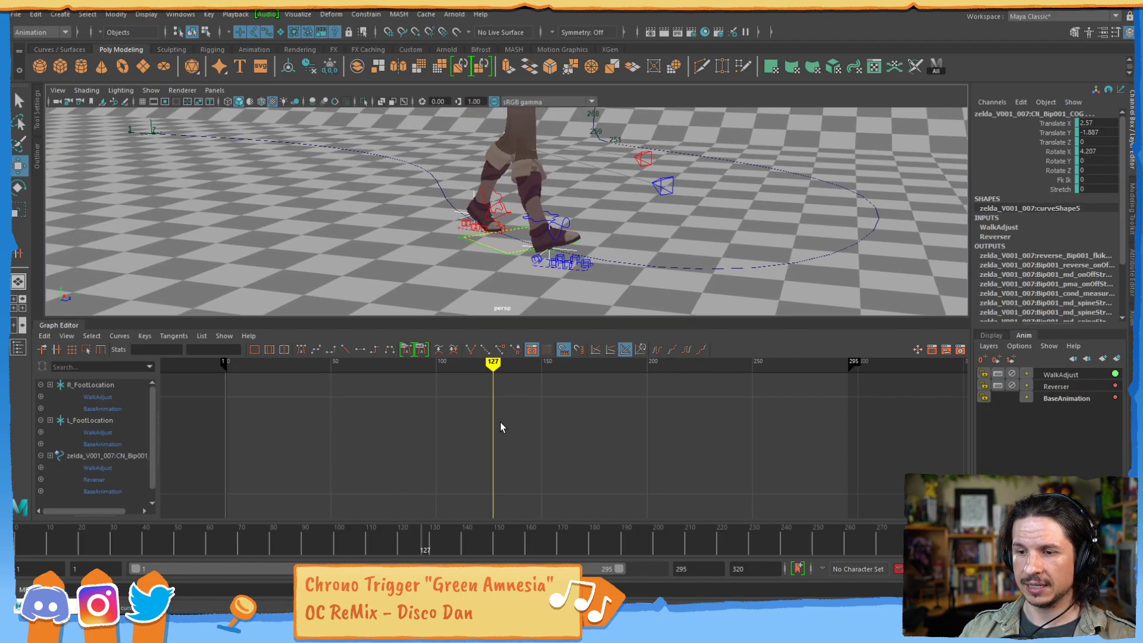
drag(420, 542, 416, 548)
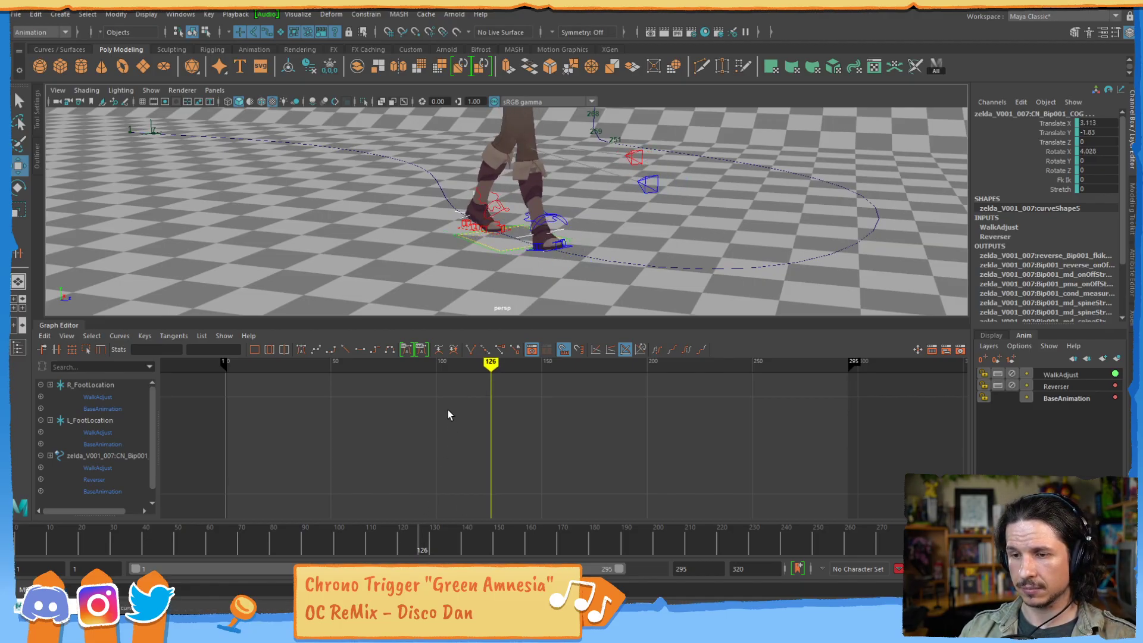
alt+drag(533, 307, 517, 176)
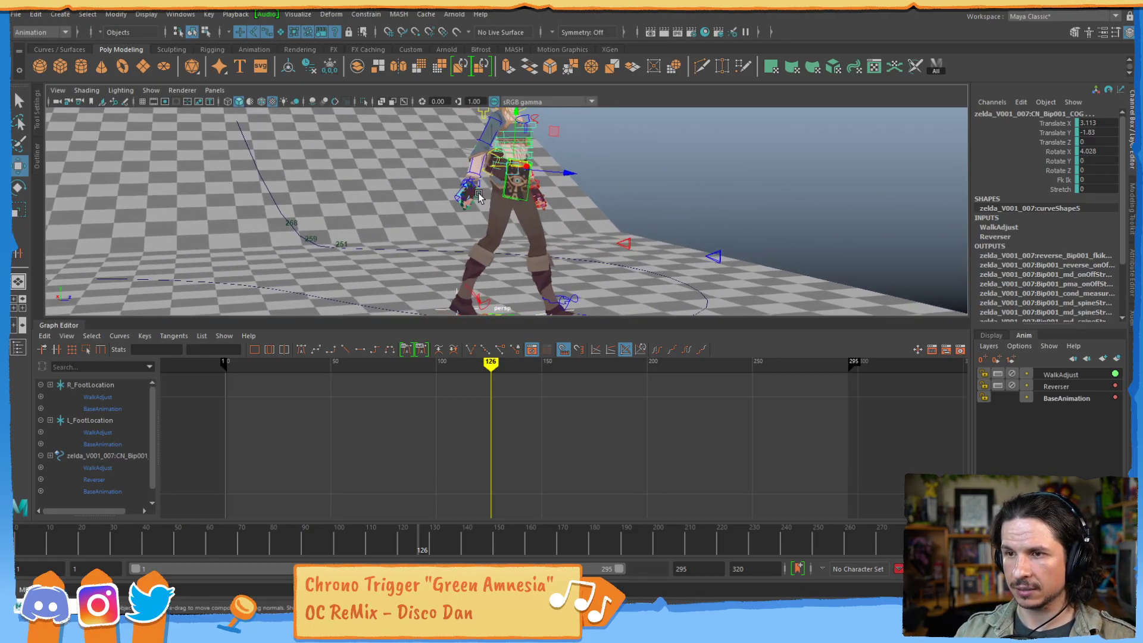
alt+drag(547, 227, 465, 288)
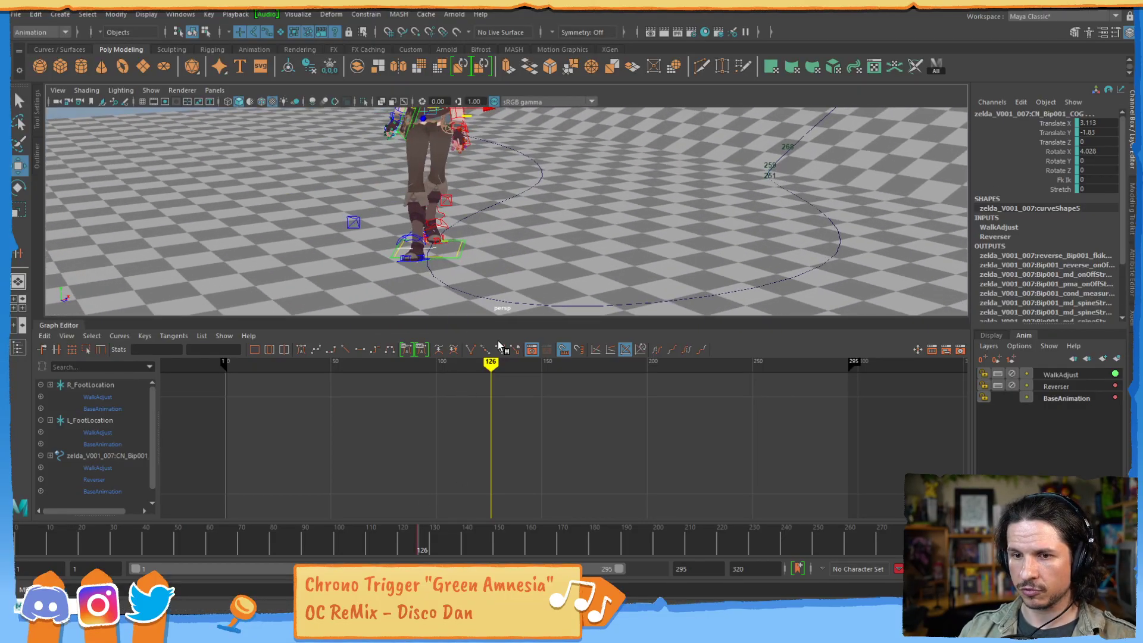
key(f)
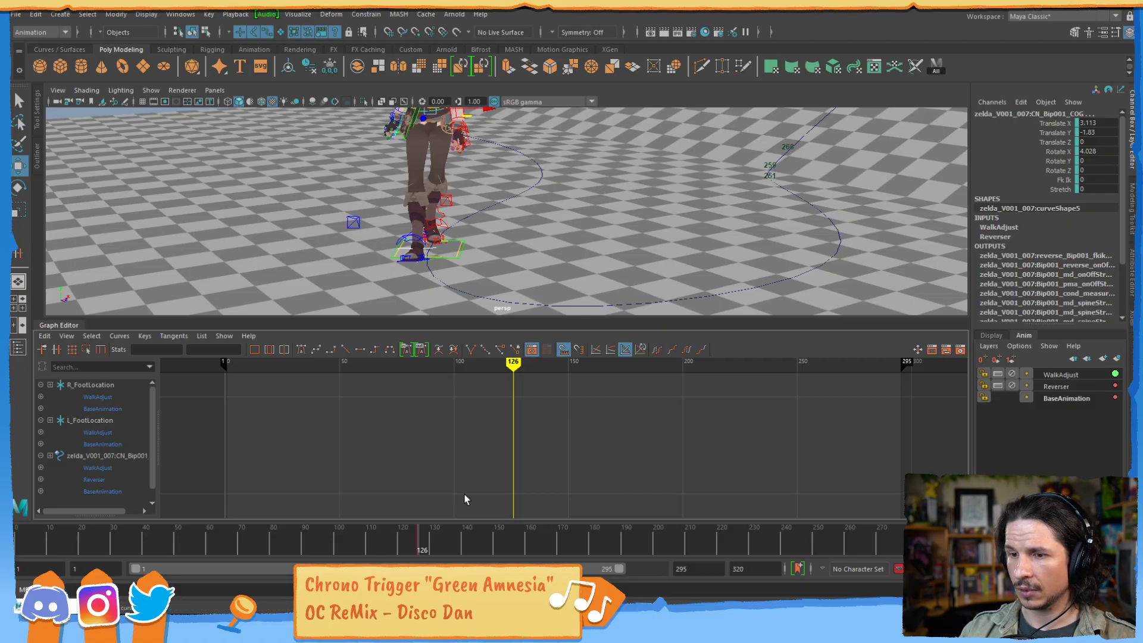
- Go to frame 135 and check which layer mode the WalkAdjust layer uses
mouse_move(420, 551)
mouse_down()
mouse_move(495, 522)
mouse_move(448, 532)
mouse_up()
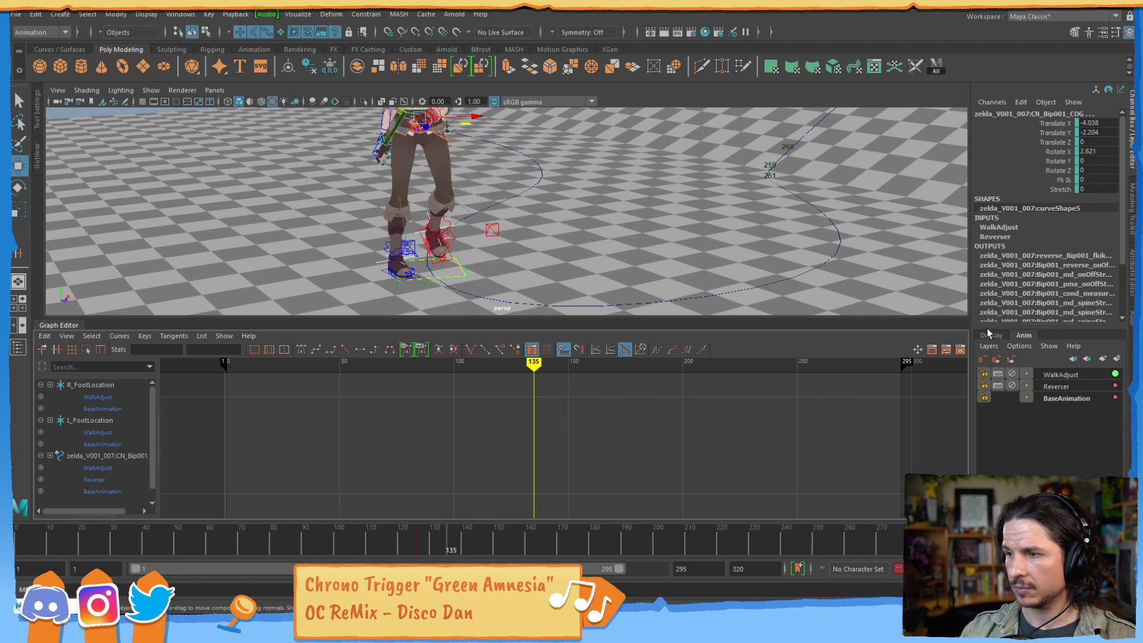
click(1074, 377)
right_click(1074, 375)
mouse_move(1063, 342)
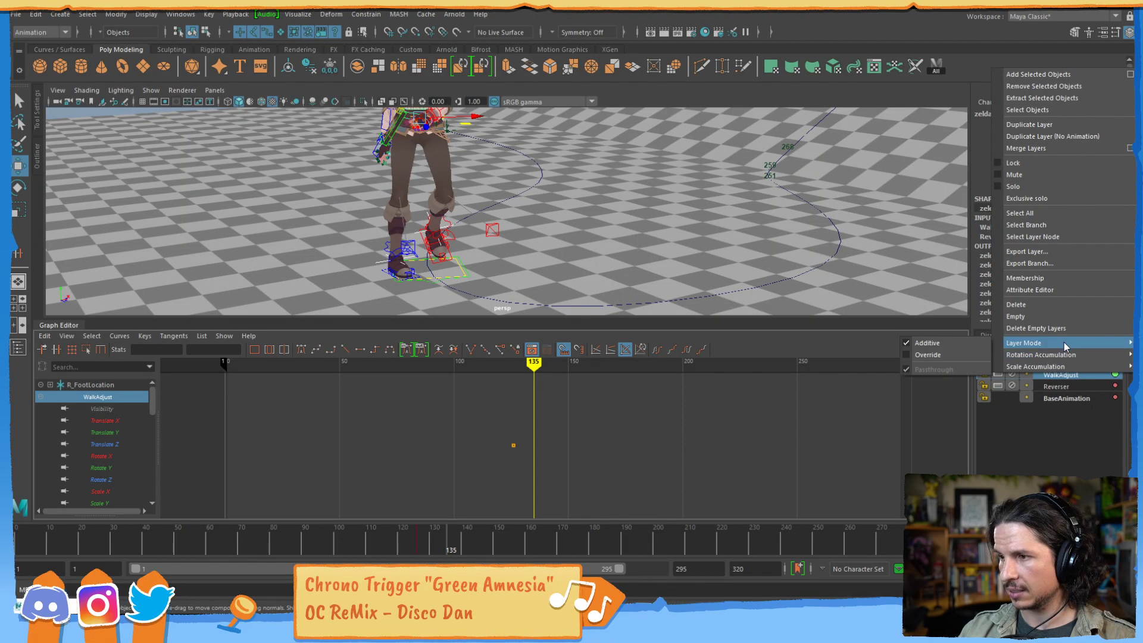
click(1029, 450)
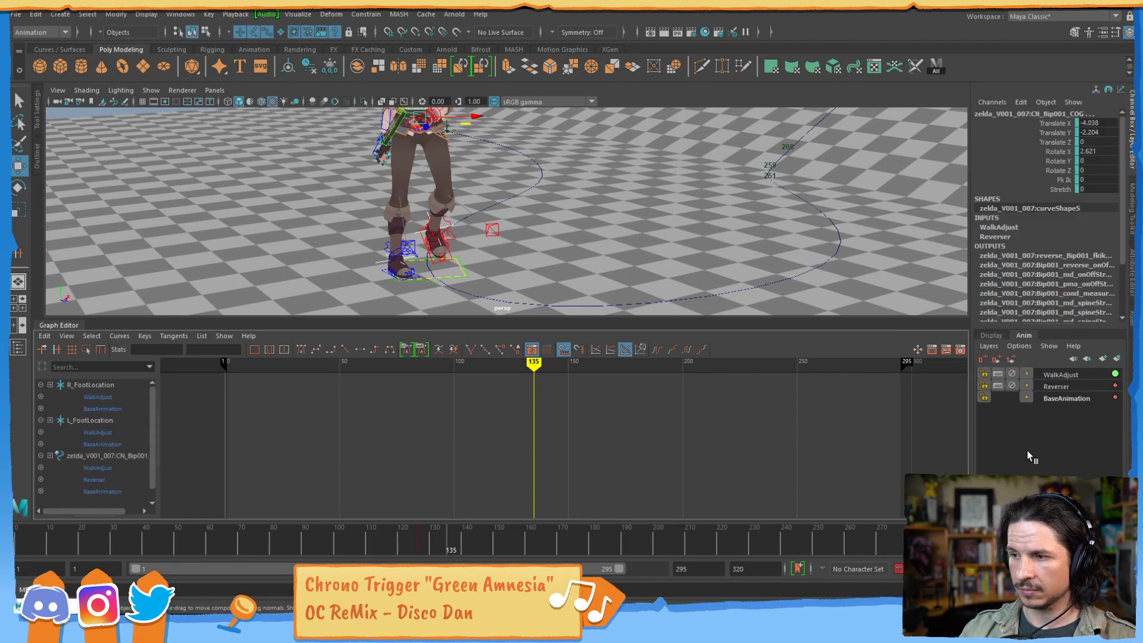
- At frame 127, move the right foot control sideways to a Translate X of about -341.5 on the WalkAdjust layer
mouse_move(440, 253)
alt+mouse_down()
mouse_move(476, 251)
mouse_move(459, 250)
alt+mouse_up()
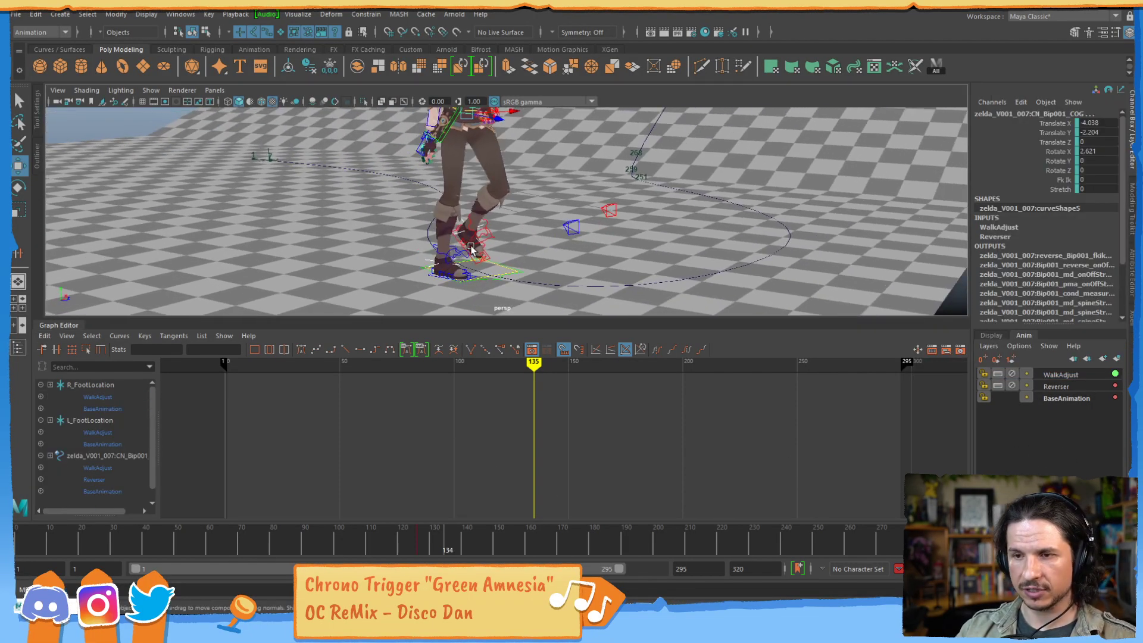
key(alt+comma)
key(alt+comma)
key(alt+comma)
key(alt+comma)
key(alt+comma)
key(alt+comma)
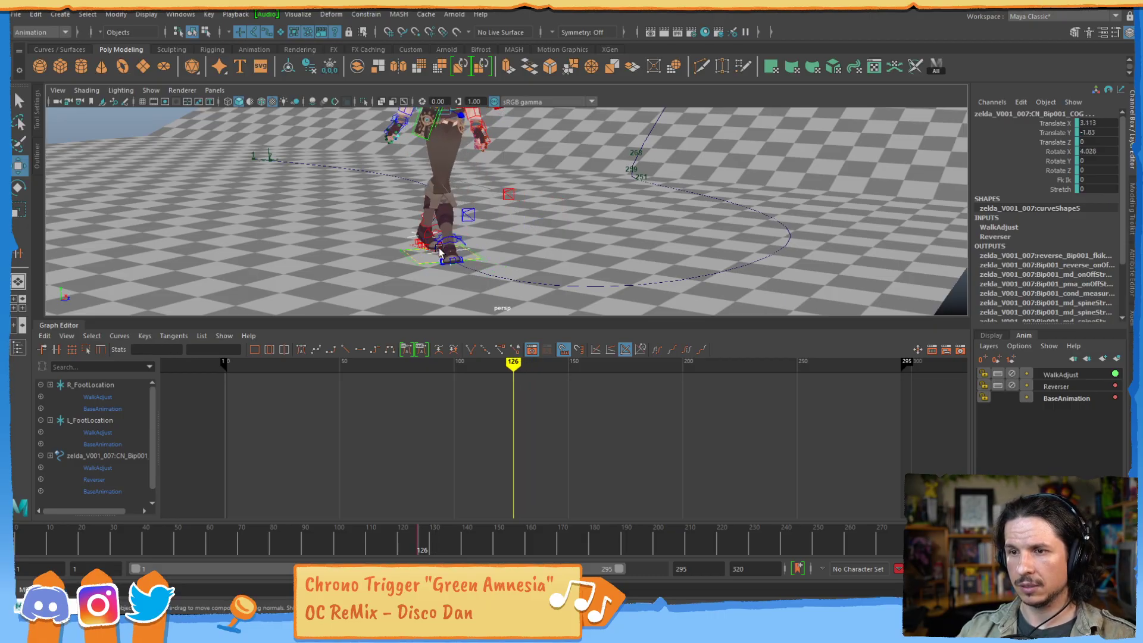
alt+right_drag(438, 248, 516, 223)
alt+drag(516, 222, 543, 223)
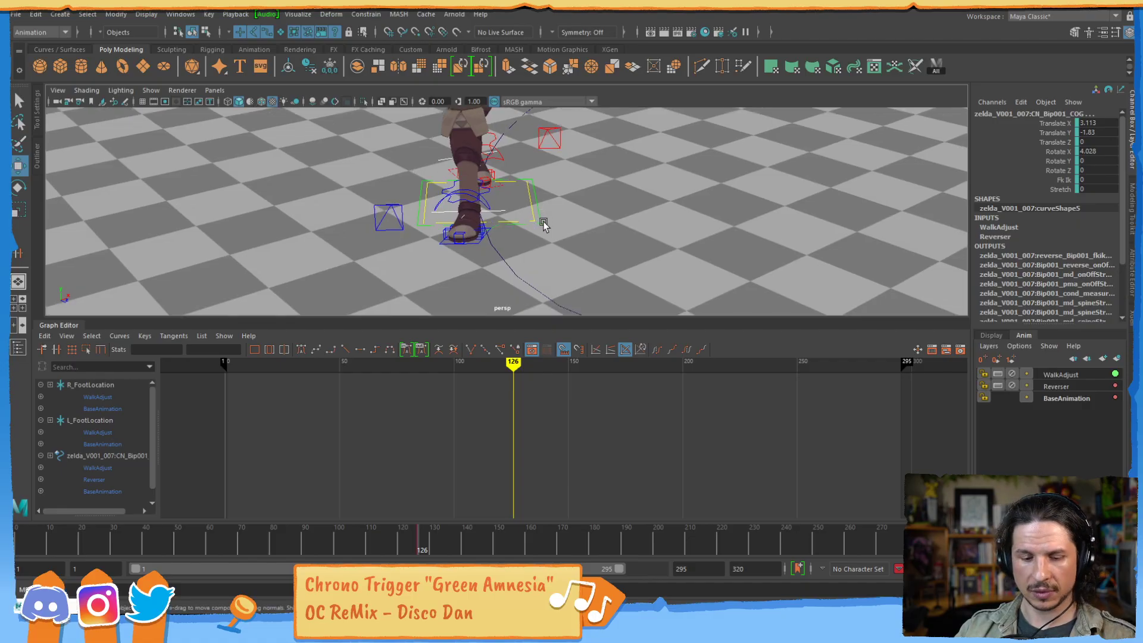
key(alt+period)
alt+drag(428, 264, 504, 215)
click(419, 232)
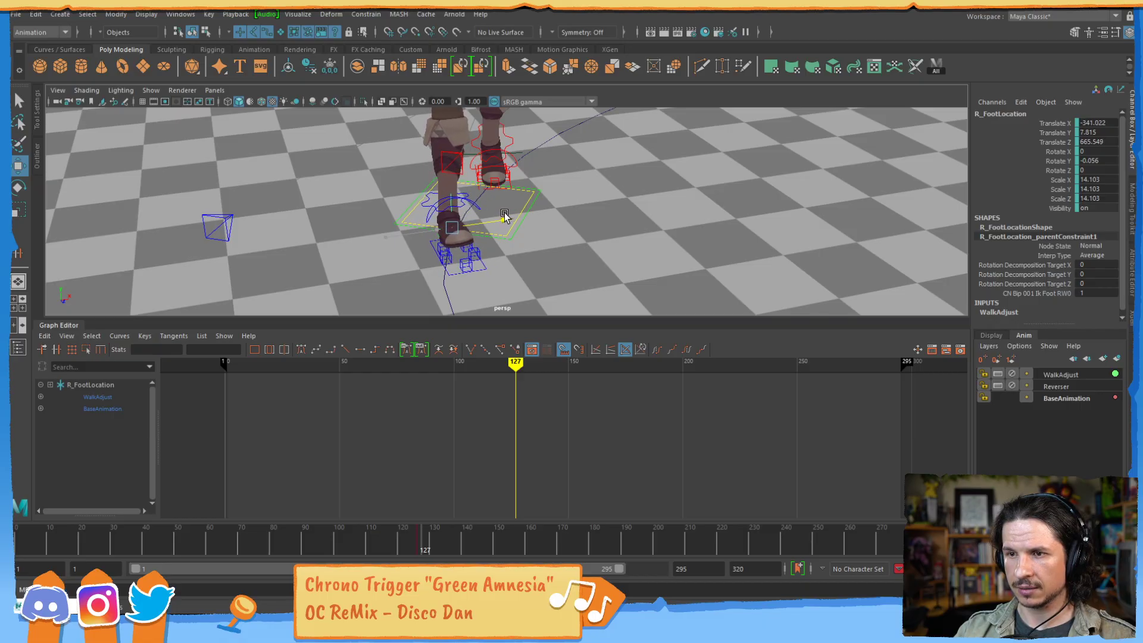
- At frame 137, shift the COG control sideways over the planted foot to a Translate X of about 4.73 on WalkAdjust
key(alt+period)
key(alt+period)
key(alt+period)
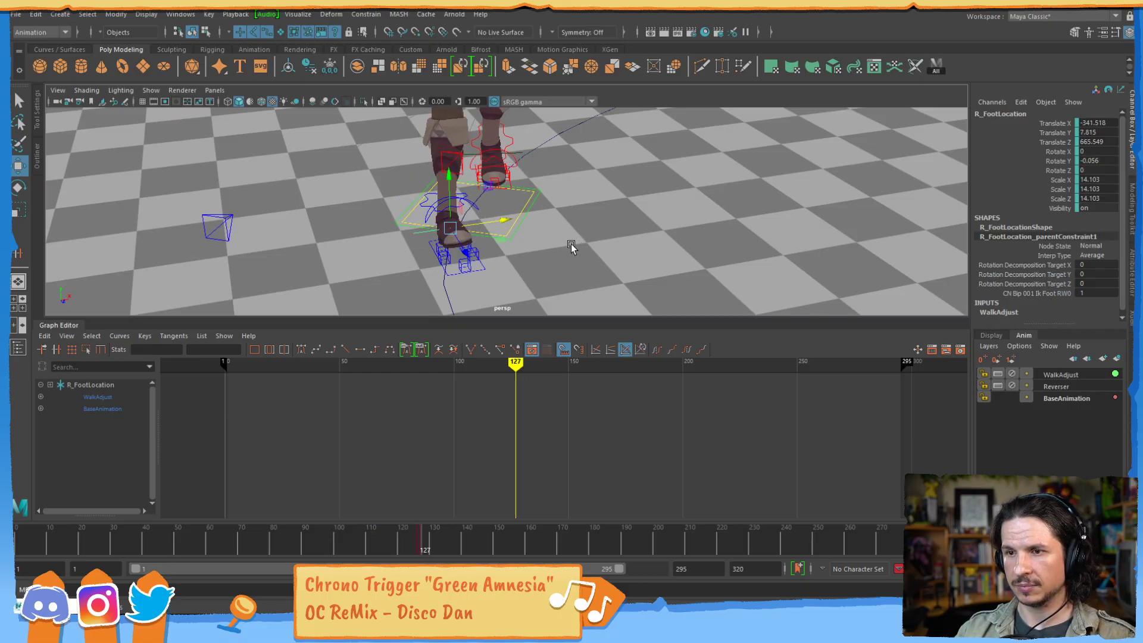
key(alt+period)
key(alt+period)
key(alt+period)
key(alt+period)
key(alt+period)
key(alt+period)
key(alt+period)
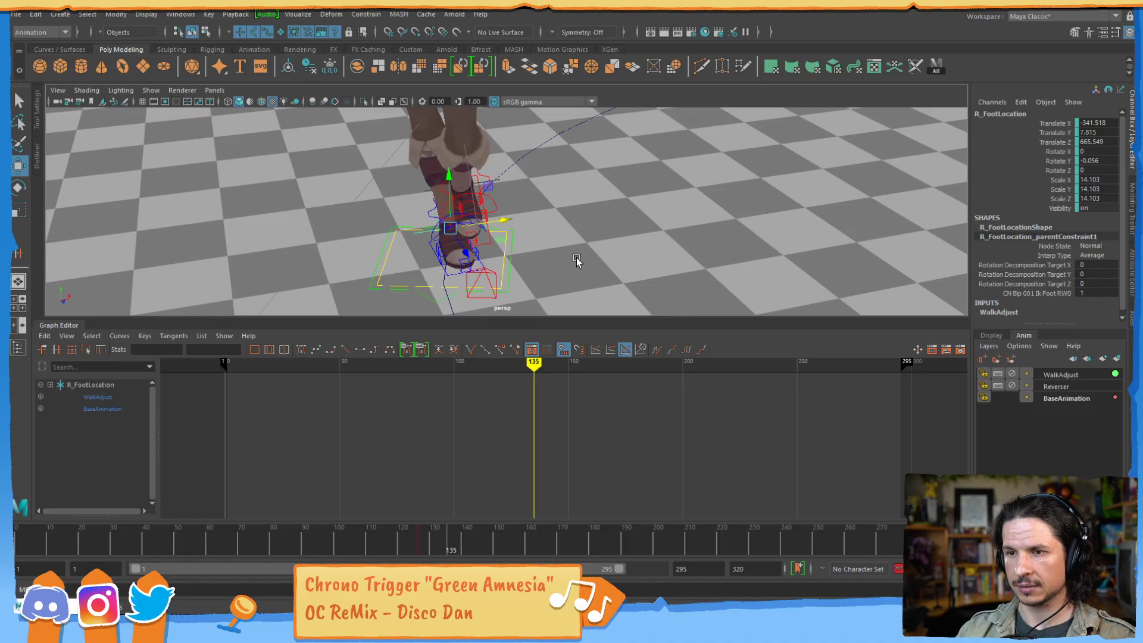
alt+right_drag(798, 203, 536, 268)
alt+drag(536, 268, 484, 171)
click(664, 129)
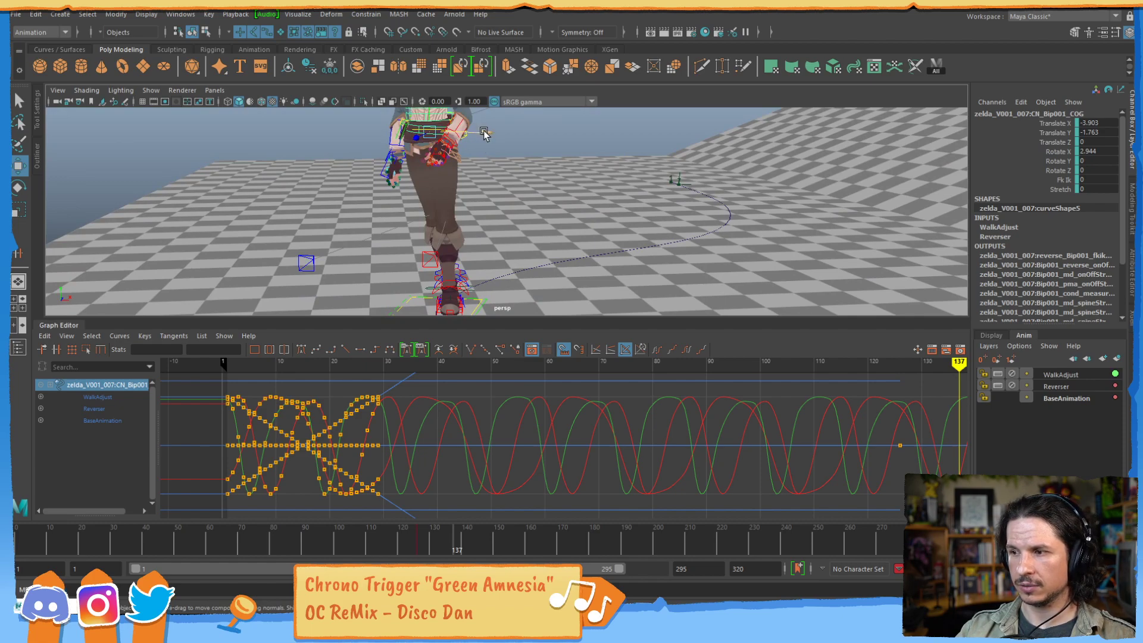
click(1069, 373)
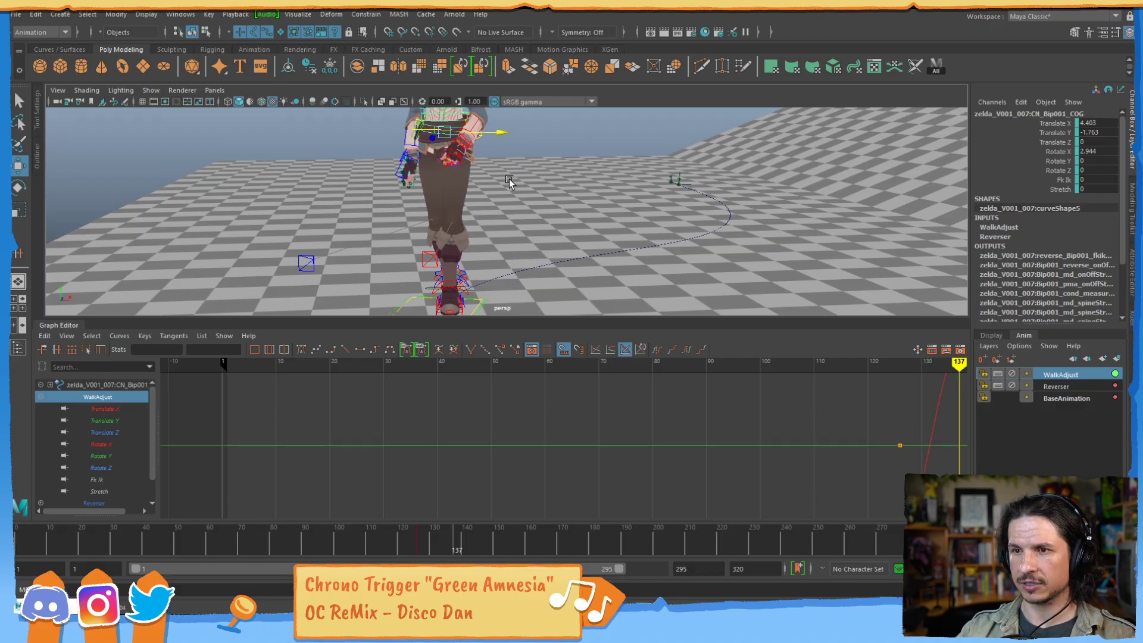
middle_drag(510, 182, 513, 182)
- Step back and forth through frames 126 to 143 to review the hip shift against the foot placement
alt+right_drag(513, 182, 476, 203)
alt+middle_drag(476, 202, 466, 179)
key(alt+comma)
key(alt+comma)
key(alt+comma)
key(alt+comma)
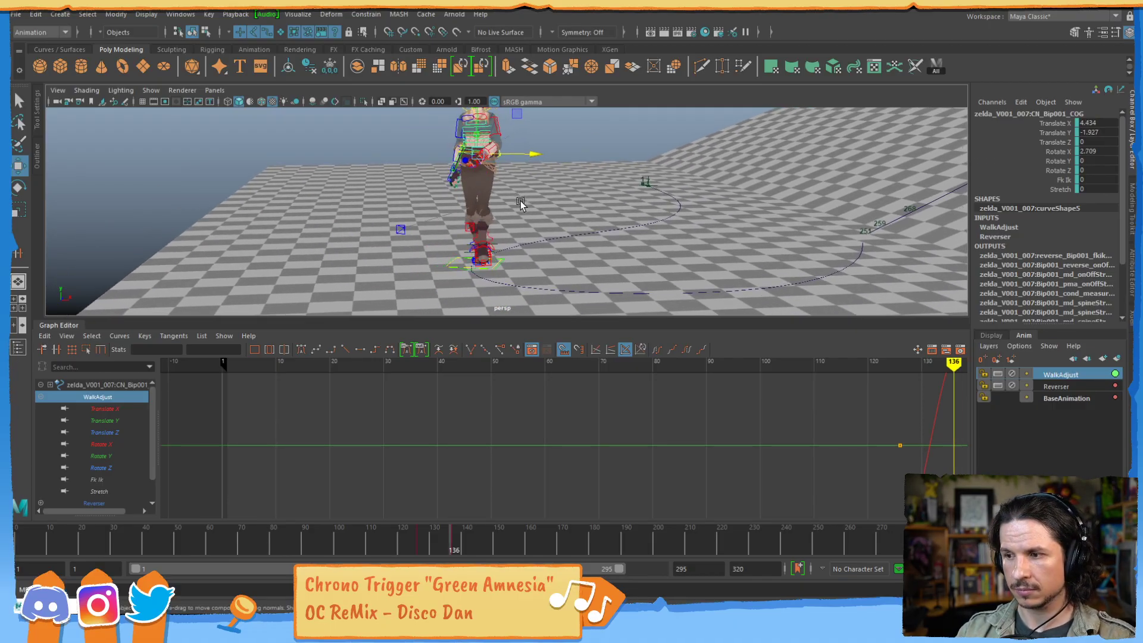
key(alt+period)
key(alt+period)
key(alt+period)
key(alt+period)
key(alt+period)
key(alt+period)
key(alt+period)
key(alt+period)
key(alt+period)
key(alt+period)
key(alt+period)
key(alt+period)
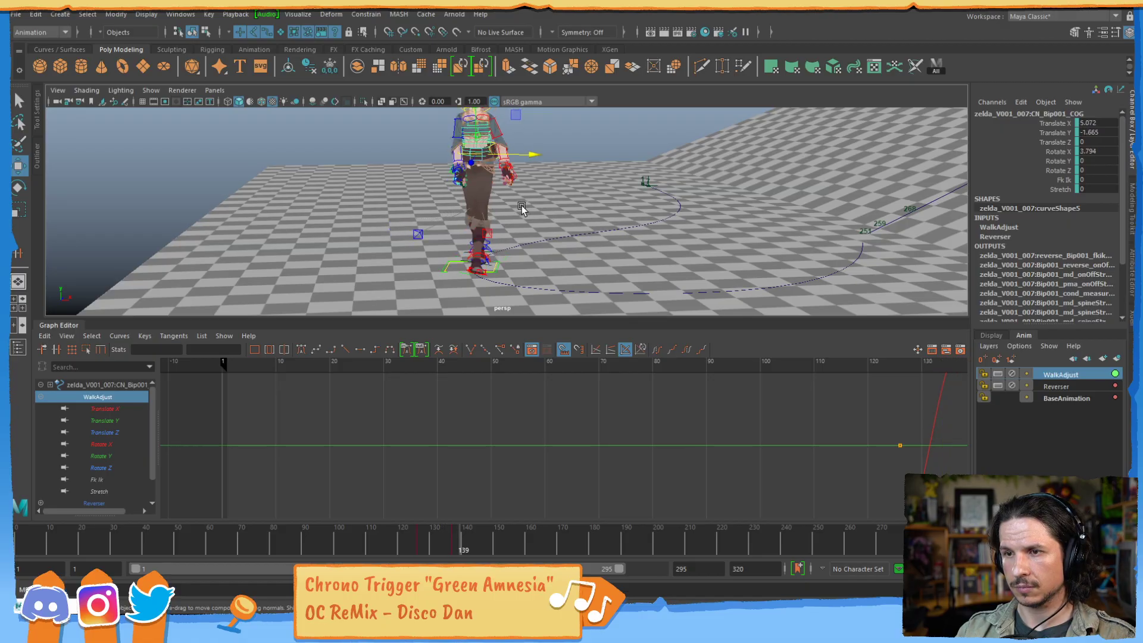
key(alt+comma)
key(alt+comma)
key(alt+comma)
key(alt+comma)
key(alt+comma)
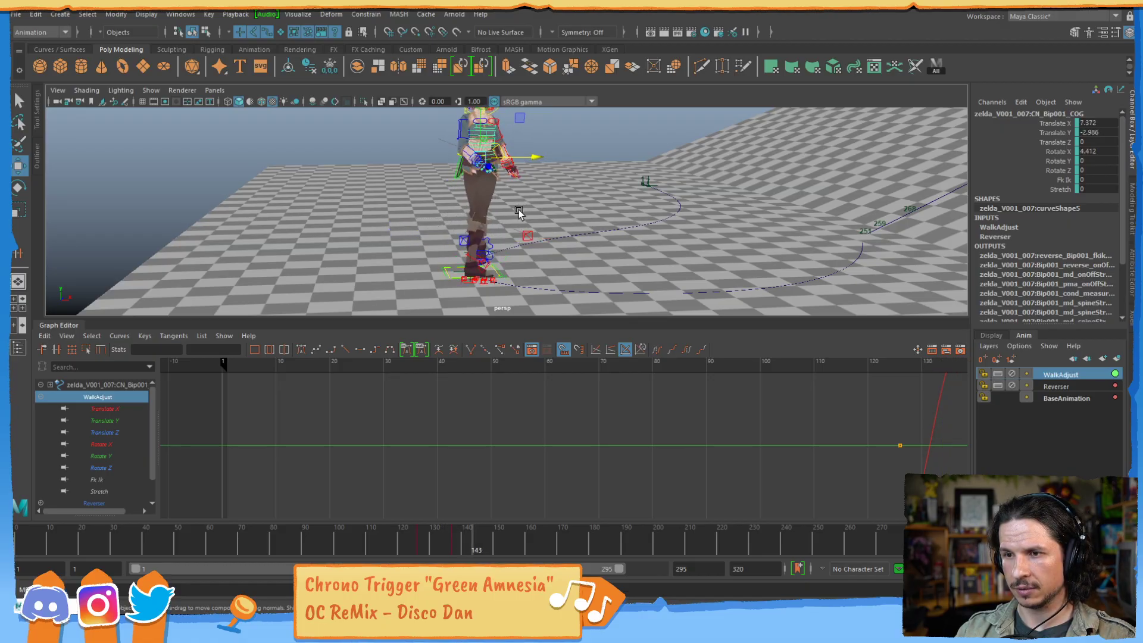
key(alt+comma)
key(alt+comma)
key(alt+comma)
key(alt+comma)
key(alt+comma)
key(alt+comma)
key(alt+comma)
key(alt+comma)
key(alt+comma)
key(alt+comma)
key(alt+comma)
key(alt+comma)
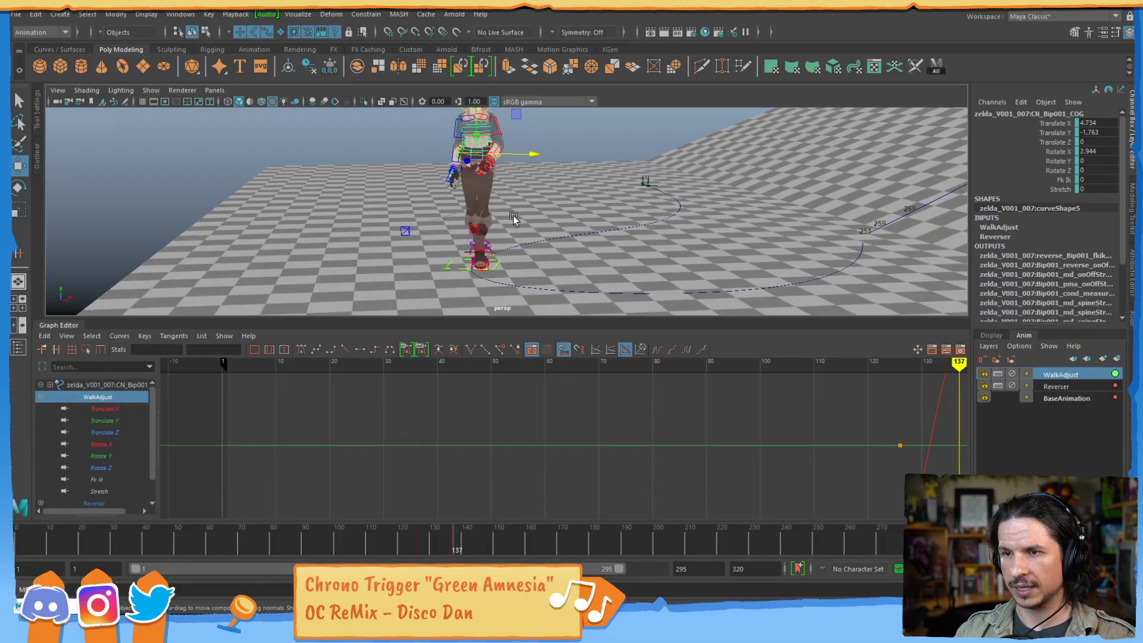
key(alt+comma)
key(alt+comma)
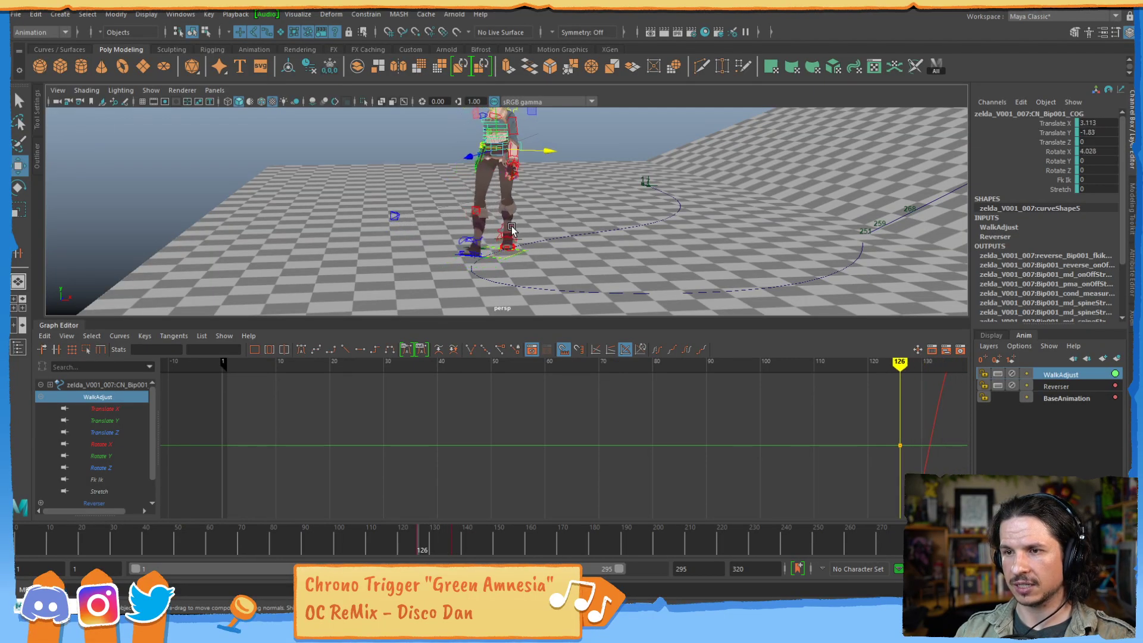
key(alt+period)
key(alt+period)
key(alt+period)
key(alt+period)
key(alt+period)
key(alt+comma)
key(alt+comma)
key(alt+comma)
key(alt+comma)
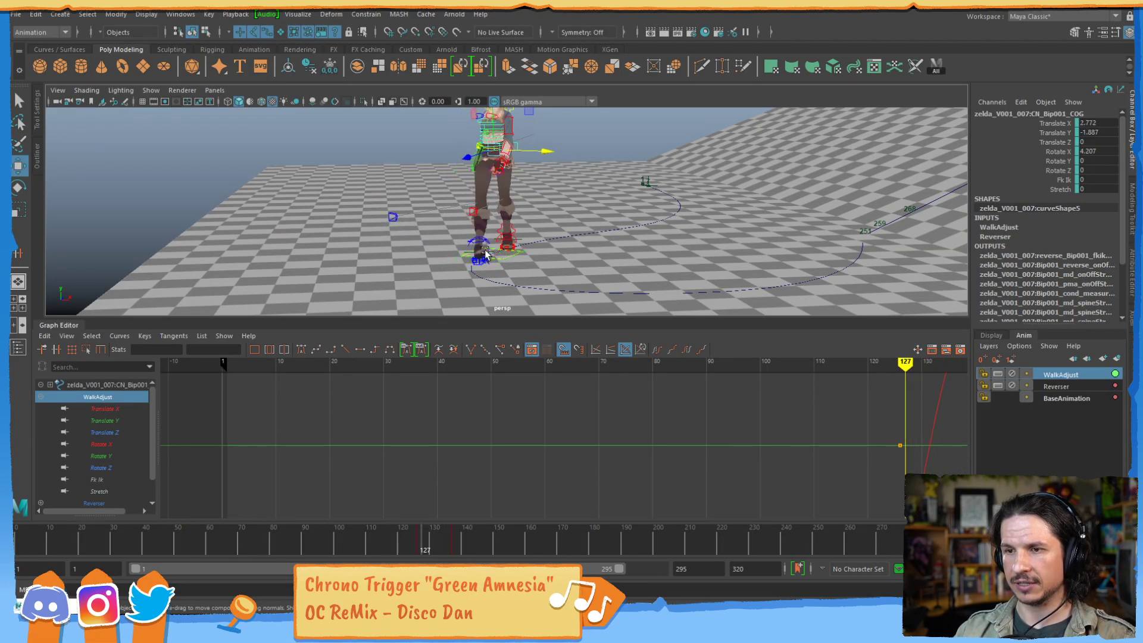
key(alt+comma)
key(alt+period)
- On BaseAnimation, delete the right foot's Rotate Y keys at frames 123 to 125 and raise the frame 126 key to about -4.7
alt+middle_drag(530, 256, 531, 173)
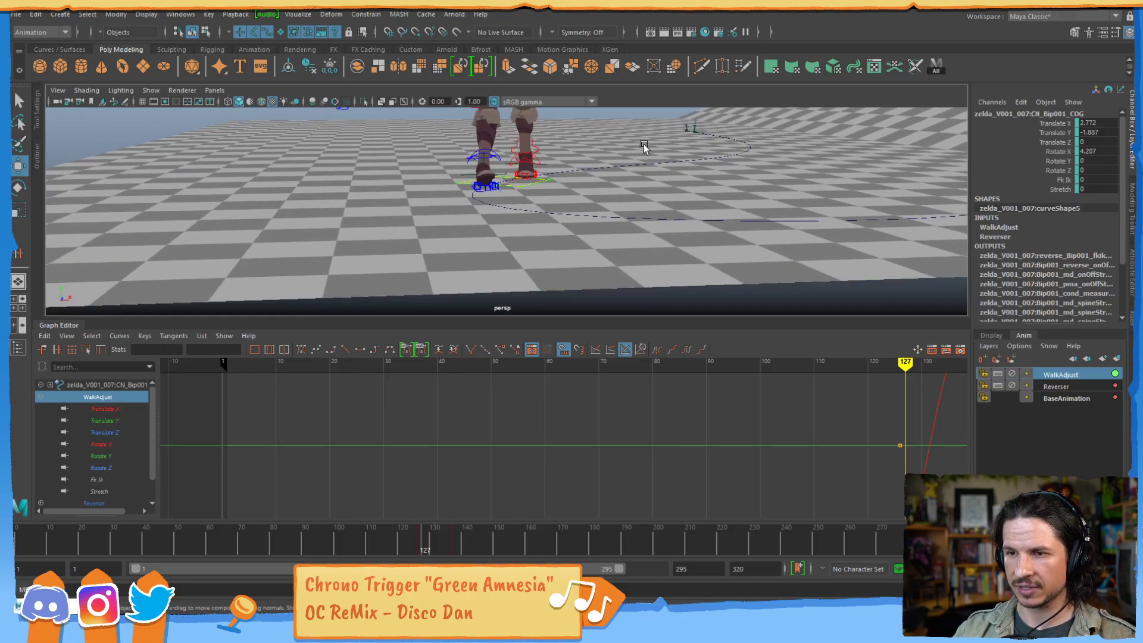
alt+right_drag(530, 172, 576, 163)
alt+drag(576, 163, 555, 267)
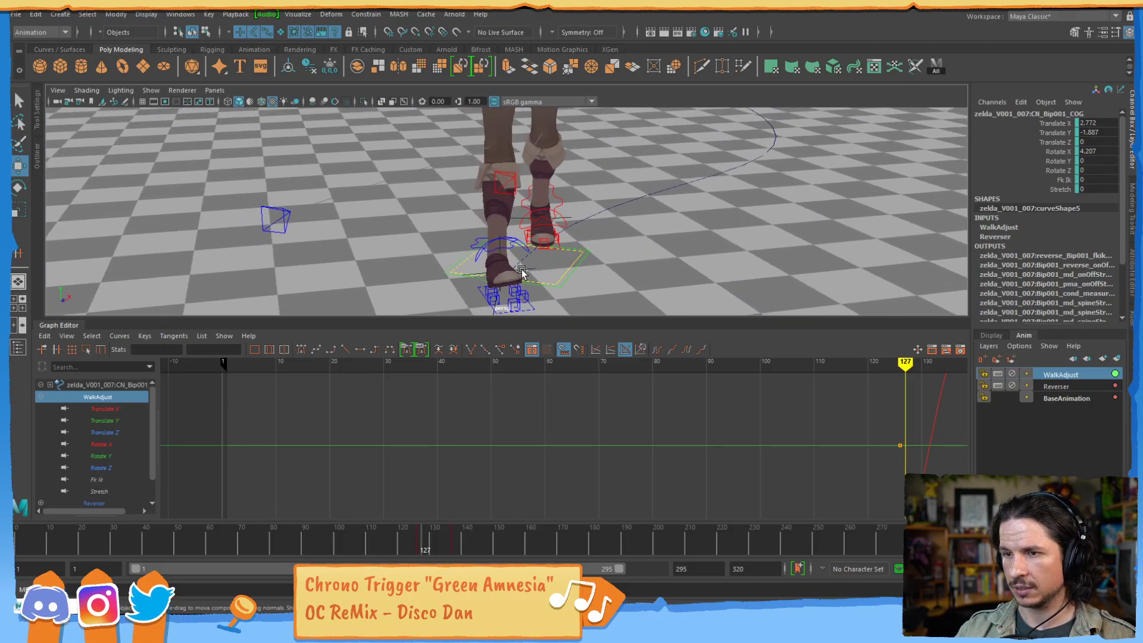
click(521, 271)
click(1079, 399)
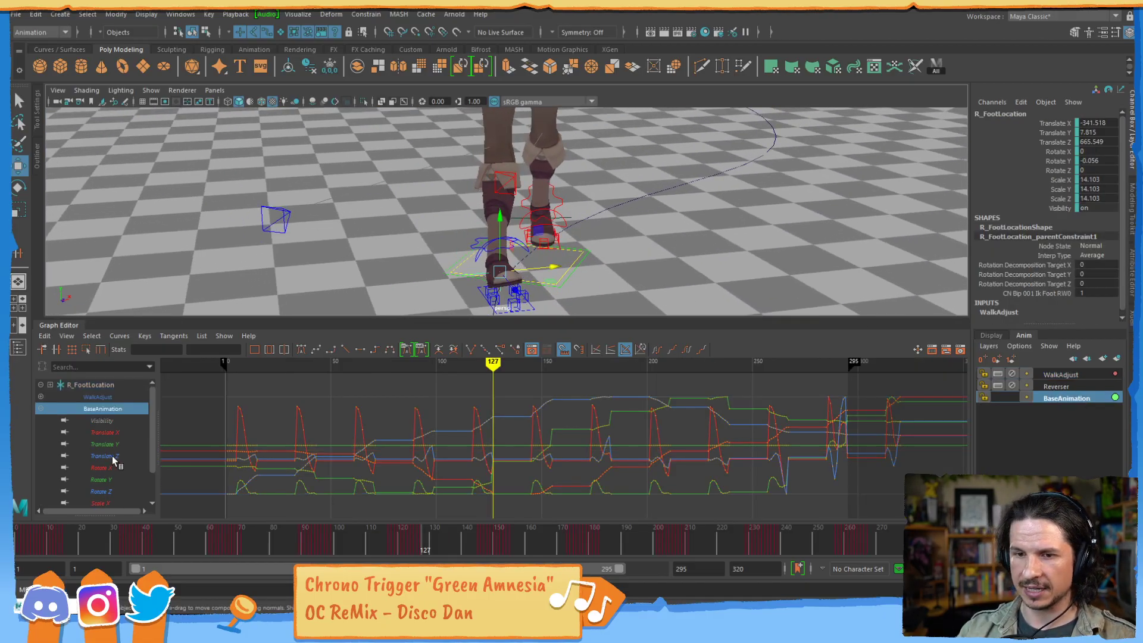
click(105, 456)
click(101, 479)
scroll(534, 432, up, 10)
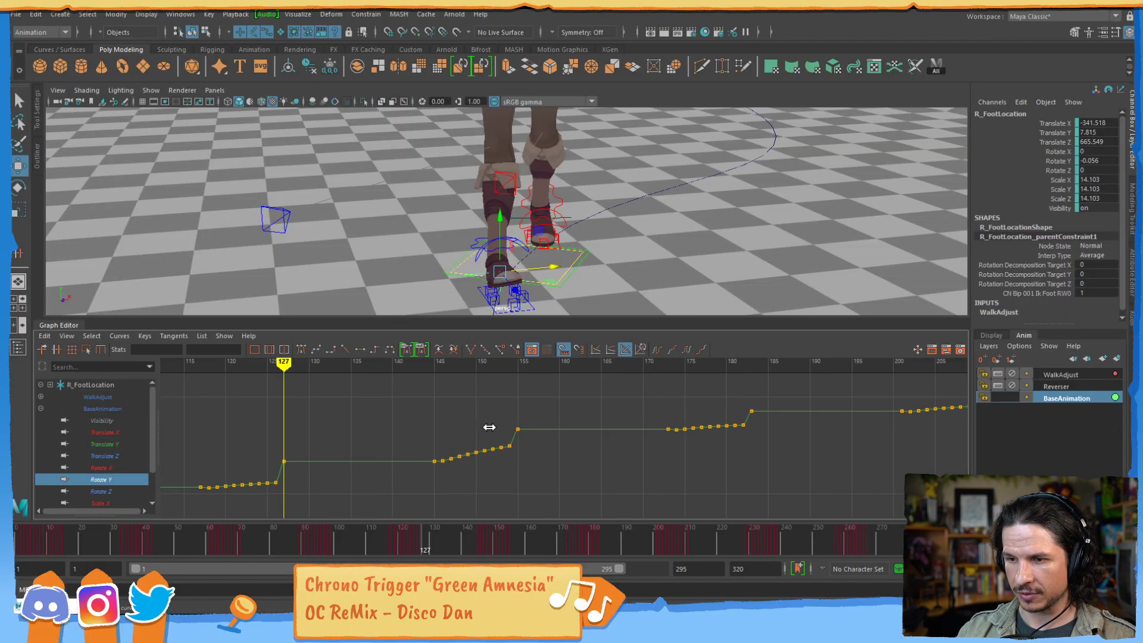
scroll(607, 420, down, 3)
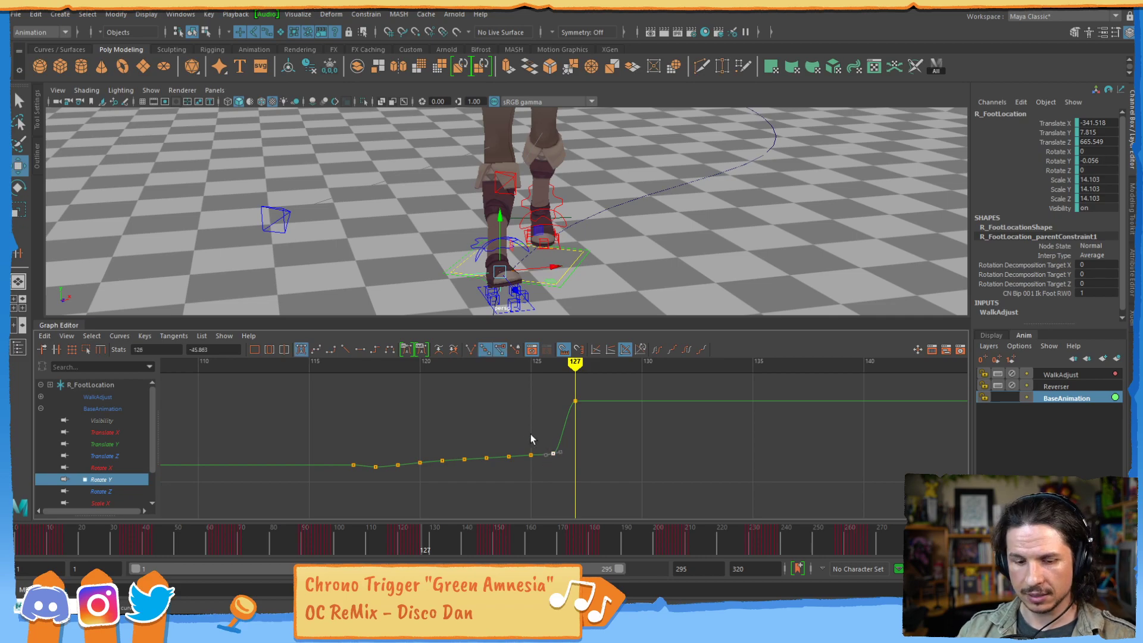
key(alt+comma)
key(alt+comma)
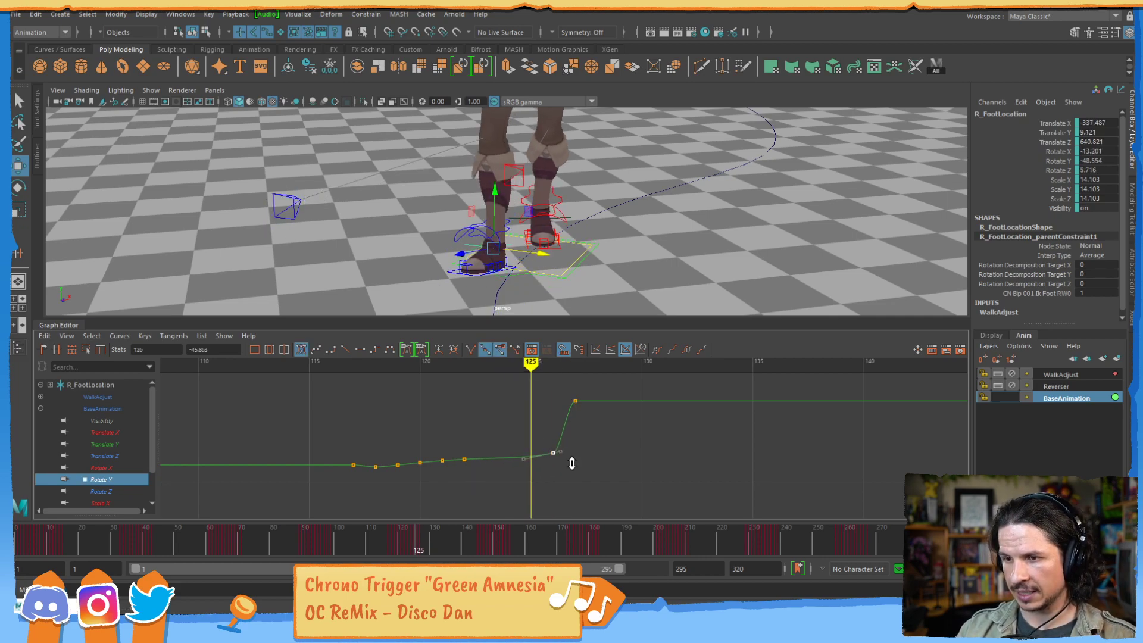
shift+middle_drag(572, 463, 572, 423)
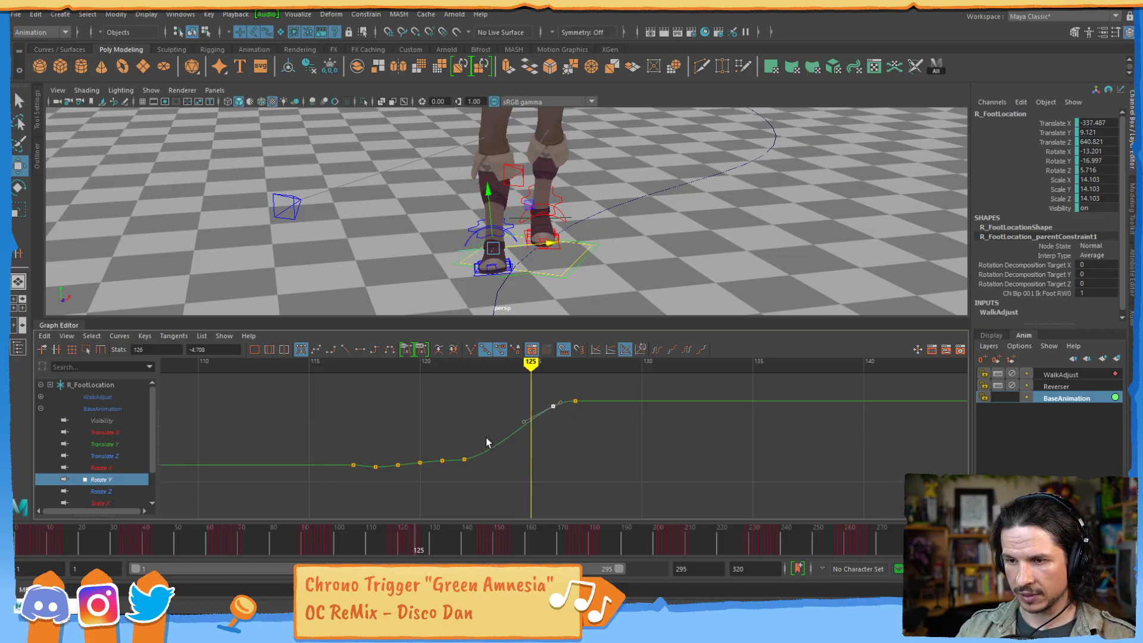
- Step back and forth through the frames around 123 to 126 to review the right foot's rotation as it lands
key(alt+comma)
key(alt+comma)
key(alt+comma)
key(alt+comma)
key(alt+comma)
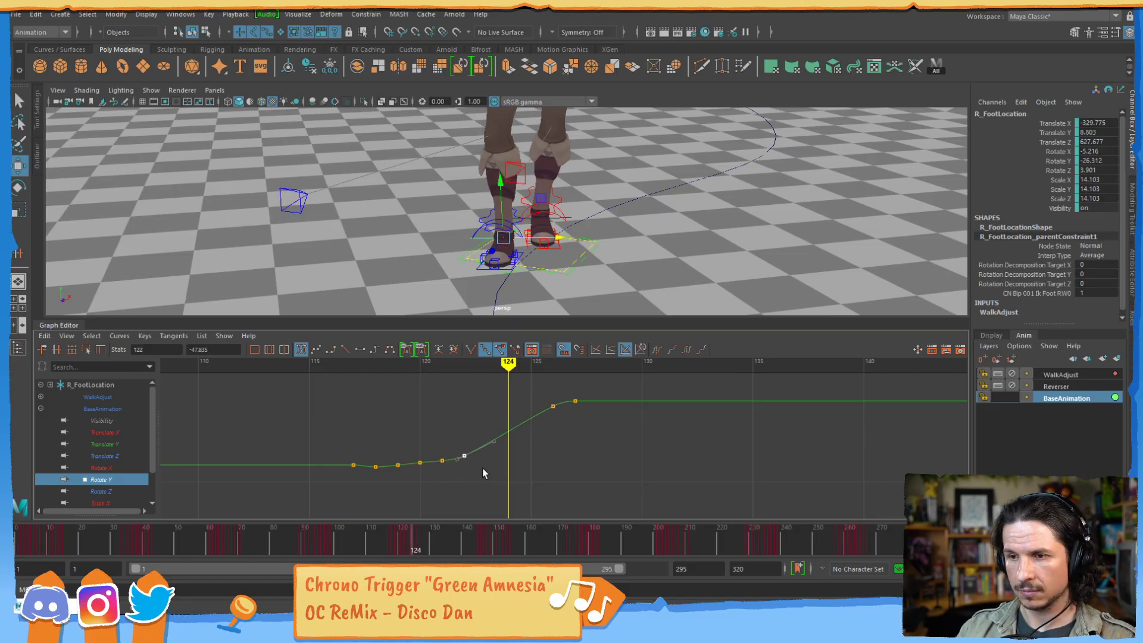
key(alt+period)
key(alt+period)
key(alt+period)
key(alt+period)
key(alt+period)
key(alt+period)
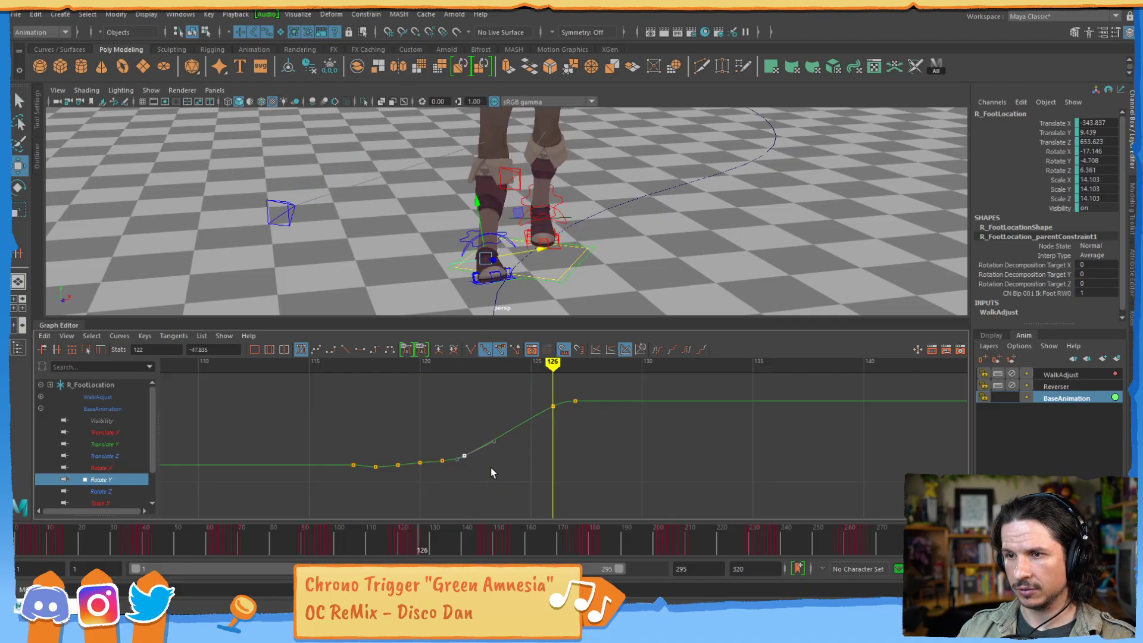
key(alt+period)
key(alt+period)
key(alt+comma)
key(alt+comma)
key(alt+comma)
key(alt+comma)
key(alt+comma)
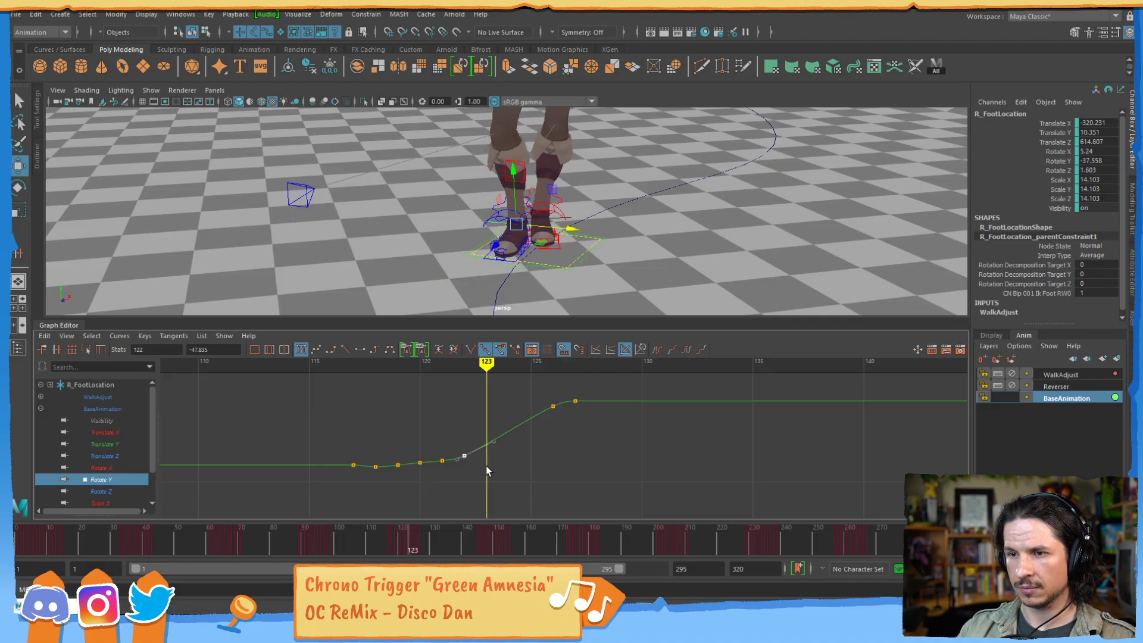
key(alt+period)
key(alt+period)
key(alt+period)
- Examine the right foot's Translate X, Translate Z and Rotate X curves around frame 126, comparing the poses at neighbouring keys
click(95, 432)
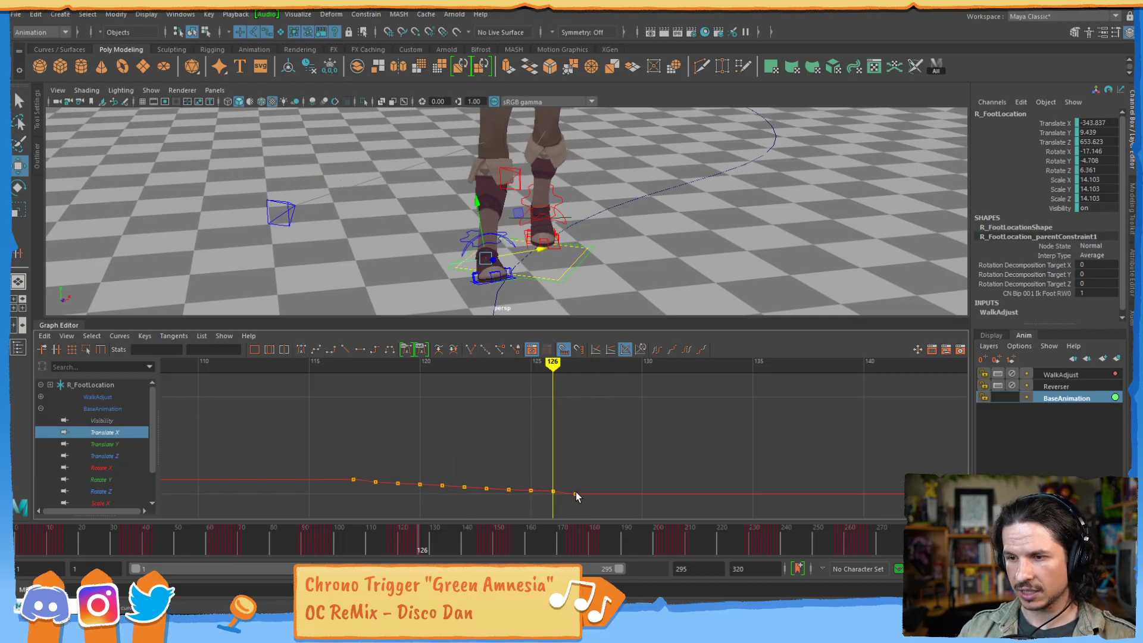
alt+middle_drag(566, 452, 537, 425)
scroll(546, 411, up, 2)
key(ctrl+z)
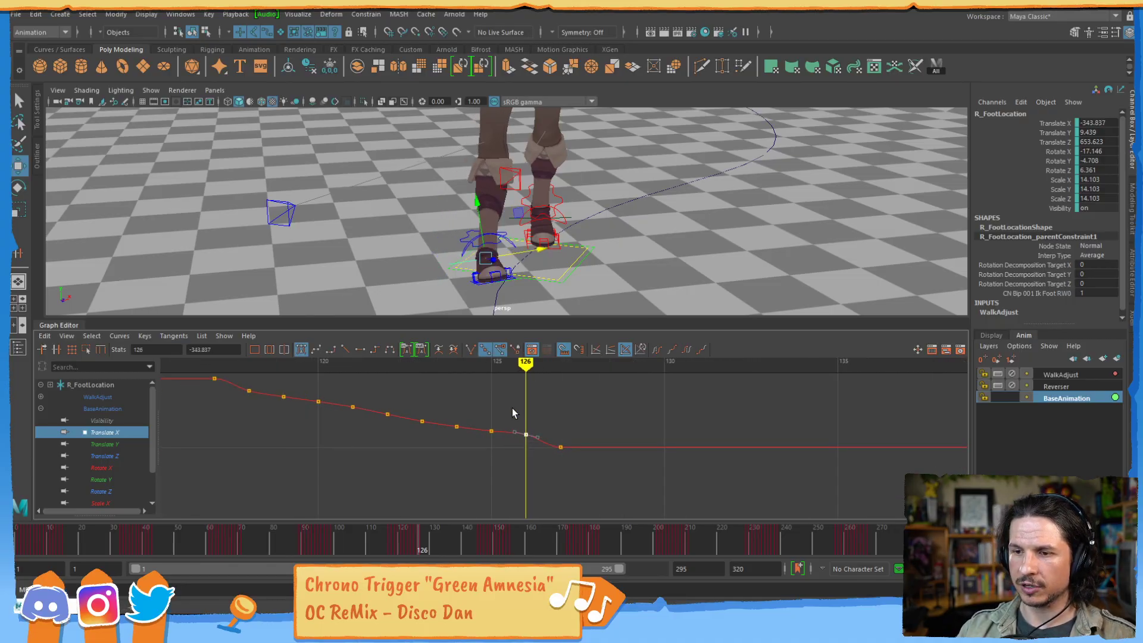
click(110, 456)
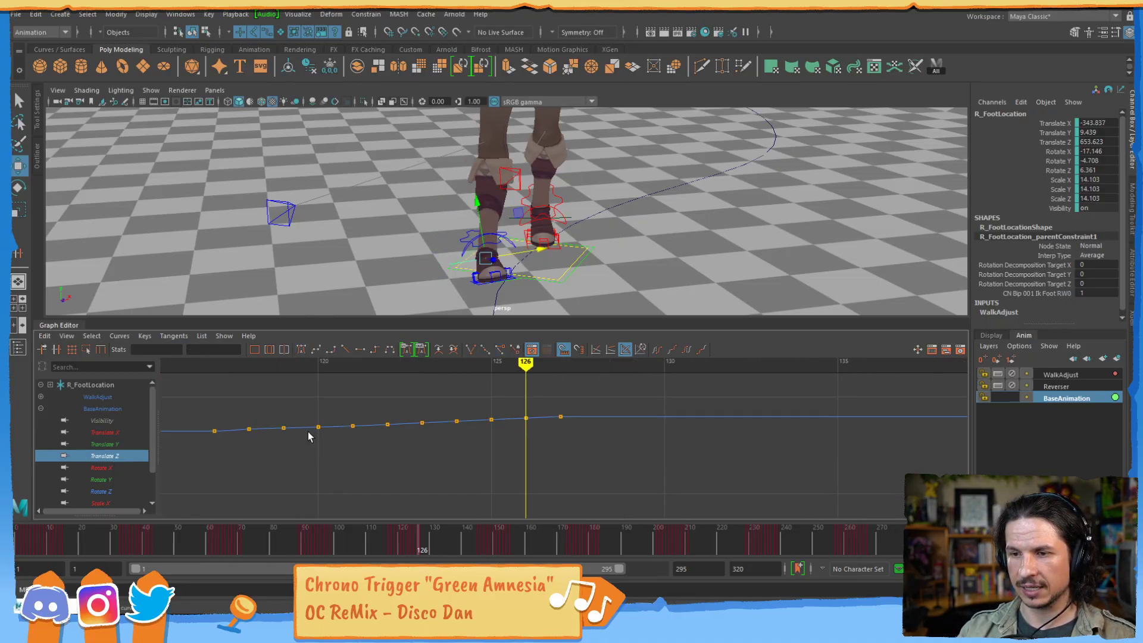
click(124, 467)
key(f)
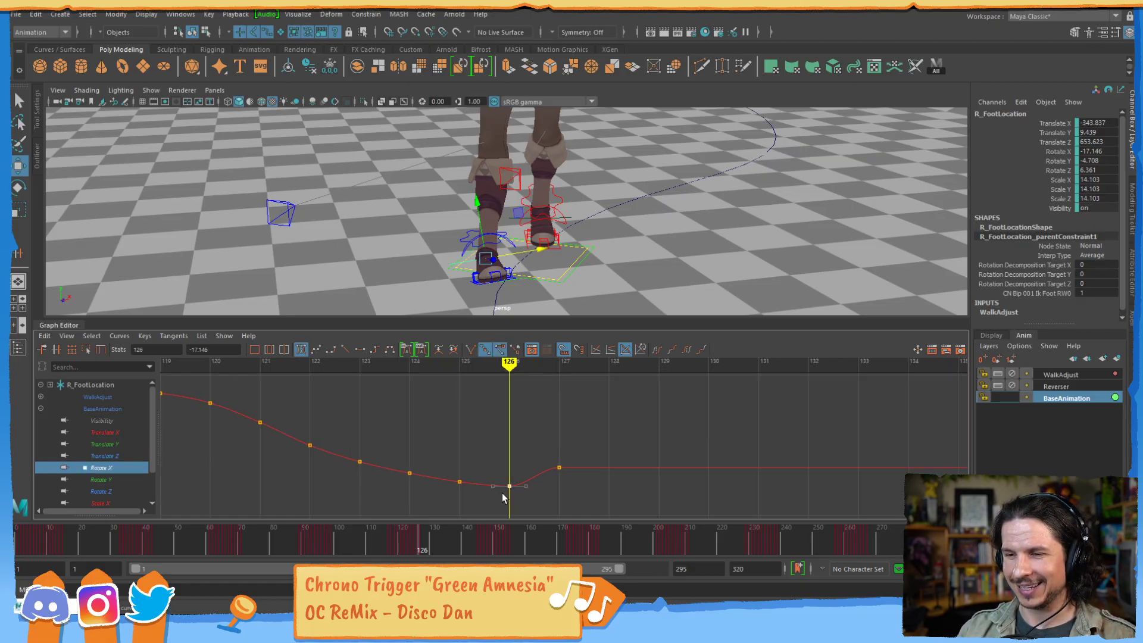
key(period)
key(comma)
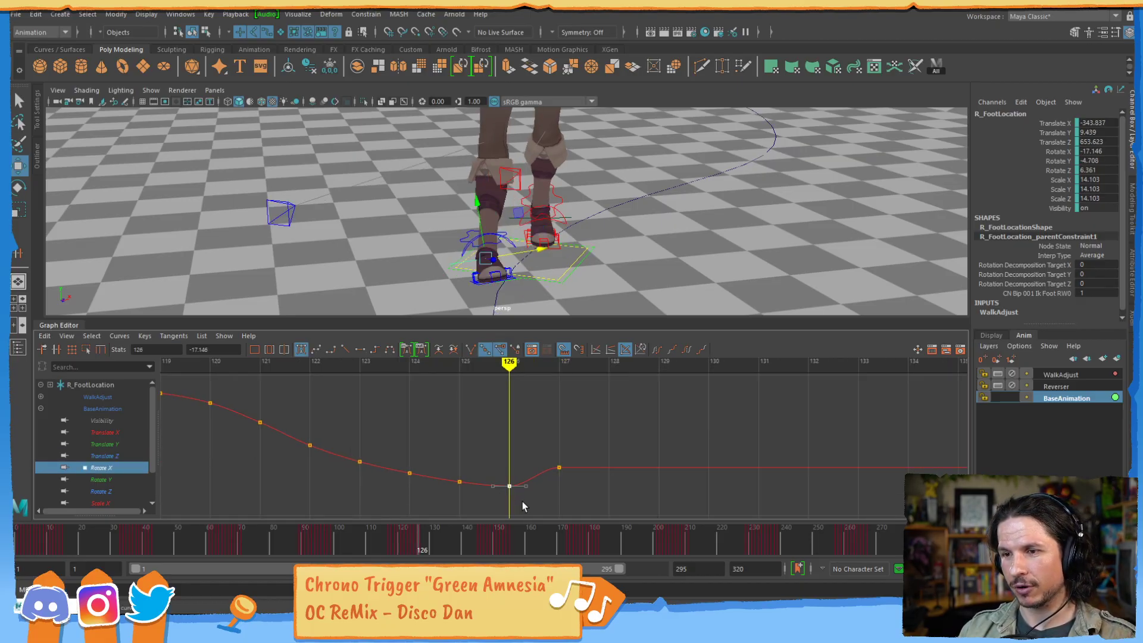
key(comma)
key(comma)
key(period)
key(period)
key(period)
key(period)
key(comma)
key(comma)
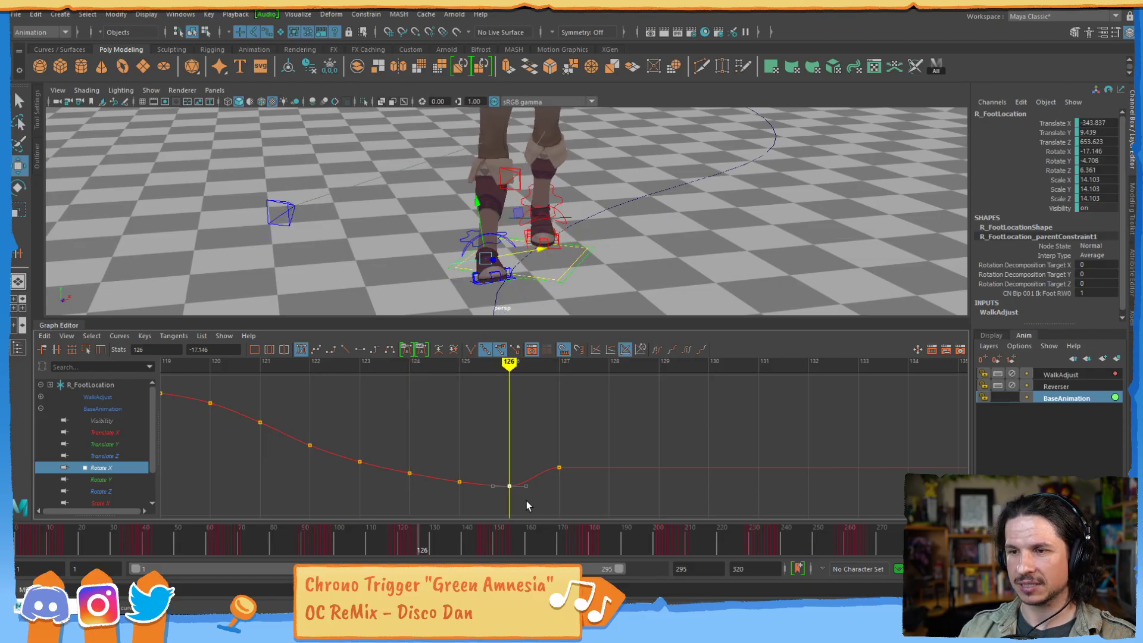
key(period)
key(comma)
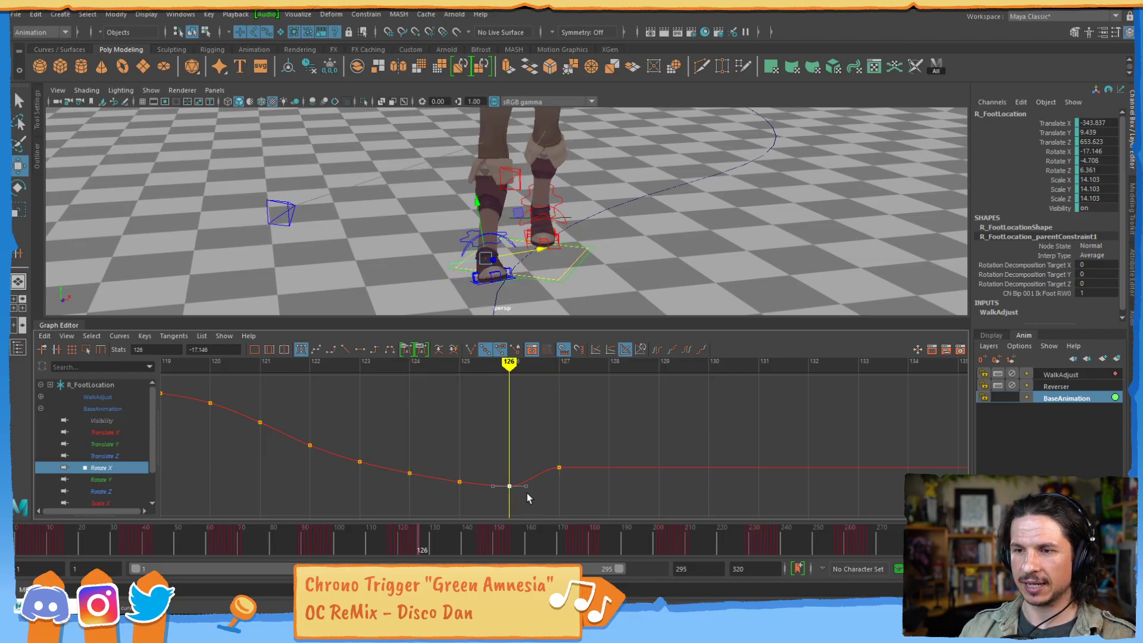
- On BaseAnimation at frame 126, lower the right foot's Rotate Z key to about 3.97 and try raising its Rotate X key
click(113, 479)
click(117, 492)
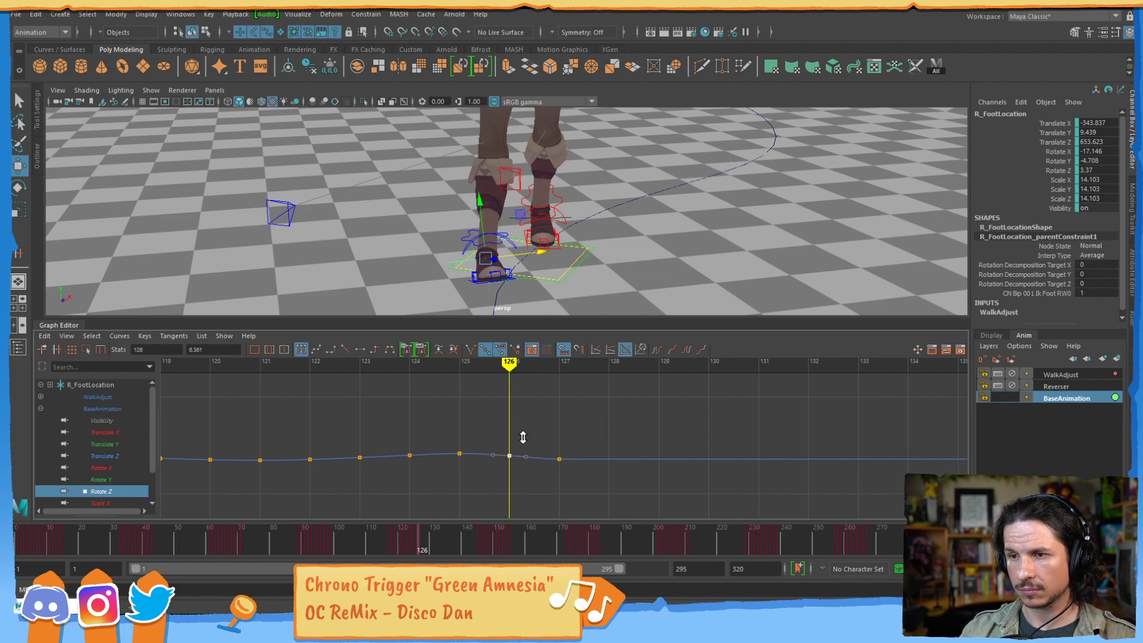
click(112, 468)
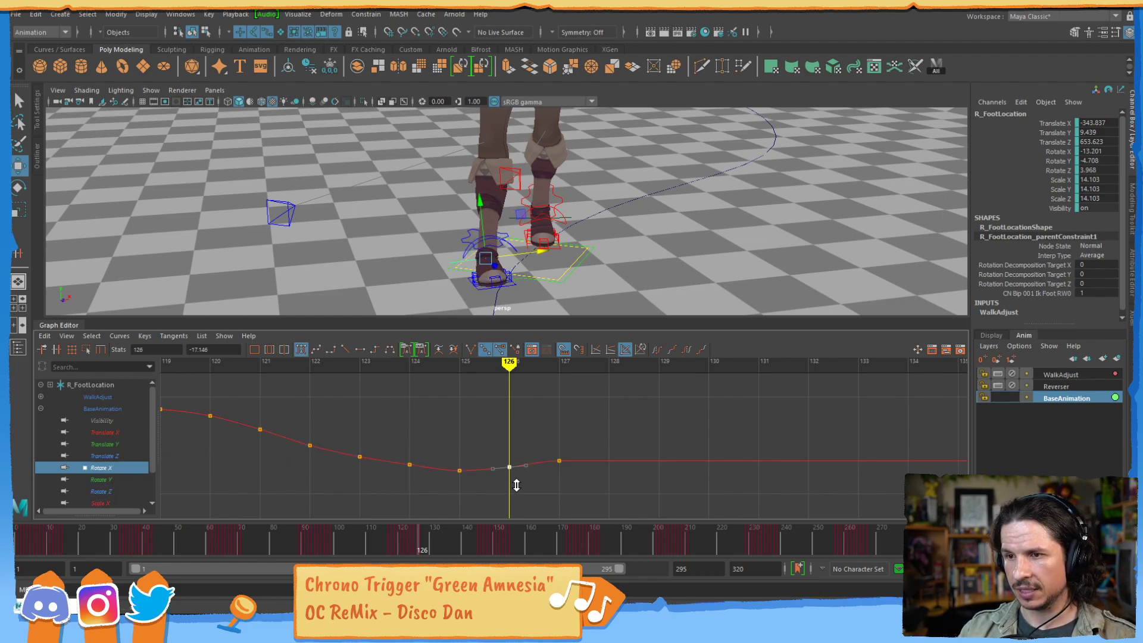
key(Return)
- Inspect the right foot's Rotate Y and translate curves around frame 126 for uneven motion before the plant
click(113, 479)
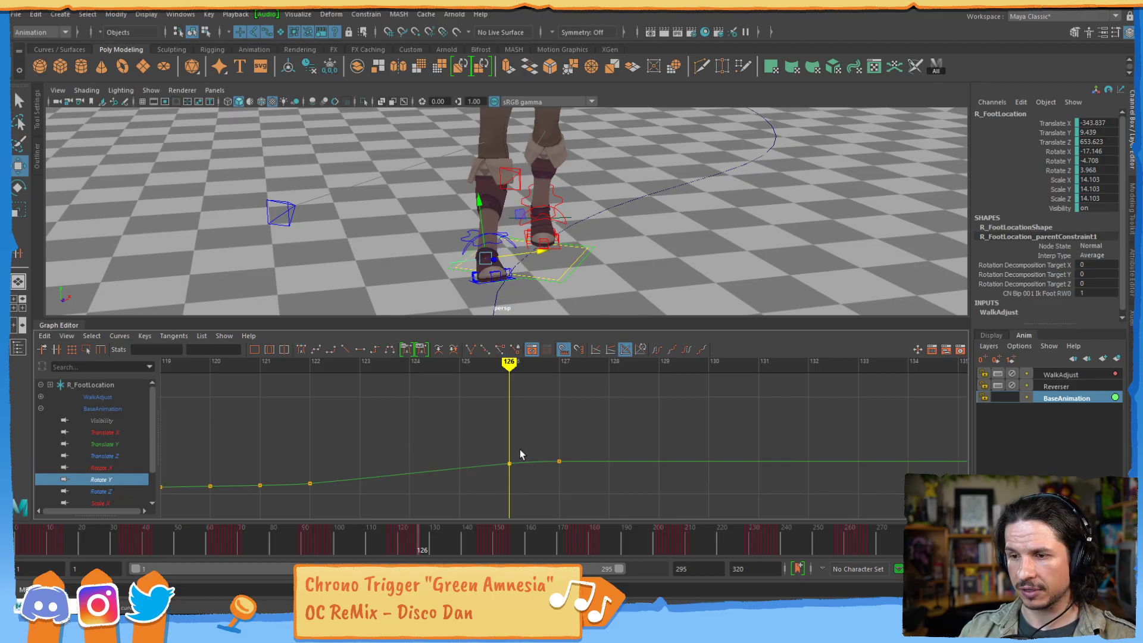
click(121, 444)
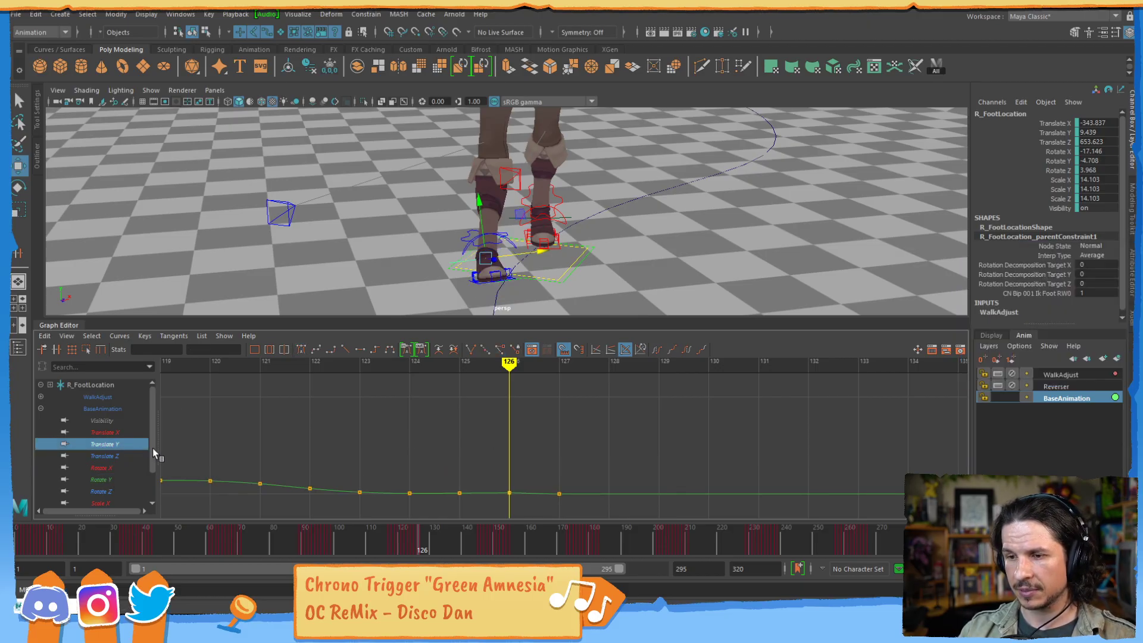
alt+middle_drag(510, 439, 510, 408)
scroll(510, 440, up, 2)
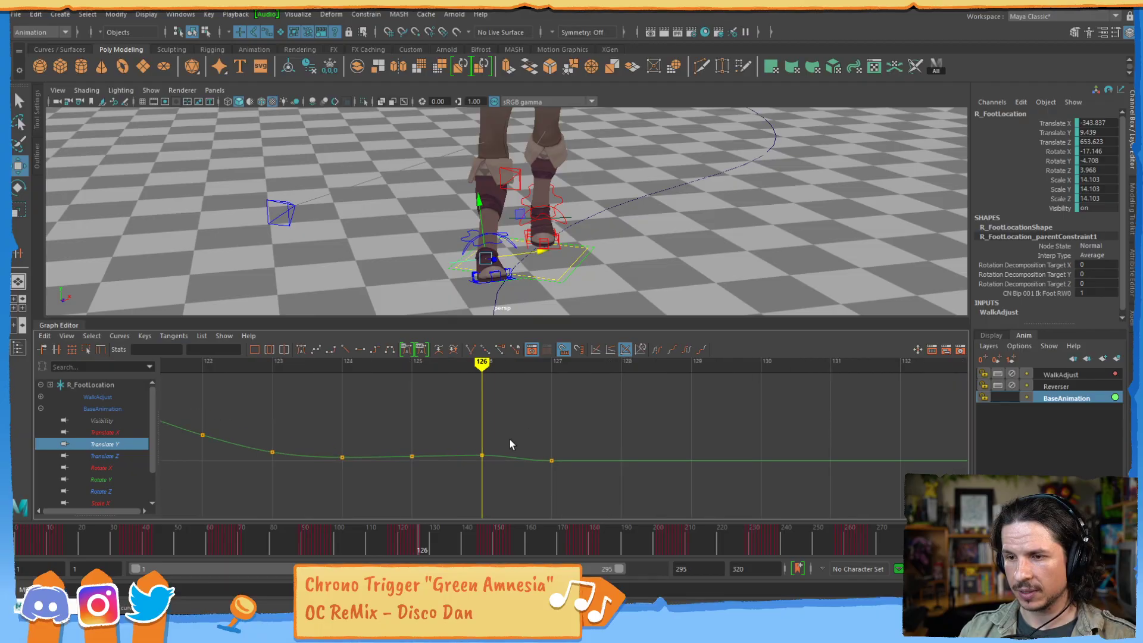
click(137, 433)
click(135, 445)
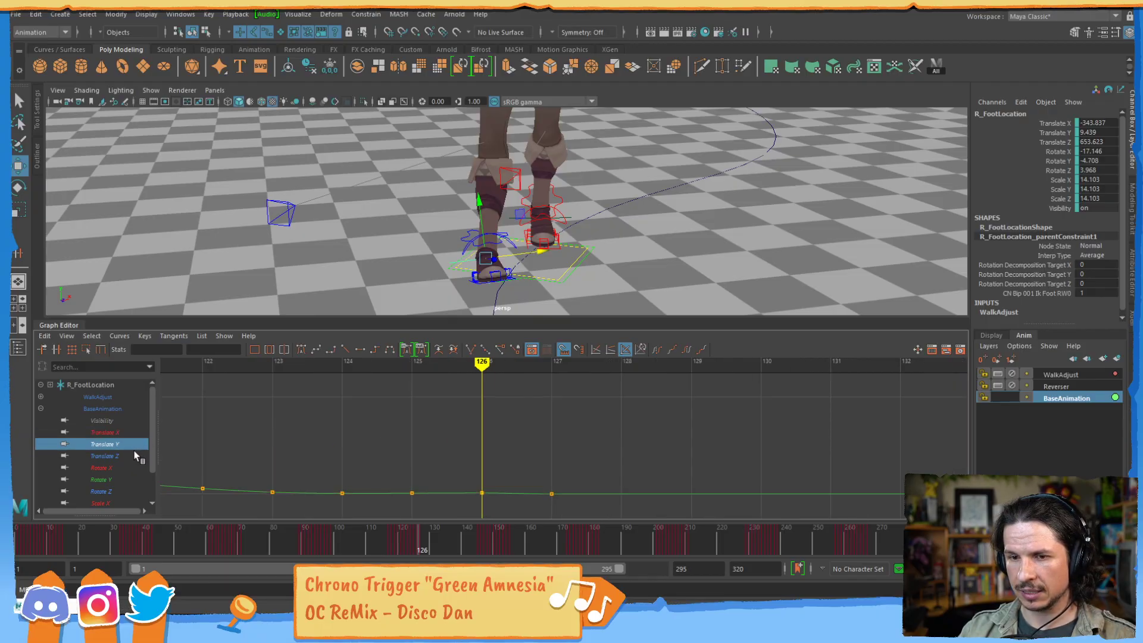
click(136, 456)
- Try lowering the right foot's Translate X keys at frames 124 to 126 on BaseAnimation
click(144, 432)
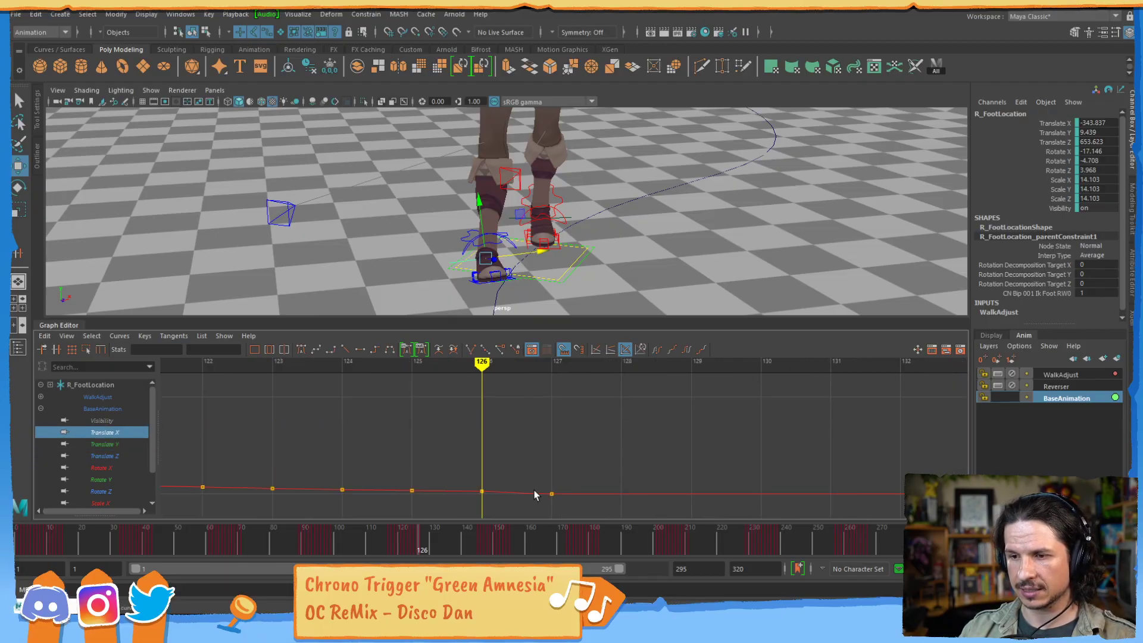
drag(465, 506, 506, 463)
key(f)
alt+right_drag(632, 443, 563, 443)
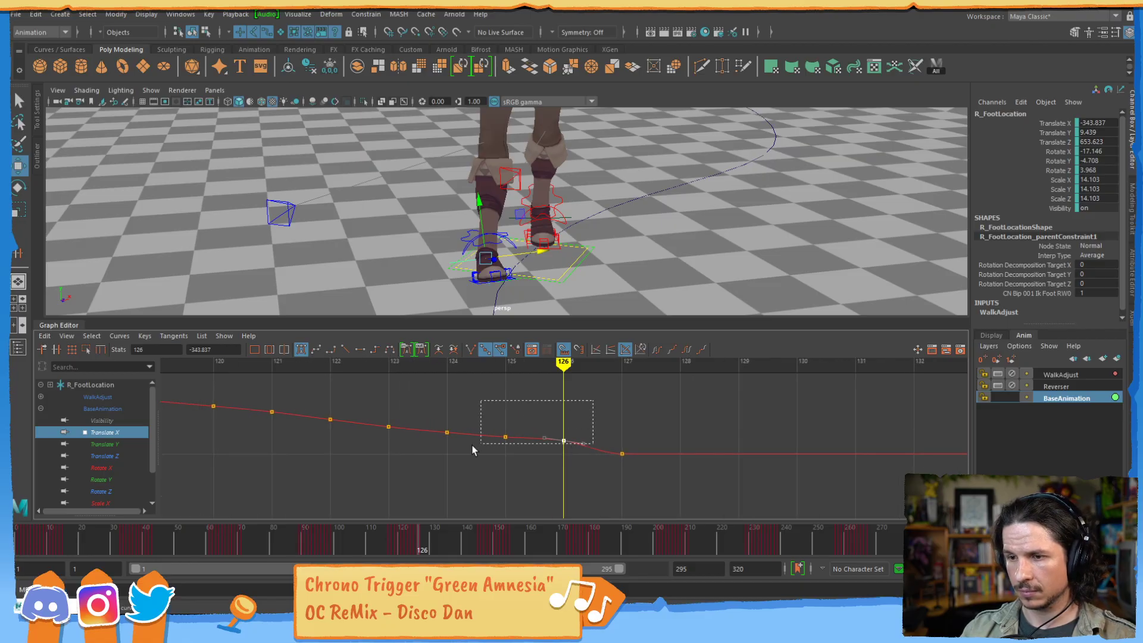
middle_drag(531, 400, 535, 421)
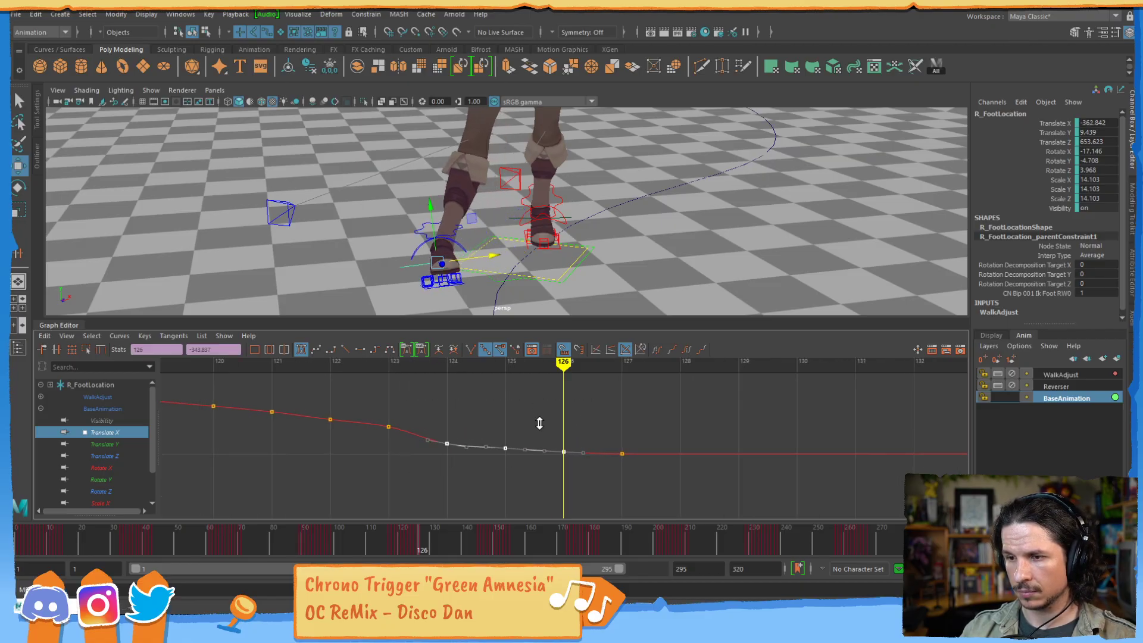
key(ctrl+z)
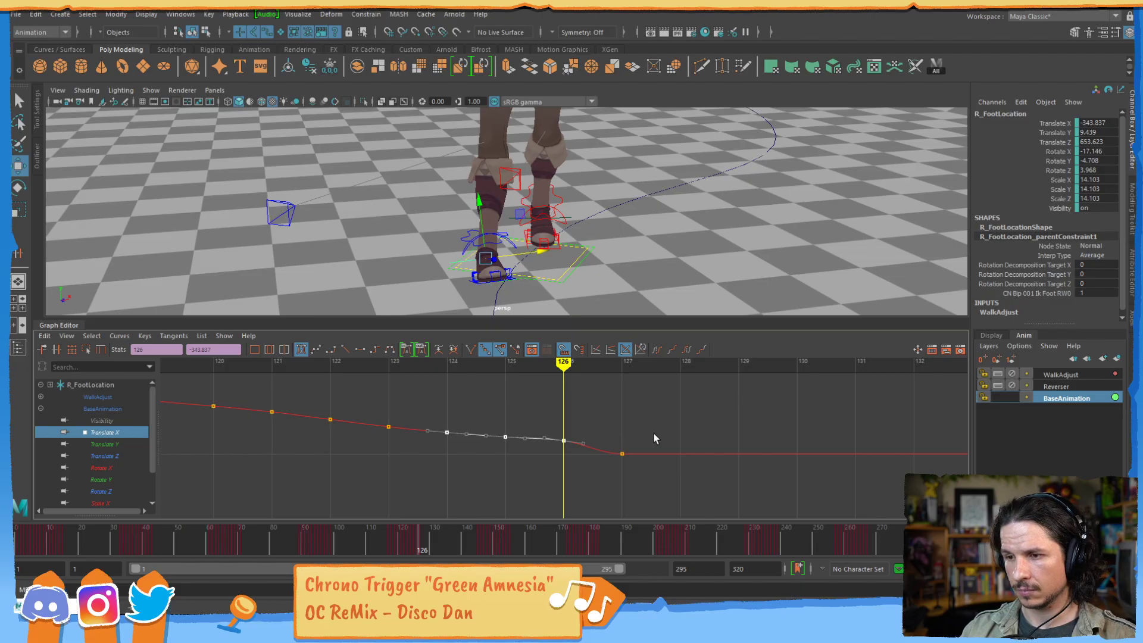
- Step back and forth through the frames around 126 to 129 to check the right foot's sideways path into the plant
alt+middle_drag(654, 433, 599, 421)
scroll(625, 411, down, 2)
scroll(625, 434, up, 1)
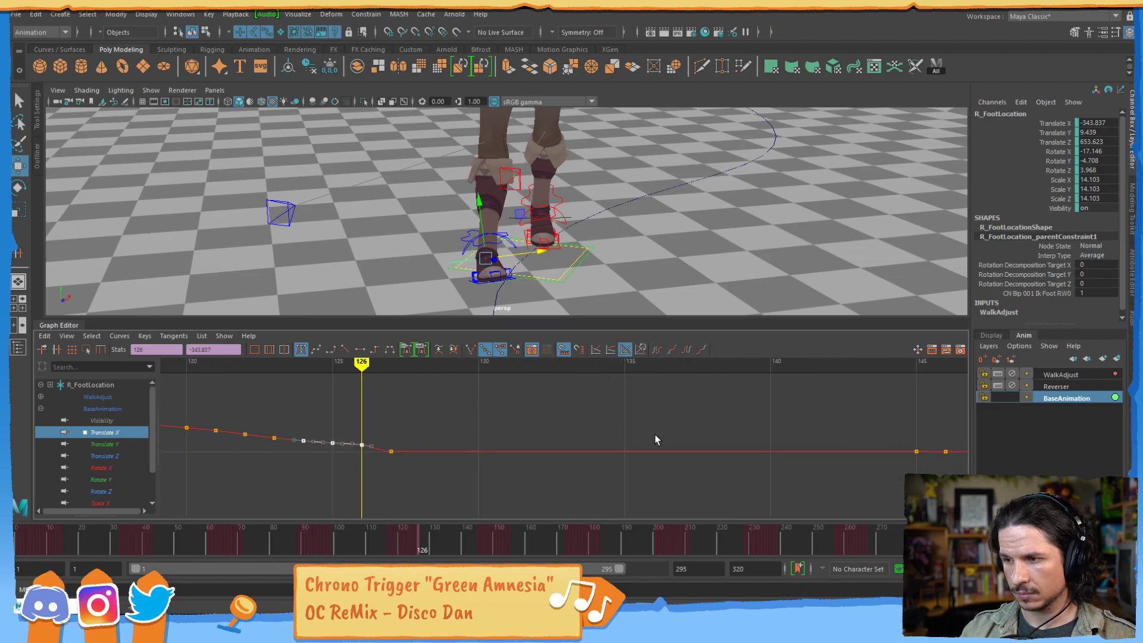
key(alt+period)
key(alt+period)
key(alt+period)
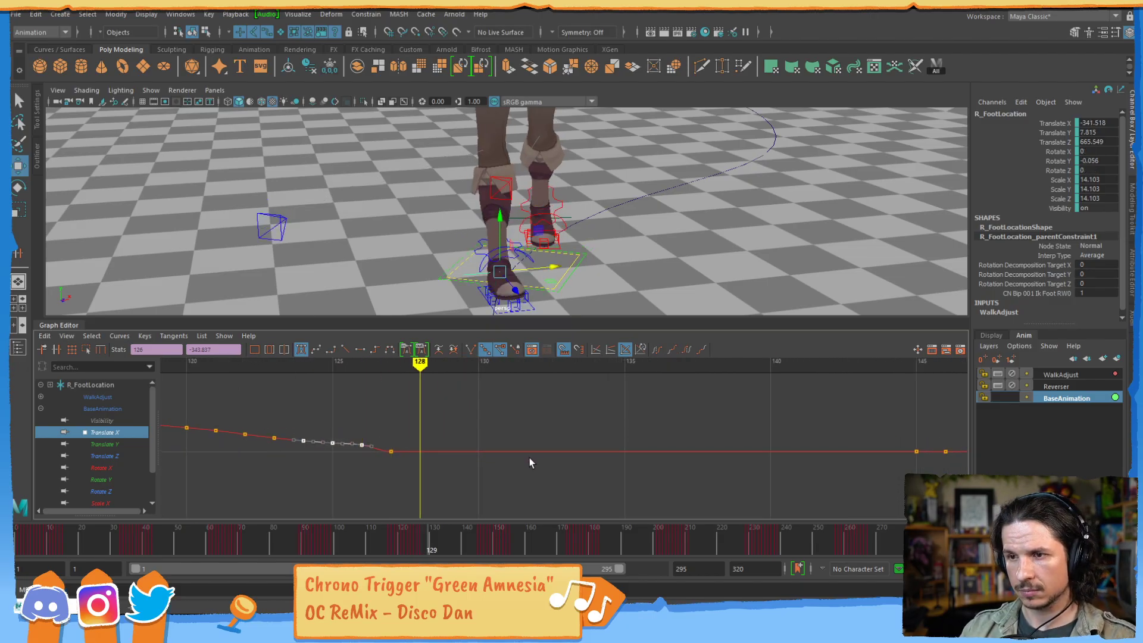
key(alt+comma)
key(alt+comma)
key(alt+comma)
key(alt+comma)
key(alt+comma)
key(alt+comma)
key(alt+period)
key(alt+period)
key(alt+period)
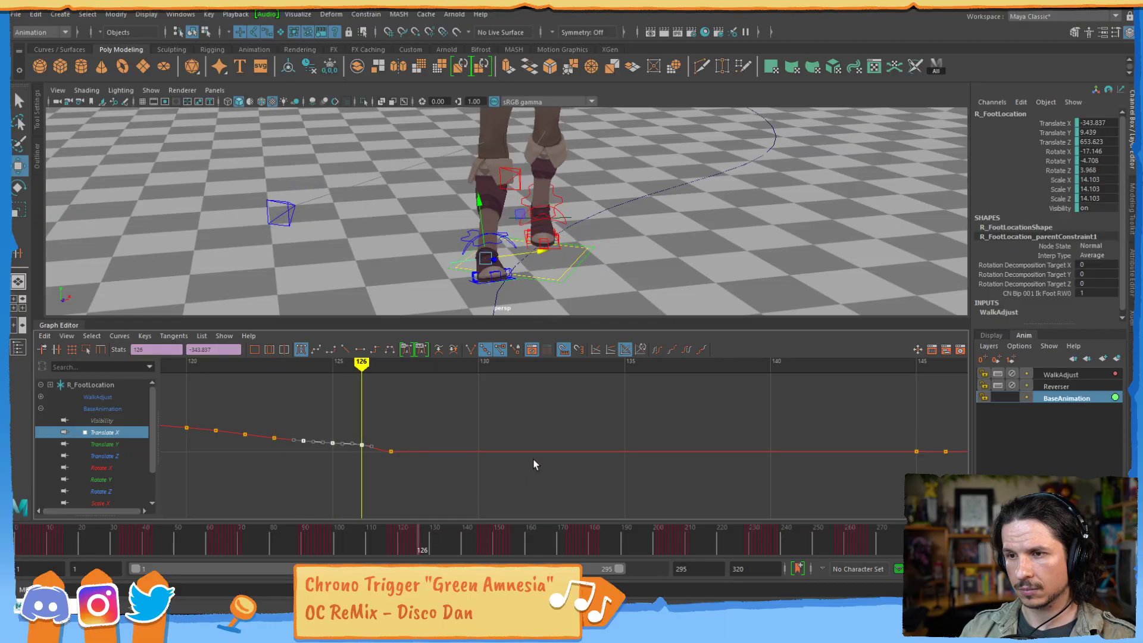
- At frame 122, set a key on the right foot control on the WalkAdjust layer
key(alt+comma)
key(alt+comma)
key(alt+comma)
key(alt+comma)
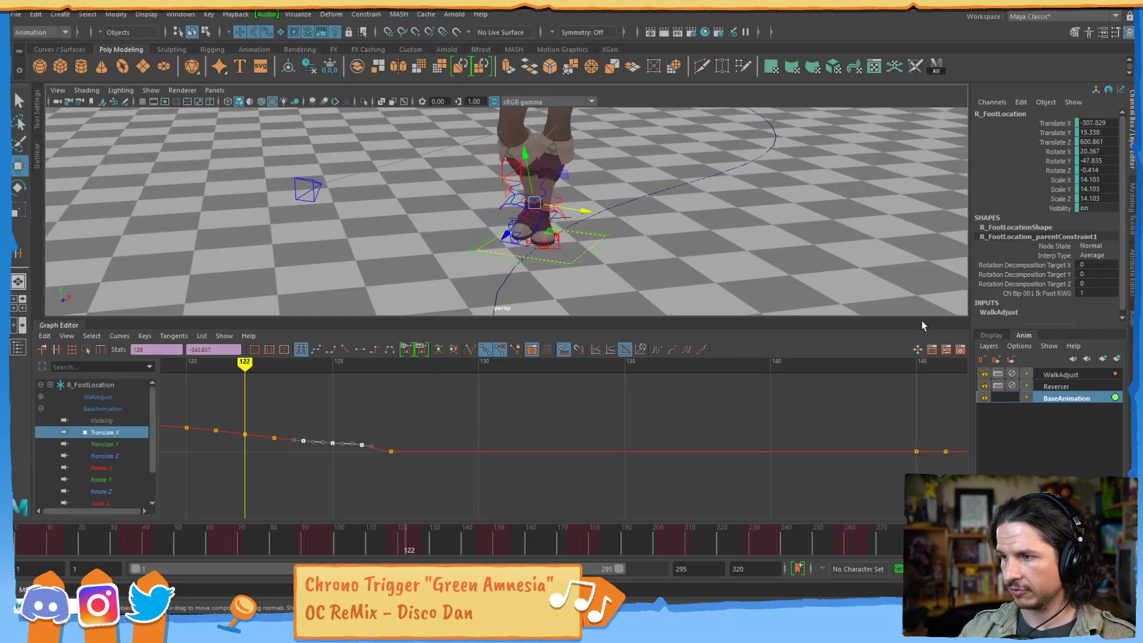
click(1084, 376)
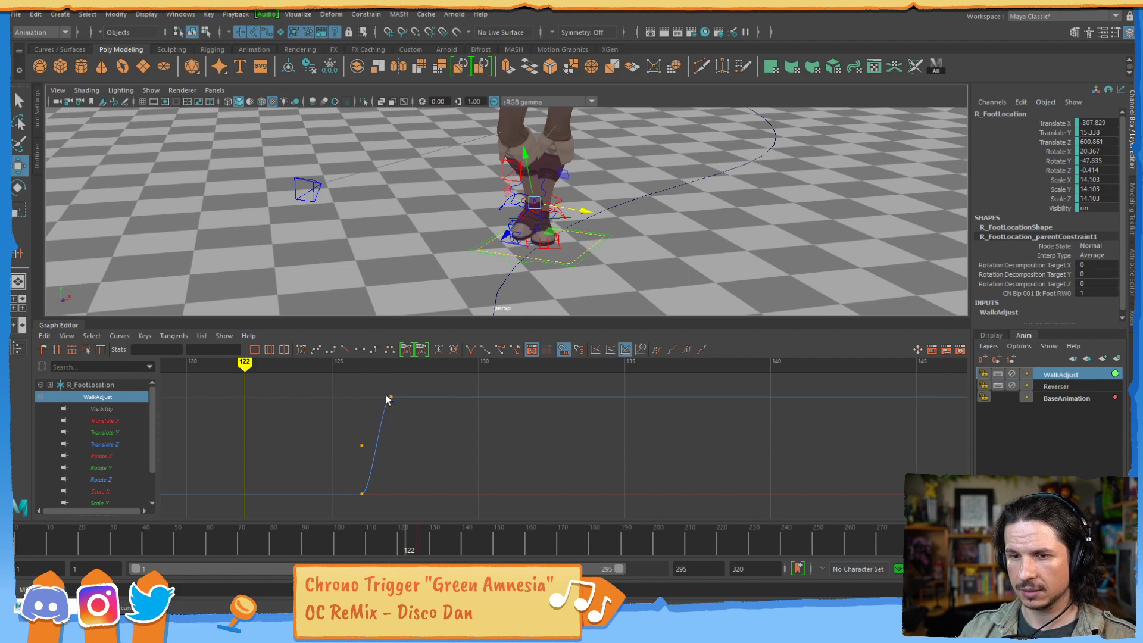
key(s)
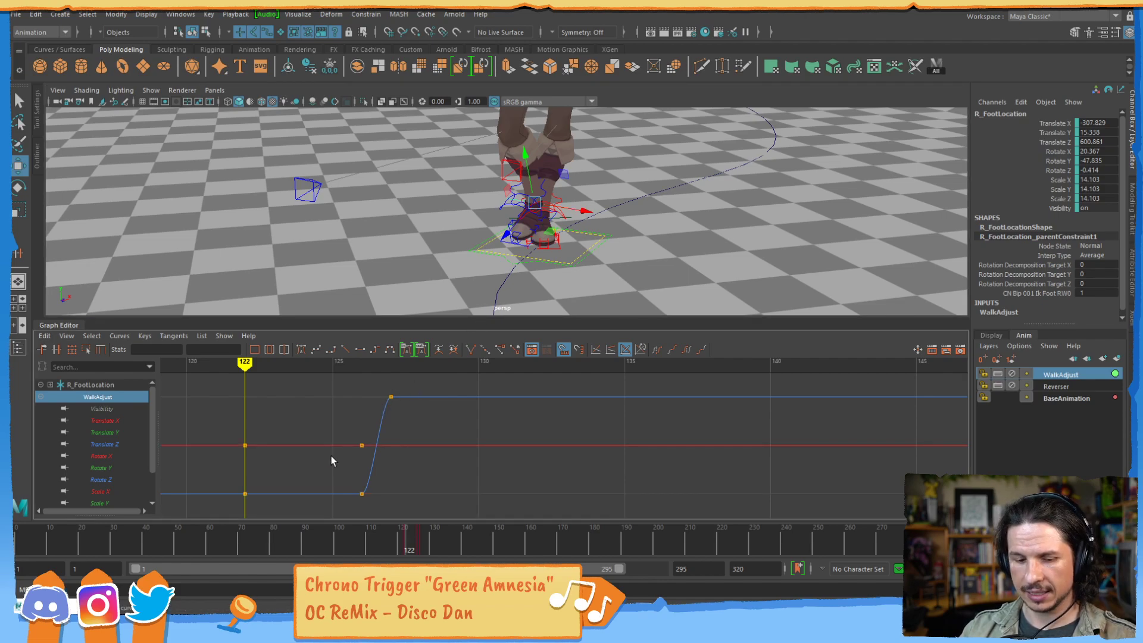
- At frame 126, move the right foot control sideways to a Translate X of about -335.1 on WalkAdjust
key(alt+period)
key(alt+period)
key(alt+period)
key(alt+period)
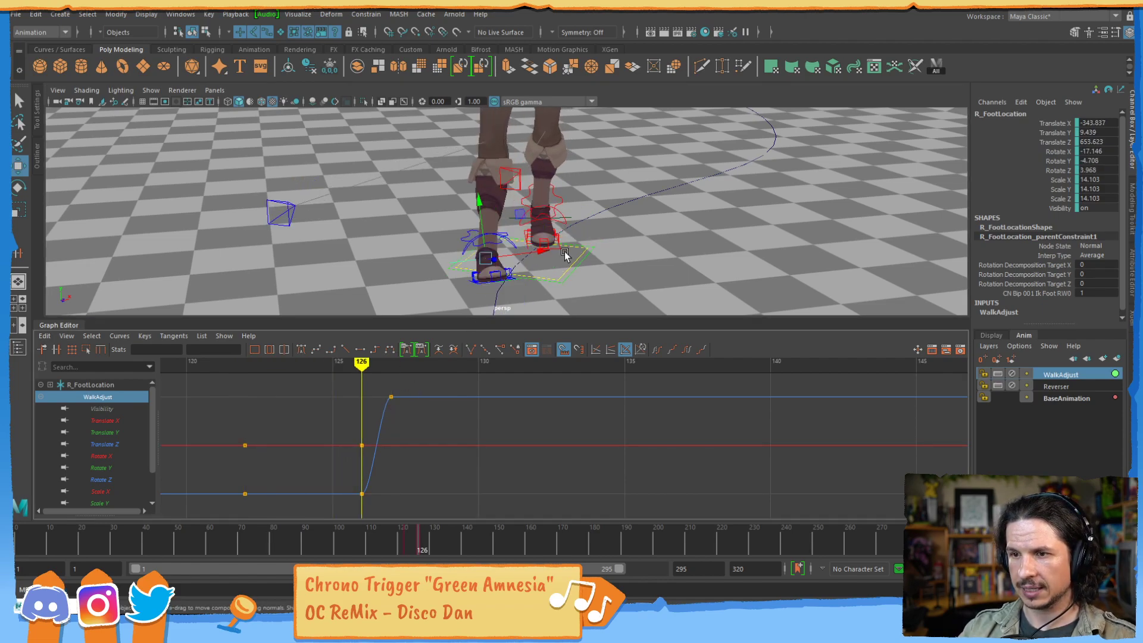
drag(546, 253, 564, 249)
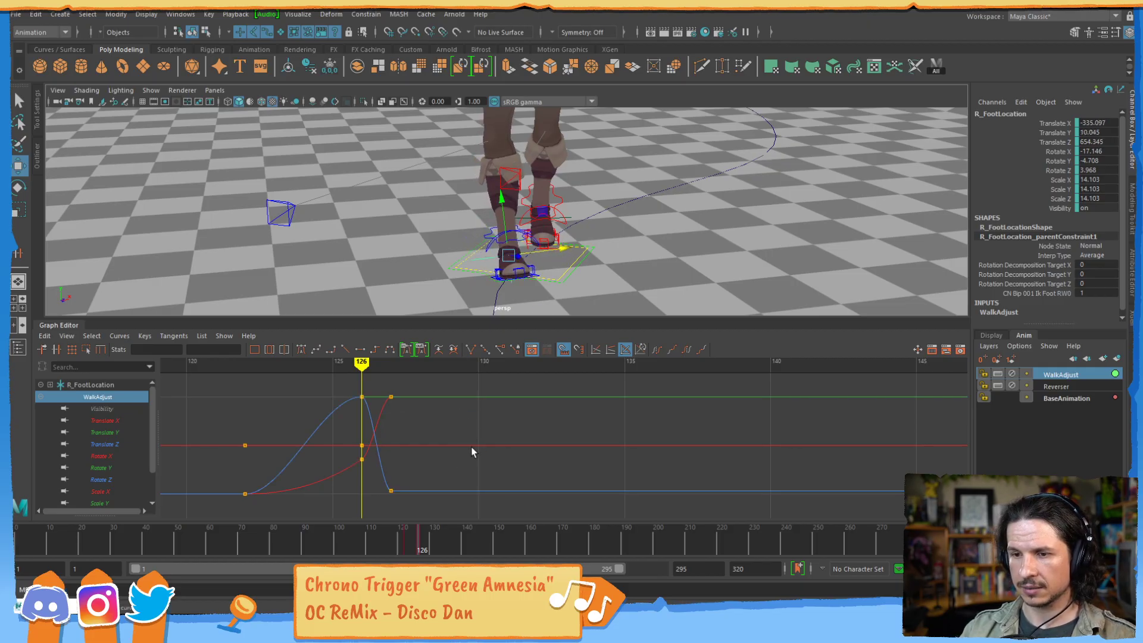
- Examine the right foot's WalkAdjust curves from frame 122 to 127 and step through the surrounding frames to check the new placement
scroll(496, 397, down, 5)
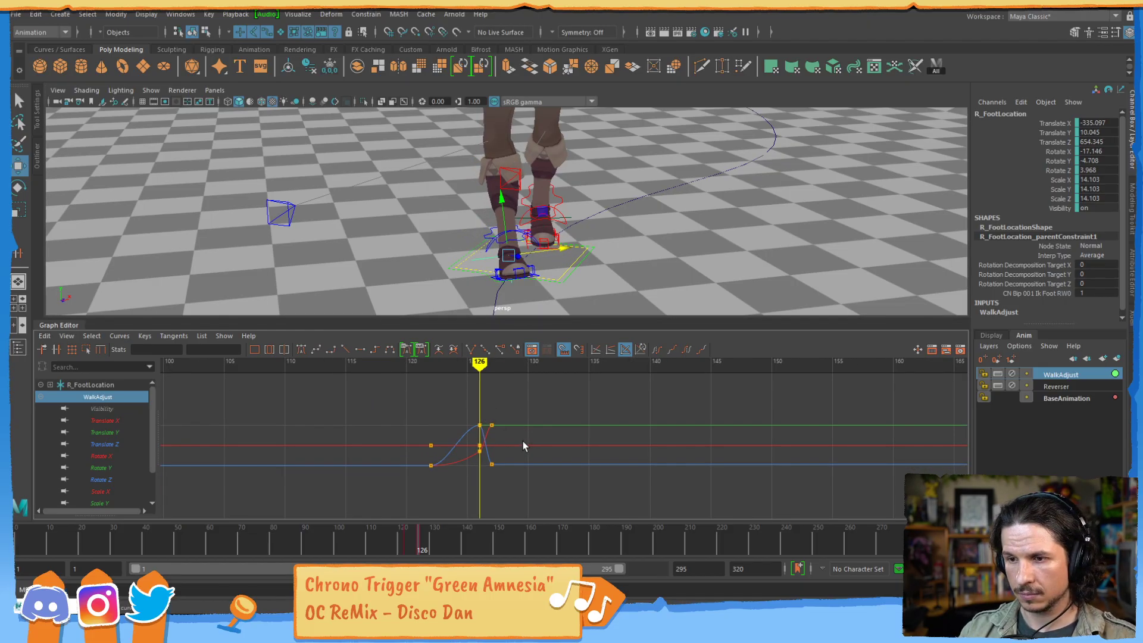
key(f)
scroll(775, 401, down, 6)
alt+shift+right_drag(704, 431, 721, 433)
alt+middle_drag(691, 438, 572, 428)
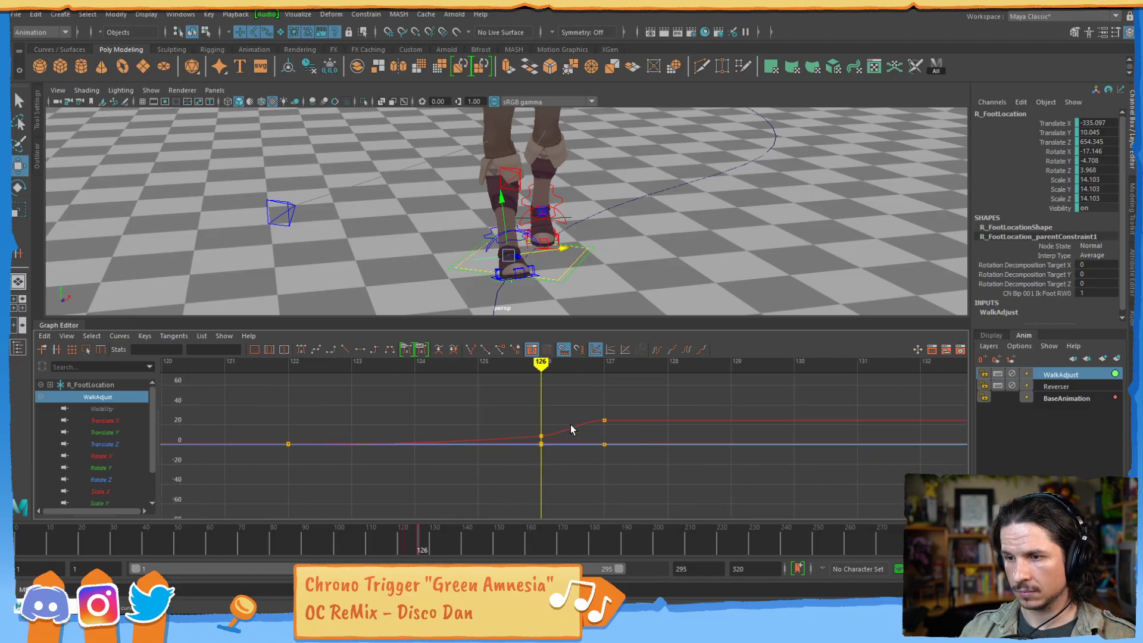
scroll(572, 428, up, 5)
key(alt+period)
key(alt+period)
key(alt+comma)
key(alt+comma)
key(alt+comma)
key(alt+comma)
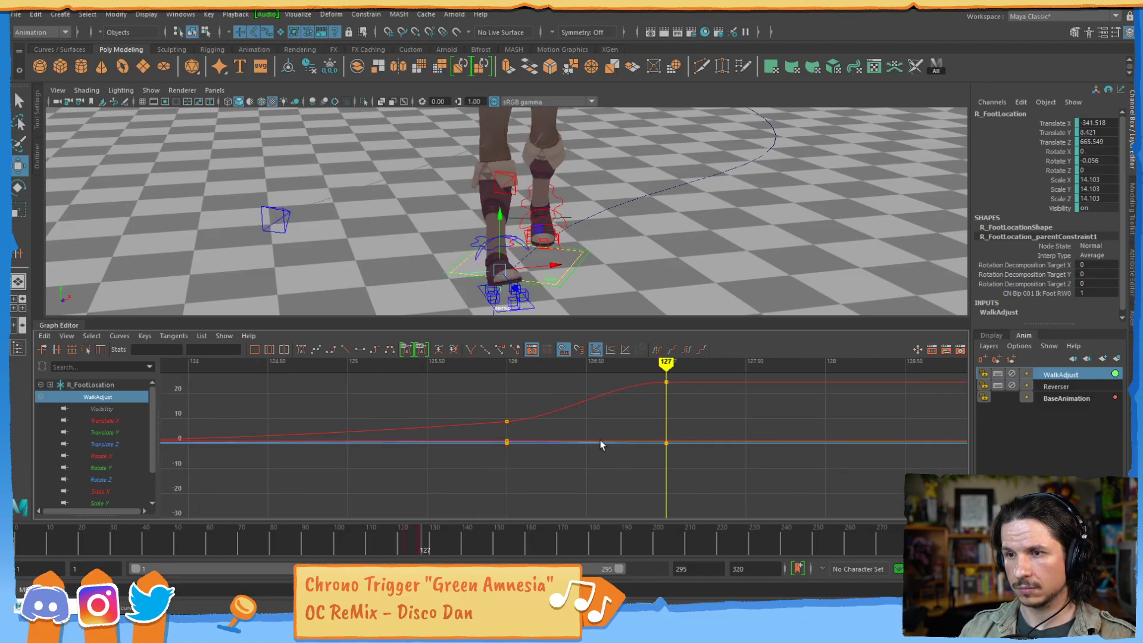
key(alt+period)
key(alt+period)
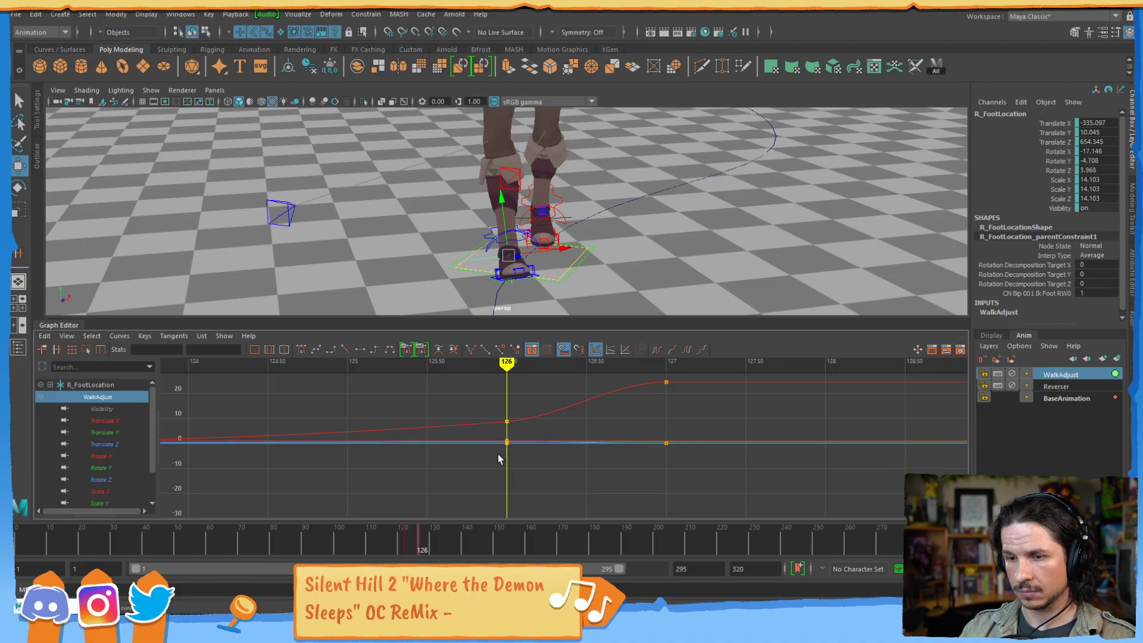
- At frame 126, shift the right foot control sideways to a Translate X of about -338.3 on WalkAdjust
drag(549, 238, 554, 251)
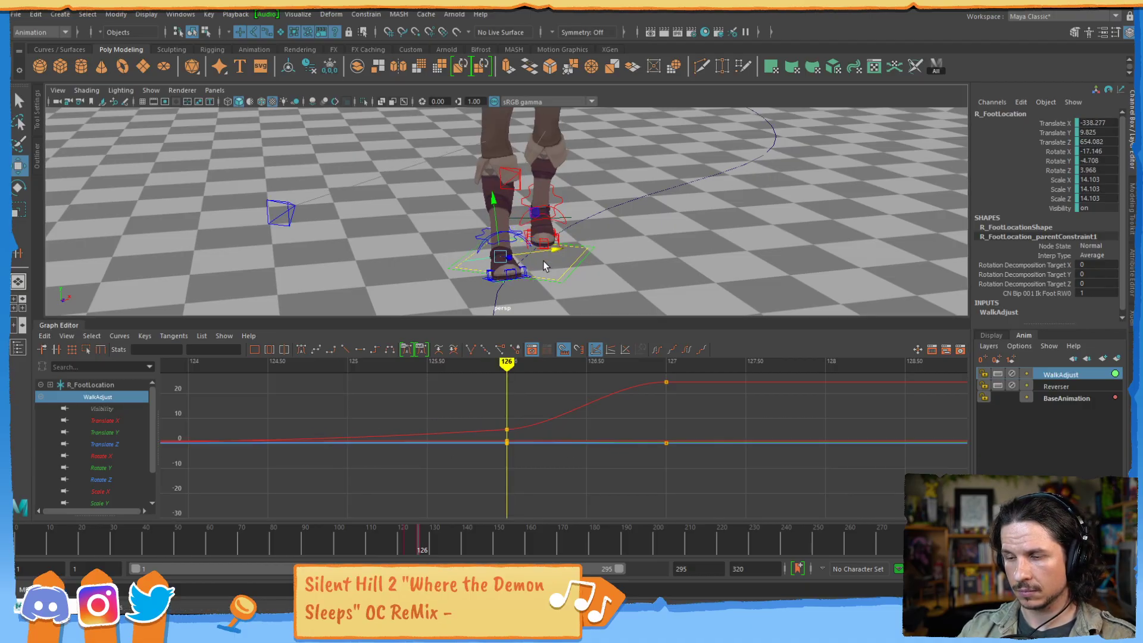
key(alt+comma)
key(alt+period)
- Delete the right foot's WalkAdjust key at frame 127 and return to frame 126
key(alt+period)
right_click(425, 539)
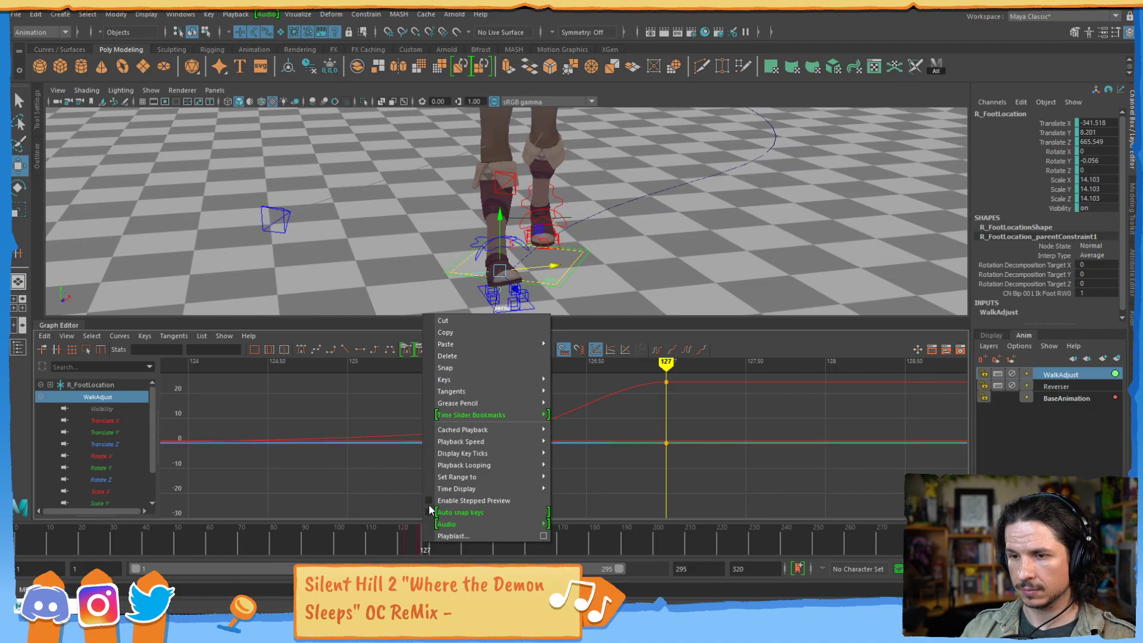
click(465, 368)
key(ctrl+z)
key(alt+comma)
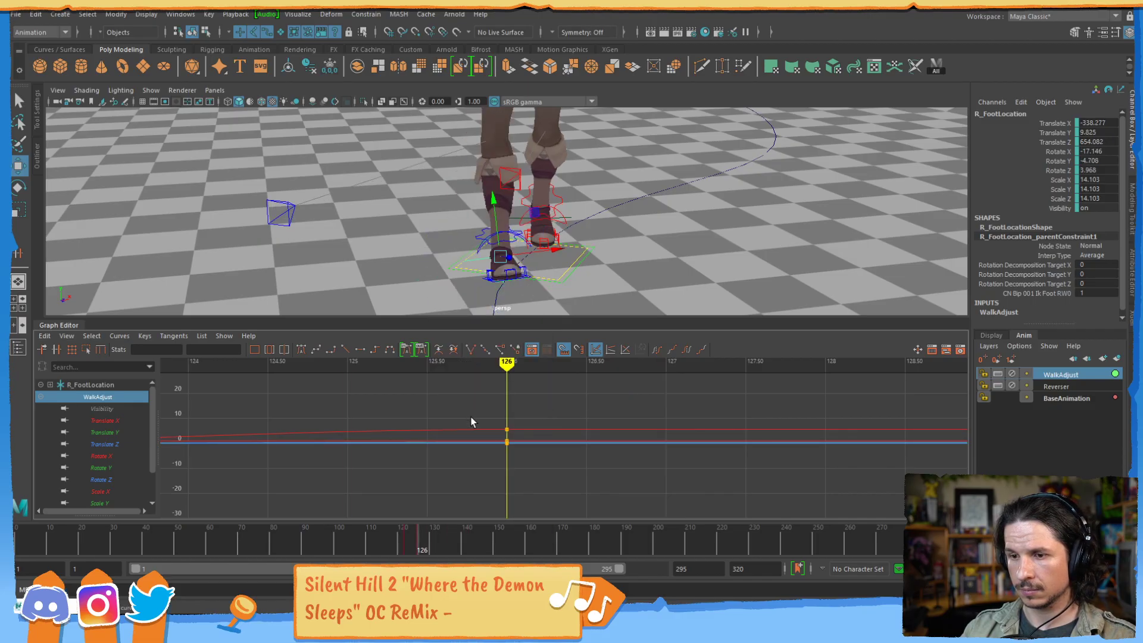
- At frame 127, move the right foot control sideways to a Translate X of about -341.5 on WalkAdjust
key(alt+comma)
key(alt+comma)
key(alt+period)
key(alt+period)
key(alt+period)
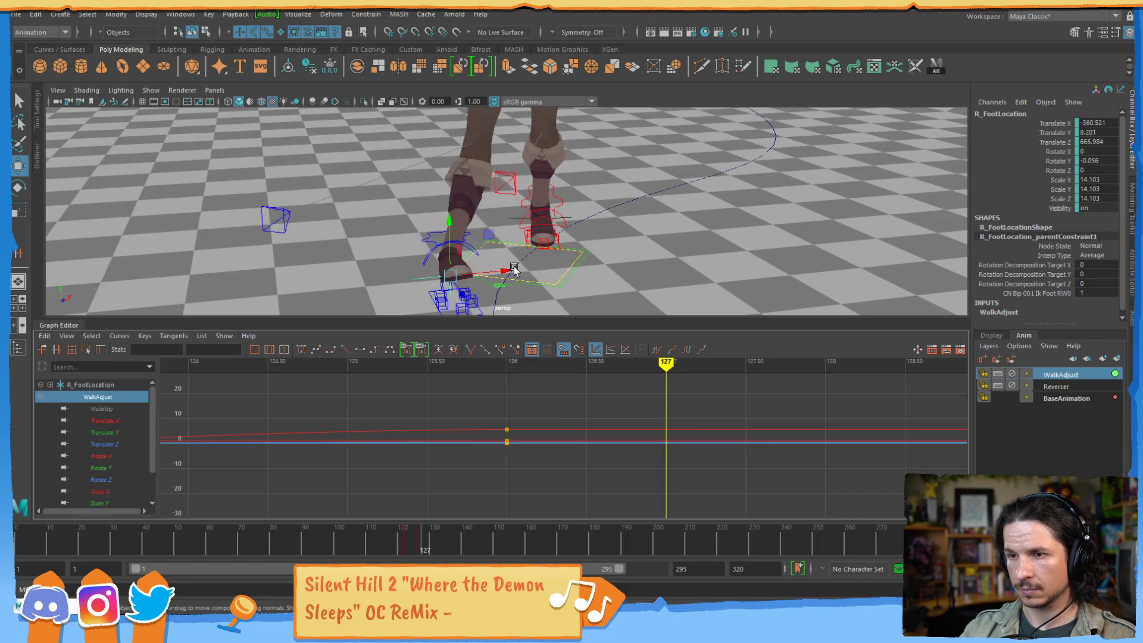
drag(519, 266, 548, 263)
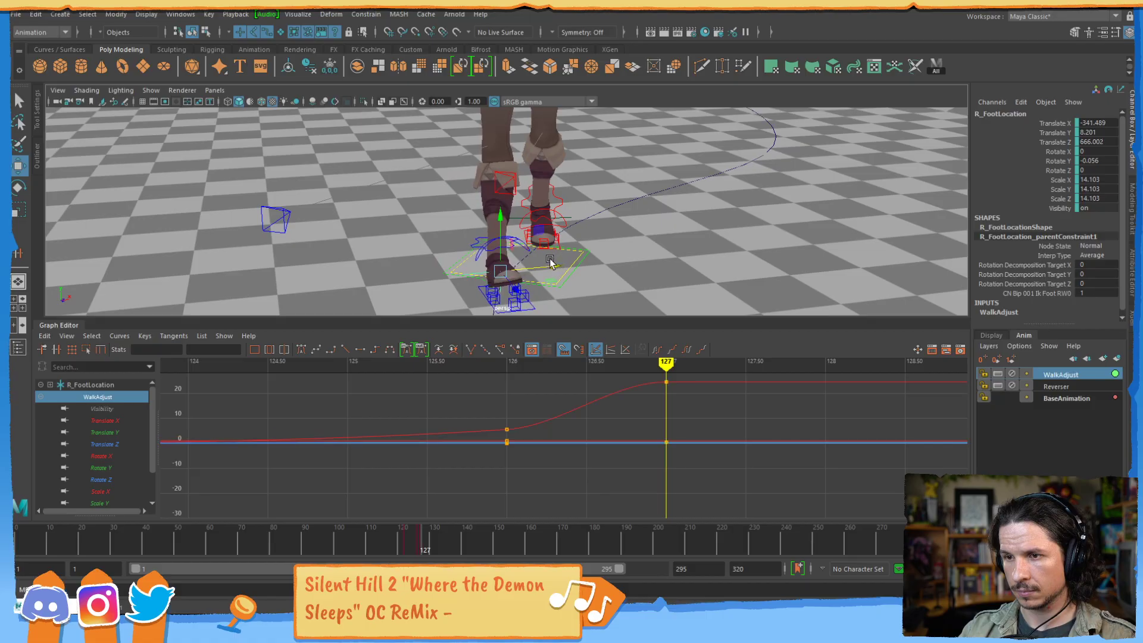
- Step through frames 122 to 129 to check the right foot's motion into its new placement
key(alt+comma)
key(alt+comma)
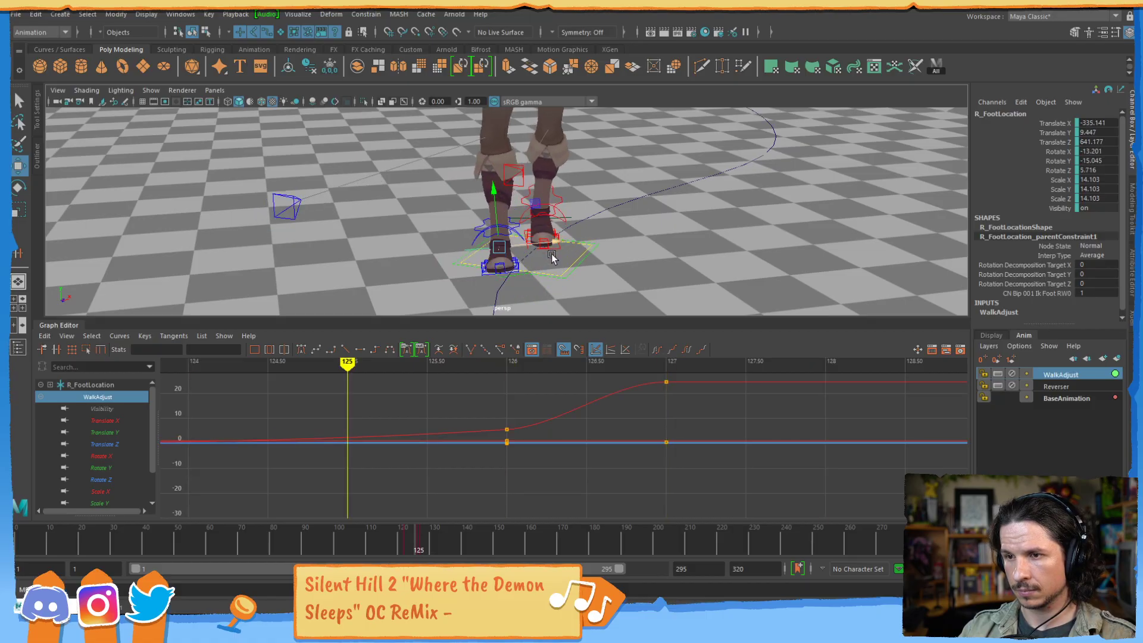
key(alt+period)
key(alt+period)
key(alt+comma)
key(alt+period)
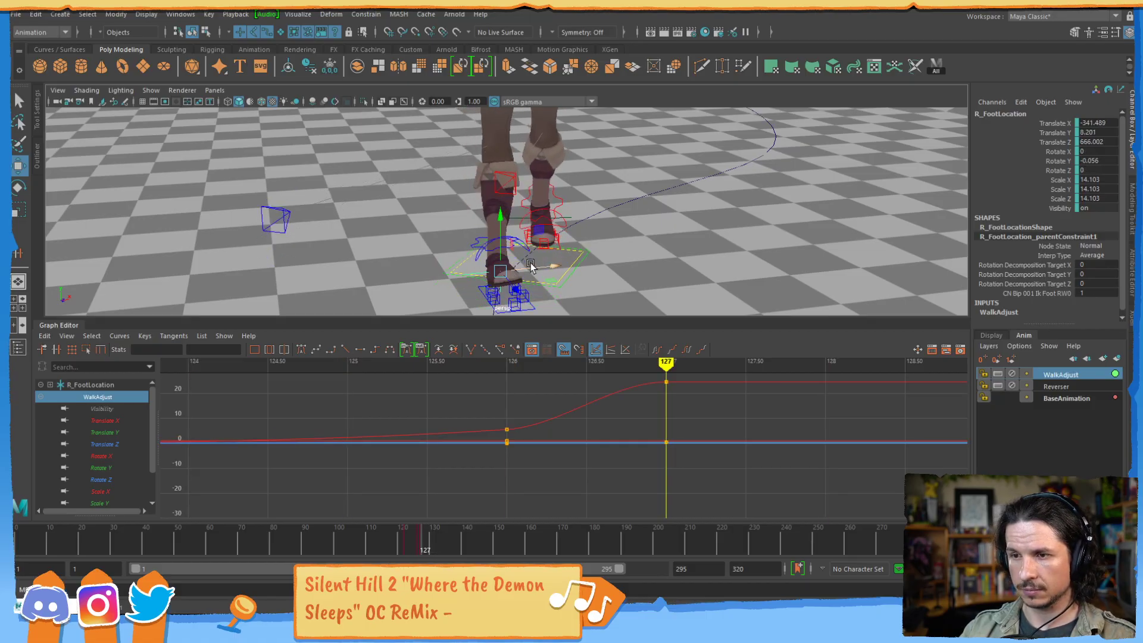
key(alt+comma)
key(alt+comma)
key(alt+comma)
key(alt+comma)
key(alt+comma)
key(alt+period)
key(alt+period)
key(alt+period)
key(alt+period)
key(alt+period)
key(alt+period)
key(alt+period)
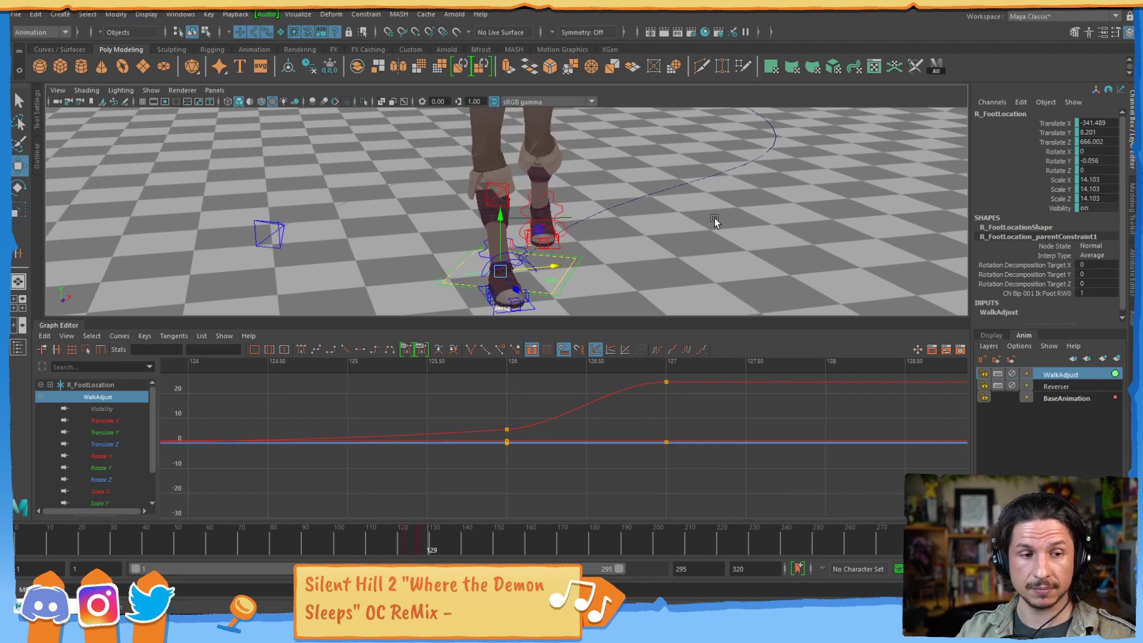
- Review the walk from a wider side view, stepping and scrubbing on from frame 129 to frame 146
alt+right_drag(772, 207, 691, 196)
alt+drag(691, 197, 790, 189)
alt+right_drag(790, 189, 669, 195)
alt+middle_drag(669, 195, 653, 219)
alt+right_drag(654, 219, 545, 214)
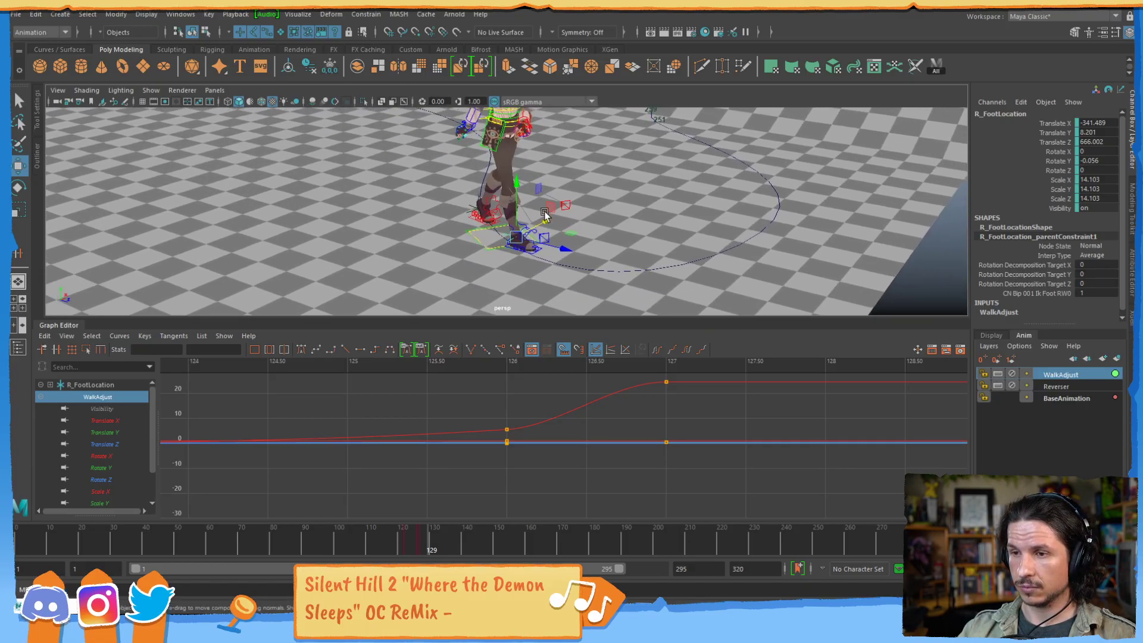
key(alt+period)
key(alt+period)
key(alt+period)
key(alt+period)
key(alt+period)
key(alt+period)
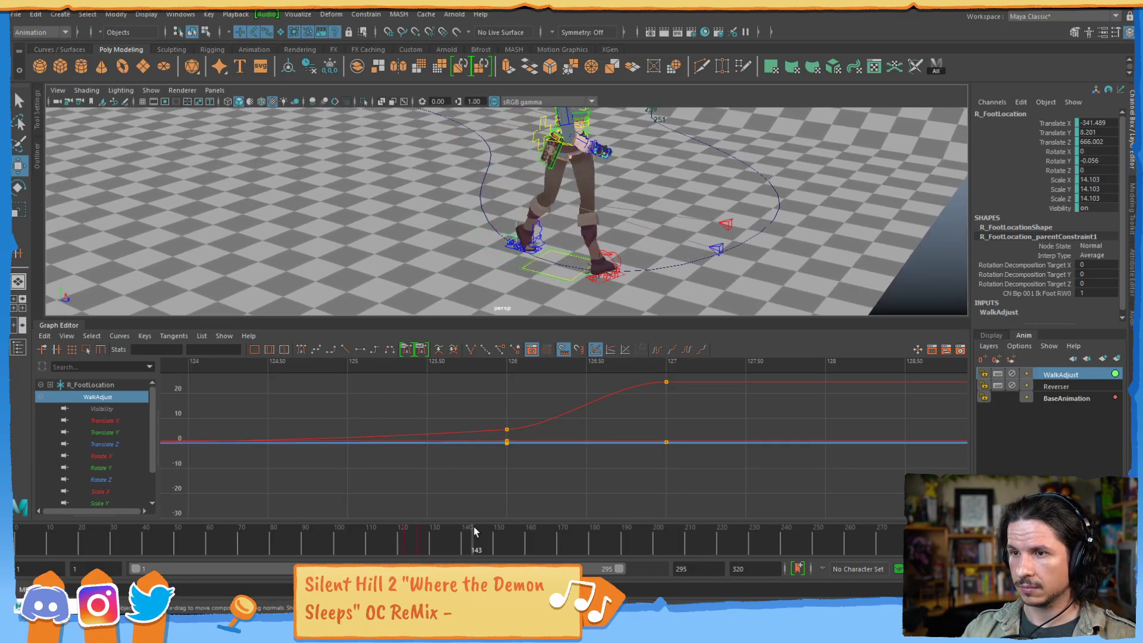
drag(440, 529, 486, 514)
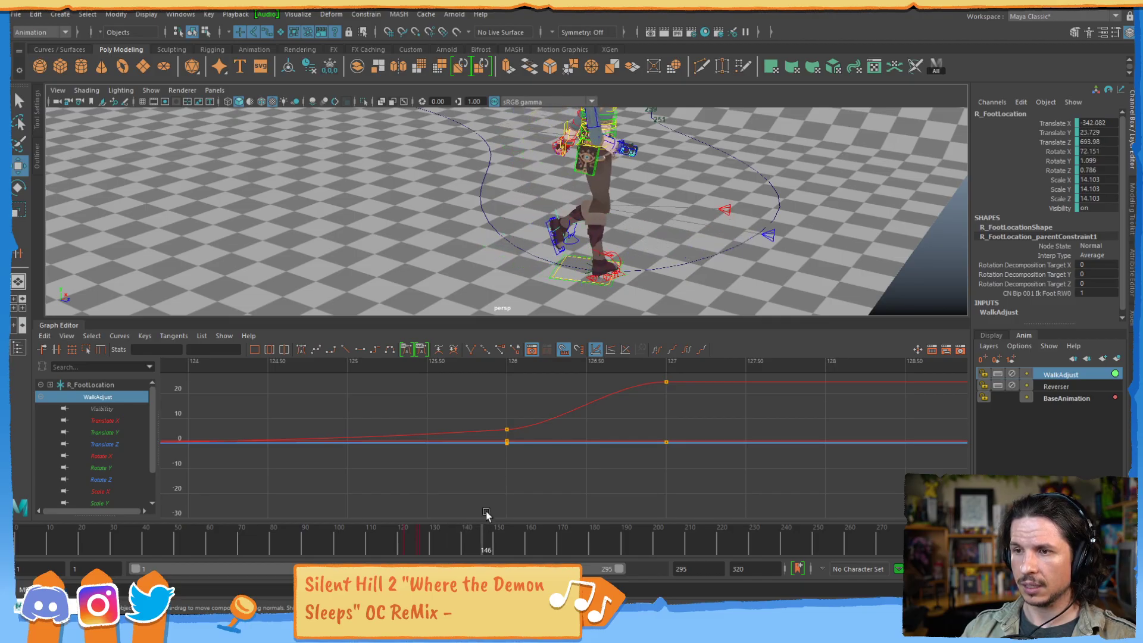
- At frame 147, shift the character's COG control sideways to a Translate X of about -14.5 on WalkAdjust
alt+drag(675, 249, 474, 203)
click(497, 234)
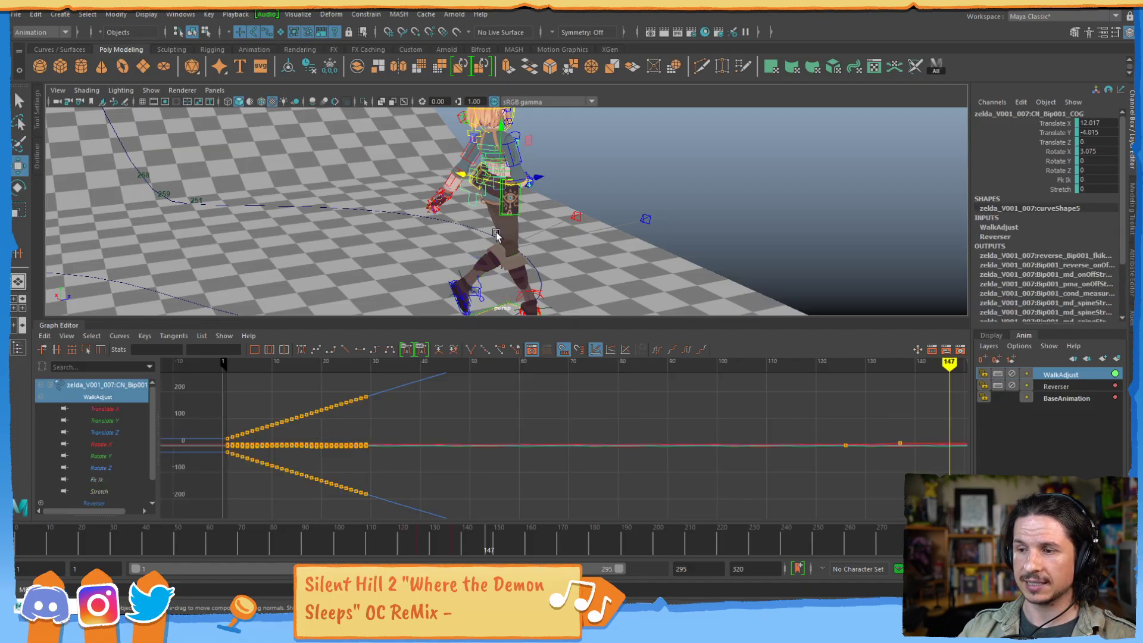
alt+middle_drag(810, 423, 623, 412)
mouse_move(603, 291)
alt+mouse_down()
mouse_move(574, 252)
mouse_move(569, 214)
alt+mouse_up()
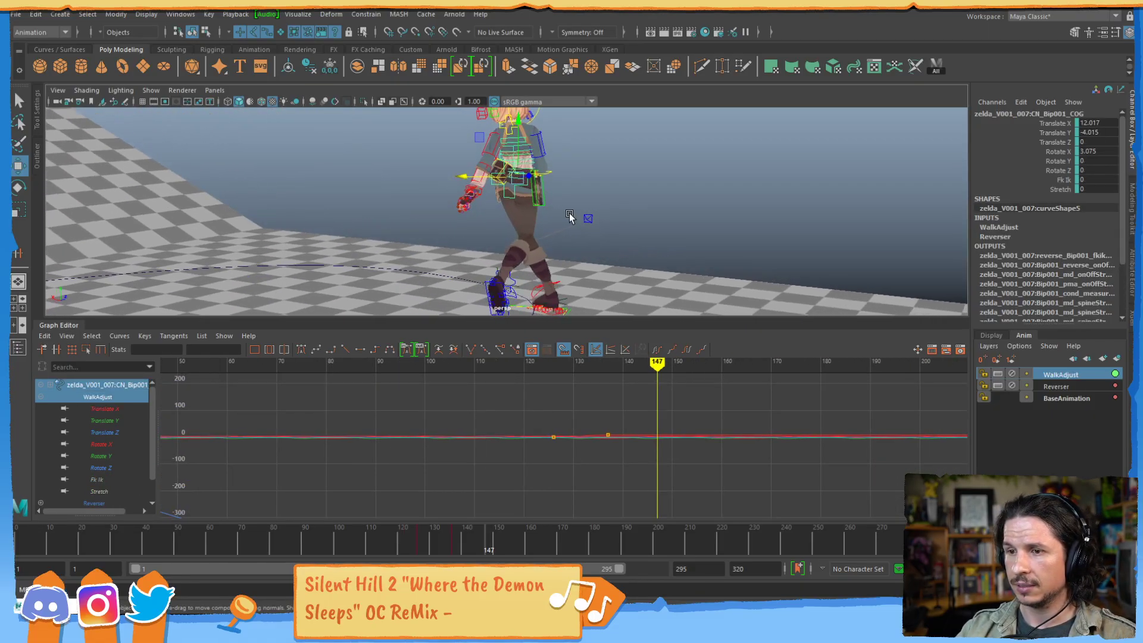
drag(474, 177, 498, 177)
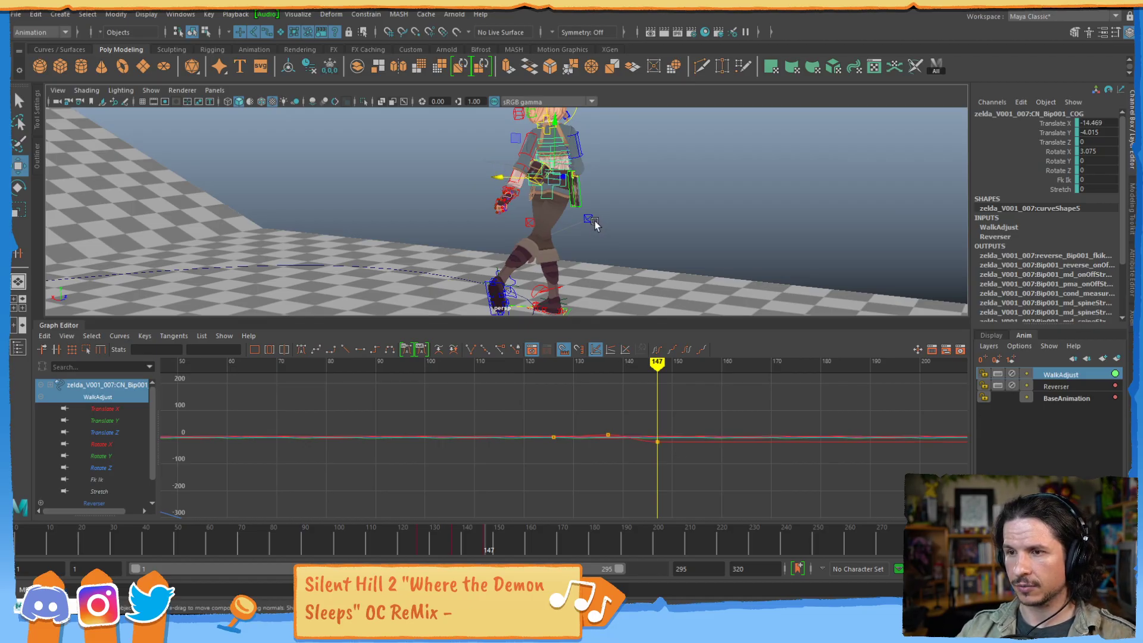
- Step through frames 136 to 145 from above to check the body's shifted weight against the feet
mouse_move(594, 221)
alt+mouse_down()
mouse_move(590, 277)
mouse_move(599, 219)
mouse_move(574, 214)
alt+mouse_up()
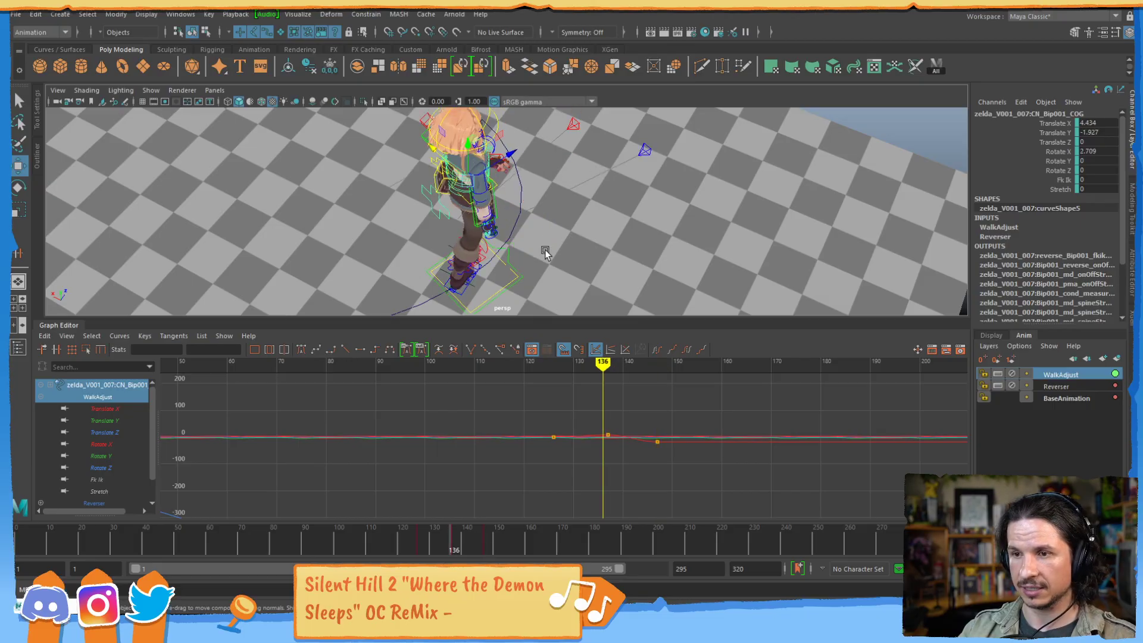
key(alt+.)
key(alt+.)
key(alt+.)
key(alt+.)
key(alt+.)
key(alt+.)
key(alt+.)
key(alt+.)
key(alt+.)
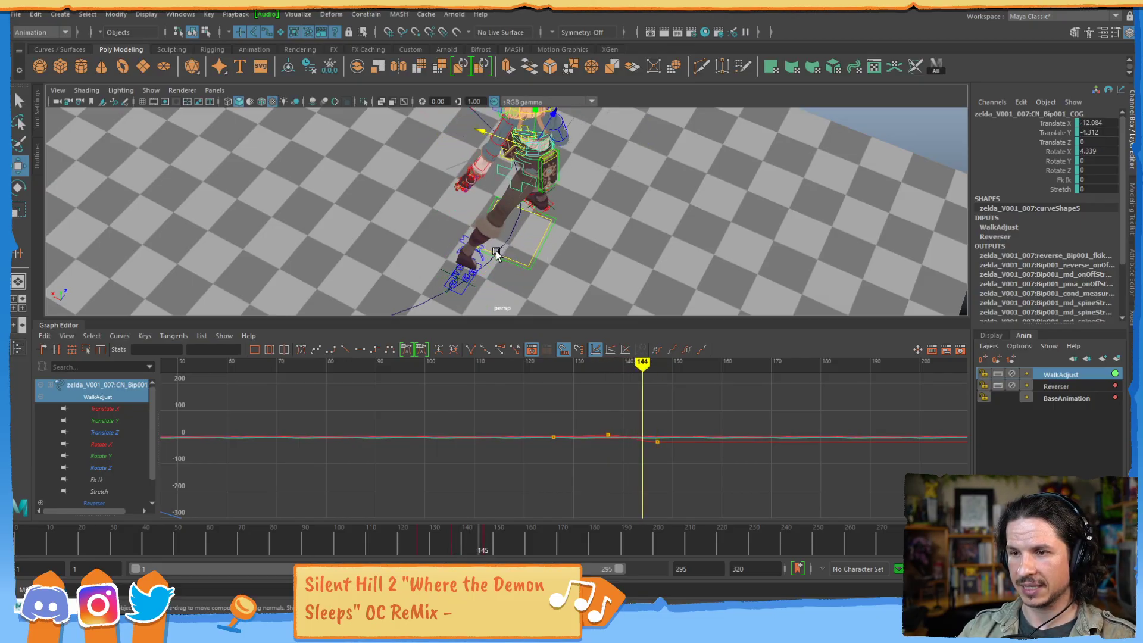
key(alt+.)
- At frame 149, move the right foot control sideways to a Translate X of about -381.3 on WalkAdjust
click(469, 287)
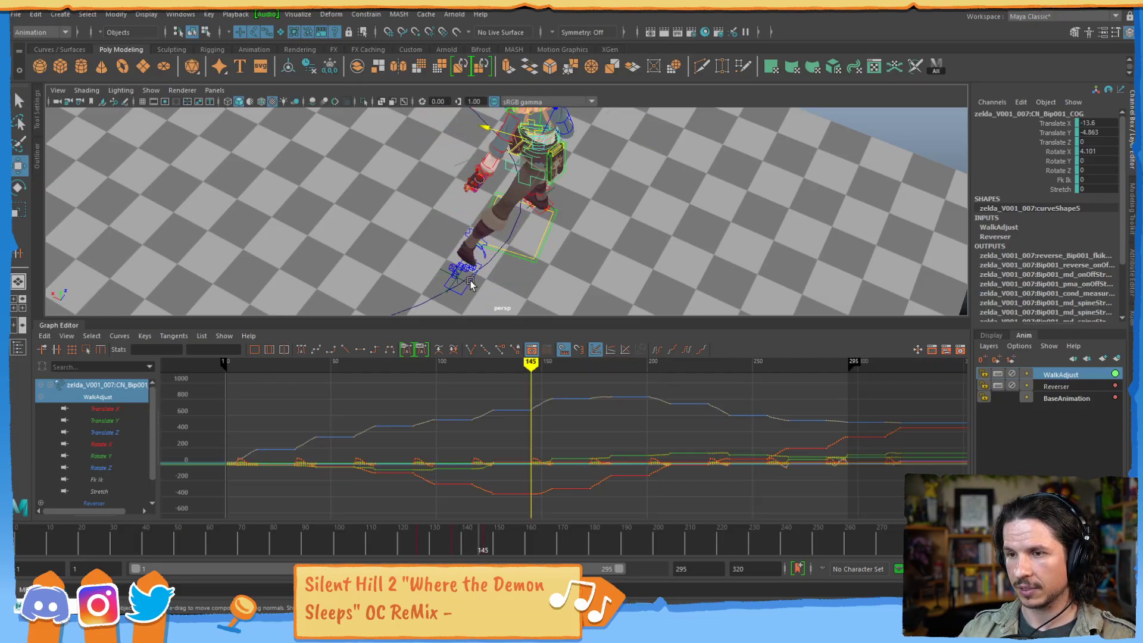
key(alt+.)
key(alt+.)
key(alt+.)
key(alt+.)
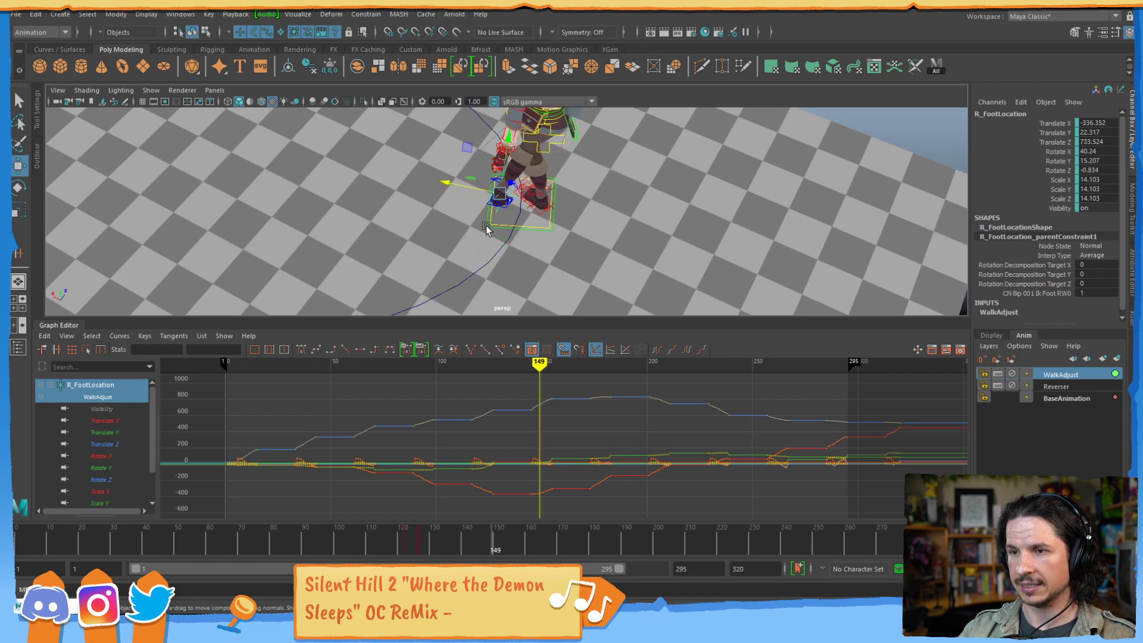
middle_drag(446, 184, 509, 199)
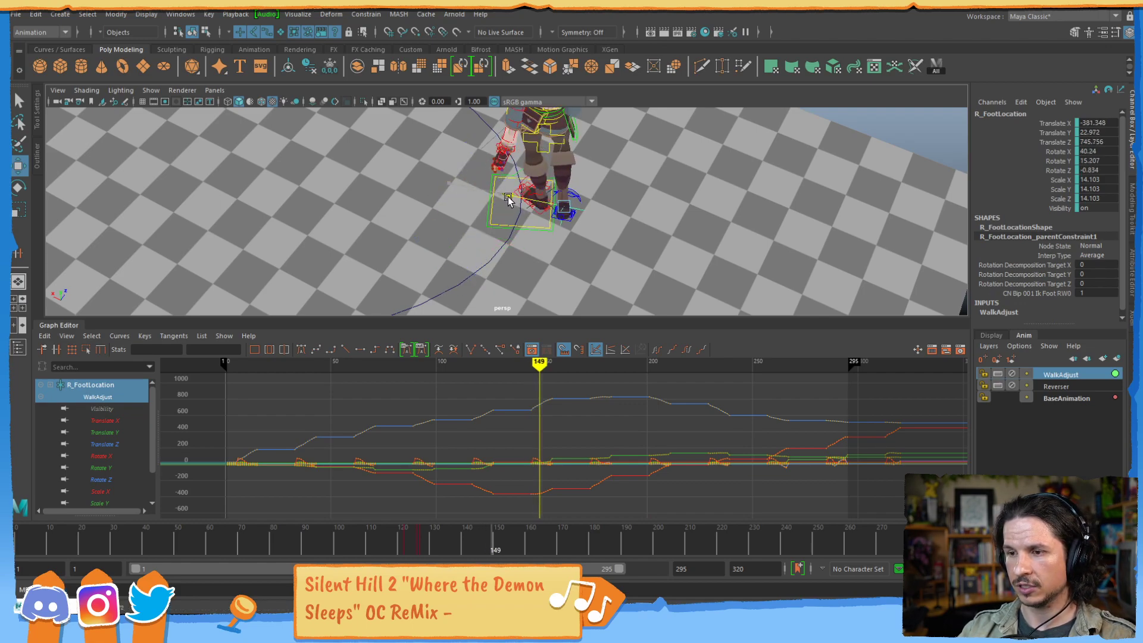
- Step back through the frames from 149 toward 128 to examine the right foot for sliding while planted
key(alt+)
key(alt+)
key(alt+)
key(alt+)
key(alt+)
key(alt+)
key(alt+)
key(alt+)
key(alt+)
key(alt+)
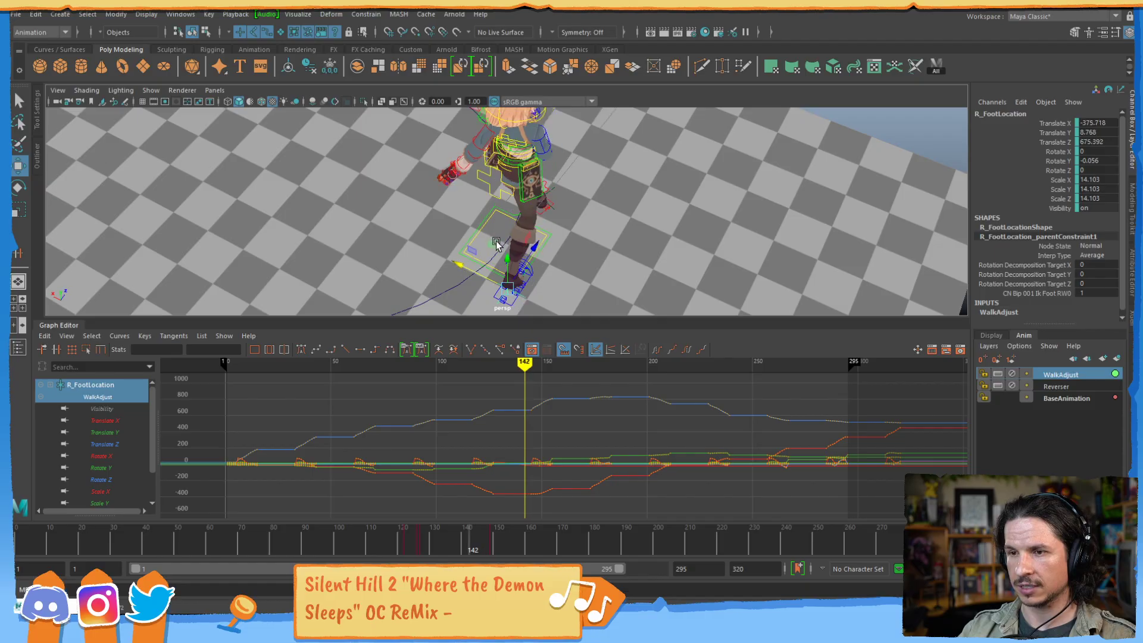
key(alt+)
key(alt+)
key(alt+)
key(alt+)
key(alt+)
key(alt+)
key(alt+)
key(alt+)
key(alt+)
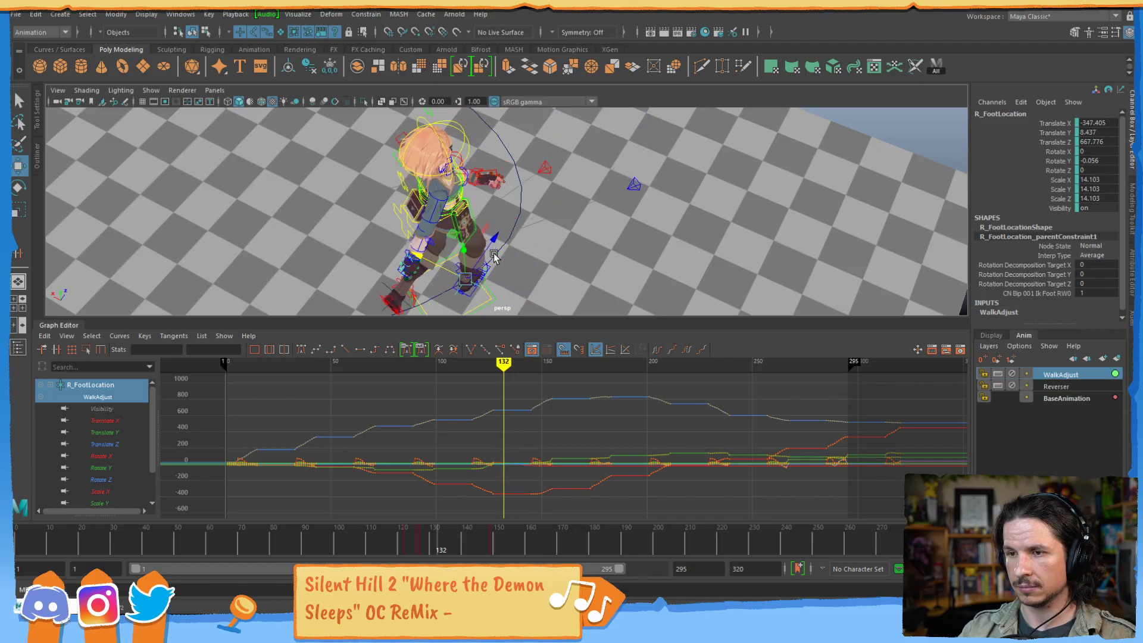
key(alt+)
key(alt+)
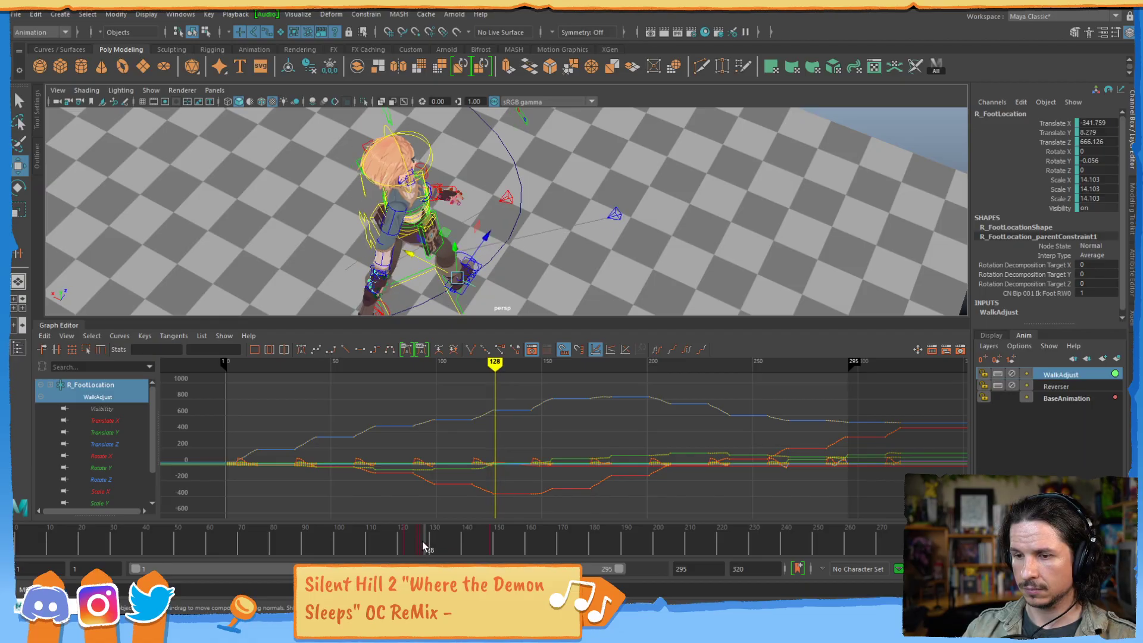
- Hold the right foot control's planted position from frame 128 through frame 145 on WalkAdjust
drag(420, 542, 482, 540)
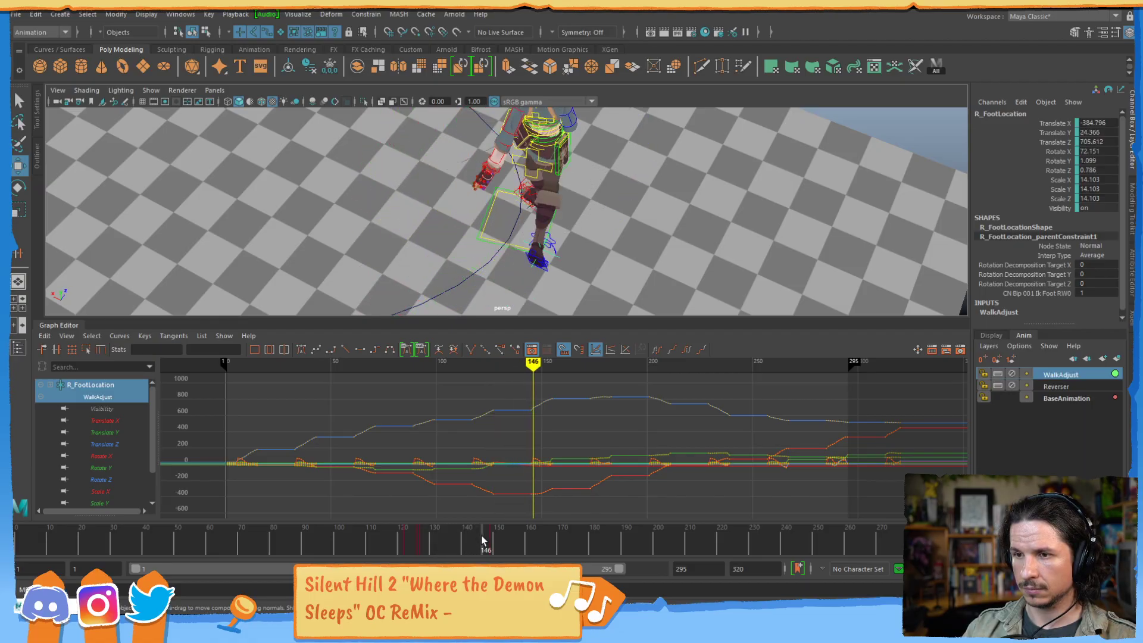
click(424, 546)
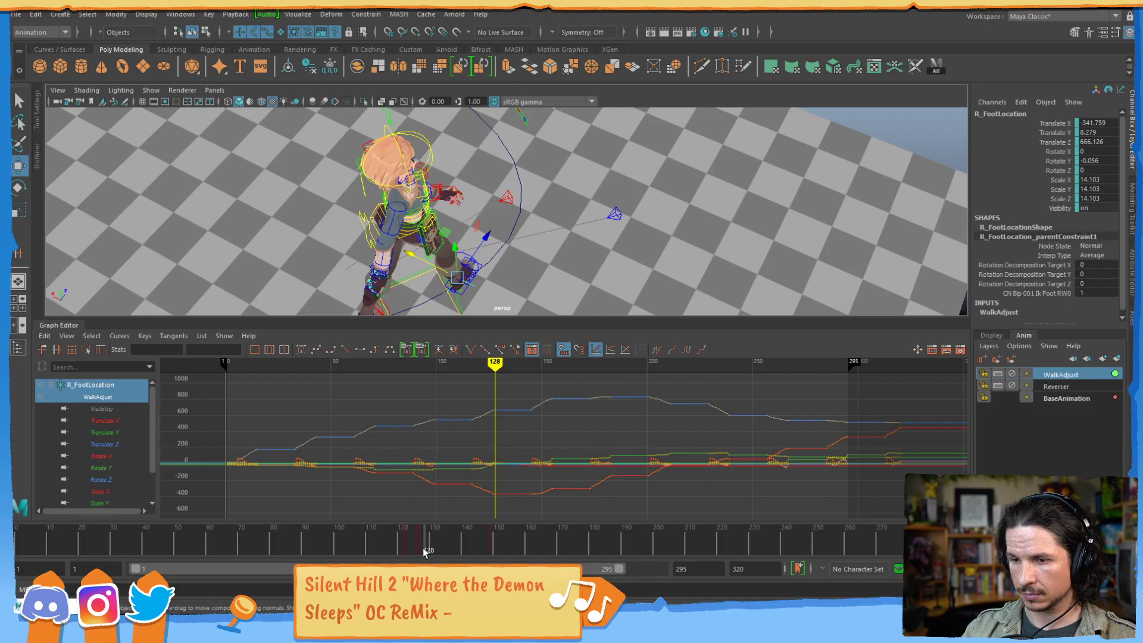
drag(423, 548, 484, 545)
- At frame 146, place the right foot control at a Translate X of about -349.1 and rotate it to a Rotate Y of about -21.8
alt+drag(614, 222, 527, 209)
key(e)
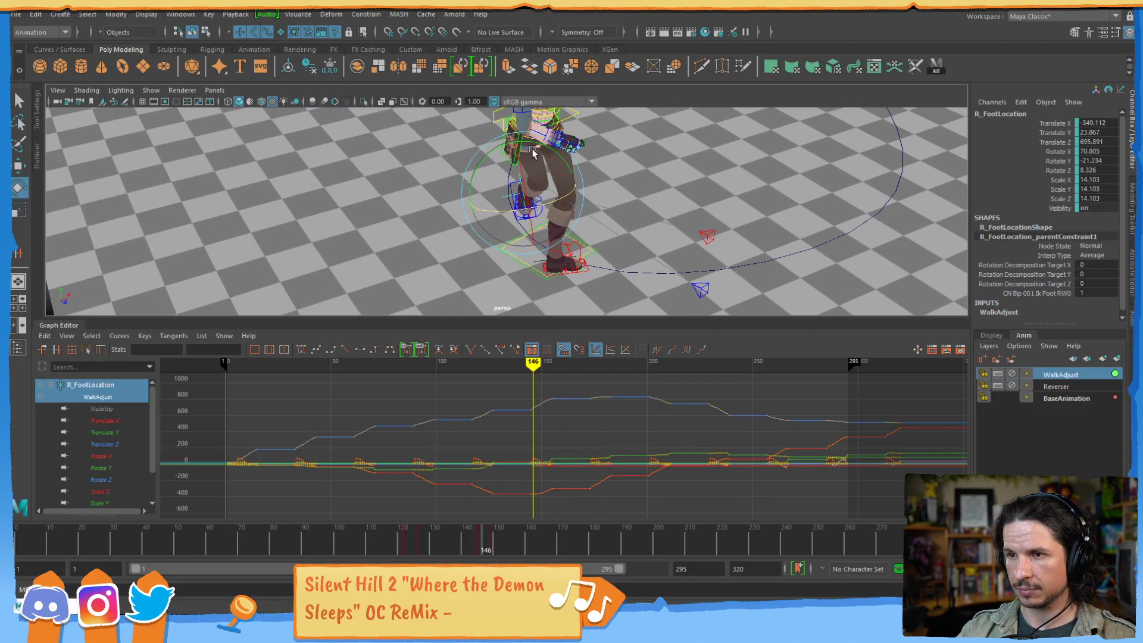
drag(532, 149, 534, 156)
key(w)
alt+drag(540, 233, 513, 210)
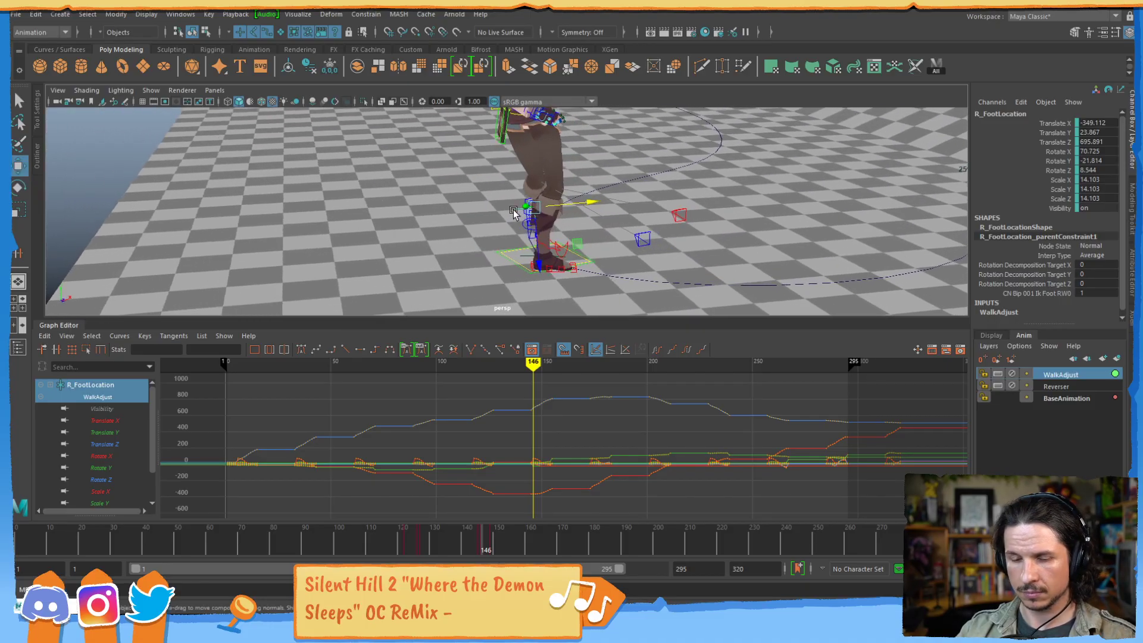
- Step back and forth through frames 134 to 146 from the side and behind to check the planted right foot and its lift-off
key(alt+comma)
key(alt+comma)
key(alt+comma)
key(alt+period)
key(alt+period)
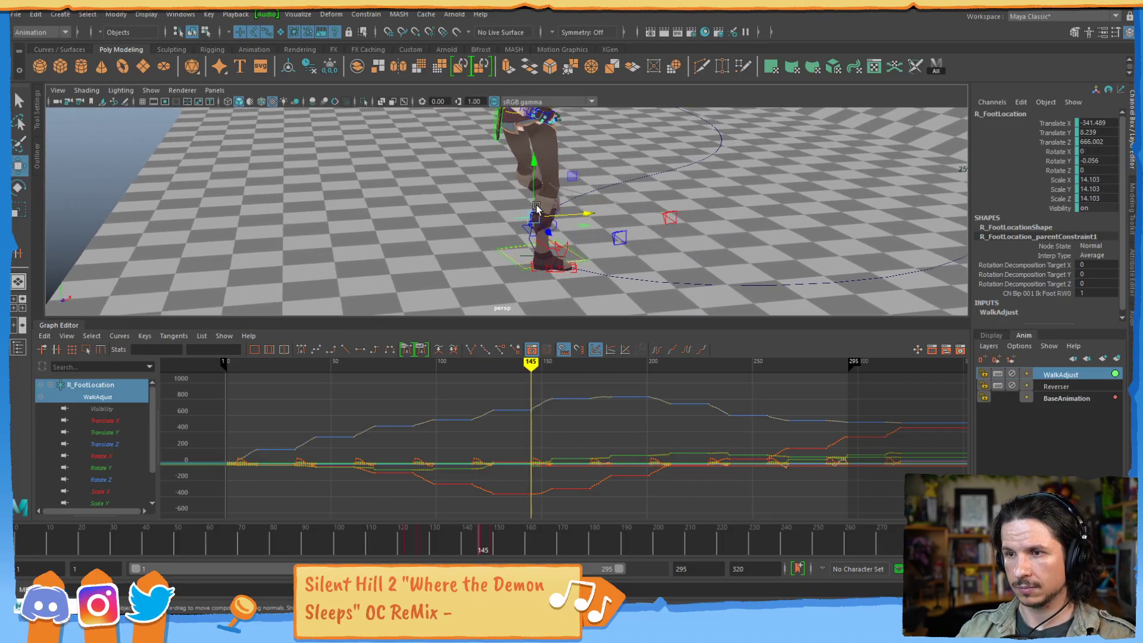
key(alt+period)
alt+drag(546, 177, 576, 228)
key(alt+comma)
key(alt+comma)
key(alt+comma)
key(alt+comma)
key(alt+comma)
key(alt+comma)
key(alt+comma)
key(alt+comma)
key(alt+comma)
key(alt+comma)
key(alt+comma)
key(alt+comma)
key(alt+comma)
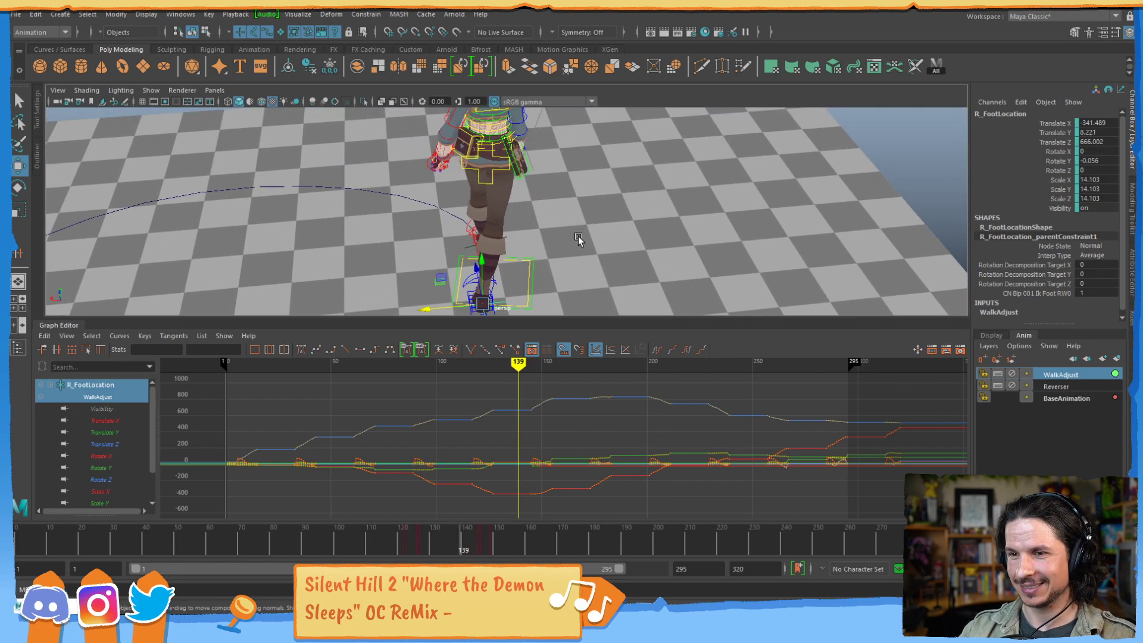
key(alt+period)
key(alt+period)
key(alt+period)
key(alt+period)
key(alt+period)
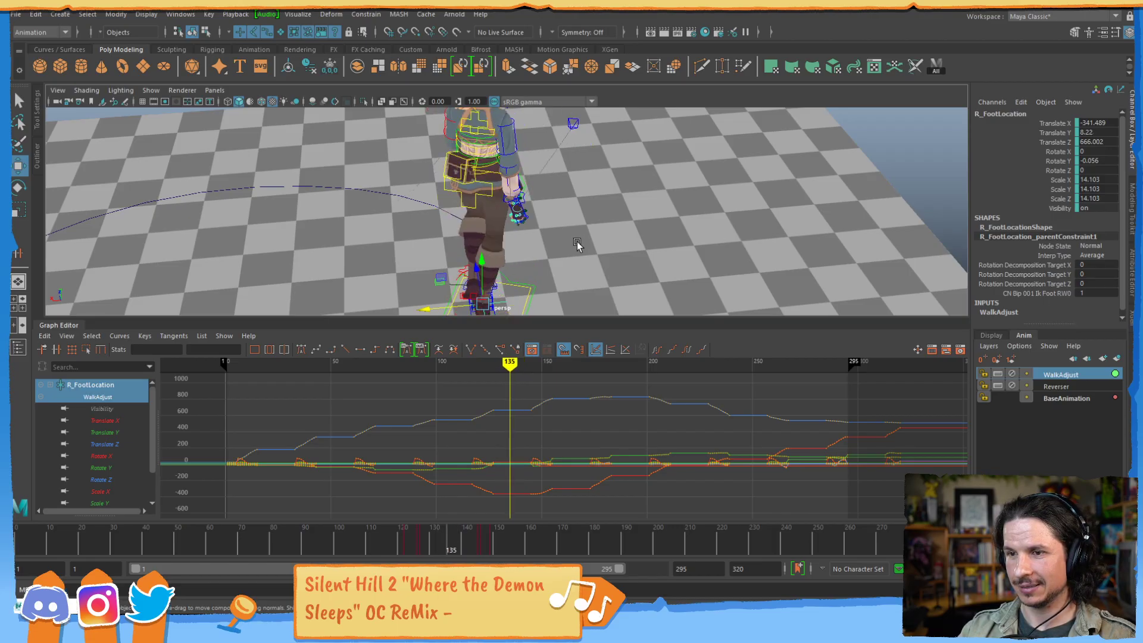
key(alt+comma)
key(alt+comma)
key(alt+comma)
key(alt+comma)
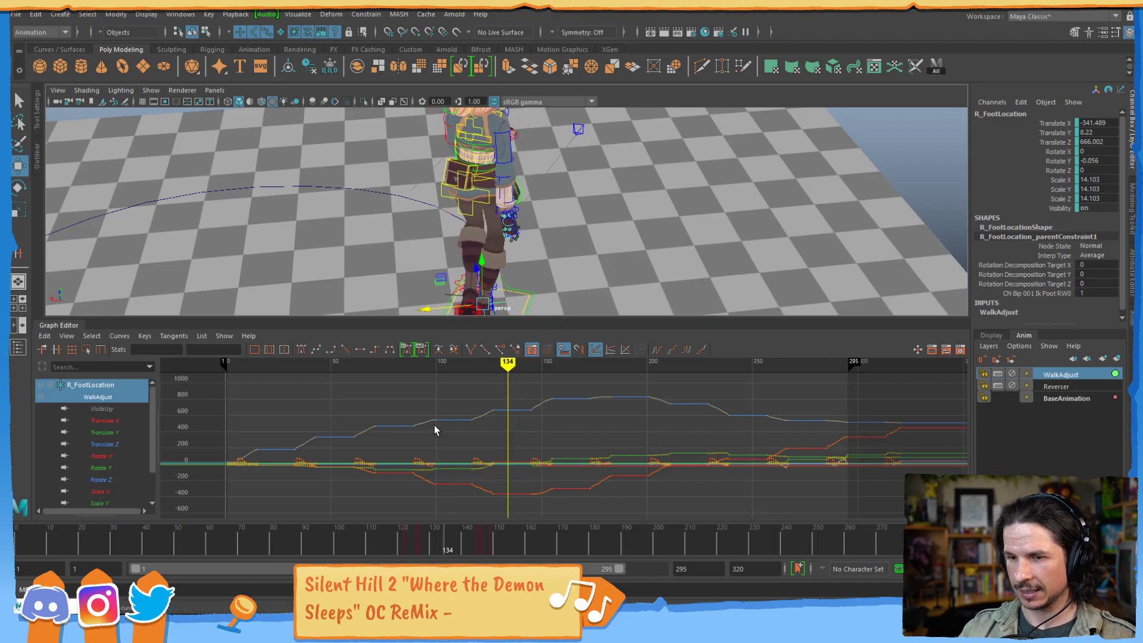
- Lower the right foot's WalkAdjust Translate X keys at frames 127 and 145 to about 18.0
click(103, 420)
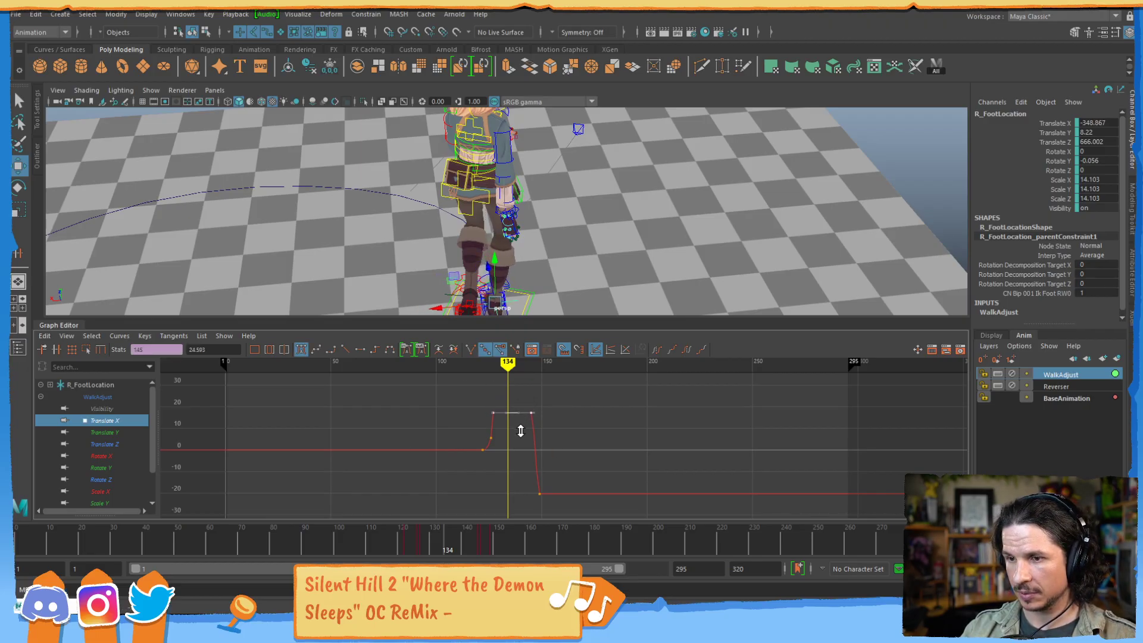
alt+drag(555, 296, 504, 231)
key(alt+comma)
key(alt+comma)
key(alt+comma)
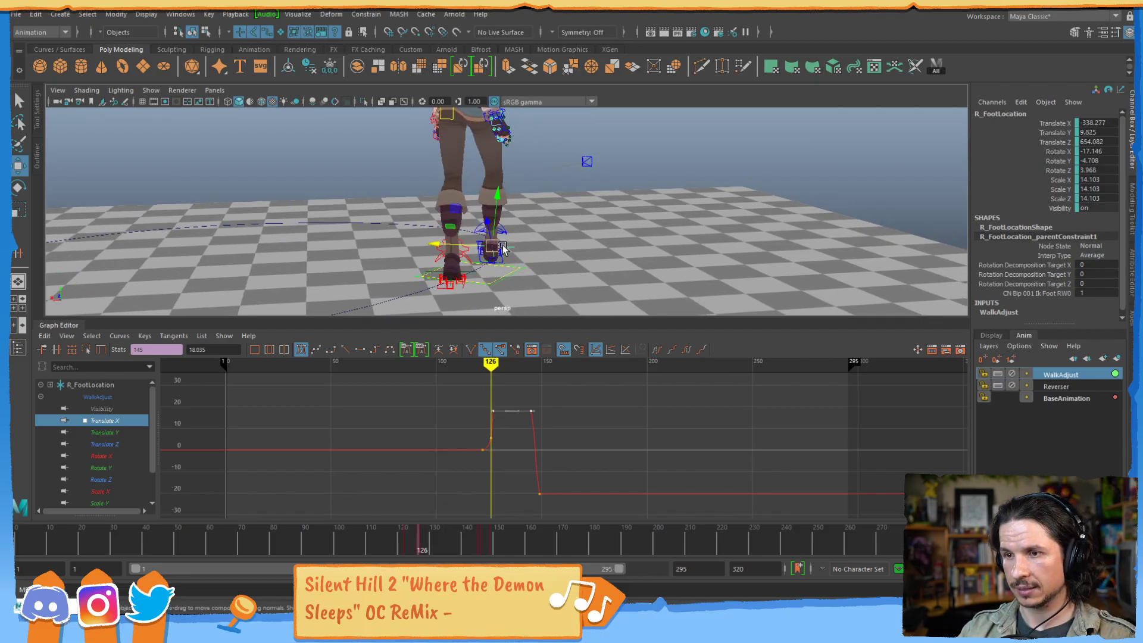
- Lower the right foot's WalkAdjust Translate X key at frame 126 to about 2.28
key(alt+comma)
key(alt+comma)
key(alt+comma)
key(alt+comma)
key(alt+comma)
key(alt+comma)
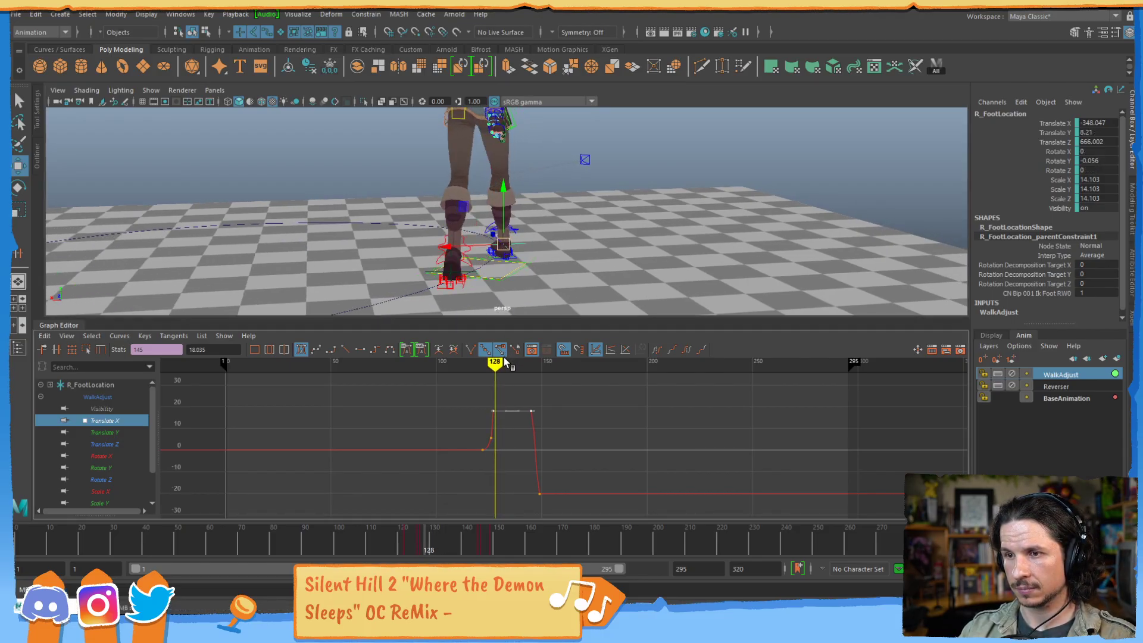
key(alt+period)
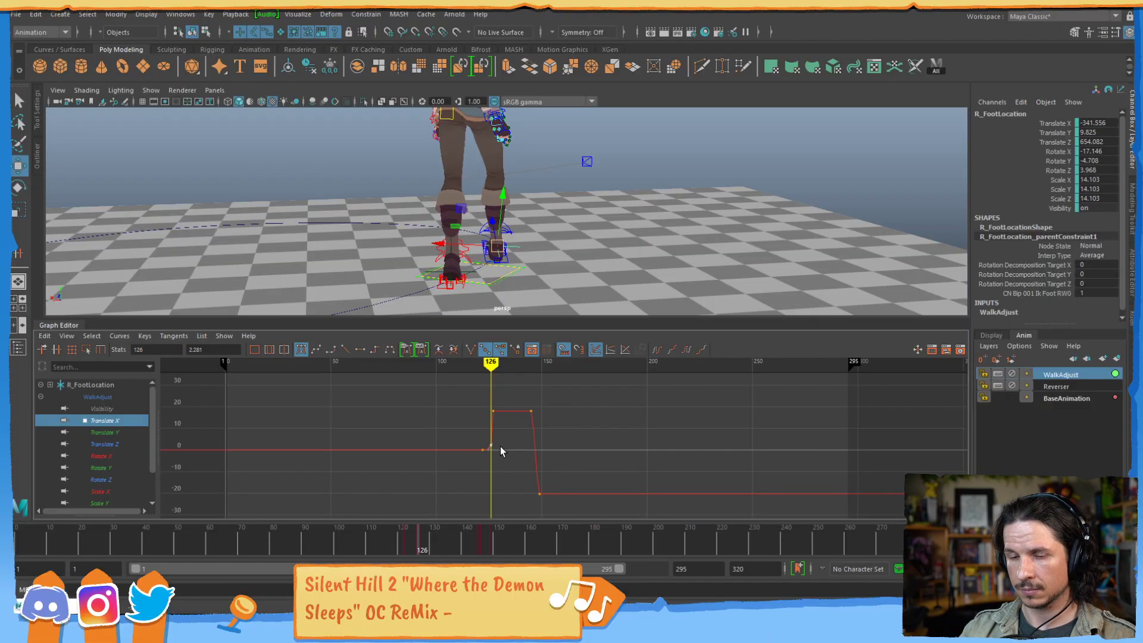
- Step through the frames around 126 and on to 146 to check the right foot's landing, hold and lift-off
key(alt+comma)
key(alt+comma)
key(alt+period)
key(alt+period)
key(alt+period)
key(alt+period)
key(alt+period)
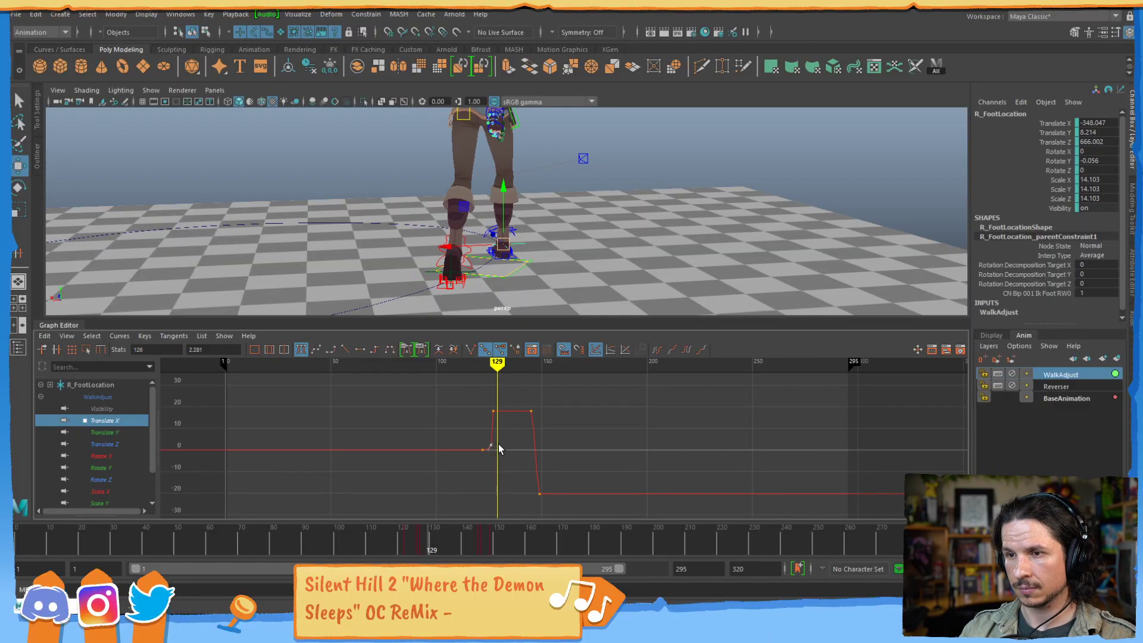
key(alt+period)
key(alt+period)
key(alt+period)
key(alt+period)
key(alt+period)
key(alt+period)
key(alt+period)
key(alt+period)
key(alt+period)
key(alt+period)
key(alt+period)
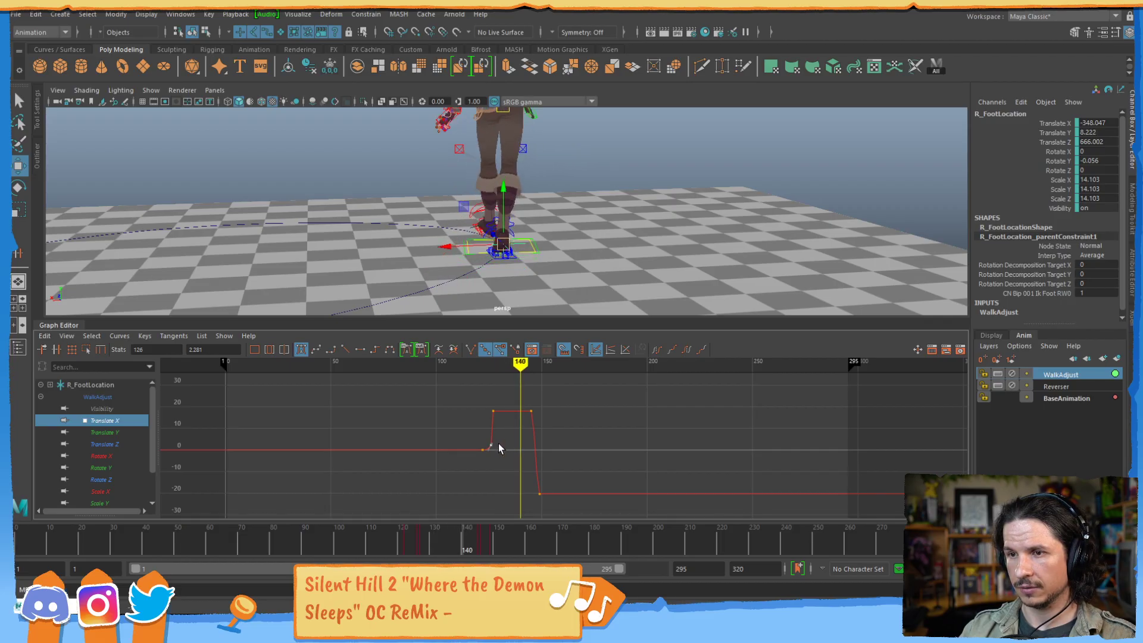
key(alt+period)
key(alt+period)
key(alt+period)
key(alt+period)
key(alt+period)
key(alt+period)
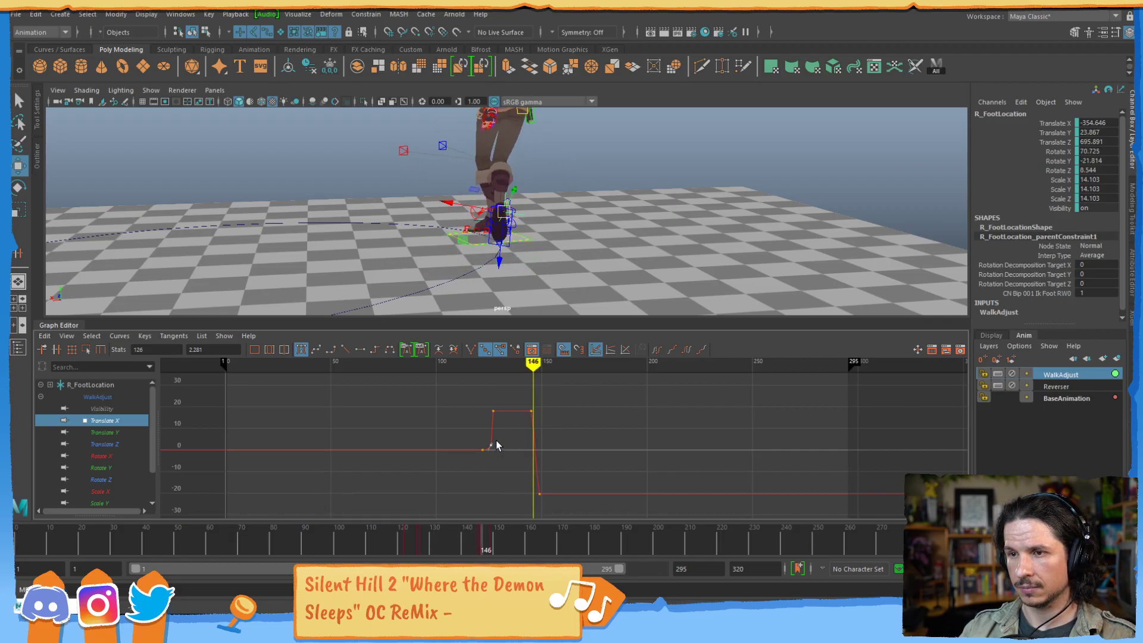
key(alt+comma)
key(alt+comma)
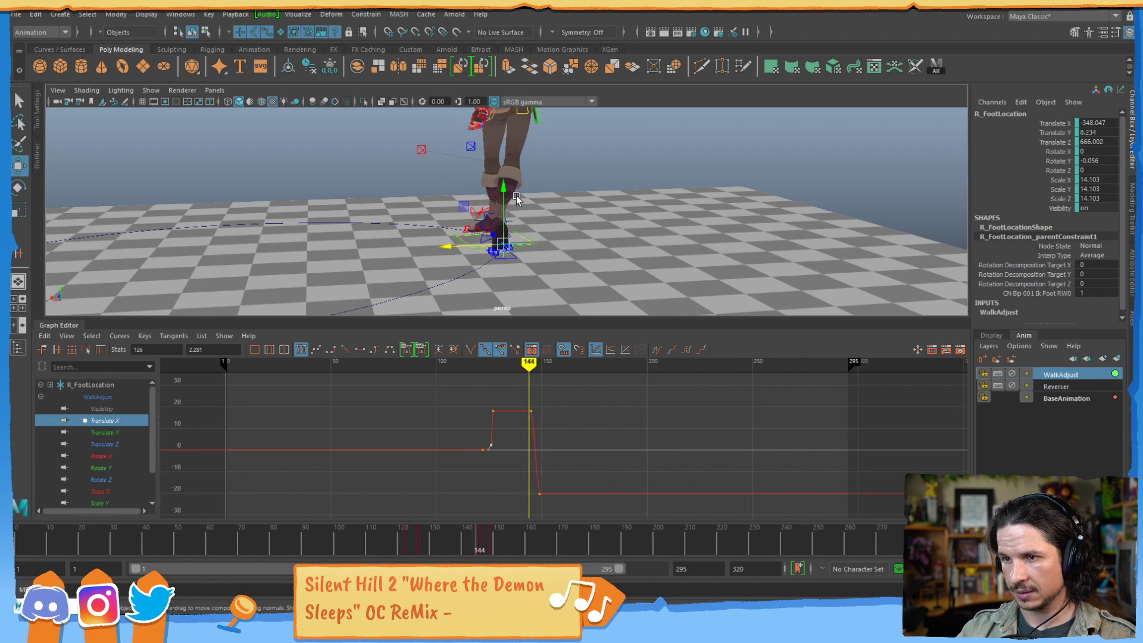
- Try rotating the right foot location control to about -10.1 in Rotate Y at frame 144, and undo the rotation
alt+right_drag(484, 213, 570, 226)
alt+drag(568, 179, 544, 274)
click(544, 273)
click(516, 263)
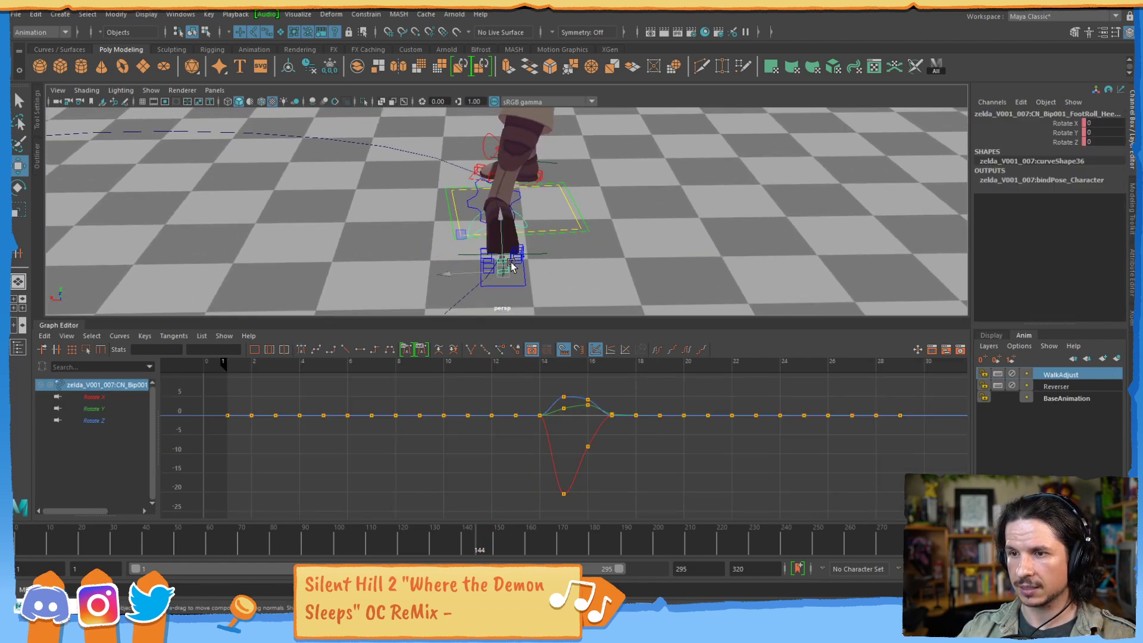
key(e)
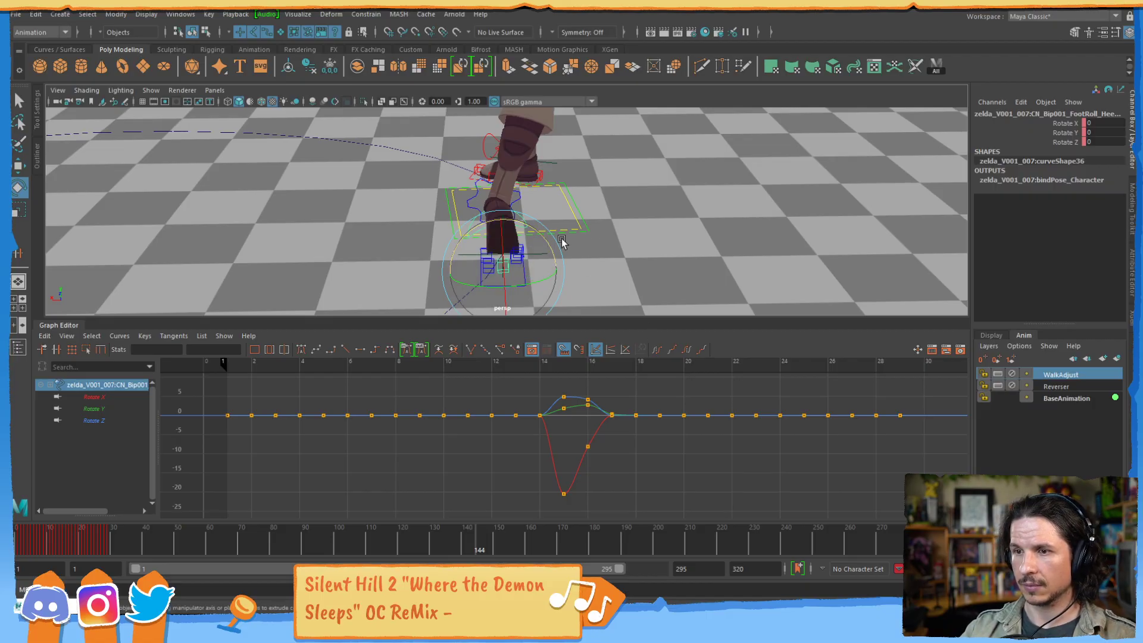
click(561, 241)
click(548, 233)
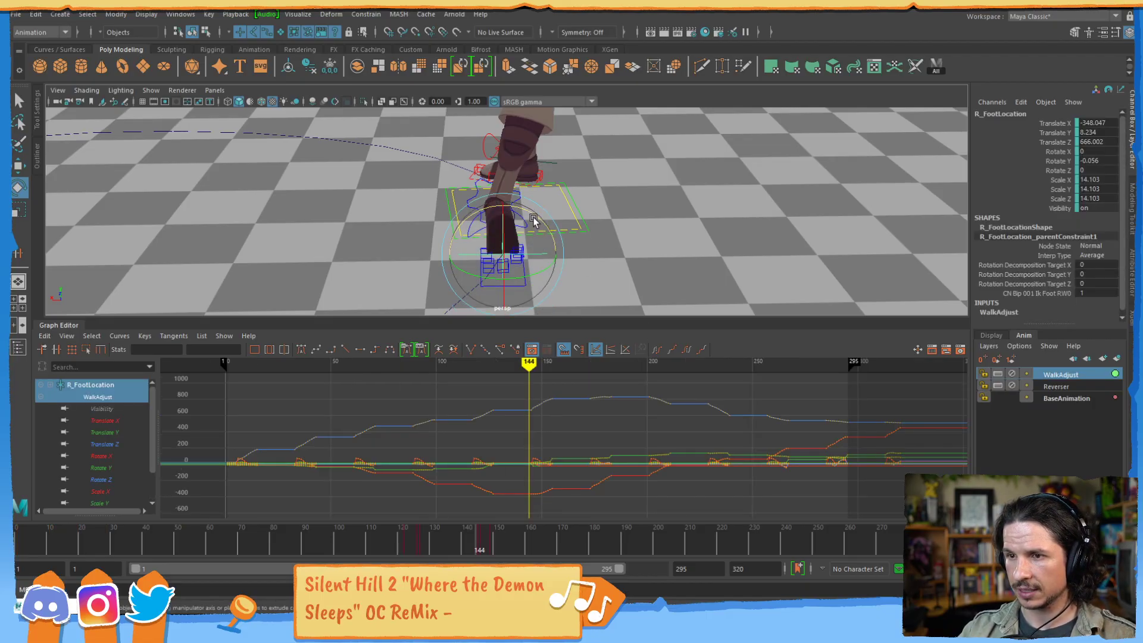
drag(528, 277, 522, 273)
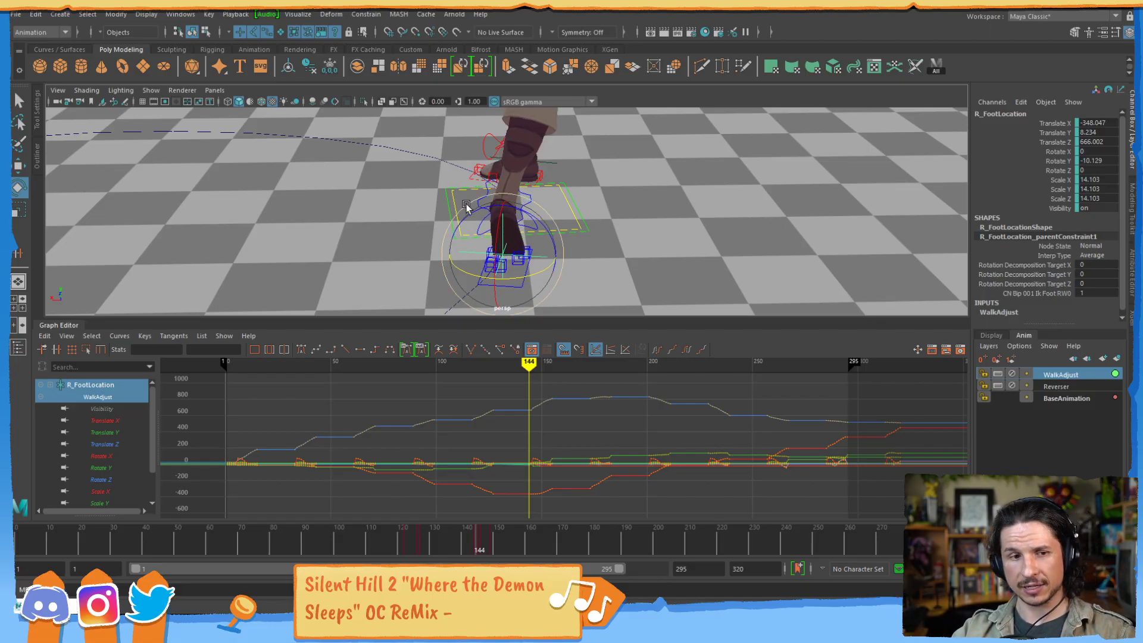
key(ctrl+z)
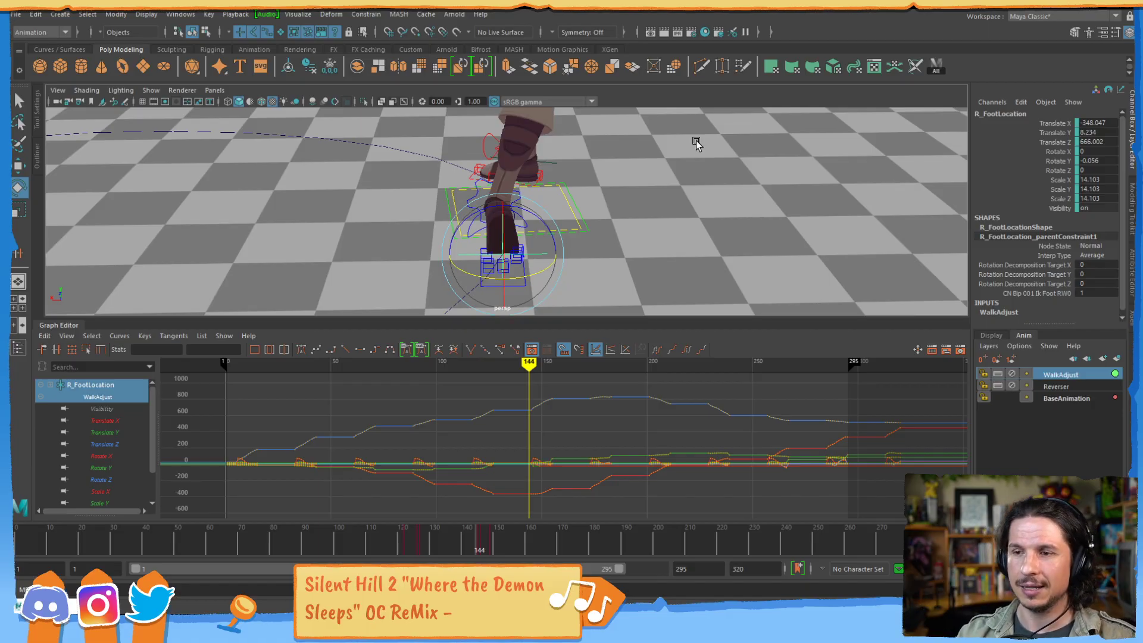
- Go to frame 275, where the character climbs the slope, and mute the WalkAdjust layer
alt+drag(763, 191, 533, 190)
scroll(534, 191, down, 6)
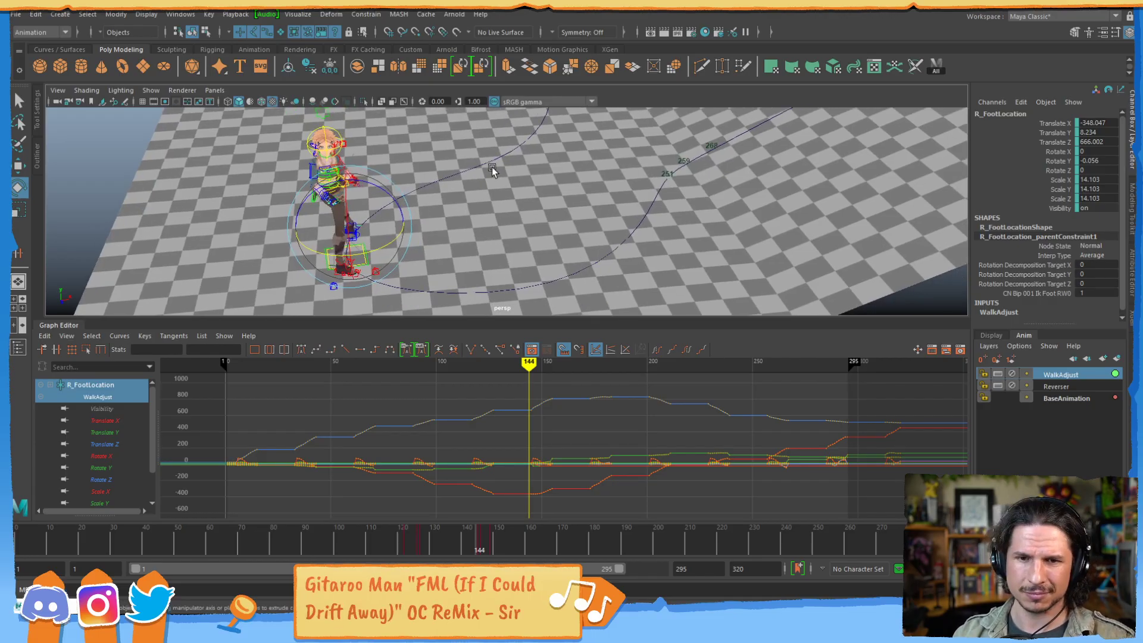
drag(493, 542, 892, 453)
alt+middle_drag(632, 198, 581, 224)
alt+right_drag(582, 224, 810, 268)
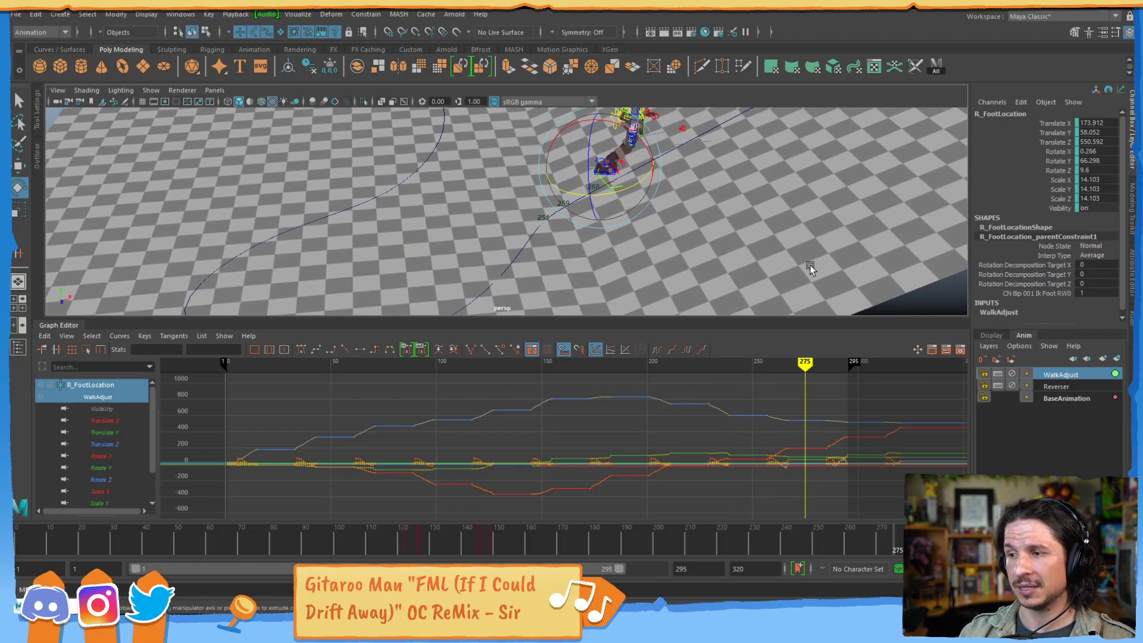
click(1012, 375)
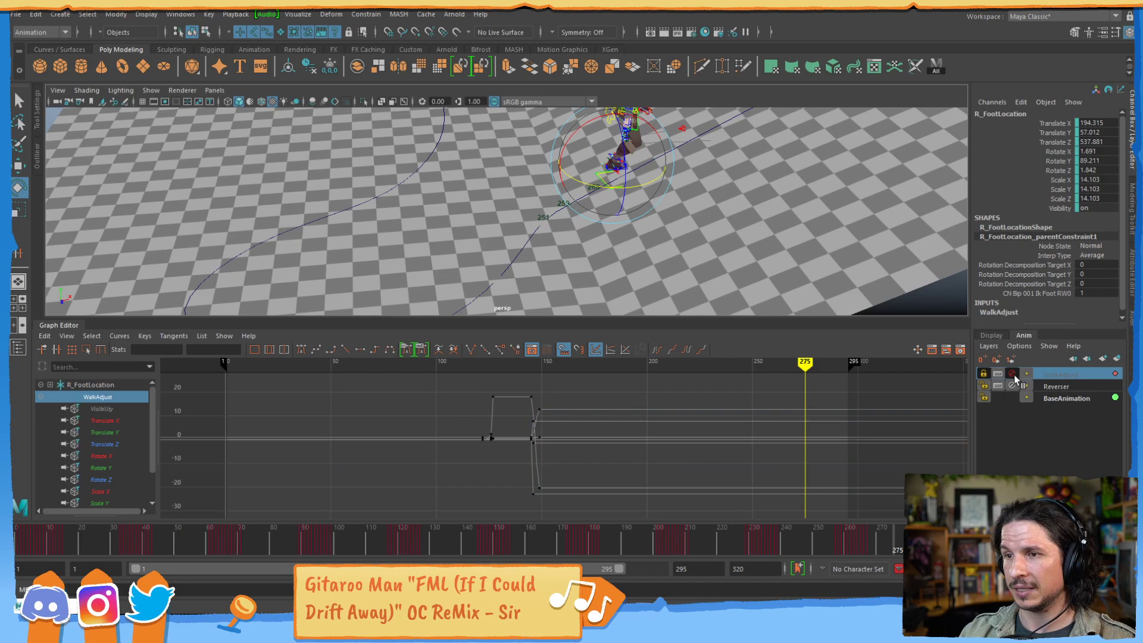
alt+drag(684, 245, 650, 223)
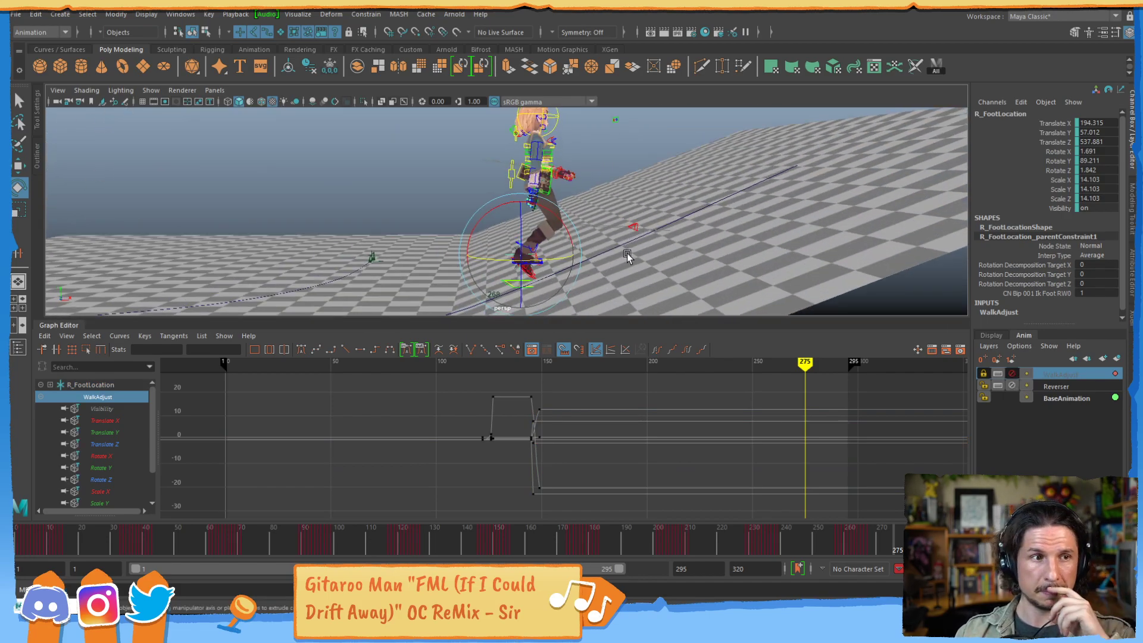
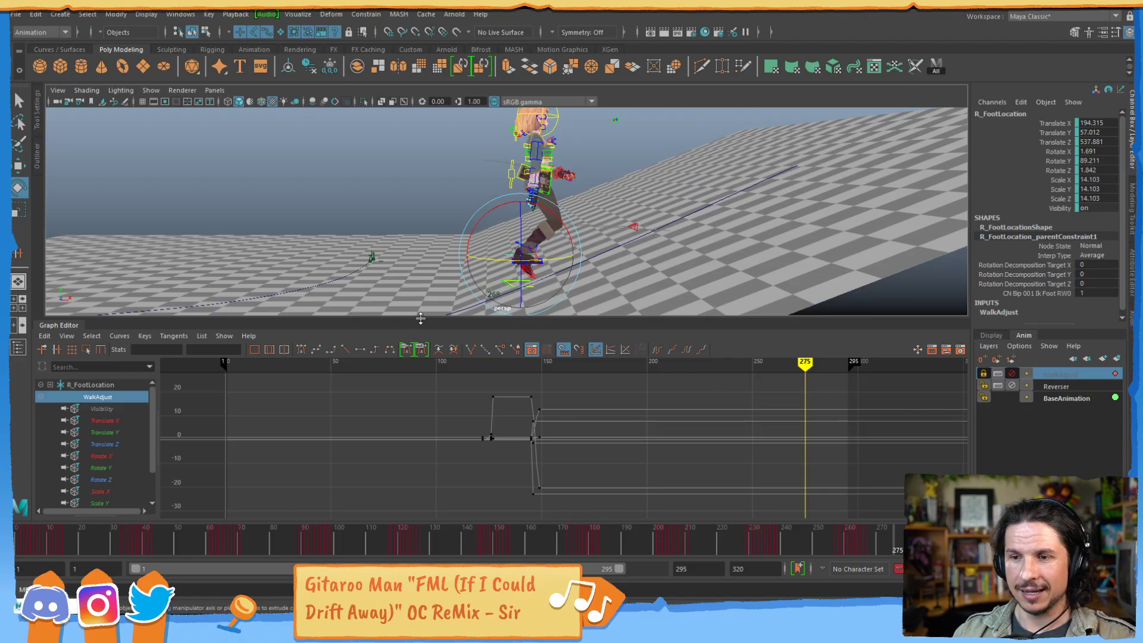
- Enlarge the viewport and step back from frame 275 to about 258 to check the feet against the slope
drag(417, 321, 417, 381)
key(f)
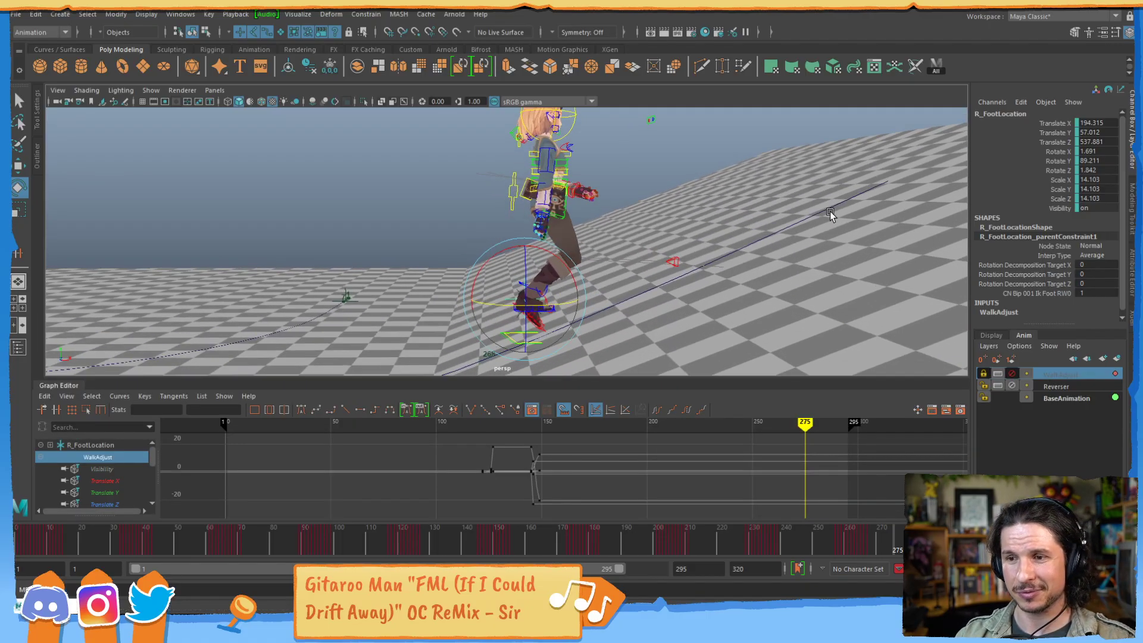
key(alt+comma)
key(alt+comma)
key(alt+comma)
key(alt+comma)
key(alt+comma)
key(alt+comma)
key(alt+comma)
key(alt+comma)
key(alt+comma)
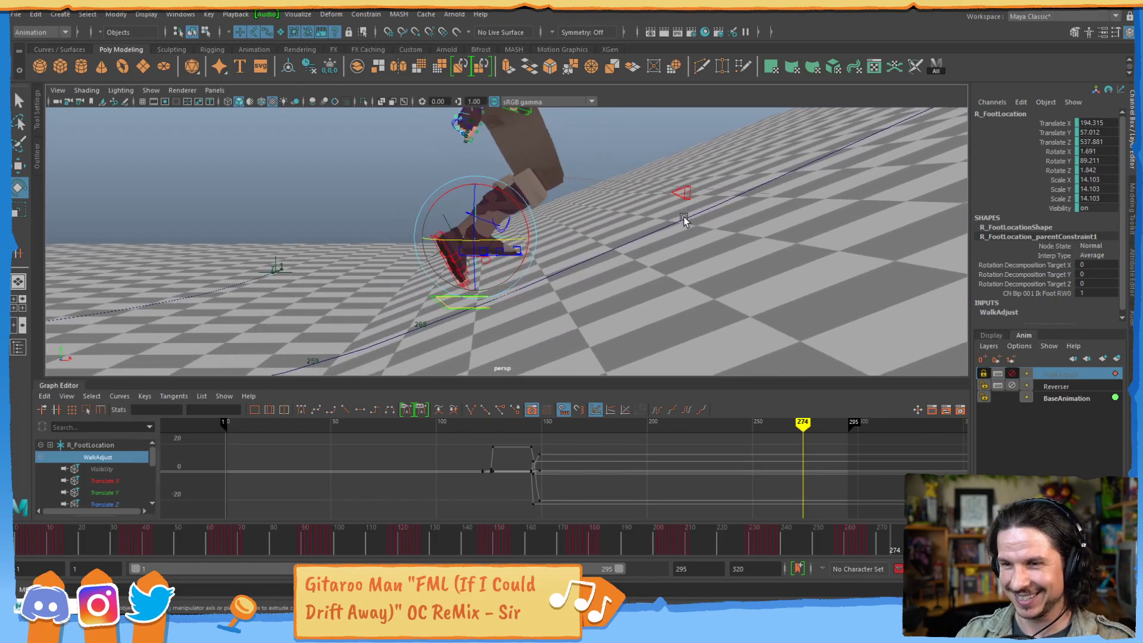
key(alt+comma)
key(alt+comma)
key(alt+comma)
key(alt+comma)
key(alt+comma)
key(alt+comma)
key(alt+comma)
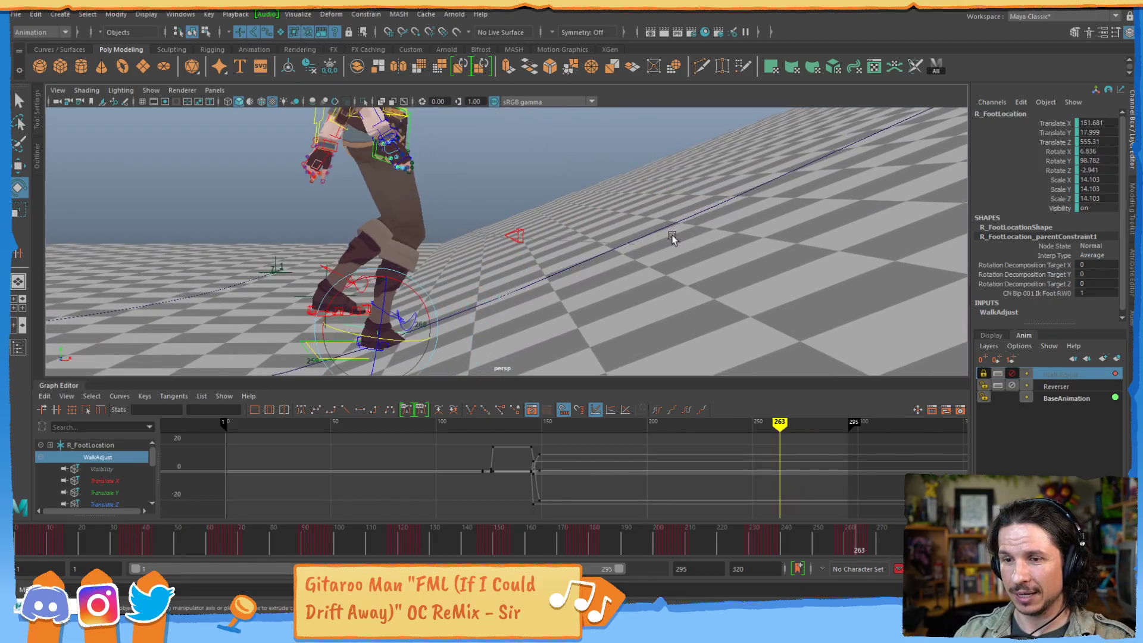
- Make BaseAnimation the active layer and step to frame 253, where the left foot lands at the base of the slope
click(1056, 400)
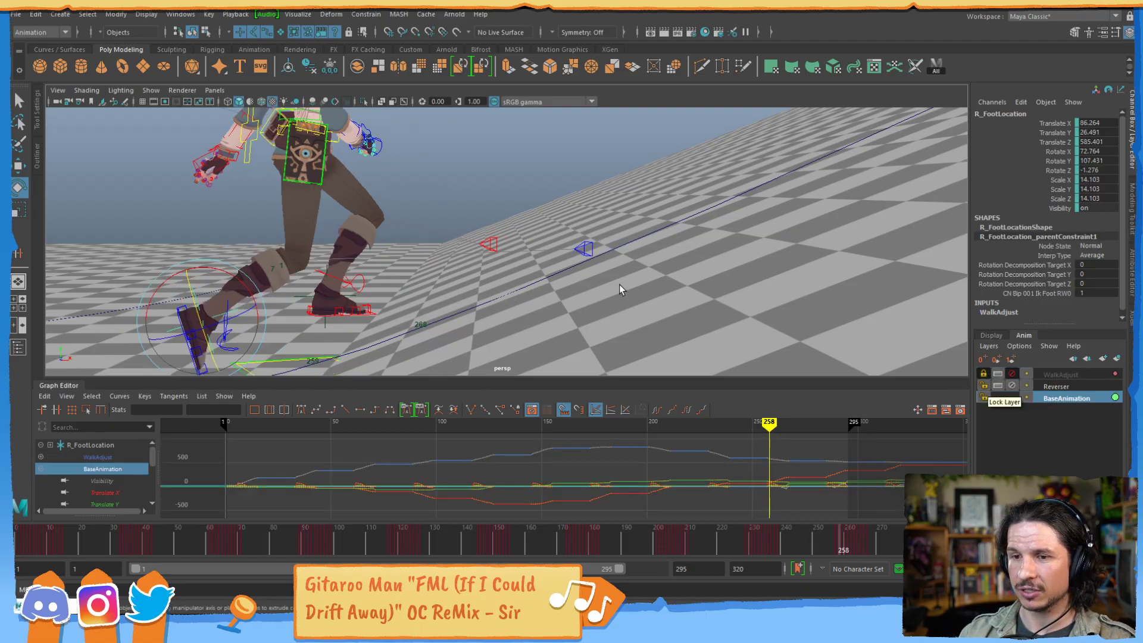
key(alt+comma)
key(alt+comma)
key(alt+comma)
key(alt+comma)
key(alt+comma)
key(alt+comma)
key(alt+comma)
key(alt+comma)
key(alt+comma)
key(alt+comma)
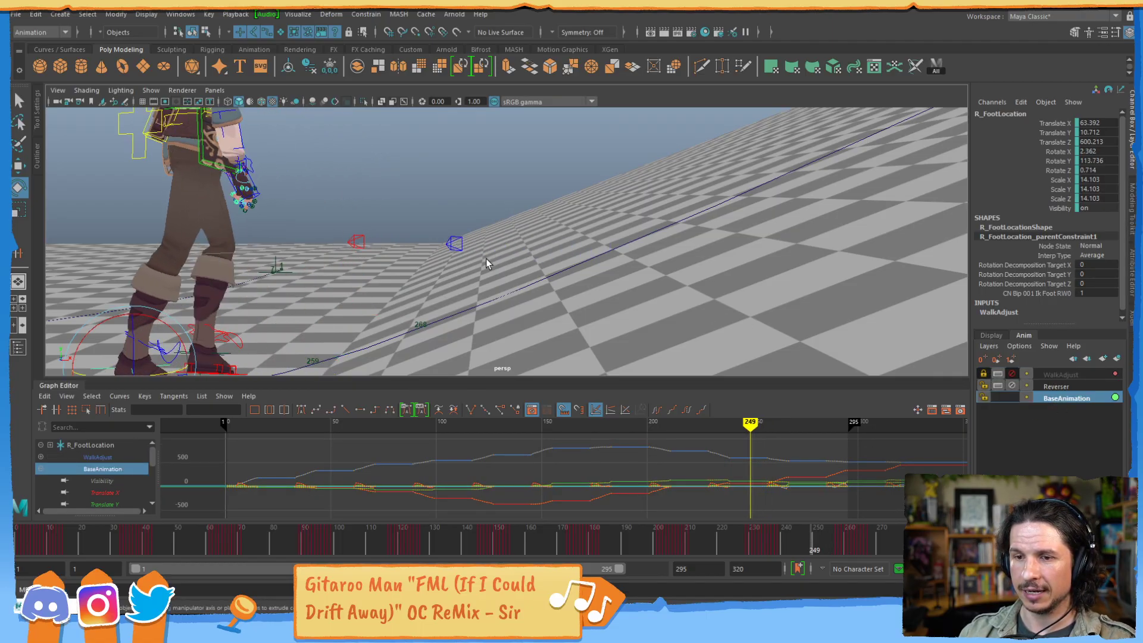
key(alt+period)
key(alt+period)
key(alt+period)
key(alt+period)
key(alt+period)
key(alt+comma)
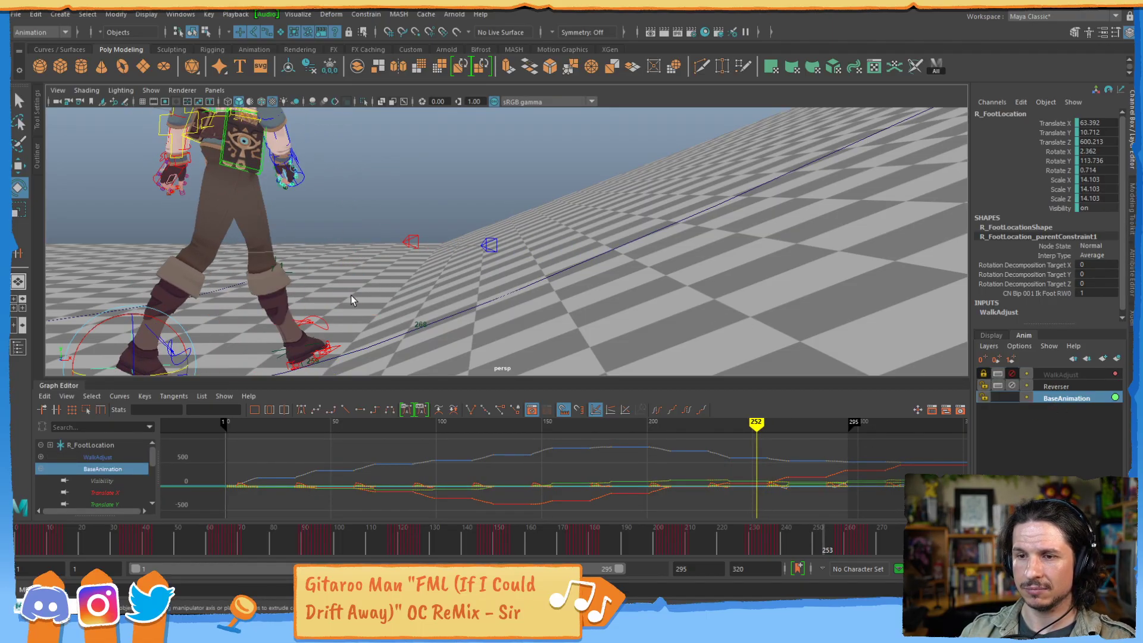
- Examine the left foot IK control's BaseAnimation Translate Y curve and the foot's position over the ground at frame 253
click(361, 313)
alt+middle_drag(392, 329, 587, 266)
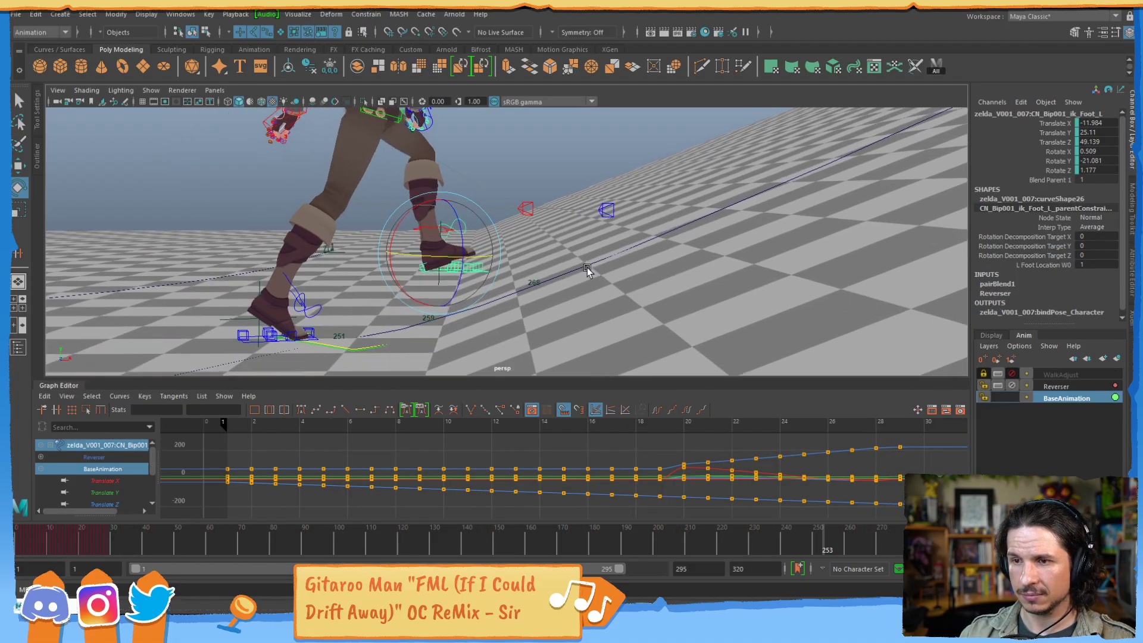
alt+right_drag(587, 267, 651, 394)
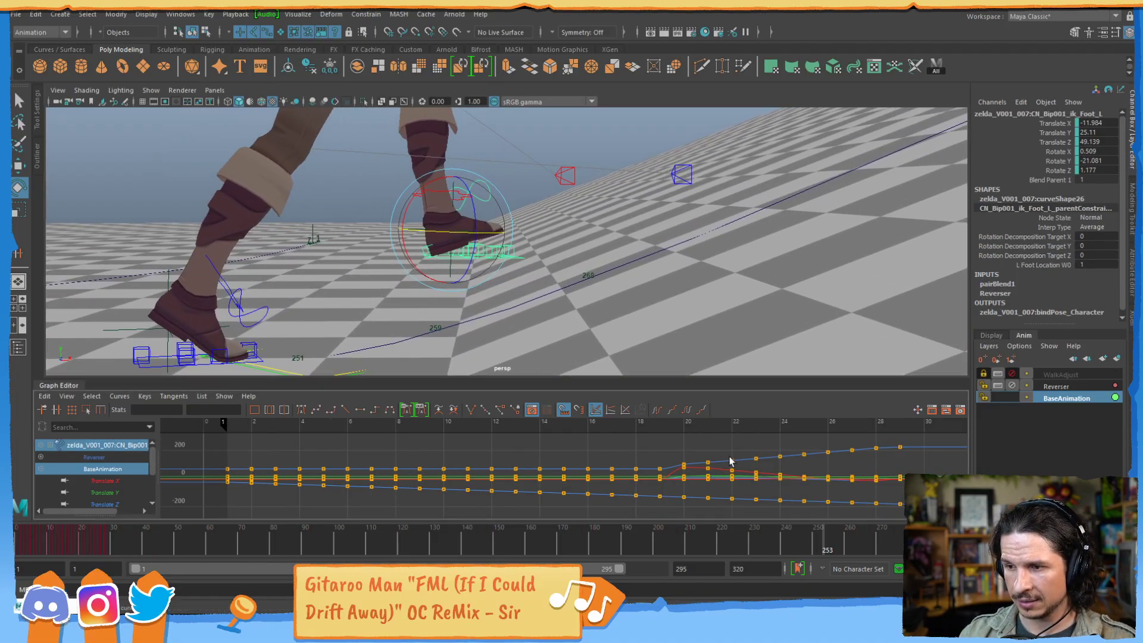
click(103, 493)
alt+middle_drag(763, 467, 729, 467)
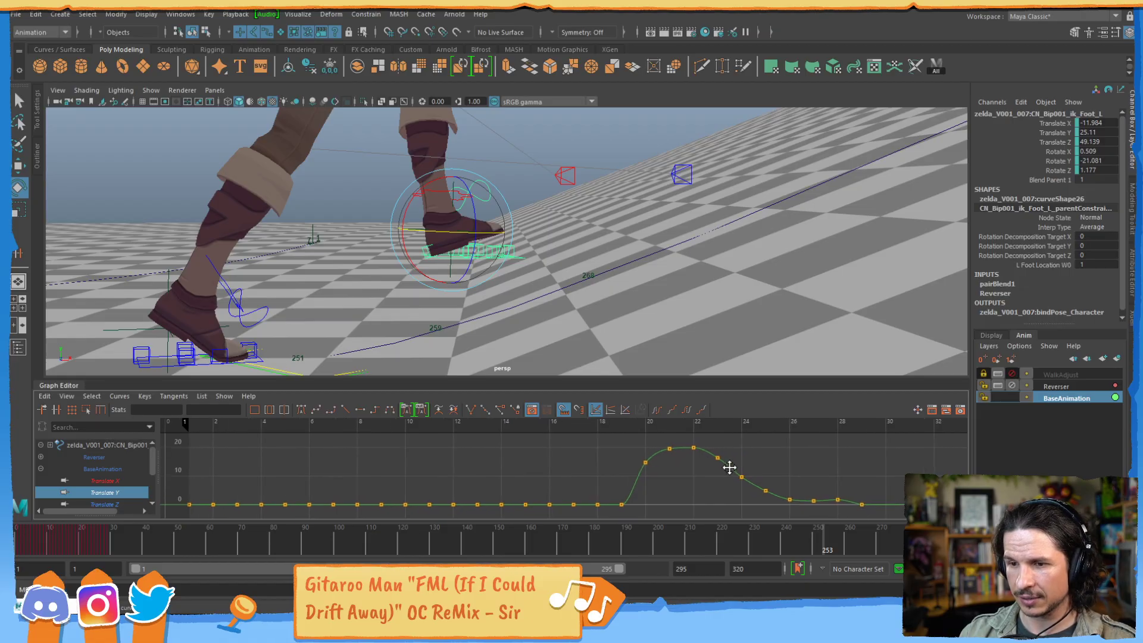
scroll(718, 460, down, 7)
alt+drag(560, 241, 549, 265)
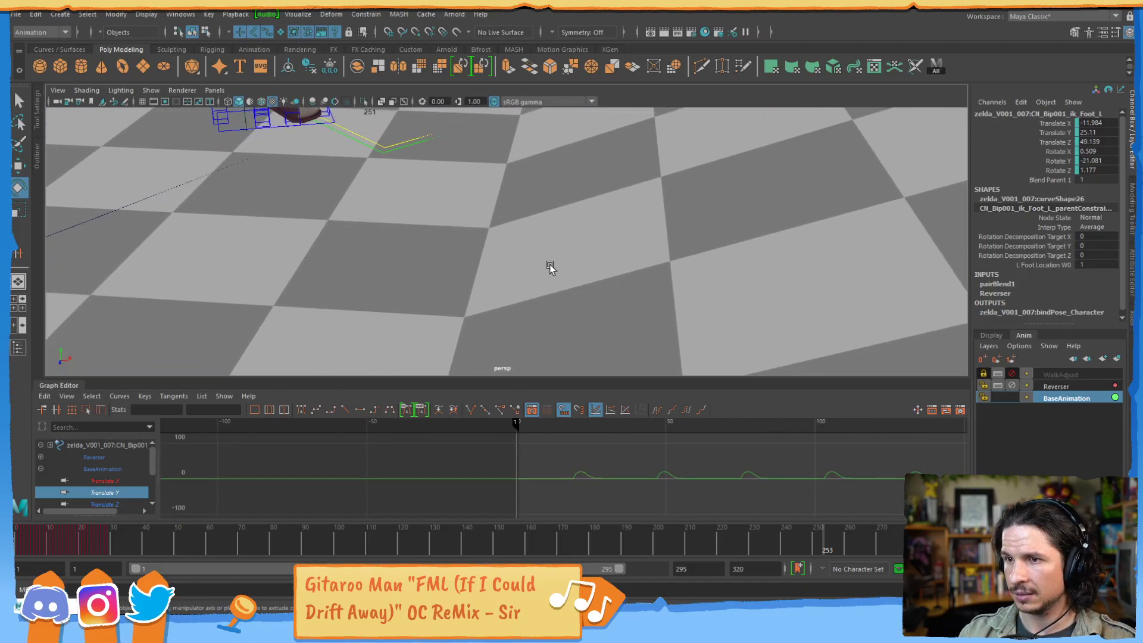
alt+middle_drag(549, 264, 532, 308)
alt+drag(532, 309, 534, 142)
- Lower the left foot location control's BaseAnimation Translate Y keys at frames 253 and 271 to about 9.4
click(377, 199)
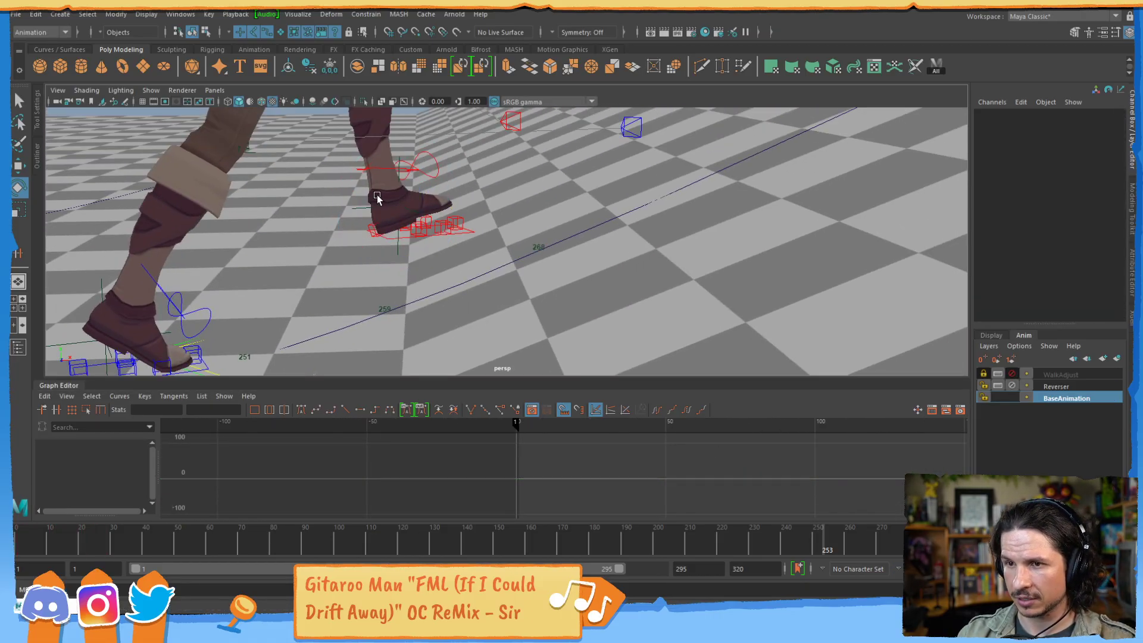
click(365, 215)
alt+middle_drag(694, 462, 573, 489)
click(108, 504)
key(f)
alt+middle_drag(693, 466, 506, 460)
alt+right_drag(506, 459, 653, 460)
alt+middle_drag(653, 461, 553, 477)
alt+right_drag(553, 477, 567, 479)
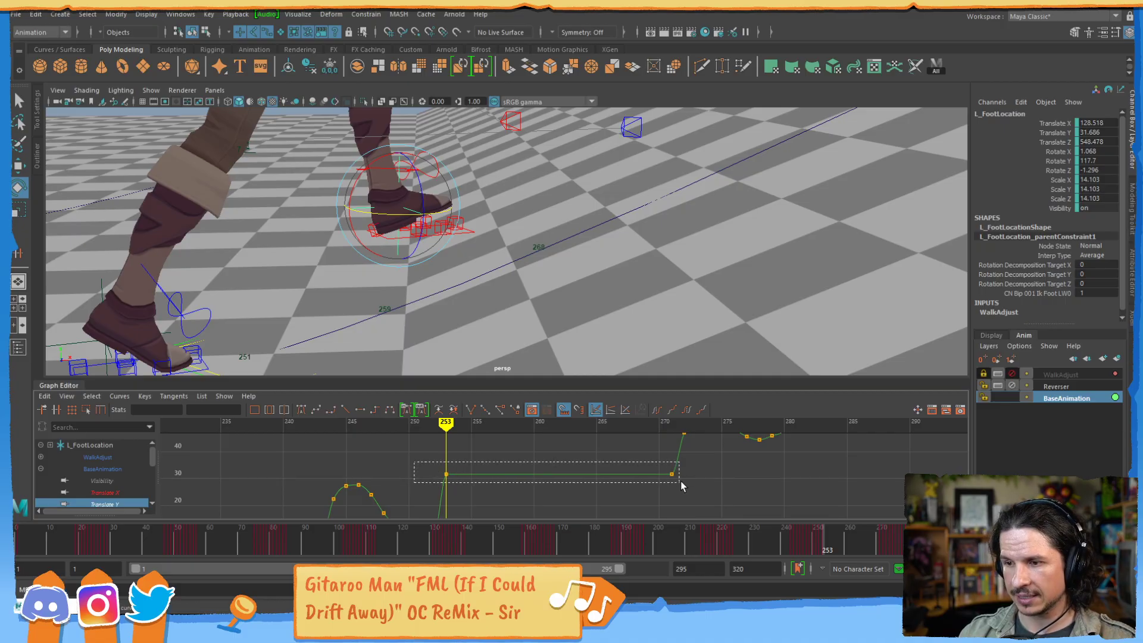
drag(680, 481, 681, 482)
alt+middle_drag(582, 461, 591, 434)
mouse_move(573, 461)
alt+right_down()
mouse_move(562, 459)
mouse_move(586, 460)
alt+right_up()
alt+middle_drag(558, 461, 505, 501)
key(alt+comma)
key(alt+period)
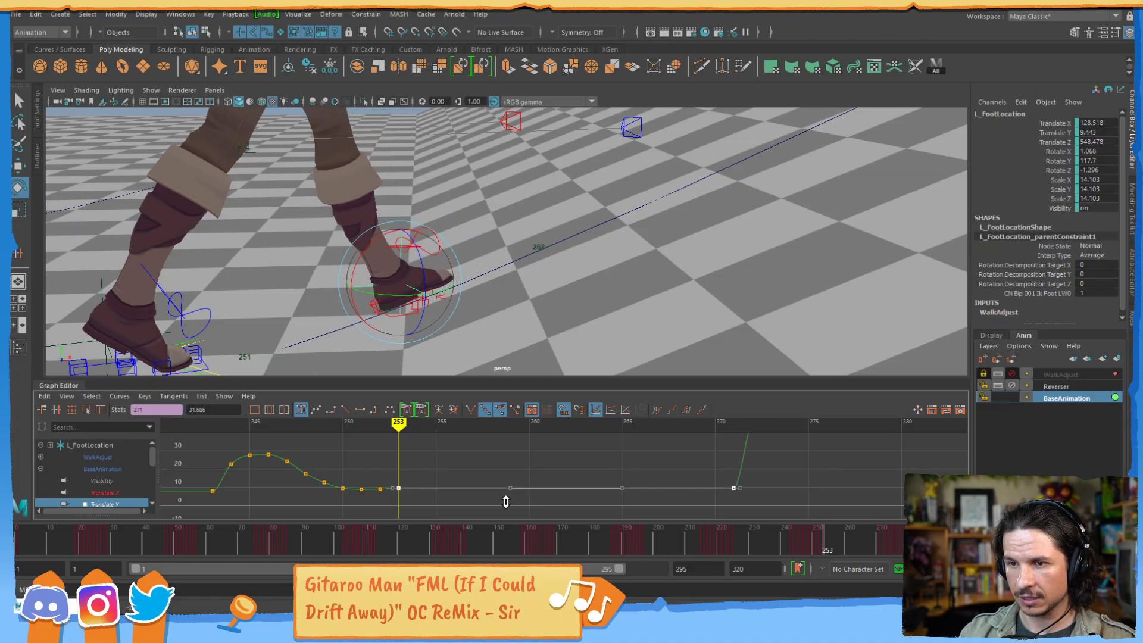
- Fine-tune the left foot location's Translate Y keys at frames 253 and 271 to 8.875, judging contact at frame 259
key(alt+period)
key(alt+period)
key(alt+period)
key(alt+period)
key(alt+period)
key(alt+period)
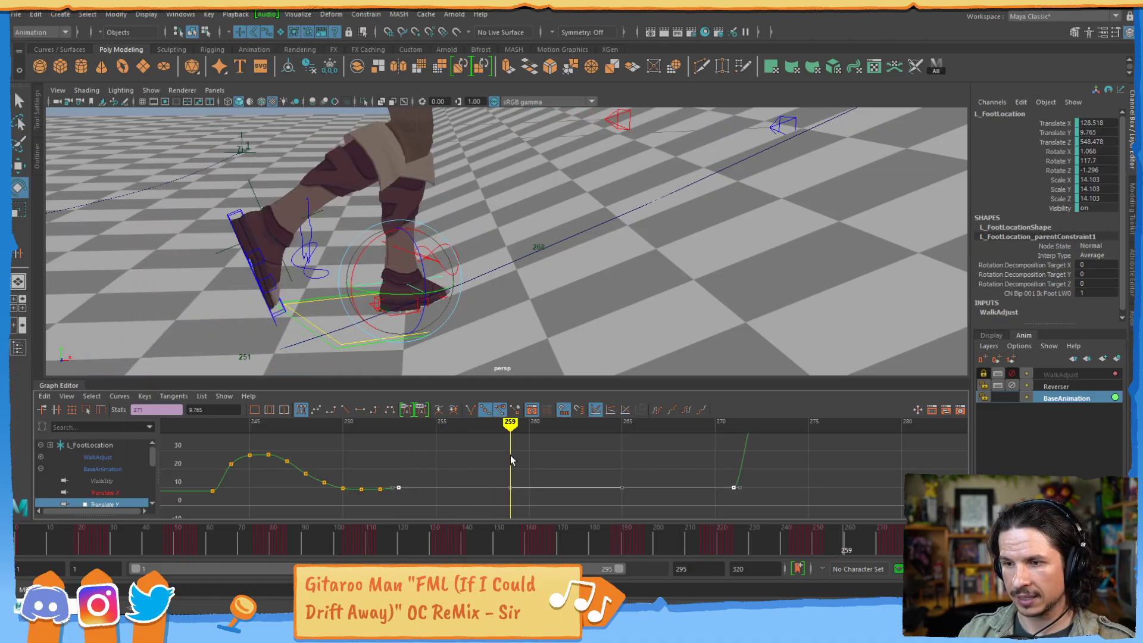
shift+middle_drag(524, 474, 521, 482)
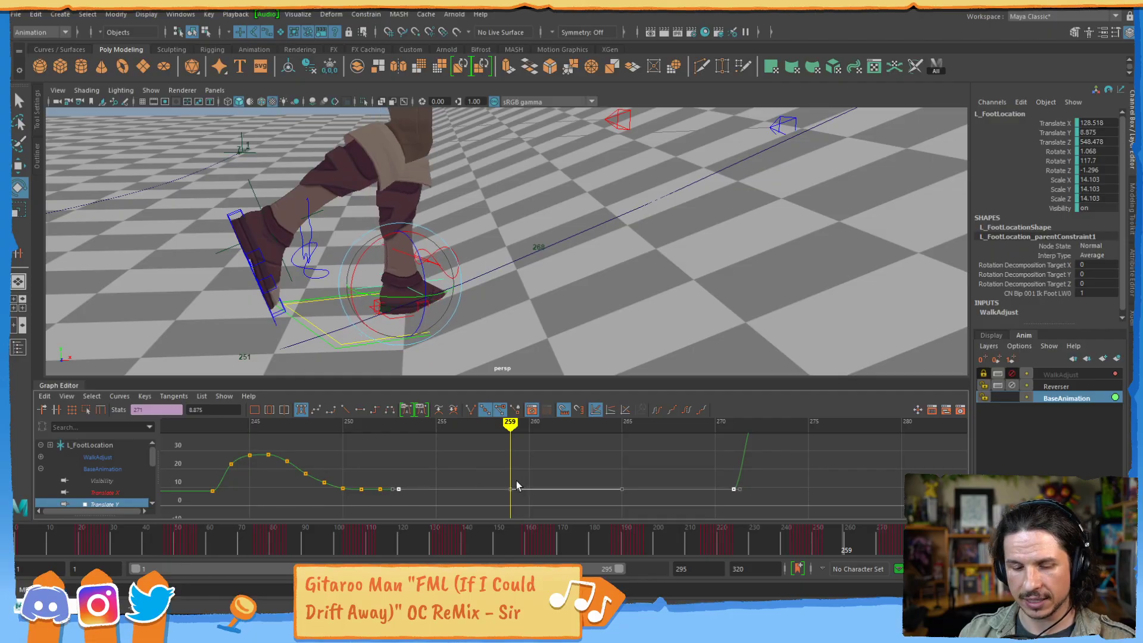
- Step forward to about frame 269 and back to 261 to check the left foot's ground contact and lift-off
key(alt+period)
key(alt+period)
key(alt+period)
key(alt+period)
key(alt+period)
key(alt+period)
key(alt+period)
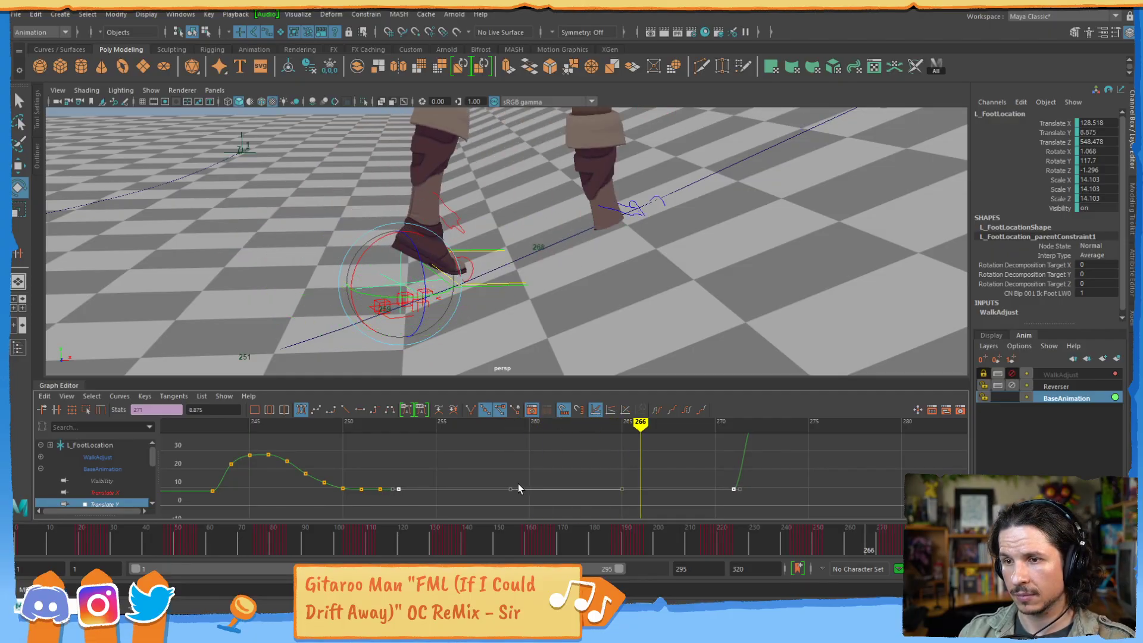
key(alt+period)
key(alt+period)
key(alt+period)
key(alt+comma)
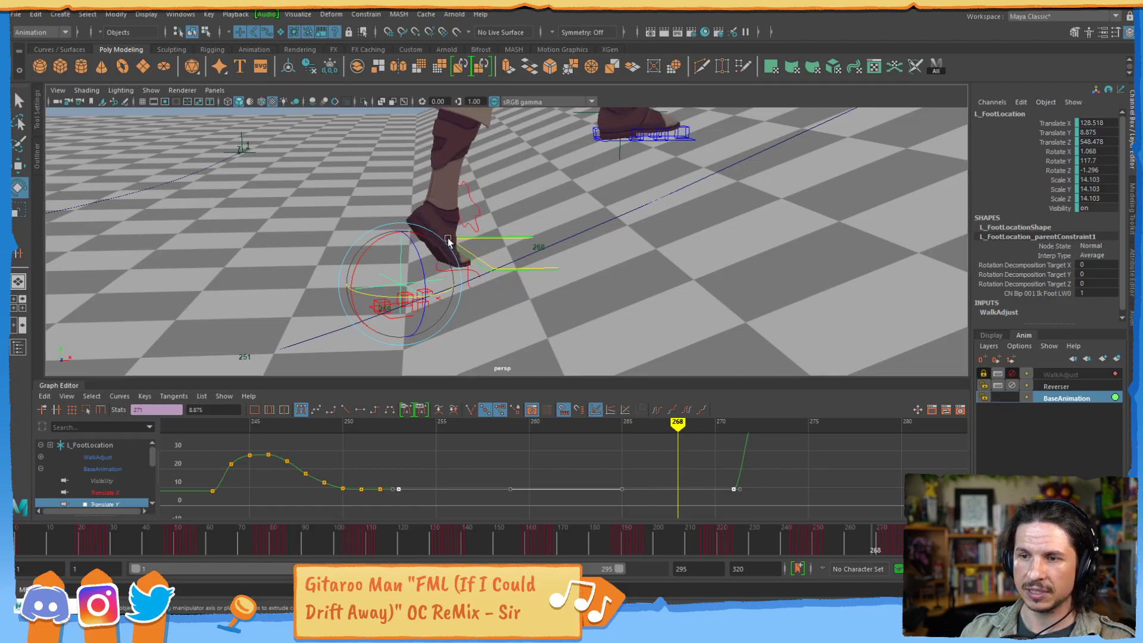
key(alt+comma)
key(alt+comma)
key(alt+comma)
key(alt+comma)
key(alt+comma)
key(alt+comma)
key(alt+comma)
key(alt+comma)
key(alt+comma)
key(alt+period)
key(alt+period)
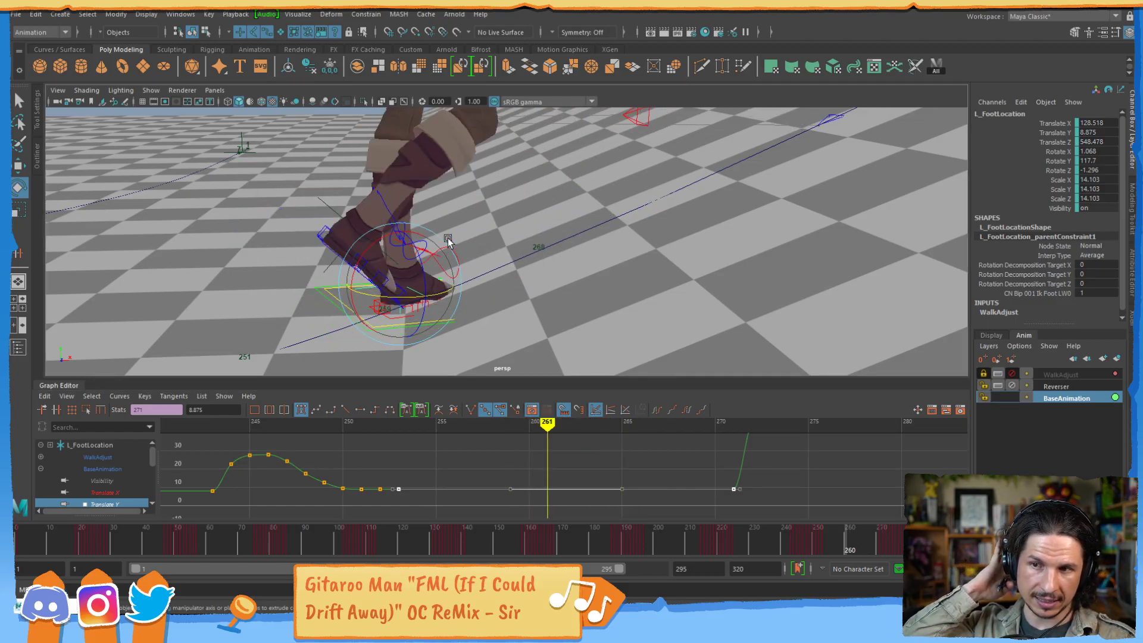
- Select the character's COG control and create a new animation layer containing it
alt+right_drag(737, 224, 572, 219)
alt+middle_drag(572, 219, 556, 298)
alt+drag(555, 298, 453, 219)
alt+drag(591, 200, 722, 239)
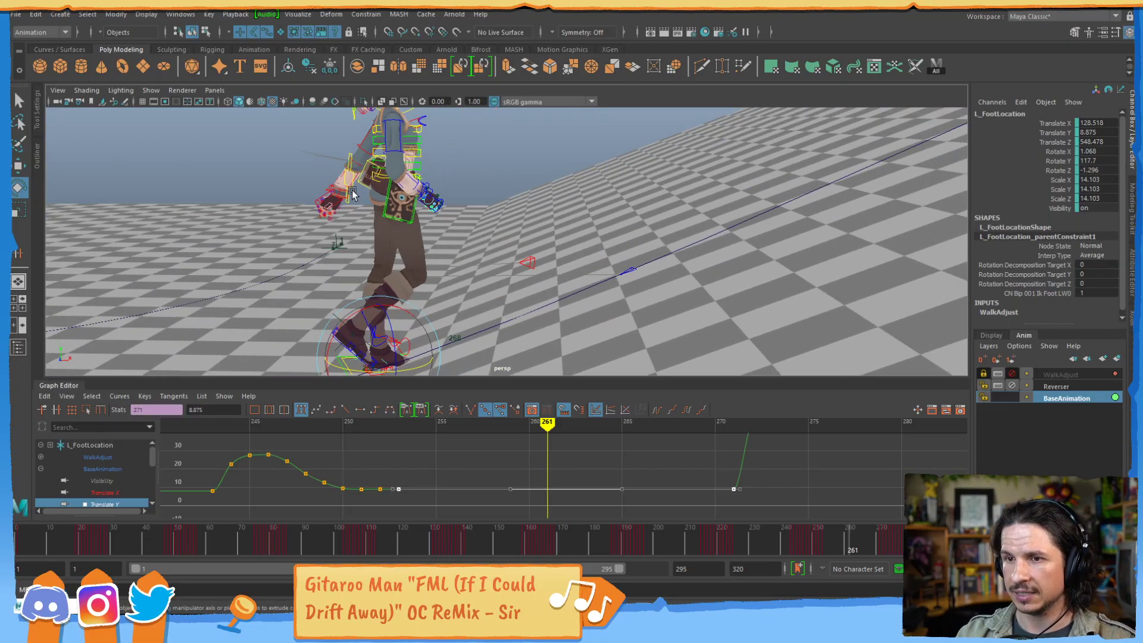
click(420, 205)
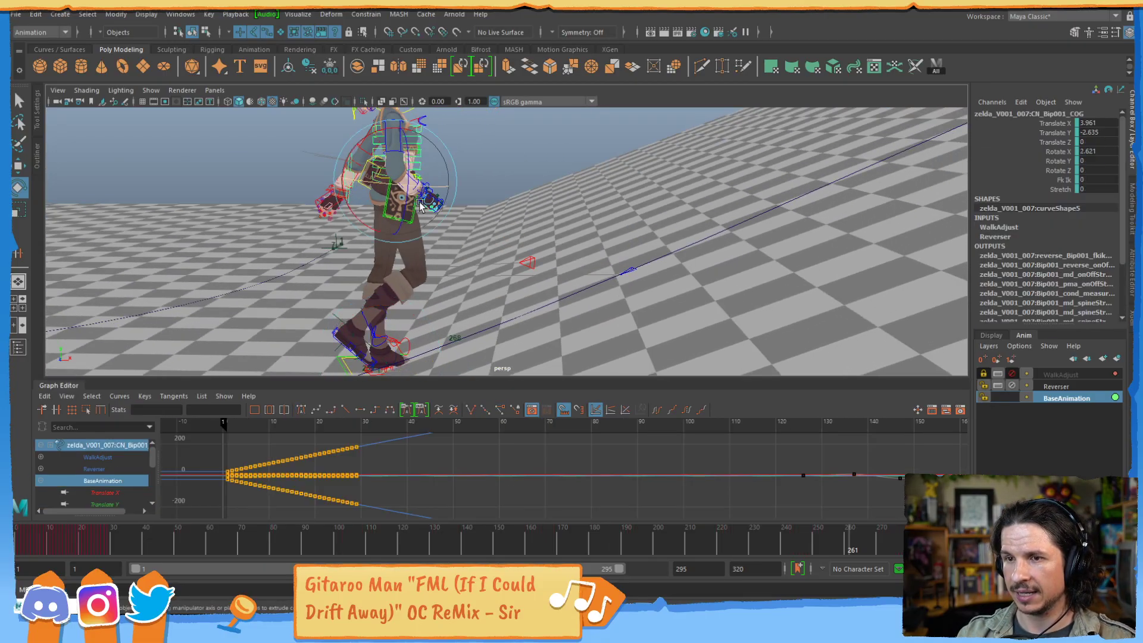
click(1116, 359)
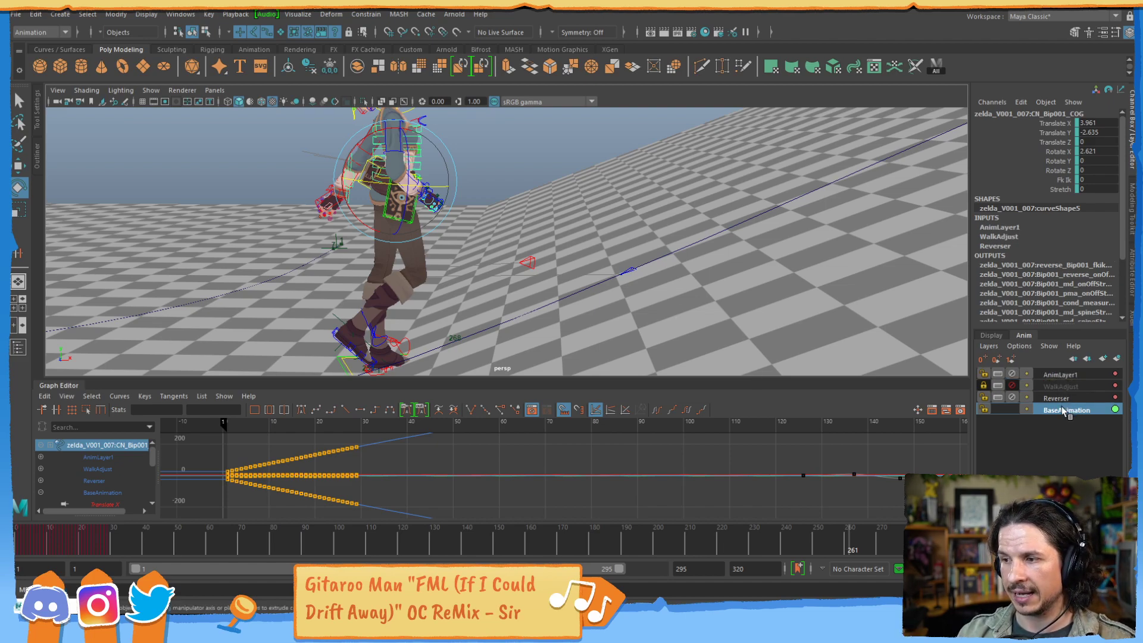
- Make the new animation layer active, isolate the COG's Translate Y curve, and key the control at frame 253
click(1072, 375)
click(105, 480)
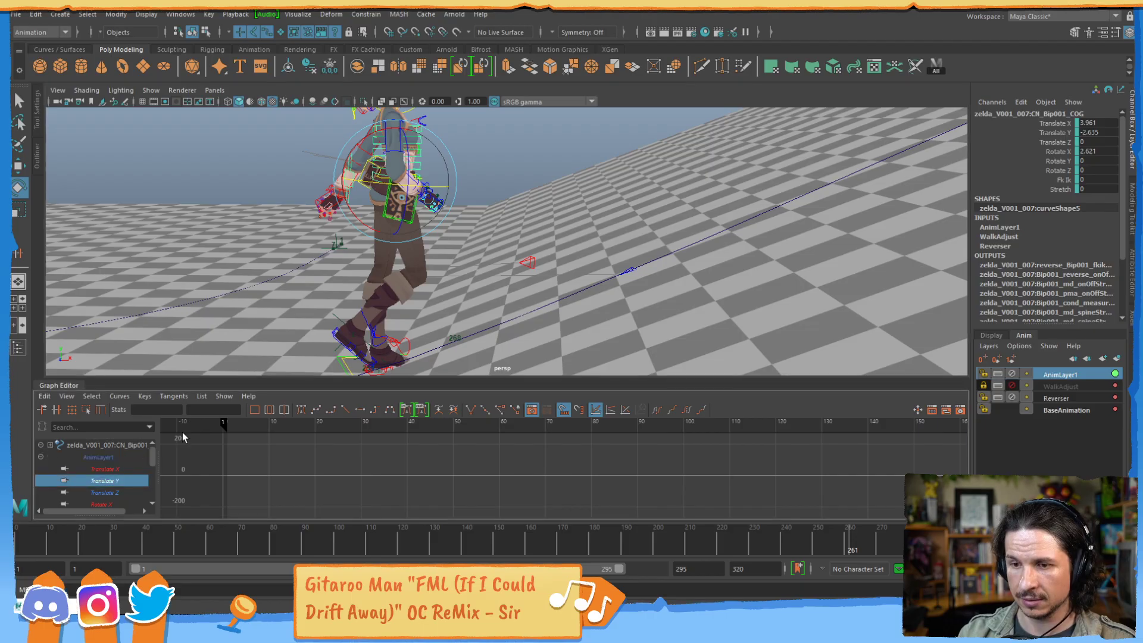
drag(841, 549, 824, 549)
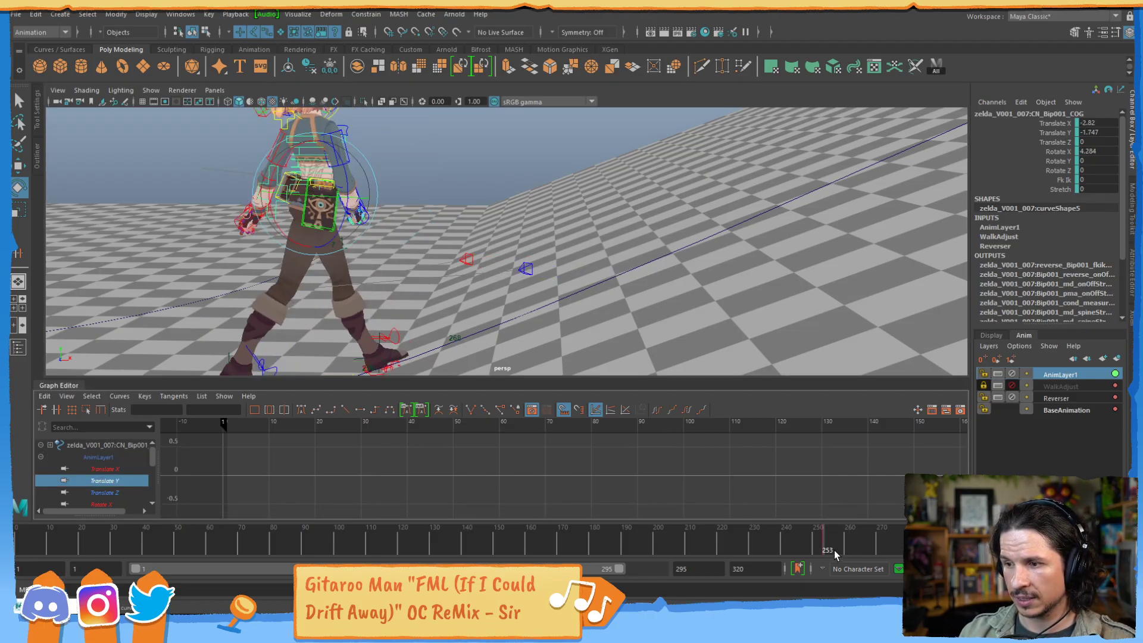
- Play the walk to the final frame, make the base animation layer active, and isolate the right foot IK control's Translate Y curve
key(alt+v)
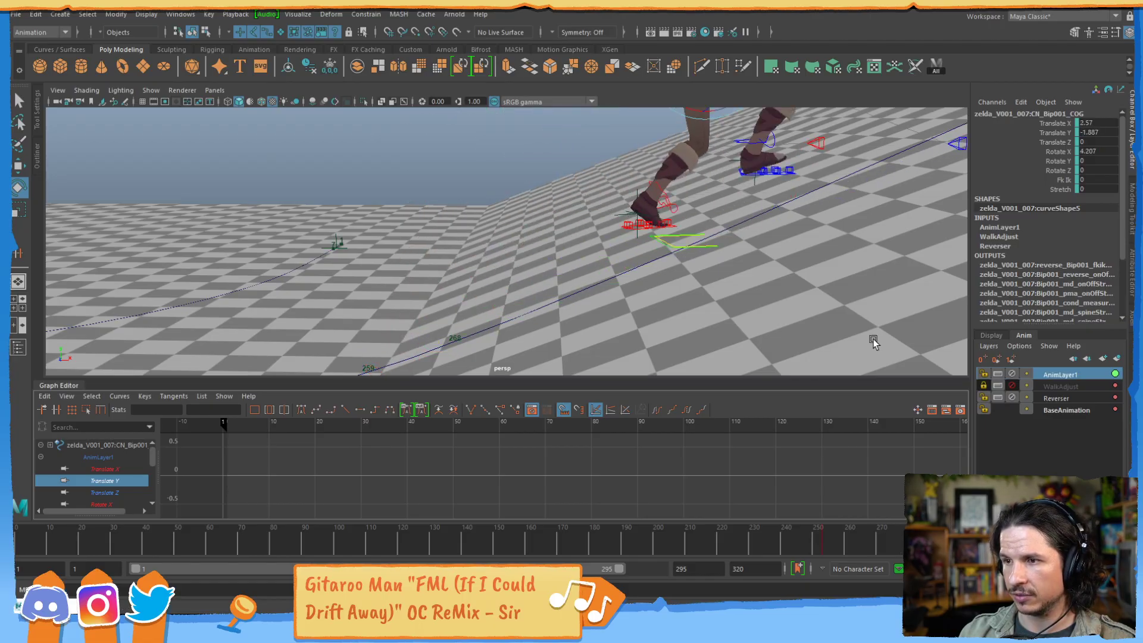
alt+middle_drag(873, 341, 673, 309)
alt+drag(671, 257, 631, 277)
click(635, 273)
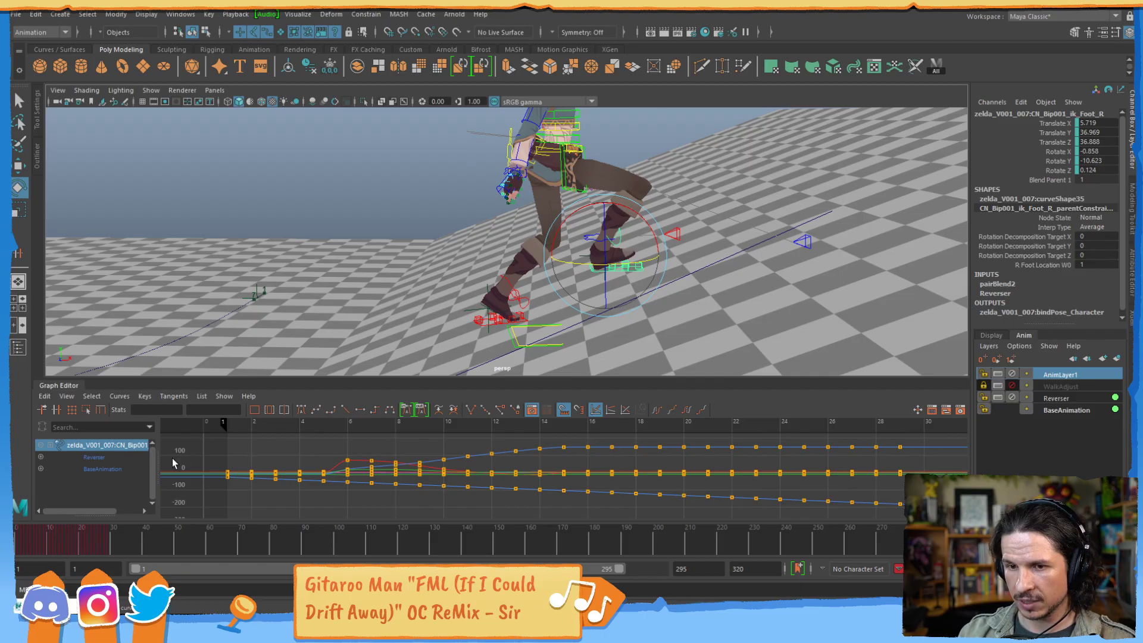
click(1065, 410)
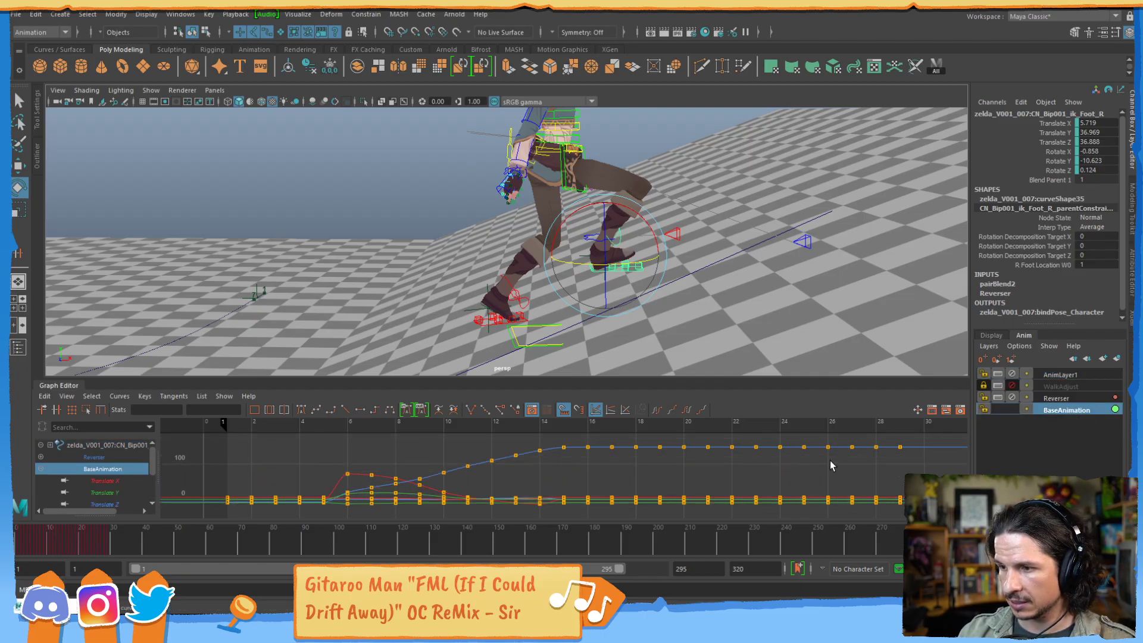
click(105, 492)
alt+middle_drag(664, 473, 620, 460)
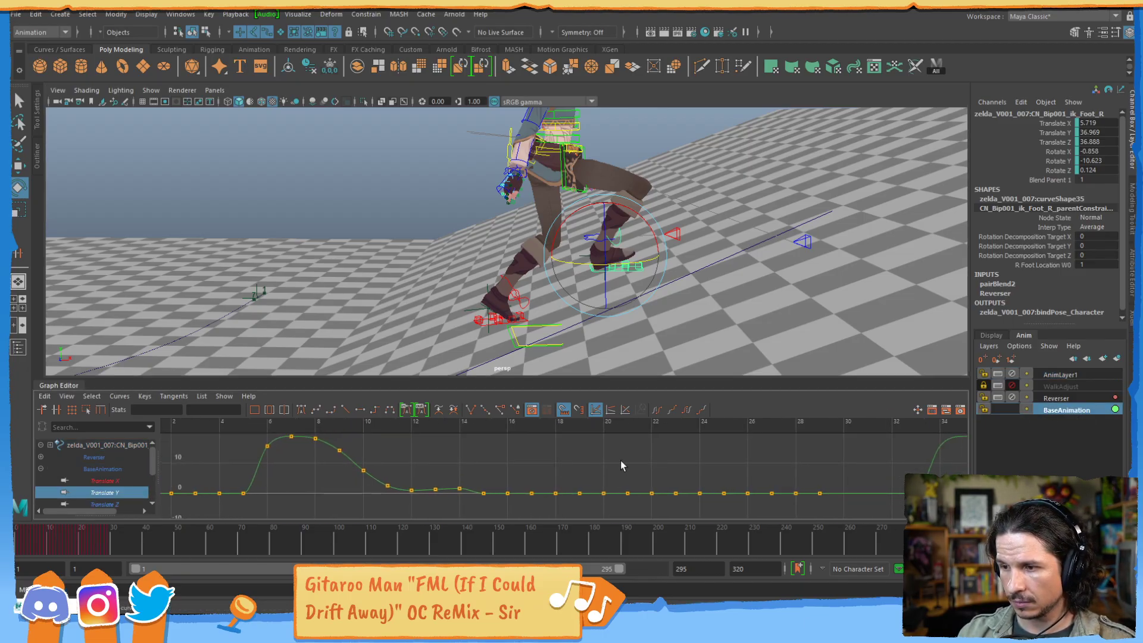
- Select the right foot location and lower its base-layer Translate Y keys at frames 295 and 313 to 85.495
click(577, 252)
click(581, 326)
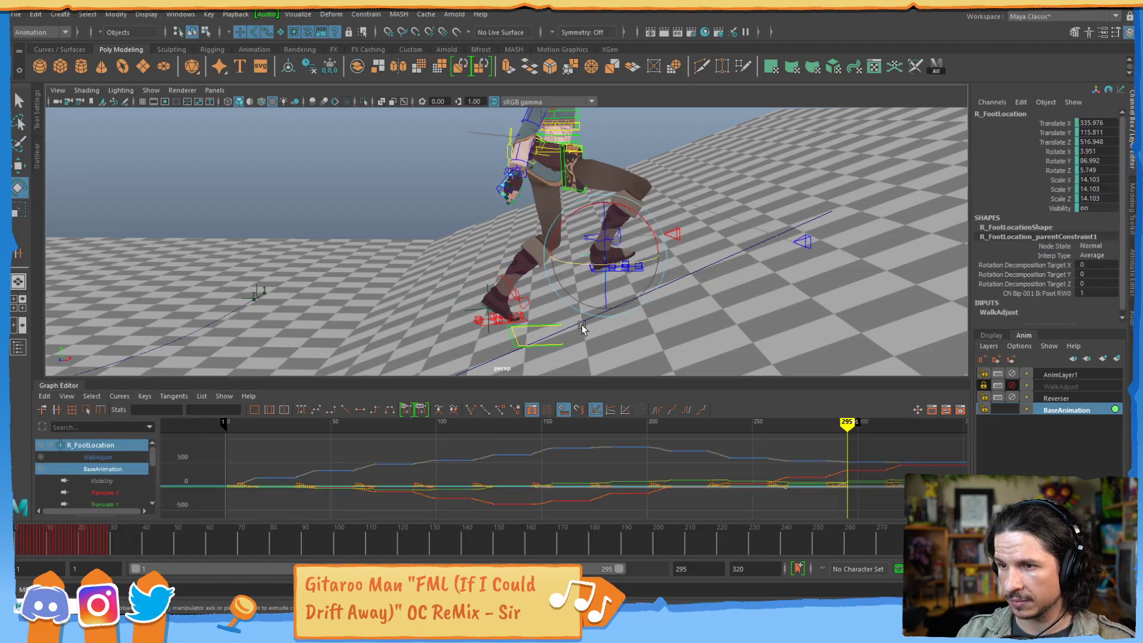
click(123, 505)
alt+middle_drag(774, 458, 535, 474)
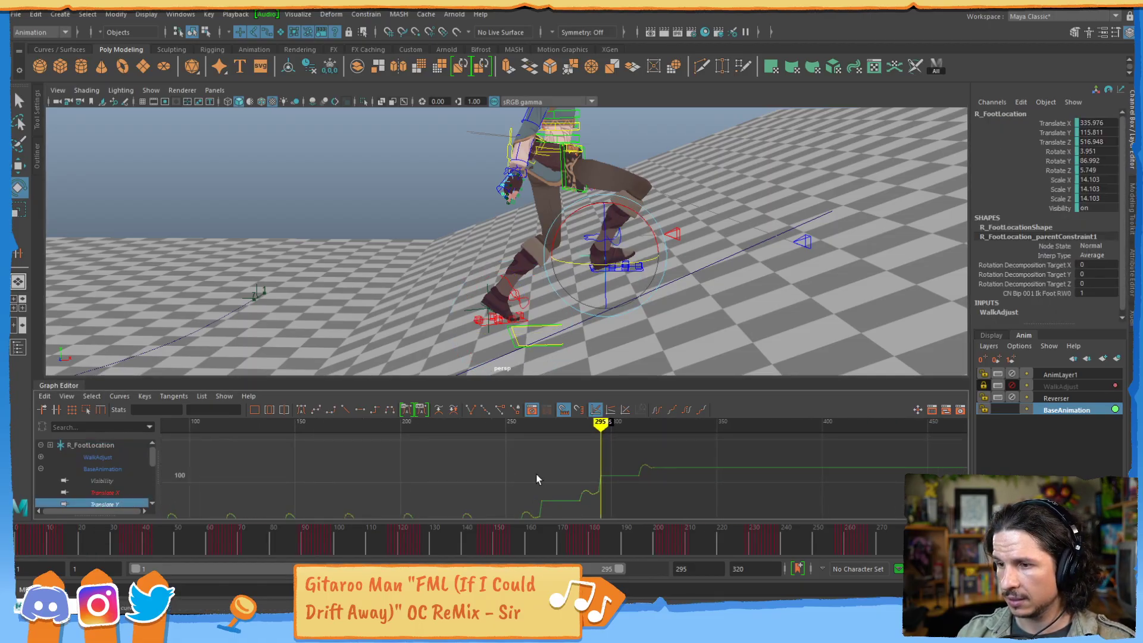
alt+right_drag(536, 473, 627, 459)
alt+middle_drag(626, 446, 324, 465)
drag(387, 488, 386, 489)
alt+middle_drag(556, 507, 591, 431)
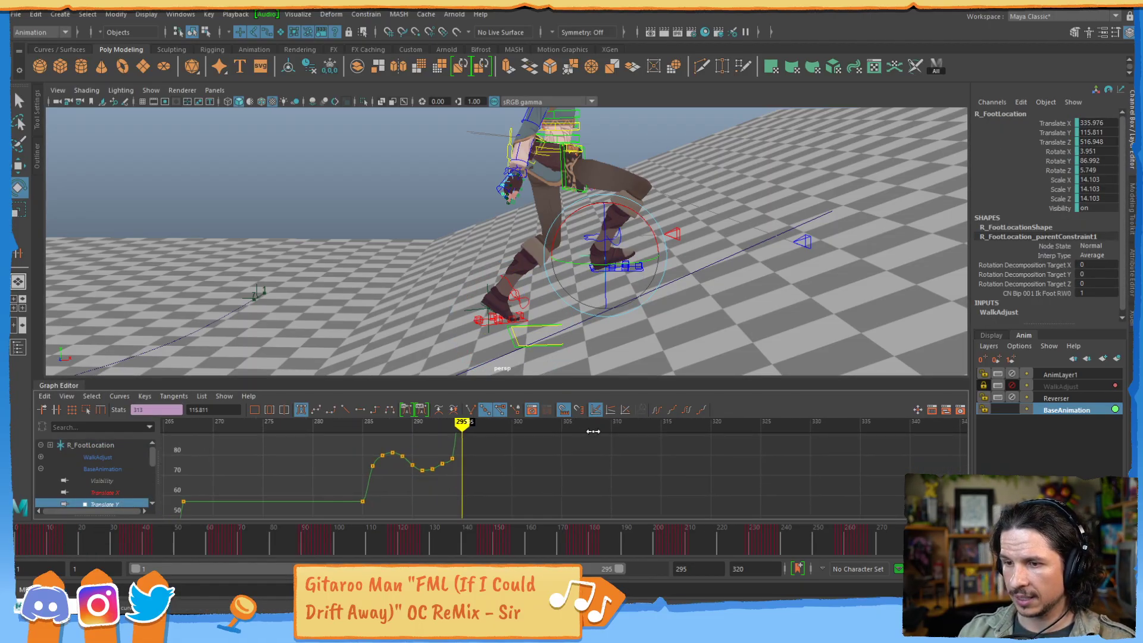
alt+right_drag(592, 430, 548, 466)
shift+middle_drag(509, 466, 508, 487)
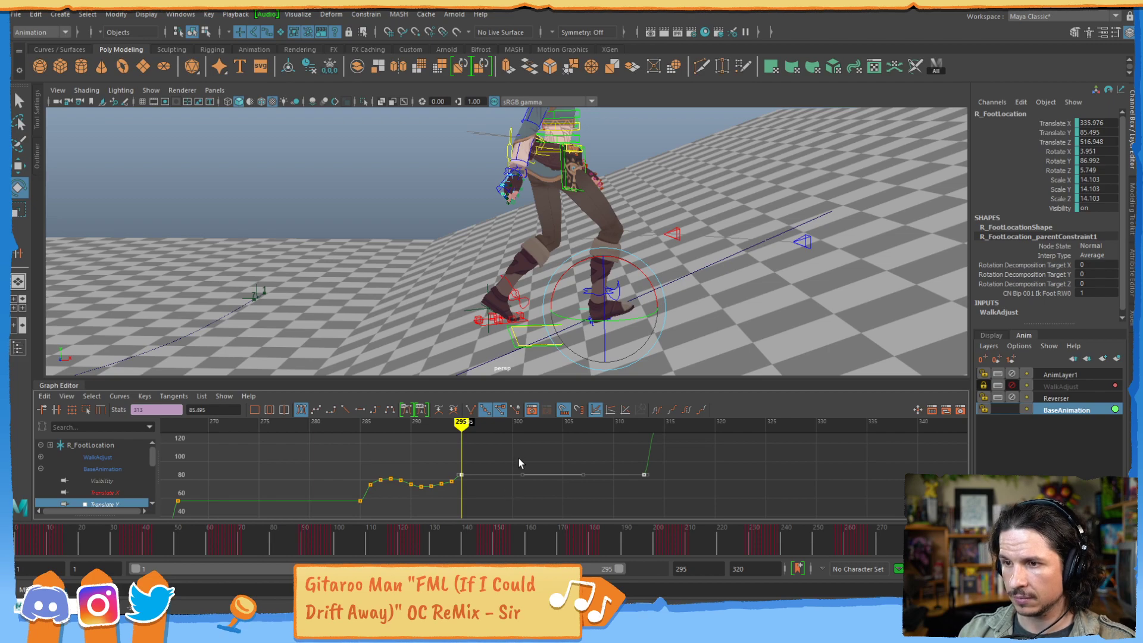
- Step back and forth between frames 295 and 281 to check how the right foot meets the slope
key(alt+period)
key(alt+period)
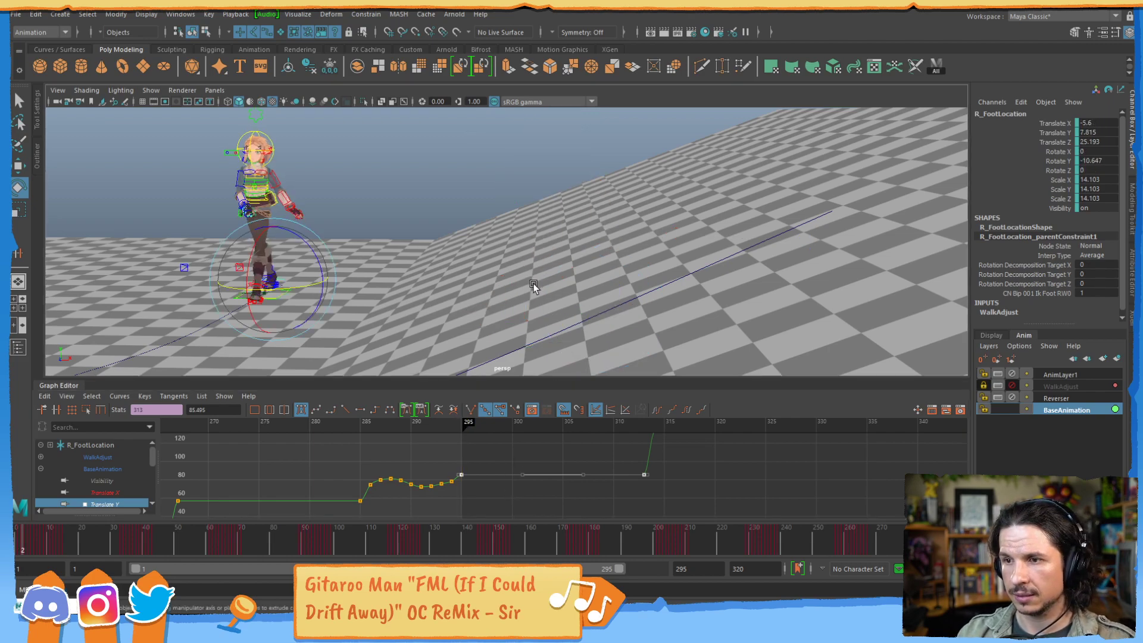
key(alt+comma)
key(alt+comma)
key(alt+comma)
key(alt+comma)
key(alt+comma)
key(alt+comma)
key(alt+comma)
key(alt+comma)
key(alt+comma)
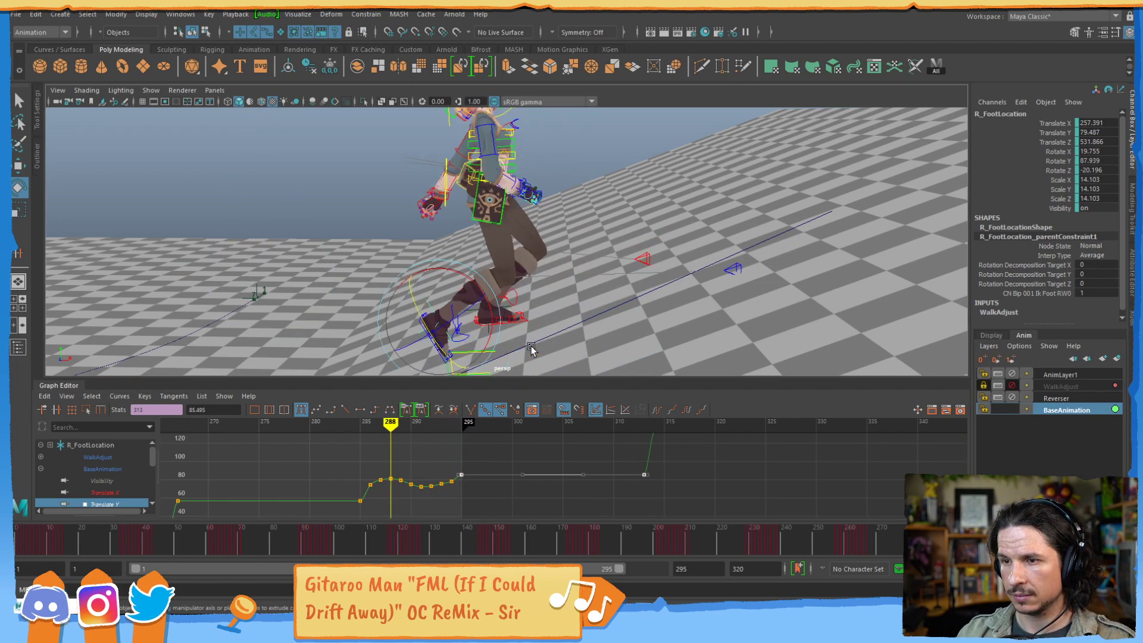
key(alt+period)
key(alt+period)
key(alt+period)
key(alt+period)
key(alt+comma)
key(alt+comma)
key(alt+comma)
key(alt+comma)
key(alt+comma)
key(alt+comma)
key(alt+comma)
key(alt+comma)
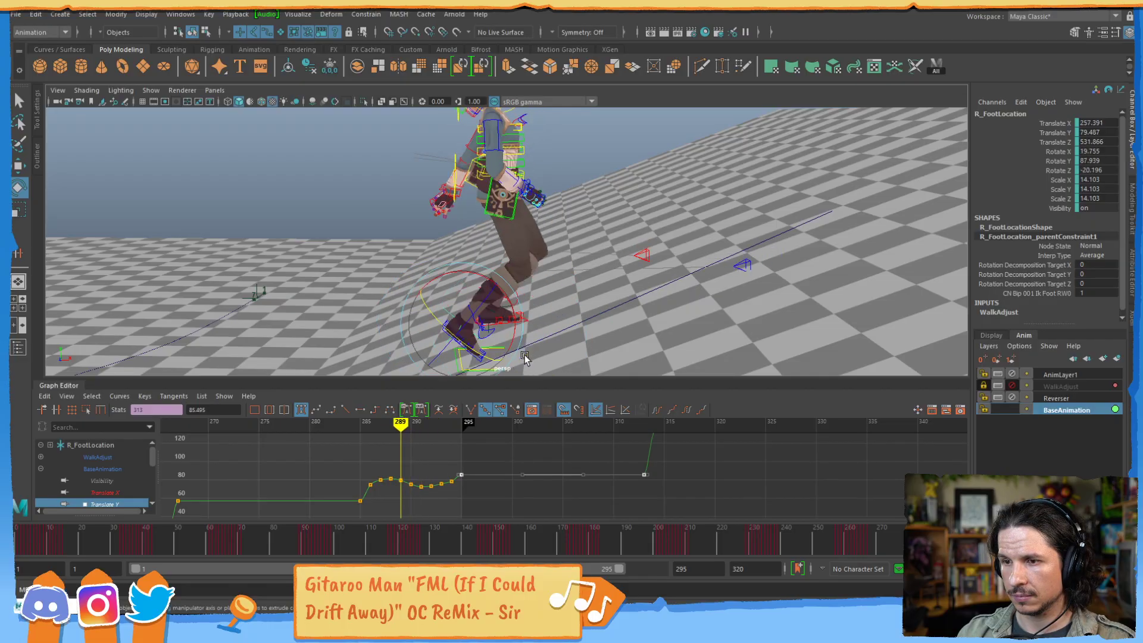
key(alt+comma)
key(alt+comma)
key(alt+comma)
key(alt+comma)
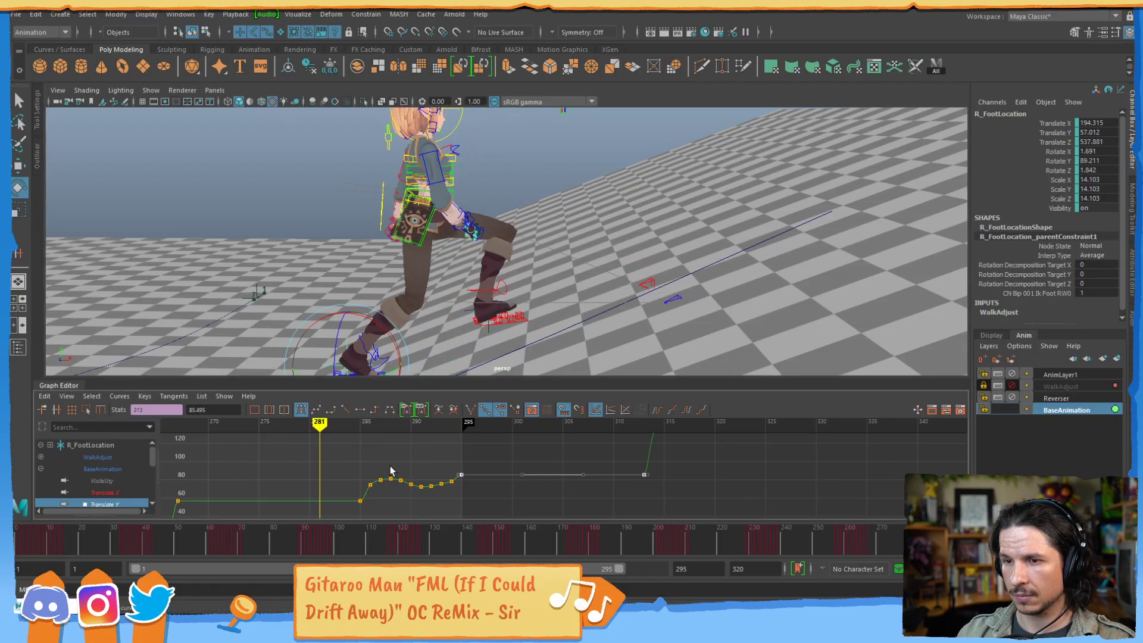
- Lower the right foot location's Translate Y keys at frames 267 and 285 to 31.259
key(f)
alt+right_drag(467, 456, 556, 453)
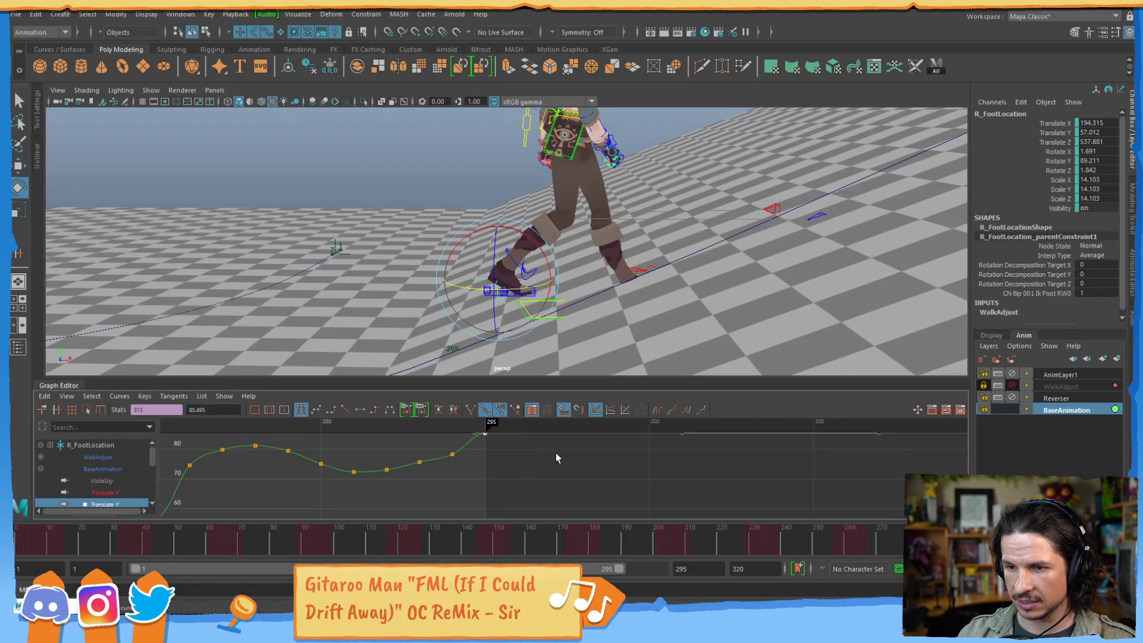
alt+middle_drag(422, 489, 722, 430)
alt+right_drag(655, 450, 583, 453)
alt+middle_drag(589, 454, 629, 449)
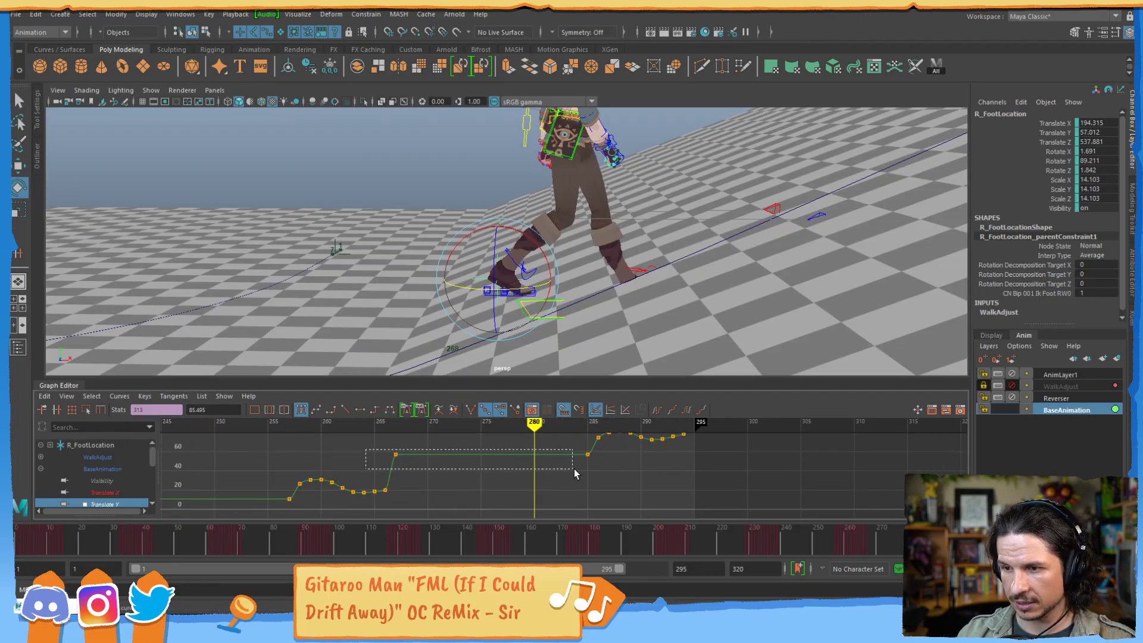
drag(533, 448, 427, 441)
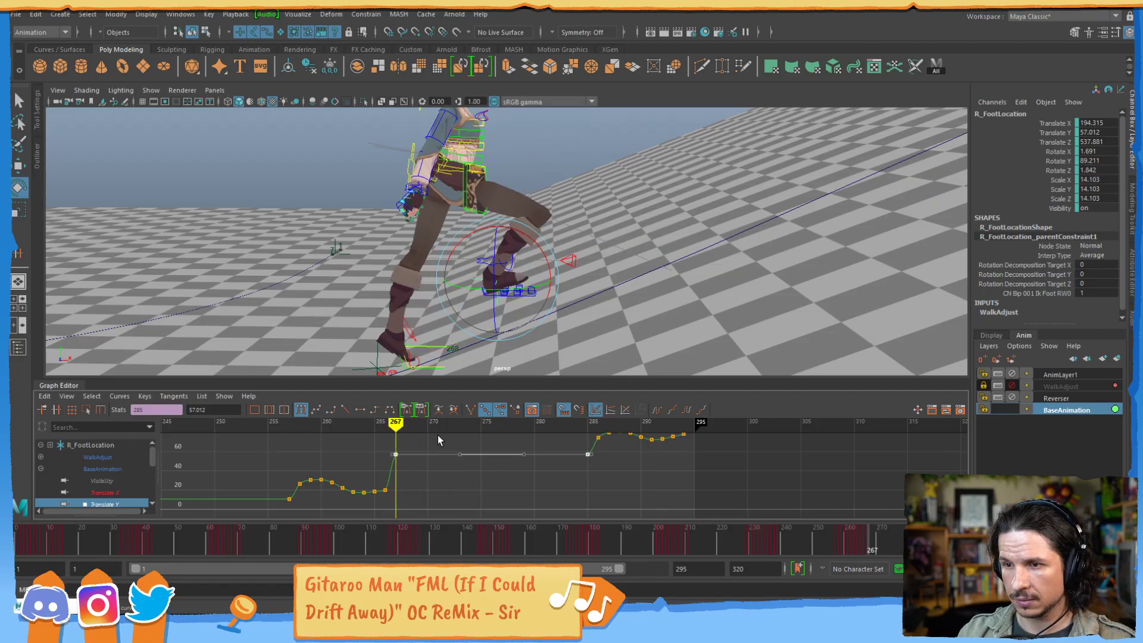
shift+middle_drag(437, 434, 442, 470)
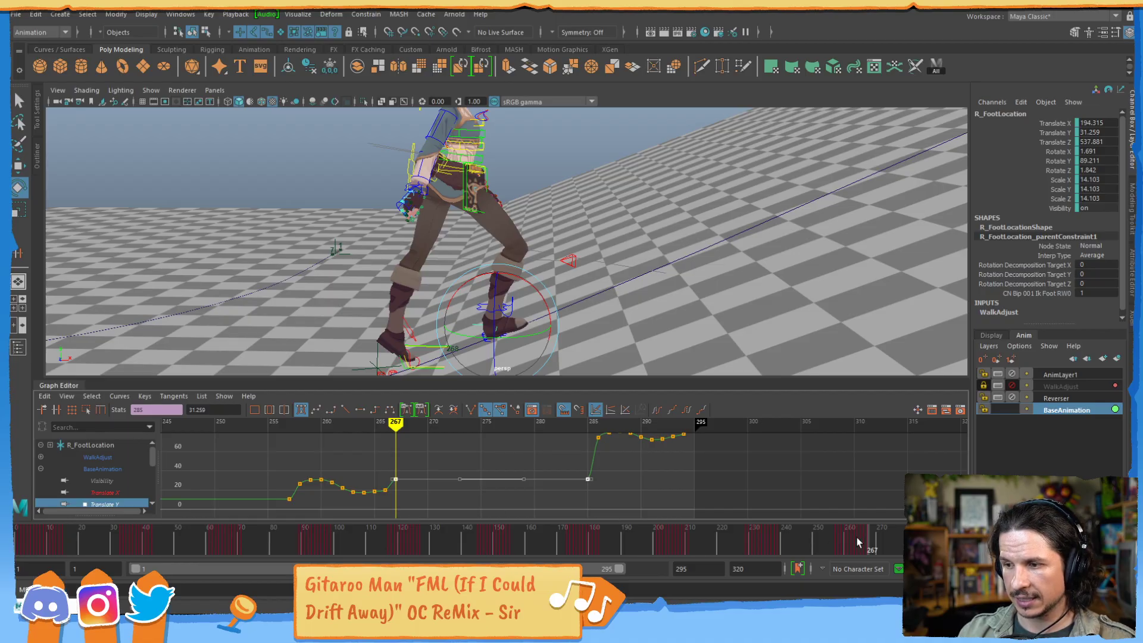
- Reactivate AnimLayer1, isolate the COG's Translate Y curve, and lower the COG to Translate Y -9.326 at frame 273
drag(856, 537, 887, 520)
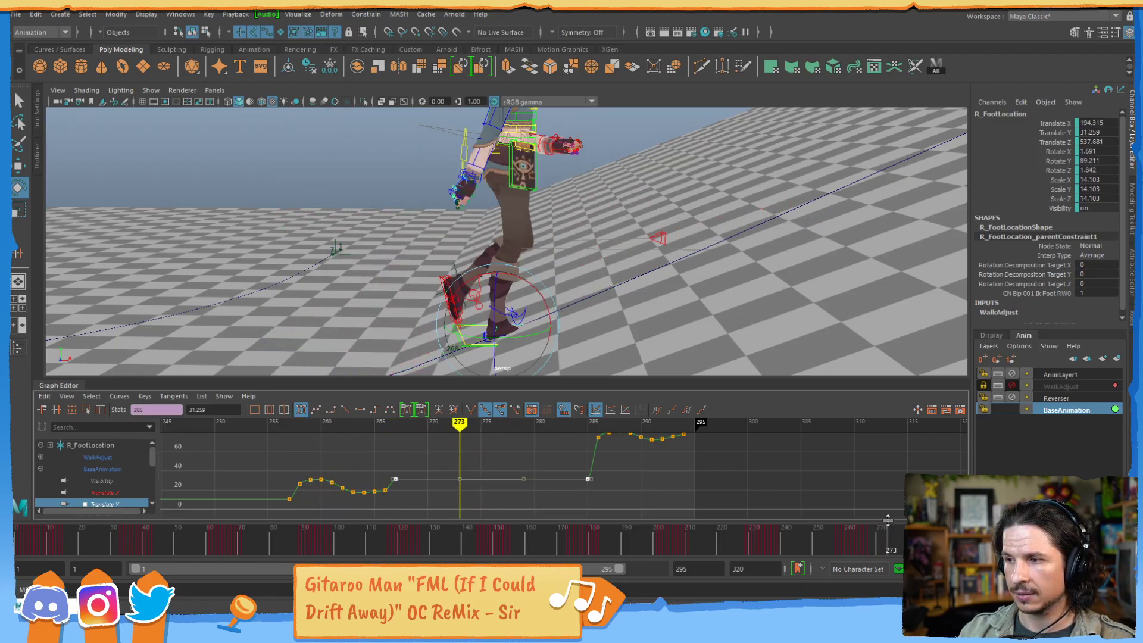
click(1065, 375)
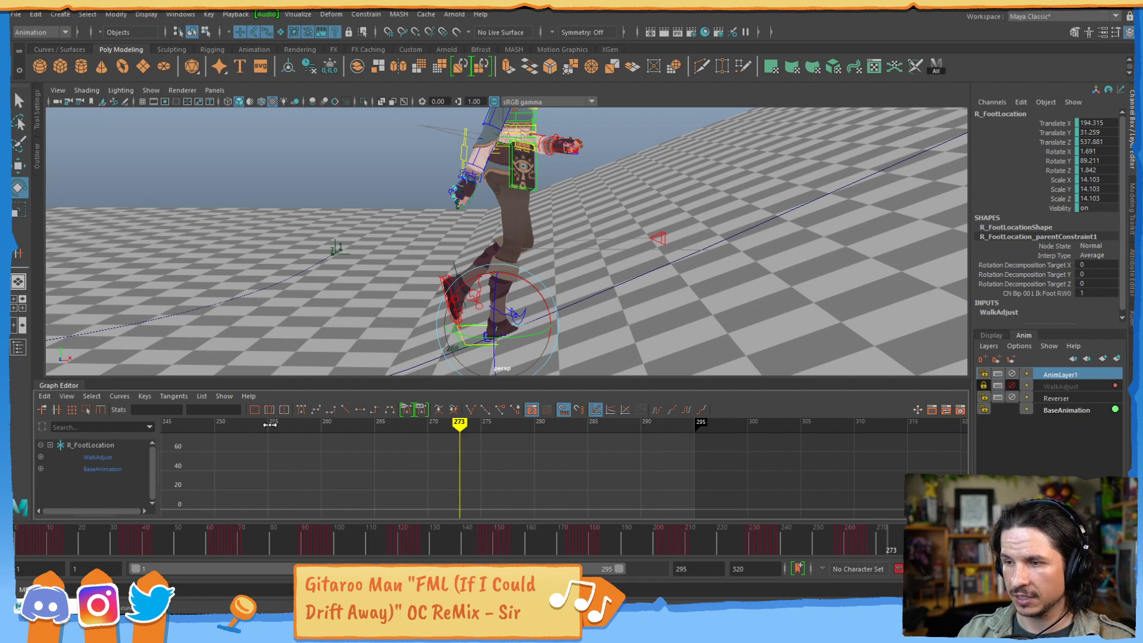
click(460, 150)
click(148, 476)
key(f)
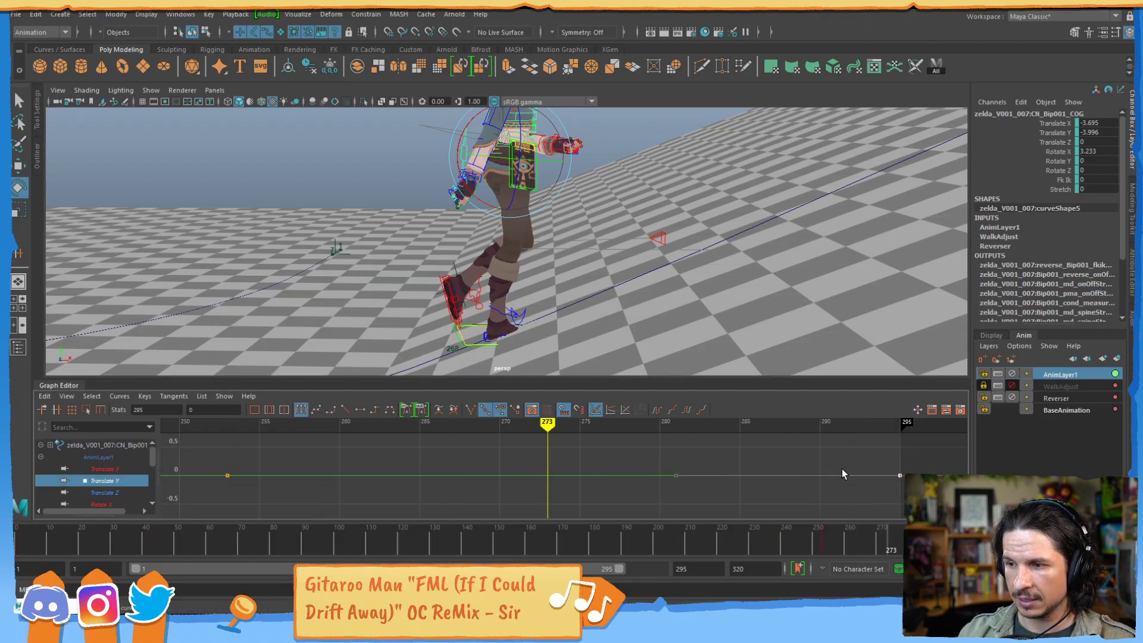
key(w)
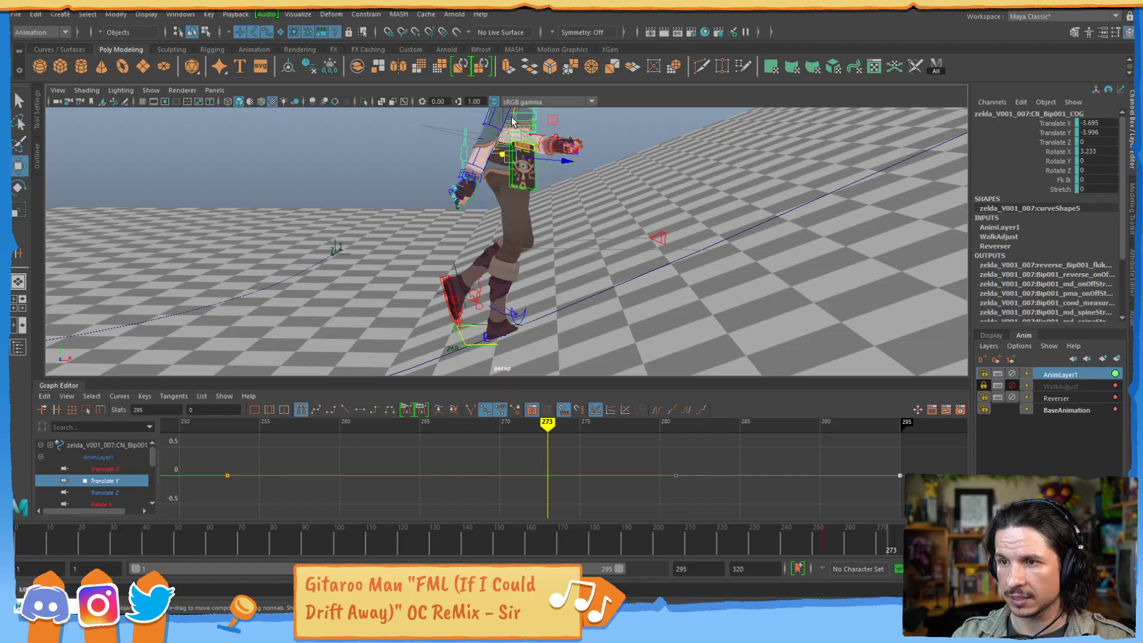
mouse_move(516, 128)
mouse_down()
mouse_move(472, 131)
mouse_move(514, 130)
mouse_up()
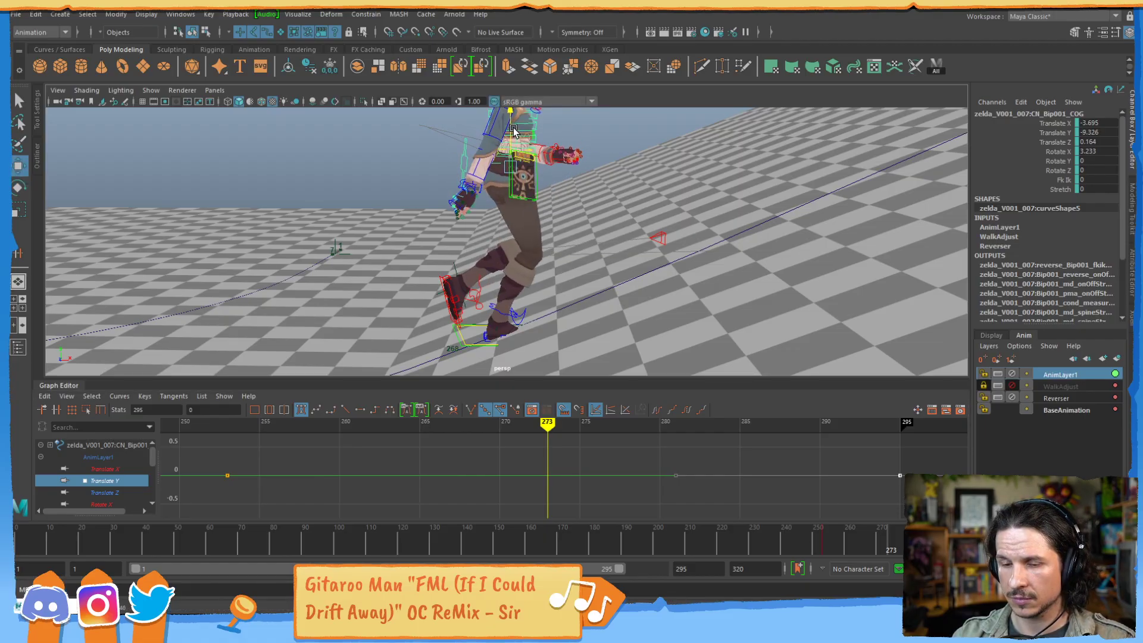
- Lower the COG to Translate Y -24.242 at frame 283 so the trailing leg reaches the ground
key(alt+v)
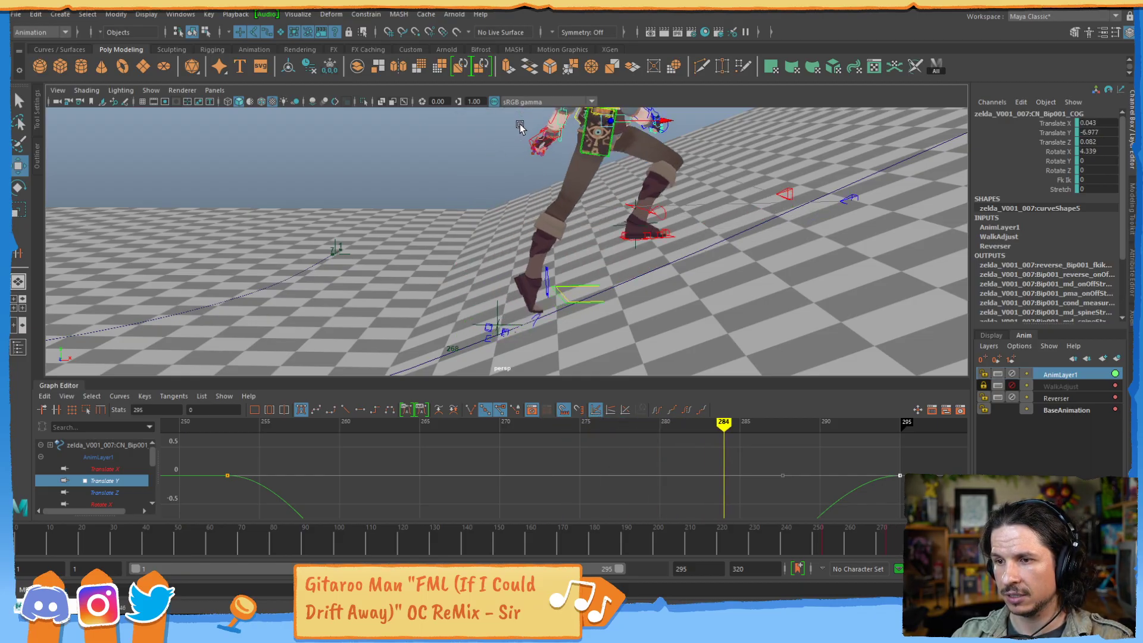
alt+right_drag(743, 157, 672, 154)
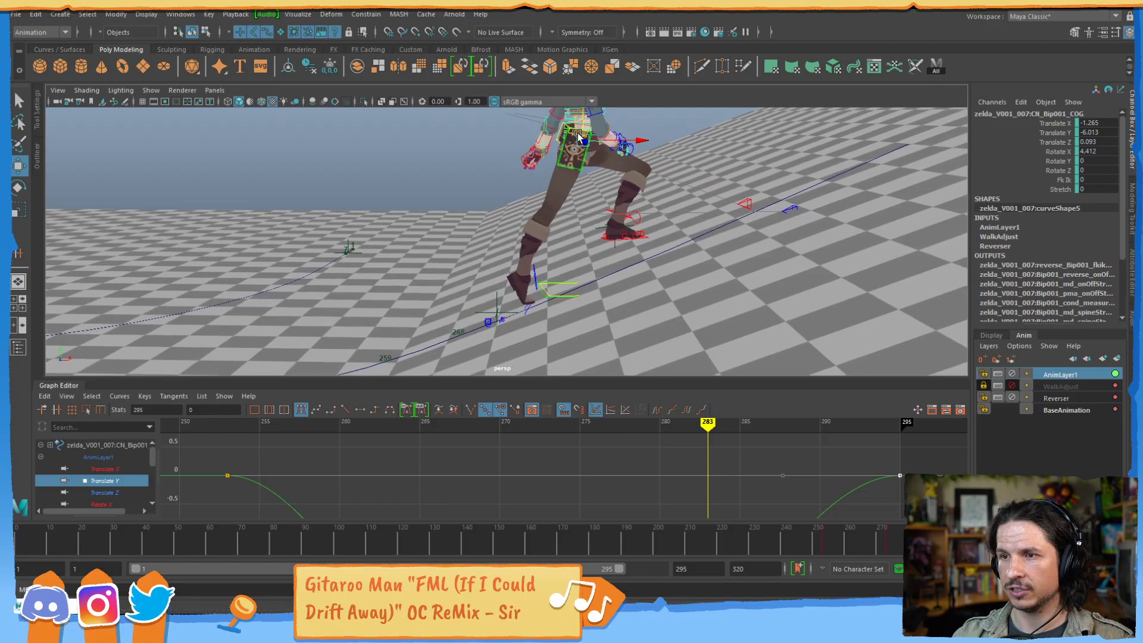
drag(584, 123, 584, 150)
alt+middle_drag(745, 494, 748, 438)
alt+right_drag(744, 452, 628, 464)
alt+middle_drag(628, 464, 652, 425)
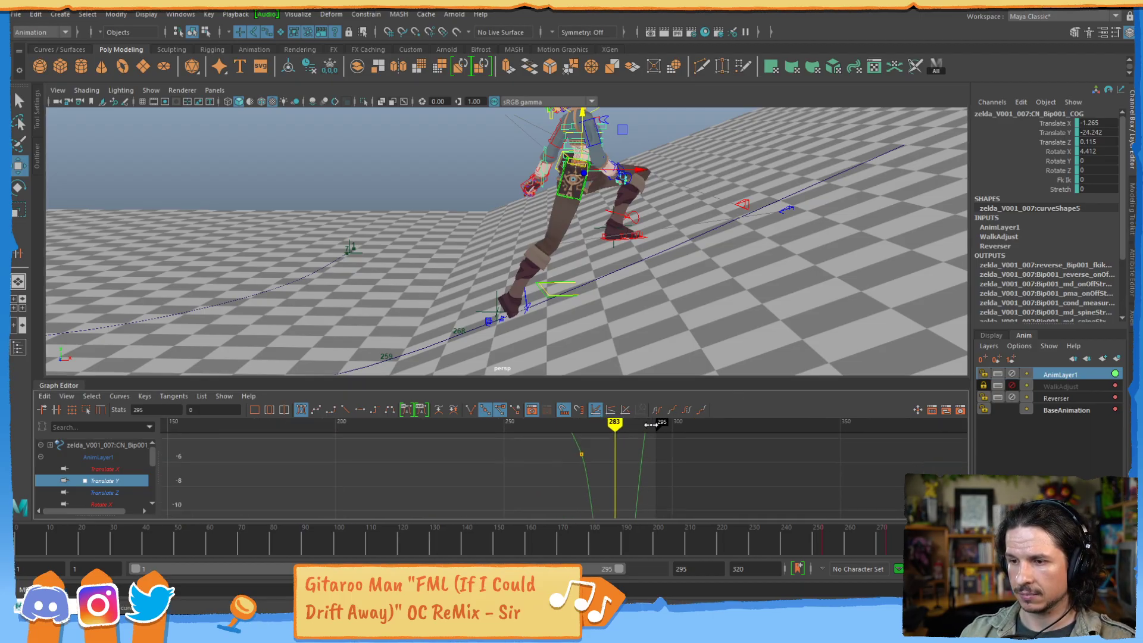
alt+right_drag(630, 460, 660, 449)
alt+middle_drag(663, 448, 642, 413)
alt+shift+right_drag(620, 464, 573, 467)
alt+shift+right_drag(573, 467, 644, 456)
- Step back from about frame 284 to 262 to examine the lowered body height and leg poses
key(alt+period)
key(alt+period)
key(alt+comma)
key(alt+comma)
key(alt+comma)
key(alt+comma)
key(alt+comma)
key(alt+comma)
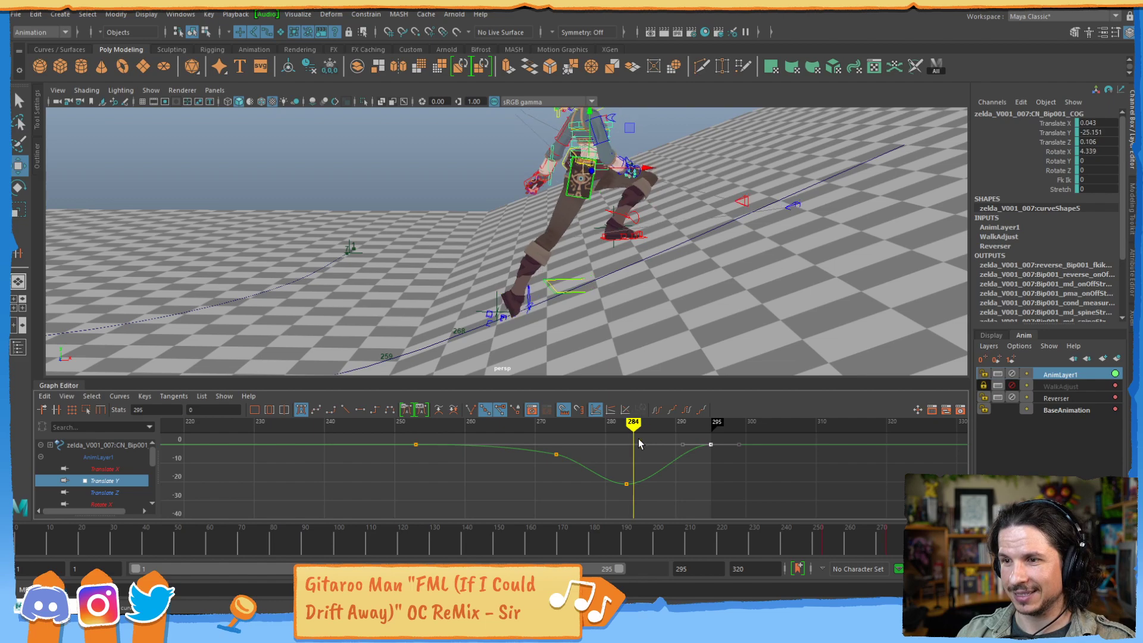
key(alt+comma)
key(alt+comma)
key(alt+comma)
key(alt+comma)
key(alt+comma)
key(alt+comma)
key(alt+comma)
key(alt+comma)
key(alt+comma)
key(alt+comma)
key(alt+comma)
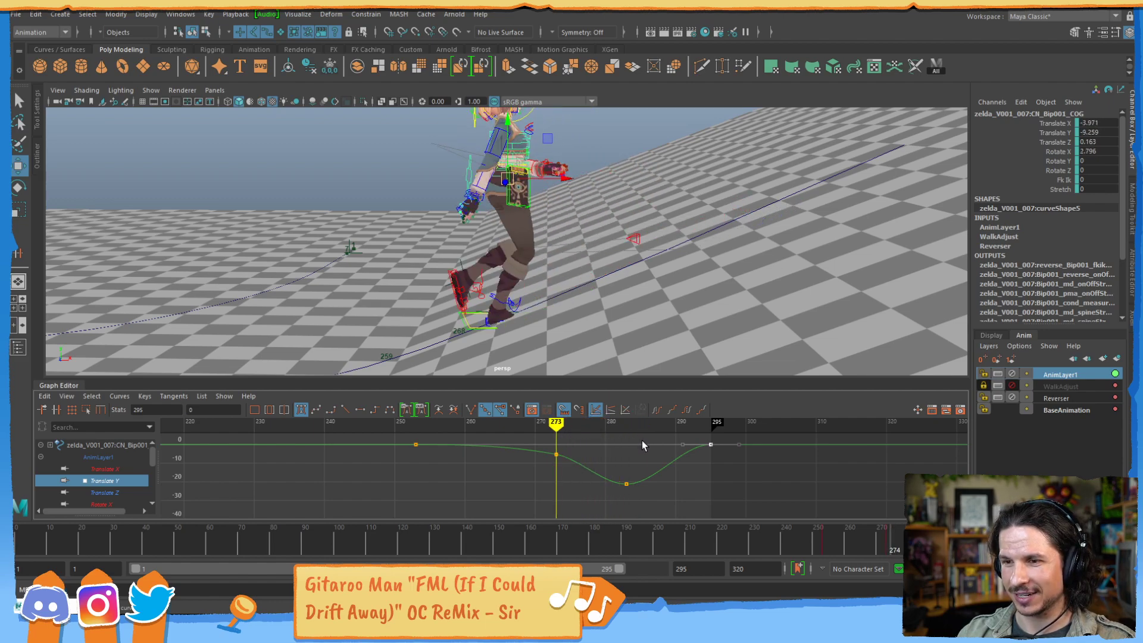
key(alt+comma)
key(alt+comma)
key(alt+comma)
key(alt+comma)
key(alt+comma)
key(alt+comma)
key(alt+comma)
key(alt+comma)
key(alt+comma)
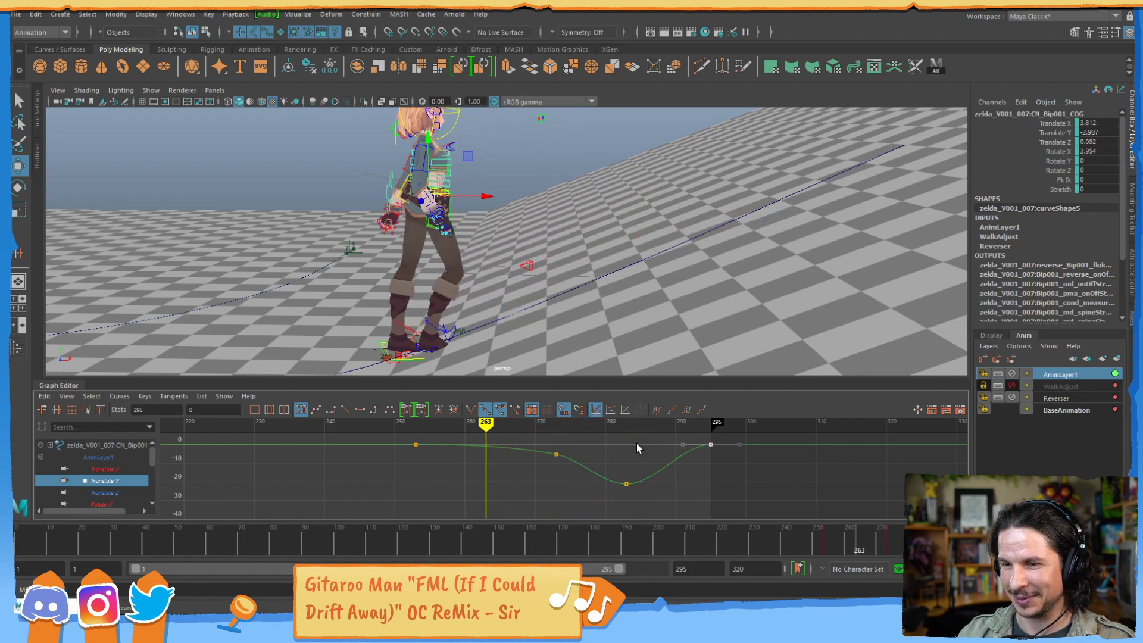
- Step forward to frame 271 to check how the body drops as the right foot plants on the slope
key(alt+period)
key(alt+period)
key(alt+period)
key(alt+period)
key(alt+period)
key(alt+period)
key(alt+period)
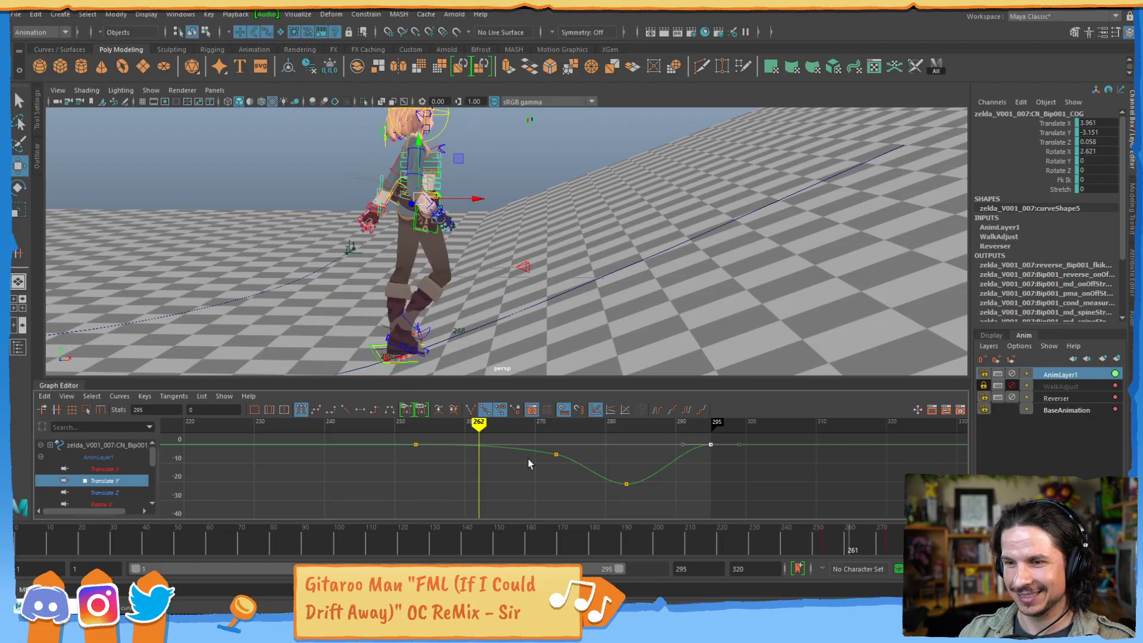
key(alt+period)
key(alt+period)
key(alt+period)
key(alt+period)
key(alt+period)
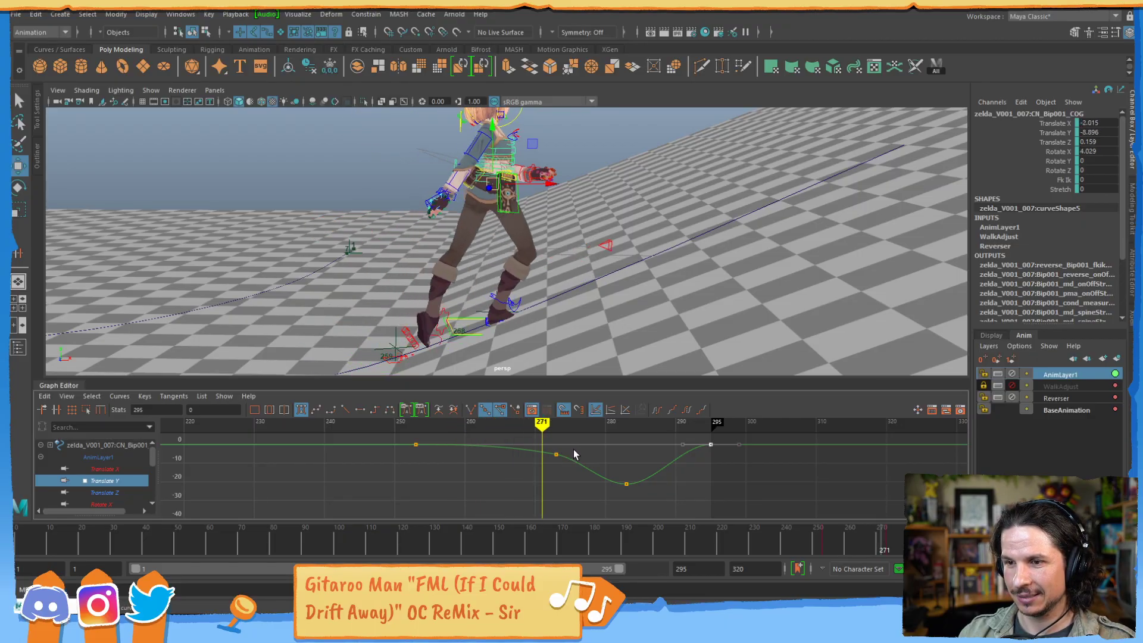
- Lower the COG to Translate Y -18.714 at frame 267 and set its AnimLayer1 key at frame 273 to -21.257
key(alt+comma)
key(alt+comma)
key(alt+comma)
key(alt+comma)
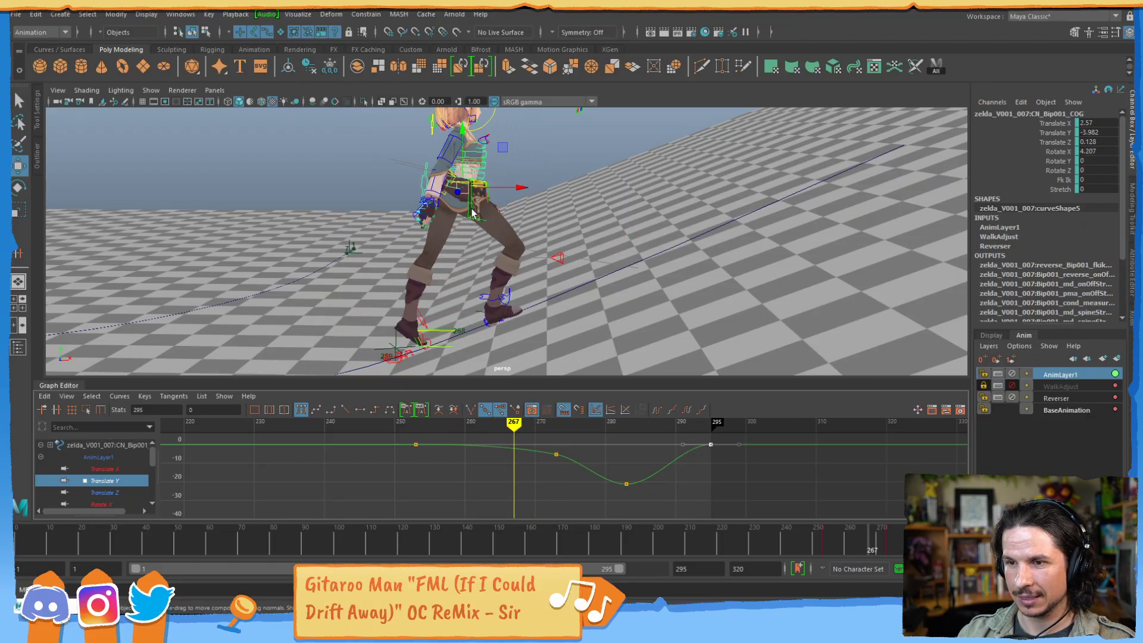
middle_drag(461, 155, 466, 177)
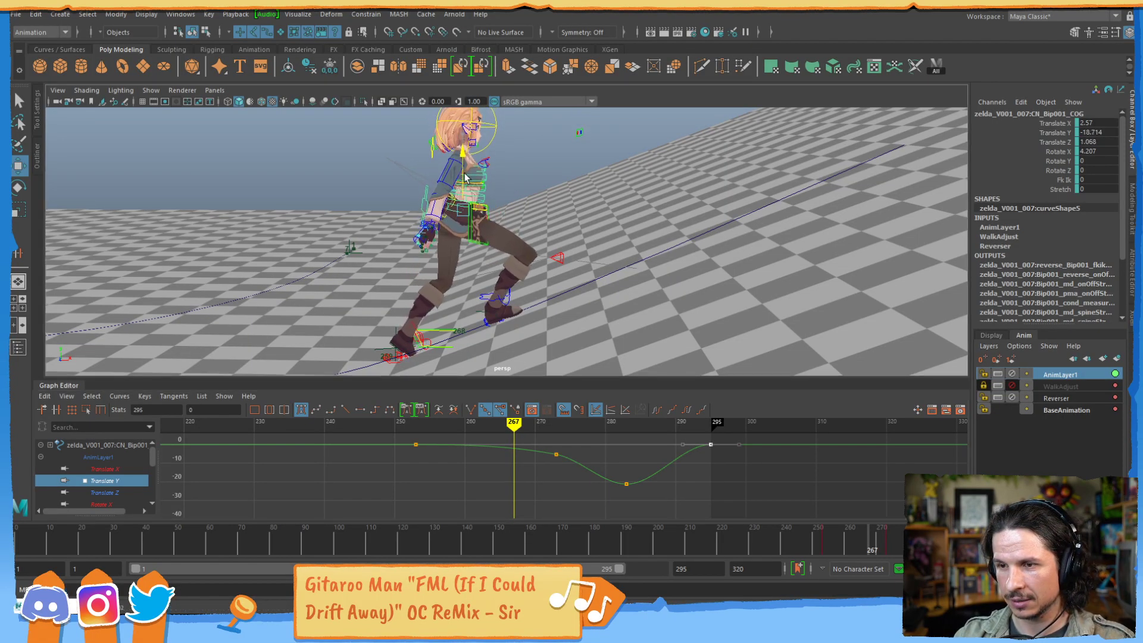
drag(603, 457, 541, 482)
shift+middle_drag(572, 480, 572, 492)
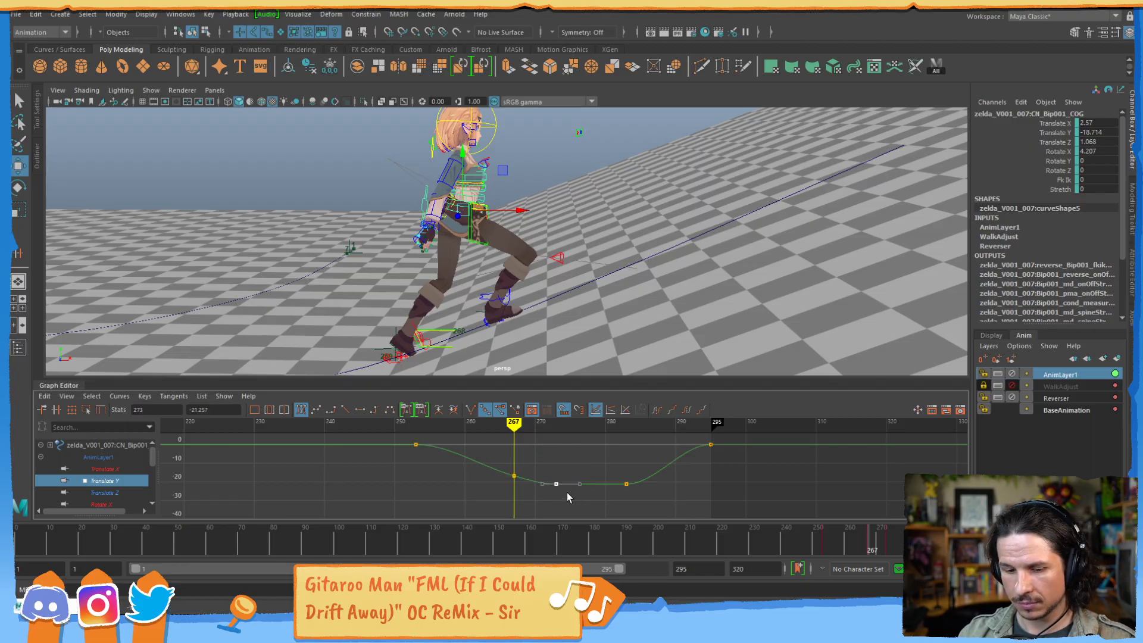
- Step back to about frame 258 and forward to 264, examining both feet on the slope up close
key(alt+comma)
key(alt+comma)
key(alt+comma)
key(alt+comma)
key(alt+comma)
key(alt+comma)
key(alt+comma)
key(alt+comma)
key(alt+comma)
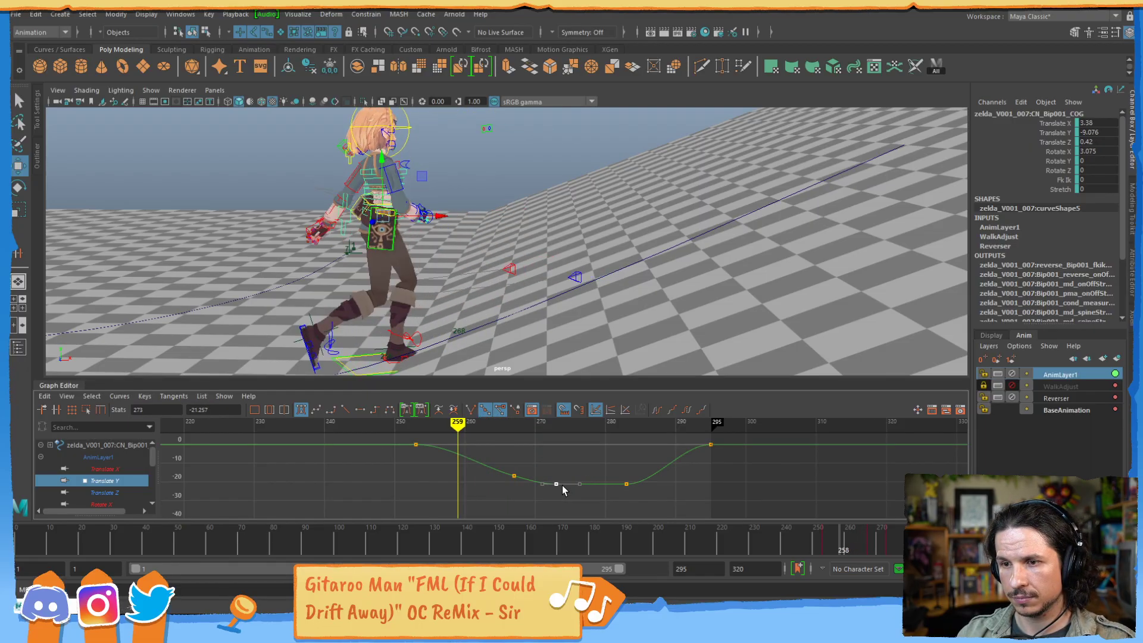
key(alt+period)
key(alt+period)
key(alt+period)
key(alt+period)
key(alt+period)
key(alt+period)
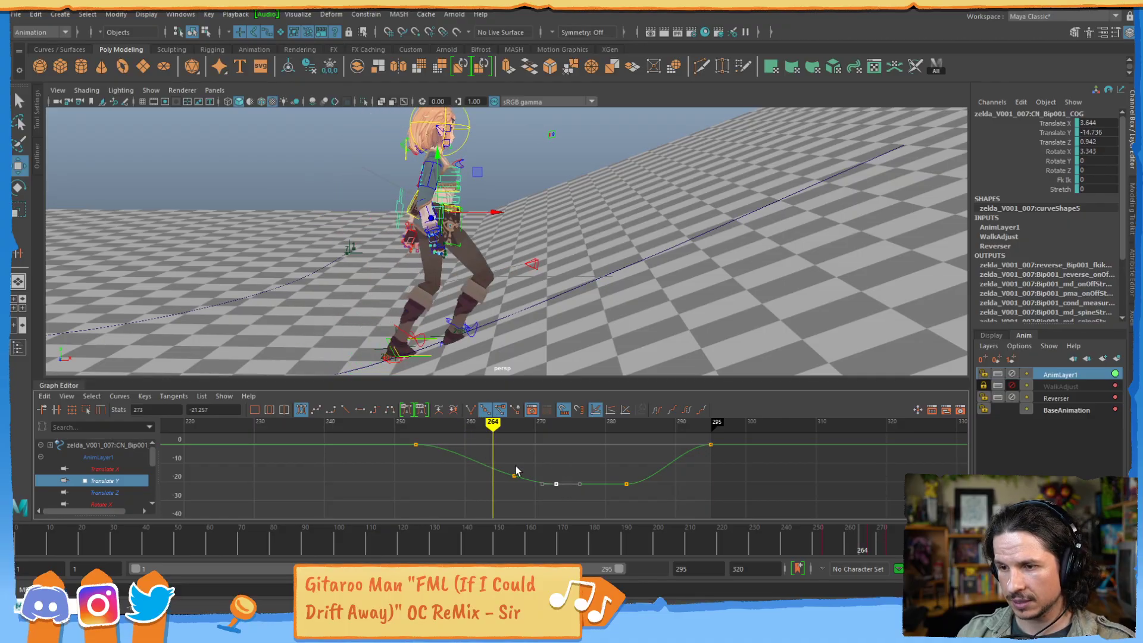
alt+middle_drag(524, 309, 639, 220)
alt+right_drag(640, 220, 716, 235)
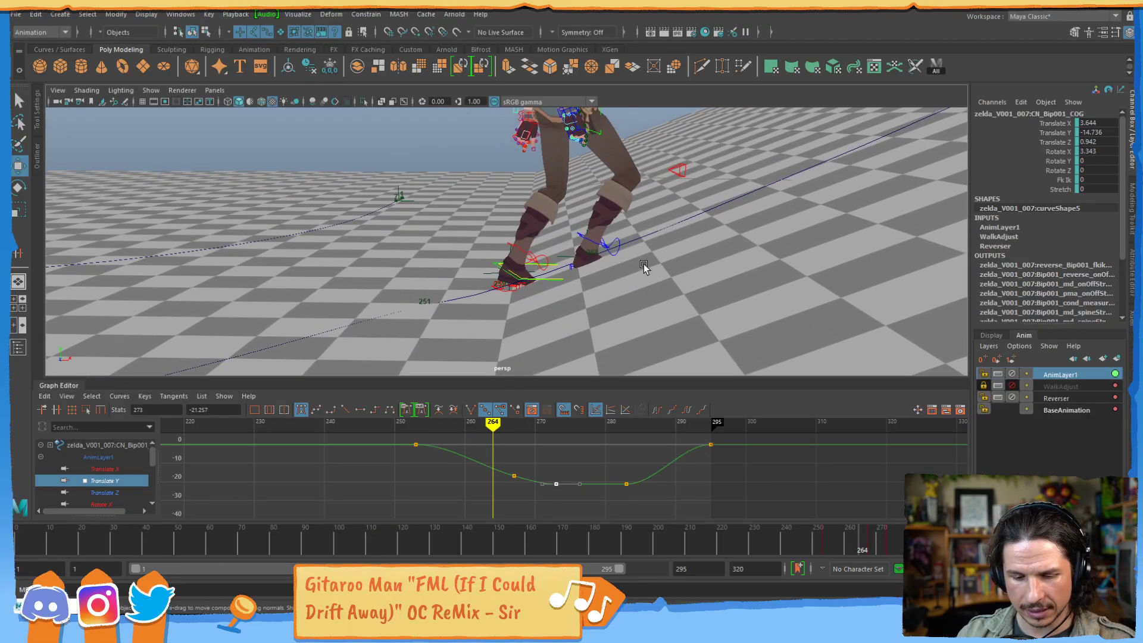
- Move forward to frame 281 and display the left foot location control's BaseAnimation Translate Y curve
key(alt+period)
key(alt+period)
key(alt+period)
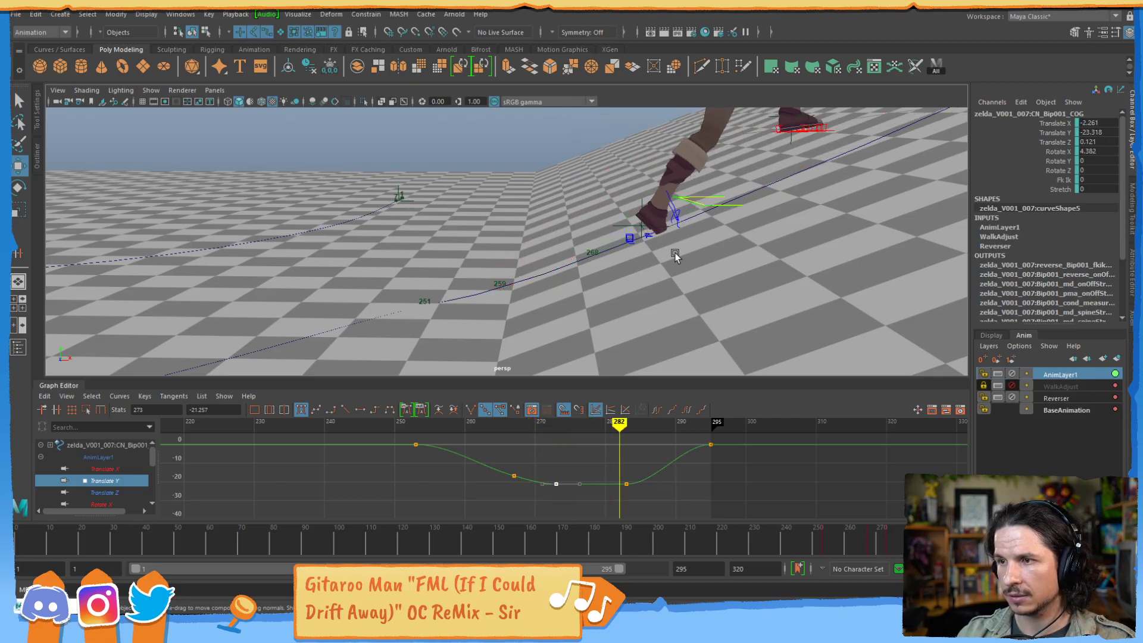
click(809, 133)
alt+middle_drag(708, 220, 601, 277)
click(1049, 410)
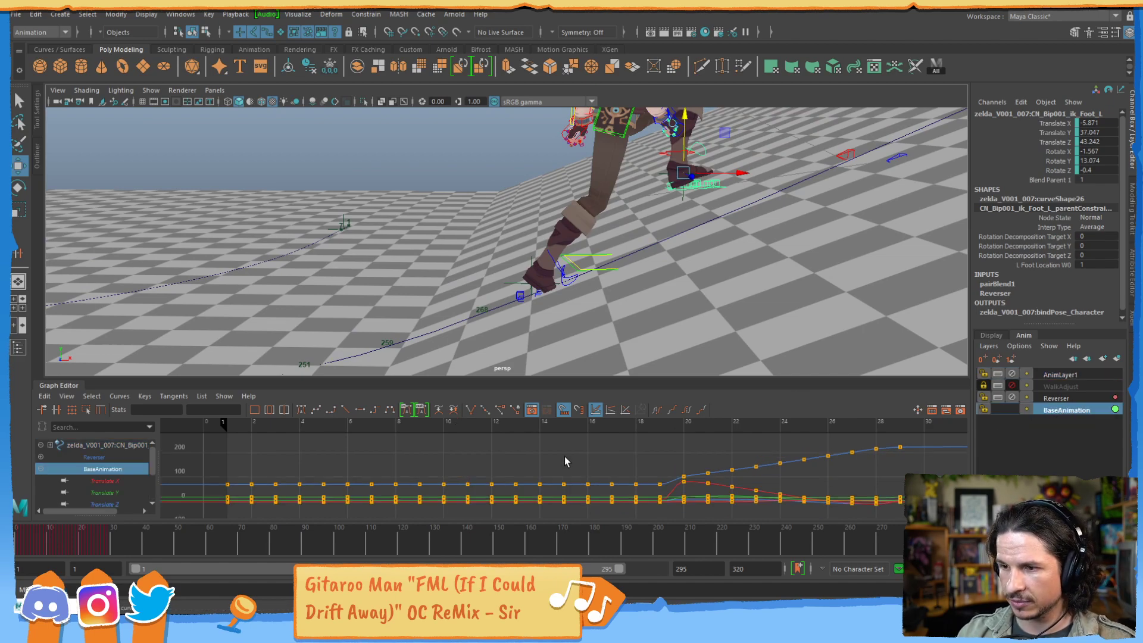
click(125, 496)
scroll(776, 457, down, 3)
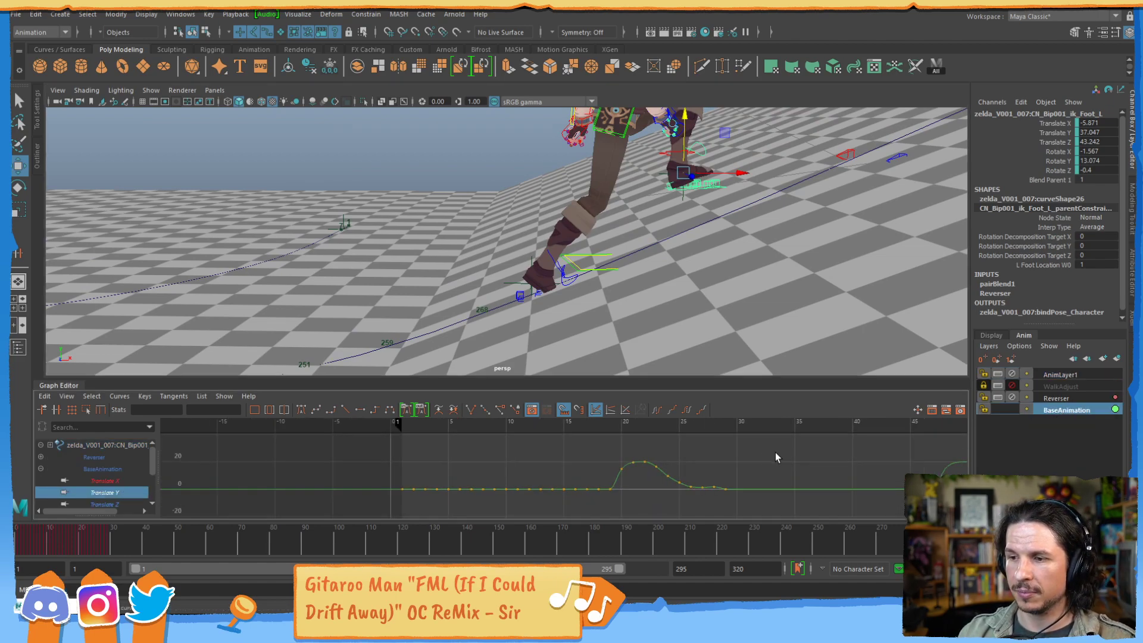
click(685, 196)
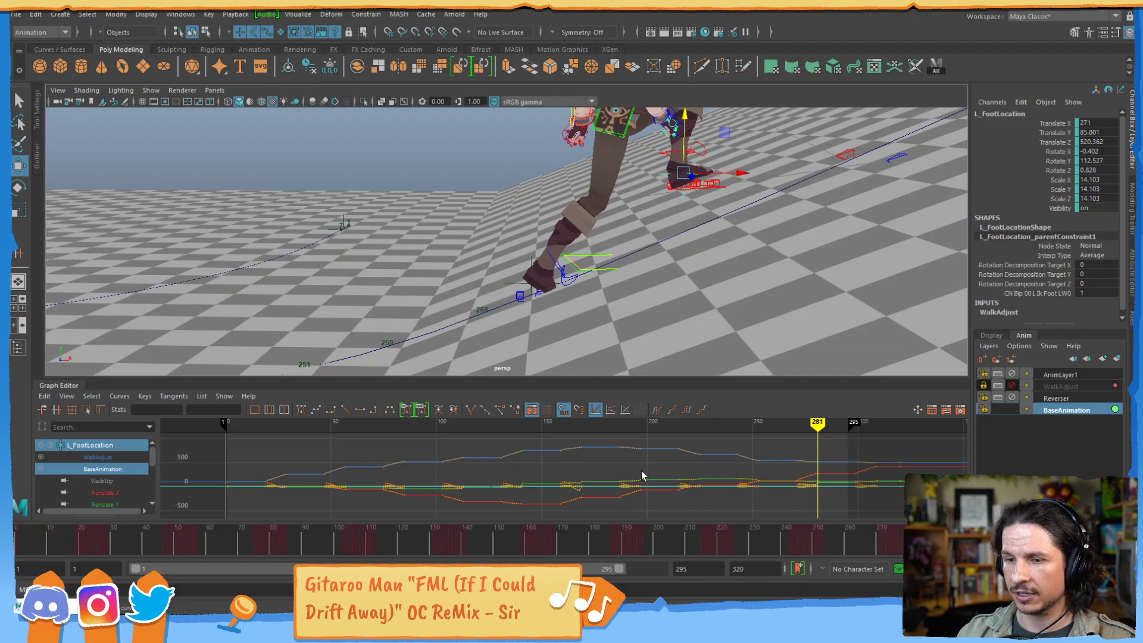
click(106, 504)
- Lower the left foot location's planted Translate Y keys starting at frame 281 to 59.843
alt+middle_drag(795, 474, 577, 474)
alt+right_drag(577, 474, 720, 473)
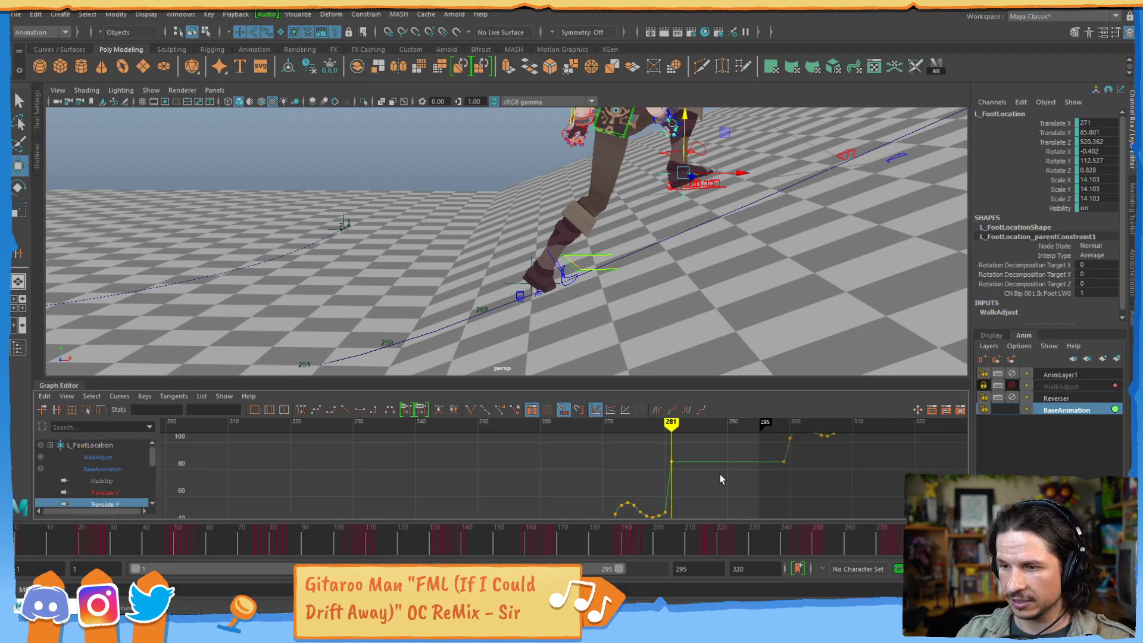
alt+middle_drag(691, 474, 440, 474)
drag(397, 466, 548, 489)
alt+middle_drag(478, 503, 509, 497)
alt+right_drag(501, 488, 543, 466)
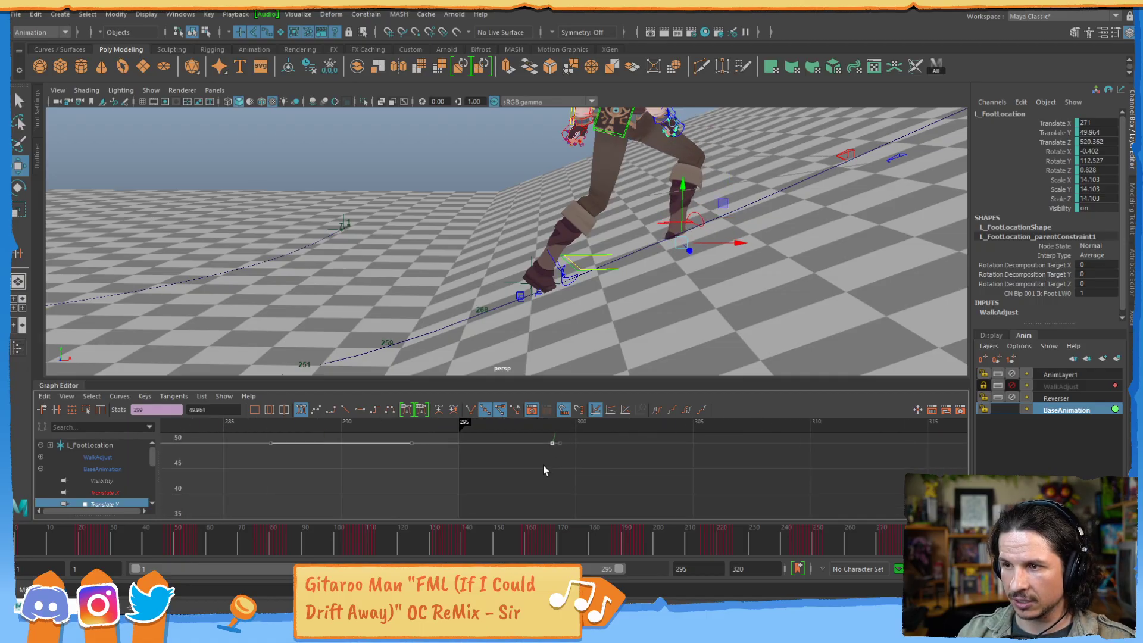
alt+middle_drag(444, 486, 447, 440)
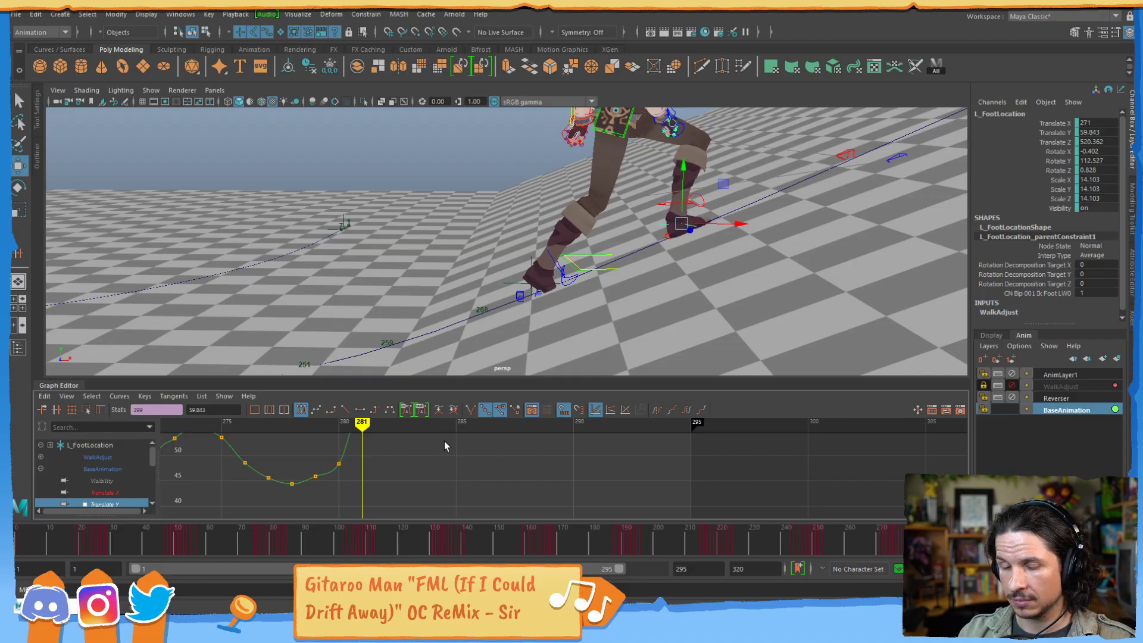
- Step between frames 279 and 285 to check how the left foot lands on the slope
key(alt+period)
key(alt+comma)
key(alt+comma)
key(alt+comma)
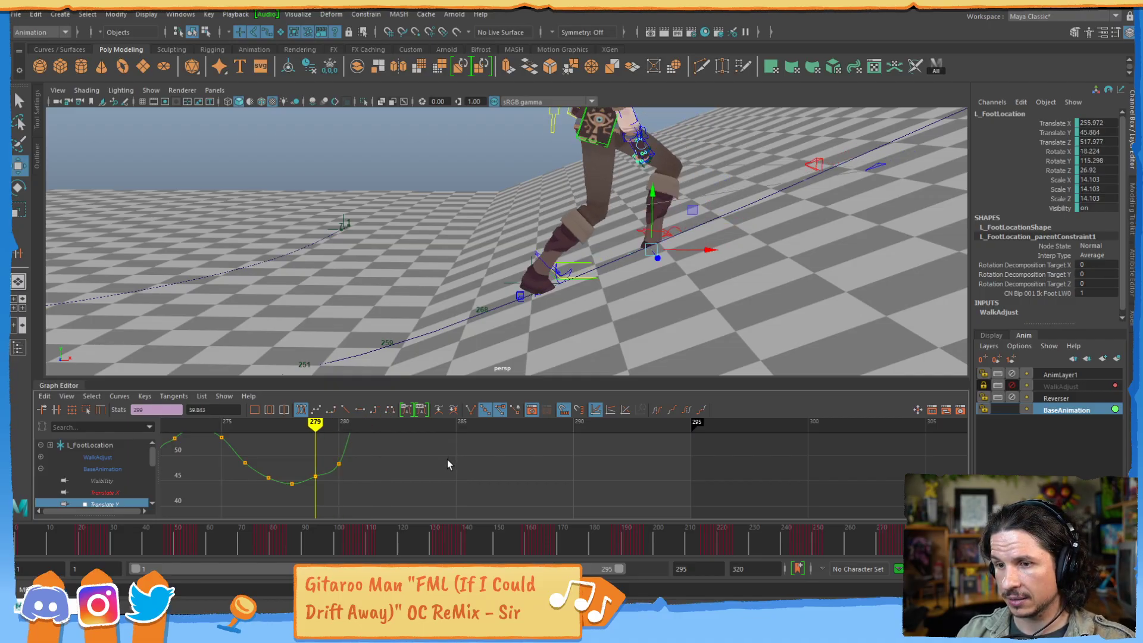
key(alt+period)
key(alt+period)
key(alt+period)
key(alt+period)
key(alt+period)
key(alt+period)
alt+middle_drag(662, 452, 652, 503)
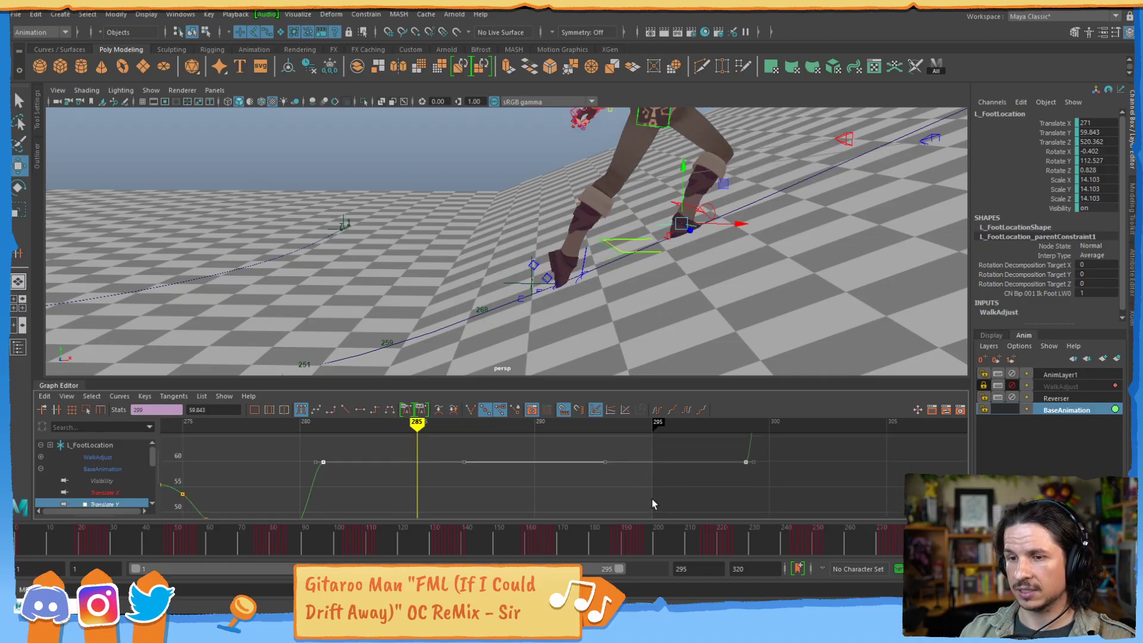
alt+right_drag(652, 499, 634, 464)
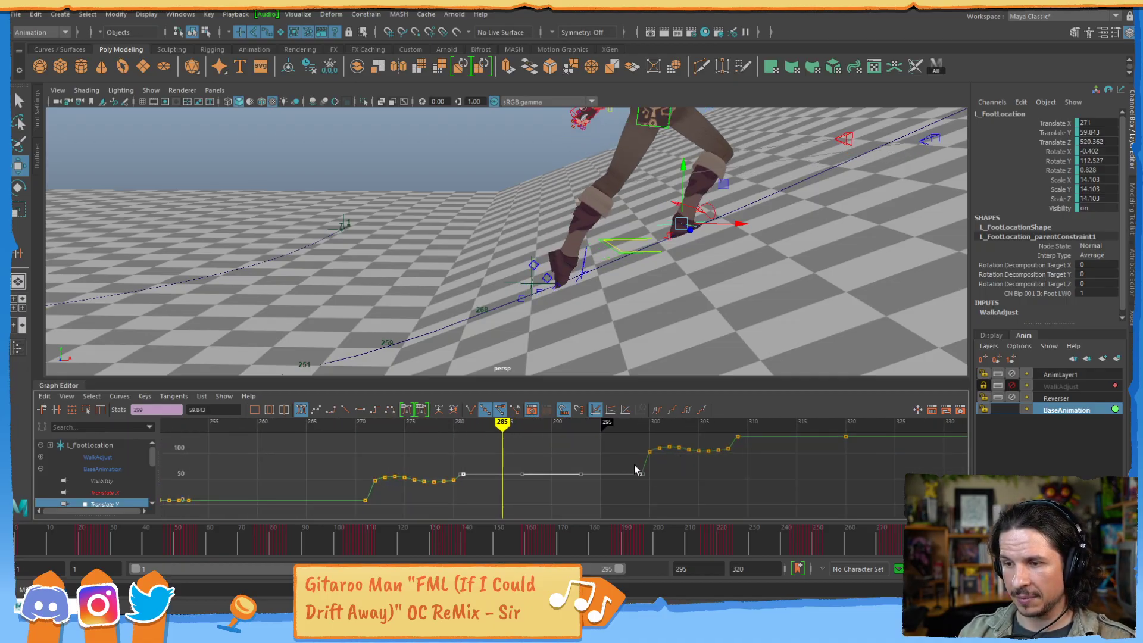
key(alt+period)
key(alt+period)
key(comma)
key(comma)
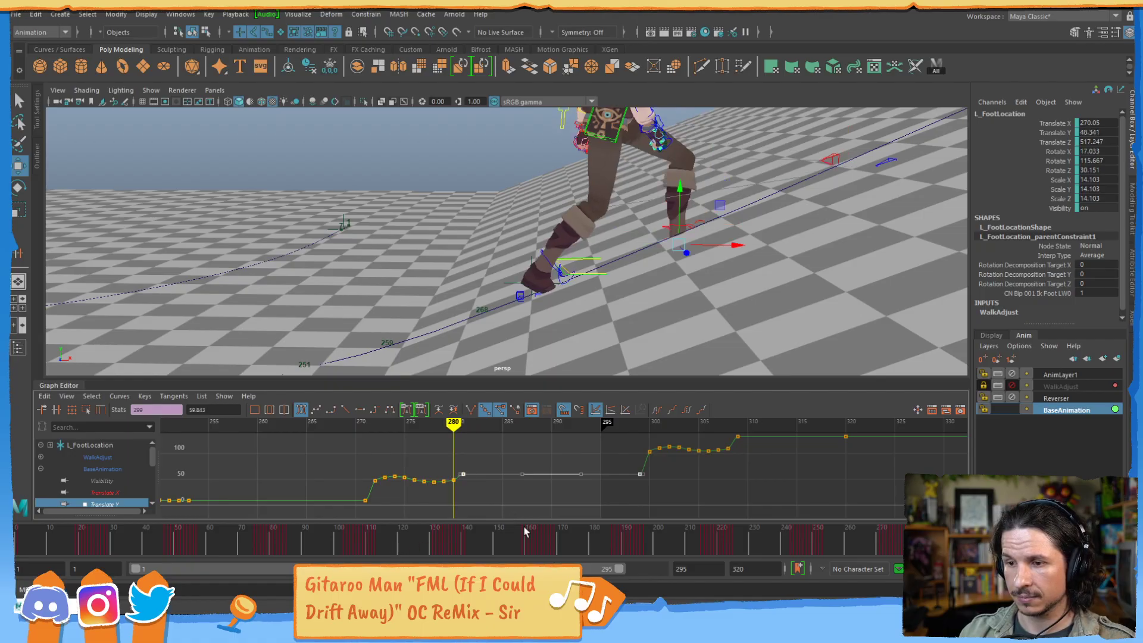
- Go to frame 295 and display the COG's Translate Y curve on AnimLayer1
drag(863, 541, 962, 536)
alt+middle_drag(867, 232, 686, 363)
alt+right_drag(686, 363, 635, 251)
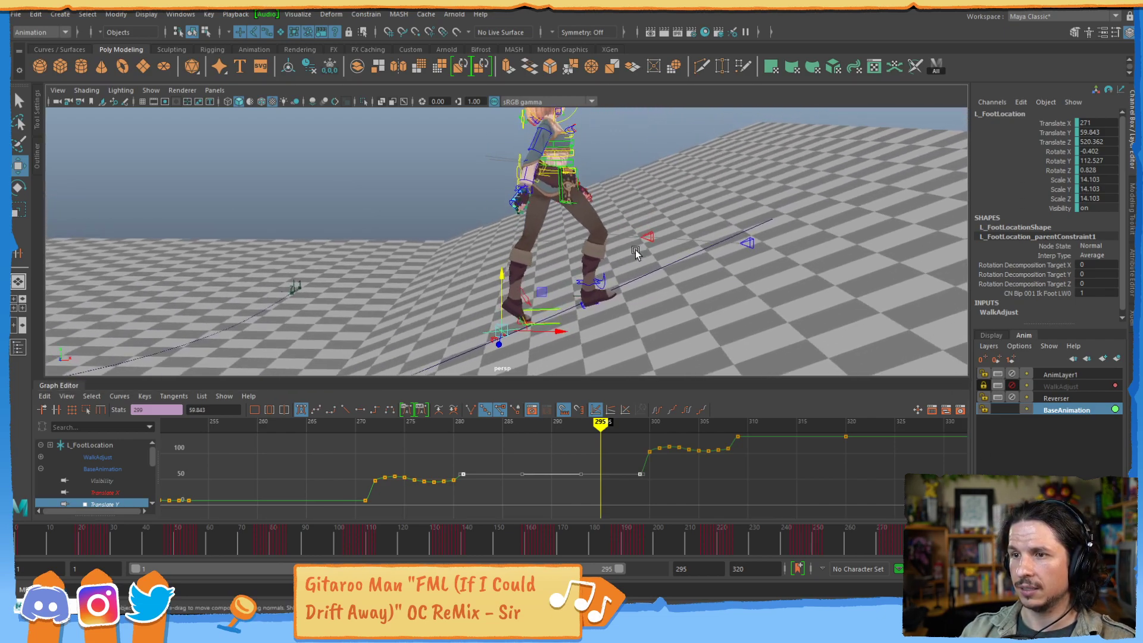
click(1065, 375)
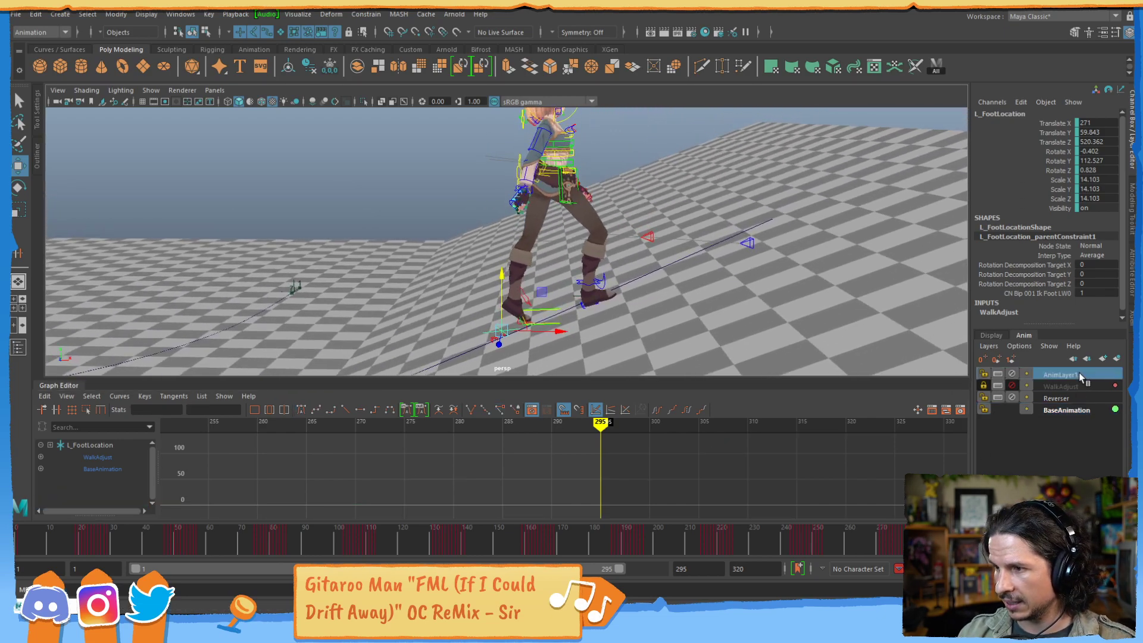
click(453, 154)
alt+drag(453, 155, 521, 199)
click(472, 192)
click(104, 481)
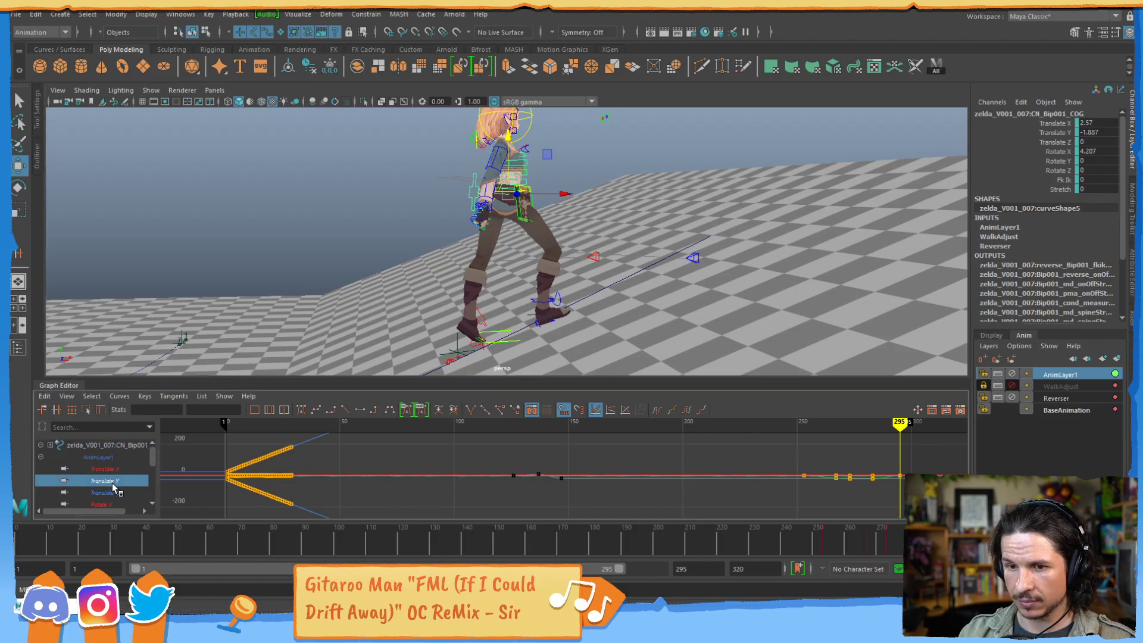
- Lower the COG's AnimLayer1 key at frame 295 level with the preceding low key, giving Translate Y -23.349
drag(919, 437, 887, 458)
alt+middle_drag(794, 452, 572, 449)
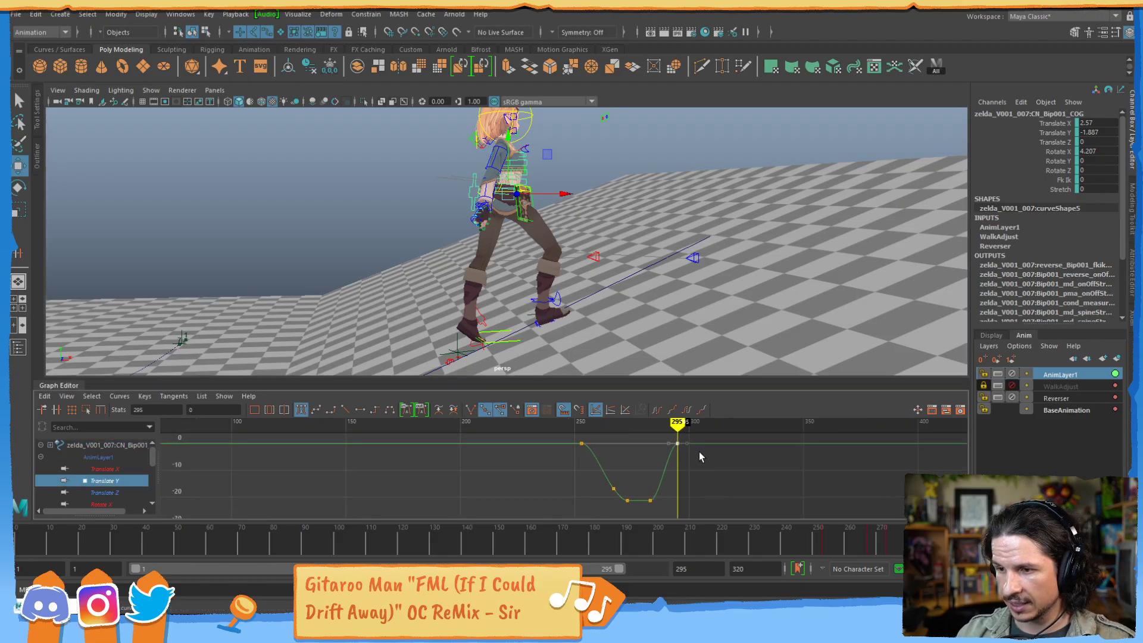
shift+middle_drag(698, 464, 694, 513)
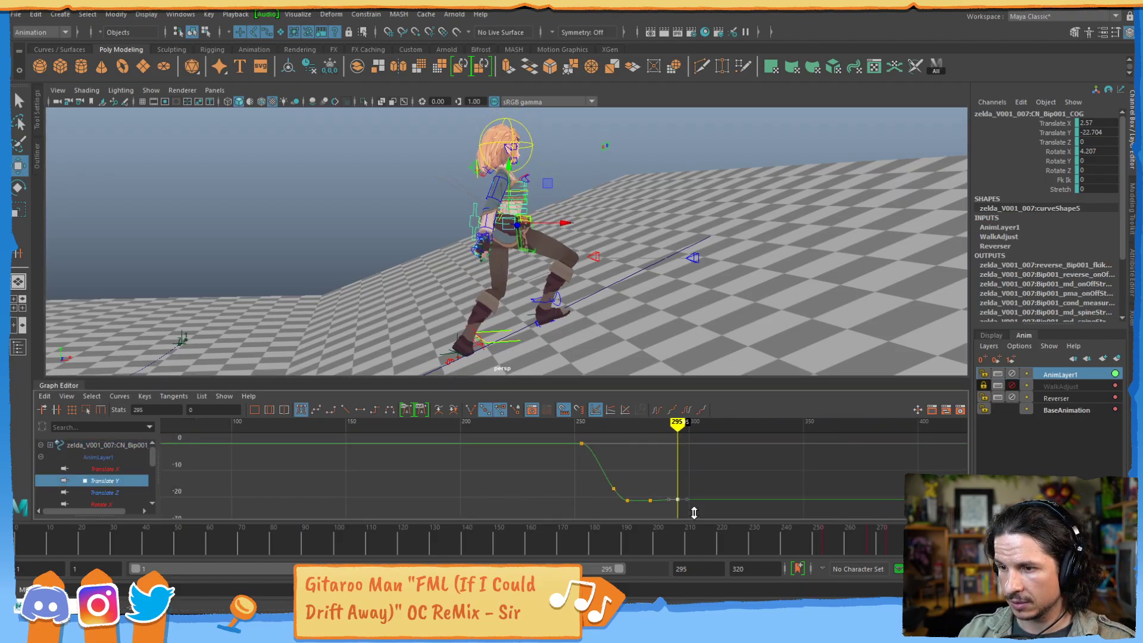
alt+right_drag(672, 506, 666, 480)
alt+middle_drag(669, 488, 664, 440)
alt+right_drag(684, 470, 702, 451)
alt+middle_drag(701, 450, 718, 472)
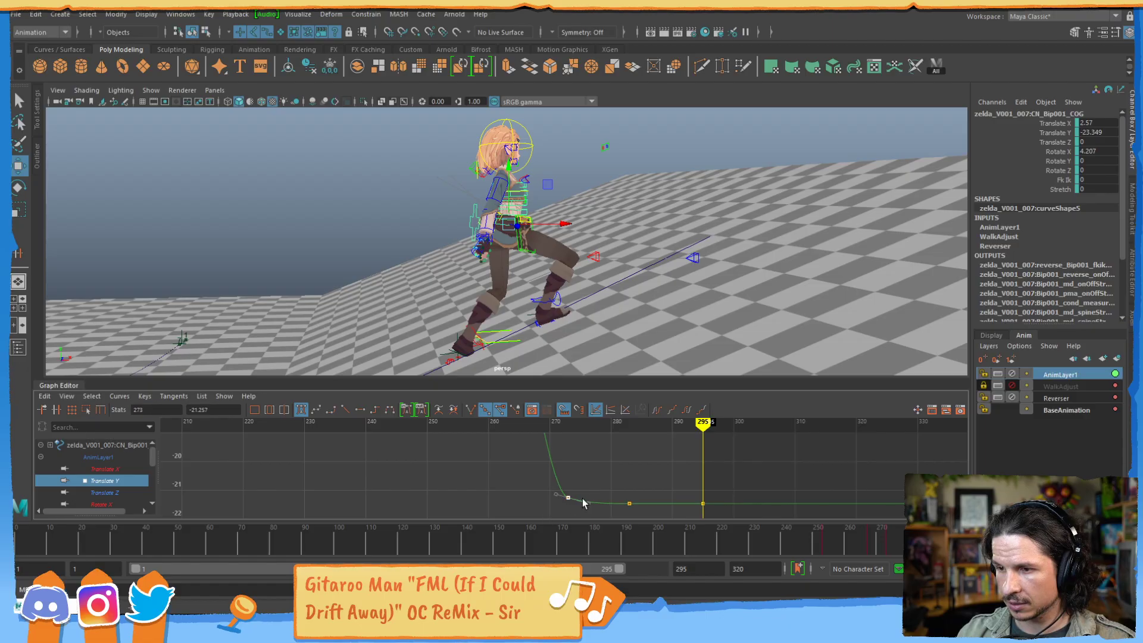
- Lean the COG forward to Rotate X 9.904 at frame 273 on AnimLayer1 and display its Rotate X curve
alt+drag(649, 270, 592, 290)
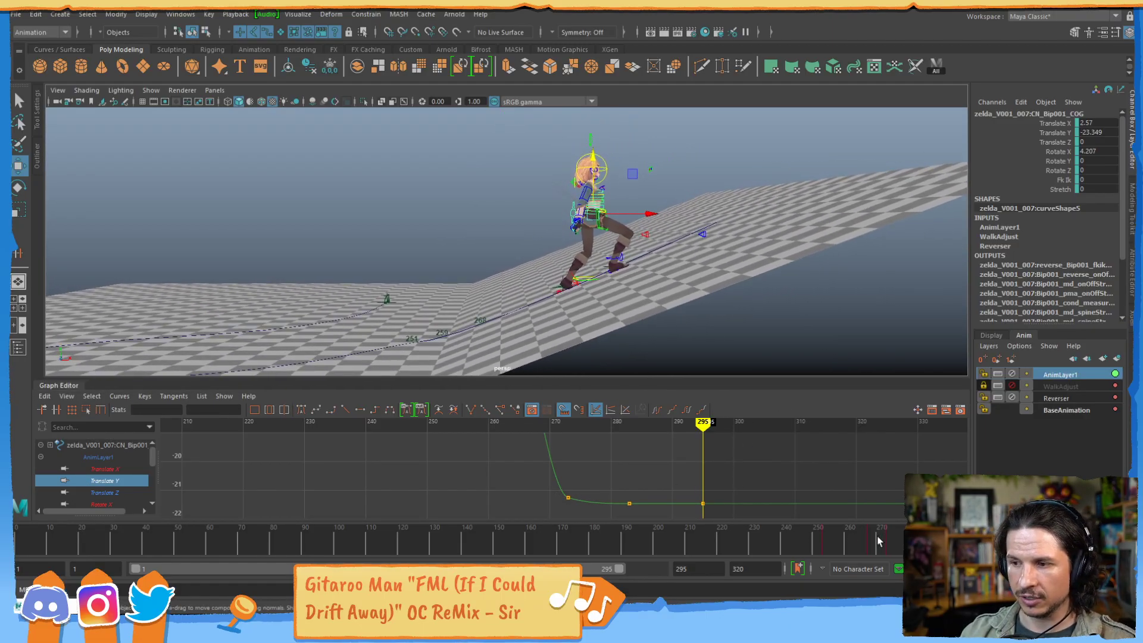
drag(797, 545, 879, 482)
key(e)
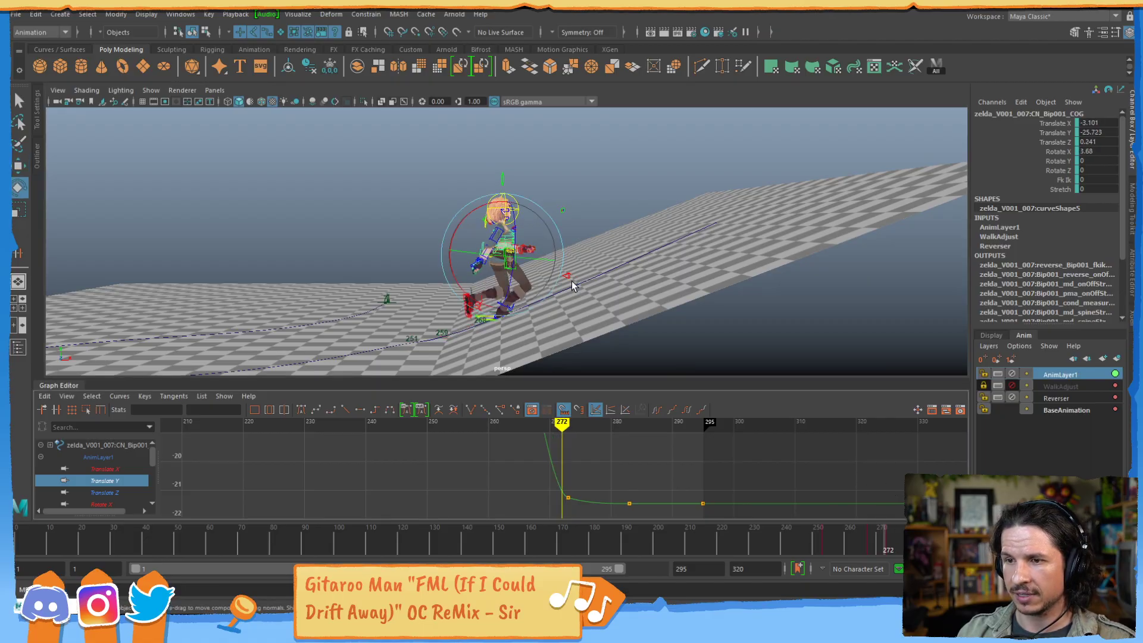
key(period)
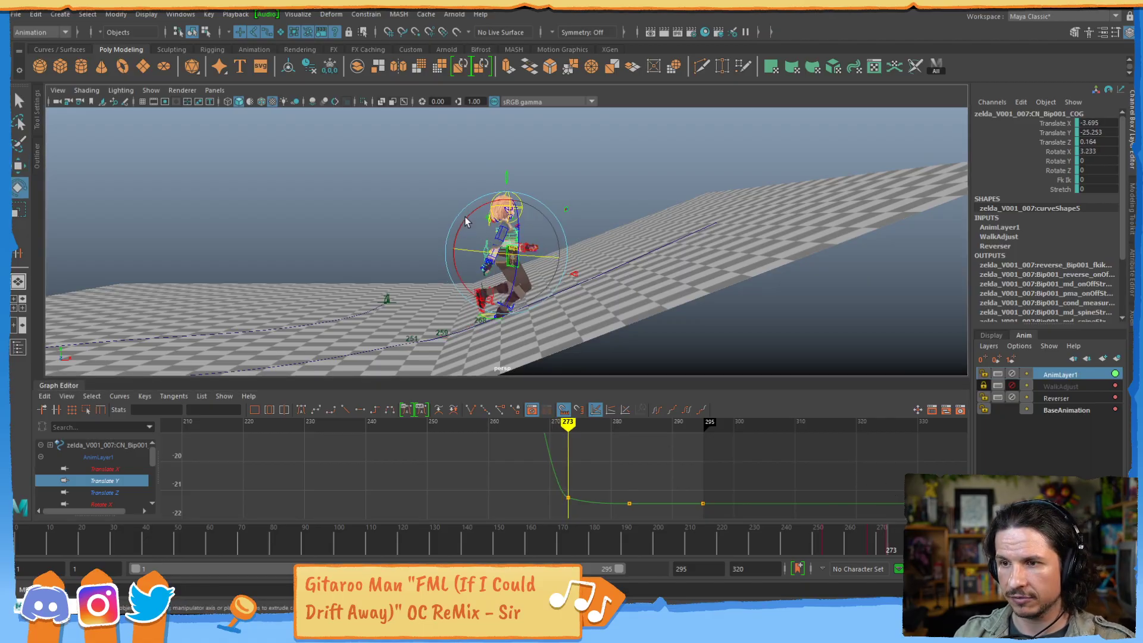
drag(469, 218, 472, 216)
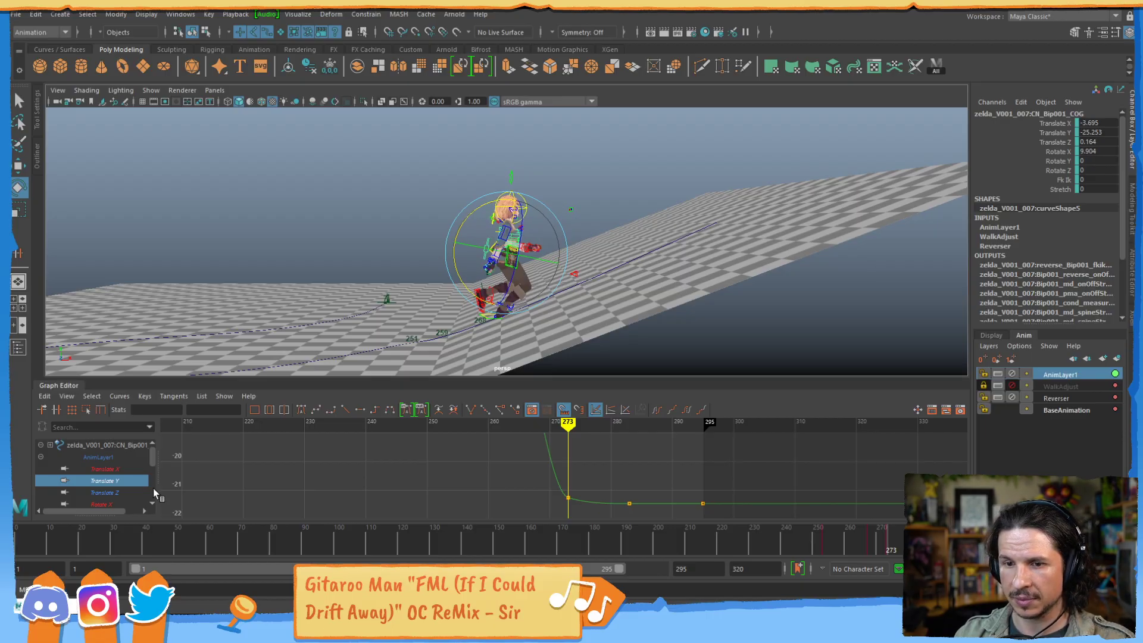
click(123, 503)
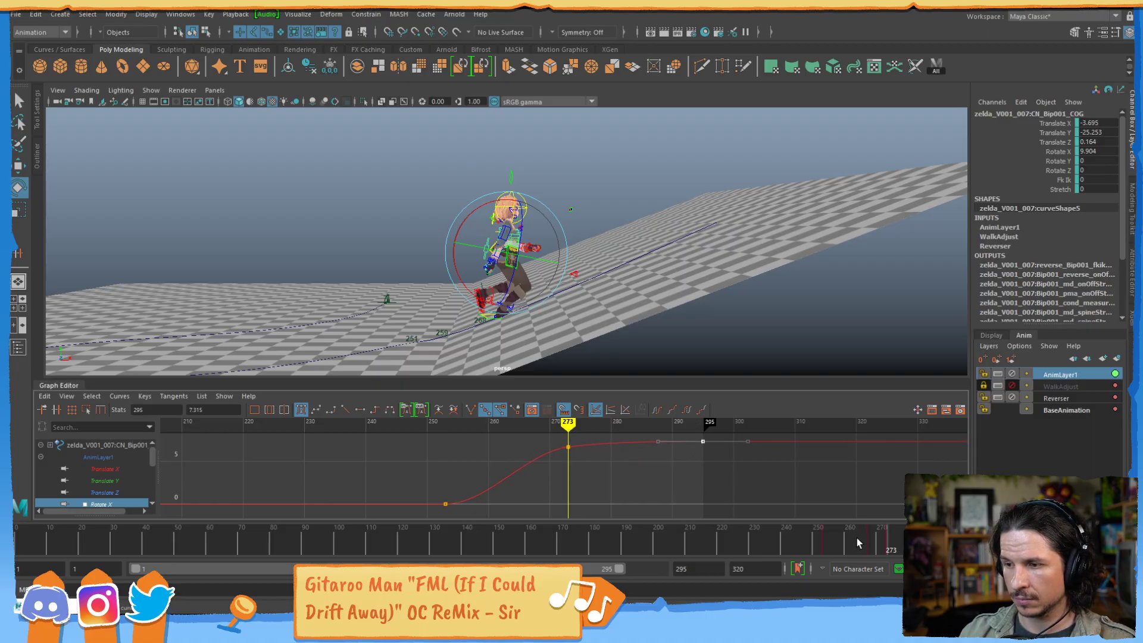
- Select the left foot location control and step around frame 266 to examine both feet up close
mouse_move(856, 537)
mouse_down()
mouse_move(951, 537)
mouse_move(819, 542)
mouse_move(895, 516)
mouse_move(864, 526)
mouse_up()
alt+drag(554, 312, 637, 262)
alt+right_drag(637, 262, 794, 232)
click(508, 280)
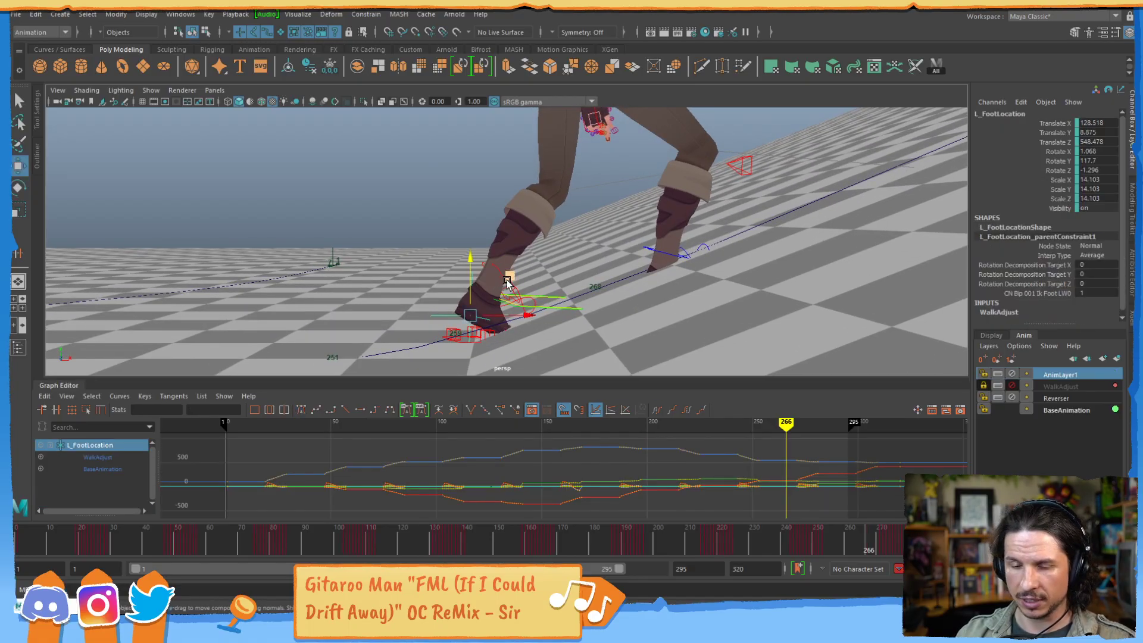
key(alt+comma)
key(alt+comma)
key(alt+comma)
key(alt+period)
key(alt+period)
key(alt+period)
key(alt+period)
key(alt+period)
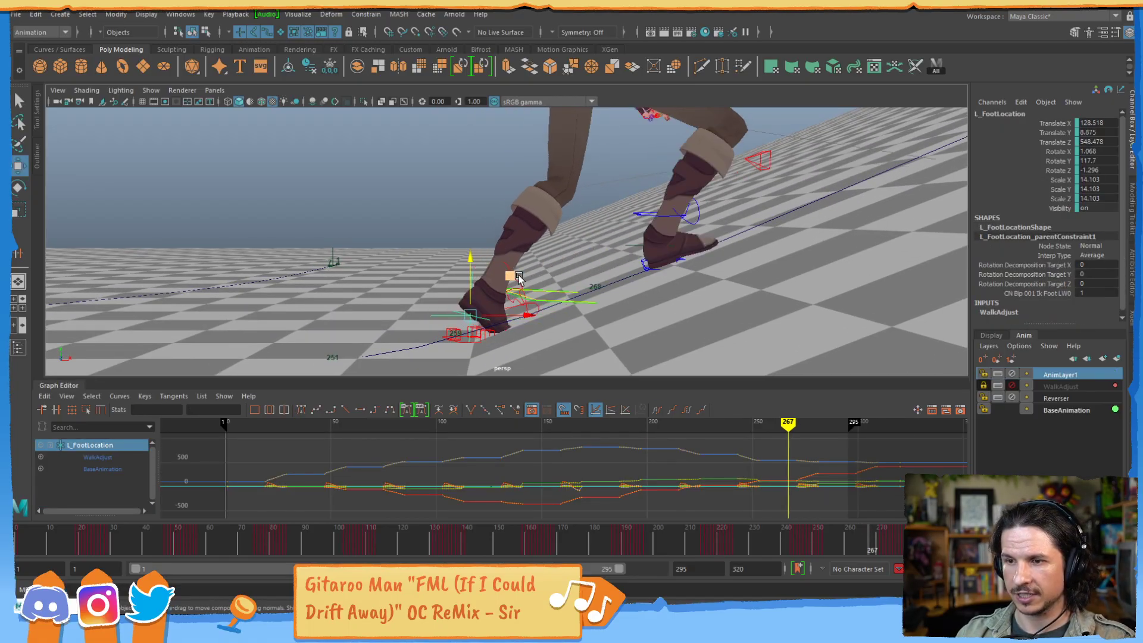
- Step back from frame 267 to about 252 to examine the left foot's contact at the slope's base
key(alt+comma)
key(alt+comma)
key(alt+comma)
key(alt+comma)
key(alt+comma)
key(alt+comma)
key(alt+comma)
key(alt+comma)
key(alt+comma)
key(alt+comma)
key(alt+comma)
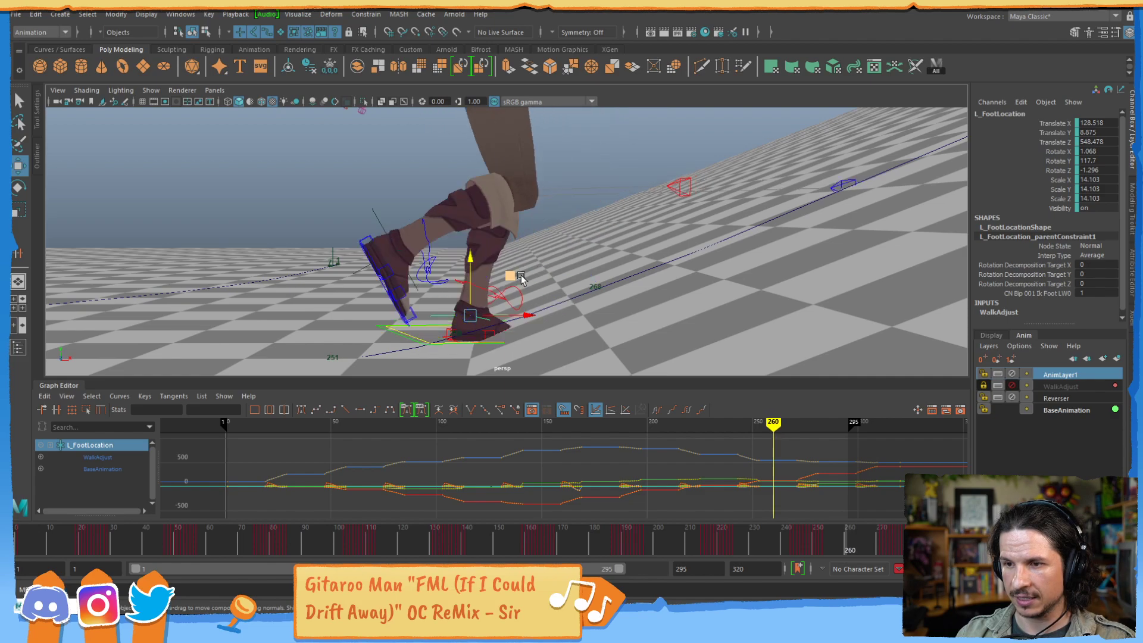
key(alt+comma)
key(alt+comma)
key(alt+comma)
key(alt+comma)
key(alt+comma)
key(alt+period)
key(alt+period)
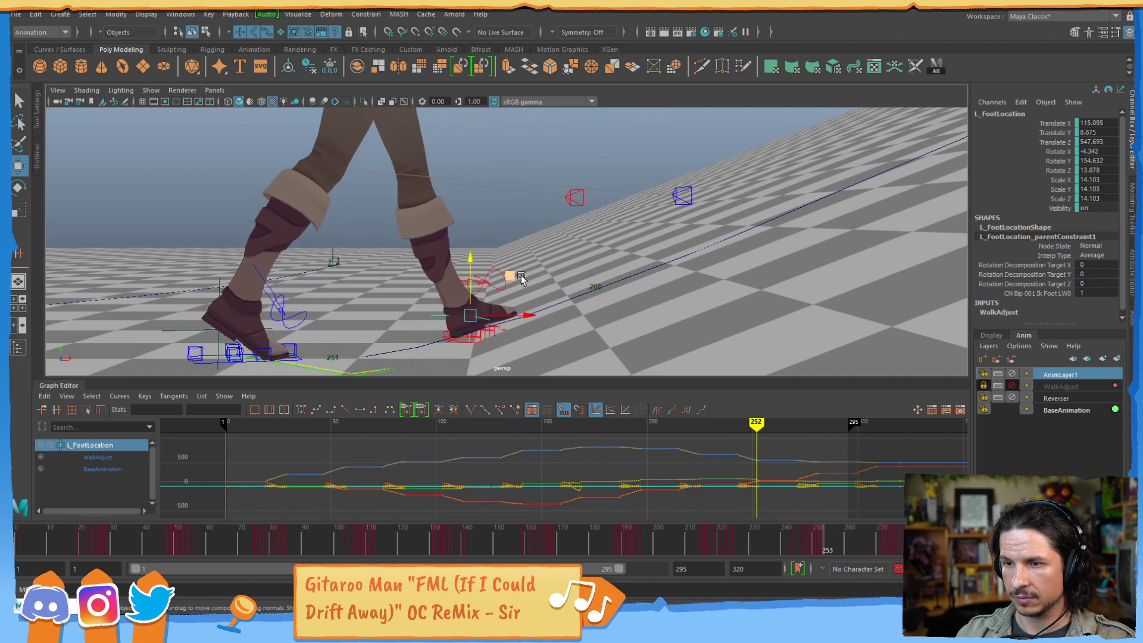
- Step forward from about frame 252 to 272 to examine how the left foot lifts off the ground
key(alt+period)
key(alt+period)
key(alt+period)
key(alt+period)
key(alt+period)
key(alt+period)
key(alt+period)
key(alt+period)
key(alt+period)
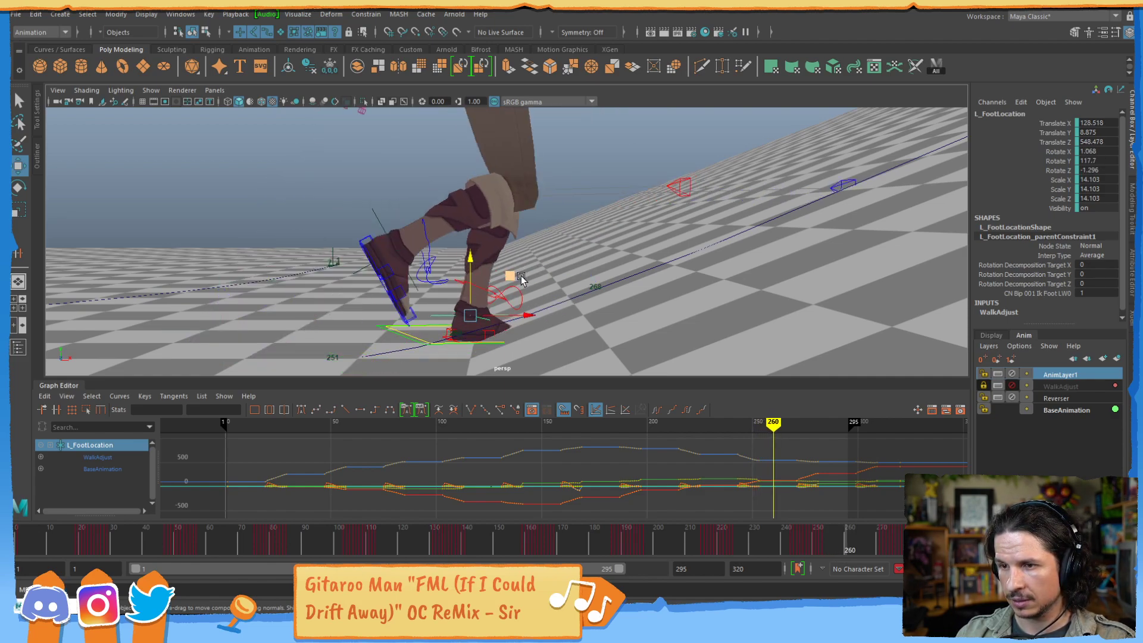
key(alt+period)
key(alt+period)
key(alt+period)
key(alt+period)
key(alt+period)
key(alt+period)
key(alt+period)
key(alt+period)
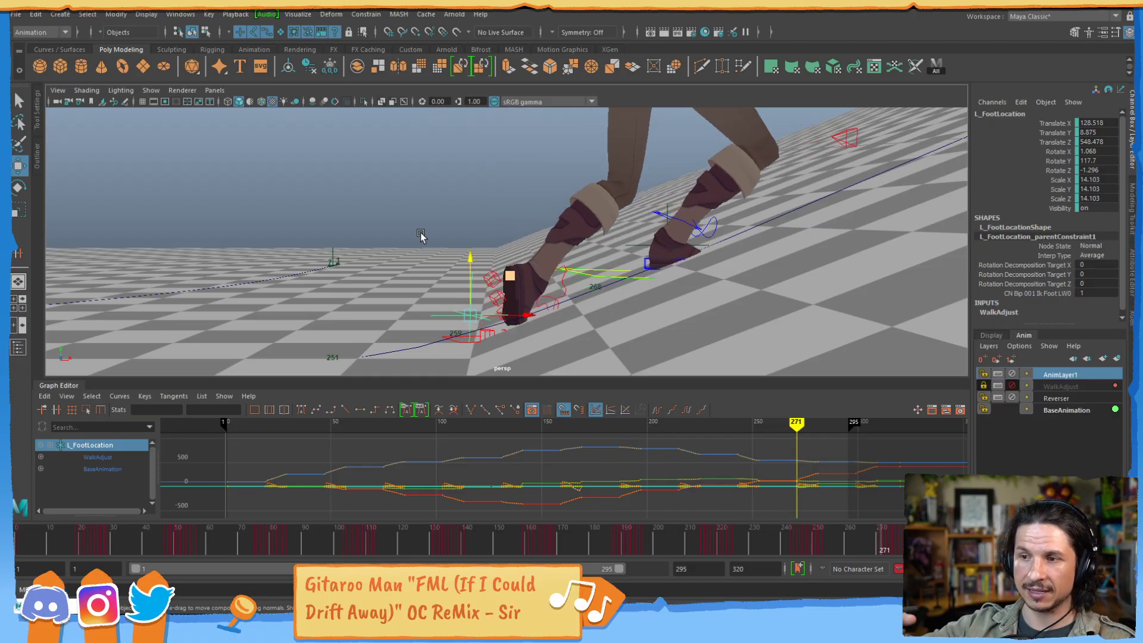
key(alt+period)
key(alt+comma)
key(alt+period)
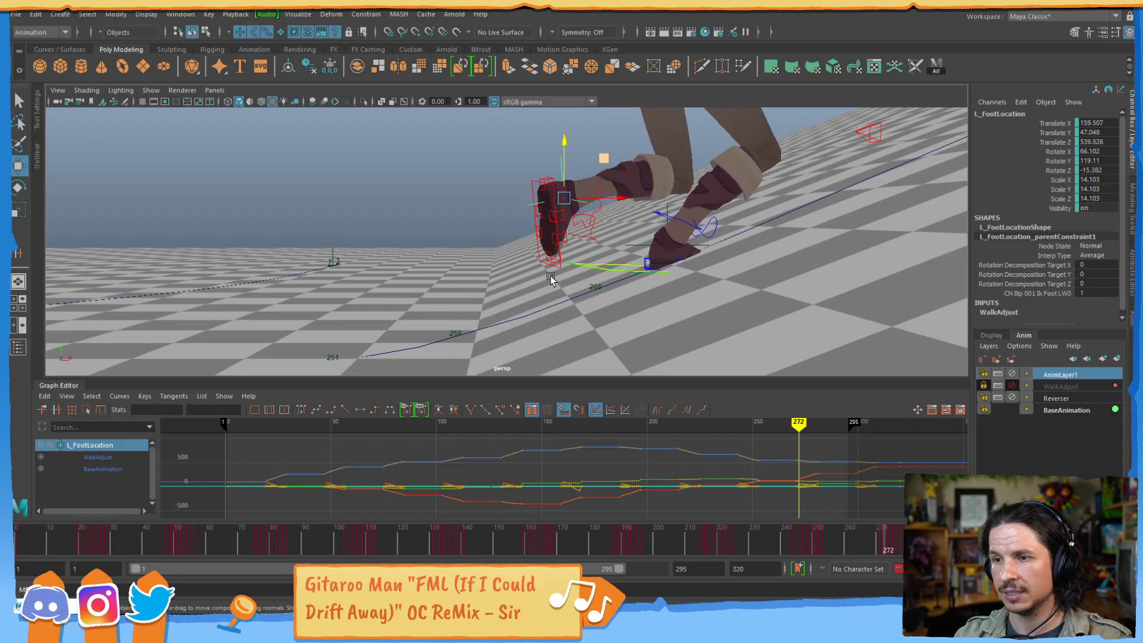
- Lower the left foot location's BaseAnimation Translate Y key at frame 272 to 25.018
click(1071, 410)
click(105, 504)
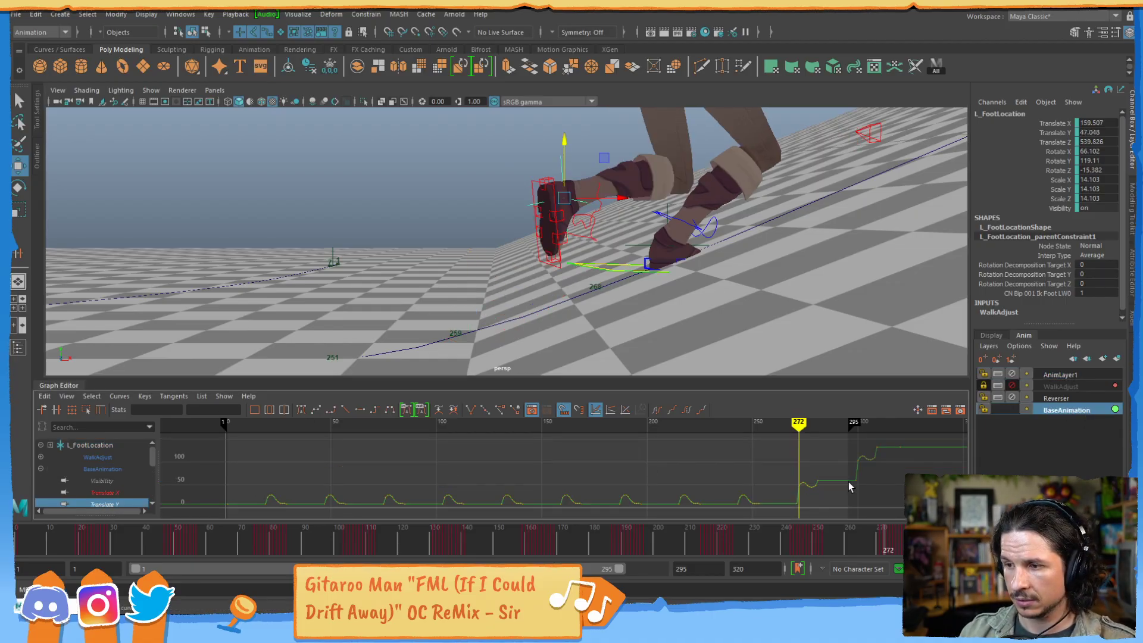
drag(820, 476, 784, 509)
key(f)
alt+shift+right_drag(476, 467, 580, 466)
alt+middle_drag(494, 485, 623, 493)
drag(423, 445, 475, 458)
alt+right_drag(498, 453, 487, 450)
alt+middle_drag(491, 467, 490, 493)
- Step between frames 270 and 273 to check the left foot's lift-off motion
key(comma)
key(period)
key(comma)
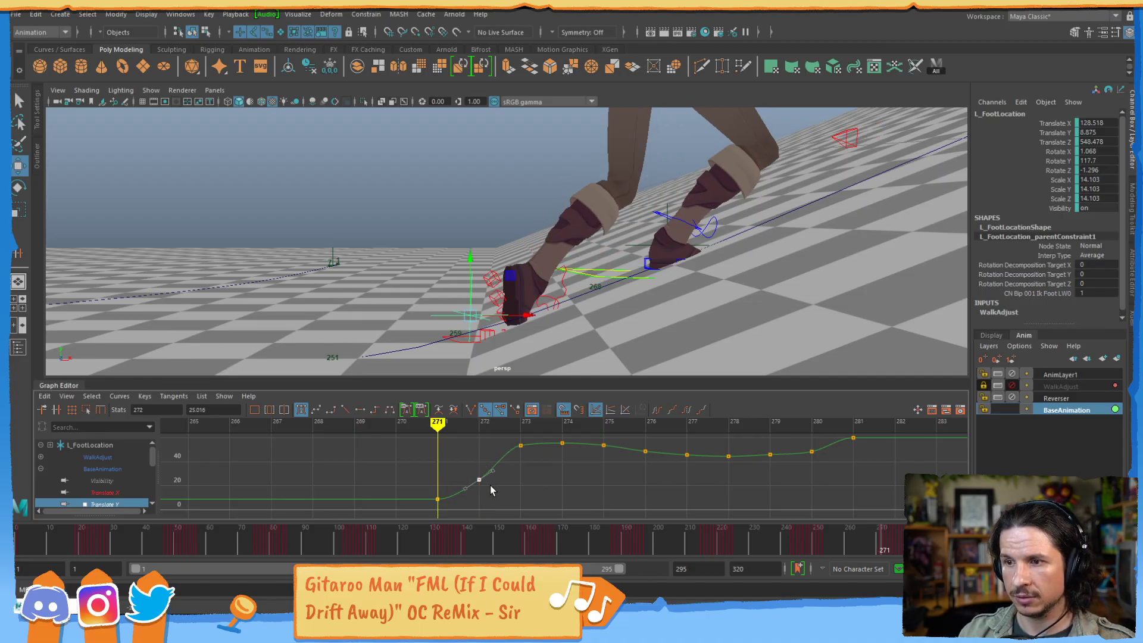
key(period)
key(comma)
key(comma)
key(period)
key(period)
key(period)
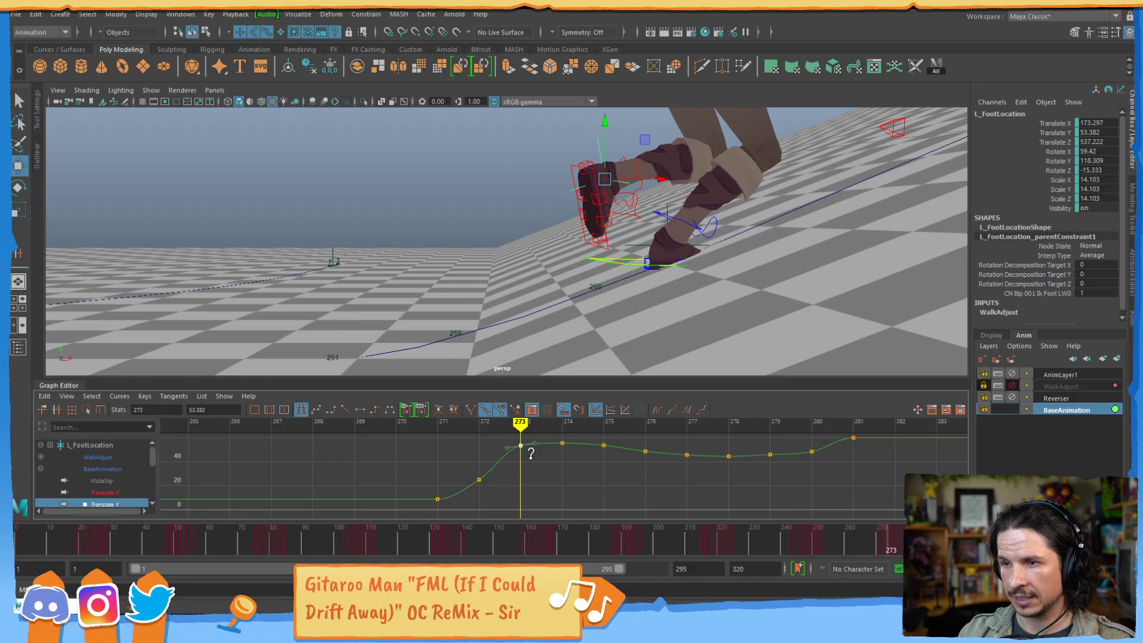
- Lower the left foot location's Translate Y keys at frames 272 and 273, setting frame 273 to 41.142, and check the lift-off through frame 274
shift+middle_drag(530, 454, 529, 475)
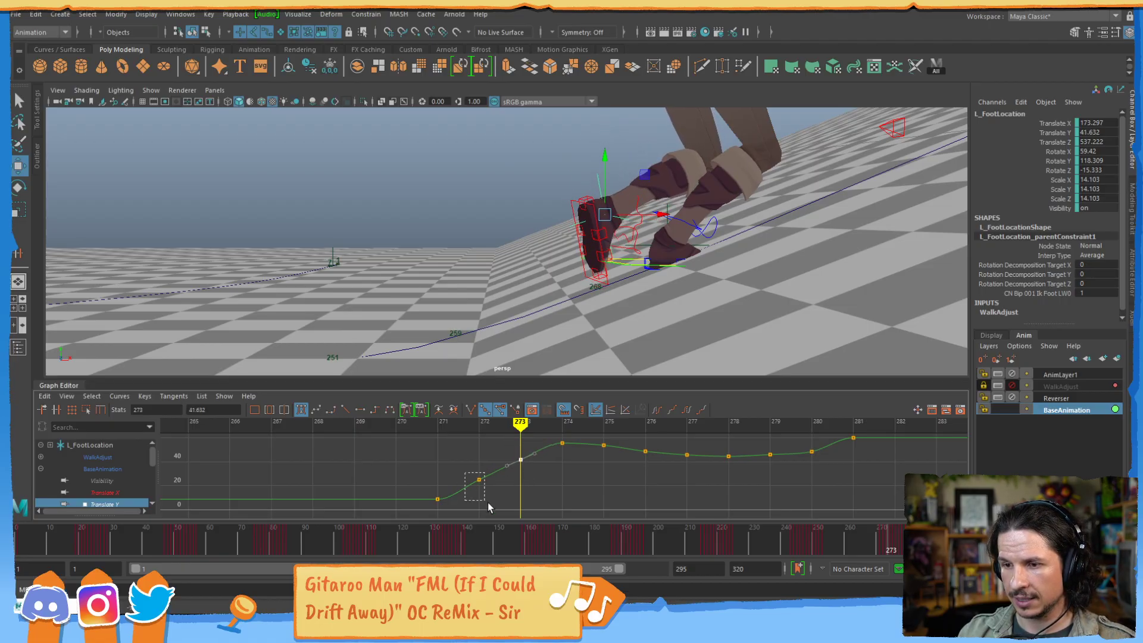
drag(510, 451, 533, 476)
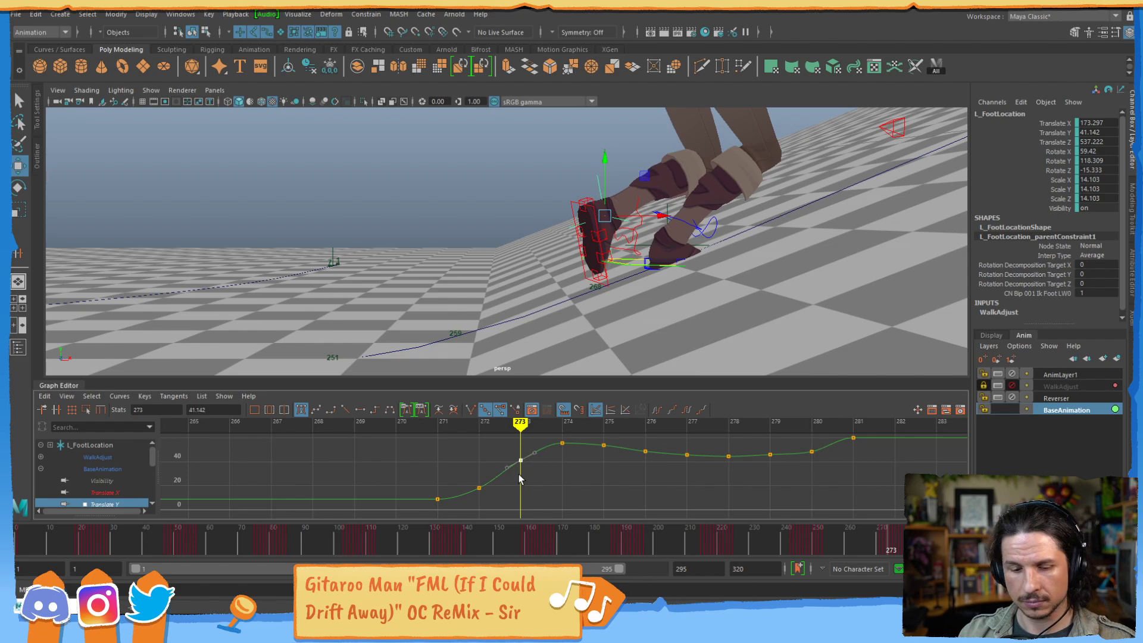
key(comma)
key(comma)
key(comma)
key(period)
key(period)
key(period)
key(period)
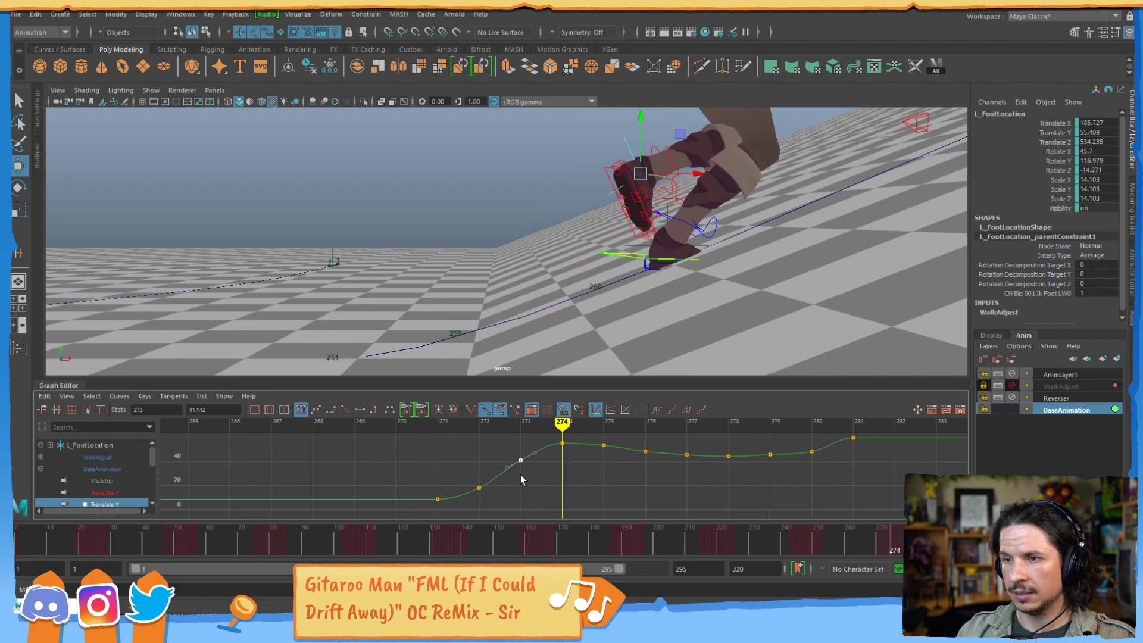
- Raise the left foot's Translate Y key at frame 280 to 69.394 and delete its keys at frames 274–276, 278 and 279
key(period)
key(period)
key(period)
key(period)
key(period)
key(period)
key(period)
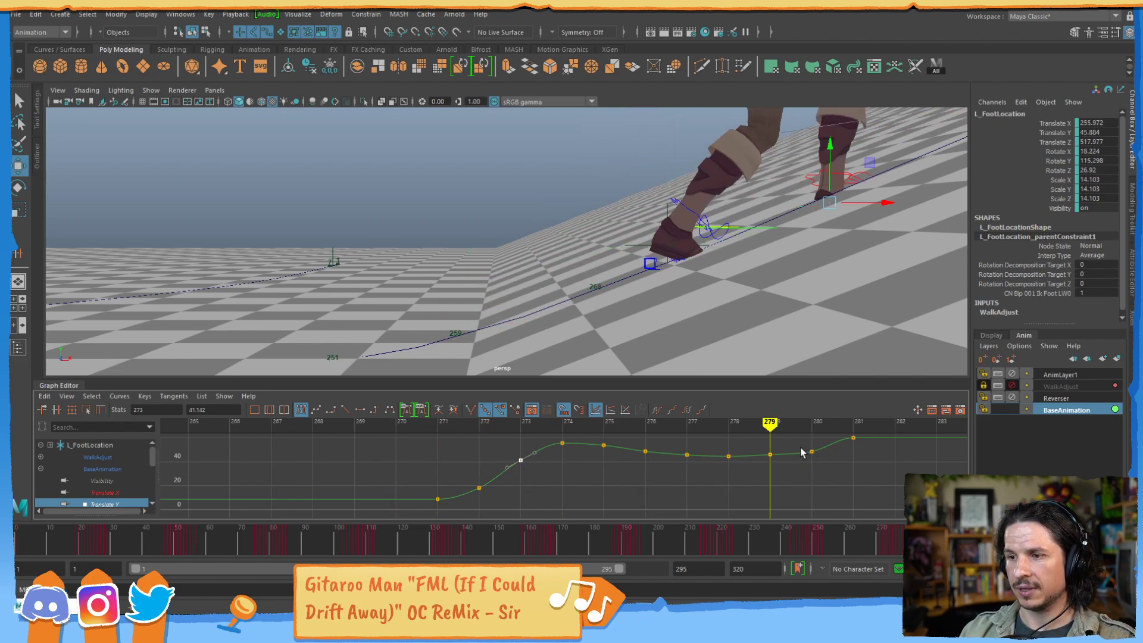
alt+middle_drag(781, 456, 698, 482)
key(comma)
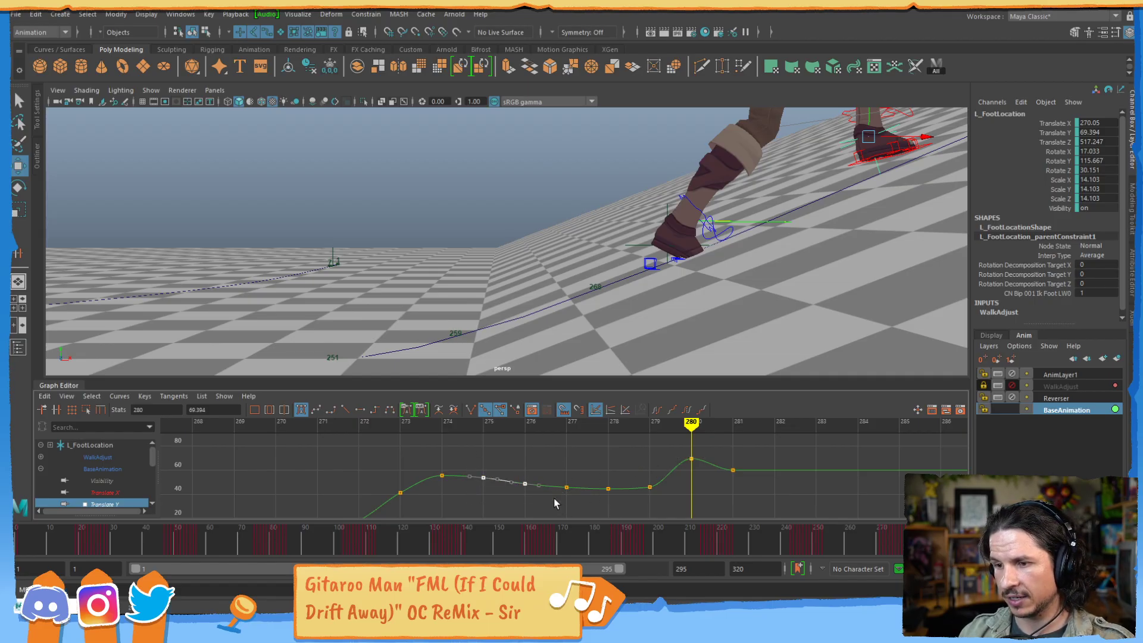
key(Delete)
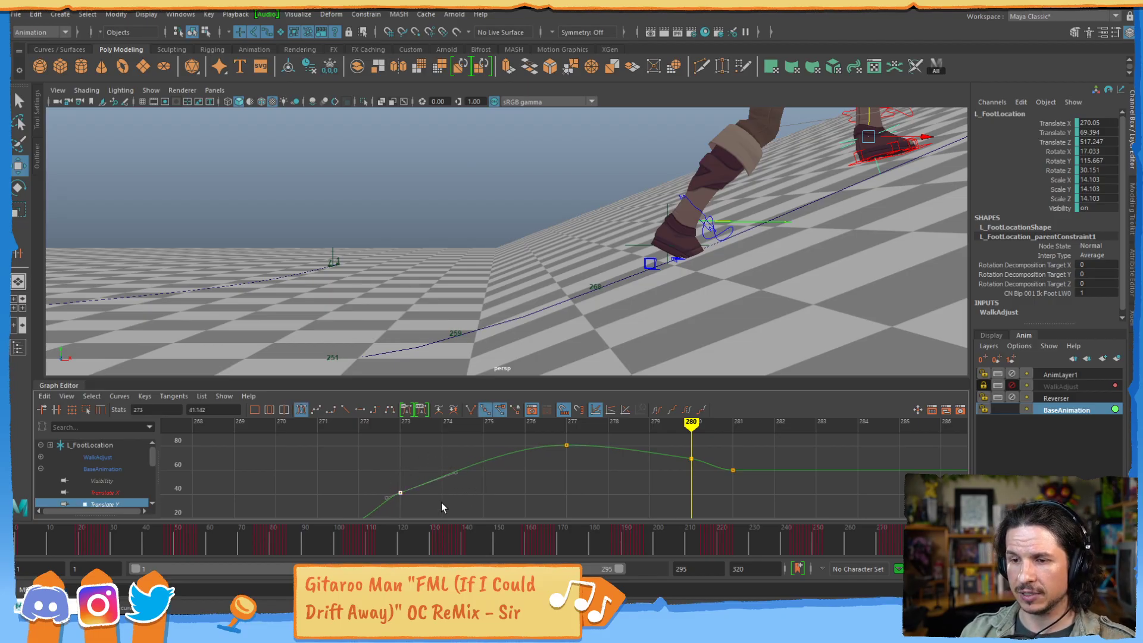
- Steepen the left foot's Translate Y tangent at frame 273, raise the frame 277 key to 86.04, and step back to check the lift
alt+middle_drag(441, 508, 505, 488)
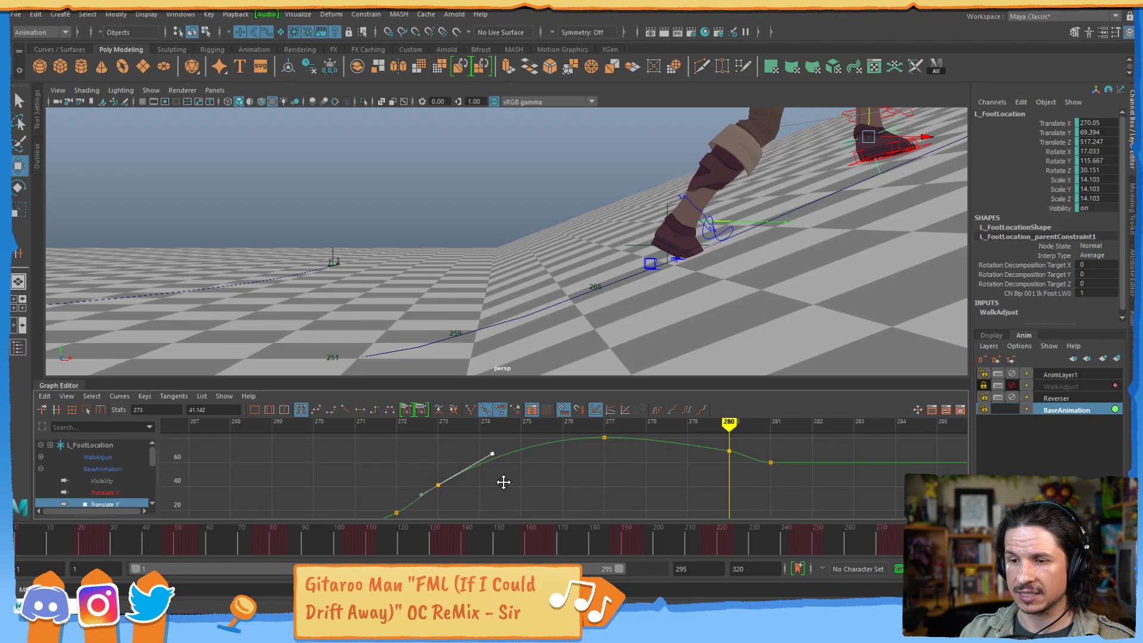
click(499, 483)
alt+middle_drag(568, 465, 542, 482)
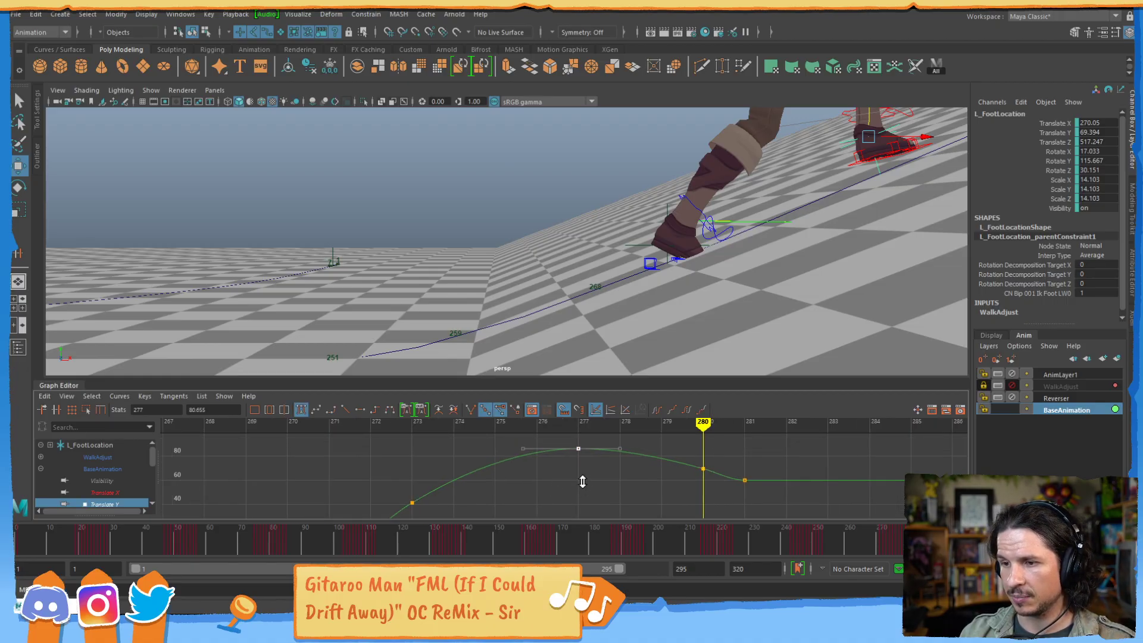
key(alt+comma)
key(alt+comma)
key(alt+comma)
key(alt+comma)
key(alt+comma)
key(alt+comma)
key(alt+comma)
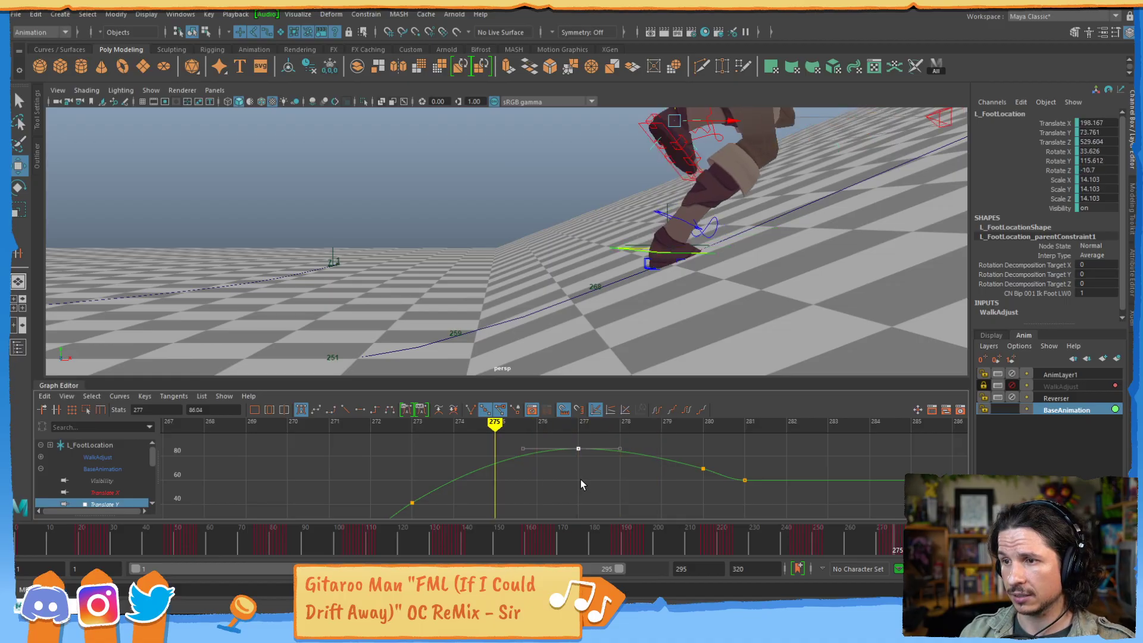
- Lower the left foot's Translate Y key at frame 277 to 65.967 and adjust the curve tangent at frame 273
key(alt+period)
key(alt+period)
key(alt+period)
key(alt+period)
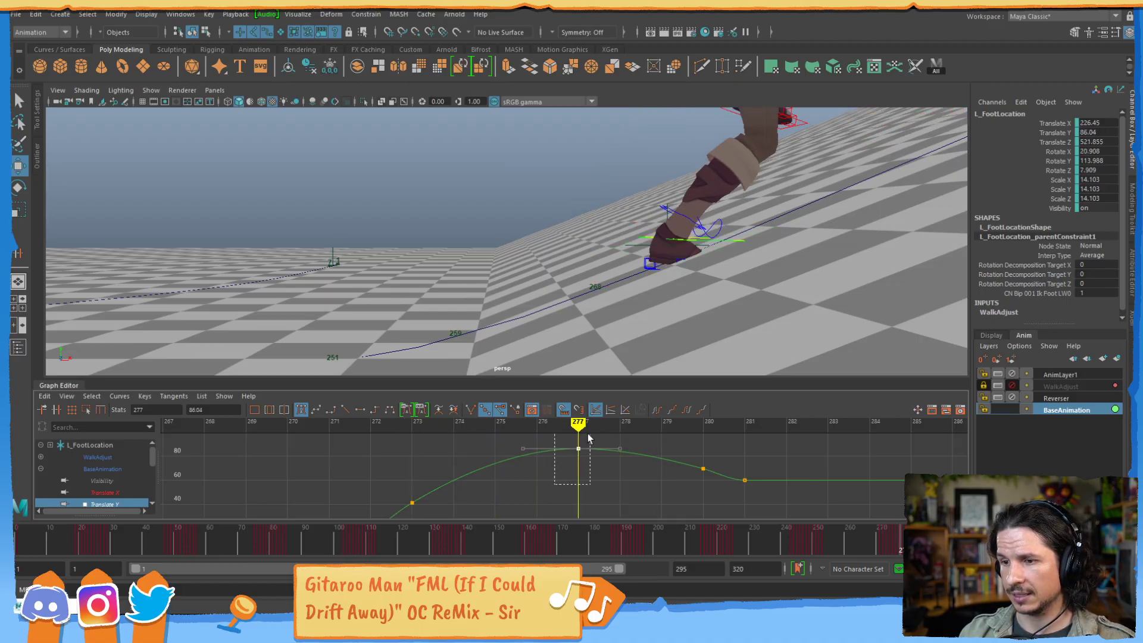
shift+middle_drag(588, 439, 544, 497)
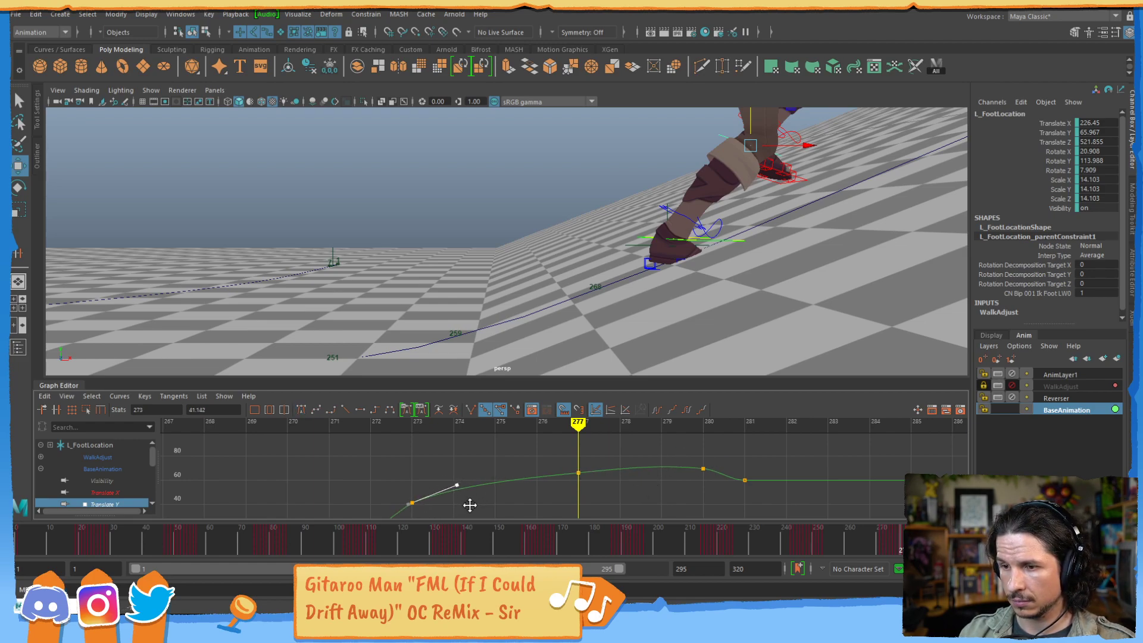
alt+middle_drag(462, 490, 466, 445)
drag(398, 441, 426, 465)
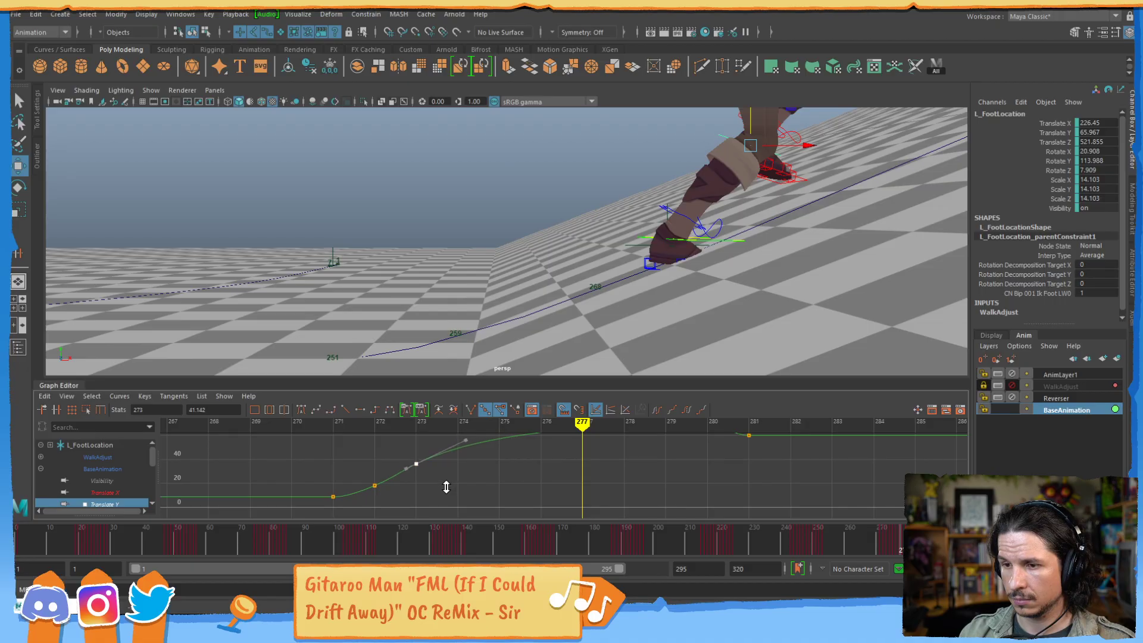
alt+middle_drag(450, 479, 458, 506)
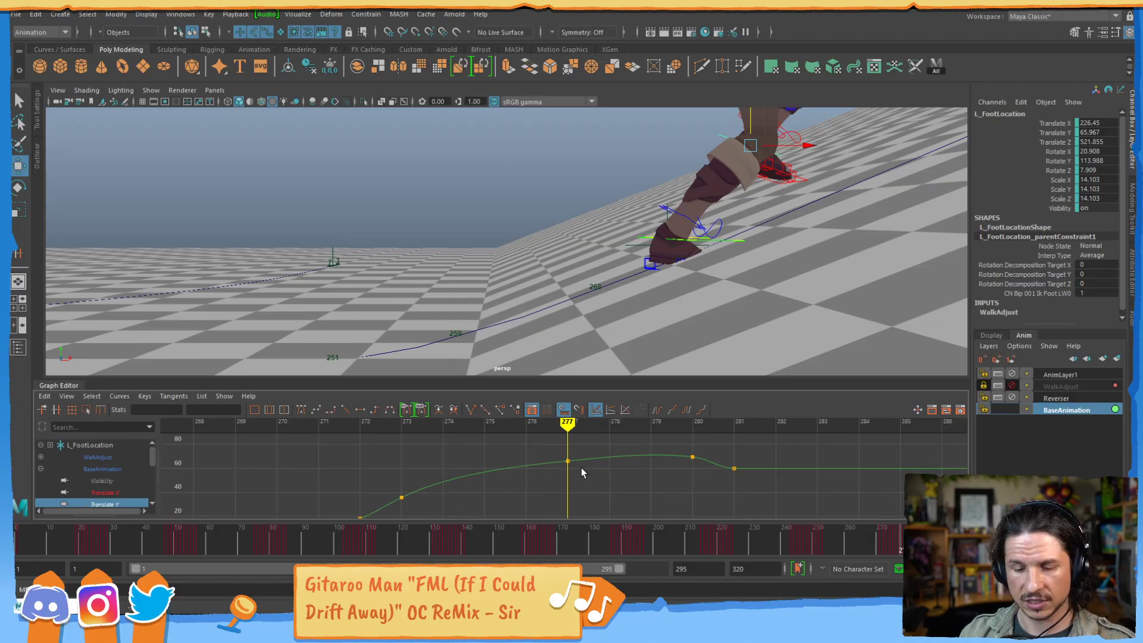
- Step back and forth between about frames 271 and 282 to check the left foot's swing and landing on the slope
key(alt+comma)
key(alt+comma)
key(alt+comma)
key(alt+comma)
key(alt+comma)
key(alt+comma)
key(alt+period)
key(alt+period)
key(alt+period)
key(alt+period)
key(alt+period)
key(alt+period)
key(alt+period)
key(alt+period)
key(alt+period)
key(alt+period)
key(alt+period)
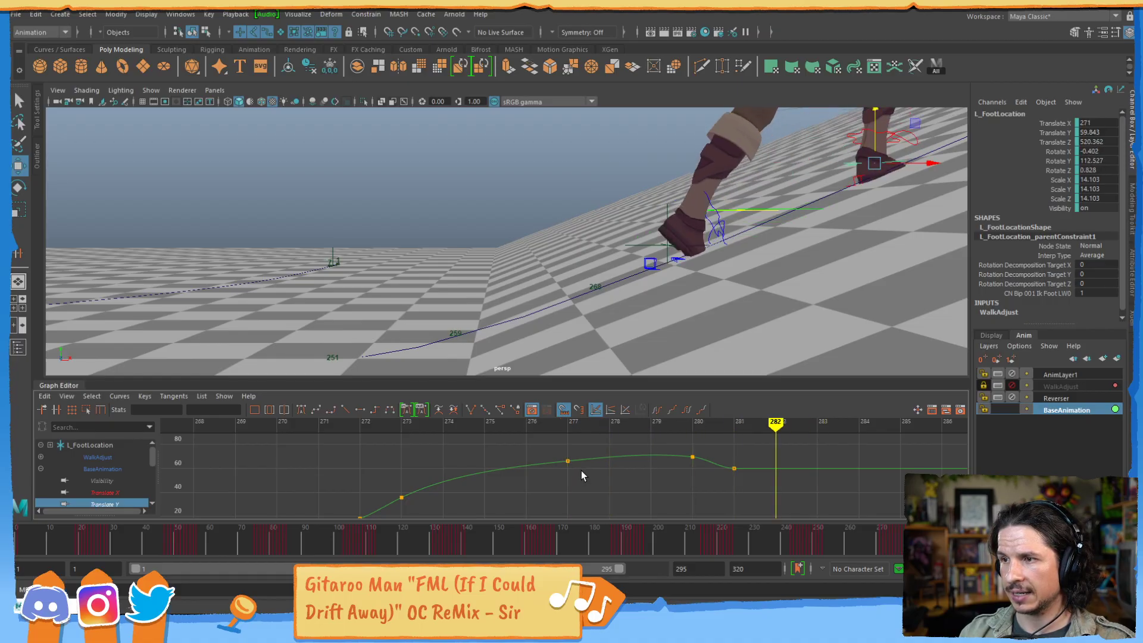
key(alt+comma)
key(alt+comma)
key(alt+comma)
key(alt+period)
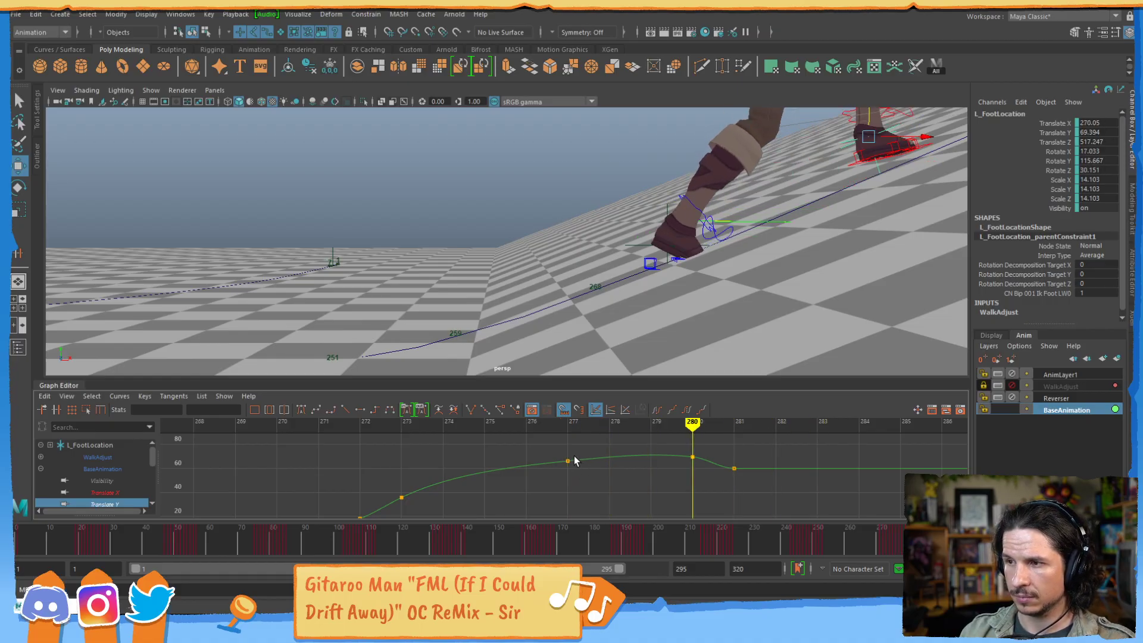
key(alt+period)
key(alt+comma)
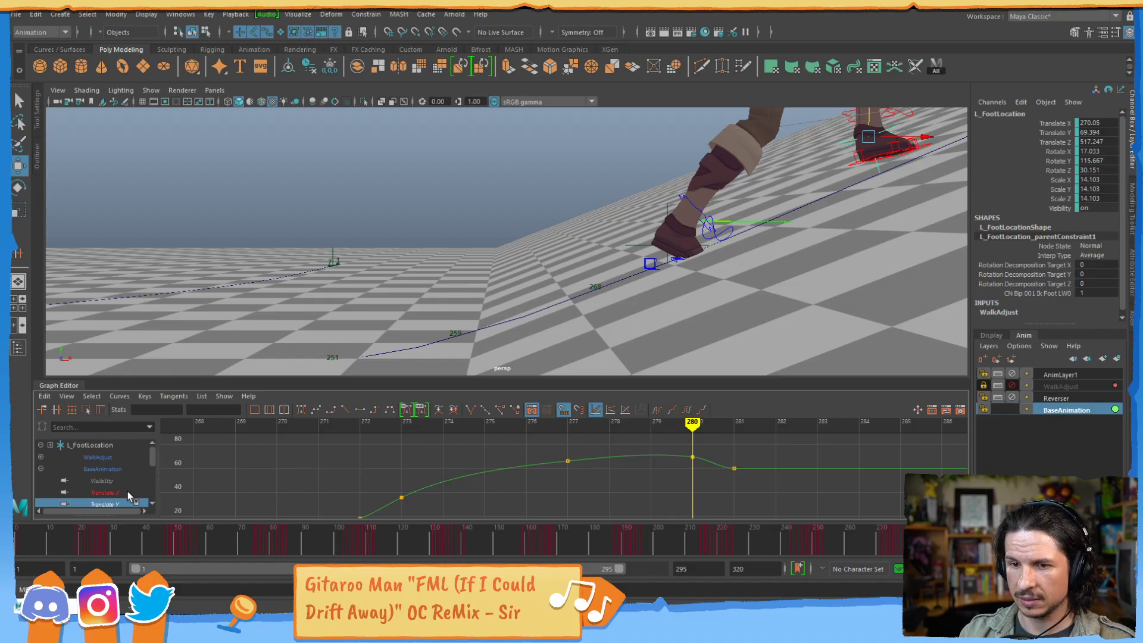
- View the feet from a higher angle and examine the left foot's Translate Y keys past frame 295
alt+drag(337, 369, 605, 288)
alt+middle_drag(606, 288, 593, 240)
alt+right_drag(594, 240, 663, 235)
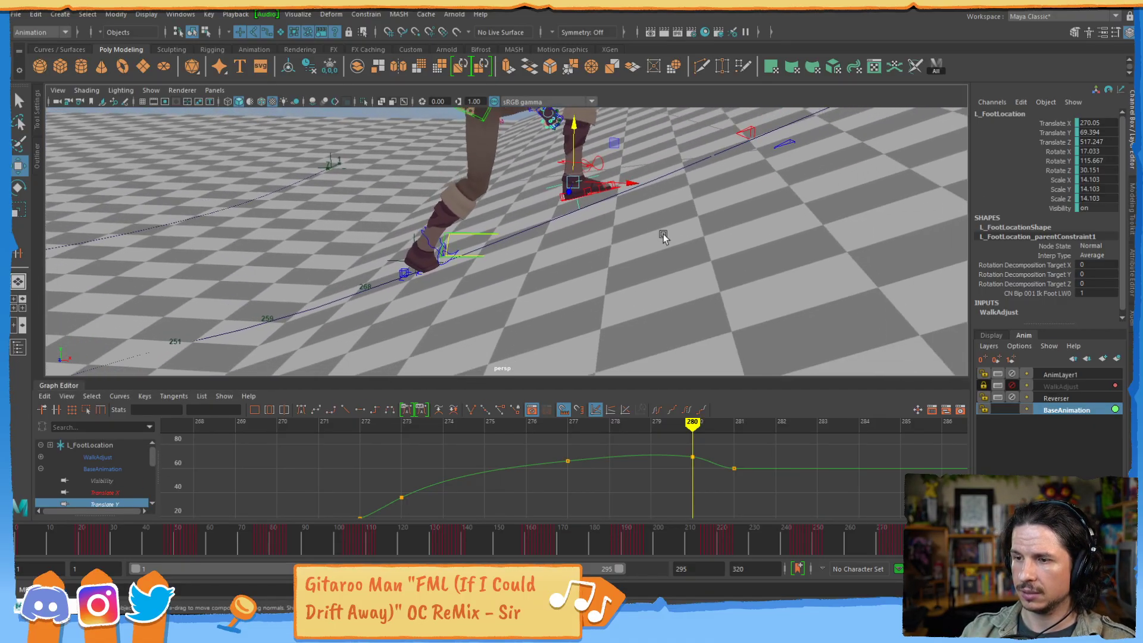
alt+right_drag(859, 458, 637, 457)
alt+middle_drag(672, 461, 554, 468)
alt+right_drag(554, 468, 581, 478)
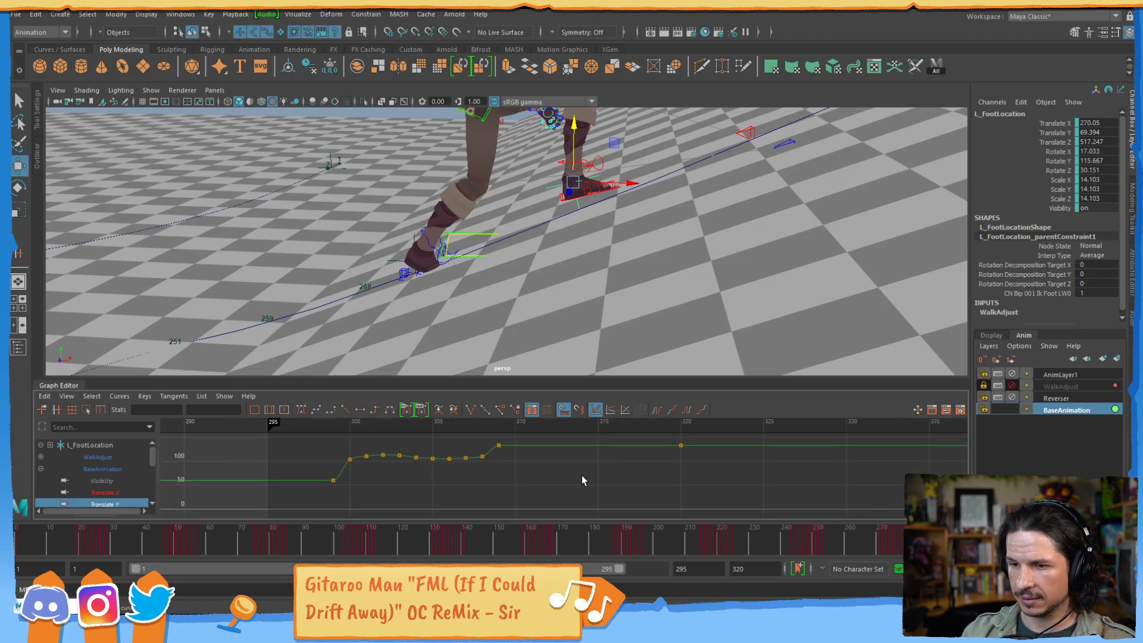
alt+middle_drag(582, 478, 692, 473)
mouse_move(528, 472)
alt+right_down()
mouse_move(573, 507)
mouse_move(540, 482)
alt+right_up()
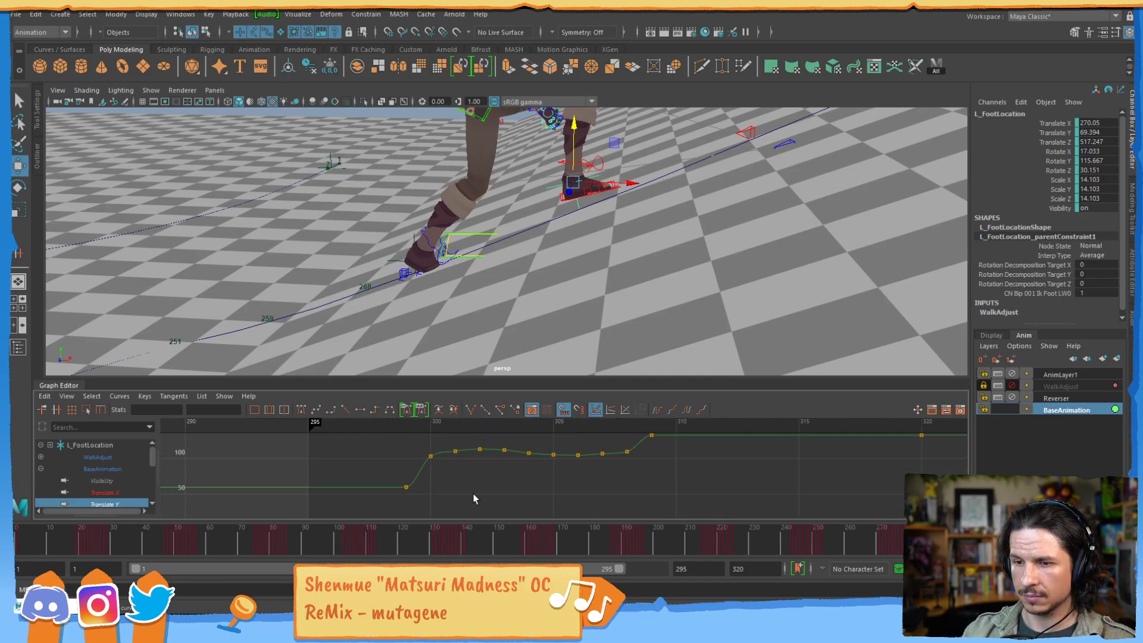
- Select the right foot location control near frame 267 and isolate its BaseAnimation Translate Y curve
drag(956, 536, 845, 516)
alt+middle_drag(416, 297, 523, 284)
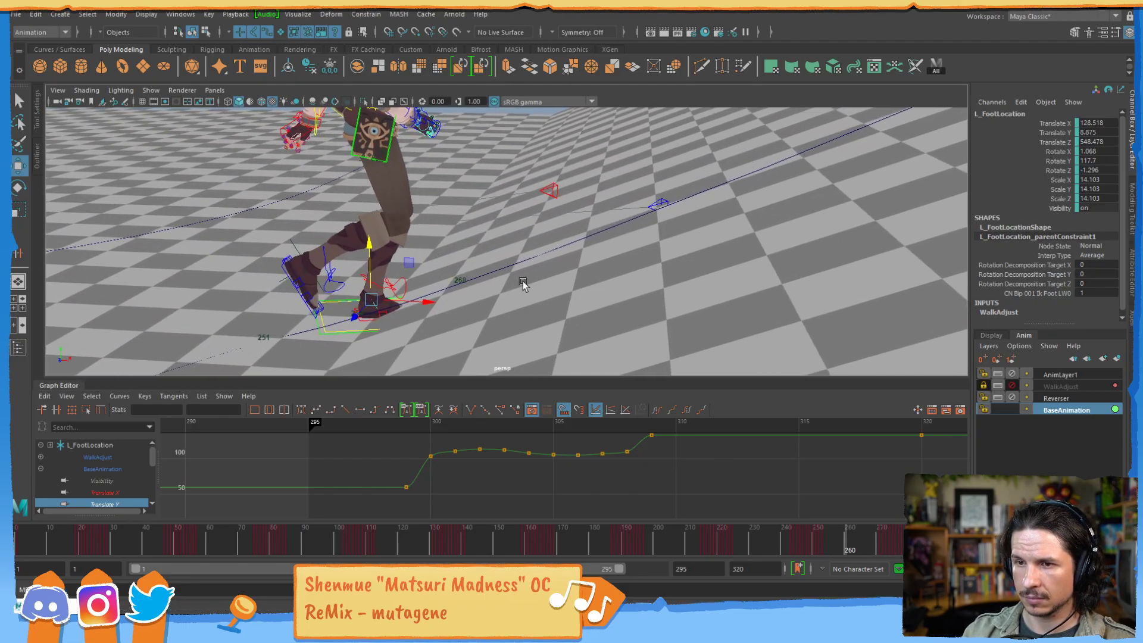
click(292, 241)
drag(819, 540, 871, 522)
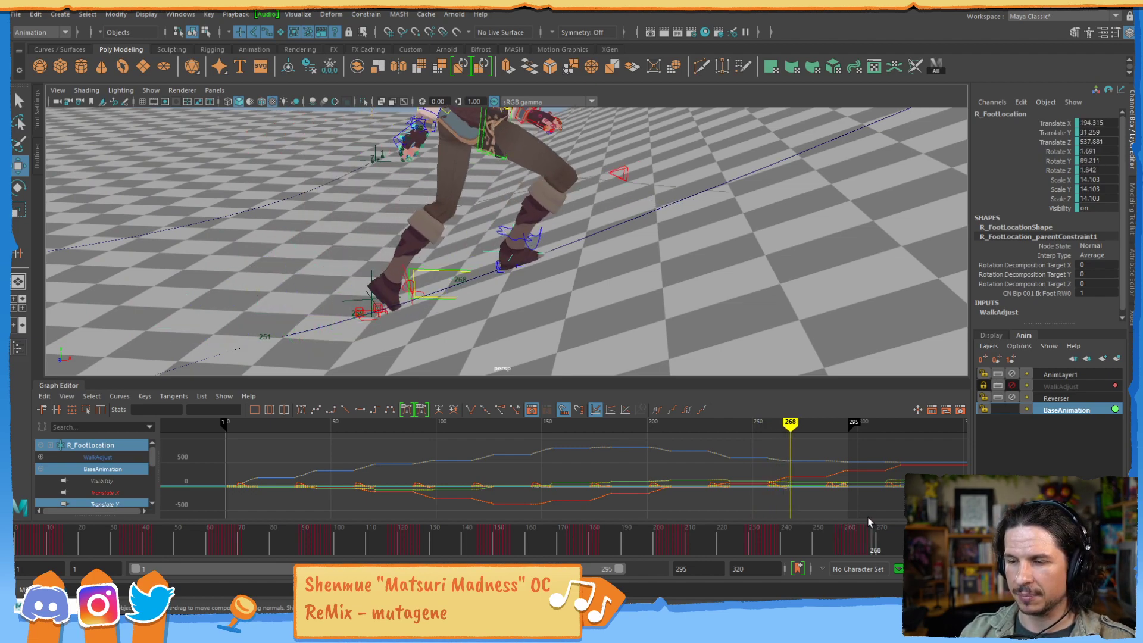
click(136, 504)
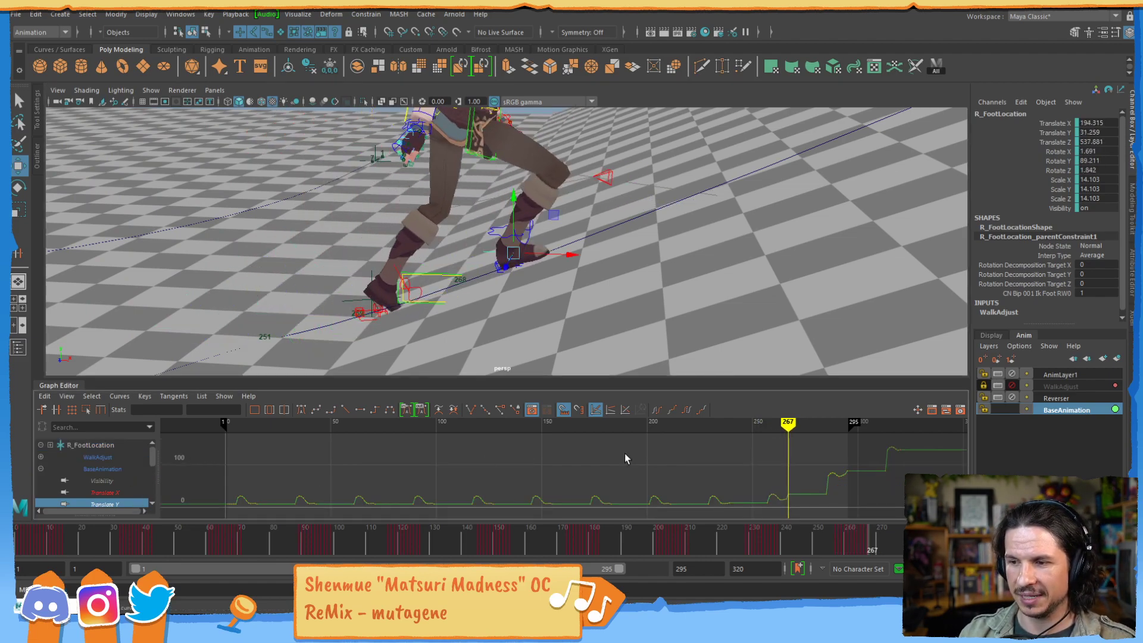
- Lower the right foot's Translate Y keys at frames 267 and 285 together to 29.848 so the foot rests on the slope
drag(755, 478, 795, 510)
key(f)
alt+middle_drag(632, 463, 656, 455)
alt+right_drag(655, 455, 684, 449)
alt+middle_drag(637, 450, 337, 514)
scroll(603, 477, down, 4)
drag(640, 462, 629, 459)
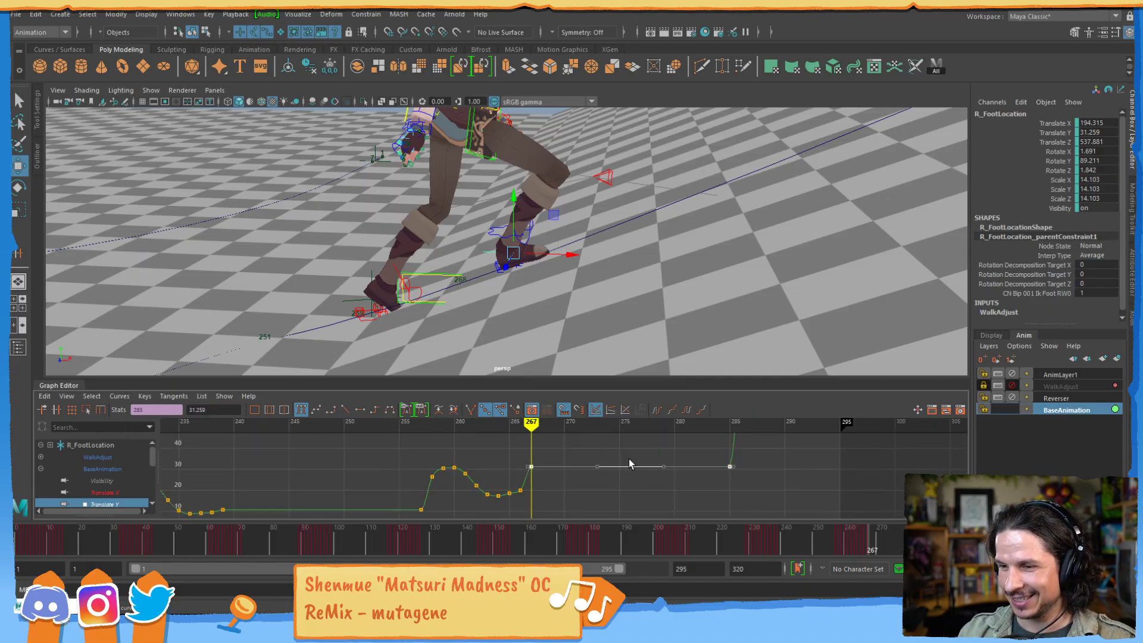
shift+middle_drag(583, 455, 583, 472)
alt+middle_drag(509, 315, 529, 291)
alt+right_drag(529, 291, 937, 248)
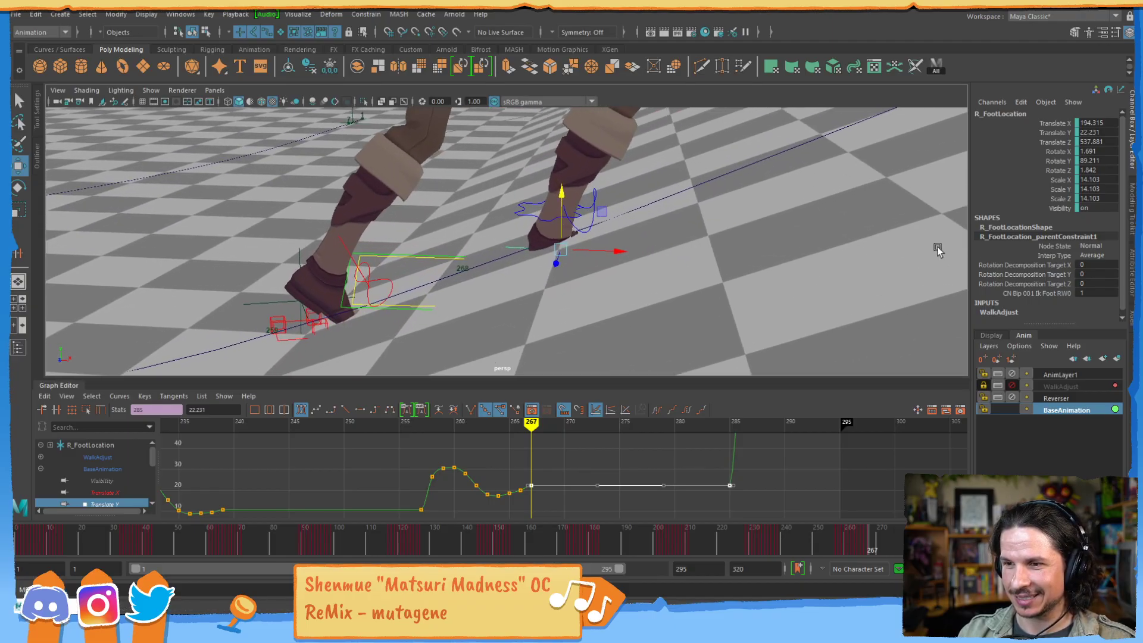
alt+drag(529, 309, 581, 279)
alt+drag(641, 291, 587, 340)
shift+middle_drag(559, 468, 563, 447)
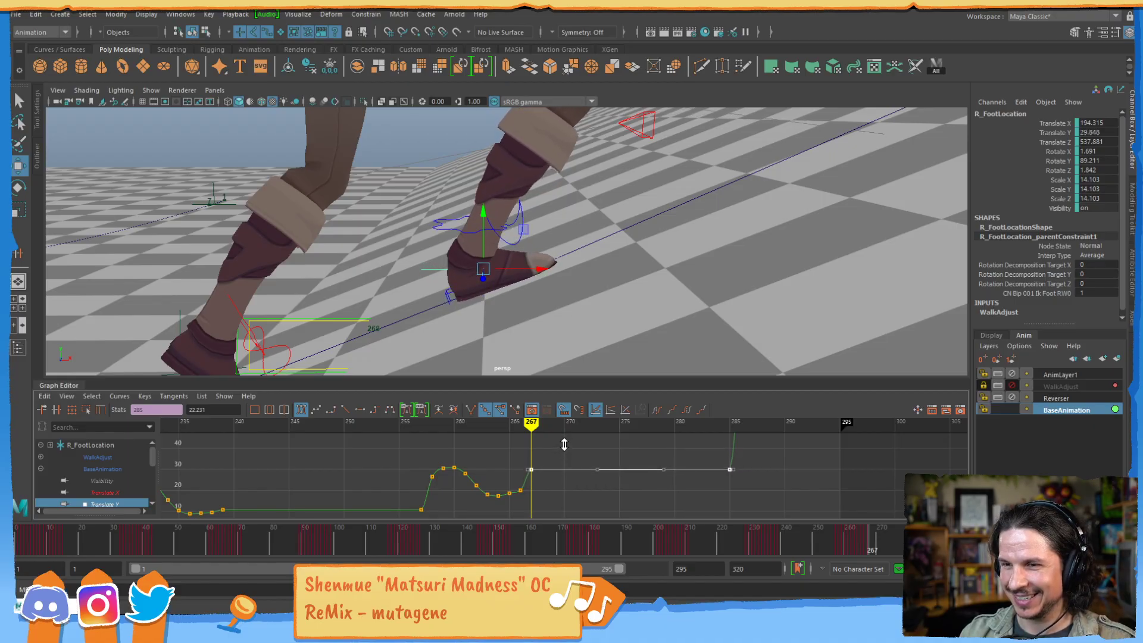
- Play the walk to about frame 275 and step back to frame 263 to check how the right foot plants
key(alt+v)
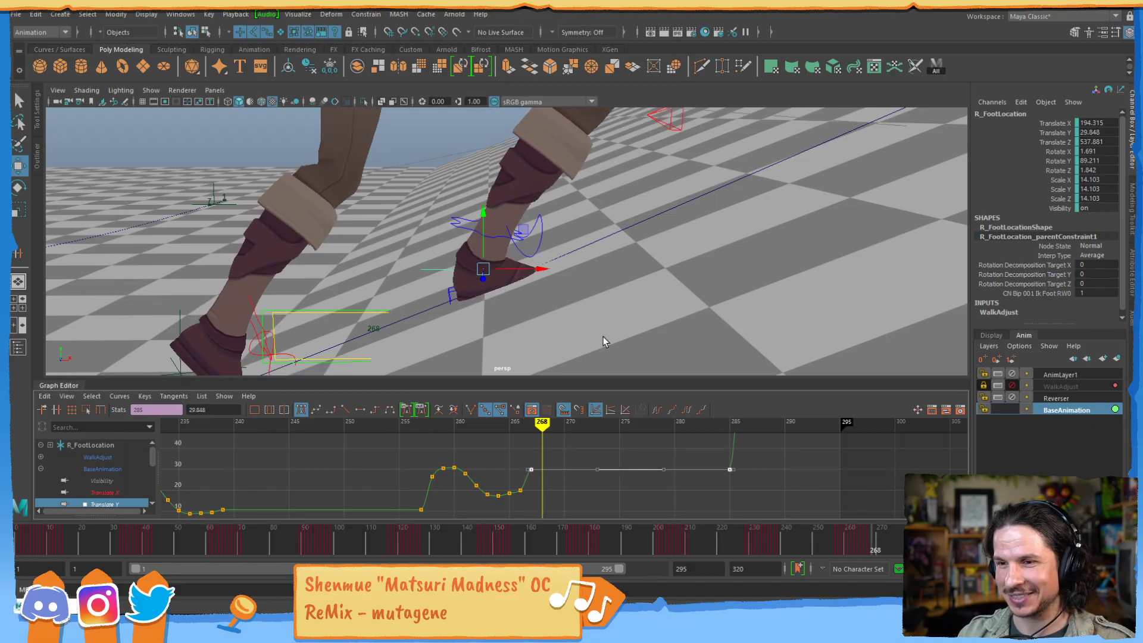
key(alt+comma)
key(alt+comma)
key(alt+comma)
key(alt+comma)
key(alt+comma)
key(alt+comma)
key(alt+comma)
key(alt+comma)
key(alt+comma)
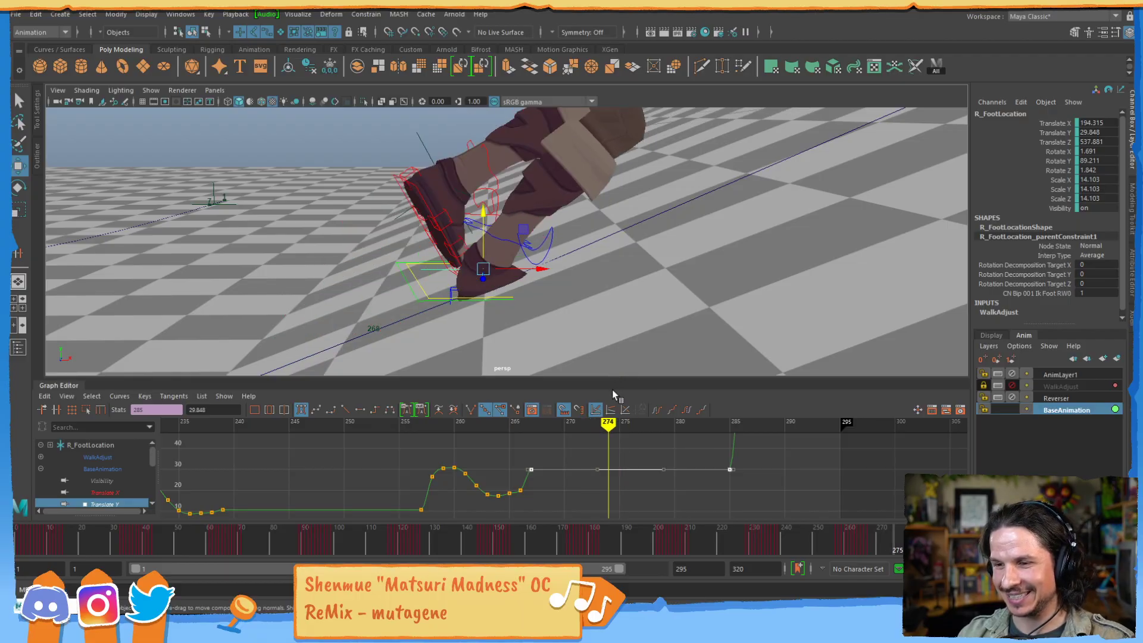
key(alt+comma)
key(alt+comma)
key(alt+comma)
key(alt+comma)
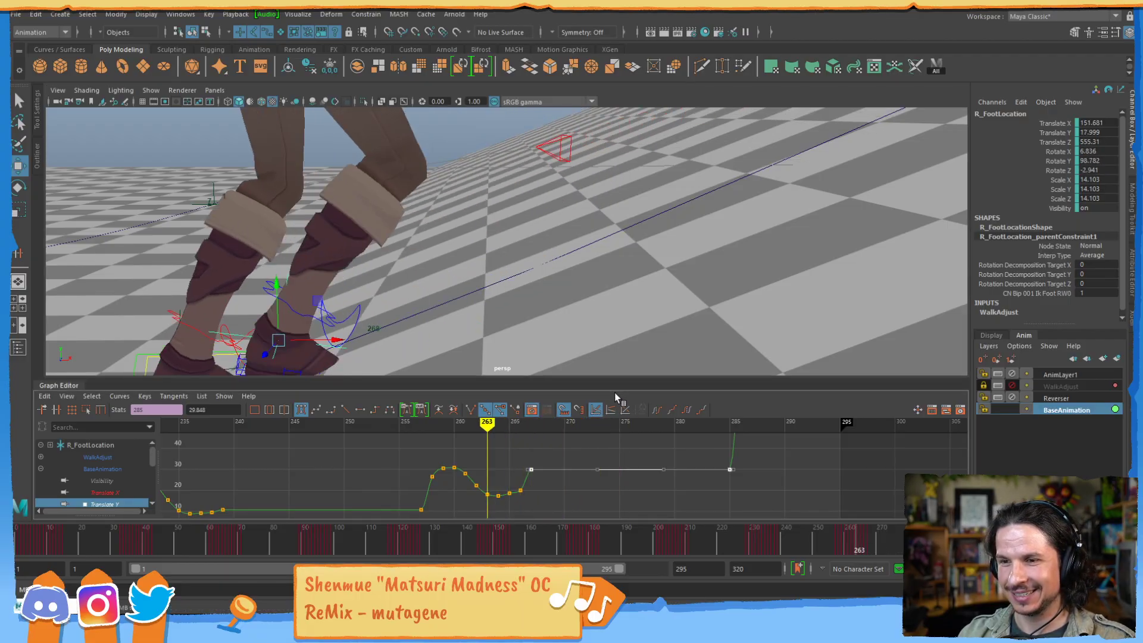
- Raise the right foot's Translate Y key at frame 266 to 32.669
key(alt+period)
key(alt+period)
key(alt+period)
key(alt+period)
key(alt+period)
key(alt+comma)
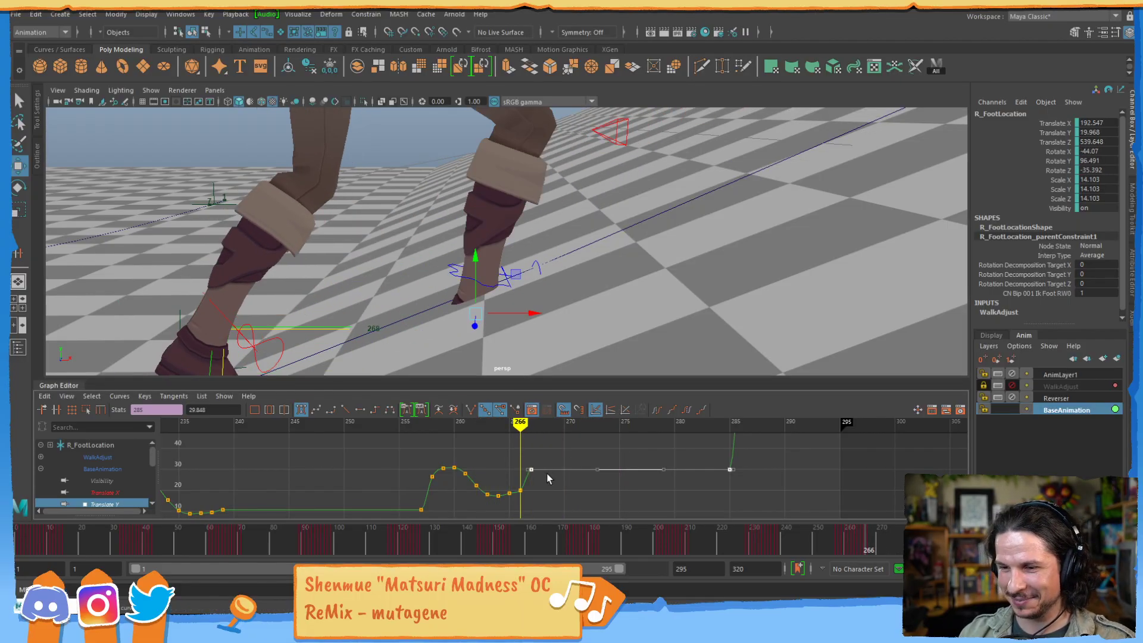
key(alt+period)
key(alt+comma)
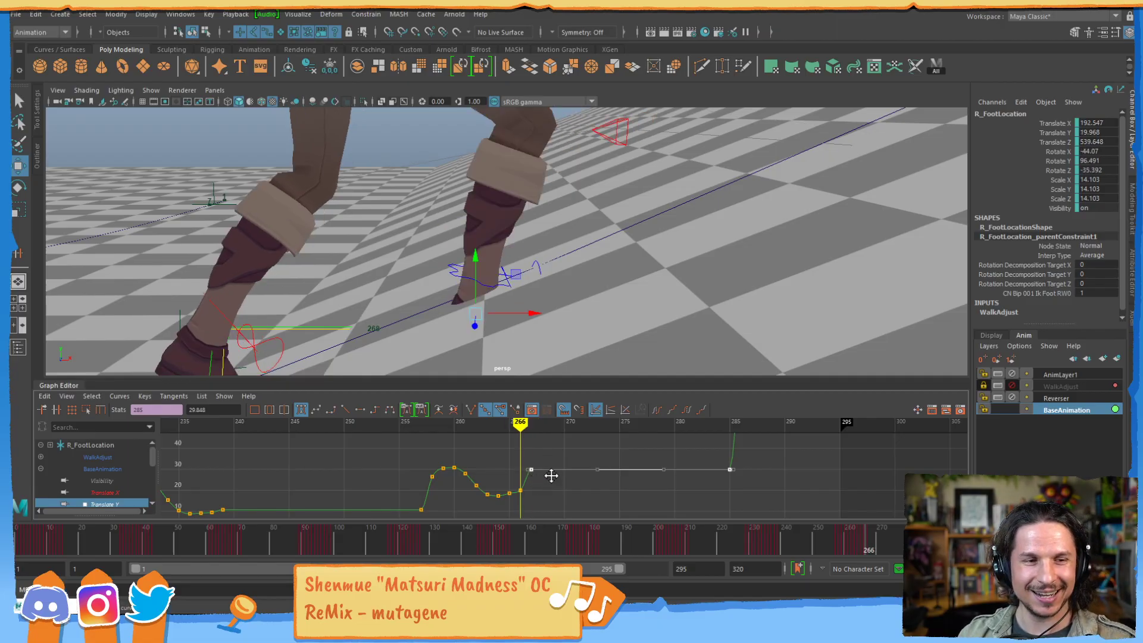
alt+right_drag(551, 475, 595, 496)
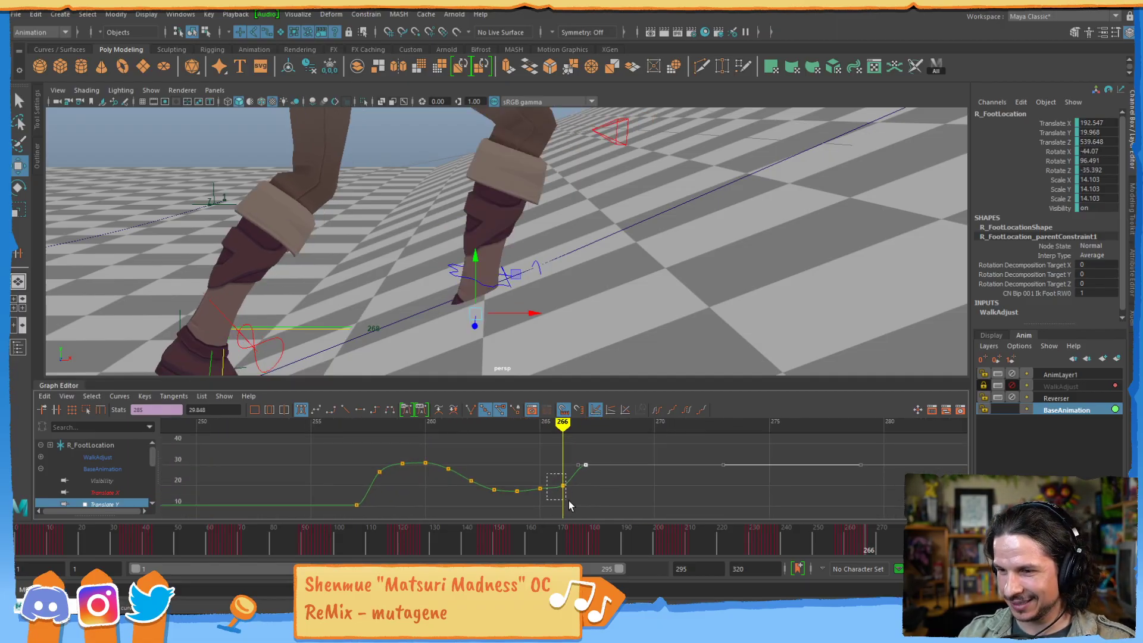
drag(569, 501, 569, 502)
middle_drag(569, 501, 578, 471)
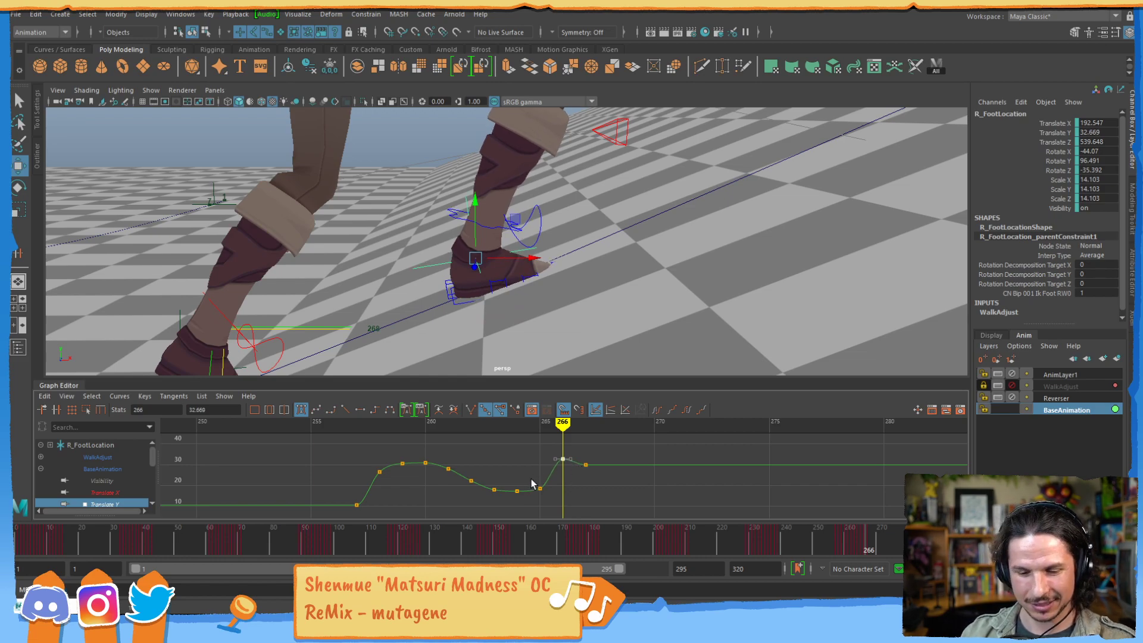
- Step back and forth between about frames 259 and 266 to examine the right foot's swing before it plants
key(comma)
key(comma)
key(comma)
key(comma)
key(comma)
key(period)
key(period)
key(period)
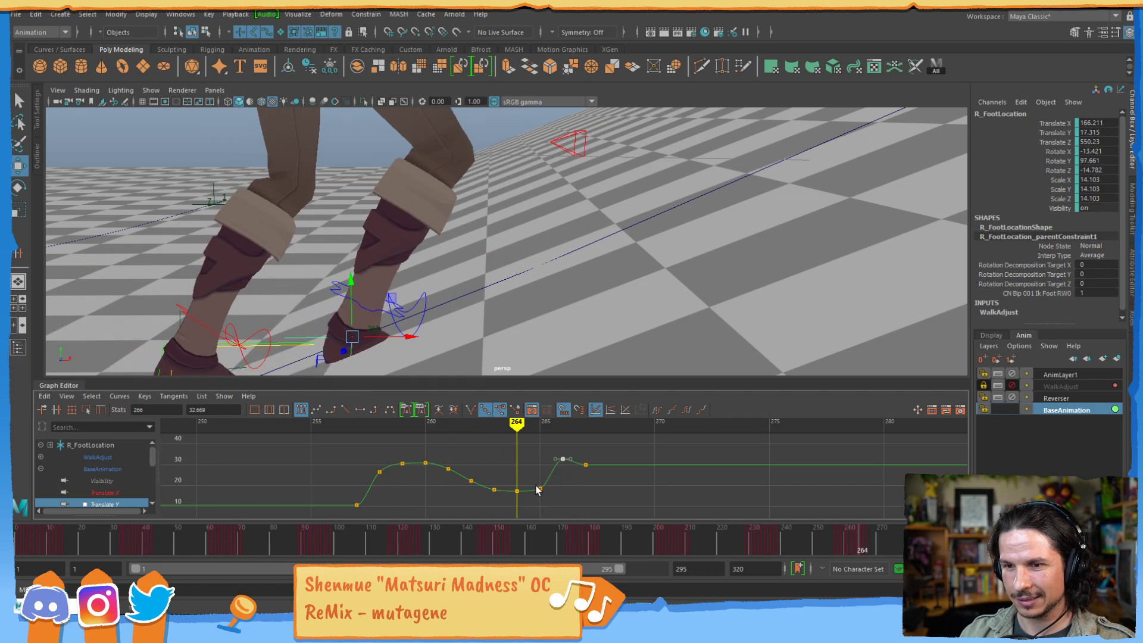
key(comma)
key(comma)
key(comma)
key(comma)
key(comma)
key(period)
key(period)
key(period)
key(period)
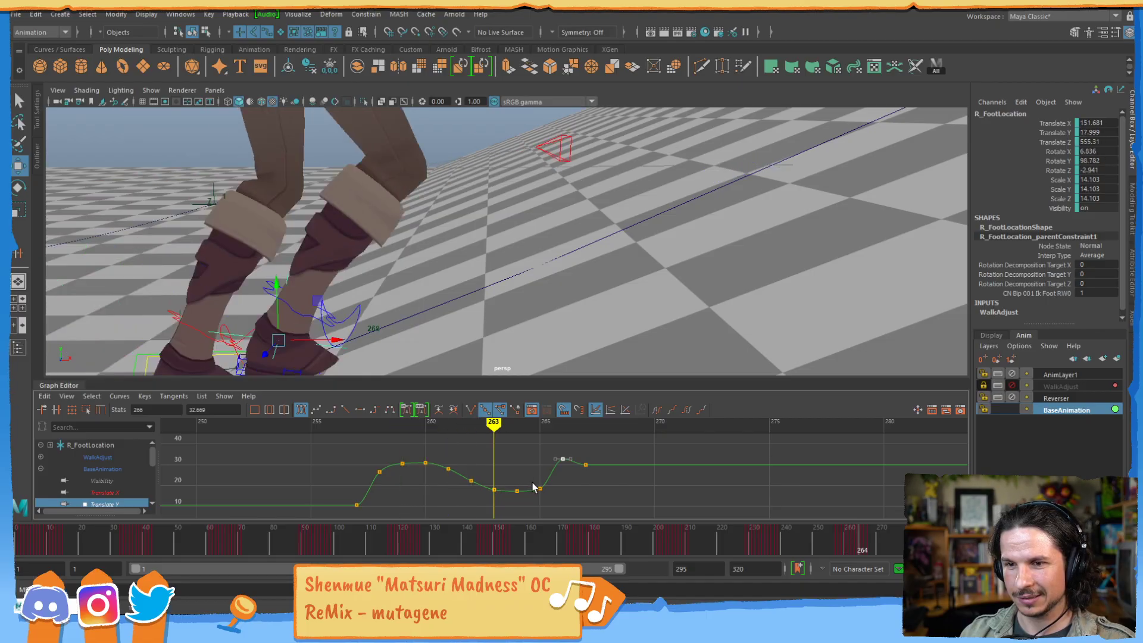
- Raise the right foot's Translate Y key at frame 264 to 35.49 and delete the key at frame 265
key(period)
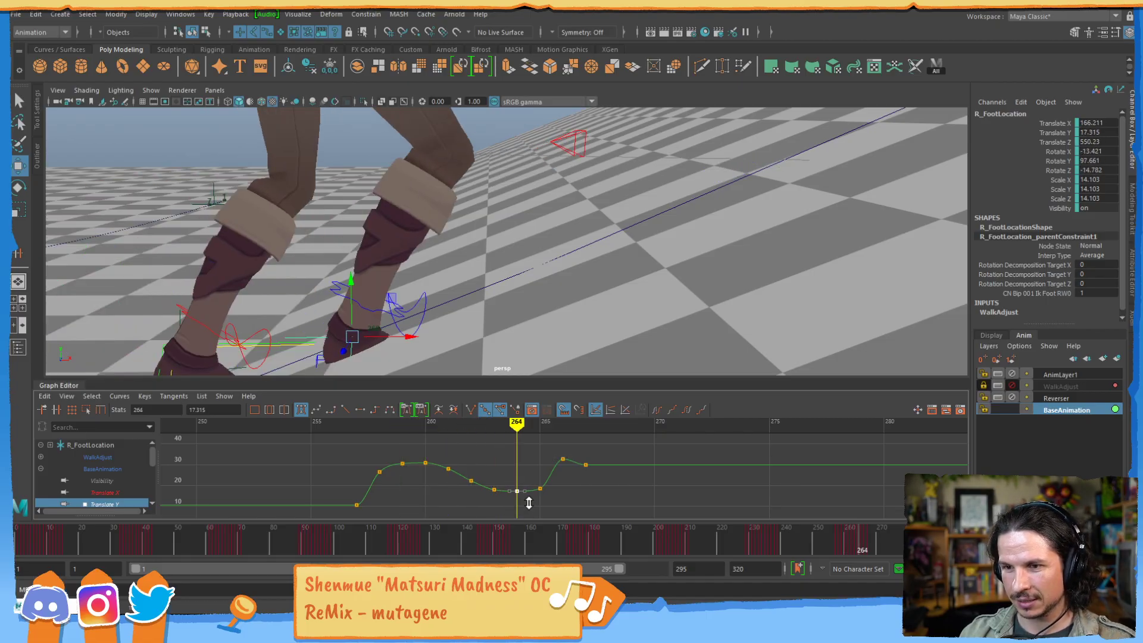
shift+middle_drag(528, 503, 524, 472)
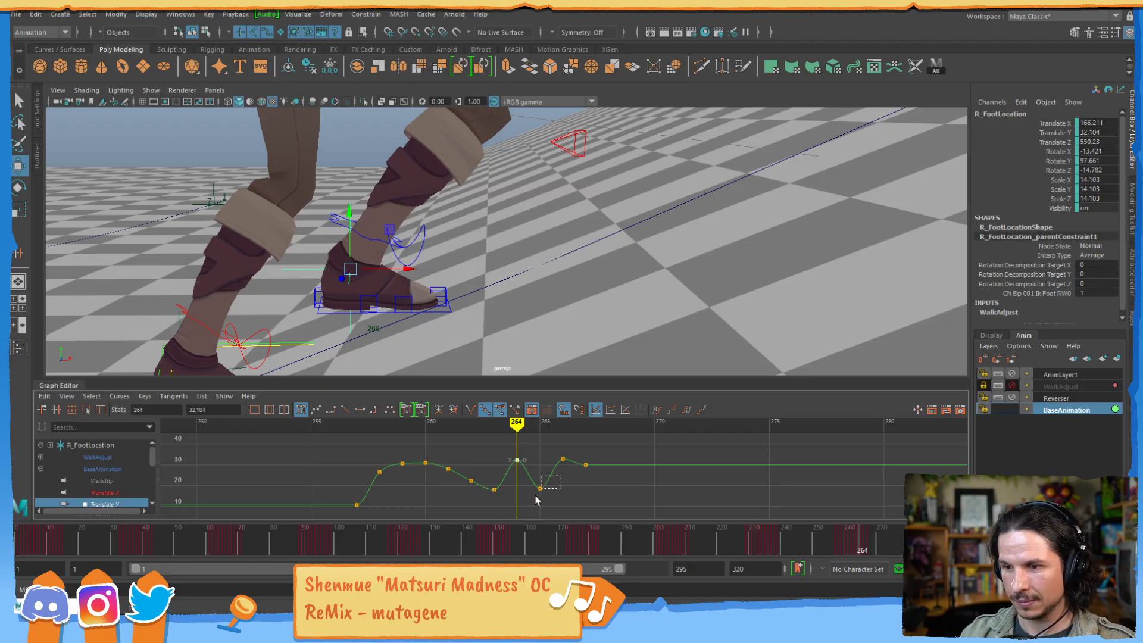
key(Delete)
click(518, 460)
shift+middle_drag(538, 485, 526, 480)
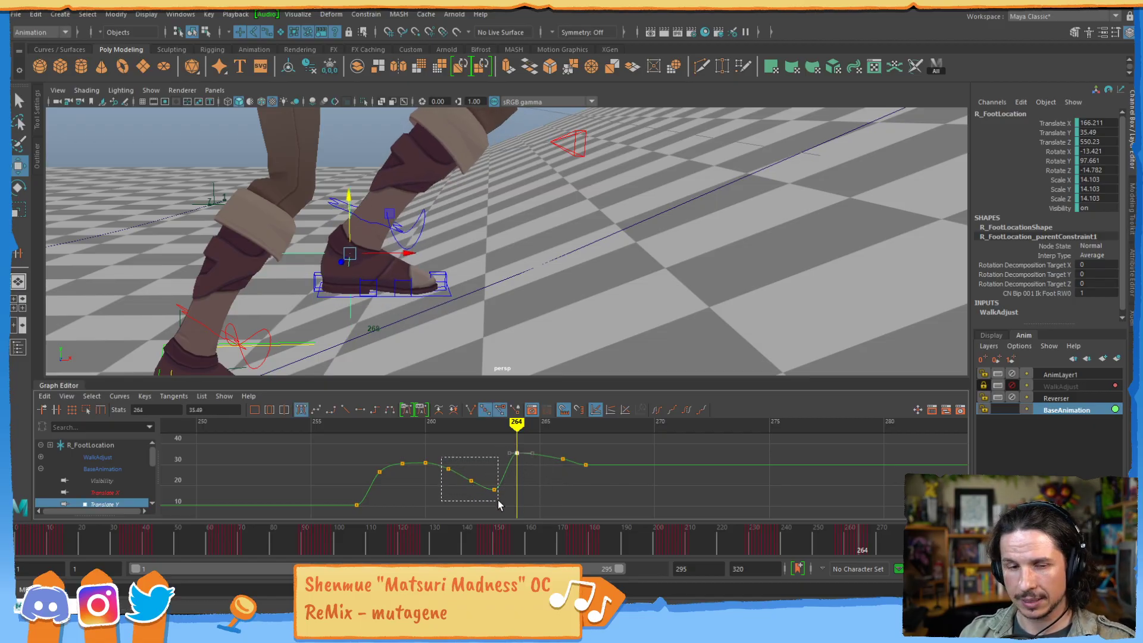
drag(498, 500, 499, 501)
alt+middle_drag(517, 483, 554, 472)
click(550, 460)
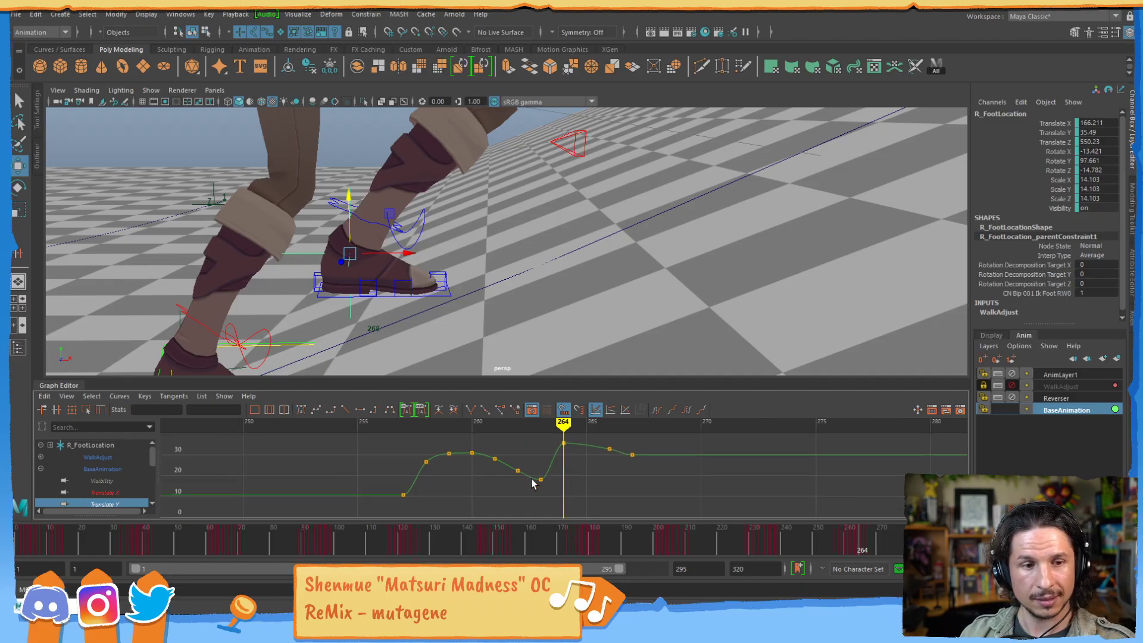
- Delete the right foot's Translate Y keys at frames 260, 262 and 263, and move the frame 261 key to frame 262 at 33.701
drag(554, 476, 555, 476)
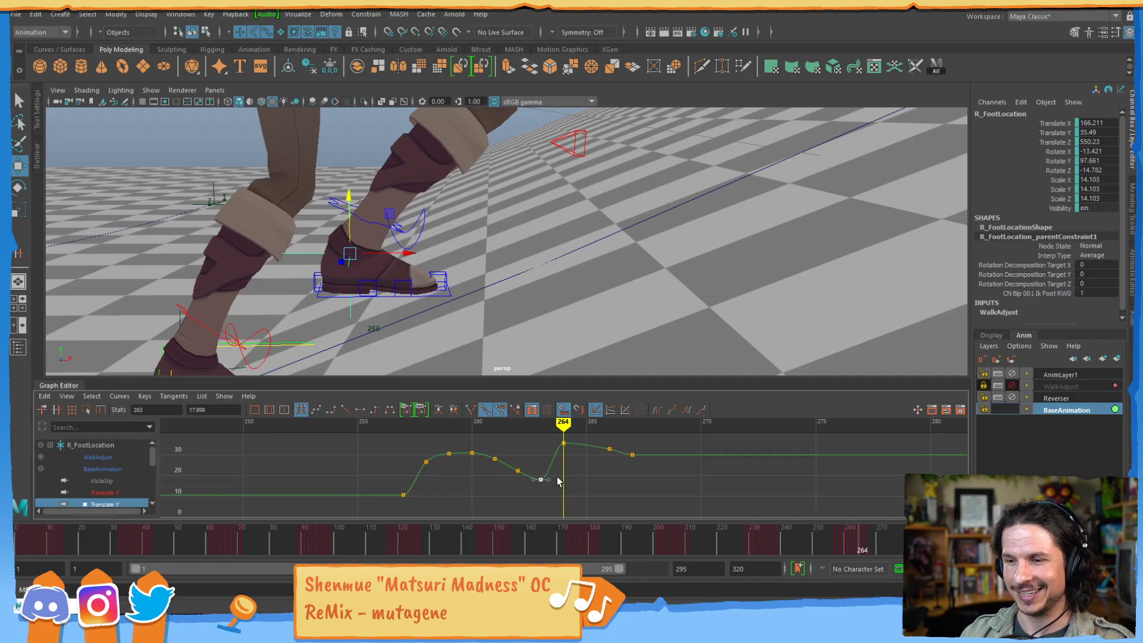
key(Delete)
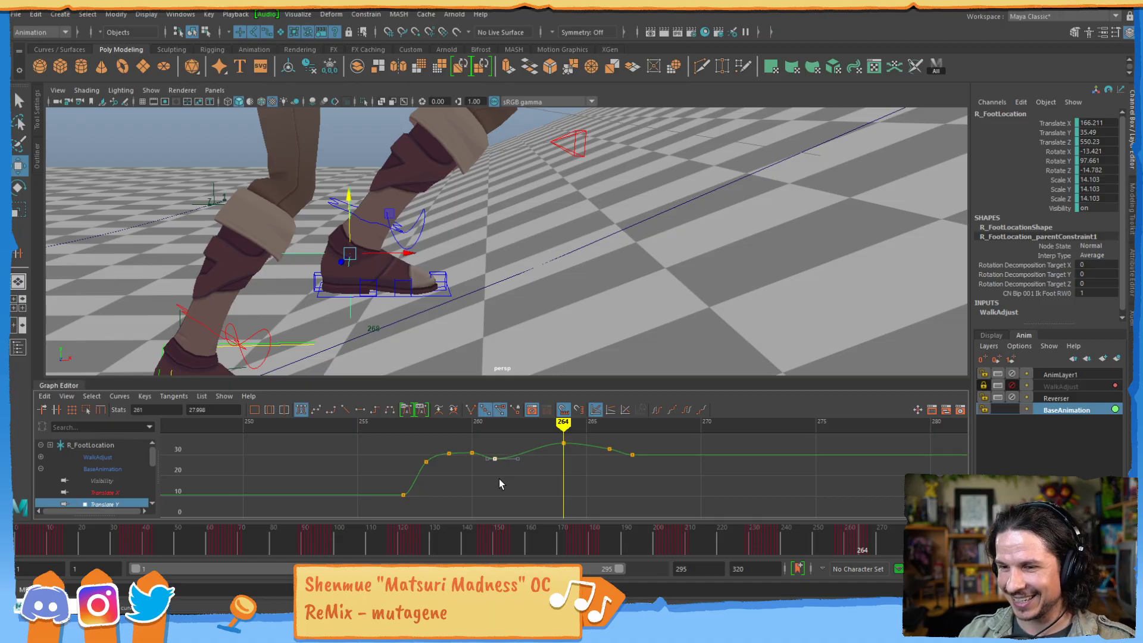
scroll(527, 453, up, 3)
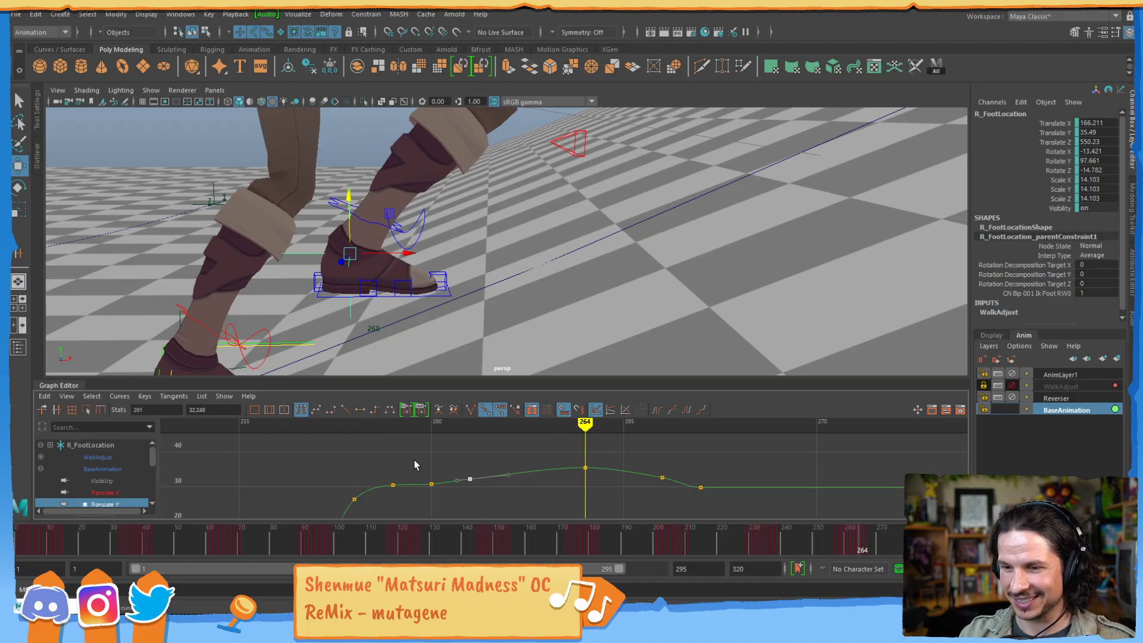
key(Delete)
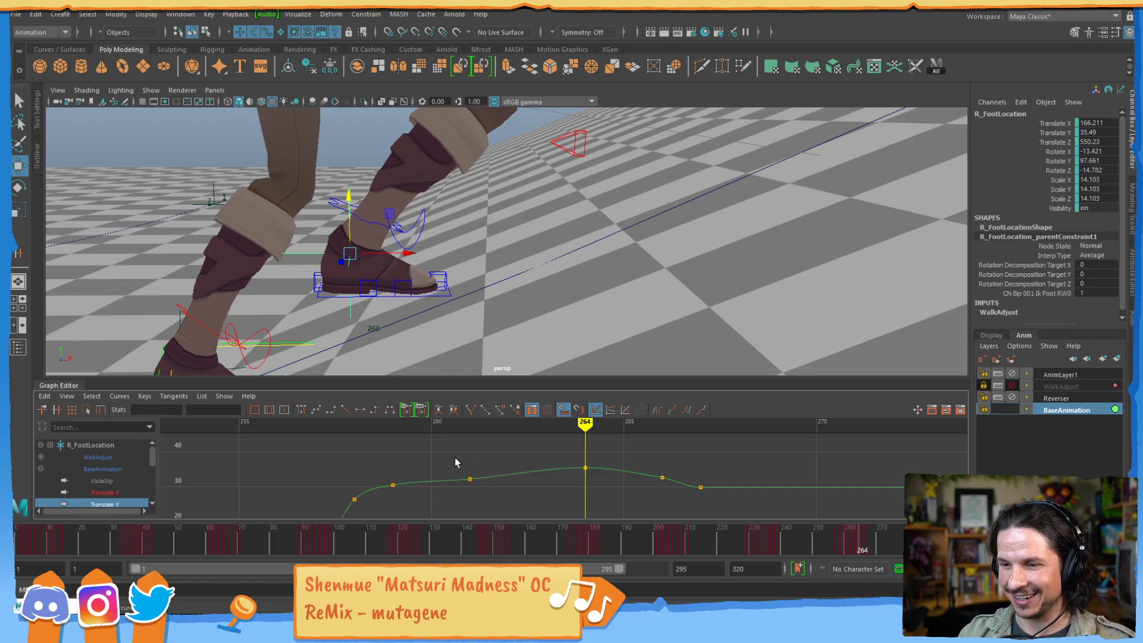
drag(456, 462, 479, 491)
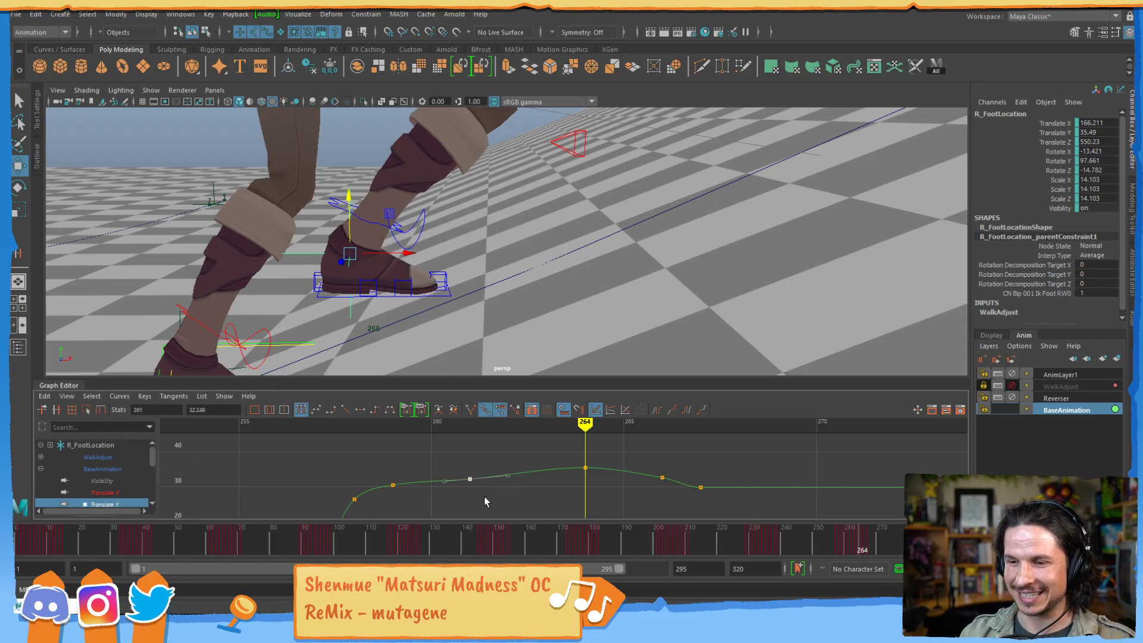
middle_drag(517, 494, 517, 490)
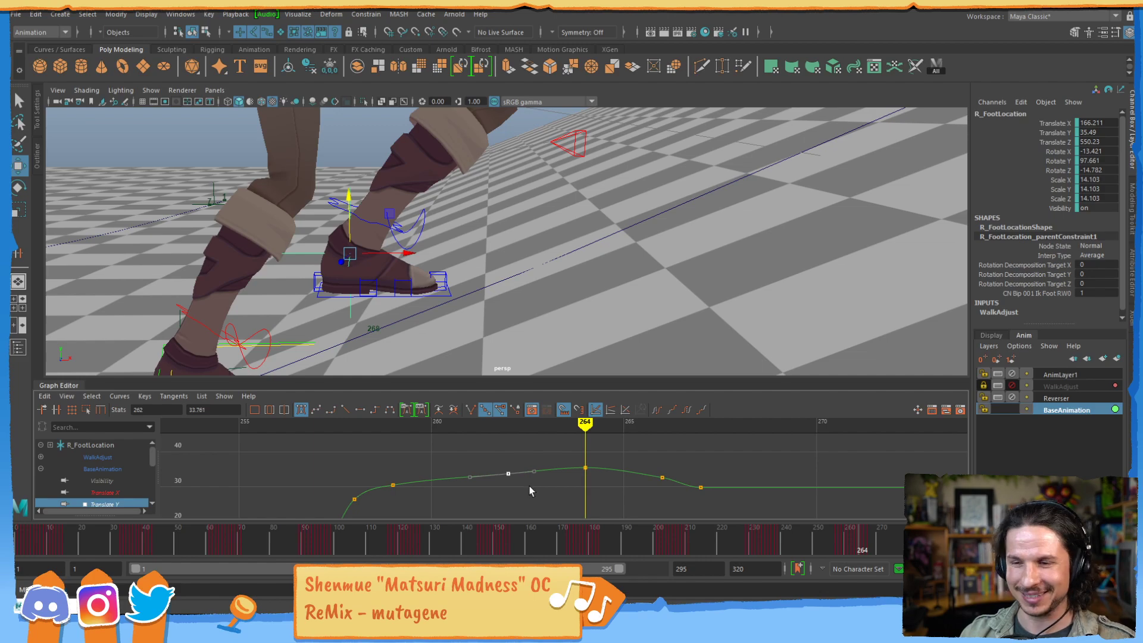
- Step back and forth between about frames 259 and 270 to examine the right foot's smoothed swing and landing
key(alt+comma)
key(alt+comma)
key(alt+comma)
key(alt+comma)
key(alt+comma)
key(alt+period)
key(alt+period)
key(alt+period)
key(alt+period)
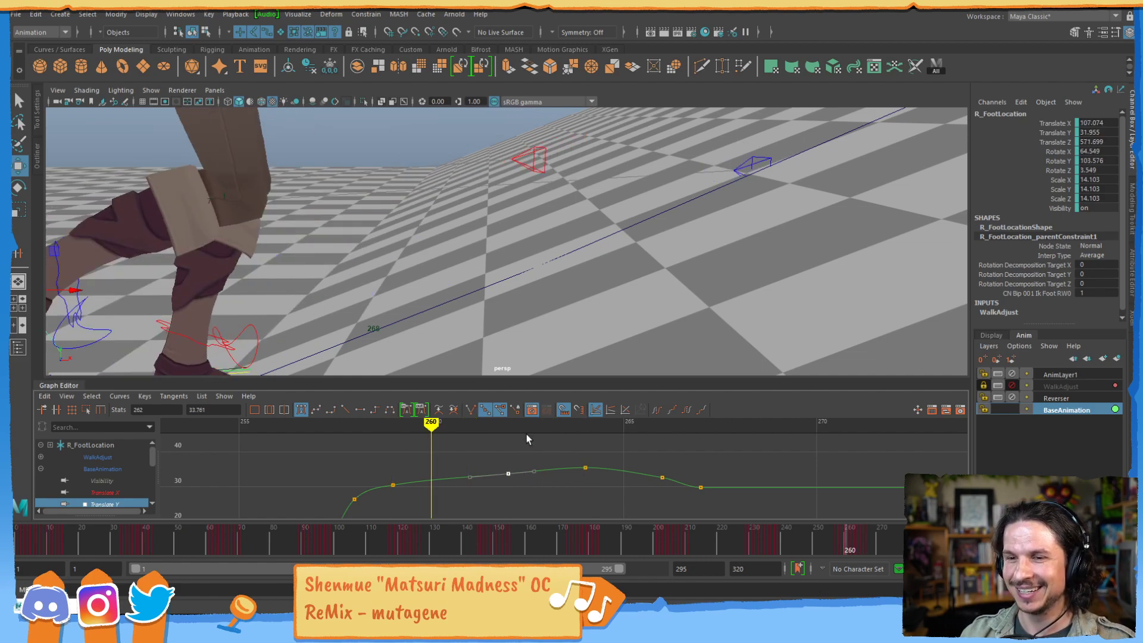
key(alt+period)
key(alt+period)
key(alt+period)
key(alt+period)
key(alt+period)
key(alt+period)
key(alt+period)
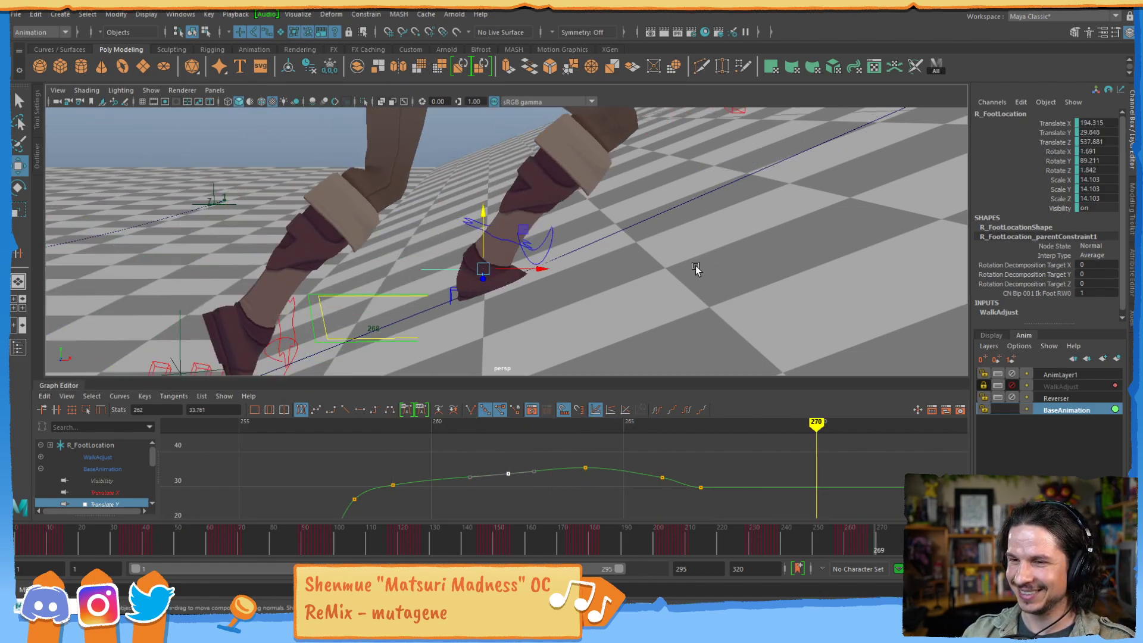
key(alt+comma)
key(alt+comma)
key(alt+comma)
key(alt+comma)
key(alt+comma)
key(alt+comma)
key(alt+period)
key(alt+period)
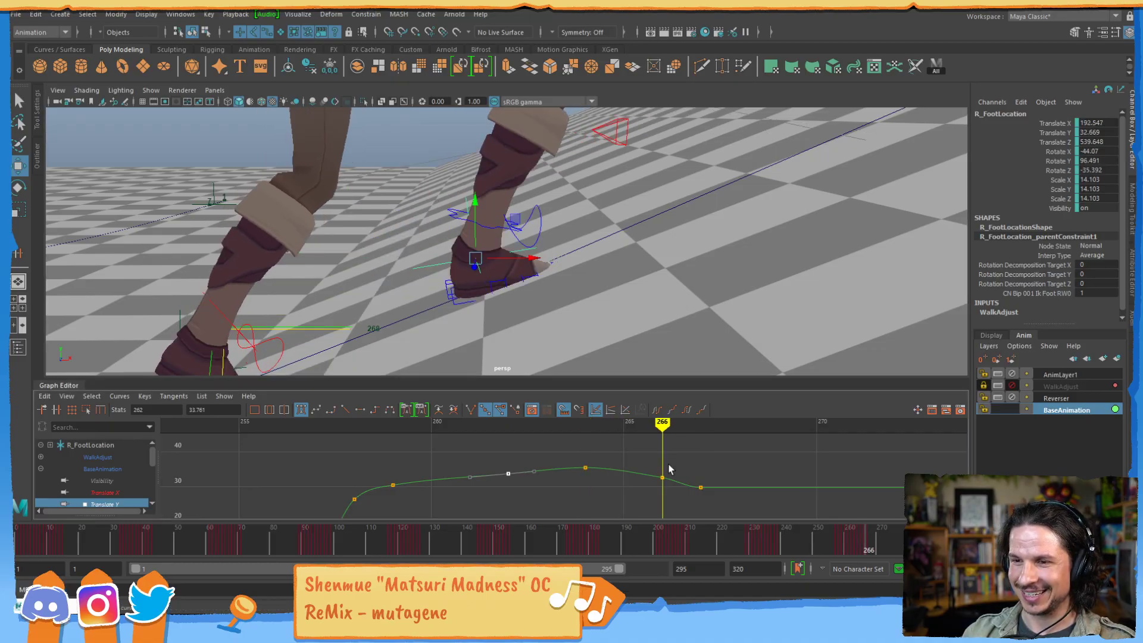
key(alt+period)
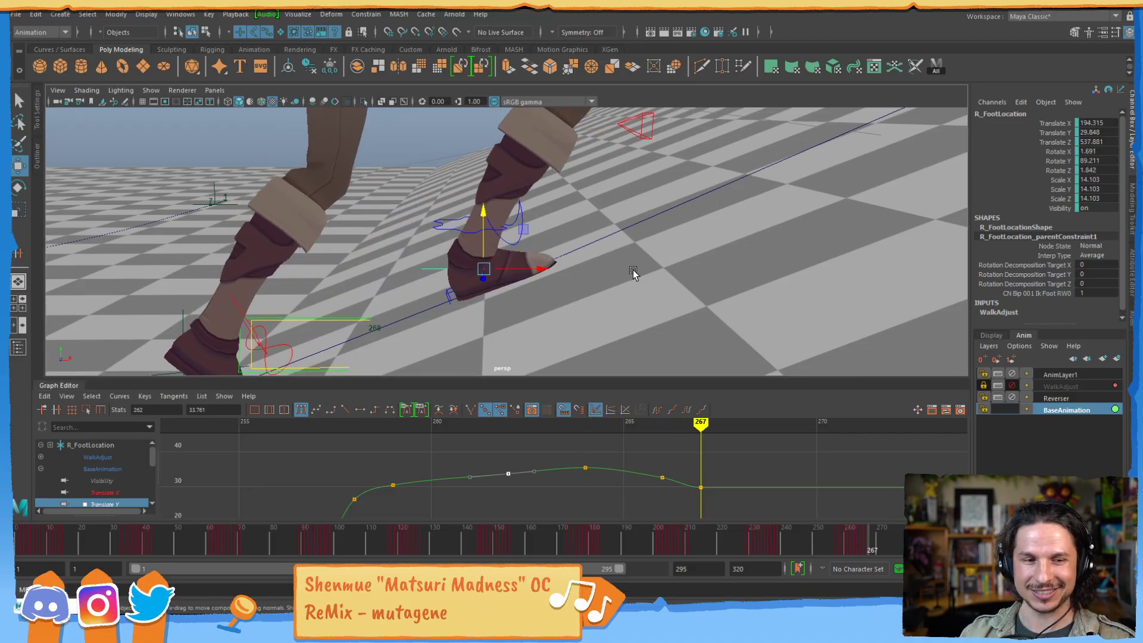
mouse_move(634, 272)
alt+mouse_down()
mouse_move(673, 239)
mouse_move(641, 266)
alt+mouse_up()
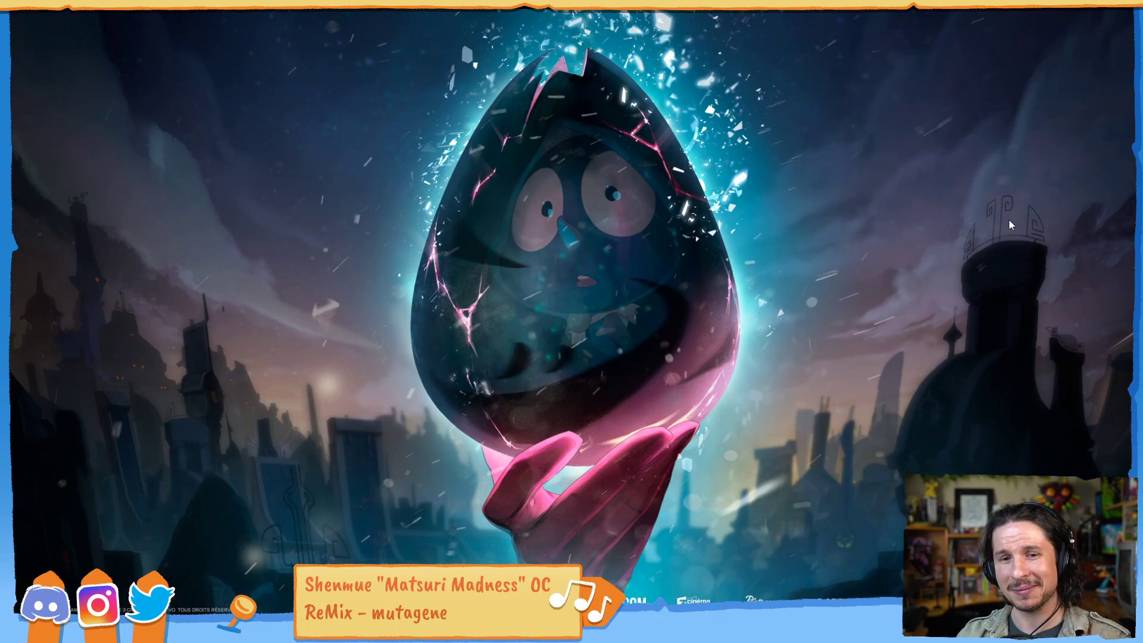
- Switch back to the Maya scene and minimize the Studio Library window
mouse_move(212, 629)
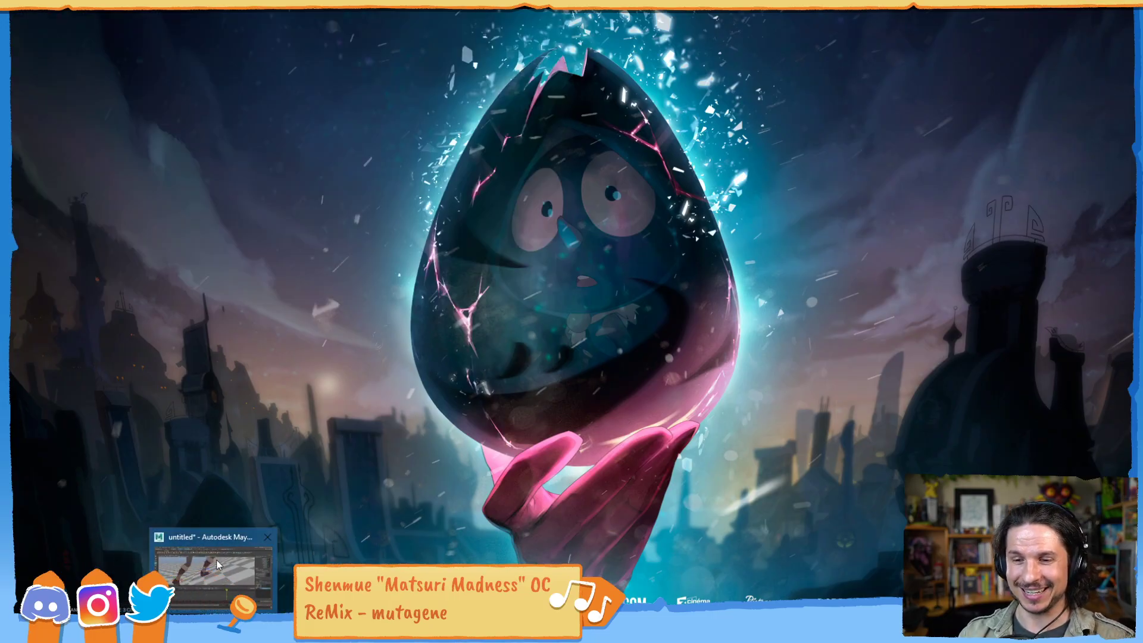
click(215, 559)
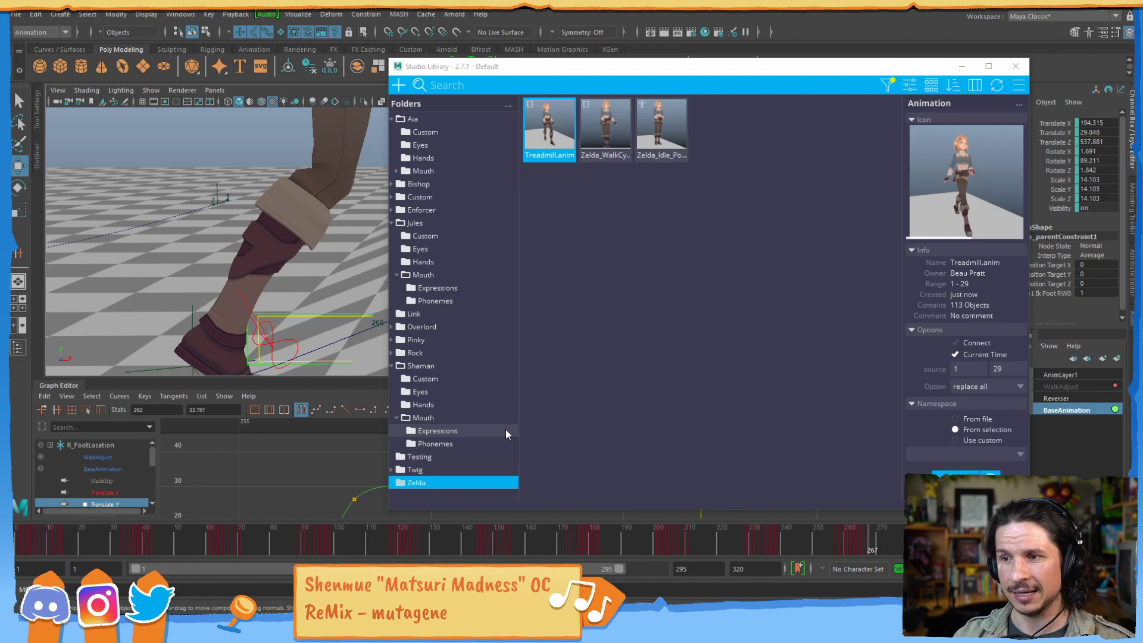
click(962, 66)
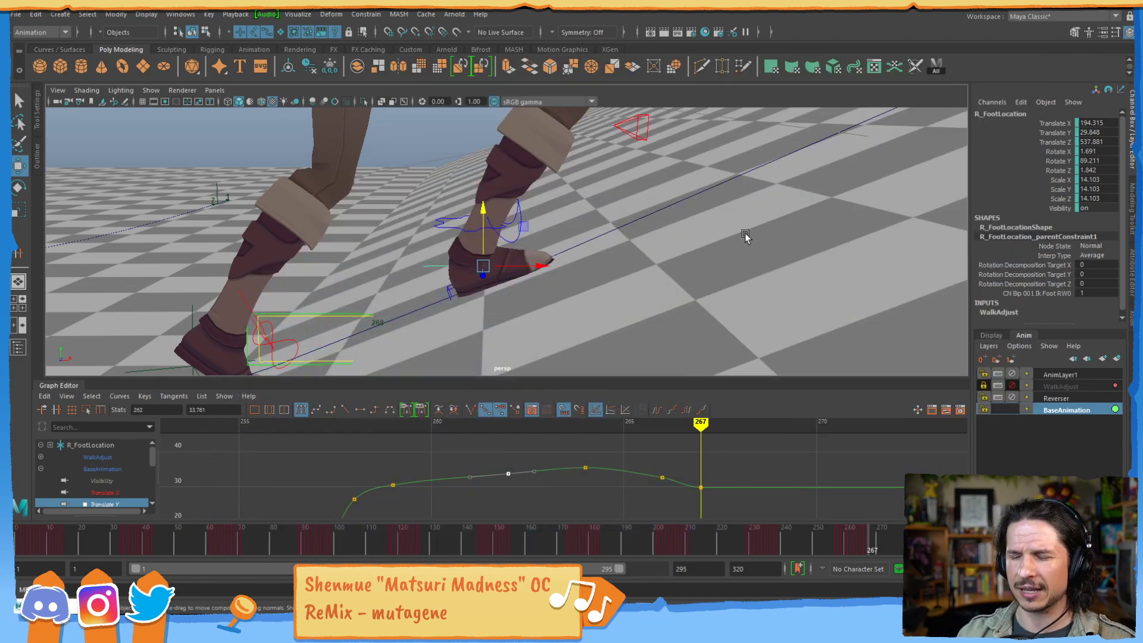
- Play the walk from frame 267 to about frame 277 to check the planted right foot
alt+drag(775, 197, 707, 191)
alt+middle_drag(707, 191, 848, 169)
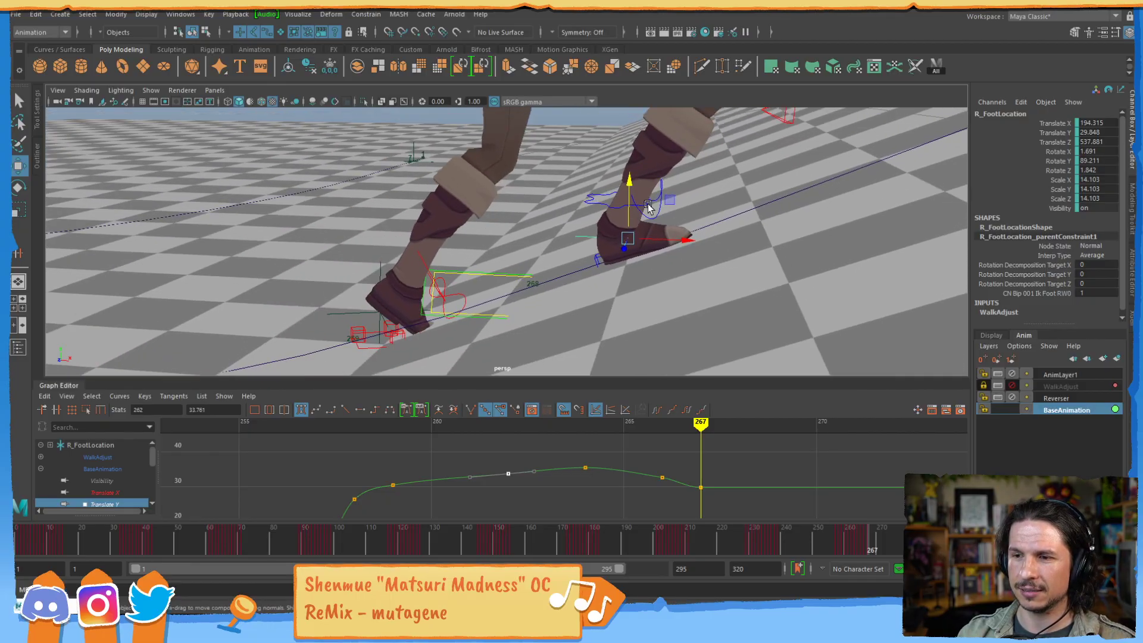
alt+drag(848, 170, 573, 221)
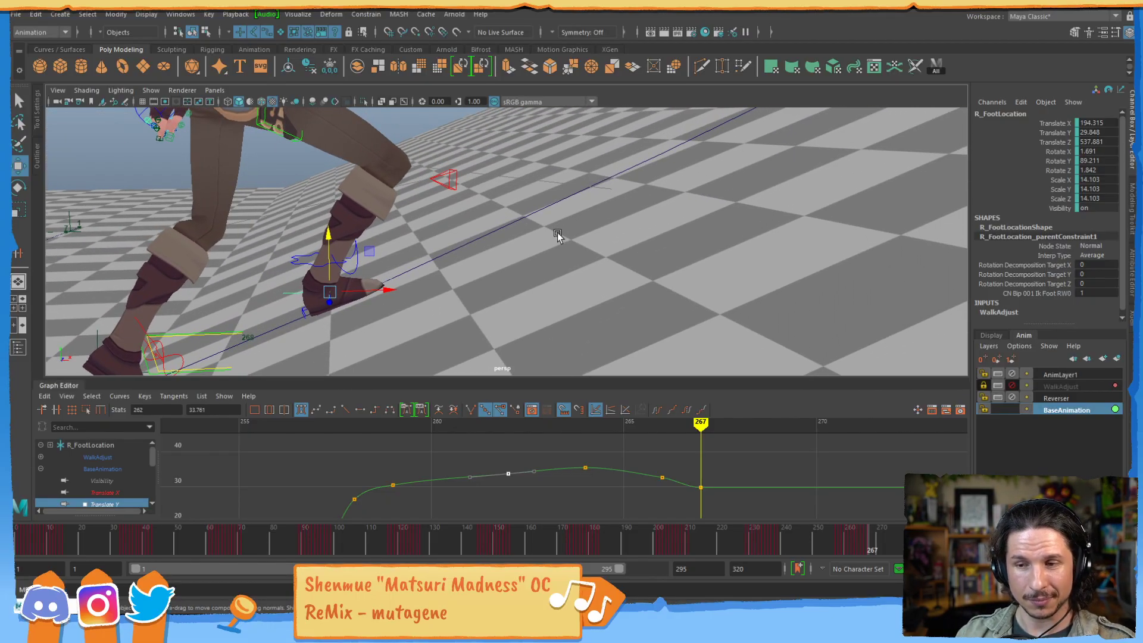
key(alt+v)
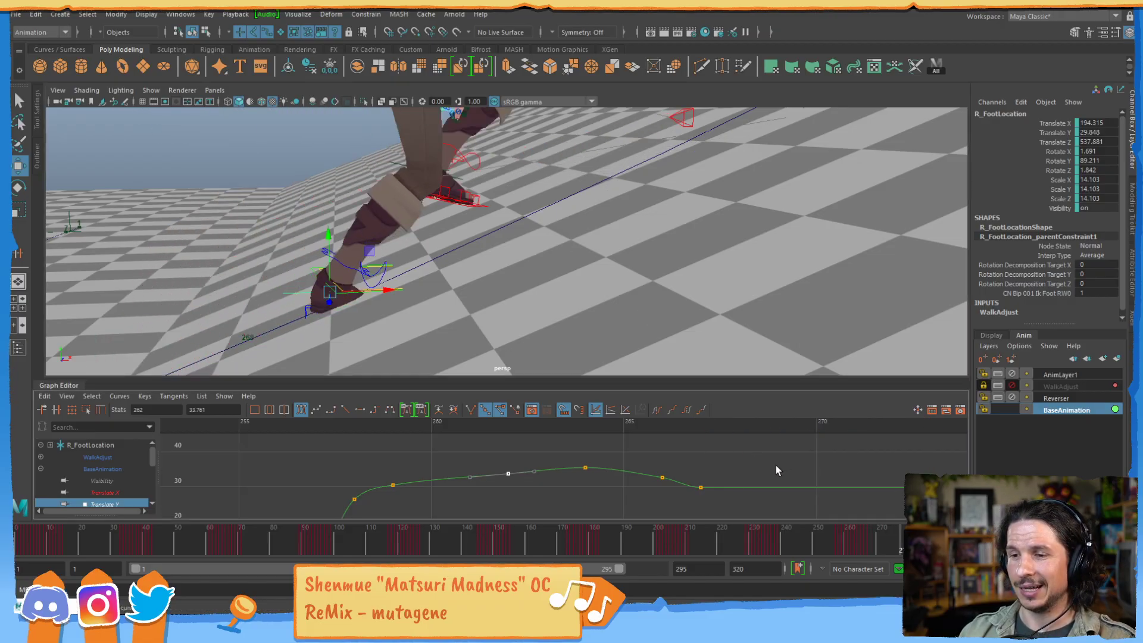
- Lower the right foot's Translate Y key at frame 258 to 24.809
scroll(666, 464, up, 6)
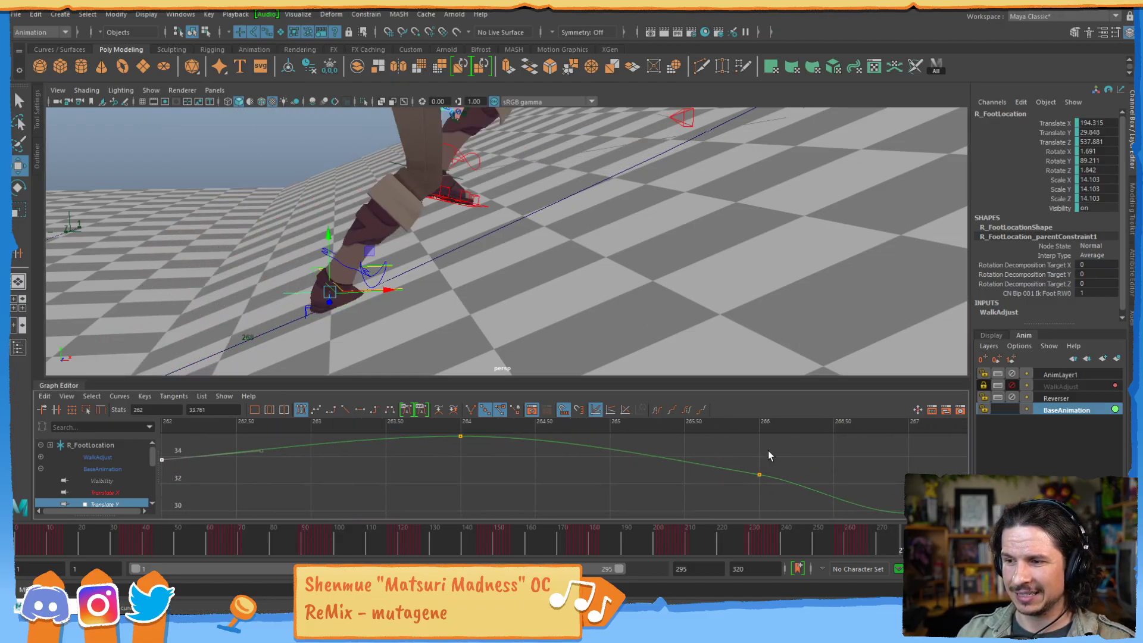
alt+middle_drag(724, 481, 692, 478)
click(640, 472)
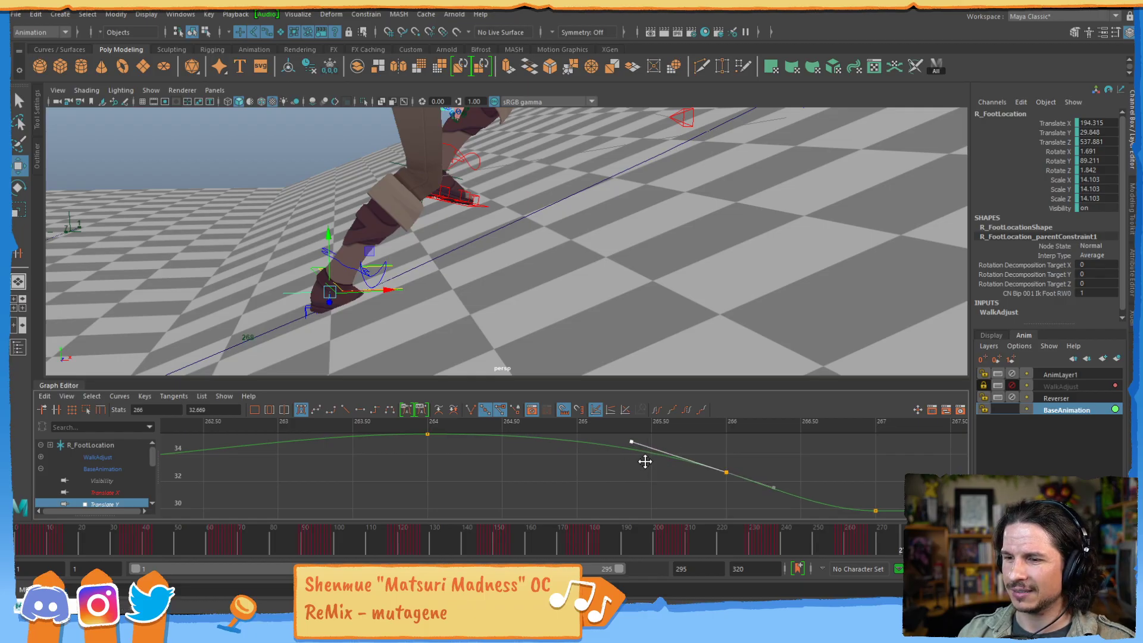
scroll(687, 440, down, 7)
alt+middle_drag(489, 482, 608, 466)
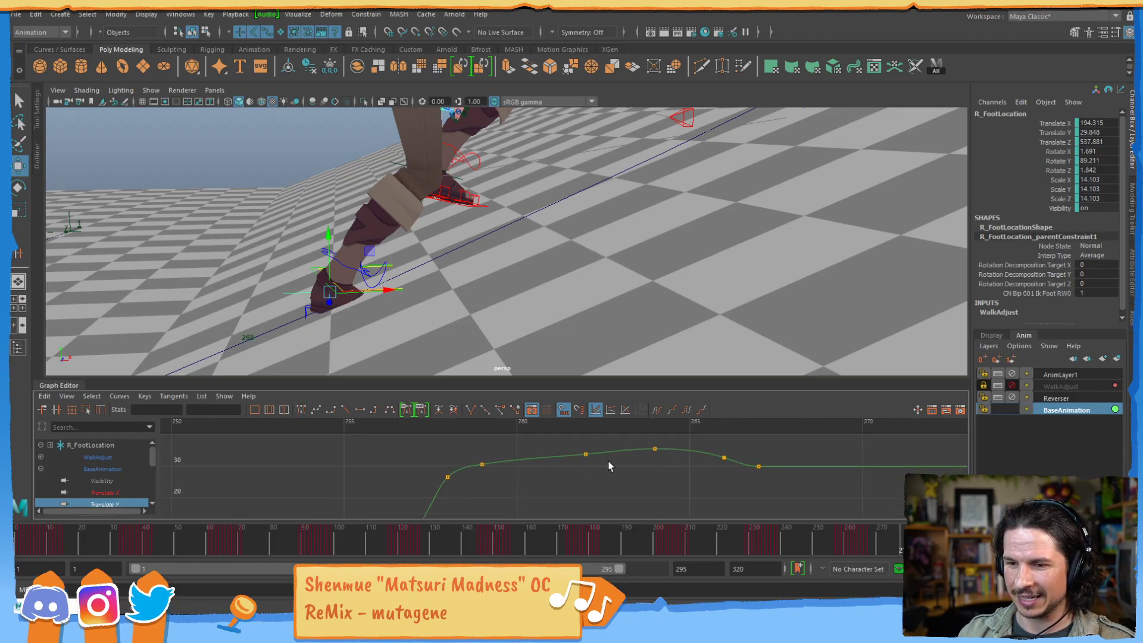
drag(435, 463, 464, 495)
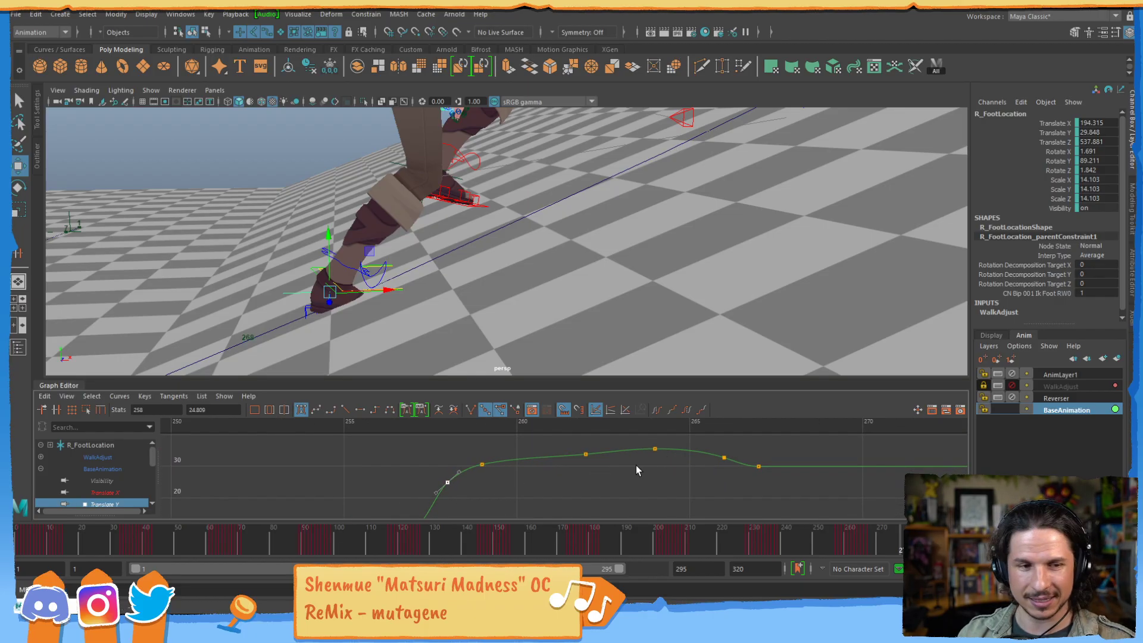
alt+middle_drag(635, 470, 505, 477)
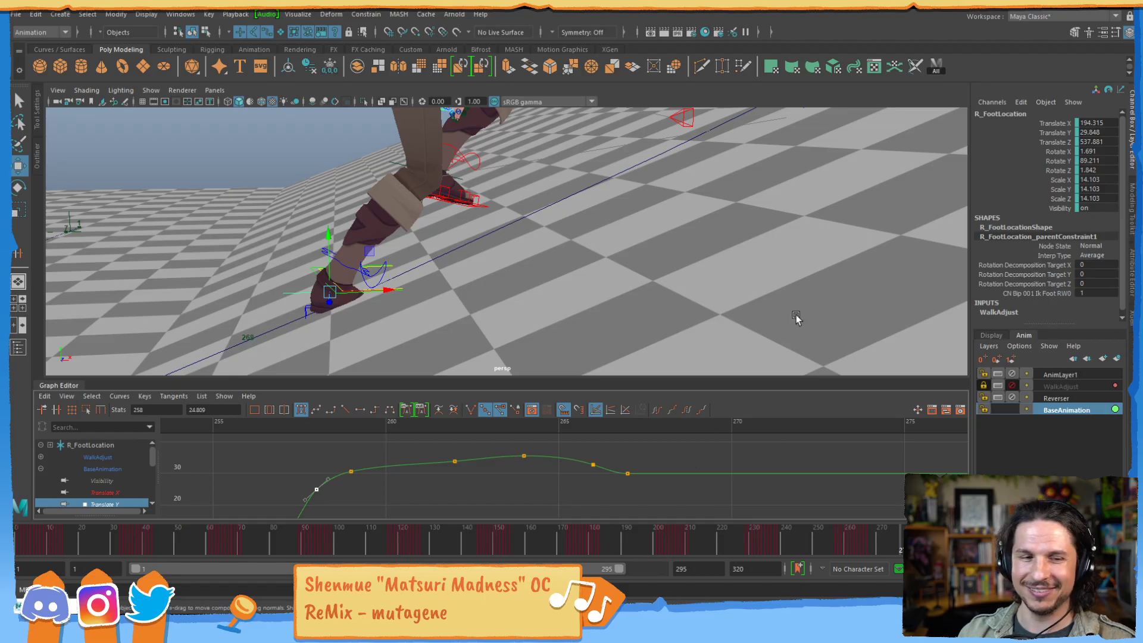
- Scrub between frames 266 and 285 to examine the body and feet leading into the right foot's next lift-off
mouse_move(829, 465)
alt+right_down()
mouse_move(699, 463)
mouse_move(660, 484)
mouse_move(699, 485)
alt+right_up()
alt+middle_drag(638, 485, 593, 485)
alt+right_drag(720, 466, 674, 464)
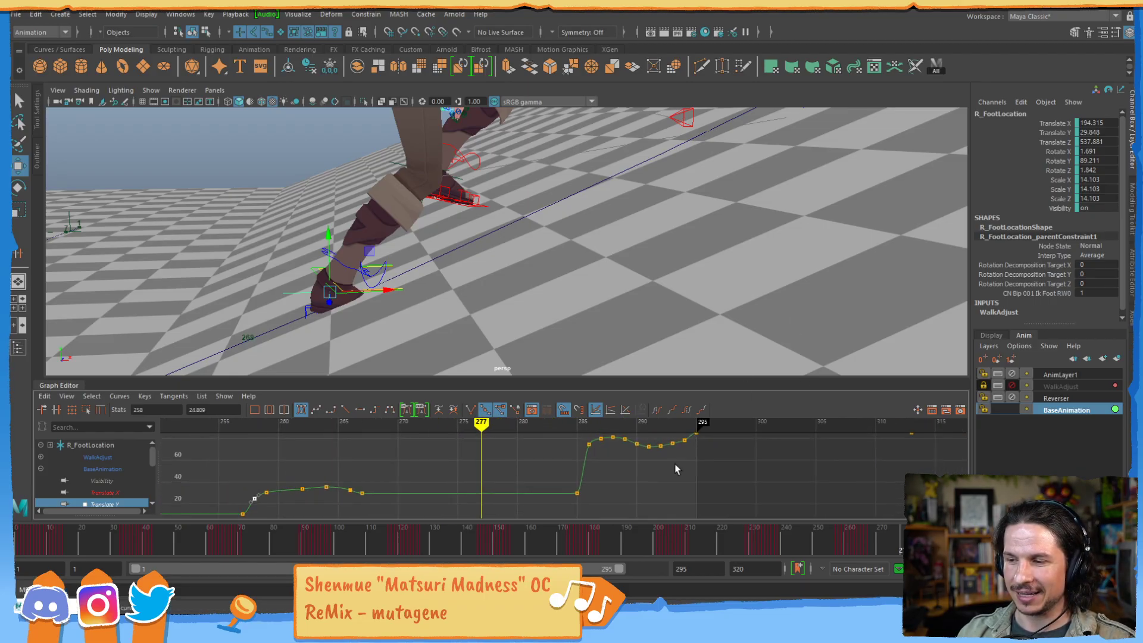
alt+middle_drag(675, 464, 663, 465)
drag(899, 541, 868, 535)
alt+drag(676, 333, 567, 255)
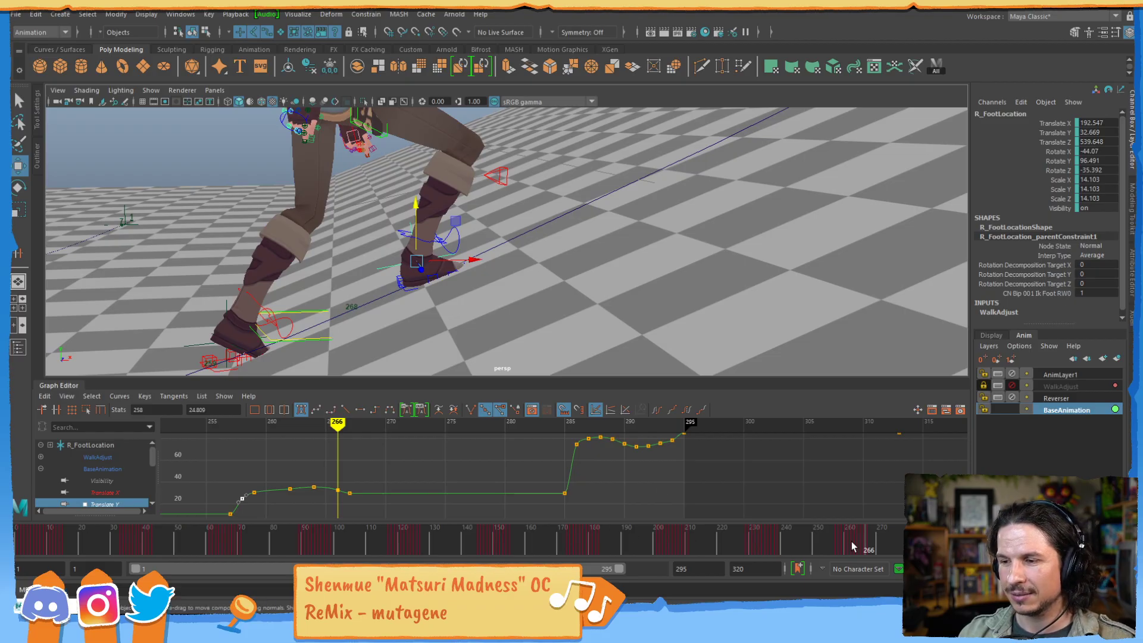
drag(851, 541, 923, 536)
alt+drag(764, 208, 643, 202)
alt+right_drag(664, 193, 580, 179)
alt+middle_drag(580, 178, 520, 242)
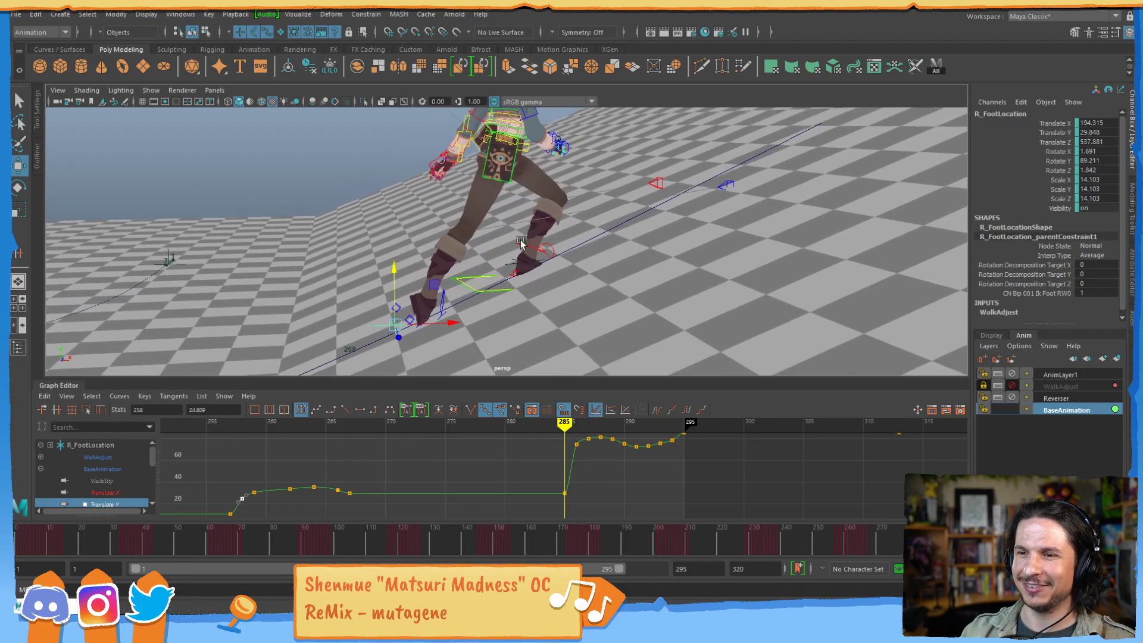
alt+drag(521, 242, 560, 226)
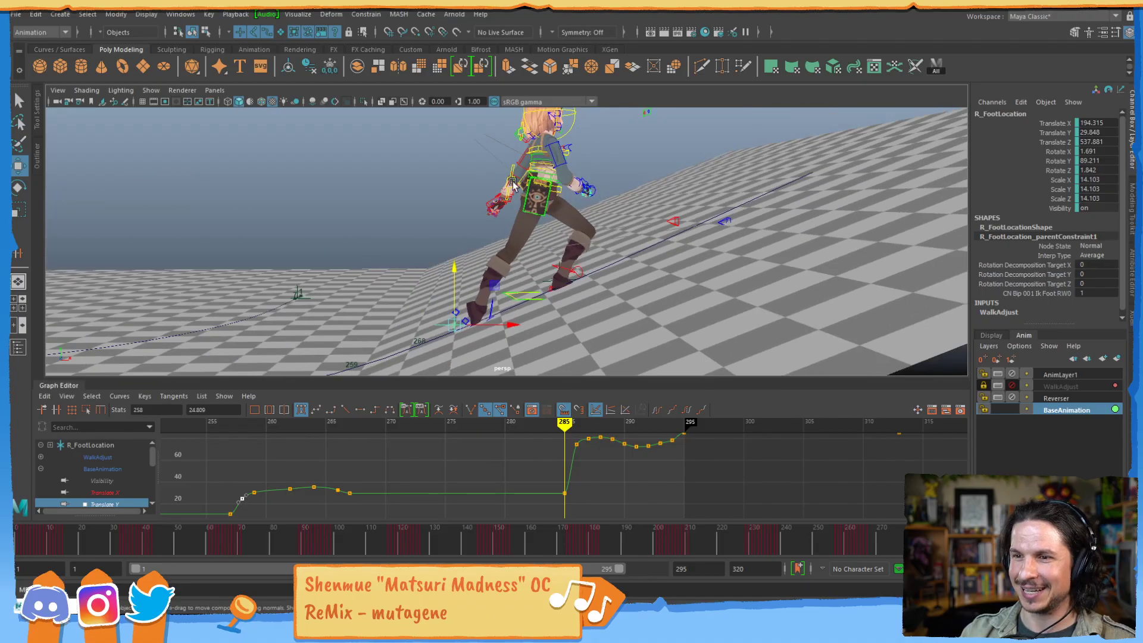
- Lower the COG's last two Translate Y keys on AnimLayer1 to -22.392
click(489, 193)
click(511, 169)
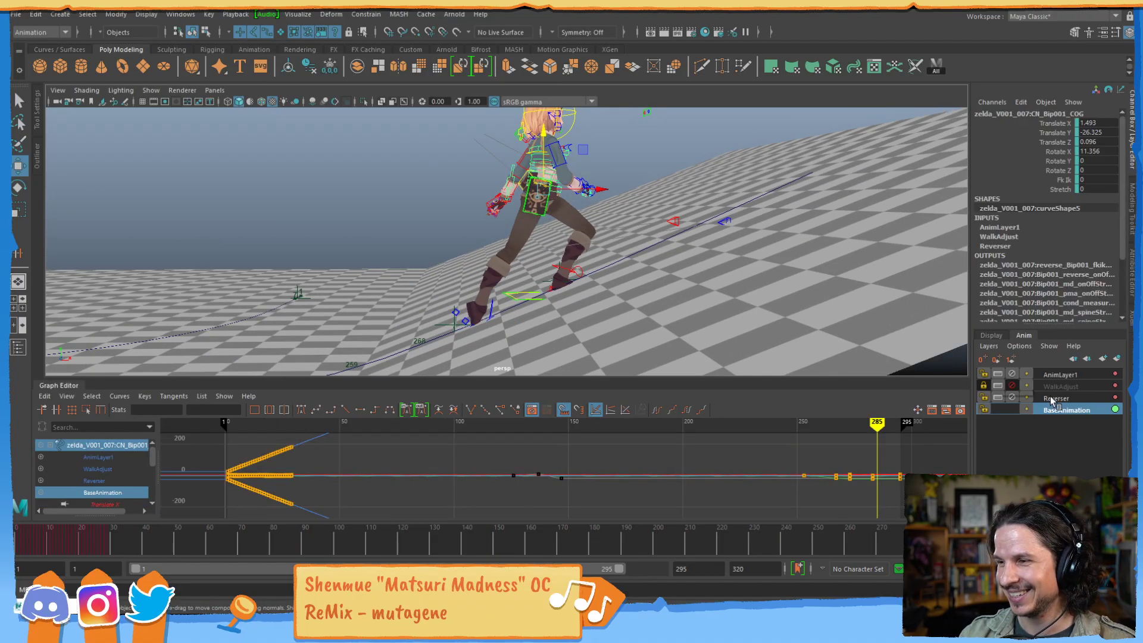
key(f)
alt+right_drag(689, 466, 841, 482)
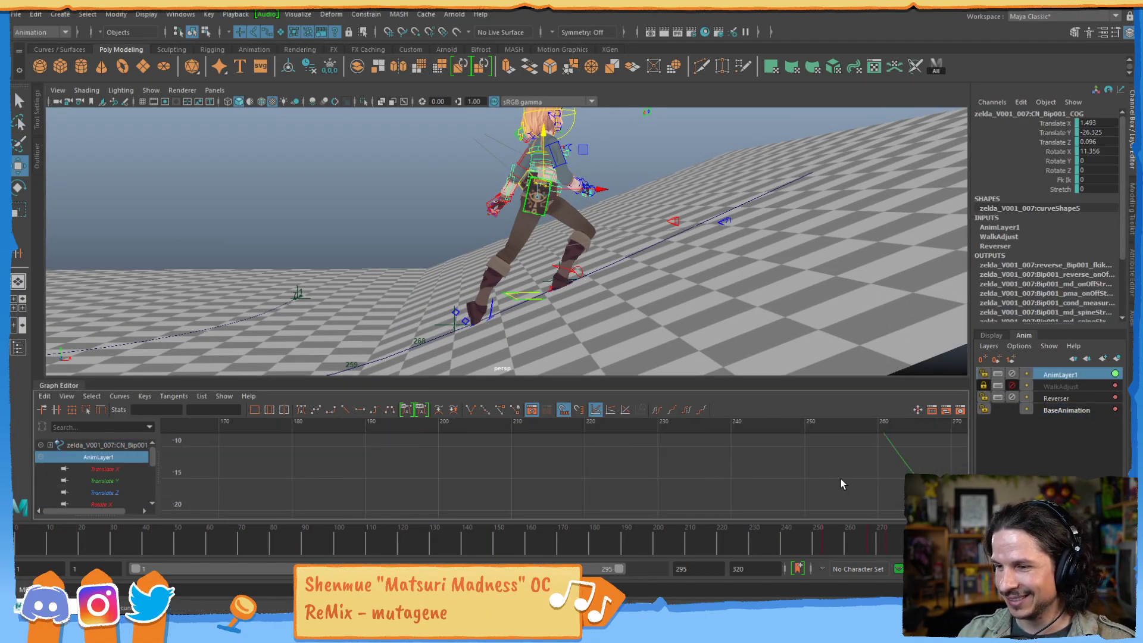
alt+middle_drag(841, 482, 814, 471)
drag(838, 465, 708, 503)
middle_drag(738, 456, 734, 463)
alt+right_drag(802, 309, 576, 219)
alt+middle_drag(576, 219, 609, 233)
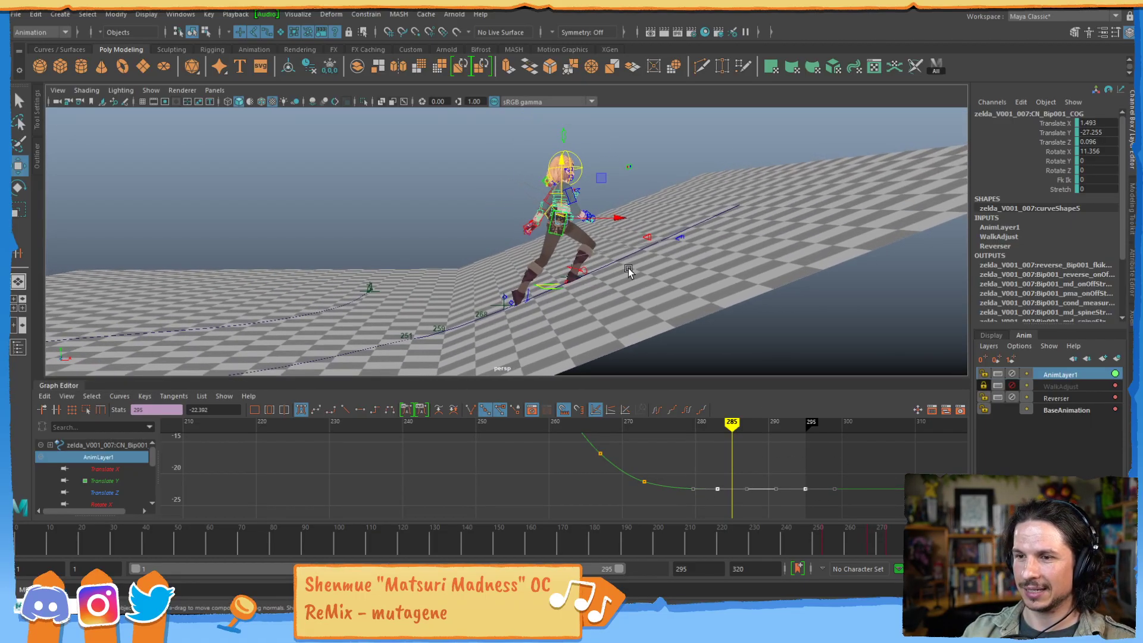
- Lower the right foot's Translate Y key at frame 288 on BaseAnimation to 69.546
mouse_move(925, 538)
mouse_down()
mouse_move(853, 538)
mouse_move(961, 539)
mouse_move(922, 539)
mouse_move(939, 538)
mouse_up()
alt+right_drag(606, 289, 829, 264)
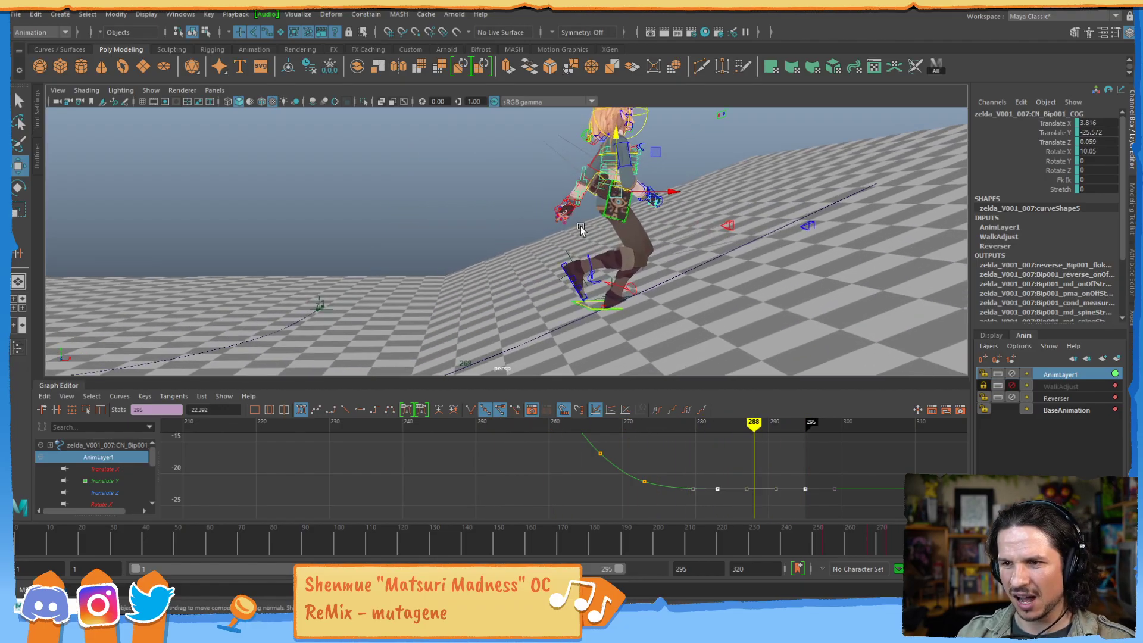
click(569, 252)
key(f)
scroll(713, 274, down, 6)
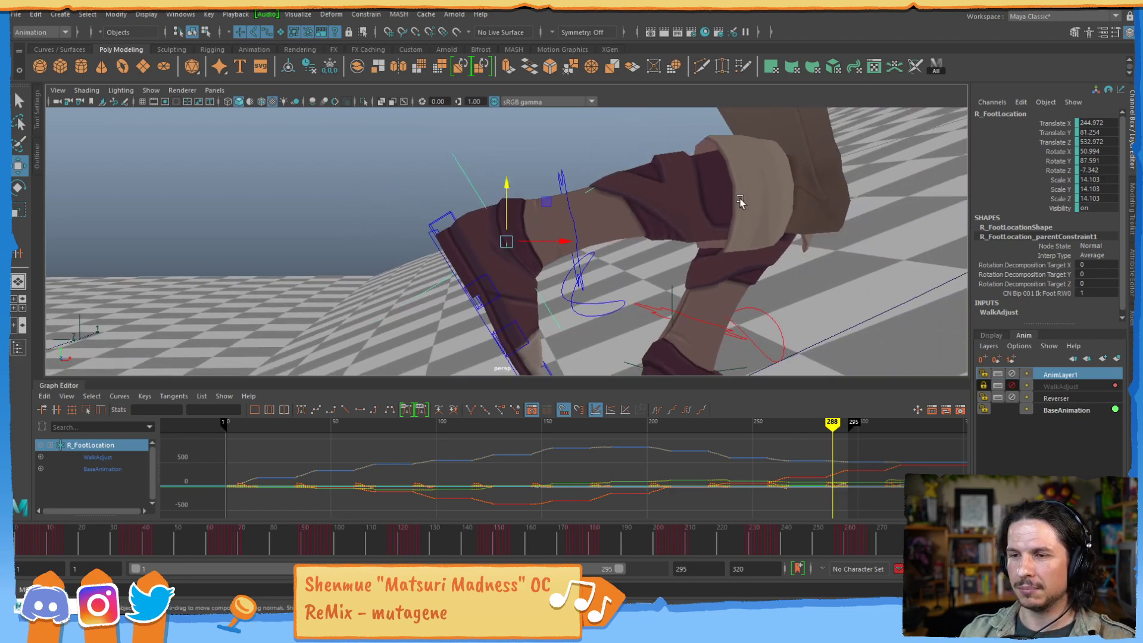
alt+middle_drag(829, 488, 571, 474)
alt+right_drag(572, 474, 719, 464)
alt+middle_drag(530, 492, 583, 461)
alt+right_drag(584, 461, 714, 464)
alt+middle_drag(563, 485, 643, 451)
click(1065, 410)
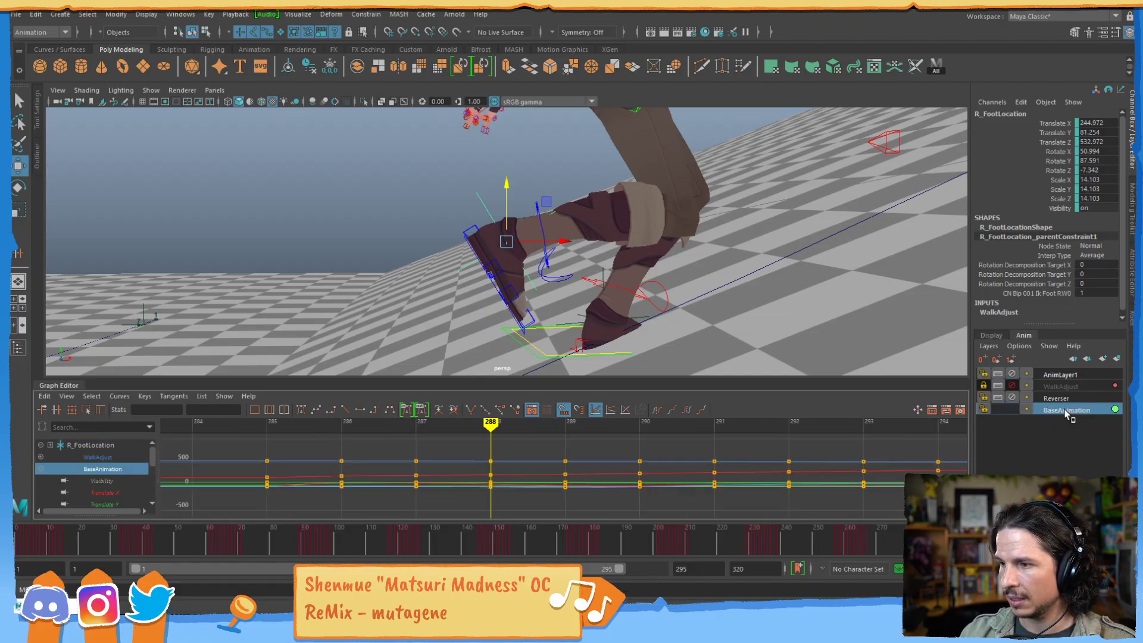
click(113, 502)
drag(550, 457, 443, 510)
key(f)
alt+right_drag(506, 483, 609, 472)
alt+middle_drag(609, 473, 549, 579)
alt+right_drag(629, 465, 512, 473)
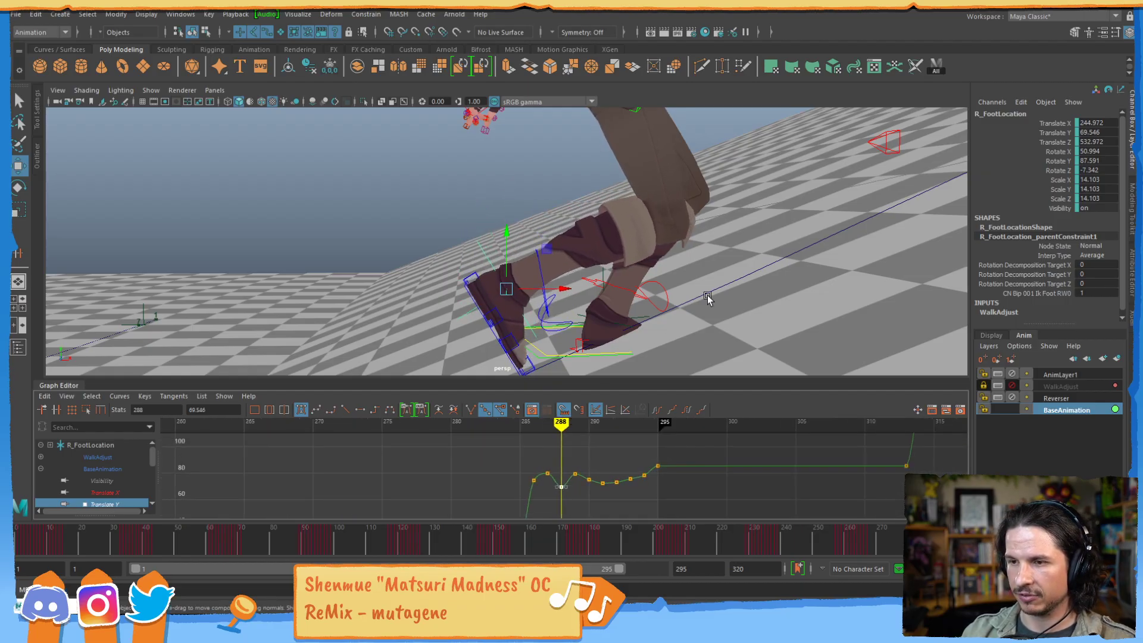
- Lower the right foot's Translate Y key at frame 286 and delete the key at frame 287
alt+right_drag(709, 297, 595, 303)
alt+middle_drag(595, 303, 607, 251)
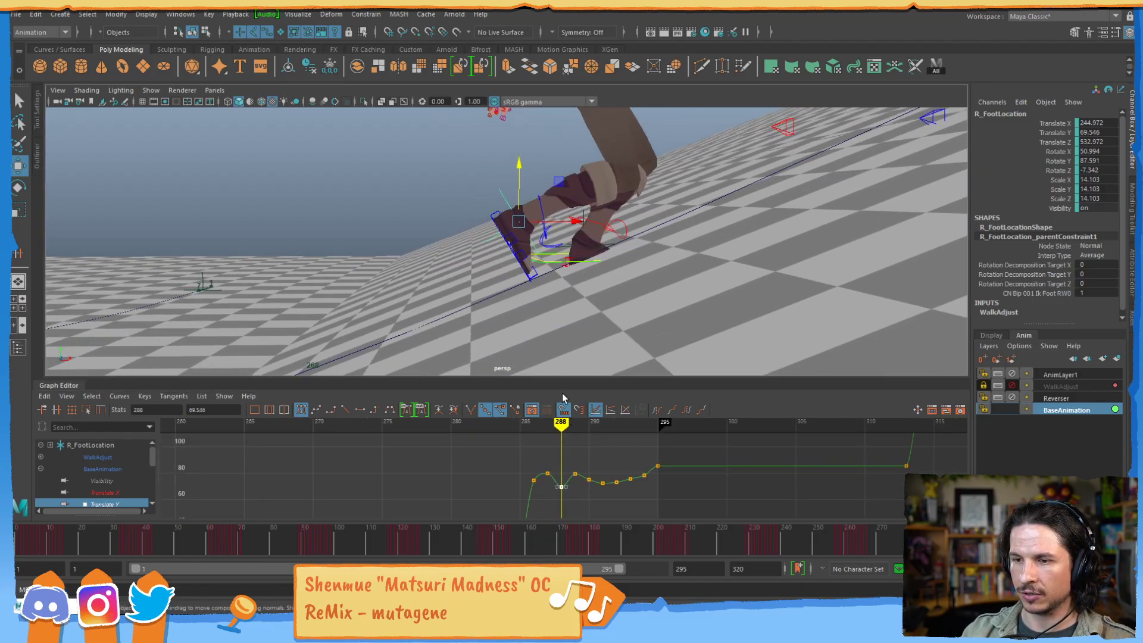
alt+middle_drag(581, 458, 574, 459)
mouse_move(574, 459)
alt+right_down()
mouse_move(597, 467)
mouse_move(577, 476)
alt+right_up()
alt+middle_drag(552, 476, 559, 458)
mouse_move(558, 457)
mouse_down()
mouse_move(456, 450)
mouse_move(525, 480)
mouse_up()
drag(455, 448, 522, 471)
middle_drag(503, 439, 500, 466)
key(Delete)
key(comma)
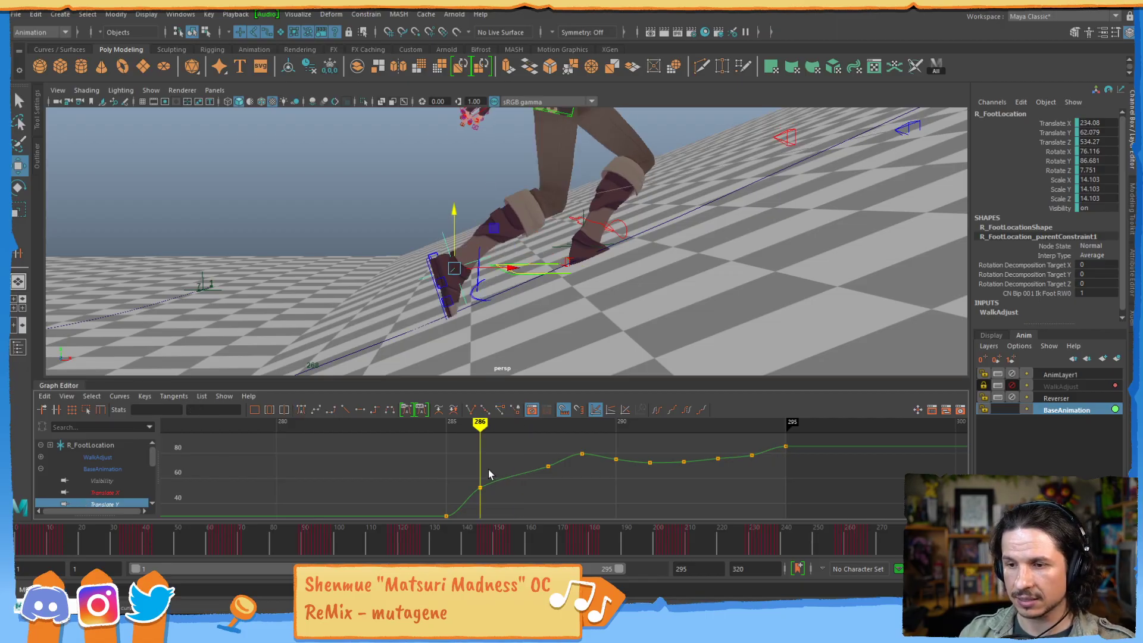
- Lower the right foot's Translate Y key at frame 286 to 41.664
drag(488, 469, 463, 489)
middle_drag(475, 456, 473, 476)
key(comma)
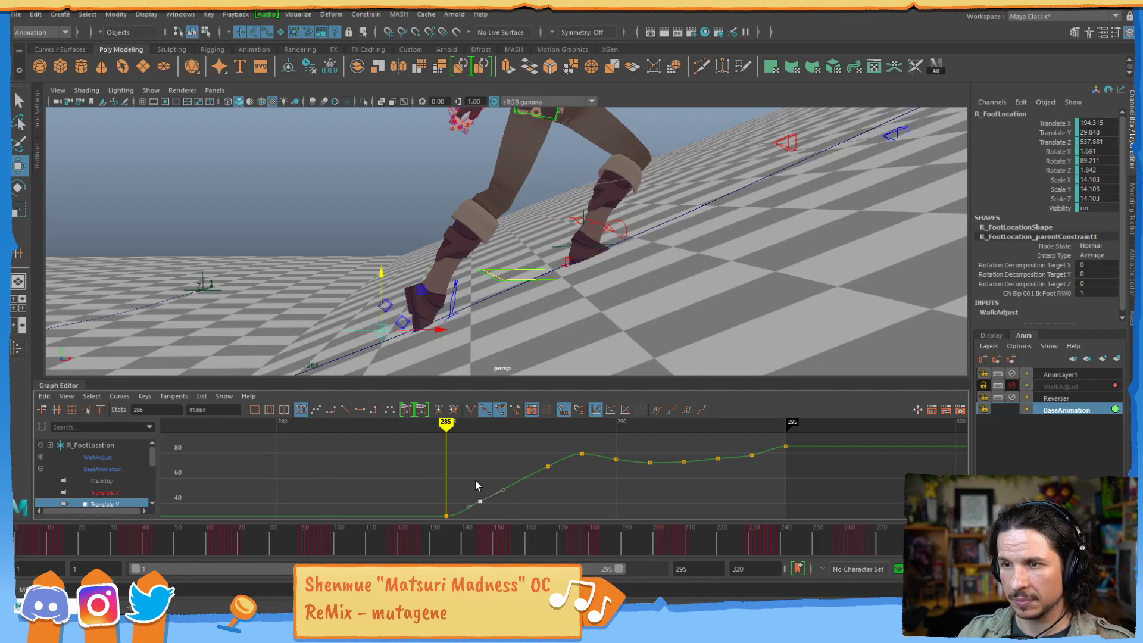
- Lower the right foot's Translate Y key at frame 289 to 71.953 and delete the key at frame 290
key(period)
key(period)
key(period)
key(period)
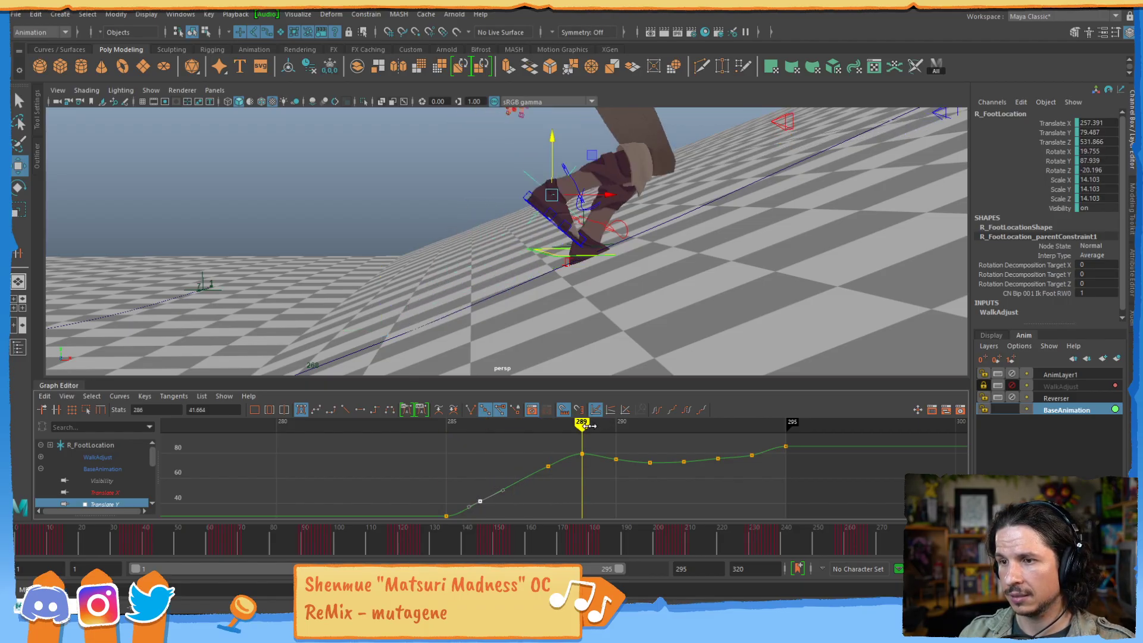
shift+middle_drag(582, 469, 551, 494)
key(period)
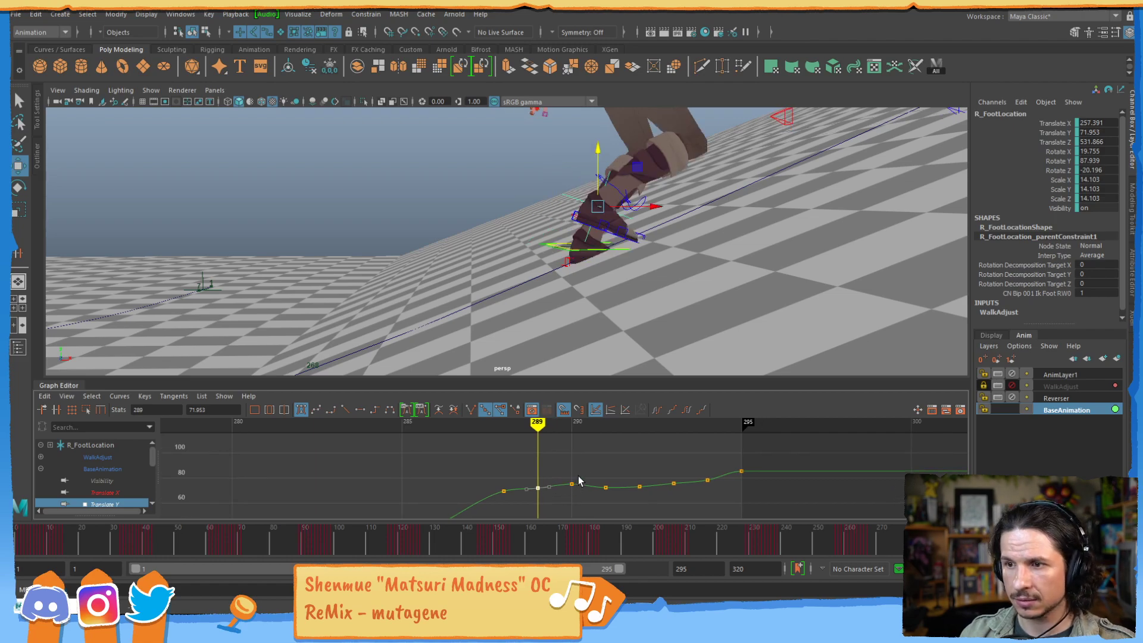
key(Delete)
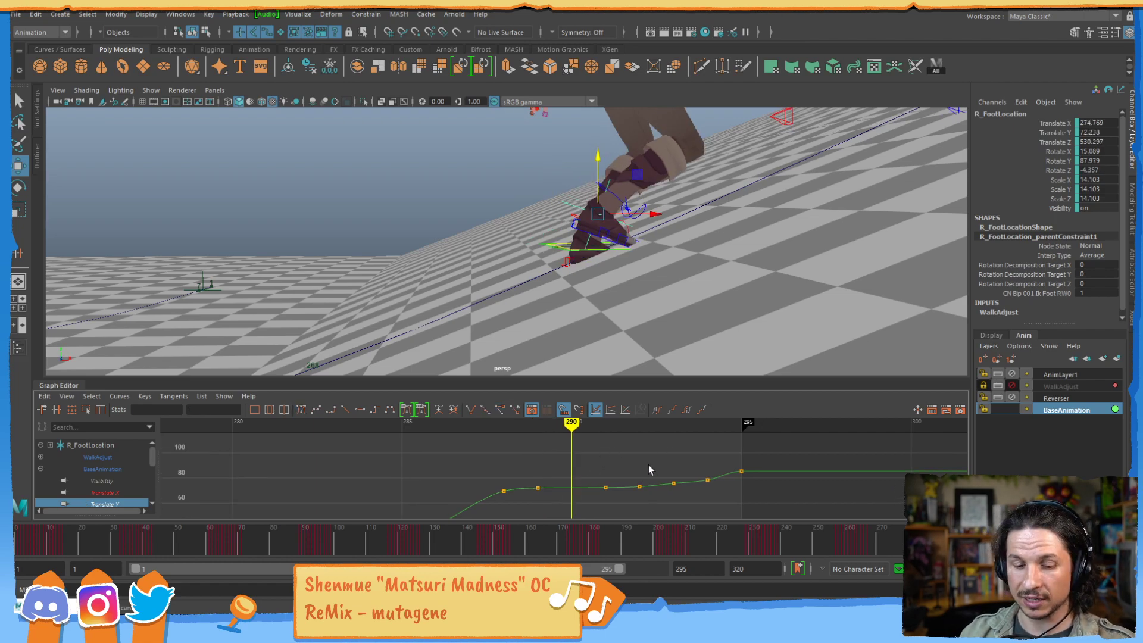
- Raise the right foot's Translate Y key at frame 294 to 89.733 and delete the keys at frames 292 and 293
key(period)
key(period)
key(period)
key(period)
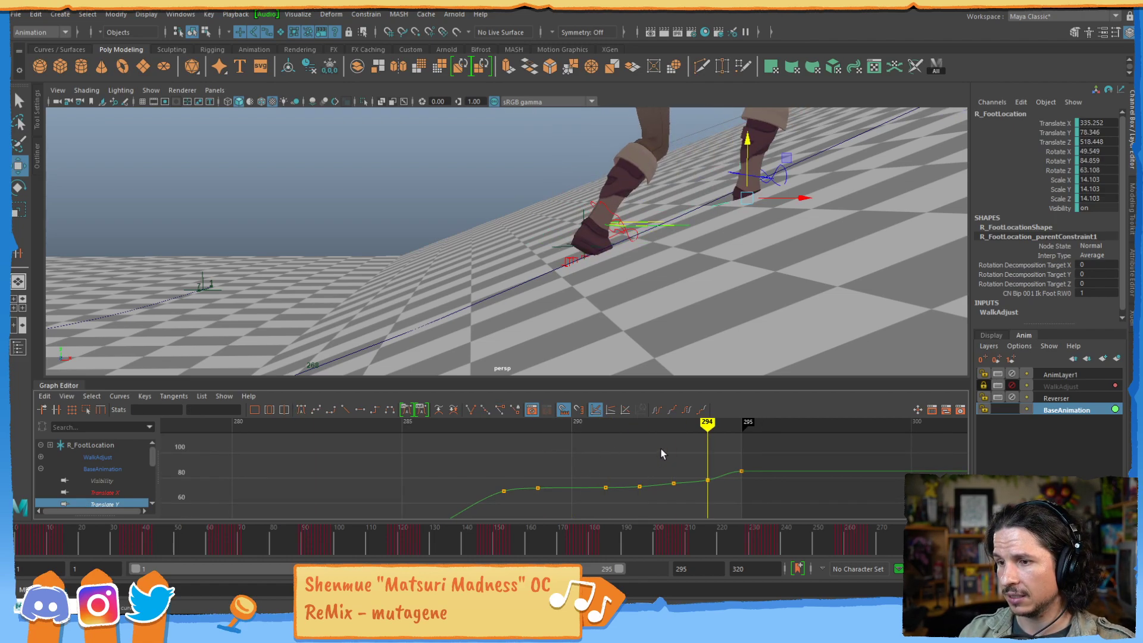
key(period)
key(comma)
drag(699, 468, 720, 488)
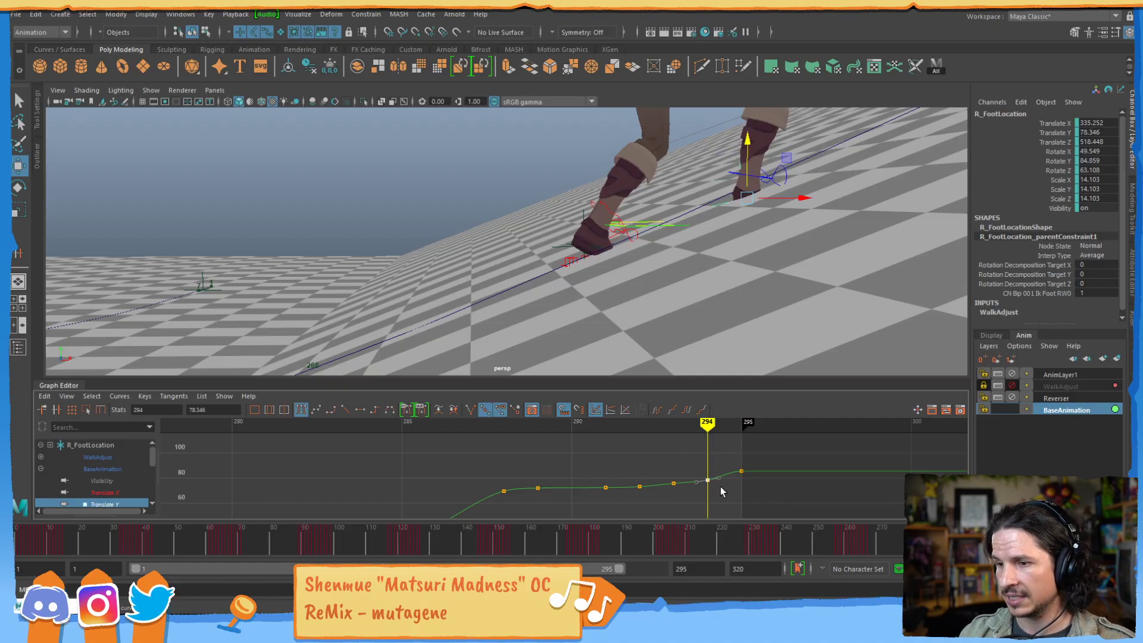
shift+middle_drag(719, 494, 718, 480)
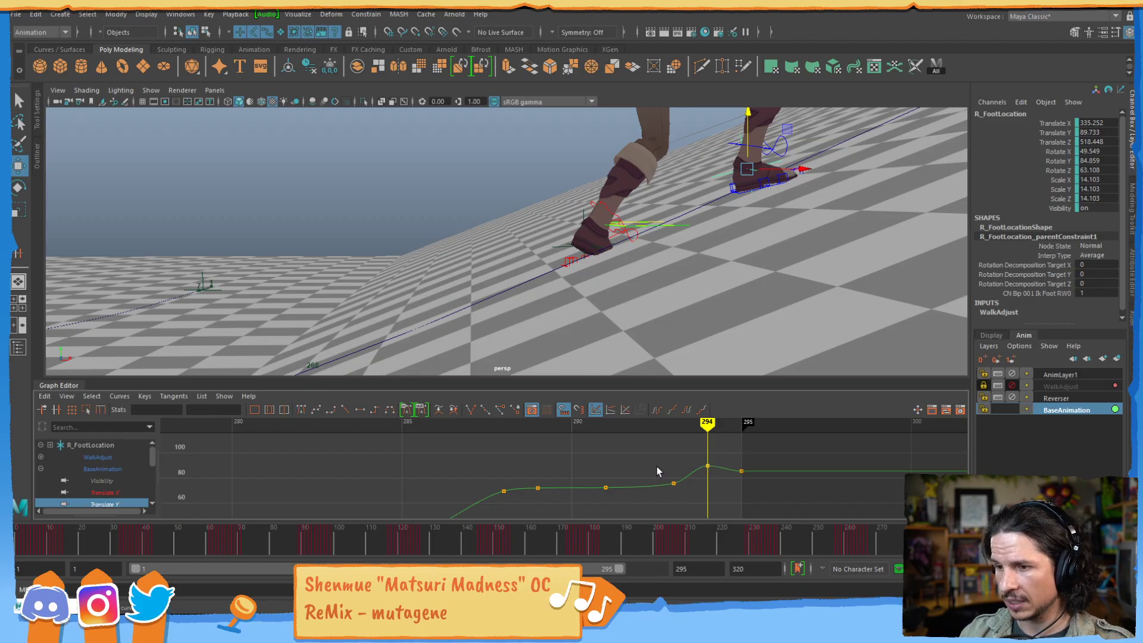
- Raise the right foot's Translate Y key at frame 291 to 85.138 and delete the key at frame 289
click(605, 487)
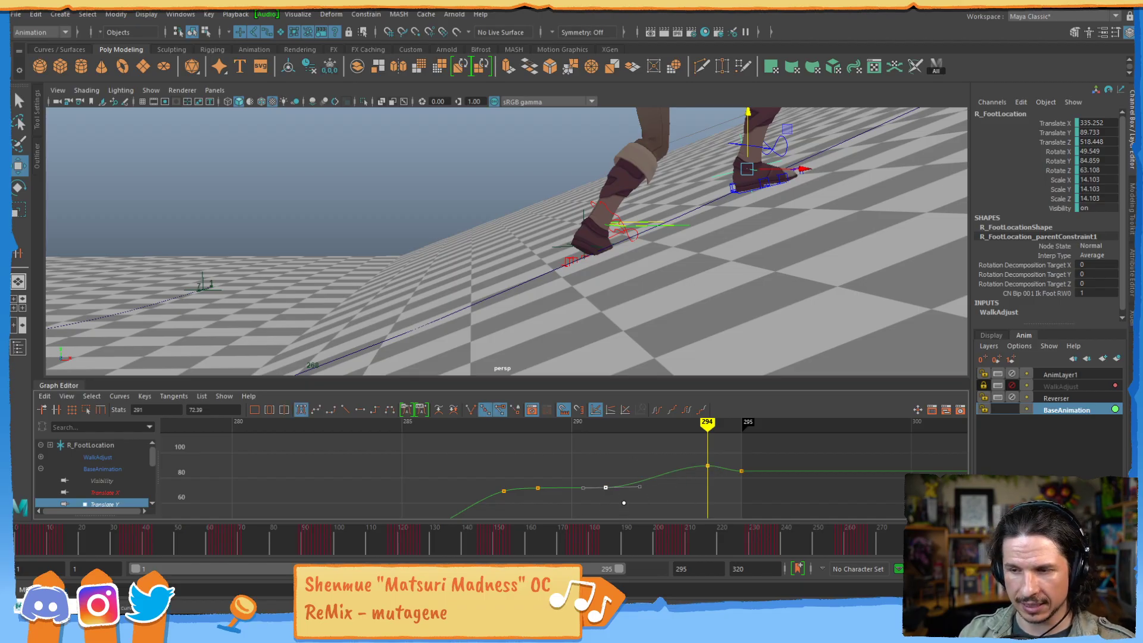
shift+middle_drag(623, 505, 623, 489)
key(alt+comma)
key(comma)
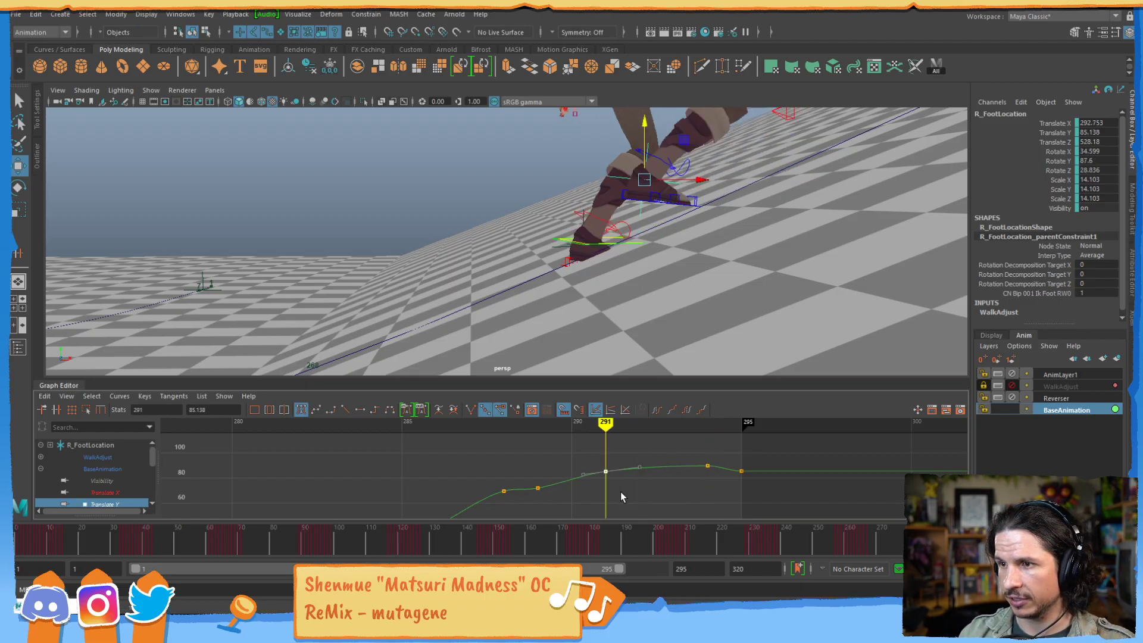
key(alt+comma)
key(alt+comma)
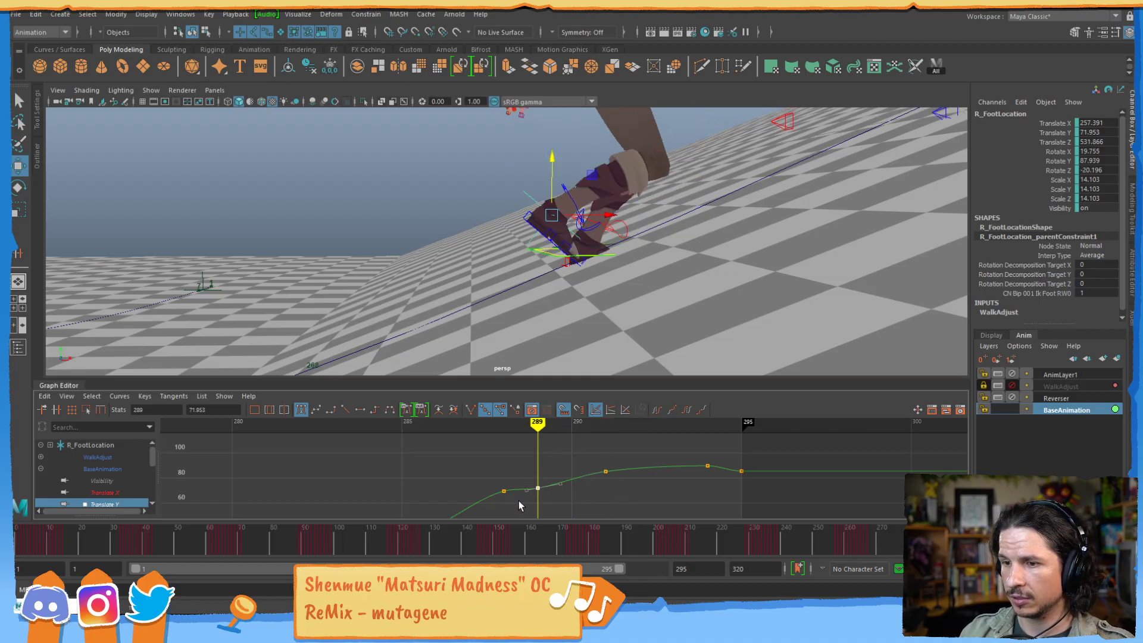
key(Delete)
- Step back and forth through frames 287 to 295 to examine the right foot's swing and landing
key(alt+comma)
key(alt+comma)
key(alt+comma)
key(alt+period)
key(alt+period)
key(alt+period)
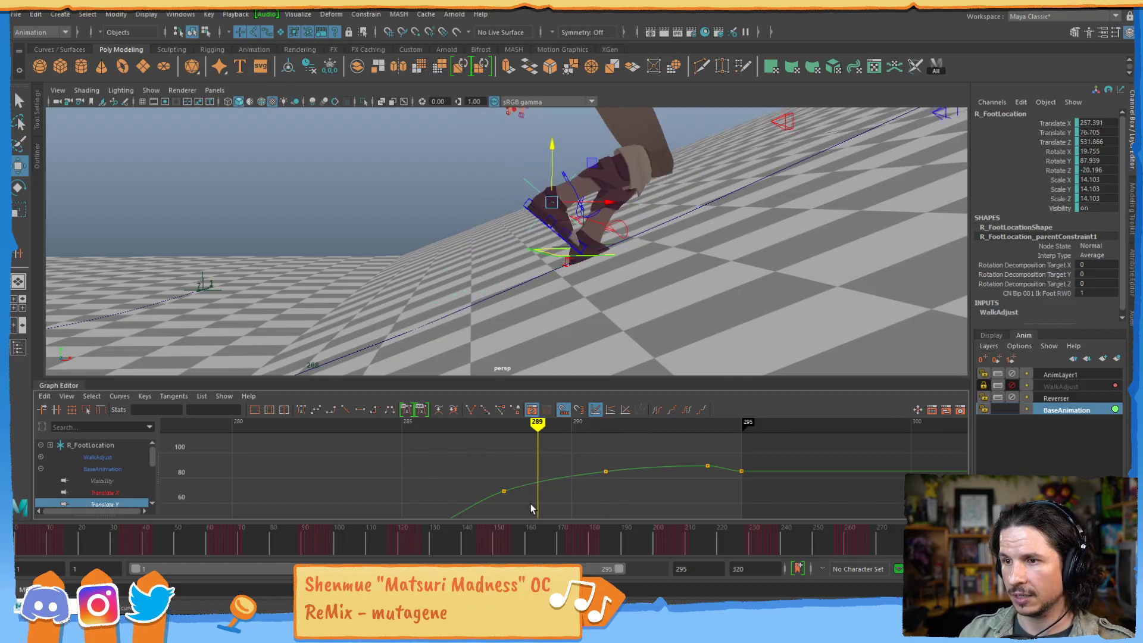
key(alt+period)
key(alt+period)
key(alt+period)
key(alt+period)
key(alt+period)
key(alt+period)
key(alt+comma)
key(alt+comma)
key(alt+comma)
key(alt+comma)
key(alt+comma)
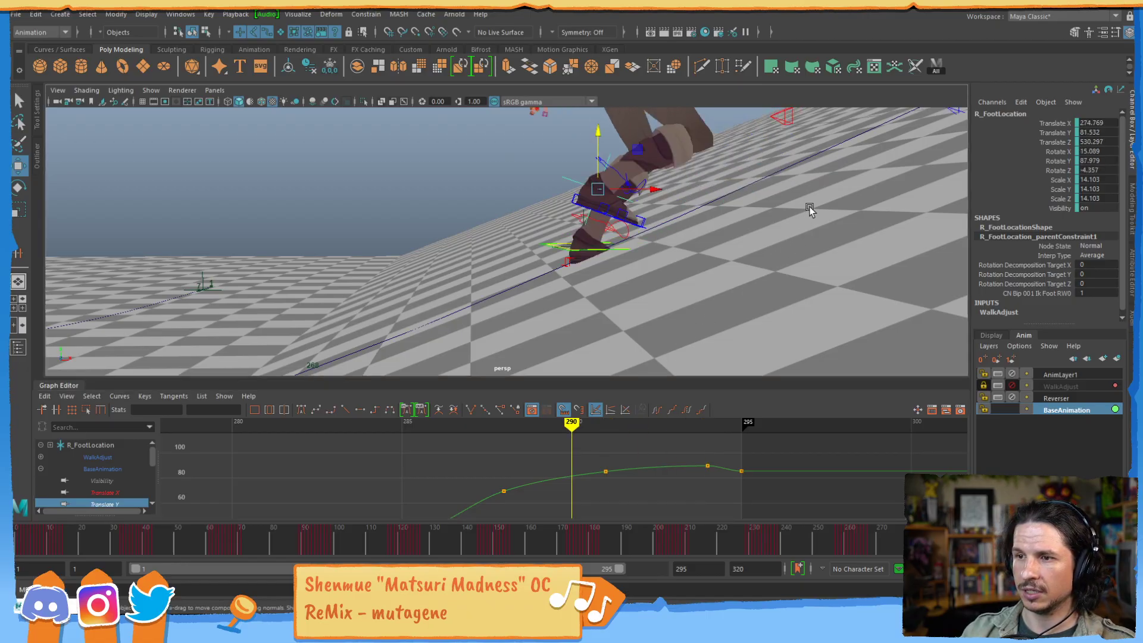
key(alt+comma)
key(alt+comma)
key(alt+comma)
alt+right_drag(909, 220, 595, 309)
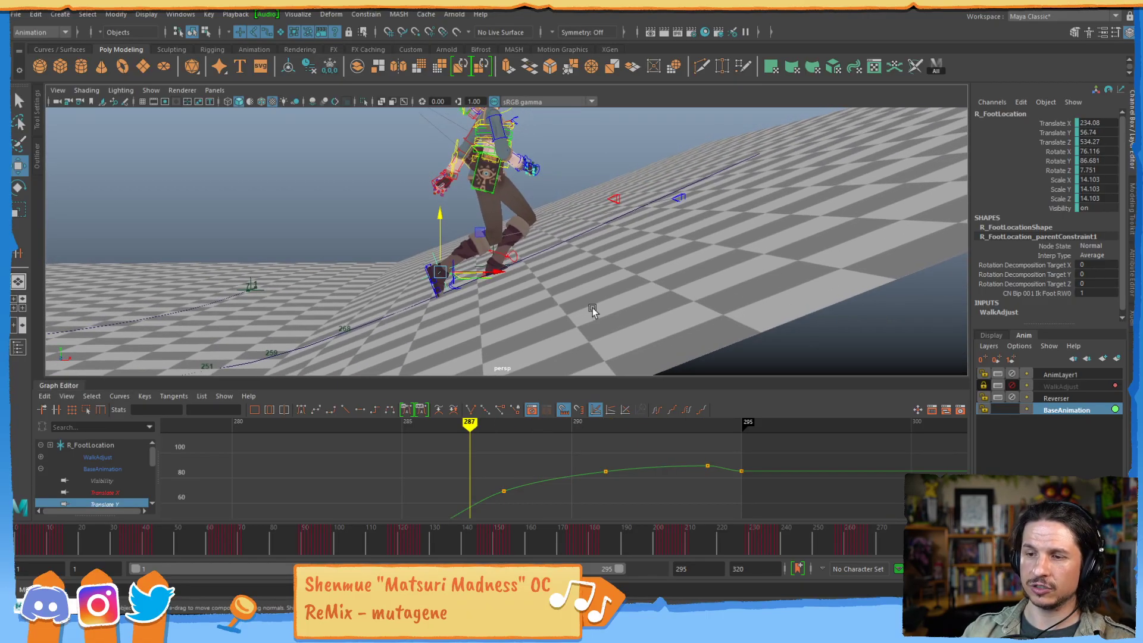
- Scrub through the last steps up the slope to frame 295 and back to frame 278 to examine both feet with the body
key(alt+comma)
key(alt+comma)
key(alt+comma)
key(alt+comma)
key(alt+comma)
key(alt+comma)
key(alt+comma)
key(alt+comma)
key(alt+comma)
key(alt+comma)
key(alt+comma)
key(alt+comma)
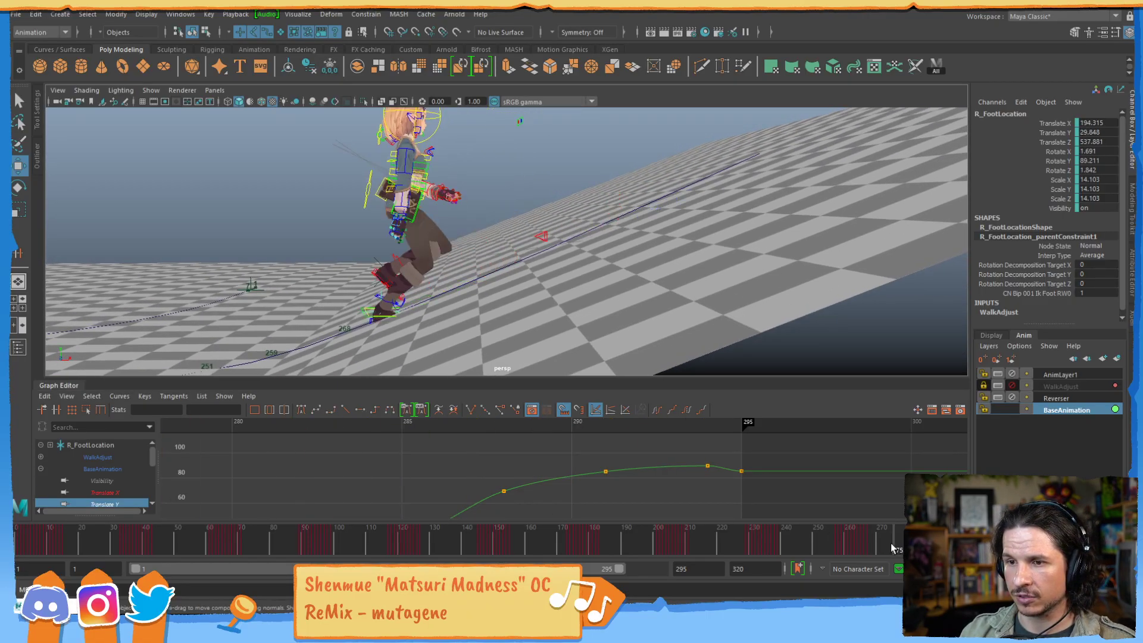
key(alt+period)
key(alt+period)
key(alt+period)
key(alt+period)
key(alt+period)
key(alt+period)
key(alt+period)
key(alt+period)
key(alt+period)
key(alt+period)
key(alt+period)
key(alt+period)
key(alt+period)
key(alt+period)
key(alt+period)
key(alt+period)
key(alt+period)
key(alt+period)
key(alt+period)
key(alt+period)
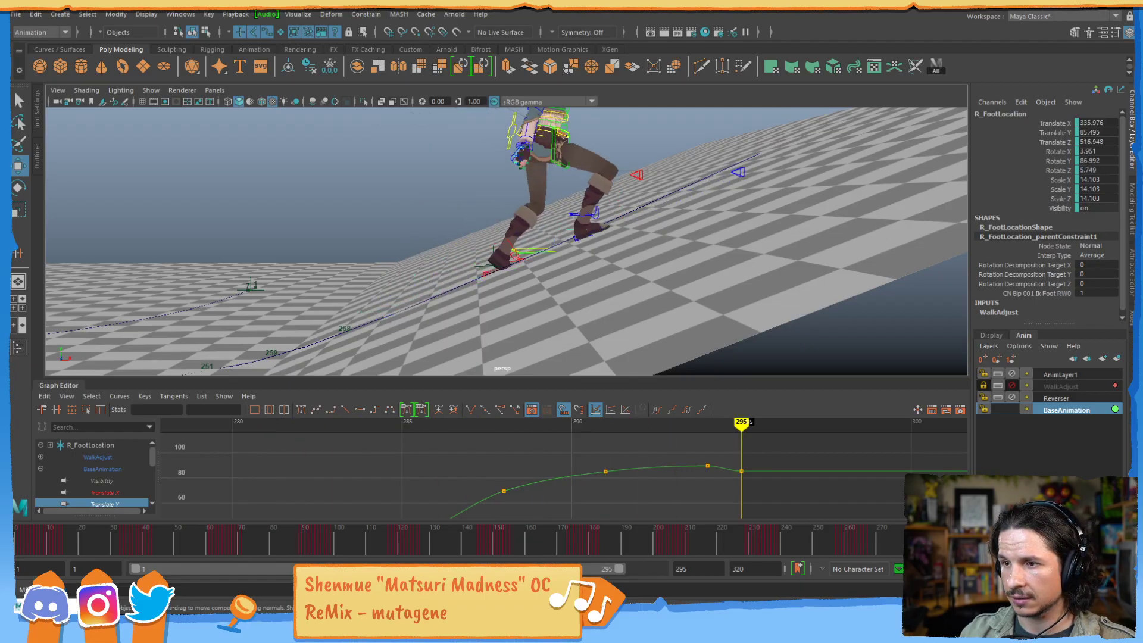
mouse_move(960, 536)
mouse_down()
mouse_move(809, 530)
mouse_move(821, 512)
mouse_move(936, 506)
mouse_move(881, 507)
mouse_up()
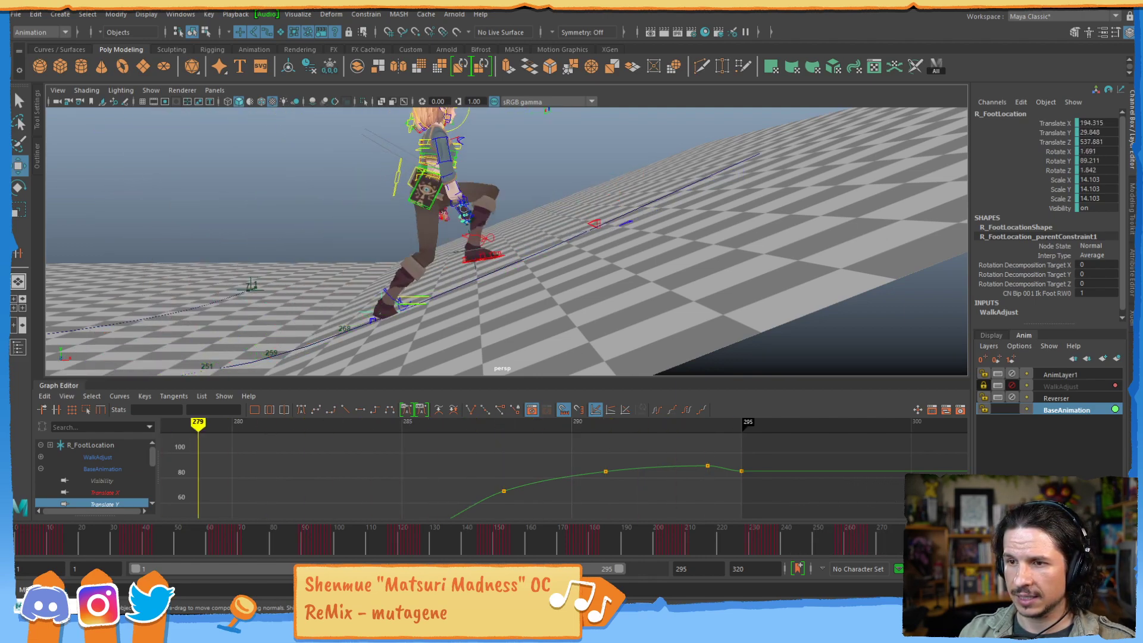
key(Escape)
drag(915, 539, 908, 538)
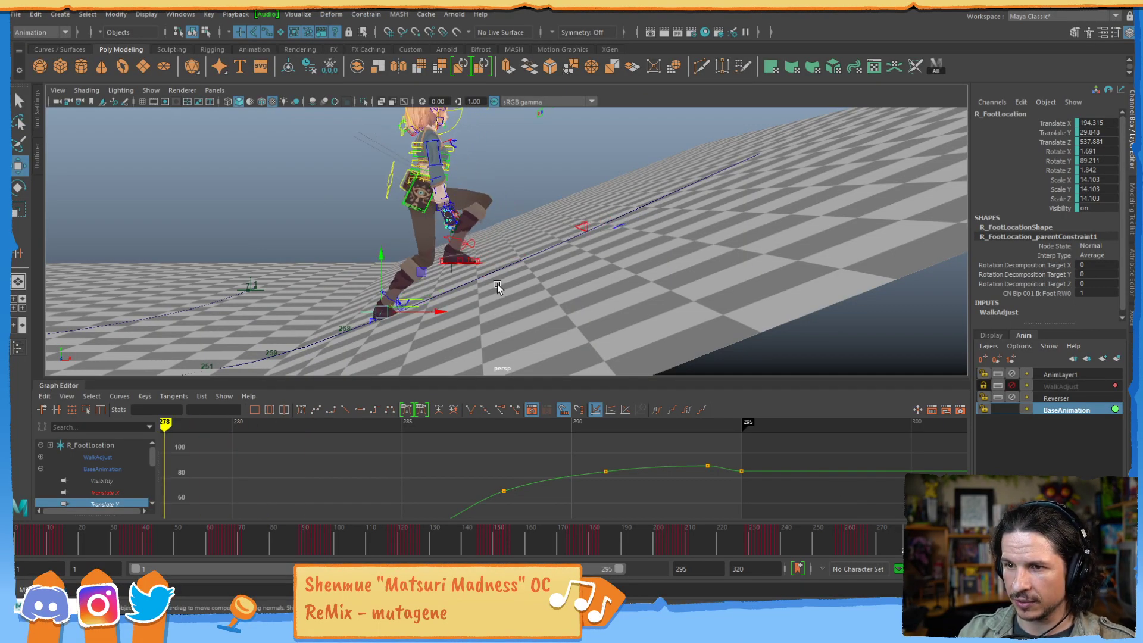
- Inspect the left foot's Rotate Y curve on BaseAnimation around frames 278 to 280
click(450, 266)
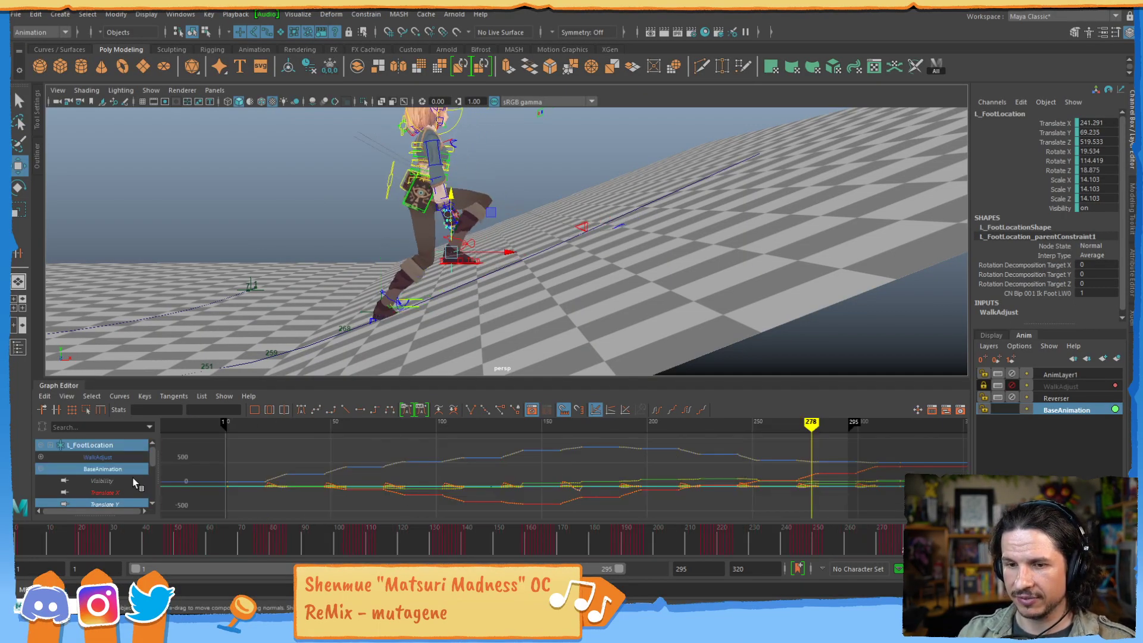
scroll(150, 467, down, 3)
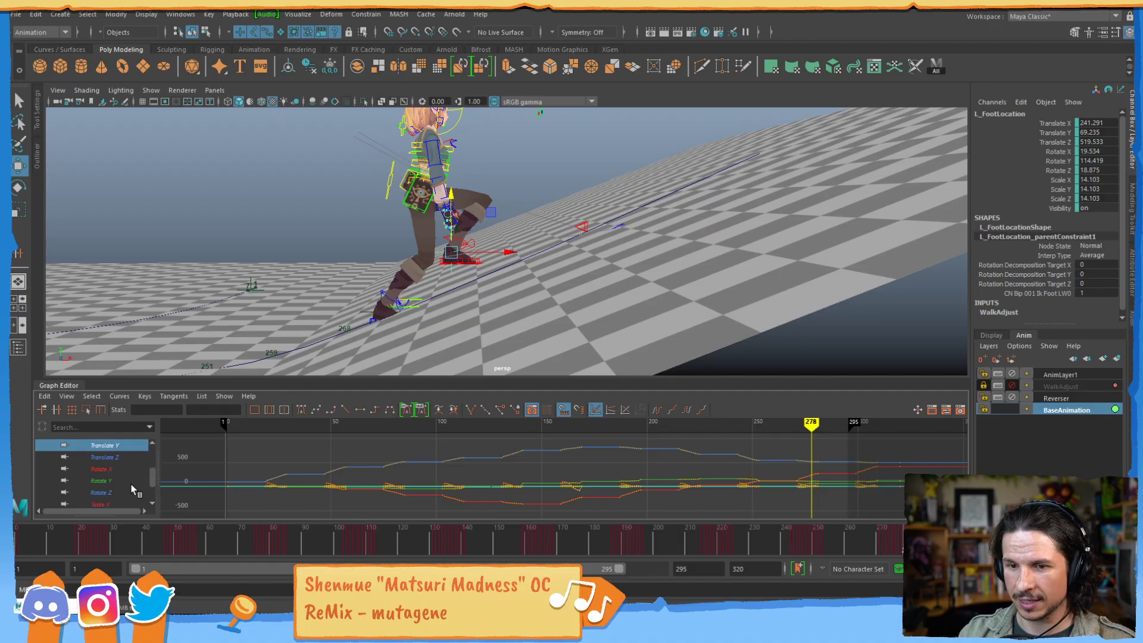
click(142, 480)
alt+middle_drag(753, 454, 566, 477)
alt+right_drag(566, 477, 679, 480)
alt+middle_drag(703, 475, 541, 426)
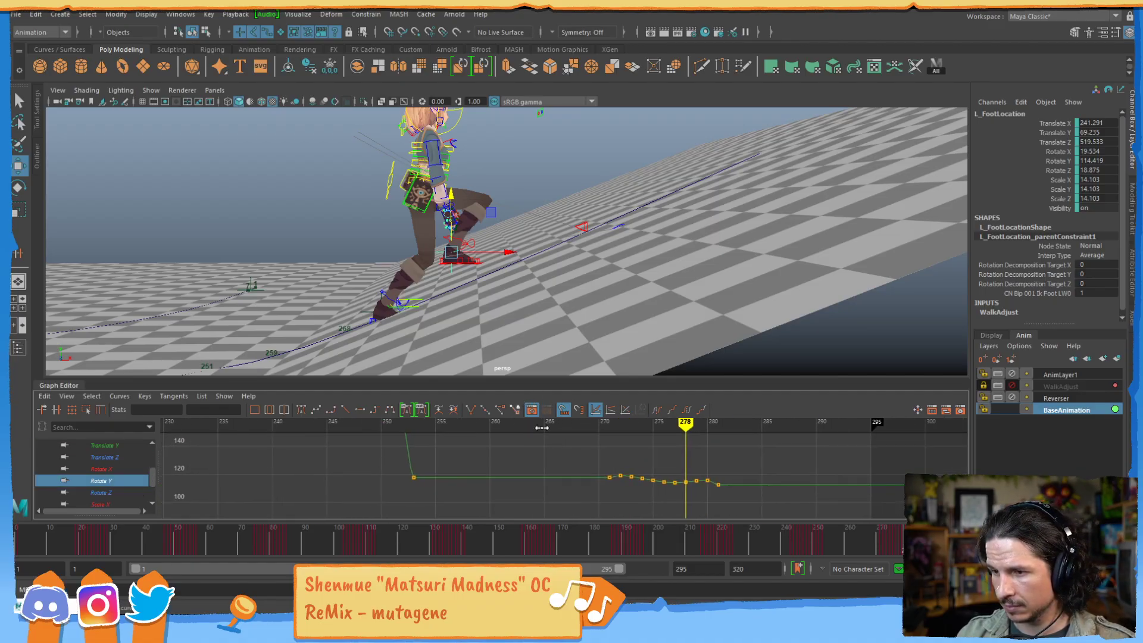
alt+right_drag(541, 426, 691, 465)
alt+middle_drag(691, 464, 470, 452)
alt+middle_drag(765, 449, 606, 459)
alt+right_drag(606, 459, 635, 478)
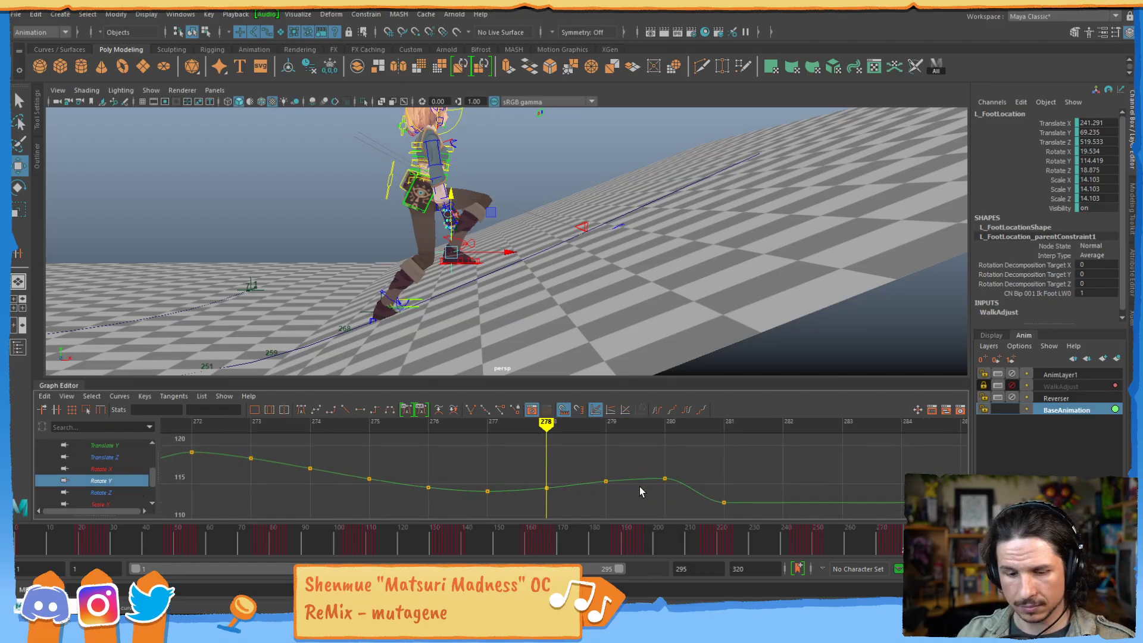
key(alt+period)
key(alt+period)
key(alt+comma)
key(alt+comma)
click(547, 486)
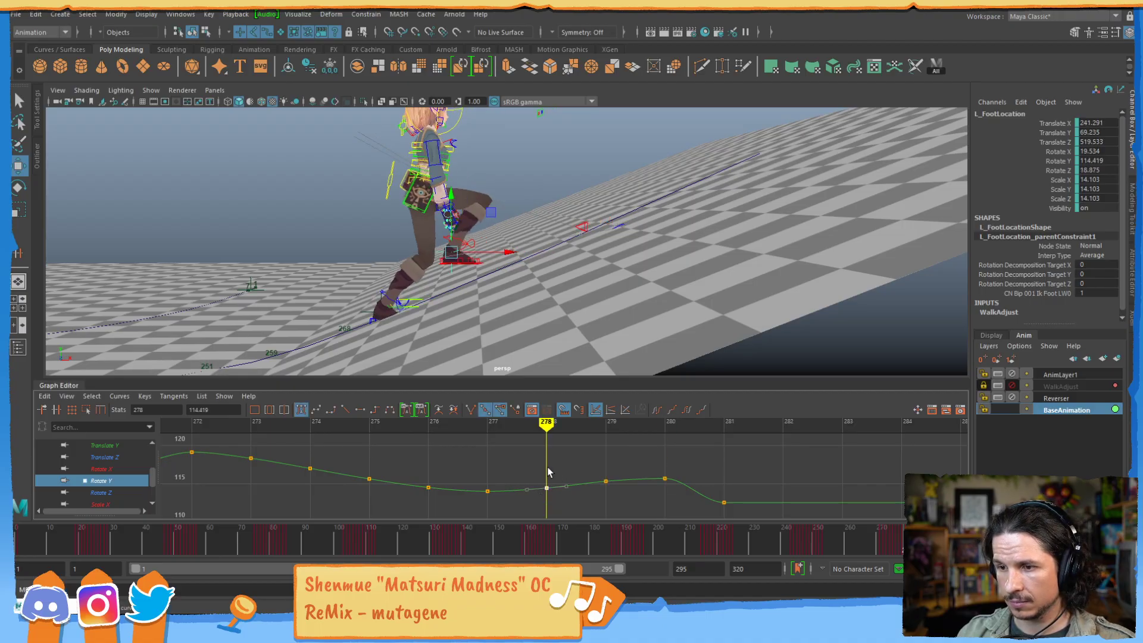
- Move the left foot's Translate Y key at frame 277 to frame 278 and lower it to 60.907
click(113, 446)
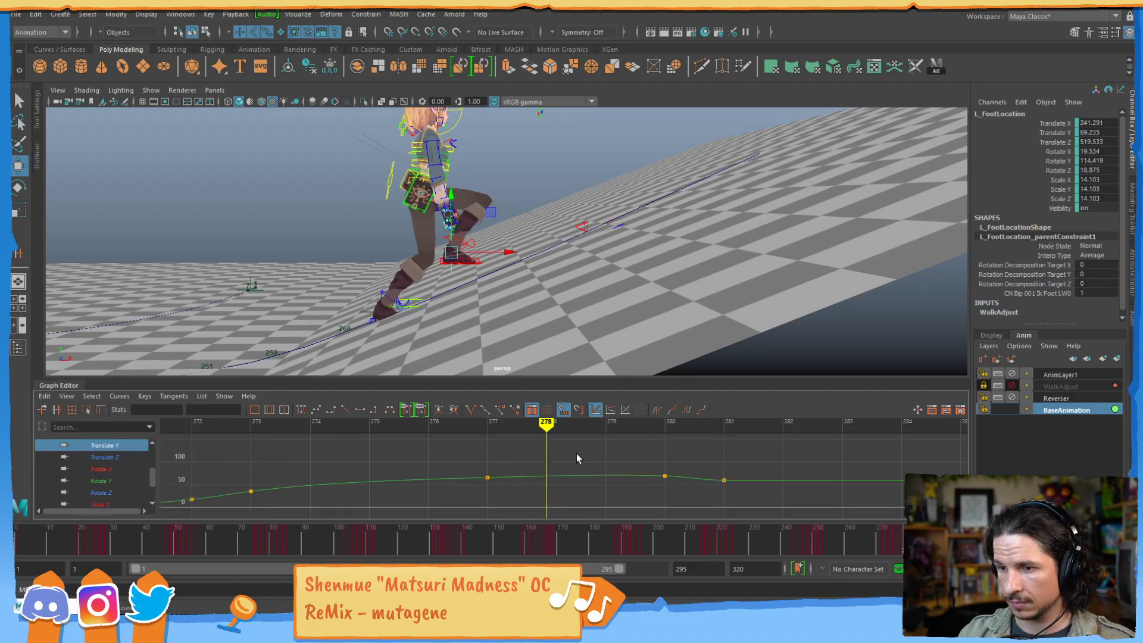
click(487, 478)
key(f)
scroll(662, 455, down, 4)
scroll(660, 459, up, 2)
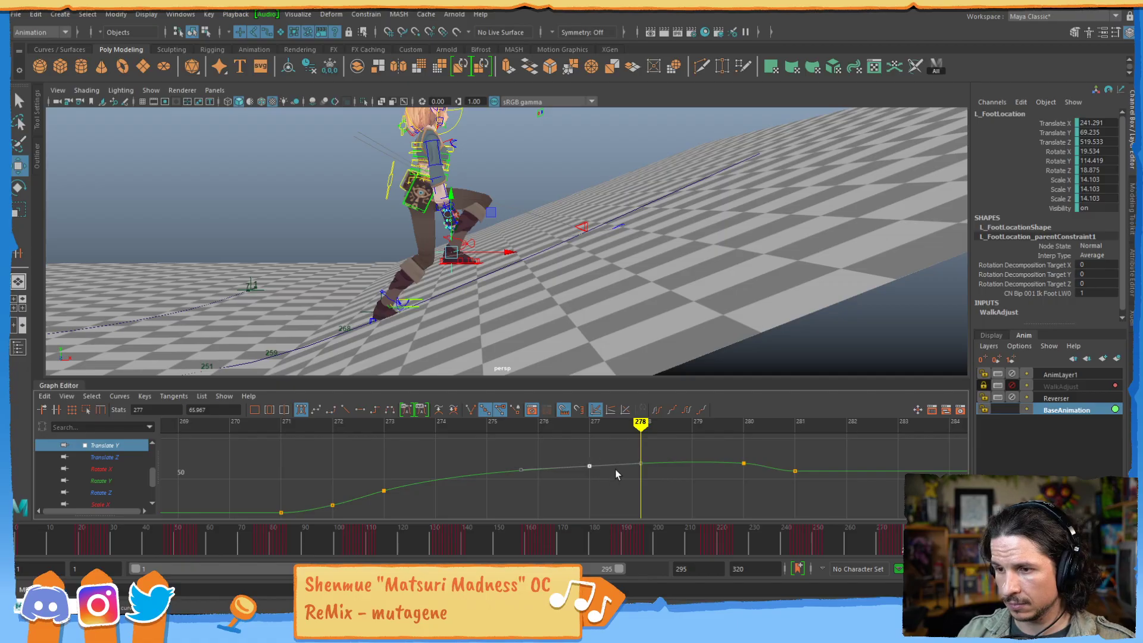
shift+middle_drag(616, 473, 648, 483)
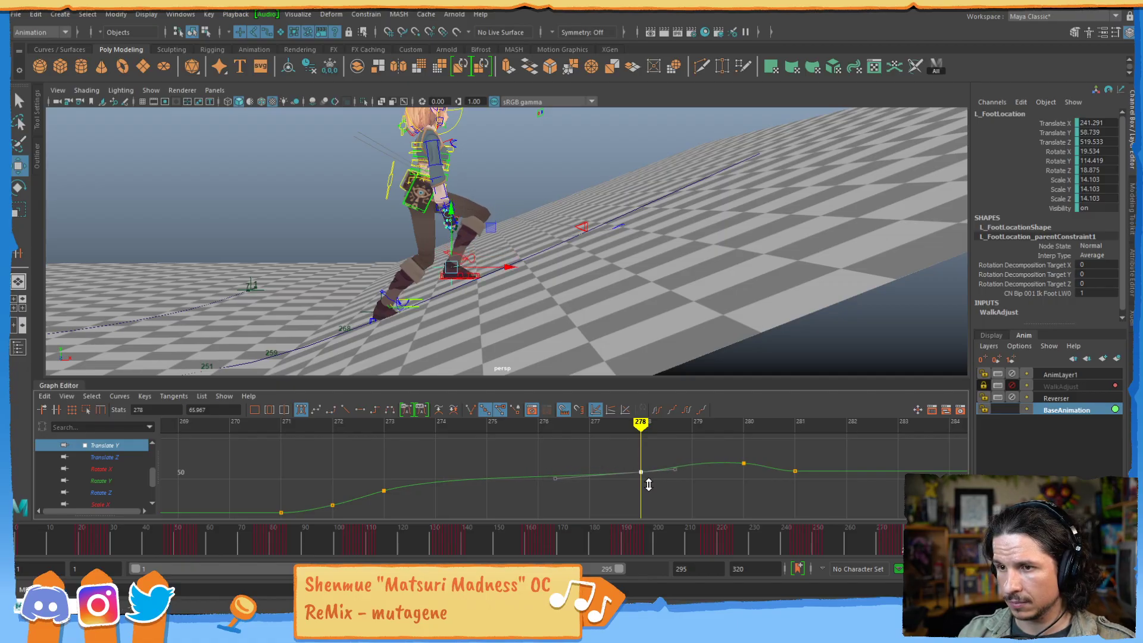
key(alt+comma)
key(alt+comma)
key(alt+comma)
key(alt+period)
key(alt+period)
key(alt+period)
key(alt+period)
key(alt+period)
key(alt+period)
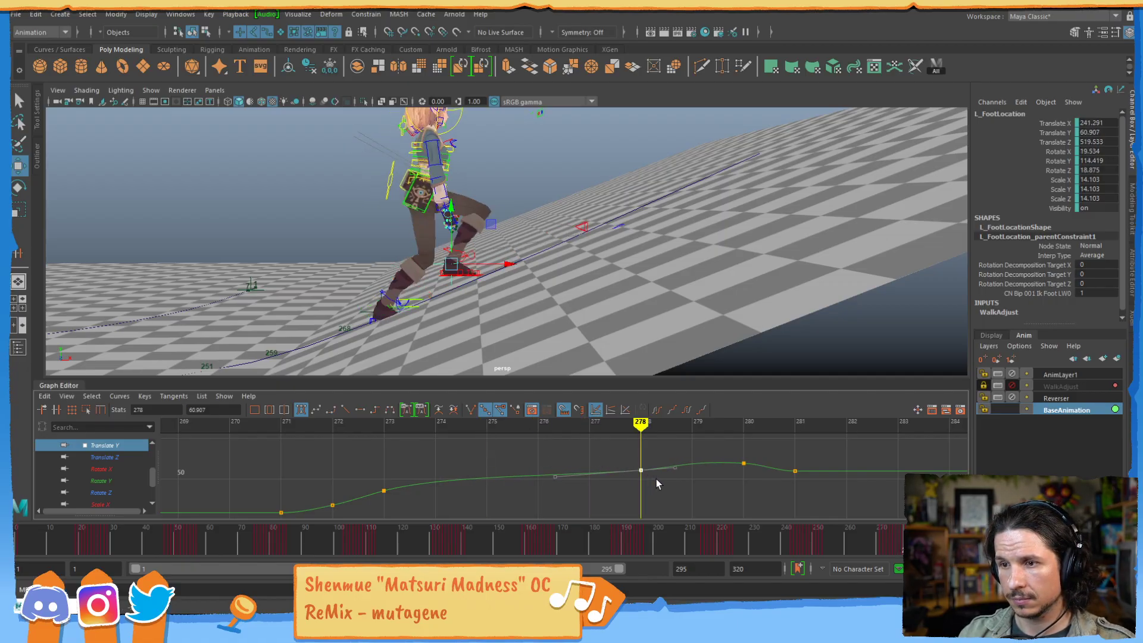
- Lower the left foot's Translate Y key at frame 280 to 65.78 and check the frames back to 278
key(alt+comma)
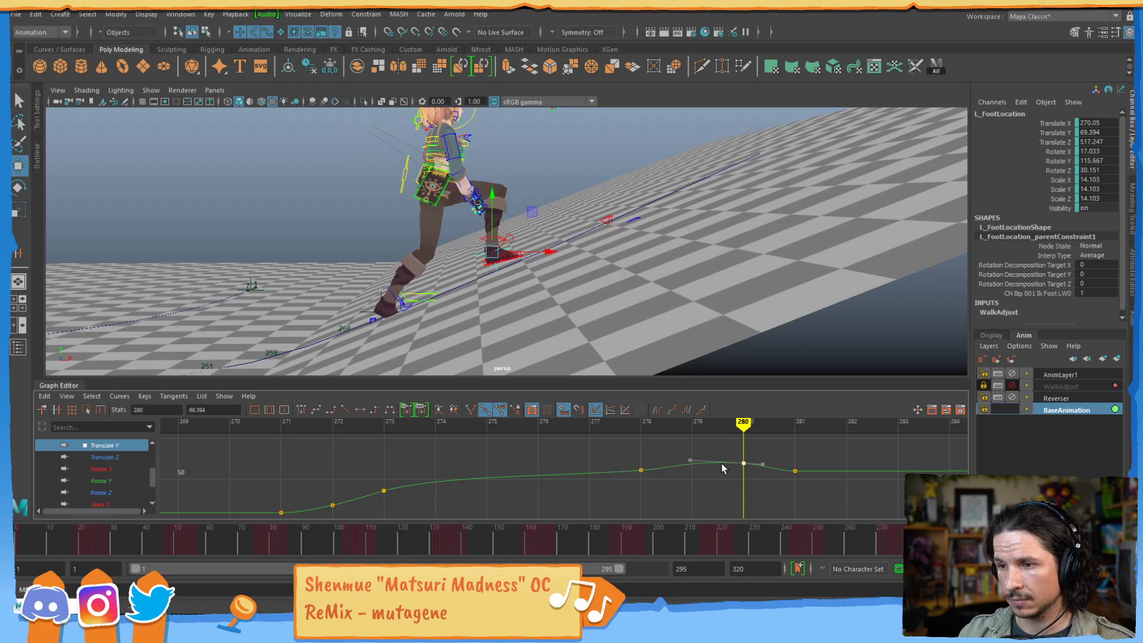
shift+middle_drag(741, 455, 740, 456)
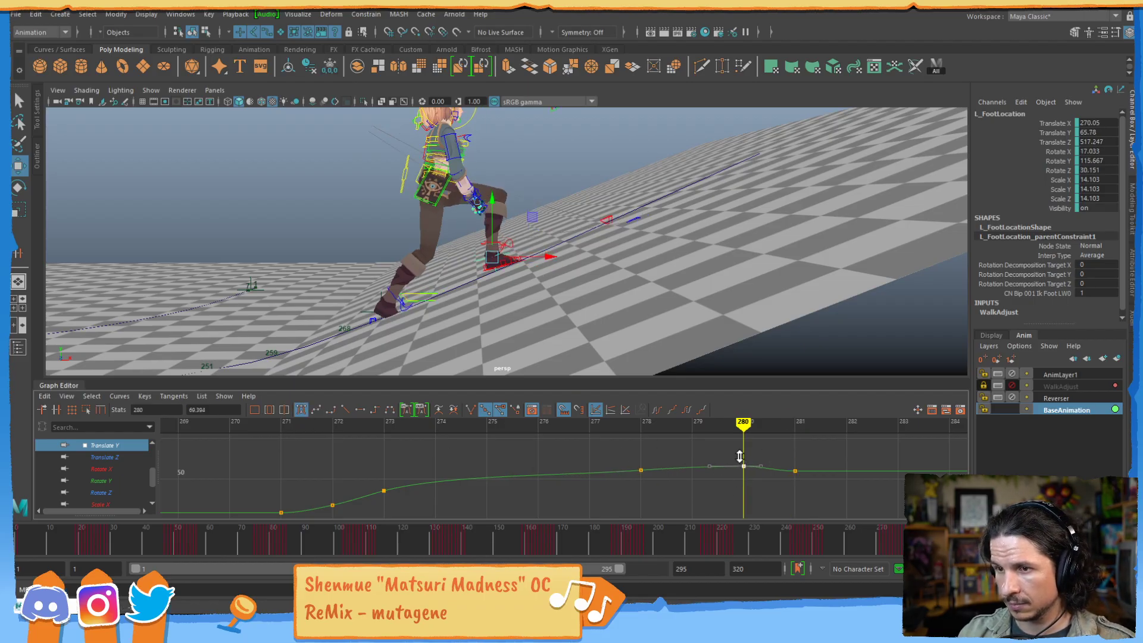
key(alt+comma)
key(alt+comma)
key(alt+comma)
key(alt+comma)
key(alt+comma)
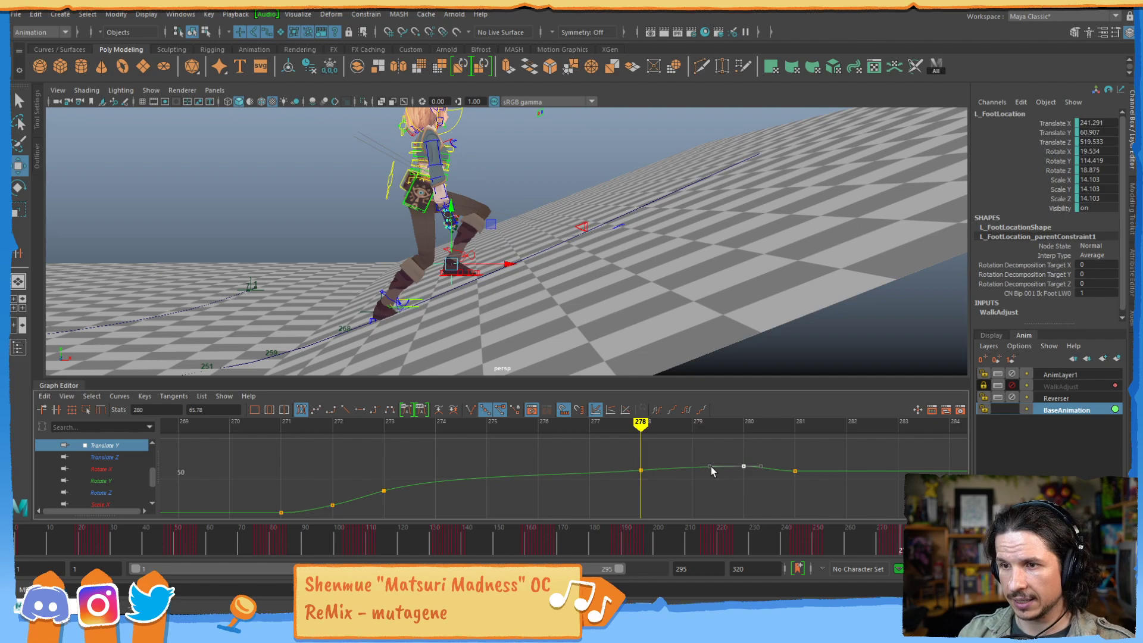
- Play the animation and examine the whole walk along the path and up the slope from a wider view
key(alt+v)
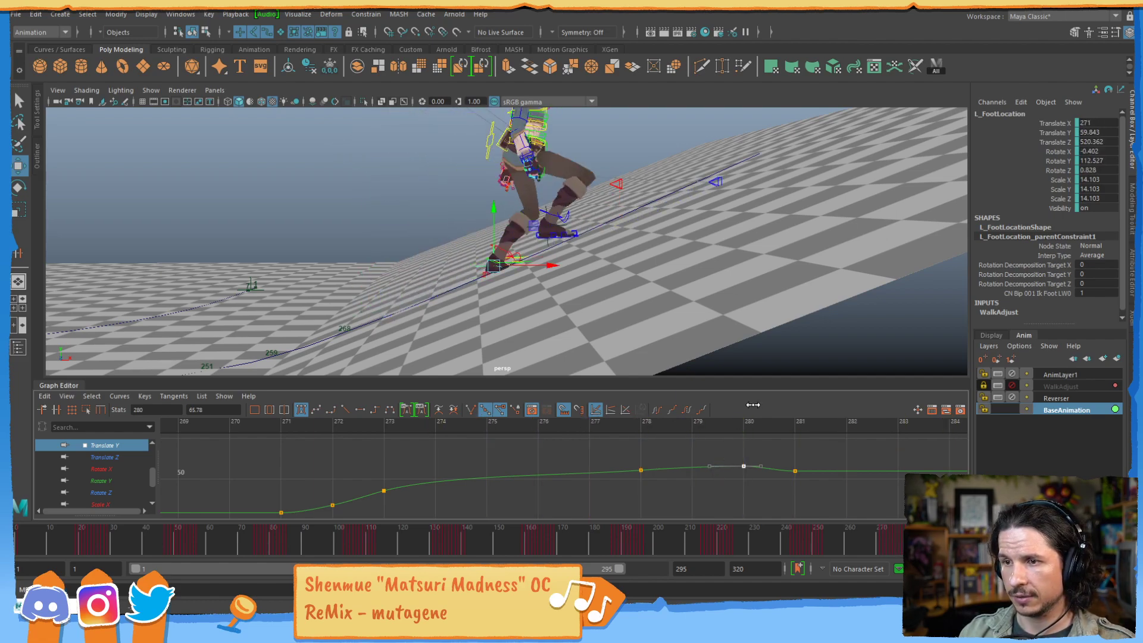
scroll(842, 243, down, 5)
alt+middle_drag(842, 243, 880, 250)
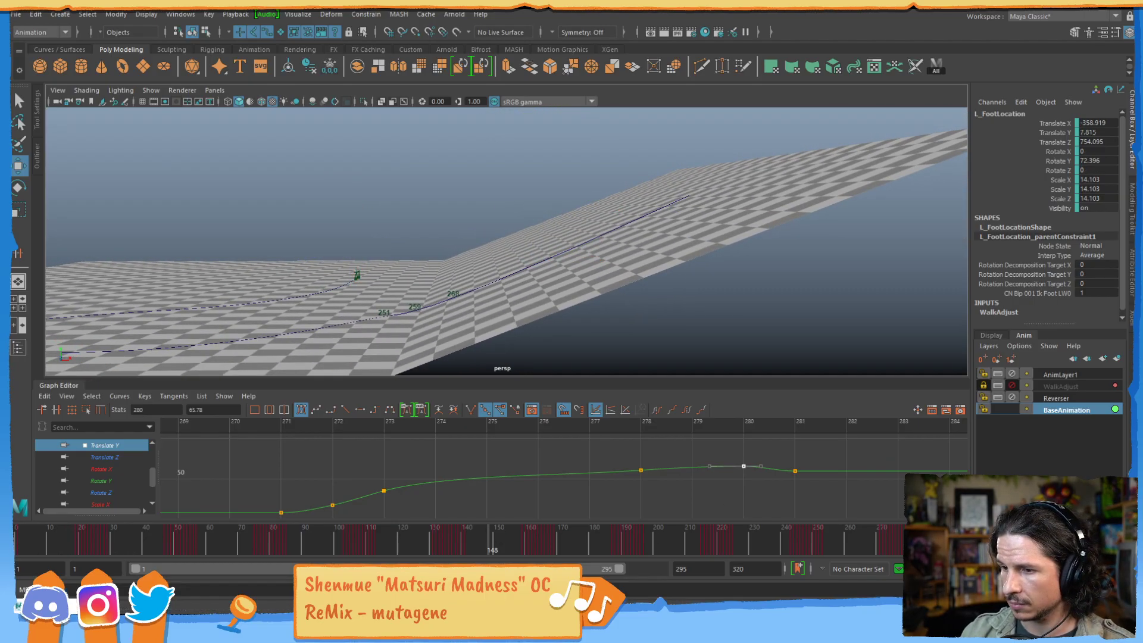
drag(490, 548, 608, 548)
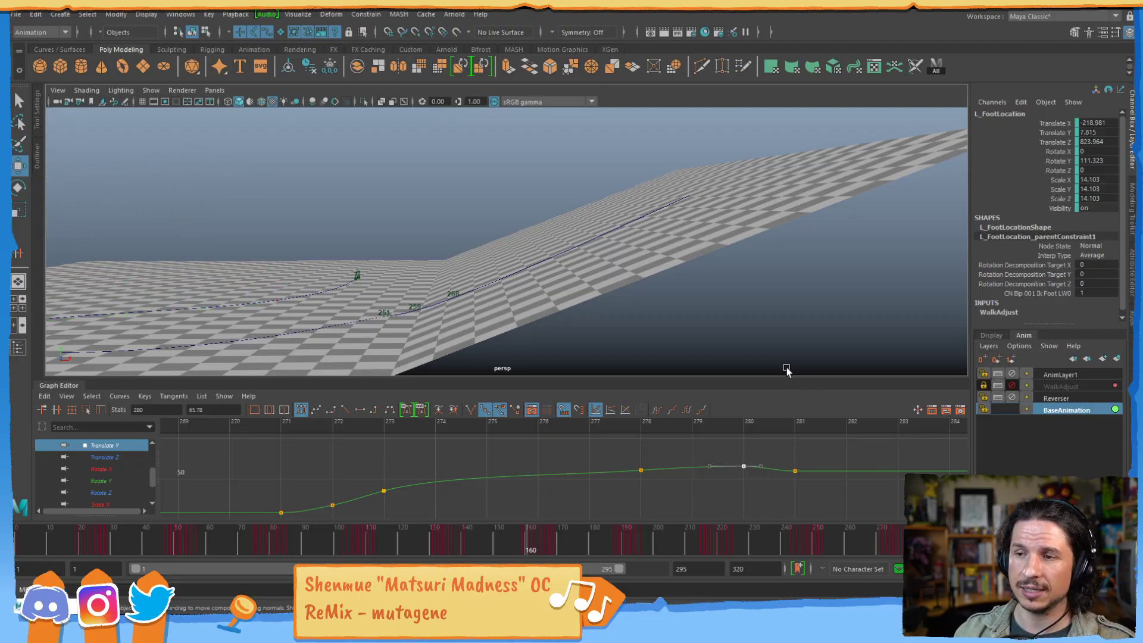
scroll(694, 244, down, 4)
alt+drag(694, 244, 650, 296)
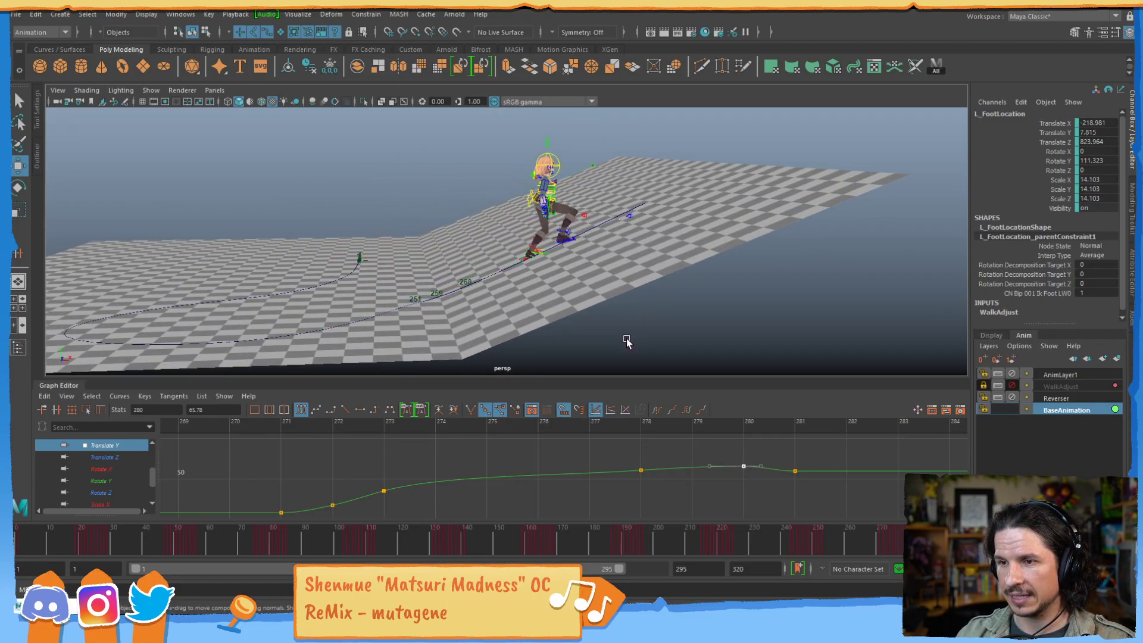
alt+drag(621, 344, 620, 304)
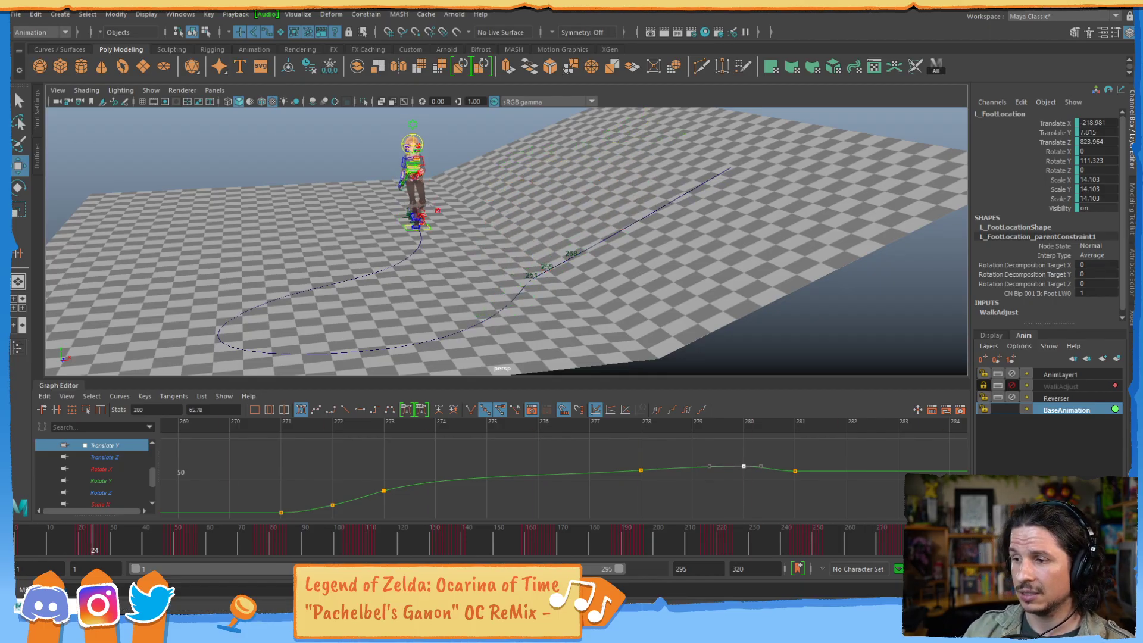
drag(76, 538, 33, 535)
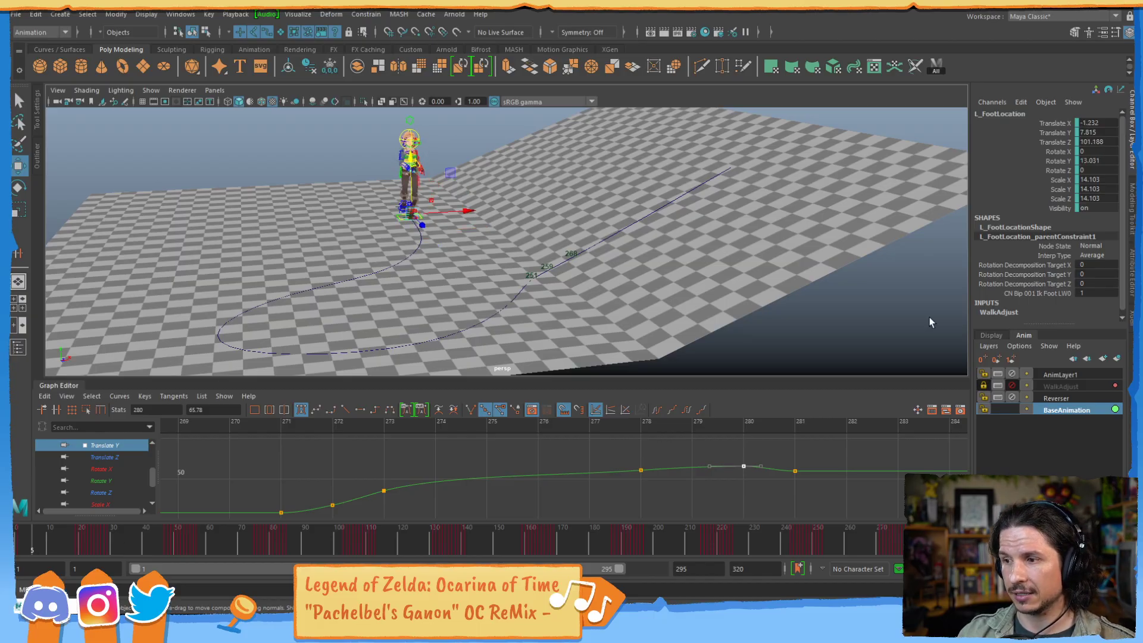
- Select the character's controls and foot locators on BaseAnimation, go to frame 100 and examine both feet close up
click(1057, 410)
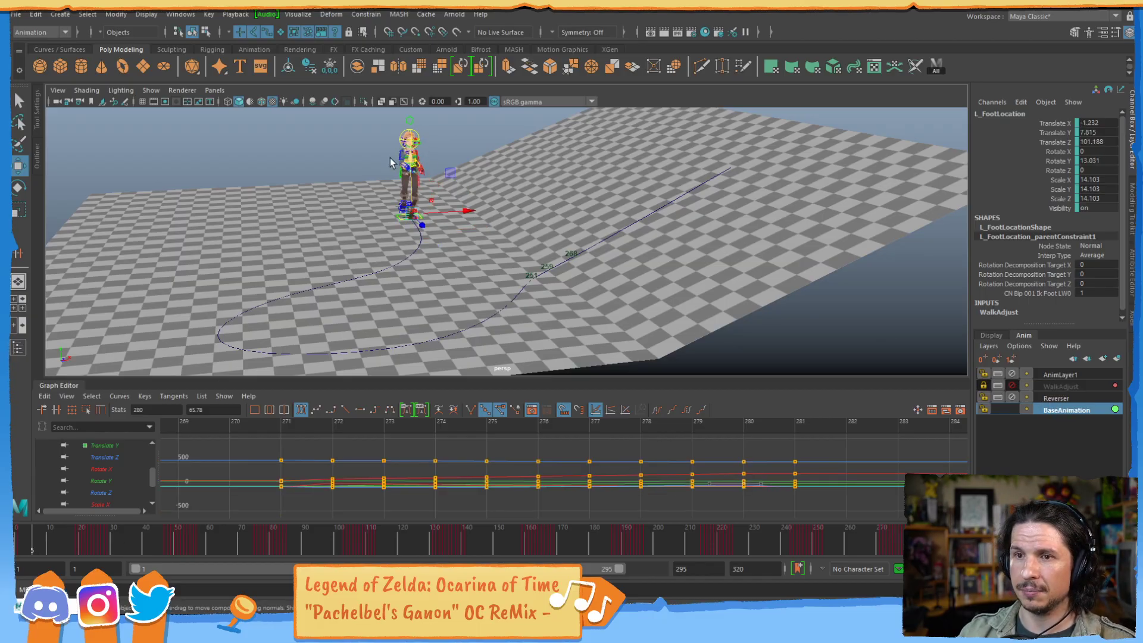
drag(535, 271, 371, 115)
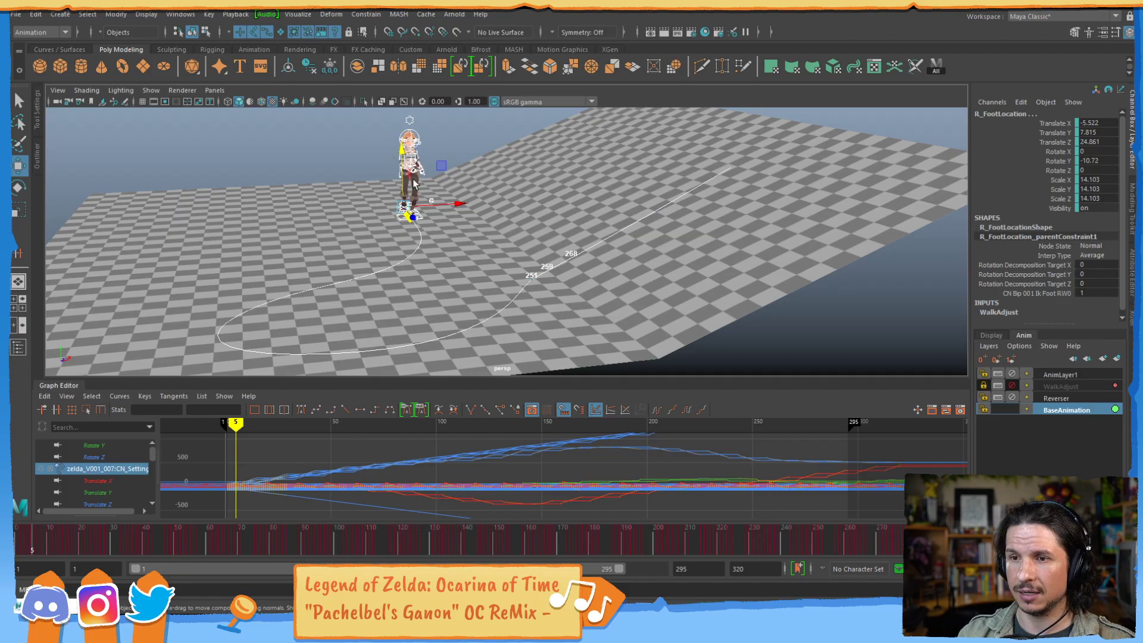
drag(30, 542, 338, 544)
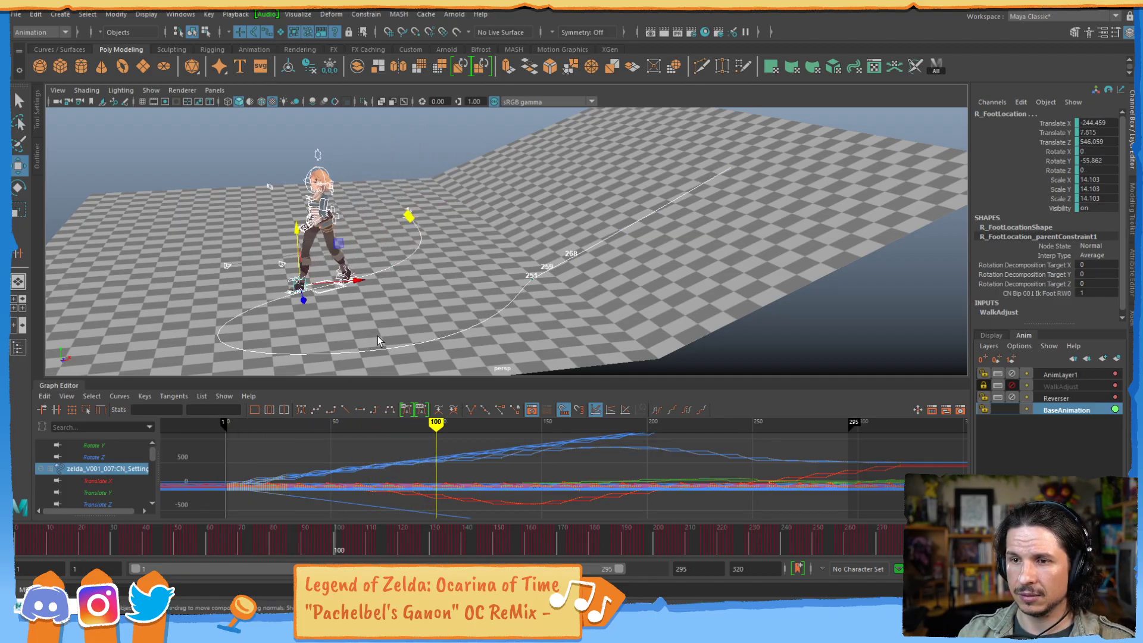
alt+middle_drag(400, 313, 582, 225)
alt+right_drag(416, 273, 742, 198)
alt+drag(487, 253, 569, 253)
alt+right_drag(452, 256, 668, 194)
alt+middle_drag(668, 194, 607, 297)
alt+drag(470, 316, 540, 258)
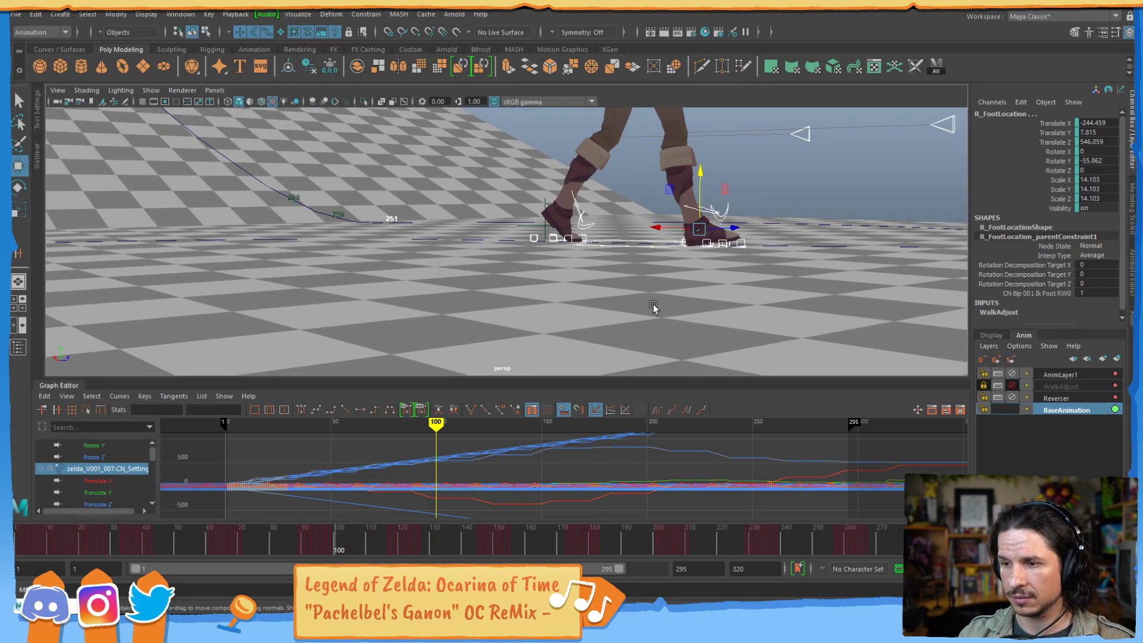
alt+right_drag(579, 254, 686, 290)
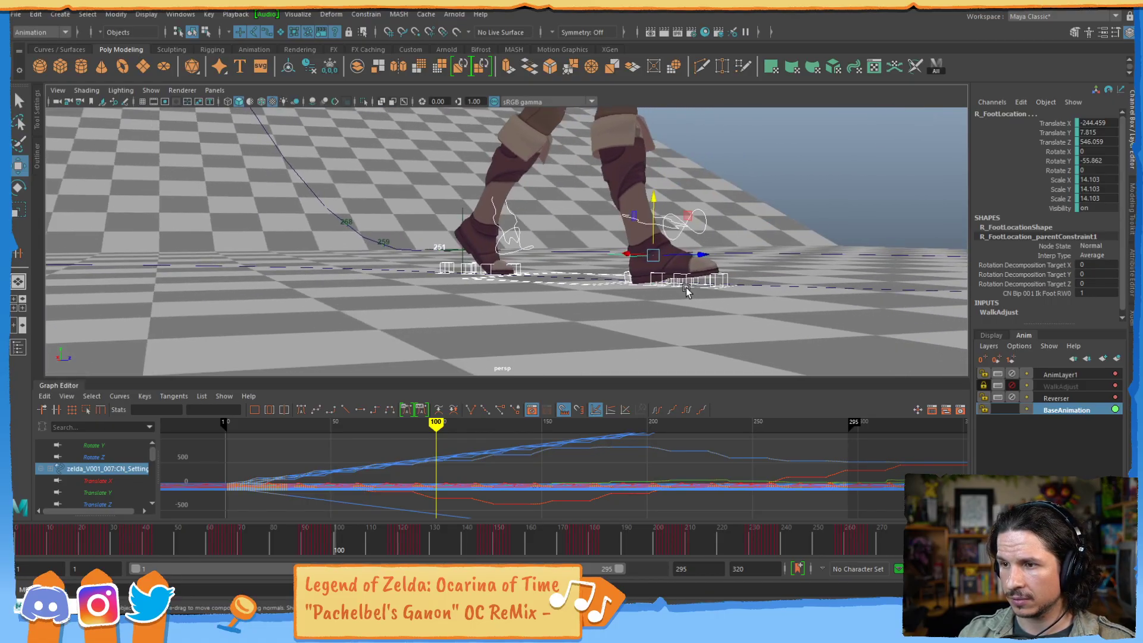
alt+drag(594, 268, 619, 270)
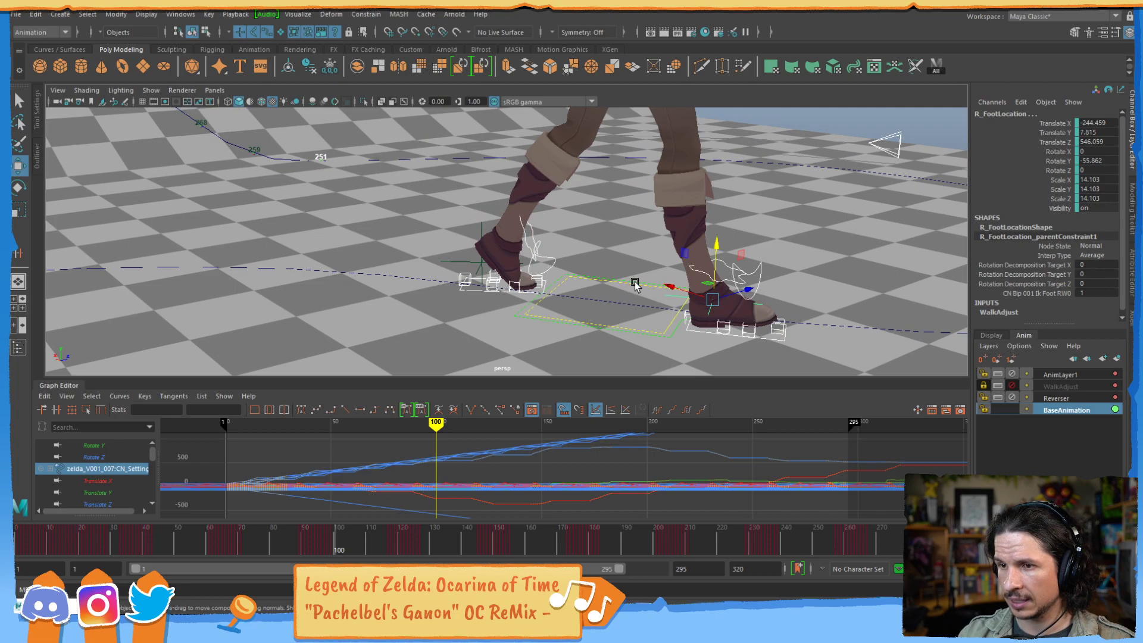
- Examine the full walk pose at frame 100 and the selected controls' animation curves from about frame 80 to 190
alt+right_drag(747, 252, 641, 226)
alt+middle_drag(642, 226, 657, 332)
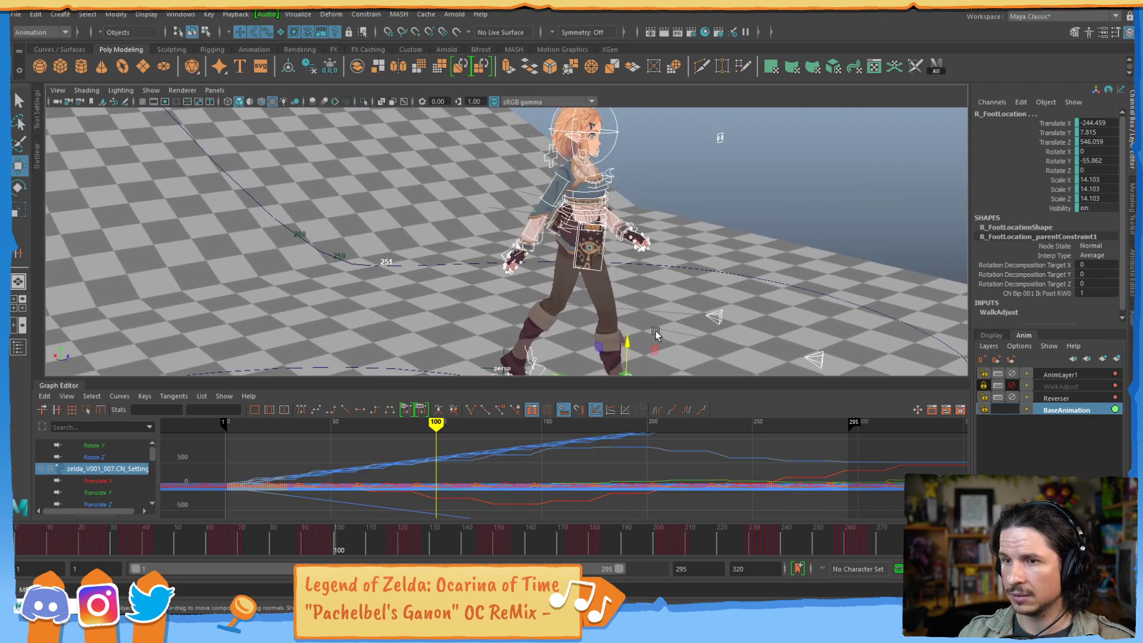
alt+right_drag(657, 332, 490, 291)
alt+middle_drag(444, 258, 427, 264)
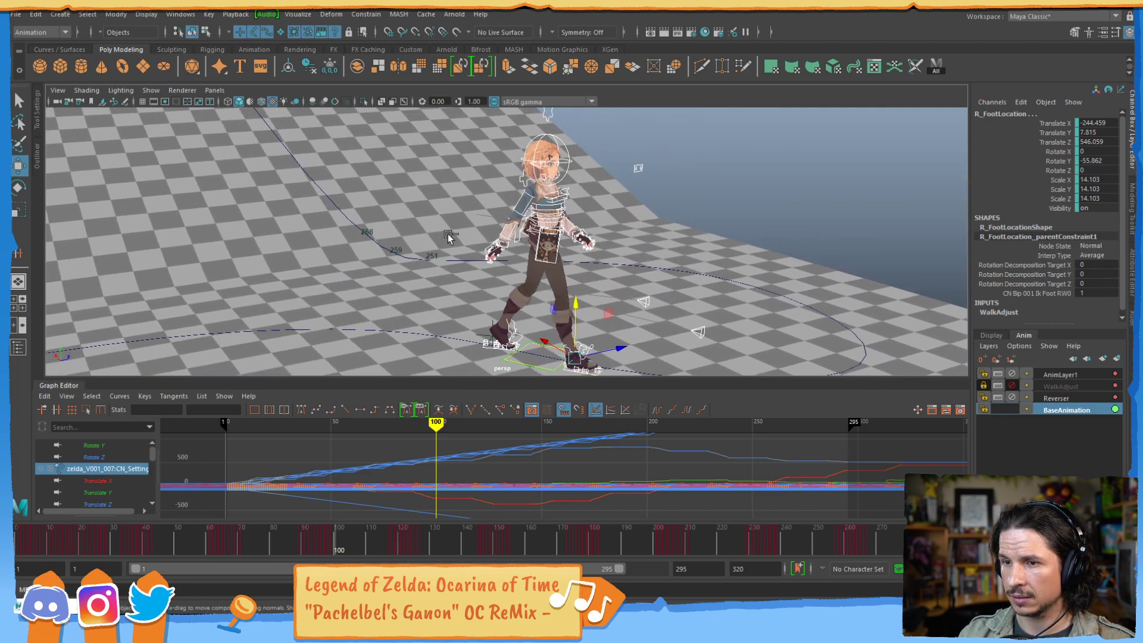
alt+drag(332, 372, 270, 198)
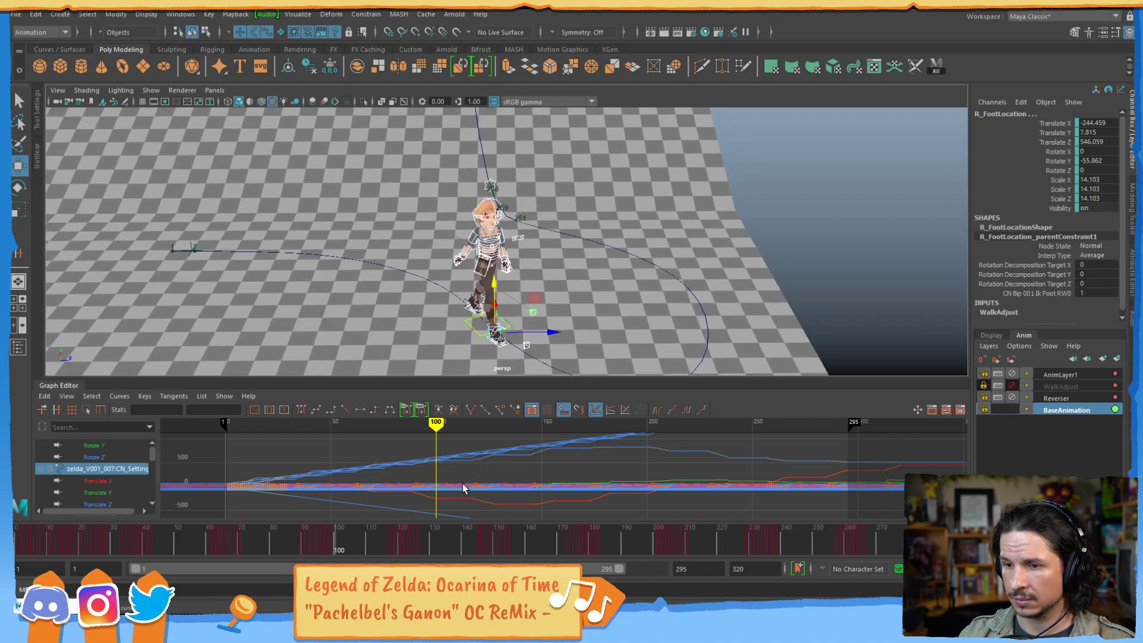
alt+middle_drag(462, 483, 481, 455)
alt+shift+right_drag(480, 454, 476, 351)
alt+middle_drag(465, 455, 484, 506)
alt+shift+right_drag(404, 475, 464, 469)
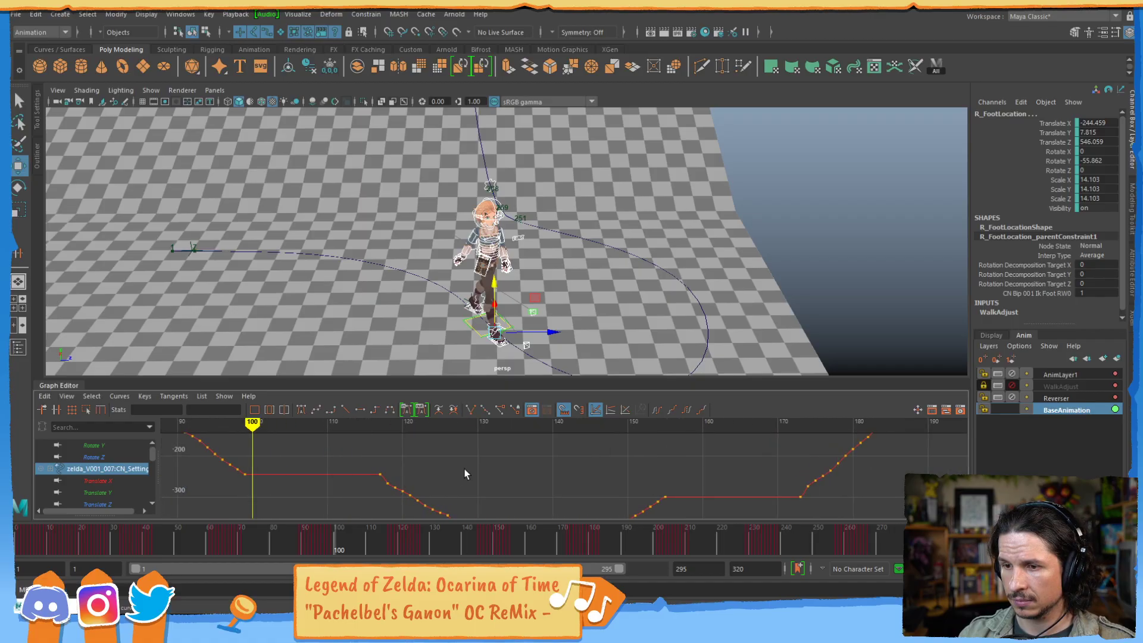
alt+middle_drag(365, 473, 470, 470)
alt+drag(586, 327, 512, 265)
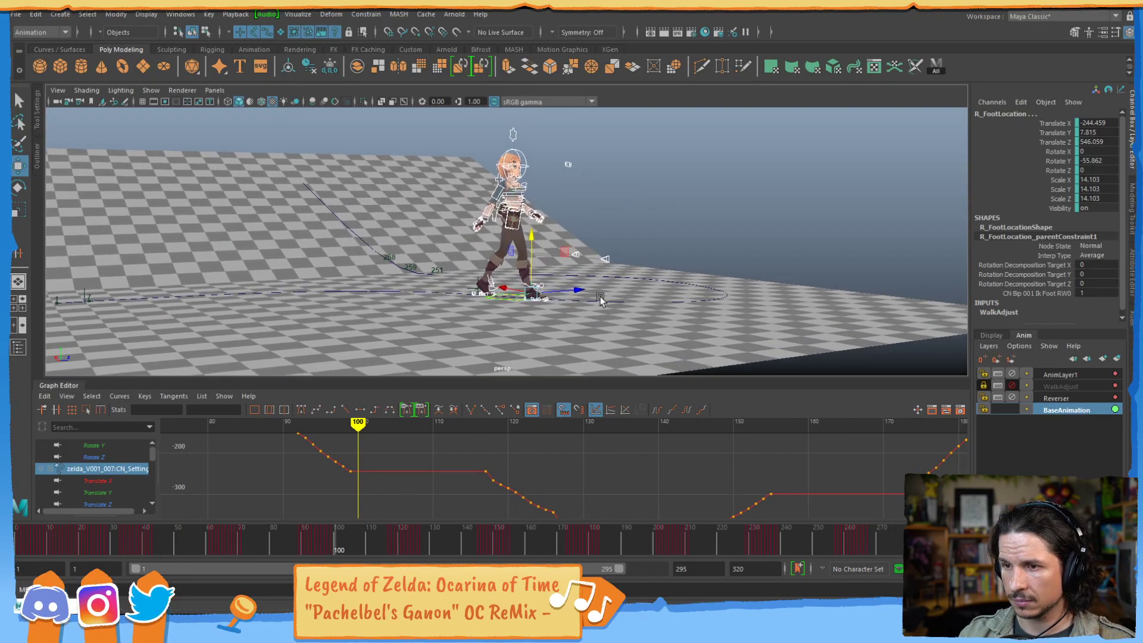
alt+right_drag(512, 265, 581, 271)
alt+middle_drag(581, 271, 606, 223)
alt+right_drag(606, 223, 952, 262)
alt+middle_drag(610, 316, 613, 244)
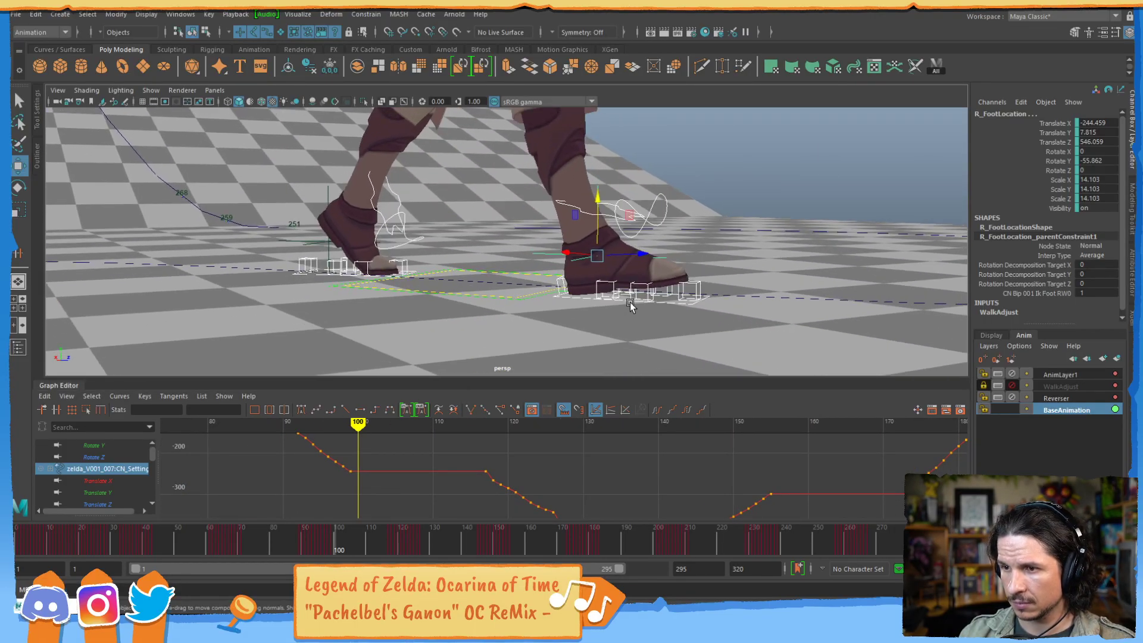
- Inspect the animation curves of the right foot IK control and the left foot IK control
click(626, 299)
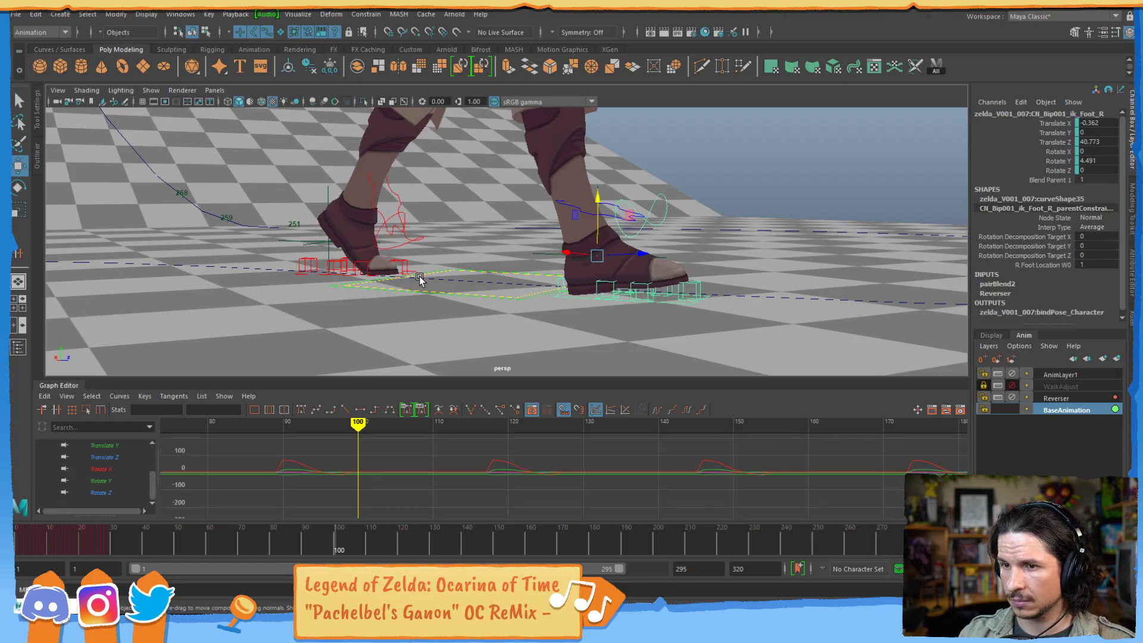
click(414, 274)
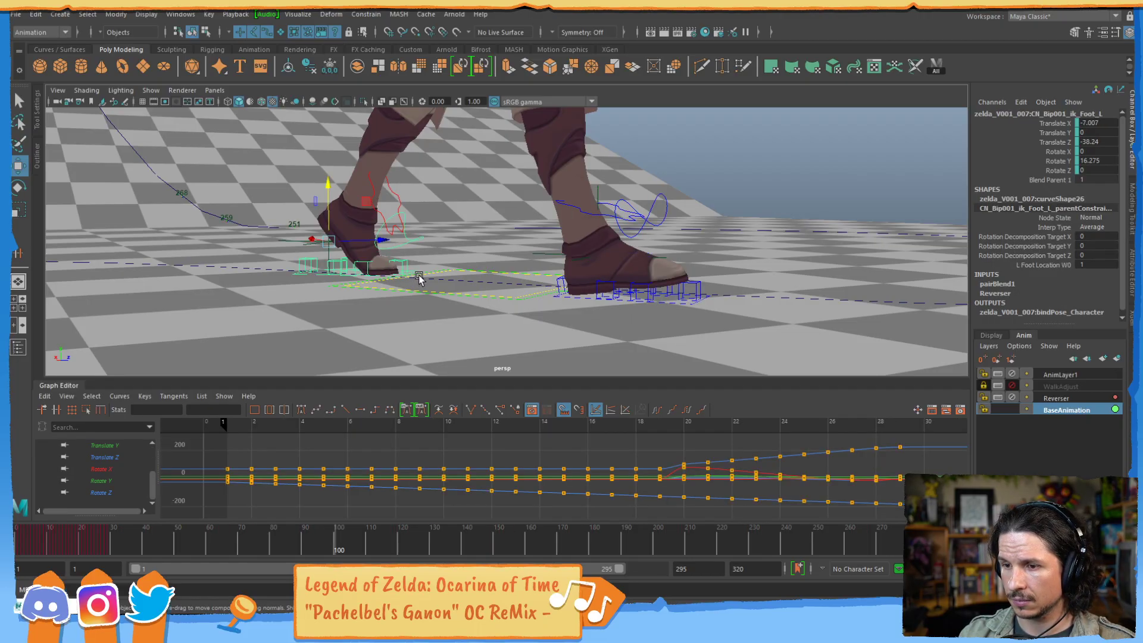
scroll(640, 457, down, 6)
scroll(699, 462, up, 2)
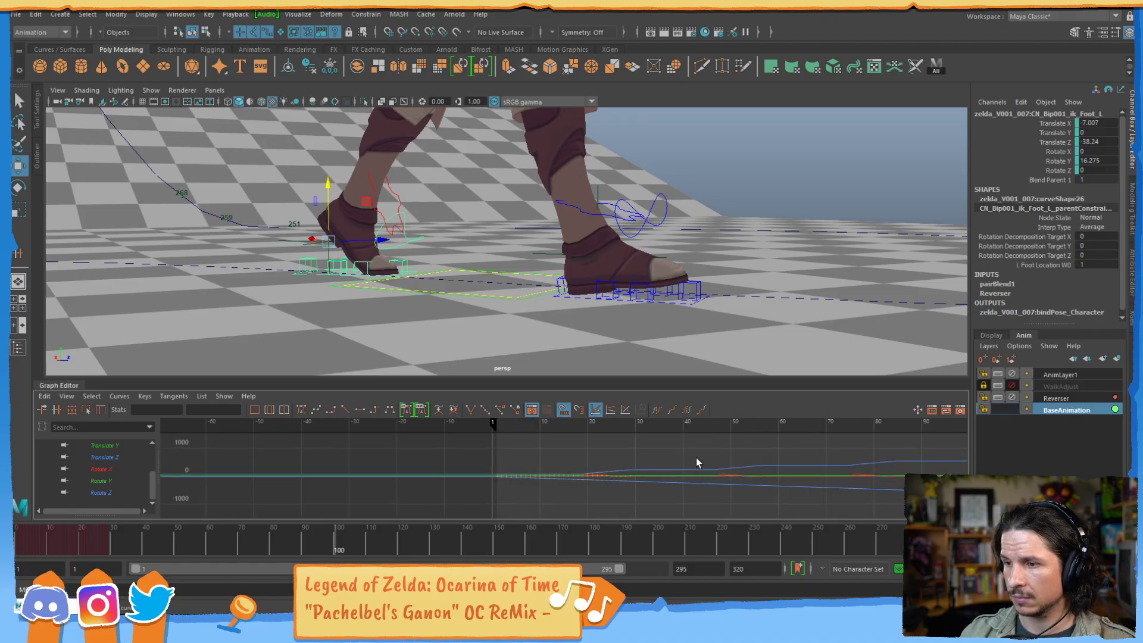
- Inspect the keys of the right leg settings control and an FK upper arm control
click(614, 220)
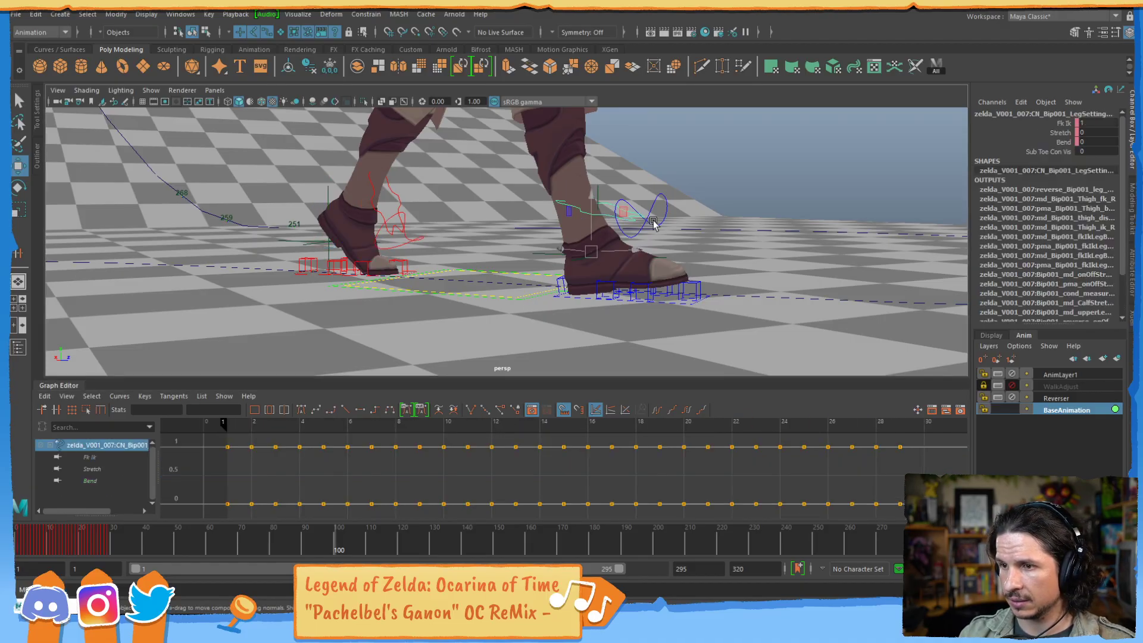
alt+right_drag(818, 181, 477, 159)
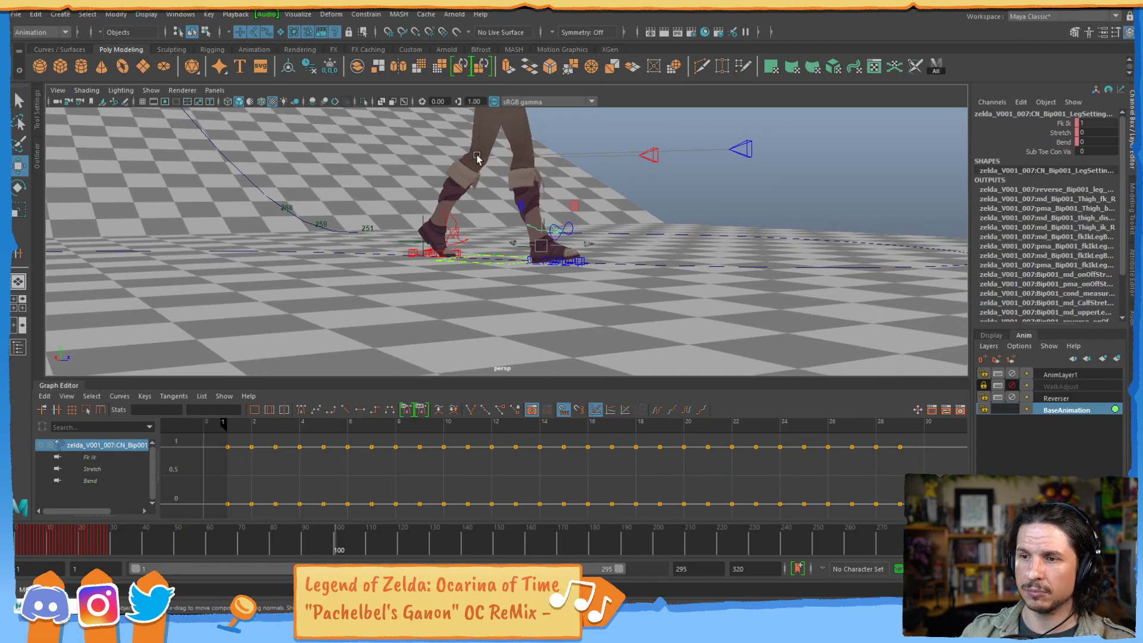
alt+middle_drag(477, 158, 494, 285)
alt+right_drag(673, 196, 467, 188)
click(472, 189)
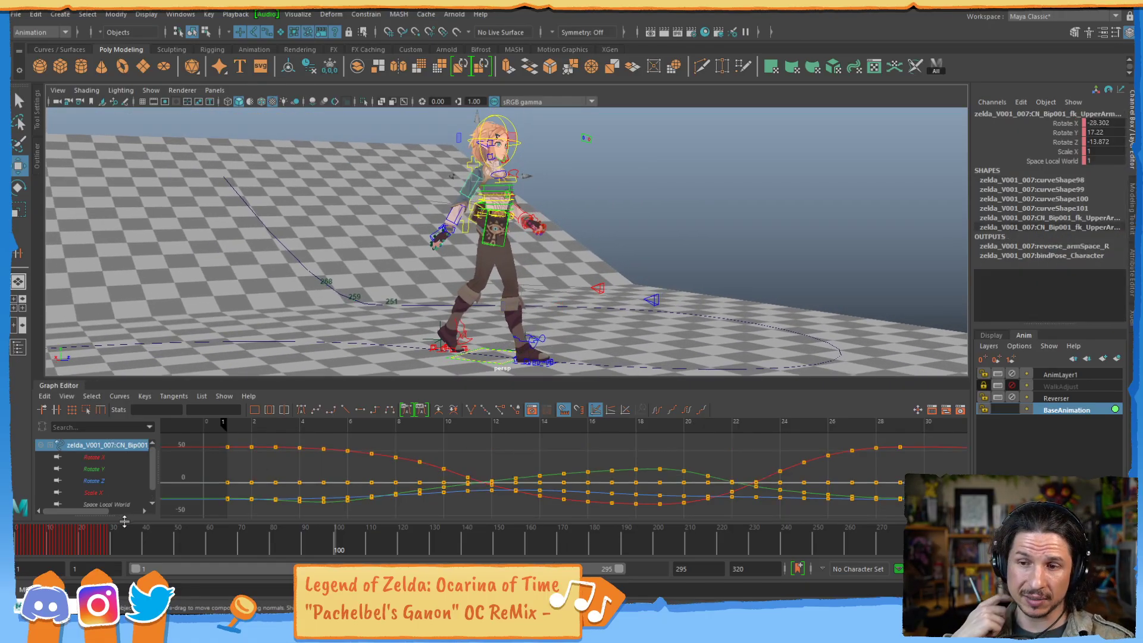
- Select both foot IK controls together to compare their early keys, and inspect the right foot's curves alone
alt+middle_drag(541, 303, 564, 217)
alt+right_drag(564, 218, 873, 253)
alt+middle_drag(598, 293, 559, 263)
alt+right_drag(559, 263, 665, 284)
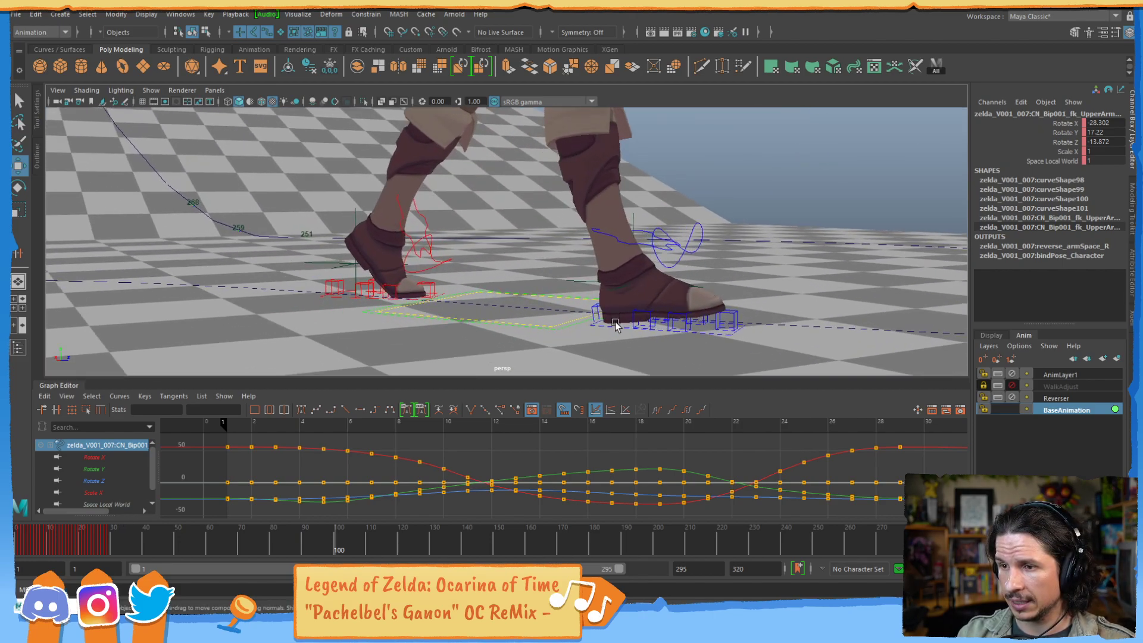
click(616, 326)
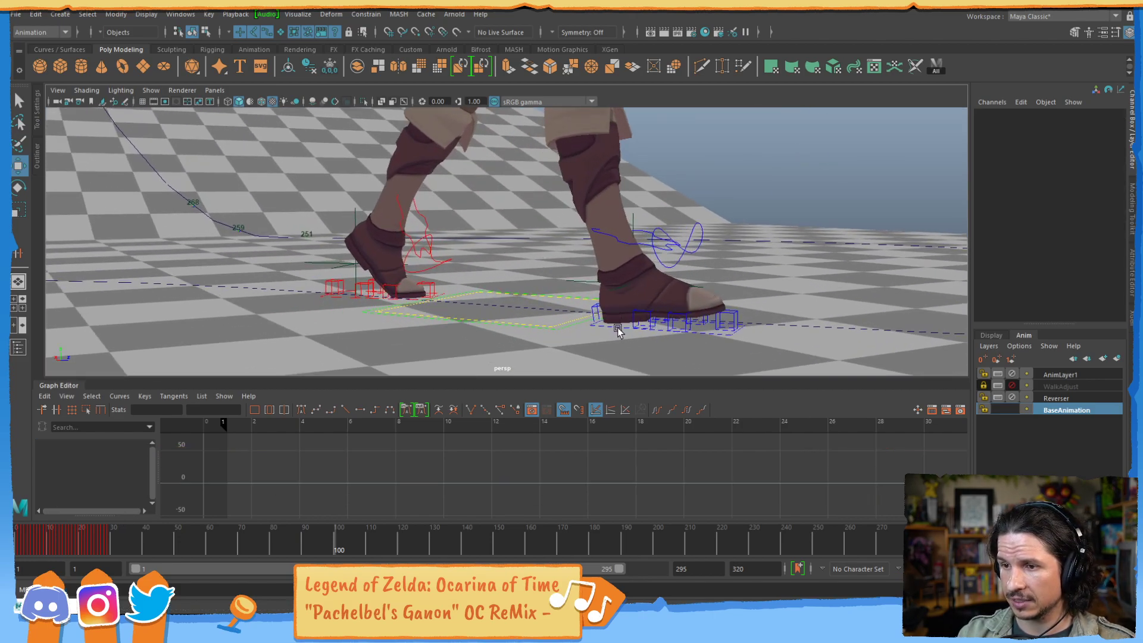
click(620, 326)
click(374, 301)
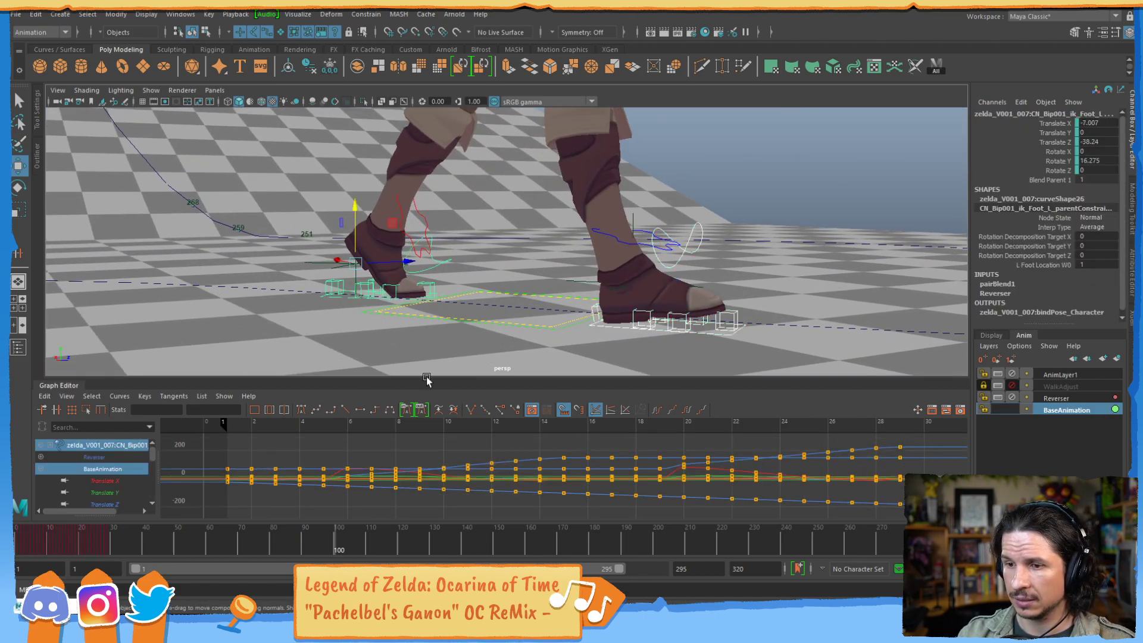
alt+right_drag(795, 481, 700, 478)
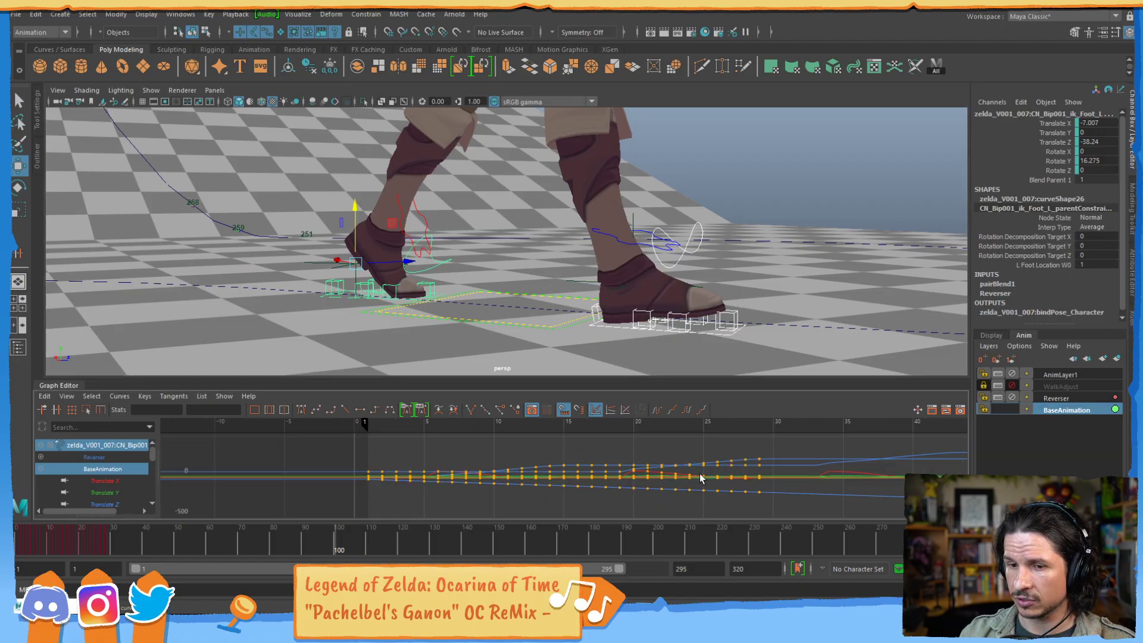
click(619, 335)
click(624, 327)
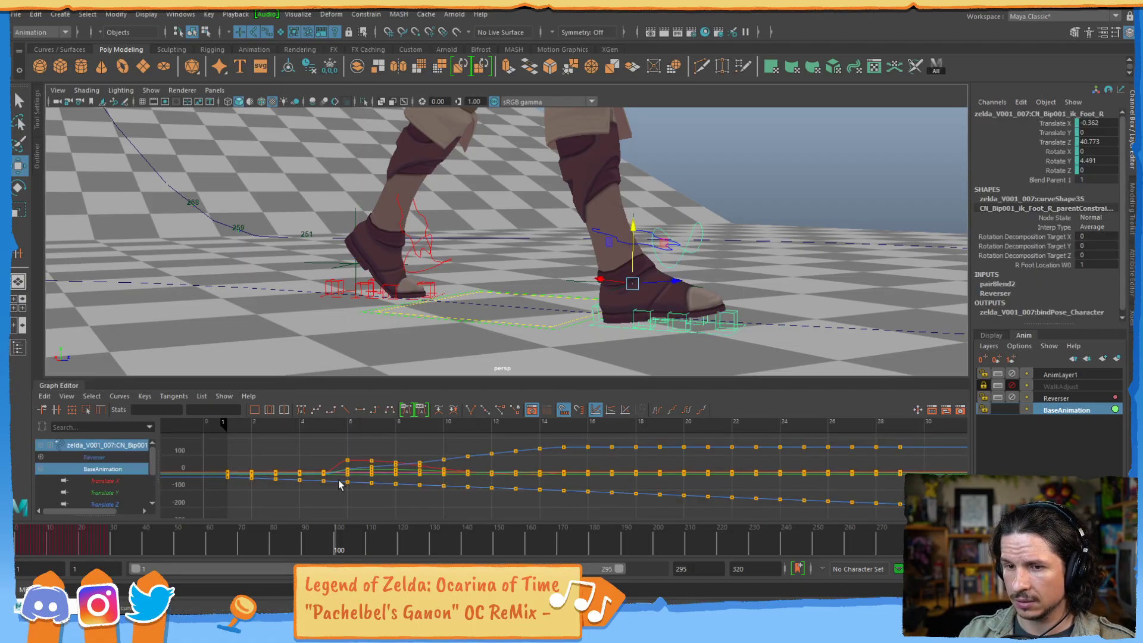
- Inspect the left foot IK control's curves and the global control's motion path curves
click(403, 300)
alt+right_drag(404, 304, 426, 335)
click(426, 360)
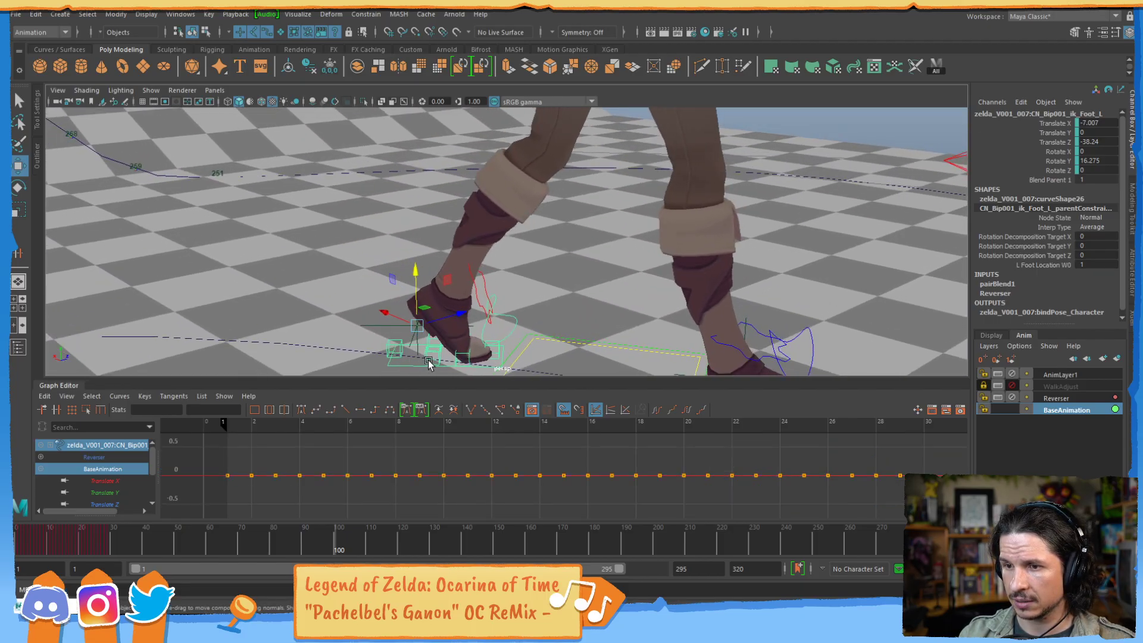
click(506, 334)
alt+middle_drag(564, 354, 538, 306)
click(553, 314)
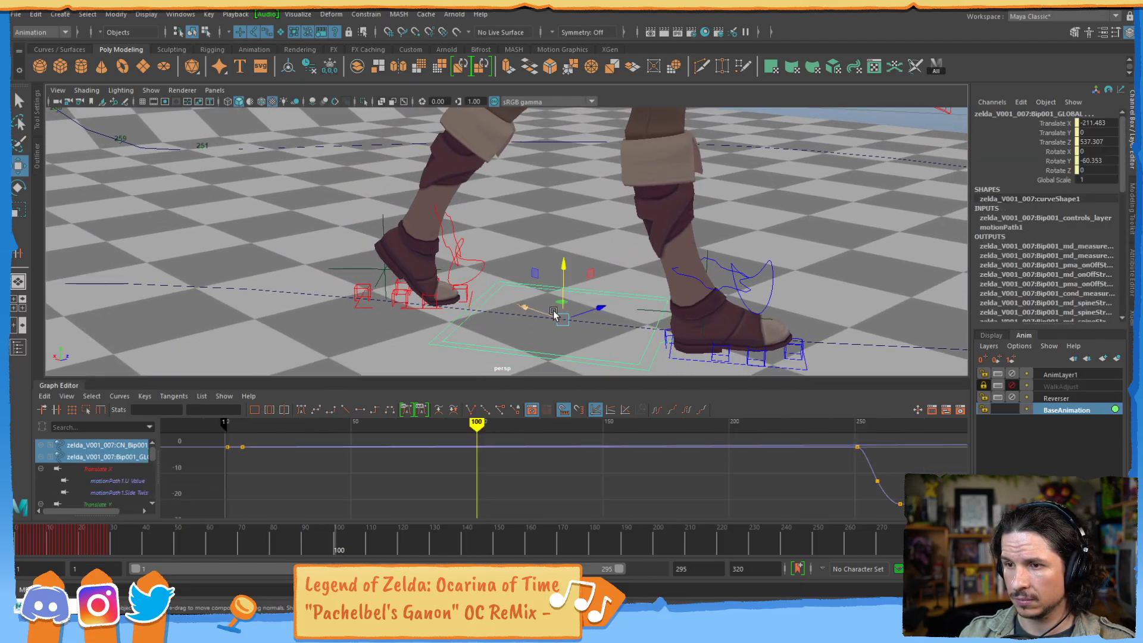
click(470, 299)
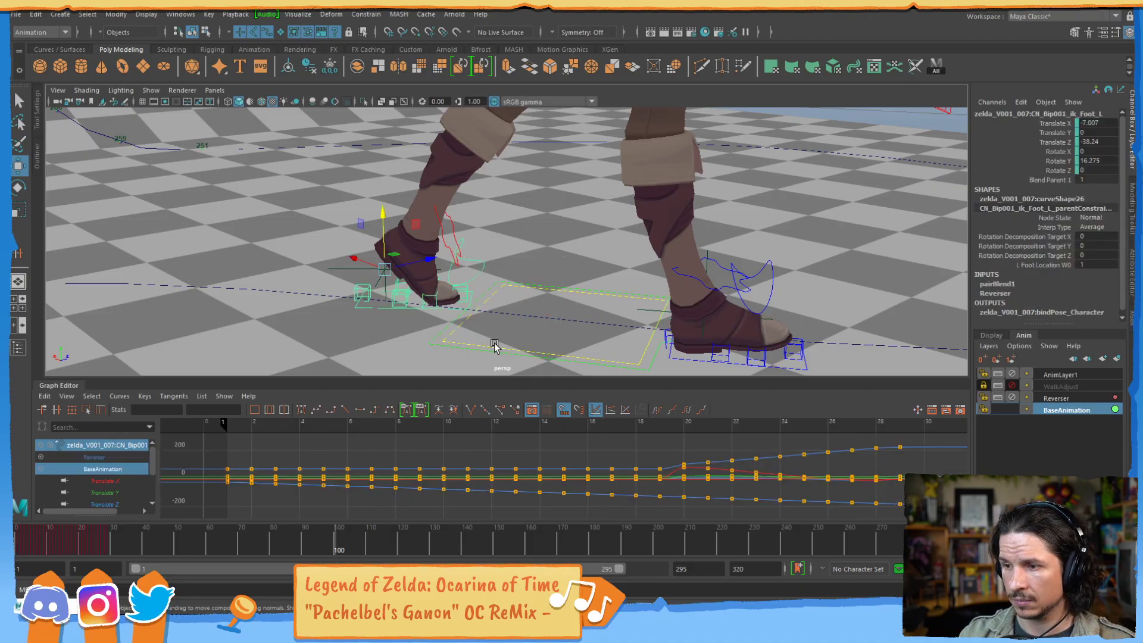
alt+right_drag(707, 467, 649, 467)
- Select the character's head, torso, arm and hip controls together and inspect their animation curves
alt+right_drag(747, 209, 557, 217)
alt+middle_drag(556, 217, 518, 296)
alt+drag(518, 296, 656, 127)
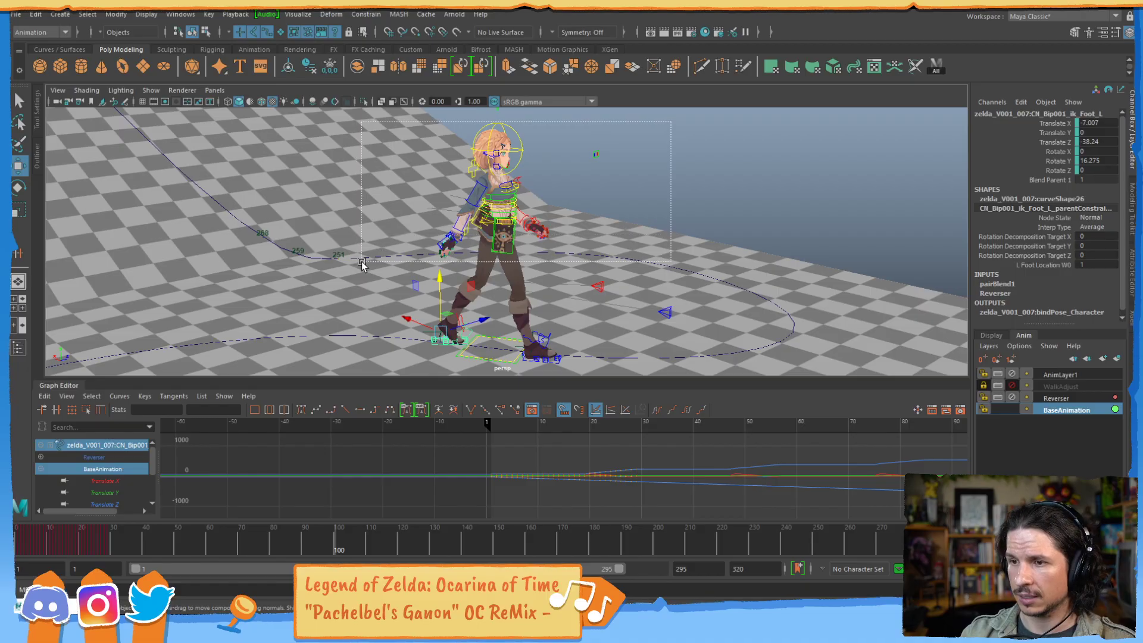
drag(382, 287, 664, 113)
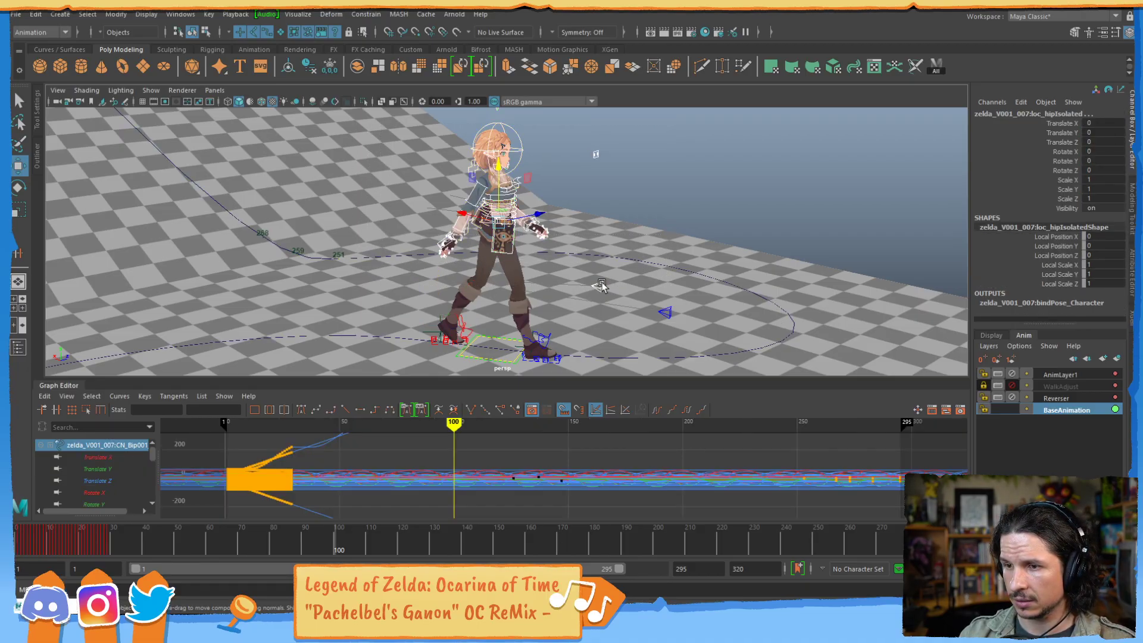
alt+drag(575, 228, 701, 168)
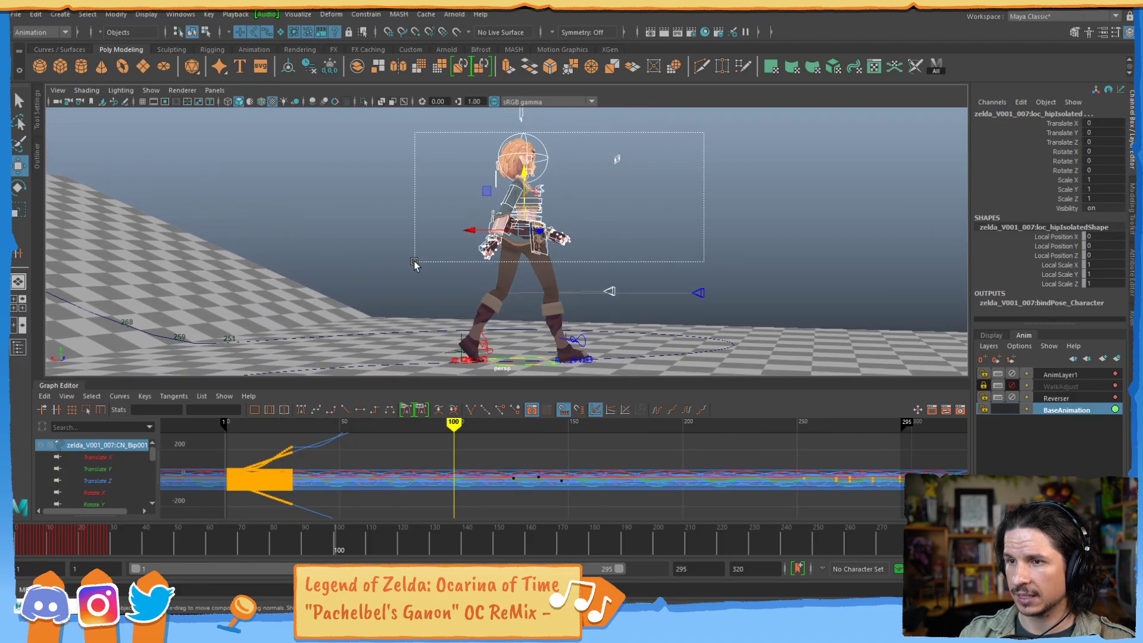
drag(414, 262, 414, 263)
alt+middle_drag(517, 162, 491, 201)
click(400, 166)
drag(416, 158, 598, 250)
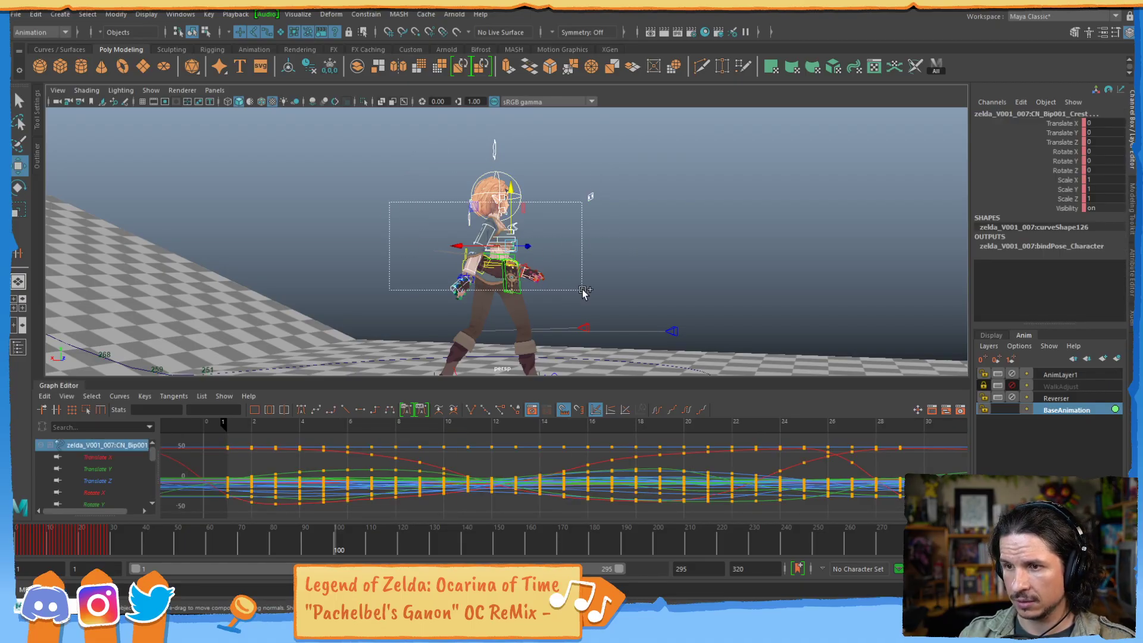
drag(583, 291, 587, 294)
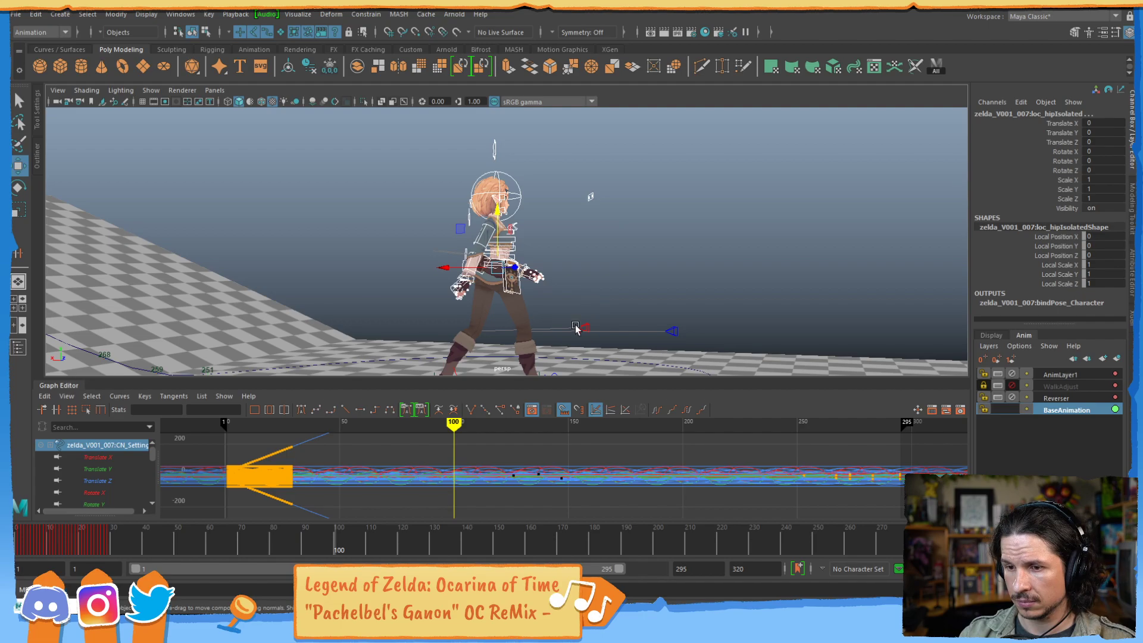
- Lock the AnimLayer1 and Reverser animation layers
alt+drag(588, 295, 543, 299)
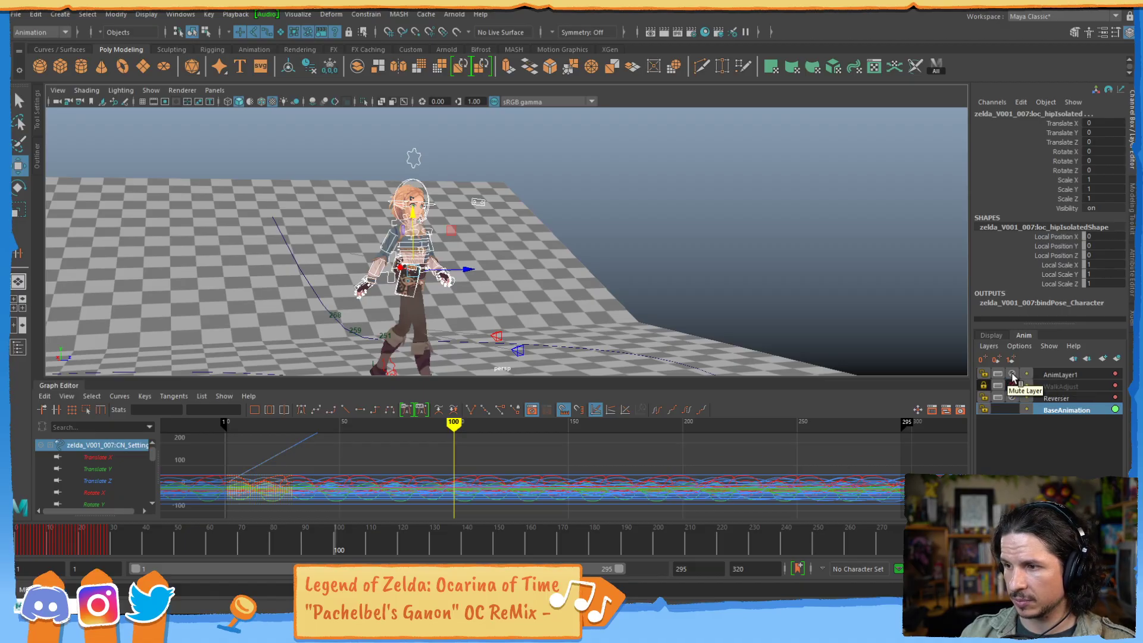
click(986, 376)
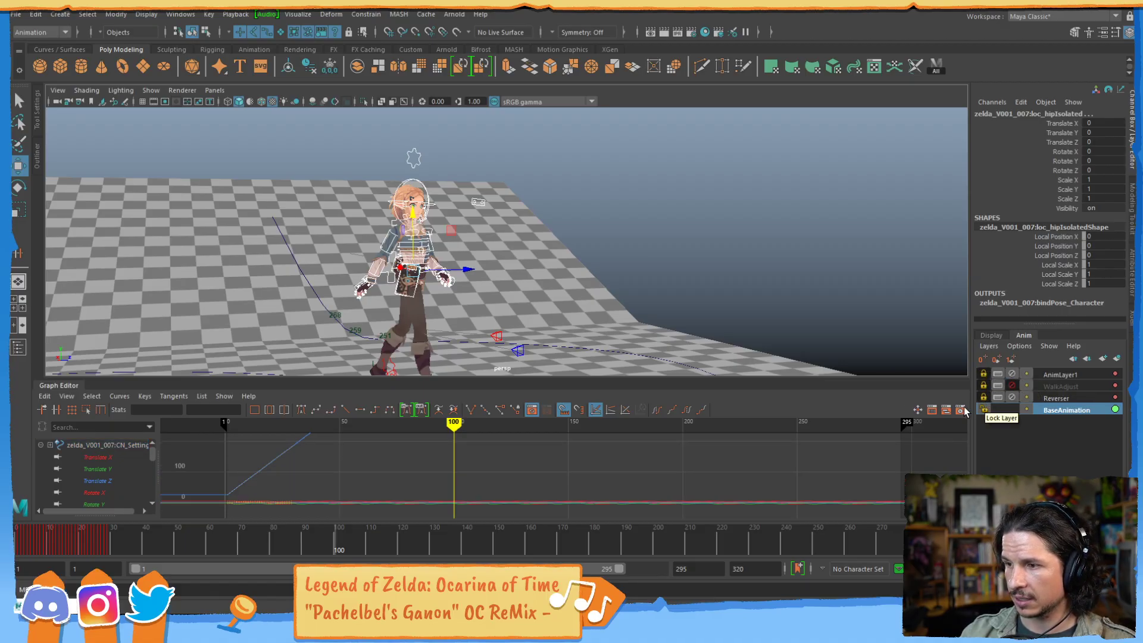
- Select the foot location controls at the character's right and left feet on the BaseAnimation layer
alt+middle_drag(529, 286, 589, 240)
alt+drag(557, 216, 643, 229)
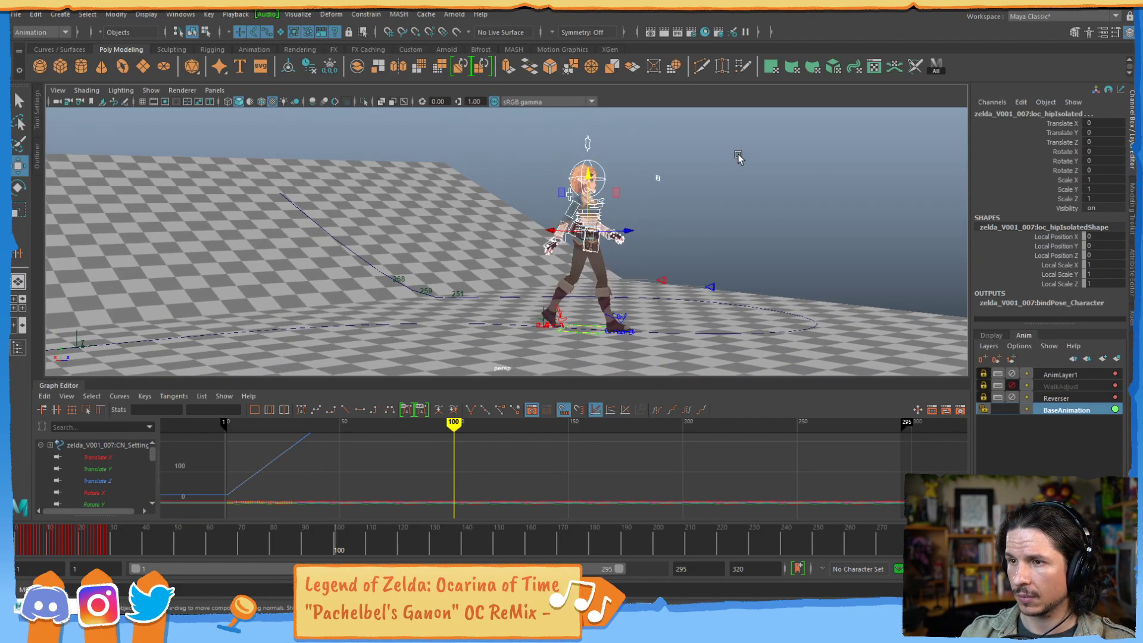
drag(537, 342, 536, 344)
alt+middle_drag(685, 261, 667, 194)
alt+right_drag(666, 193, 658, 269)
alt+drag(479, 250, 461, 289)
drag(575, 325, 575, 324)
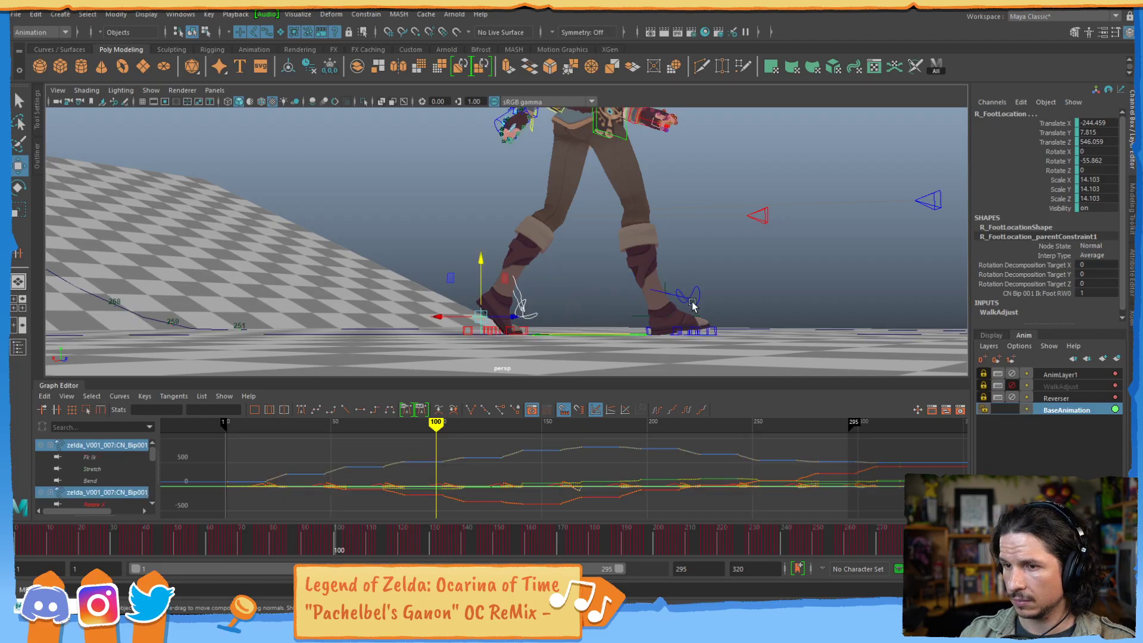
alt+right_drag(707, 321, 733, 325)
alt+drag(739, 337, 529, 316)
alt+middle_drag(512, 368, 557, 306)
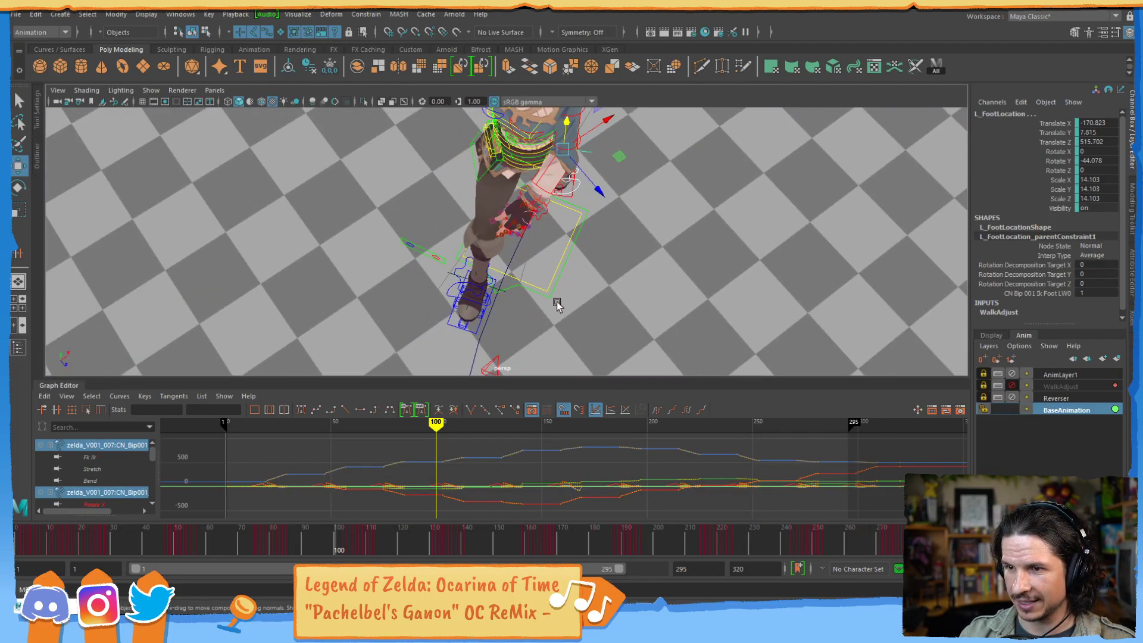
- Add the remaining foot and toe controls of both feet and the global control to the selection
shift+drag(370, 331, 482, 308)
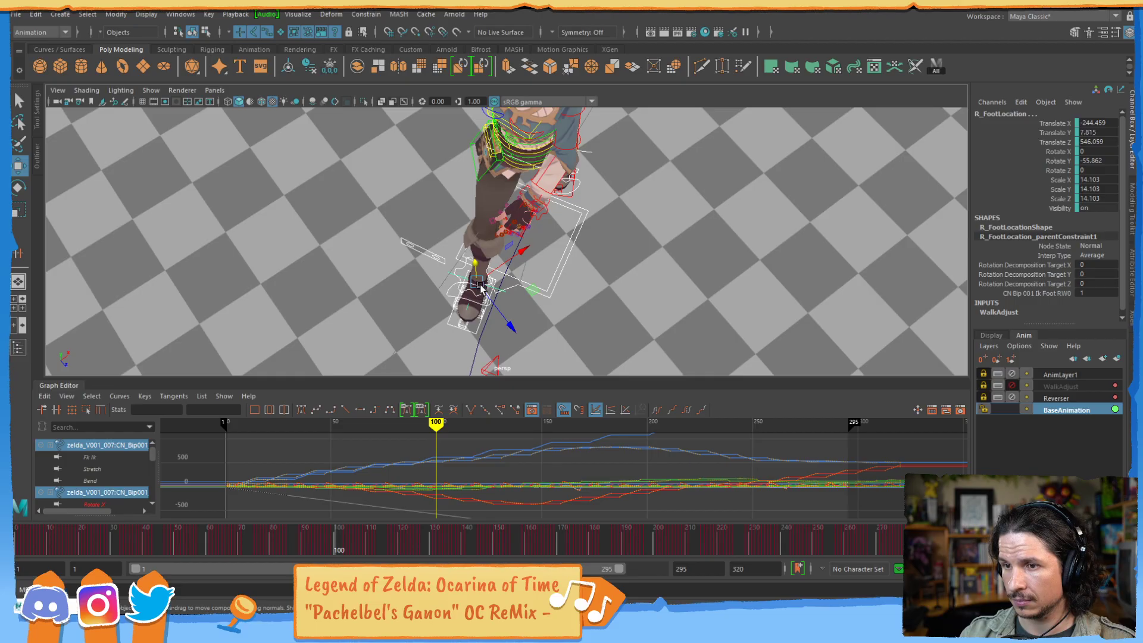
click(509, 294)
mouse_move(566, 288)
alt+mouse_down()
mouse_move(574, 243)
mouse_move(574, 283)
mouse_move(581, 273)
alt+mouse_up()
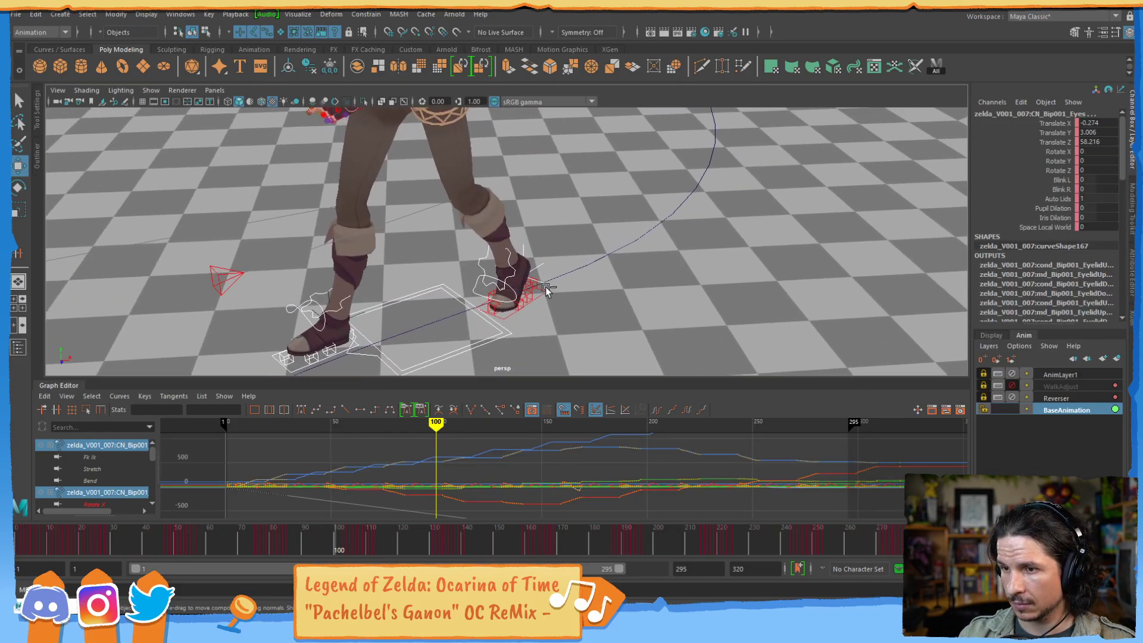
shift+click(556, 285)
alt+drag(551, 318, 351, 354)
alt+middle_drag(501, 347, 483, 298)
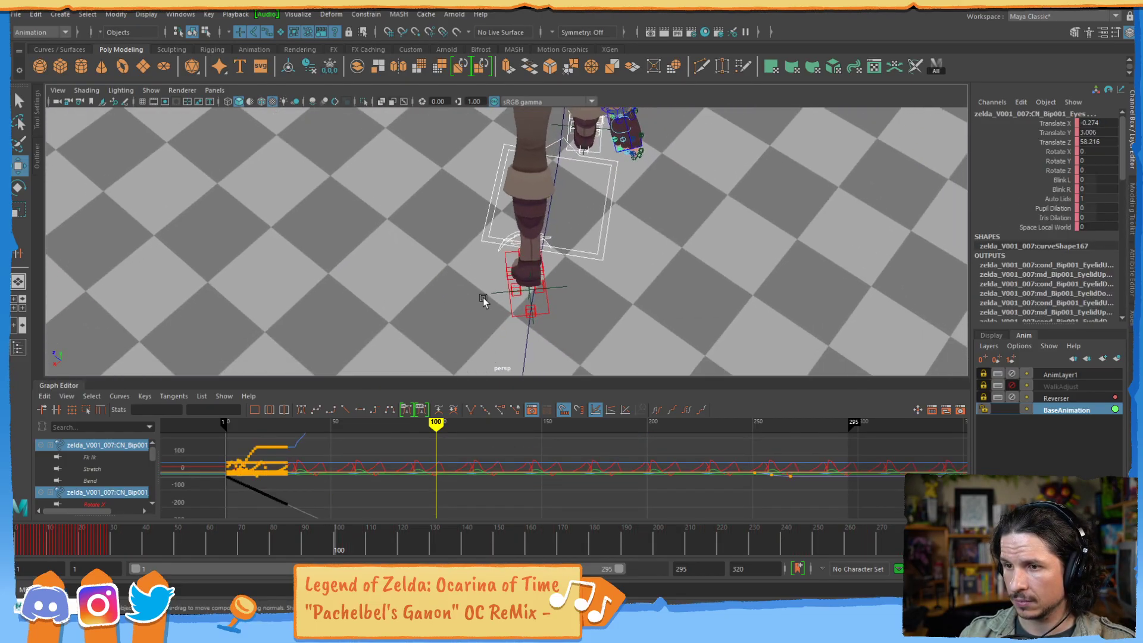
shift+drag(487, 239, 669, 251)
click(564, 288)
alt+middle_drag(477, 262, 544, 301)
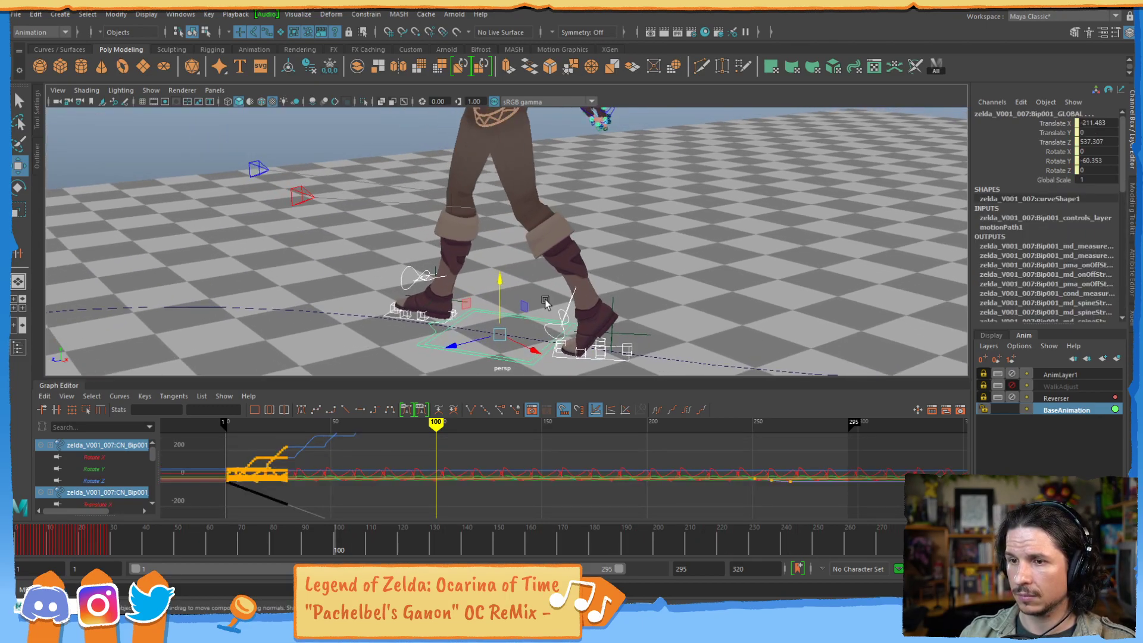
- Extend the selection to all the character's head, torso, arm and hip controls, and make BaseAnimation the active layer
alt+drag(545, 301, 557, 330)
alt+middle_drag(570, 195, 602, 319)
alt+drag(602, 319, 581, 225)
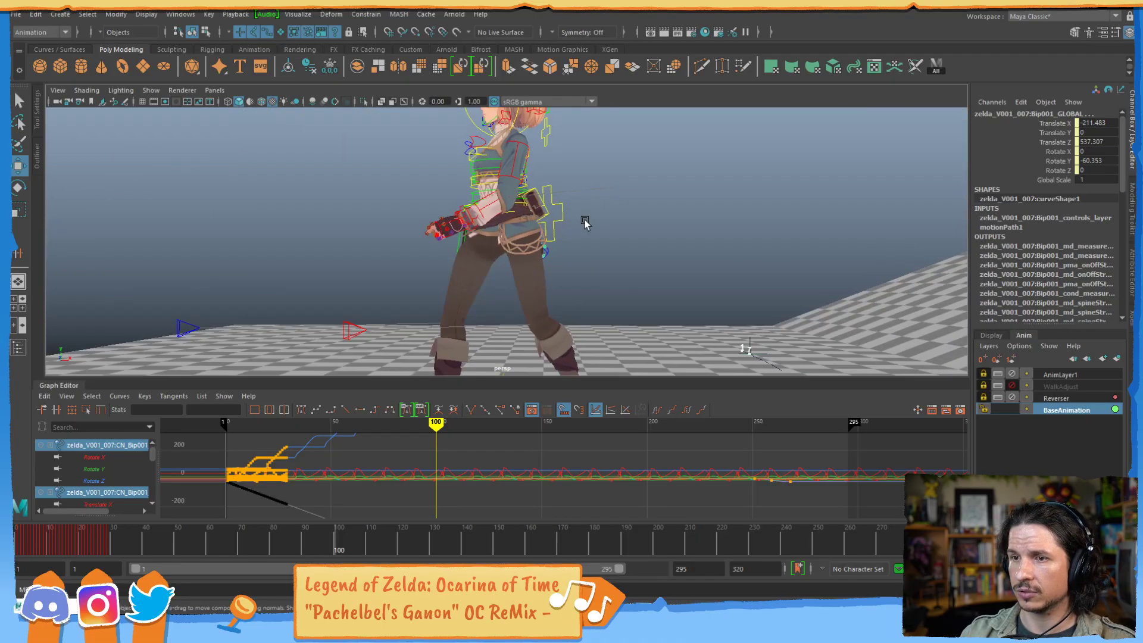
alt+right_drag(581, 224, 558, 165)
drag(556, 150, 579, 327)
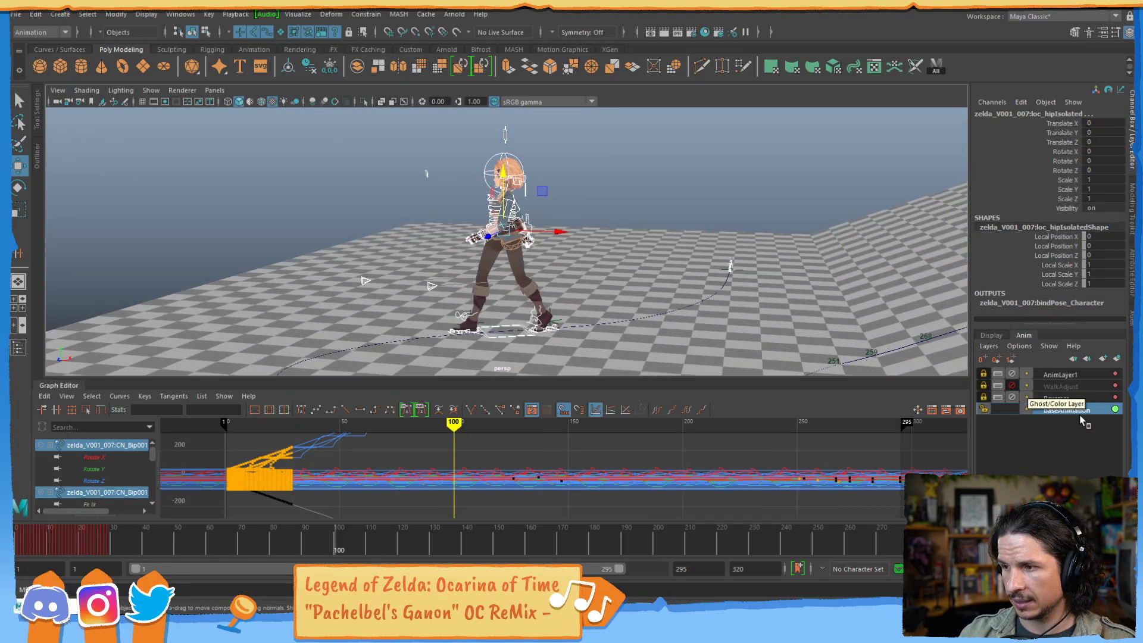
click(1076, 398)
click(1080, 412)
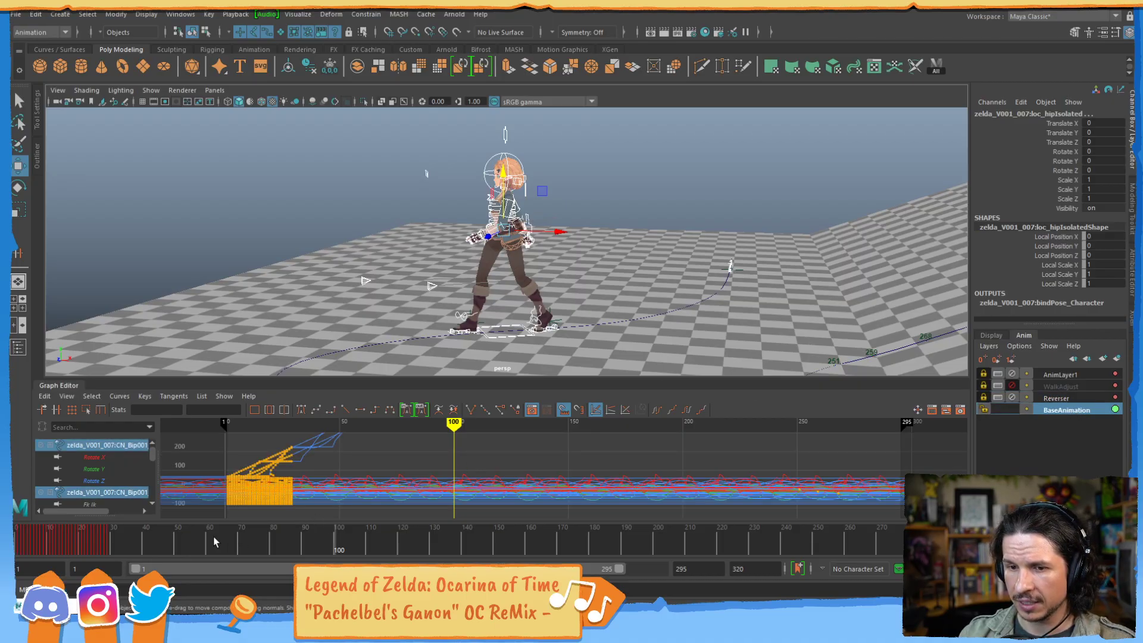
- Examine the selected controls' early keys in the Graph Editor while scrubbing frames 1 to 44, and return to frame 1
drag(41, 544, 56, 547)
alt+shift+right_drag(229, 464, 270, 463)
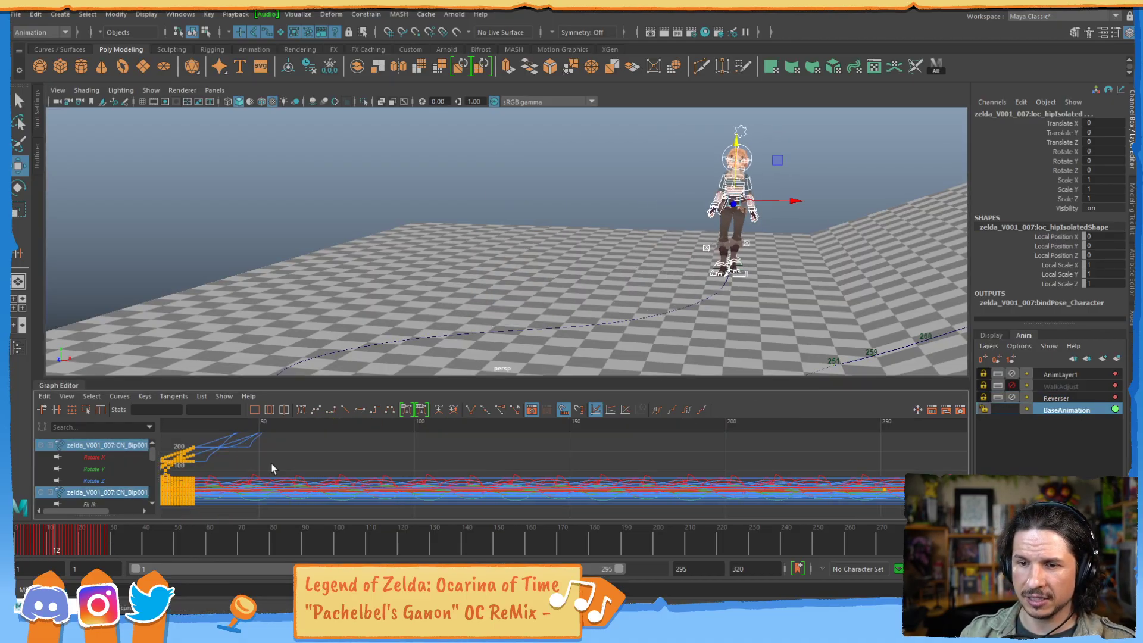
alt+shift+middle_drag(270, 463, 551, 462)
alt+shift+right_drag(351, 466, 445, 467)
mouse_move(444, 468)
alt+shift+middle_down()
mouse_move(557, 469)
mouse_move(509, 468)
mouse_move(547, 466)
alt+shift+middle_up()
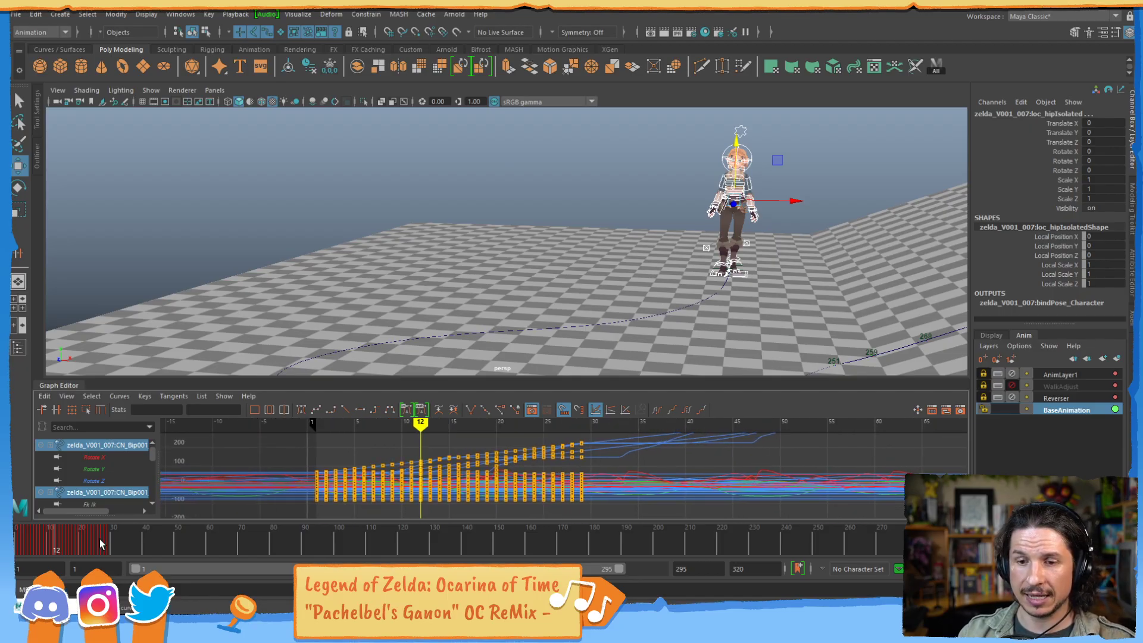
click(109, 548)
drag(109, 547, 113, 545)
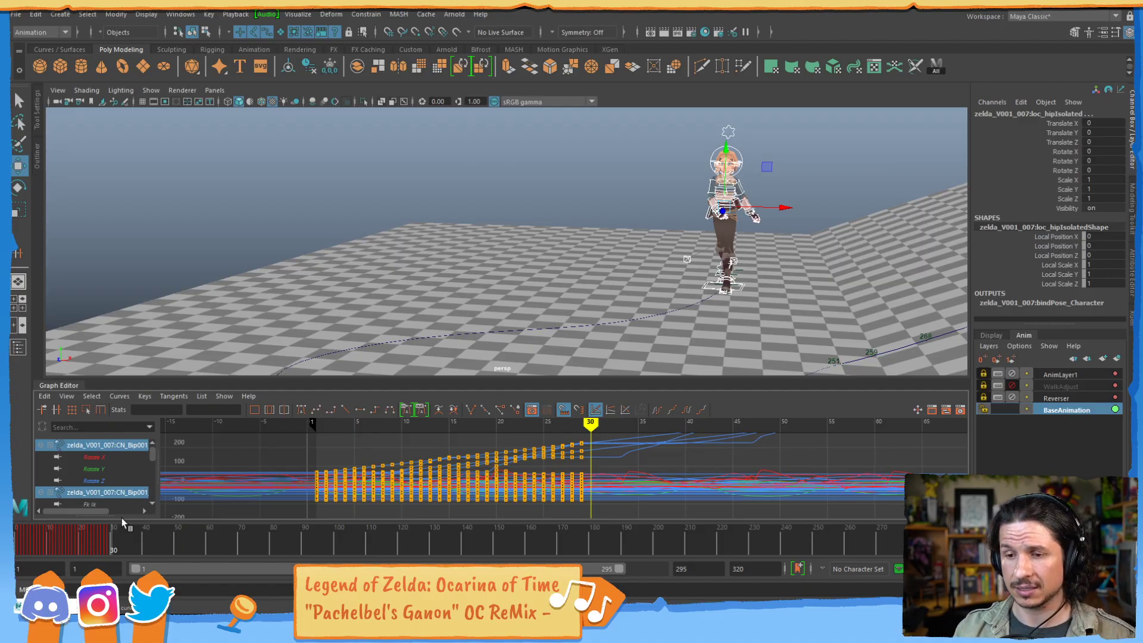
drag(76, 544, 20, 546)
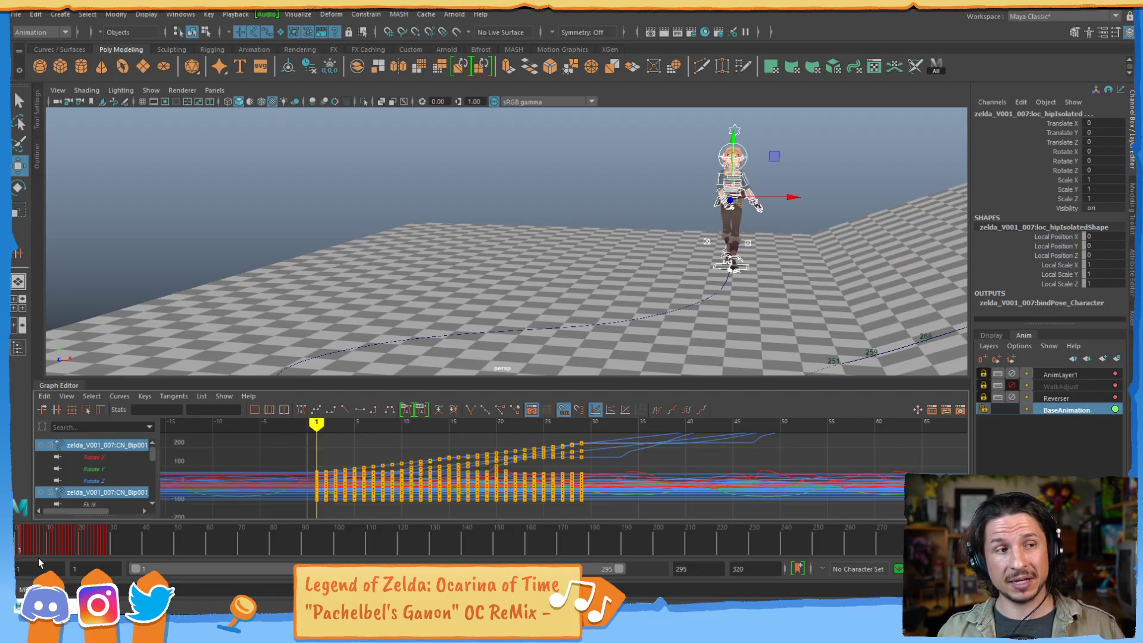
drag(33, 547, 158, 530)
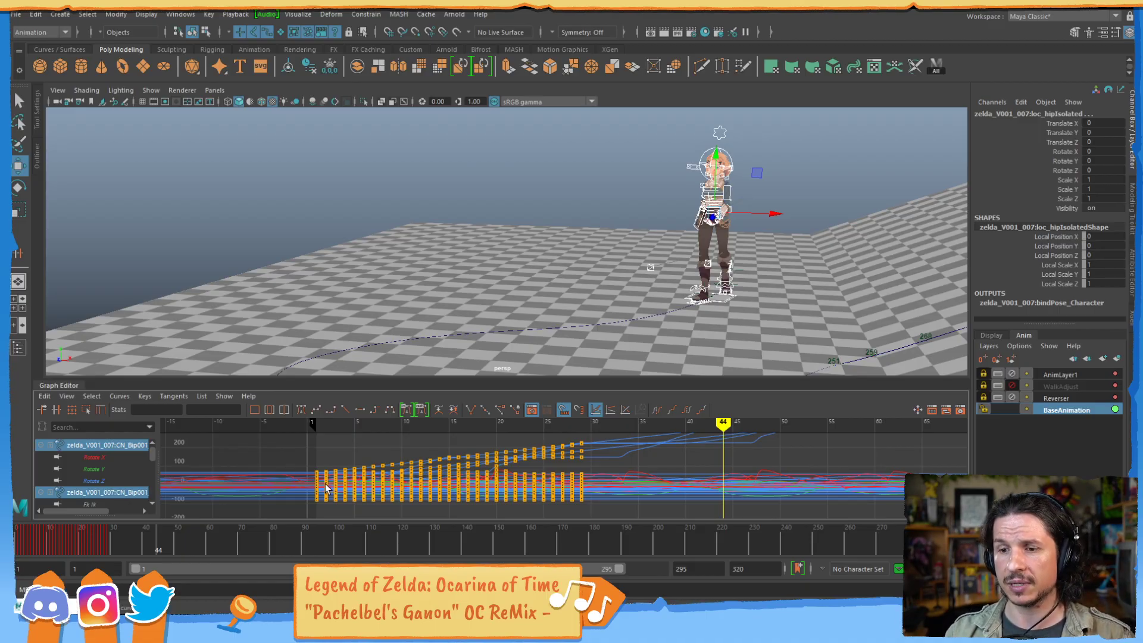
drag(70, 548, 20, 559)
- Open the Bake Simulation options for the selected controls and review the settings down to Unroll Rotation
click(36, 14)
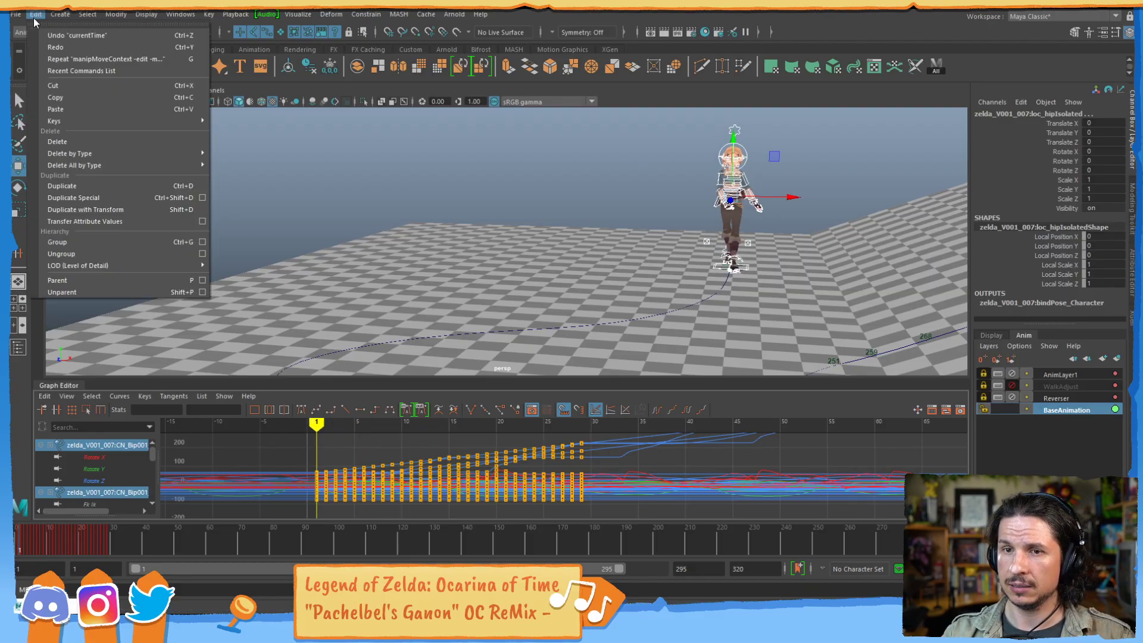
mouse_move(119, 121)
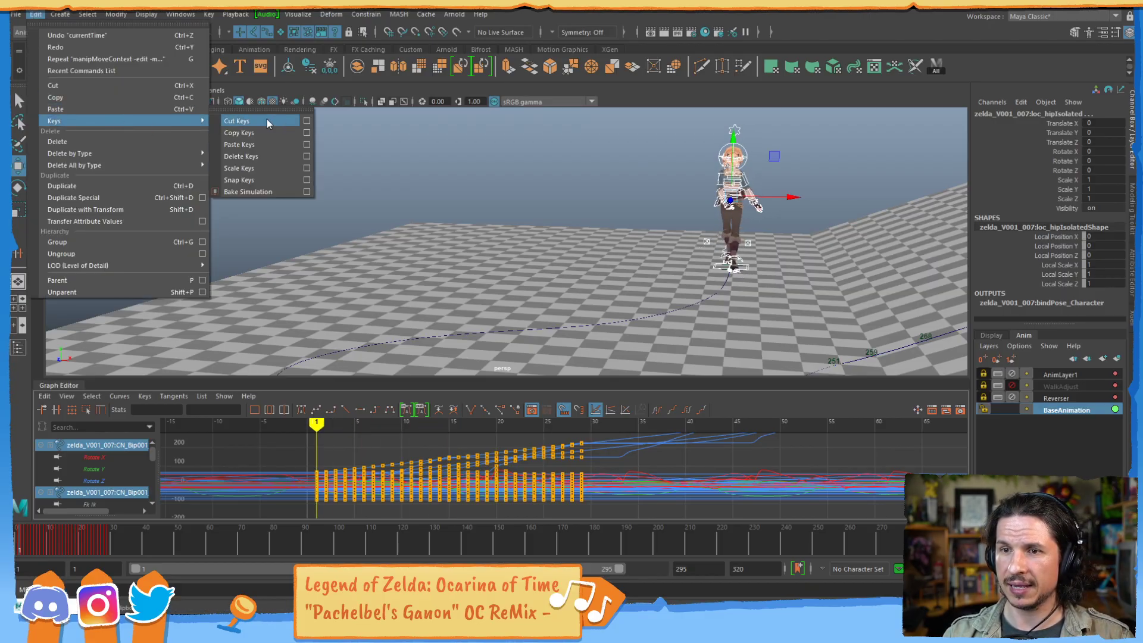
click(306, 192)
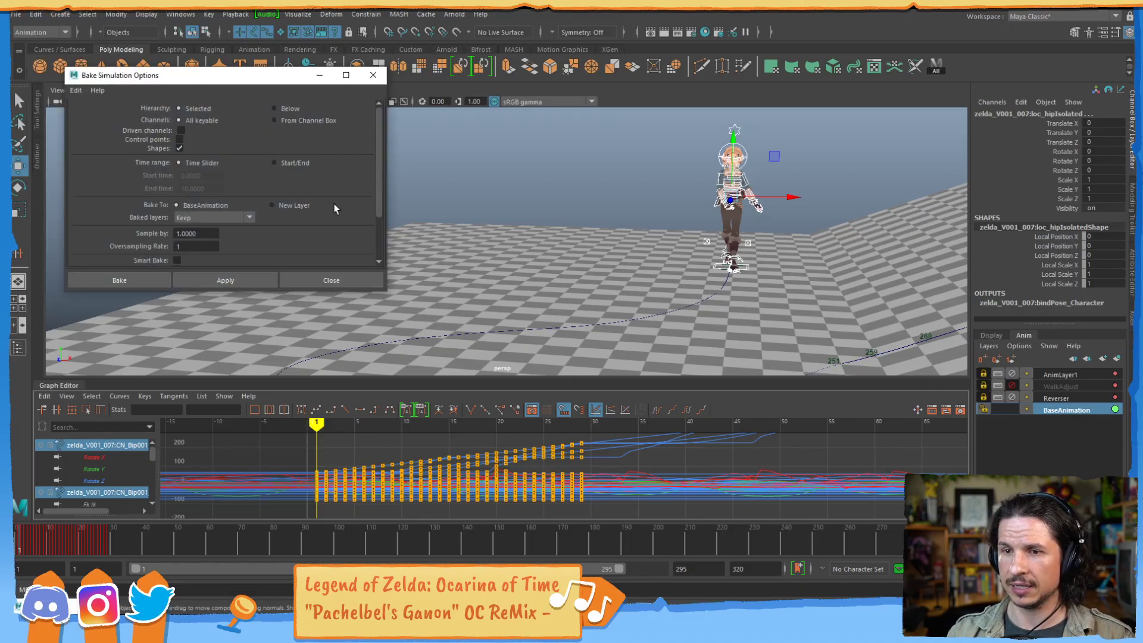
drag(377, 219, 383, 252)
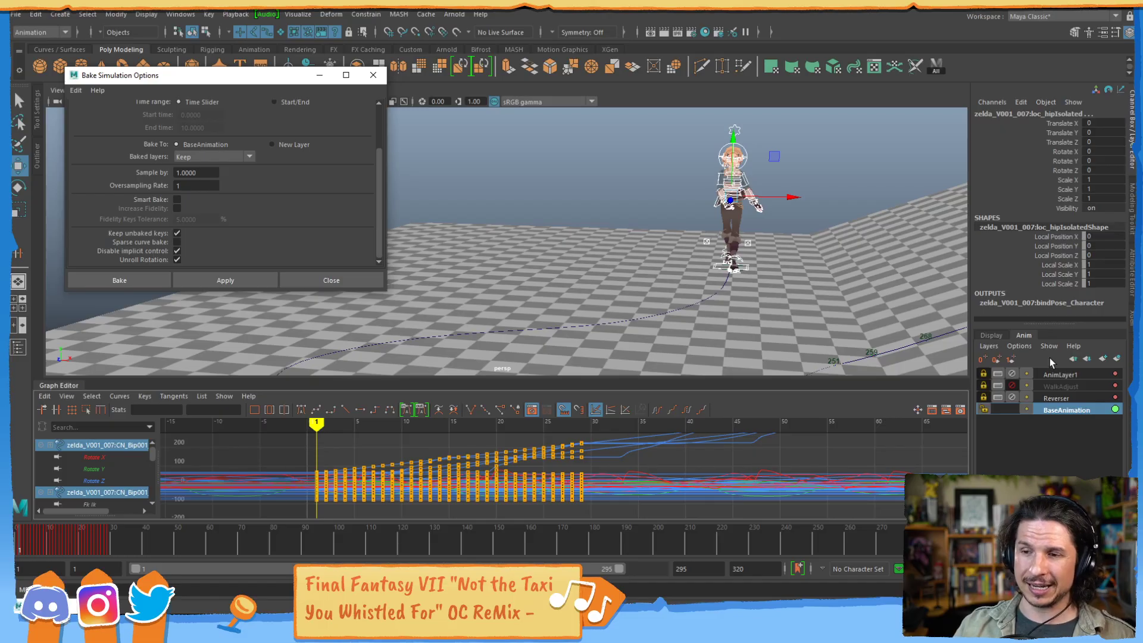
- Scrub the timeline to review the character's walk from the early frames to the slope around frames 257 to 268
mouse_move(51, 539)
mouse_down()
mouse_move(116, 537)
mouse_move(68, 551)
mouse_move(65, 541)
mouse_move(101, 540)
mouse_move(46, 528)
mouse_up()
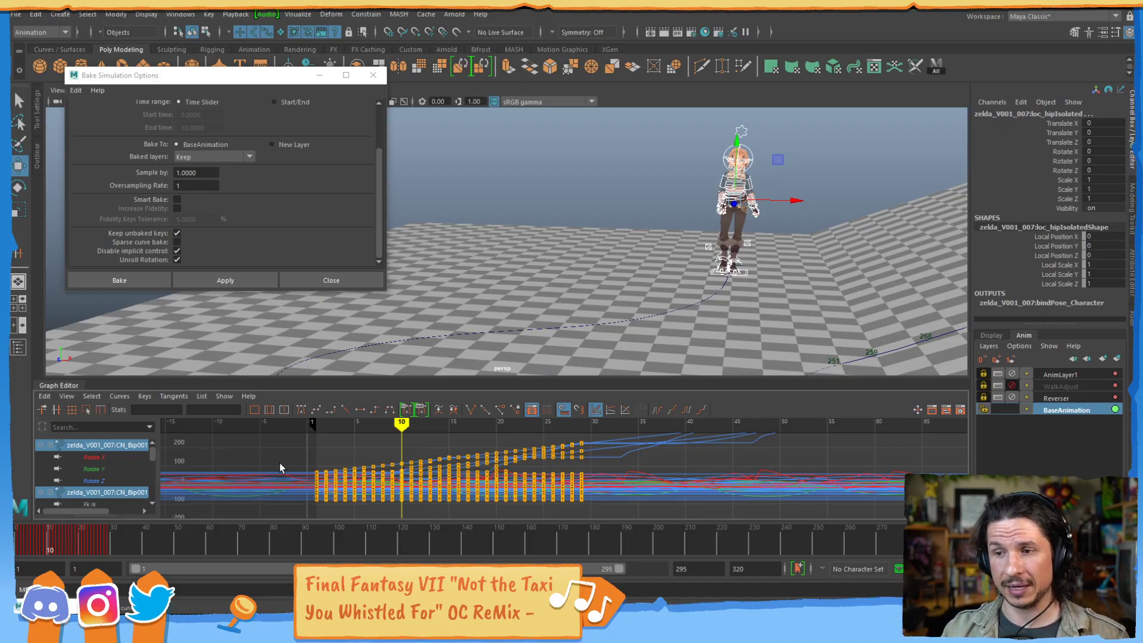
alt+drag(948, 242, 683, 237)
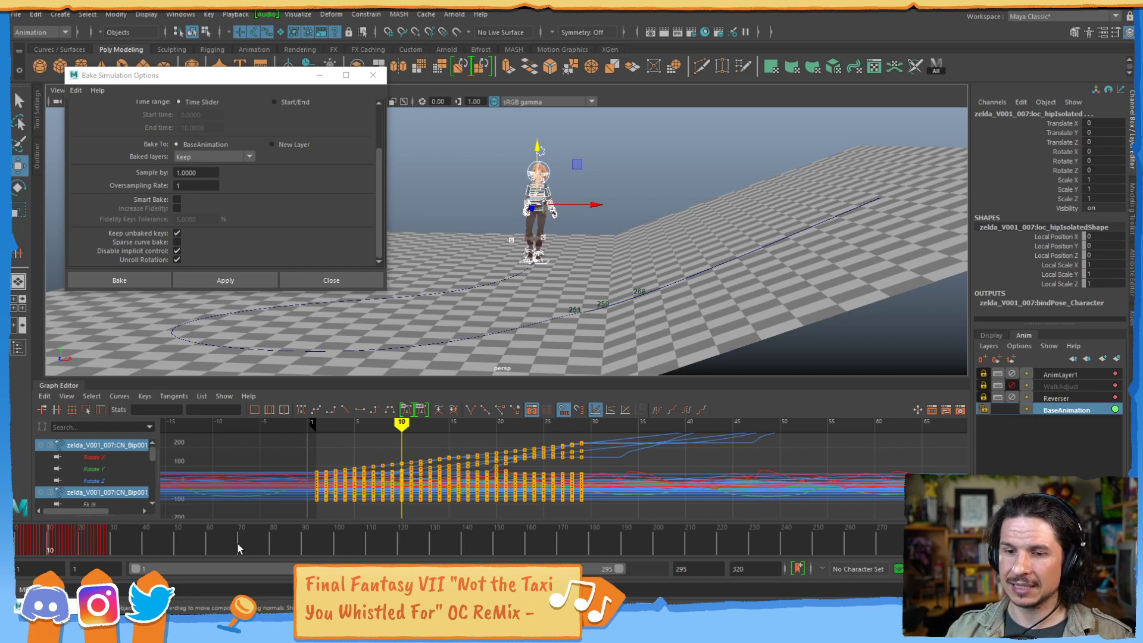
drag(129, 545, 787, 539)
drag(802, 461, 875, 447)
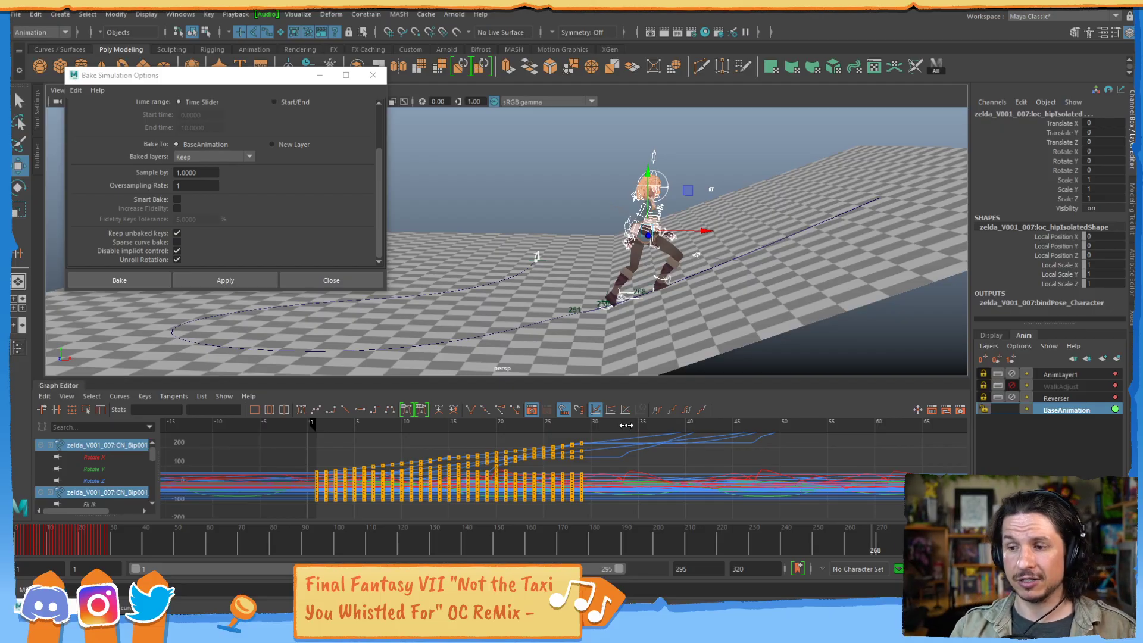
mouse_move(777, 547)
mouse_down()
mouse_move(869, 547)
mouse_move(800, 548)
mouse_move(841, 548)
mouse_up()
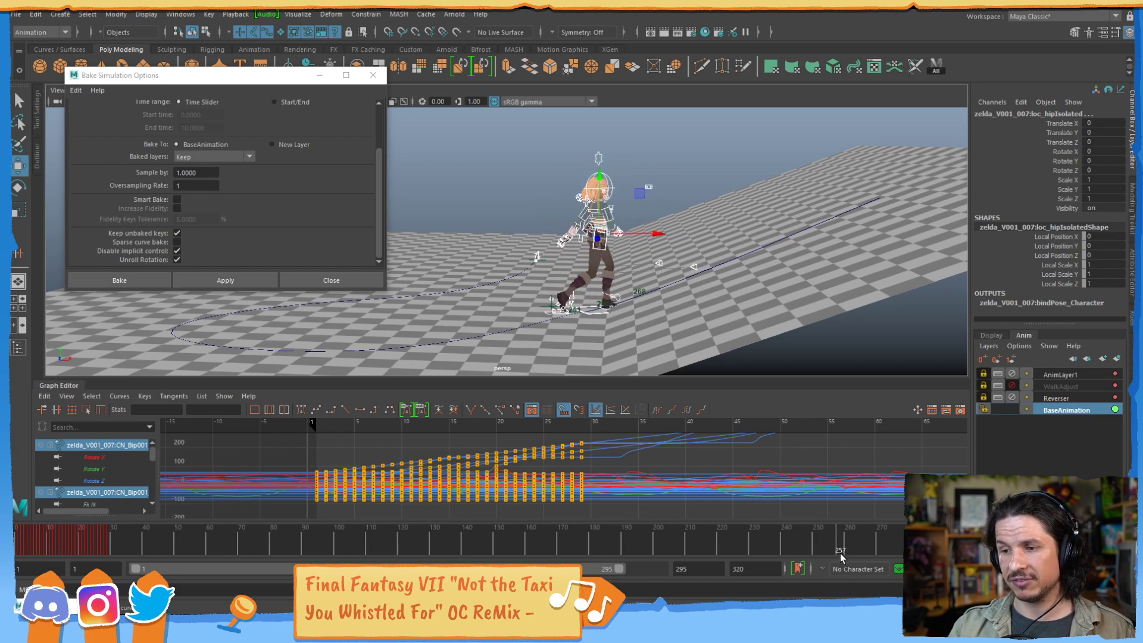